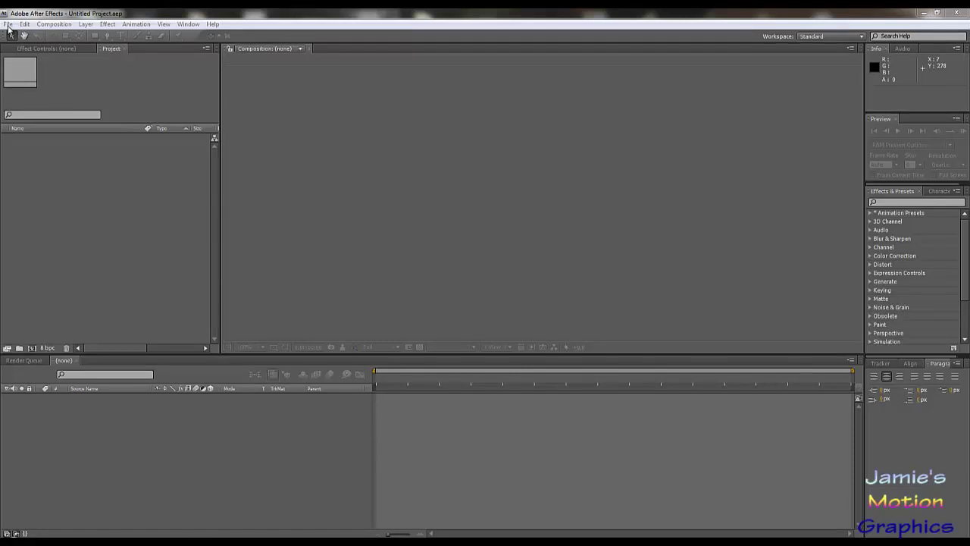
Import Piano Chord Progression.wav and create a new composition from the audio file.
left_click(8, 24)
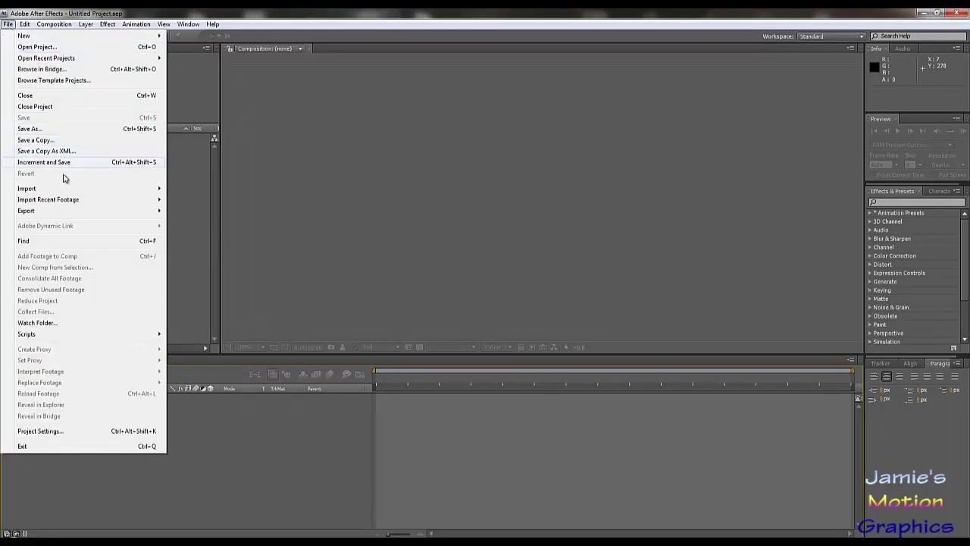
mouse_move(76, 189)
left_click(194, 188)
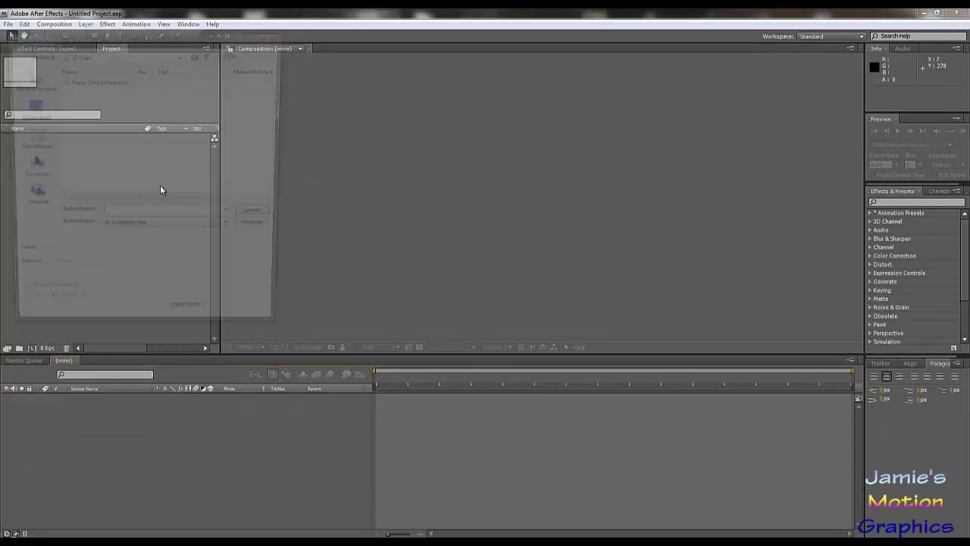
double_click(94, 82)
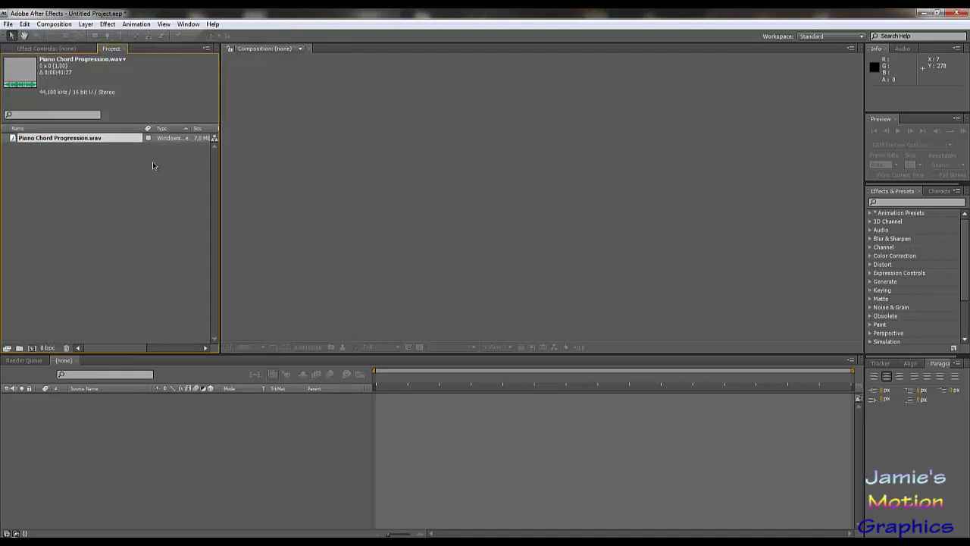
left_click_drag(65, 140, 97, 410)
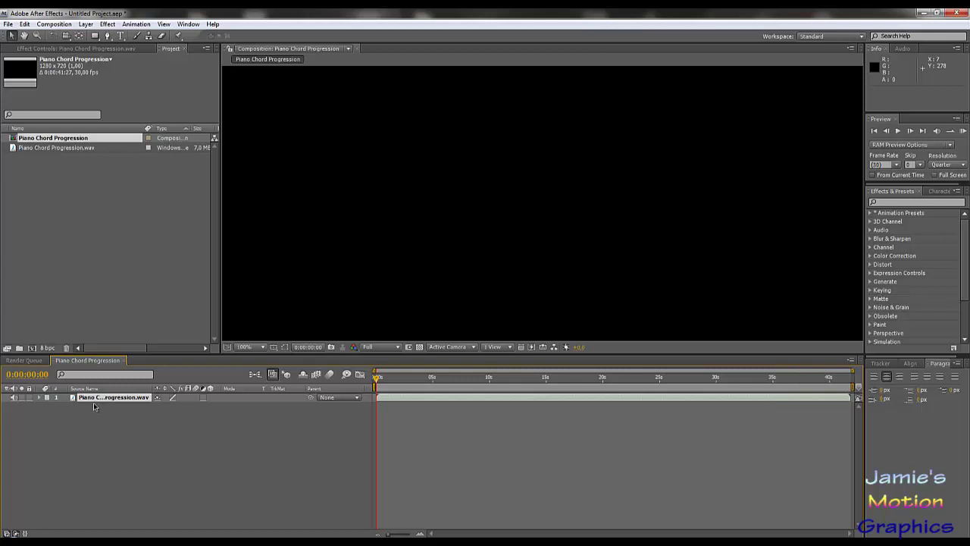
Preview the composition's playback briefly, stop it and return the playhead to the start.
left_click(898, 132)
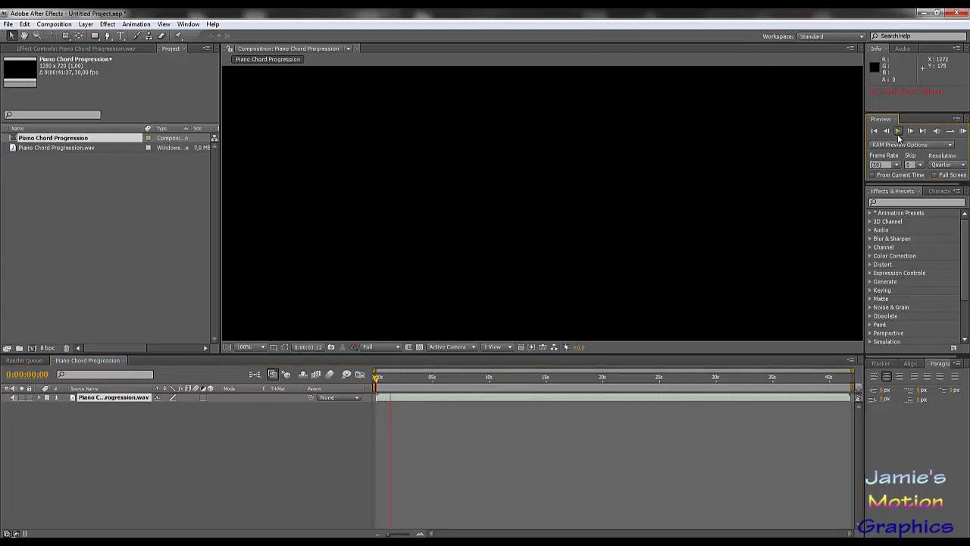
left_click(899, 133)
left_click_drag(401, 379, 377, 380)
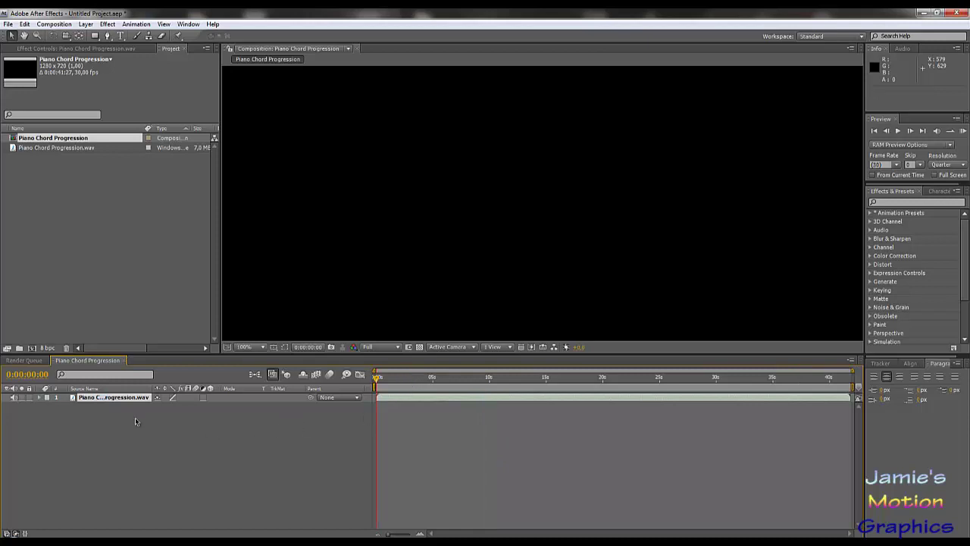
Reveal the waveform of the Piano Chord Progression.wav layer and raise its Audio Levels.
left_click(40, 398)
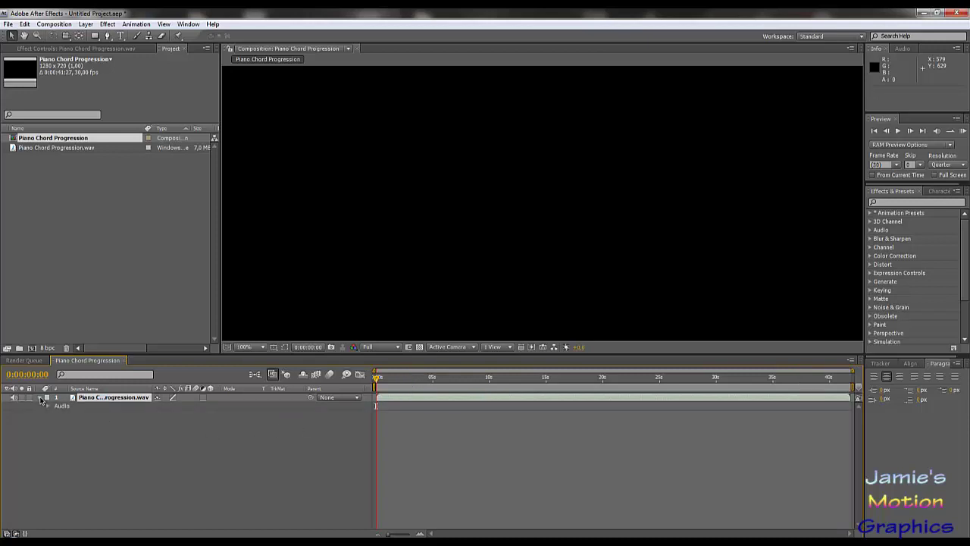
left_click(47, 408)
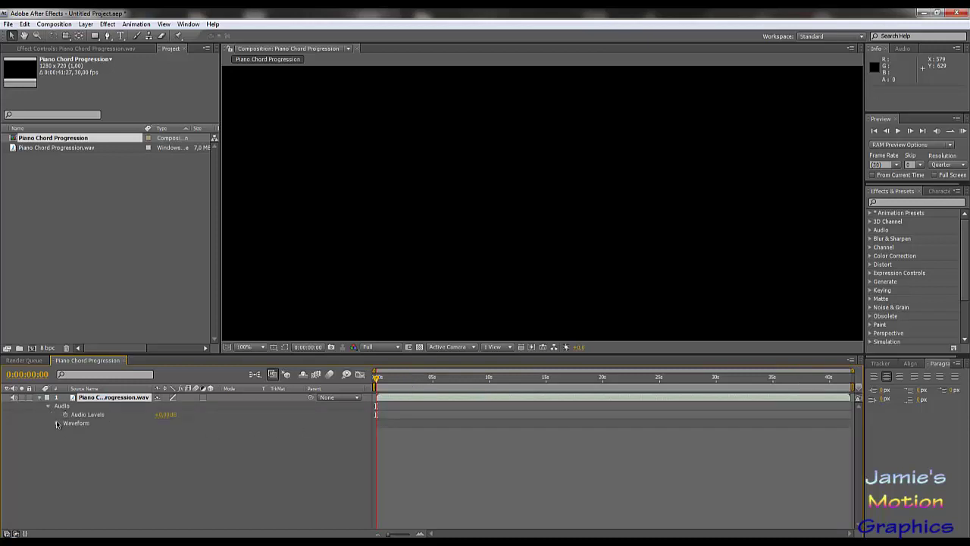
left_click(56, 424)
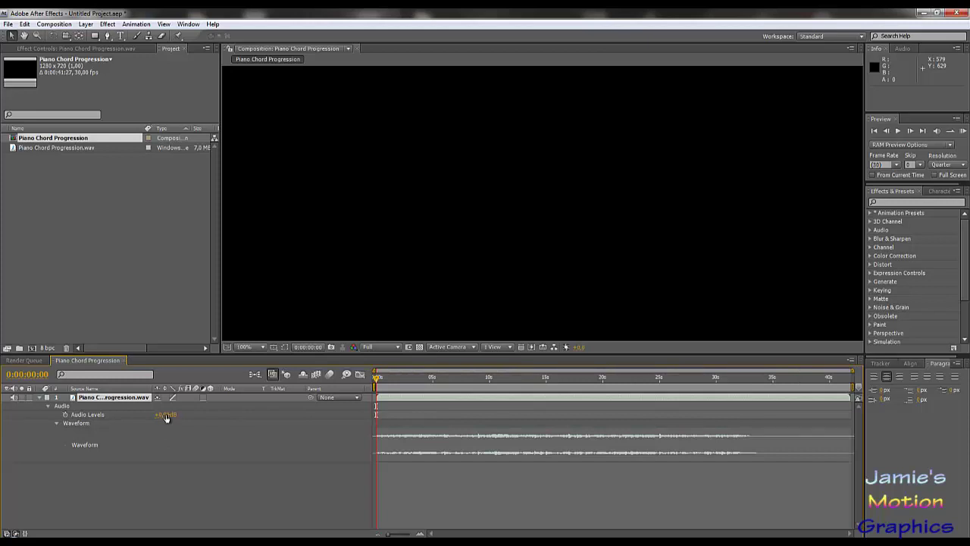
left_click_drag(165, 415, 173, 414)
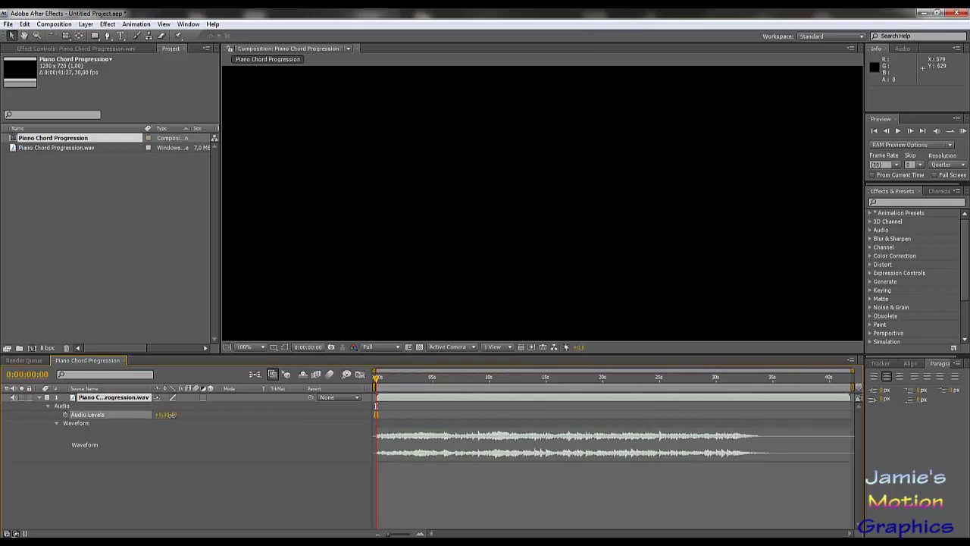
key("Return")
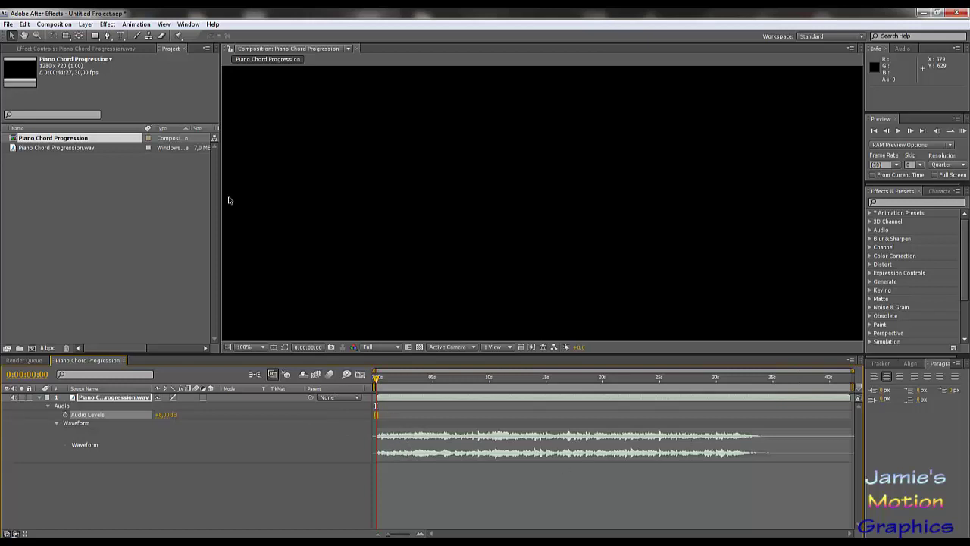
Create a new black solid layer at 1280 × 720 px with square pixels.
left_click(85, 23)
mouse_move(130, 37)
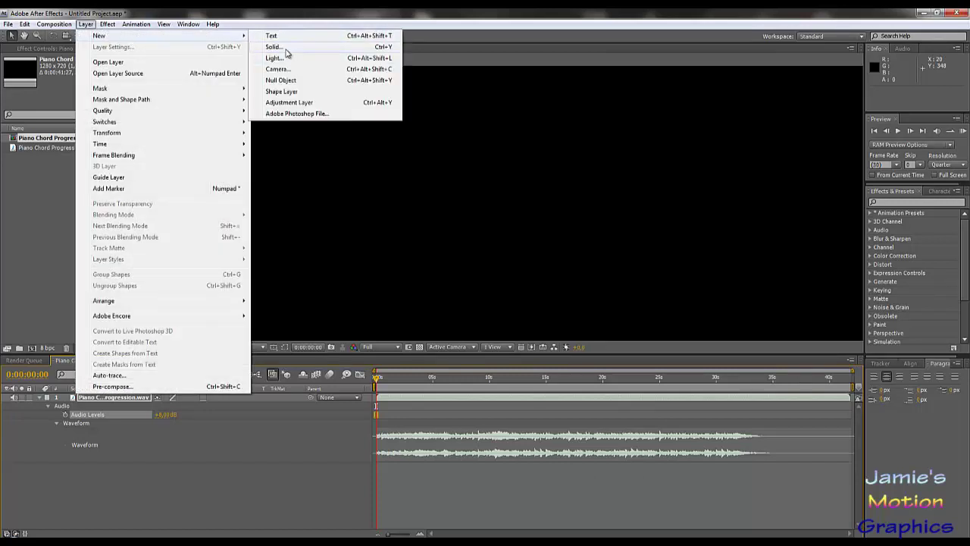
left_click(274, 47)
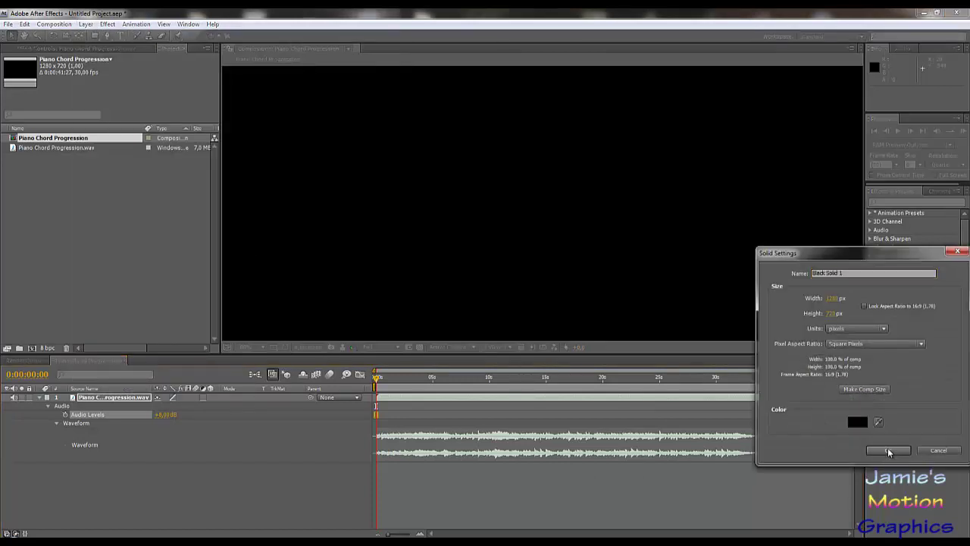
left_click(889, 452)
Apply the Audio Spectrum effect to the black solid and set its audio layer to Piano Chord Progression.wav.
left_click(108, 24)
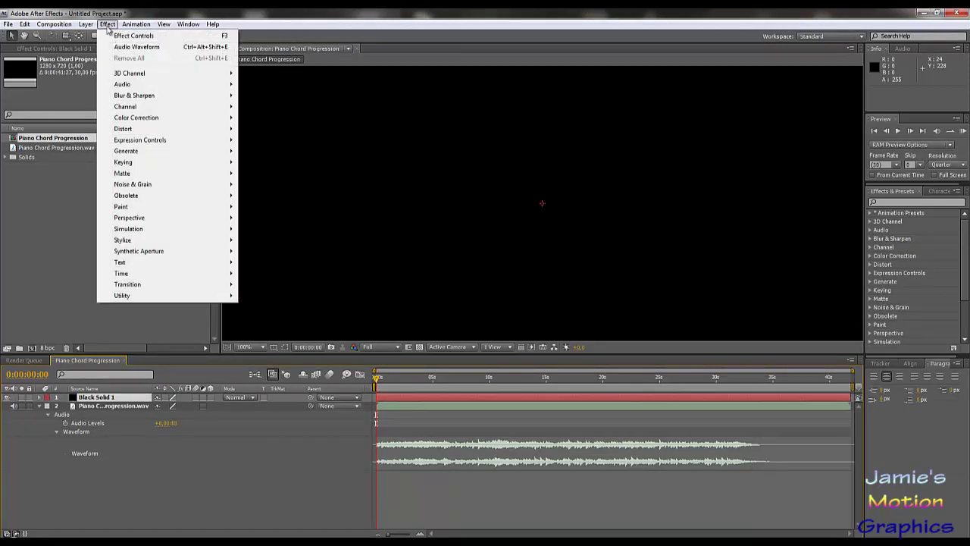
mouse_move(184, 151)
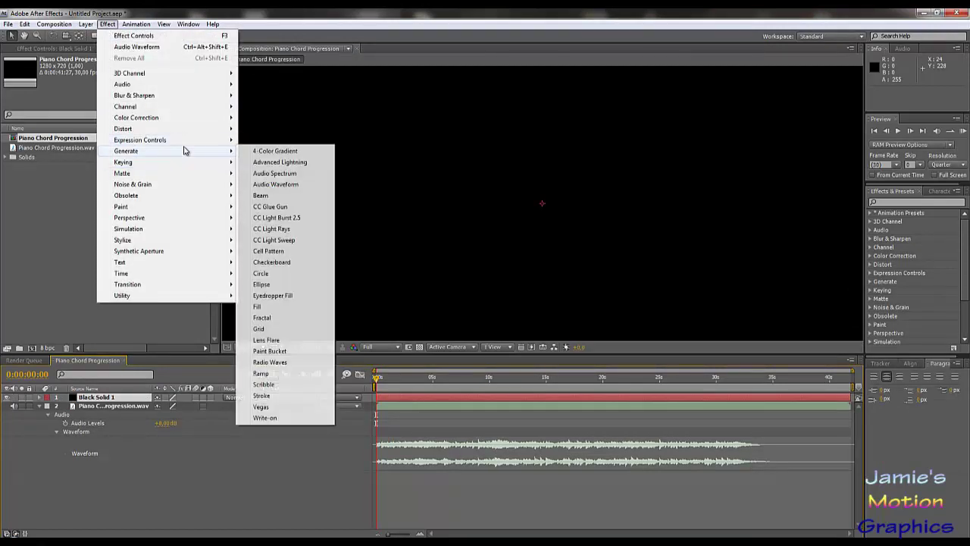
left_click(279, 174)
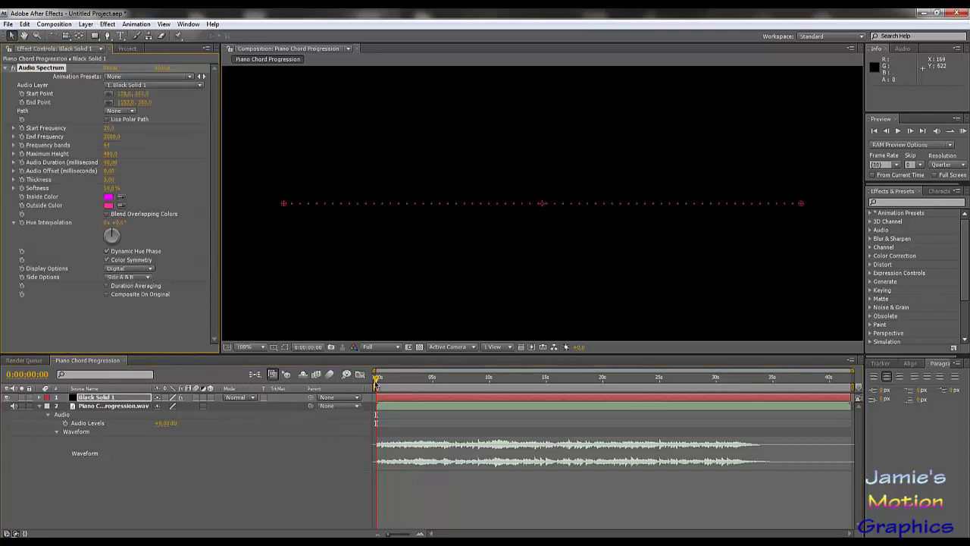
left_click_drag(377, 385, 422, 385)
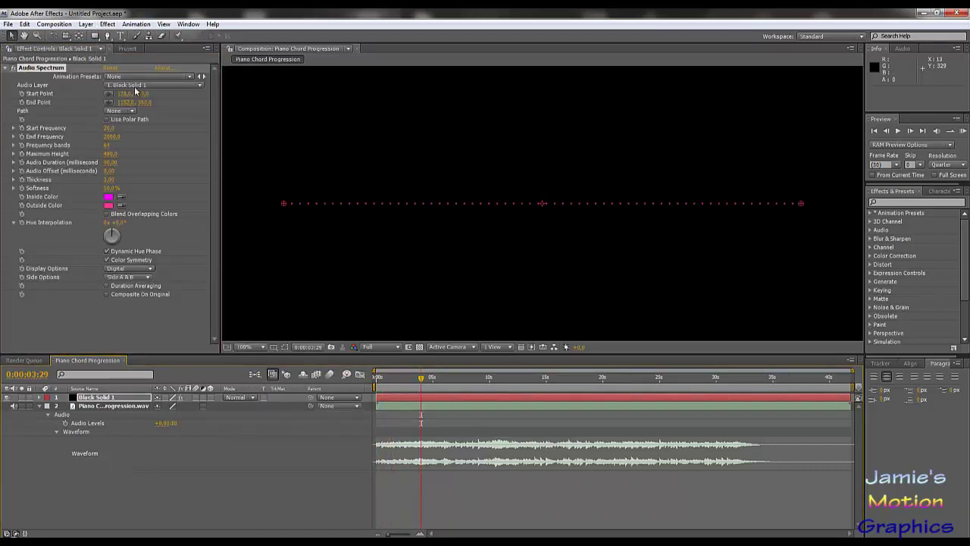
left_click(135, 87)
left_click(135, 95)
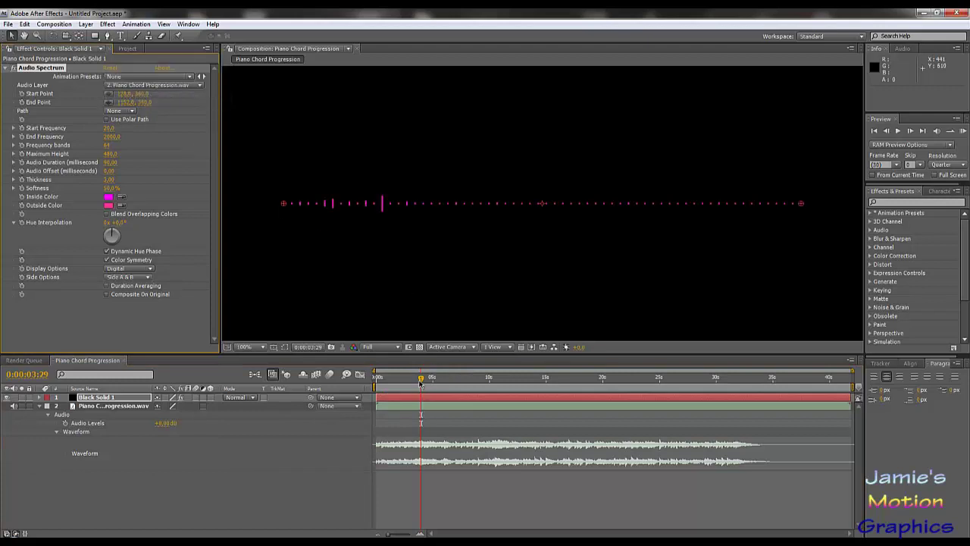
Greatly raise the Audio Spectrum's Maximum Height and scrub the timeline back to the start to check it.
left_click_drag(426, 384, 466, 414)
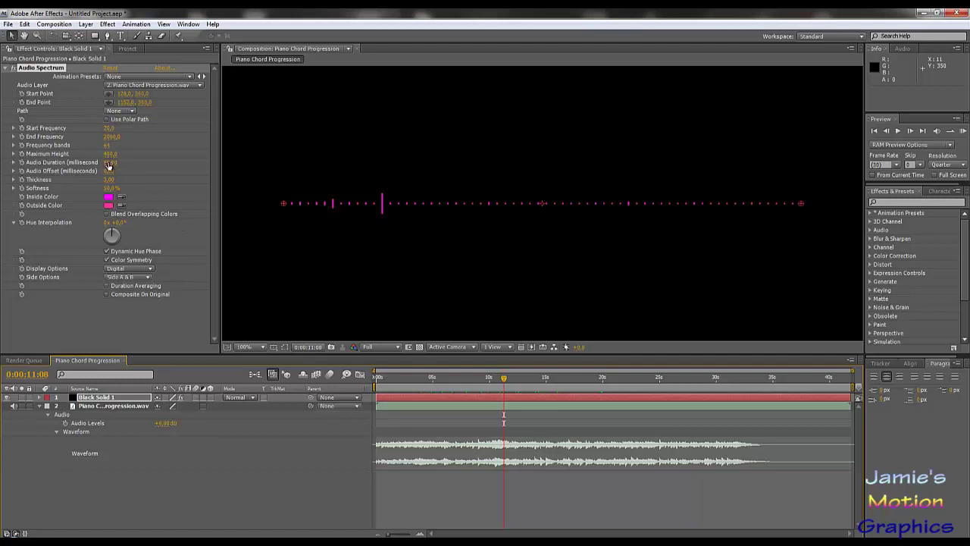
left_click_drag(109, 157, 382, 237)
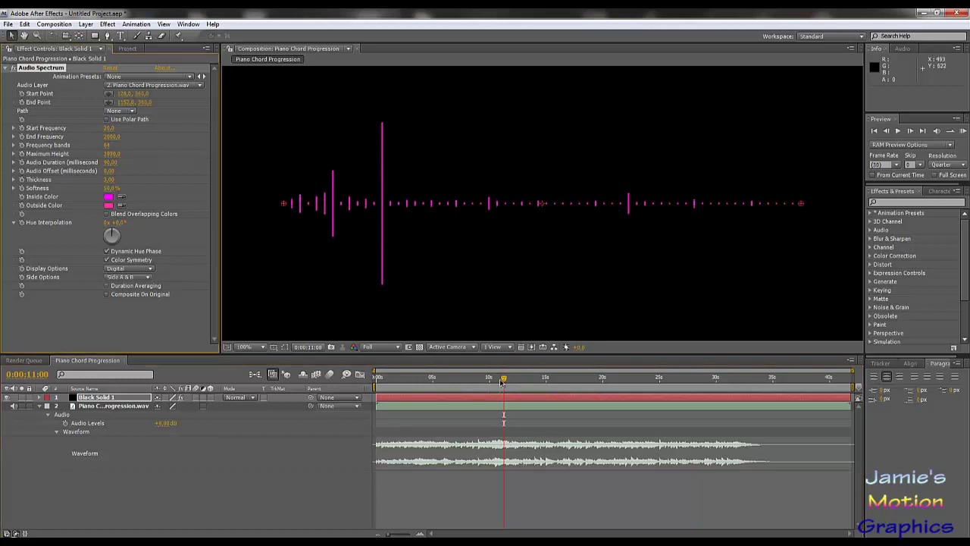
left_click_drag(502, 383, 377, 401)
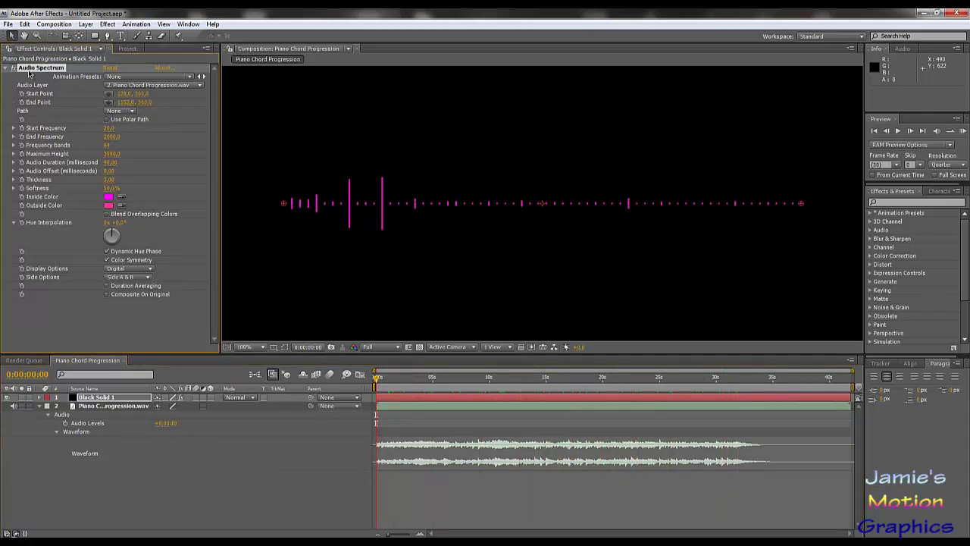
Replace the Audio Spectrum effect on the black solid with the Audio Waveform effect.
key("Delete")
left_click(84, 24)
mouse_move(106, 25)
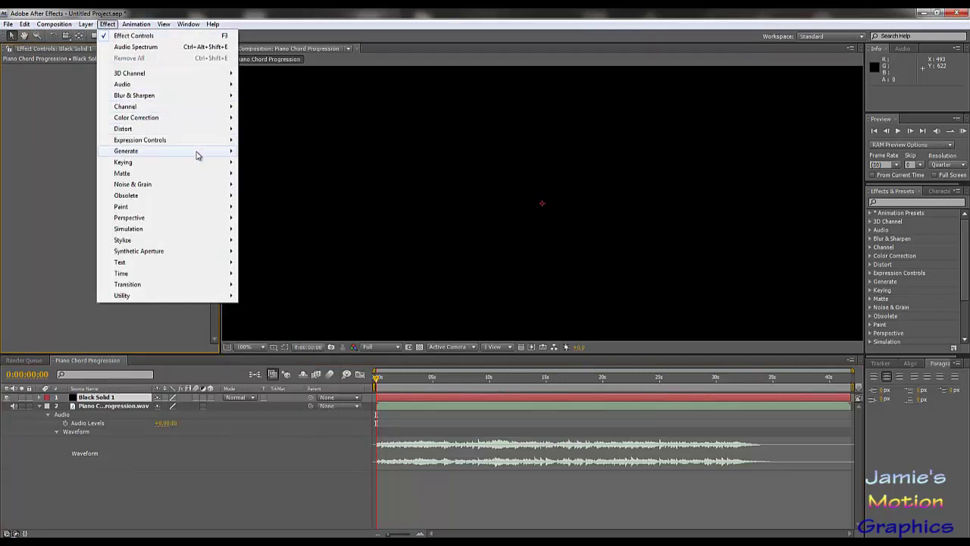
mouse_move(195, 152)
left_click(275, 185)
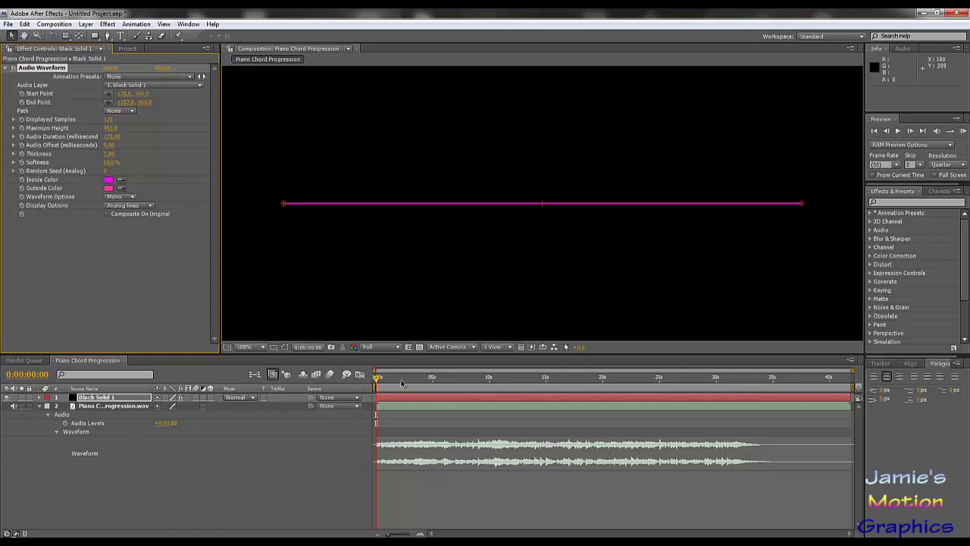
Set the Audio Waveform's audio layer to Piano Chord Progression.wav and scrub the timeline to about 20 seconds.
left_click_drag(402, 384, 470, 384)
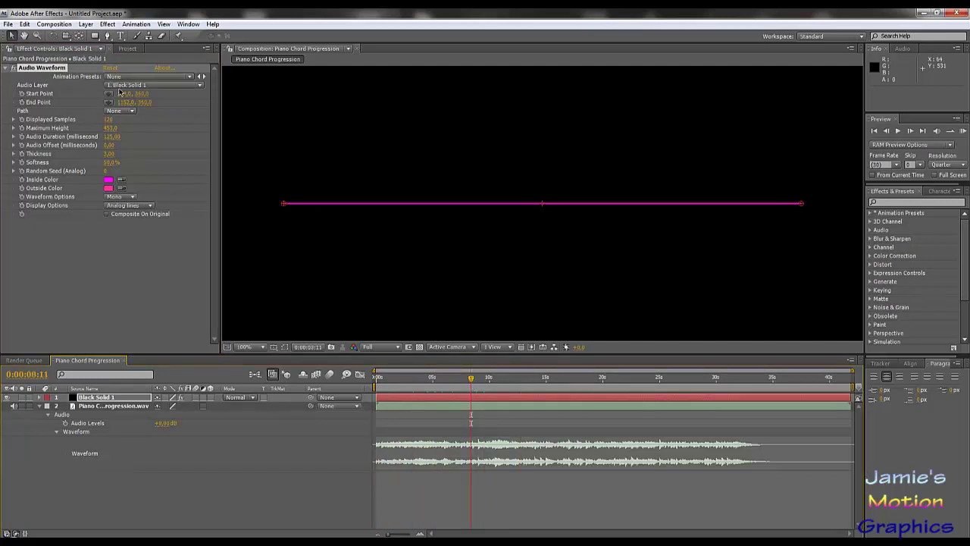
left_click(122, 84)
left_click(128, 96)
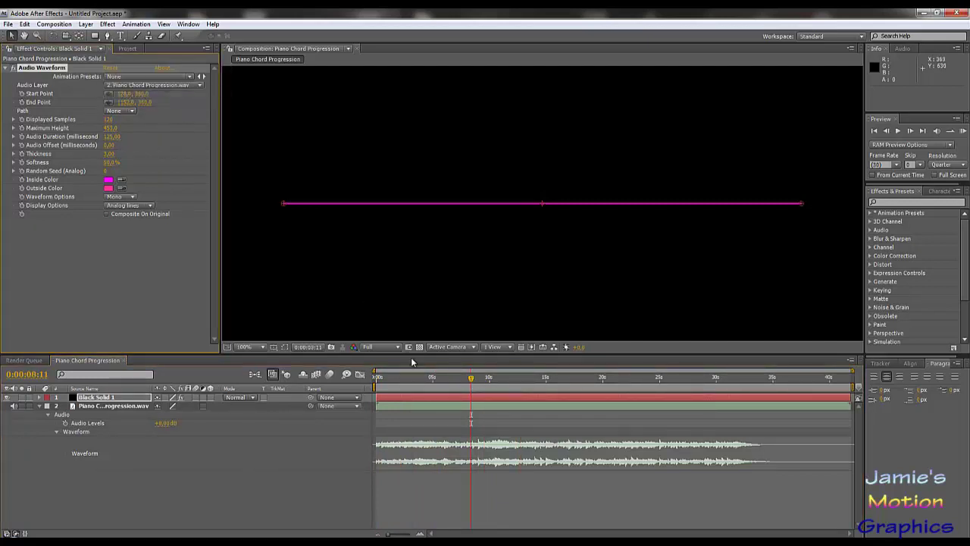
left_click_drag(444, 381, 614, 379)
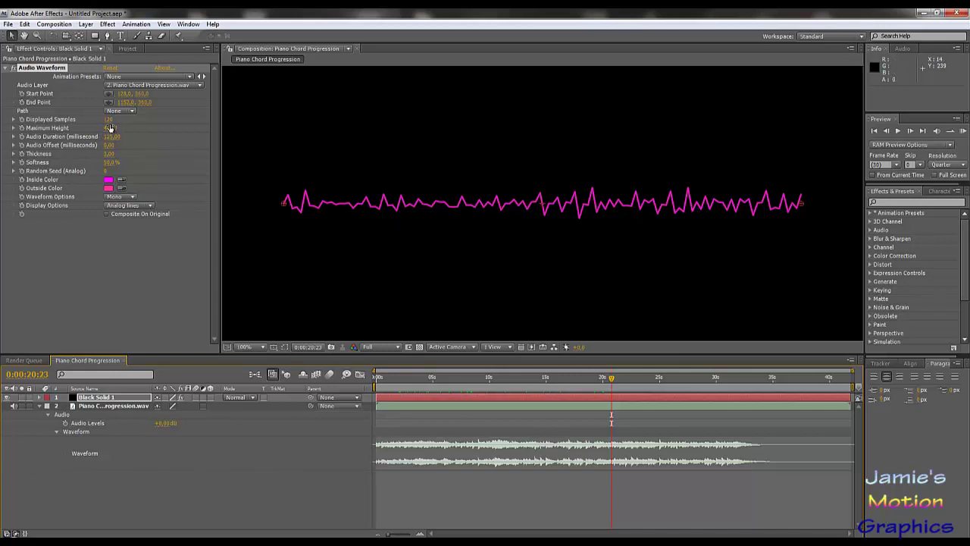
Set the Audio Waveform's Maximum Height to 552 and its Displayed Samples to 100.
left_click_drag(108, 130, 184, 127)
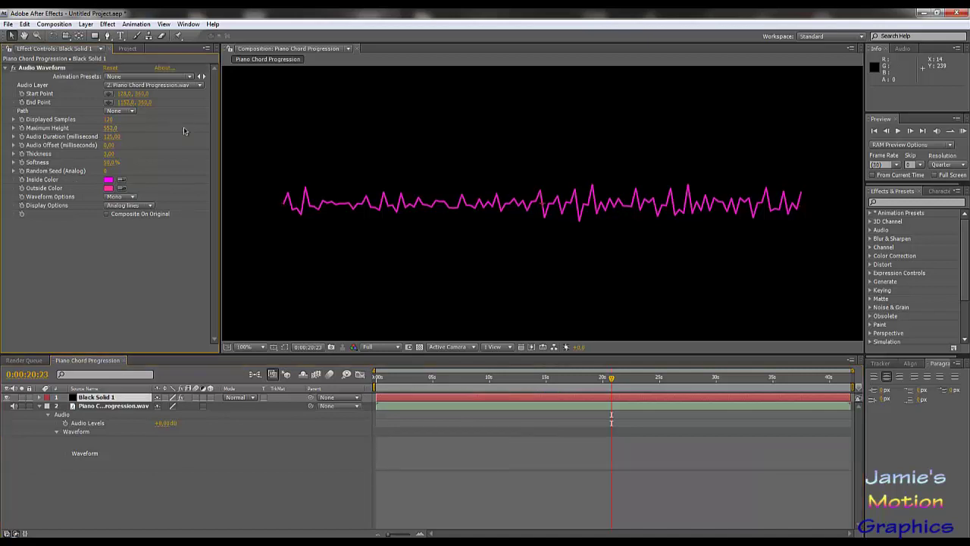
left_click(107, 120)
type("100")
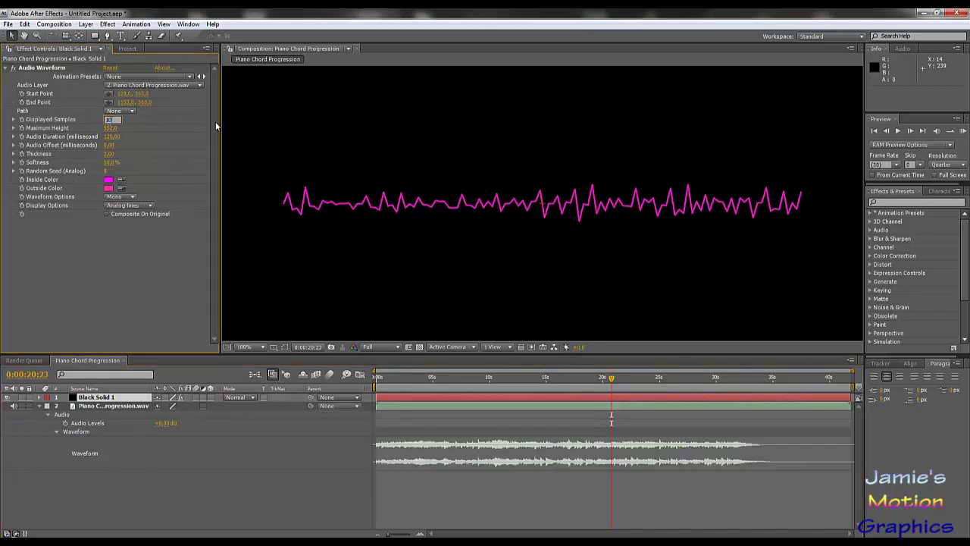
key("Return")
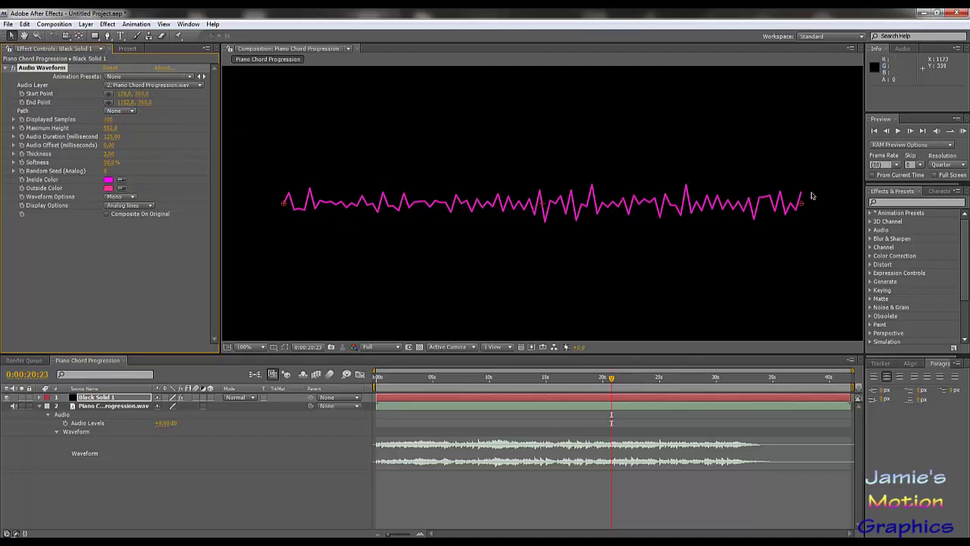
Raise the Audio Waveform's Displayed Samples to more than 1300 and preview playback from about 3 seconds.
left_click(108, 119)
type("1323")
key("Return")
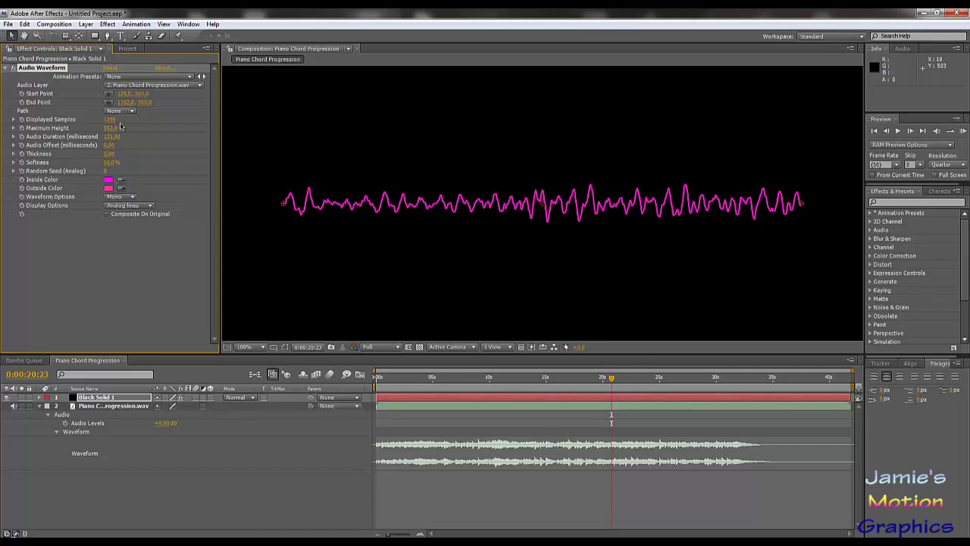
left_click(413, 381)
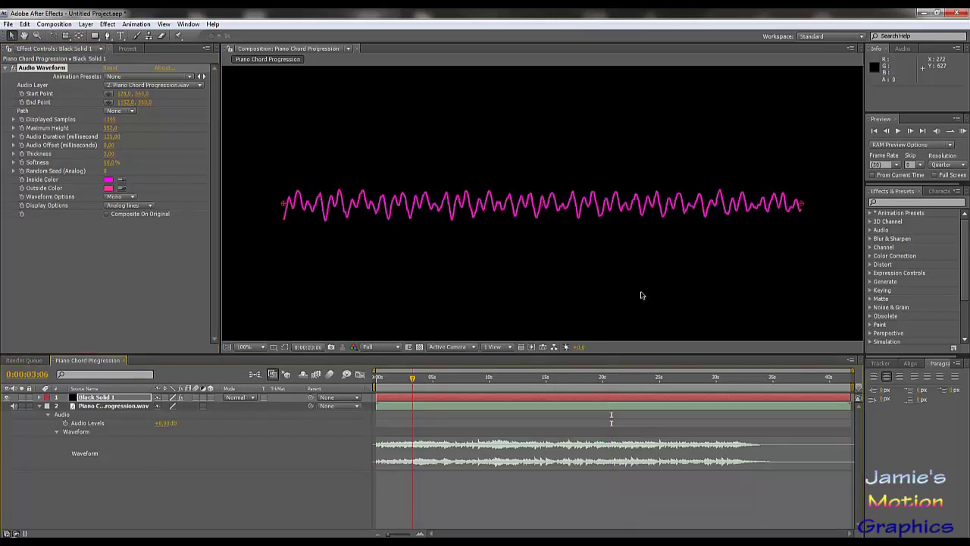
left_click(898, 132)
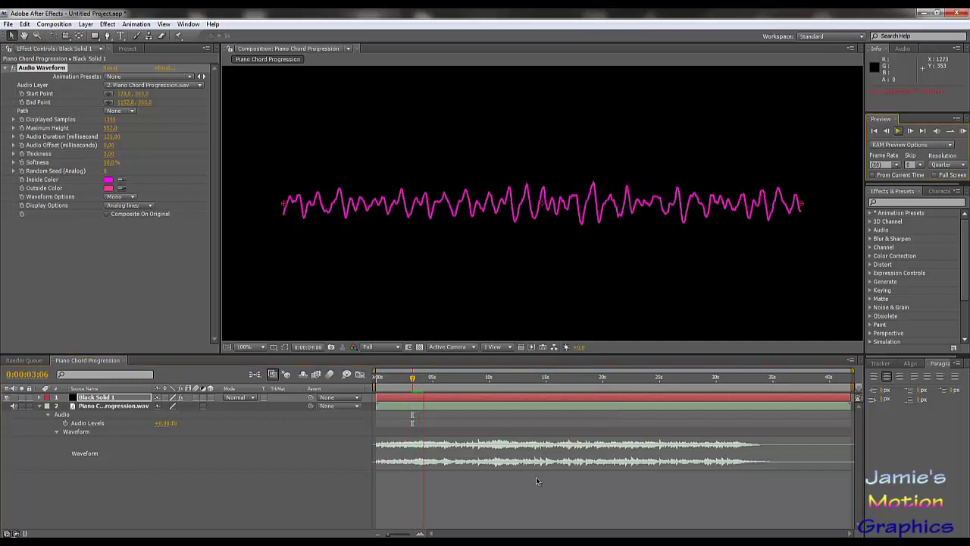
left_click(898, 132)
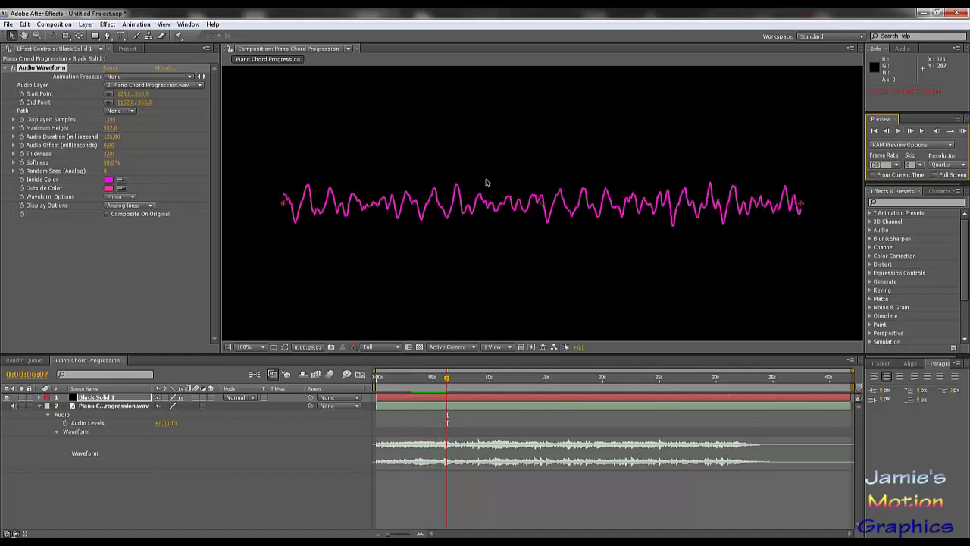
Increase the Audio Waveform's Displayed Samples to 3691 and preview the animation.
left_click(119, 122)
left_click_drag(119, 122, 114, 122)
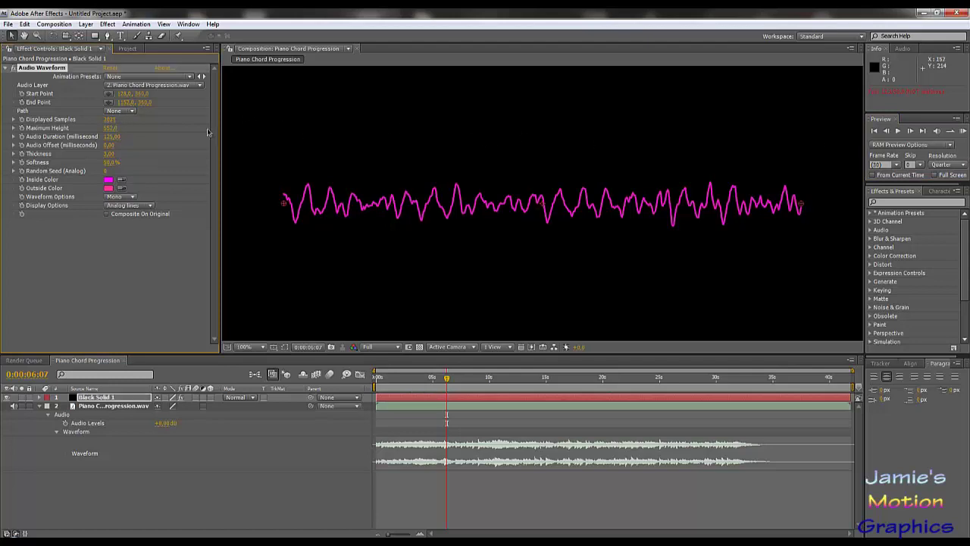
left_click(899, 131)
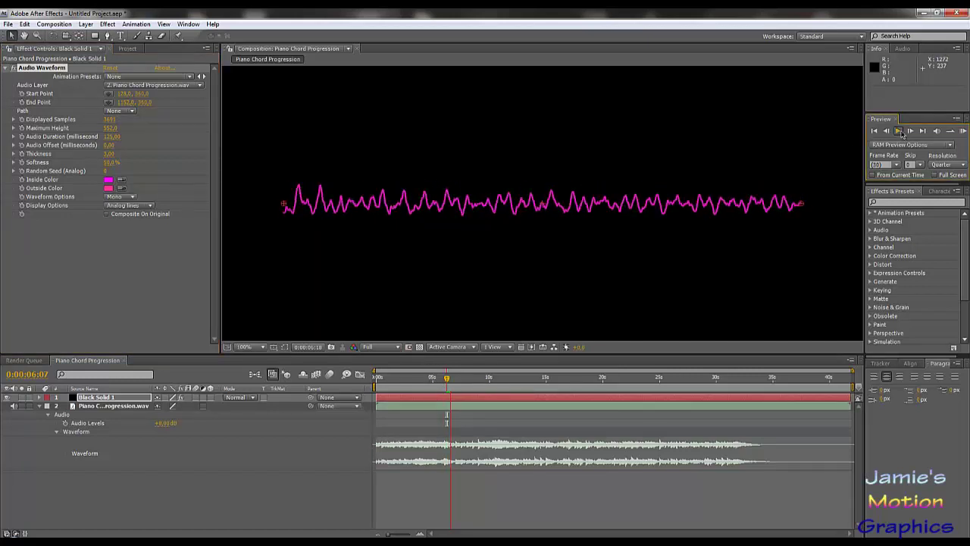
Delete the Black Solid 1 layer and create a new black solid in the Piano Chord Progression composition.
left_click(899, 131)
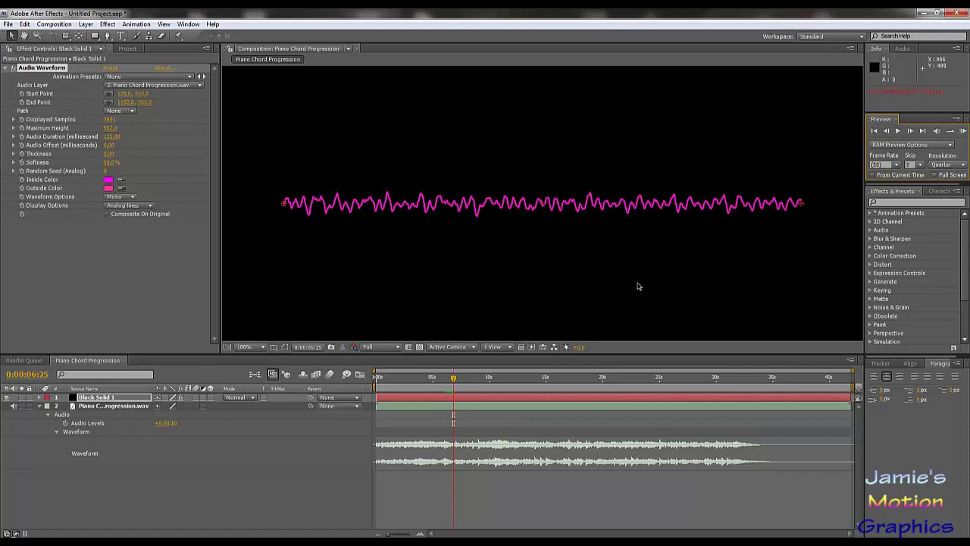
left_click(104, 399)
key("Delete")
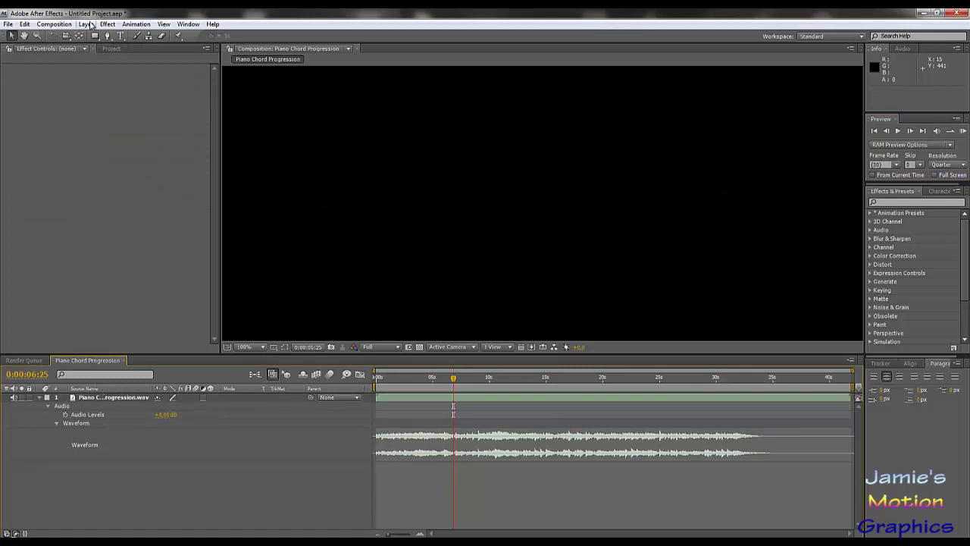
left_click(86, 25)
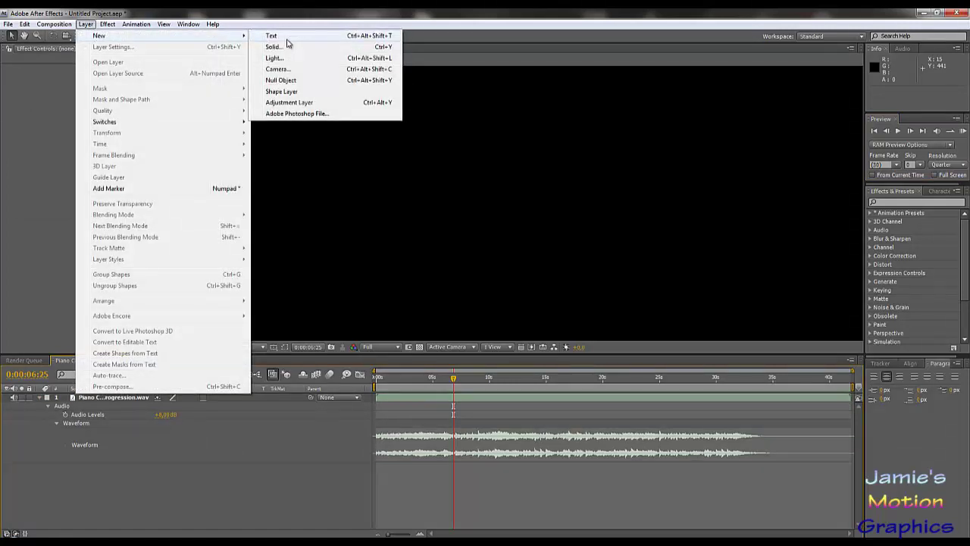
left_click(288, 50)
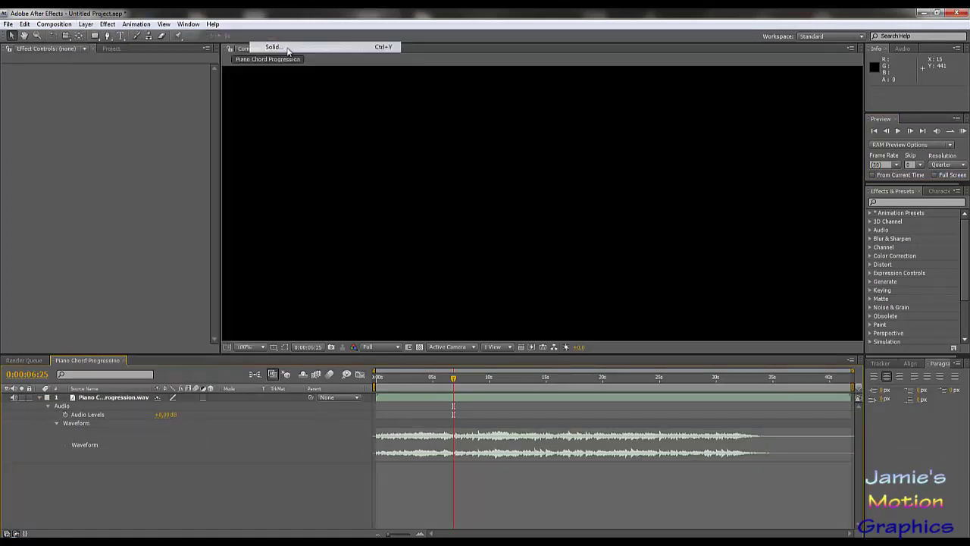
left_click(881, 448)
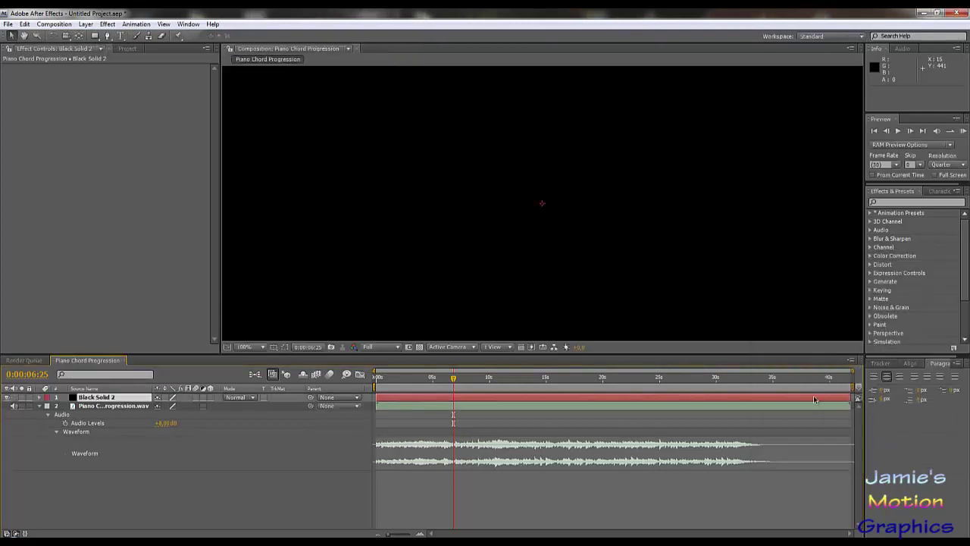
Raise the piano track's Audio Levels to +12 dB and scrub its opening to 0:00:00:15.
left_click(375, 382)
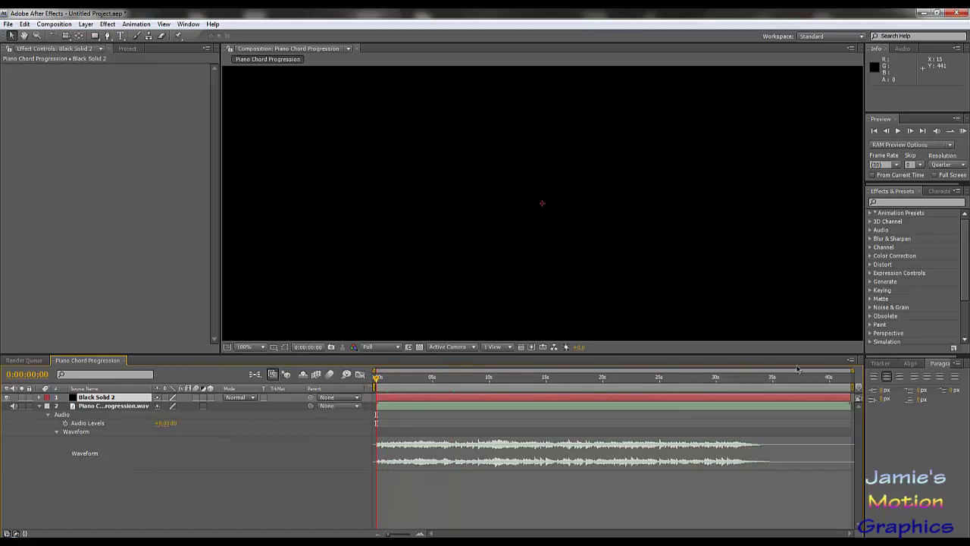
left_click_drag(852, 372, 390, 385)
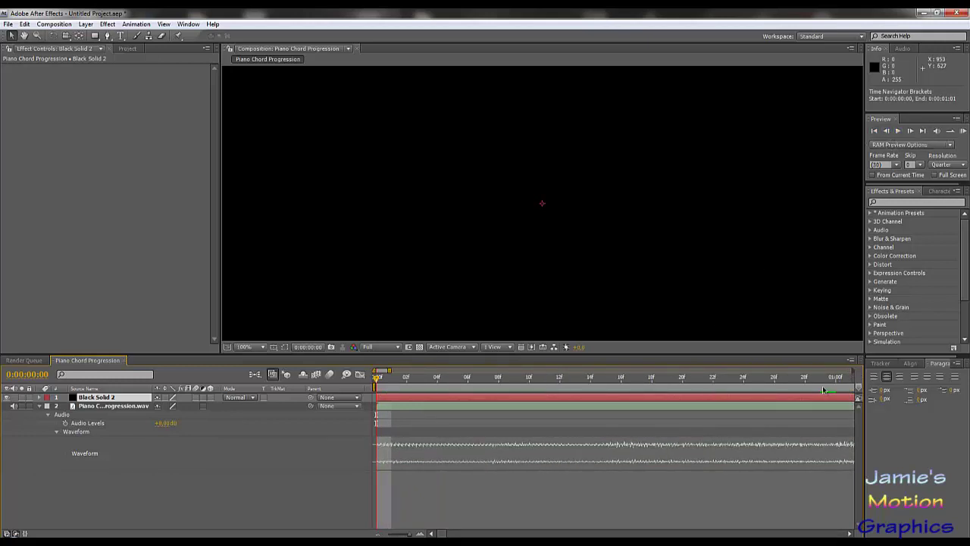
left_click_drag(390, 371, 404, 370)
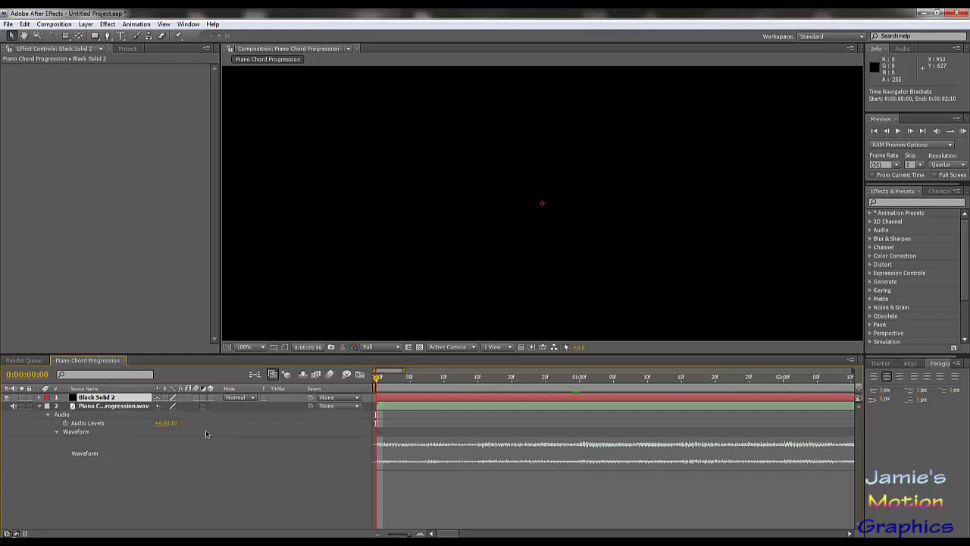
left_click_drag(166, 423, 333, 421)
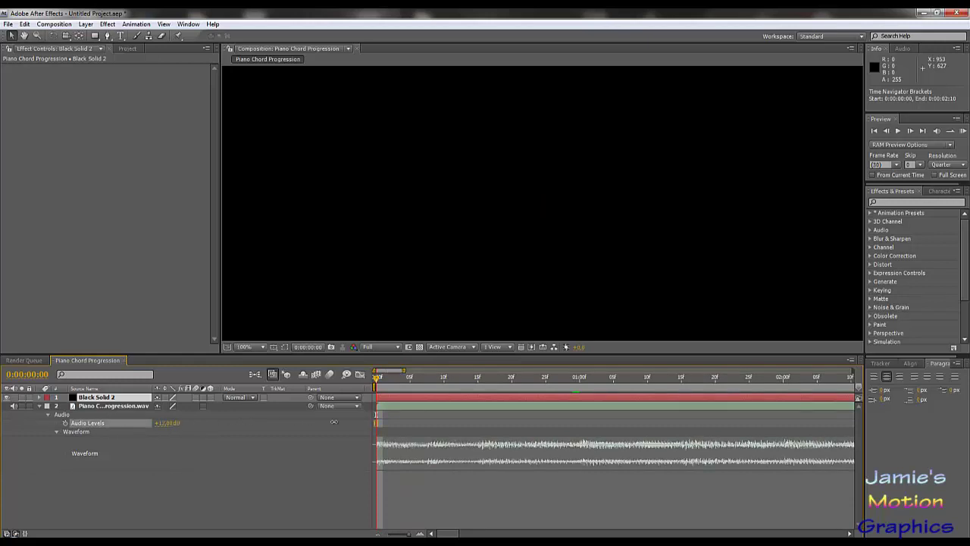
left_click(397, 422)
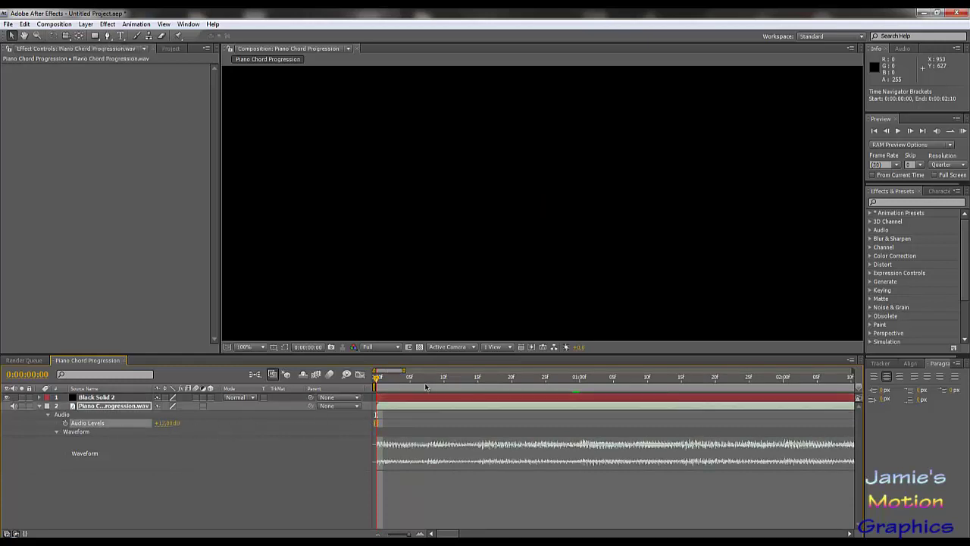
left_click_drag(425, 387, 478, 381)
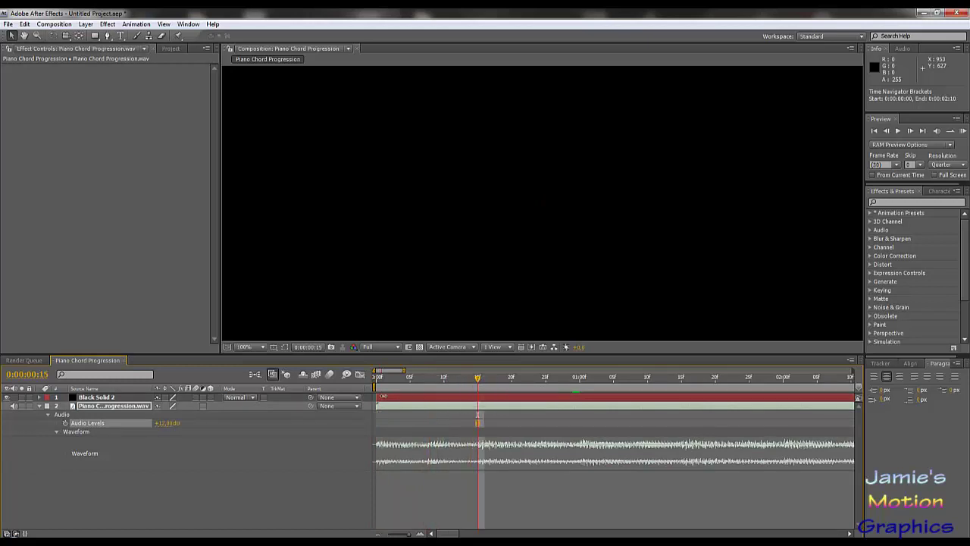
key("Home")
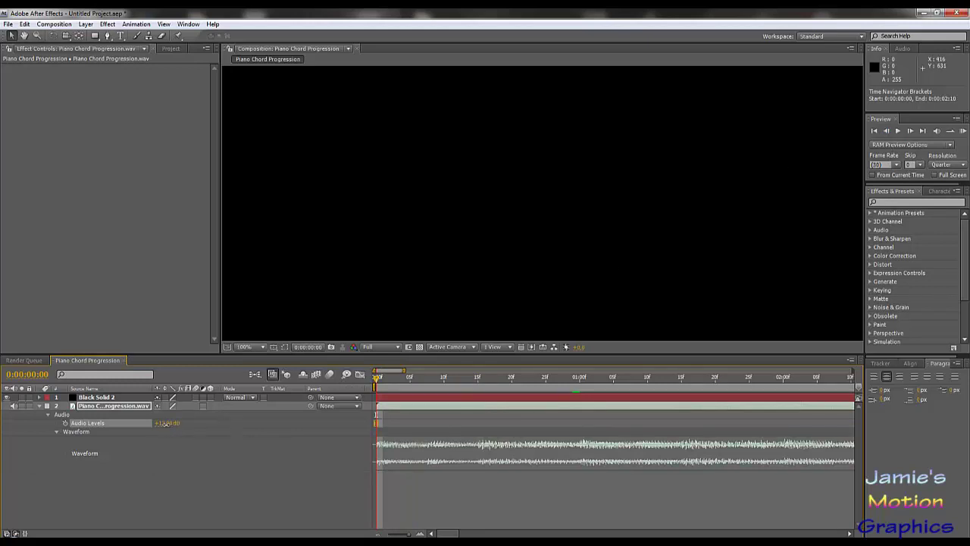
Set the piano track's Audio Levels to +3 dB.
left_click_drag(165, 423, 131, 425)
key("ctrl+z")
left_click(163, 423)
type("12")
key("Return")
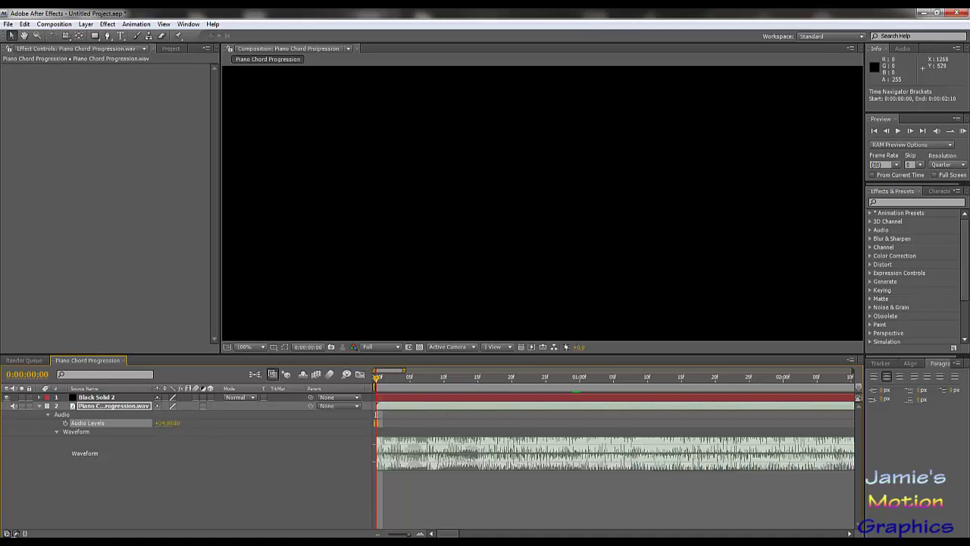
left_click(163, 423)
type("0")
key("Return")
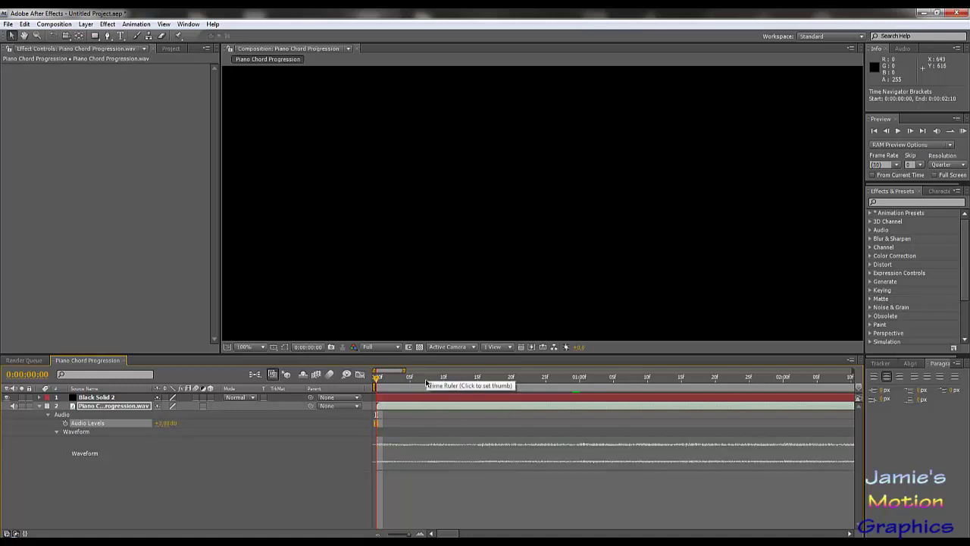
Show about the first eight seconds of the timeline and preview the piano audio from the start.
left_click(899, 132)
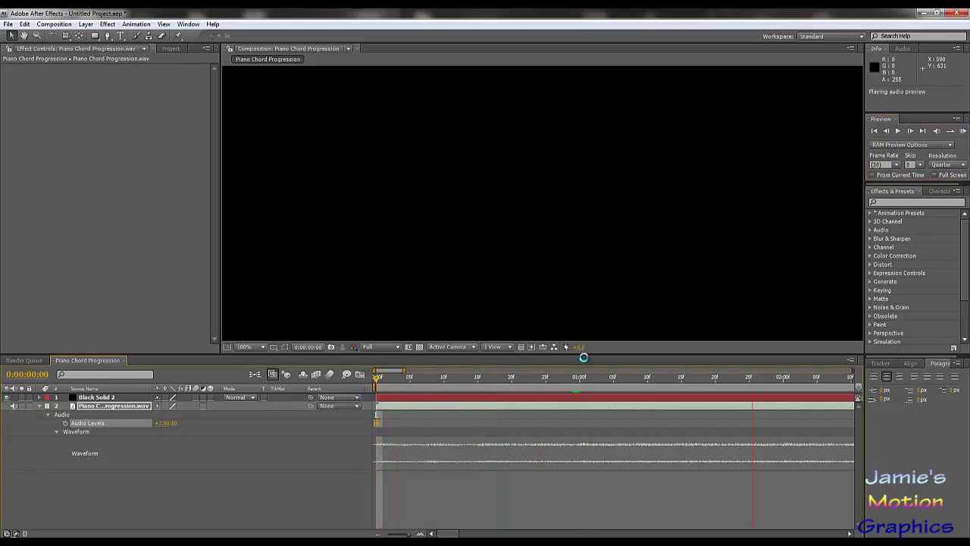
left_click(899, 131)
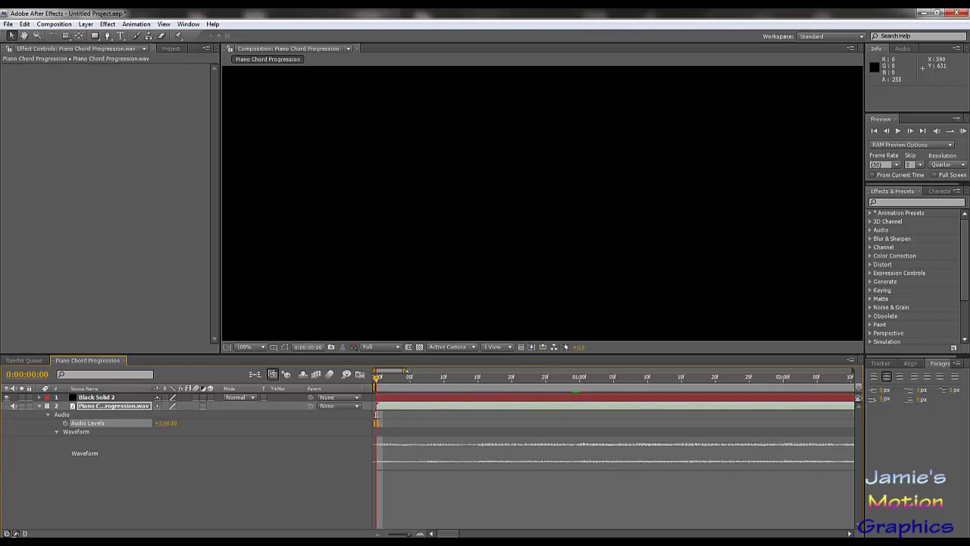
left_click_drag(421, 375, 476, 399)
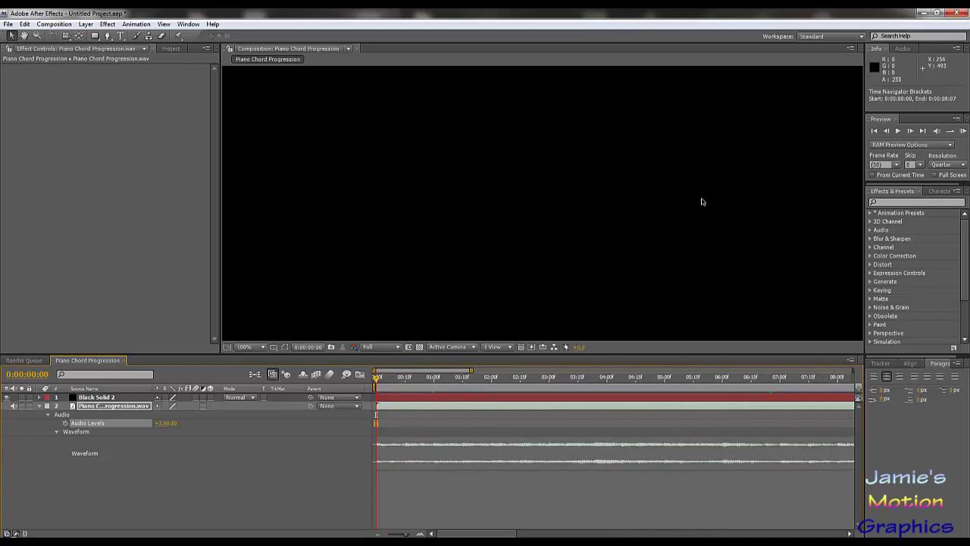
key("KP_Decimal")
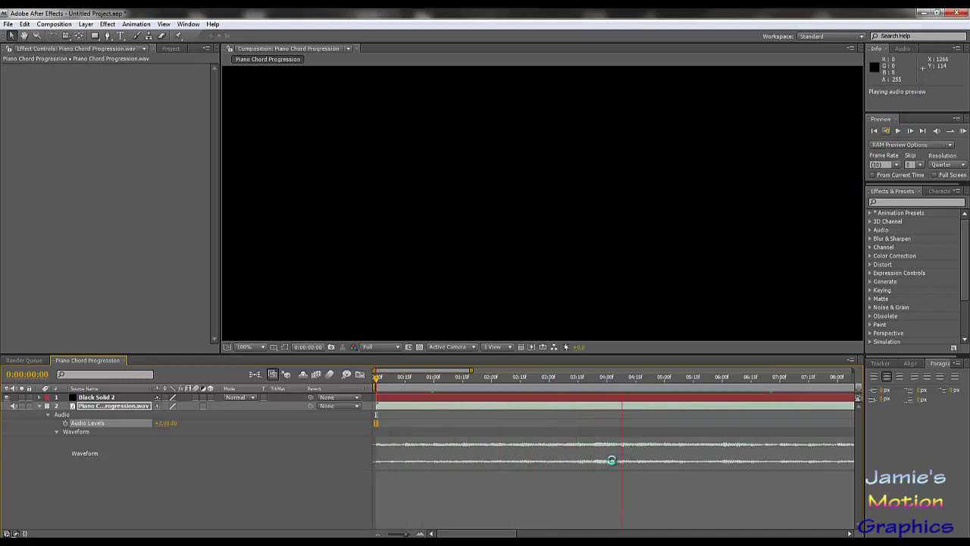
key("space")
Listen to the chord change from 0:00:03:24 and place the time indicator at 0:00:04:00.
left_click_drag(605, 380, 596, 384)
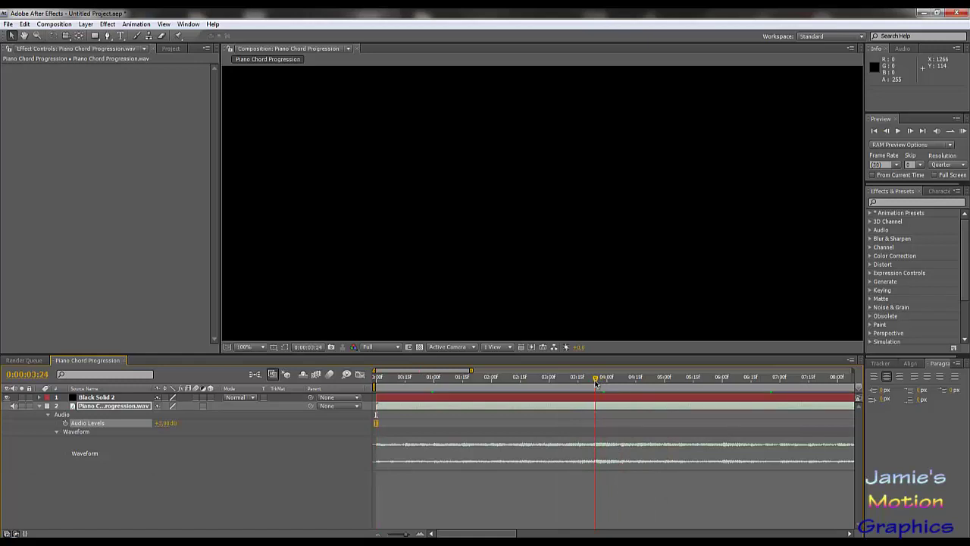
key("space")
left_click_drag(595, 388, 595, 386)
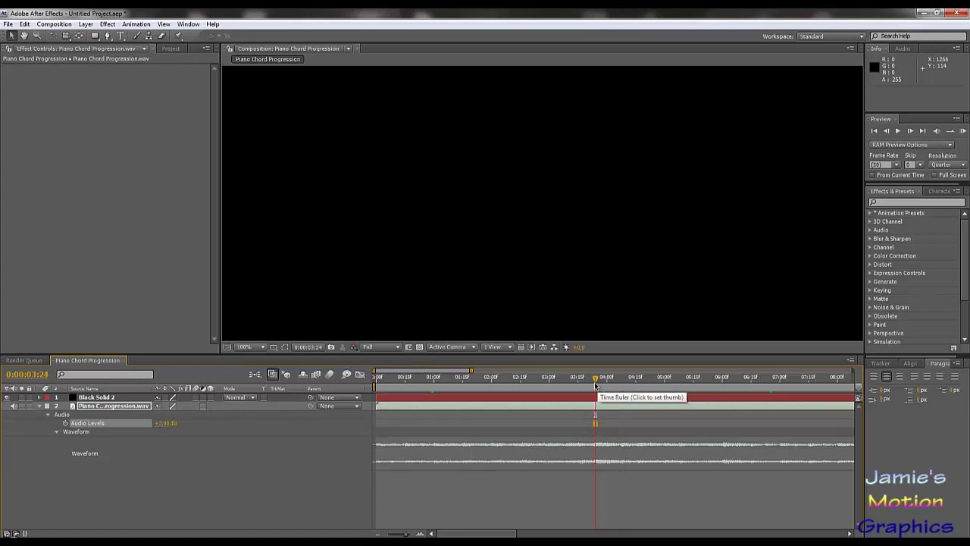
key("KP_Decimal")
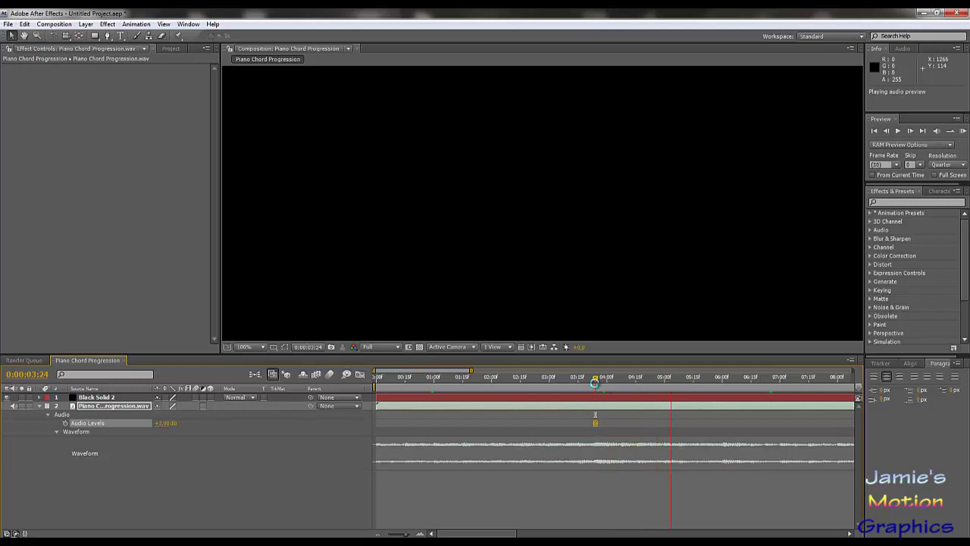
left_click_drag(595, 382, 607, 381)
key("KP_Decimal")
key("KP_Decimal")
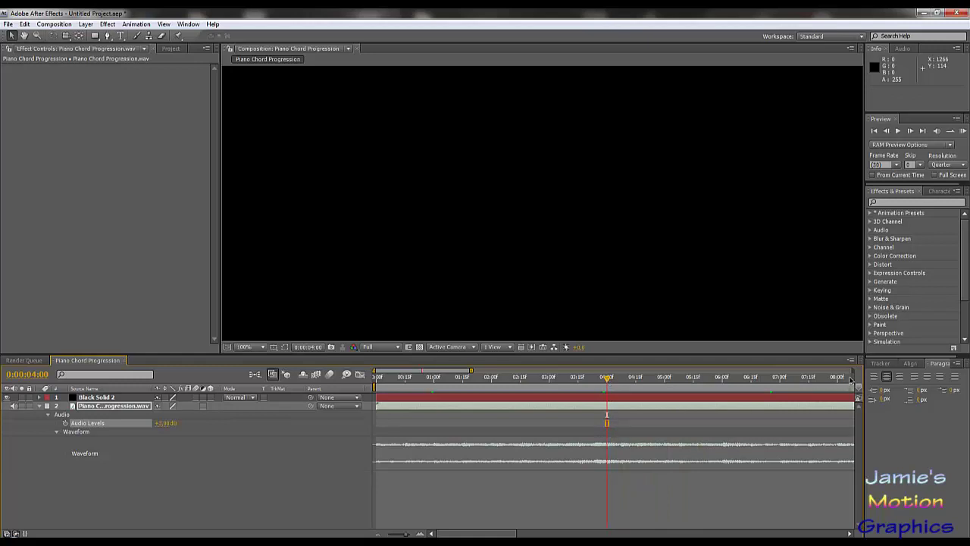
Check the chord change near 0:00:08:00 by listening from 0:00:05:24, and compare its position with 0:00:04:00.
left_click(838, 379)
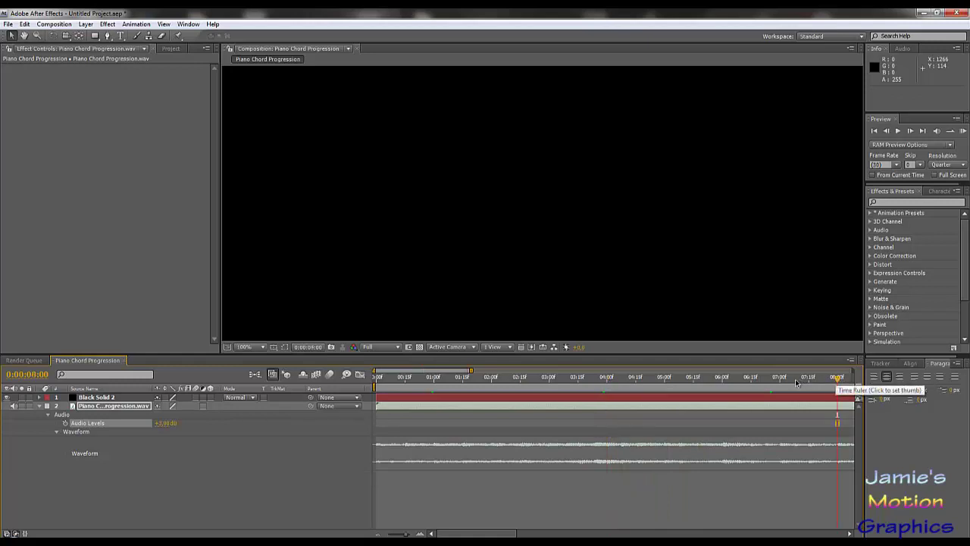
left_click(710, 379)
key("KP_Decimal")
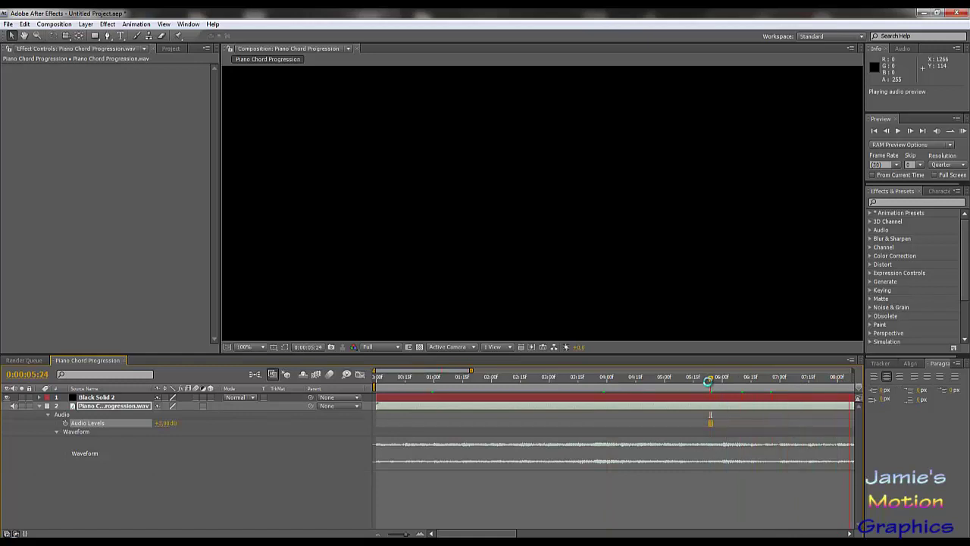
left_click(839, 380)
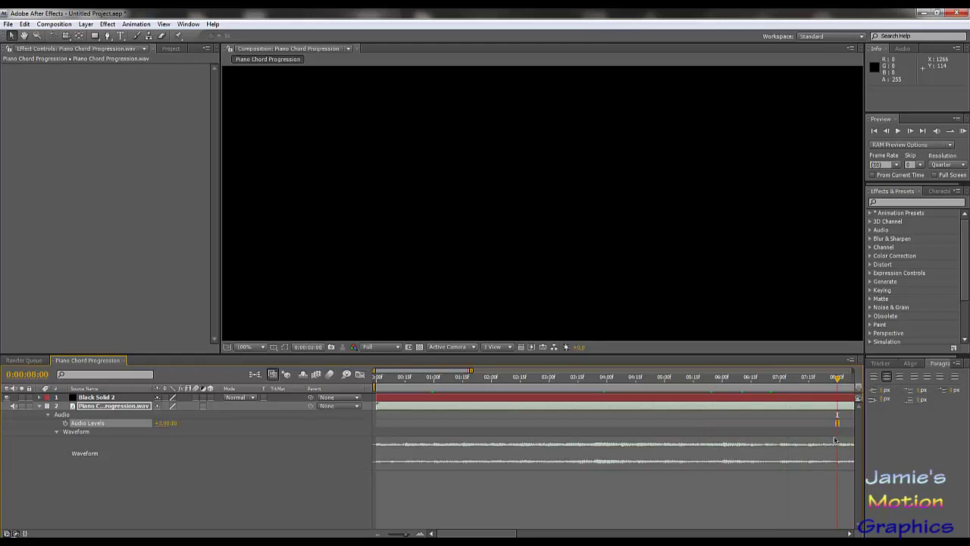
left_click(607, 381)
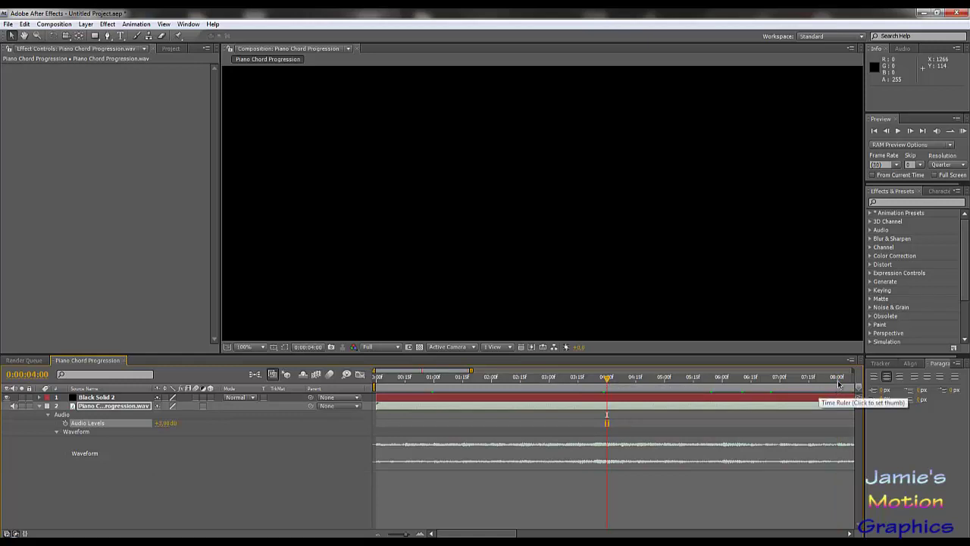
left_click(838, 382)
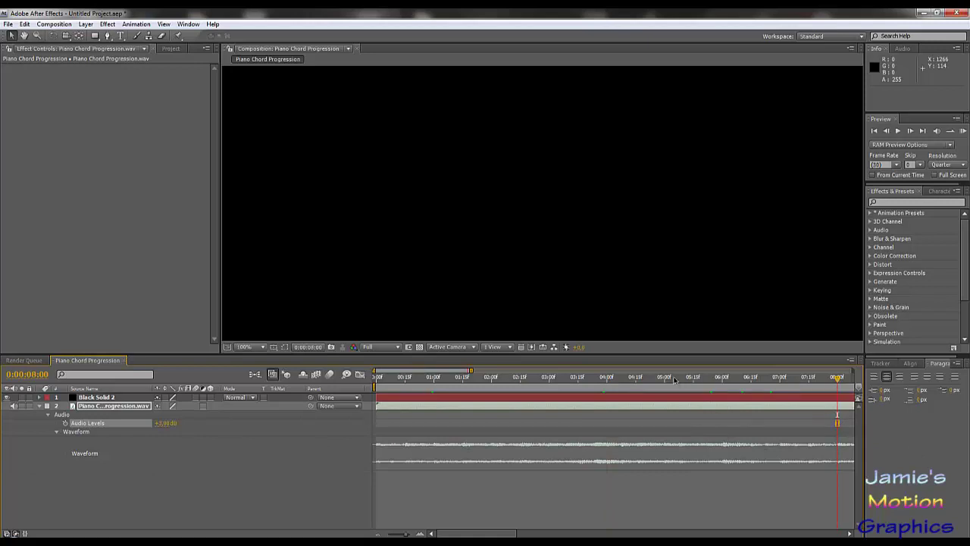
left_click(607, 381)
Play the track from the start, recheck the chord change from 0:00:03:24, and park the time indicator at 0:00:04:00.
left_click_drag(399, 382, 357, 382)
left_click(899, 132)
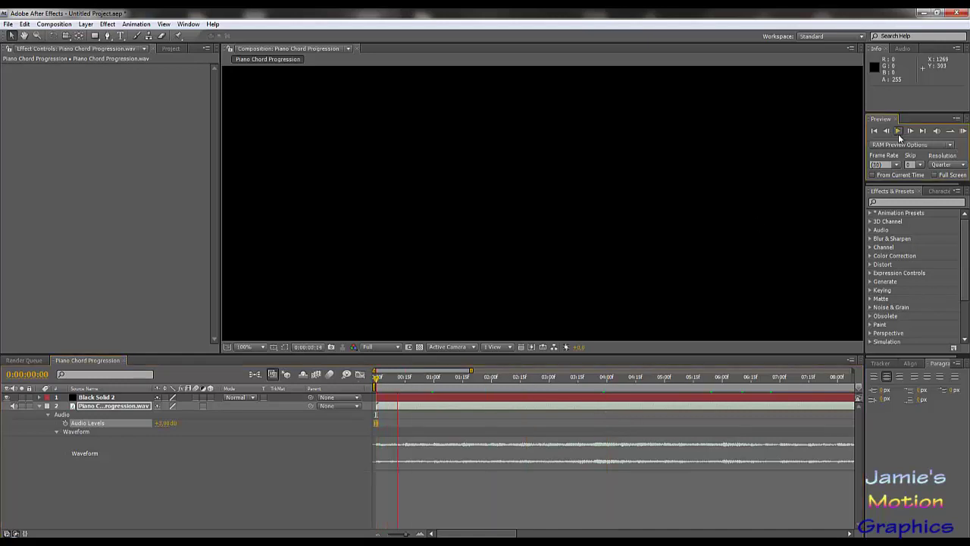
left_click(898, 133)
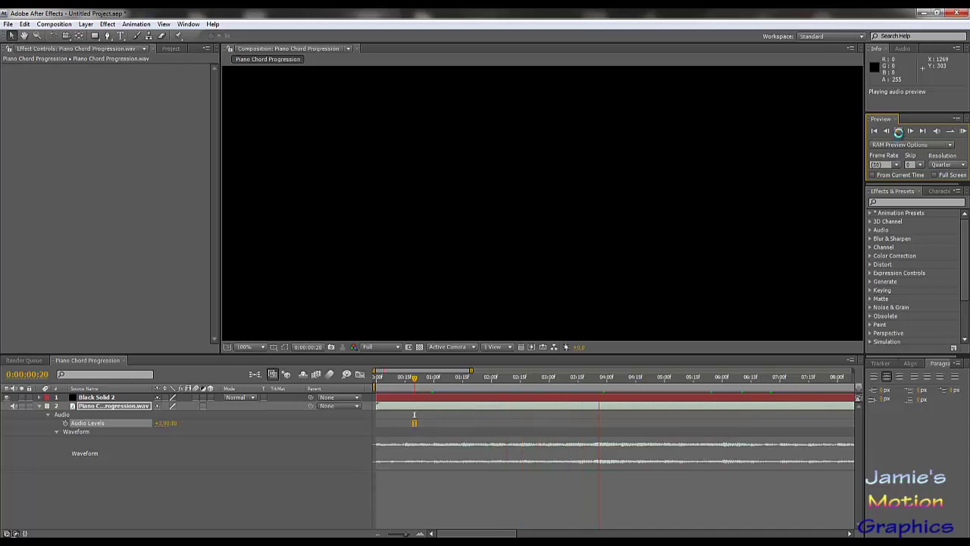
left_click(606, 378)
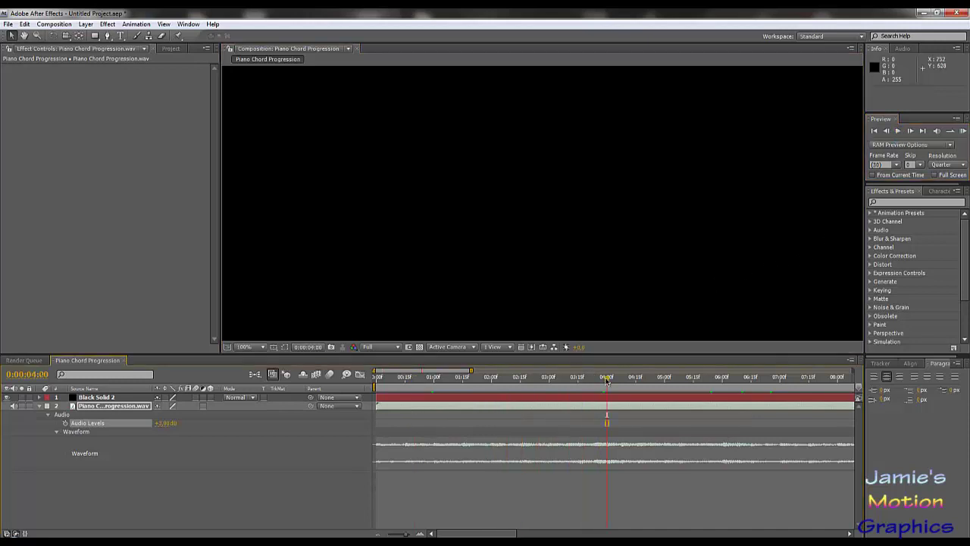
left_click_drag(606, 379, 596, 377)
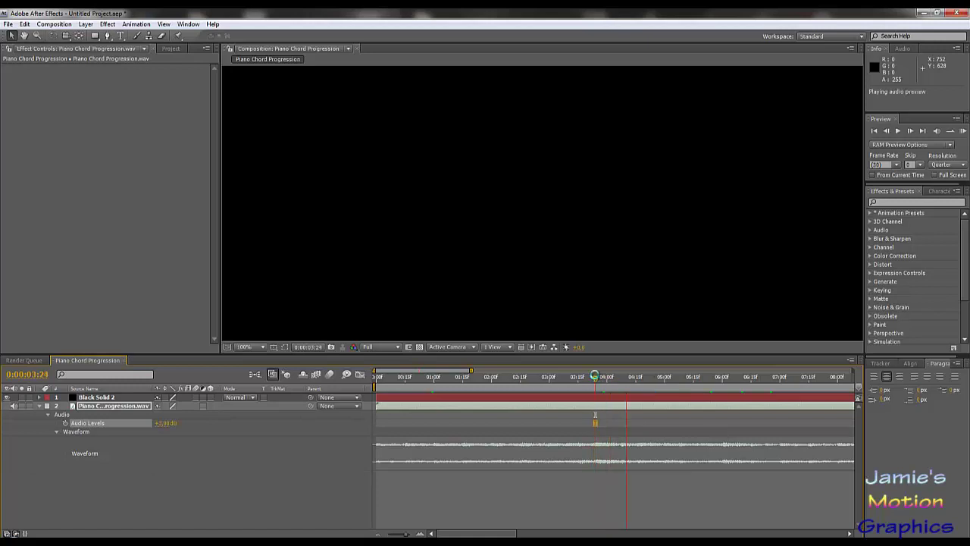
left_click(607, 379)
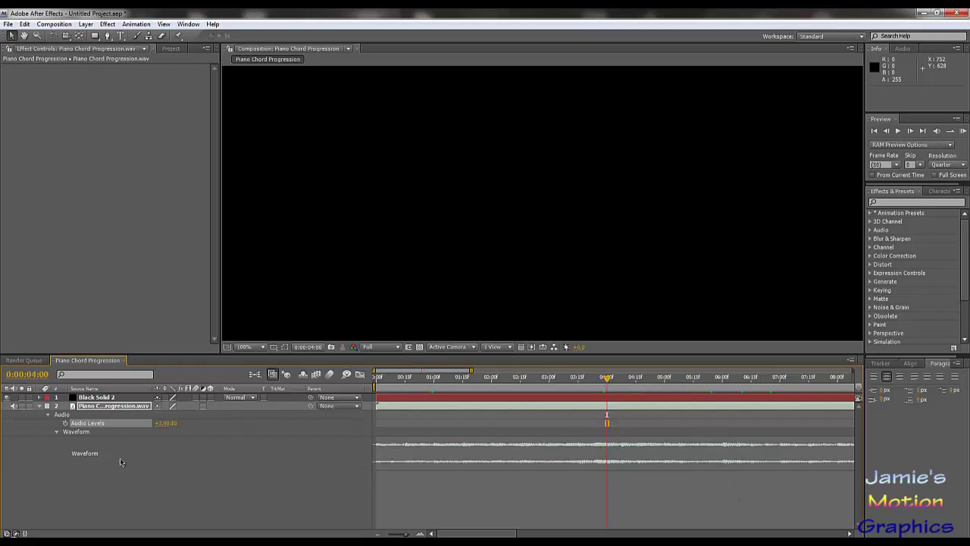
Reveal the Transform properties of Black Solid 2 and preview the composition from the start.
left_click(40, 397)
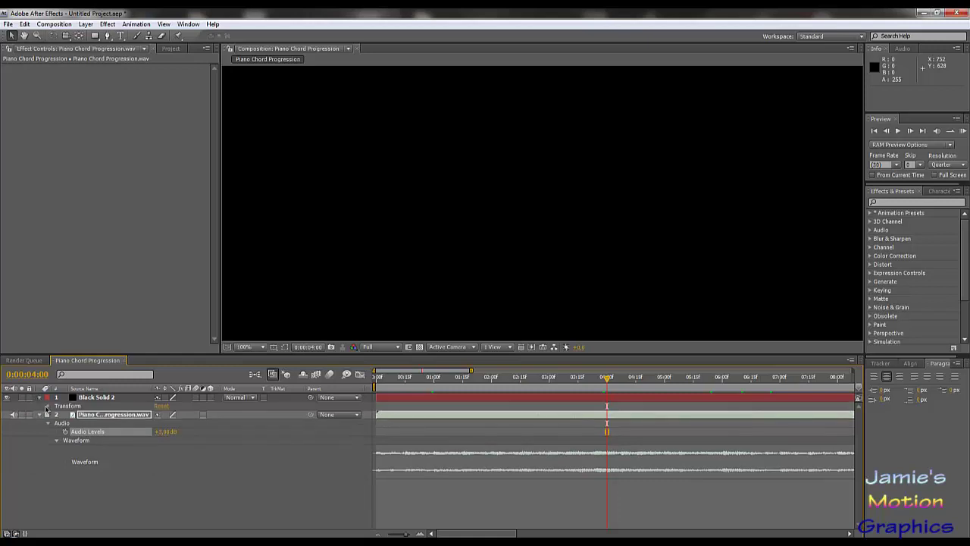
left_click(47, 406)
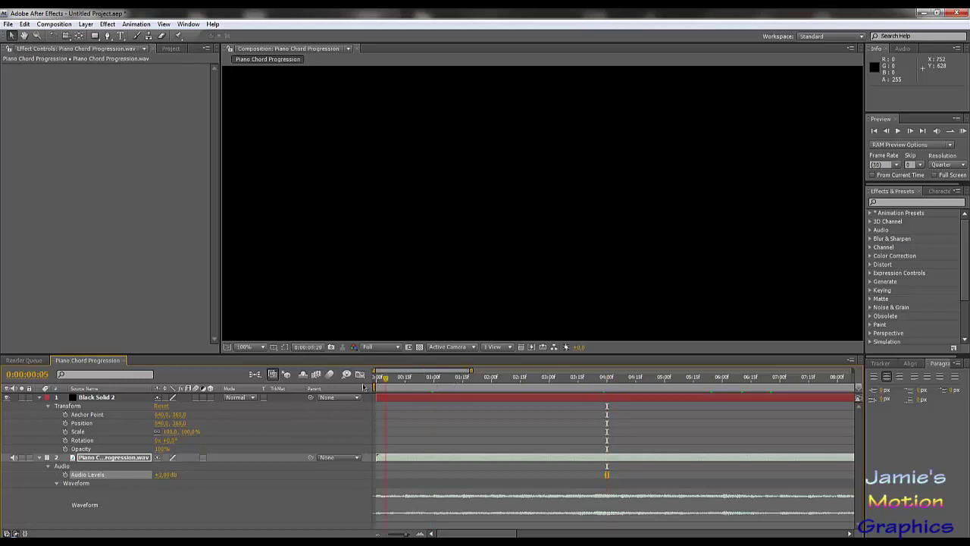
left_click(377, 377)
left_click(899, 132)
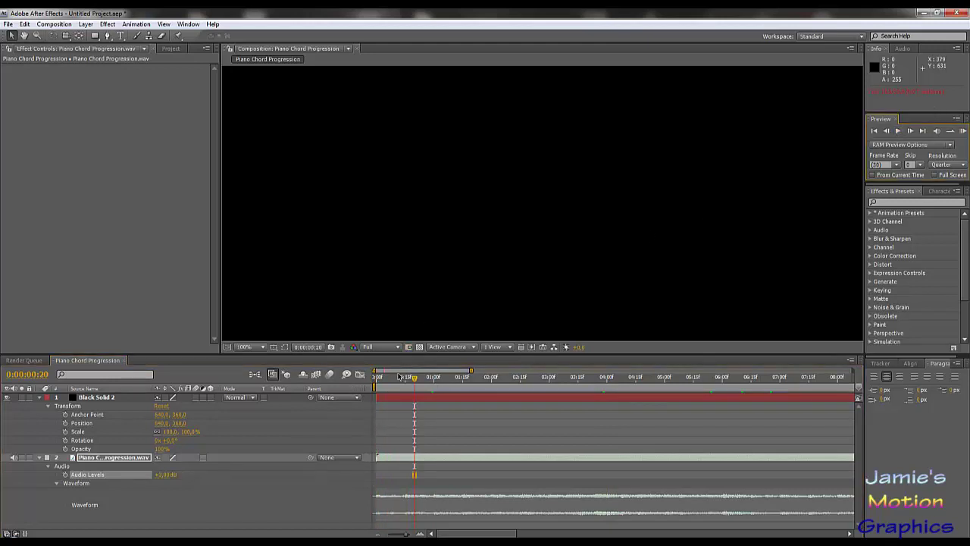
Play the piano track from the start of the composition and place the time indicator at 0:00:01:00.
left_click(361, 386)
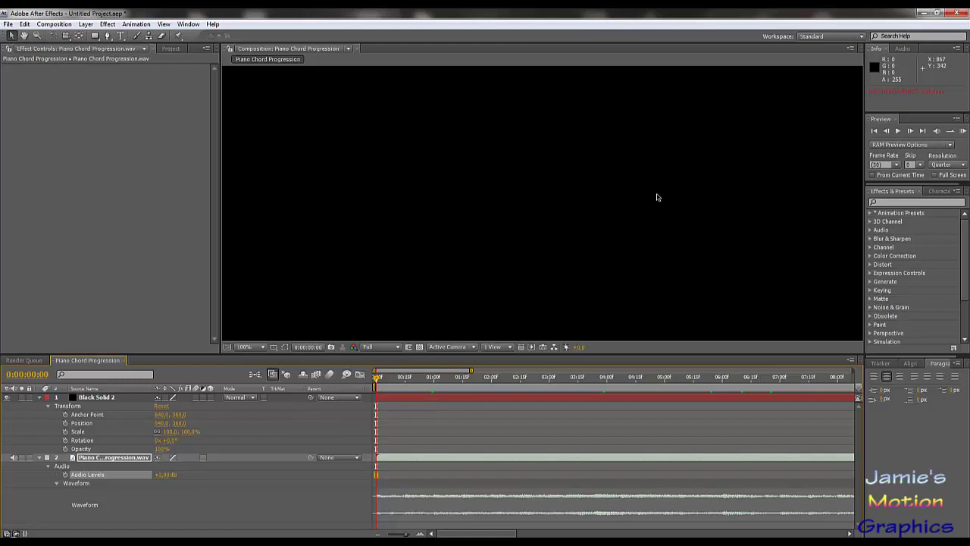
key("KP_Decimal")
left_click(432, 384)
key("Home")
key("KP_Decimal")
left_click_drag(543, 377, 434, 395)
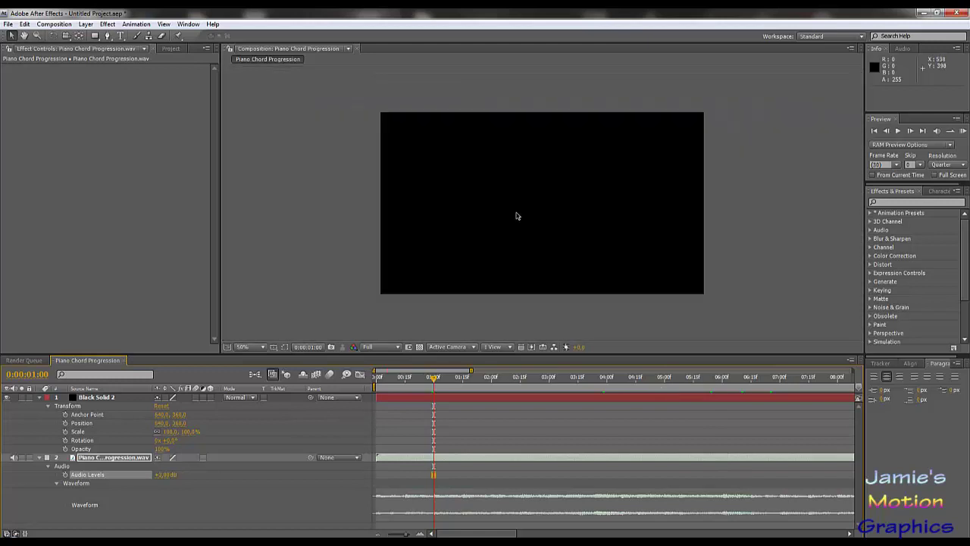
left_click(60, 25)
mouse_move(84, 24)
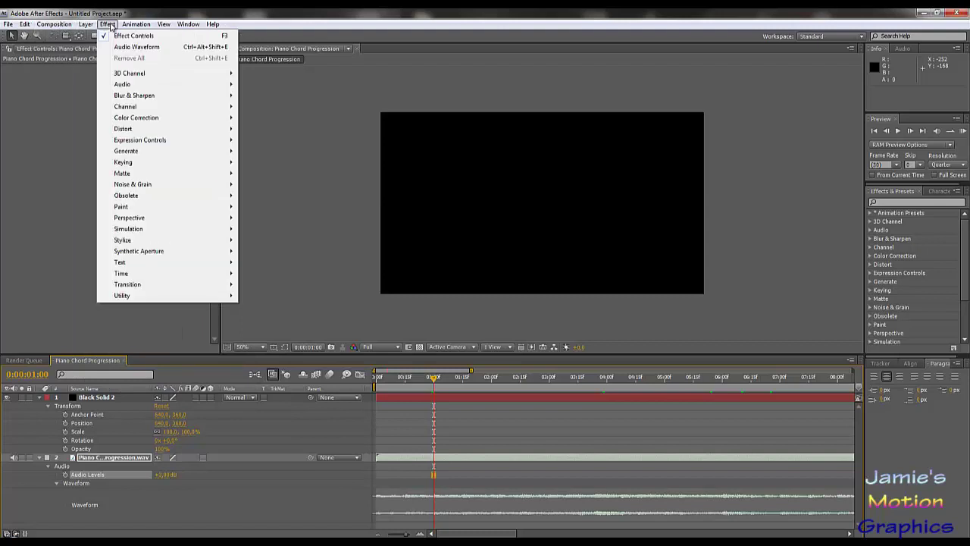
left_click(294, 264)
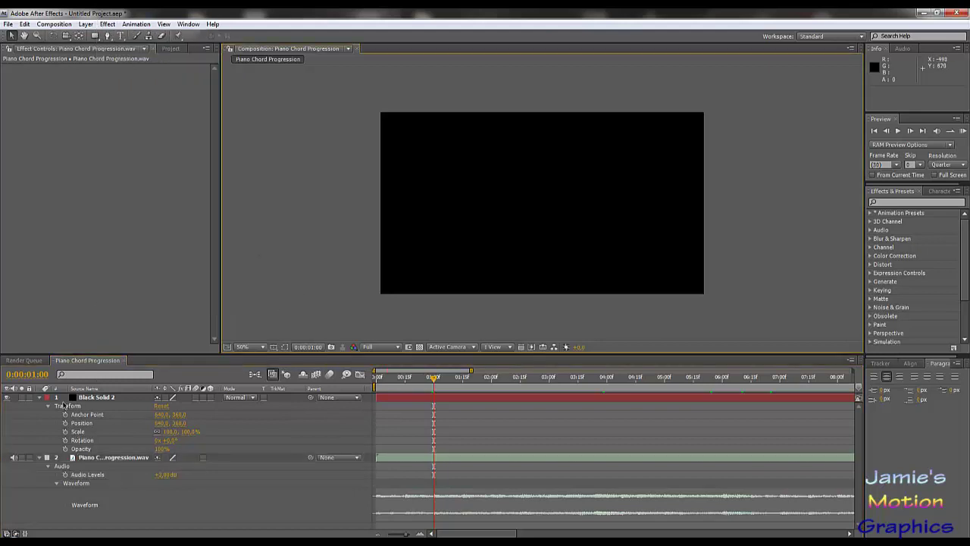
Recolour the full-frame solid Black Solid 2 to deep green #00870D through its solid settings.
left_click(96, 397)
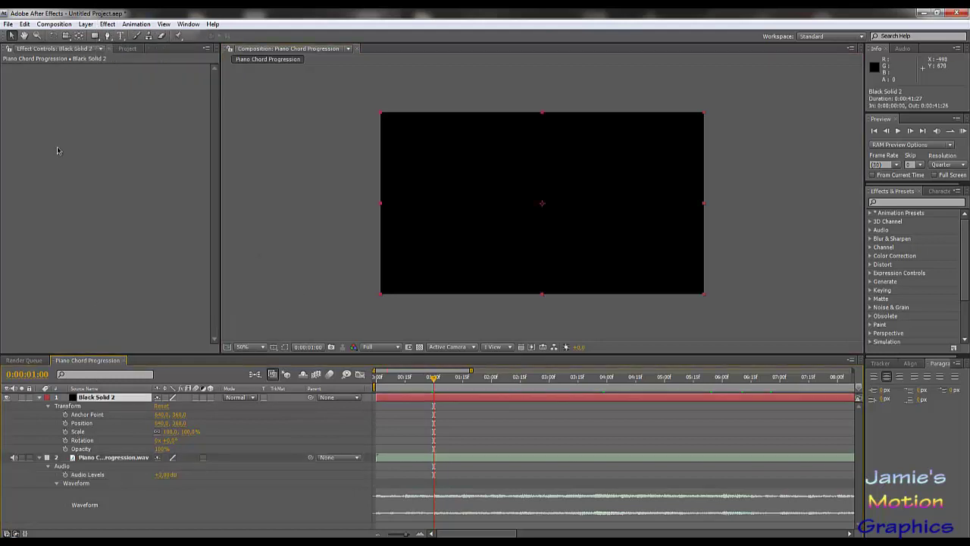
left_click(85, 24)
left_click(100, 42)
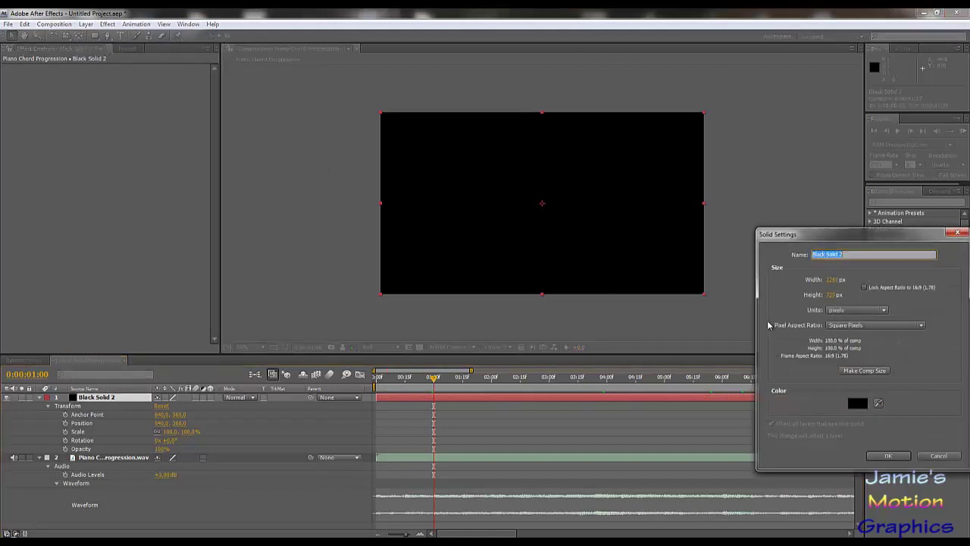
left_click(859, 402)
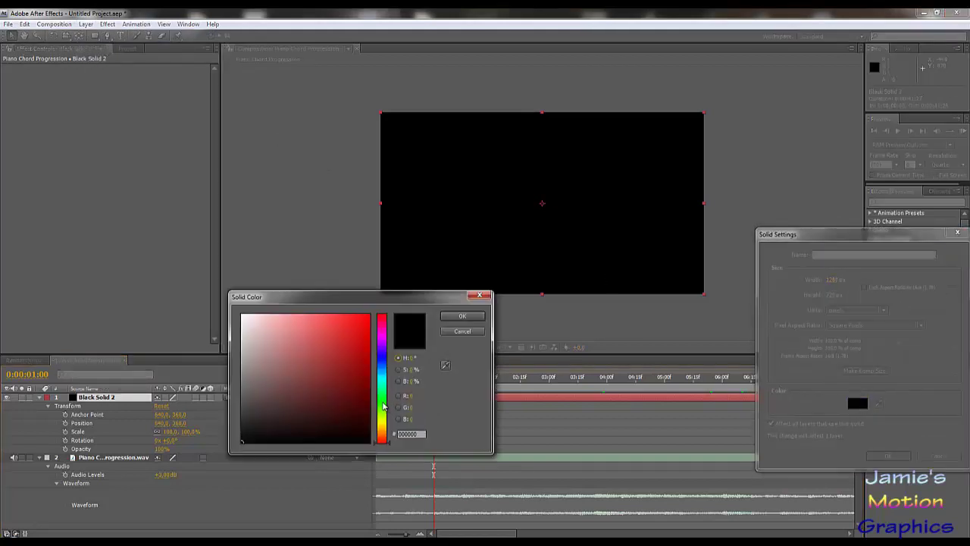
left_click(384, 401)
left_click(373, 375)
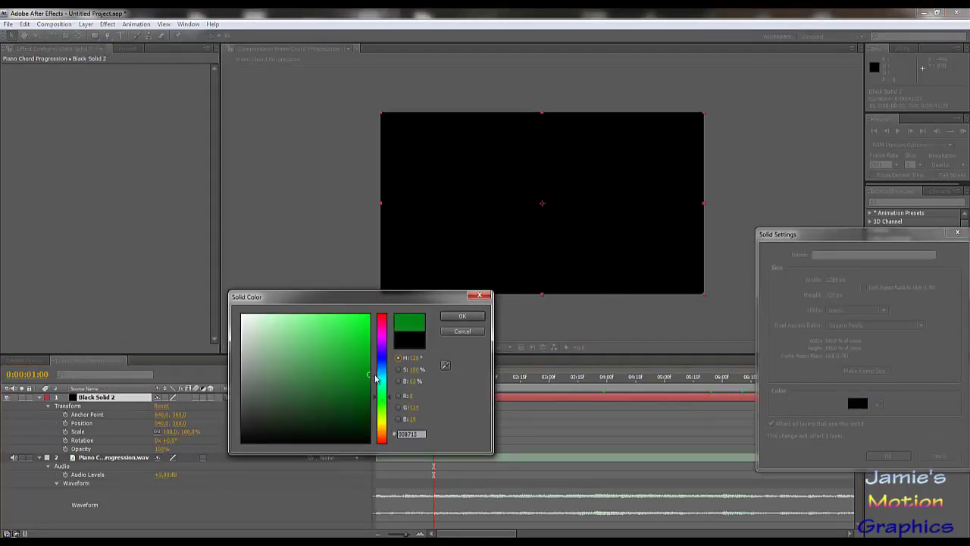
left_click_drag(375, 379, 373, 399)
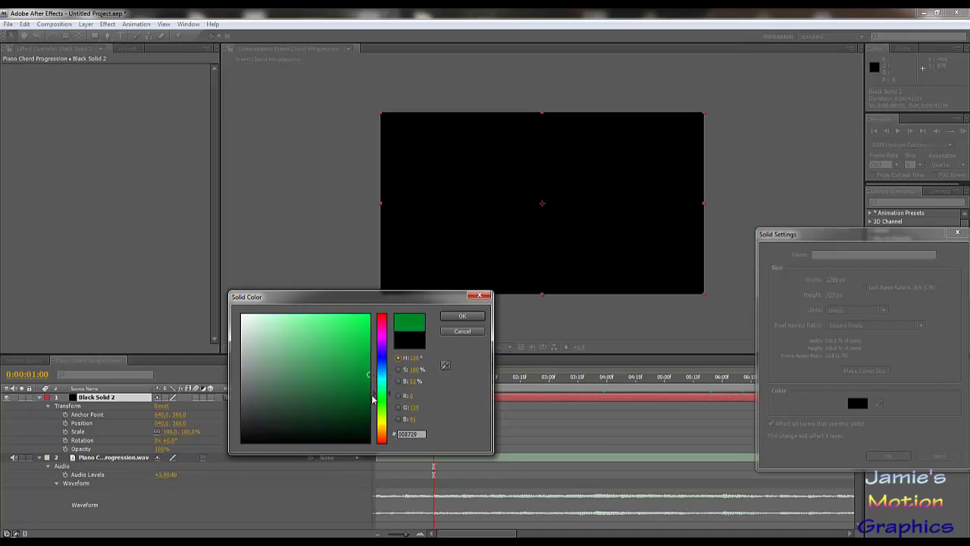
left_click(461, 316)
left_click(888, 454)
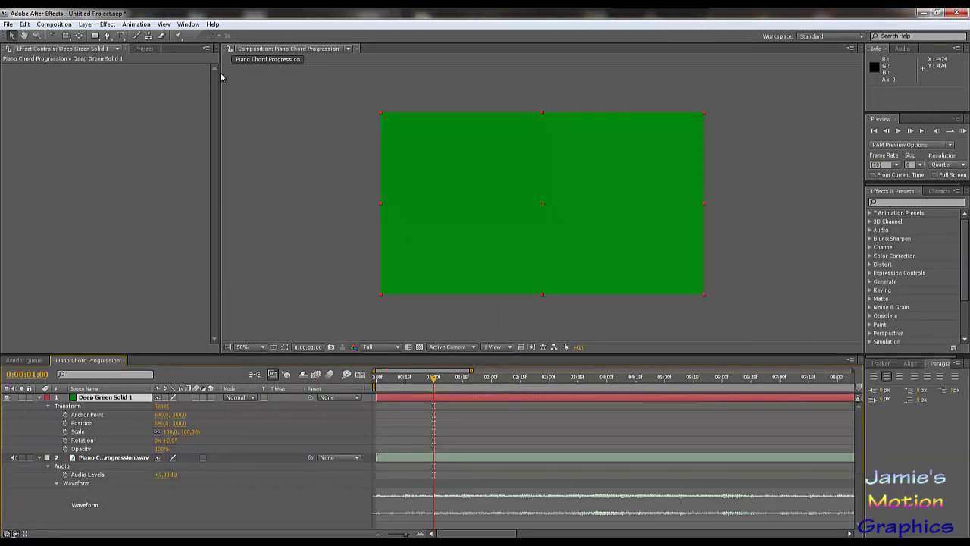
left_click(107, 36)
left_click(378, 265)
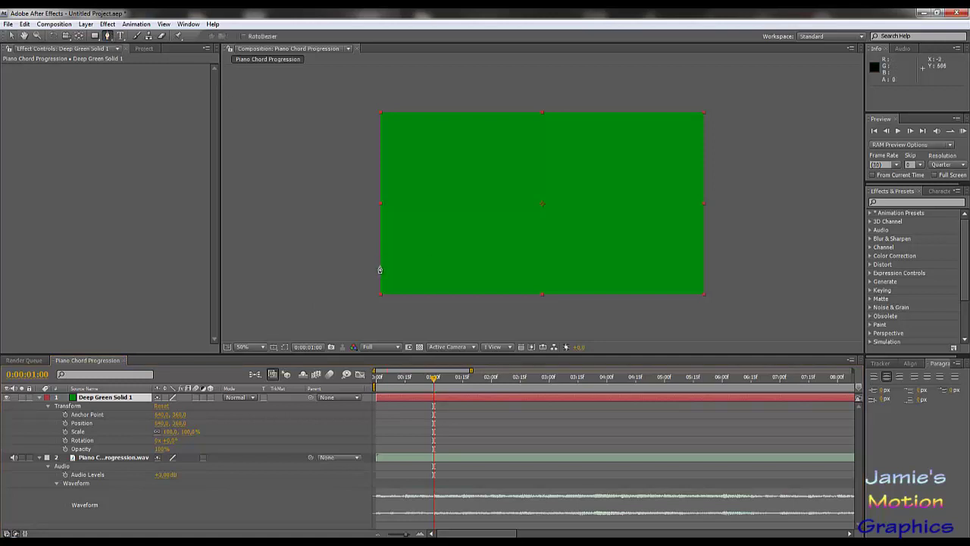
left_click(391, 254)
left_click(395, 263)
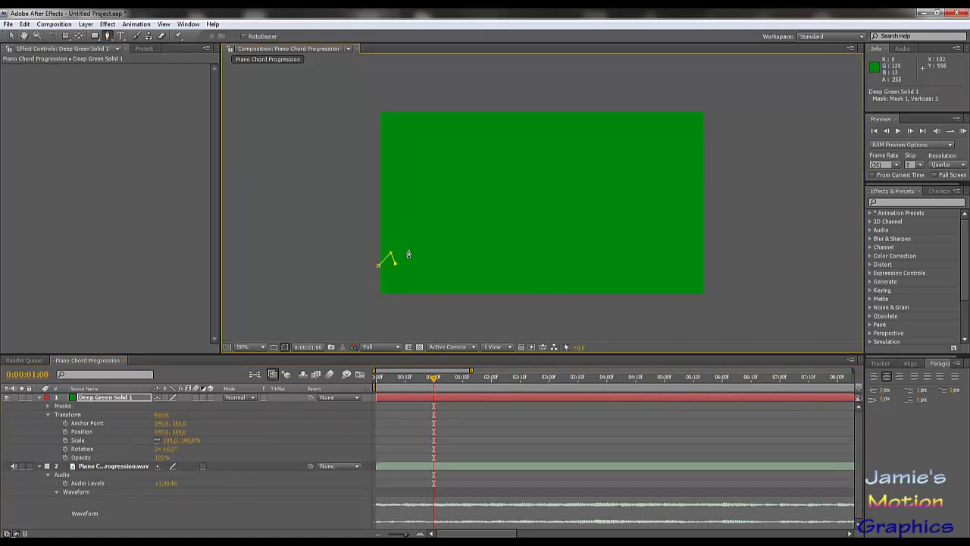
key("ctrl+z")
key("ctrl+z")
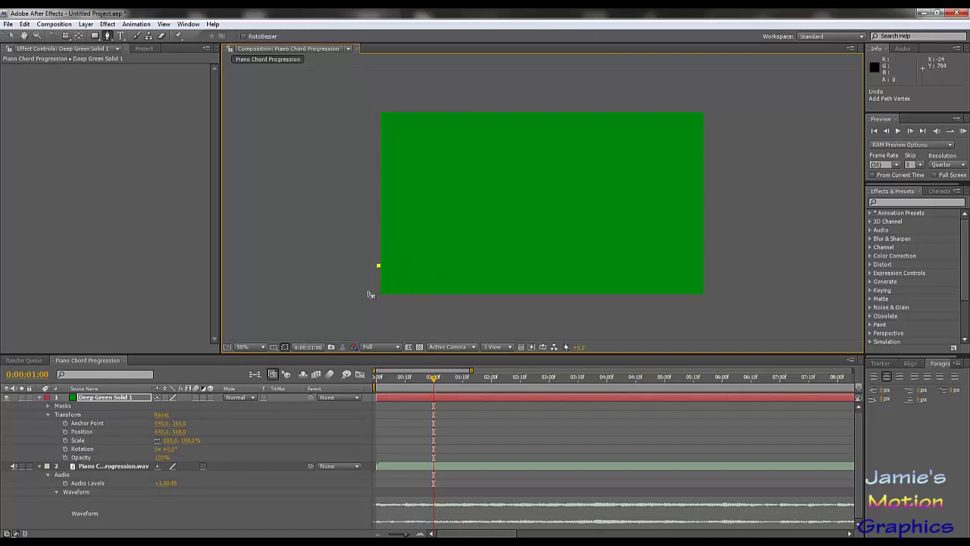
Mask the green solid with a rectangle covering the frame's lower band from about y 566, extending past the side and bottom edges.
left_click(94, 36)
key("ctrl+z")
left_click_drag(360, 316, 792, 255)
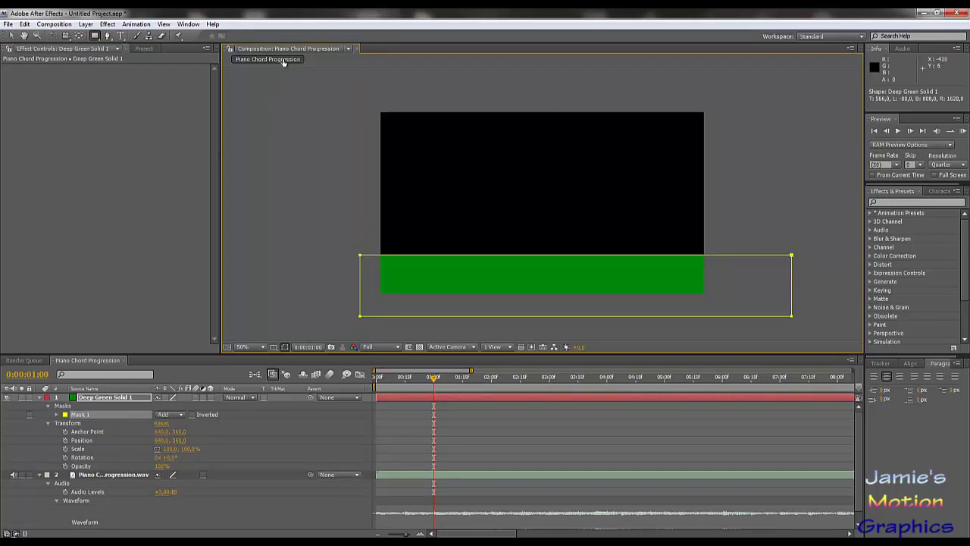
Duplicate the masked green solid and place the selected copy directly above the piano audio layer.
left_click(126, 398)
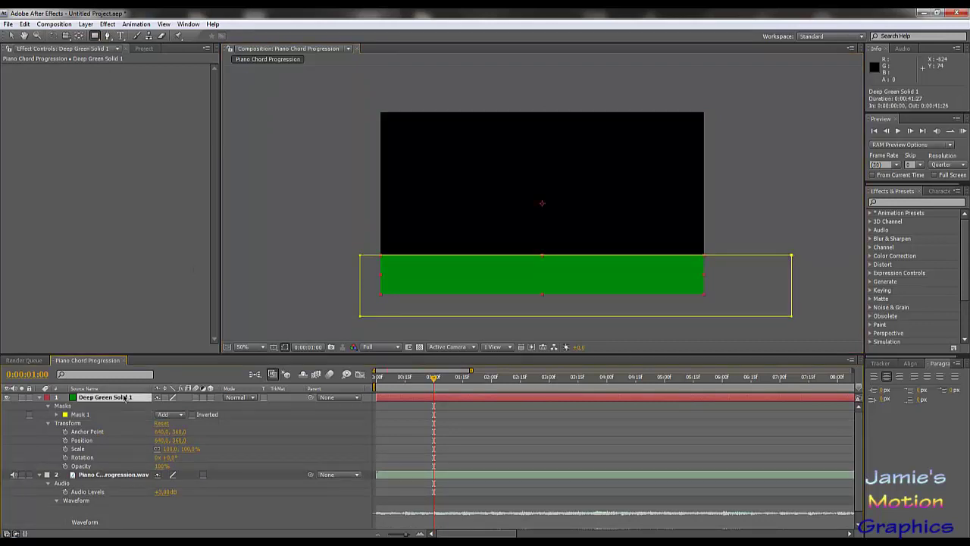
key("ctrl+d")
left_click_drag(114, 398, 115, 477)
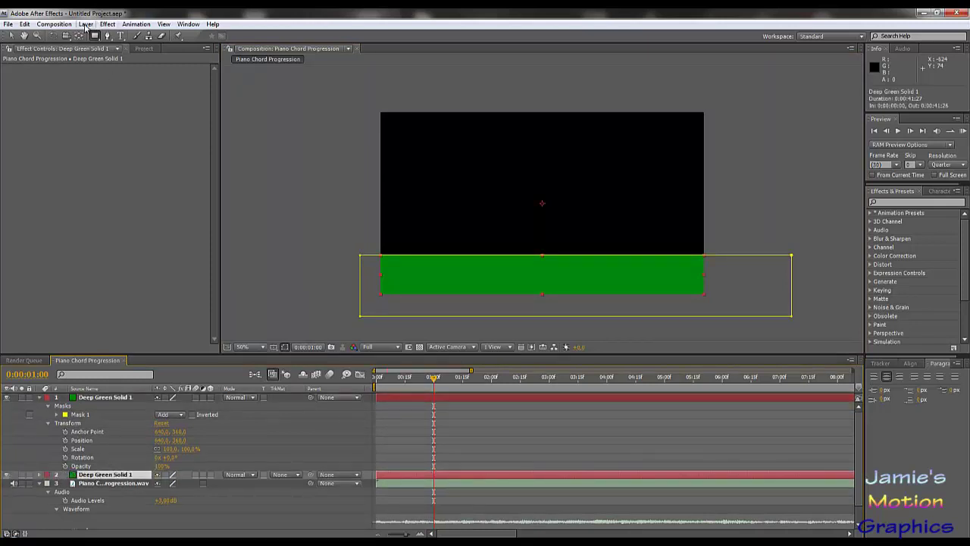
left_click(86, 24)
left_click(111, 47)
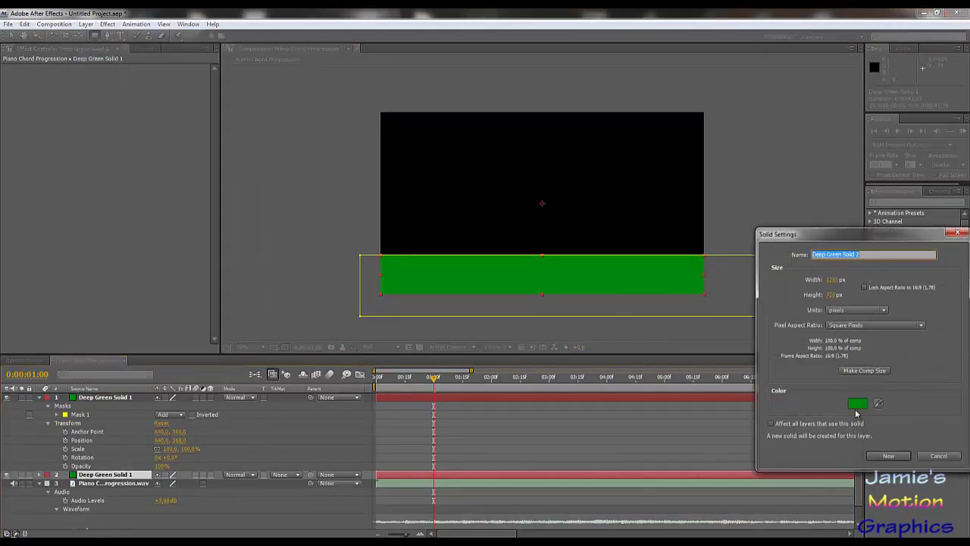
left_click(856, 404)
left_click_drag(382, 385, 382, 371)
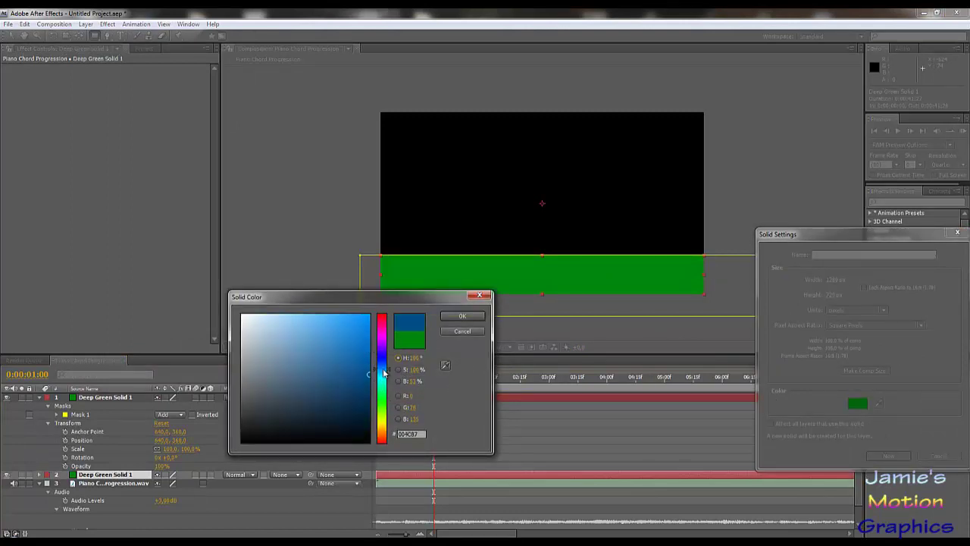
left_click(459, 332)
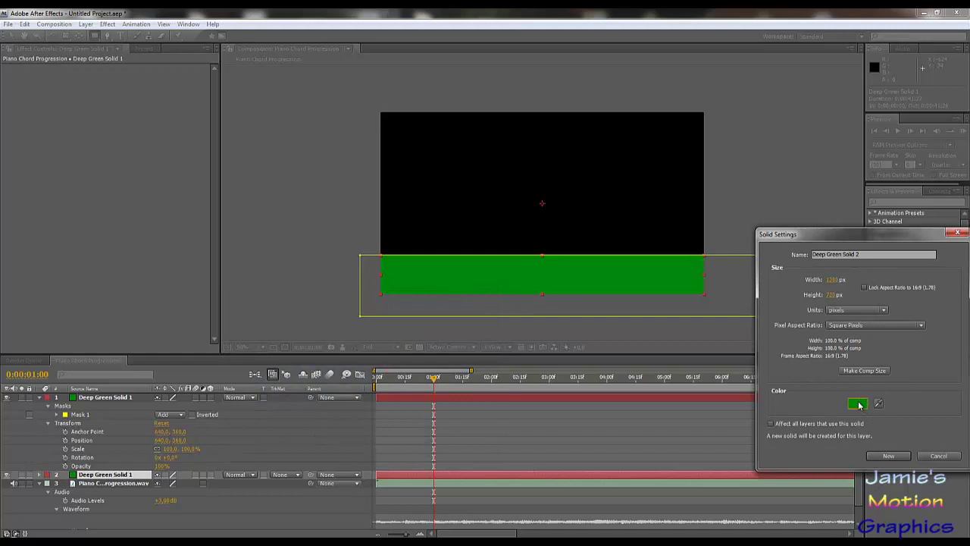
left_click(939, 456)
Apply the Ramp effect to the lower green solid and set its Start Color to blue #0072FF.
left_click(896, 203)
type("ramp")
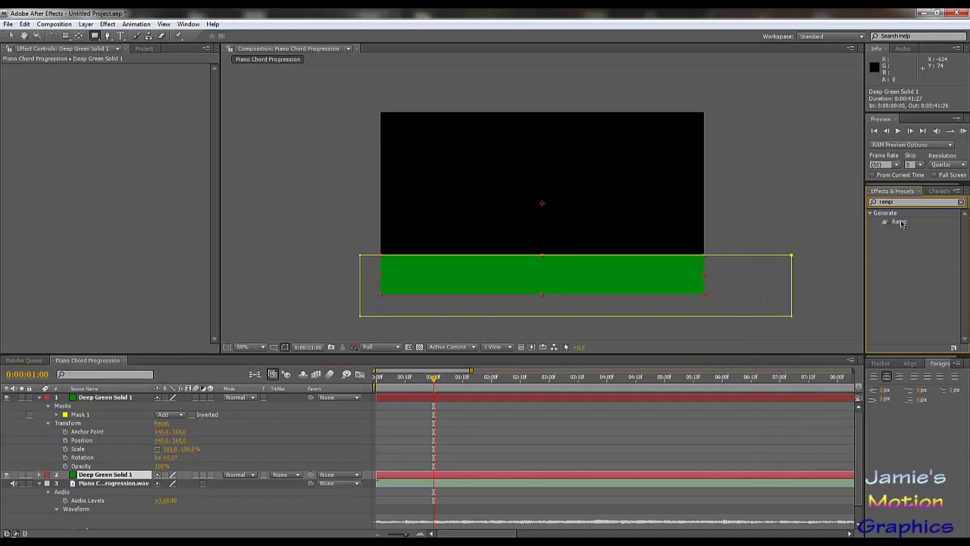
left_click_drag(900, 223, 110, 478)
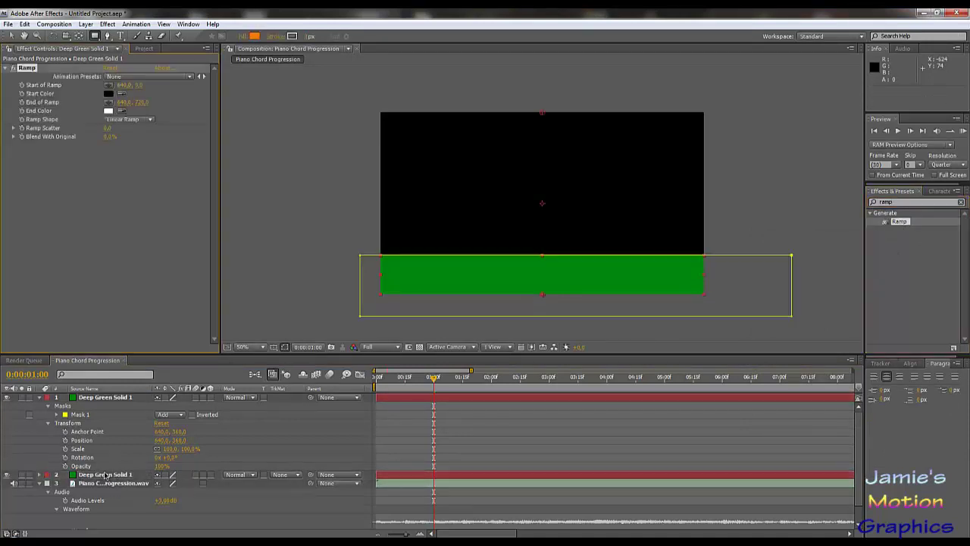
left_click(109, 93)
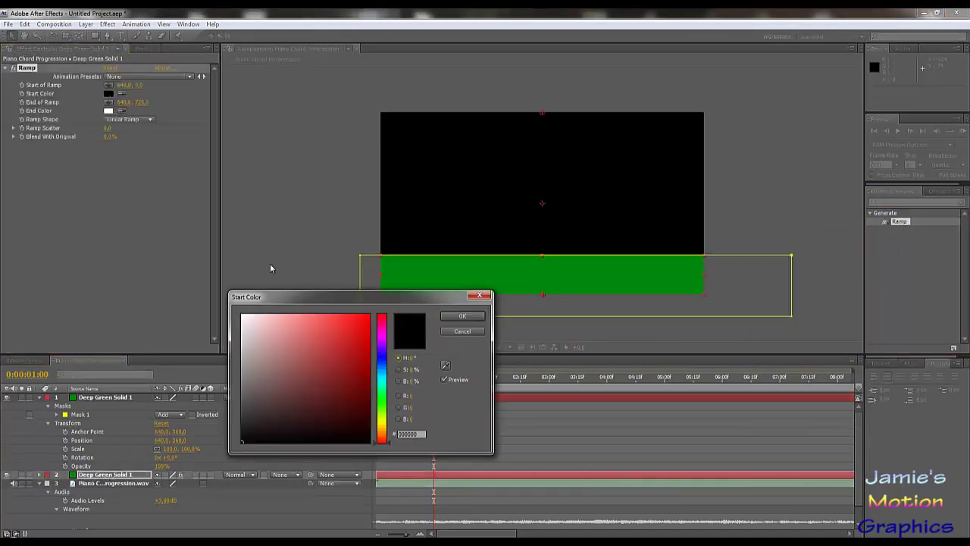
left_click_drag(383, 371, 388, 303)
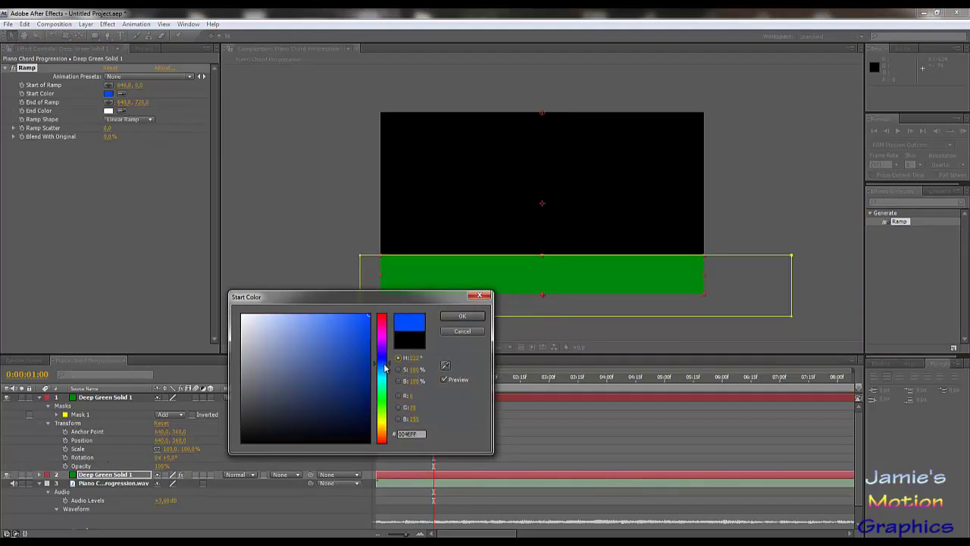
left_click_drag(387, 368, 390, 370)
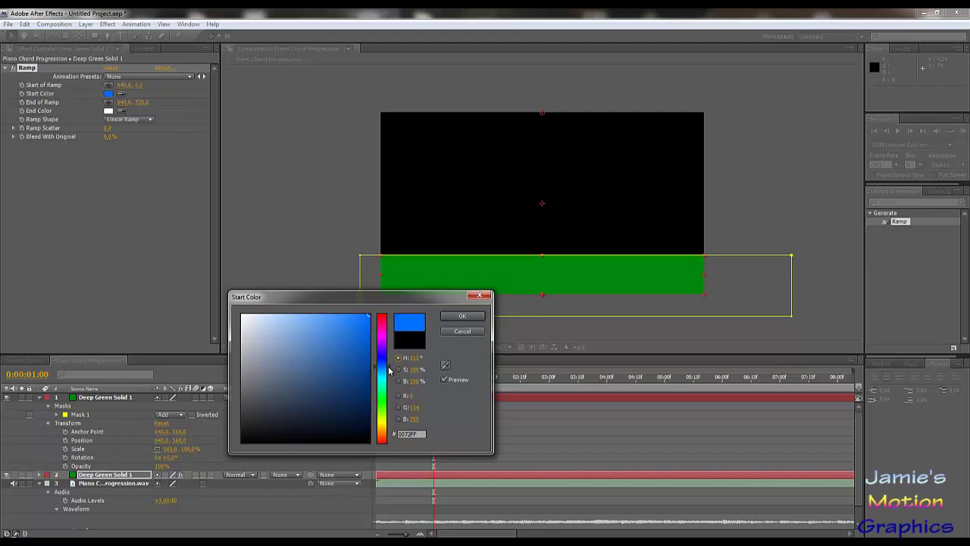
left_click(458, 315)
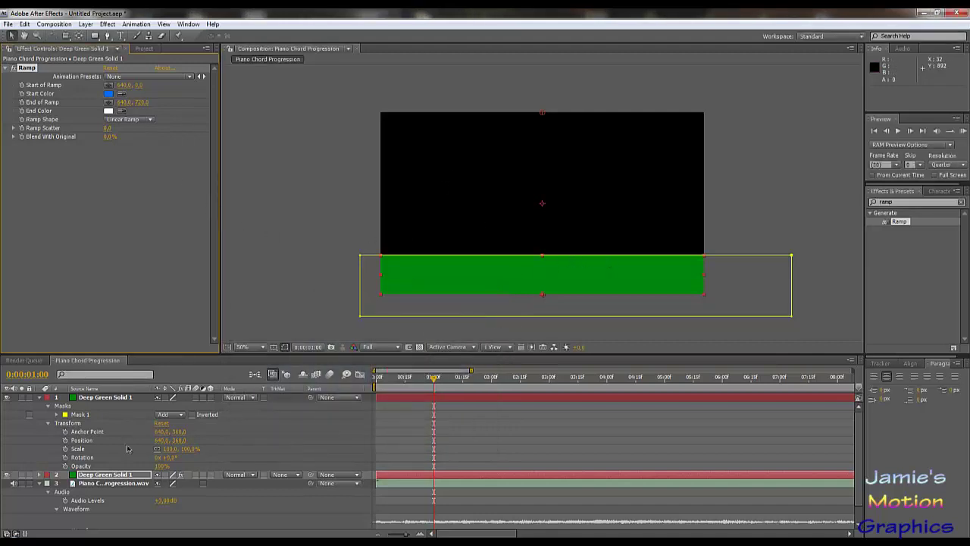
Delete Mask 1 from the lower solid so its blue-to-white ramp fills the frame behind the green band.
key("m")
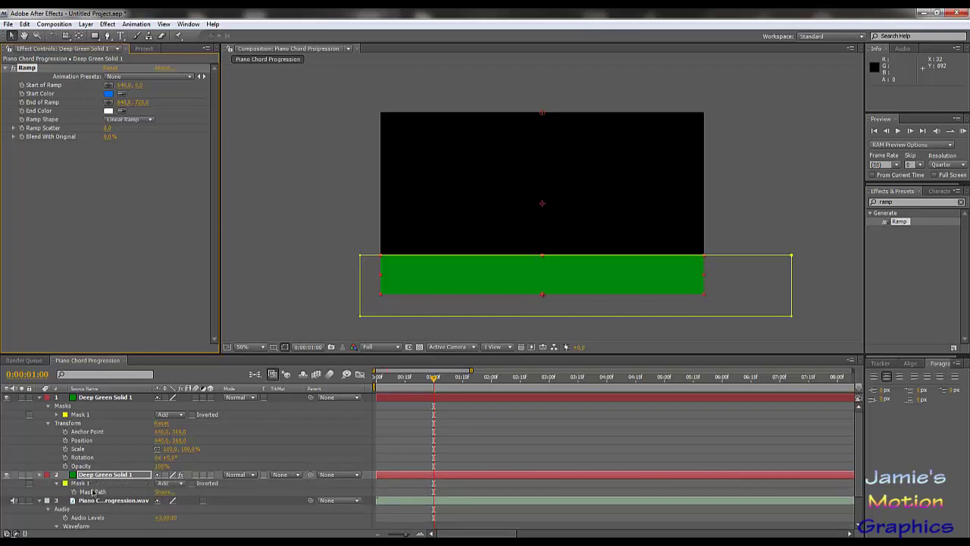
left_click(83, 485)
key("m")
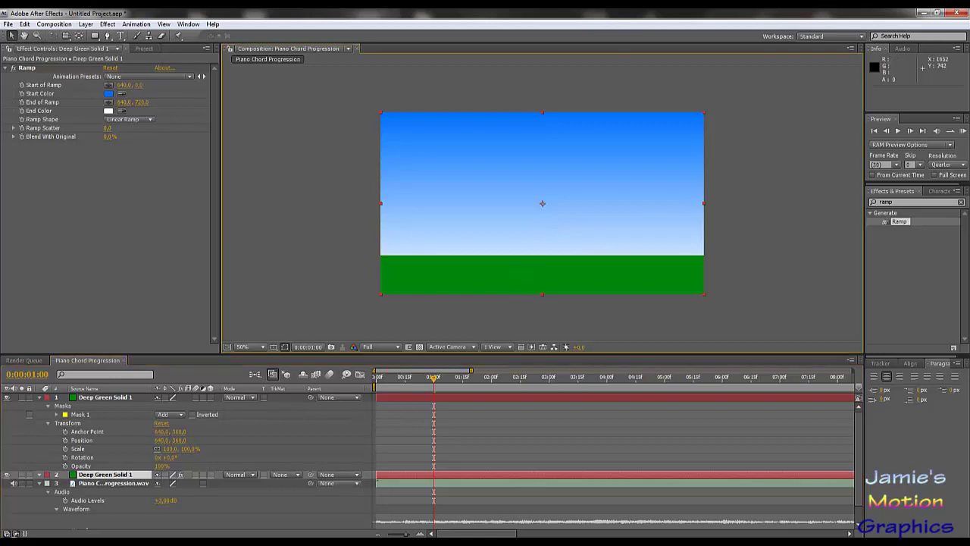
Apply the Ramp effect to the upper masked solid and set its Start Color to the solid's own green, #00870D.
left_click_drag(905, 224, 88, 400)
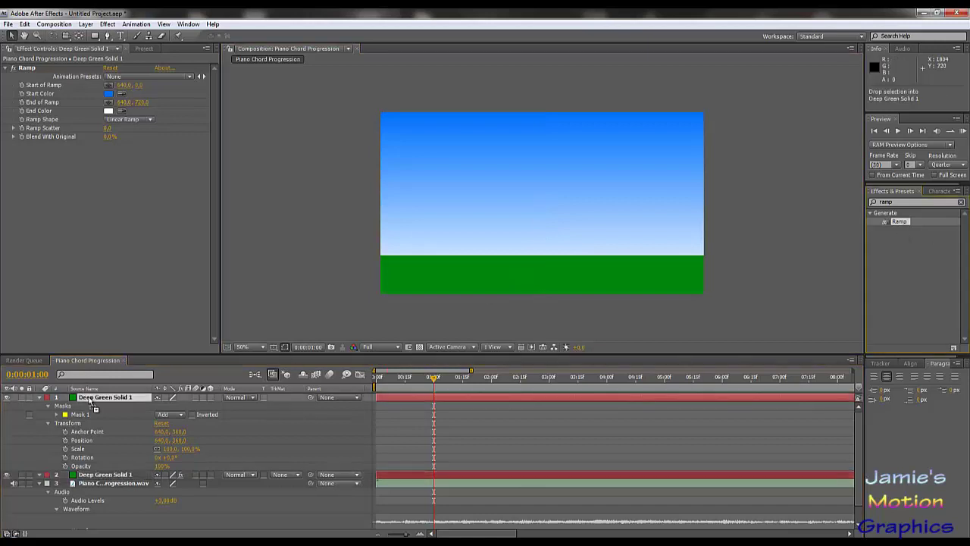
left_click(109, 93)
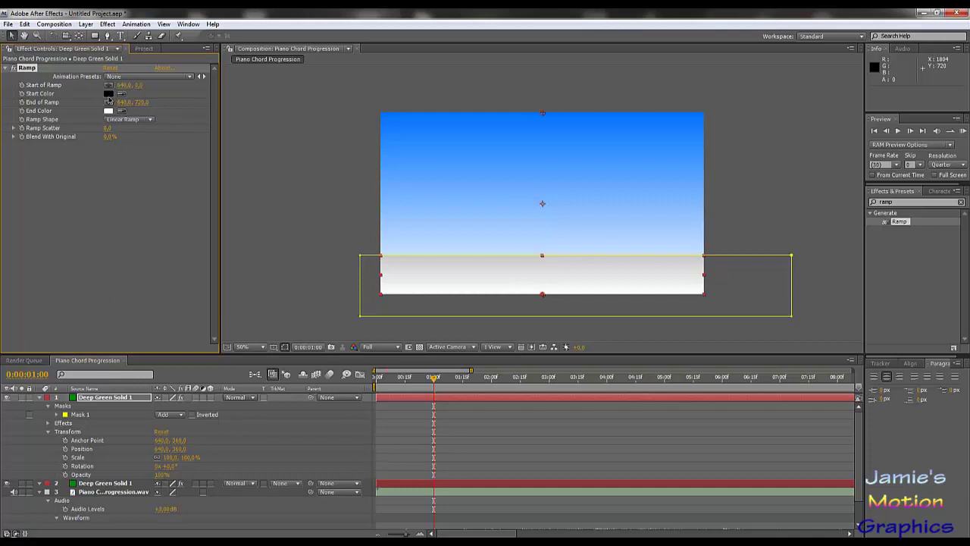
left_click(444, 379)
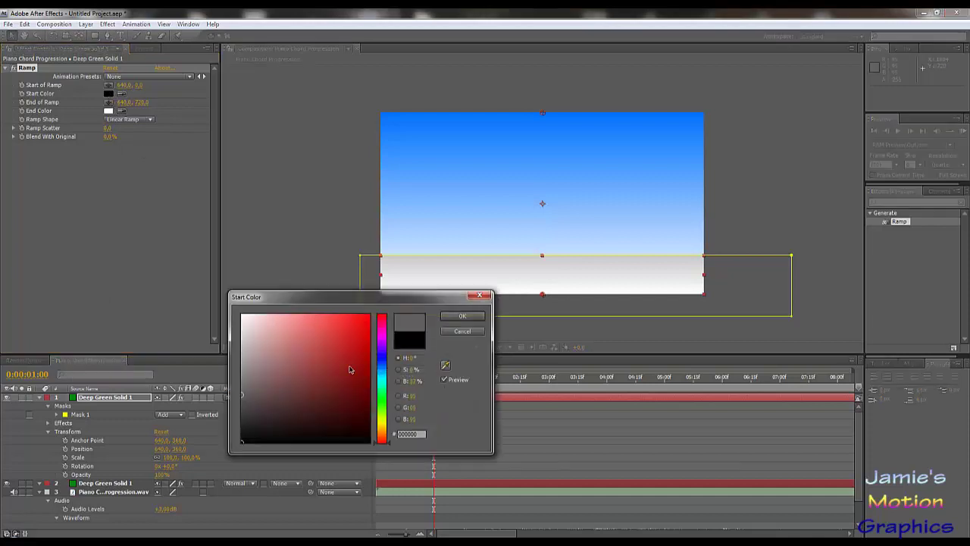
double_click(410, 434)
type("00870D")
key("Return")
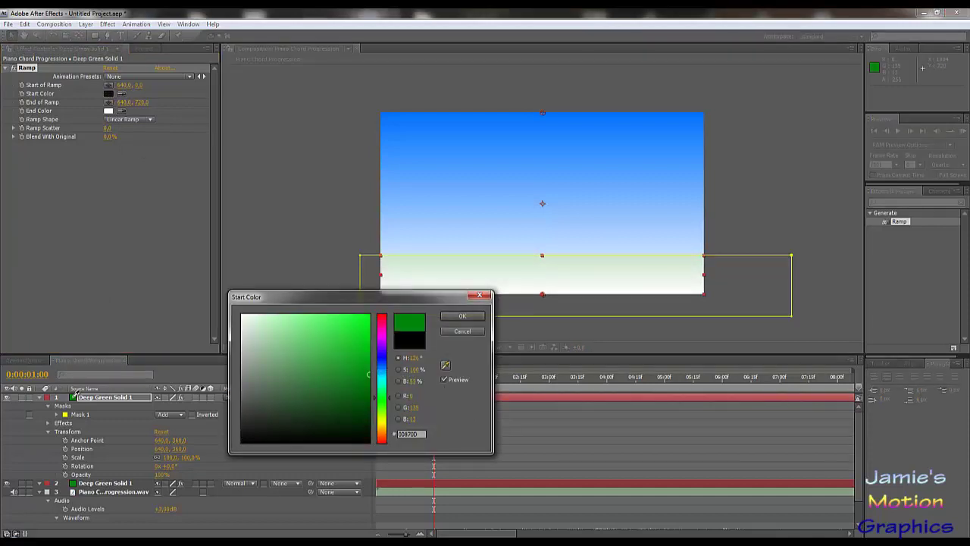
left_click(463, 316)
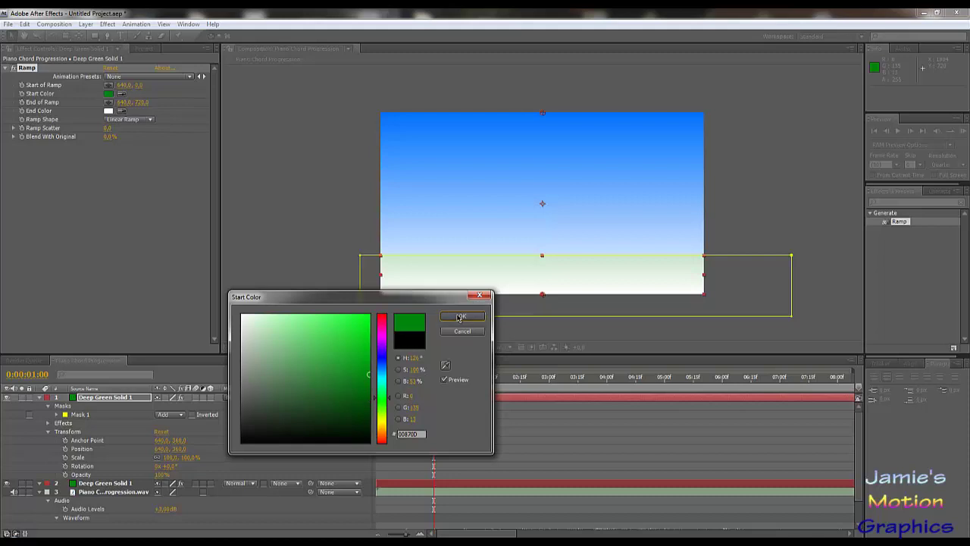
Set the upper solid's ramp End Color to a darker shade of the sampled layer green, about #004E08.
left_click(112, 111)
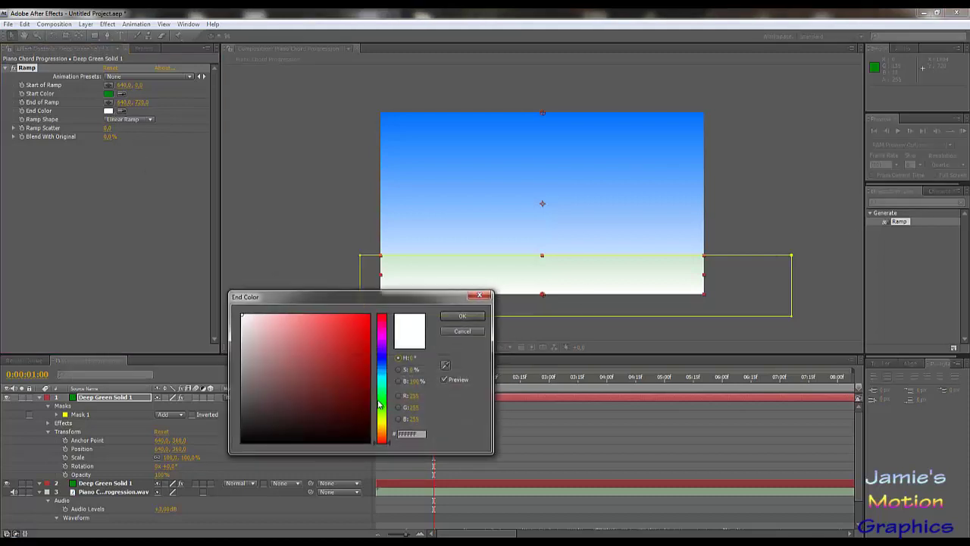
left_click(446, 366)
left_click(73, 397)
left_click(370, 401)
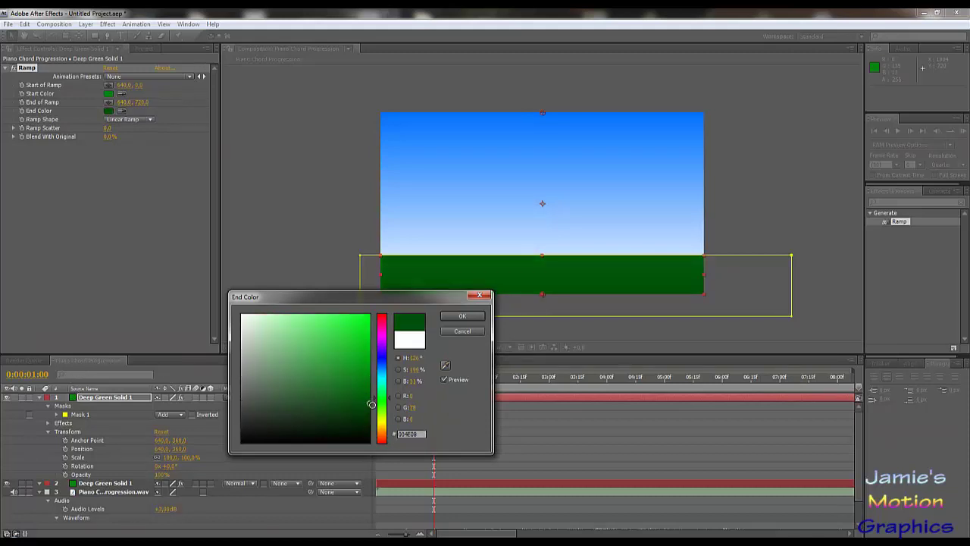
left_click_drag(371, 404, 369, 405)
left_click(463, 316)
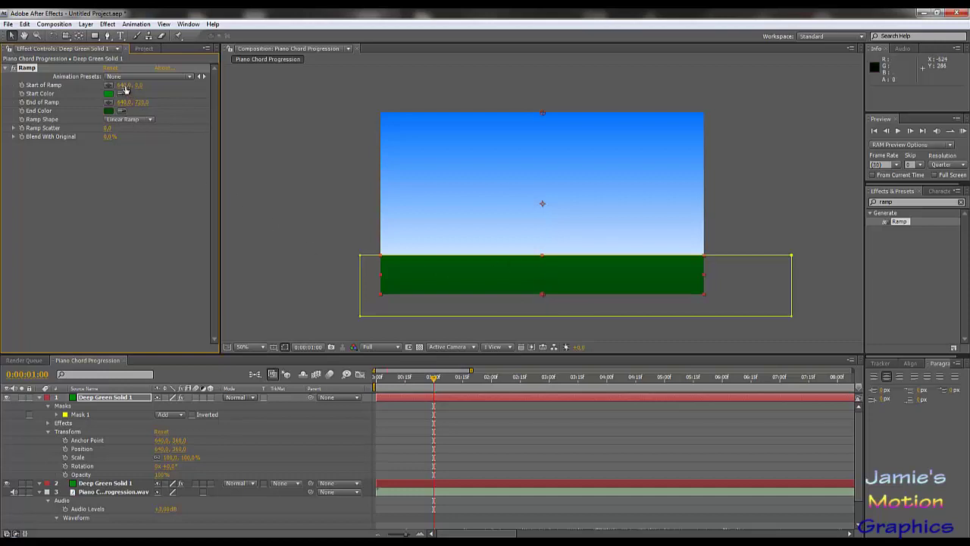
left_click_drag(283, 91, 407, 95)
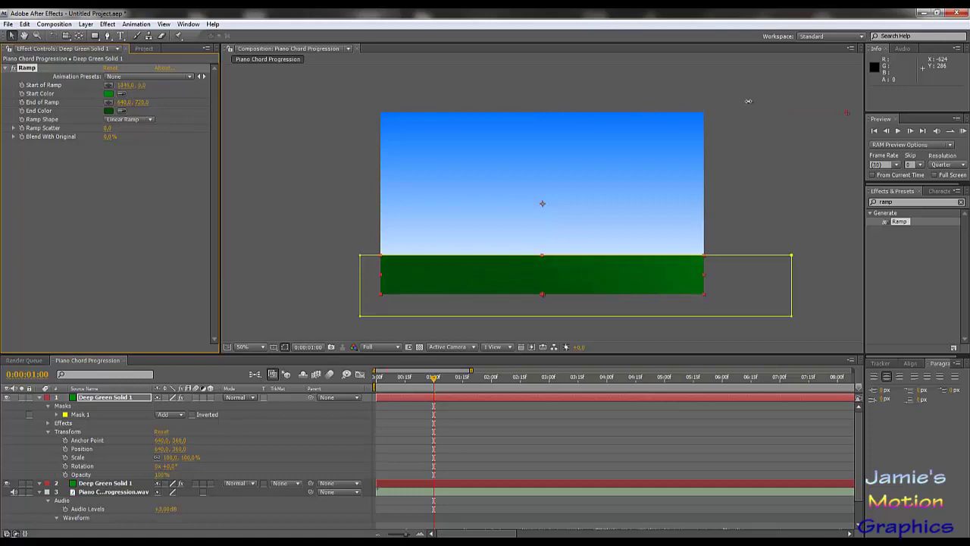
key("ctrl+z")
left_click_drag(140, 91, 13, 106)
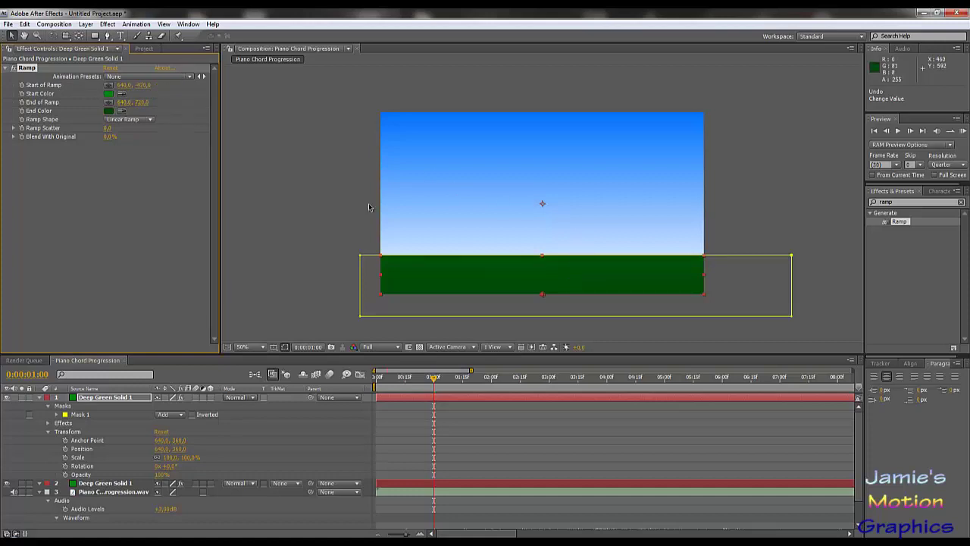
left_click_drag(138, 85, 142, 88)
Reverse the green band's ramp by moving its start point near the band's lower edge and its end point to the upper edge.
left_click_drag(542, 115, 543, 263)
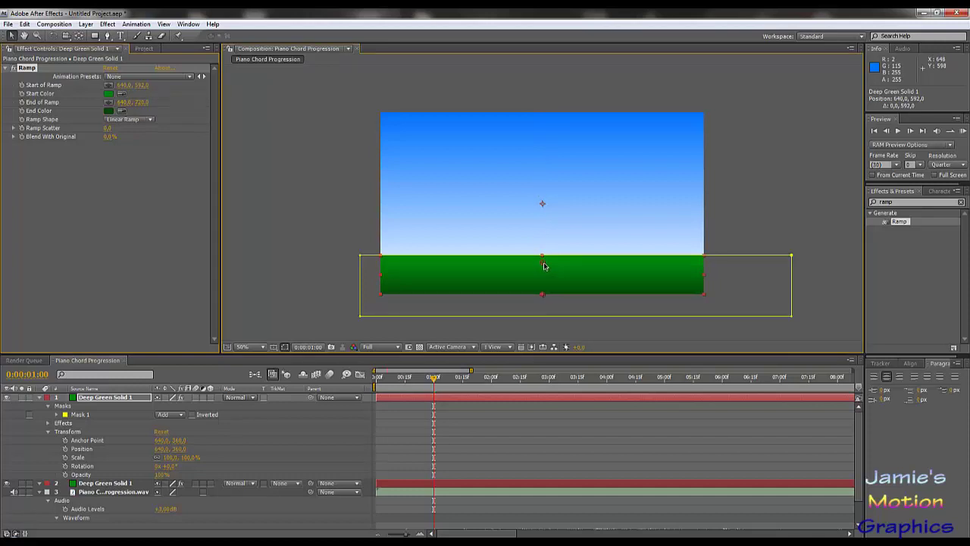
left_click_drag(543, 264, 543, 291)
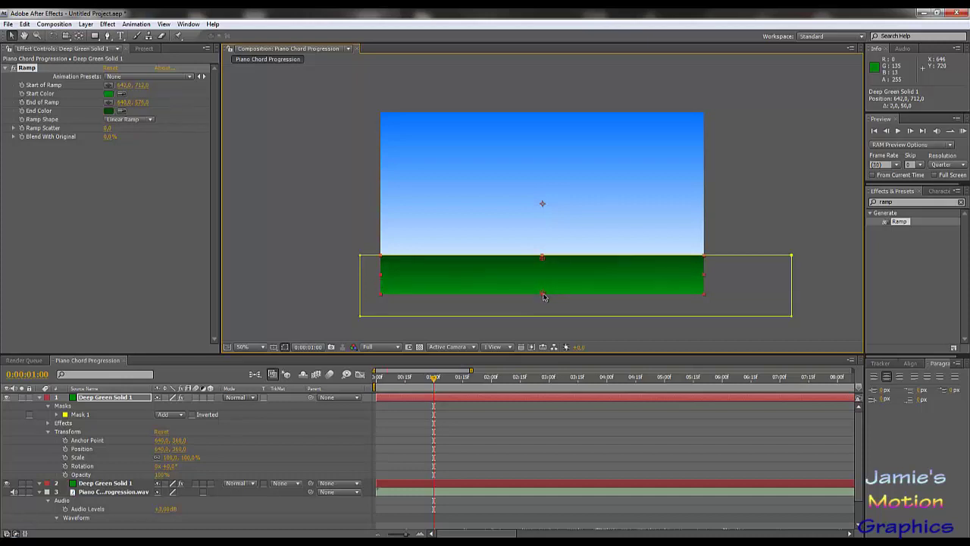
left_click_drag(543, 296, 545, 296)
Set the green ramp's Start of Ramp to 640, 700 and End of Ramp to 640, 575, then deselect the layer.
left_click(142, 85)
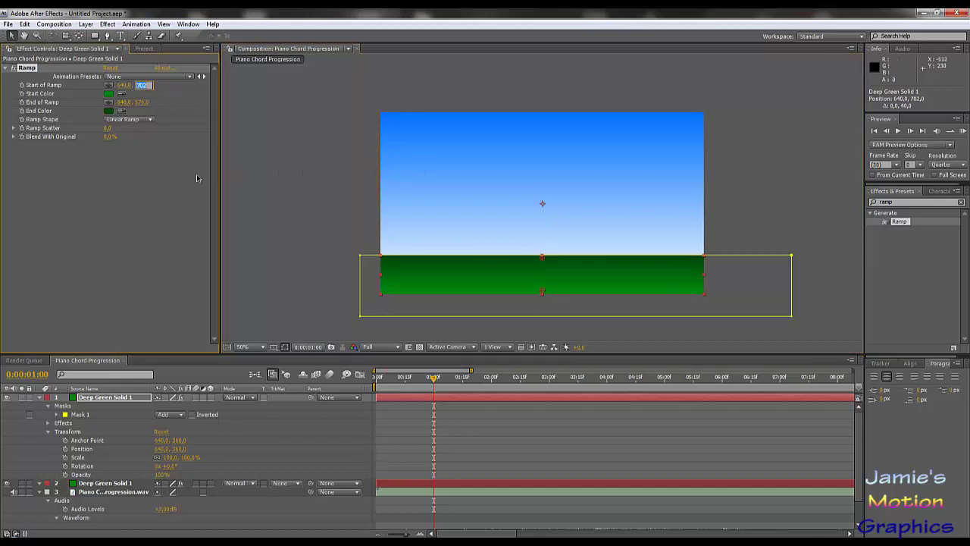
type("700")
key("Tab")
key("Tab")
key("Return")
left_click(159, 197)
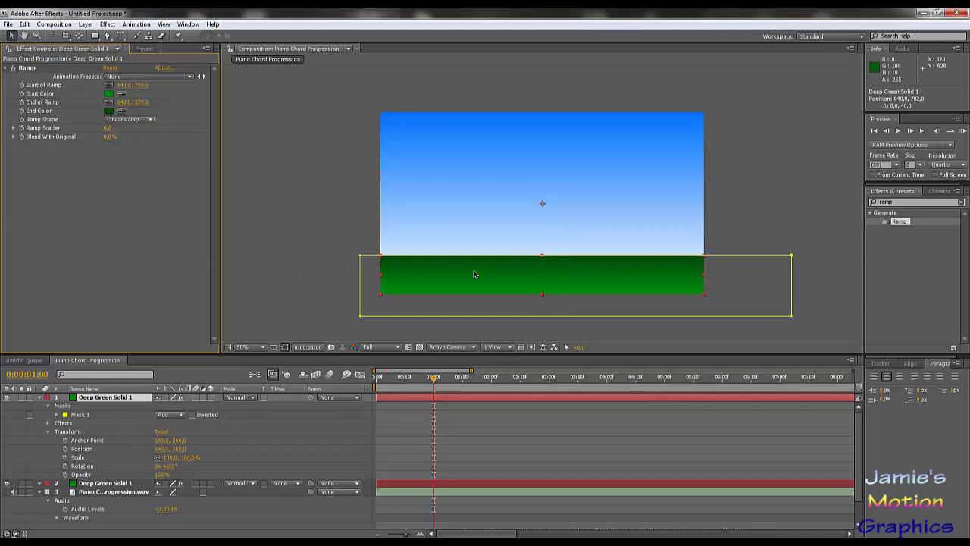
scroll(416, 298, "up", 2)
scroll(415, 298, "down", 2)
left_click(372, 340)
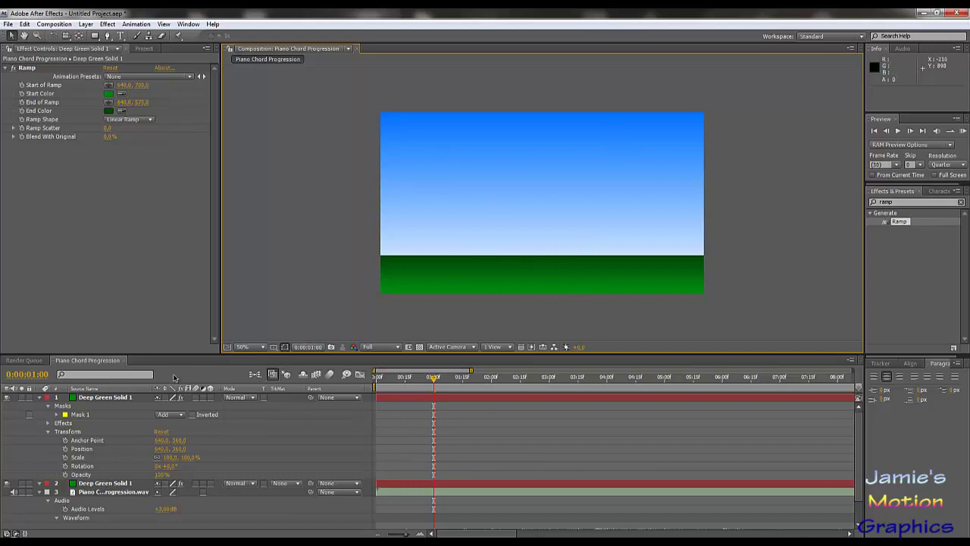
Pre-compose the two green solid layers into a new composition named BG, moving all attributes into it.
left_click(38, 398)
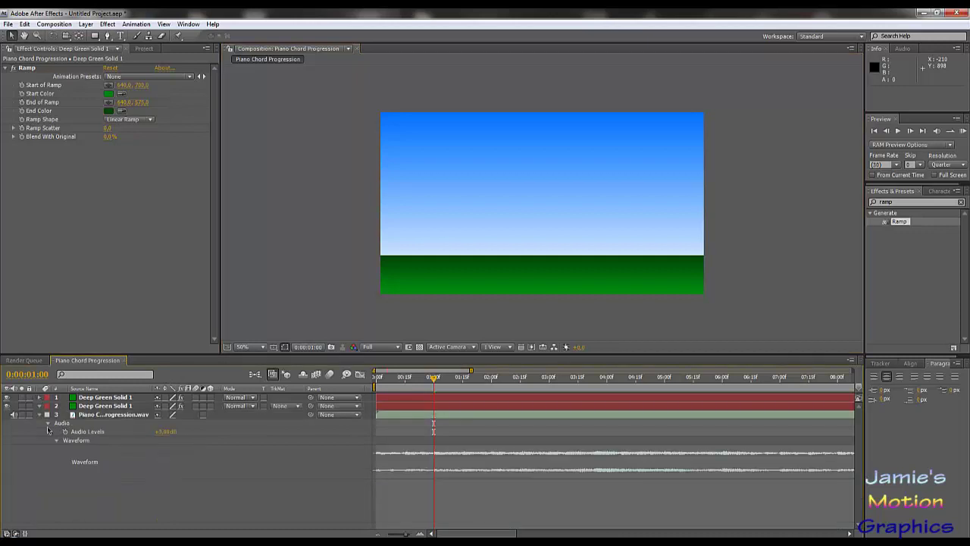
left_click(87, 404)
left_click(96, 397)
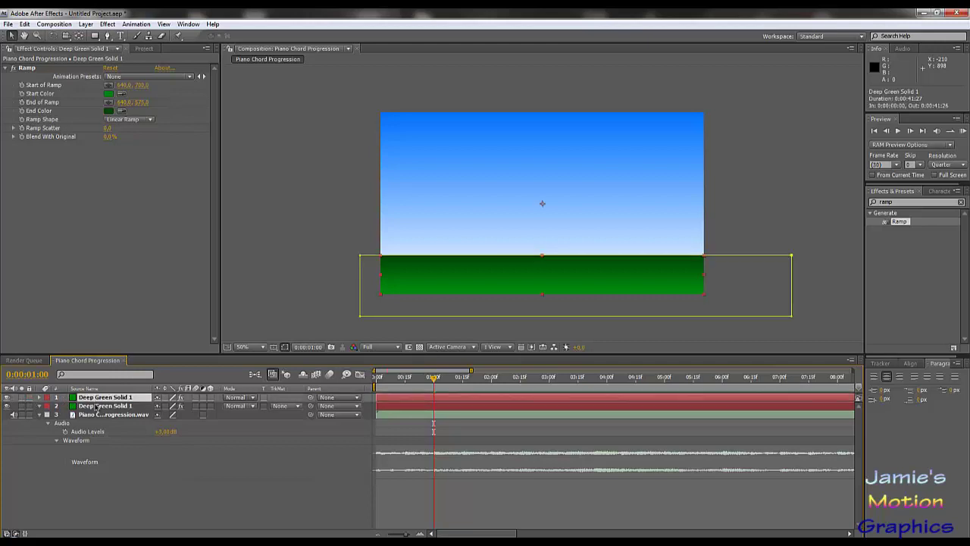
left_click(96, 407, "shift")
key("g")
left_click(60, 27)
mouse_move(86, 24)
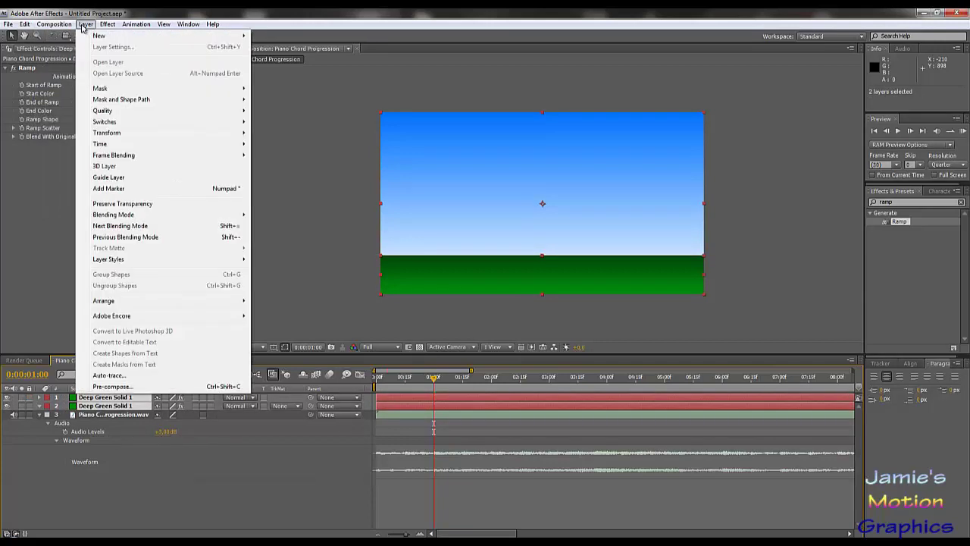
left_click(108, 386)
type("BG")
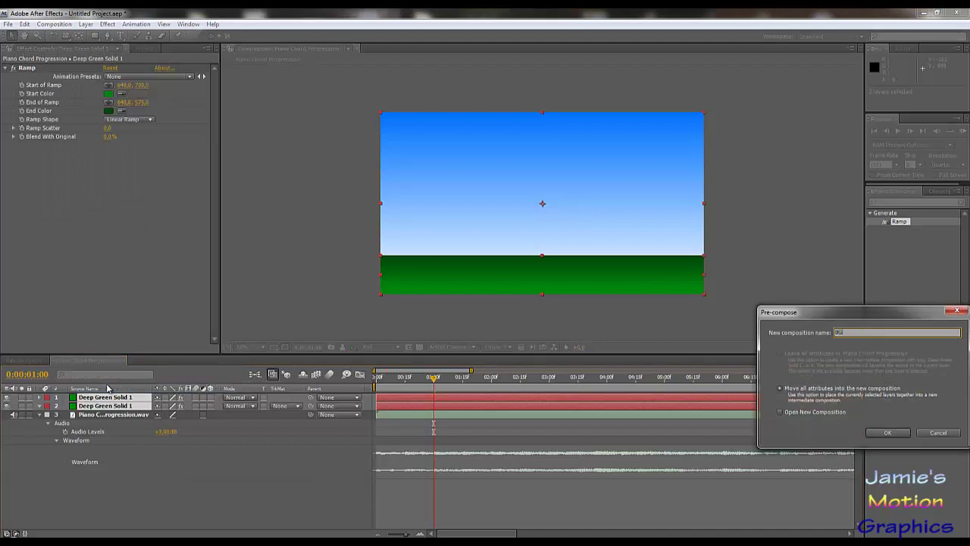
key("Return")
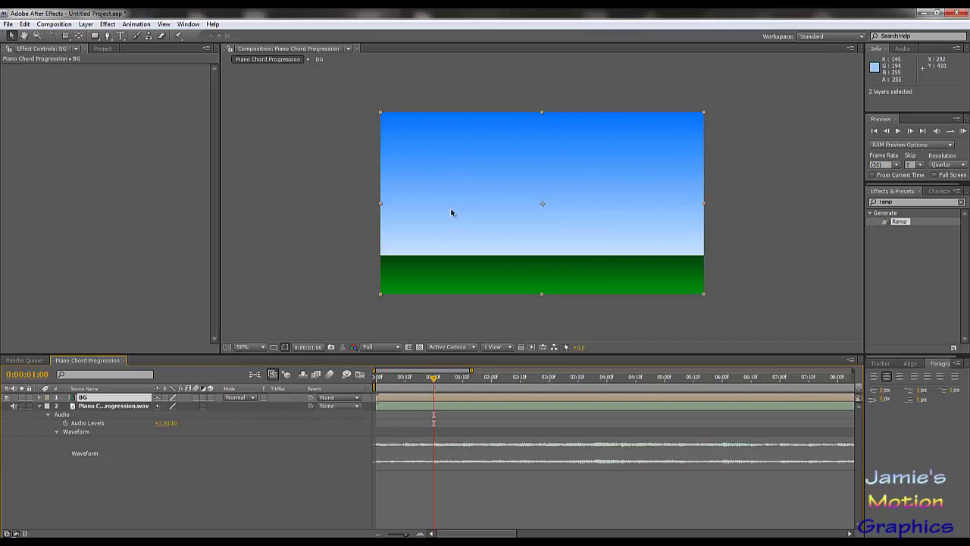
Choose the Pen tool and add a new shape layer above BG, with its properties expanded.
left_click(107, 35)
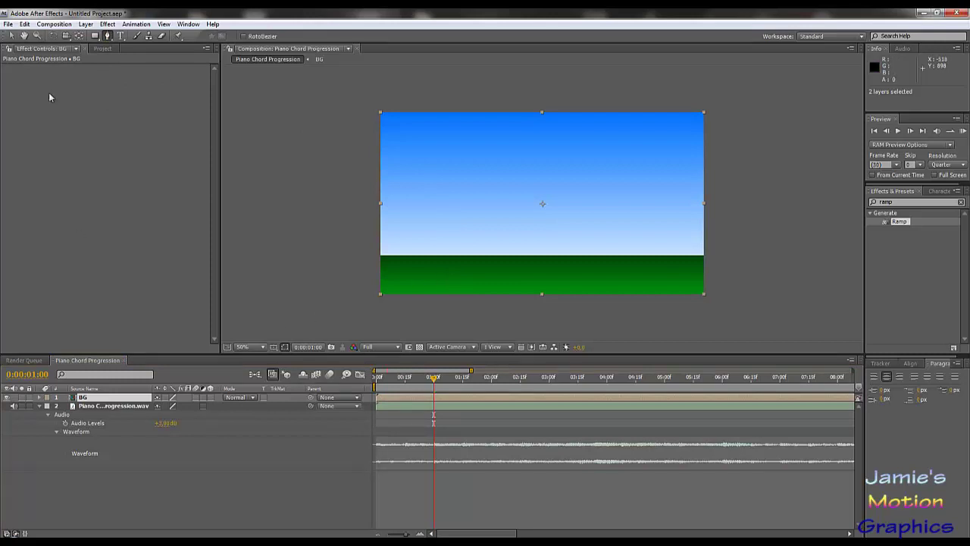
left_click(86, 23)
mouse_move(114, 35)
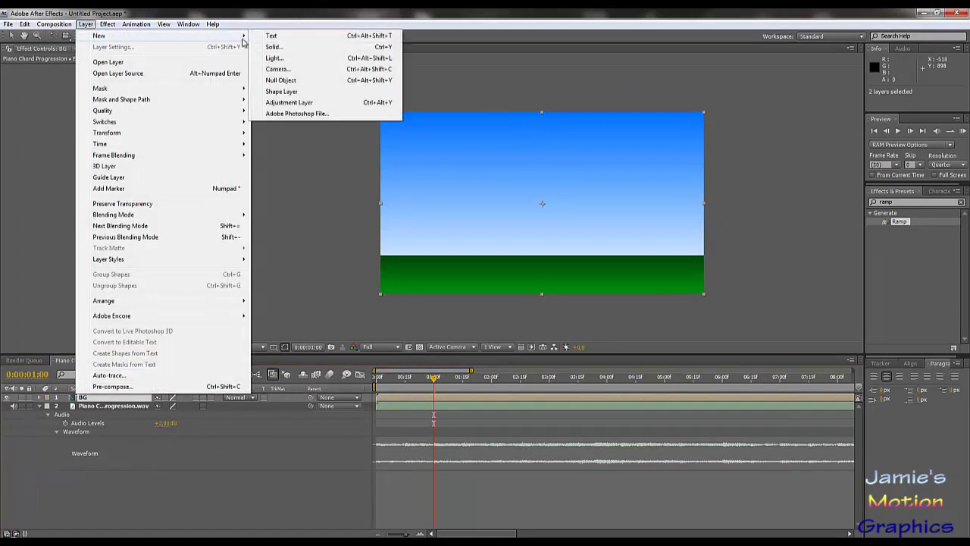
left_click(282, 92)
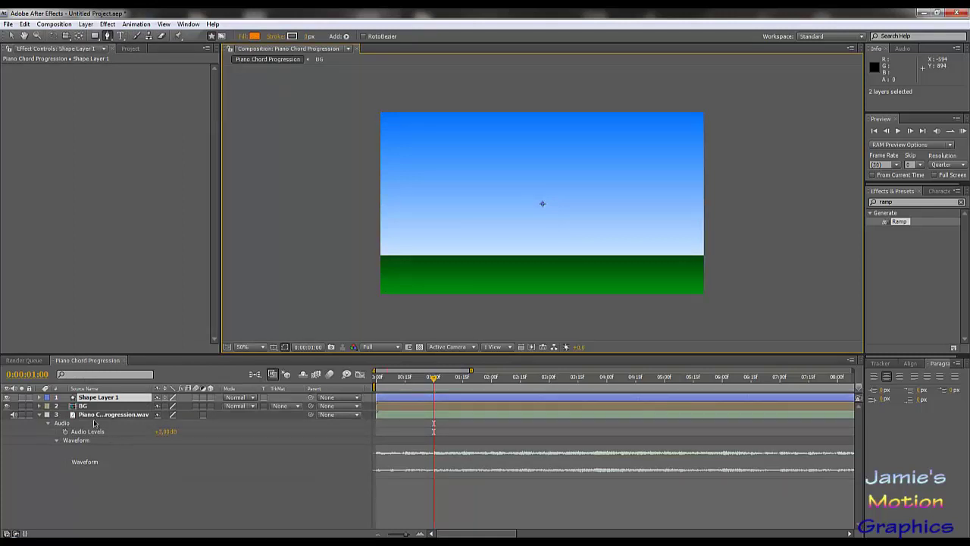
left_click(39, 397)
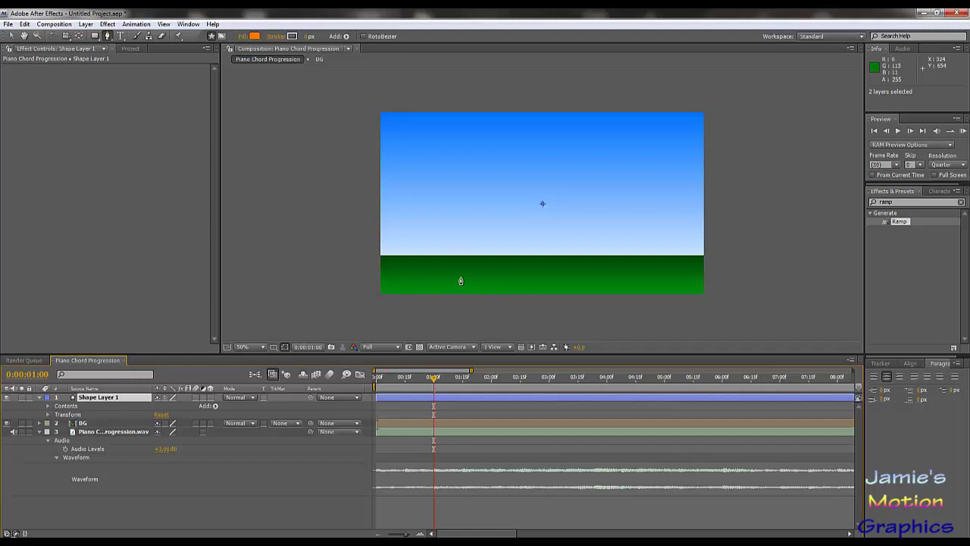
Draw a short vertical path as a flower stem, rising from the grass on the scene's left into the sky.
left_click_drag(447, 273, 448, 245)
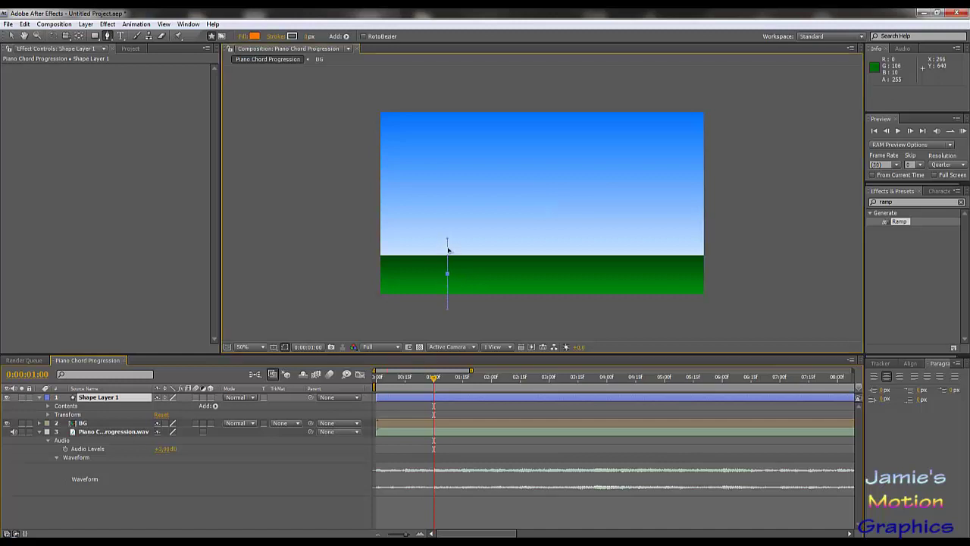
key("ctrl+z")
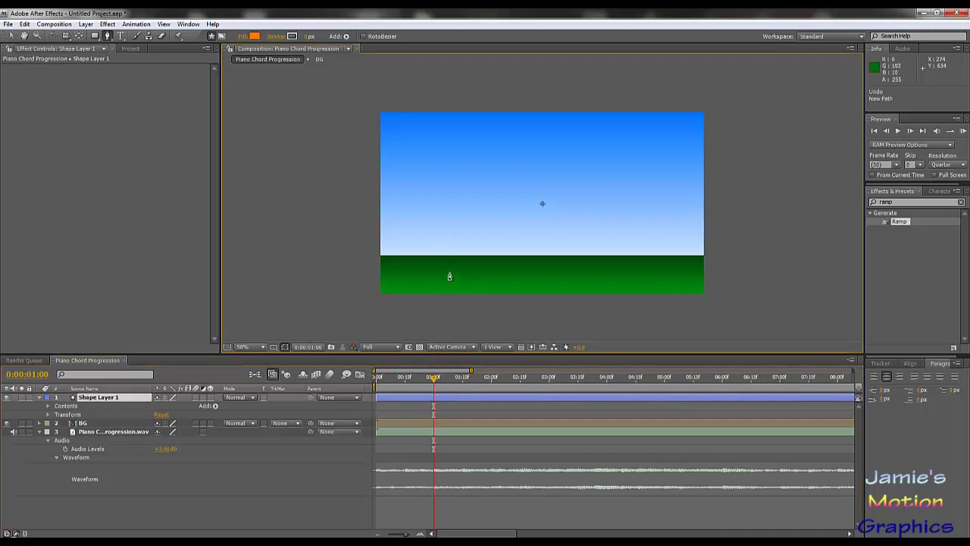
left_click_drag(450, 273, 449, 231)
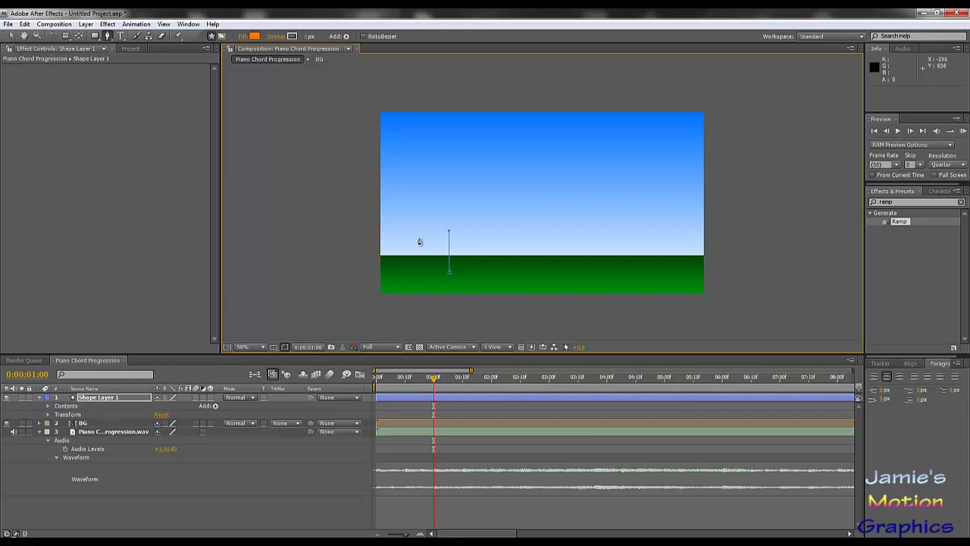
Set the stem path's stroke width to 15 px.
left_click(306, 37)
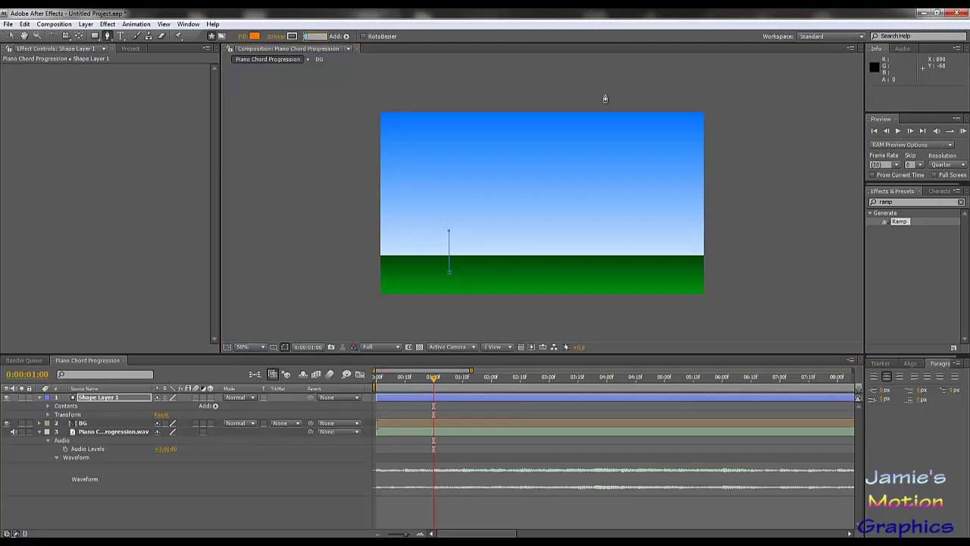
key("Return")
left_click(307, 36)
type("10")
key("Return")
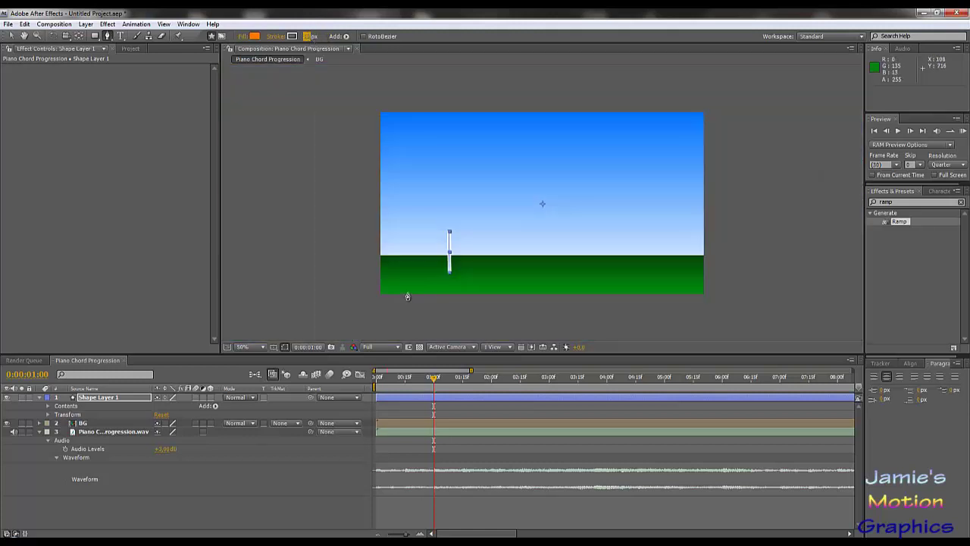
Thin the stem path's stroke width to 5 px.
left_click_drag(407, 295, 526, 245)
key("period")
key("period")
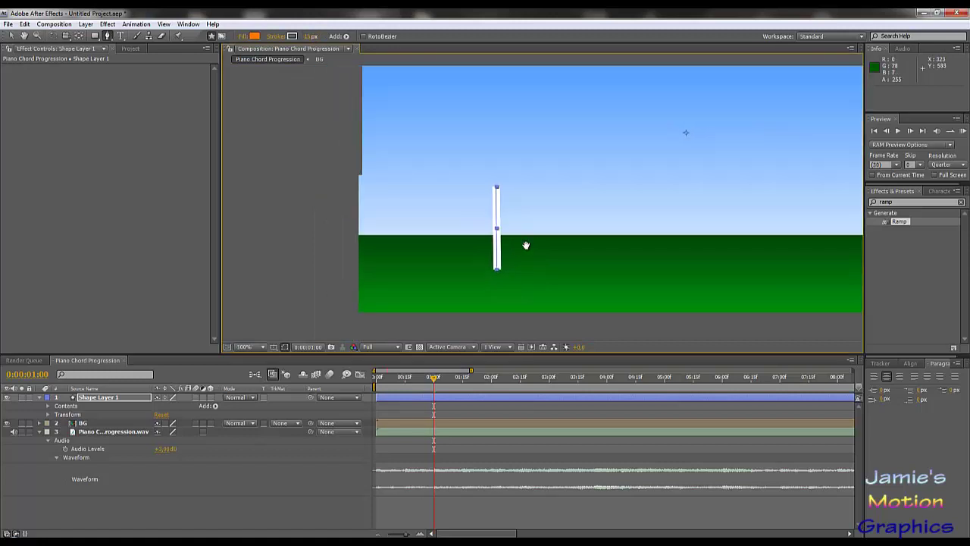
left_click(308, 36)
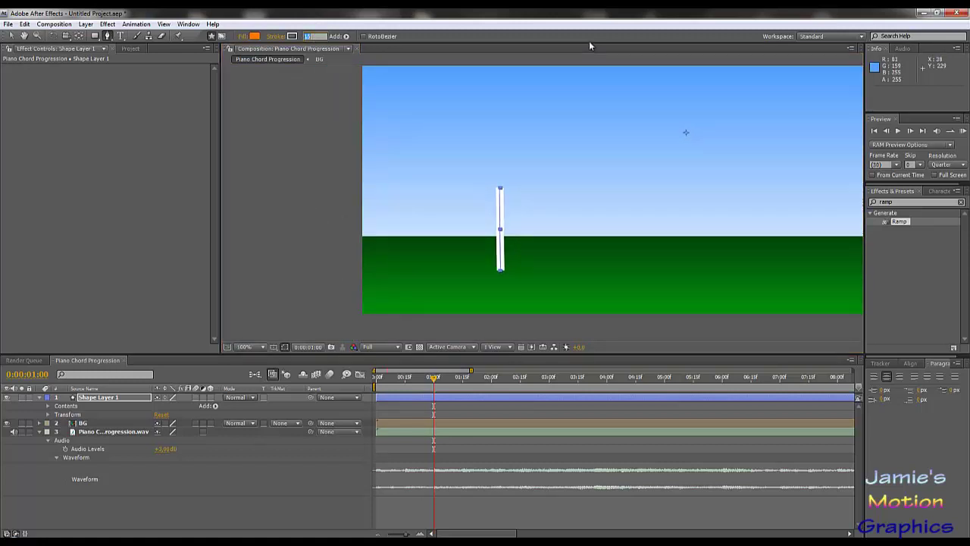
type("2")
key("Return")
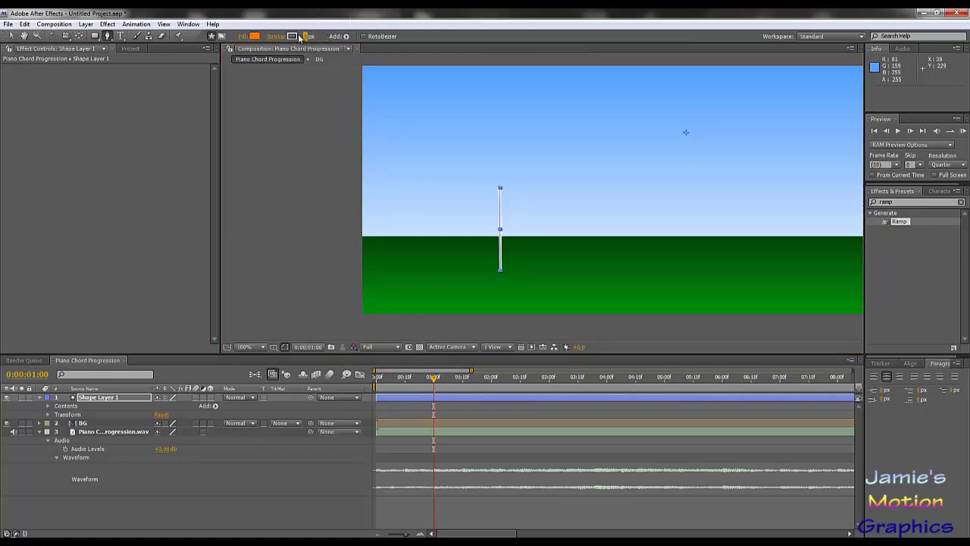
Change the stem's stroke color to a medium green, about #00C517, and deselect the layer.
left_click(292, 36)
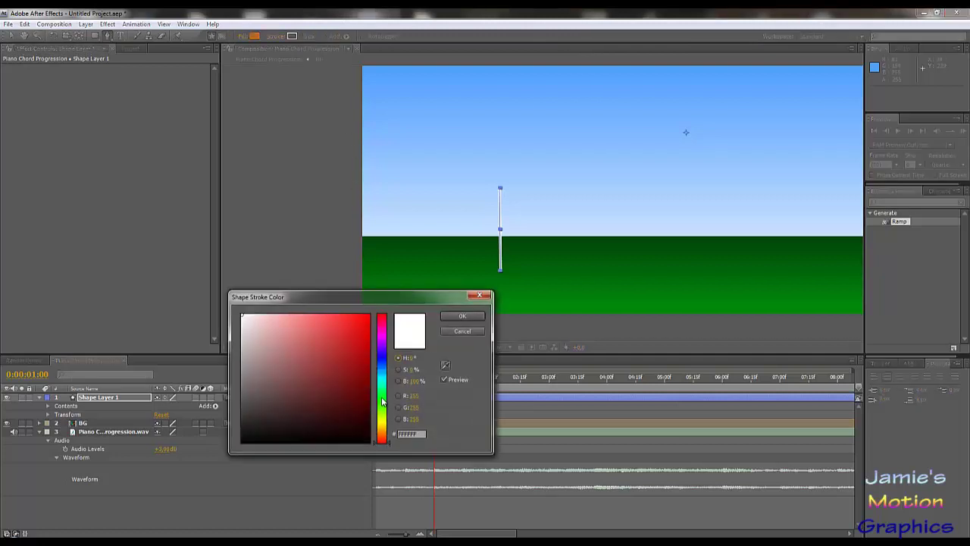
left_click(382, 398)
left_click_drag(336, 362, 488, 249)
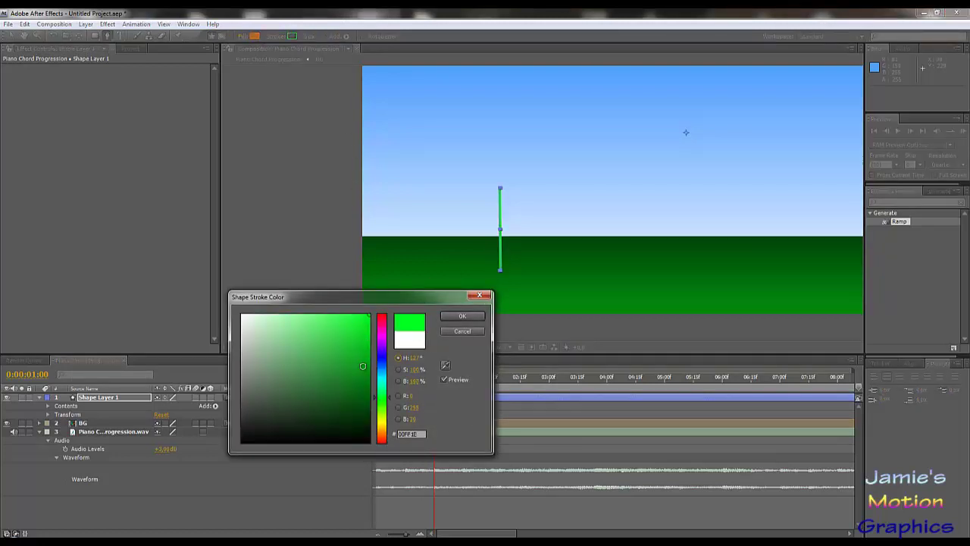
mouse_move(362, 366)
left_mouse_down()
mouse_move(374, 374)
mouse_move(383, 342)
left_mouse_up()
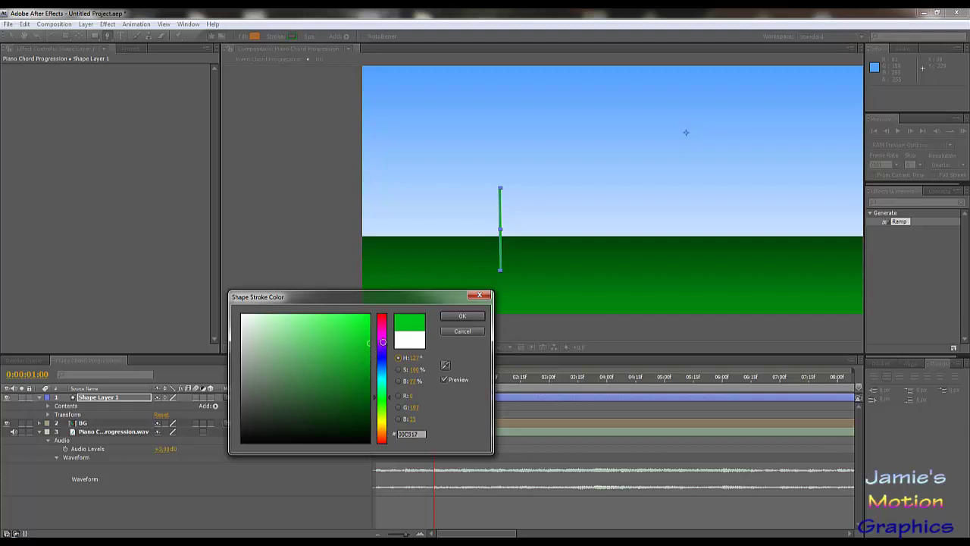
left_click(462, 317)
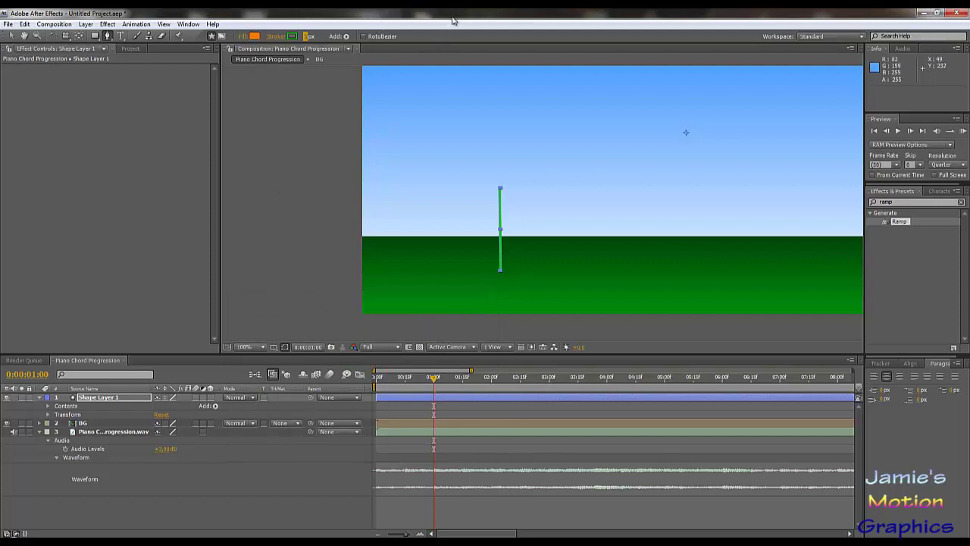
left_click(201, 510)
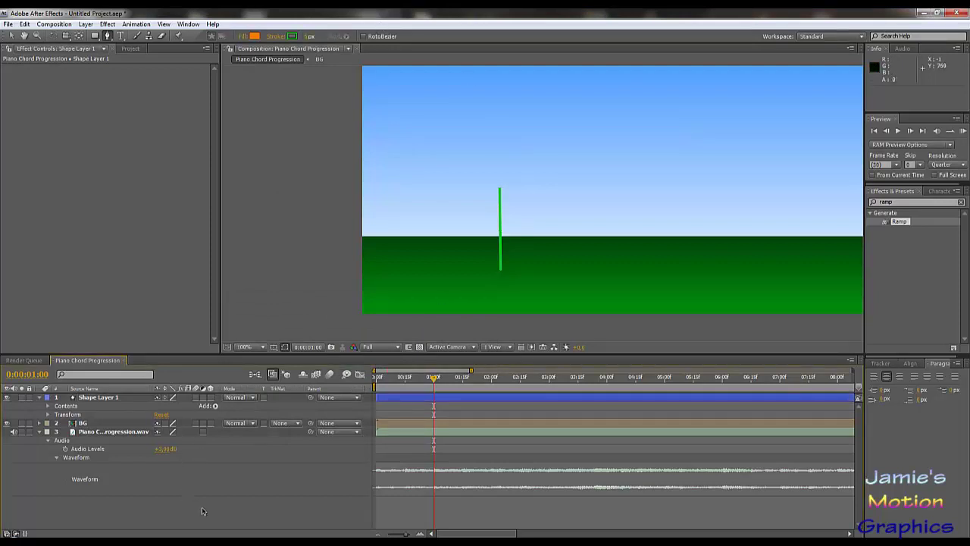
Draw a small circle with the Ellipse tool at the top of the stem, within the same shape layer.
left_click(89, 398)
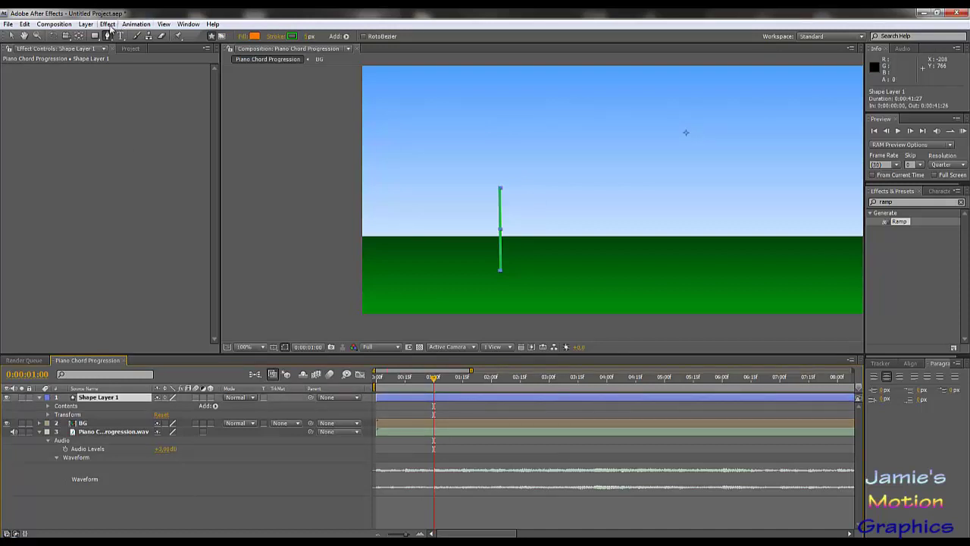
left_click_drag(97, 38, 151, 58)
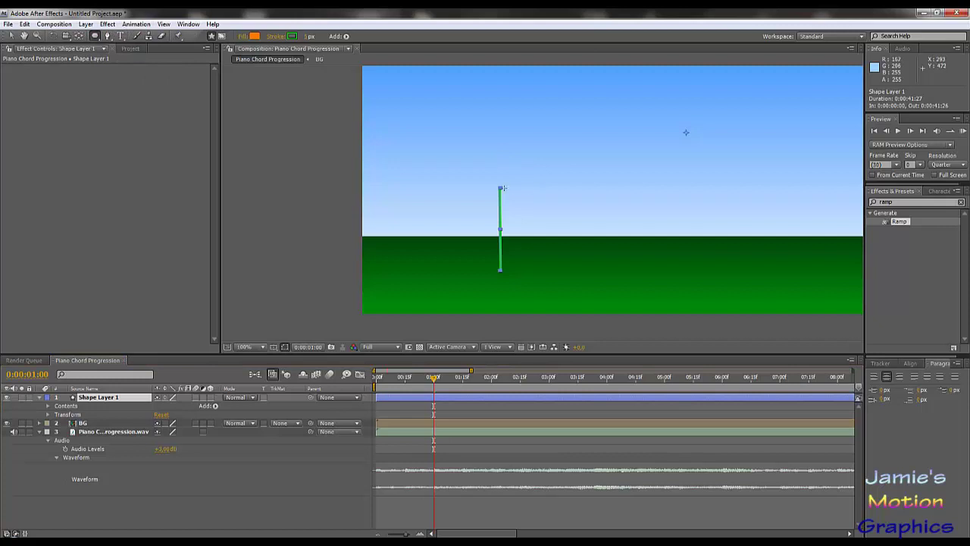
left_click_drag(503, 178, 513, 202)
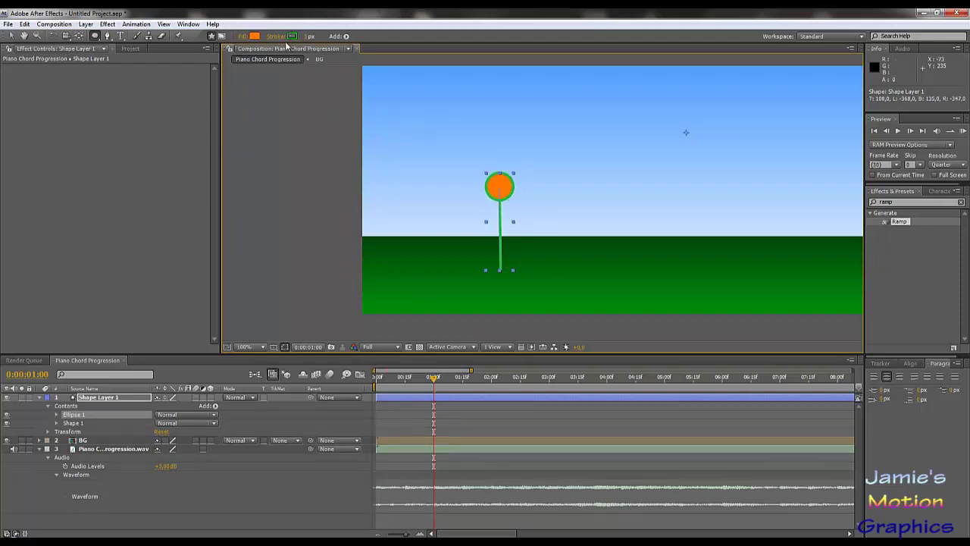
Change the flower head circle's fill to yellow, #FFF600, and reduce its stroke width to 0 px.
left_click(255, 35)
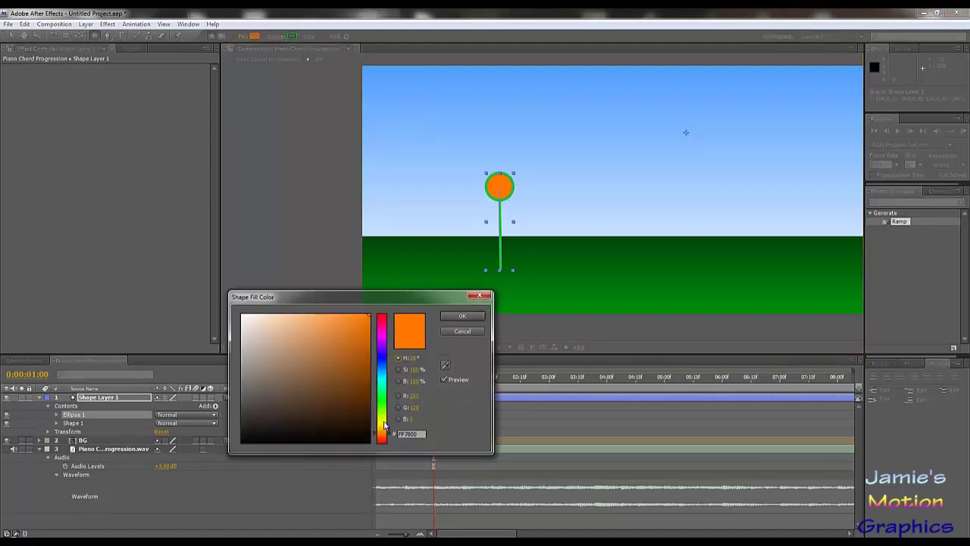
left_click(383, 423)
left_click_drag(383, 425, 383, 422)
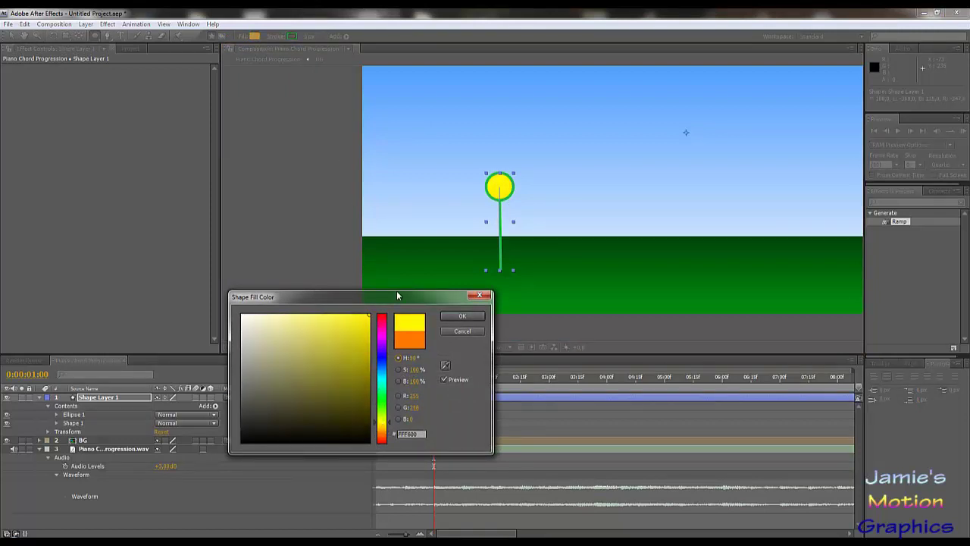
left_click(367, 360)
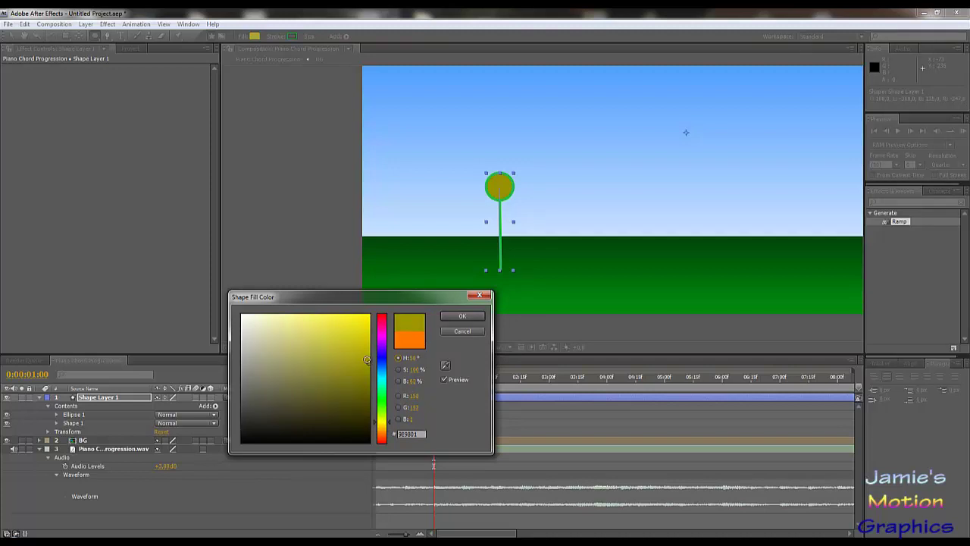
left_click_drag(367, 360, 370, 314)
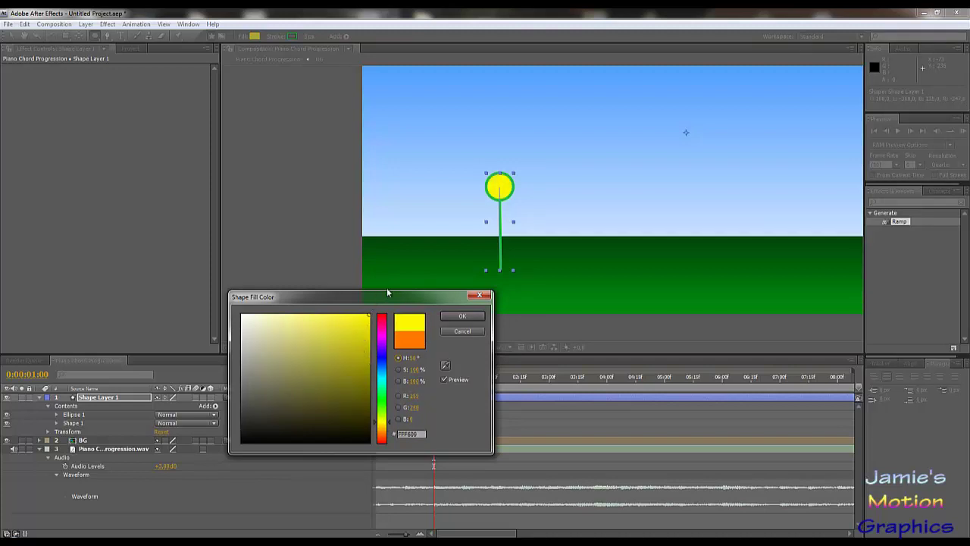
left_click(462, 316)
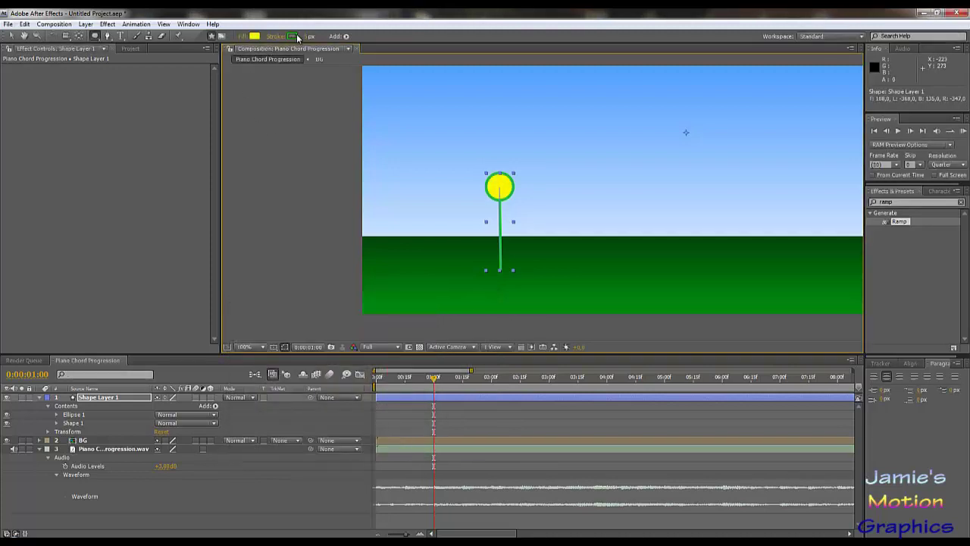
left_click_drag(306, 37, 288, 36)
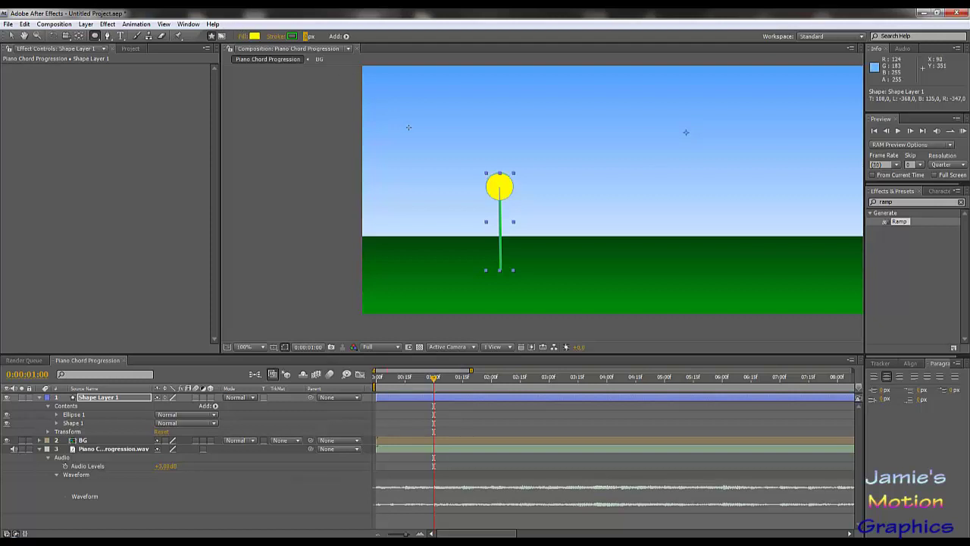
Draw a flat horizontal petal ellipse beside the yellow circle in the same shape layer and fill it white, #FFFFFF.
key("period")
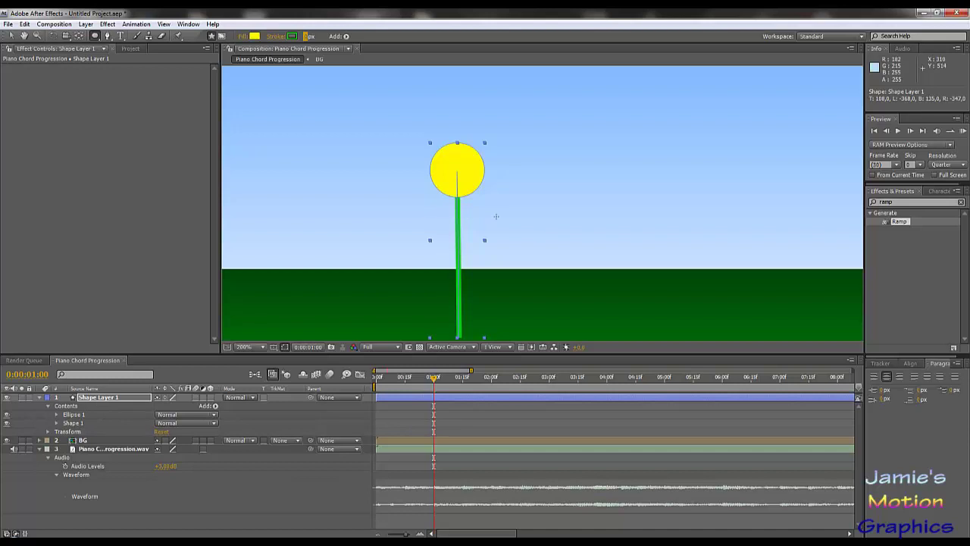
key("comma")
key("period")
mouse_move(529, 180)
left_mouse_down()
mouse_move(596, 188)
mouse_move(598, 202)
left_mouse_up()
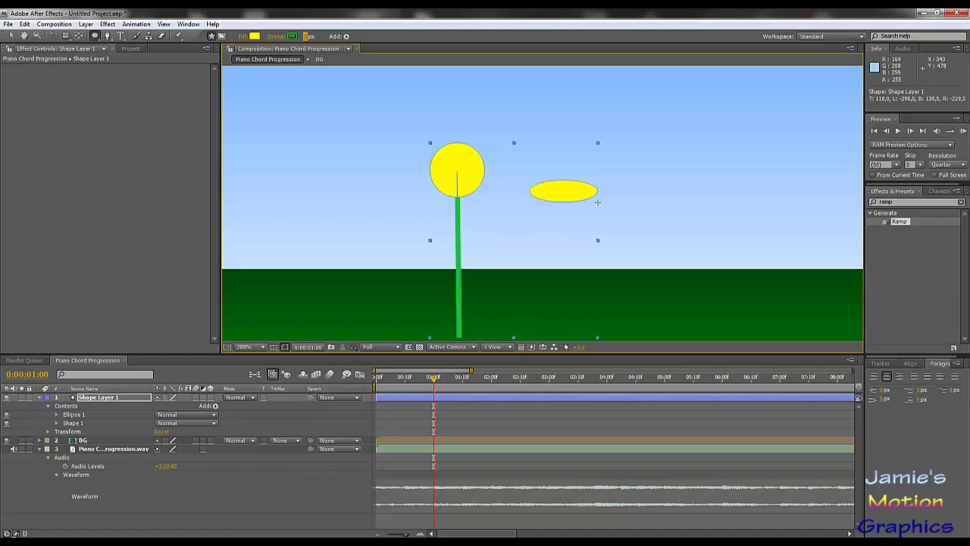
left_click(254, 37)
left_click_drag(272, 325, 241, 314)
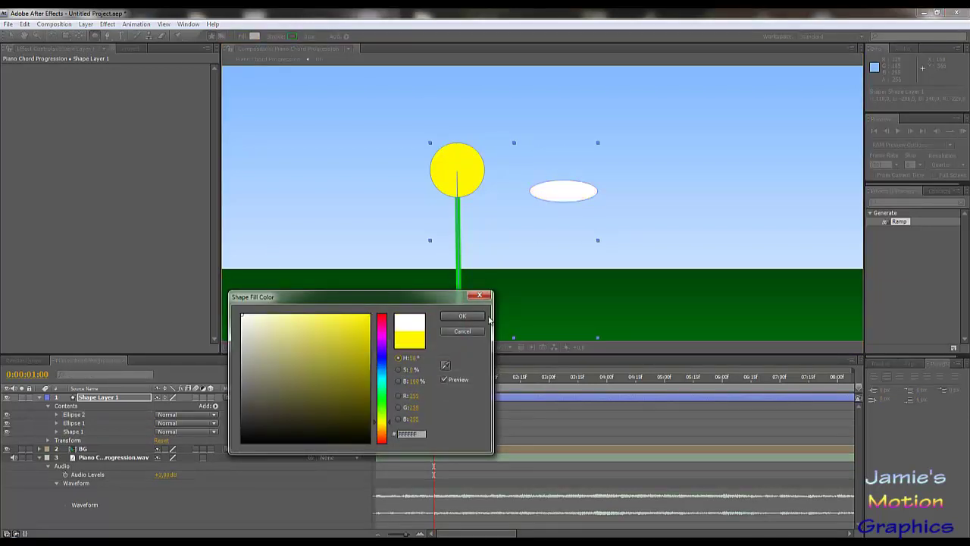
left_click(462, 316)
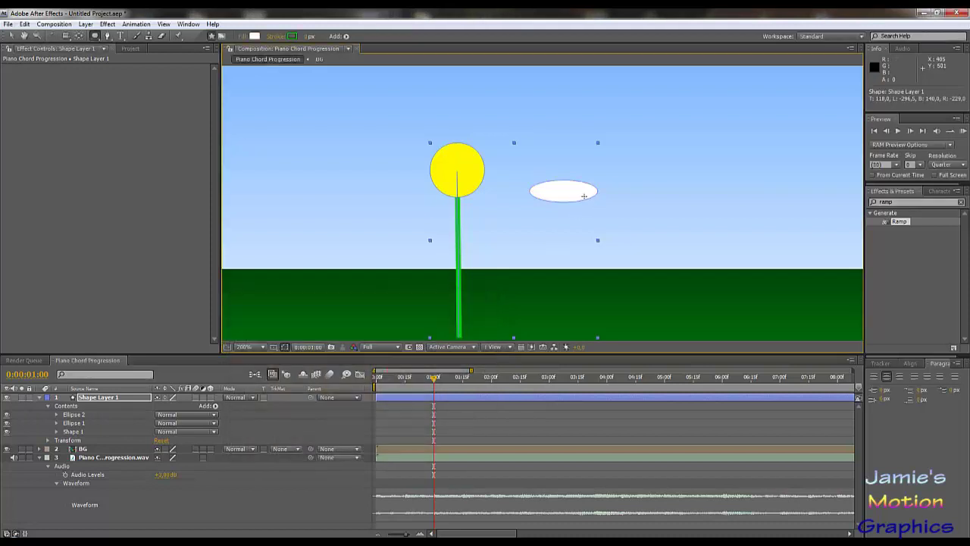
Move the white petal so it overlaps the yellow circle's right edge, and reorder Ellipse 2 below Ellipse 1.
left_click(12, 36)
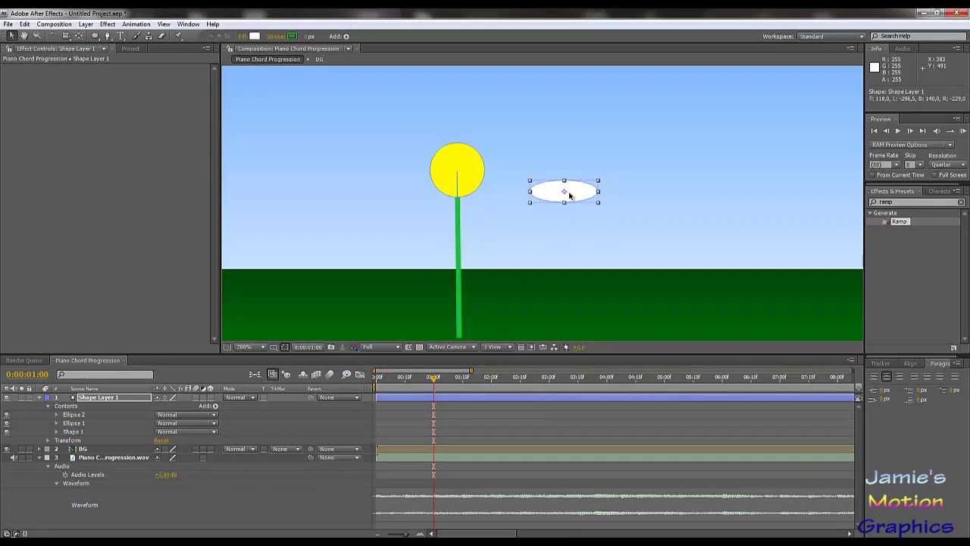
left_click_drag(562, 194, 504, 171)
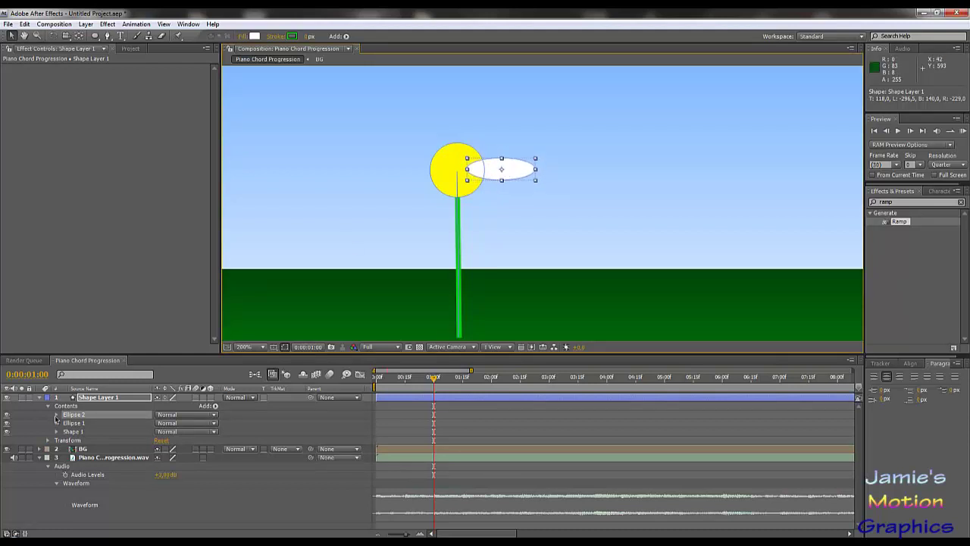
left_click_drag(68, 417, 68, 429)
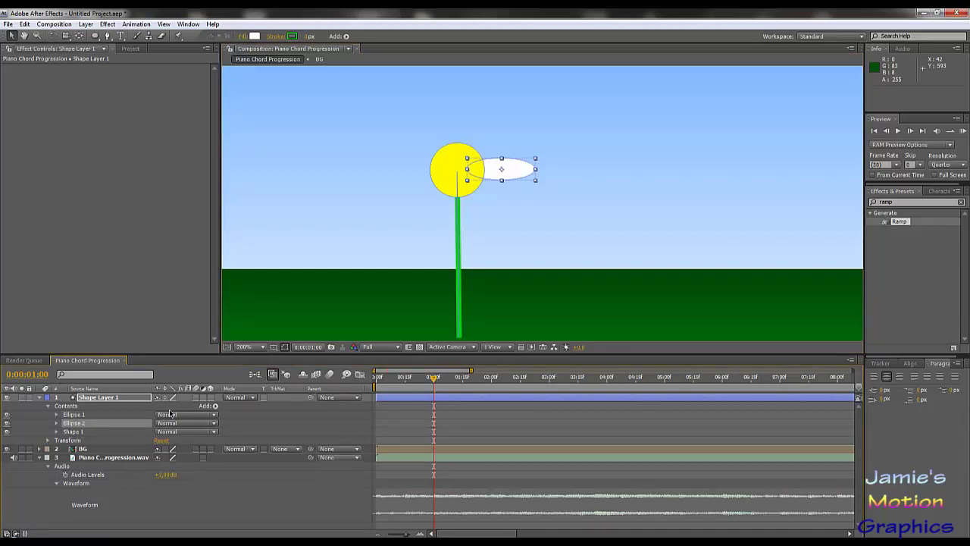
Add a Repeater to Ellipse 2 and set the horizontal position in its Repeater transform to 0.
left_click(215, 406)
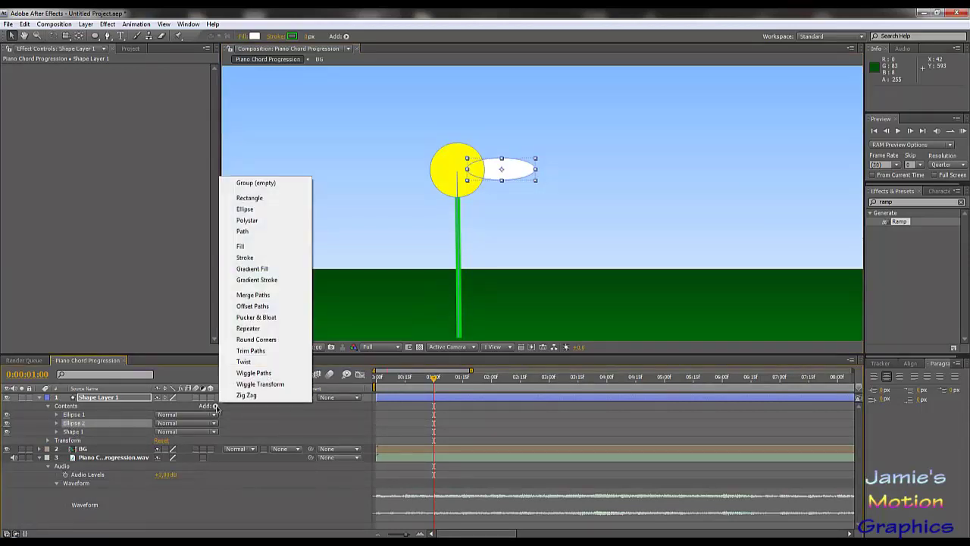
left_click(248, 328)
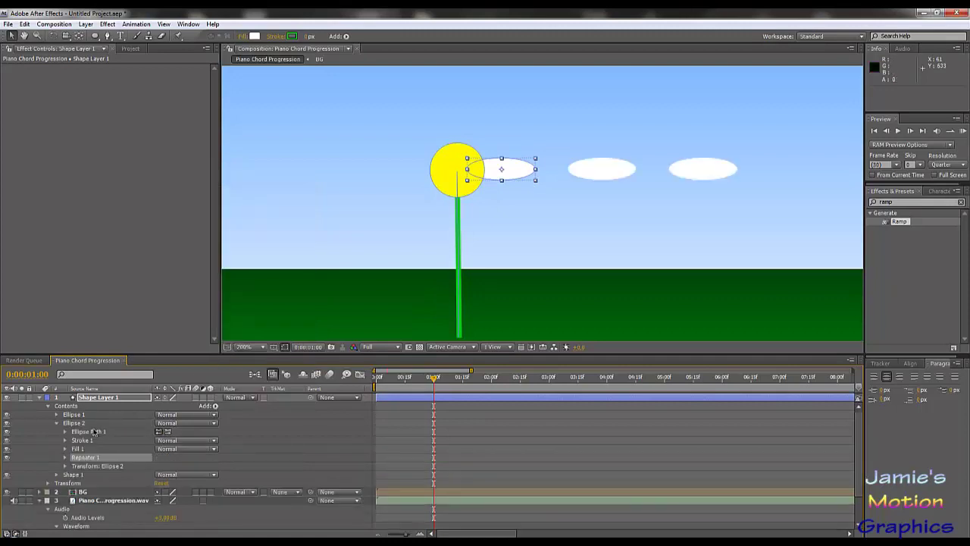
left_click(65, 458)
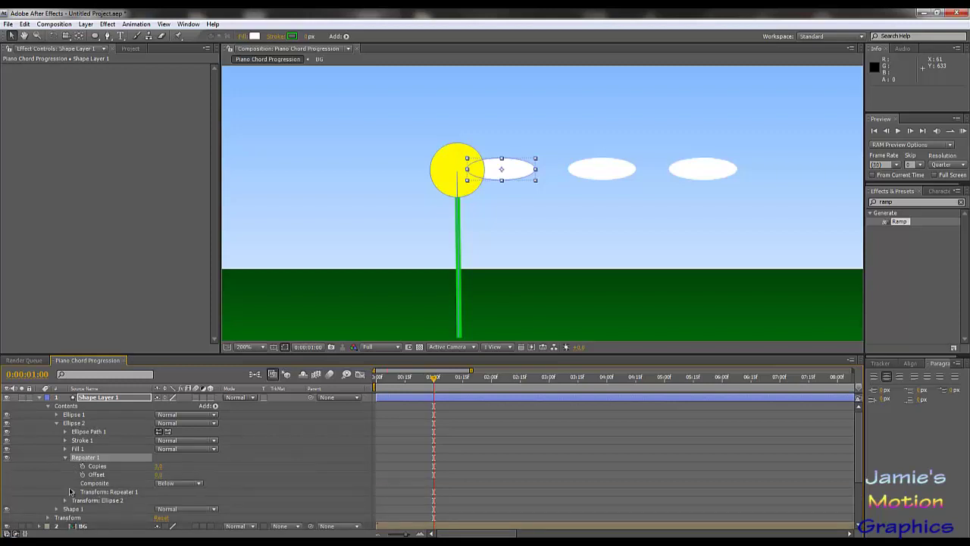
left_click(75, 495)
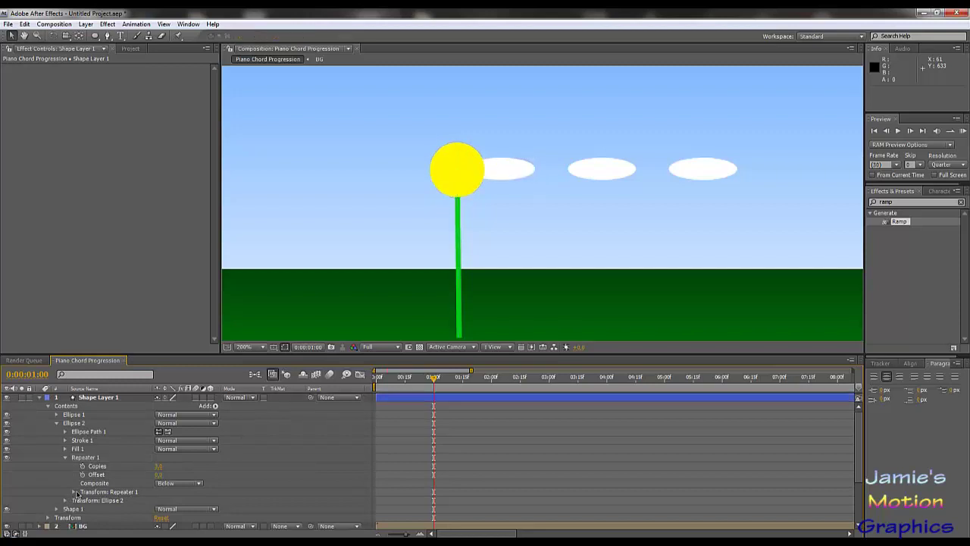
left_click(74, 492)
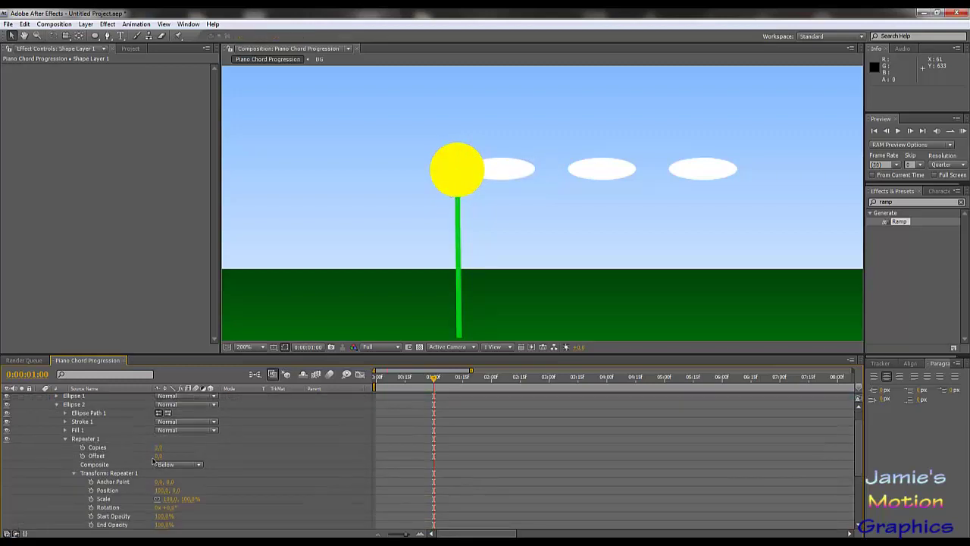
left_click(163, 499)
type("0")
key("Return")
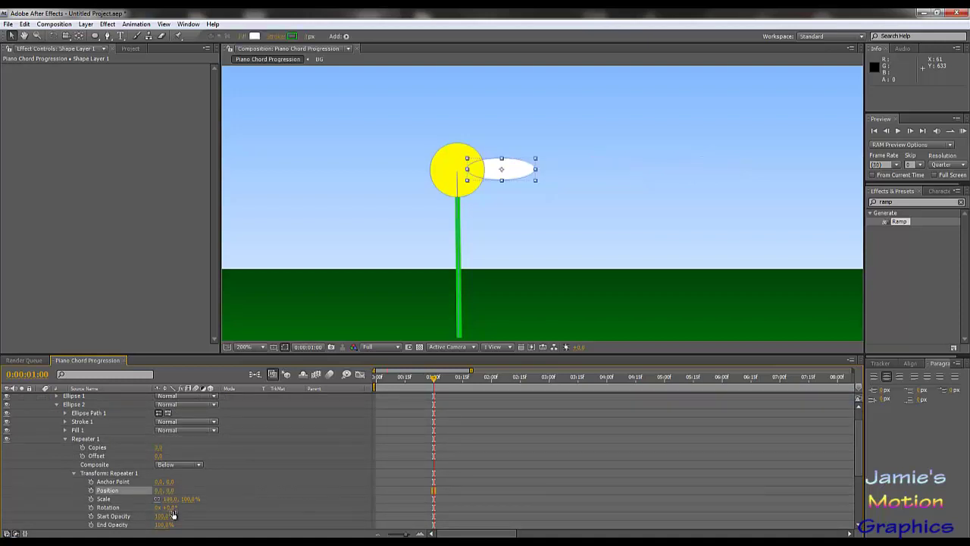
Give the Repeater's rotation the expression 360/content("Ellipse 2").content("Repeater 1").copies.
left_click(170, 508)
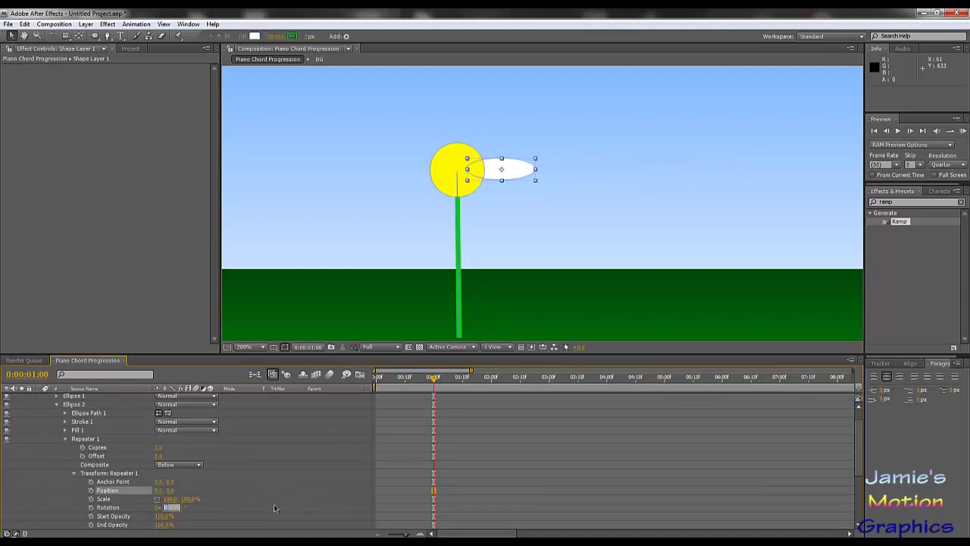
left_click(233, 508)
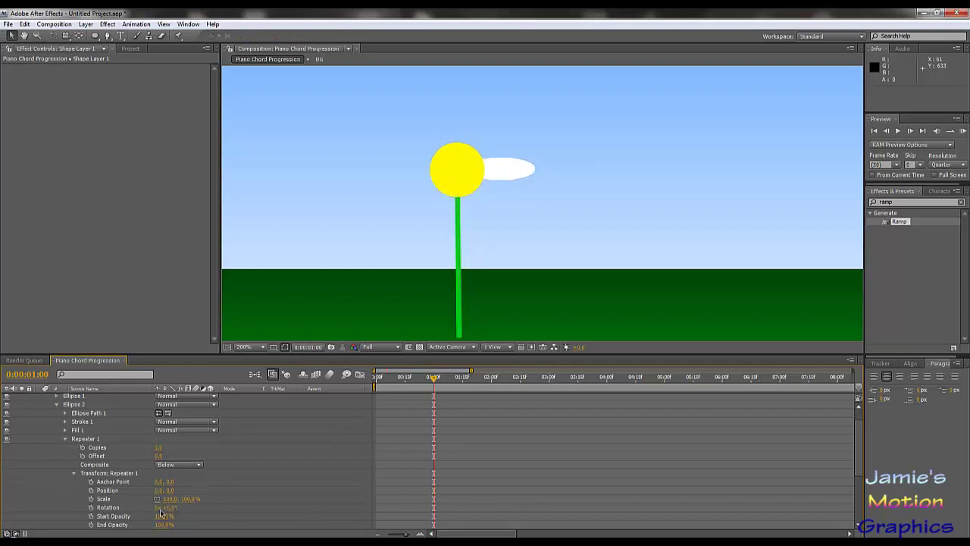
left_click(91, 507, "alt")
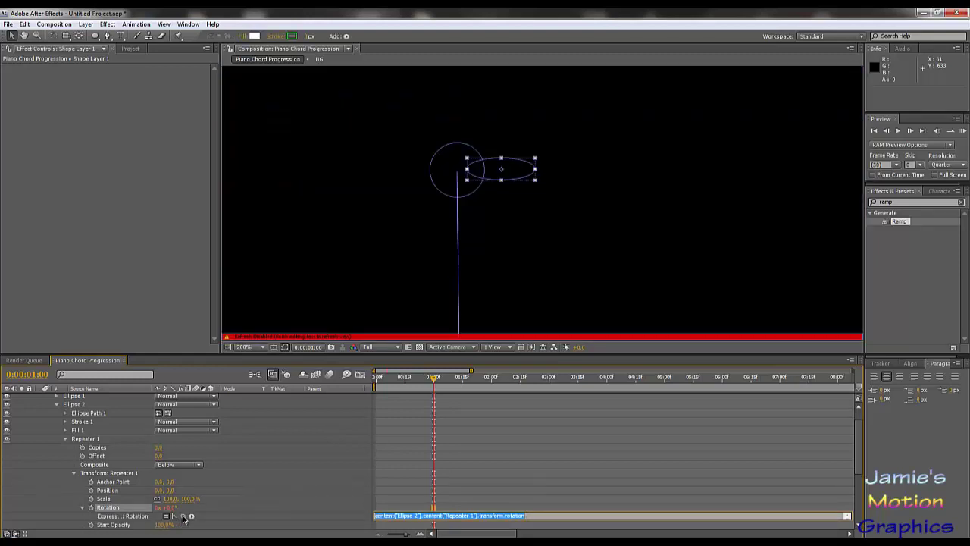
left_click_drag(182, 516, 157, 451)
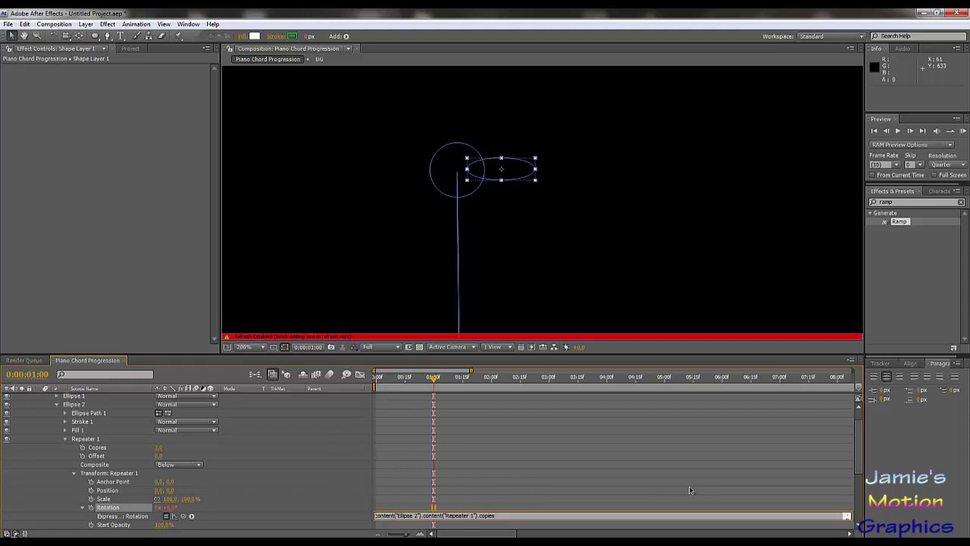
type("0/")
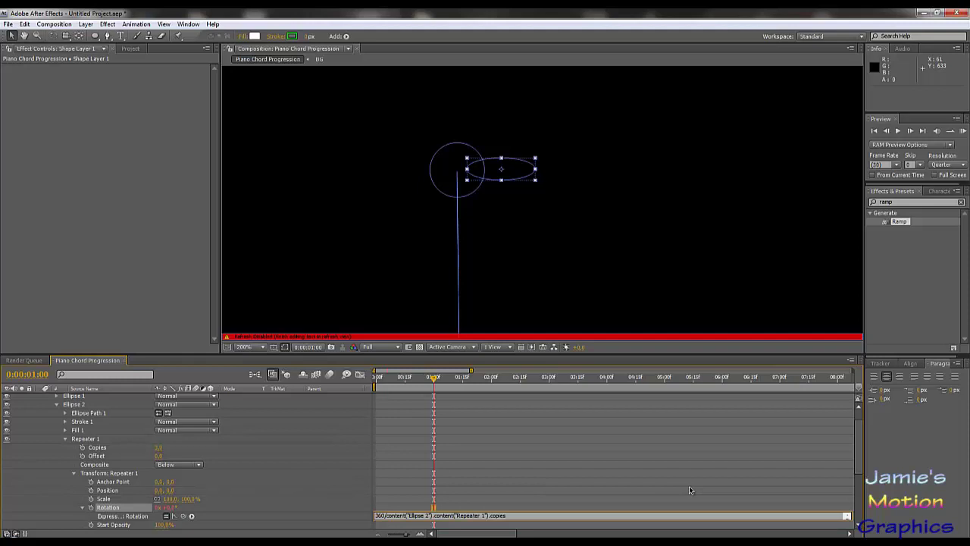
key("KP_Enter")
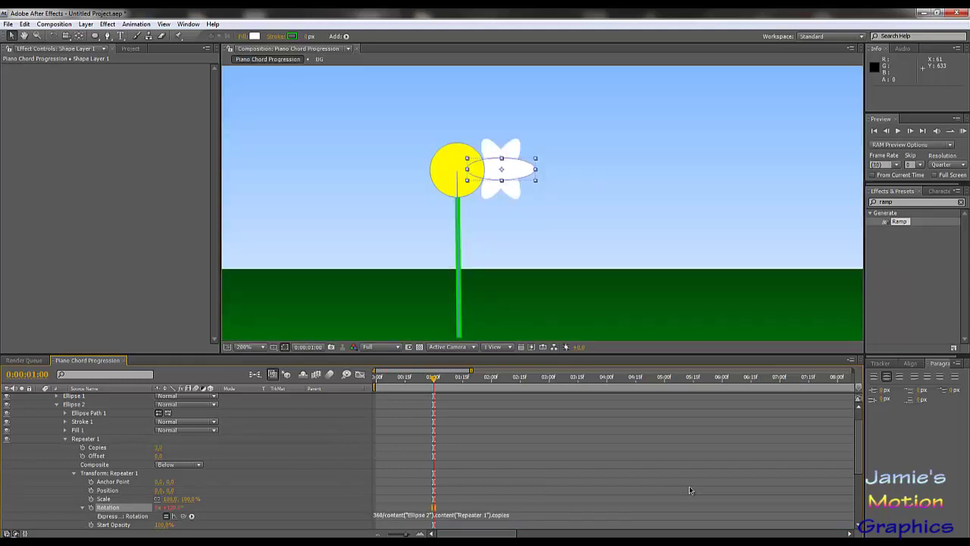
Try shifting the Repeater's horizontal anchor point to spread the petals, and undo each change.
left_click(158, 482)
left_click_drag(158, 482, 166, 483)
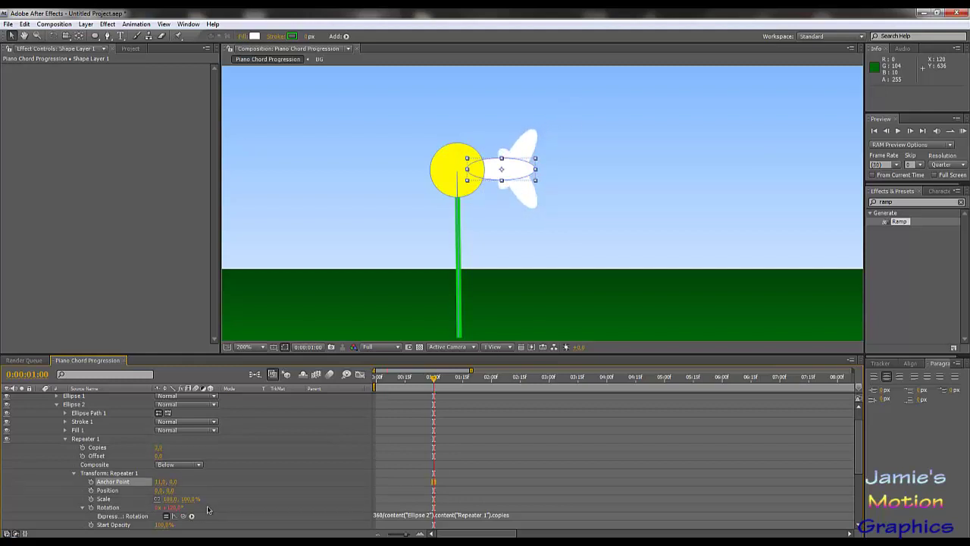
key("ctrl+z")
scroll(167, 482, "down", 1)
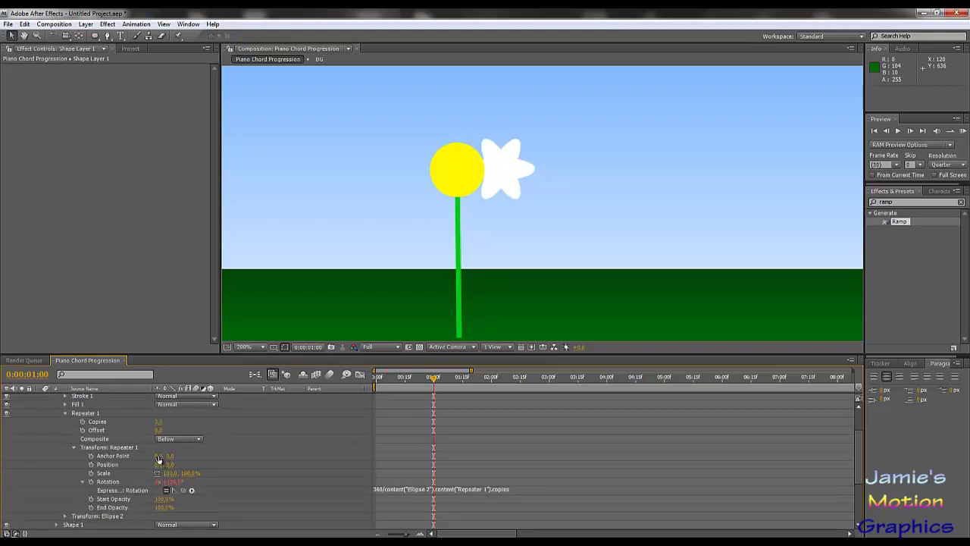
left_click_drag(160, 460, 168, 457)
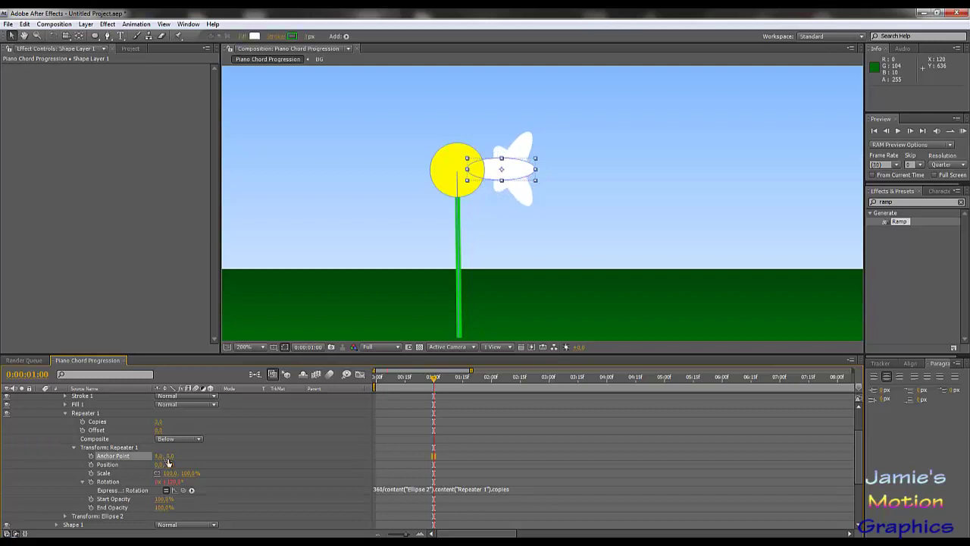
key("ctrl+z")
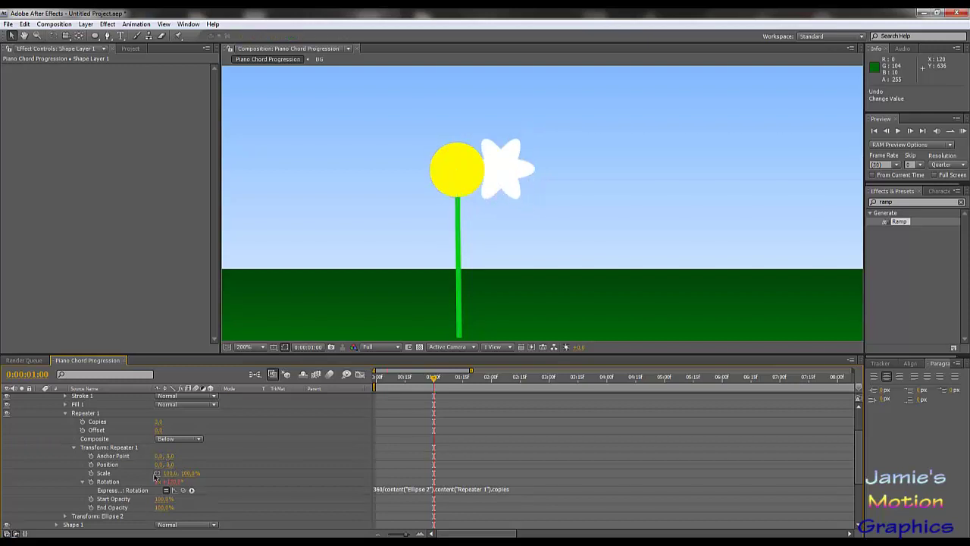
Set the horizontal anchor point in Ellipse 2's own transform to about -48.
left_click(66, 517)
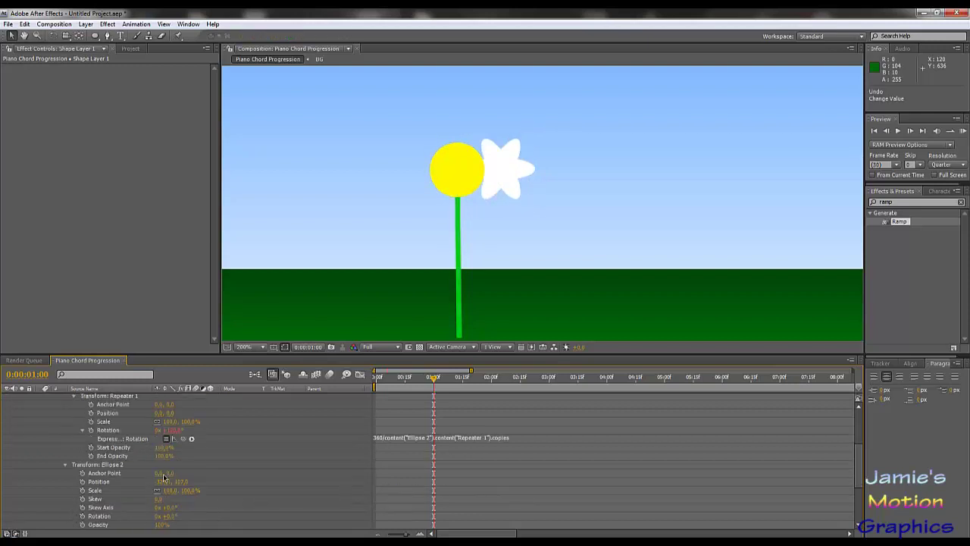
left_click_drag(159, 476, 144, 465)
left_click(139, 463)
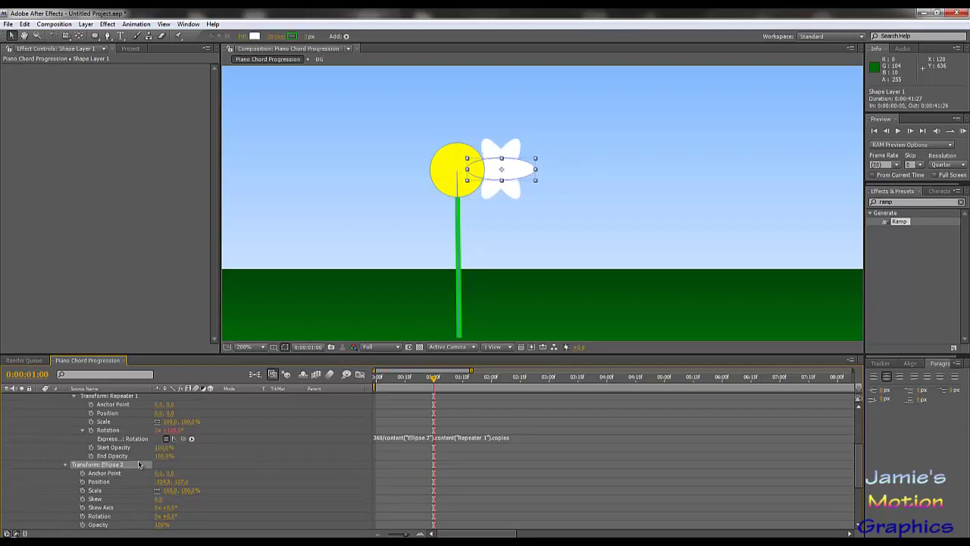
left_click_drag(160, 473, 124, 464)
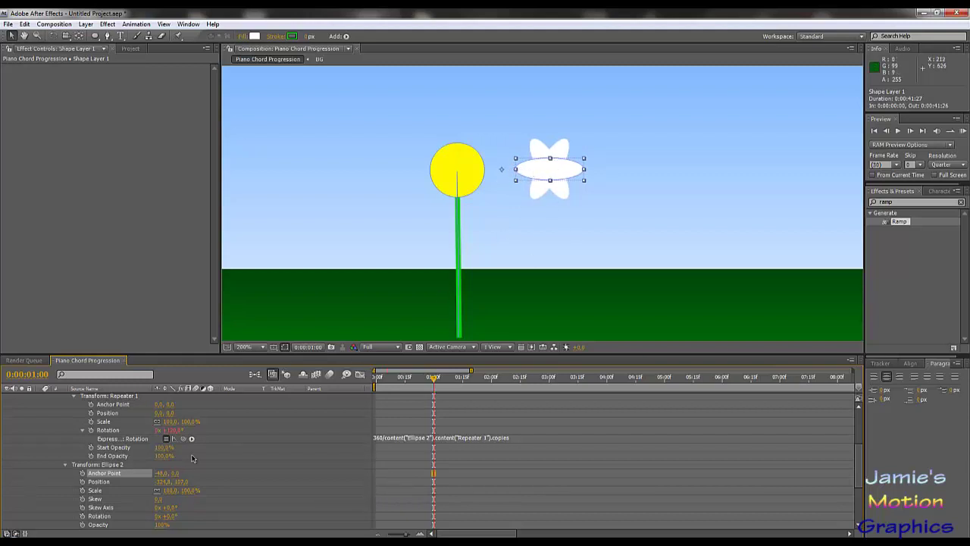
Shift Ellipse 2's horizontal position so its anchor sits at the yellow circle's center, and move the current time to 0:00:00:23.
left_click(256, 473)
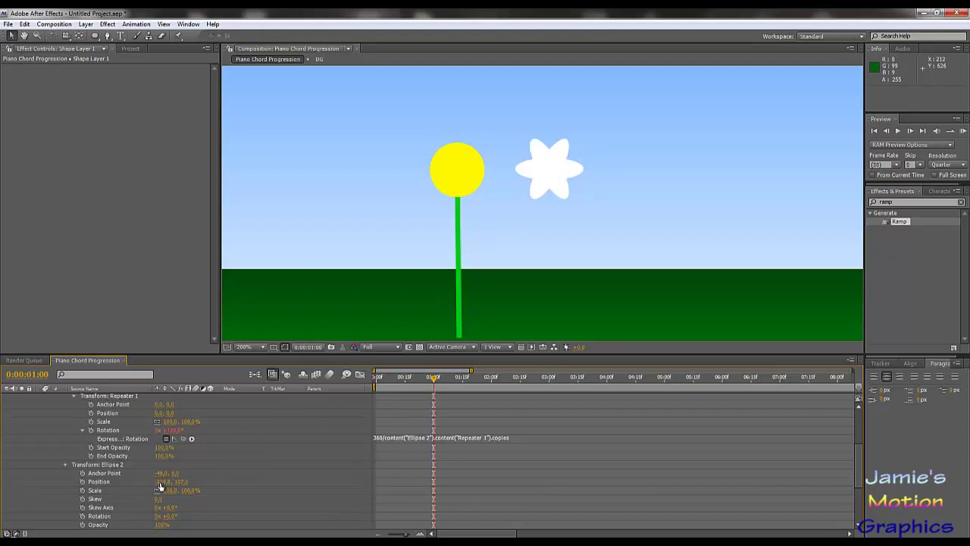
left_click_drag(160, 485, 137, 482)
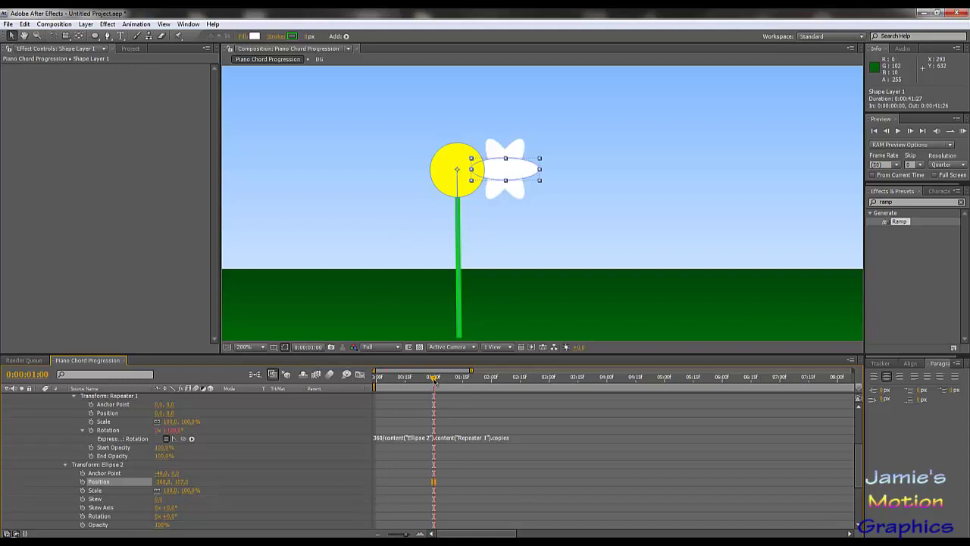
mouse_move(434, 381)
left_mouse_down()
mouse_move(404, 384)
mouse_move(421, 386)
left_mouse_up()
left_click(404, 469)
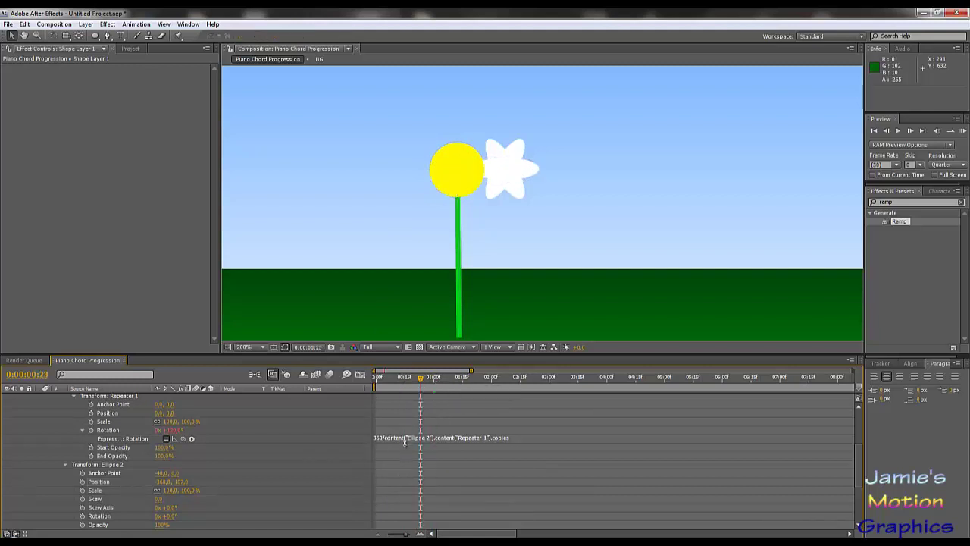
Review Ellipse 2's path properties and its Repeater settings in the timeline.
left_click(404, 440)
left_click(243, 462)
scroll(245, 465, "up", 1)
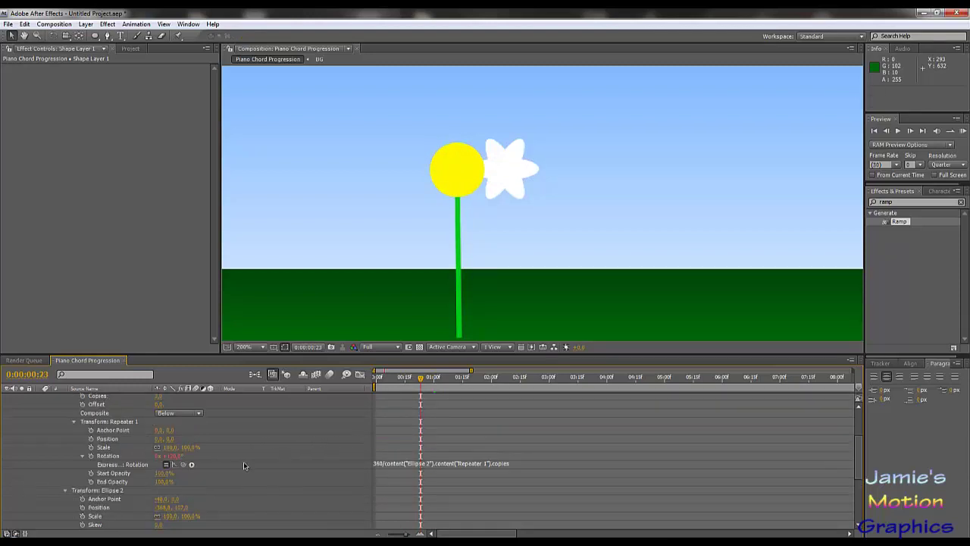
scroll(244, 465, "up", 1)
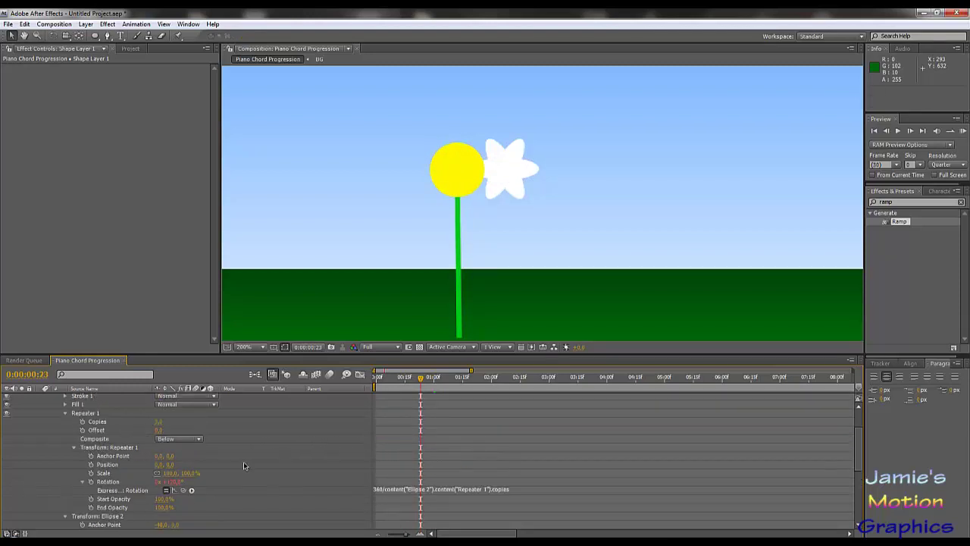
scroll(244, 465, "up", 1)
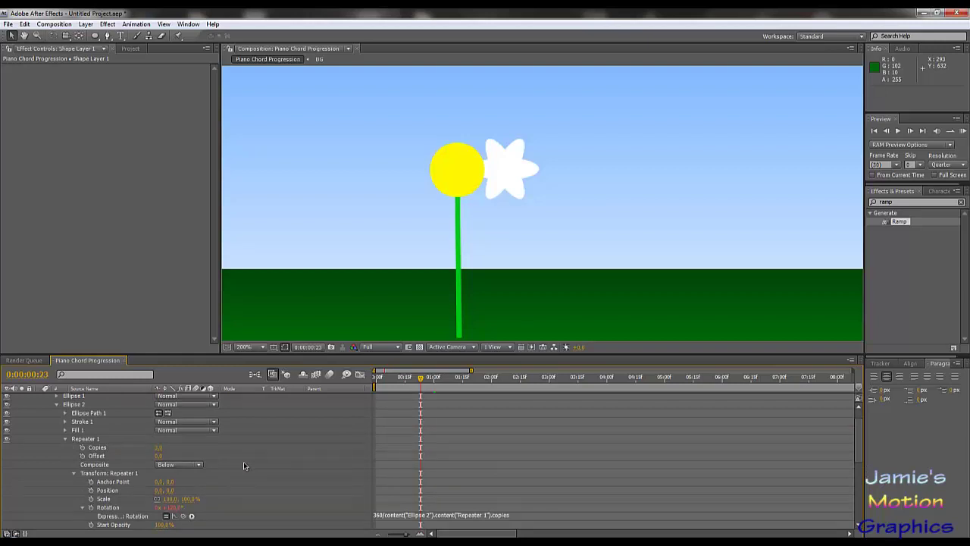
scroll(243, 464, "down", 1)
scroll(243, 464, "up", 1)
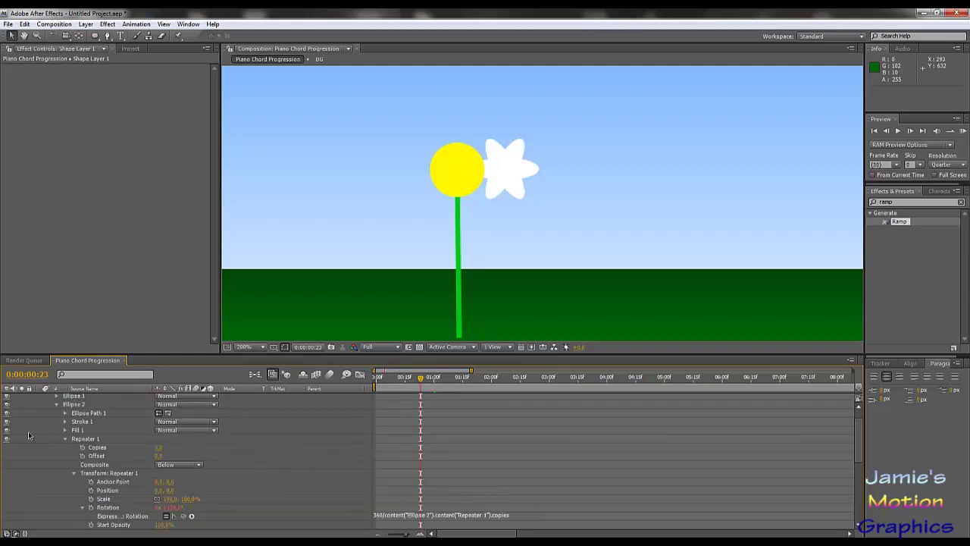
left_click(65, 413)
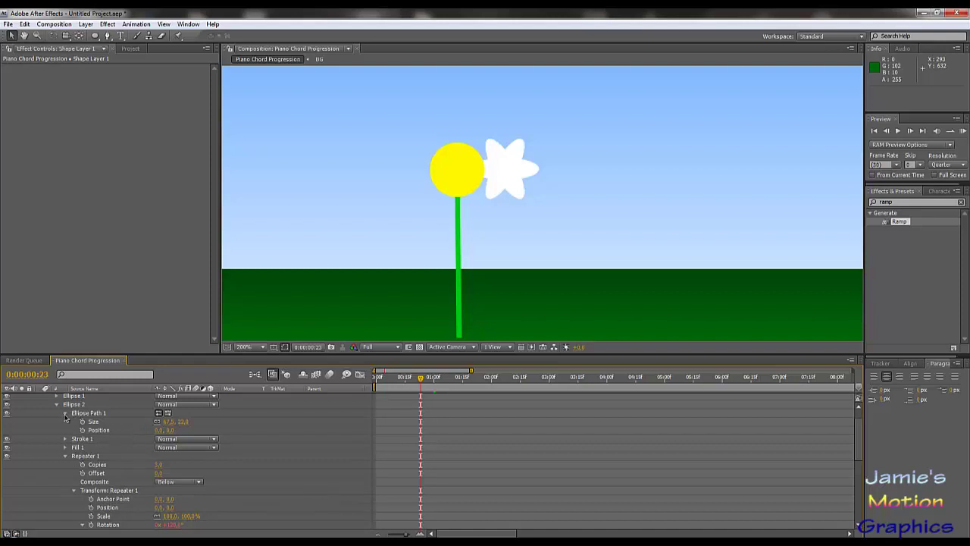
scroll(90, 423, "down", 2)
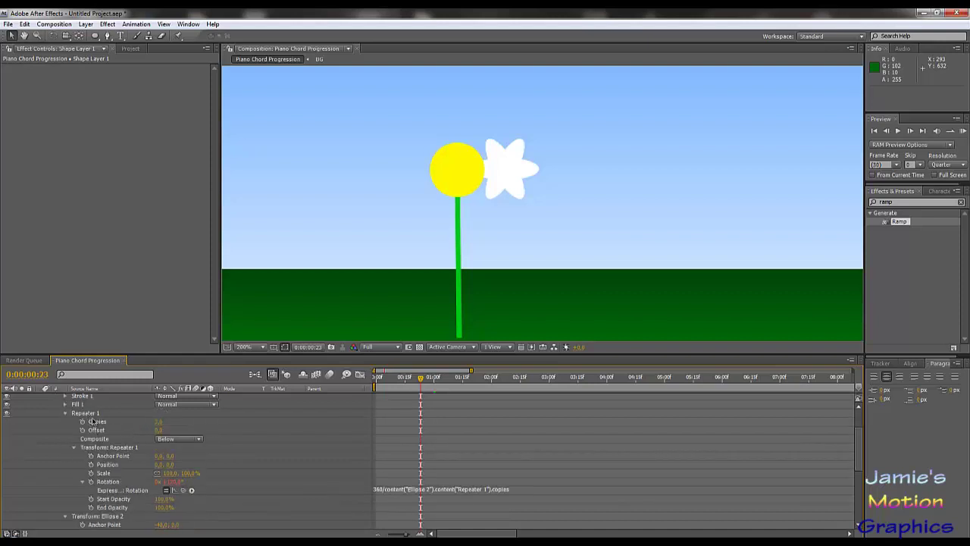
Try reducing Repeater 1's copies to zero, dismiss the expression warning, and set the copies to 1.
mouse_move(158, 422)
left_mouse_down()
mouse_move(168, 421)
mouse_move(160, 428)
left_mouse_up()
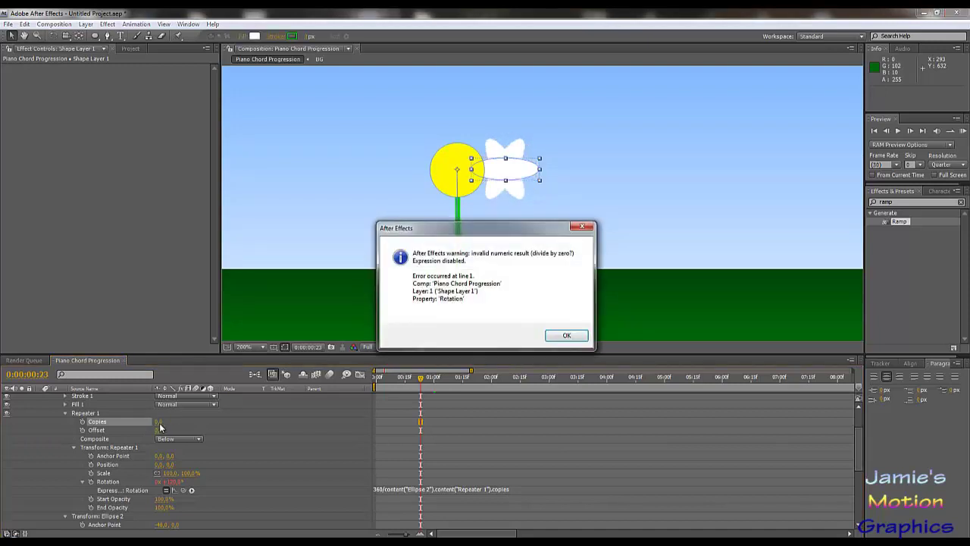
left_click(570, 339)
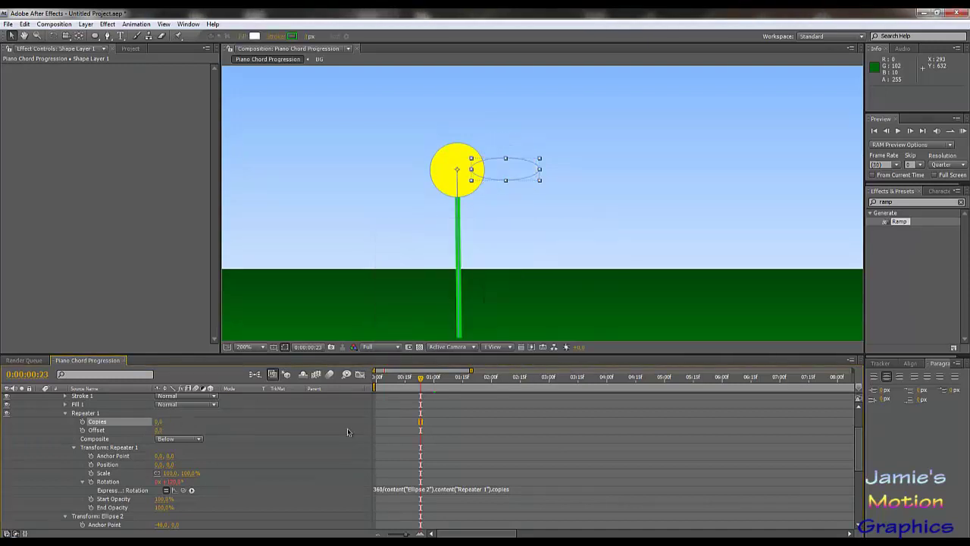
left_click(159, 421)
type("1")
key("Return")
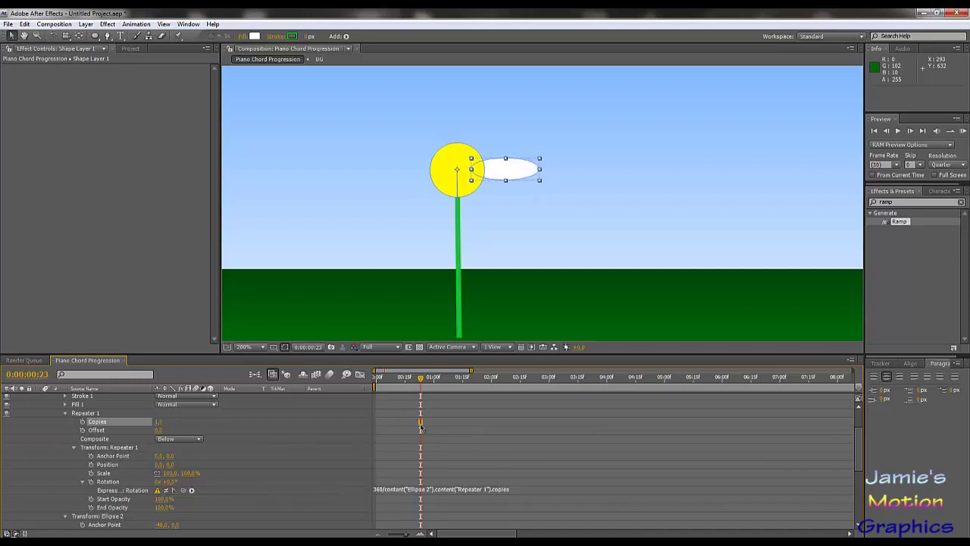
Re-enable the Repeater's Rotation expression by recommitting its existing text, and set the copies to 3.
left_click(232, 469)
scroll(233, 469, "down", 1)
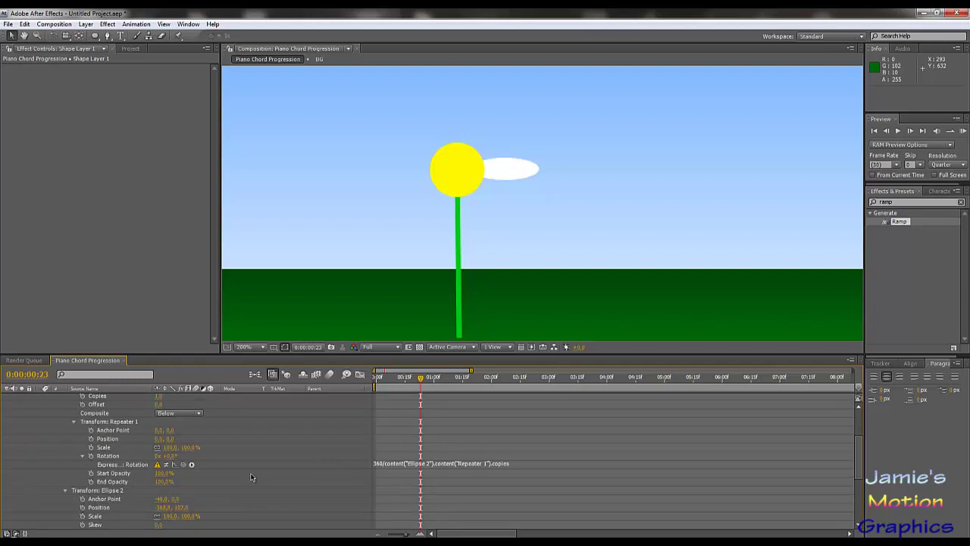
scroll(251, 476, "up", 1)
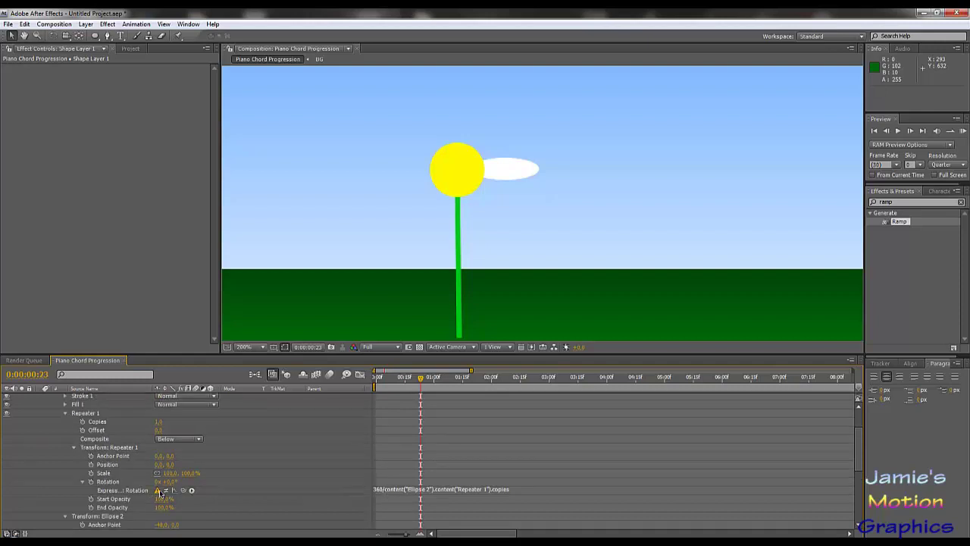
left_click(525, 491)
left_click(525, 490)
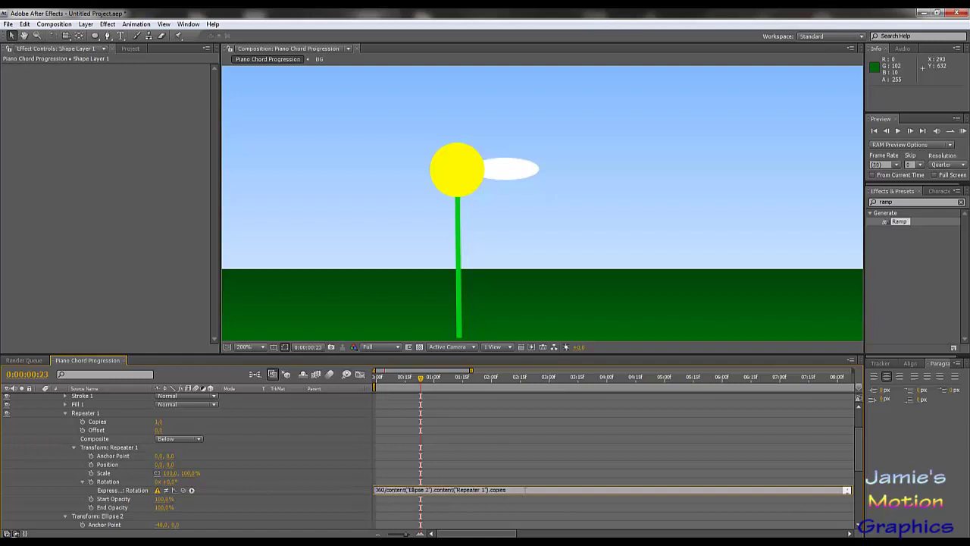
key("Return")
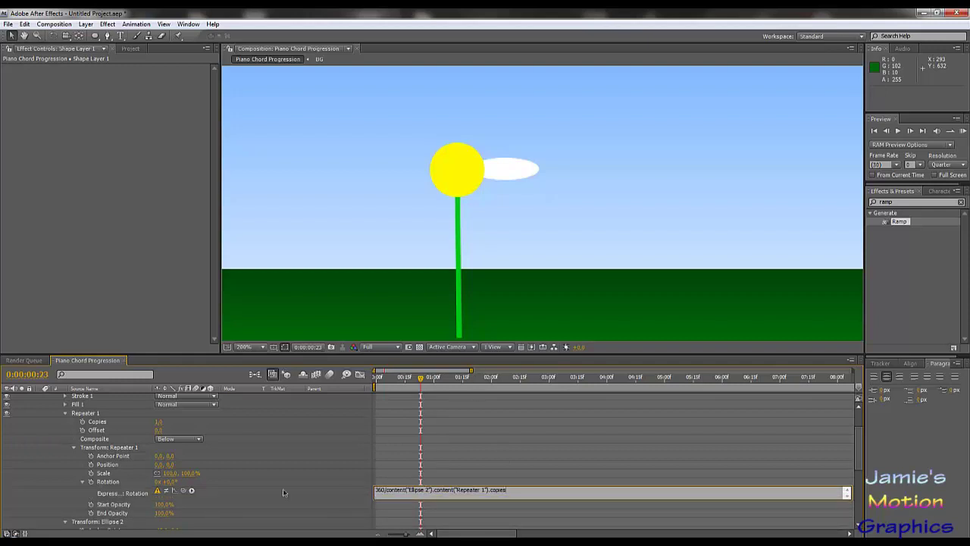
left_click(158, 421)
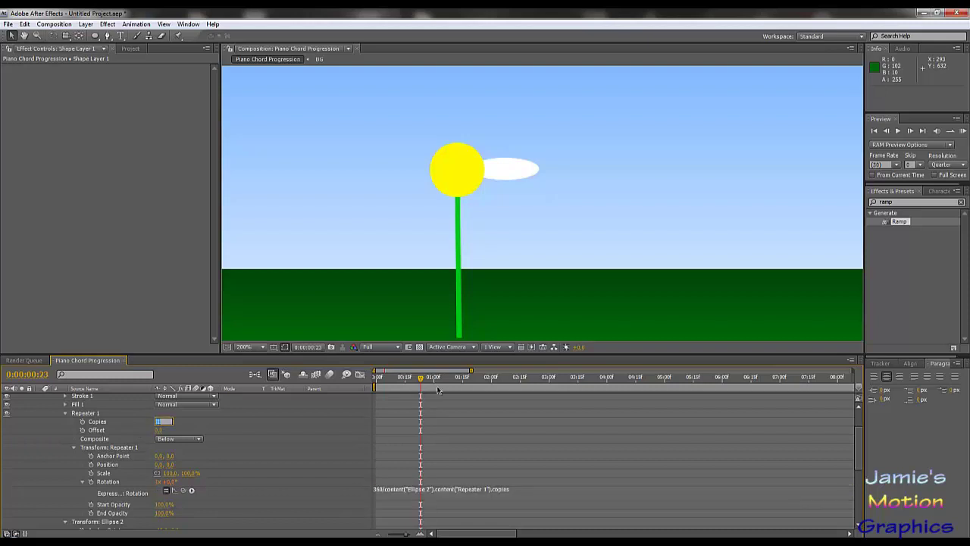
type("3")
key("Return")
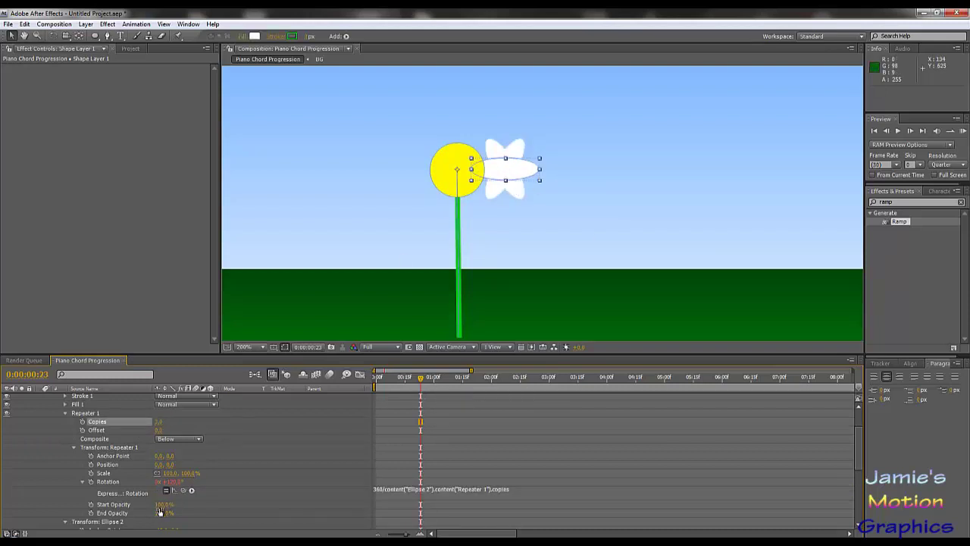
Set the horizontal anchor point in Repeater 1's transform to -48 so the petals spread around the yellow circle.
scroll(160, 512, "down", 2)
left_click(161, 430)
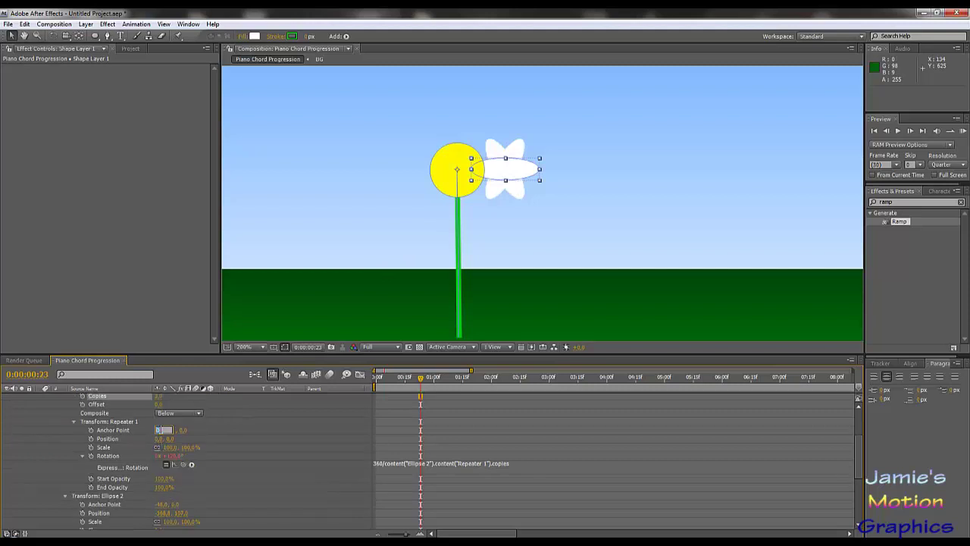
key("BackSpace")
type("-48")
key("Return")
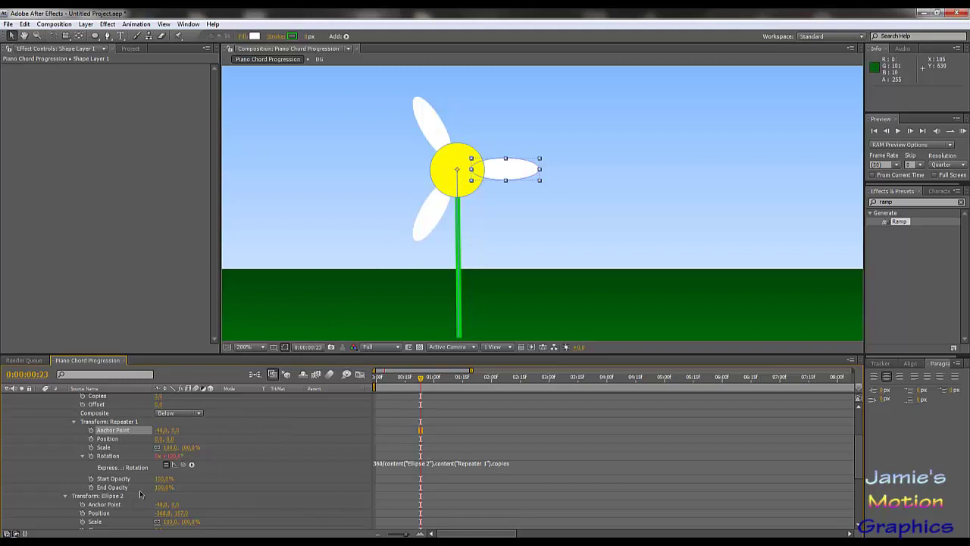
Increase Repeater 1's number of copies to 20 to fill the flower with petals.
scroll(172, 493, "up", 3)
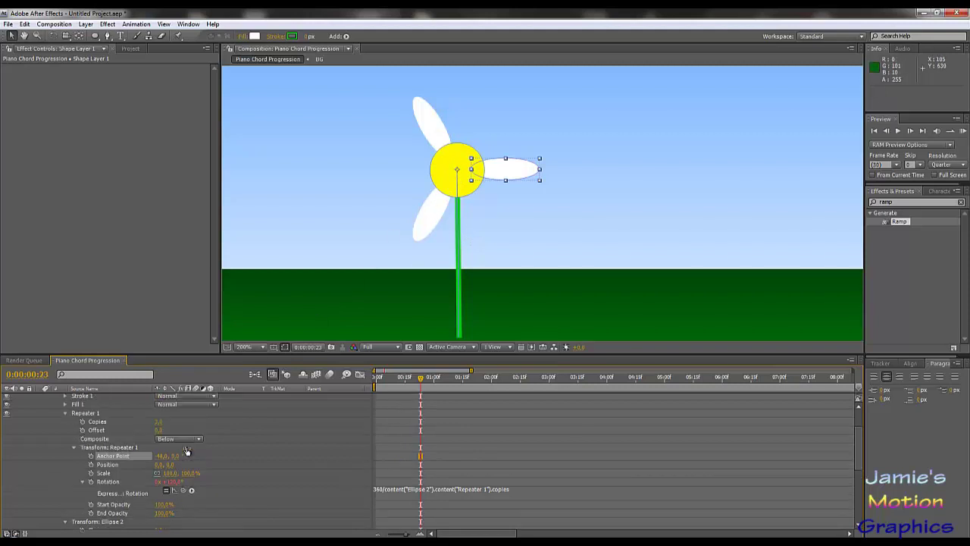
left_click(157, 422)
key("Return")
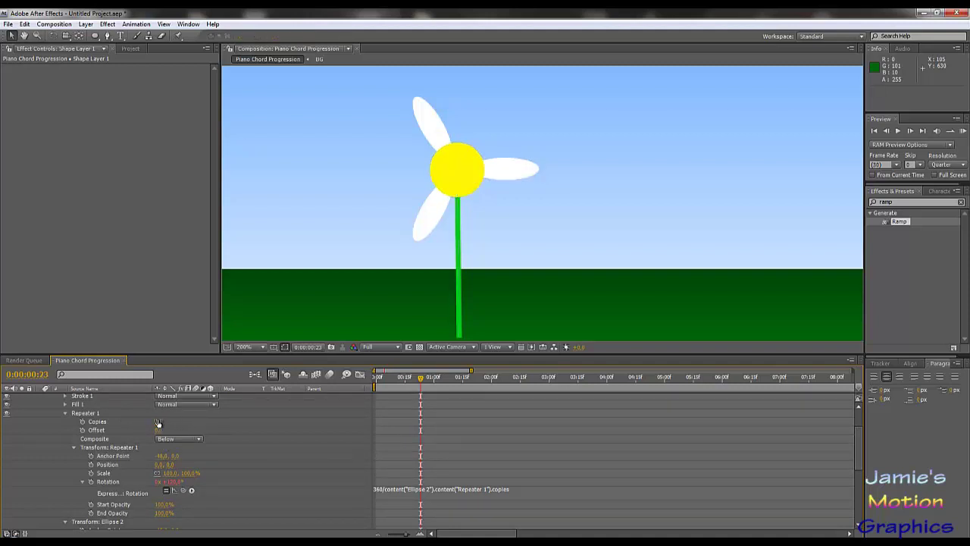
left_click_drag(158, 420, 164, 421)
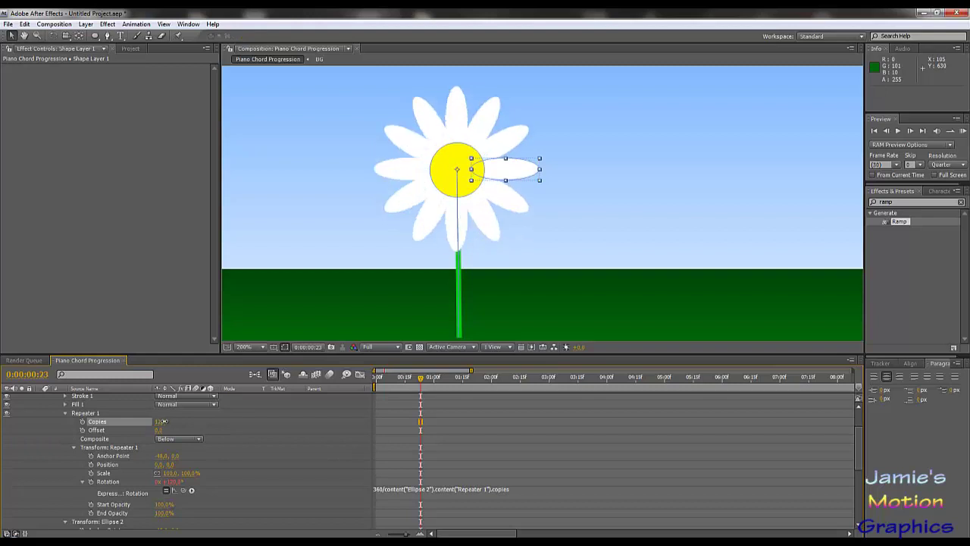
left_click(164, 421)
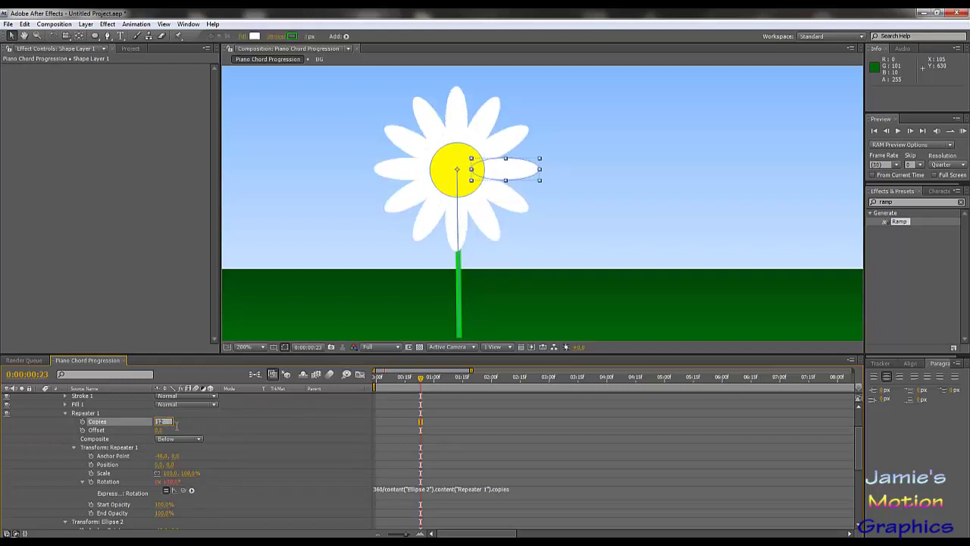
type("24")
key("Return")
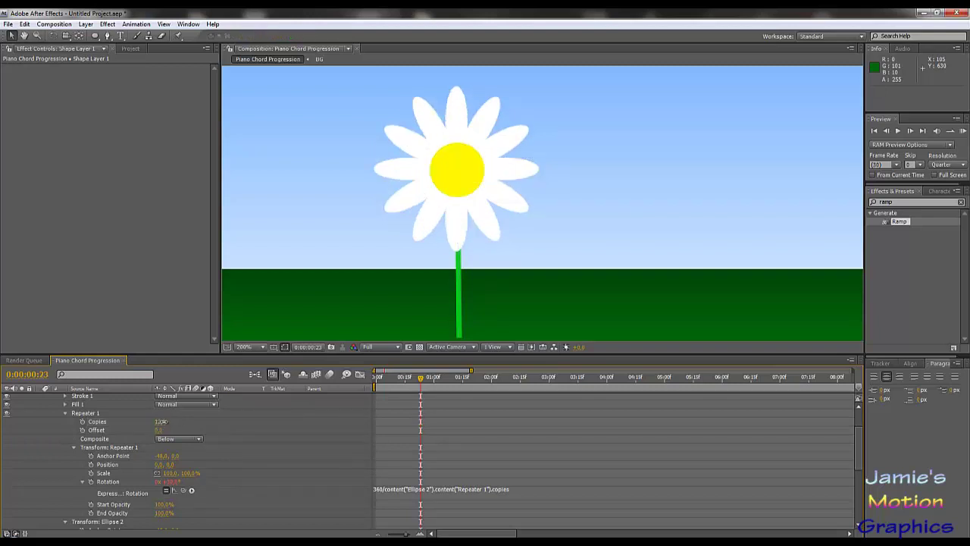
left_click_drag(171, 423, 167, 422)
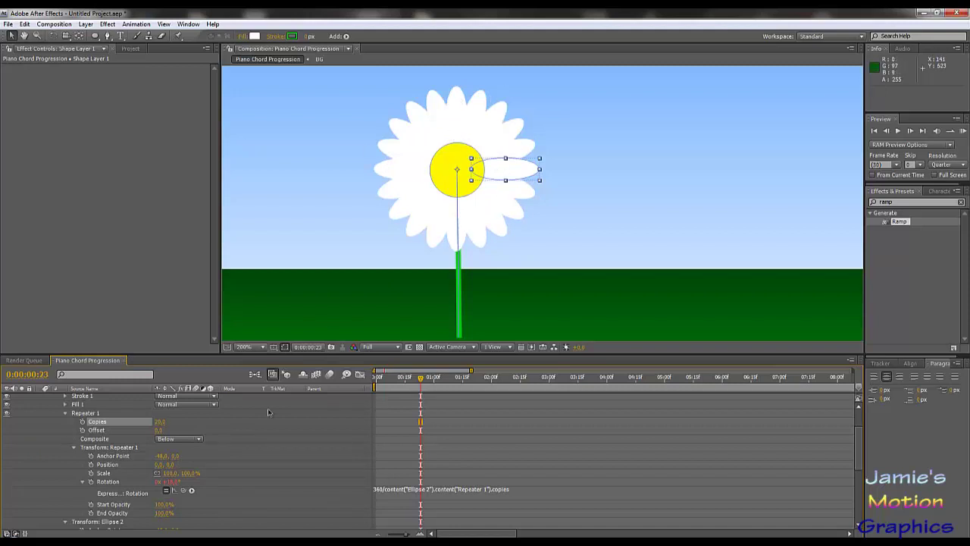
Give the Ellipse 2 petals a stroke width of 2 px.
left_click(271, 468)
scroll(267, 469, "up", 2)
scroll(267, 469, "down", 5)
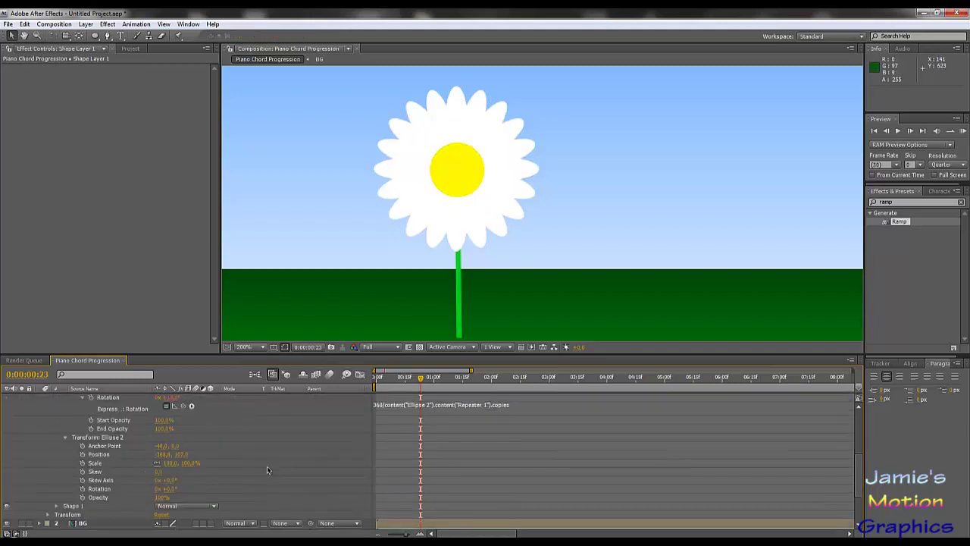
scroll(267, 465, "up", 2)
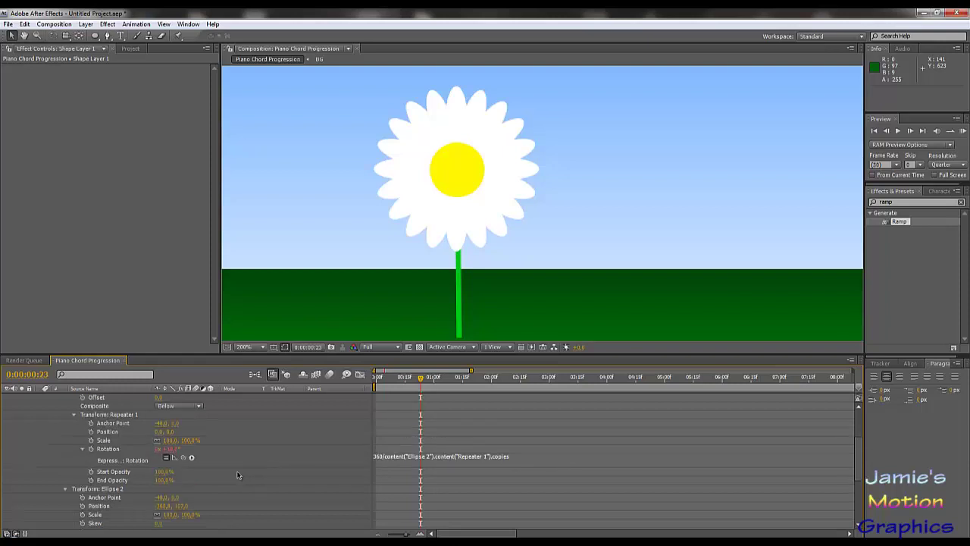
scroll(205, 422, "up", 3)
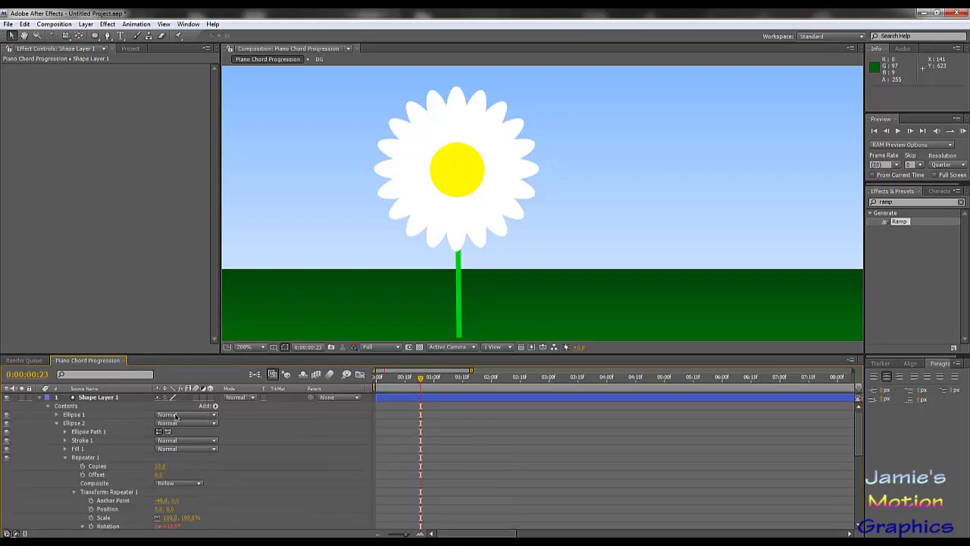
left_click(72, 423)
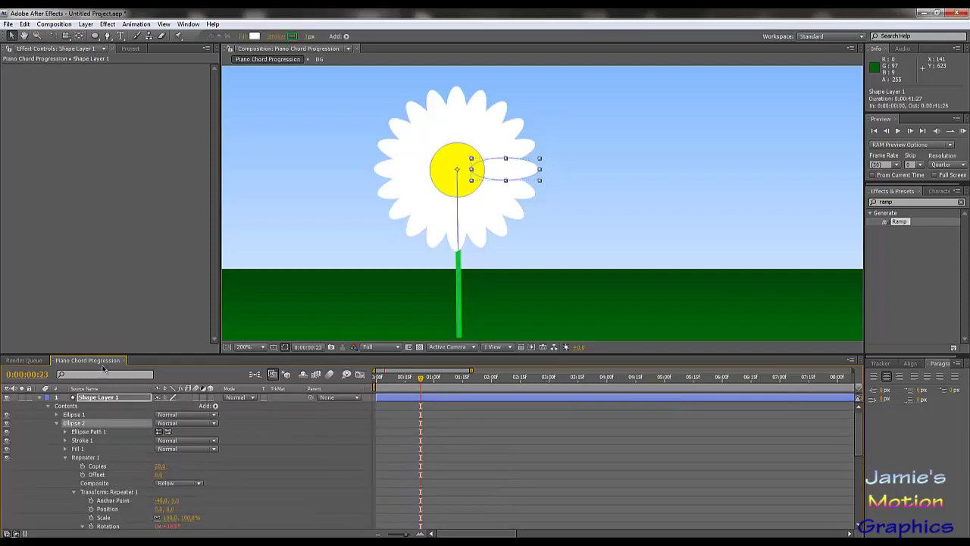
left_click(308, 36)
type("2")
key("Return")
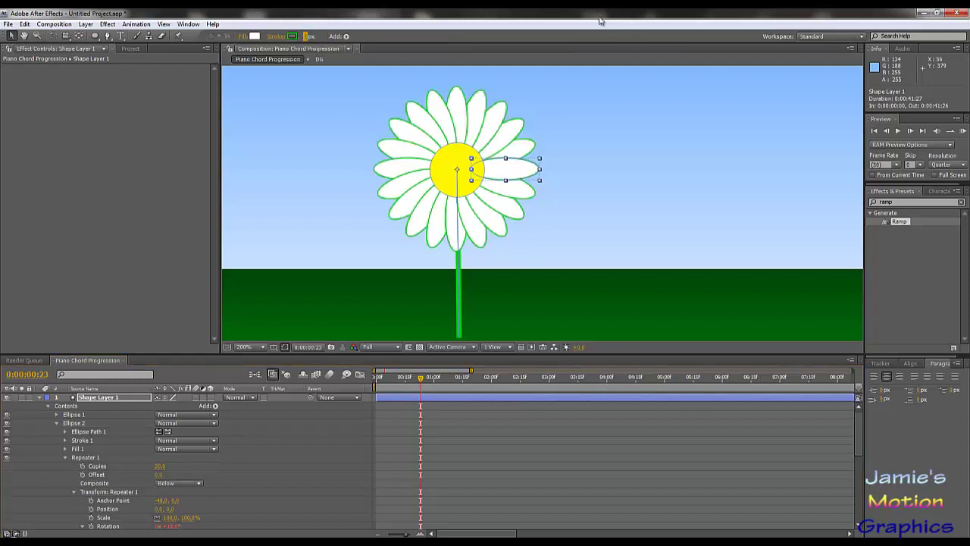
Change the petals' stroke color to light grey F2F2F2 and inspect the outlines up close.
left_click(292, 35)
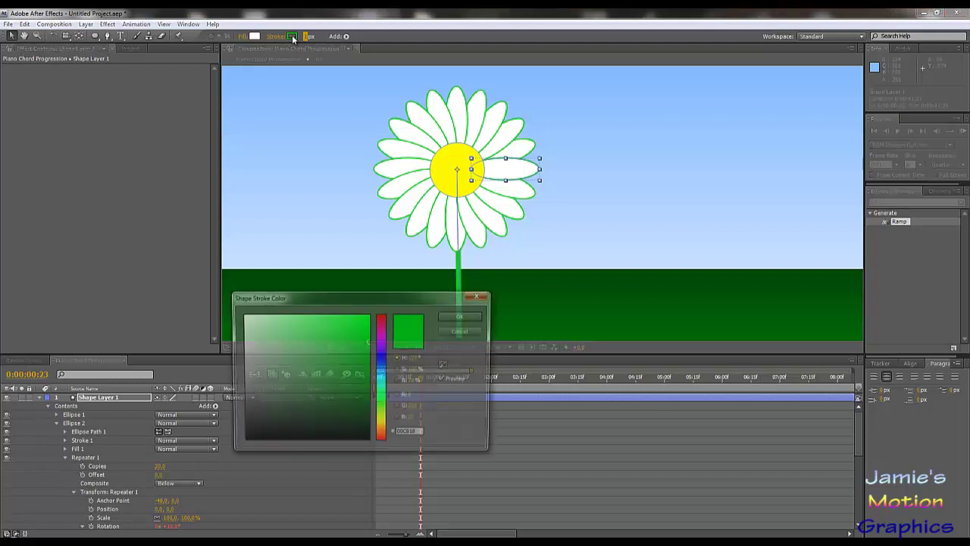
mouse_move(272, 376)
left_mouse_down()
mouse_move(204, 343)
mouse_move(195, 321)
left_mouse_up()
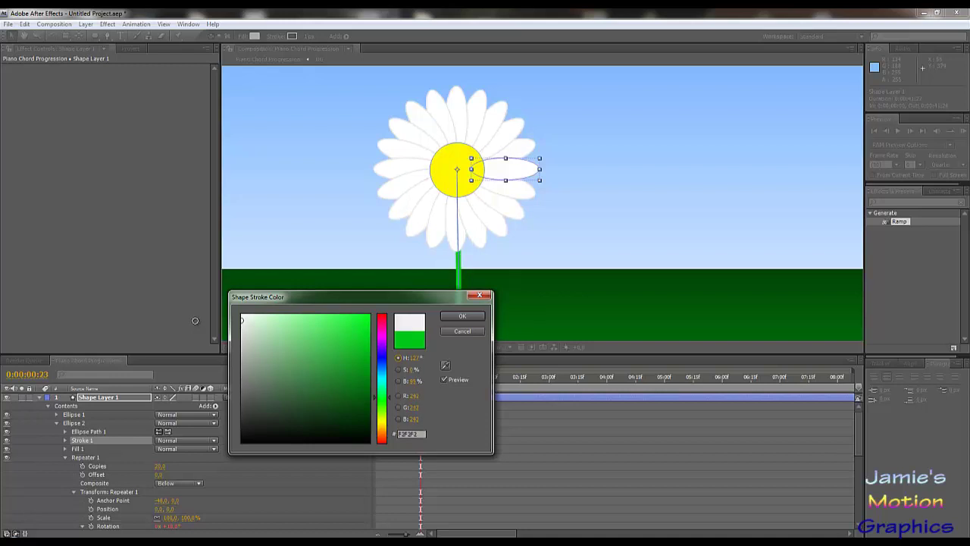
left_click(470, 315)
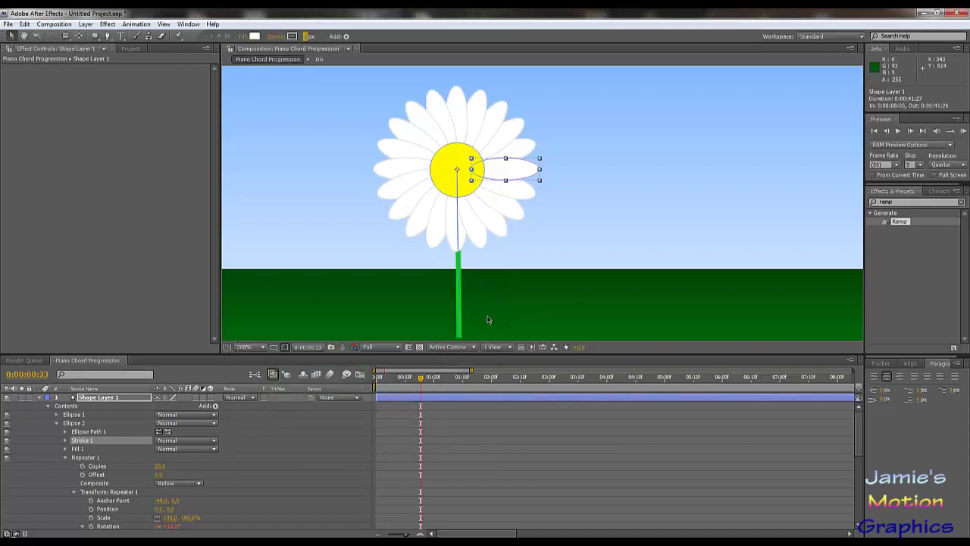
left_click(181, 299)
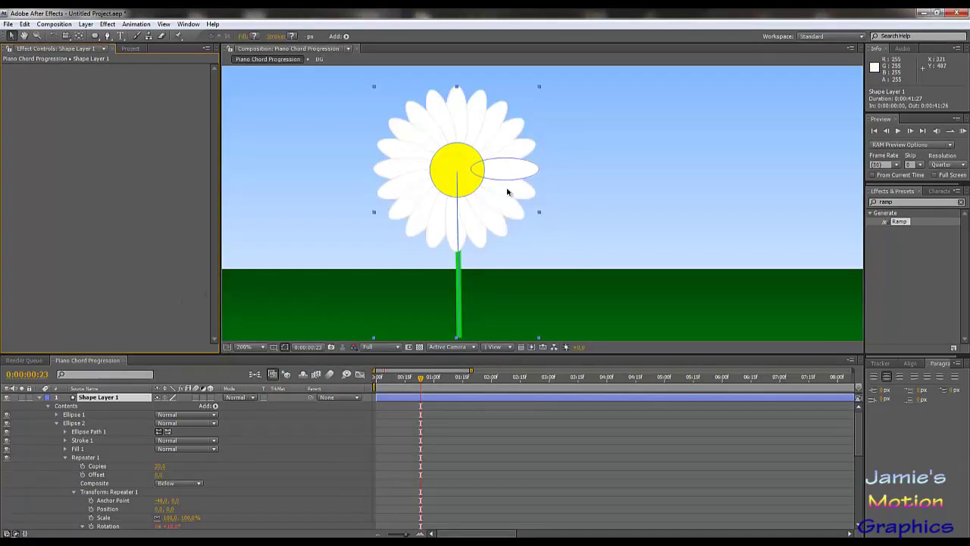
key("period")
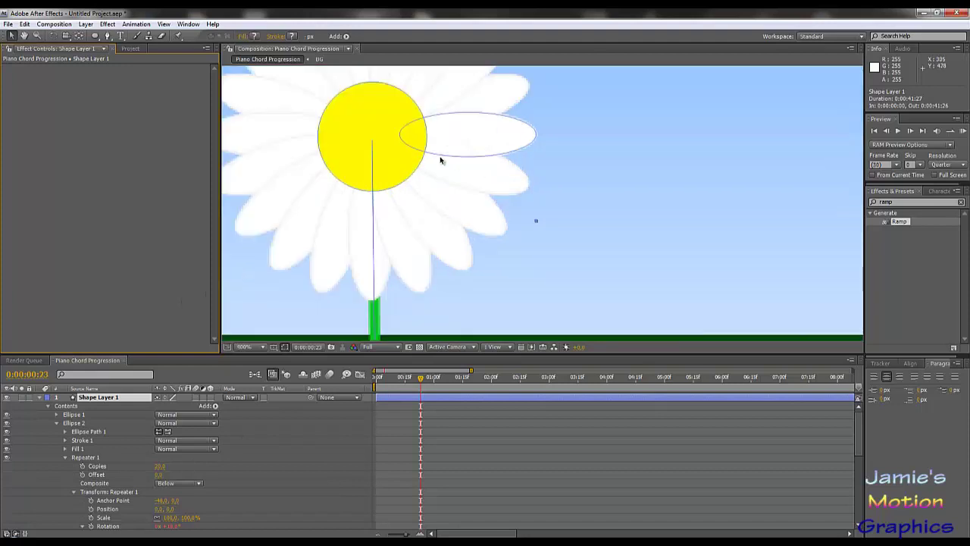
key("comma")
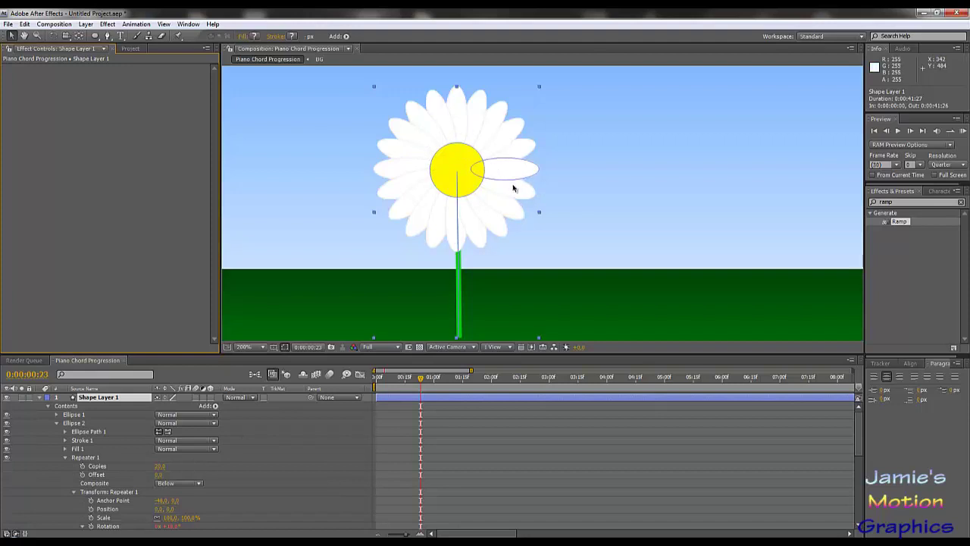
key("period")
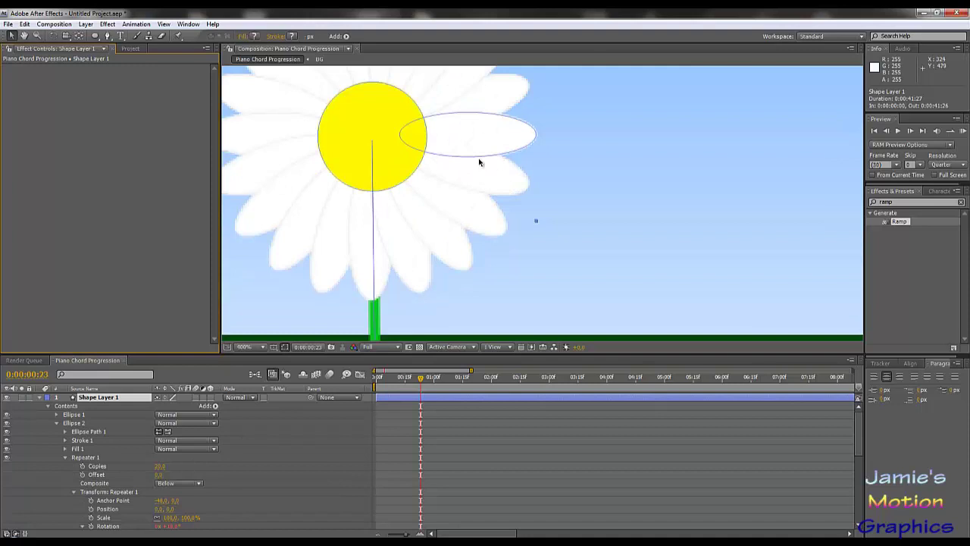
Reduce the Ellipse 2 petals' Repeater 1 to 5 copies.
key("comma")
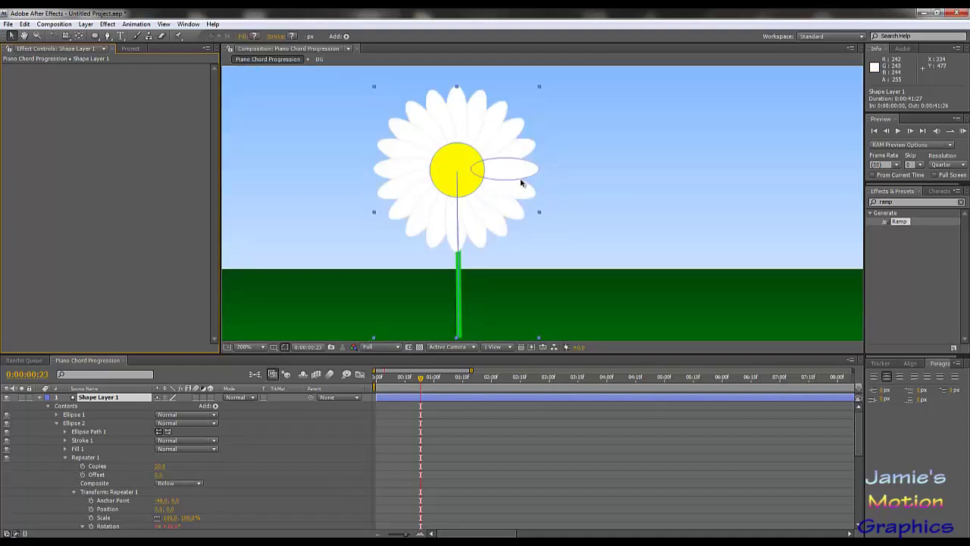
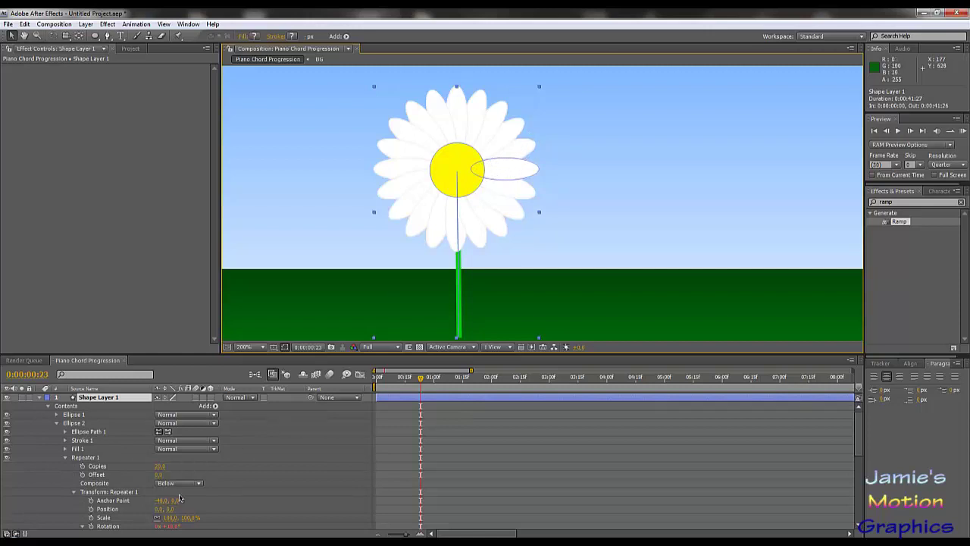
left_click(160, 466)
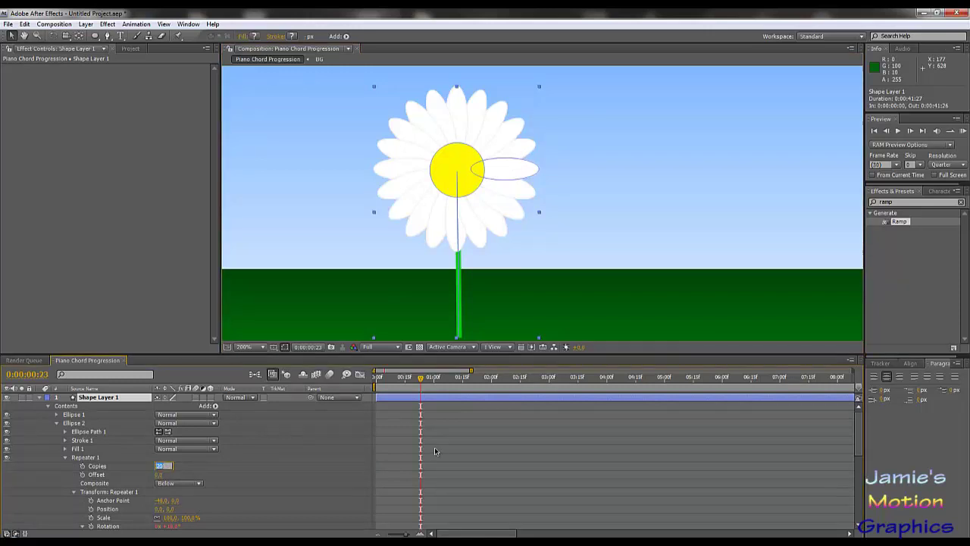
type("5")
key("Return")
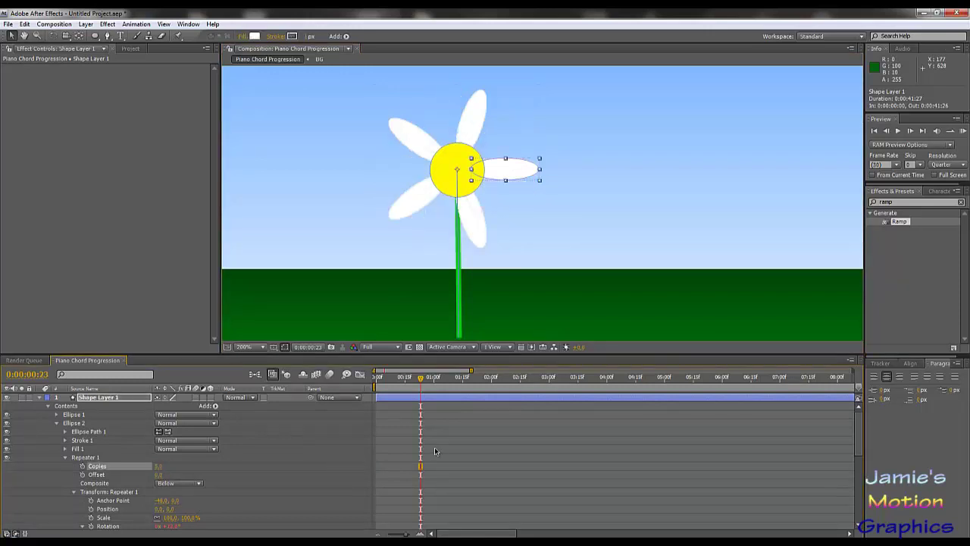
Duplicate the Ellipse 2 petal group and expand the duplicate's properties in Shape Layer 1's contents.
left_click(72, 425)
key("ctrl+d")
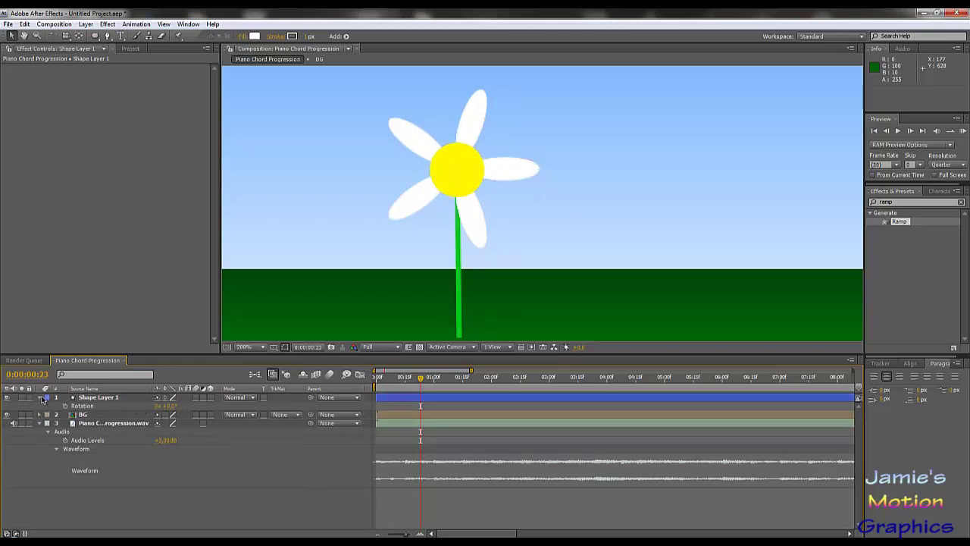
left_click(40, 397)
left_click(39, 397)
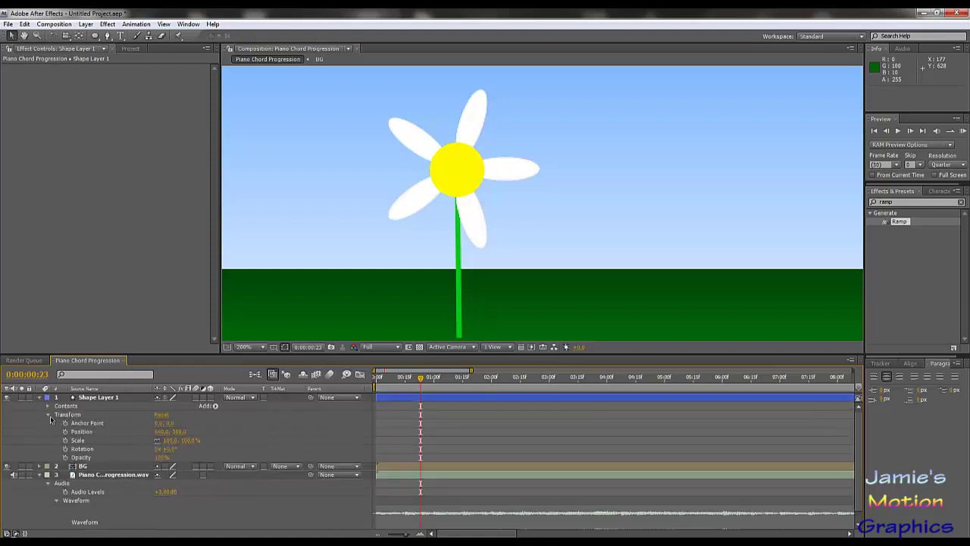
left_click(49, 407)
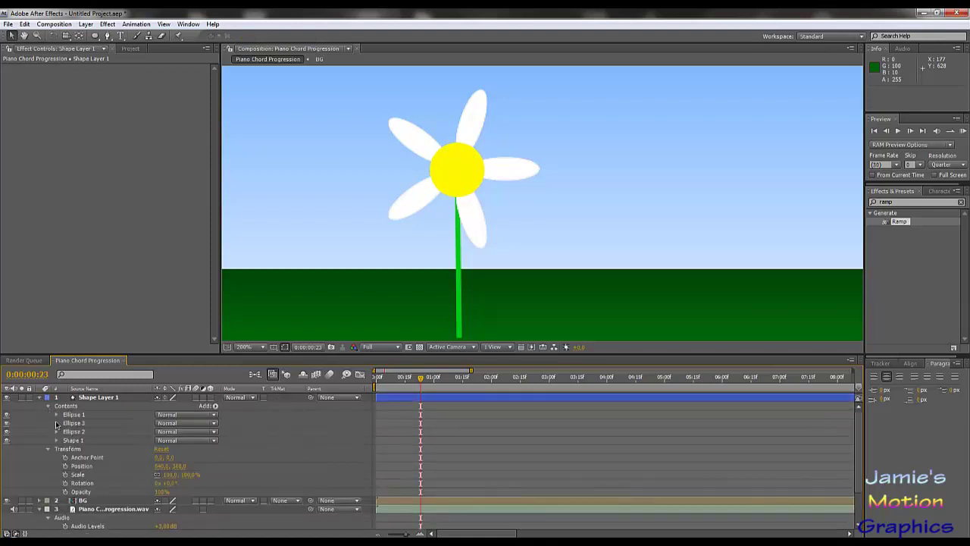
left_click(57, 423)
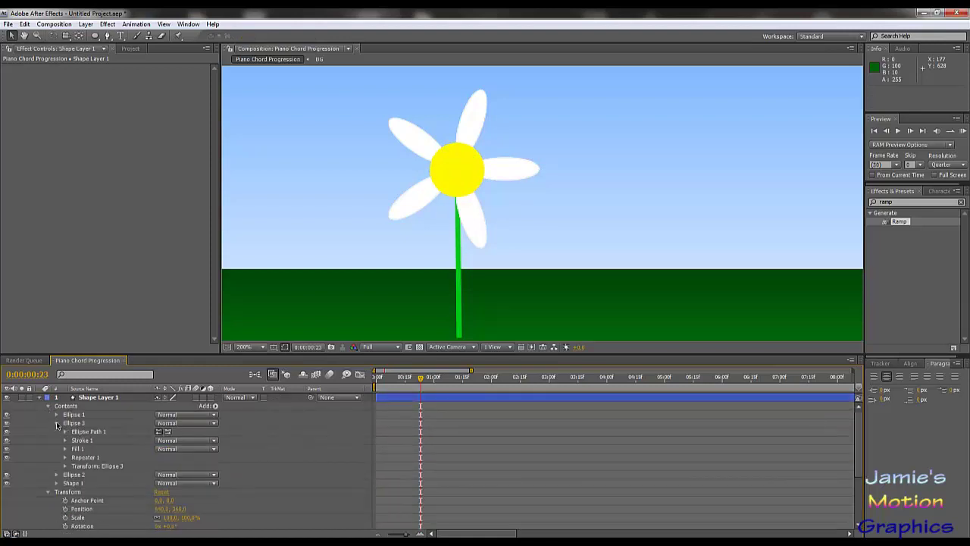
Set the rotation of the duplicated Ellipse 3 petal group to 15° in its group transform.
left_click(76, 475)
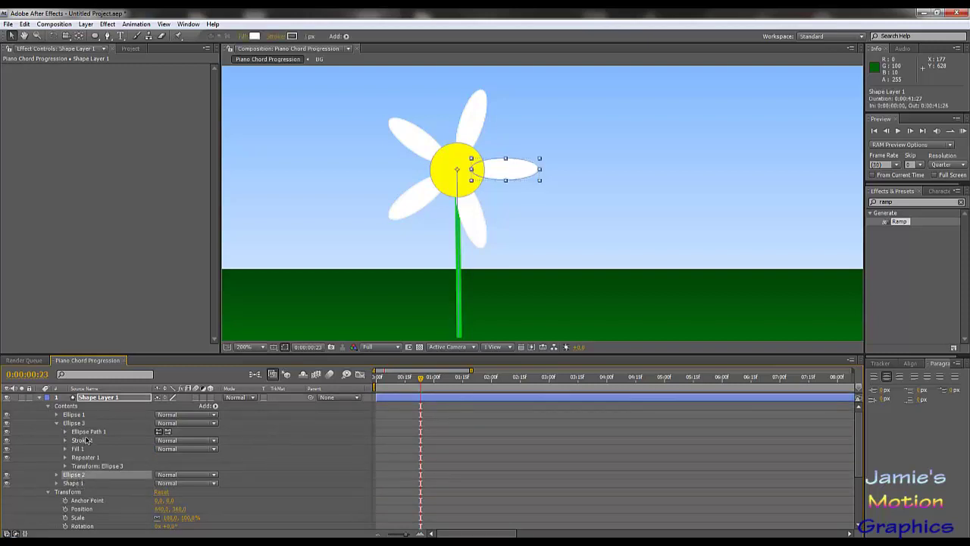
left_click(87, 443)
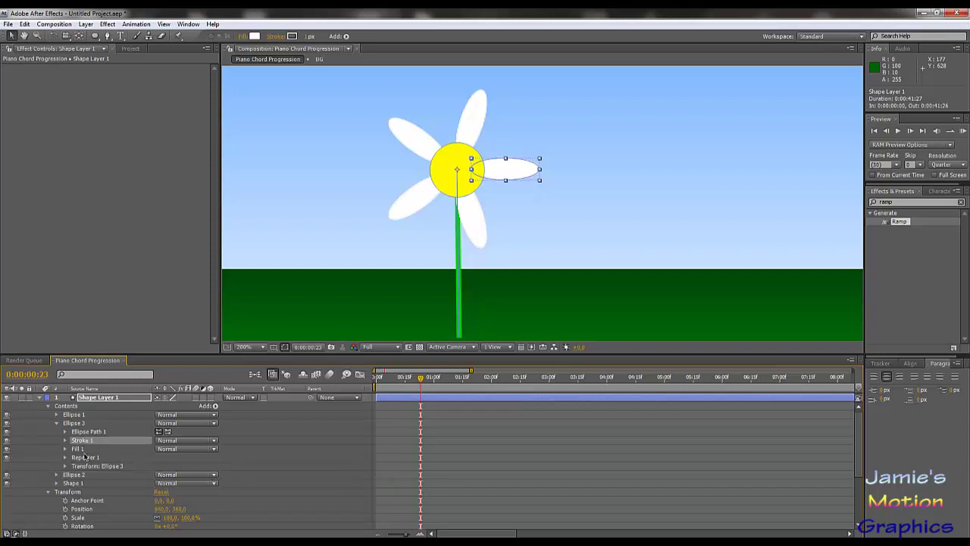
left_click(83, 458)
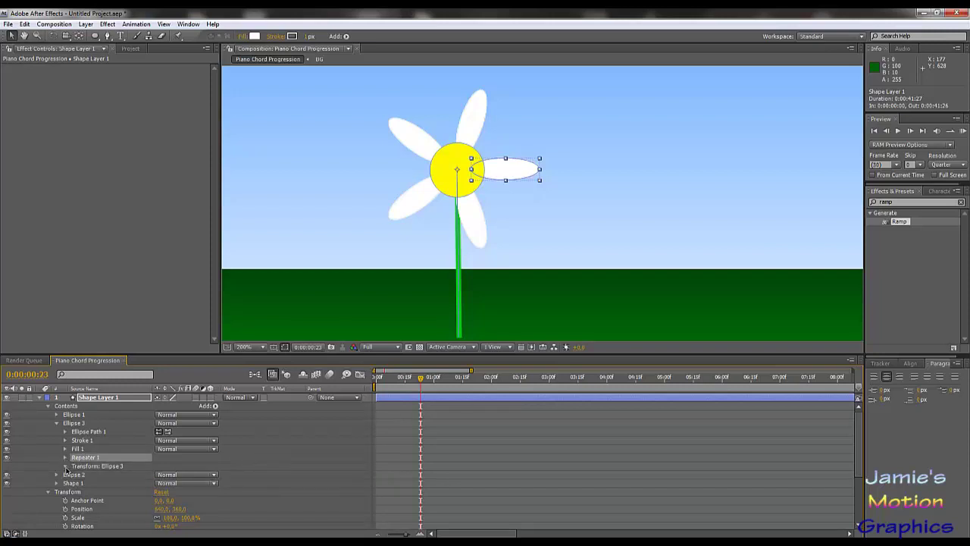
left_click(65, 466)
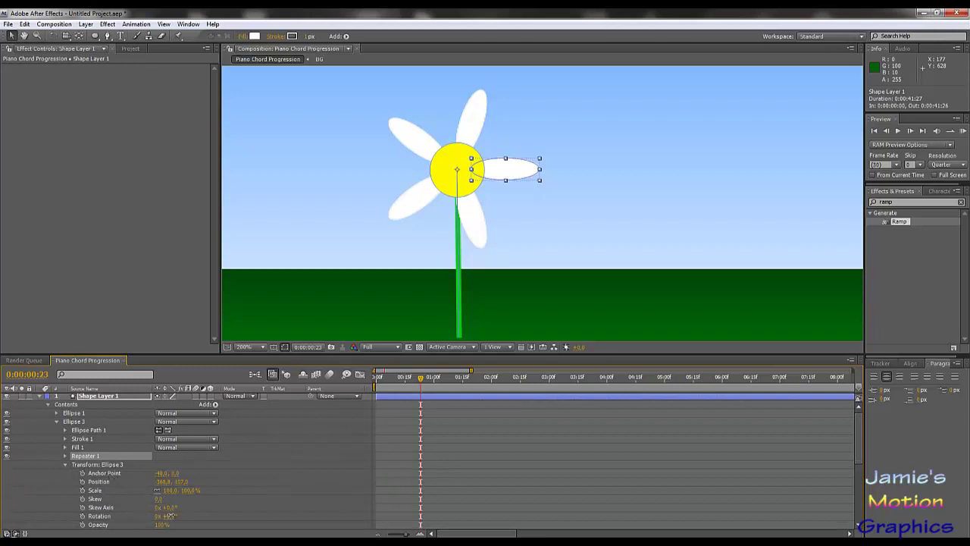
left_click_drag(171, 517, 180, 516)
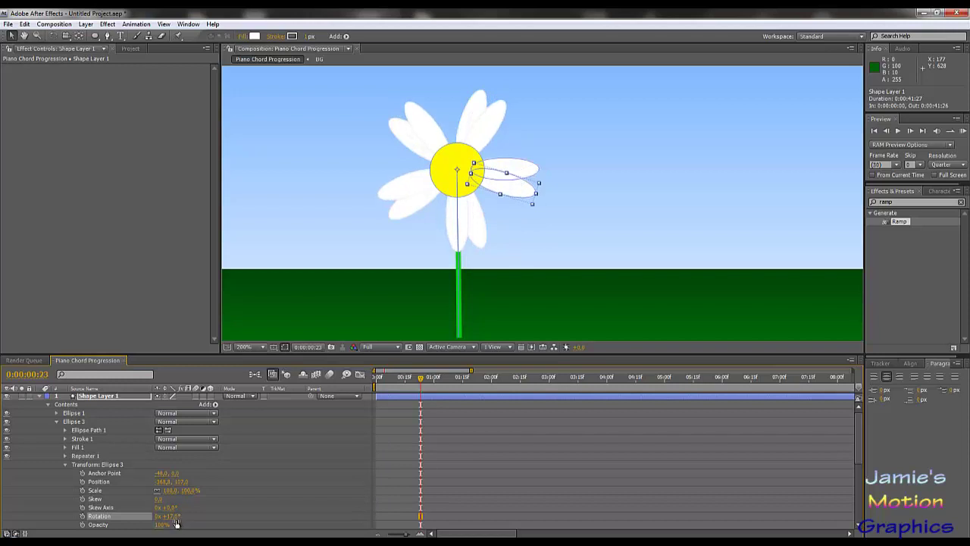
left_click(174, 517)
type("15")
key("Return")
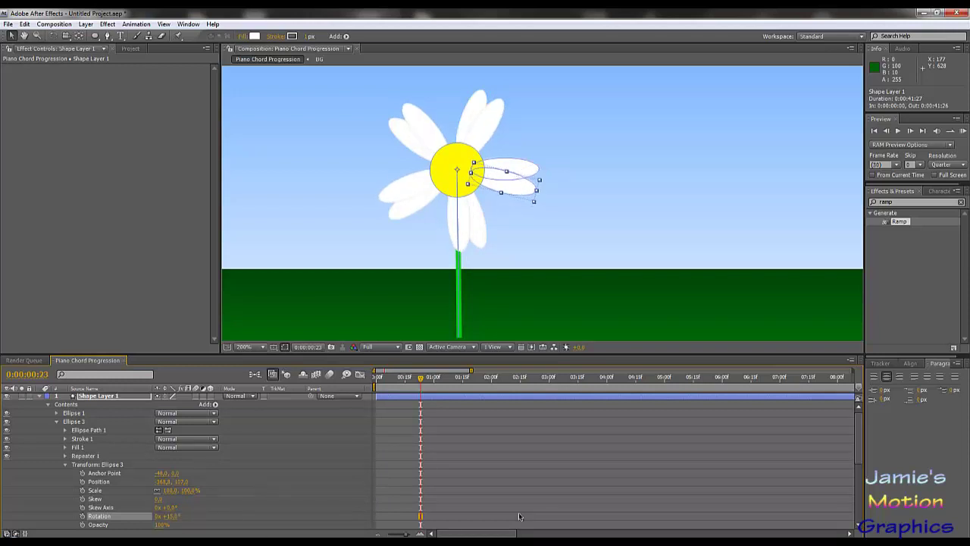
Duplicate the Ellipse 3 petal group and set the new group's transform rotation to 30°.
left_click(74, 421)
key("ctrl+d")
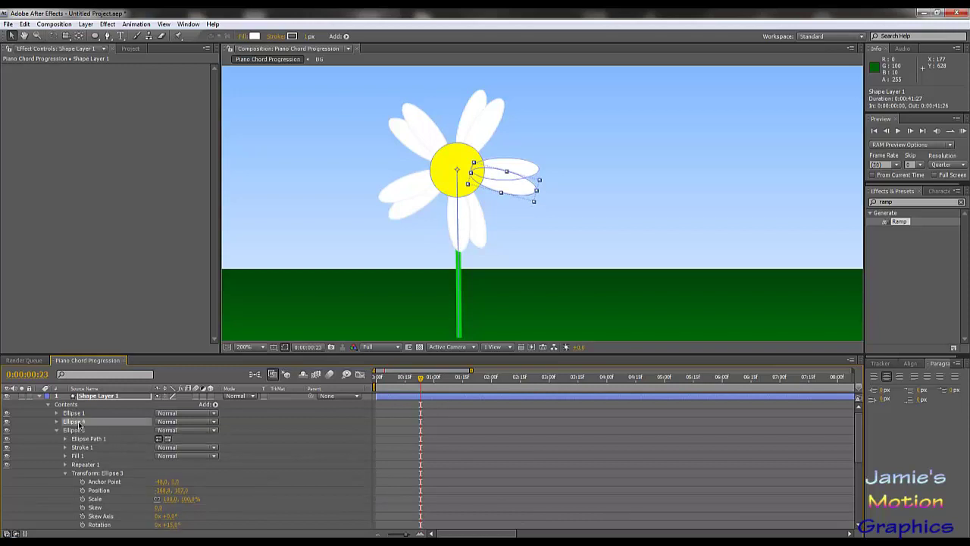
left_click(56, 422)
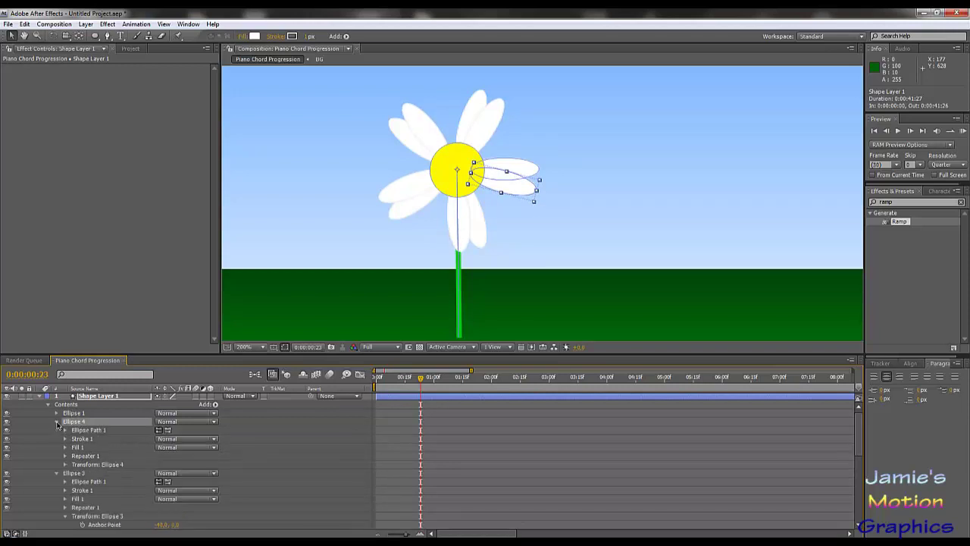
left_click(66, 465)
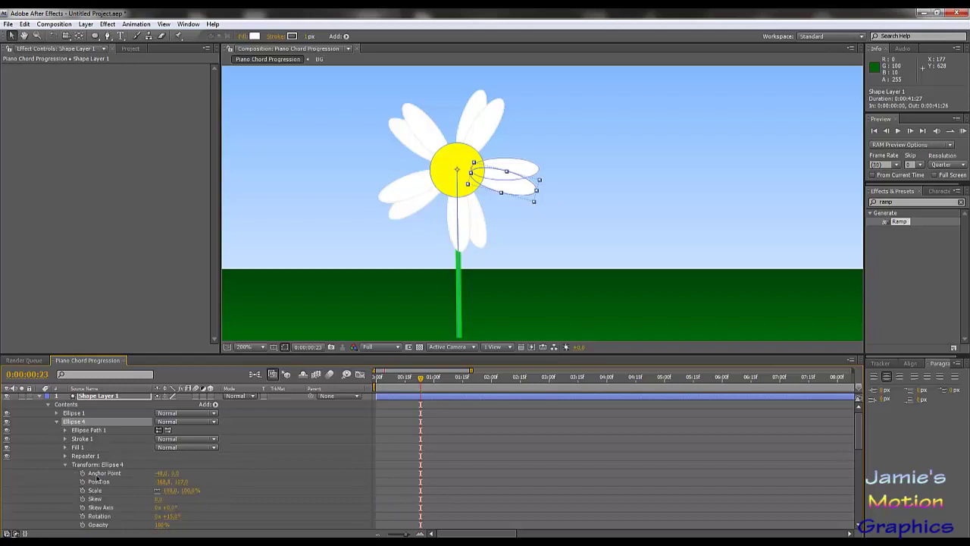
left_click(168, 516)
type("30")
key("Return")
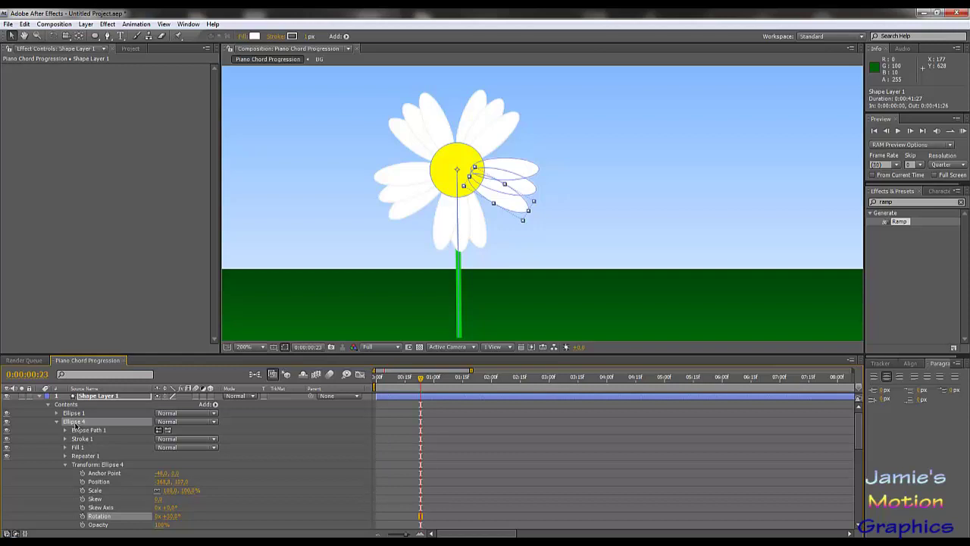
Duplicate the Ellipse 4 petal group and set the copy's transform rotation to 45°.
key("ctrl+d")
left_click(55, 422)
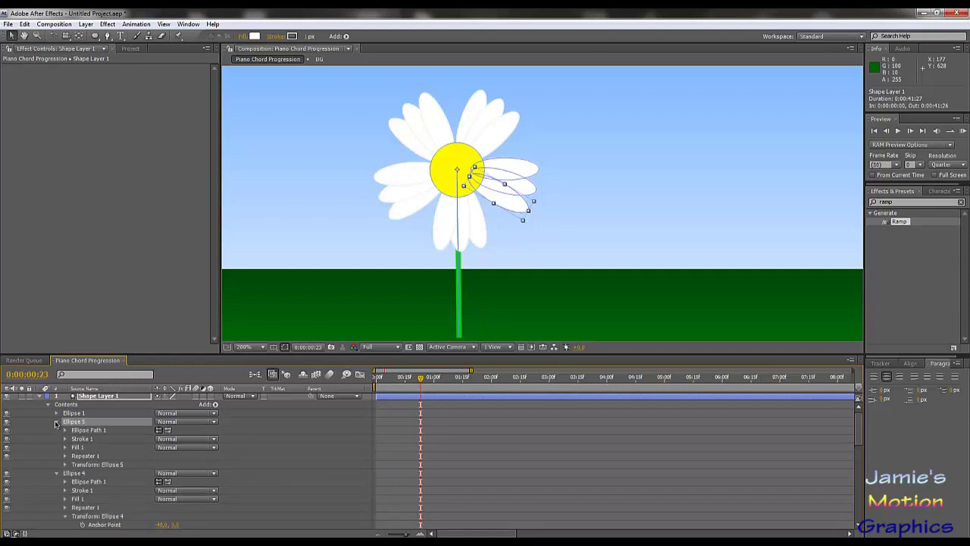
left_click(65, 464)
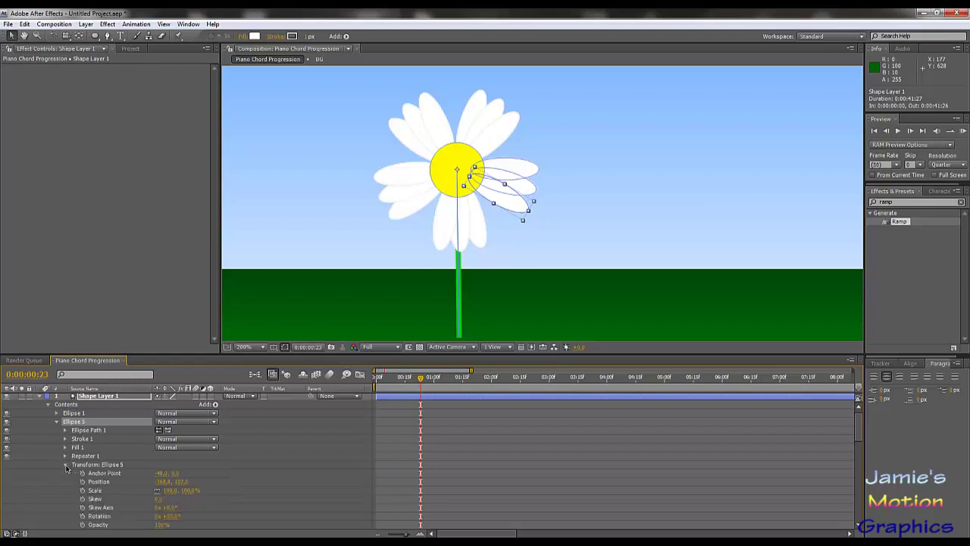
left_click(171, 516)
type("45")
key("Return")
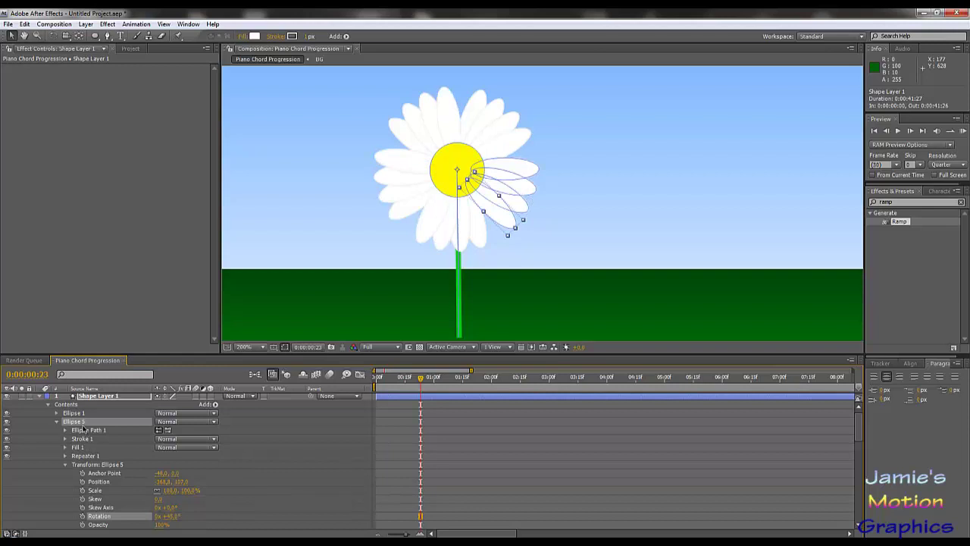
Duplicate the Ellipse 5 petal group, rotate the copy to 60°, and deselect everything to view the flower.
key("ctrl+d")
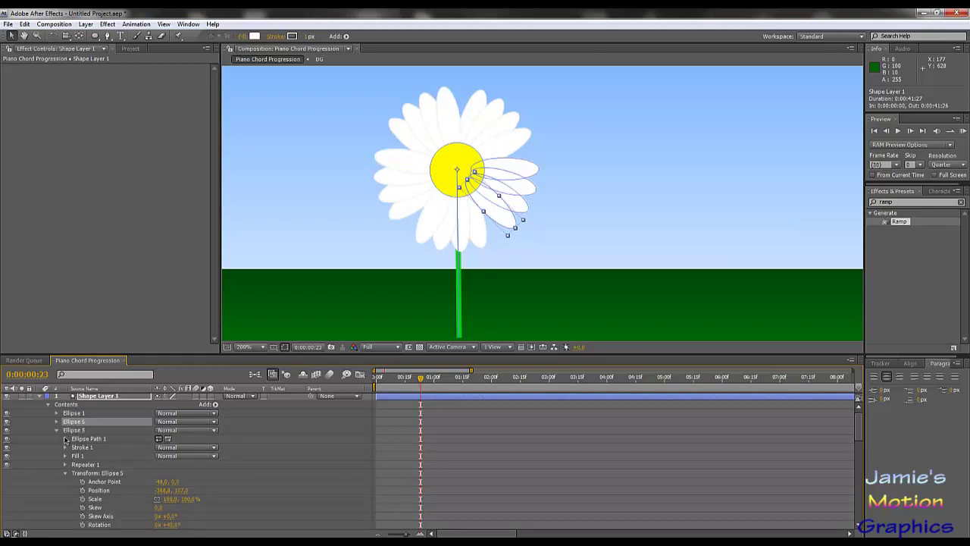
left_click(55, 421)
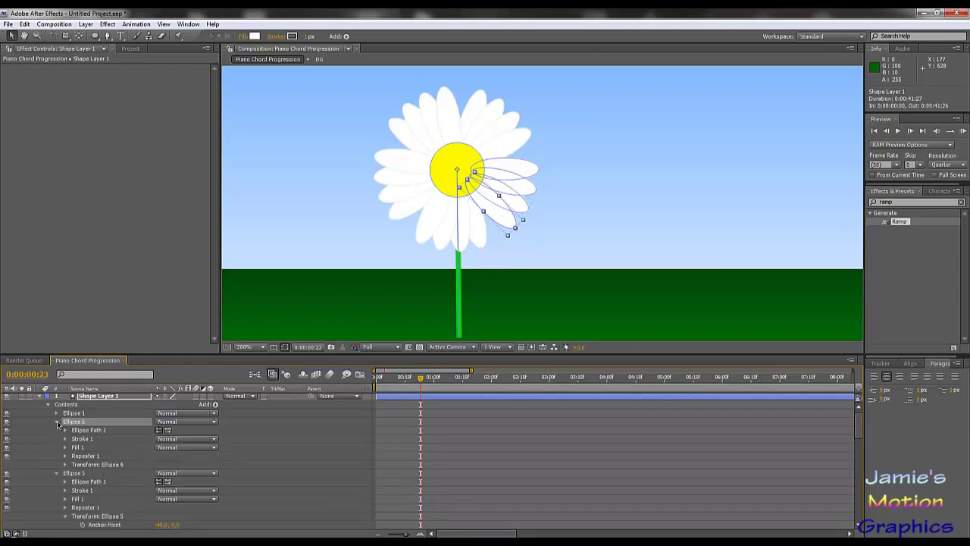
left_click(65, 463)
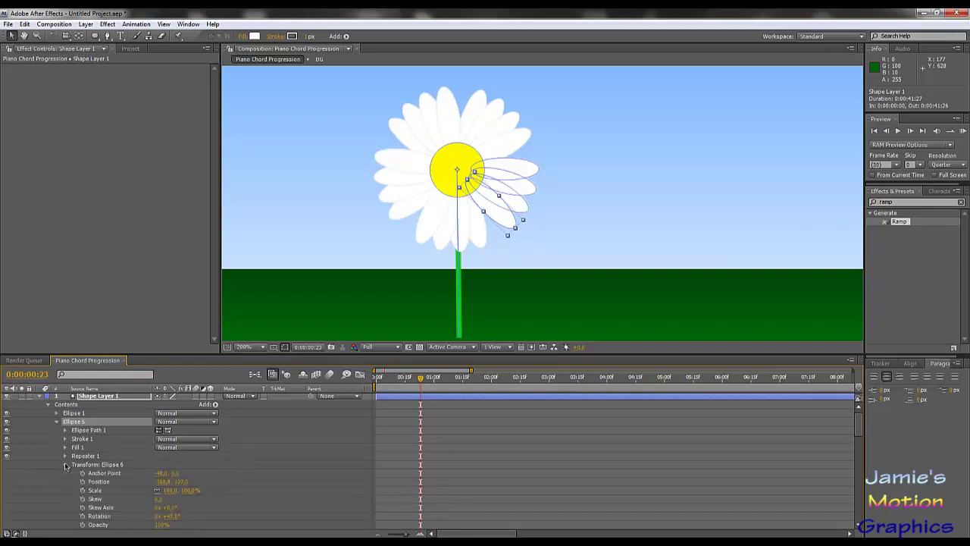
left_click(170, 516)
type("60")
key("Return")
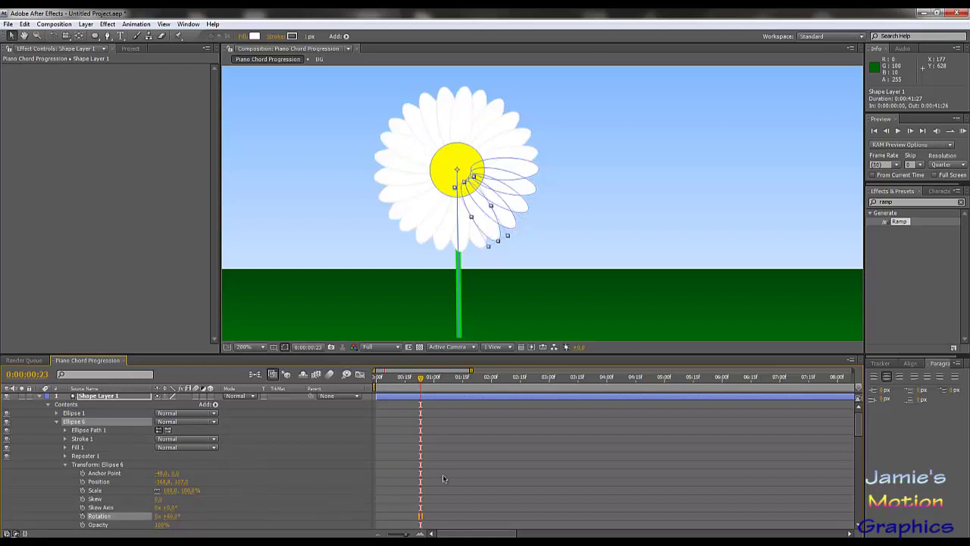
left_click(109, 297)
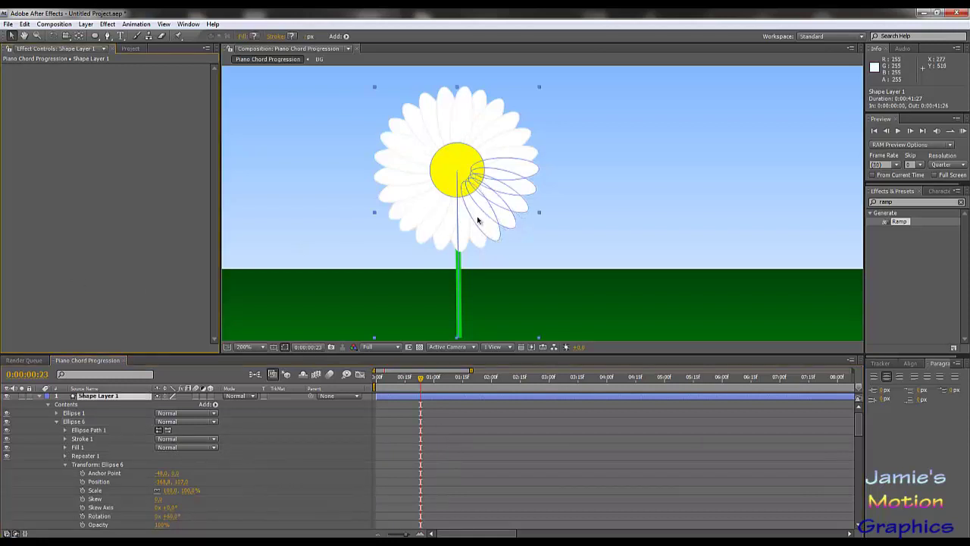
left_click(319, 455)
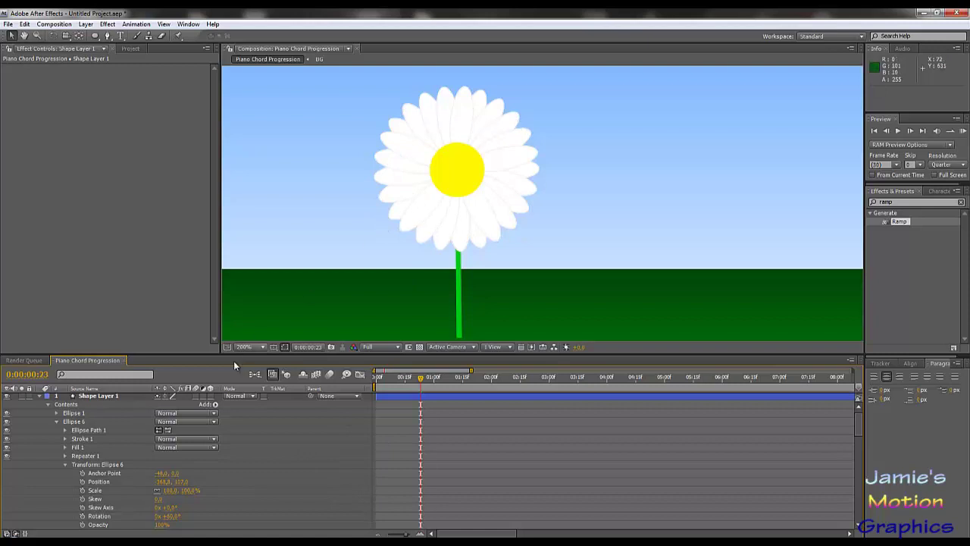
Collapse the Ellipse 6, 5, 4 and 3 groups so that Shape Layer 1's contents form a compact list.
scroll(106, 468, "down", 5)
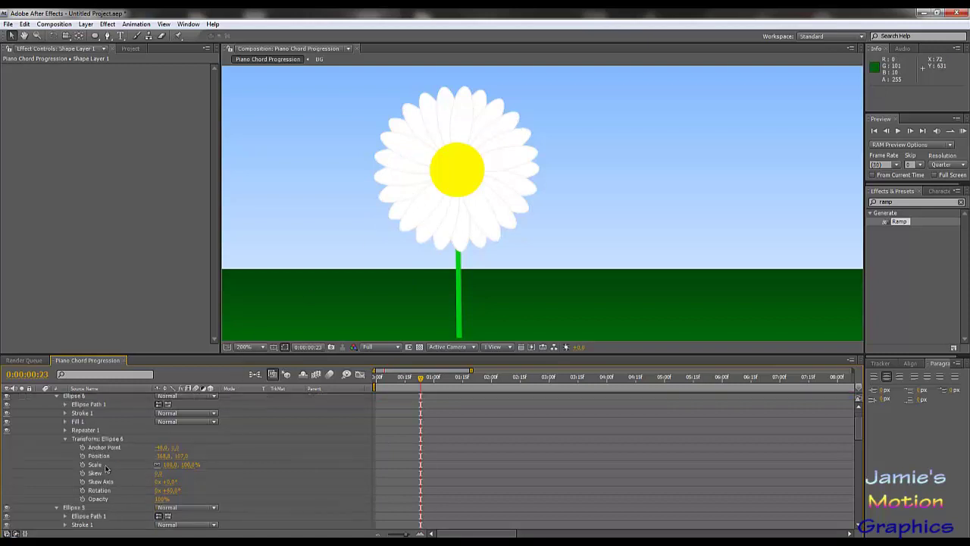
scroll(104, 468, "up", 5)
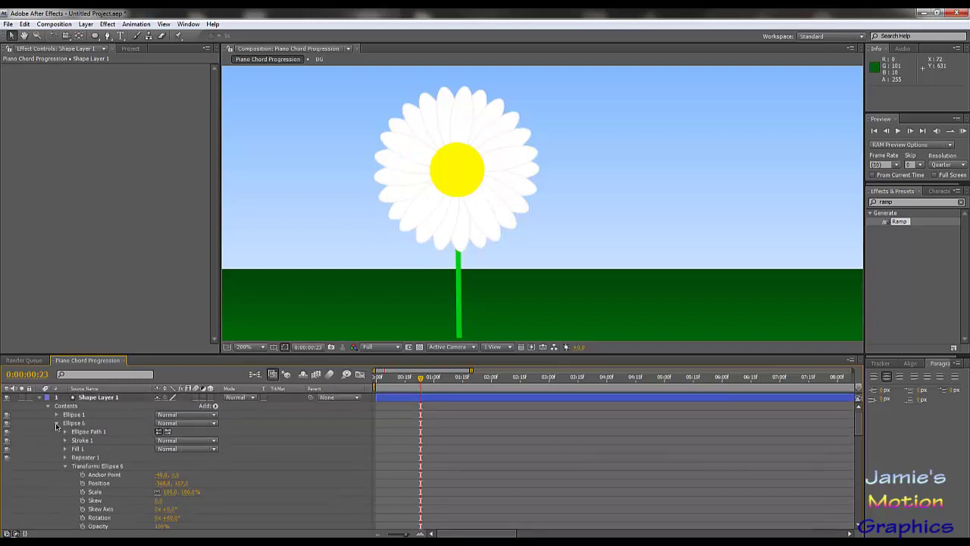
left_click(57, 422)
left_click(56, 432)
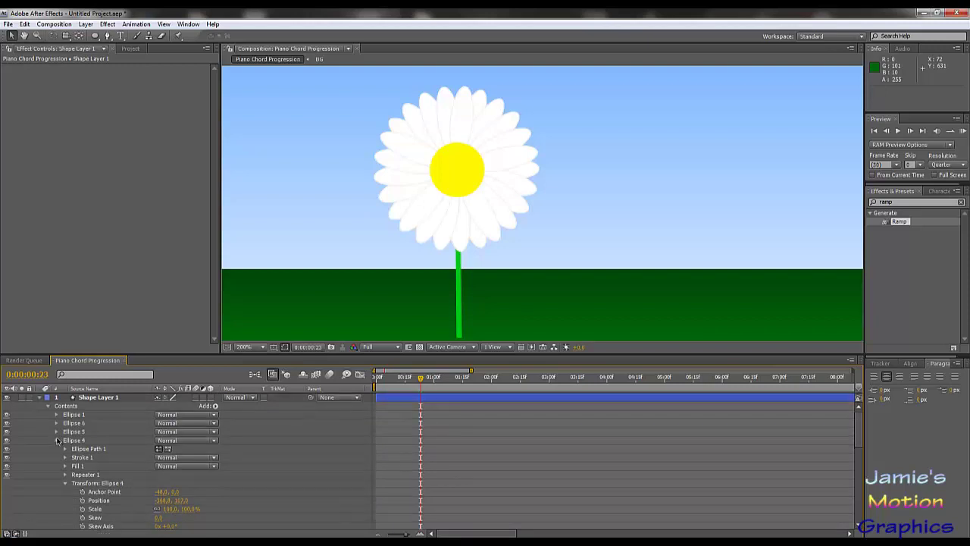
left_click(56, 440)
left_click(56, 449)
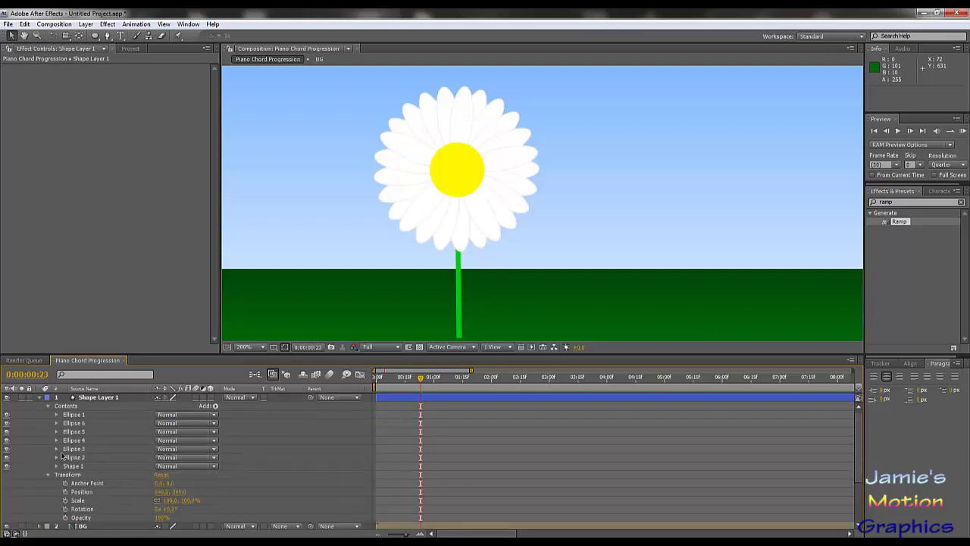
Restack the petal groups in Shape Layer 1 so the order from the top is Ellipse 4, 1, 5, 6, 3, 2.
left_click(73, 432)
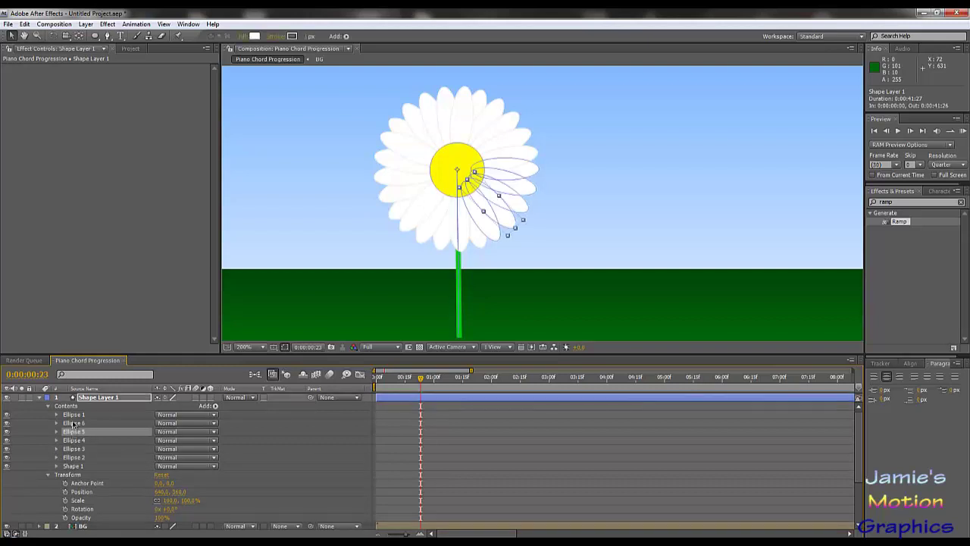
mouse_move(73, 423)
left_mouse_down()
mouse_move(75, 459)
mouse_move(78, 415)
left_mouse_up()
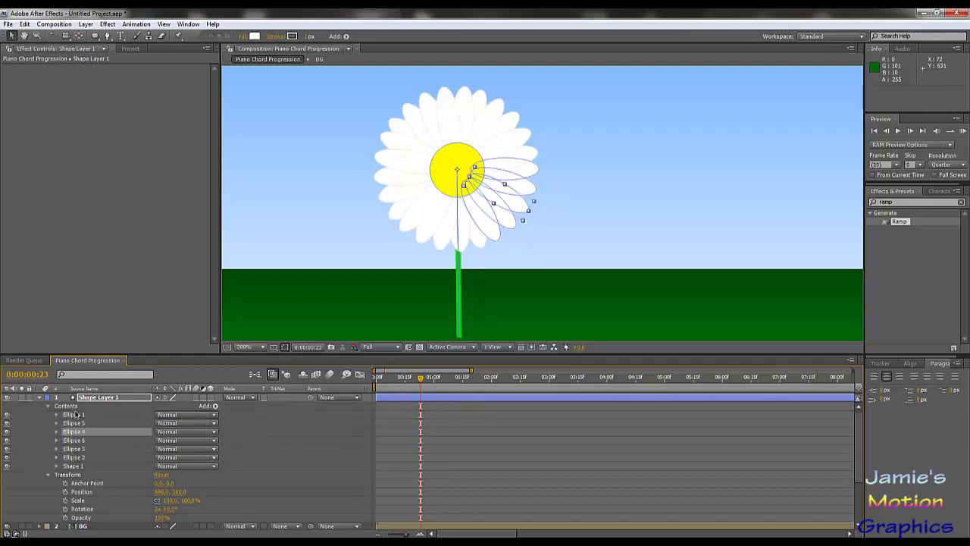
left_click(106, 262)
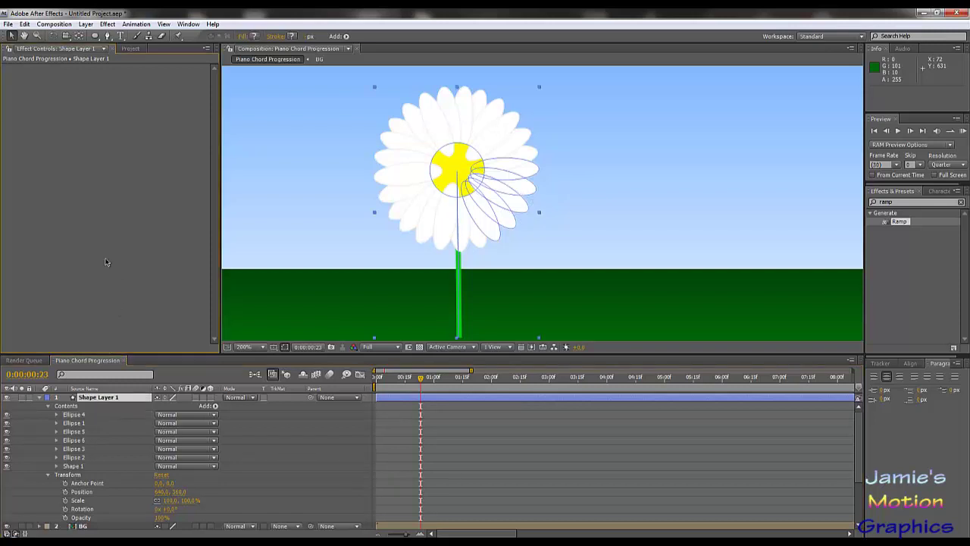
Move the Ellipse 4 petal group directly beneath Ellipse 1 in the stacking order and deselect everything.
left_click(79, 416)
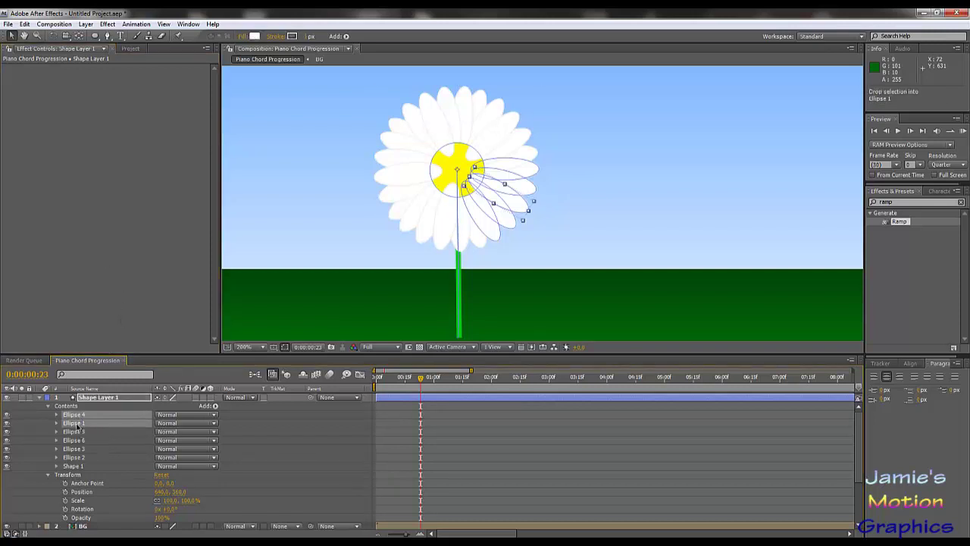
key("Delete")
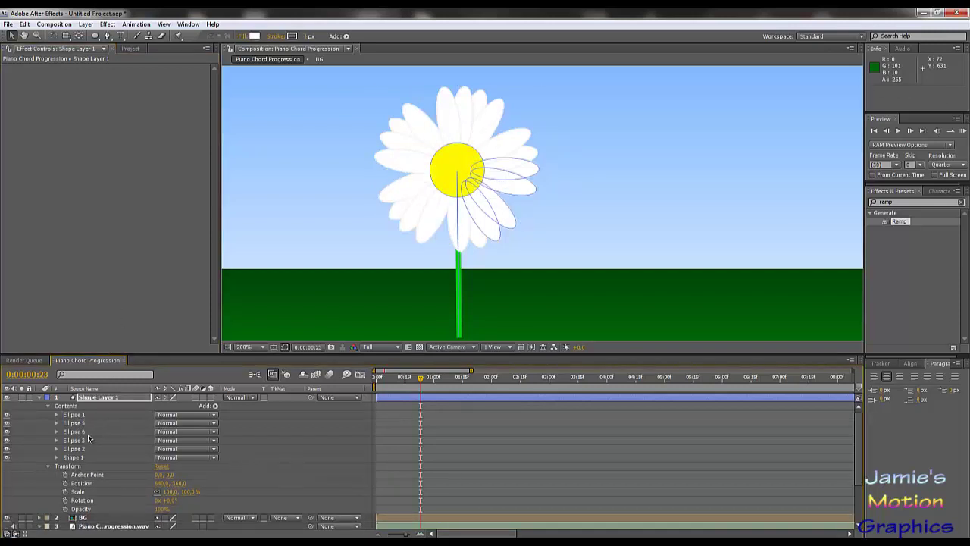
left_click(88, 431)
key("ctrl+d")
left_click_drag(85, 431, 80, 417)
left_click(102, 265)
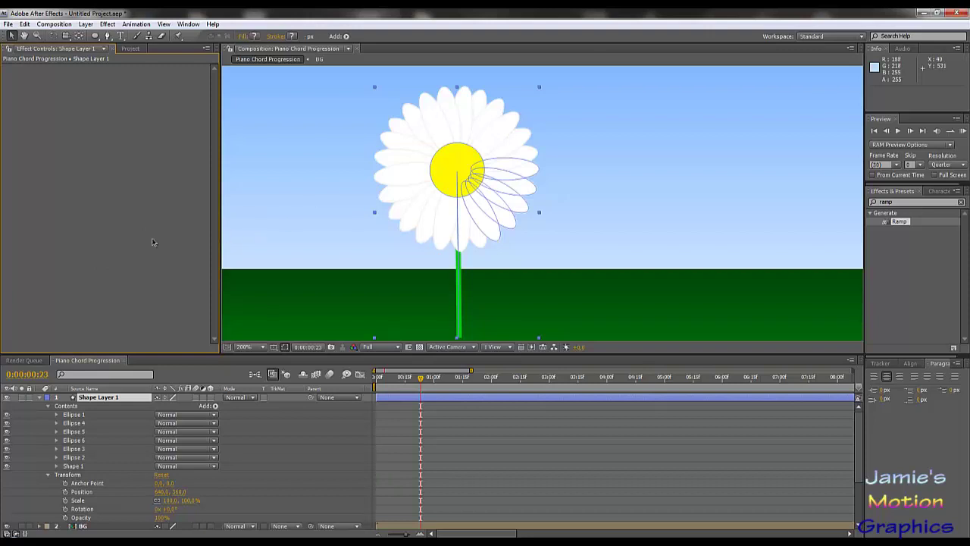
left_click(279, 439)
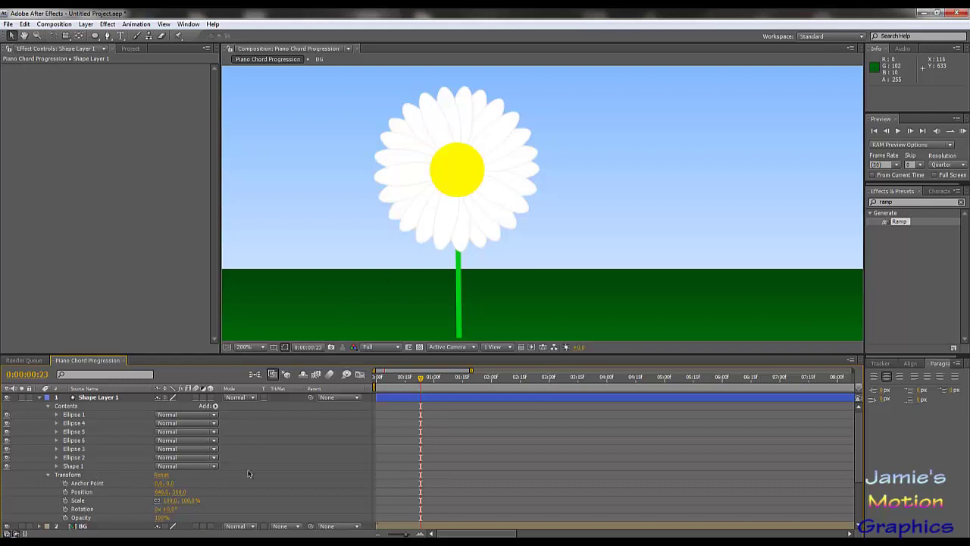
Raise the whole flower by changing Shape Layer 1's Position to 640, 271.
scroll(498, 190, "down", 1)
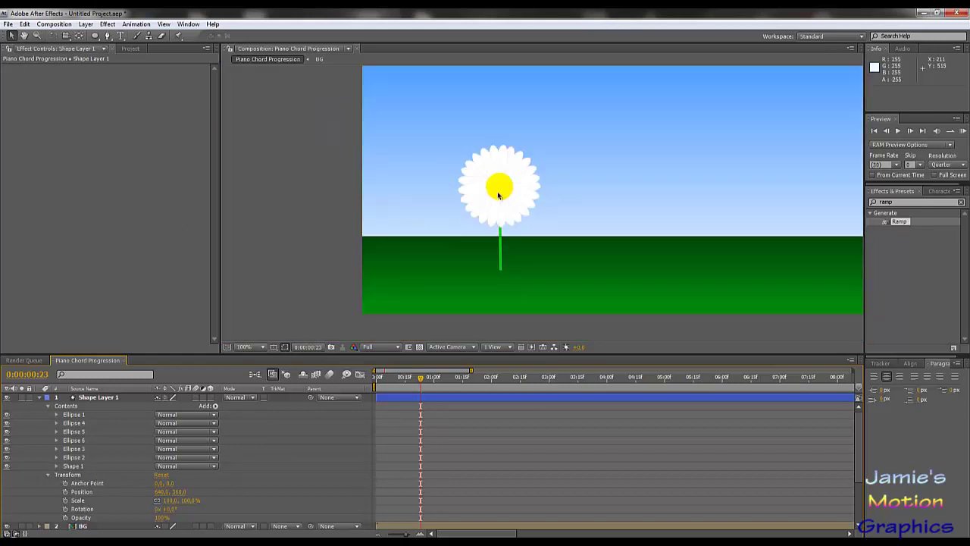
scroll(505, 190, "up", 1)
scroll(488, 202, "down", 2)
scroll(207, 485, "down", 2)
scroll(208, 480, "down", 2)
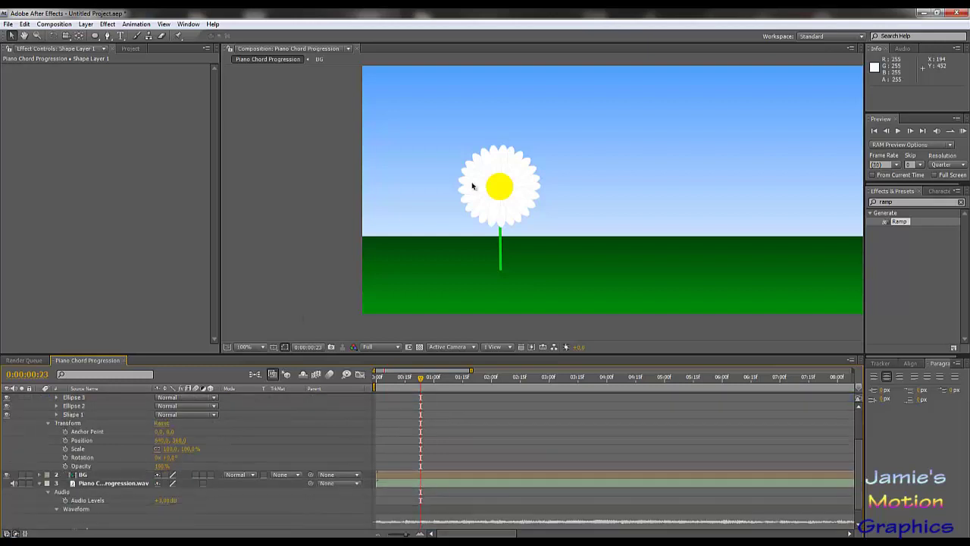
key("comma")
key("comma")
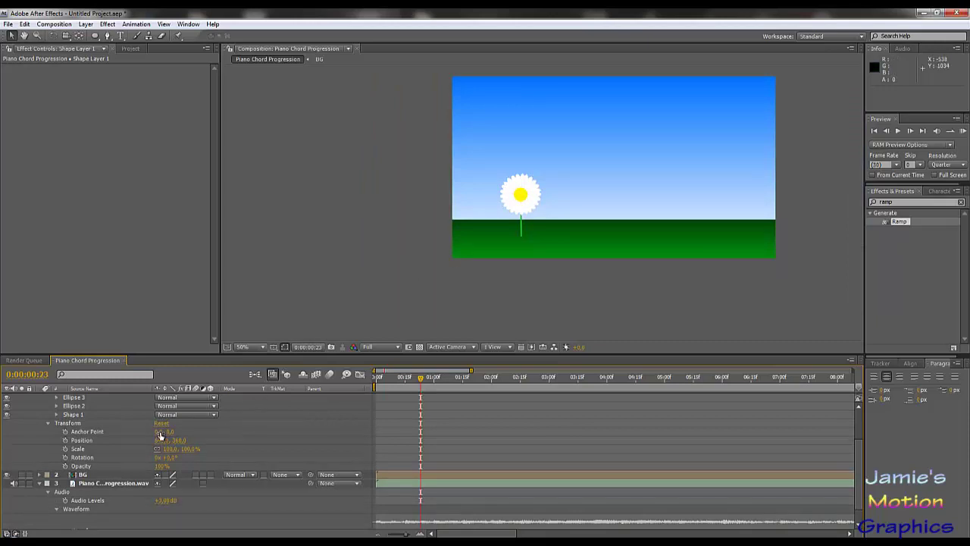
scroll(161, 437, "up", 4)
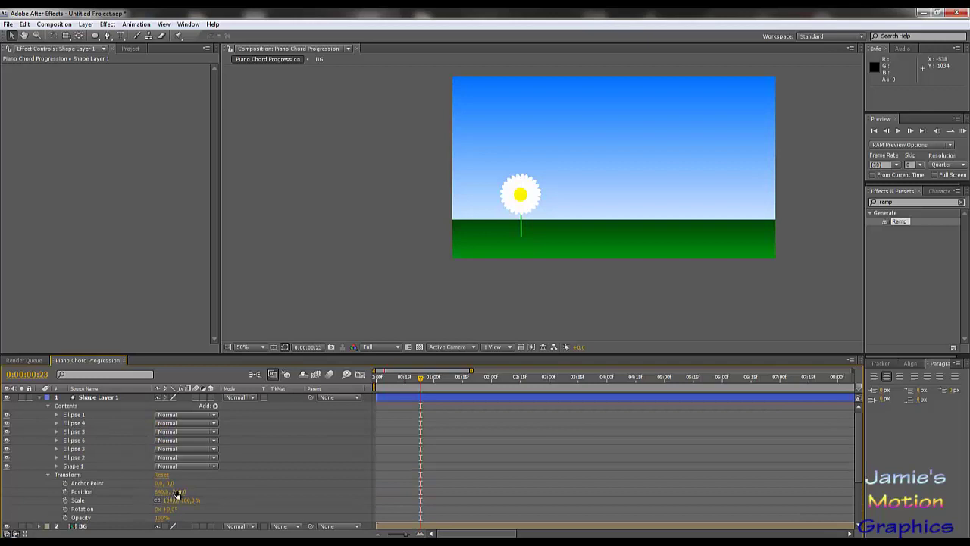
left_click_drag(178, 493, 134, 490)
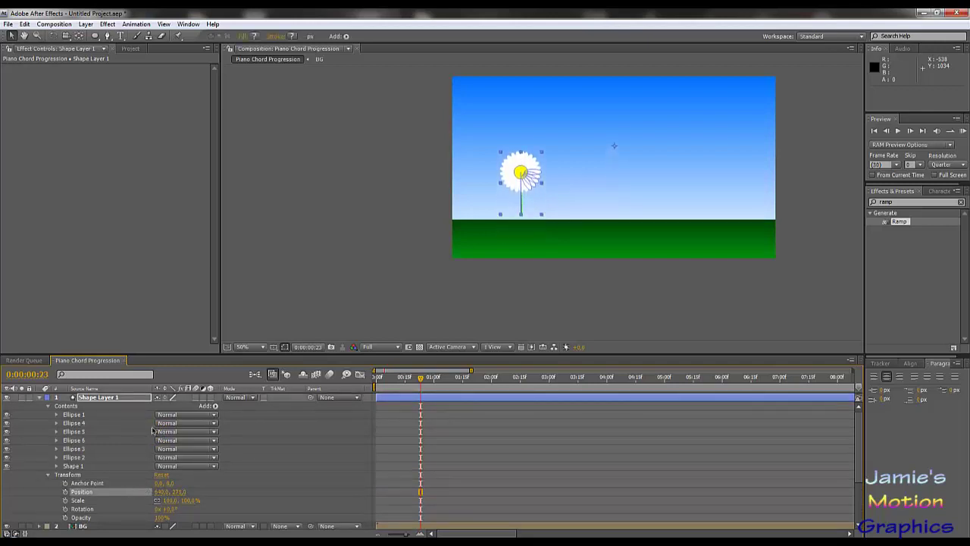
Expand the stem's Shape 1 group and Path 1, and select its Path property for vertex editing.
left_click(80, 466)
left_click(56, 466)
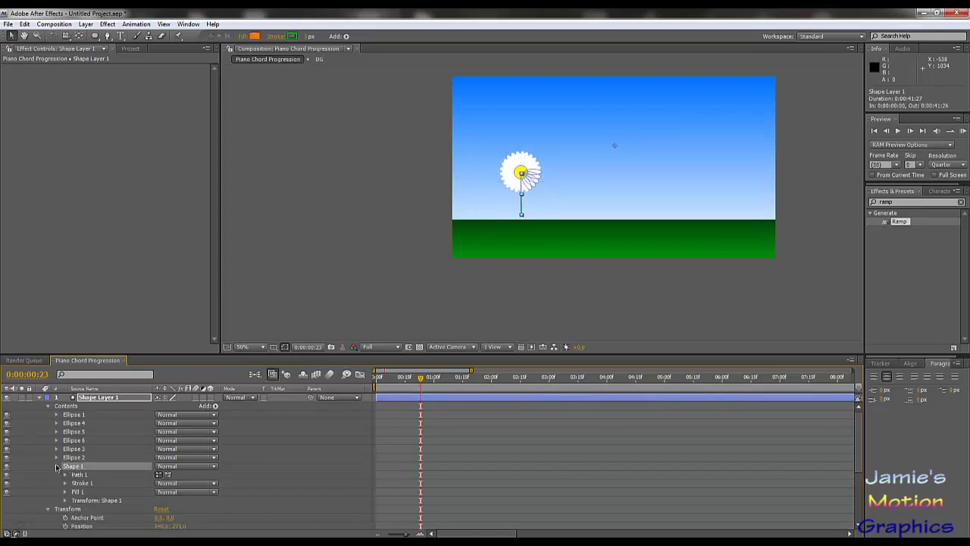
left_click(64, 474)
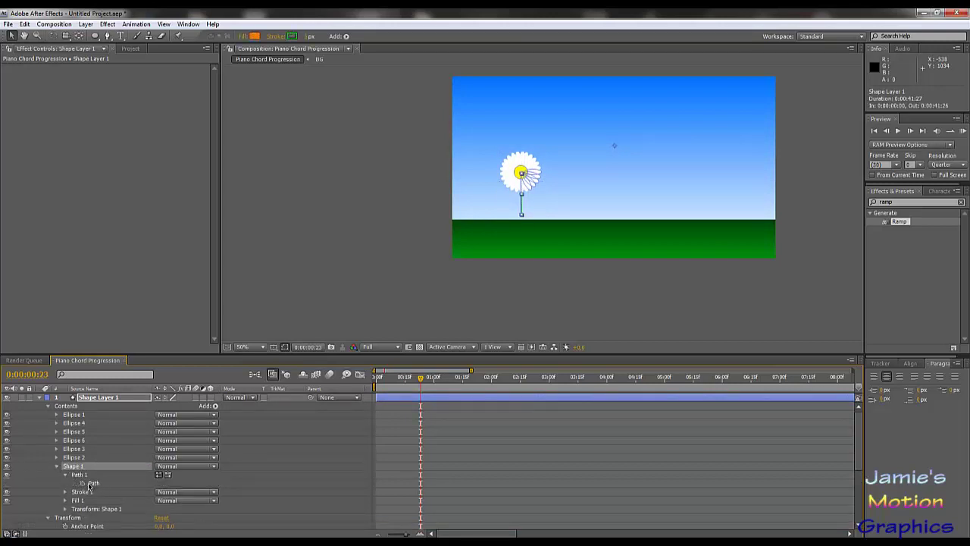
left_click(93, 483)
key("period")
key("period")
key("period")
key("period")
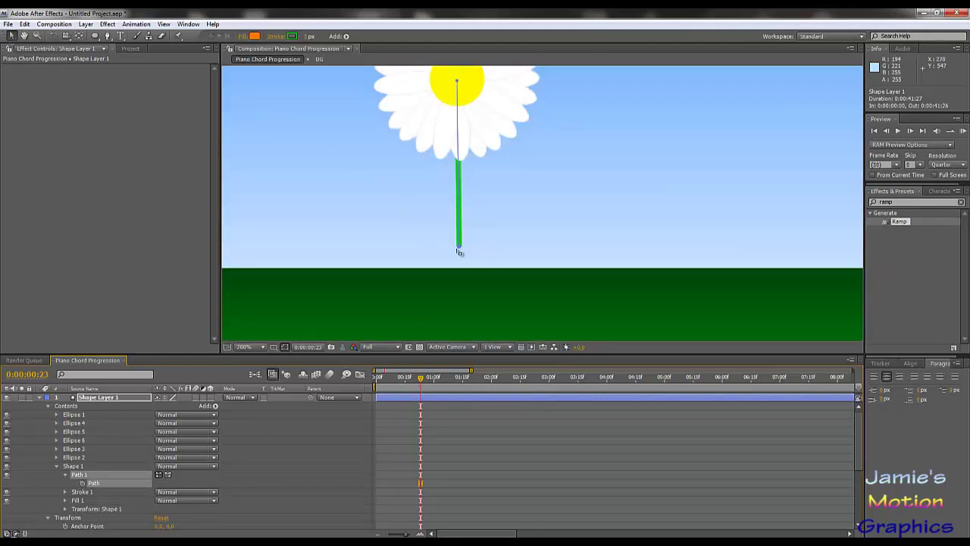
Try to lengthen the stem into the grass by moving its path and by drawing an extra Pen segment, undoing both attempts.
left_click_drag(459, 249, 457, 338)
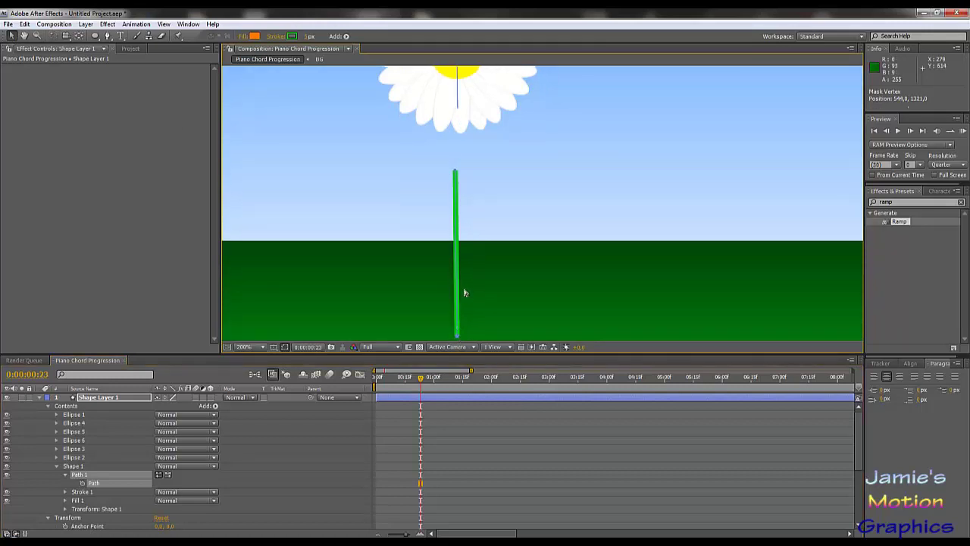
key("ctrl+z")
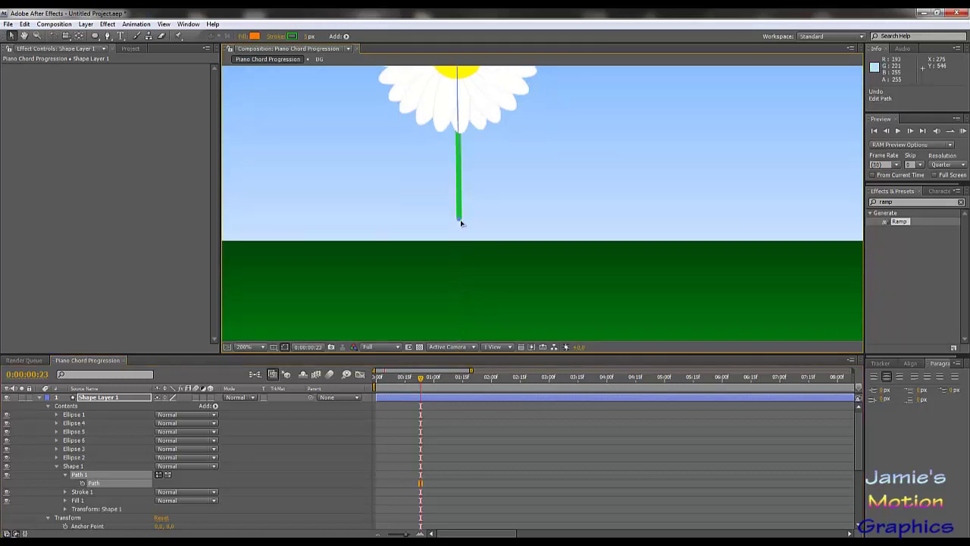
left_click(108, 36)
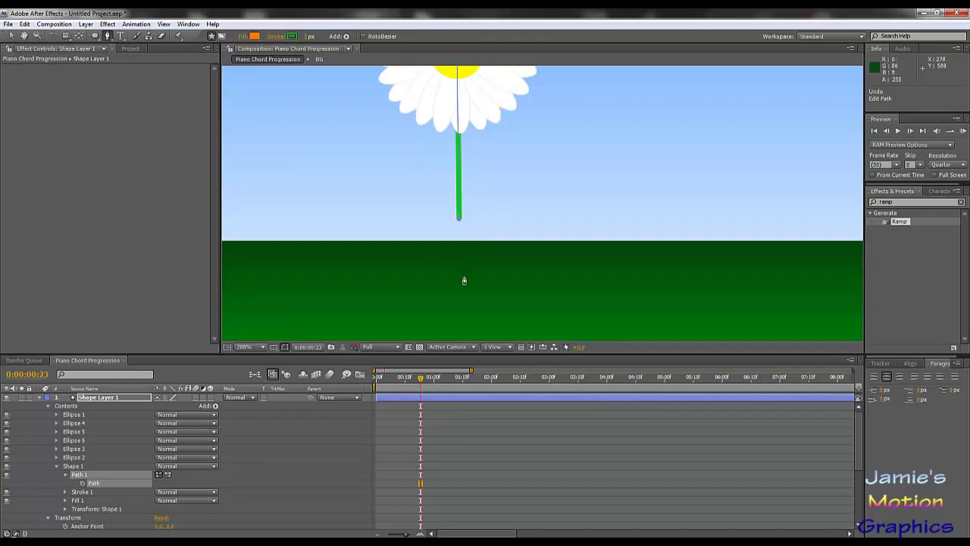
left_click(461, 327)
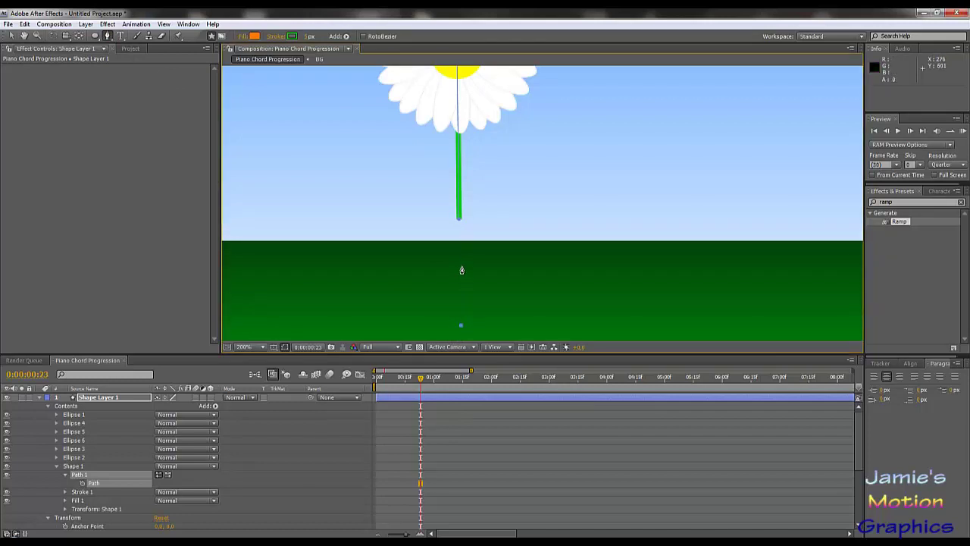
left_click(459, 222)
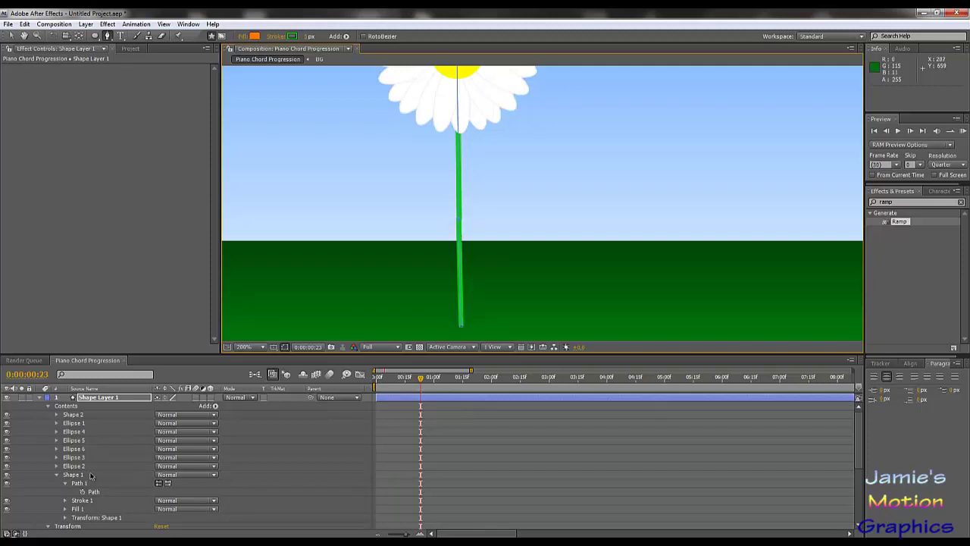
key("ctrl+z")
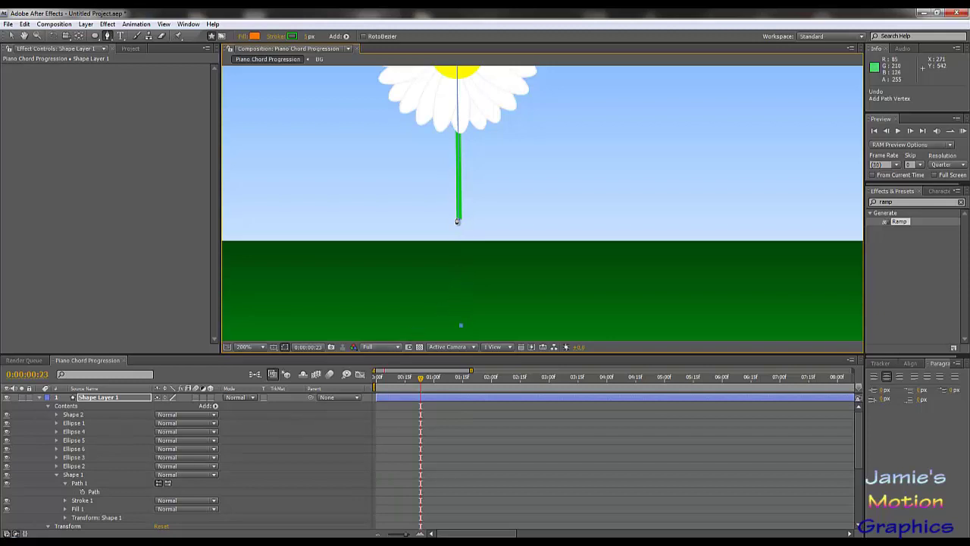
key("comma")
key("ctrl+z")
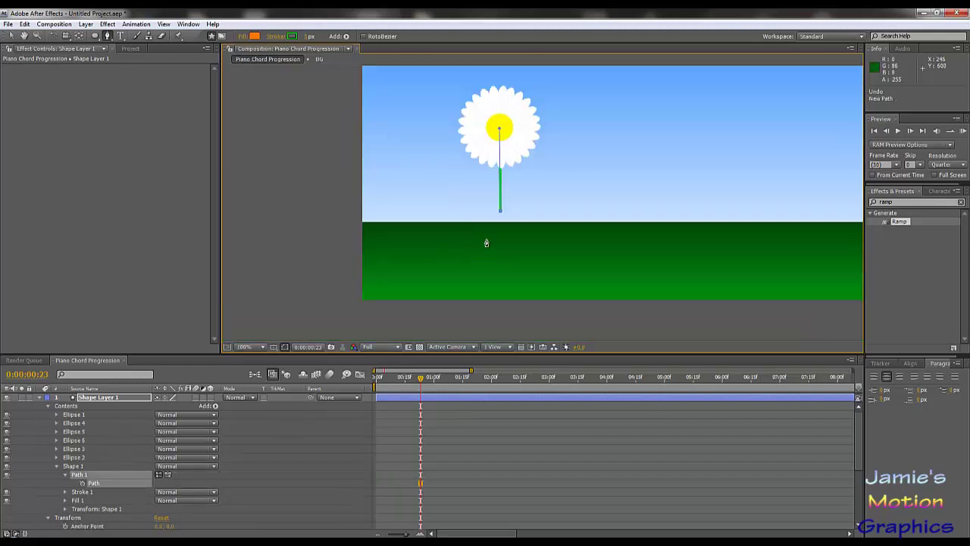
key("period")
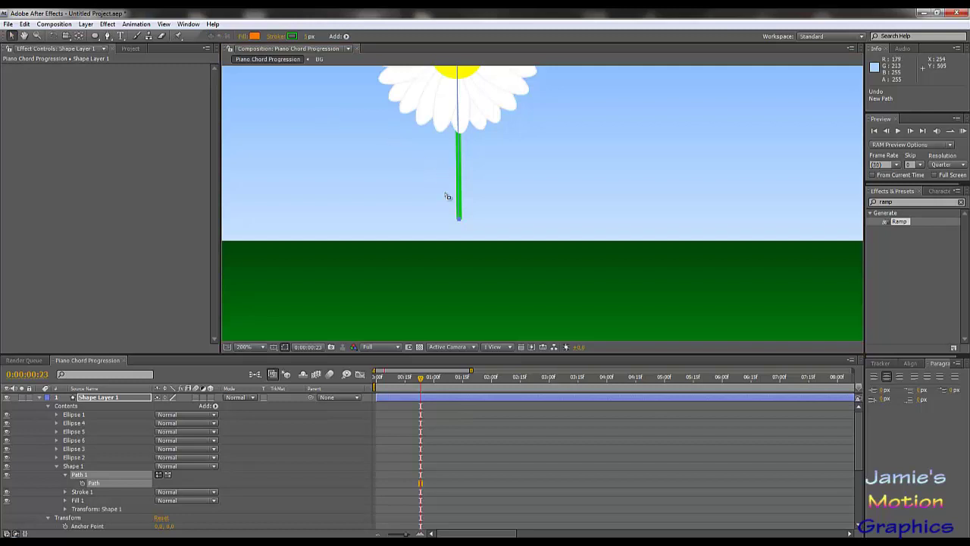
Extend the stem into the grass by moving only its lower path vertex to about 274, 633.
left_click(480, 242)
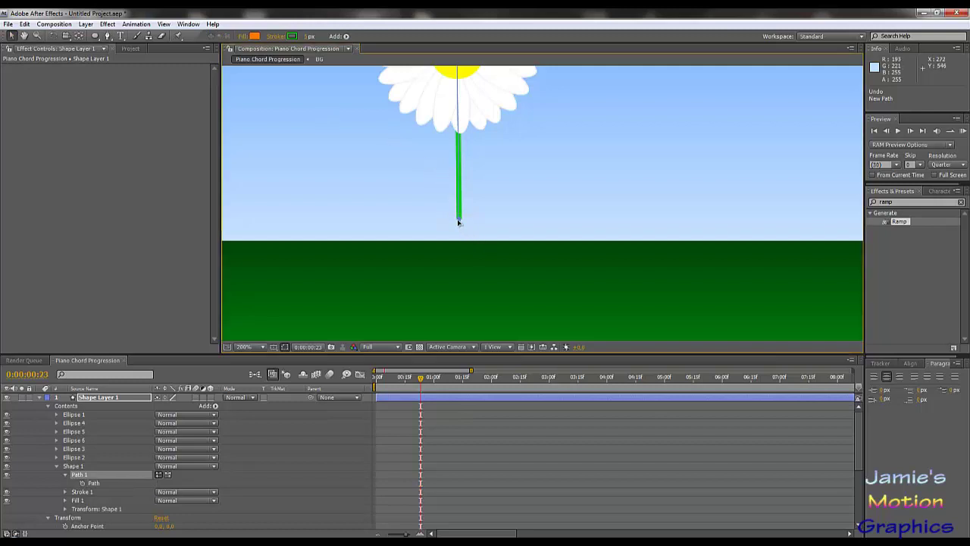
left_click_drag(459, 222, 455, 311)
scroll(455, 310, "down", 3)
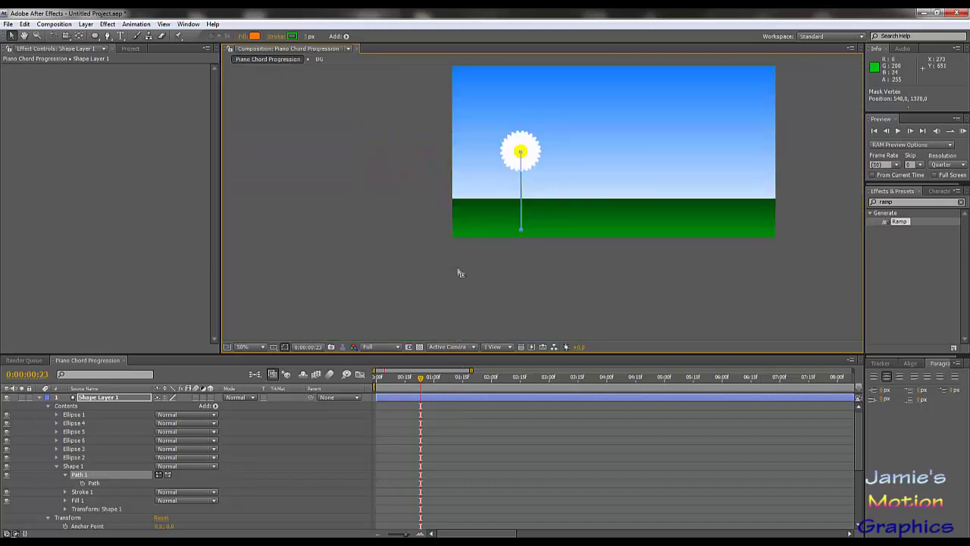
scroll(457, 273, "up", 2)
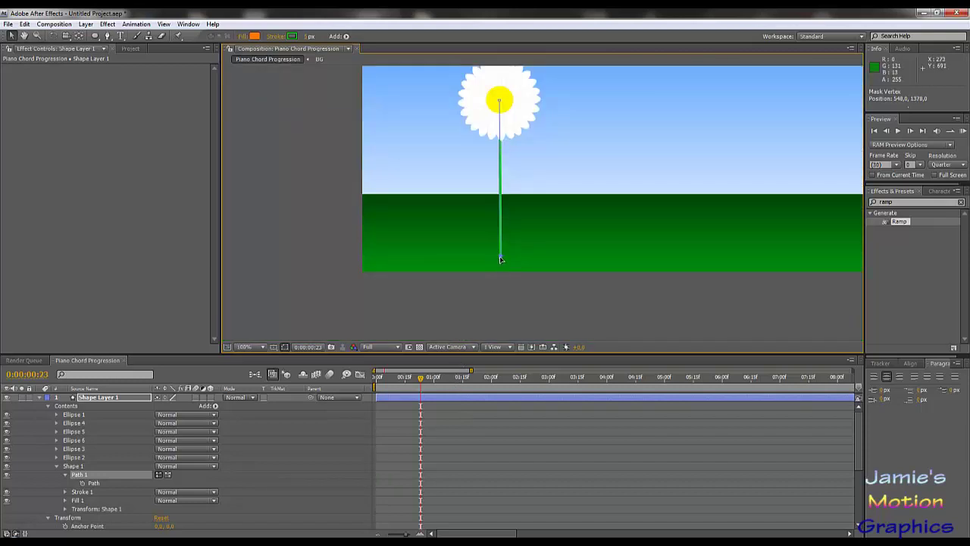
left_click_drag(499, 257, 501, 236)
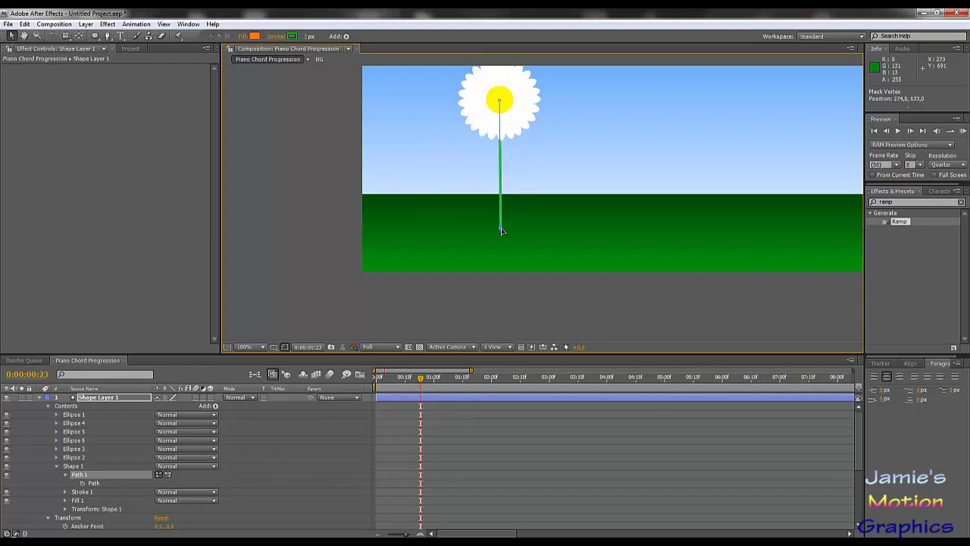
Set the Stroke Width of the stem's Stroke 1 to 7 and deselect everything.
left_click(65, 493)
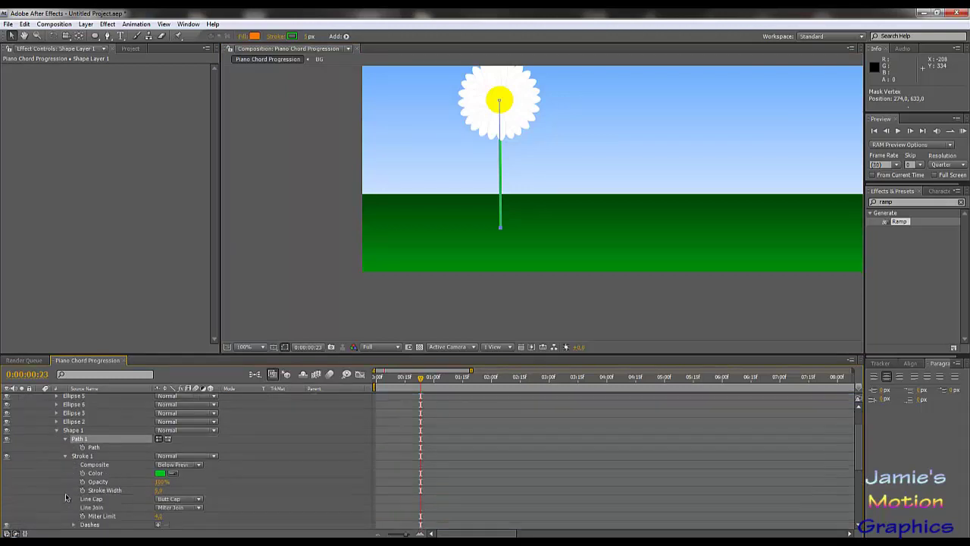
left_click(159, 493)
left_click(160, 491)
type("7")
key("Return")
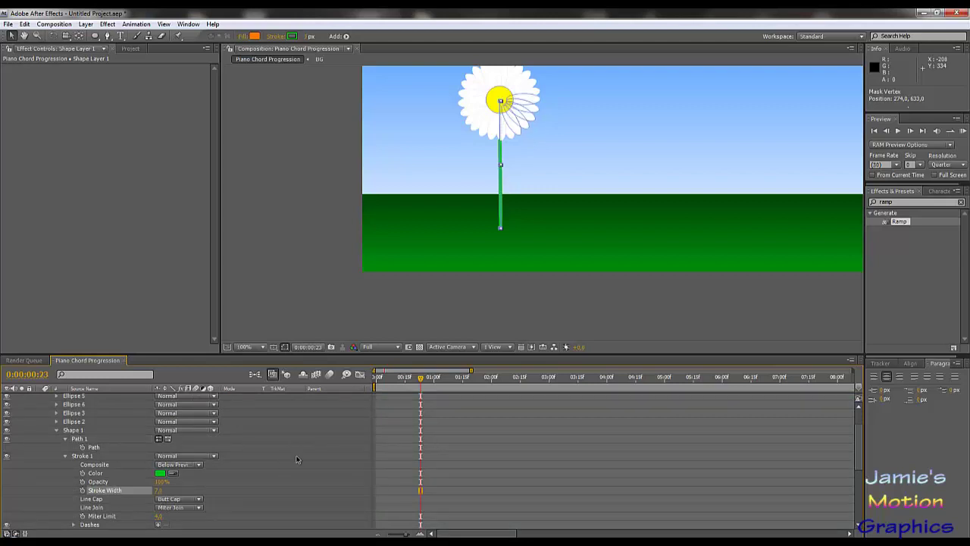
left_click(345, 234)
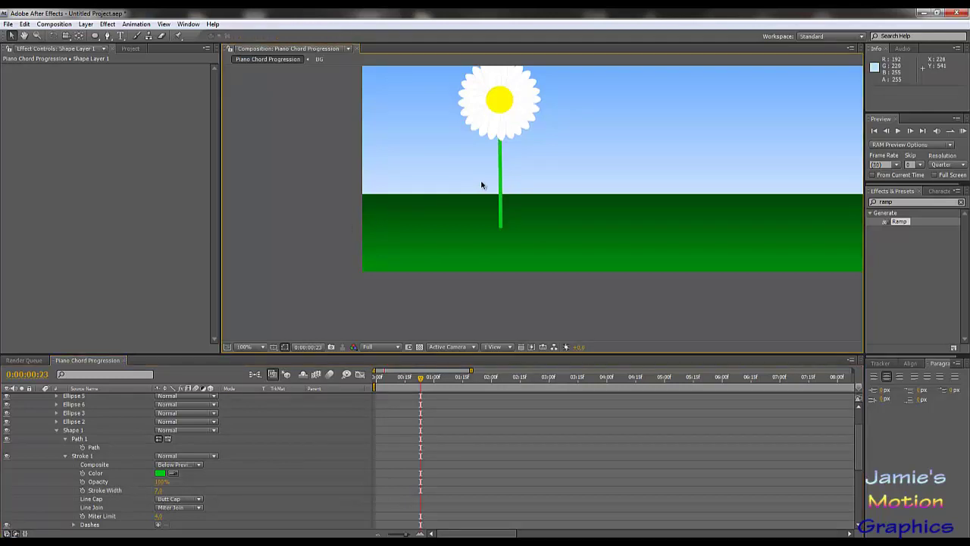
Draw a flat leaf ellipse about 73 by 22 px on a new shape layer, right of the stem just above the grass.
left_click_drag(494, 205, 459, 256)
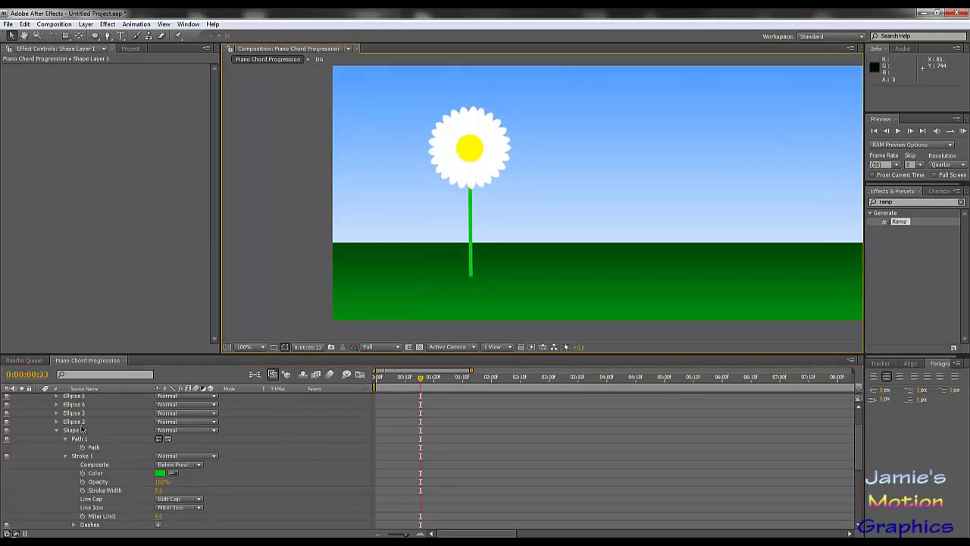
scroll(99, 438, "up", 2)
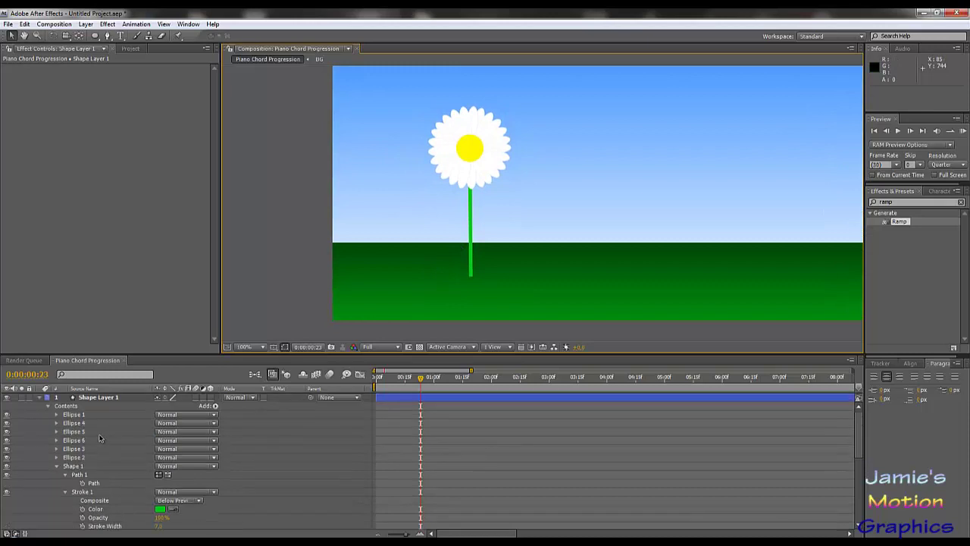
left_click(94, 36)
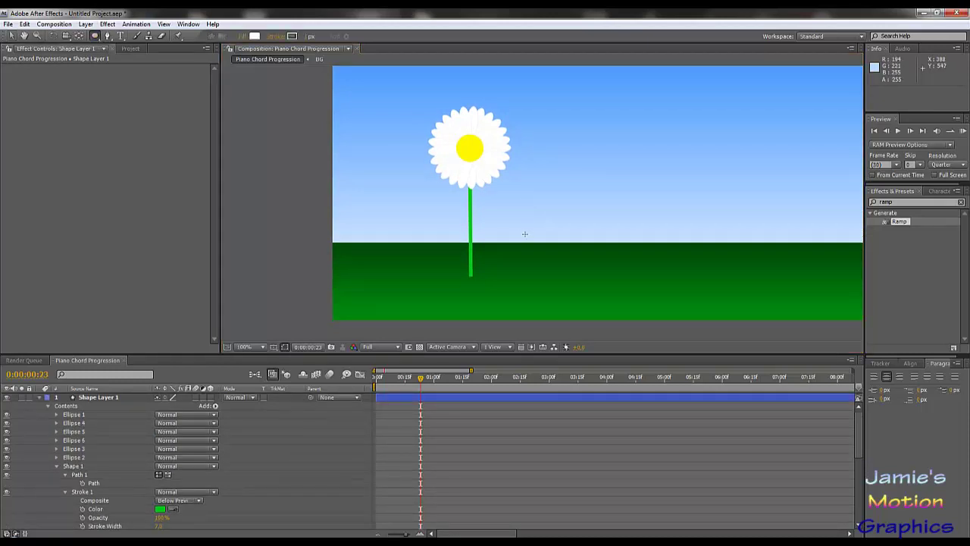
mouse_move(518, 235)
left_mouse_down()
mouse_move(559, 212)
mouse_move(576, 232)
mouse_move(573, 222)
mouse_move(558, 224)
left_mouse_up()
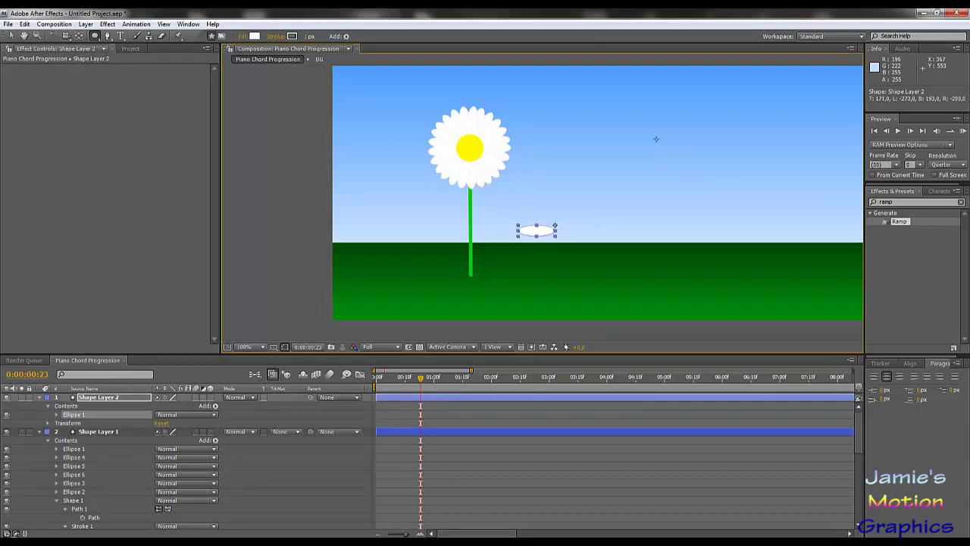
Fill the leaf ellipse with the stem's sampled green 01C919, set its stroke to 0 px, and move it against the stem's right side.
left_click(255, 36)
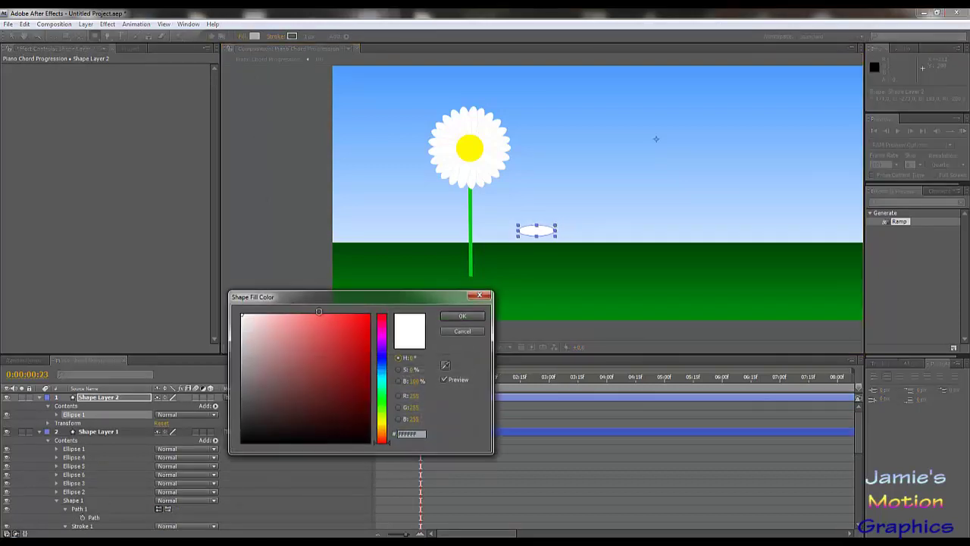
left_click(444, 366)
left_click(471, 227)
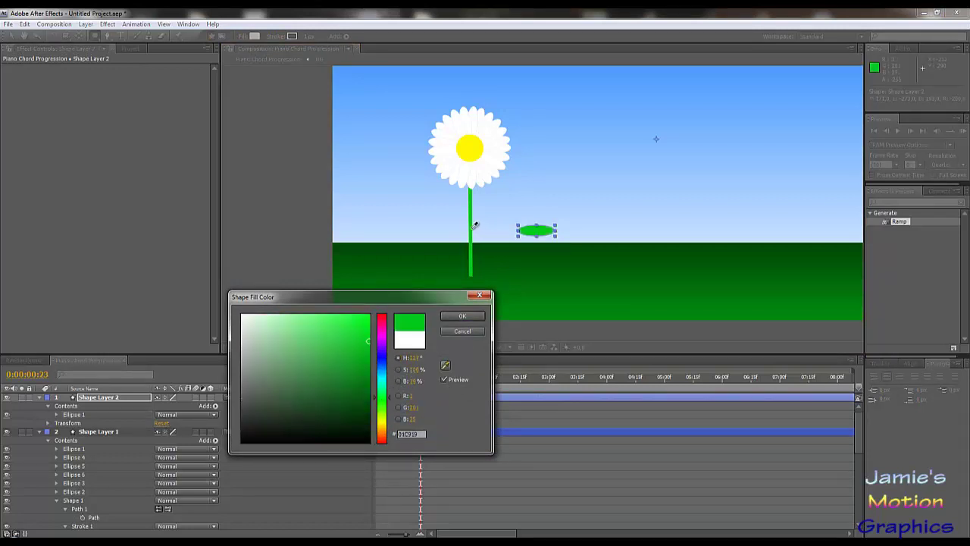
left_click(464, 317)
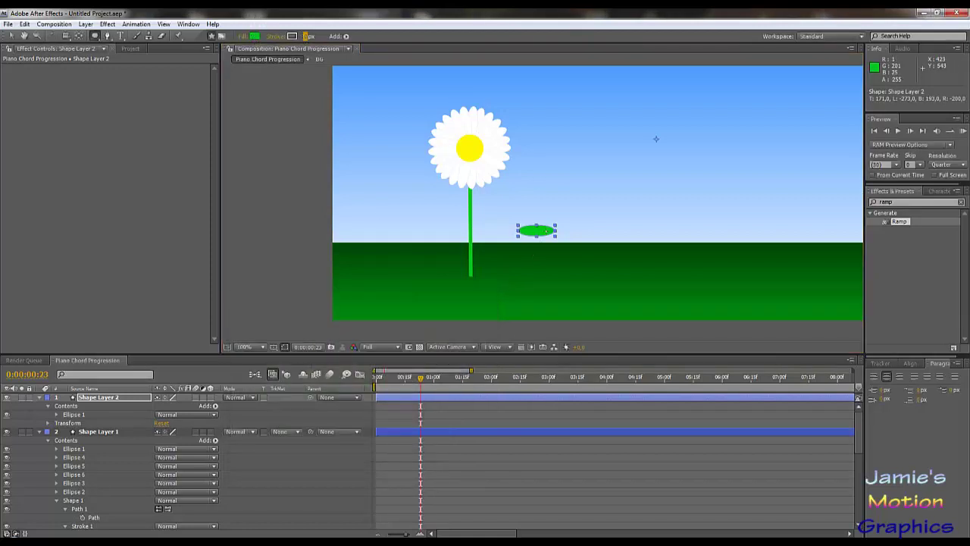
key("v")
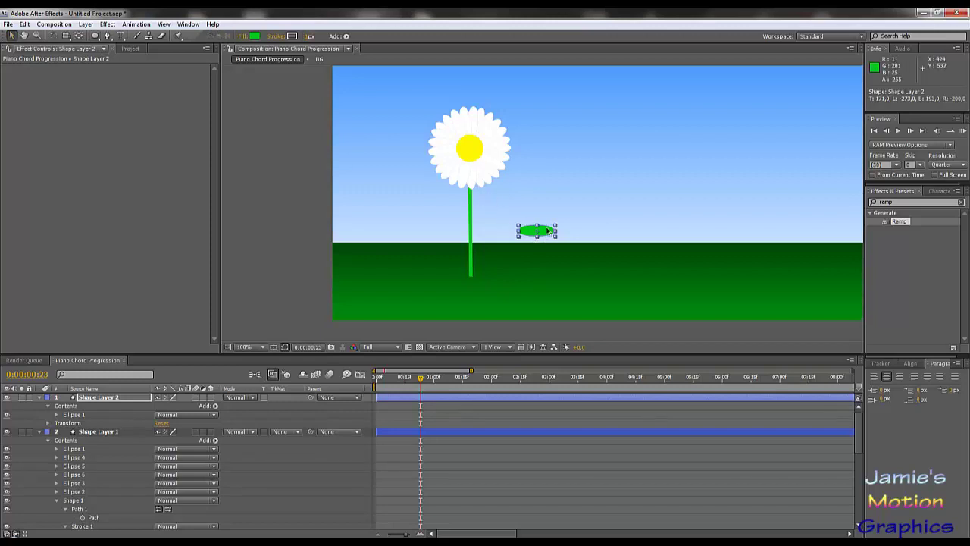
left_click_drag(547, 232, 497, 233)
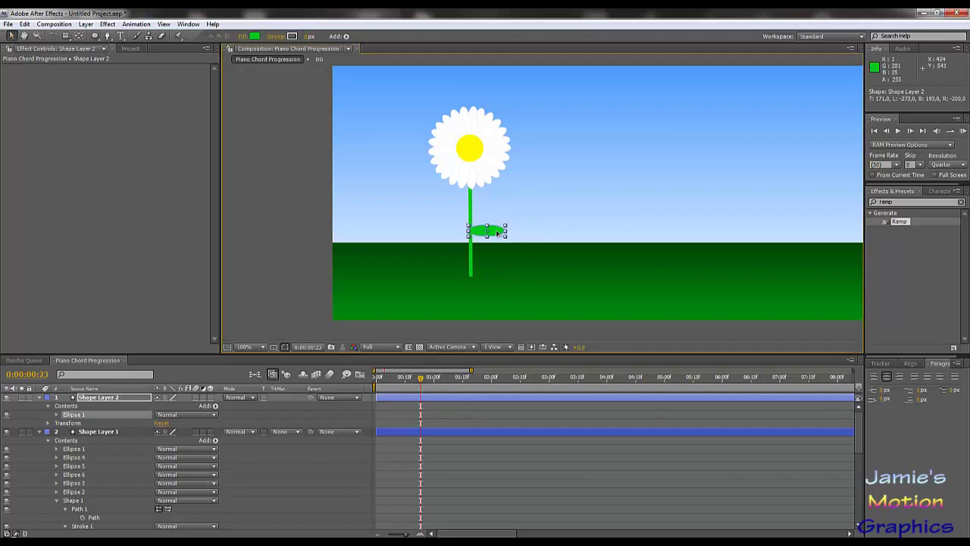
Rotate the leaf's layer to about -18° and reposition it to about 614, 320.
key("r")
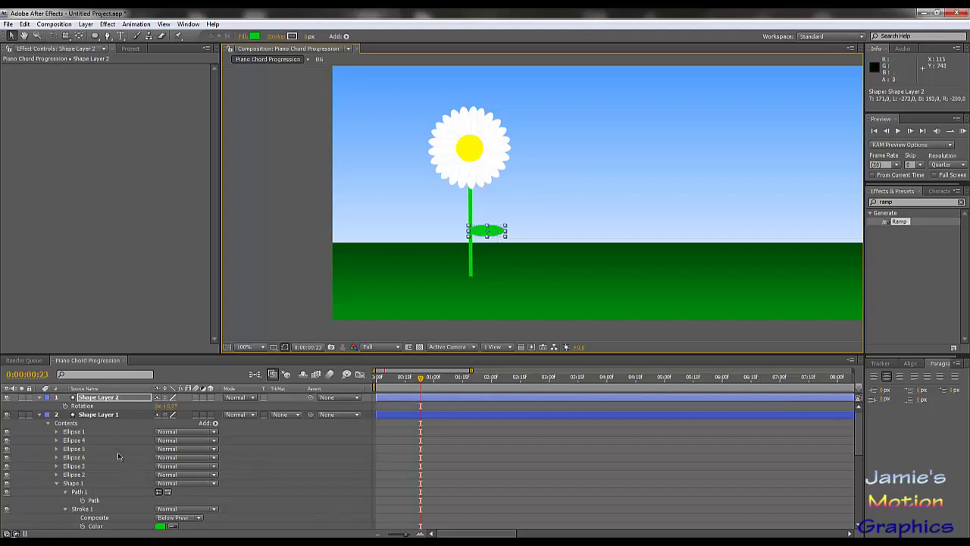
left_click_drag(176, 407, 165, 409)
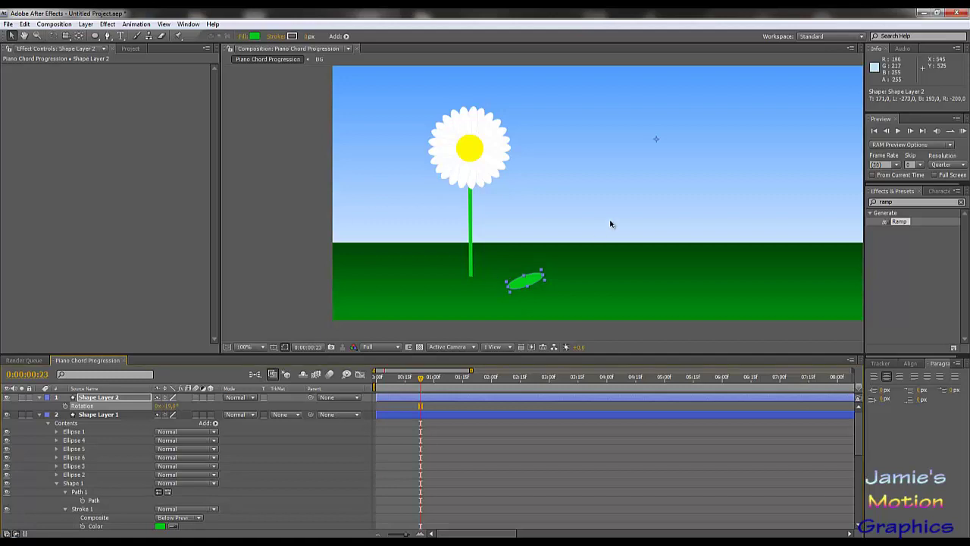
left_click_drag(539, 279, 532, 258)
Move the leaf layer's anchor point onto the leaf's inner end and attach the leaf to the stem at about 275, 538.
key("a")
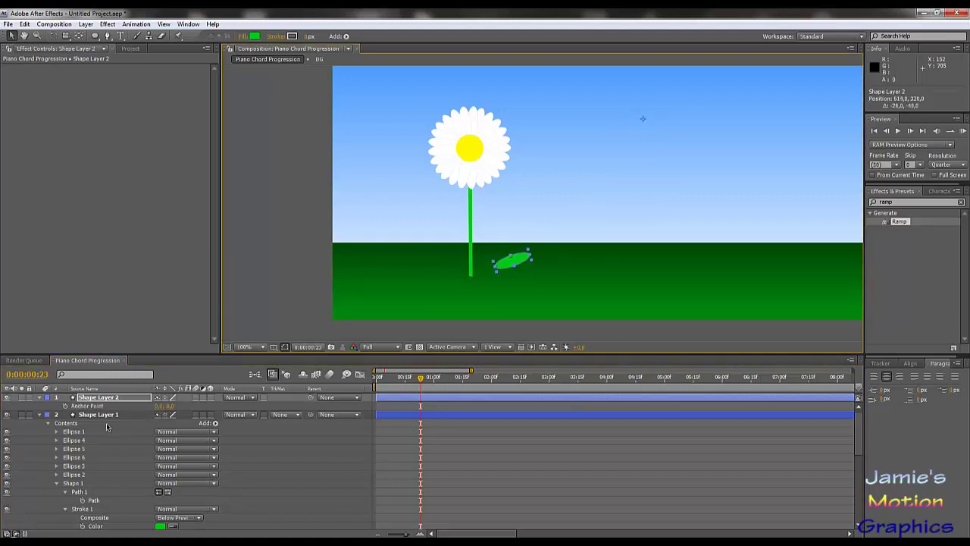
left_click_drag(161, 407, 2, 405)
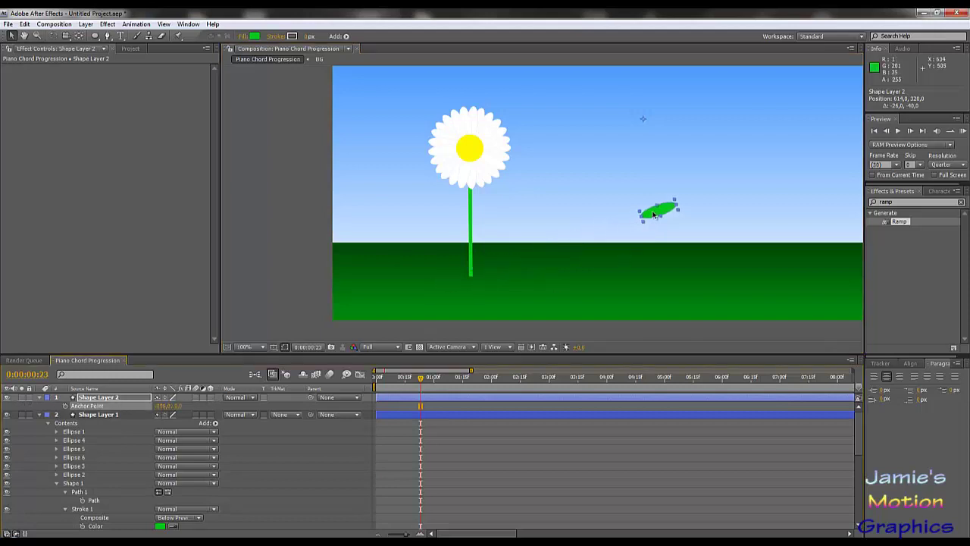
left_click_drag(653, 215, 654, 191)
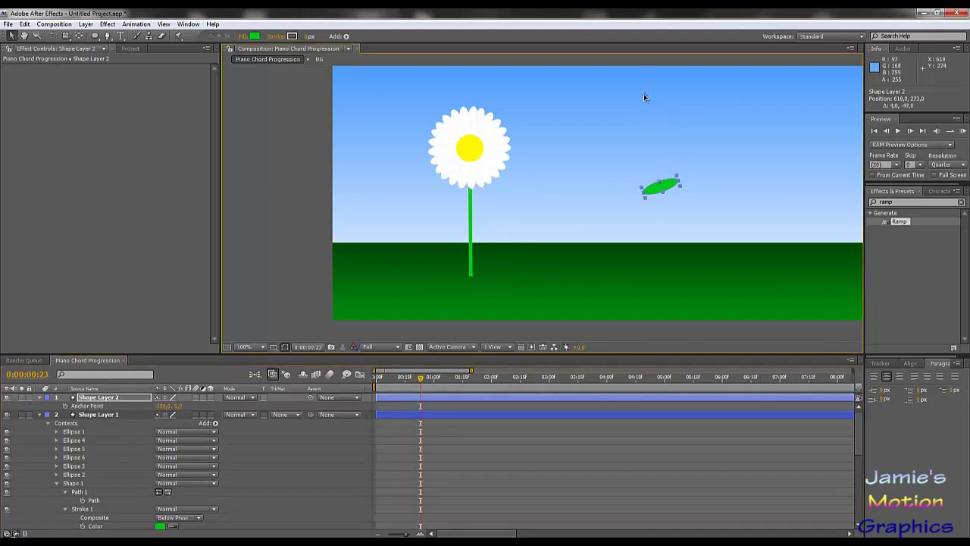
left_click_drag(644, 94, 575, 160)
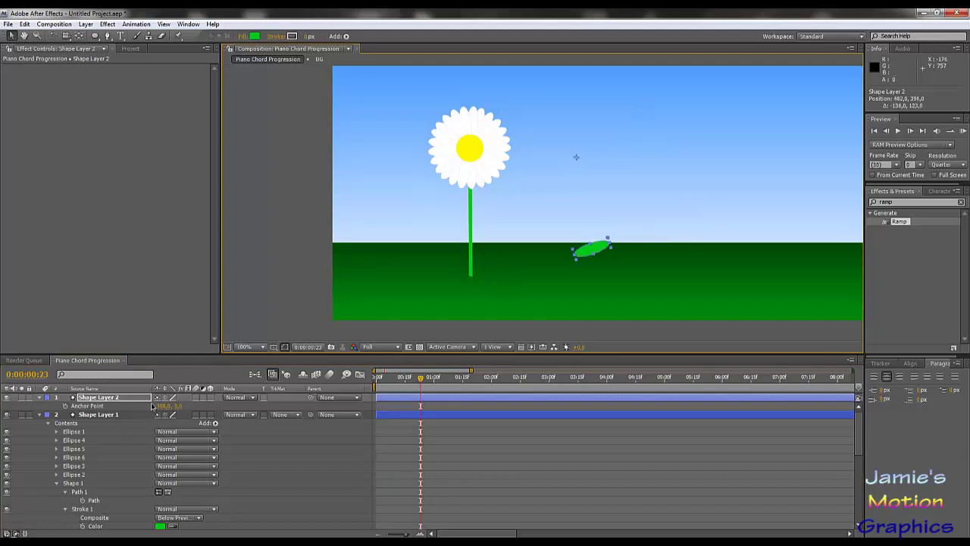
left_click_drag(177, 406, 282, 403)
mouse_move(170, 408)
left_mouse_down()
mouse_move(131, 400)
mouse_move(182, 409)
mouse_move(159, 407)
left_mouse_up()
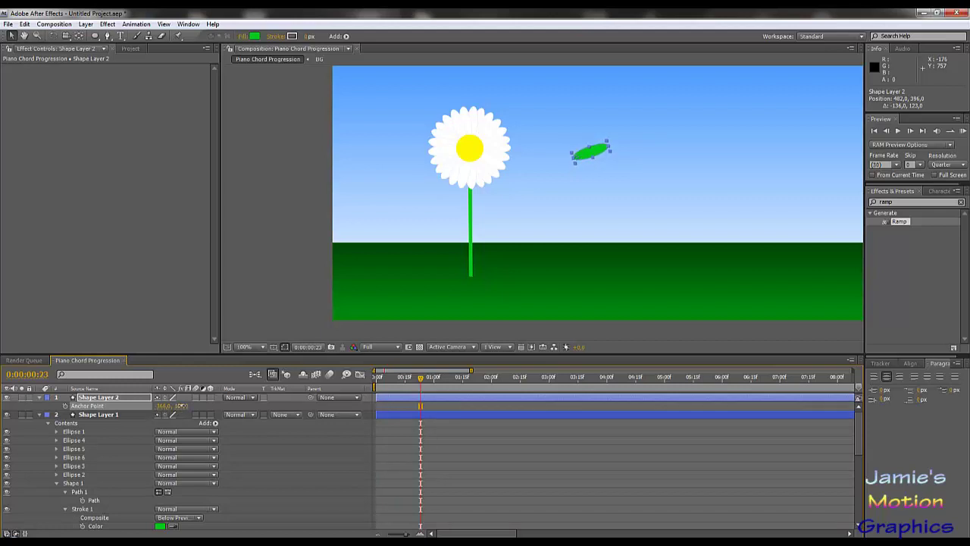
left_click_drag(181, 406, 153, 408)
left_click_drag(595, 154, 491, 223)
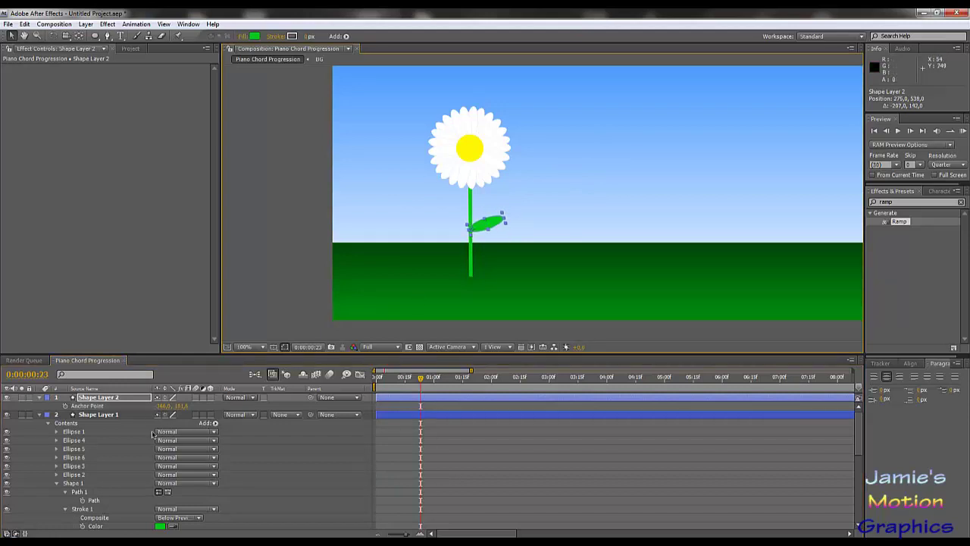
Rotate the leaf further upward to about -42° around the stem and collapse its layer's properties.
key("r")
left_click_drag(168, 407, 135, 407)
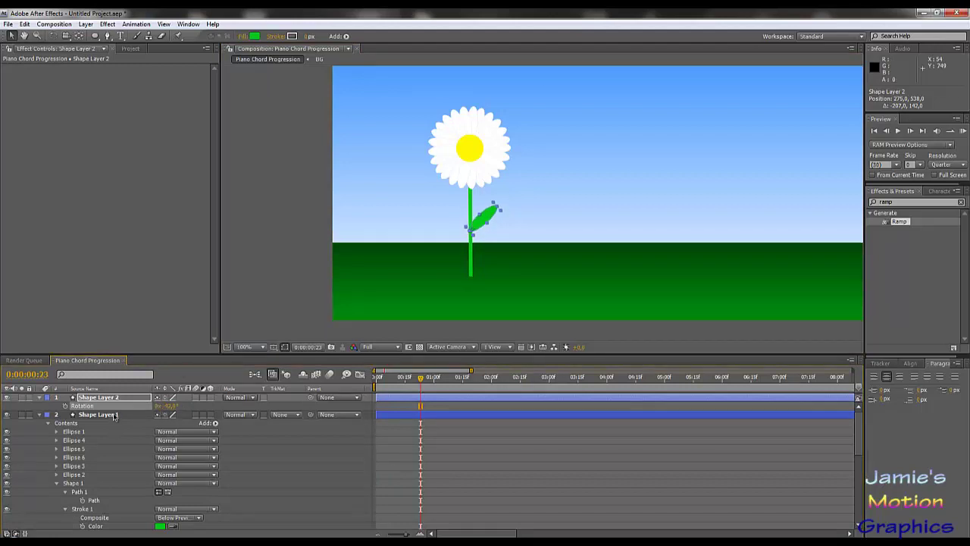
left_click(40, 398)
Duplicate the leaf layer, rotate the copy to -134°, and place it higher on the stem's left side at about 268, 513.
left_click(94, 398)
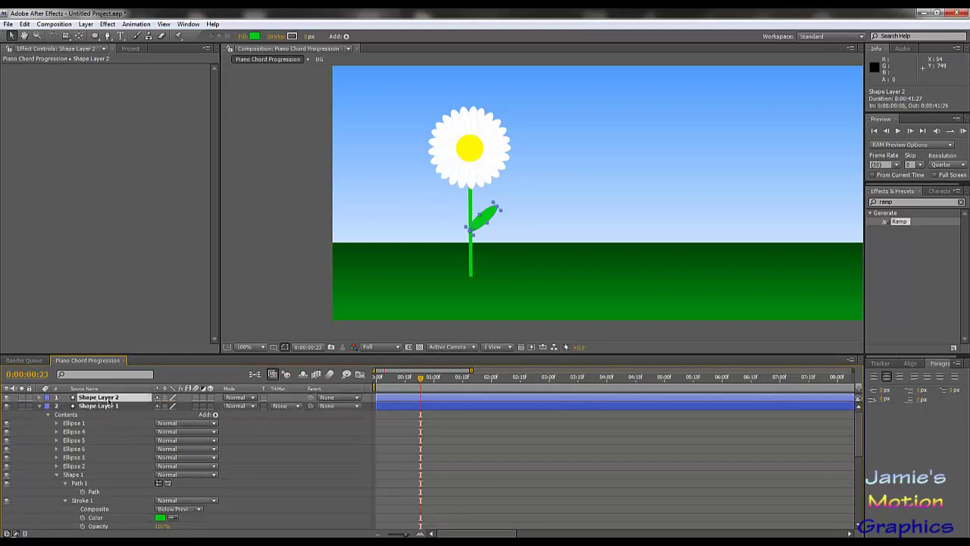
key("ctrl+d")
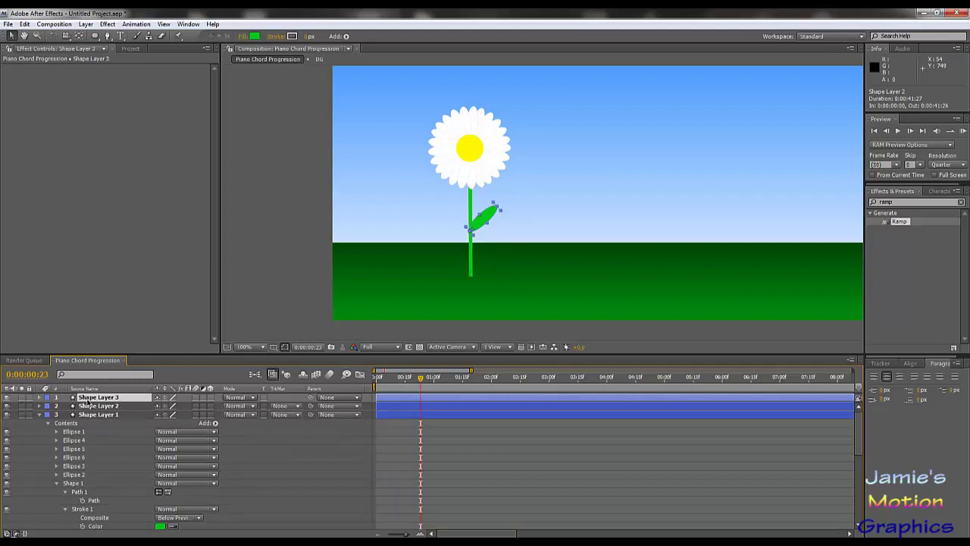
key("r")
left_click_drag(167, 406, 129, 409)
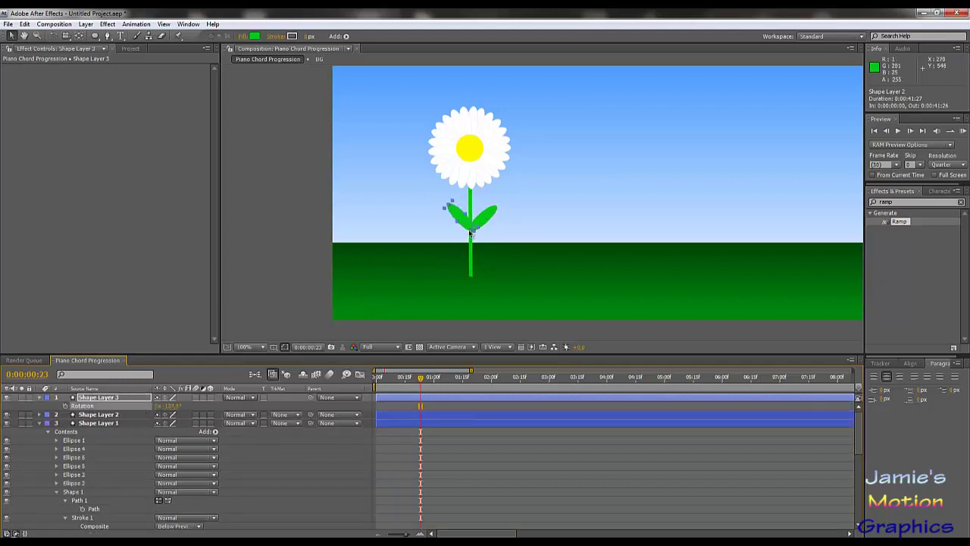
mouse_move(470, 225)
left_mouse_down()
mouse_move(466, 212)
mouse_move(470, 220)
left_mouse_up()
key("F2")
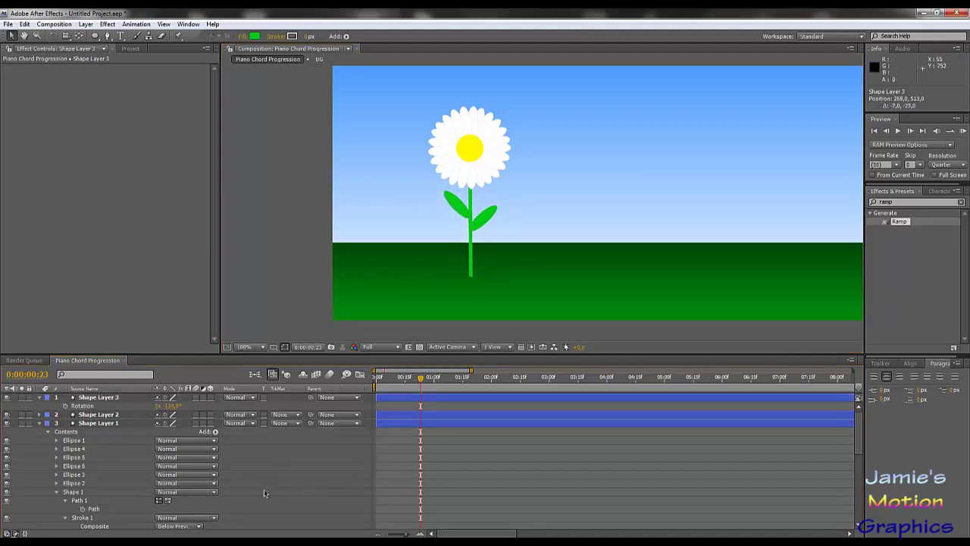
Examine the whole daisy at different magnifications and preview the composition and its audio from the start.
scroll(500, 189, "down", 1)
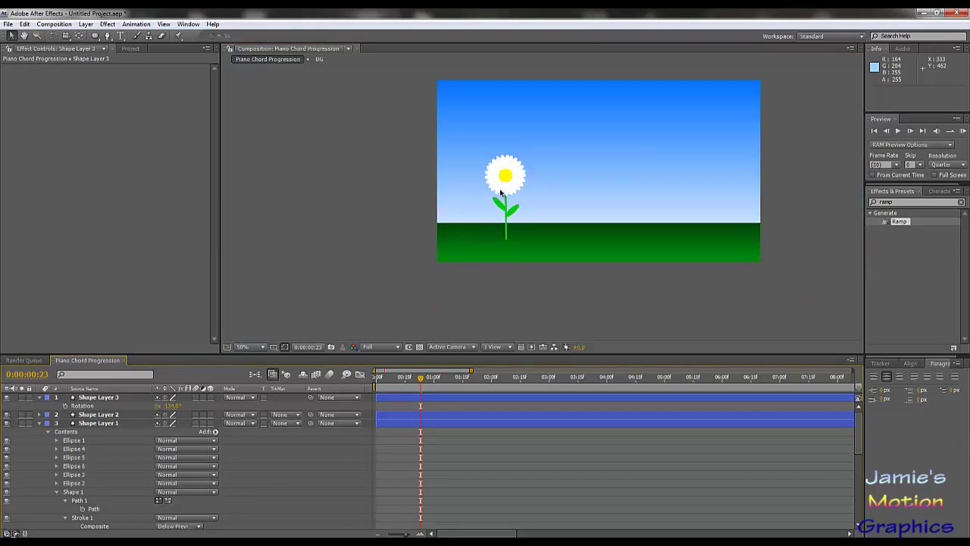
scroll(502, 212, "up", 3)
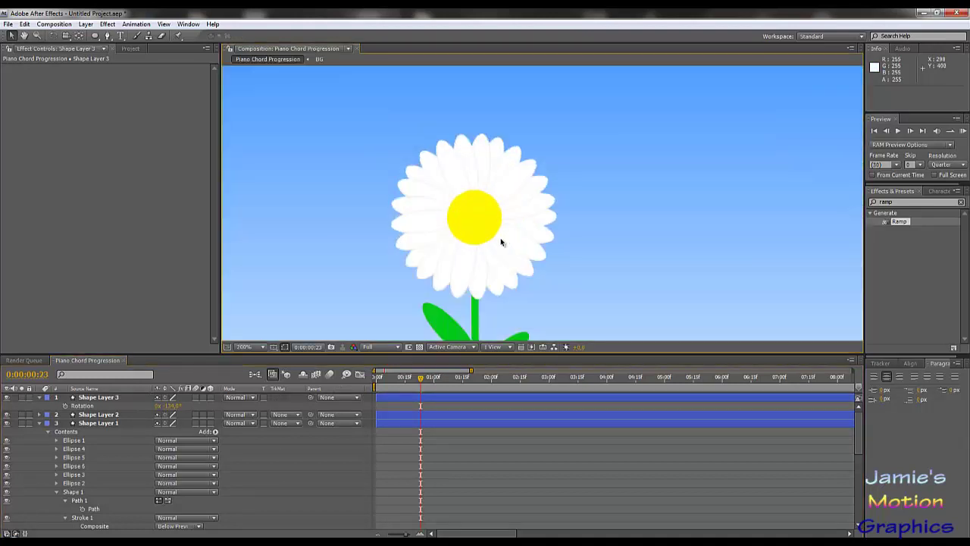
scroll(508, 220, "up", 1)
scroll(513, 205, "down", 1)
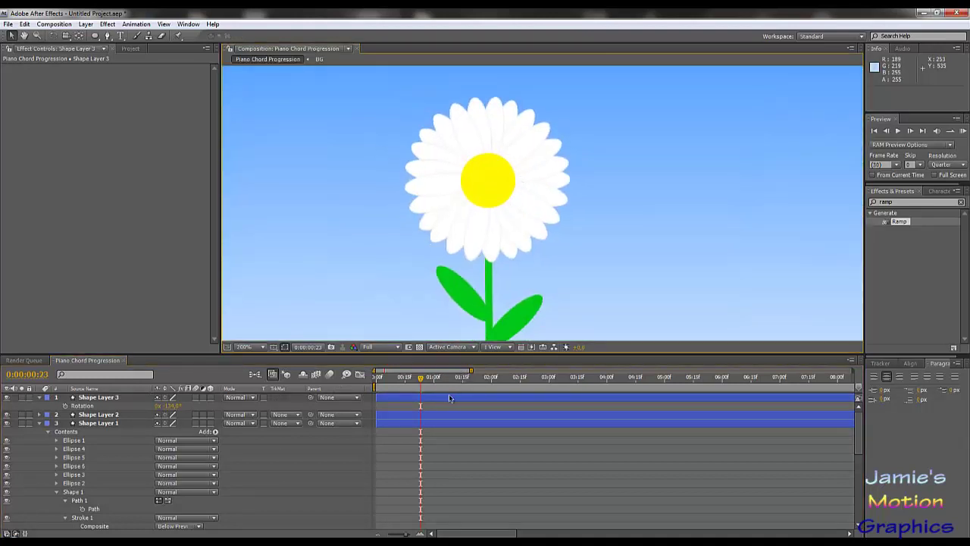
left_click_drag(422, 378, 376, 378)
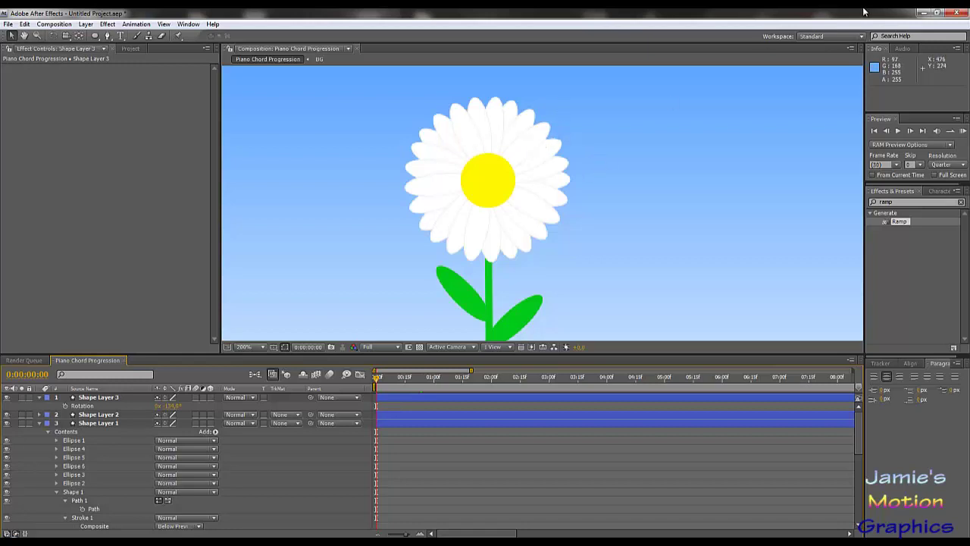
left_click(898, 131)
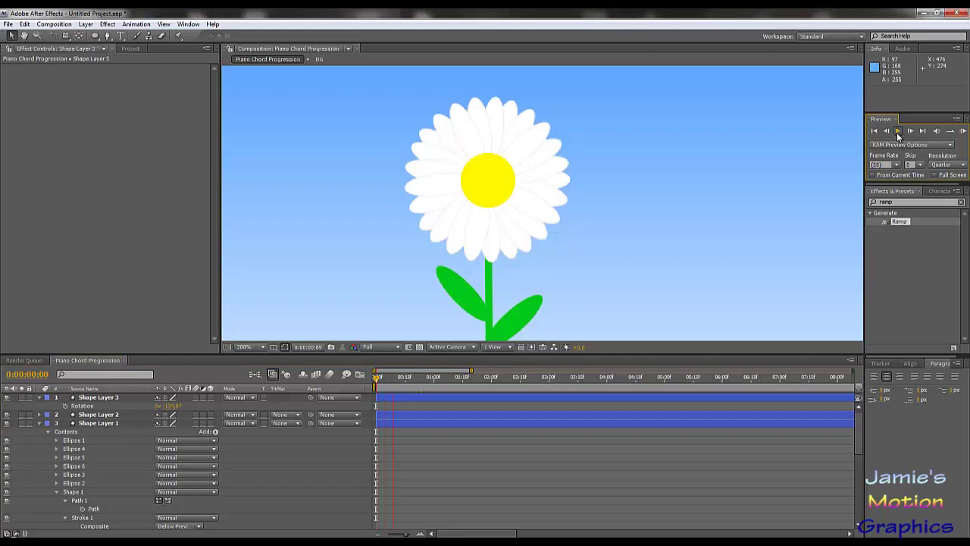
left_click(420, 377)
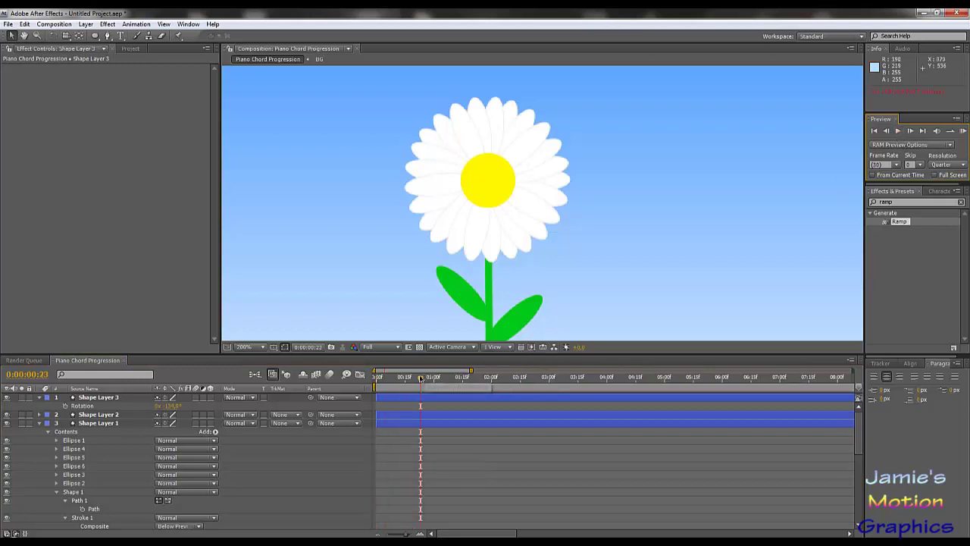
key("Home")
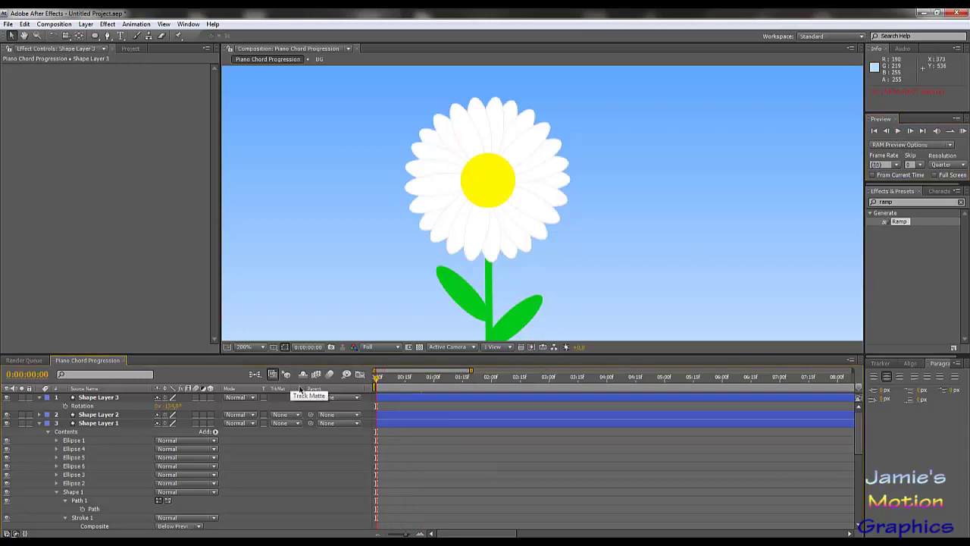
key("KP_Decimal")
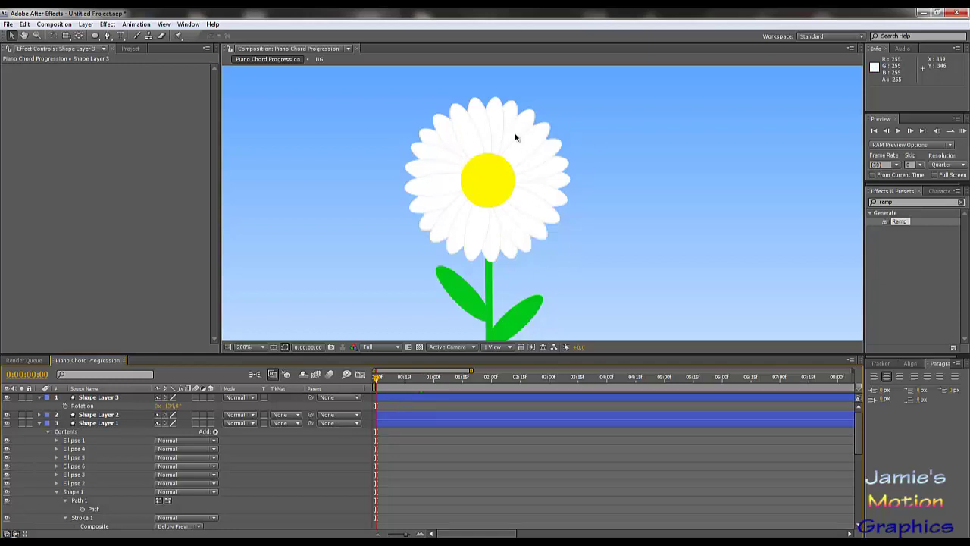
Delete the petal groups Ellipse 3 to Ellipse 6 from Shape Layer 1, keeping the yellow centre and Ellipse 2.
left_click(40, 398)
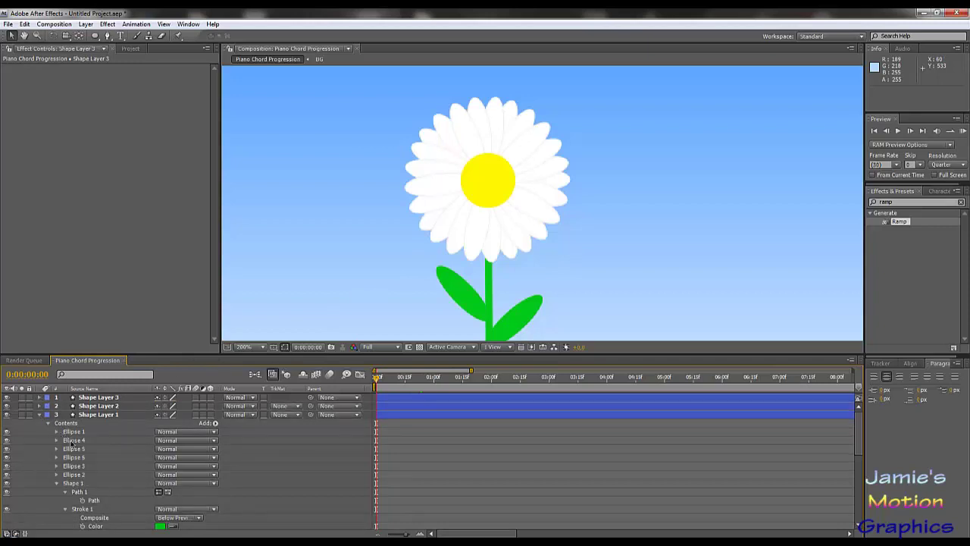
left_click(73, 431)
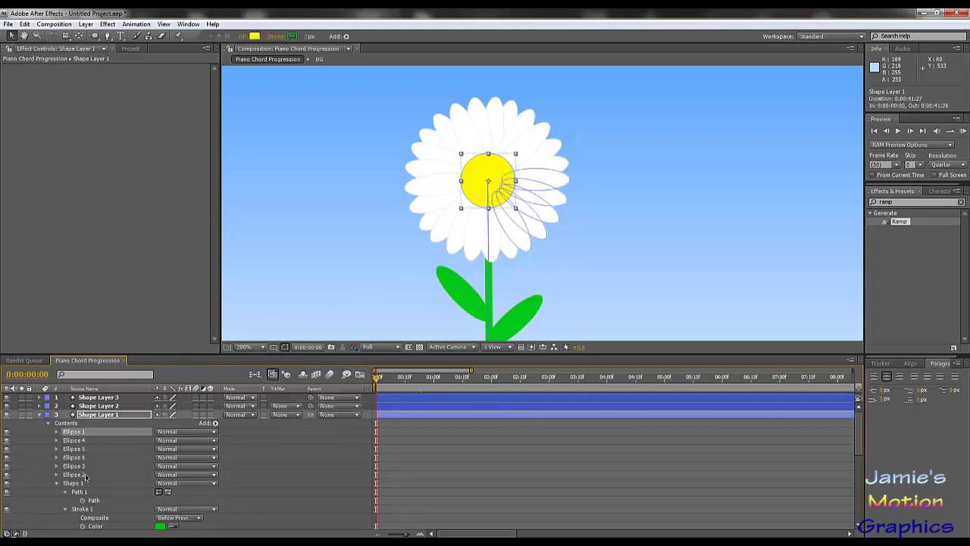
left_click(81, 467, "shift")
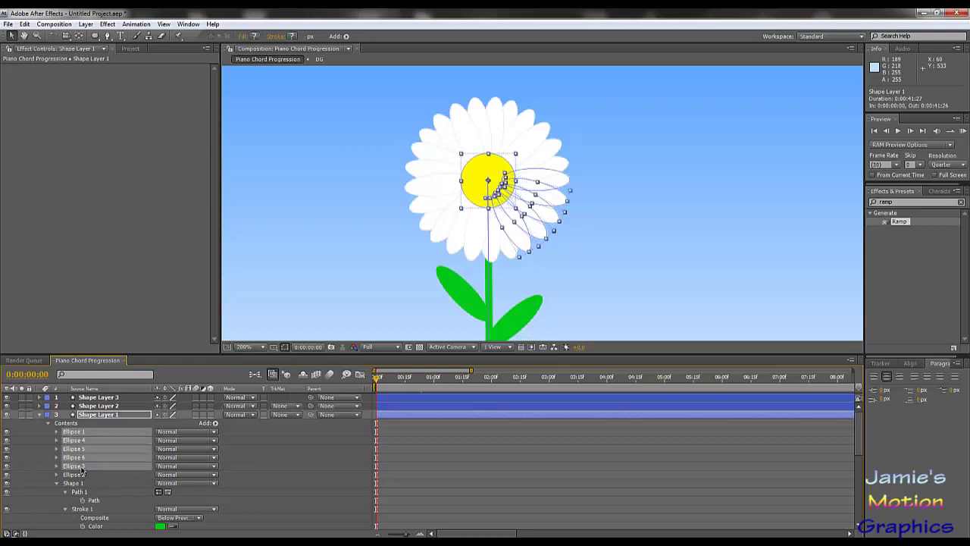
key("Delete")
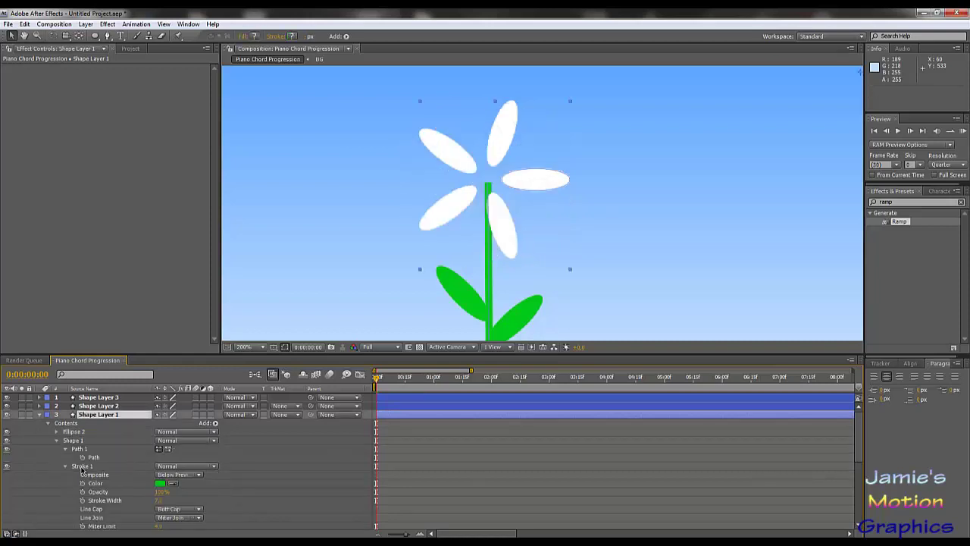
key("ctrl+z")
left_click(82, 432, "ctrl")
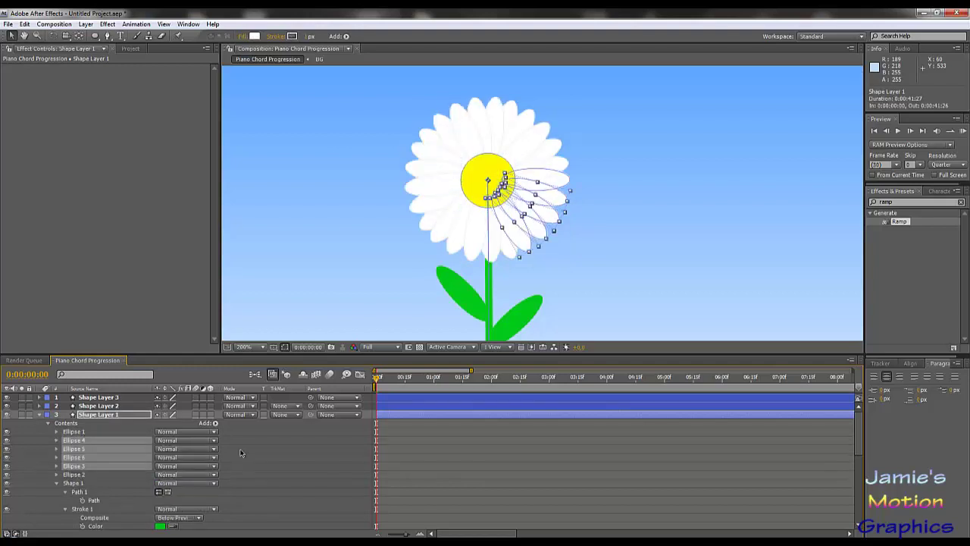
key("Delete")
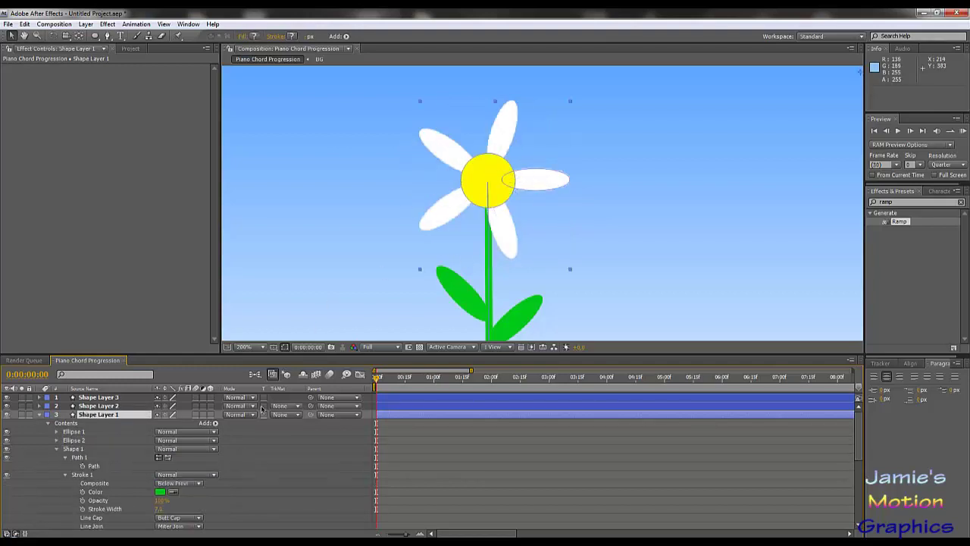
Set the number of copies in Ellipse 2's repeater to 4.
left_click(80, 441)
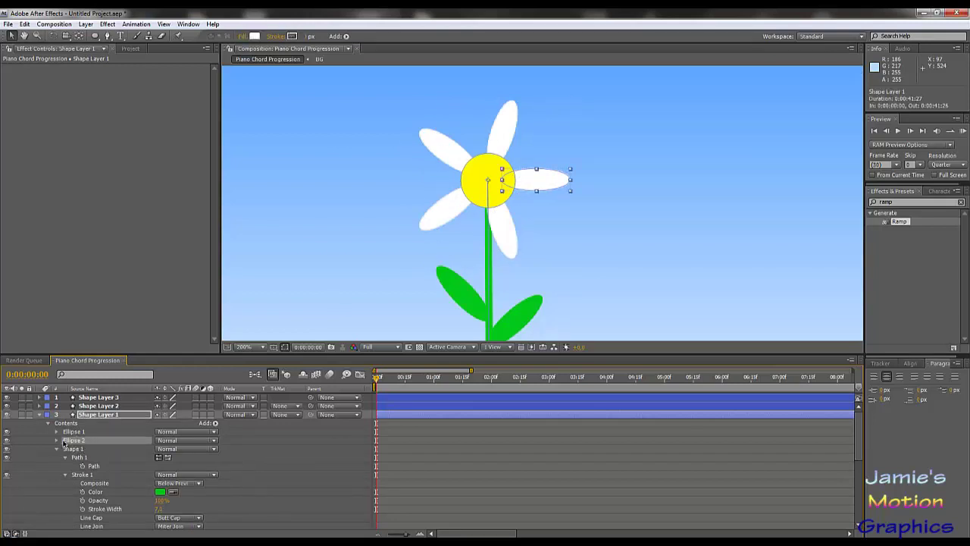
left_click(57, 440)
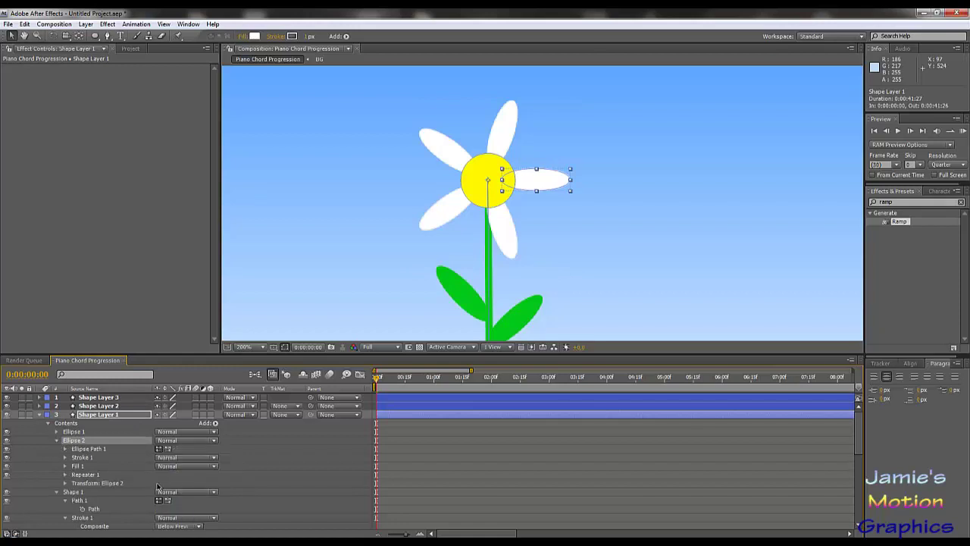
left_click(65, 474)
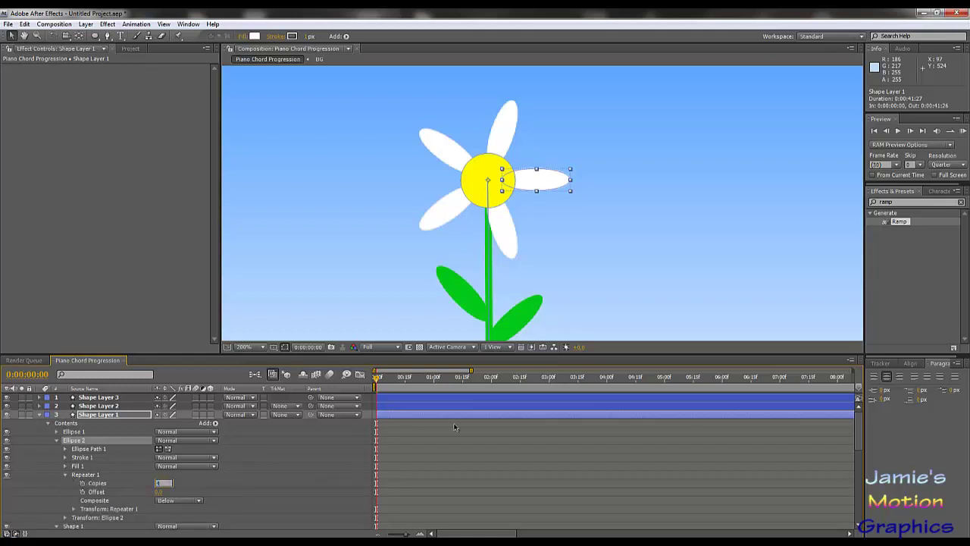
type("4")
key("Return")
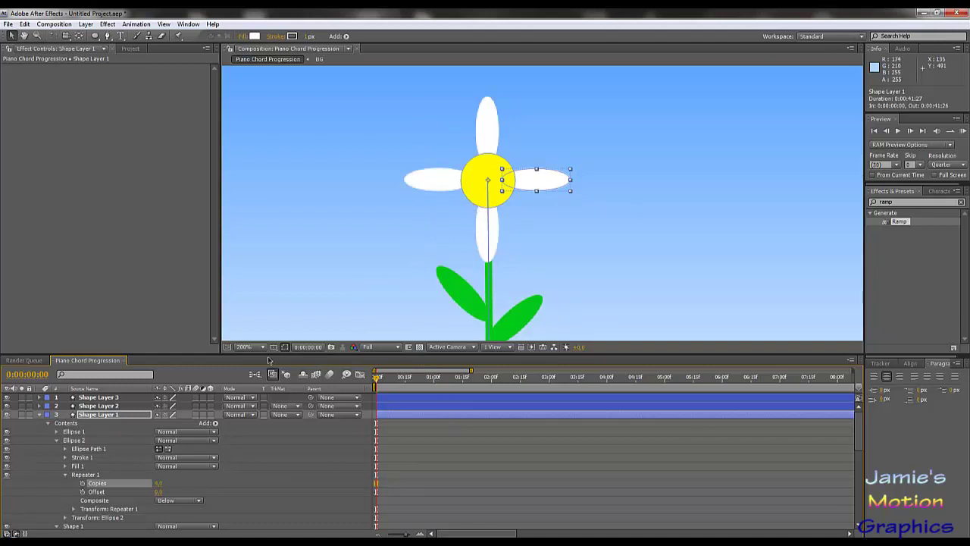
Try to add in-between petals by duplicating Shape Layer 1 and setting the copy's layer rotation to 45°.
left_click(118, 416)
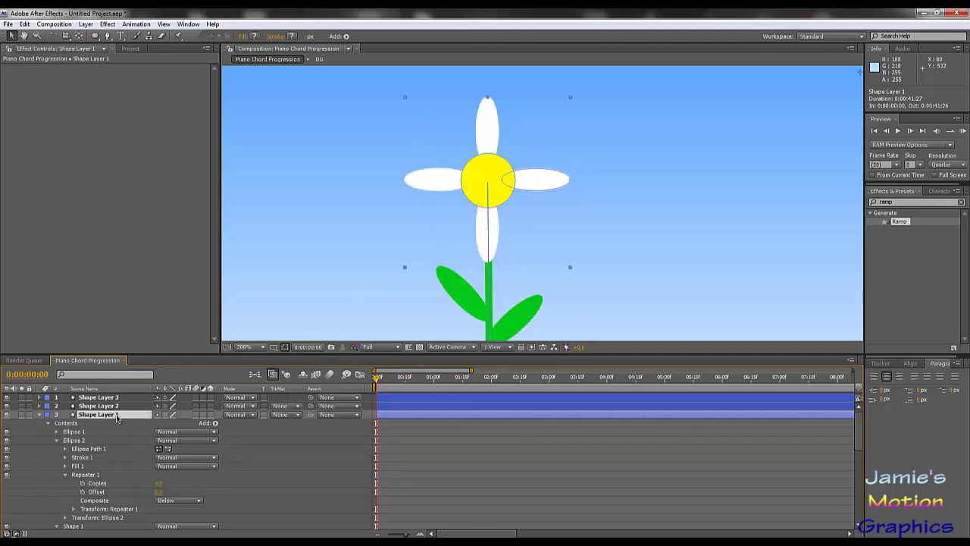
key("ctrl+d")
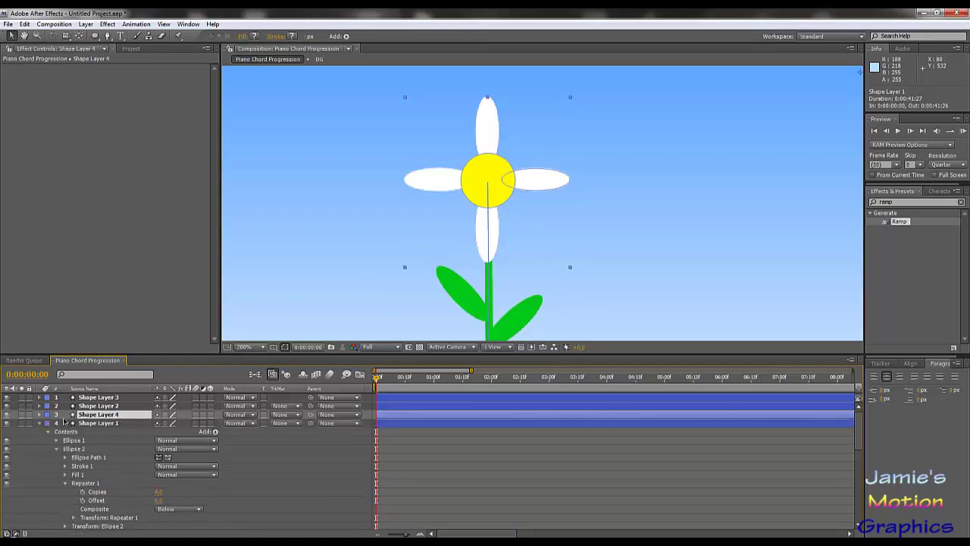
key("F2")
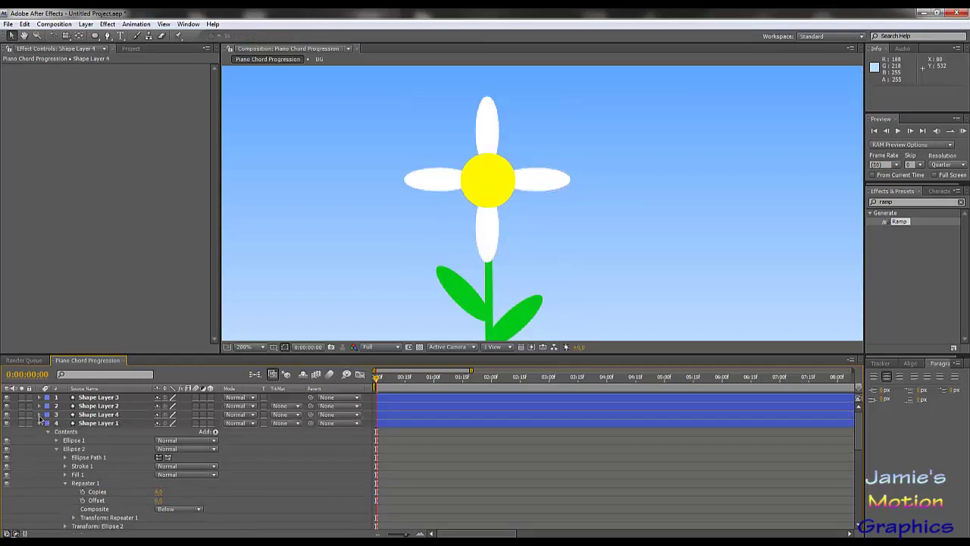
left_click(39, 414)
left_click(48, 431)
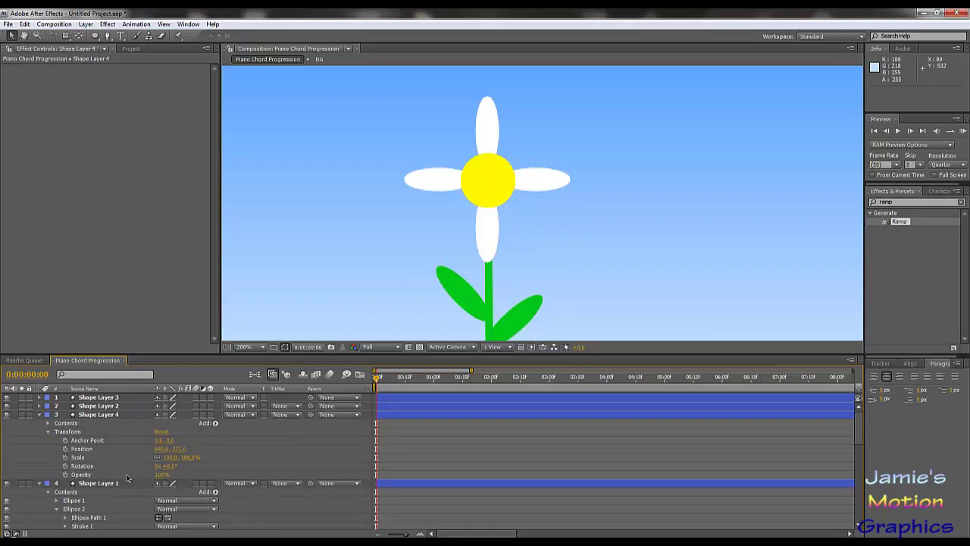
left_click(168, 466)
type("45")
key("Return")
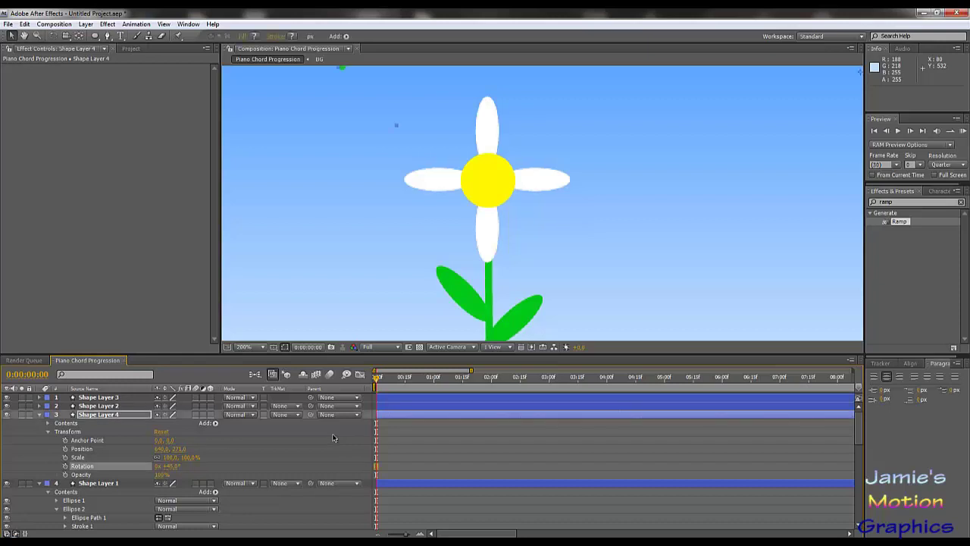
Check where the rotated flower copy sits in the composition and undo its rotation.
scroll(473, 182, "down", 1)
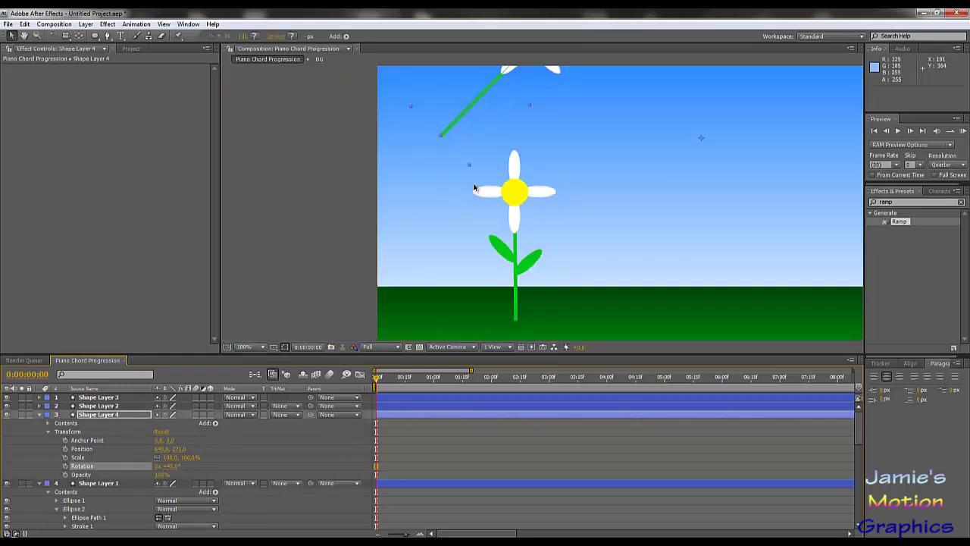
scroll(532, 170, "down", 1)
scroll(532, 173, "up", 1)
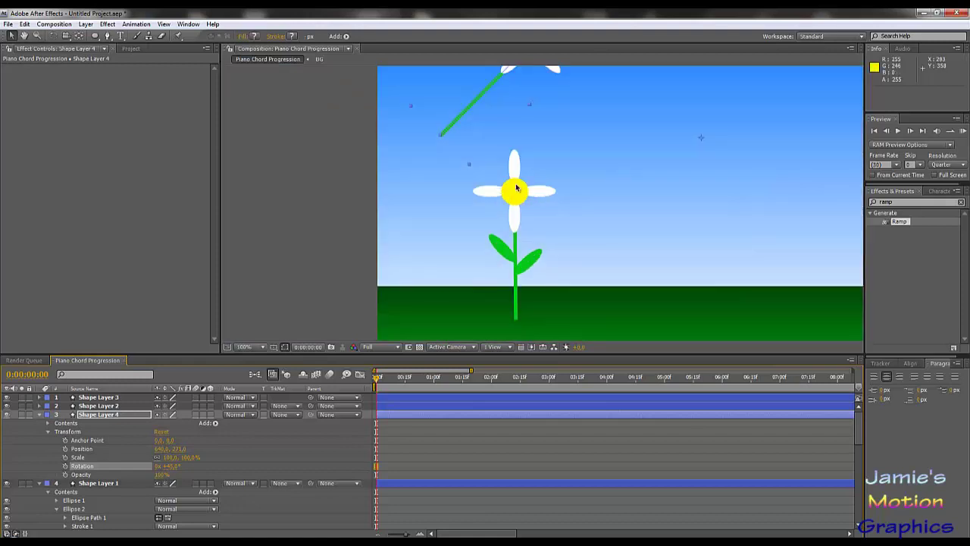
scroll(513, 191, "up", 1)
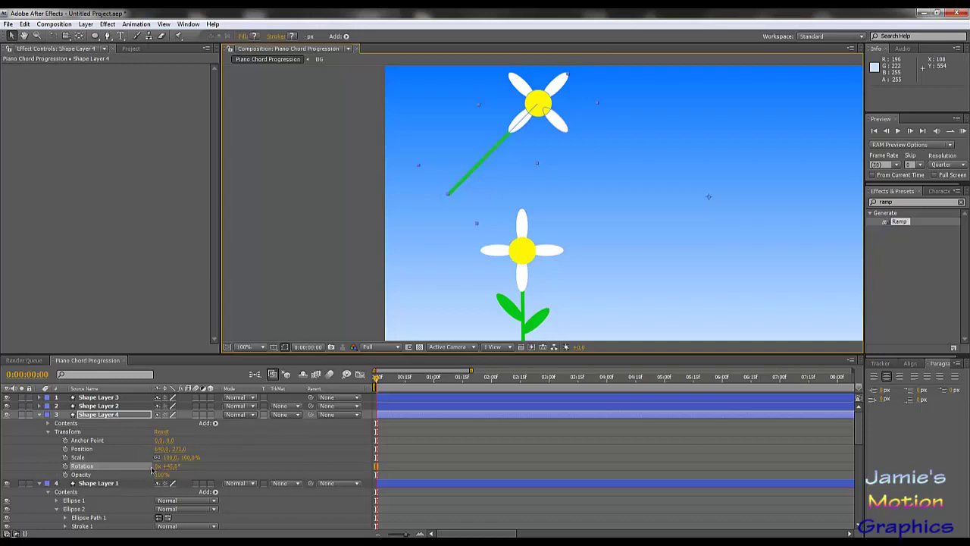
key("ctrl+z")
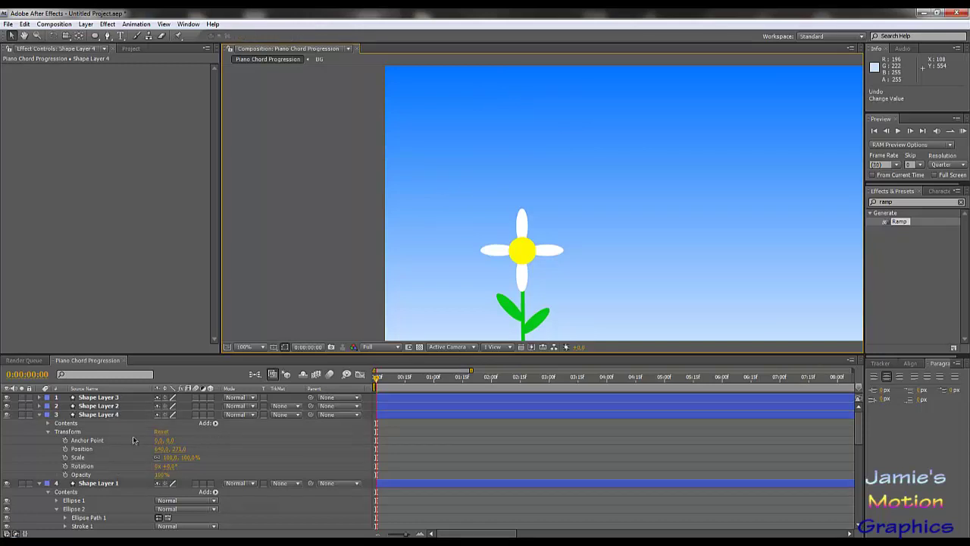
Identify the duplicated flower's shape groups and layer by selecting them and toggling visibility, and delete the duplicate Shape Layer 4.
left_click(48, 431)
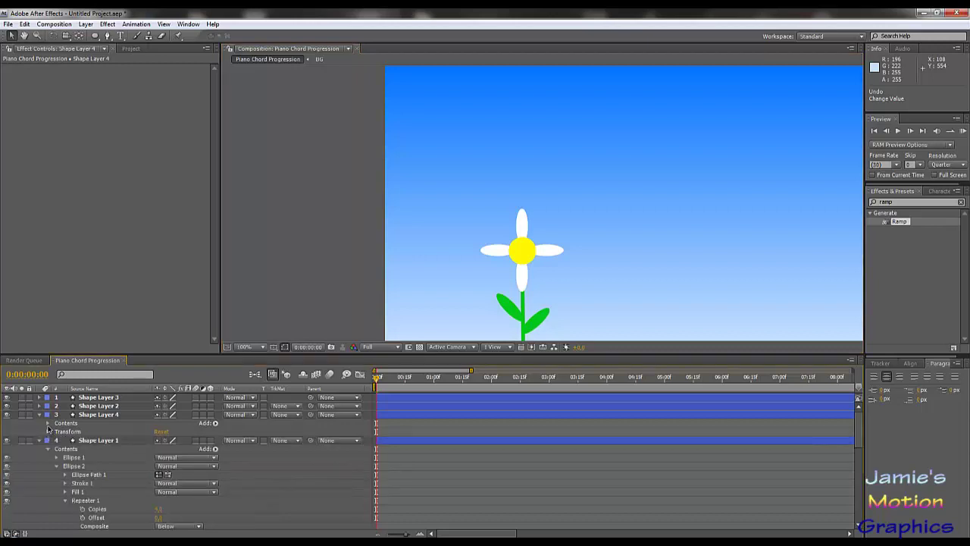
left_click(48, 424)
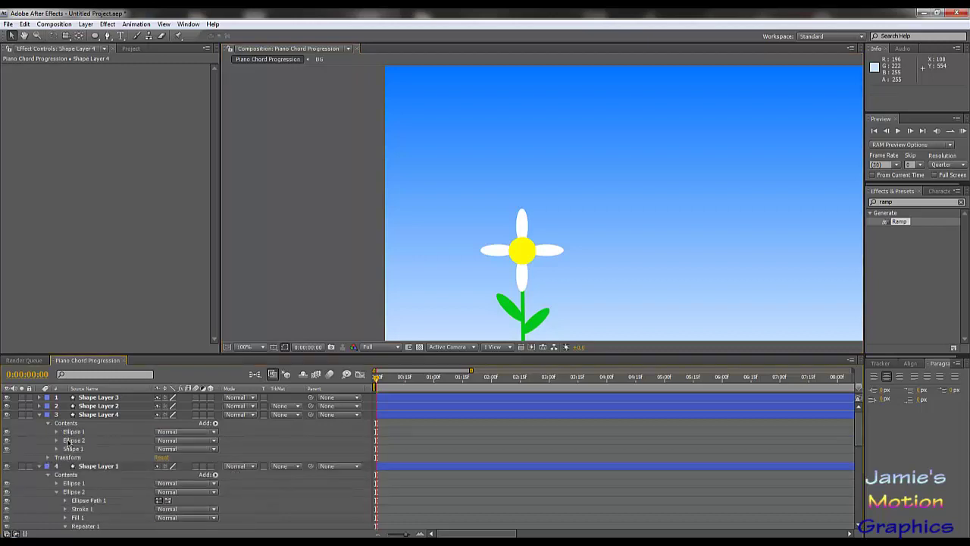
left_click(71, 442)
left_click(75, 432)
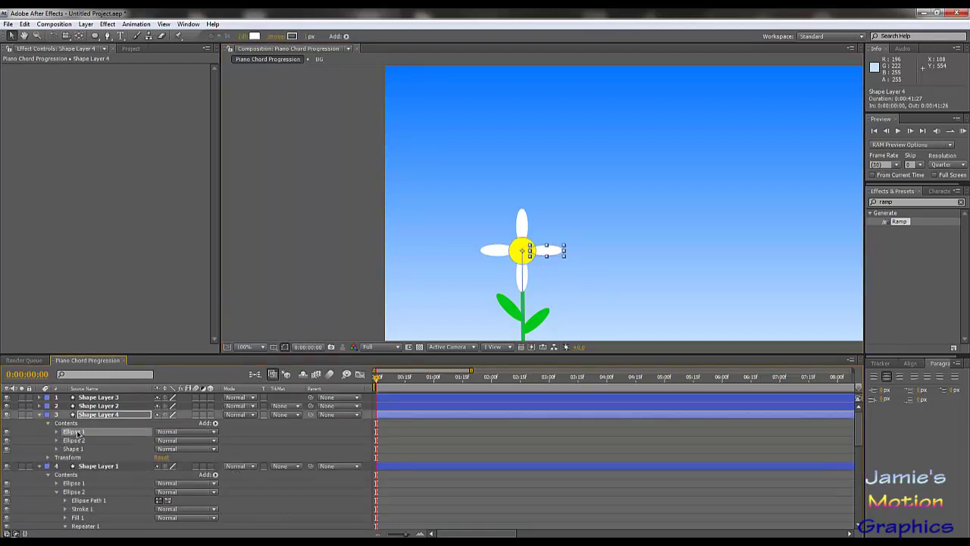
left_click(75, 441)
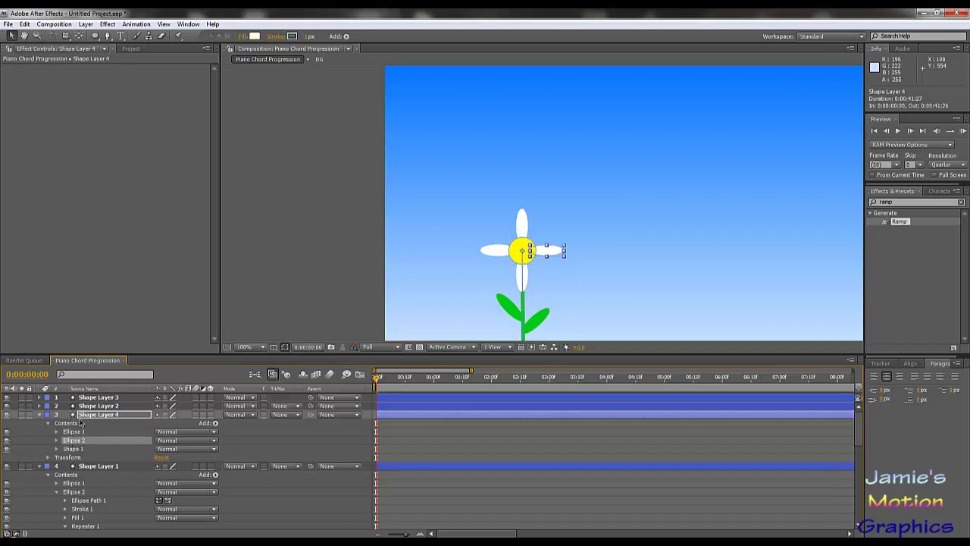
left_click(92, 407)
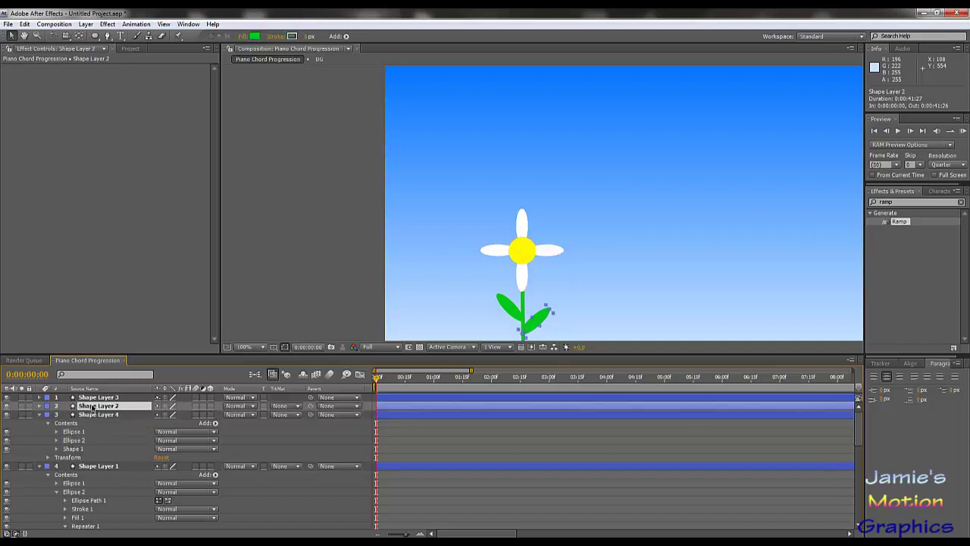
left_click(7, 406)
left_click(7, 407)
left_click(103, 415)
scroll(137, 456, "down", 2)
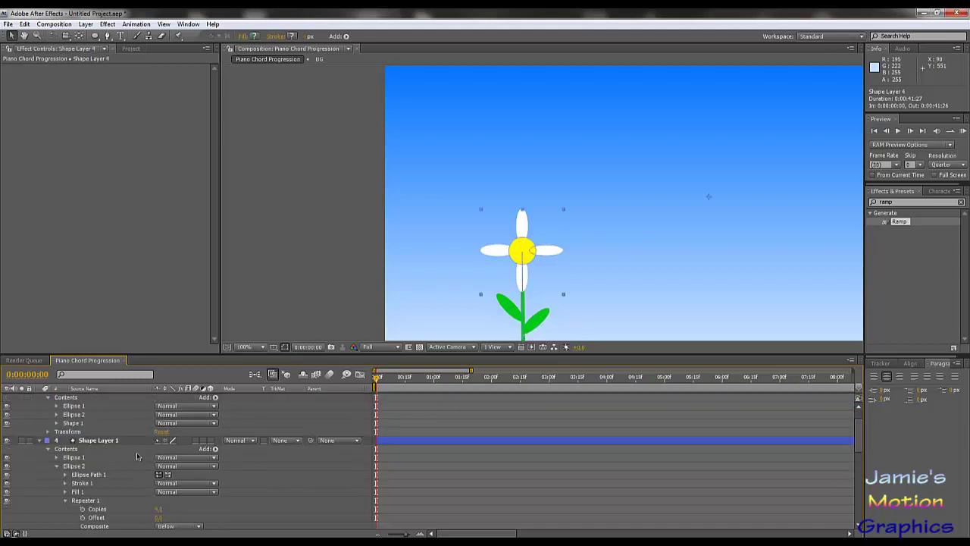
scroll(137, 456, "up", 2)
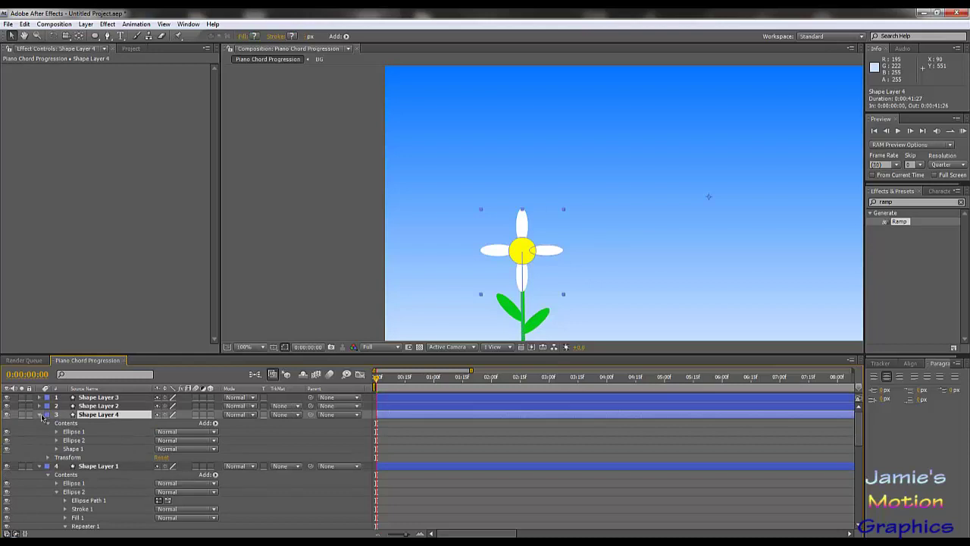
left_click(7, 415)
left_click(6, 414)
key("Delete")
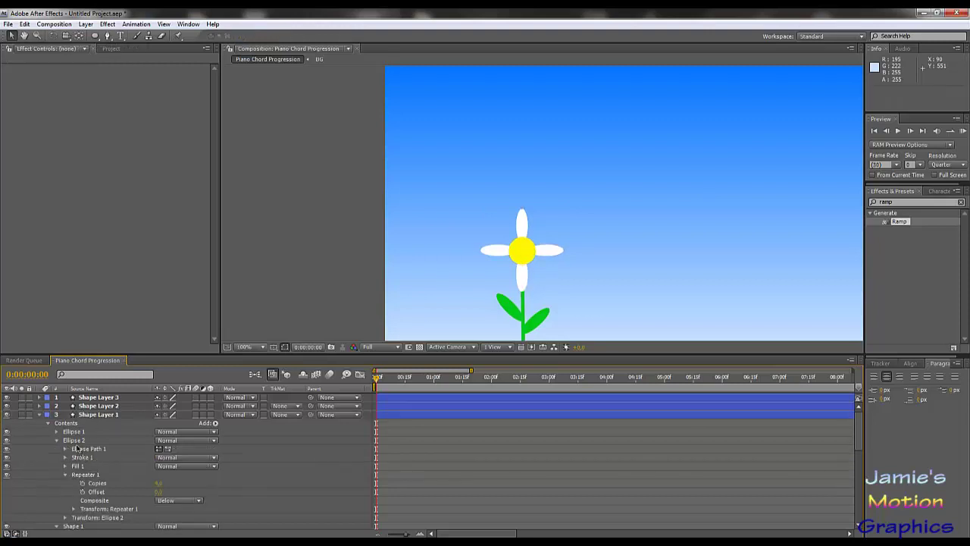
Duplicate the petal group Ellipse 2 within Shape Layer 1 and set the copy's group rotation to 45°.
left_click(74, 441)
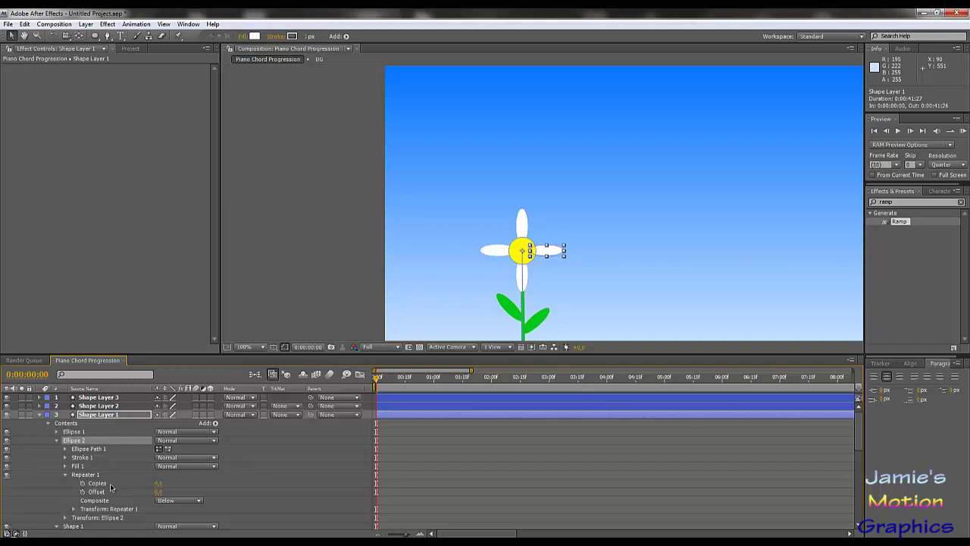
scroll(113, 489, "down", 3)
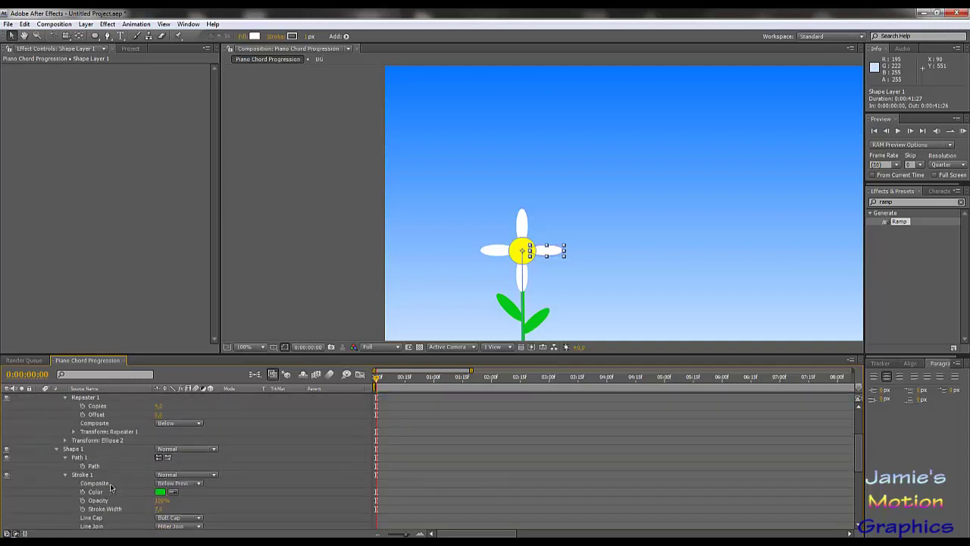
scroll(110, 487, "up", 3)
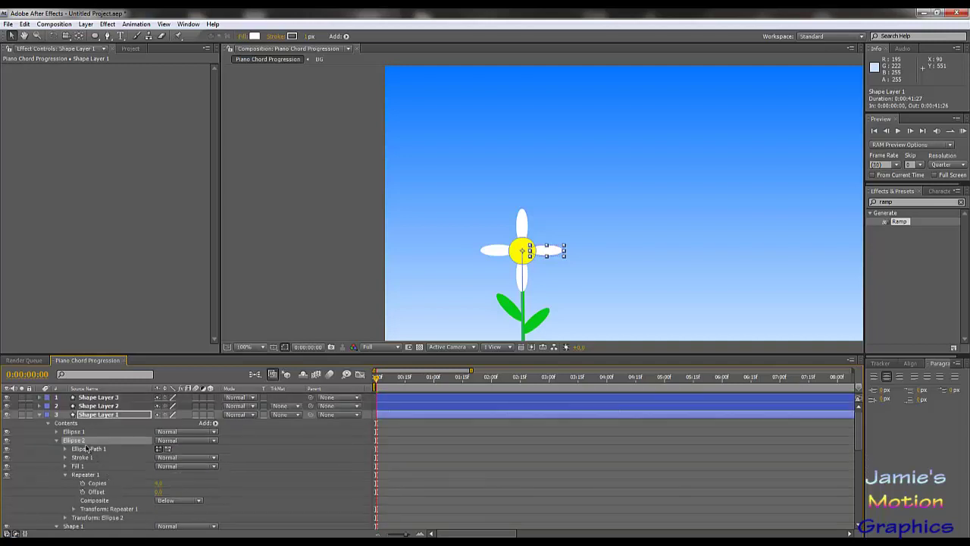
key("ctrl+d")
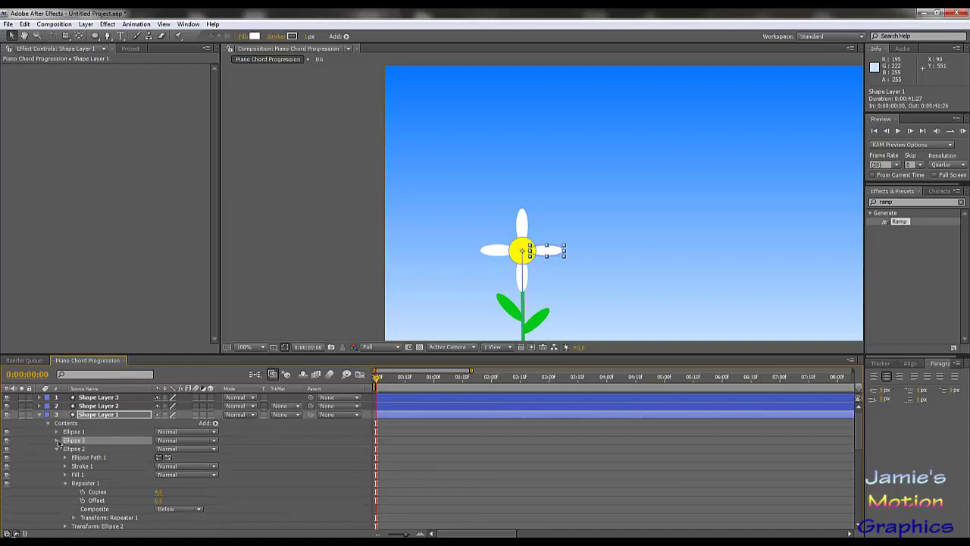
left_click(57, 441)
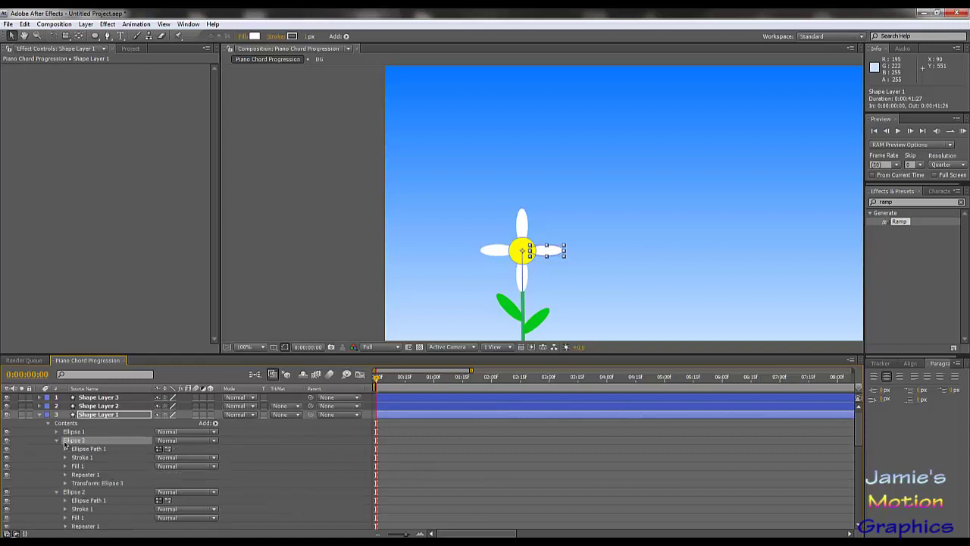
left_click(65, 484)
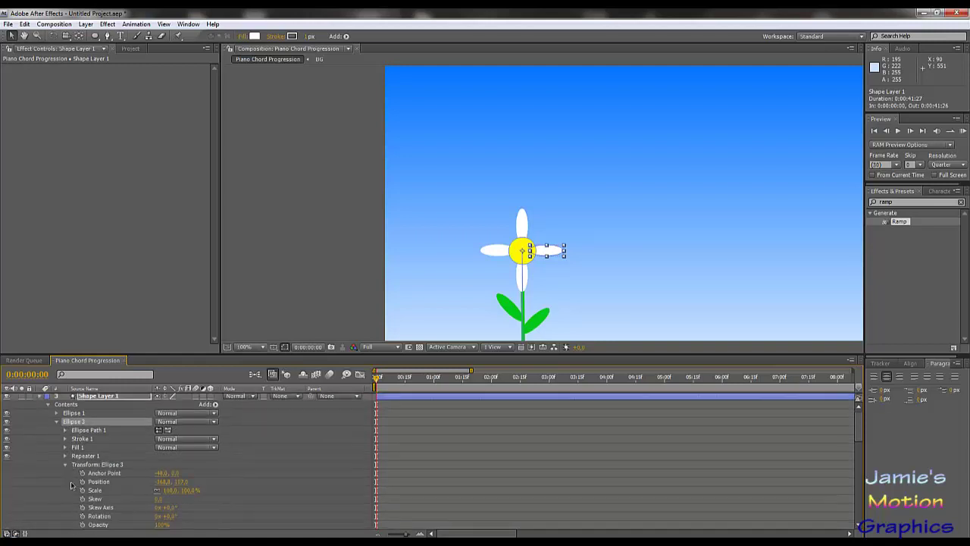
left_click(166, 516)
type("45")
key("Return")
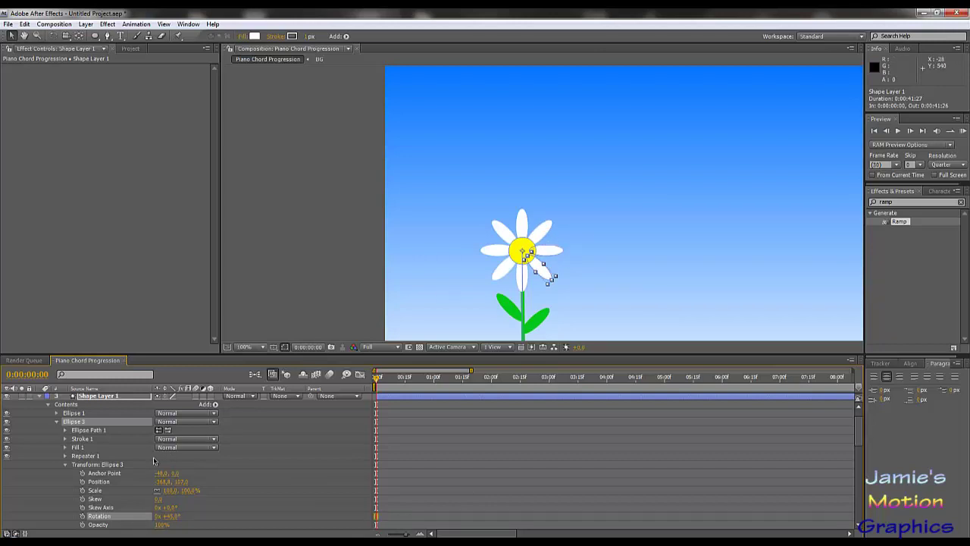
scroll(152, 462, "down", 1)
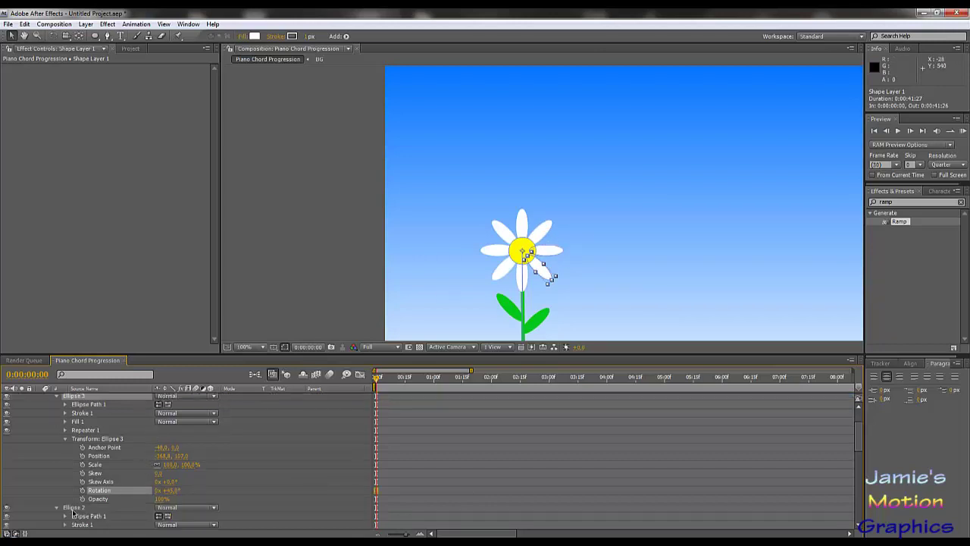
Duplicate the petal group Ellipse 3 within Shape Layer 1 and set the copy's group rotation to 22.5°.
left_click_drag(75, 509, 89, 443)
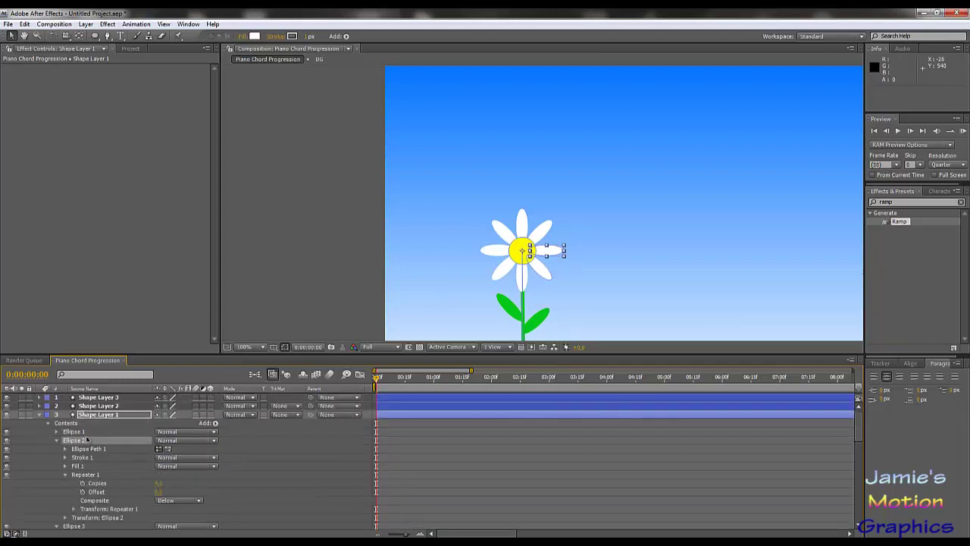
scroll(95, 482, "down", 2)
left_click(76, 476)
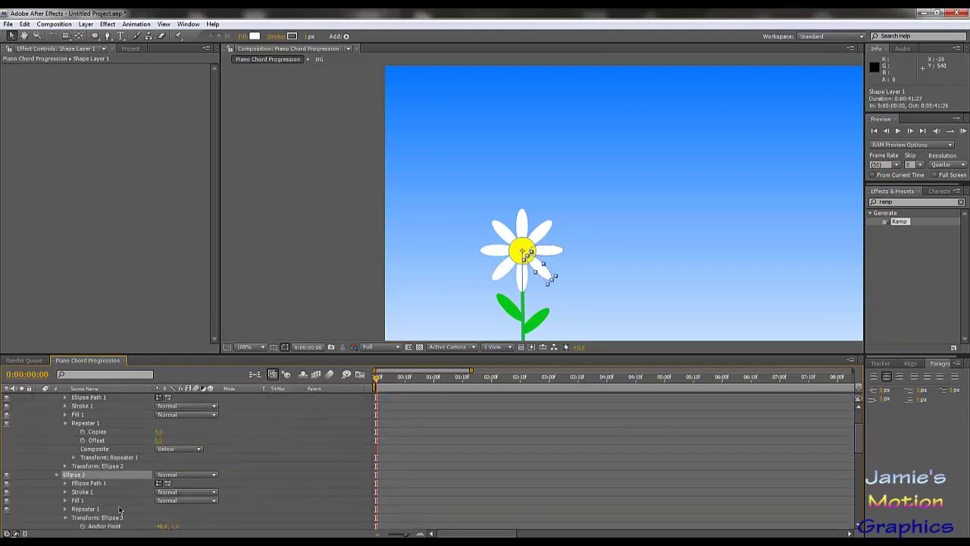
key("ctrl+d")
left_click(56, 475)
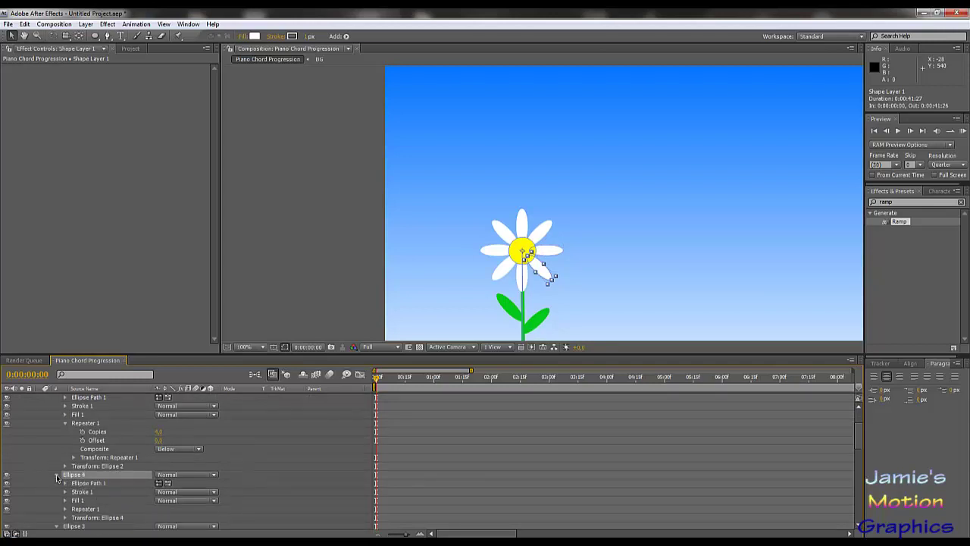
left_click(65, 517)
scroll(65, 520, "down", 2)
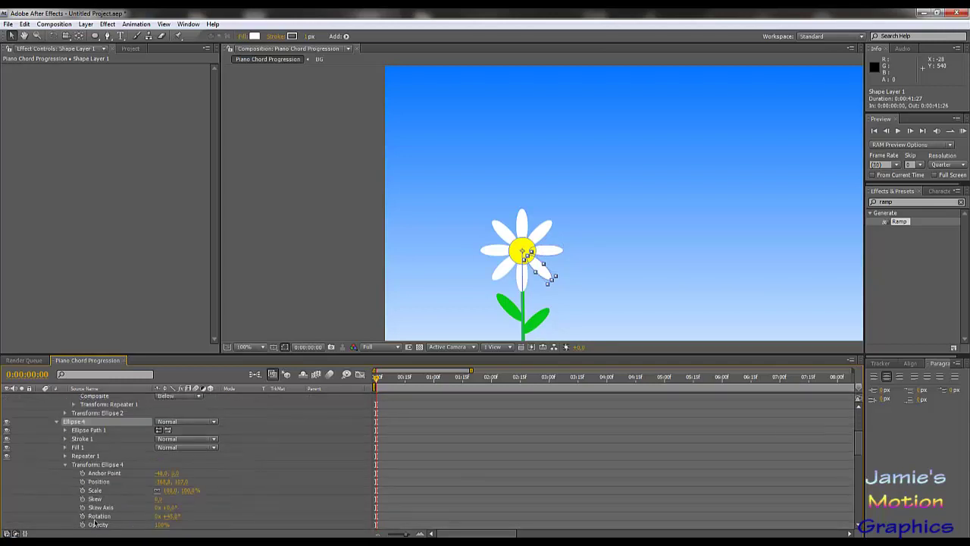
left_click(171, 516)
type("22.5")
key("Return")
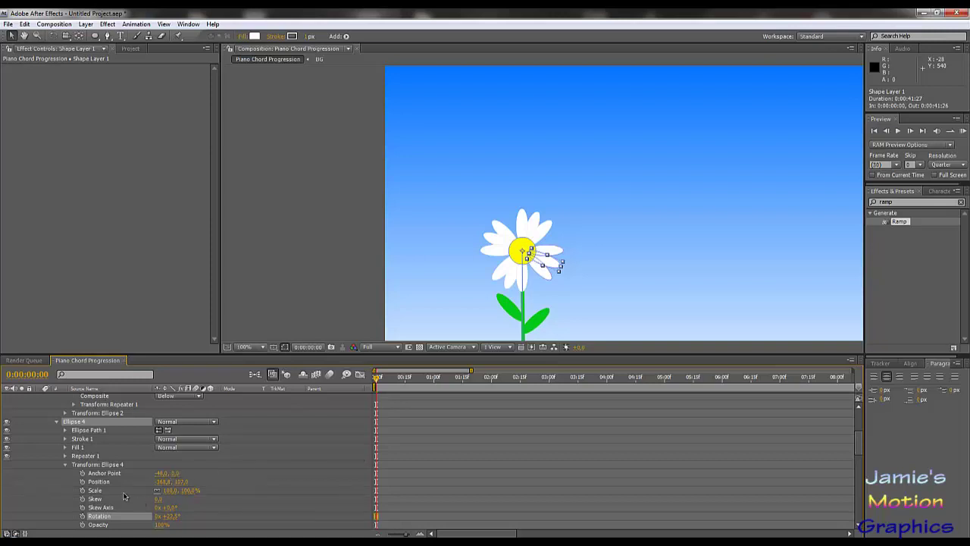
Duplicate the petal group Ellipse 4 and set the copy's group rotation to 67.5° (22.5+45).
scroll(102, 492, "up", 1)
scroll(101, 489, "up", 2)
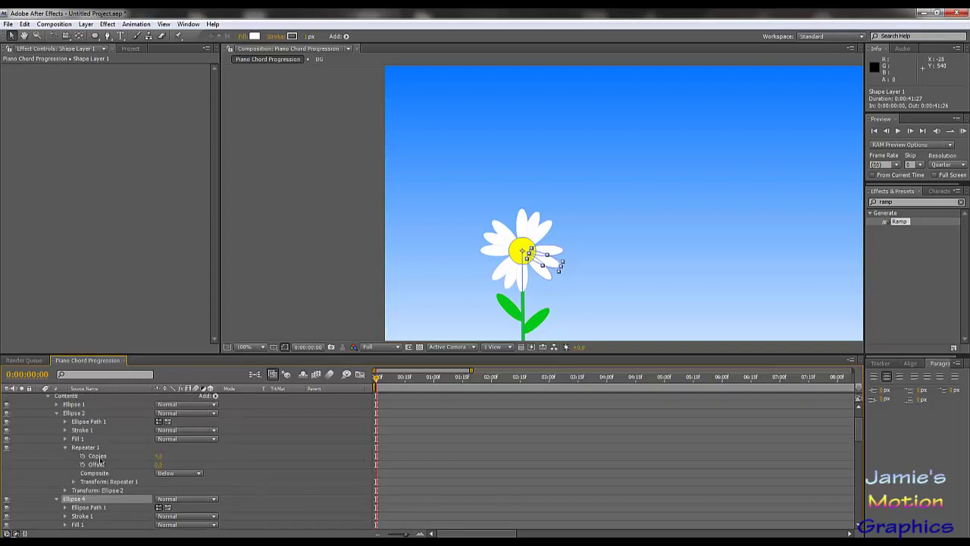
scroll(101, 459, "up", 1)
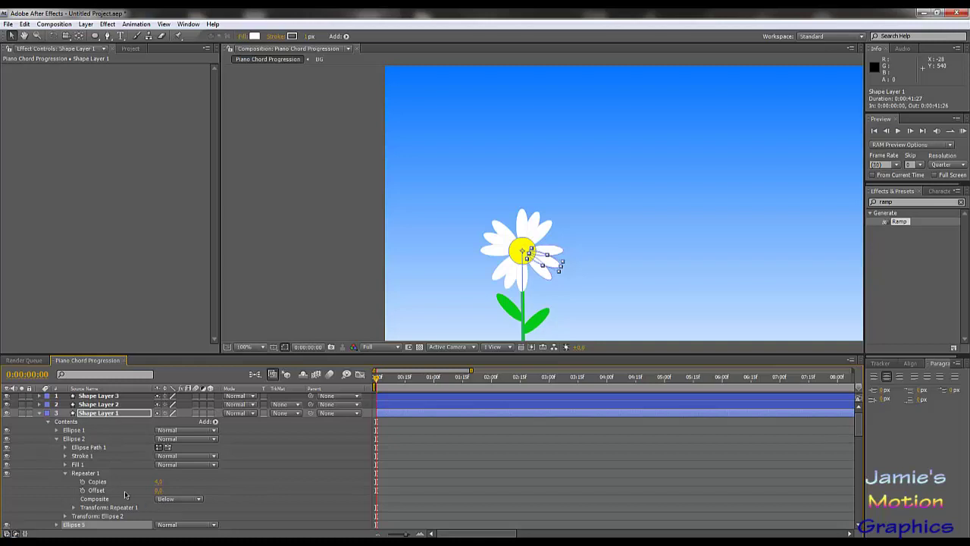
scroll(125, 496, "down", 2)
left_click(56, 474)
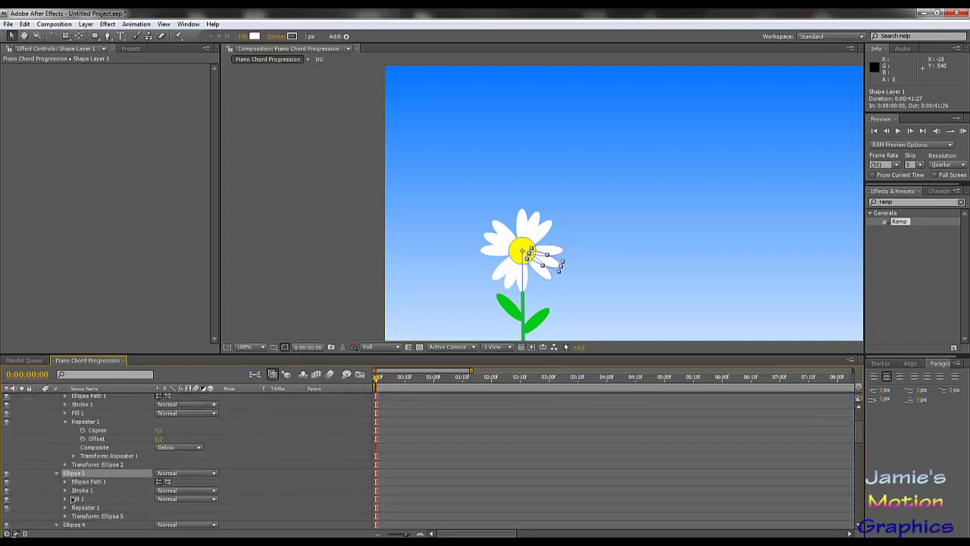
left_click(65, 516)
scroll(67, 515, "down", 3)
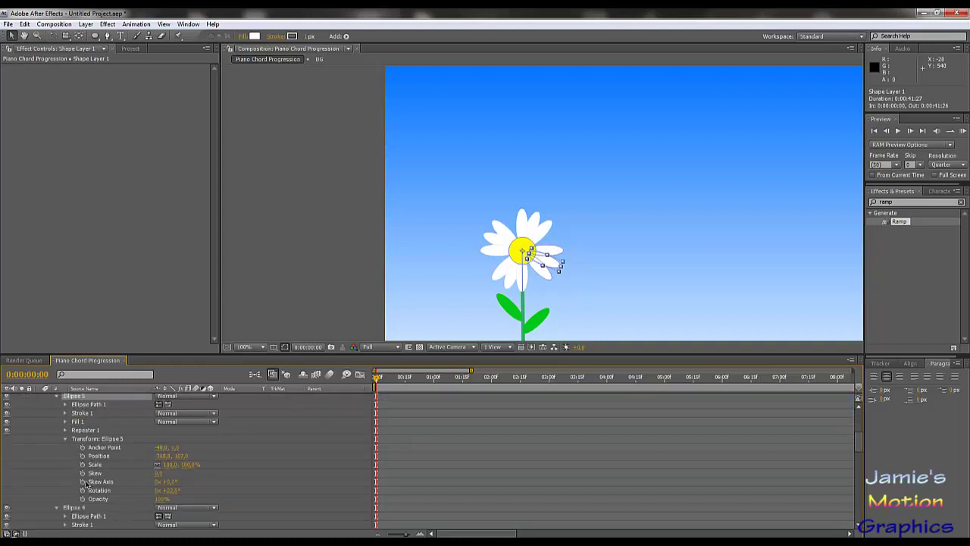
left_click(167, 490)
type("22,5+45")
key("Return")
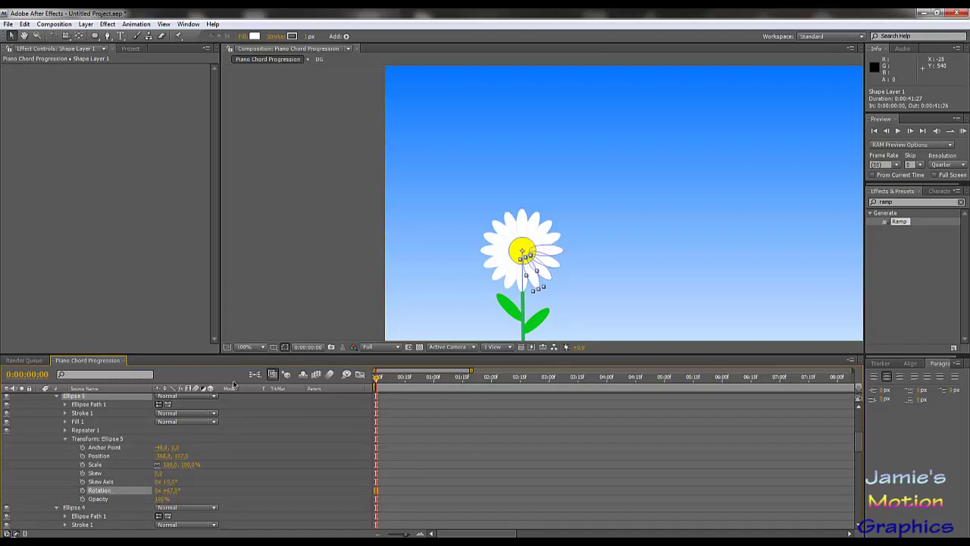
Examine the daisy's full ring of petals up close and in the whole scene, collapsing the transform properties of Ellipse 5.
scroll(535, 301, "up", 4)
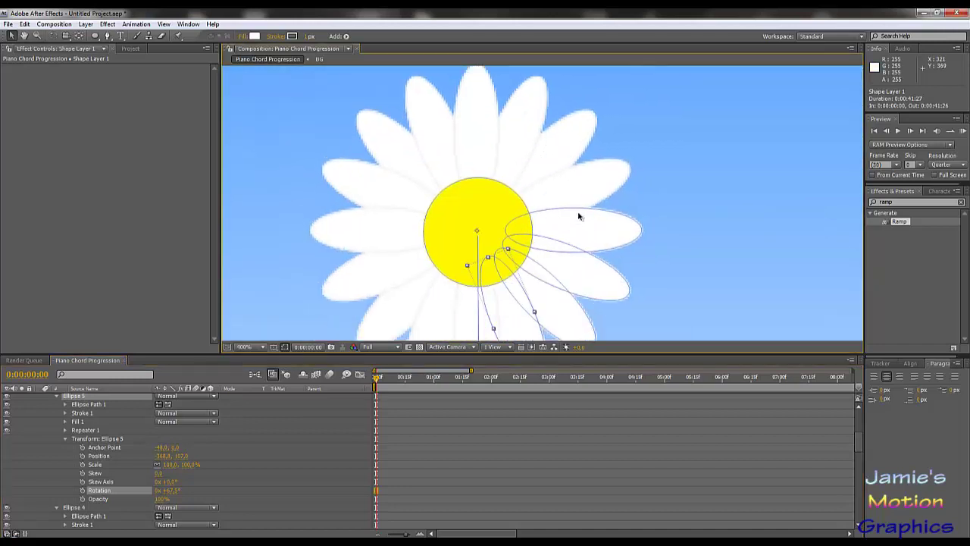
scroll(577, 211, "down", 2)
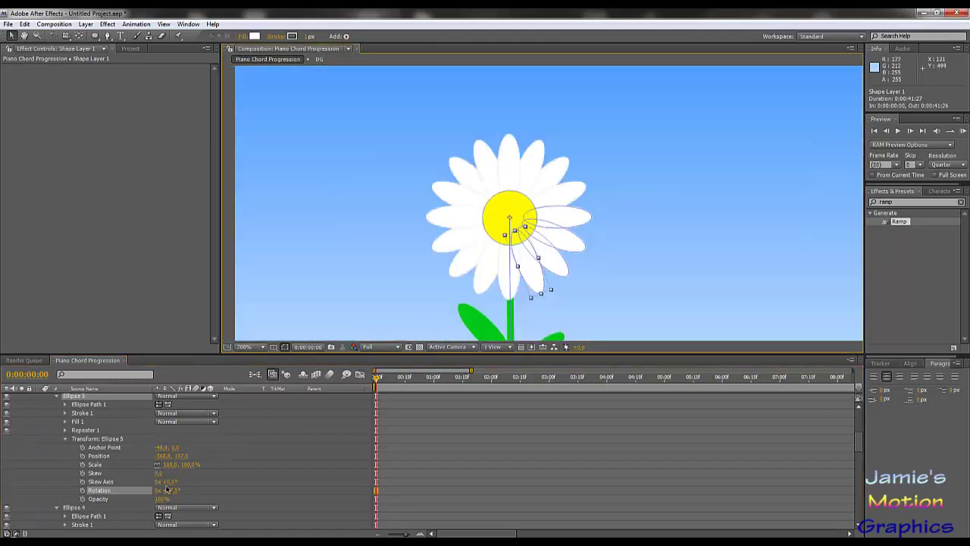
left_click(65, 446)
left_click(65, 438)
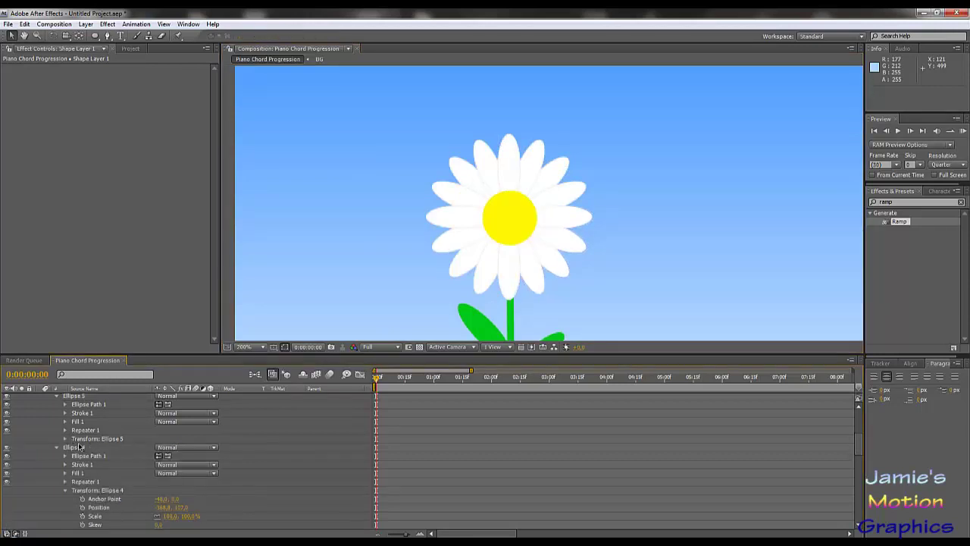
scroll(76, 447, "up", 4)
left_click(65, 447)
scroll(82, 452, "down", 8)
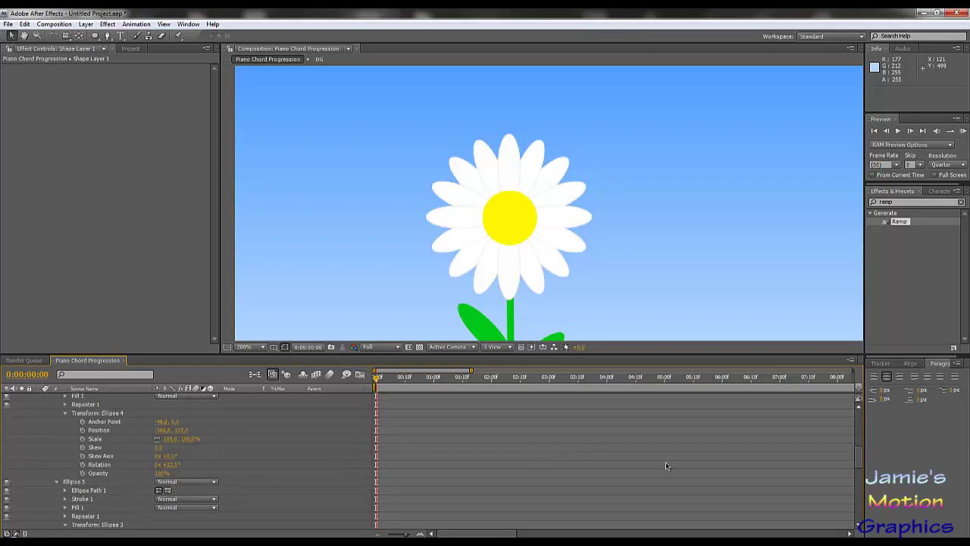
scroll(509, 296, "up", 1)
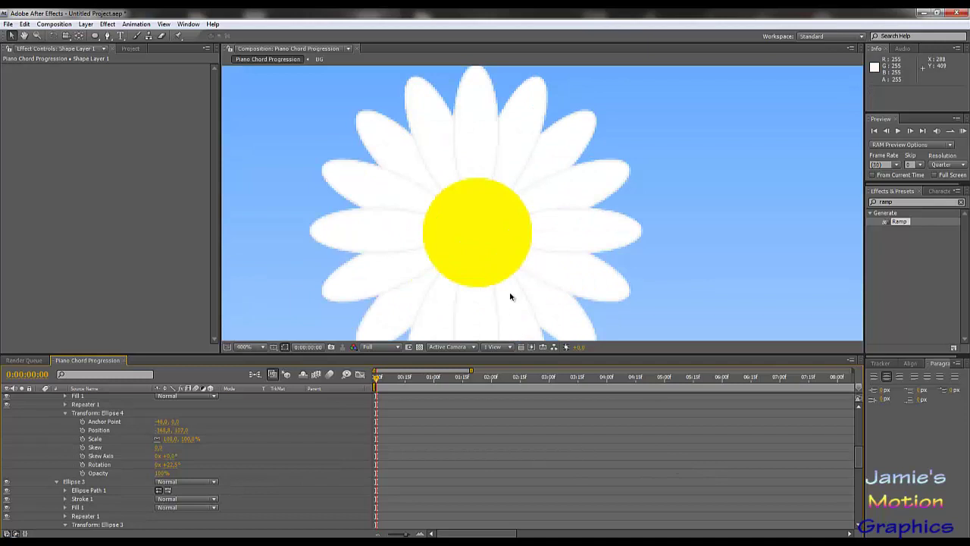
scroll(510, 296, "down", 1)
scroll(510, 294, "down", 1)
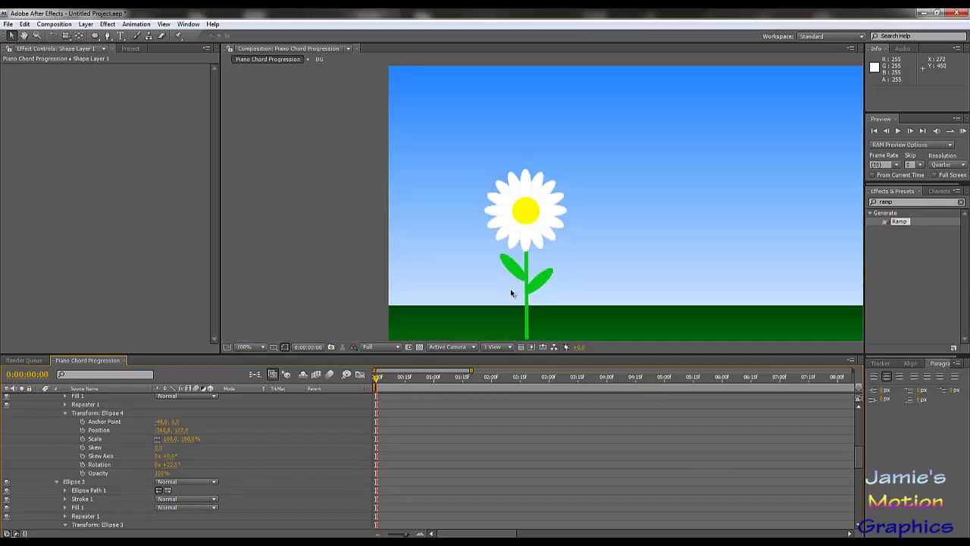
scroll(537, 229, "up", 1)
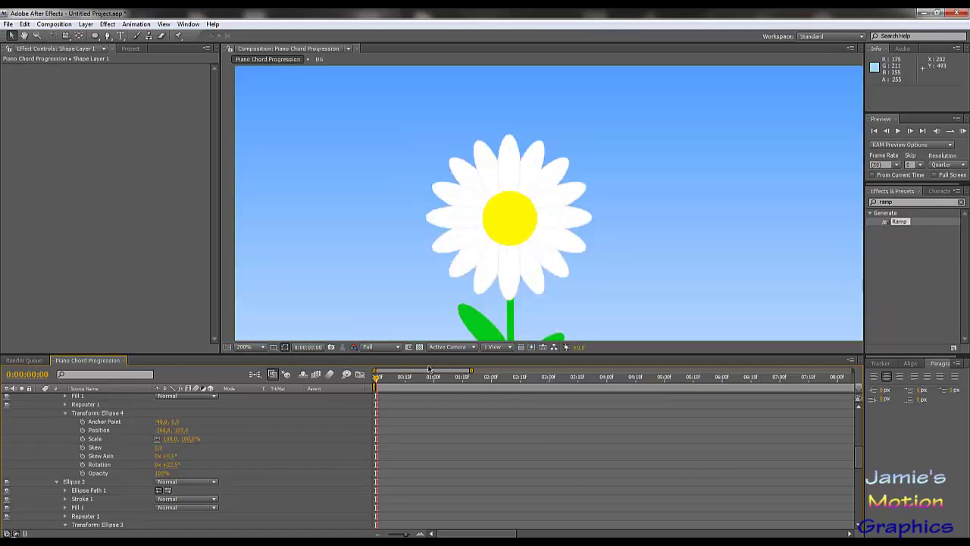
Move the current time to 0:00:01:00 and collapse the ellipse and stem shape groups and the layer transform of Shape Layer 1.
left_click_drag(422, 376, 434, 378)
scroll(155, 461, "up", 3)
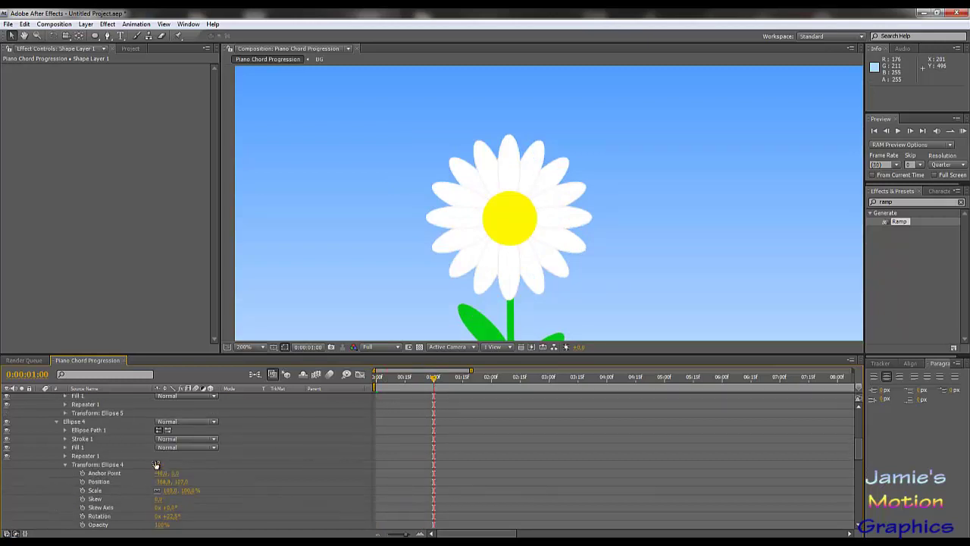
scroll(103, 464, "up", 8)
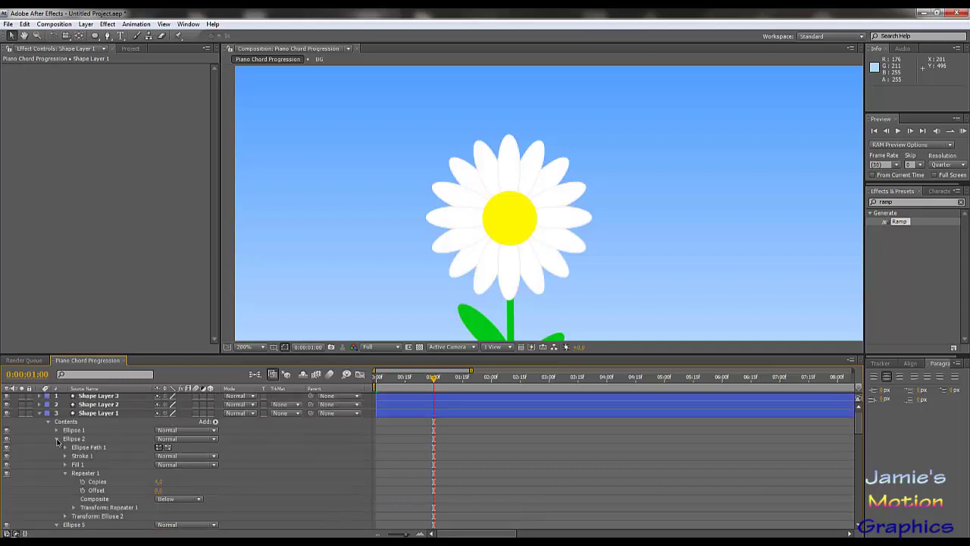
left_click(56, 440)
left_click(56, 448)
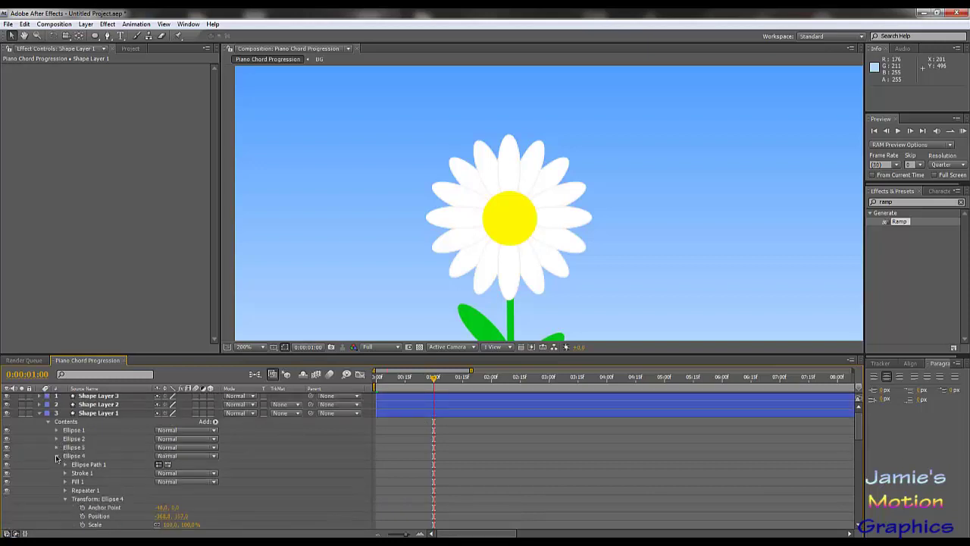
left_click(56, 456)
left_click(57, 472)
scroll(59, 466, "down", 1)
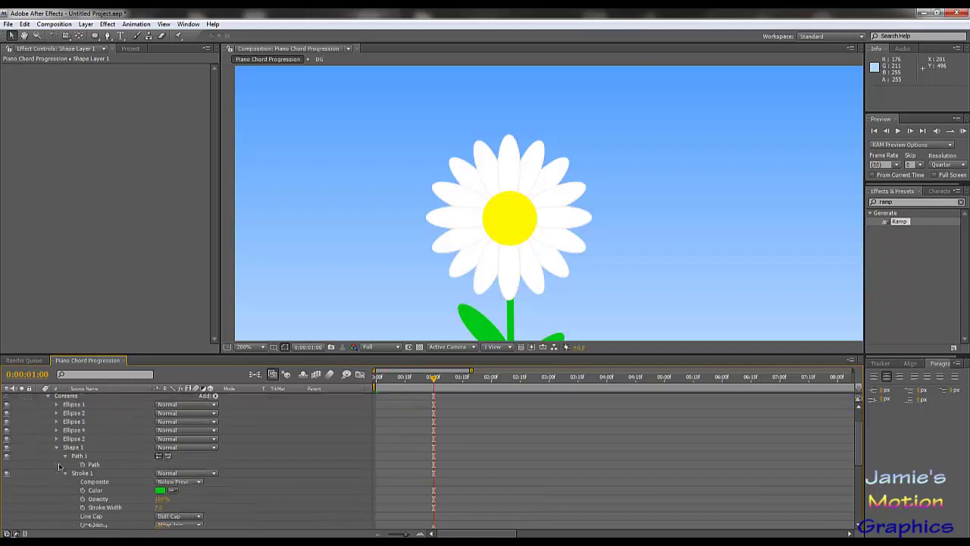
scroll(60, 467, "down", 1)
left_click(56, 422)
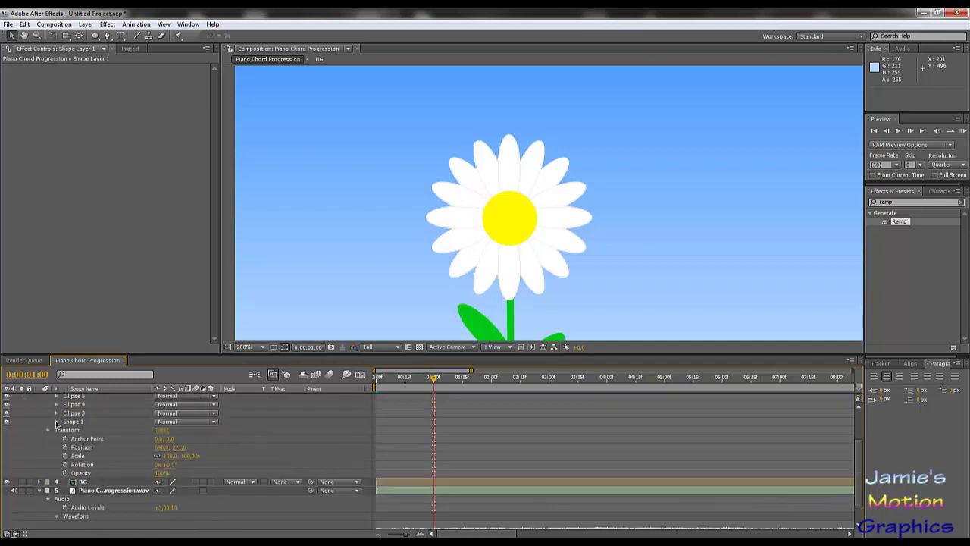
scroll(68, 432, "down", 2)
scroll(71, 434, "up", 1)
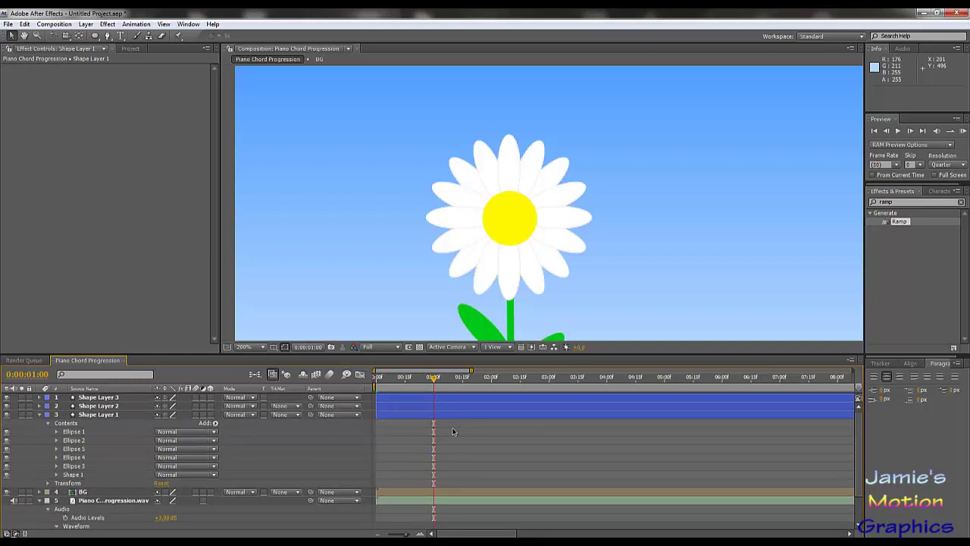
Select petal groups Ellipse 3 and Ellipse 4 in turn to check which petals each one controls.
left_click(73, 465)
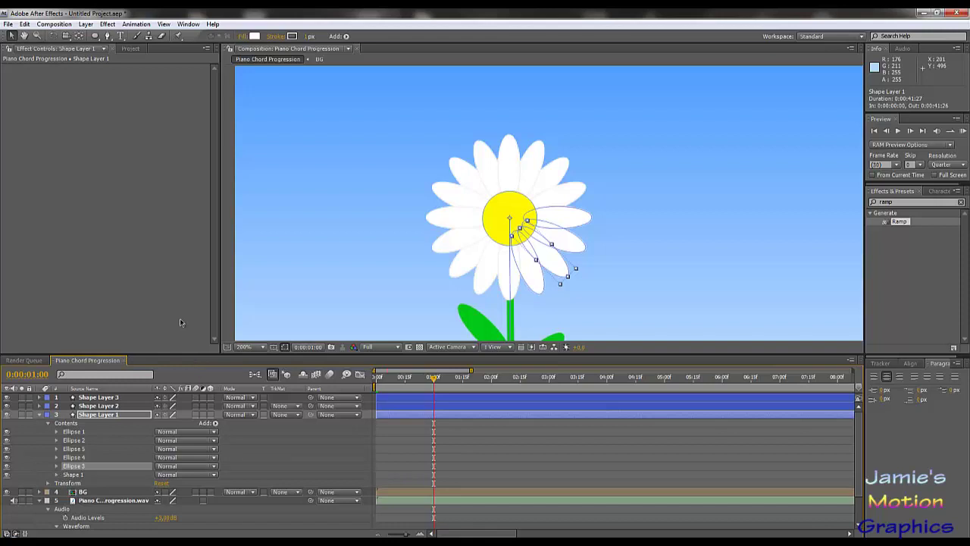
left_click(80, 458)
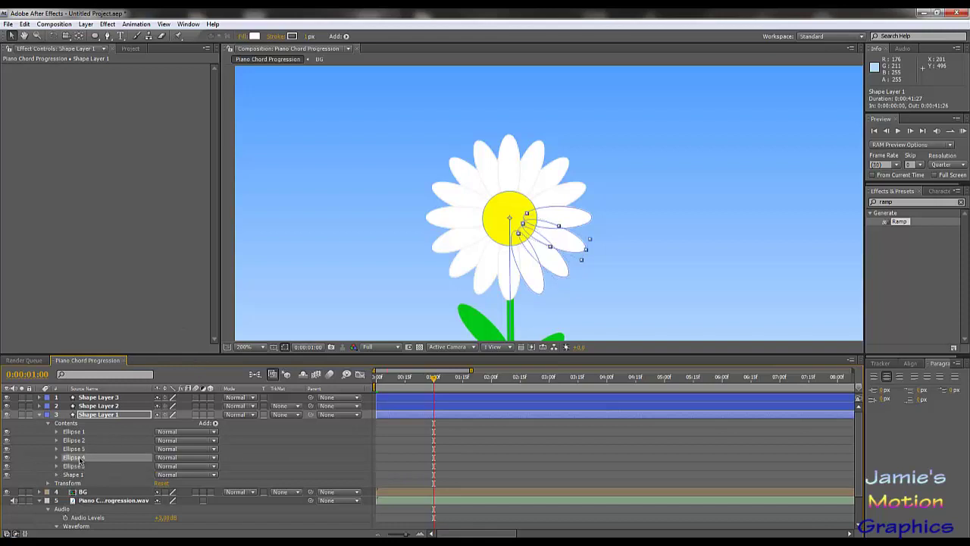
left_click(82, 466)
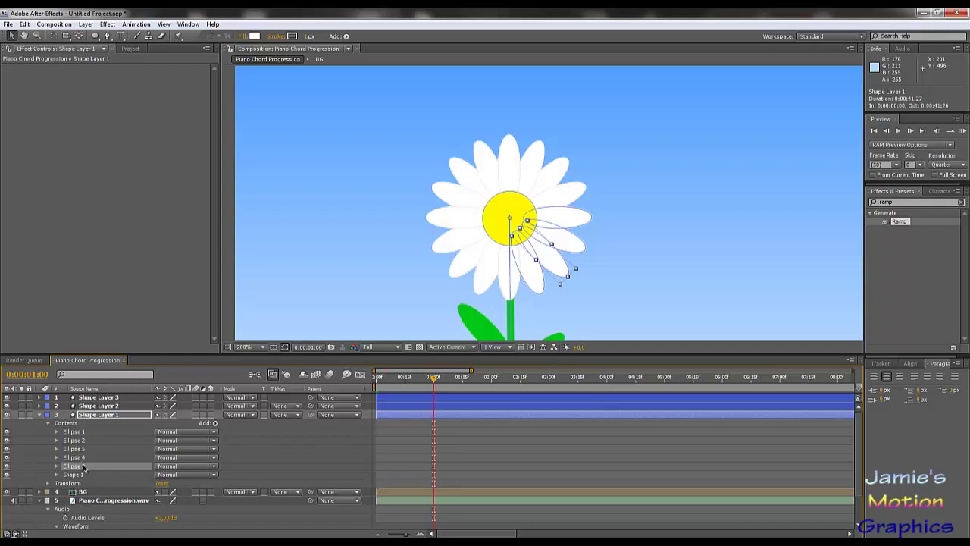
left_click(65, 237)
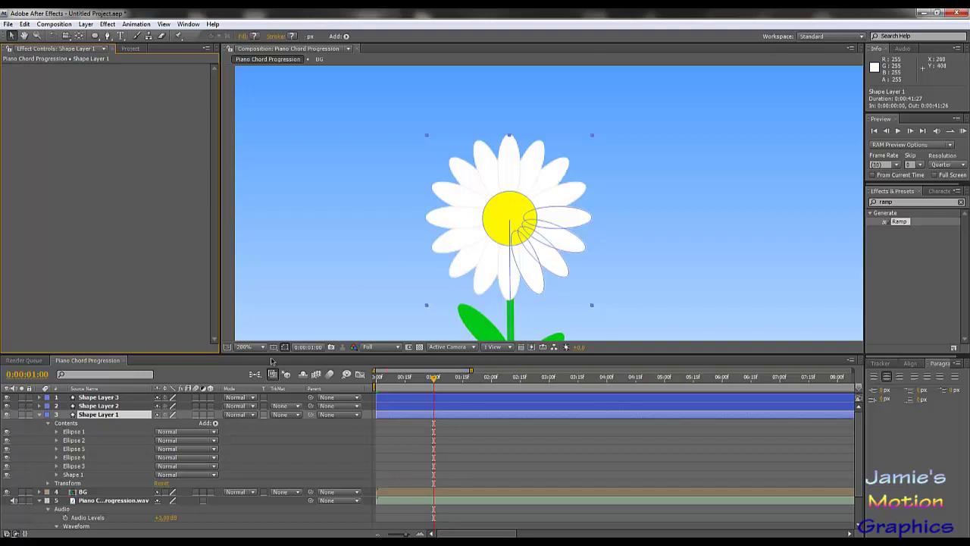
Enable keyframing for the group Scale of petal group Ellipse 3 at the one-second mark.
left_click(74, 466)
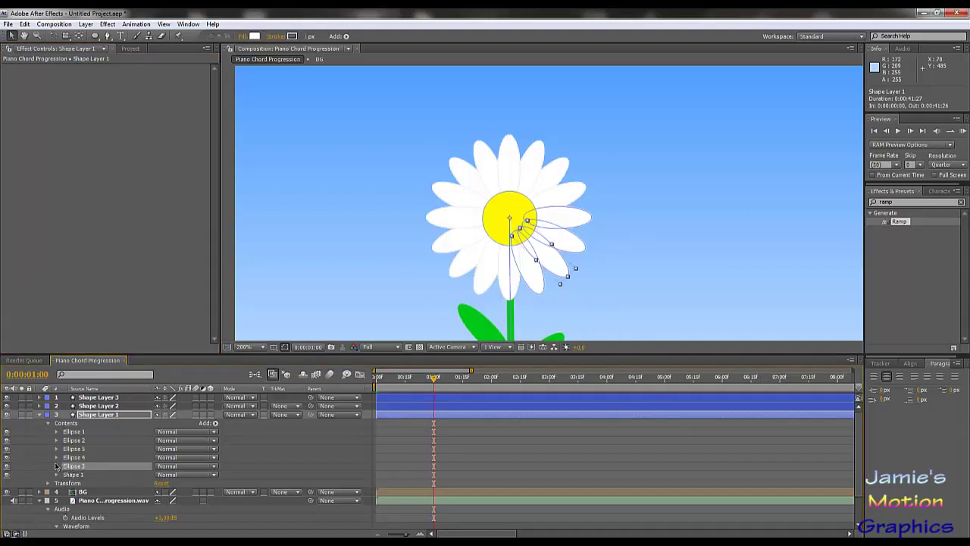
left_click(56, 466)
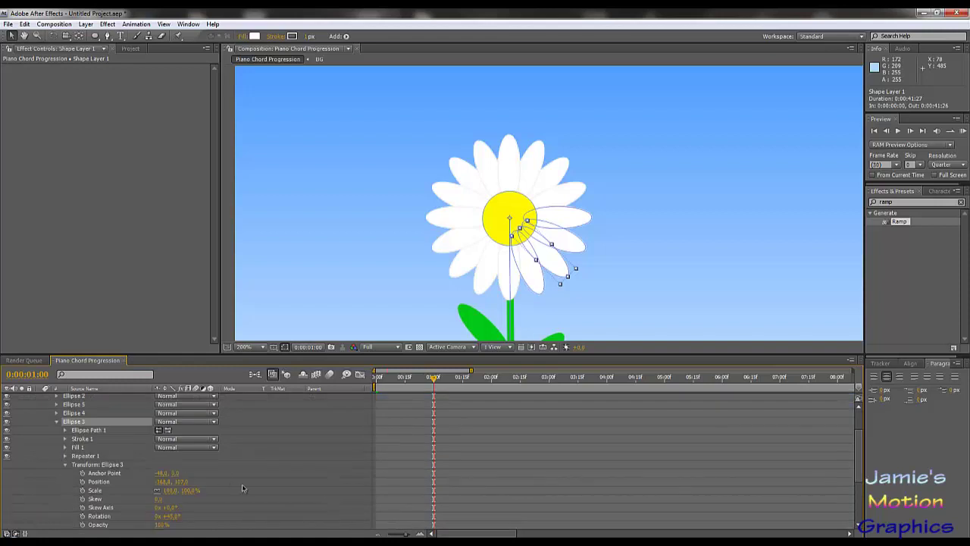
scroll(242, 483, "down", 2)
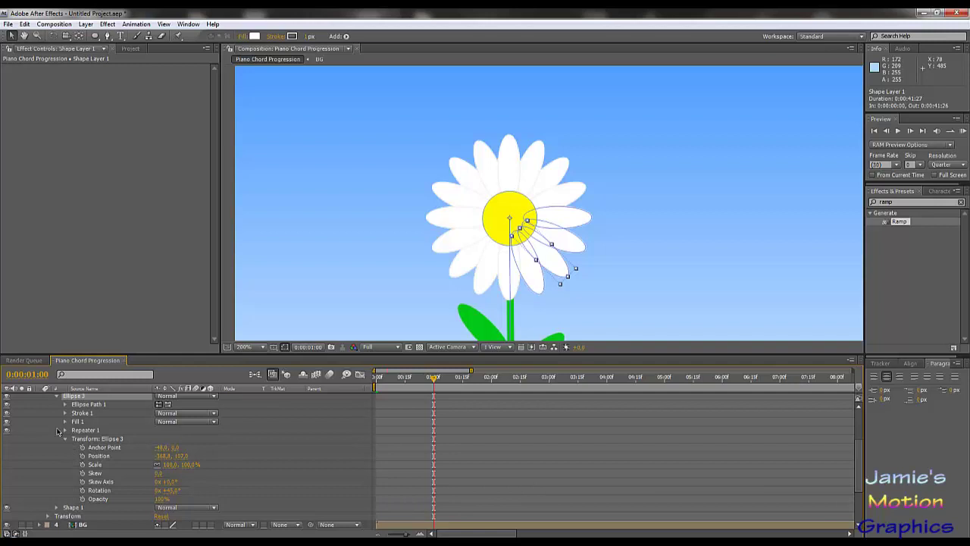
left_click(81, 464)
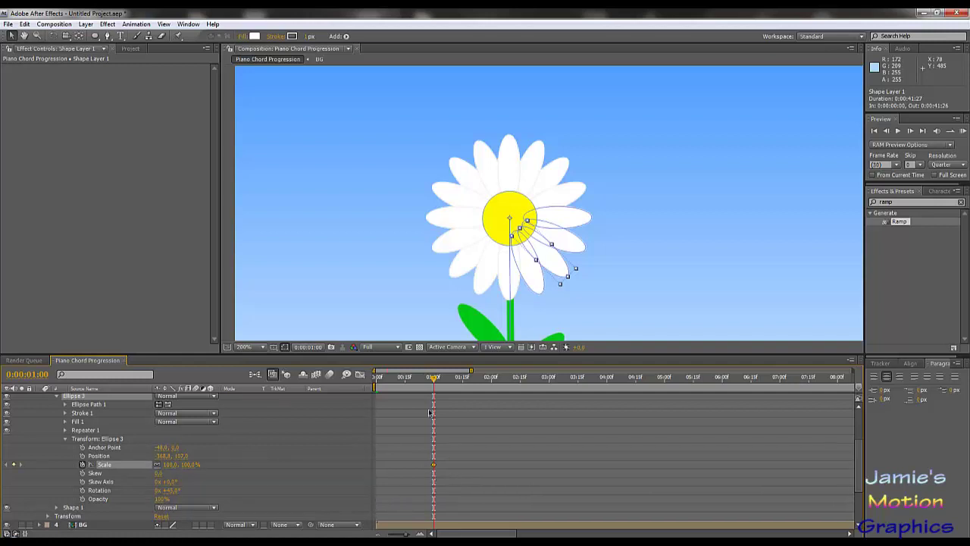
Add a 0% Scale keyframe to Ellipse 3 at 0:00:00:00.
left_click_drag(434, 379, 371, 393)
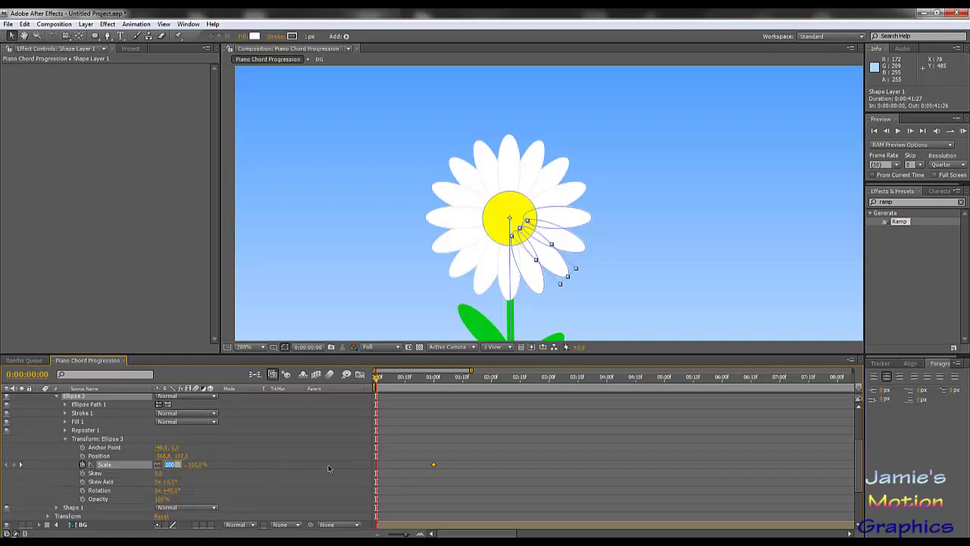
type("0")
key("Return")
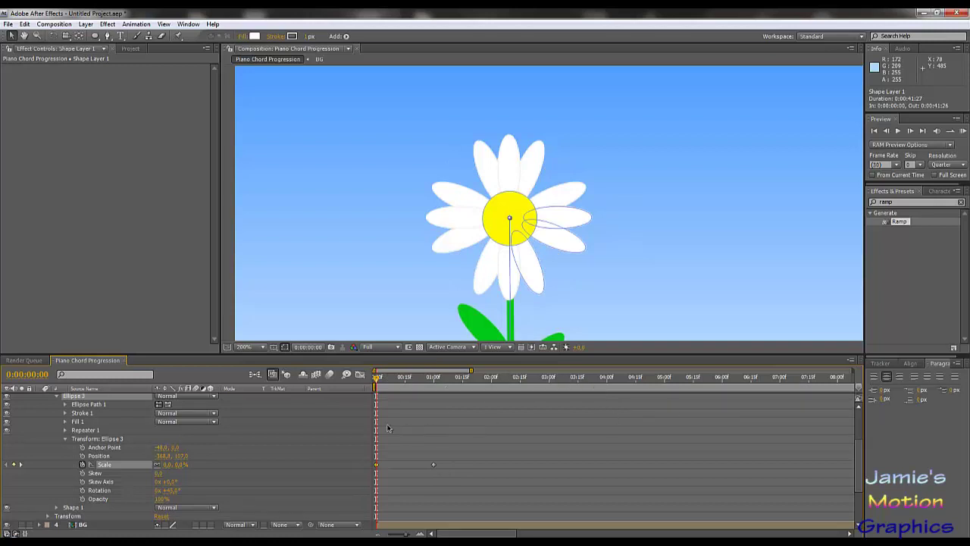
Move Ellipse 3's 0% Scale keyframe to 0:00:00:29 and check the petals' sudden appearance at the one-second mark.
left_click(376, 465)
left_click_drag(378, 470, 430, 468)
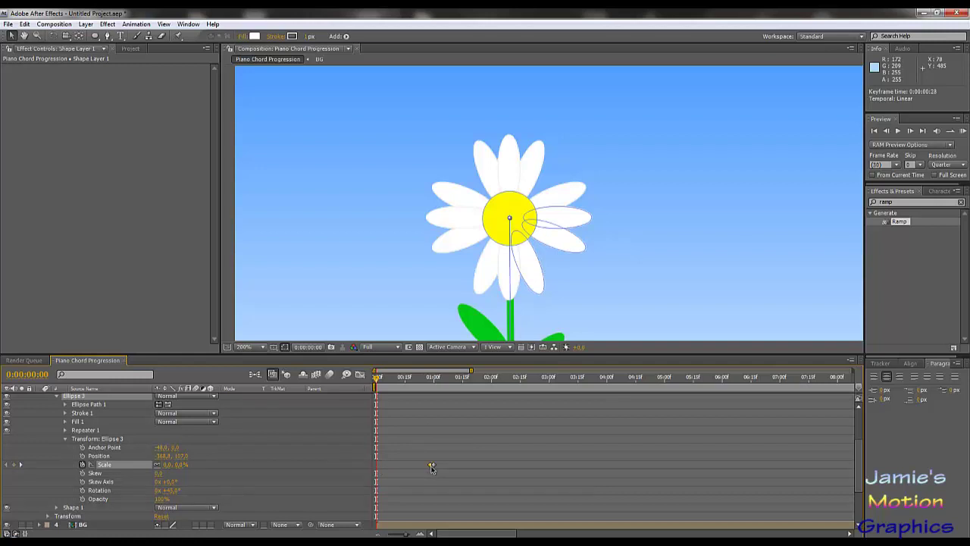
left_click(433, 377)
left_click_drag(474, 371, 411, 371)
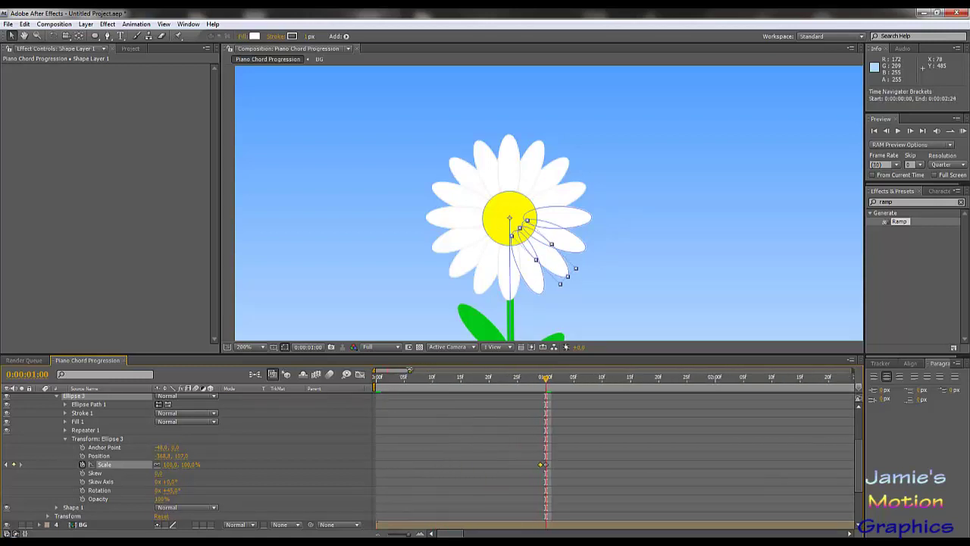
left_click(540, 466)
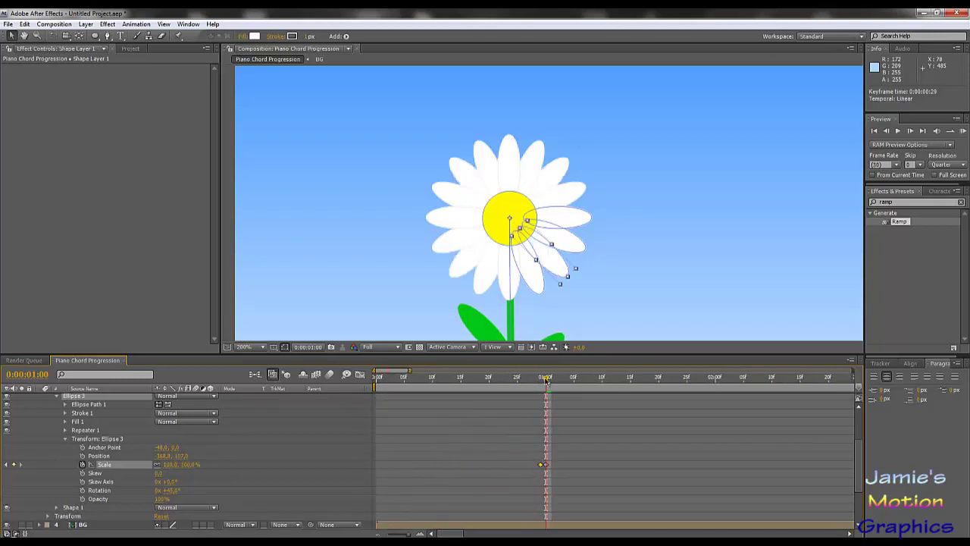
left_click_drag(547, 379, 541, 380)
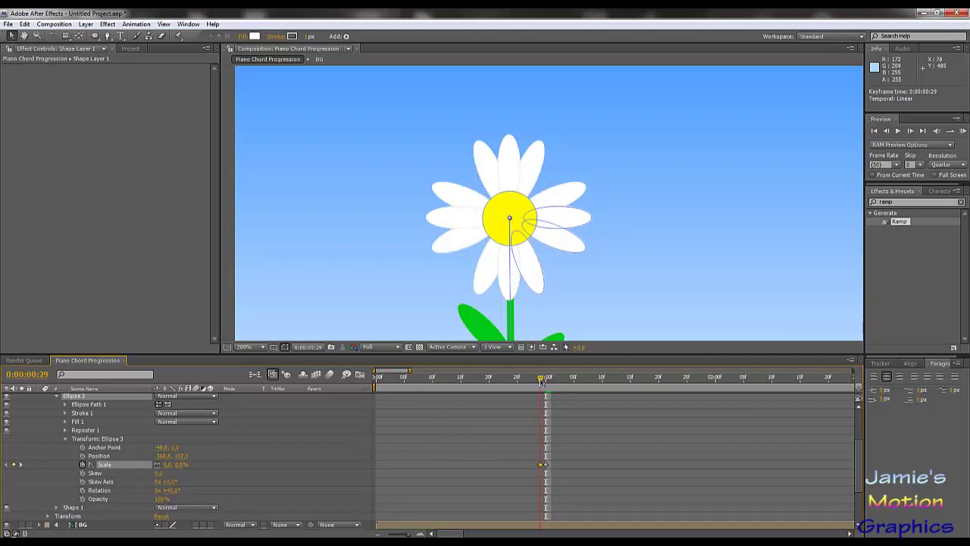
left_click_drag(543, 382, 546, 383)
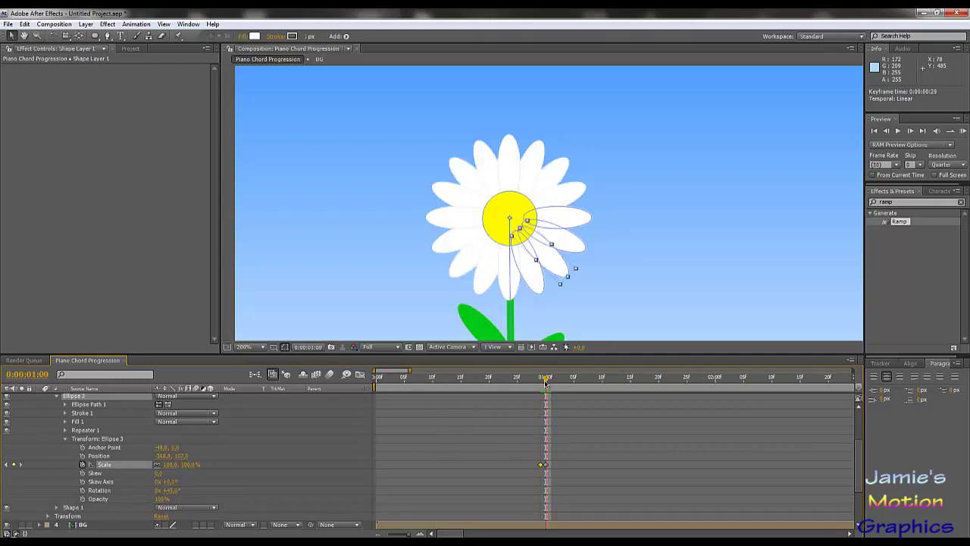
Add a 100% Scale keyframe to Ellipse 4 at 0:00:02:00.
left_click(715, 378)
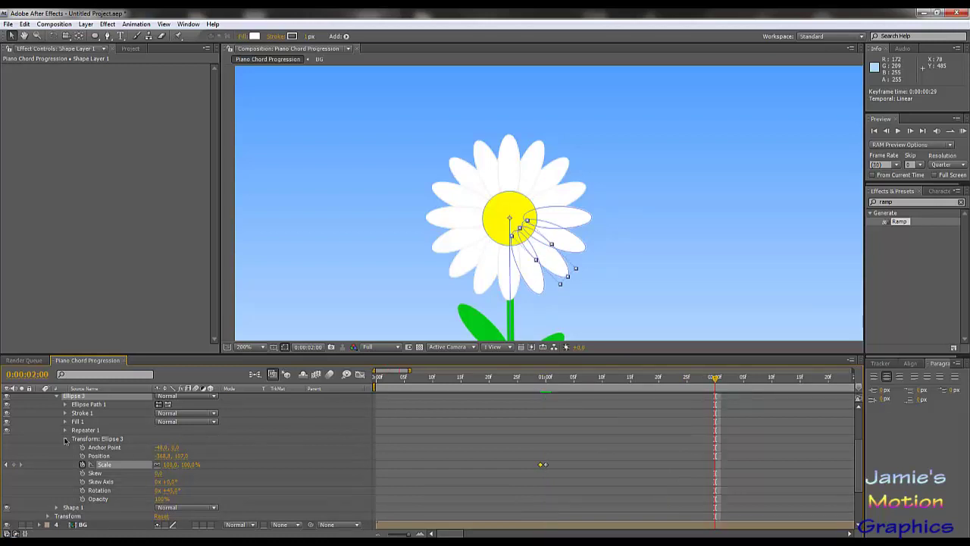
left_click(57, 397)
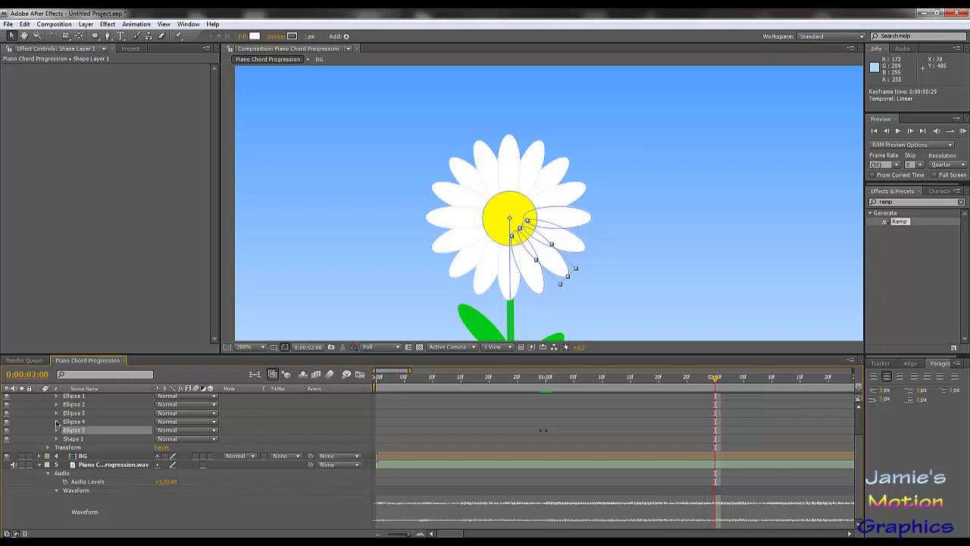
left_click(56, 421)
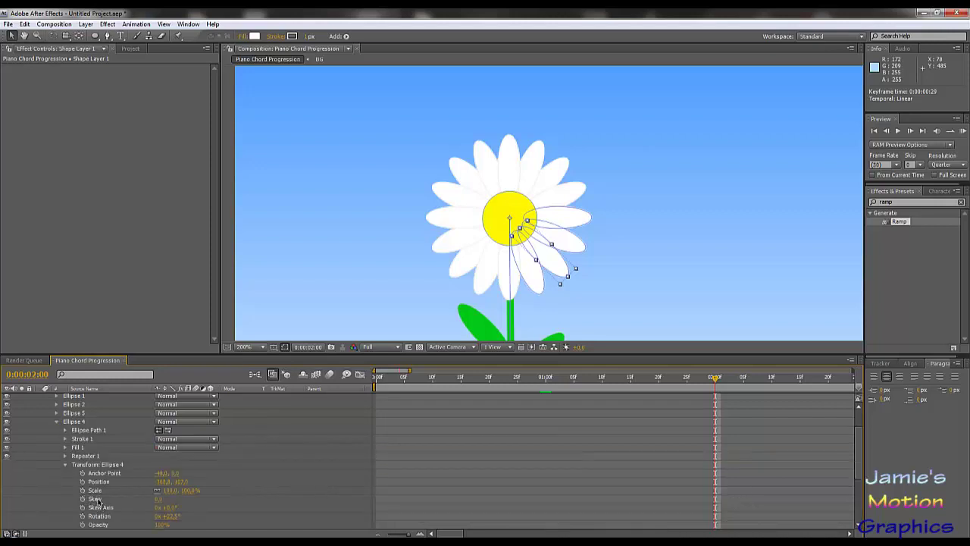
left_click(83, 490)
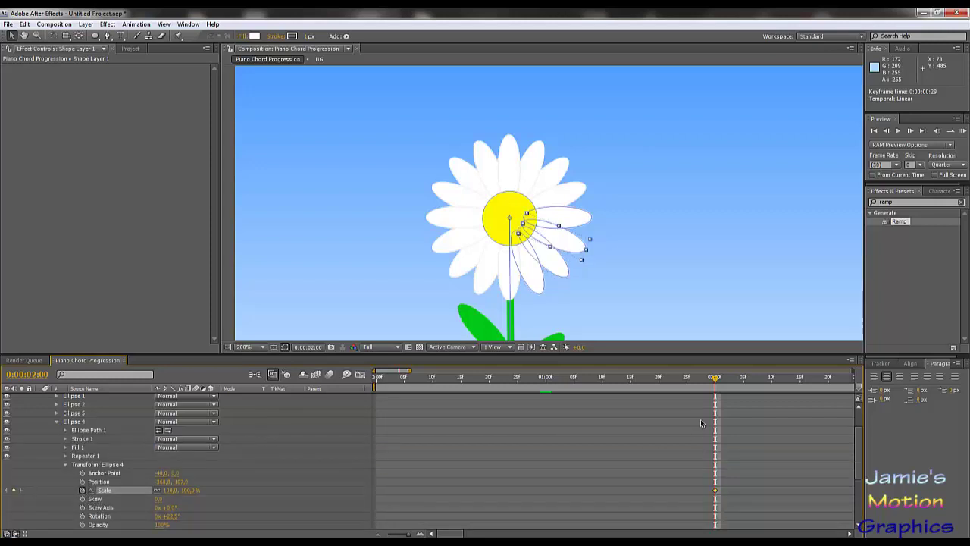
Set Ellipse 4's Scale to 0% at 0:00:01:29, one frame before its full-size keyframe, and preview the change.
key("Page_Up")
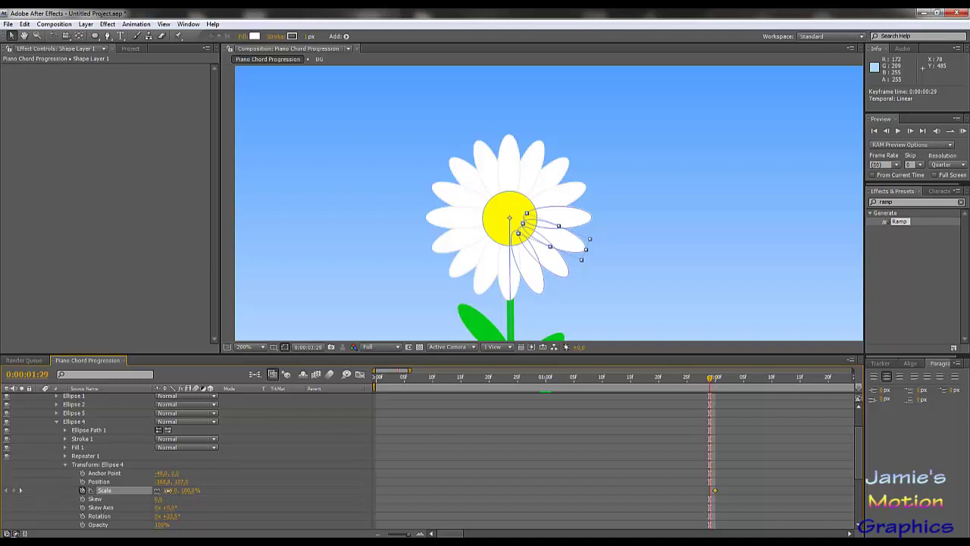
left_click_drag(165, 491, 9, 491)
left_click(168, 490)
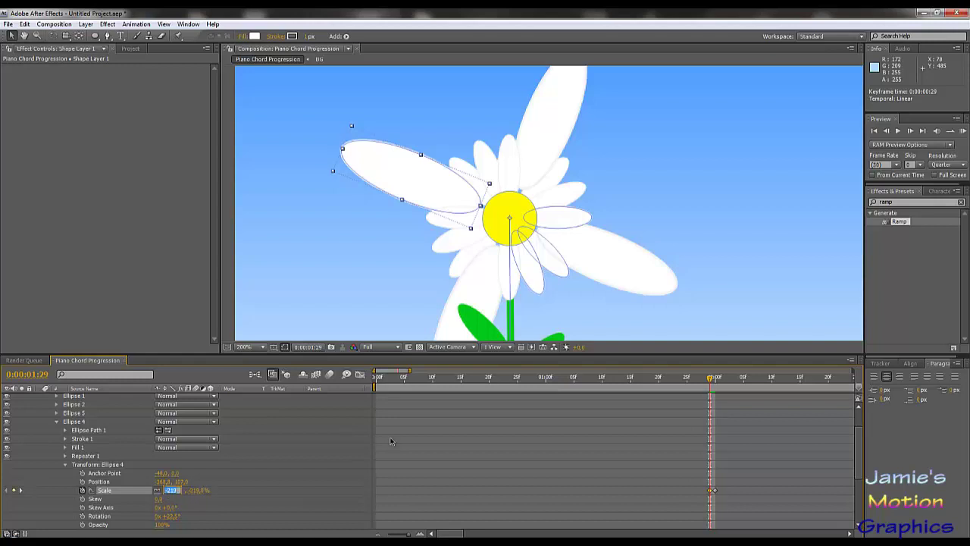
type("0")
key("Return")
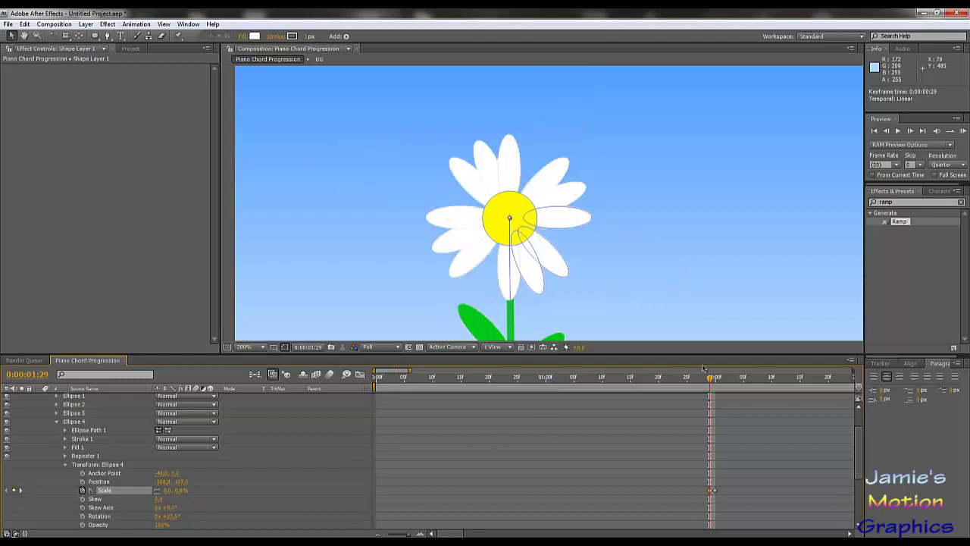
key("space")
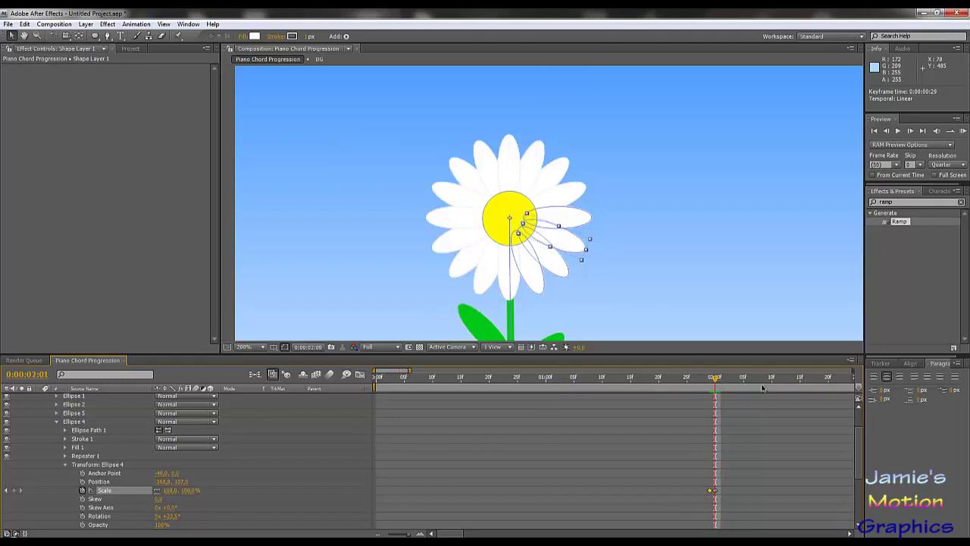
Add a 100% Scale keyframe to Ellipse 5 at 0:00:03:00, leaving its Rotation unanimated.
left_click_drag(596, 377, 561, 376)
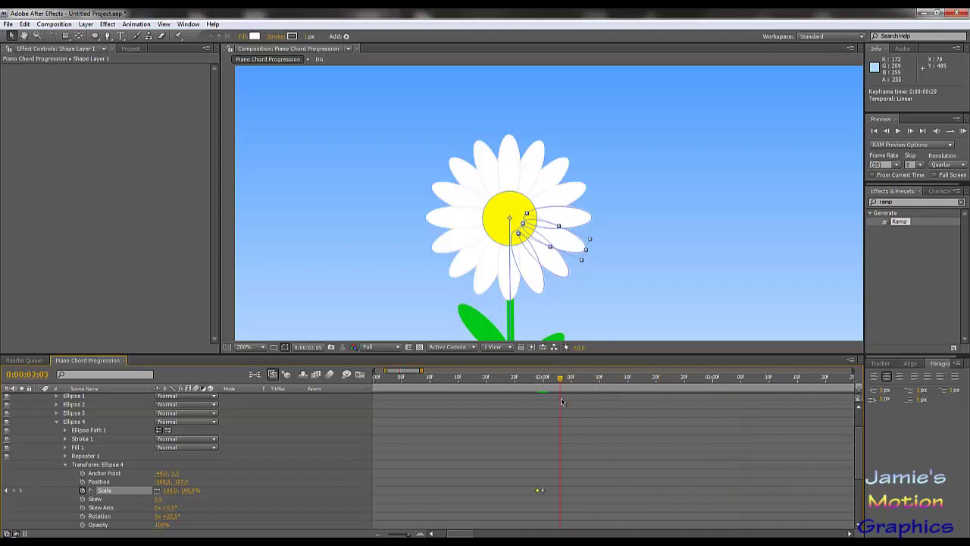
left_click_drag(642, 407, 718, 413)
left_click_drag(723, 378, 713, 383)
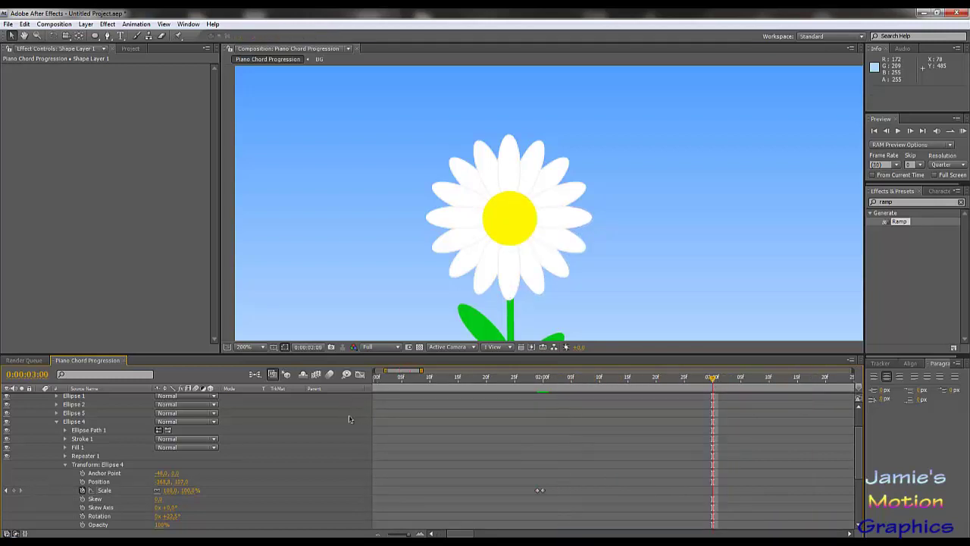
left_click(56, 421)
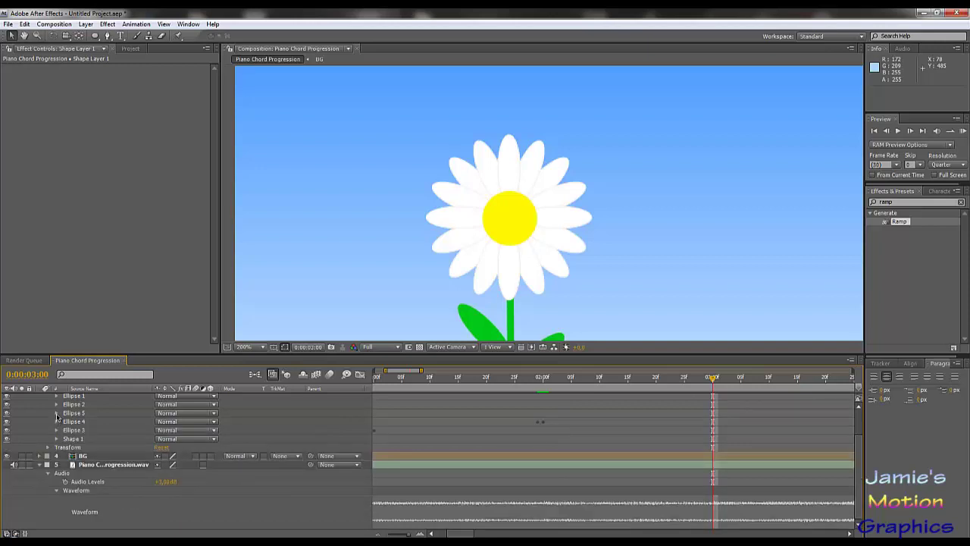
left_click(56, 414)
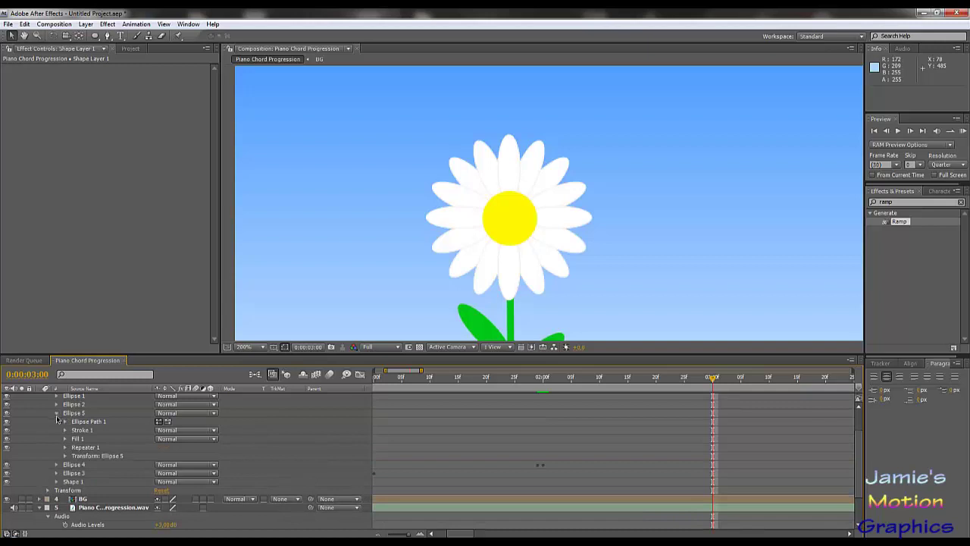
left_click(64, 455)
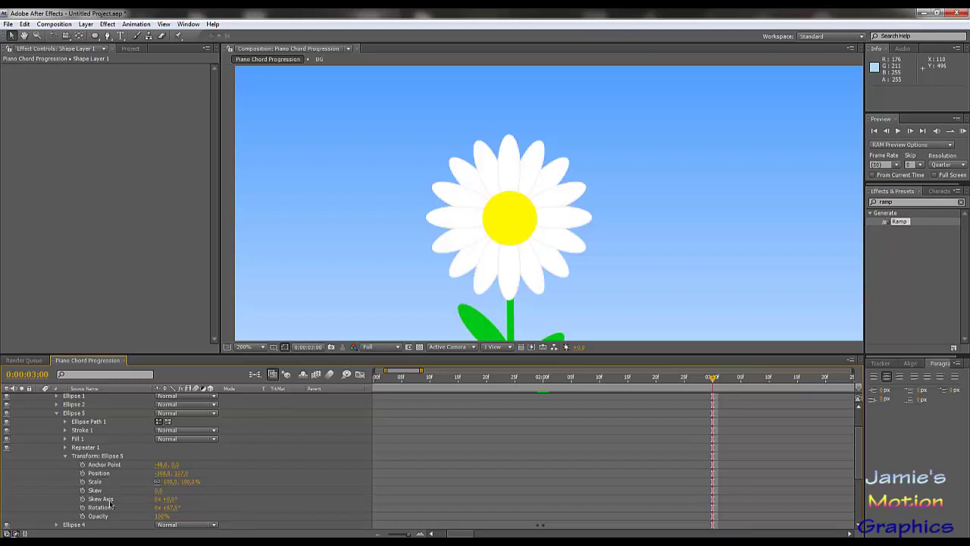
left_click(82, 507)
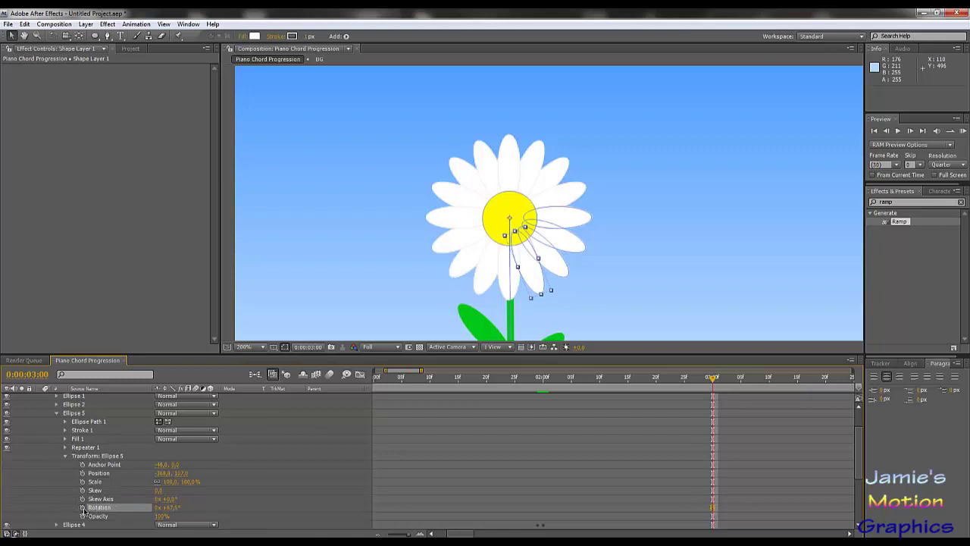
left_click(82, 481)
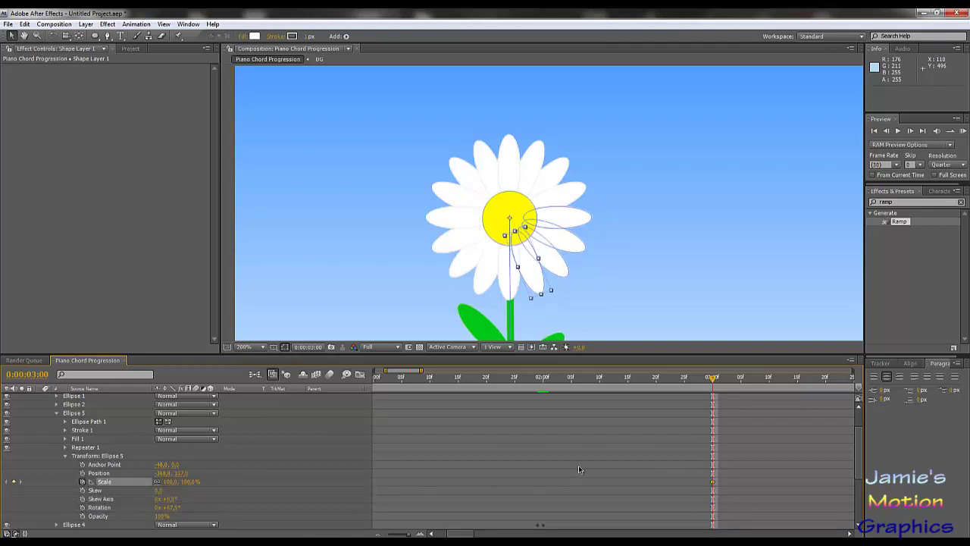
Set Ellipse 5's Scale to 0% at 0:00:02:29, one frame before its full-size keyframe.
key("Page_Up")
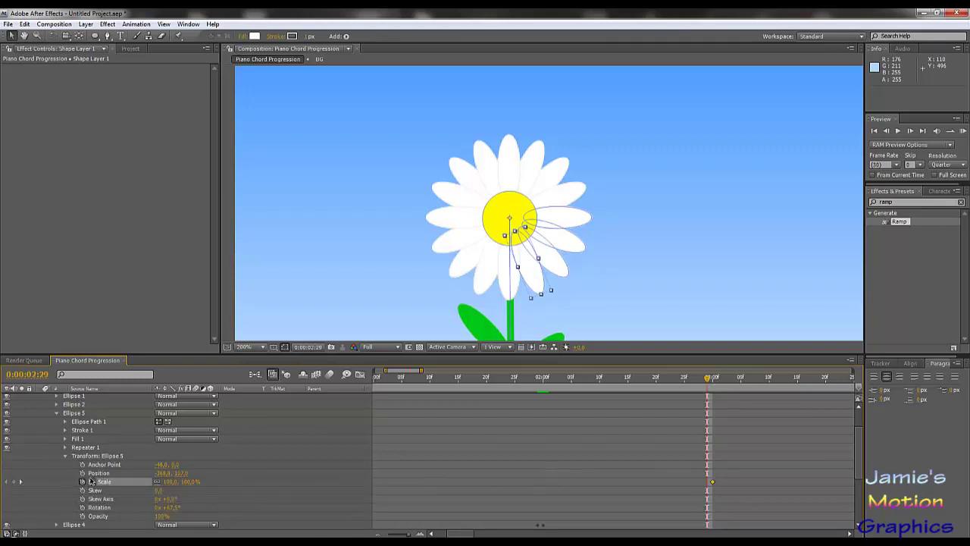
left_click(169, 482)
type("0")
key("Return")
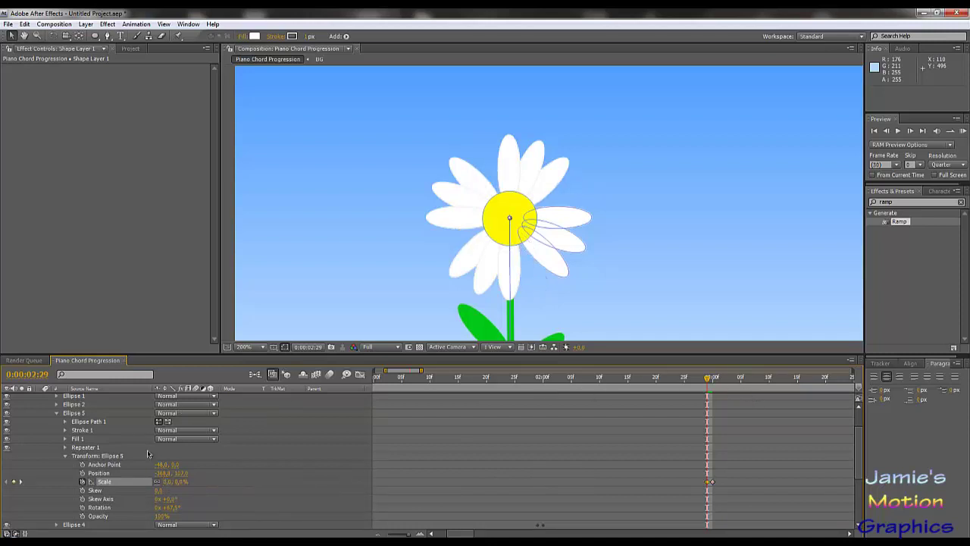
Add a 100% Scale keyframe to Ellipse 2 at 0:00:04:00.
left_click(56, 413)
left_click(56, 404)
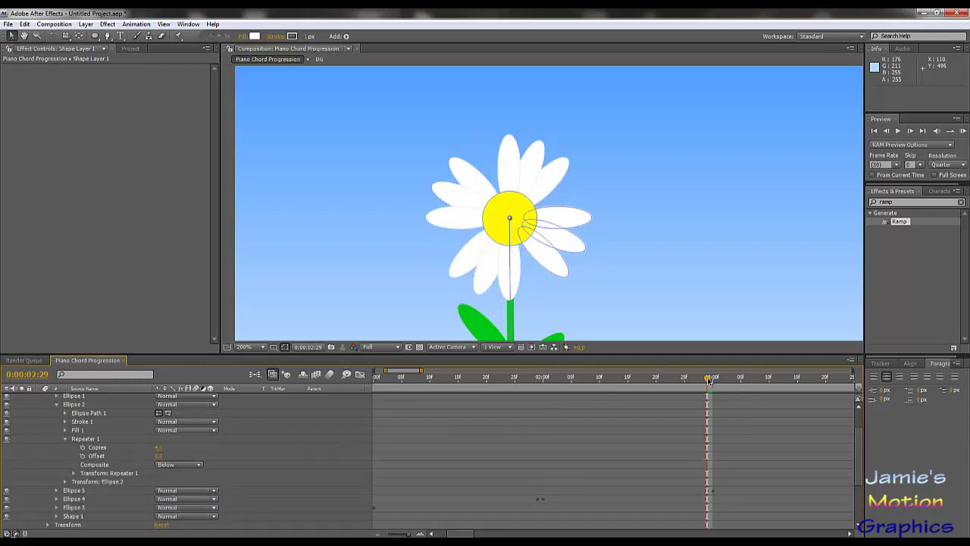
left_click_drag(709, 379, 774, 402)
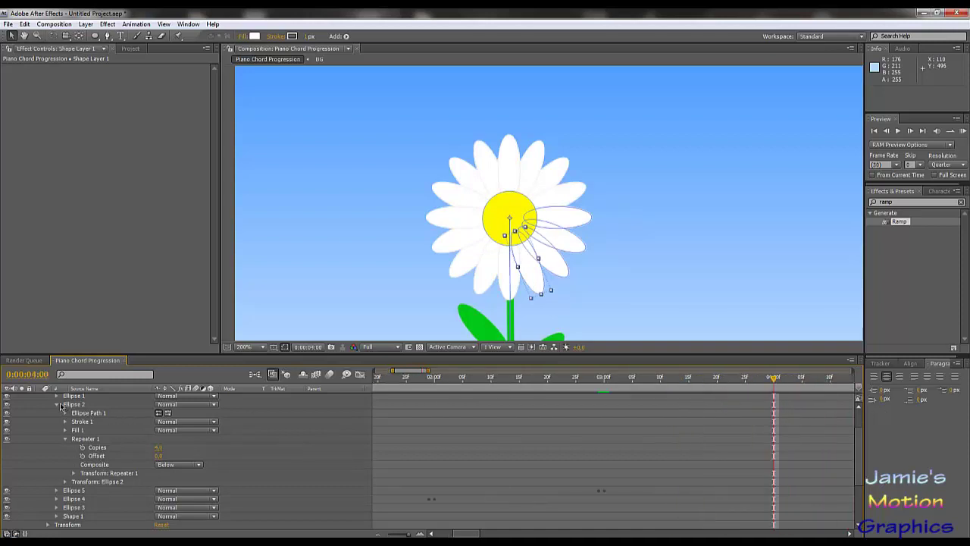
left_click(65, 481)
scroll(64, 484, "down", 1)
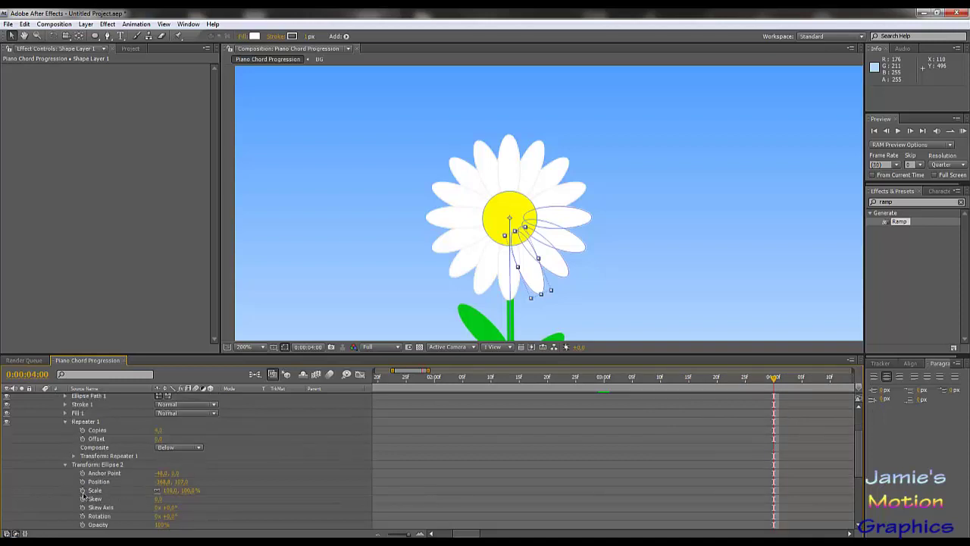
left_click(83, 491)
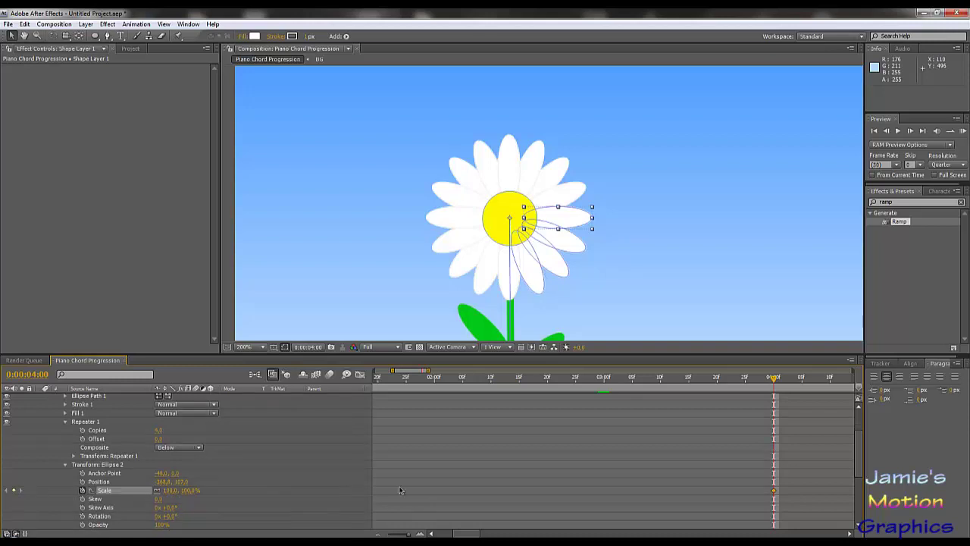
Set Ellipse 2's Scale to 0% at 0:00:03:29, one frame before its full-size keyframe.
key("Page_Up")
left_click(168, 490)
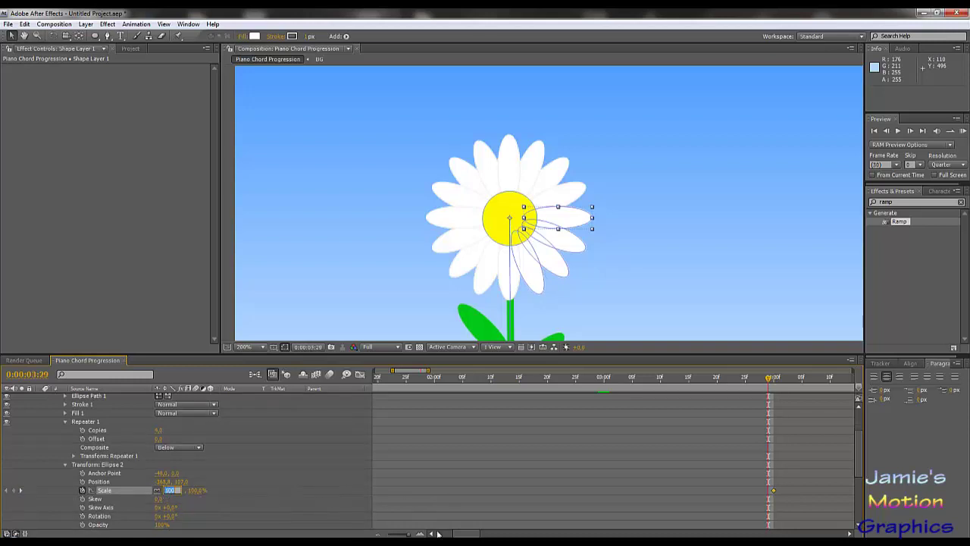
type("0")
key("Return")
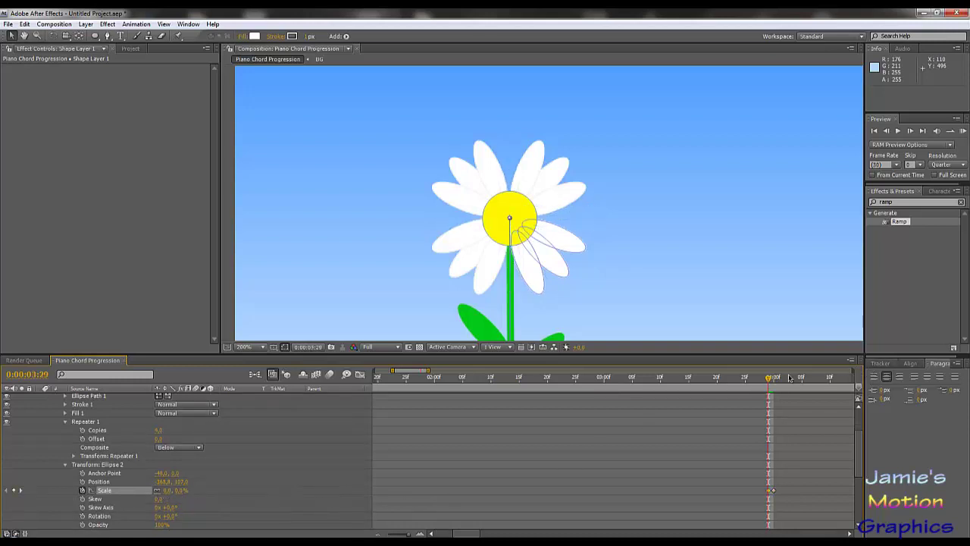
Scrub back to 0:00:00:00 to check the petals, and show the composition at 100% with about 10 seconds of timeline.
left_click_drag(761, 378, 373, 388)
scroll(502, 442, "down", 4)
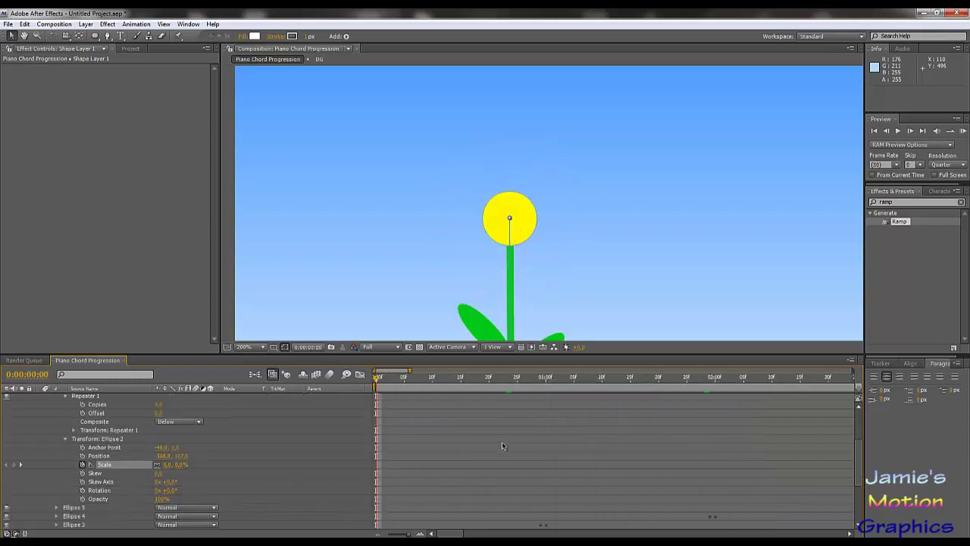
scroll(547, 441, "up", 2)
scroll(584, 264, "down", 5)
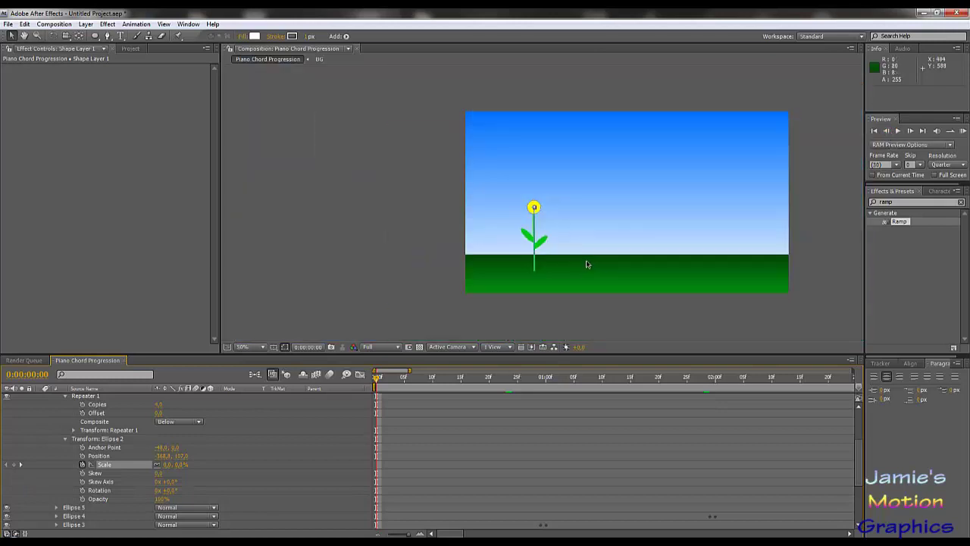
scroll(586, 264, "up", 2)
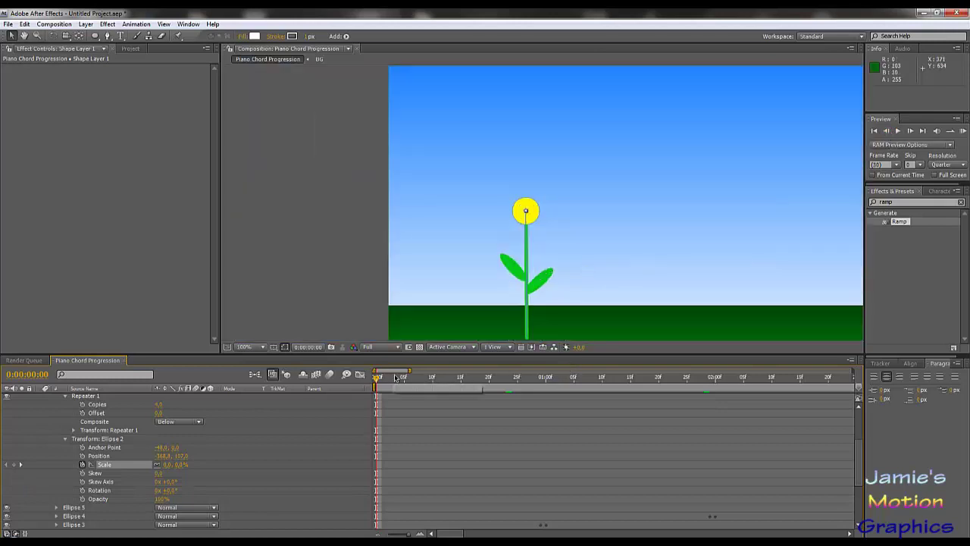
left_click_drag(409, 371, 493, 372)
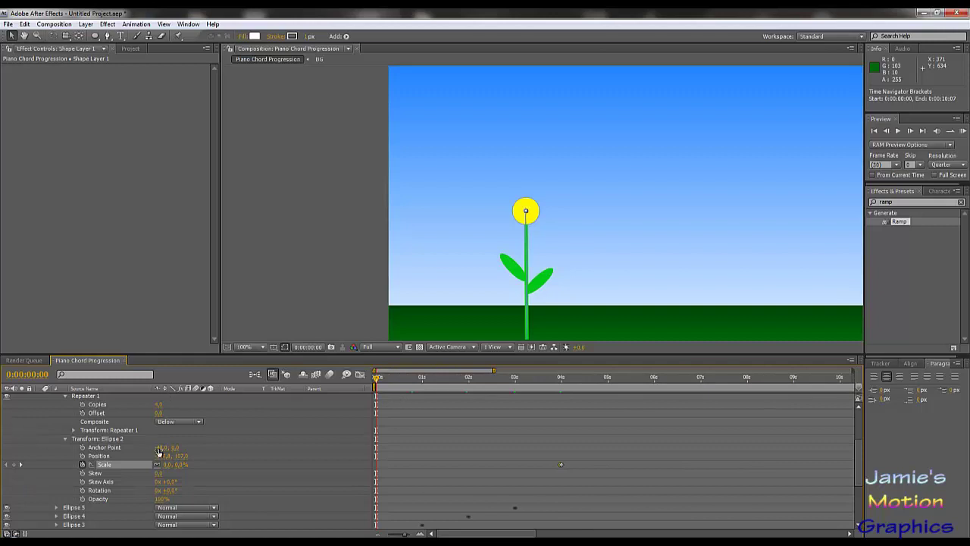
scroll(164, 451, "up", 3)
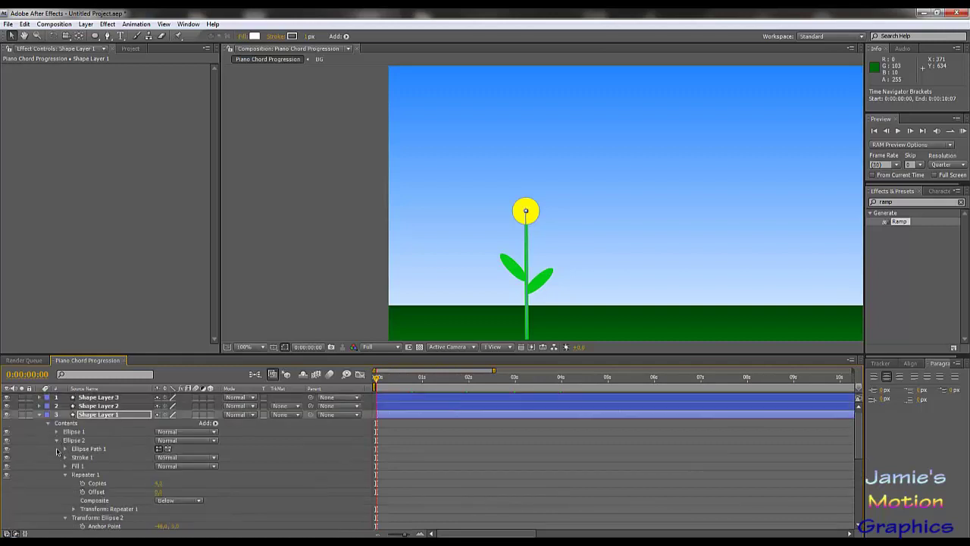
Play and scrub through the first five seconds to check how the petal groups appear, ending at 0:00:00:00.
left_click_drag(376, 381, 498, 379)
key("space")
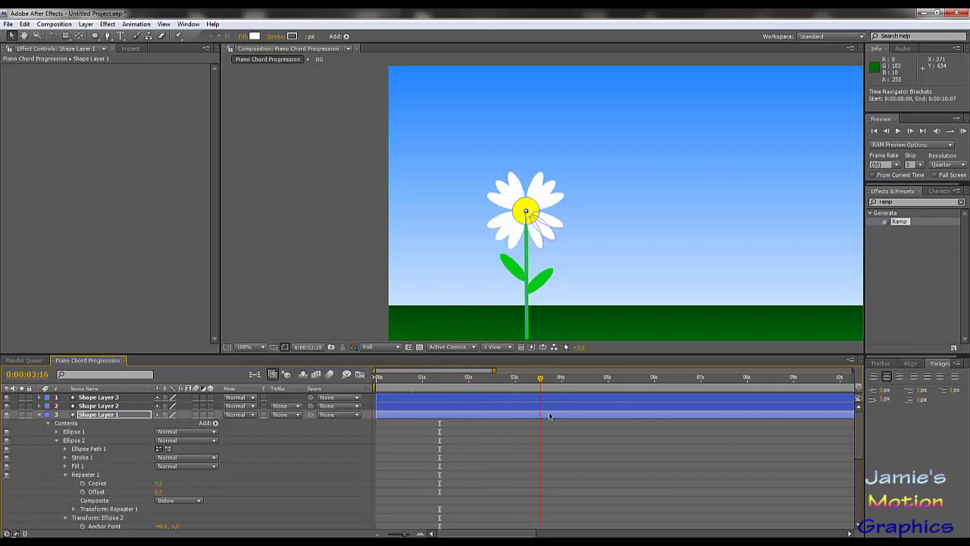
left_click(576, 425)
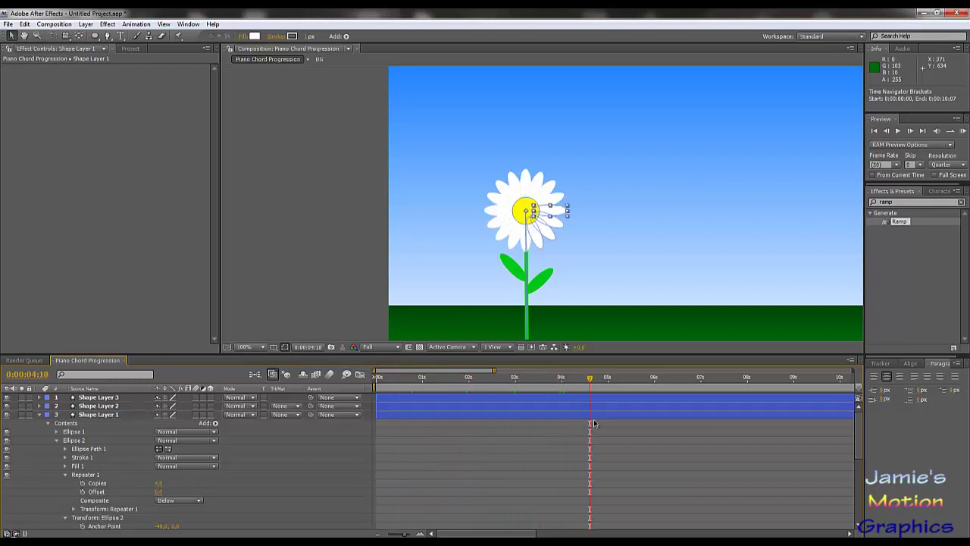
left_click(523, 419)
left_click_drag(559, 378, 489, 391)
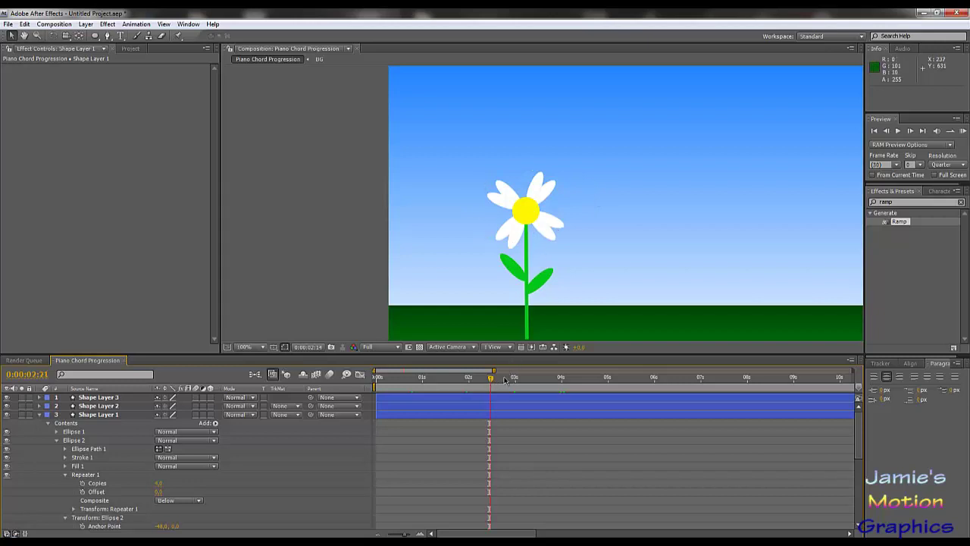
left_click_drag(490, 379, 584, 402)
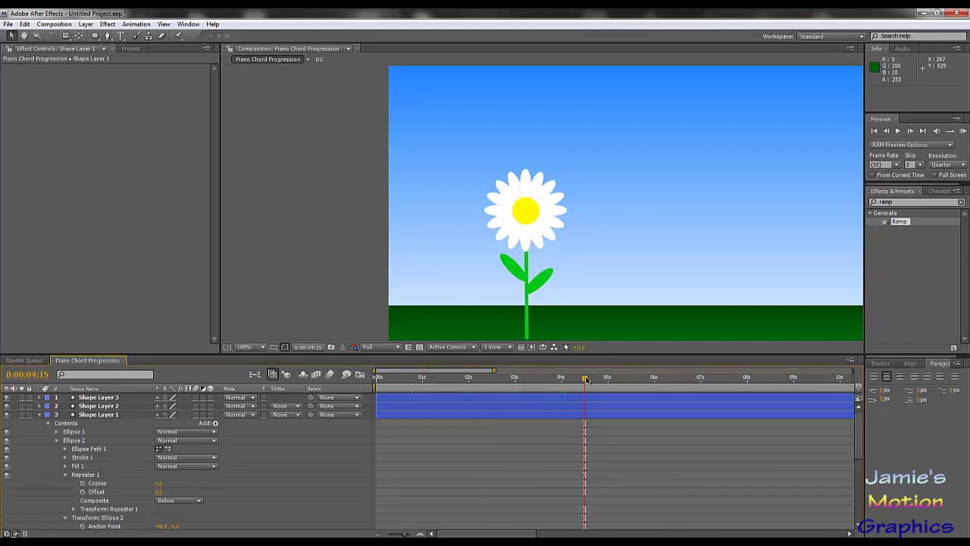
left_click_drag(586, 379, 364, 394)
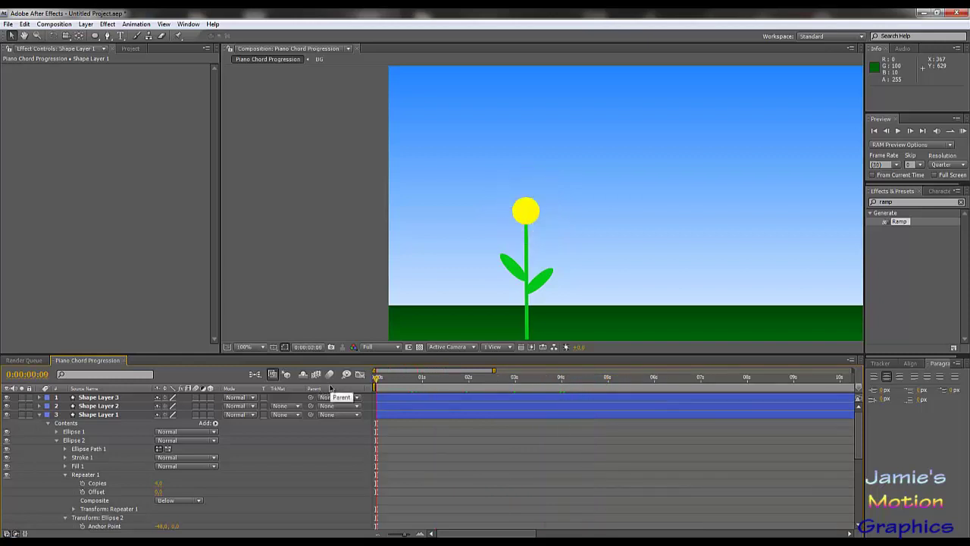
Run a RAM preview of the composition to check the petal timing against the piano audio.
key("KP_Decimal")
key("KP_0")
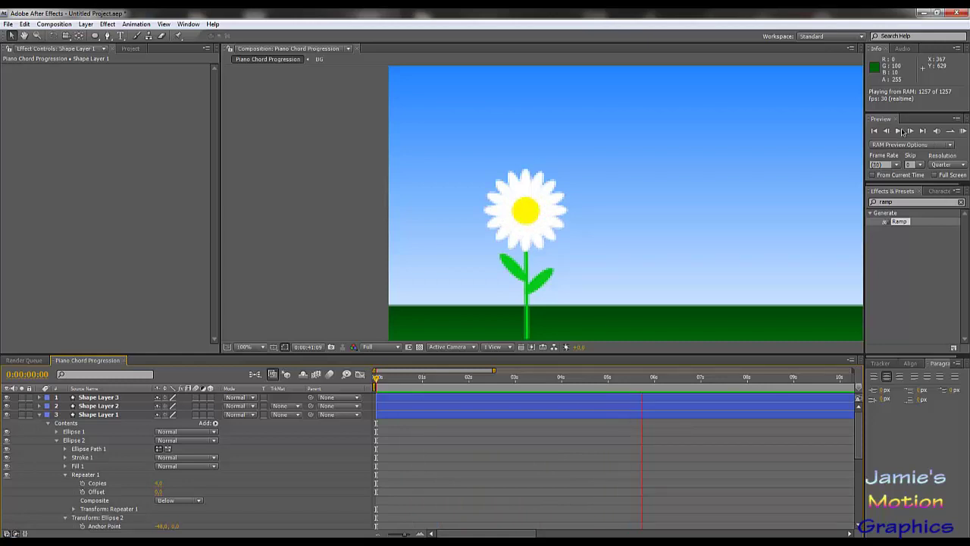
left_click(500, 381)
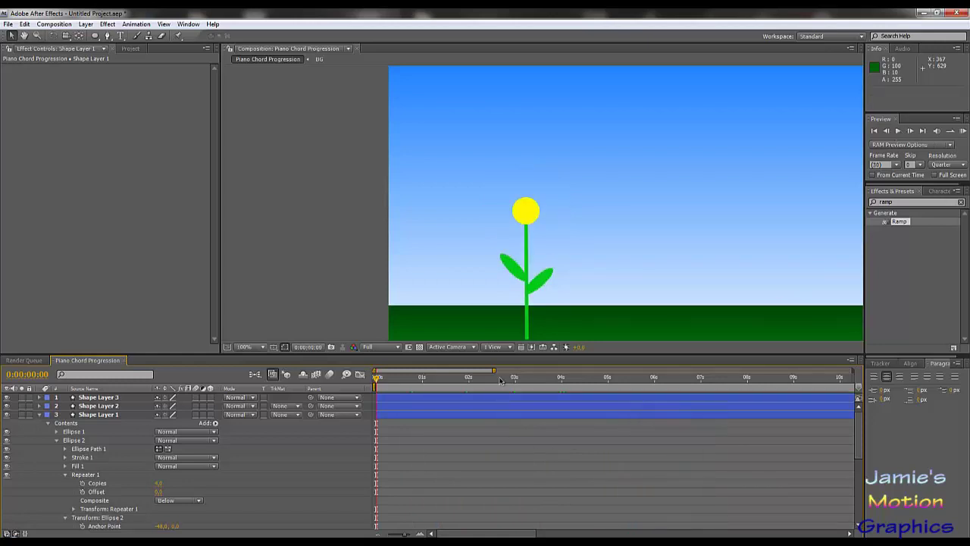
Move Shape Layer 1's petal Scale keyframes one second earlier, putting Ellipse 3's full-size keyframe at 0:00:00:00.
left_click(40, 415)
left_click(83, 416)
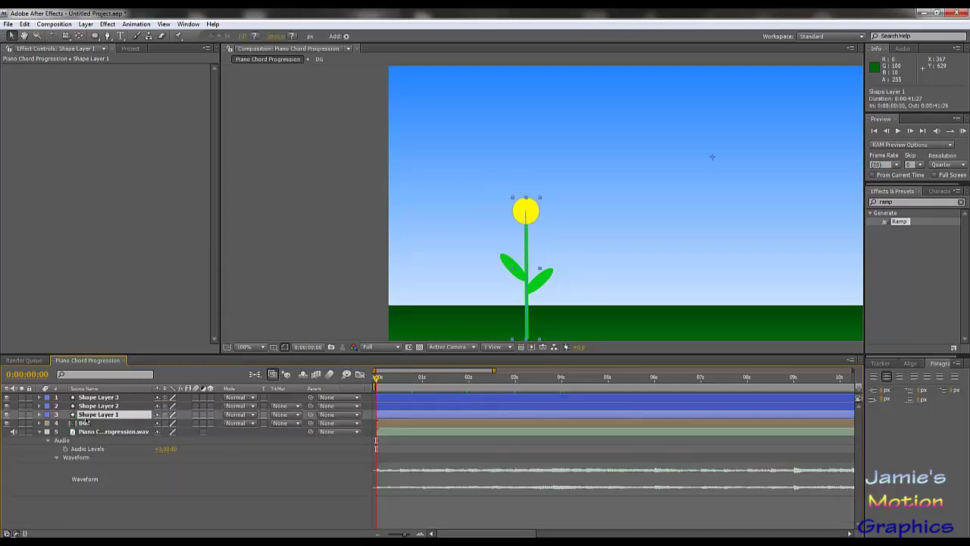
key("u")
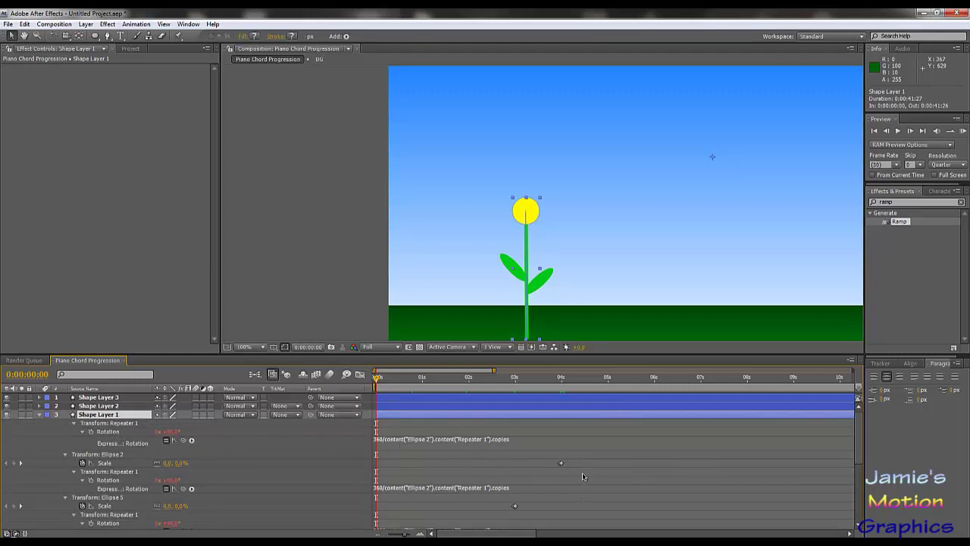
scroll(582, 472, "down", 2)
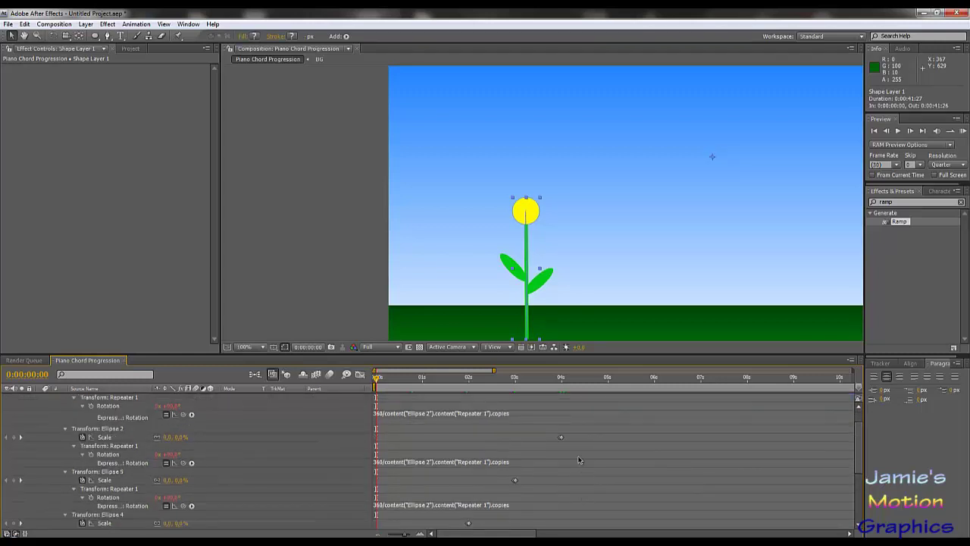
left_click_drag(573, 427, 410, 461)
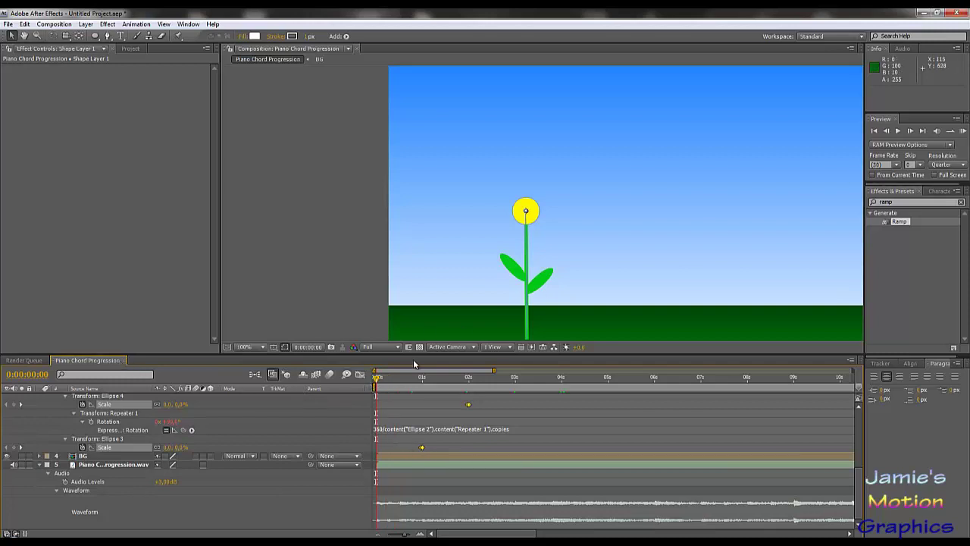
left_click_drag(494, 371, 413, 370)
mouse_move(529, 449)
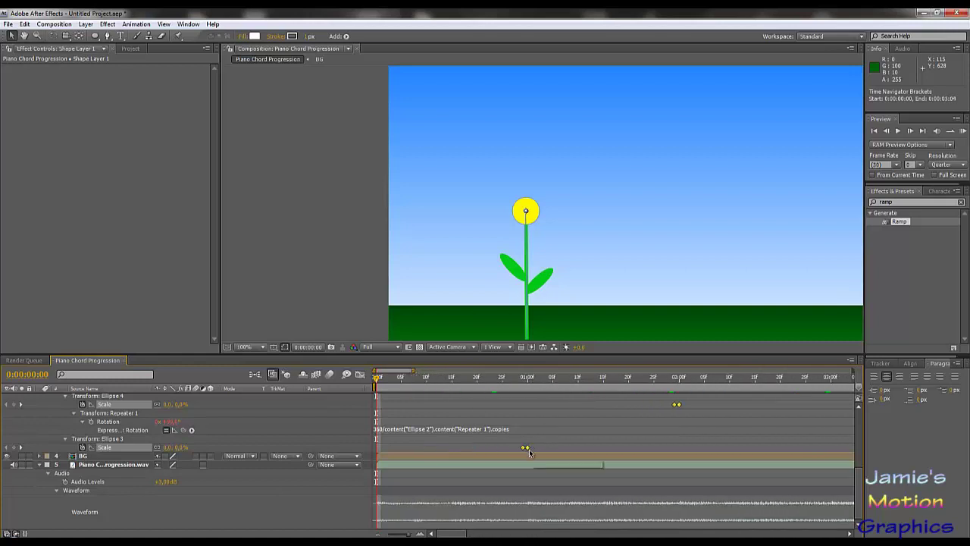
left_click_drag(525, 449, 376, 455)
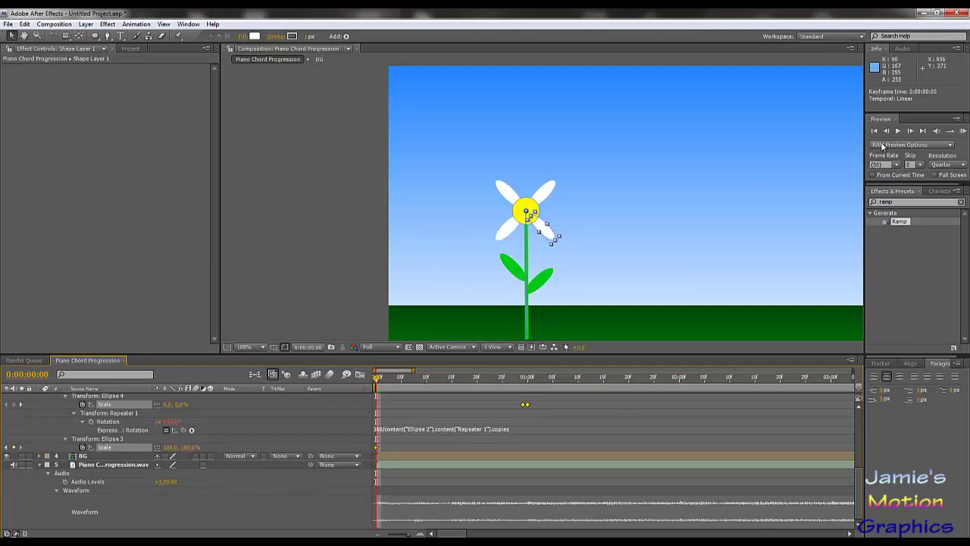
Shift all layers to start at 0:00:01:00 and place the current time there, with the composition shown at 50%.
scroll(320, 291, "down", 4)
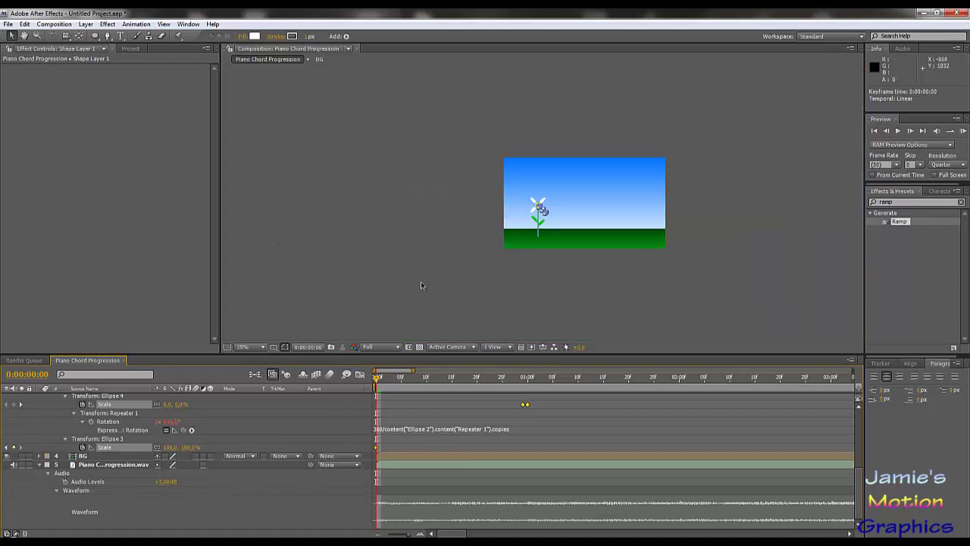
scroll(425, 288, "up", 2)
left_click(430, 422)
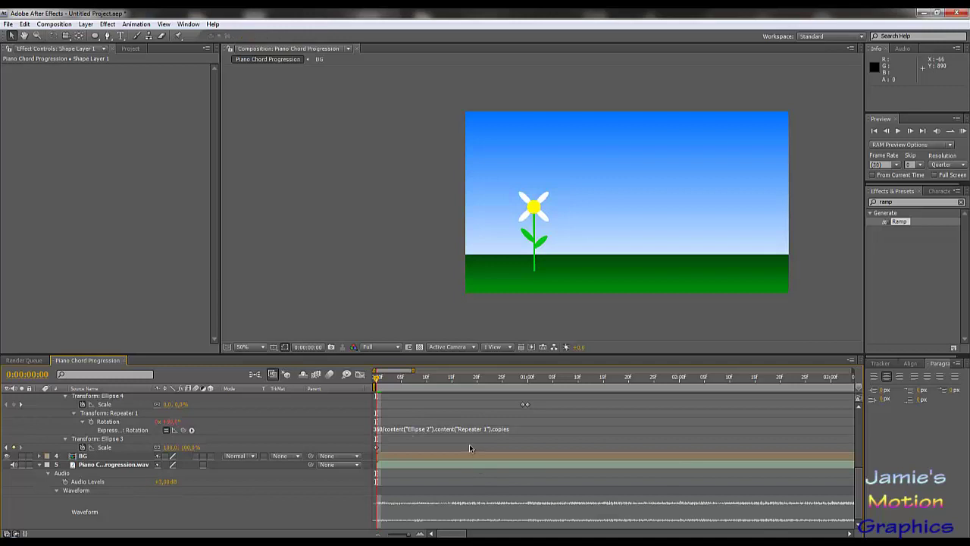
key("ctrl+a")
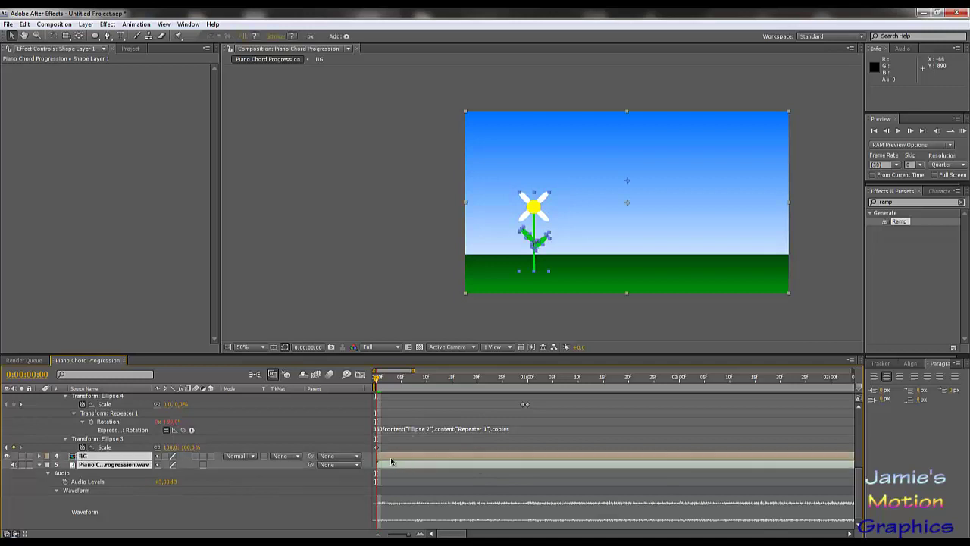
left_click_drag(388, 460, 538, 477)
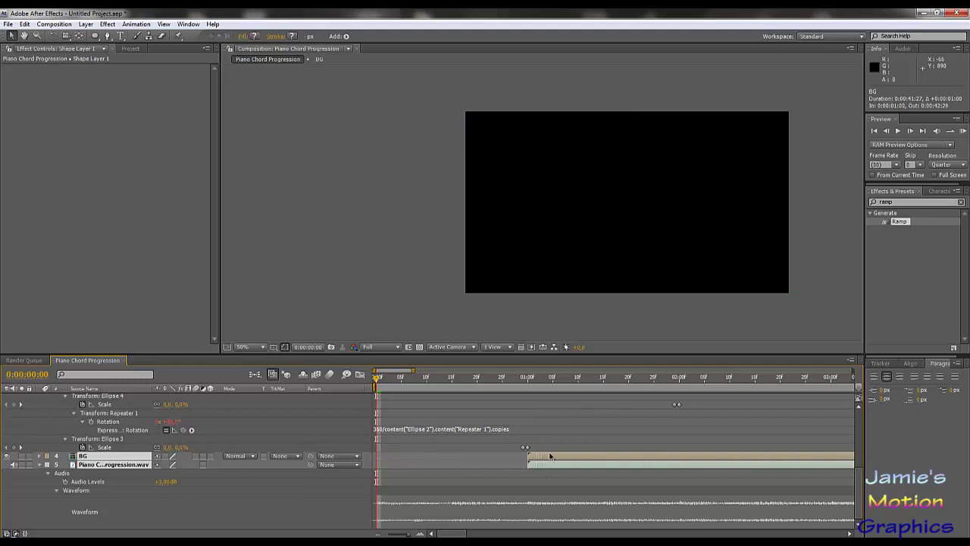
left_click(530, 378)
left_click_drag(532, 382, 528, 383)
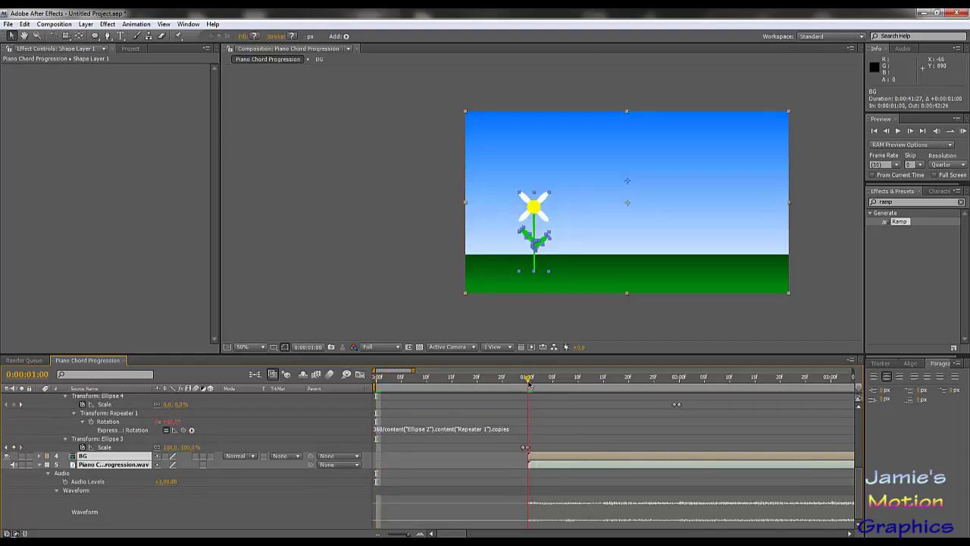
left_click(520, 473)
left_click(530, 467)
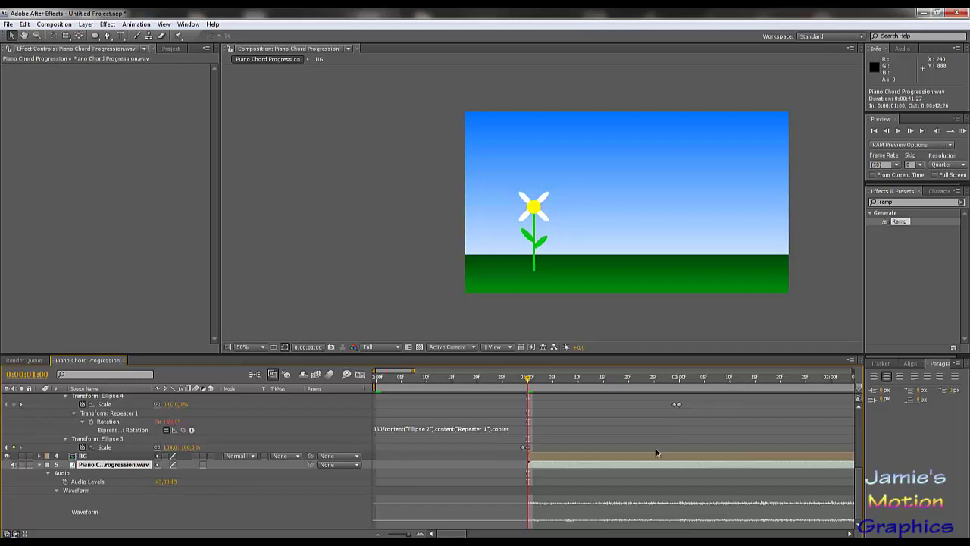
left_click(593, 470)
left_click(534, 456)
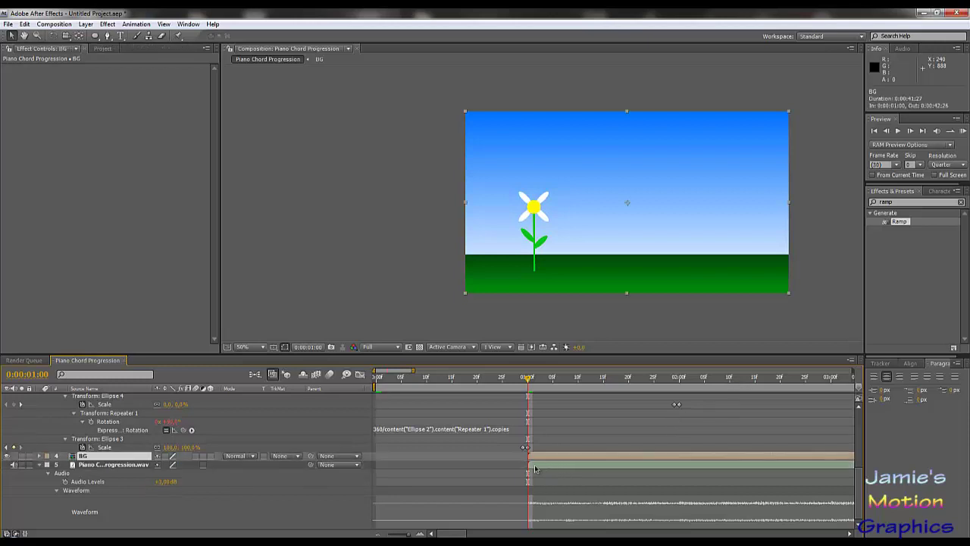
left_click(534, 466)
left_click(539, 448)
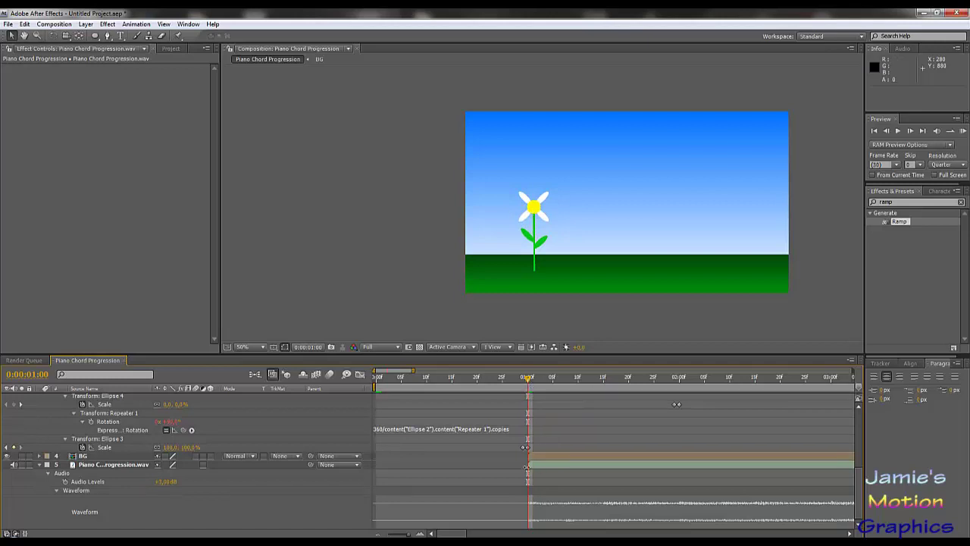
Move the BG layer back so it starts at 0:00:00:00.
left_click_drag(521, 383, 377, 378)
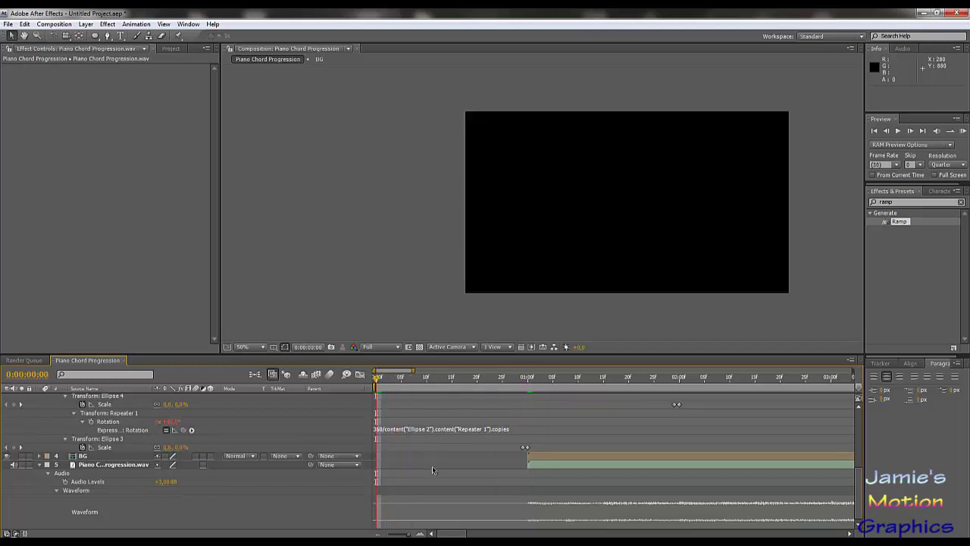
scroll(432, 466, "up", 3)
scroll(432, 466, "down", 3)
left_click_drag(533, 454, 401, 466)
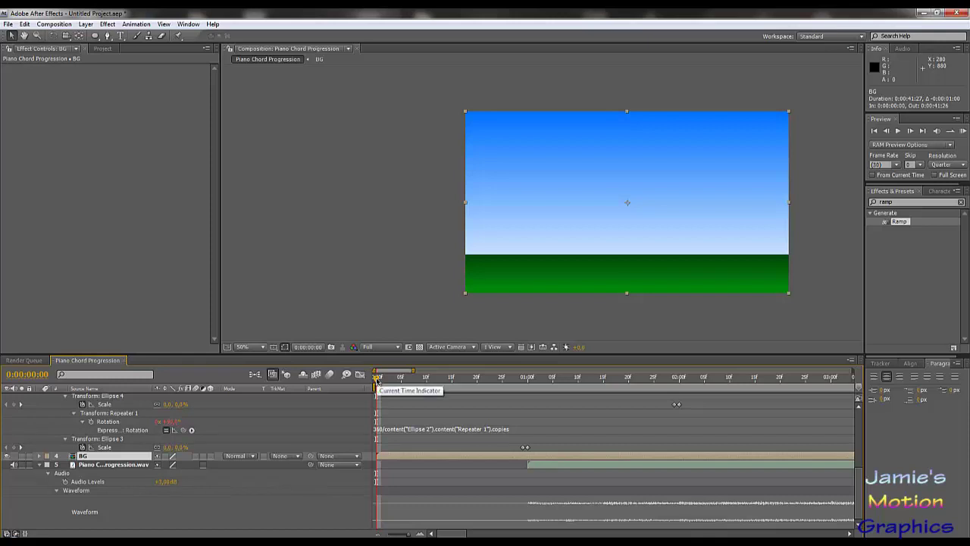
Extend Shape Layer 1's in point back to 0:00:00:00, leaving its petal keyframes in place.
scroll(401, 440, "up", 5)
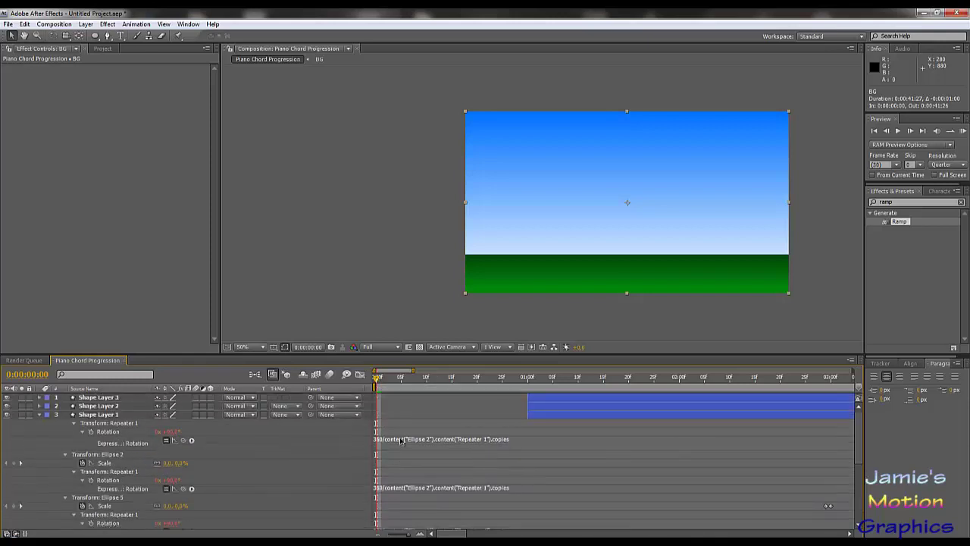
left_click(85, 400)
left_click(86, 407)
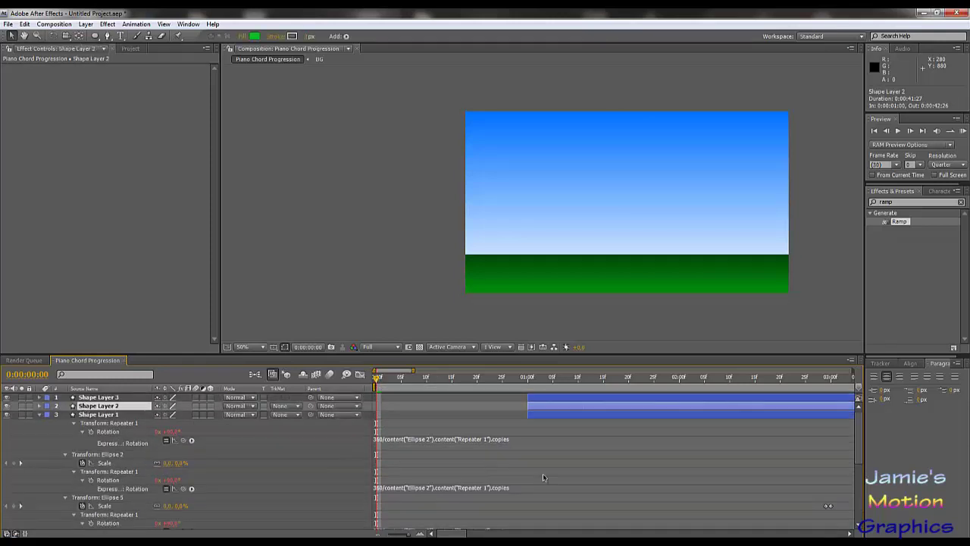
scroll(528, 478, "down", 3)
scroll(528, 478, "up", 3)
scroll(528, 477, "down", 5)
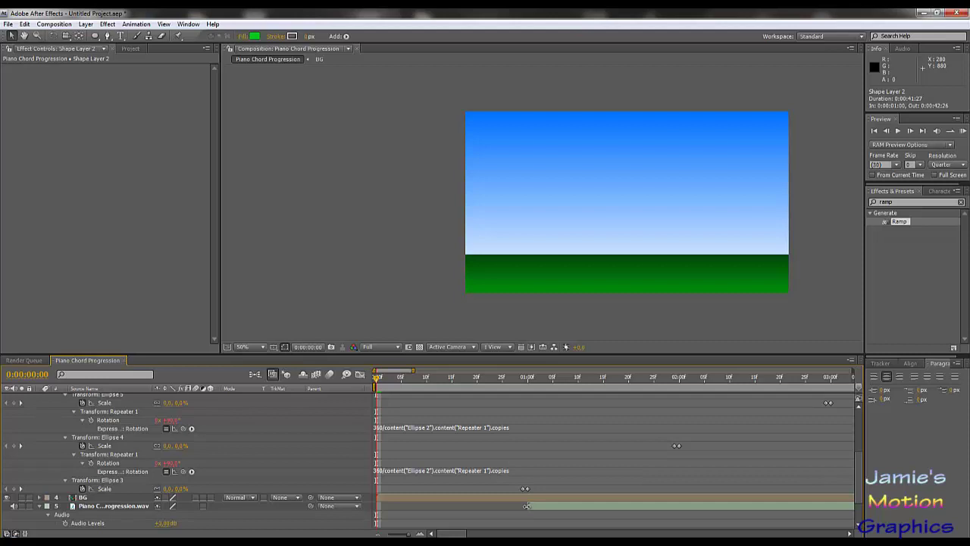
scroll(475, 495, "up", 4)
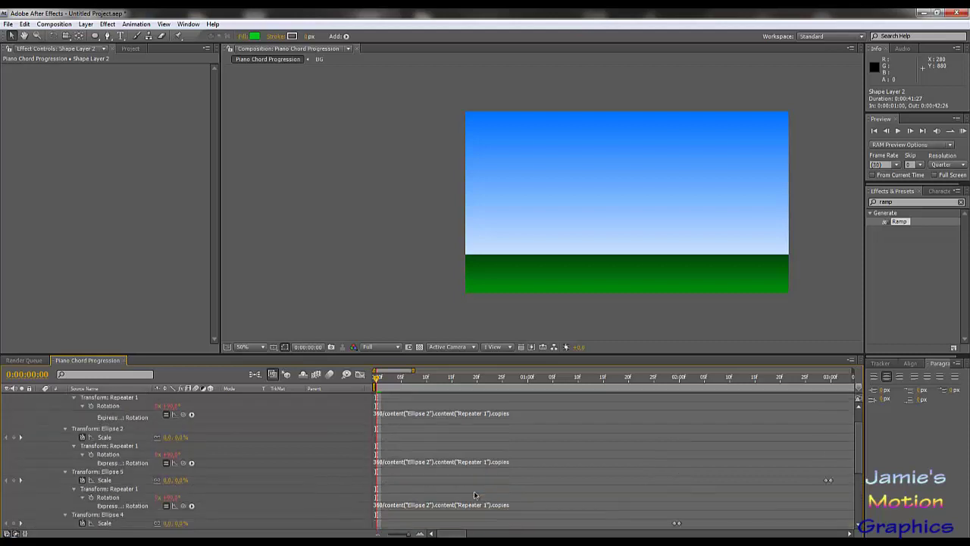
scroll(475, 494, "up", 1)
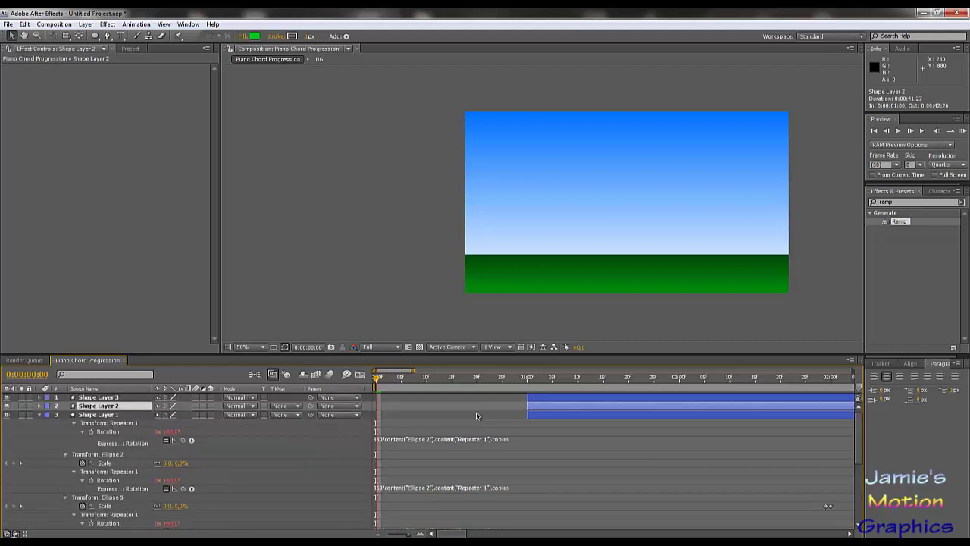
left_click_drag(533, 416, 382, 416)
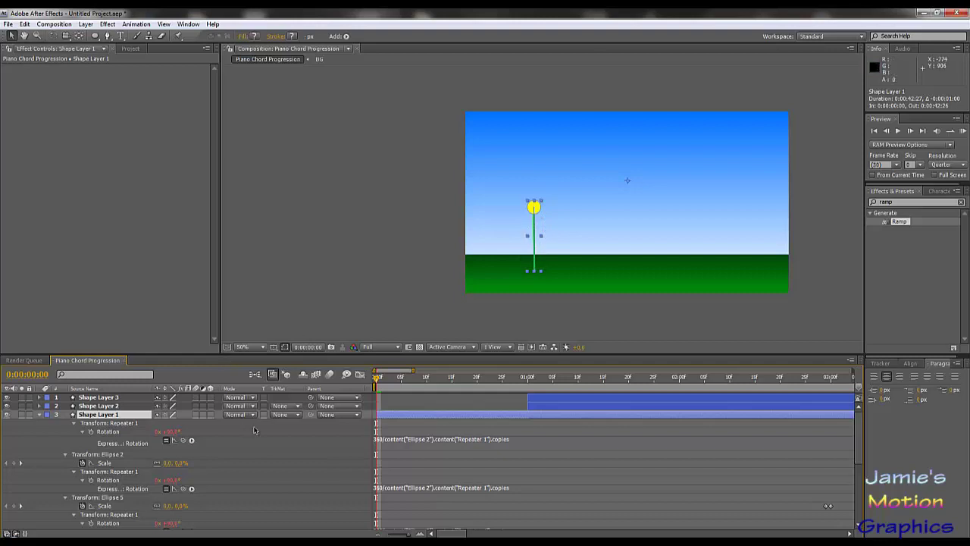
Place the current time at 0:00:00:15 and expand Shape Layer 1 to its full contents.
scroll(250, 439, "down", 1)
scroll(250, 438, "down", 2)
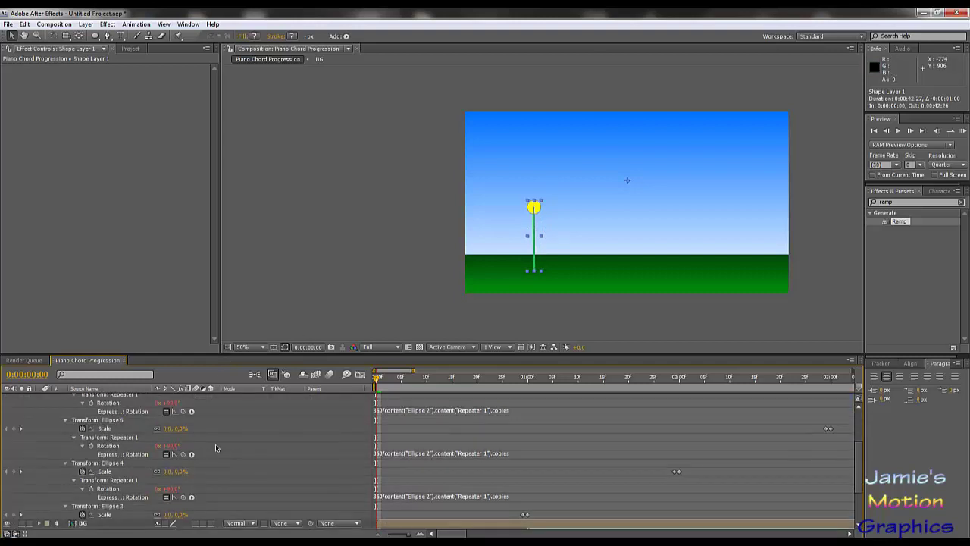
scroll(438, 423, "up", 3)
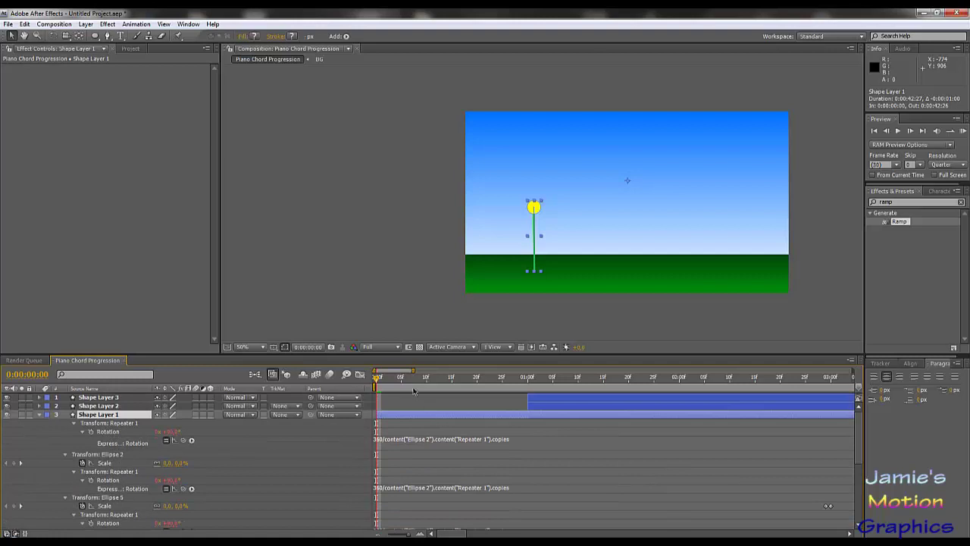
left_click_drag(439, 382, 451, 385)
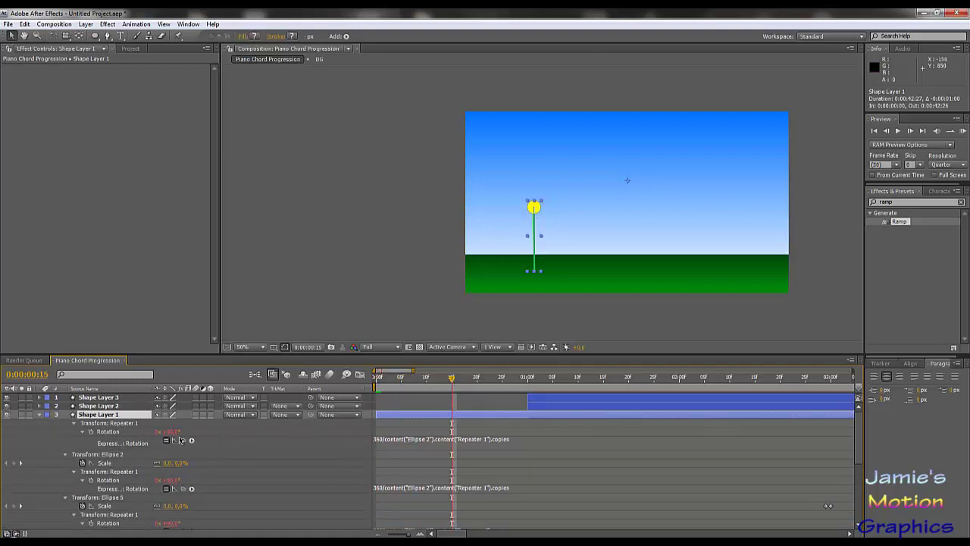
left_click(39, 414)
left_click(39, 415)
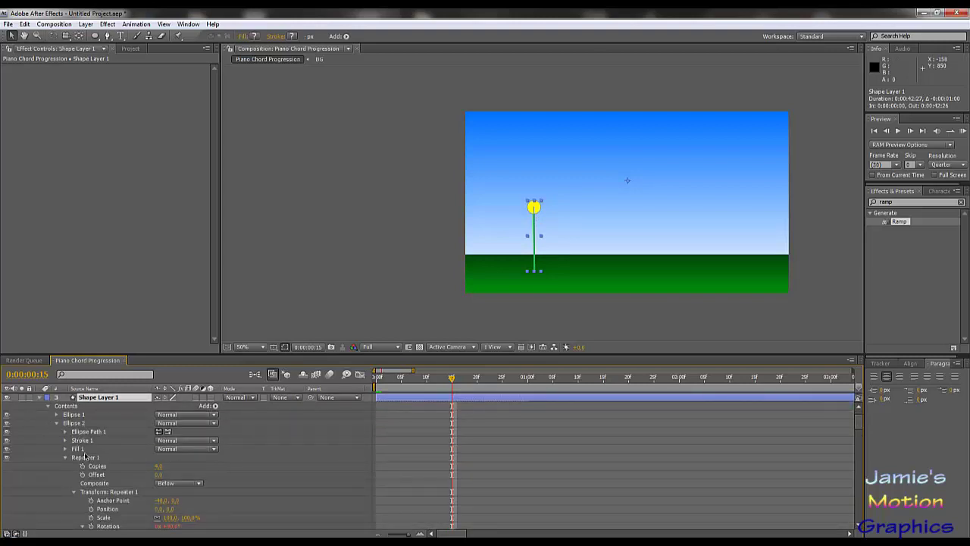
Collapse the Ellipse 2, 5, 4 and 3 groups in Shape Layer 1's contents.
key("F2")
left_click(57, 425)
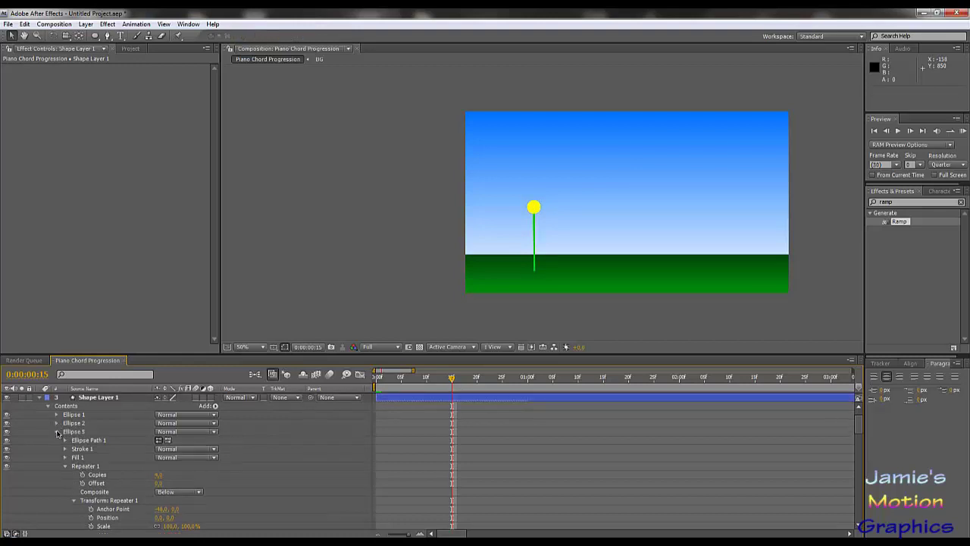
left_click(57, 432)
left_click(57, 440)
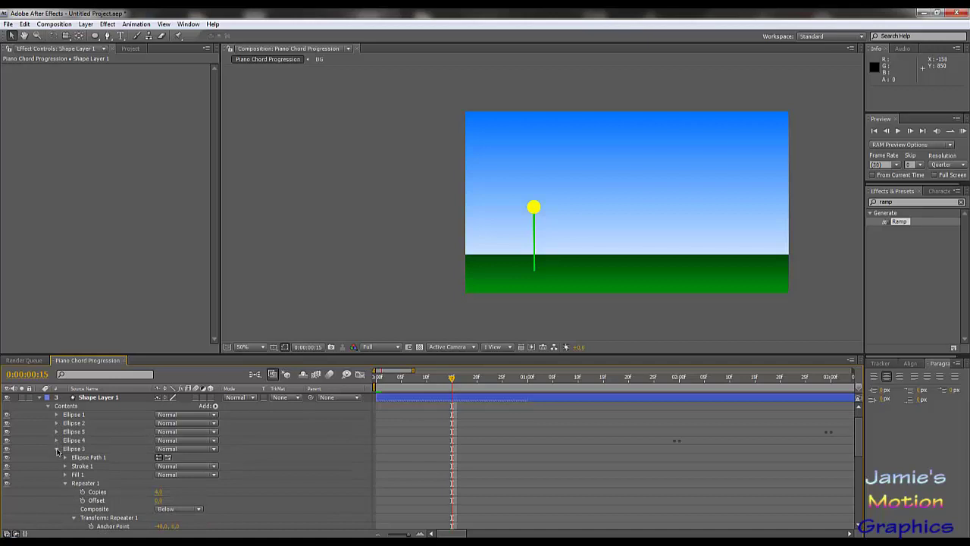
left_click(56, 449)
left_click(67, 460)
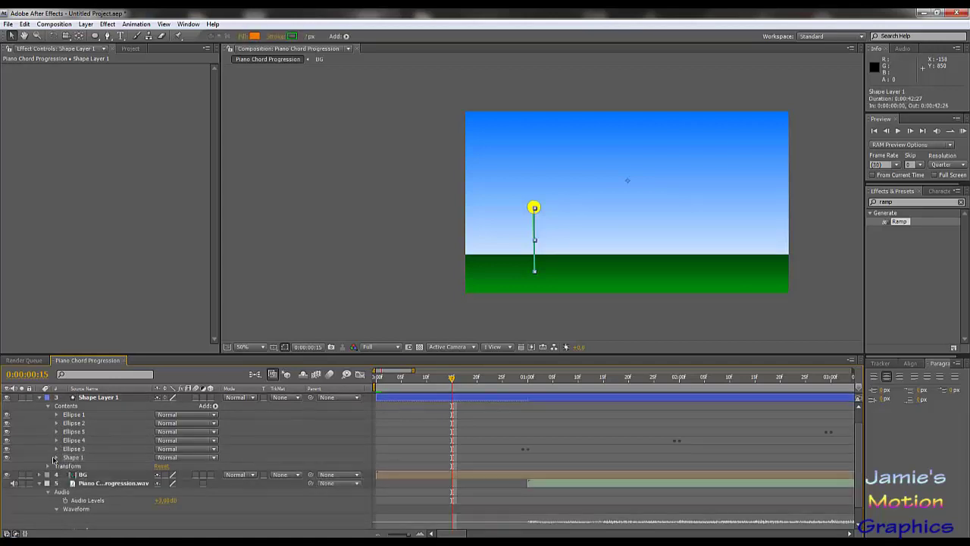
Set a Path keyframe for the stem, Shape 1 of Shape Layer 1, at 0:00:00:15.
left_click(56, 457)
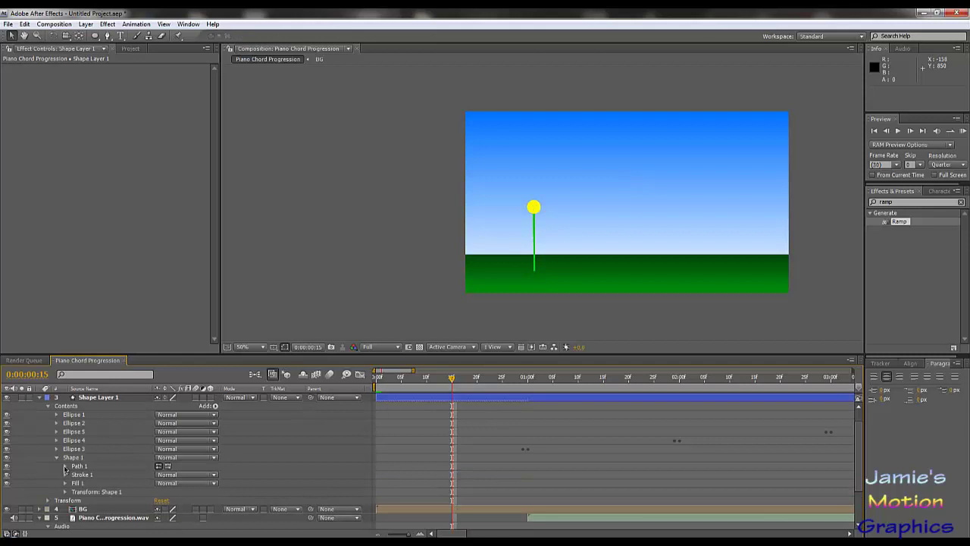
left_click(65, 466)
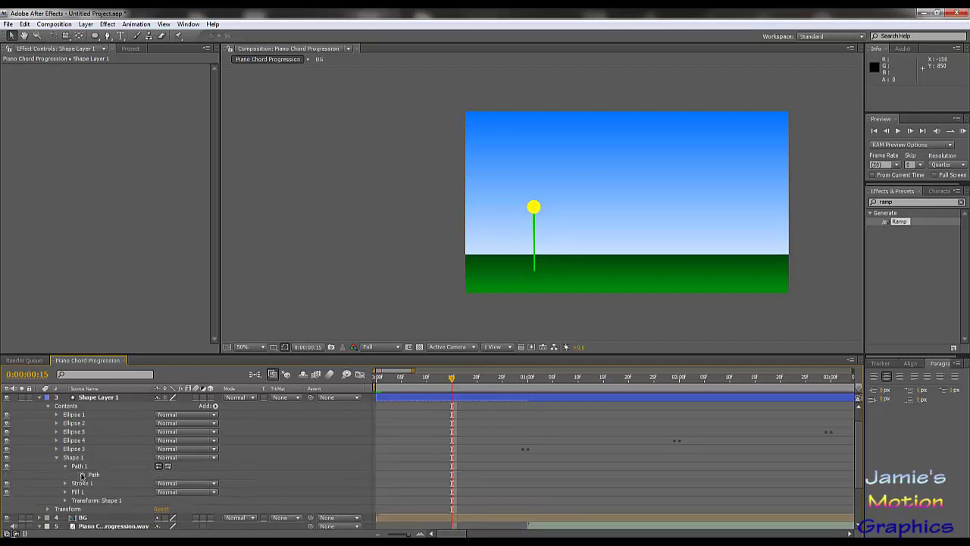
left_click(83, 475)
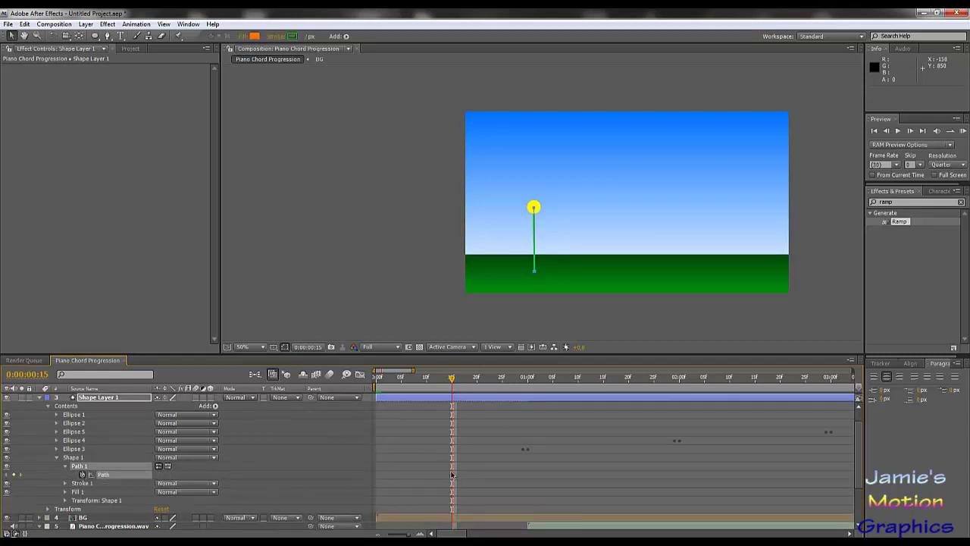
At 0:00:00:00, keyframe the stem fully shrunk by moving its top vertex down onto its base.
left_click_drag(453, 380, 376, 379)
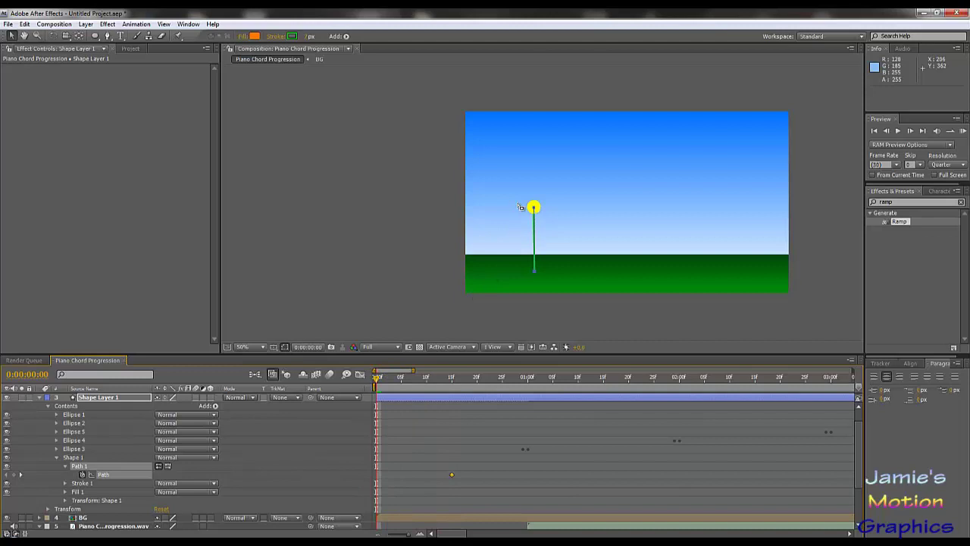
left_click(533, 210)
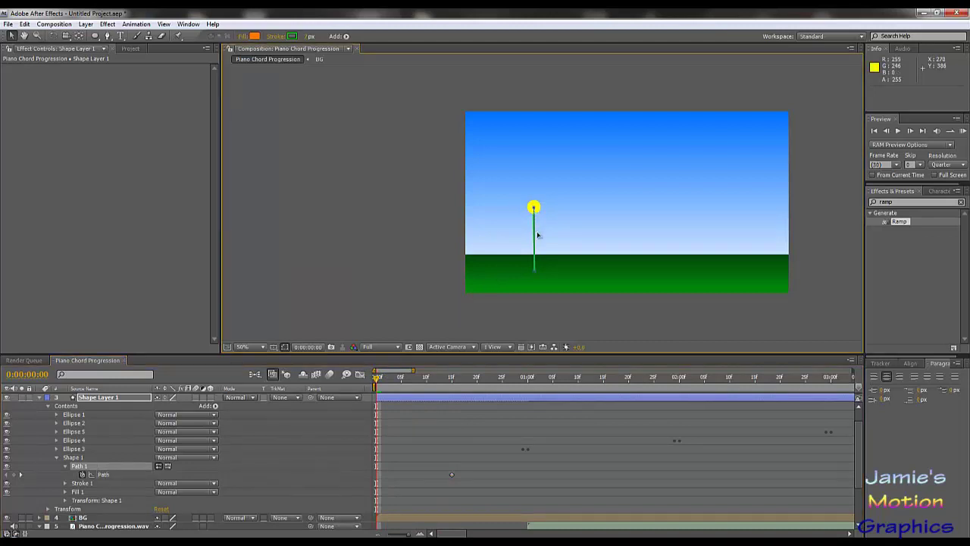
left_click_drag(535, 208, 537, 273)
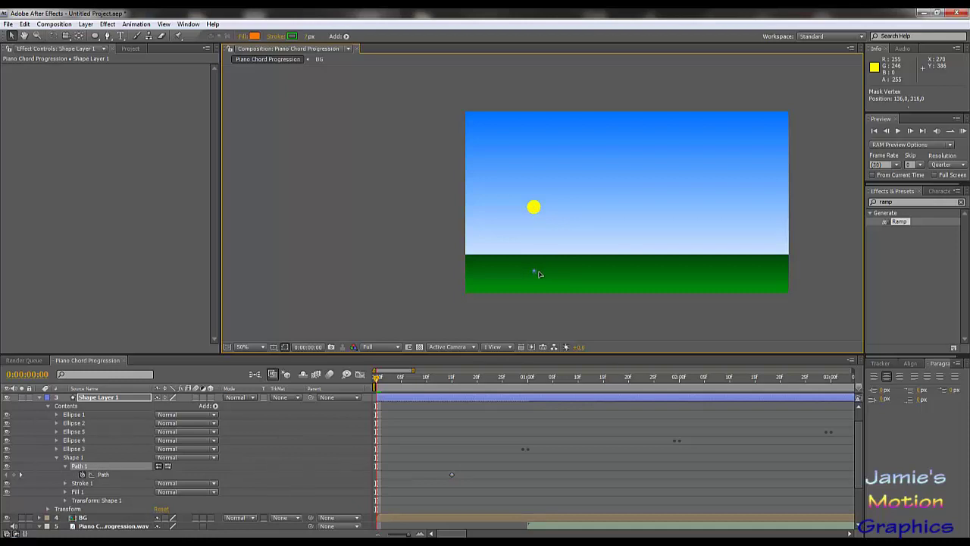
Examine the collapsed stem up close at its base, return the composition to 50% and preview the stem's growth.
key("period")
key("period")
key("period")
key("period")
left_click_drag(524, 309, 537, 165)
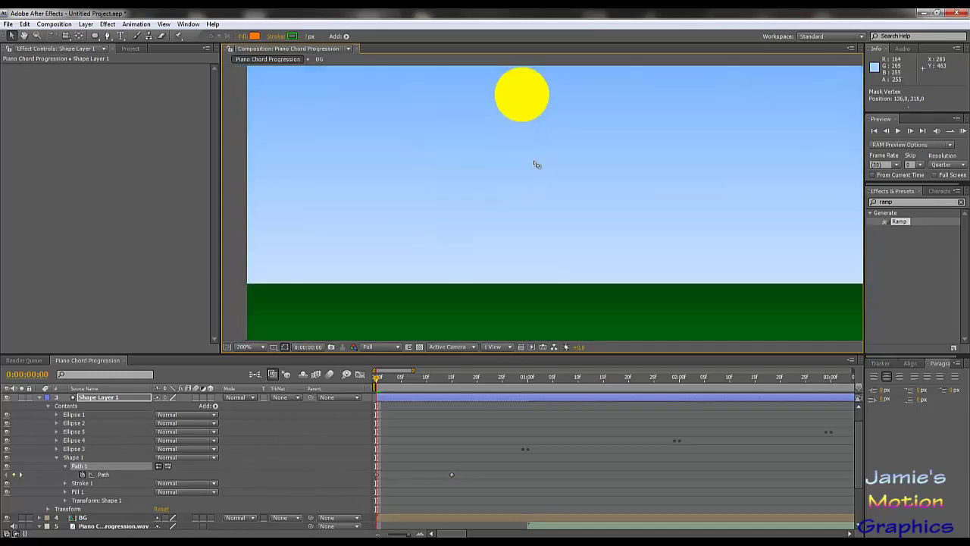
scroll(524, 288, "down", 3)
key("period")
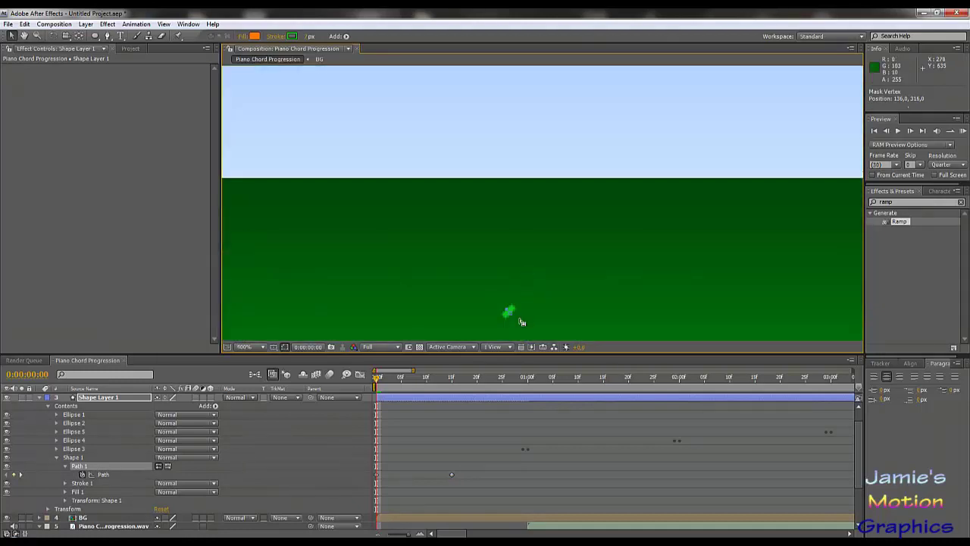
key("comma")
key("comma")
key("comma")
key("comma")
key("comma")
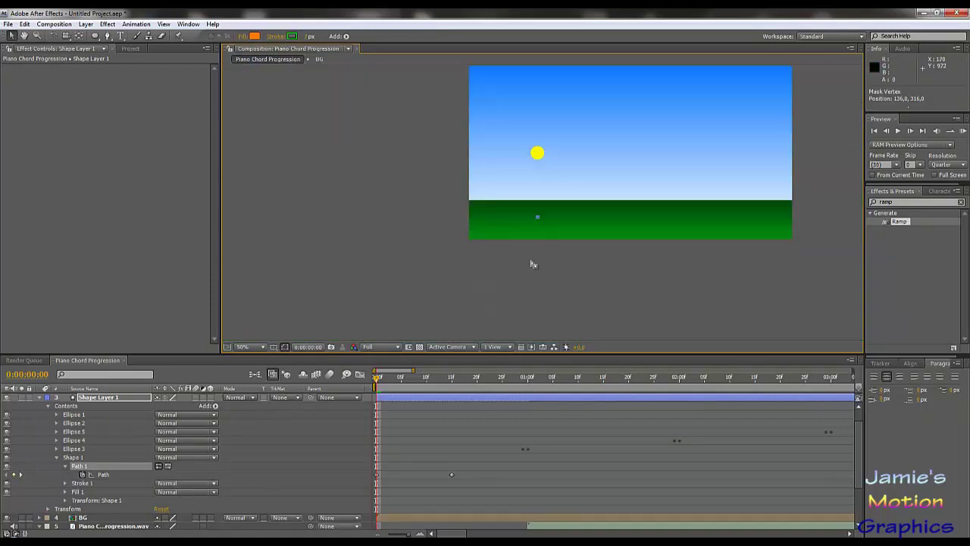
left_click(898, 132)
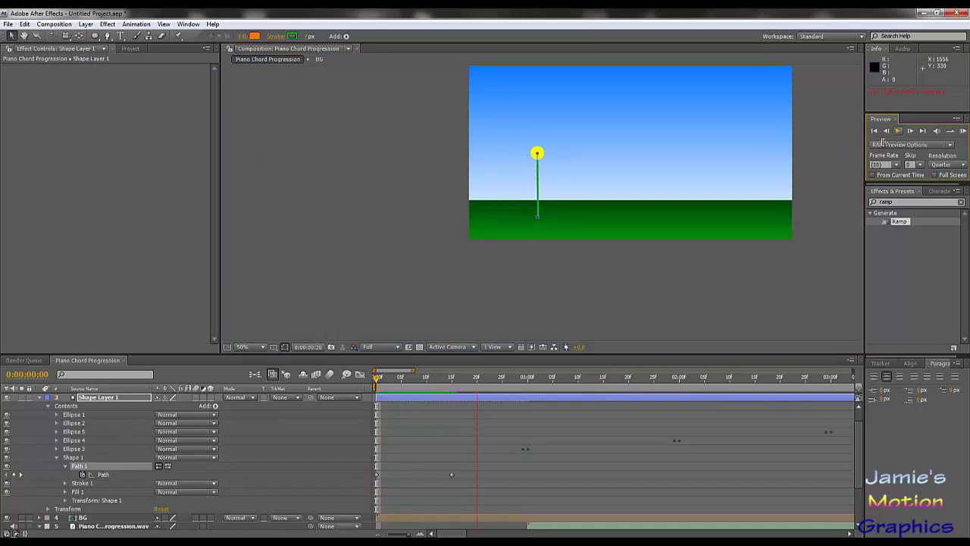
left_click(476, 376)
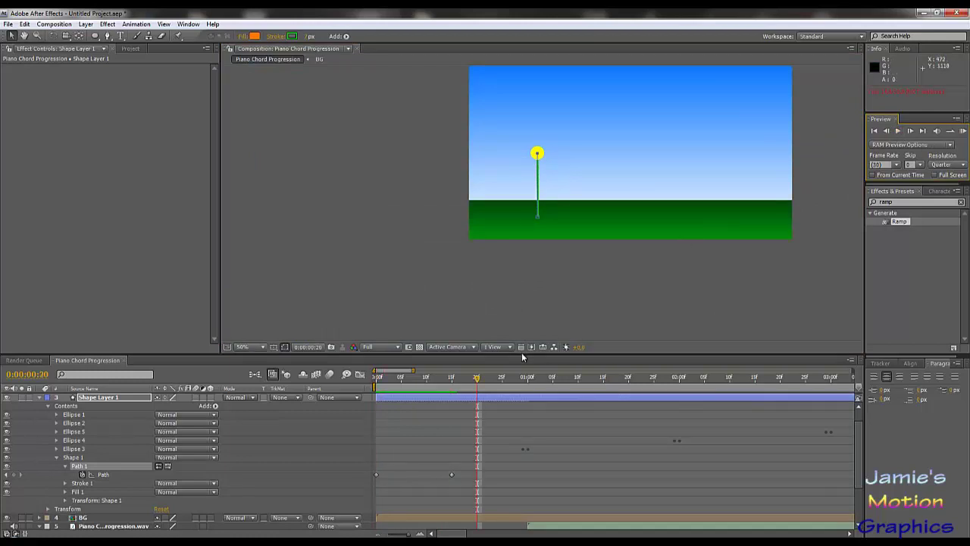
Keyframe the Scale of Ellipse 1, the yellow flower centre, at 0% at 0:00:00:15.
left_click(453, 378)
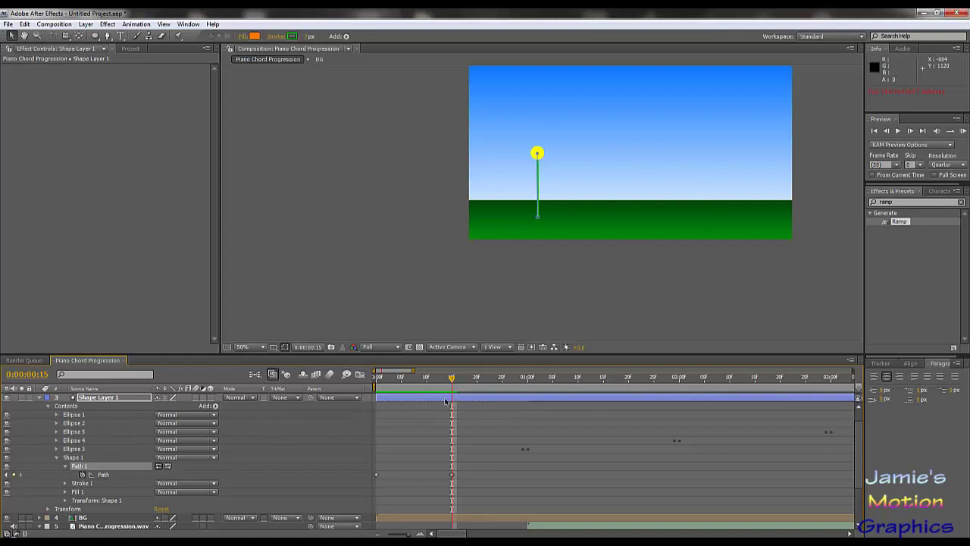
scroll(188, 468, "up", 1)
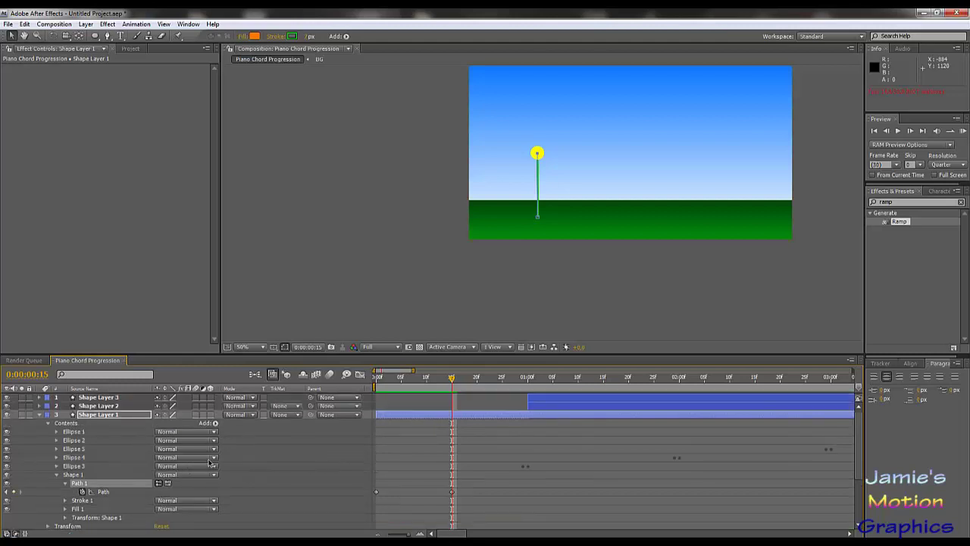
scroll(214, 461, "down", 1)
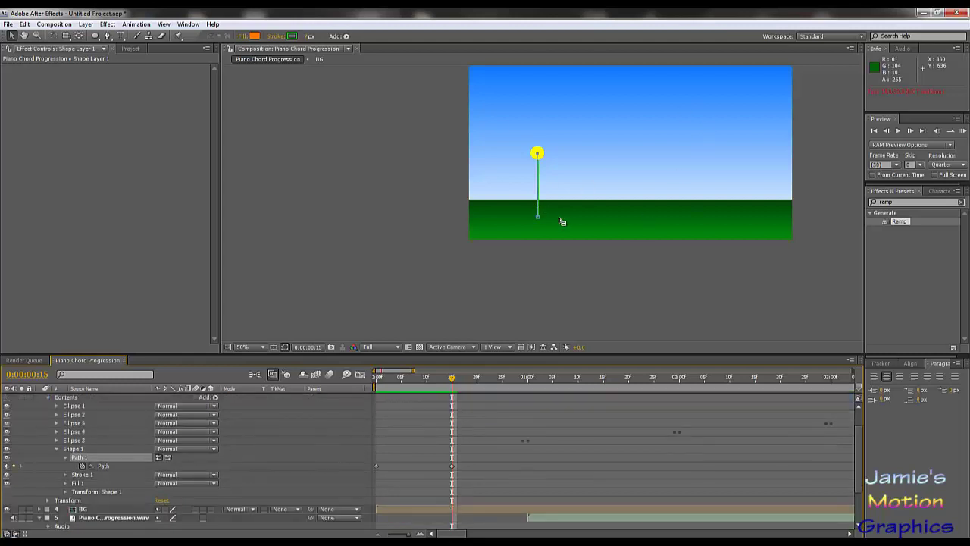
left_click(74, 406)
left_click(56, 406)
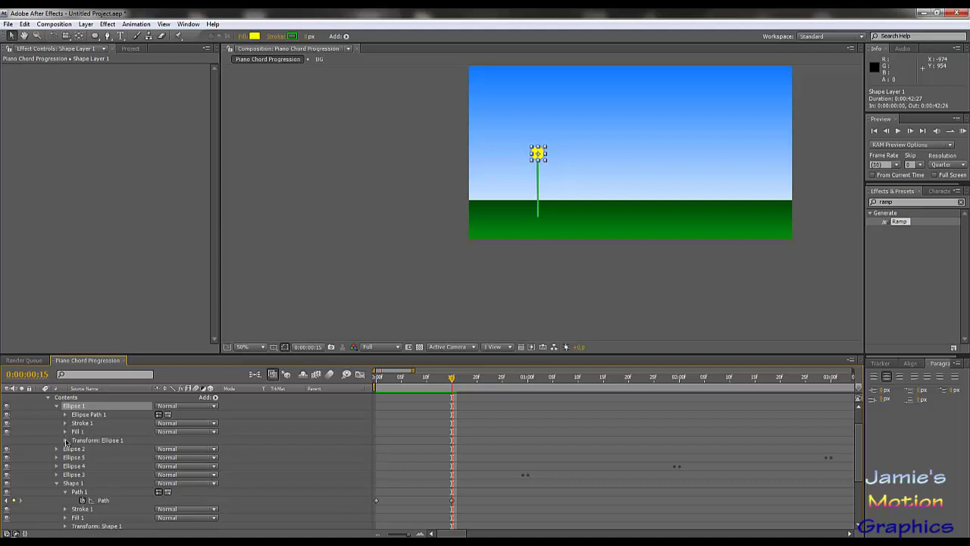
left_click(65, 441)
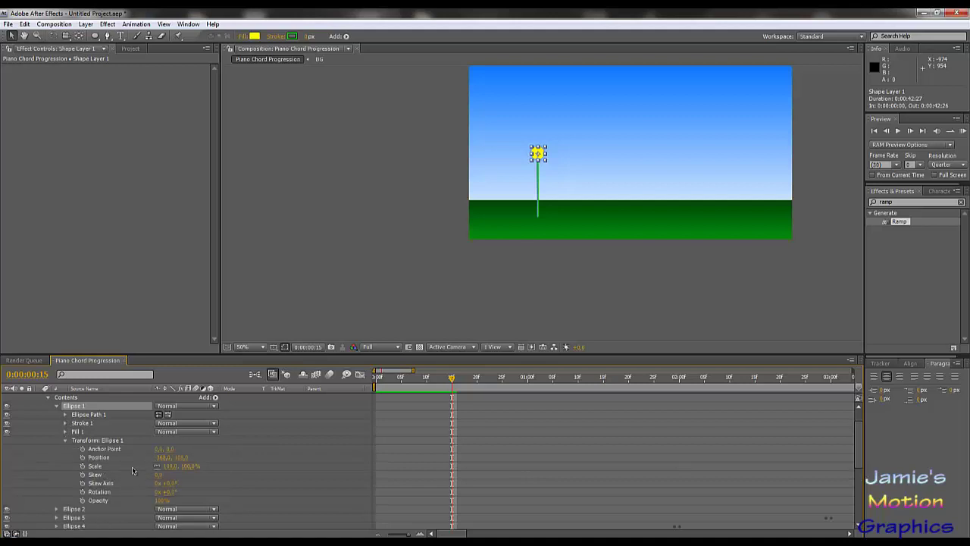
left_click(82, 465)
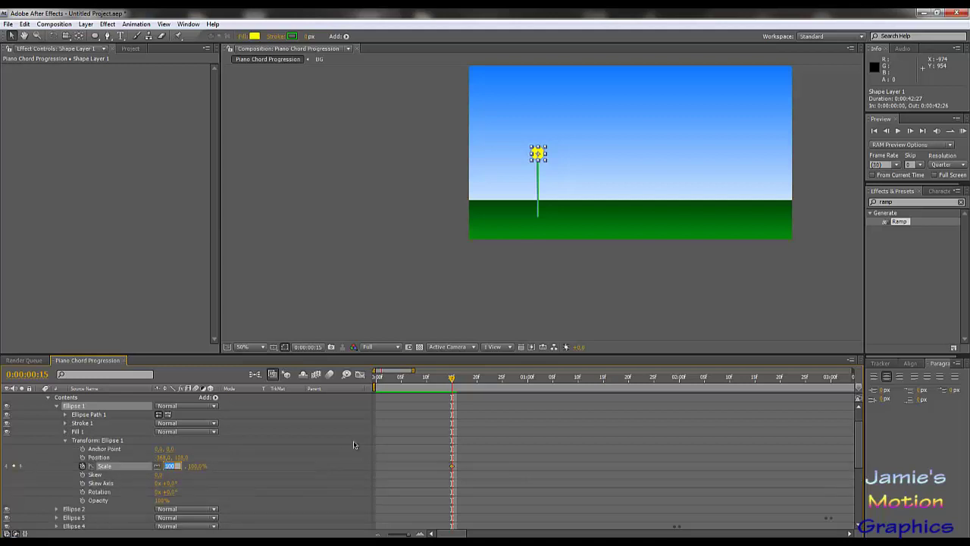
type("0")
key("Return")
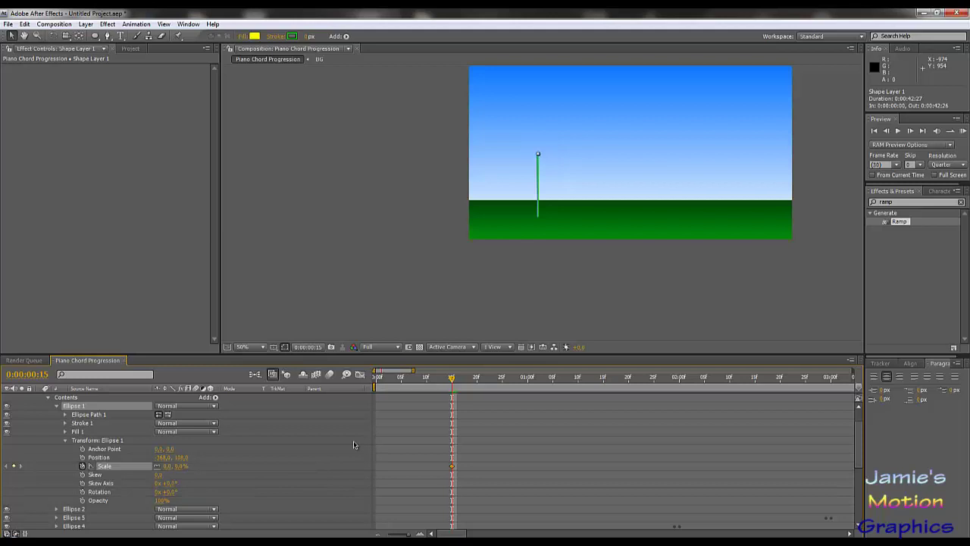
Set Ellipse 1's Scale to 100% at 0:00:01:00.
left_click(527, 386)
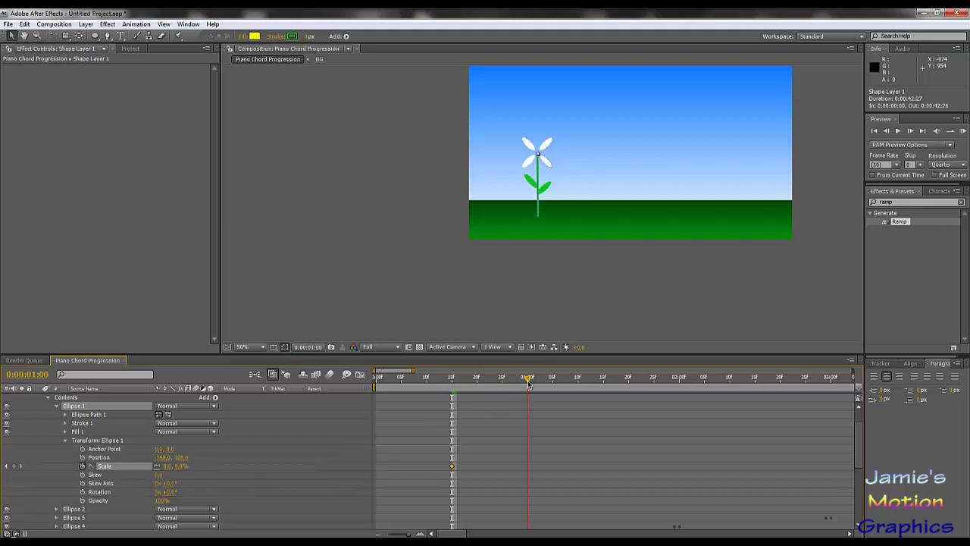
left_click(169, 465)
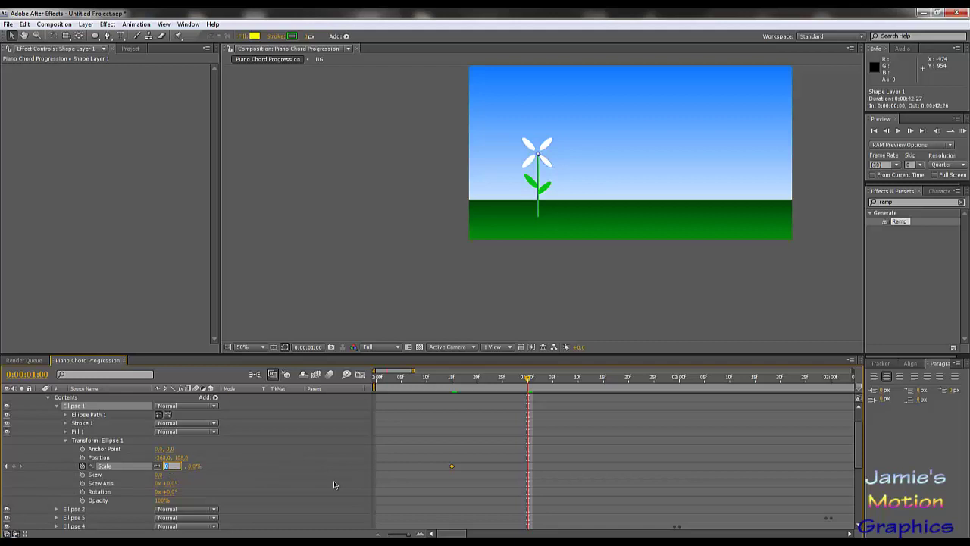
type("100")
key("Return")
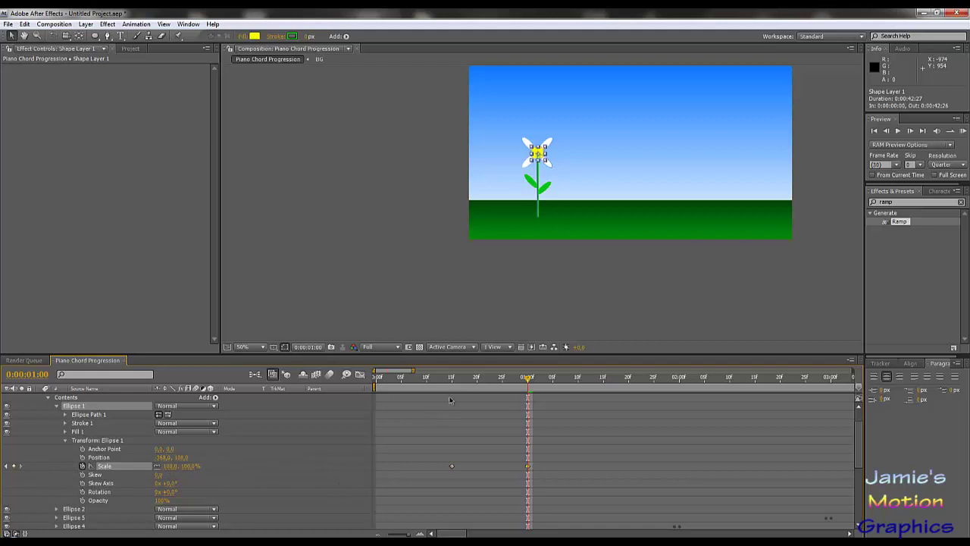
Preview the flower's growth animation from 0:00:00:00, including a RAM preview with the layers deselected.
left_click_drag(459, 379, 342, 386)
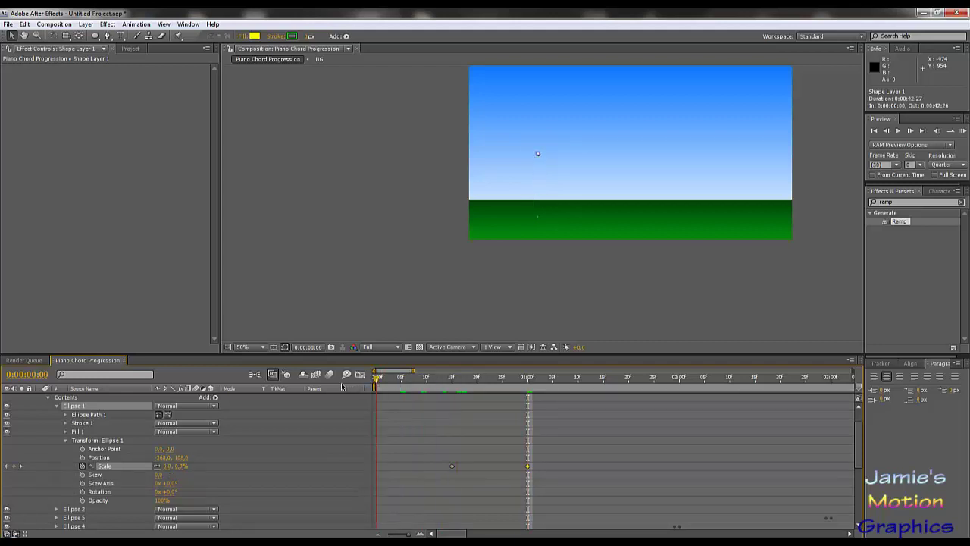
left_click(538, 153)
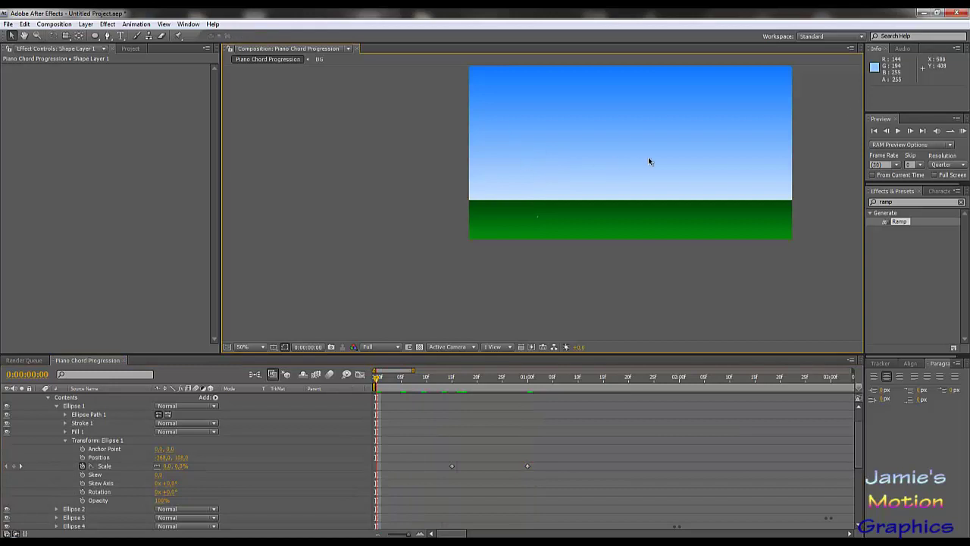
left_click(899, 131)
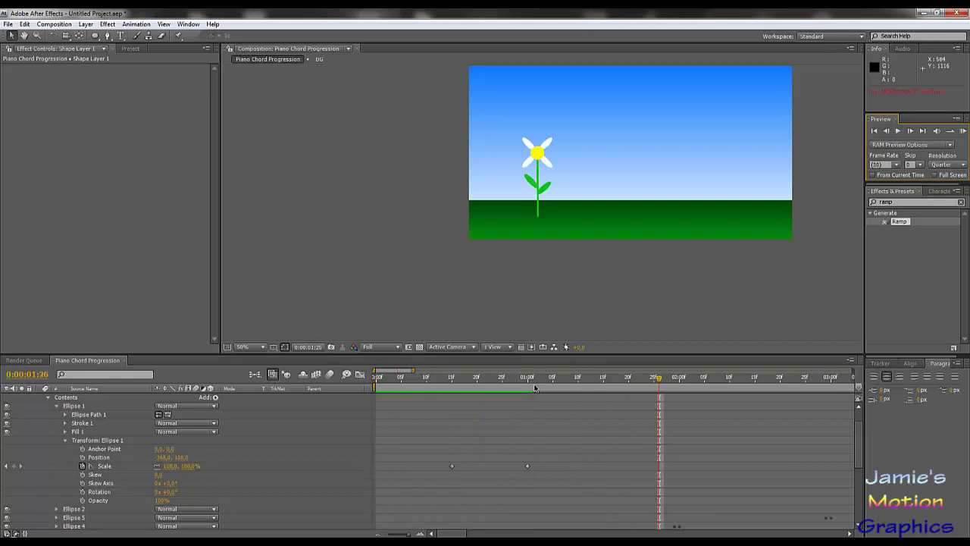
left_click(299, 413)
key("KP_0")
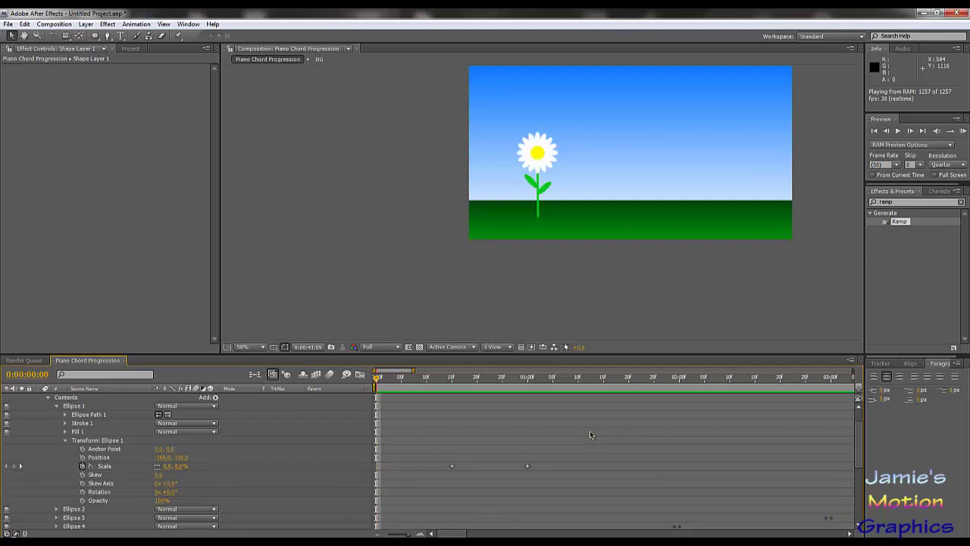
left_click(899, 132)
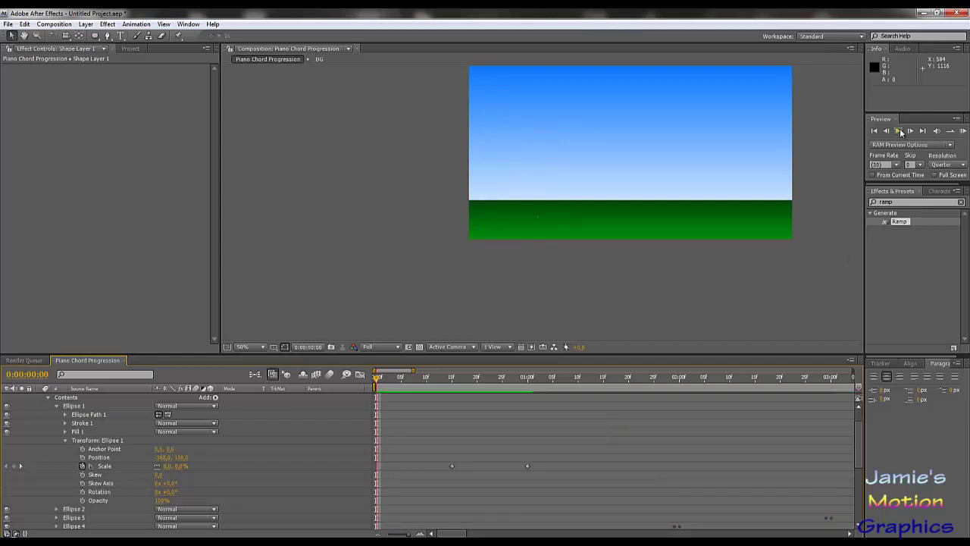
Return the current time to 0:00:01:00 and reposition the composition in the viewer at 50%.
left_click_drag(509, 374, 529, 391)
key("comma")
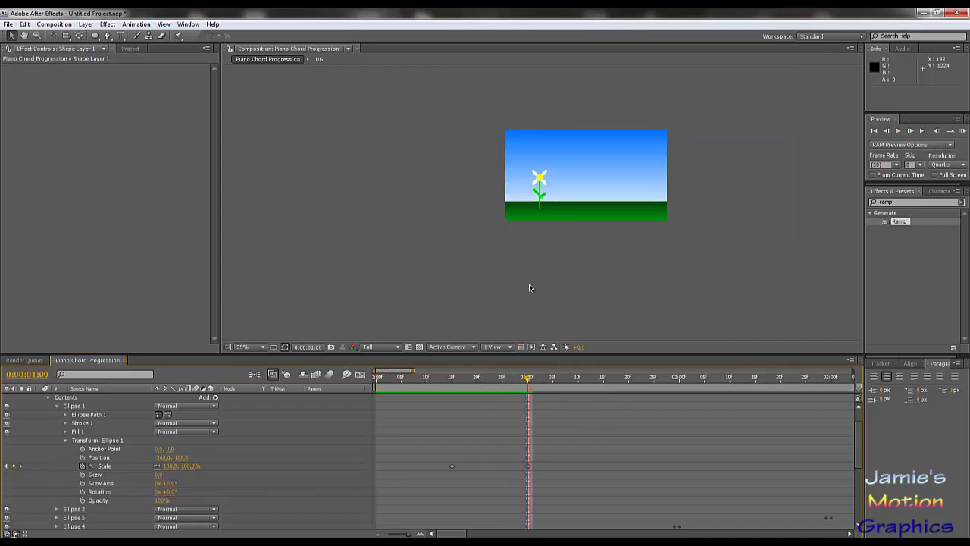
key("period")
left_click_drag(598, 225, 441, 311)
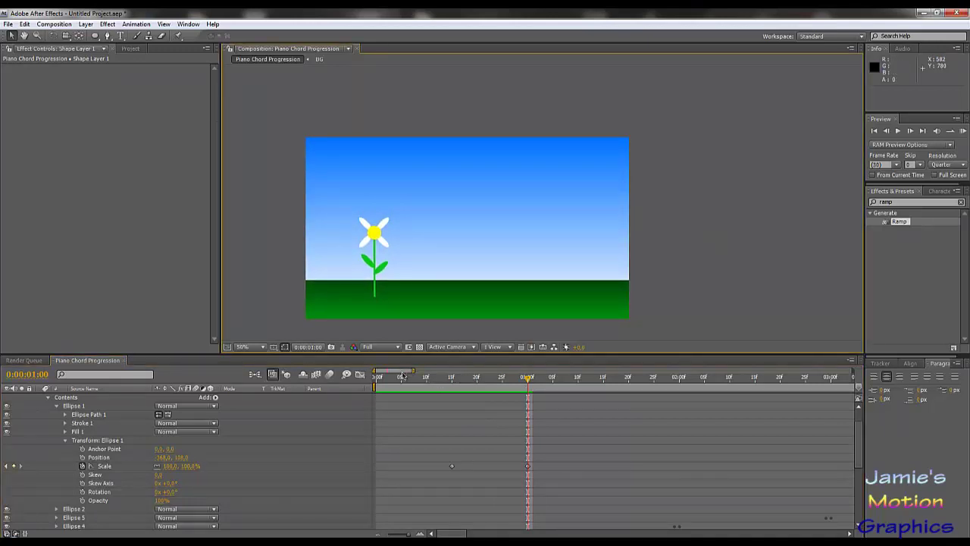
Examine the daisy's petal and stem keyframes against the piano waveform, scrubbing through the animation to 0:00:08:00.
scroll(429, 455, "down", 5)
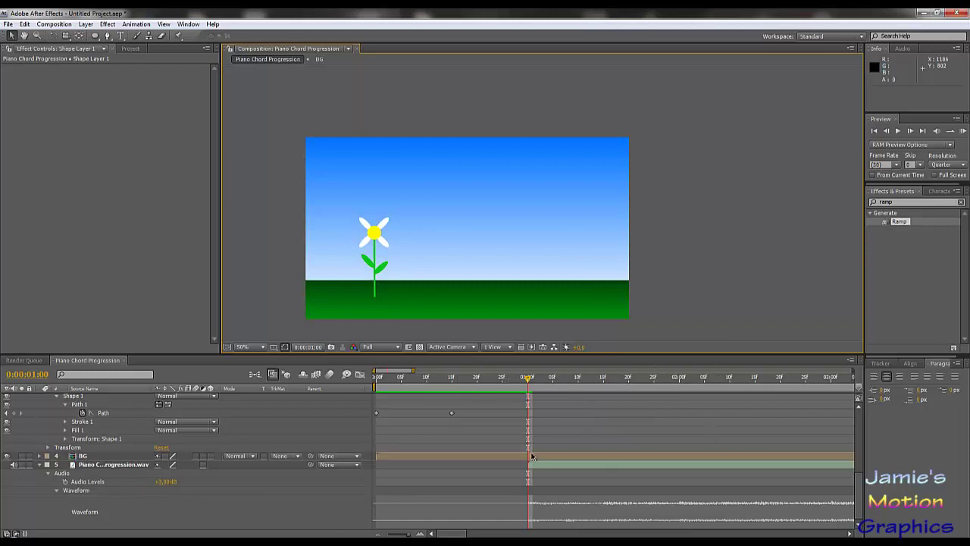
scroll(531, 455, "up", 10)
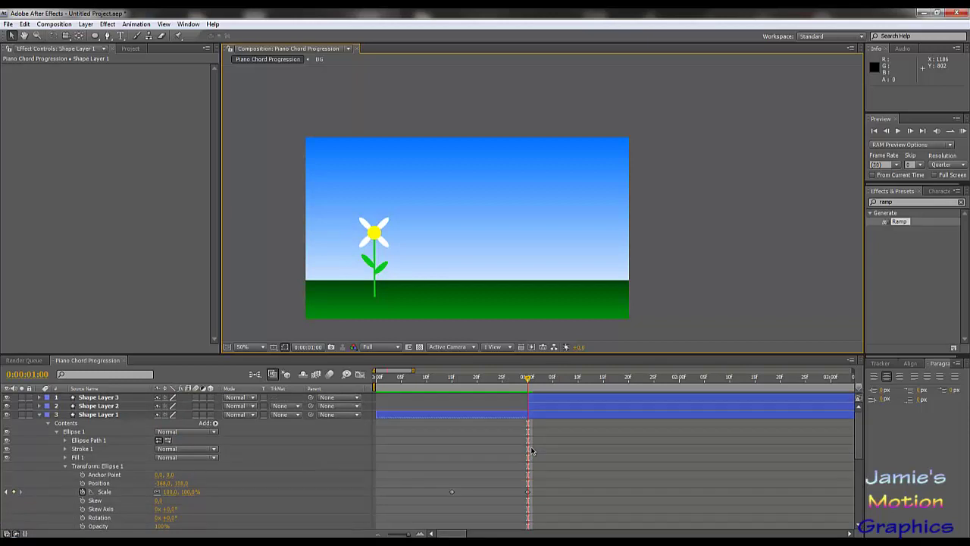
scroll(531, 450, "down", 10)
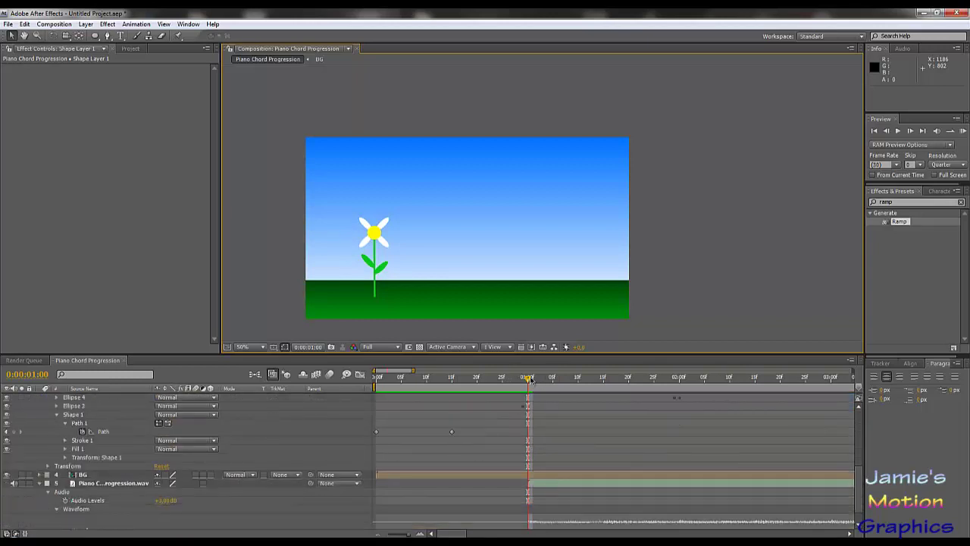
scroll(540, 432, "up", 5)
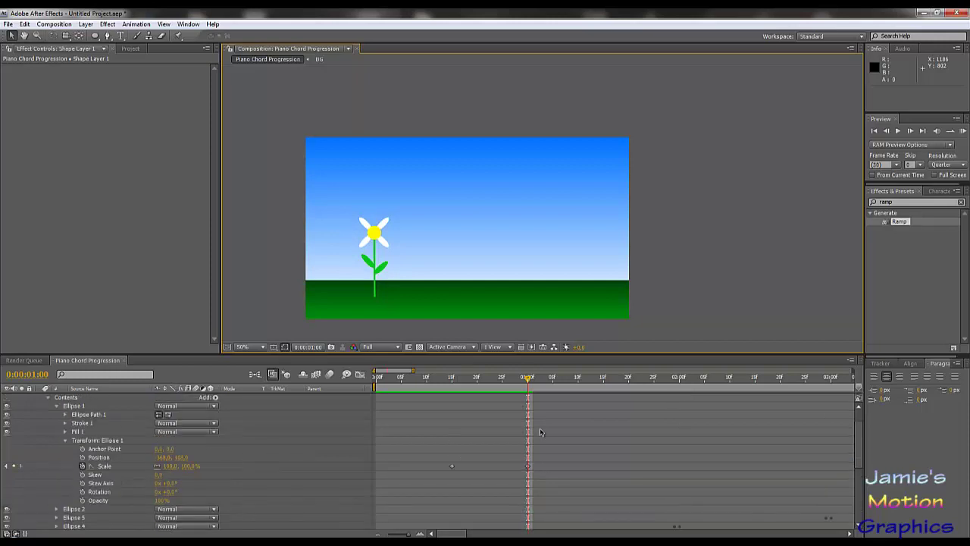
scroll(541, 432, "down", 5)
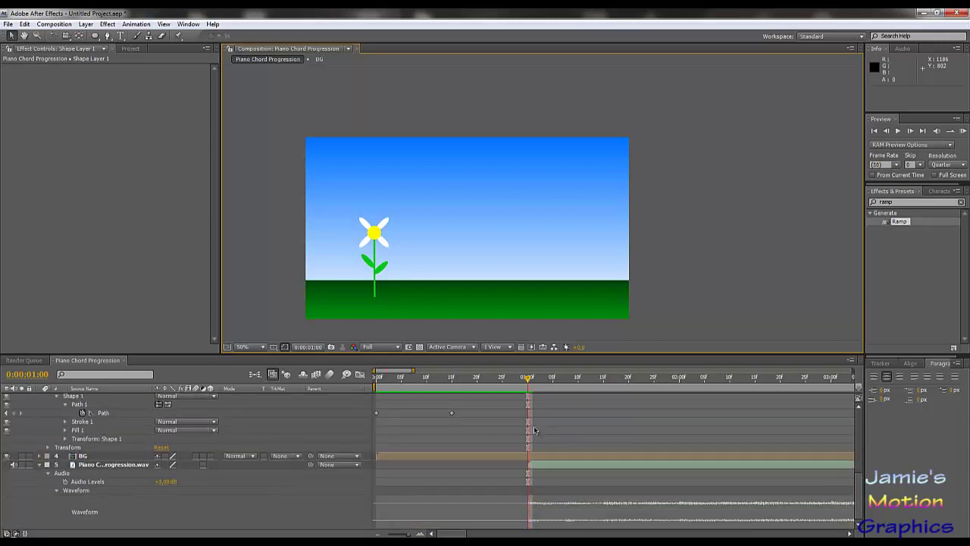
left_click_drag(528, 381, 670, 390)
scroll(440, 413, "up", 4)
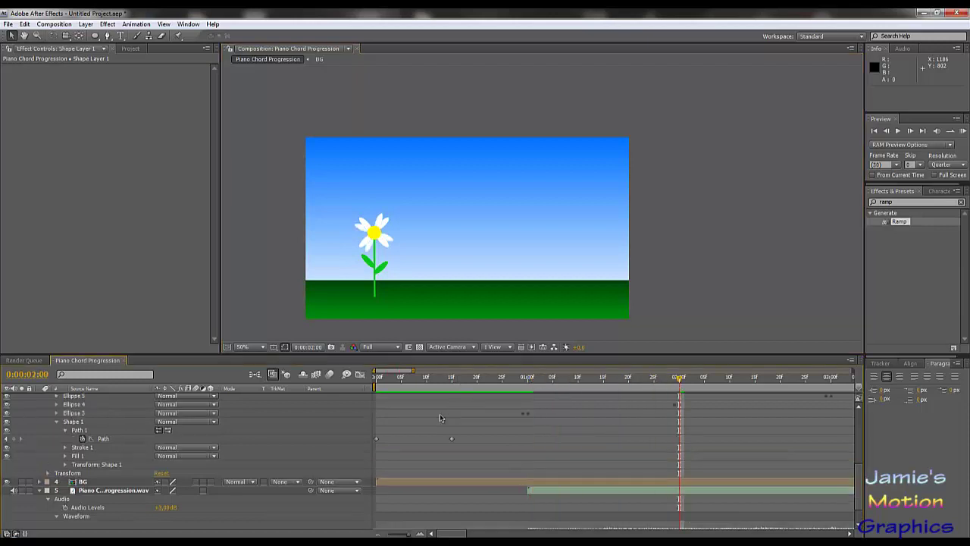
left_click_drag(414, 370, 515, 371)
scroll(467, 462, "down", 1)
scroll(467, 463, "down", 3)
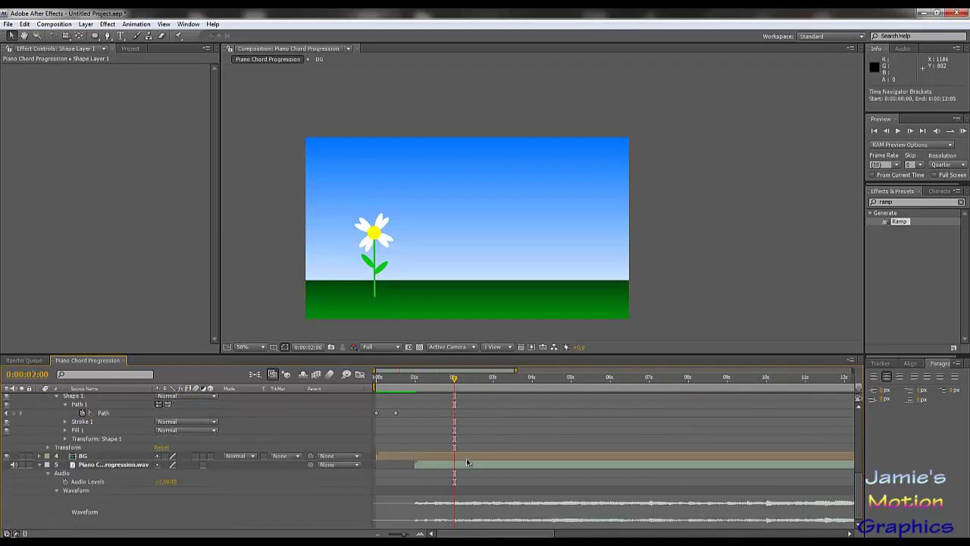
scroll(467, 462, "up", 3)
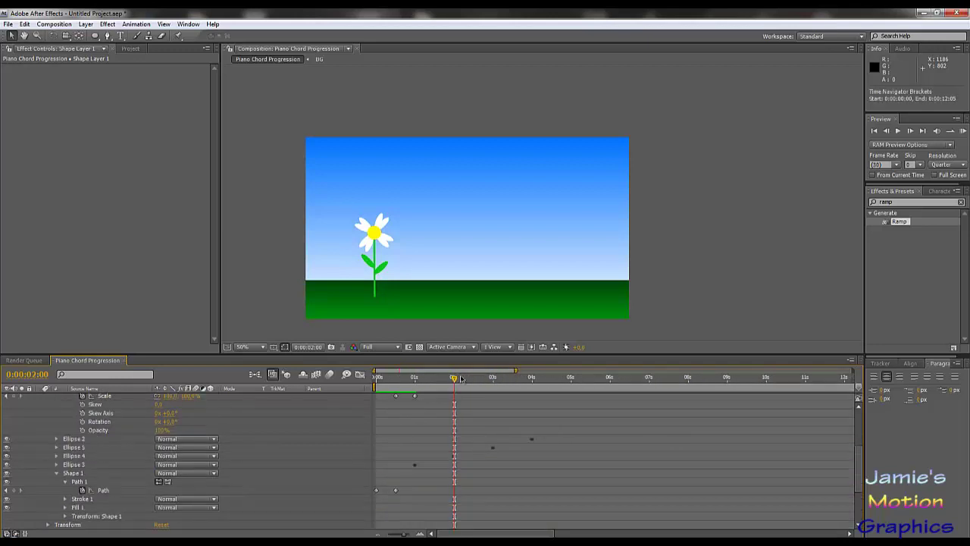
left_click_drag(455, 378, 690, 412)
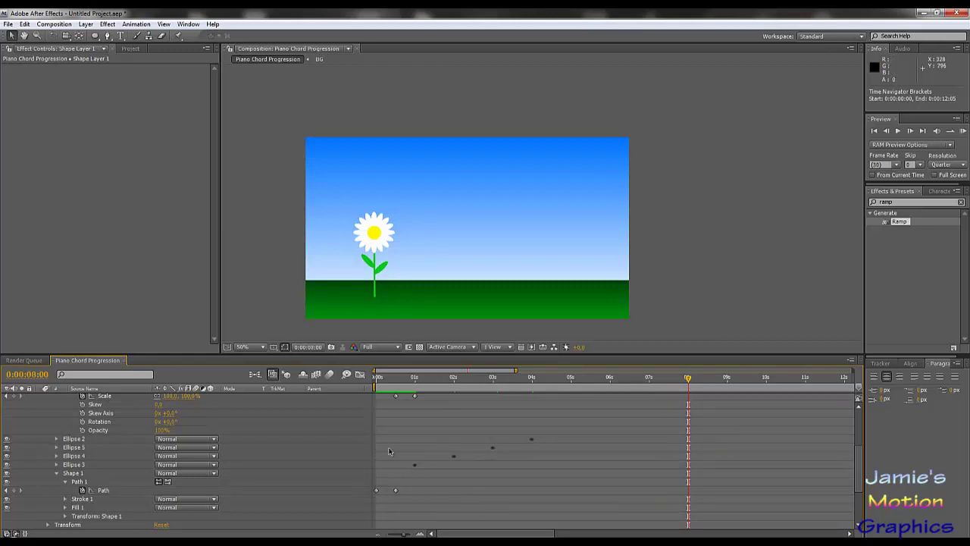
Extend the two leaf layers, Shape Layer 2 and Shape Layer 3, back to the start of the composition.
scroll(420, 433, "up", 3)
left_click_drag(423, 380, 415, 389)
scroll(160, 449, "up", 2)
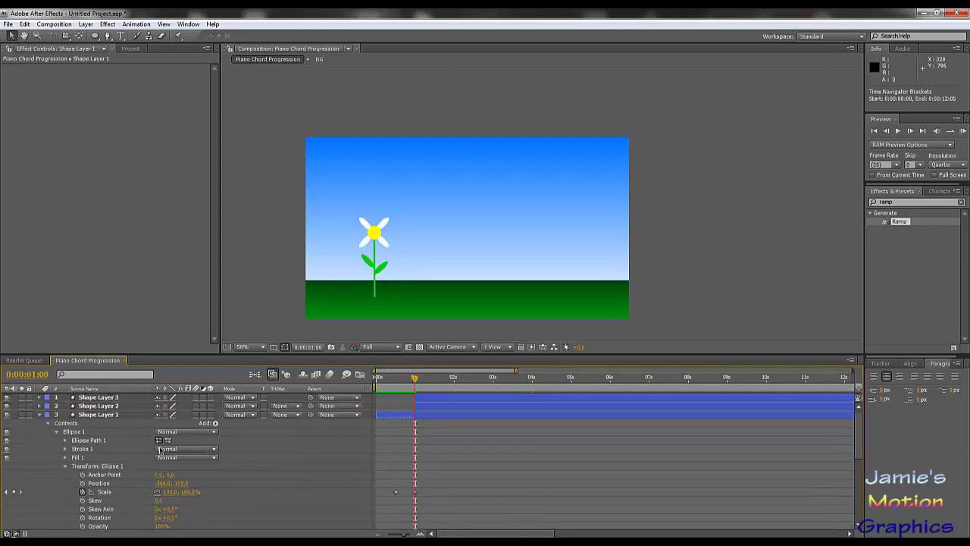
left_click(415, 405)
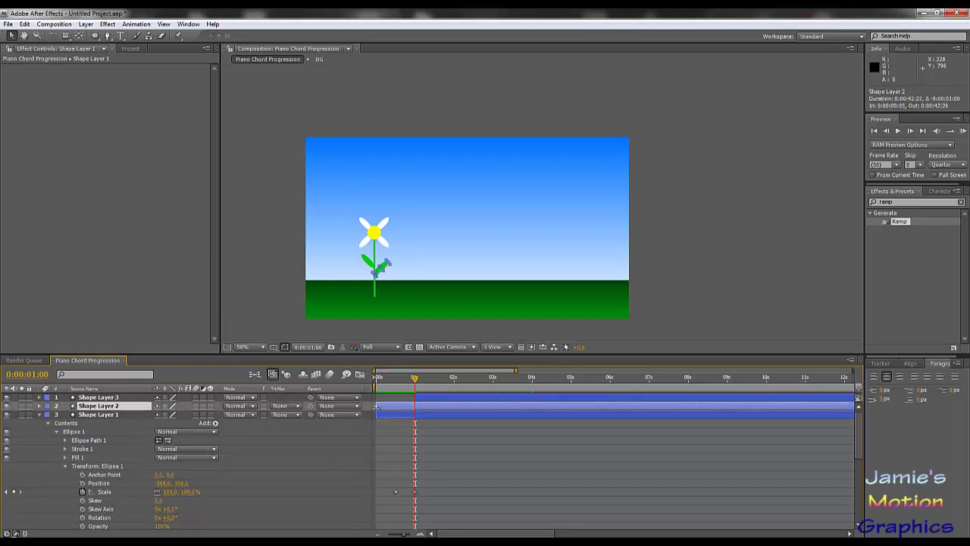
left_click(415, 395)
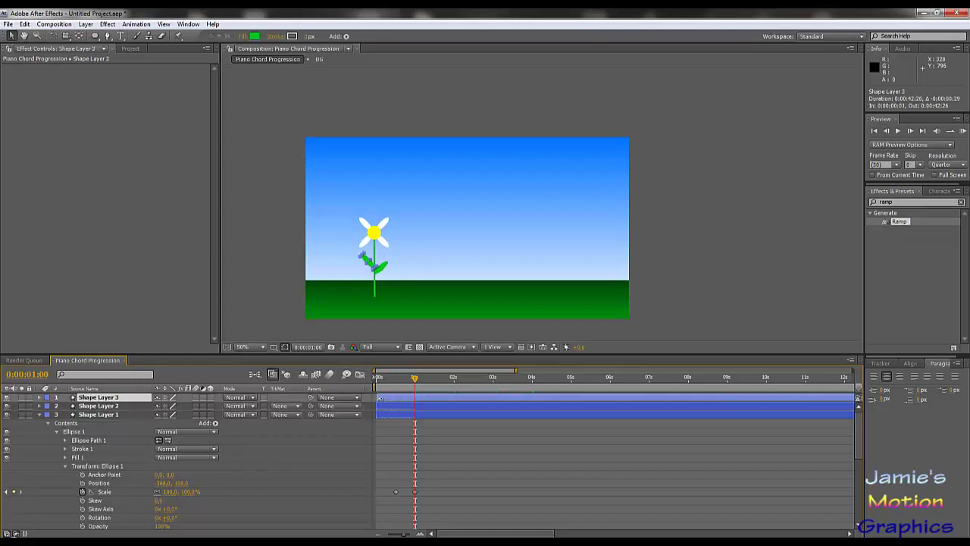
left_click_drag(379, 397, 376, 397)
Keyframe the Scale of both leaf layers at 100% at 0:00:01:00.
left_click(115, 406, "ctrl")
key("s")
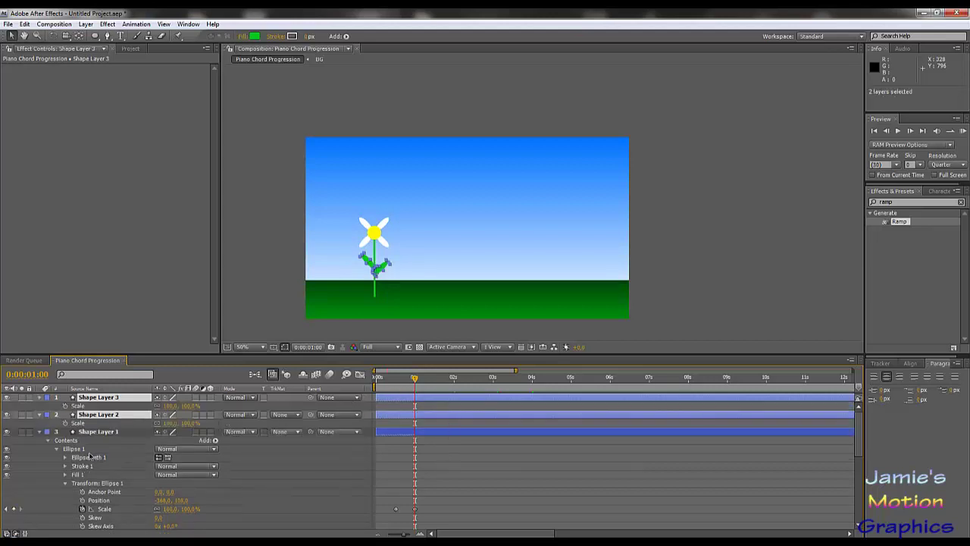
left_click(65, 423)
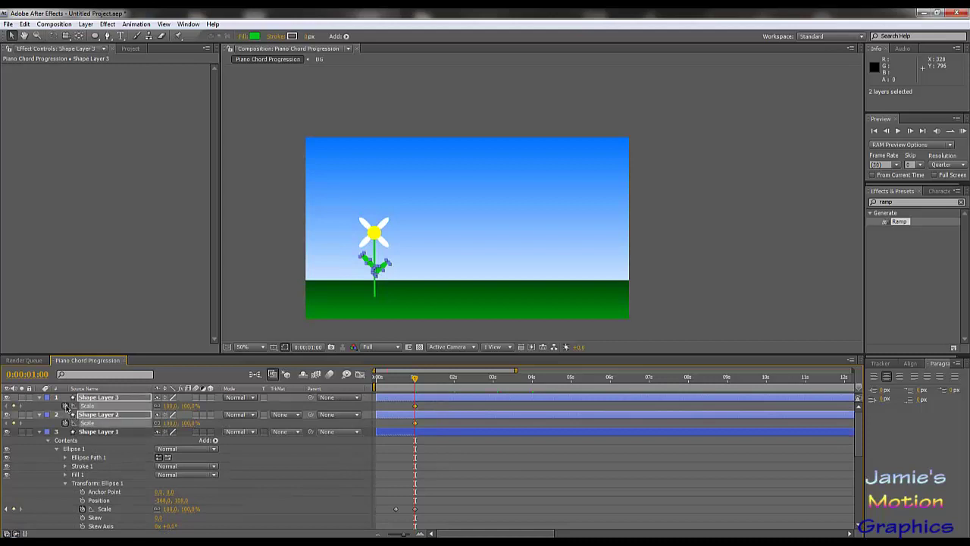
Set the Scale of both leaf layers to 0% at 0:00:00:15.
left_click(394, 378)
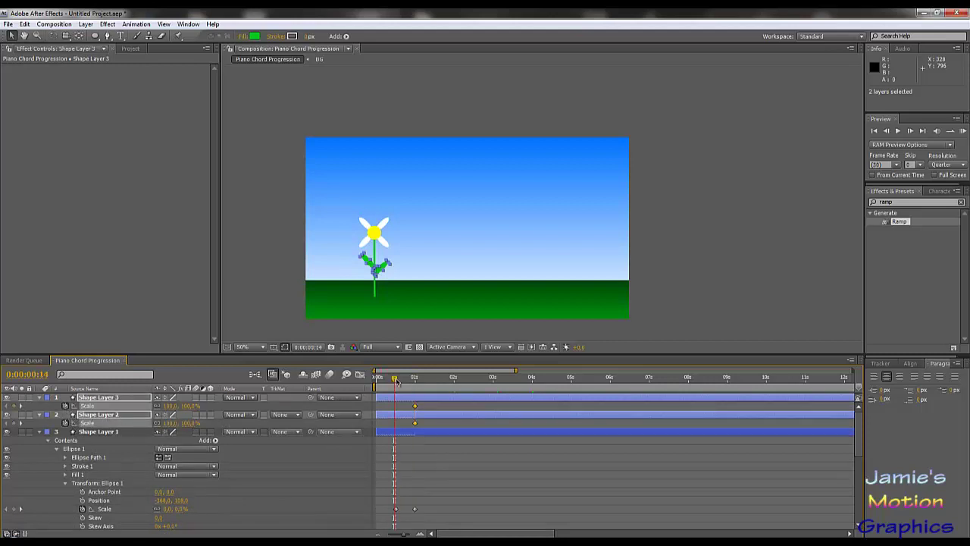
key("Page_Up")
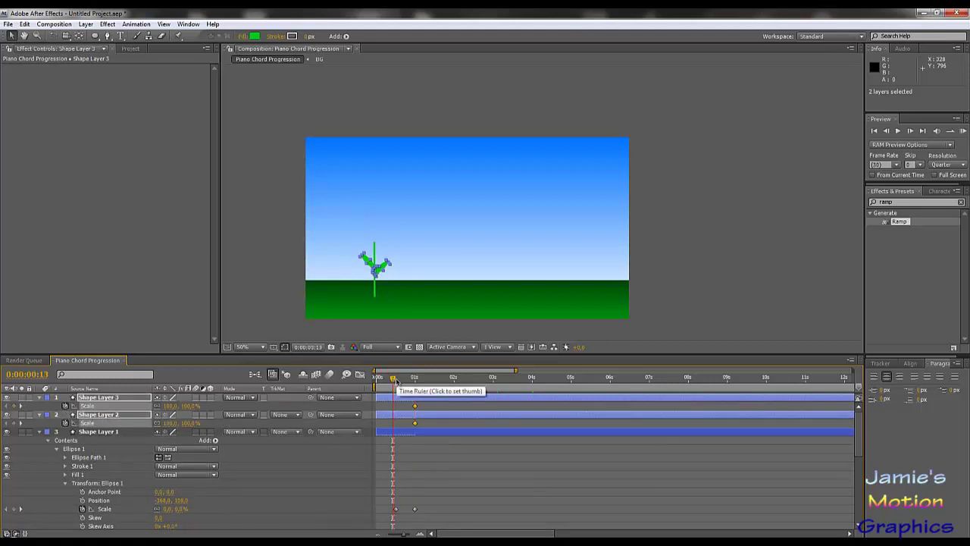
left_click(396, 379)
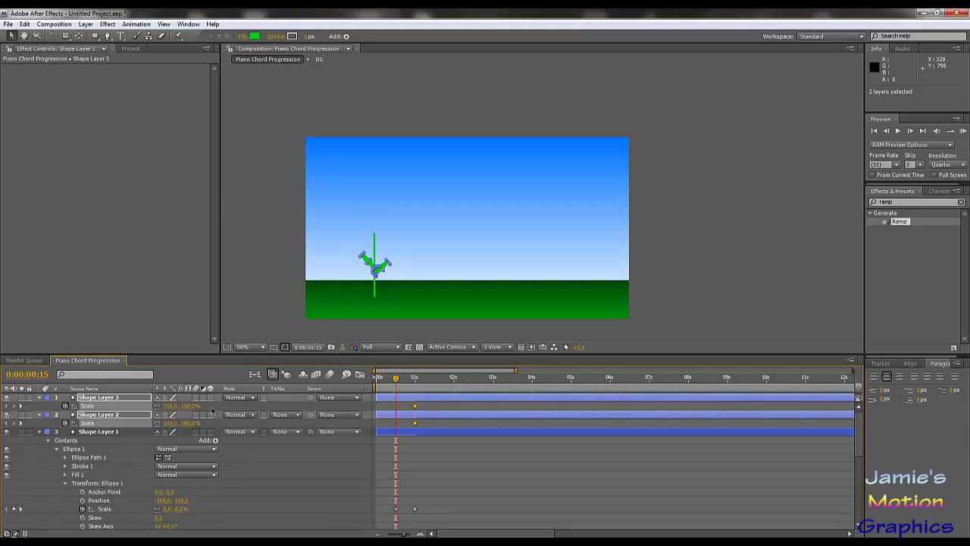
left_click(190, 406)
type("0")
key("Return")
Preview the stem, leaves and flower centre growing from near the start, and scrub through the first petals appearing.
left_click(899, 131)
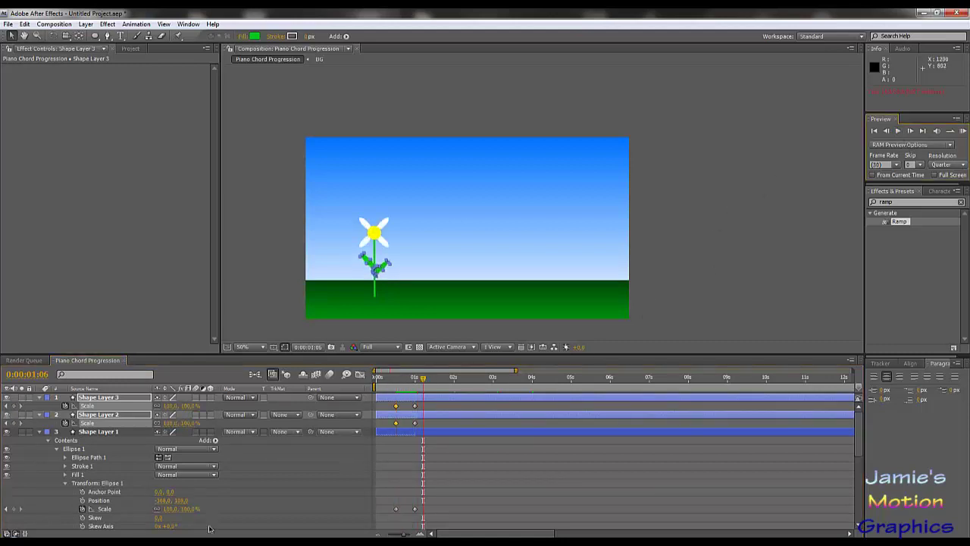
left_click(307, 479)
left_click_drag(410, 379, 378, 379)
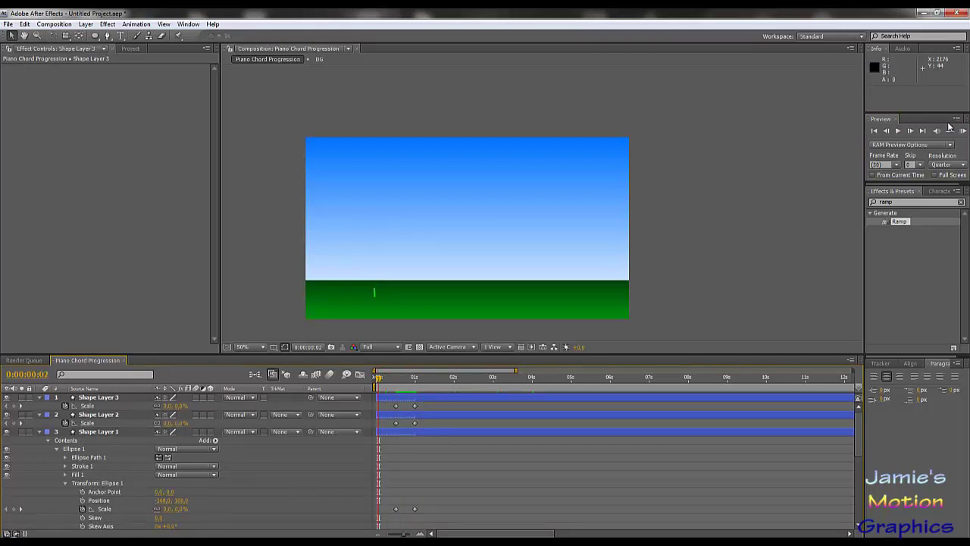
left_click(899, 131)
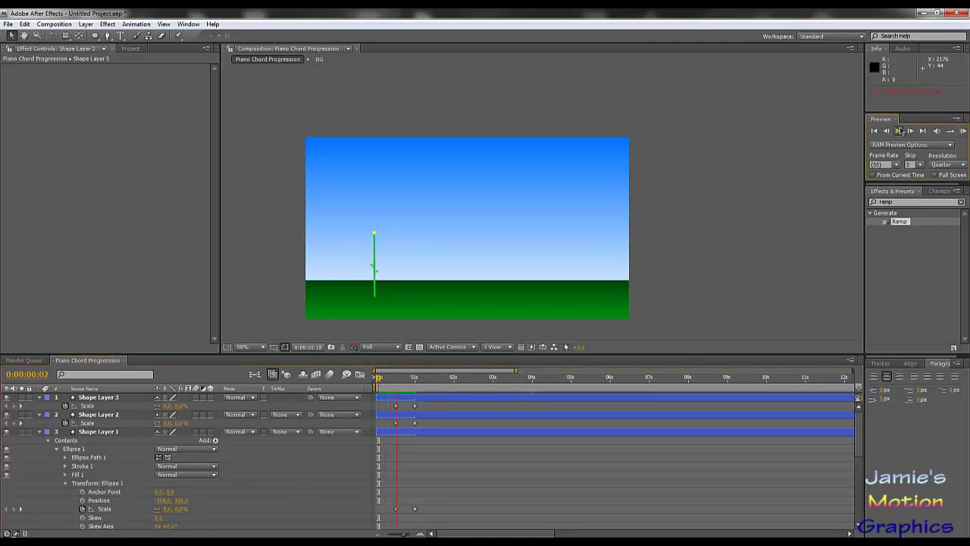
left_click(901, 132)
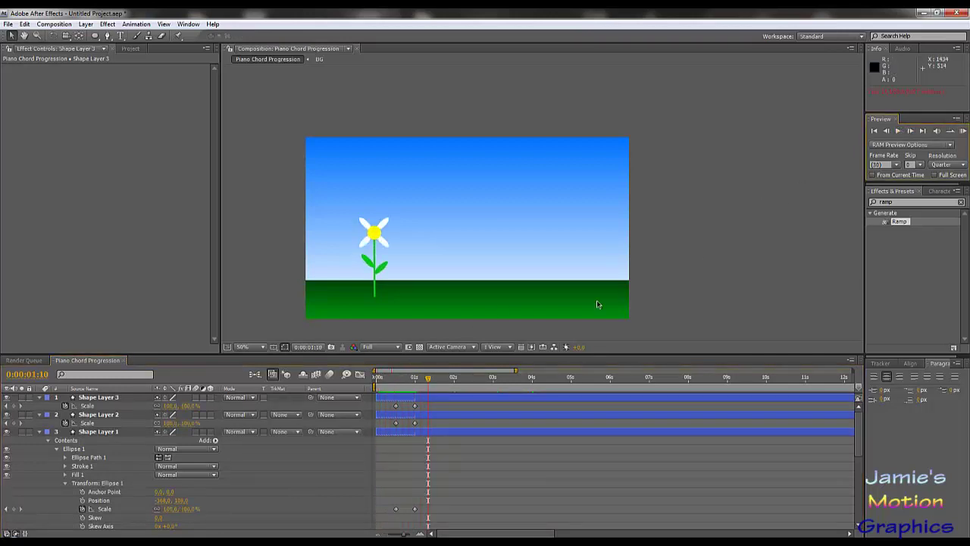
left_click_drag(431, 385, 604, 385)
left_click_drag(503, 385, 516, 429)
left_click(412, 415)
key("KP_0")
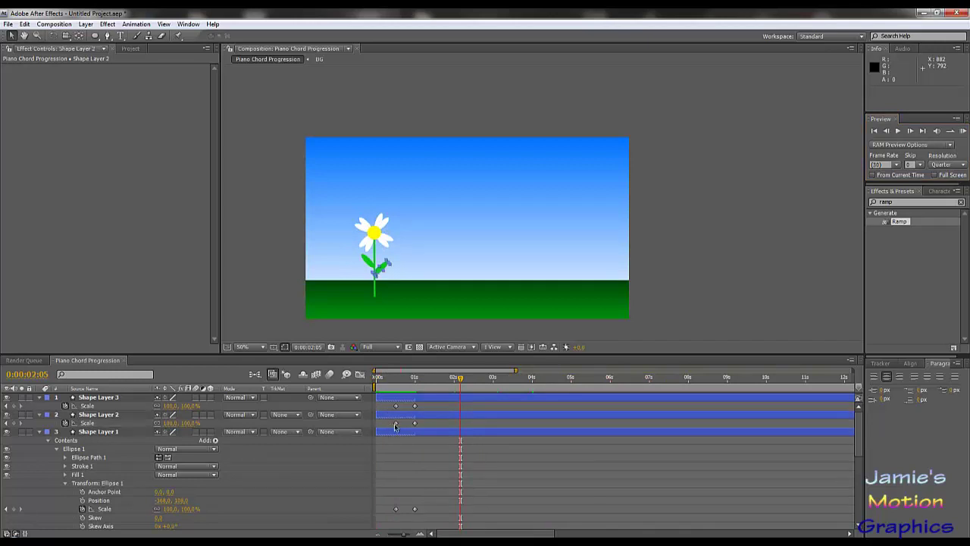
Move the current time to 0:00:04:00, collapse Shape Layer 1 and duplicate Shape Layers 1, 2 and 3 to make a second flower.
left_click_drag(379, 384, 534, 381)
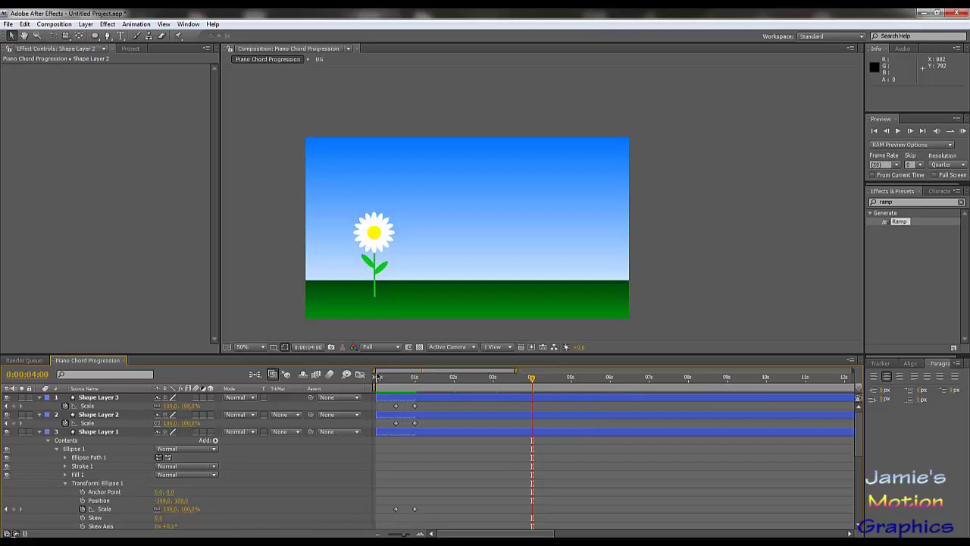
left_click_drag(374, 372, 409, 371)
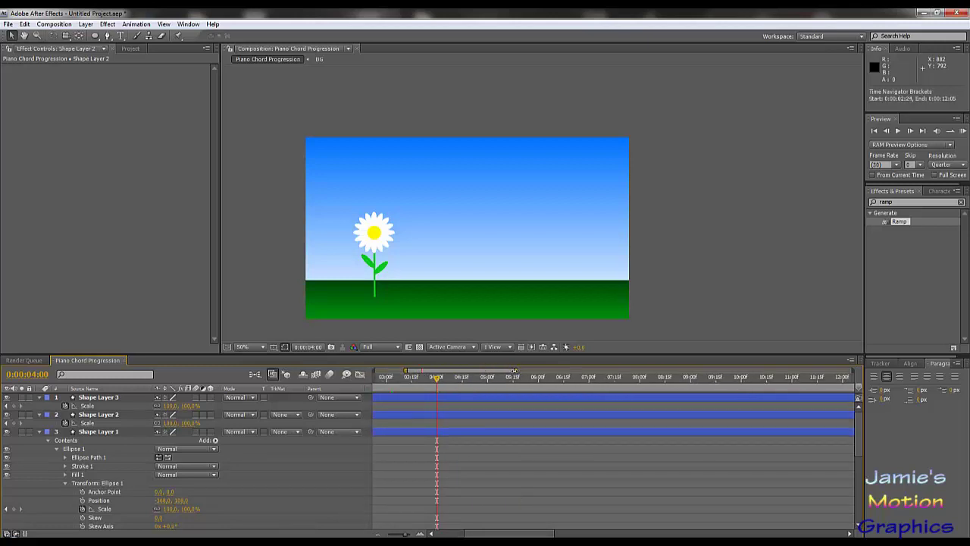
left_click_drag(514, 372, 452, 371)
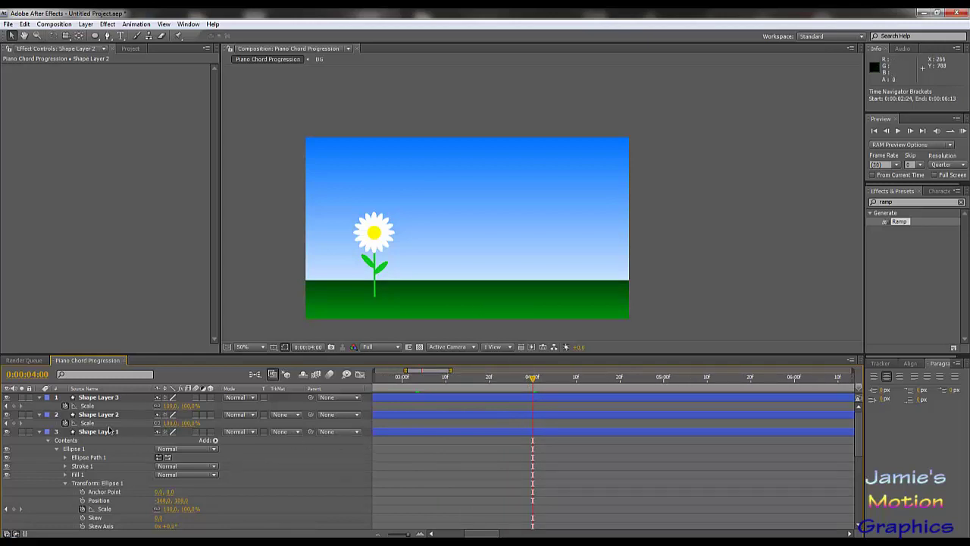
left_click(38, 434)
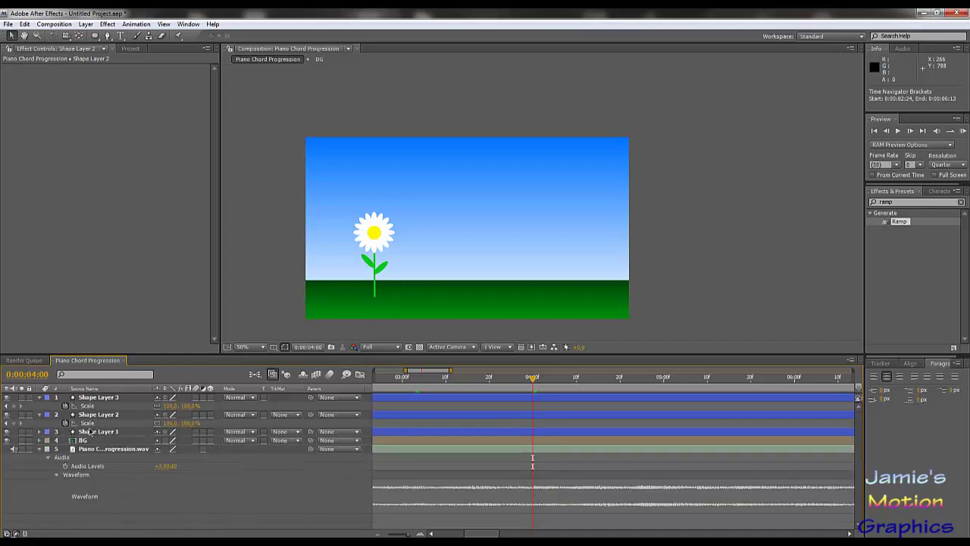
left_click(92, 432)
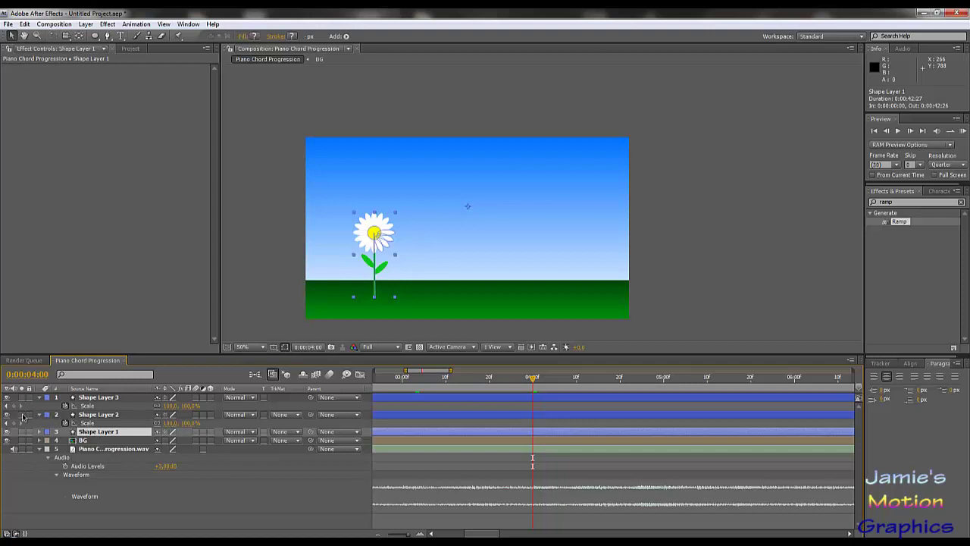
left_click(94, 399, "shift")
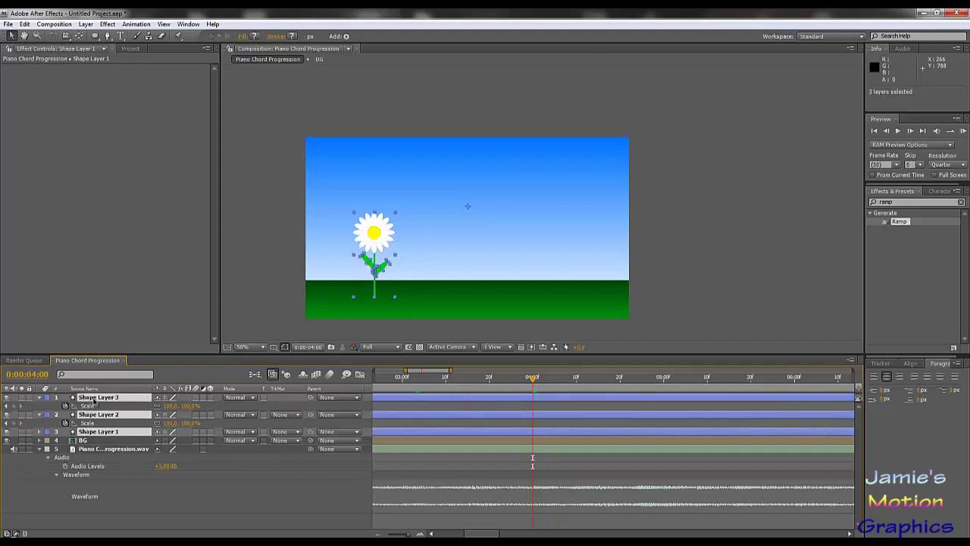
key("ctrl+d")
left_click_drag(109, 423, 114, 406)
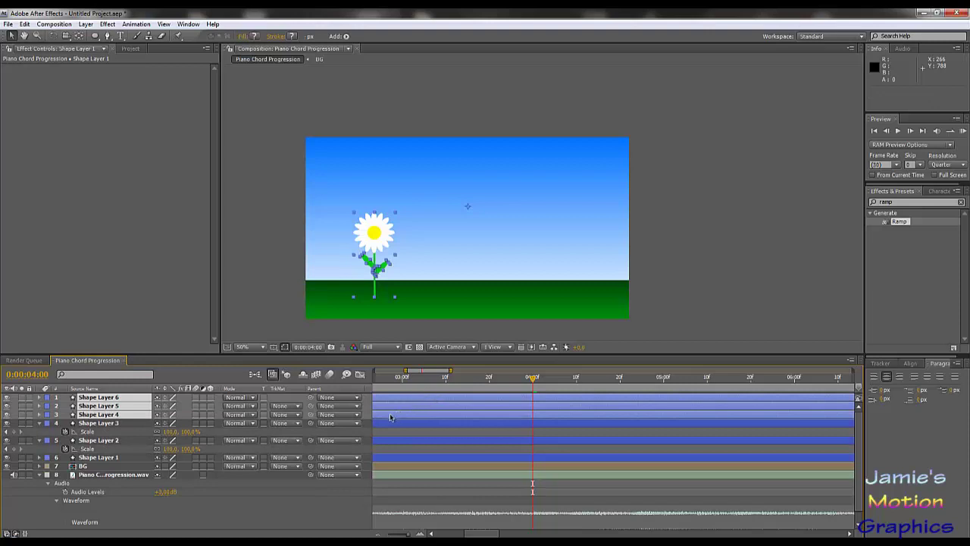
Shift the duplicated flower layers, Shape Layers 4, 5 and 6, in time so that they start at 0:00:03:00.
left_click_drag(389, 413, 406, 413)
mouse_move(533, 421)
left_mouse_down()
mouse_move(587, 422)
mouse_move(522, 419)
left_mouse_up()
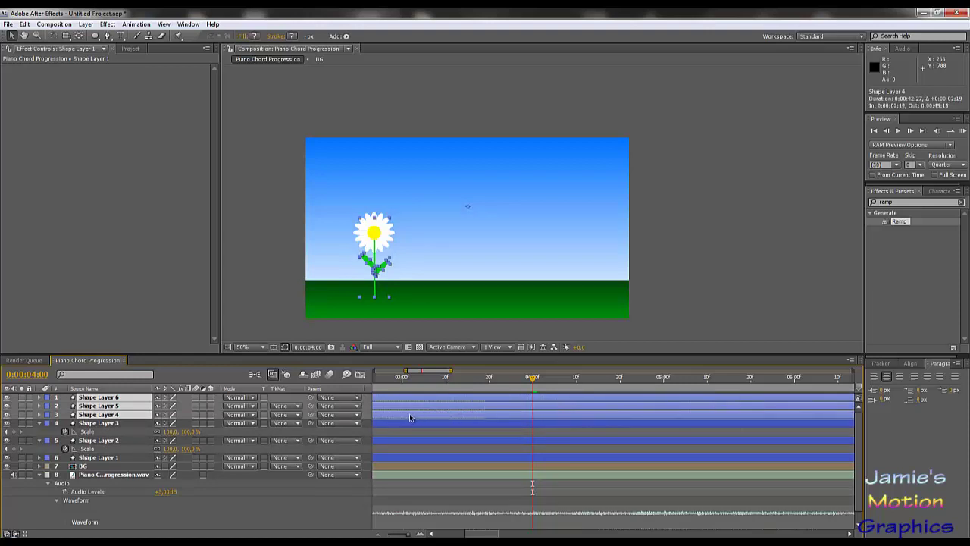
left_click_drag(415, 416, 451, 422)
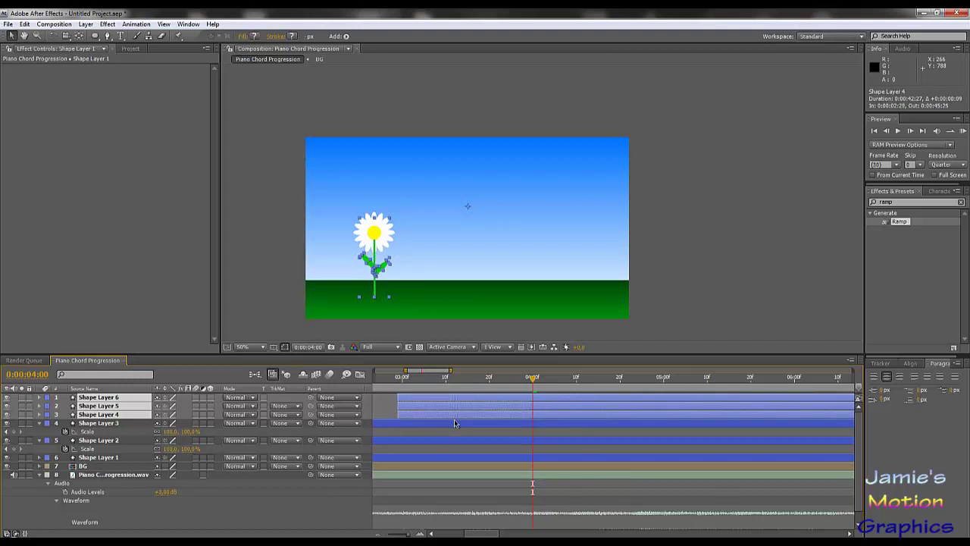
left_click(455, 423)
left_click_drag(448, 414, 563, 409)
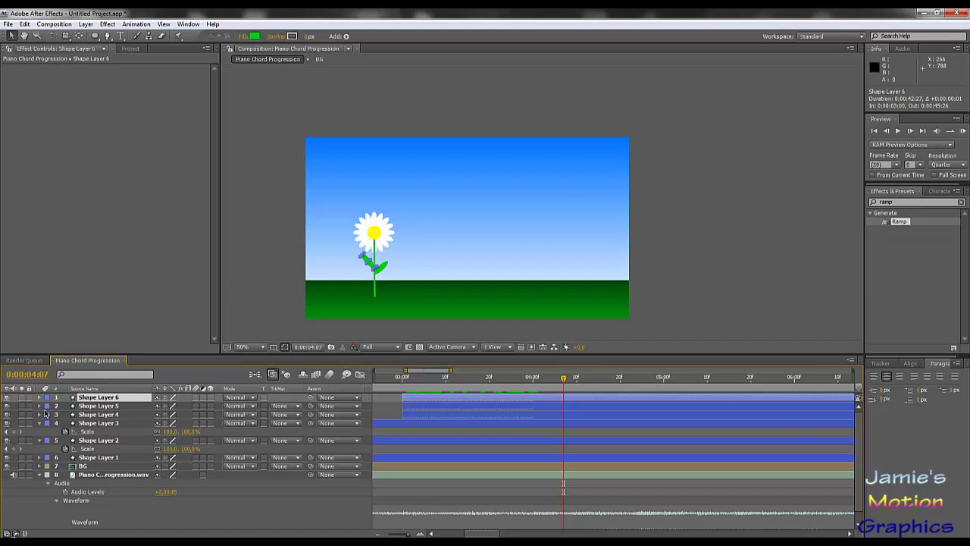
Reveal the Position of Shape Layers 4, 5 and 6 and move the second flower horizontally to the right part of the scene.
left_click(104, 416, "shift")
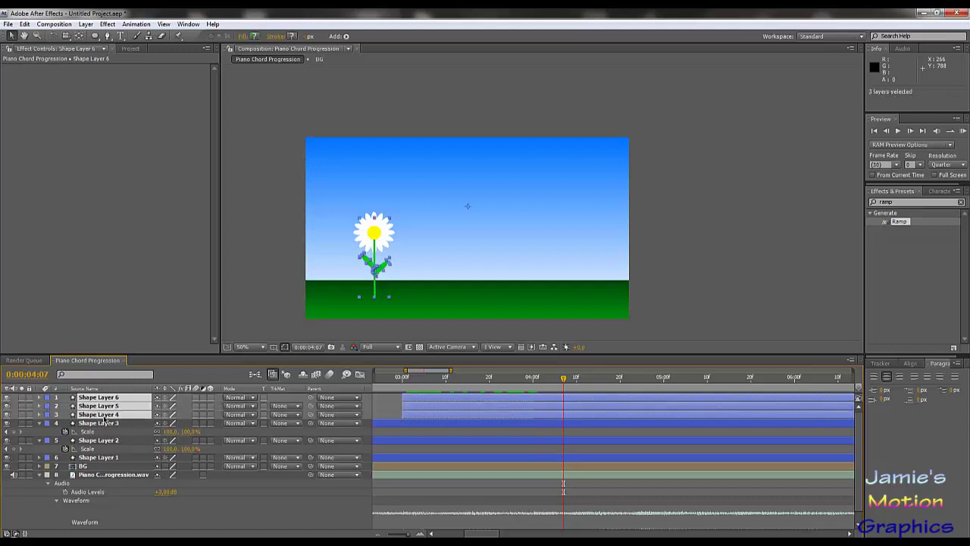
key("p")
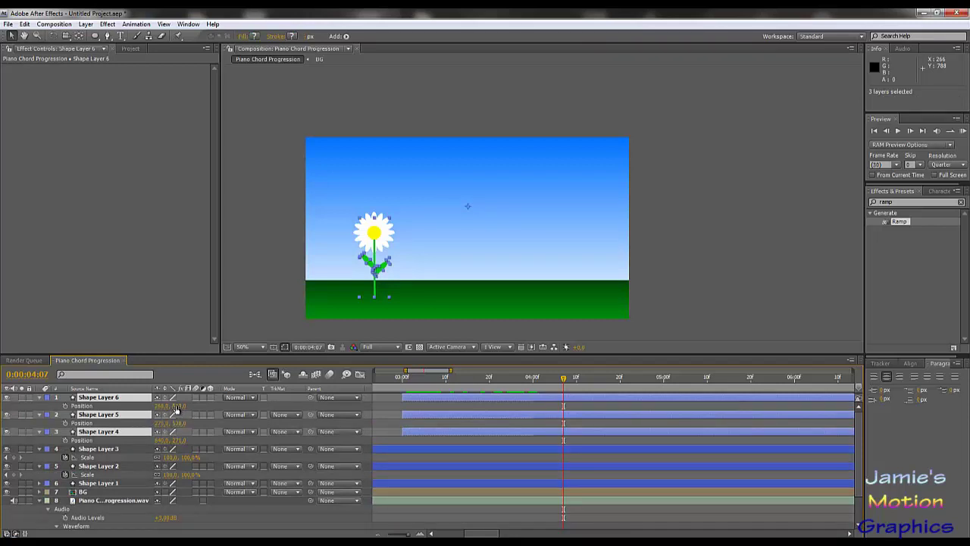
left_click_drag(174, 408, 506, 413)
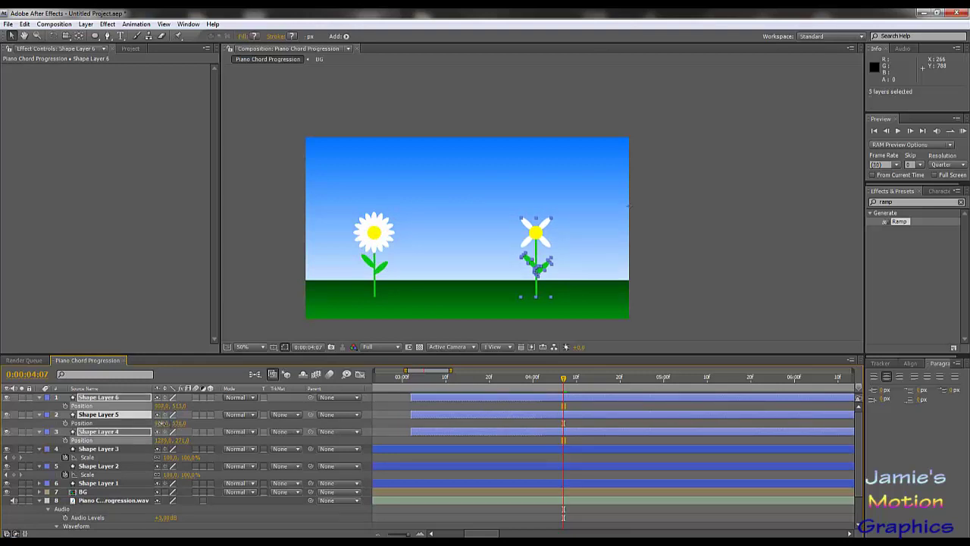
Move the second flower slightly further right and shift Shape Layers 4, 5 and 6 in time to start at 0:00:03:00.
left_click_drag(160, 422, 176, 425)
left_click_drag(476, 381, 509, 401)
left_click(463, 377)
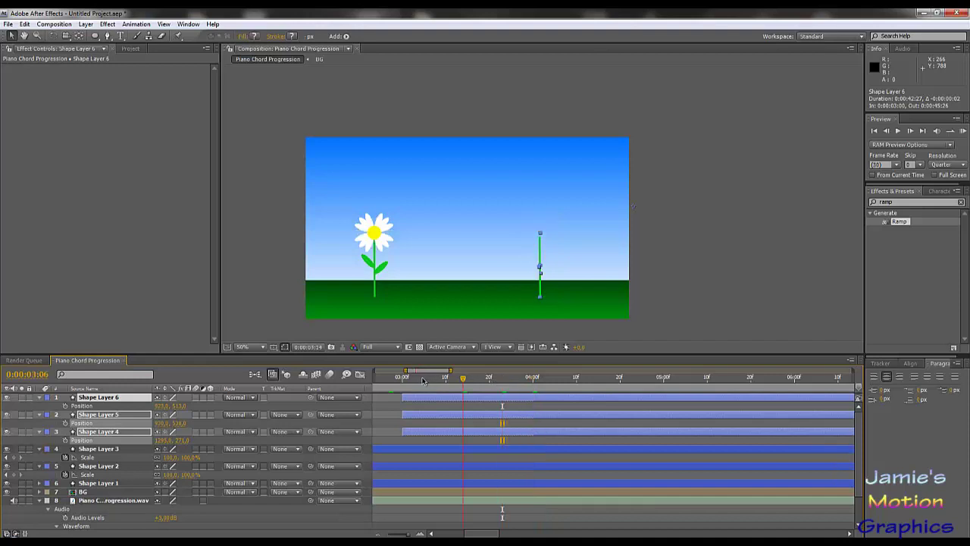
Play back the second flower's growth against the audio from 0:00:03:05 and again from 0:00:02:25.
left_click(423, 377)
left_click(899, 132)
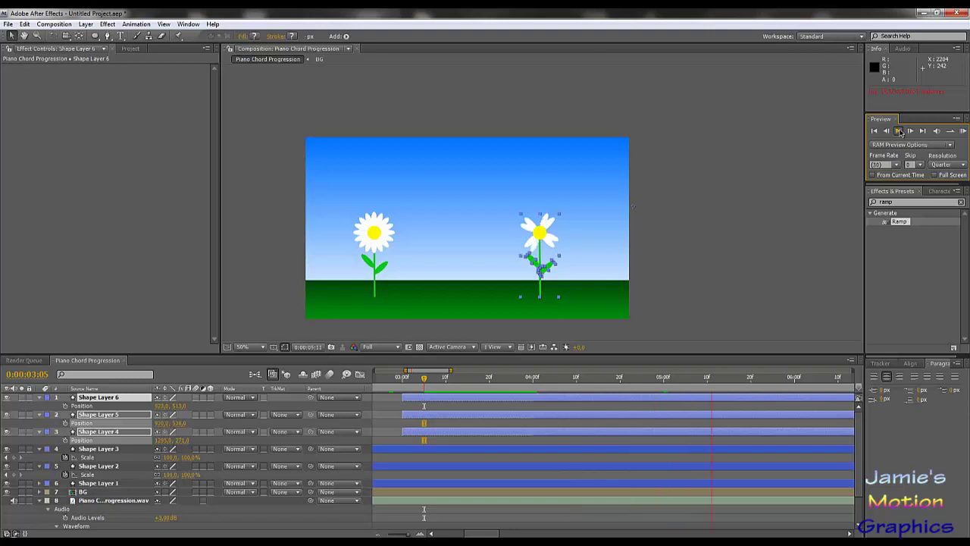
left_click(381, 385)
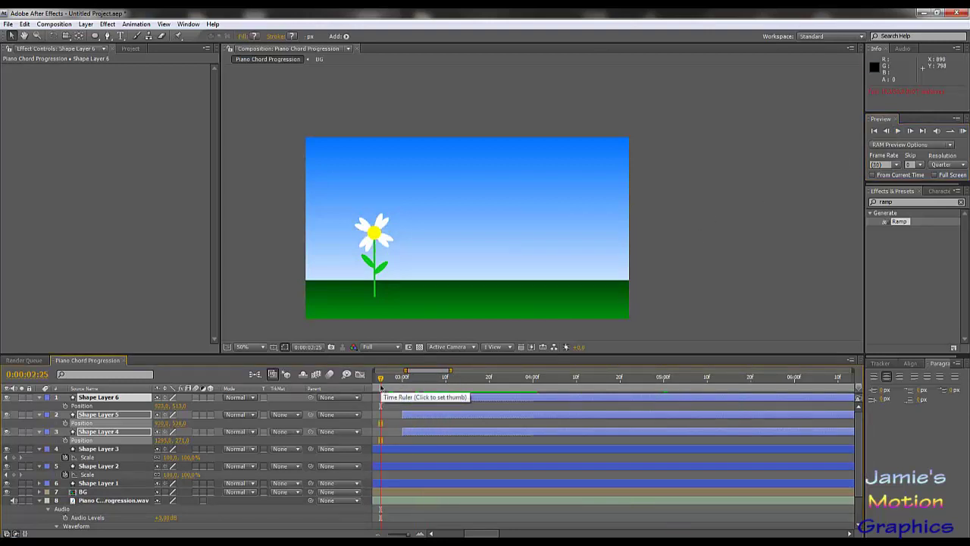
key("KP_0")
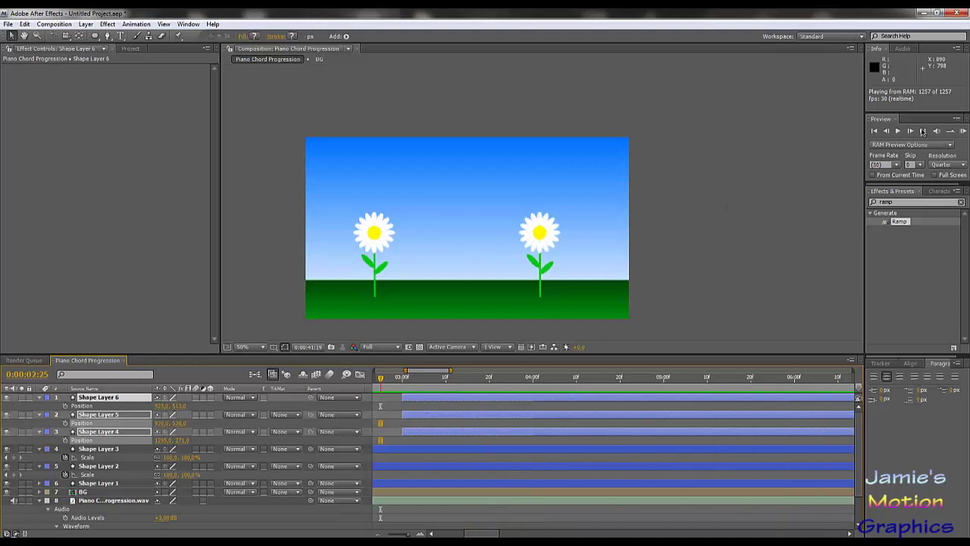
left_click(898, 132)
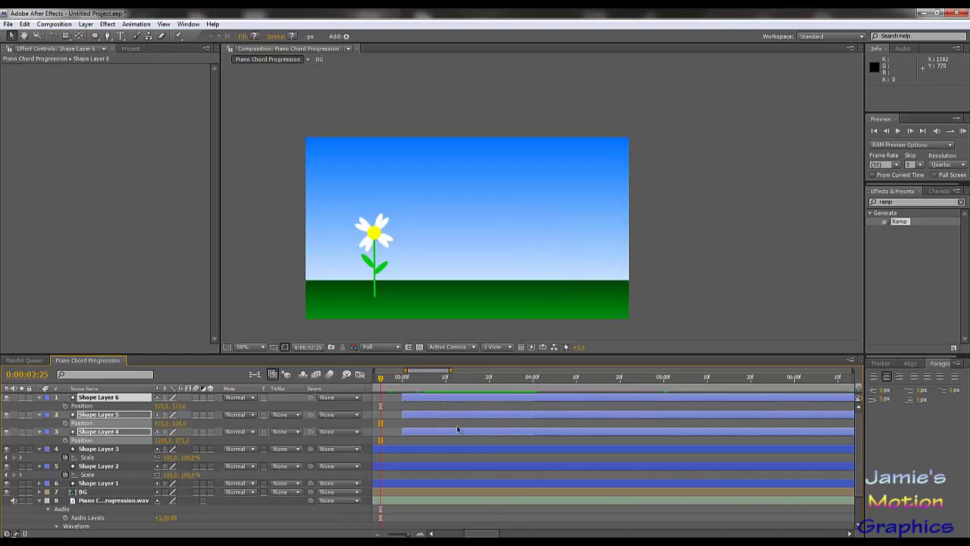
Shift Shape Layers 4, 5 and 6 in time to start at 0:00:04:00, and play back from 0:00:03:09.
left_click_drag(423, 402, 372, 383)
left_click(532, 377)
left_click(899, 131)
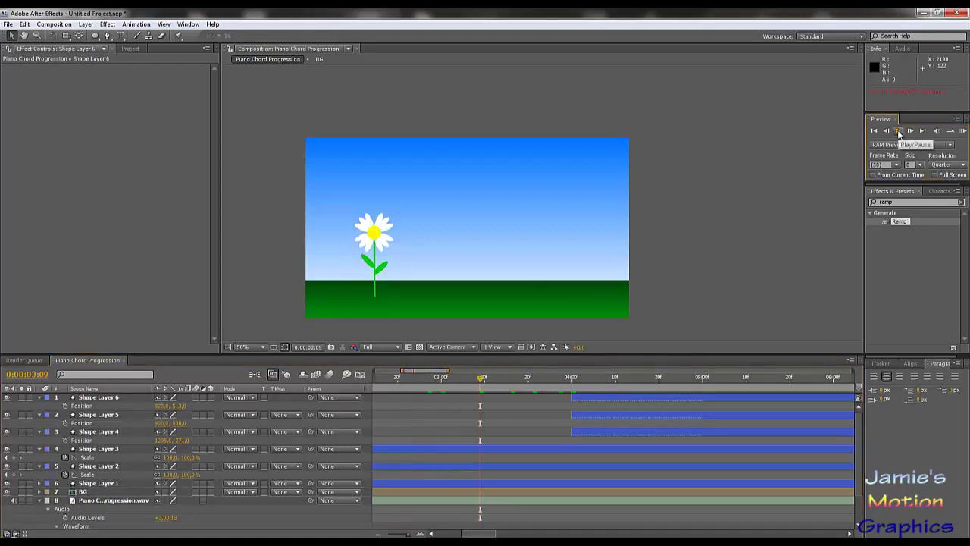
left_click(897, 130)
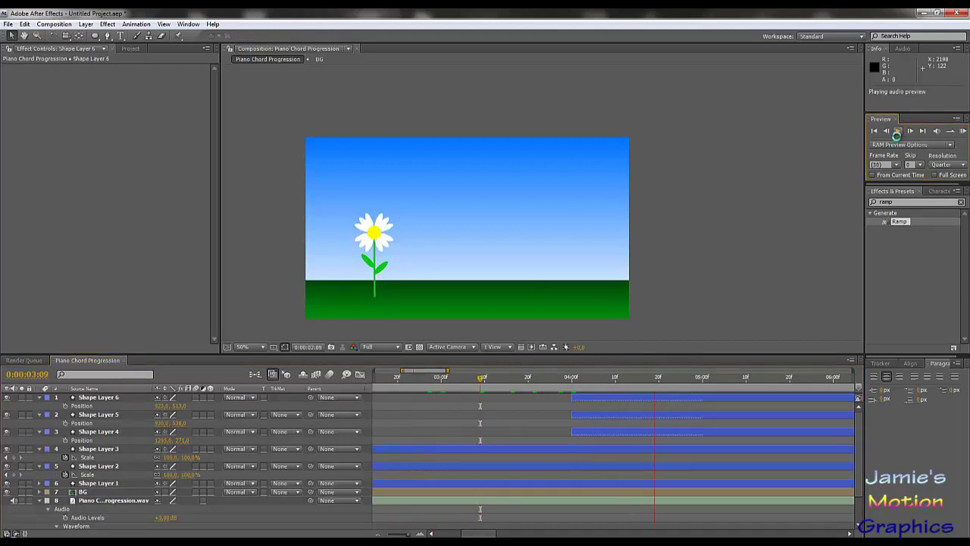
left_click(897, 132)
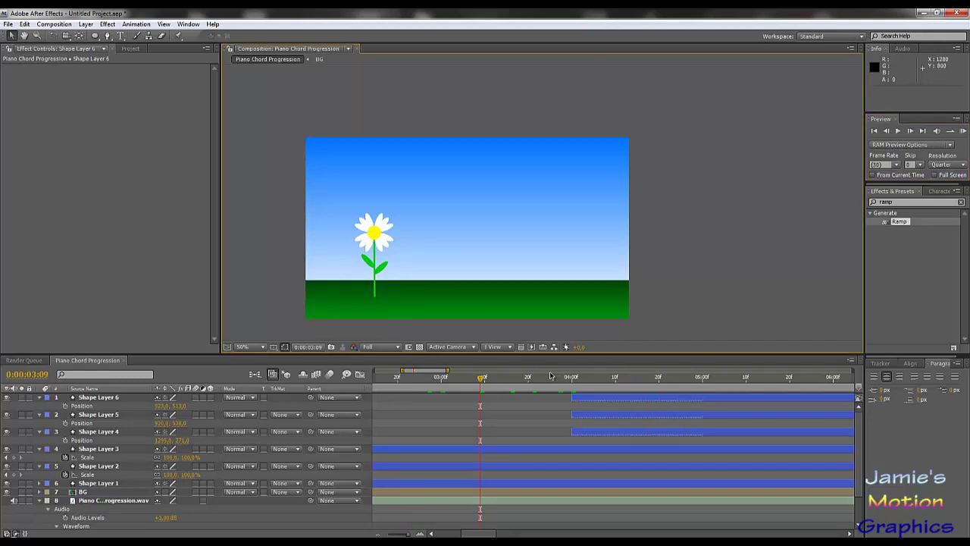
Preview the retimed second flower from 0:00:03:08 and move the current time to 0:00:08:00.
left_click(478, 378)
key("KP_0")
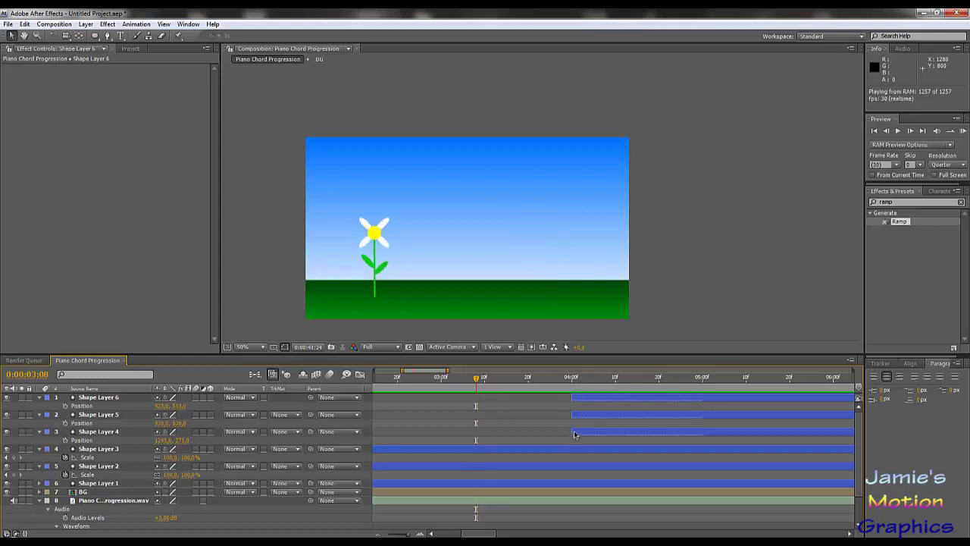
left_click(899, 131)
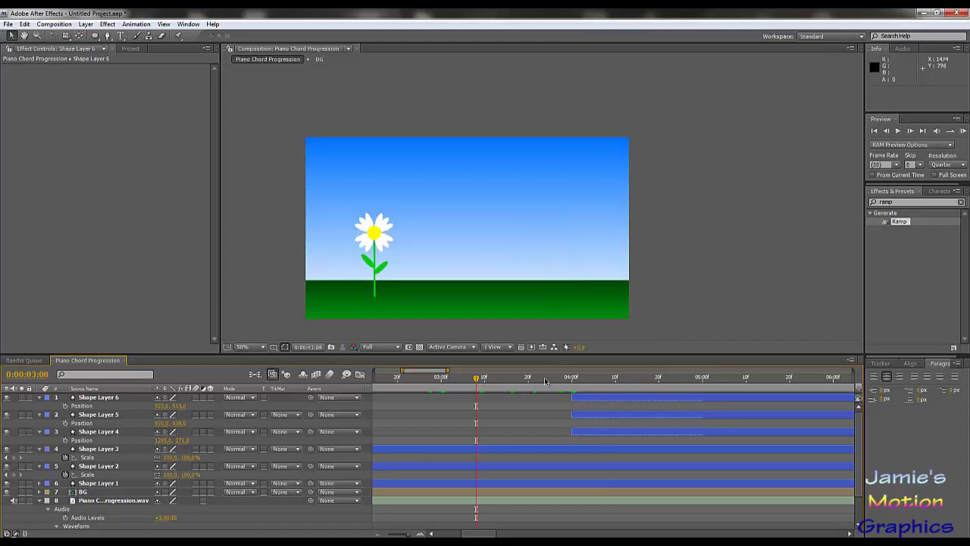
left_click(520, 385)
mouse_move(520, 386)
left_mouse_down()
mouse_move(899, 404)
mouse_move(767, 413)
mouse_move(595, 405)
mouse_move(739, 398)
mouse_move(792, 417)
mouse_move(583, 408)
left_mouse_up()
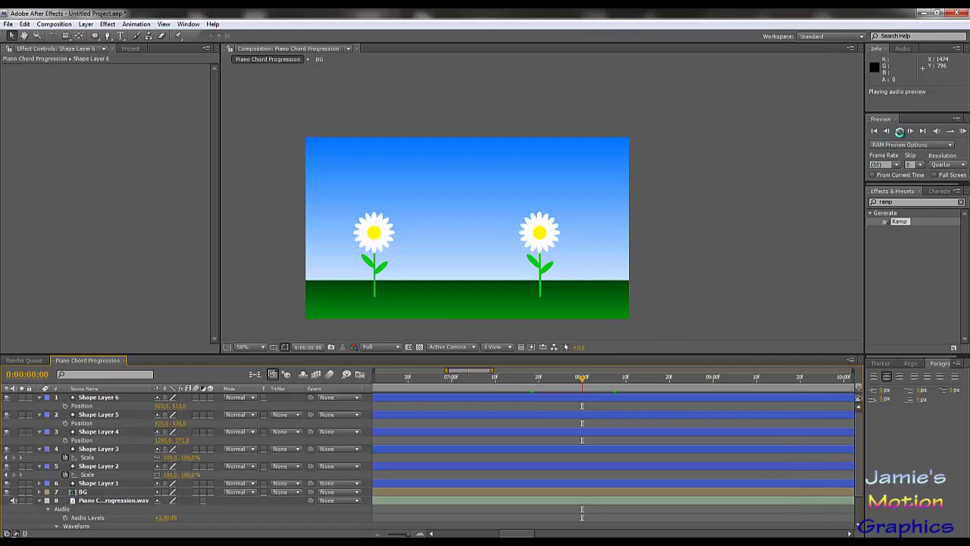
left_click(745, 320)
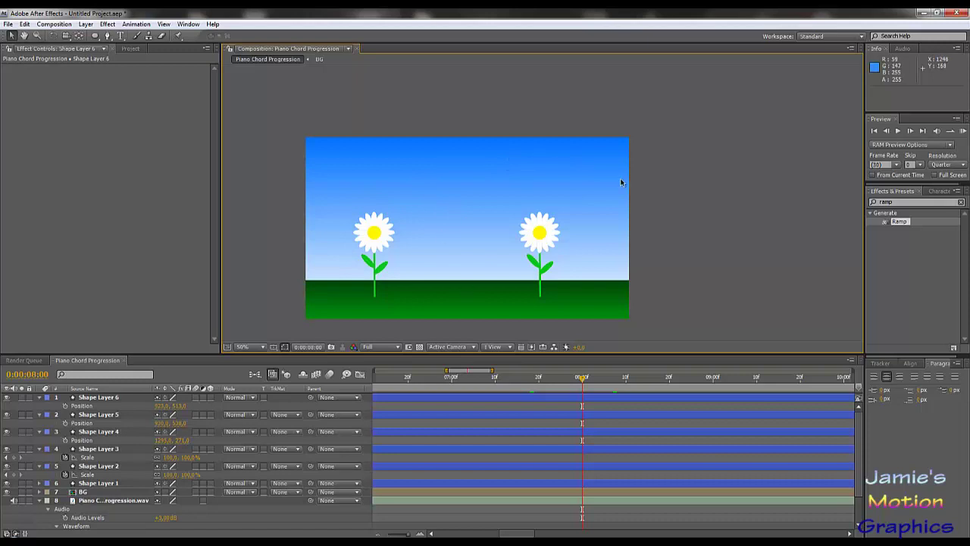
Create a new composition-sized solid layer with a dark brown colour.
left_click(95, 36)
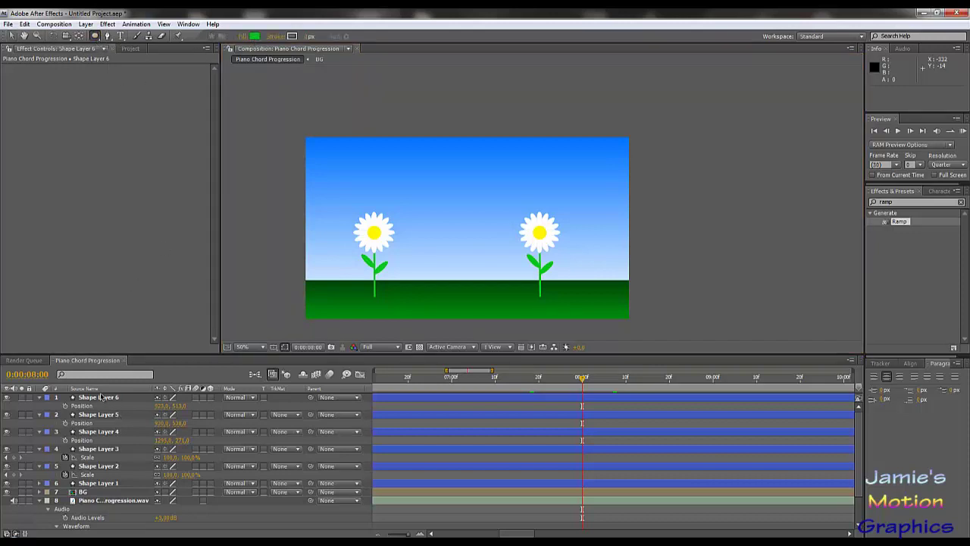
left_click(85, 23)
mouse_move(96, 39)
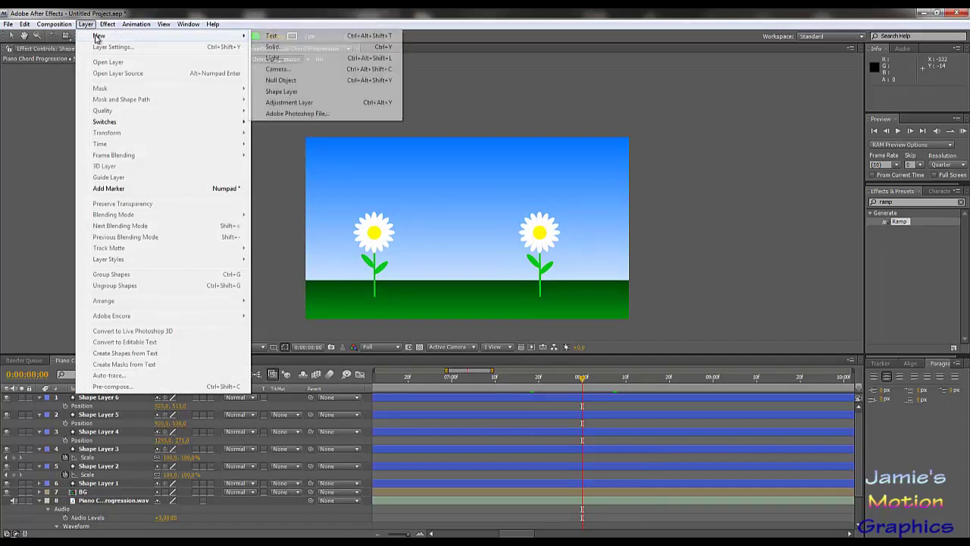
left_click(271, 46)
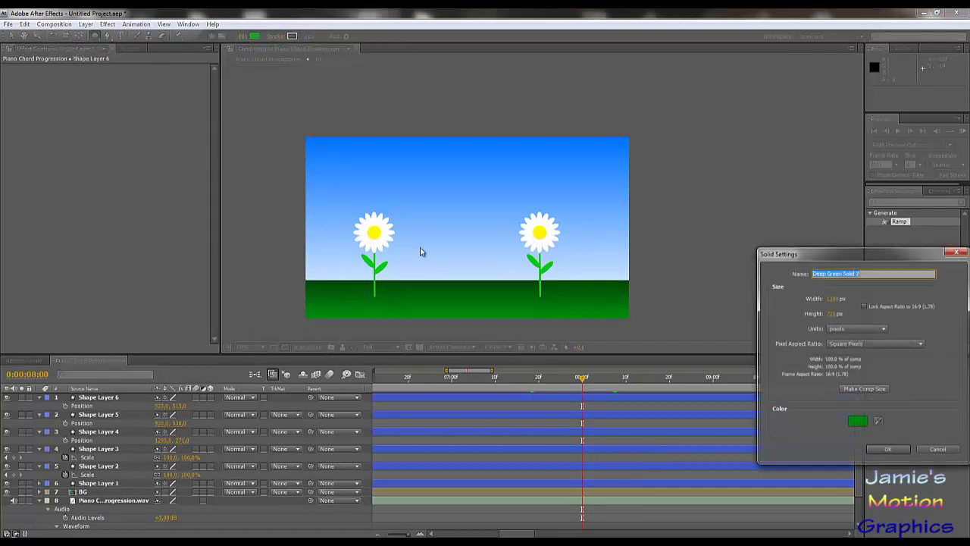
left_click(857, 421)
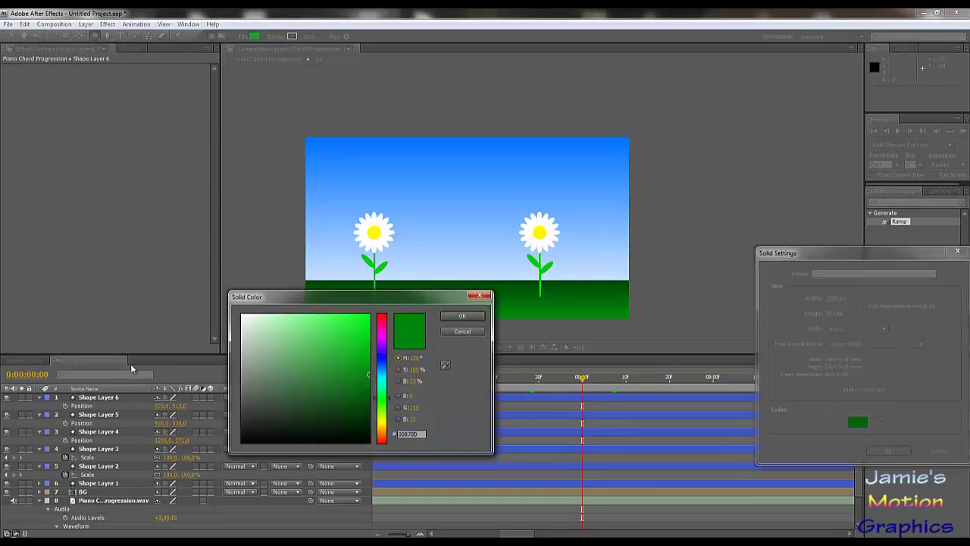
left_click(385, 434)
left_click(367, 413)
left_click_drag(382, 432, 362, 403)
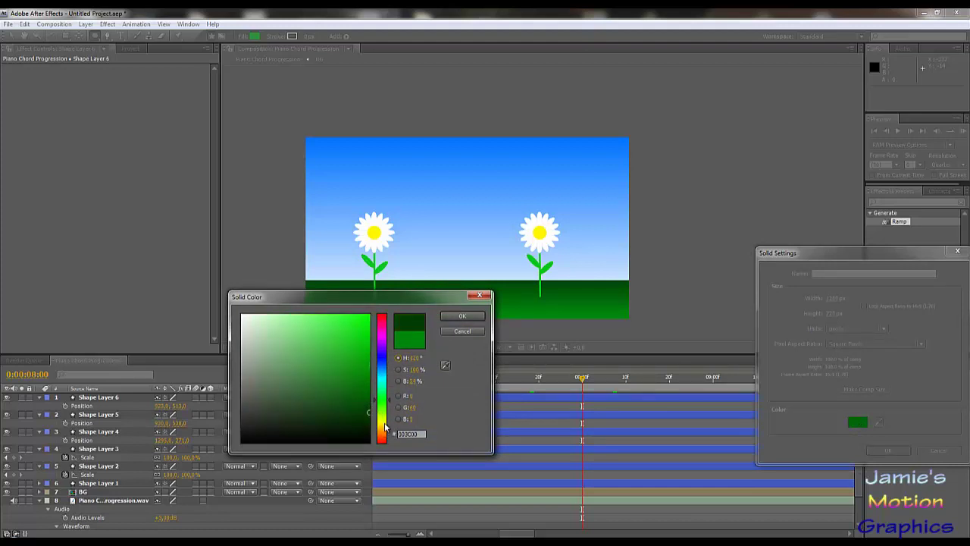
left_click(385, 429)
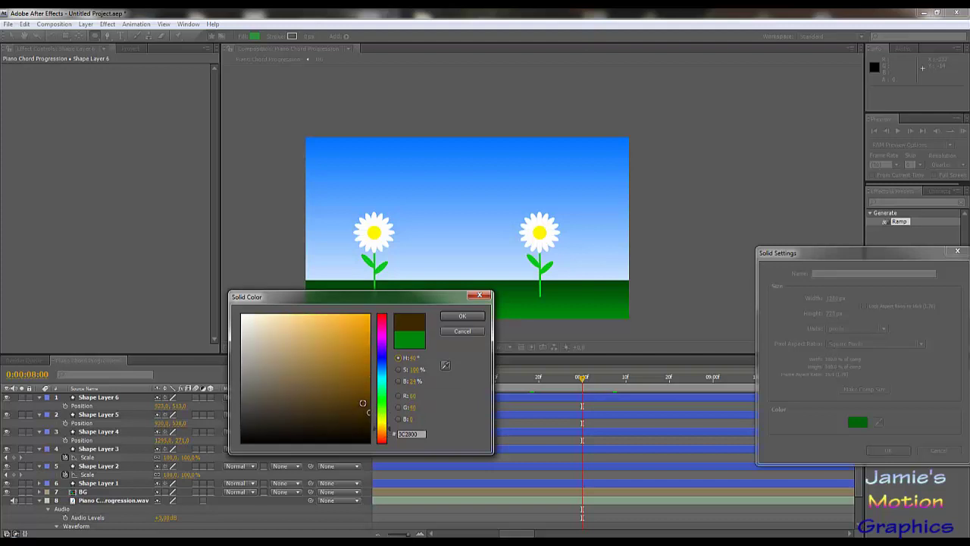
left_click(459, 317)
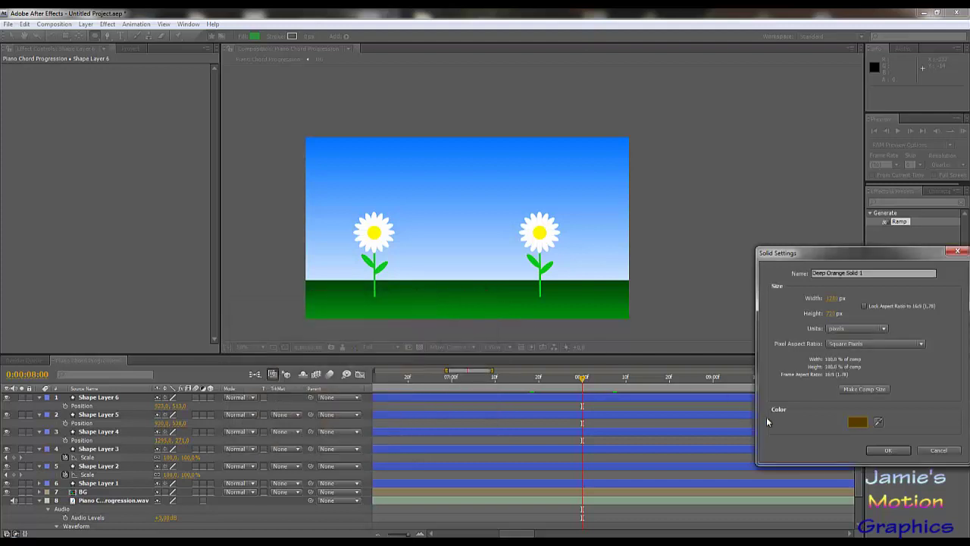
left_click(888, 449)
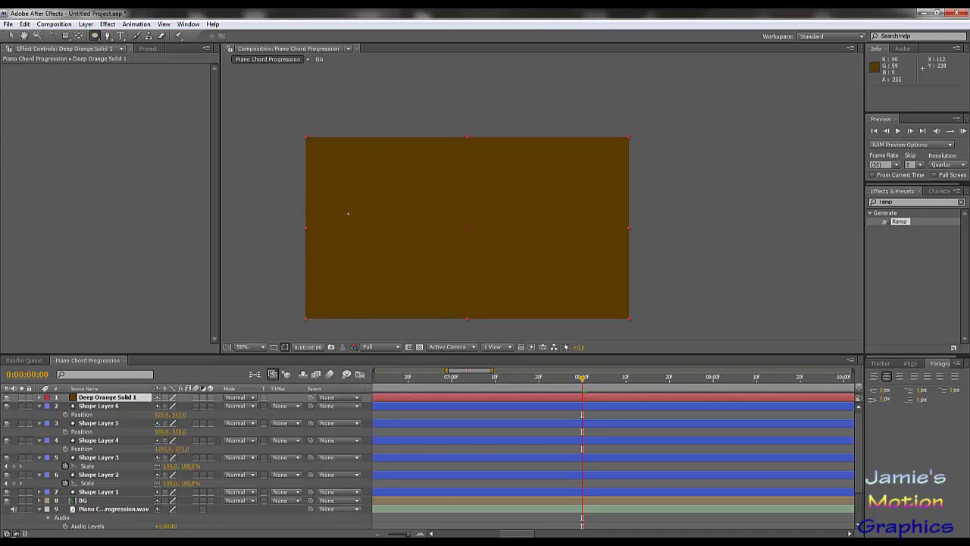
Draw a closed triangular mask on the brown solid with the Pen tool, on the grass midway between the two flowers.
left_click(107, 36)
left_click(454, 307)
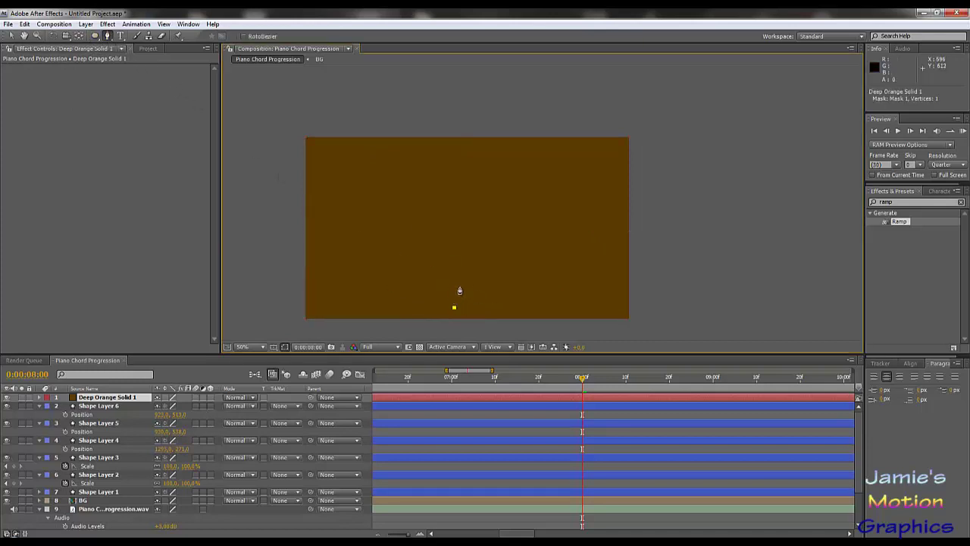
left_click(467, 282)
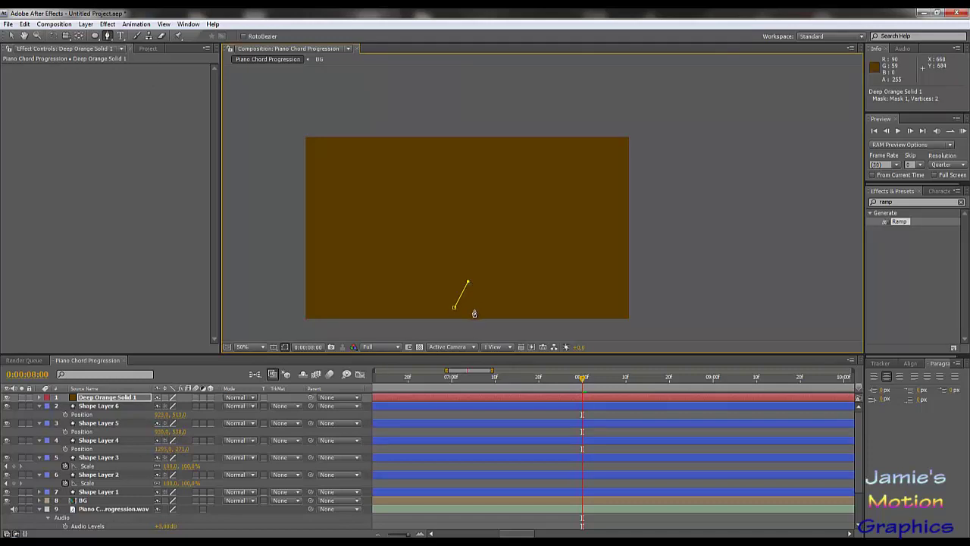
left_click(475, 309)
left_click(454, 309)
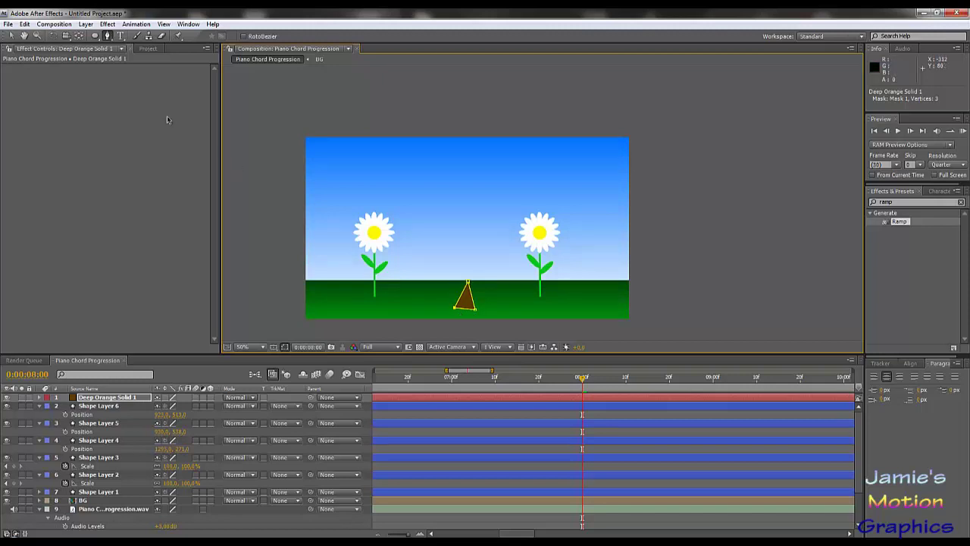
Shrink the brown solid's mask to a tiny triangle by moving its vertices close together on the grass.
left_click(11, 35)
scroll(408, 305, "up", 4)
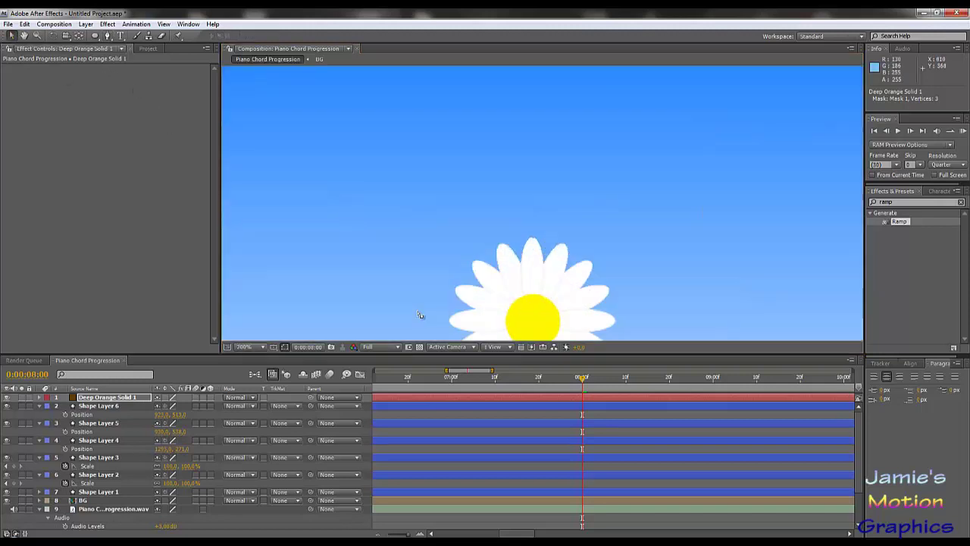
scroll(439, 308, "down", 2)
left_click_drag(535, 162, 648, 64)
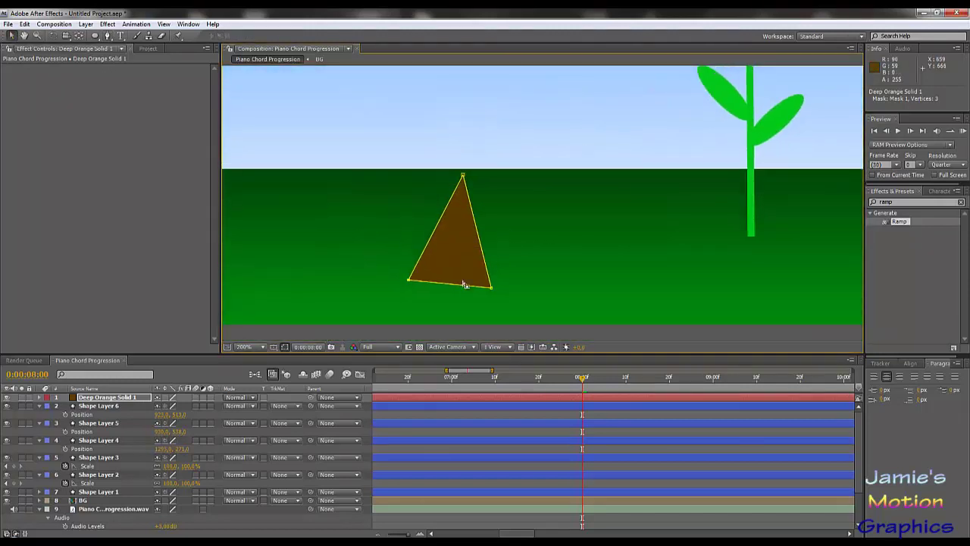
left_click_drag(491, 288, 455, 205)
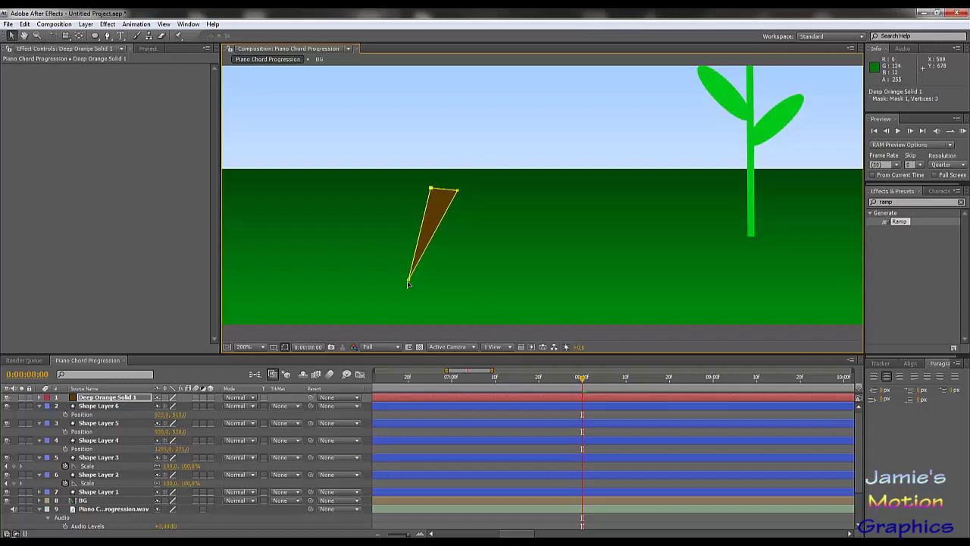
left_click_drag(408, 283, 429, 193)
scroll(425, 199, "up", 3)
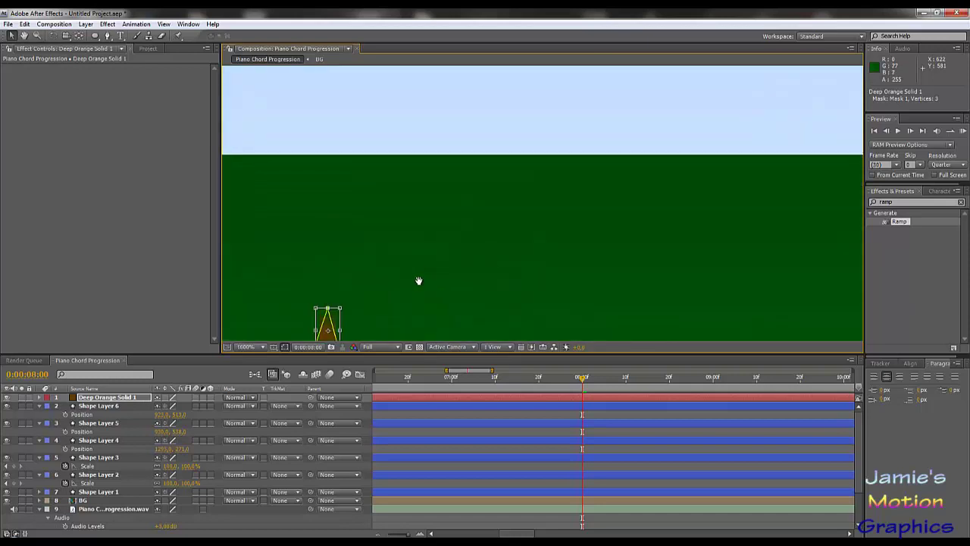
left_click_drag(417, 278, 569, 202)
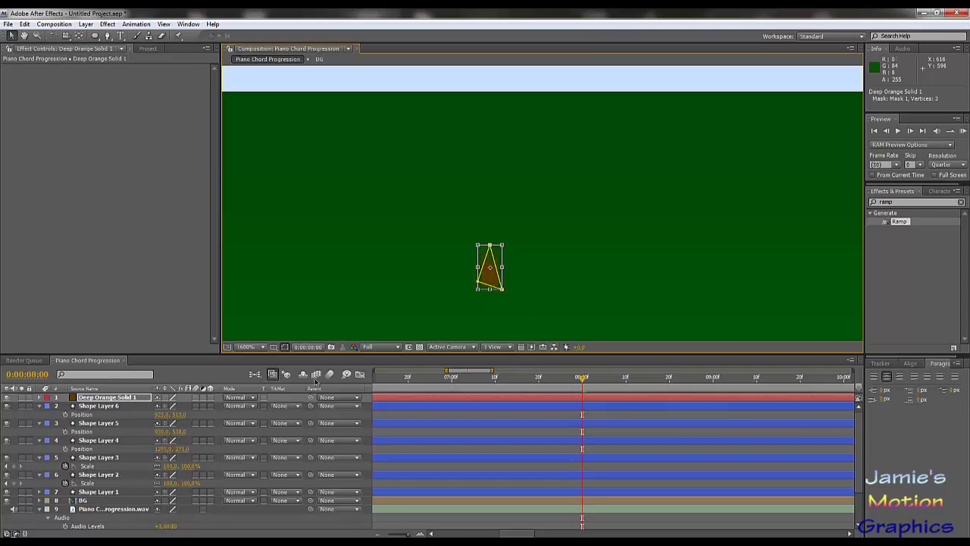
Shift the brown solid layer in time to start at 0:00:08:00 and move the current time to 0:00:12:00.
left_click(422, 399)
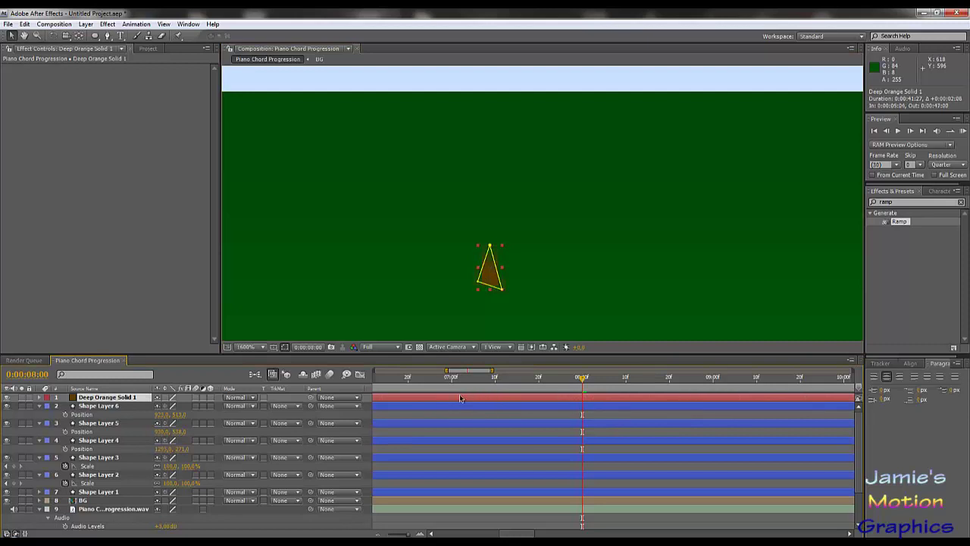
left_click_drag(498, 408, 607, 408)
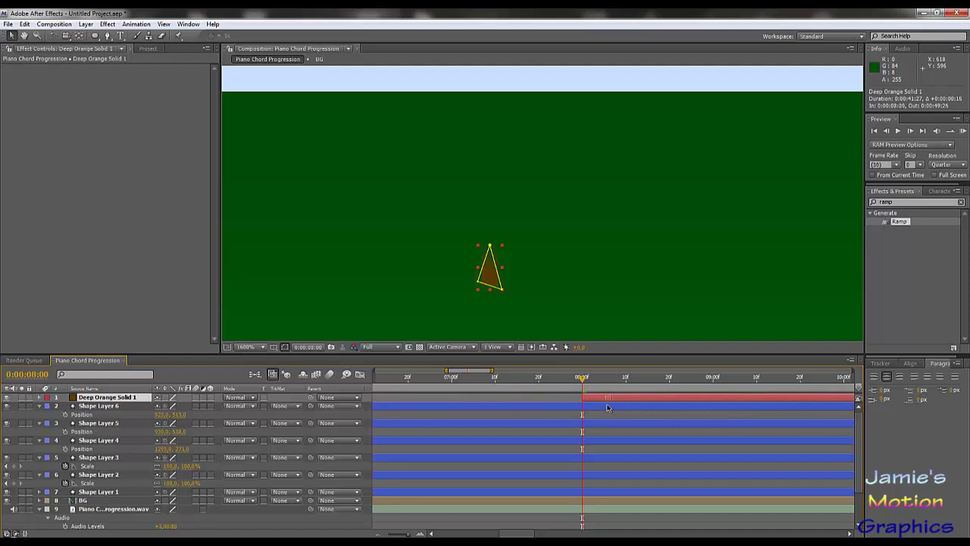
left_click_drag(495, 370, 574, 372)
left_click(735, 377)
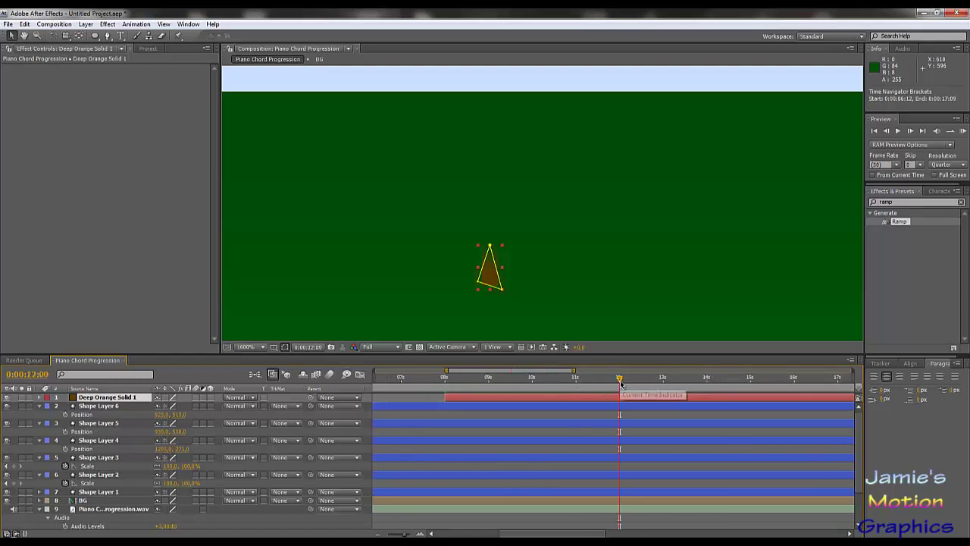
left_click(620, 384)
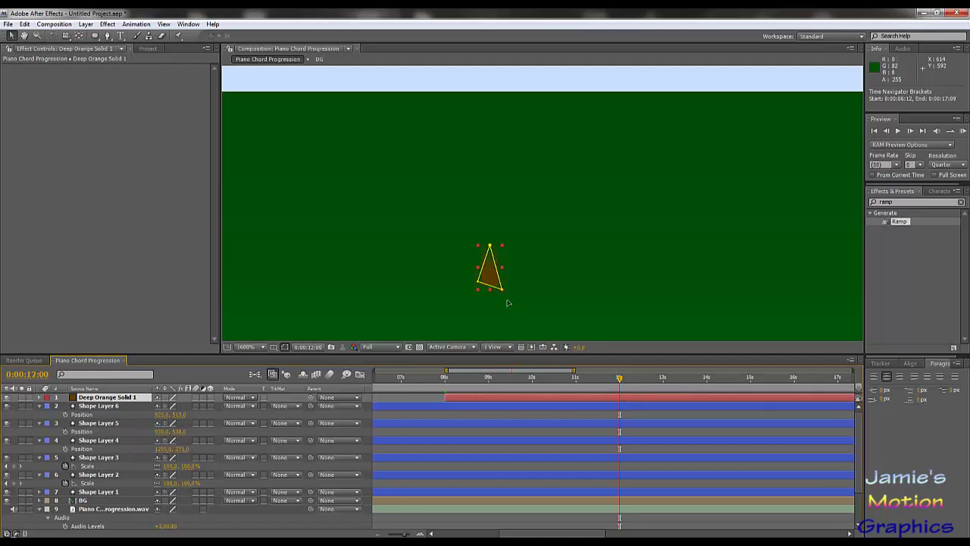
Undo the last value changes and move the triangle mask's lower-right vertex so that its base is level.
key("ctrl+z")
key("ctrl+z")
key("ctrl+z")
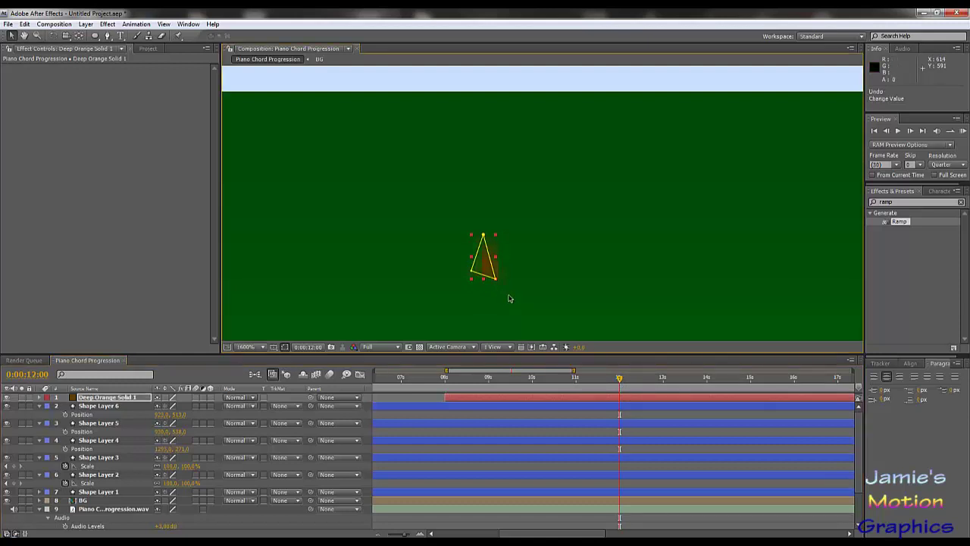
left_click(496, 281)
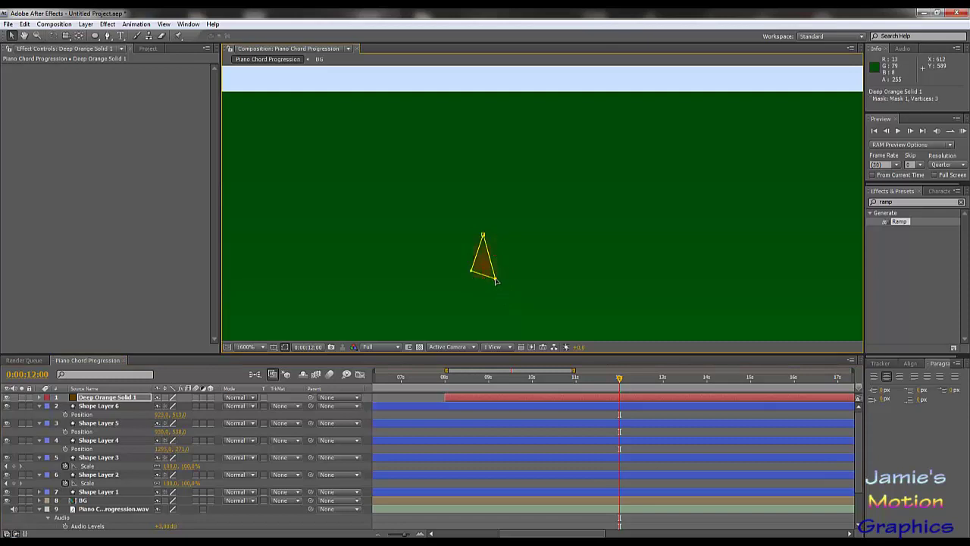
left_click_drag(497, 278, 493, 274)
Reveal the brown solid's Mask Path and set its first keyframe at 0:00:12:00.
key("m")
left_click(74, 415)
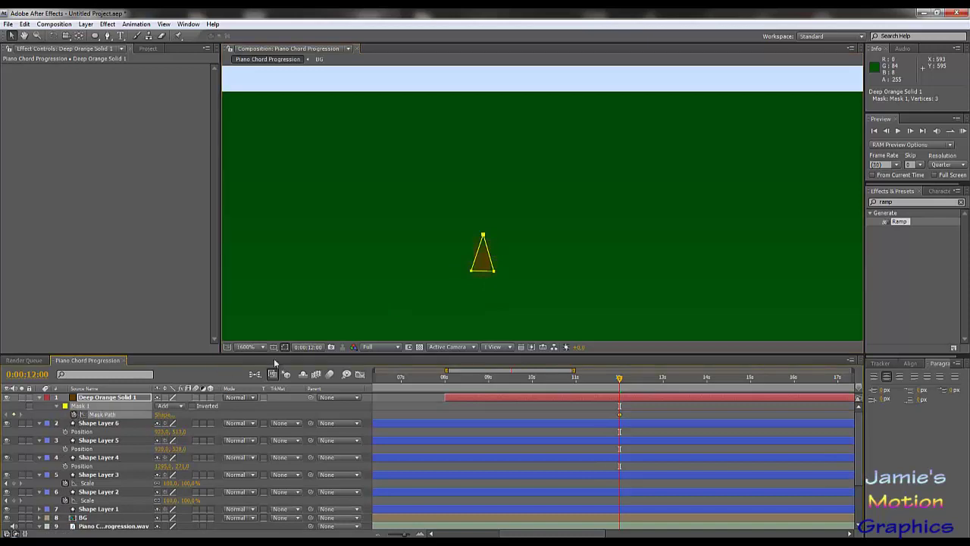
Move the brown solid's Mask Path keyframe to 0:00:08:00 and place the current time at 0:00:12:00.
left_click(482, 233)
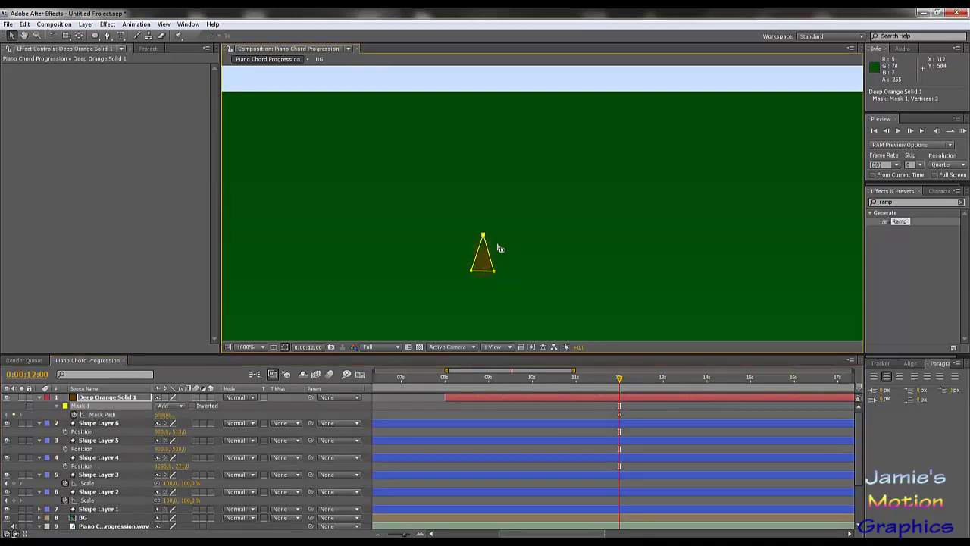
key("comma")
left_click_drag(619, 415, 445, 415)
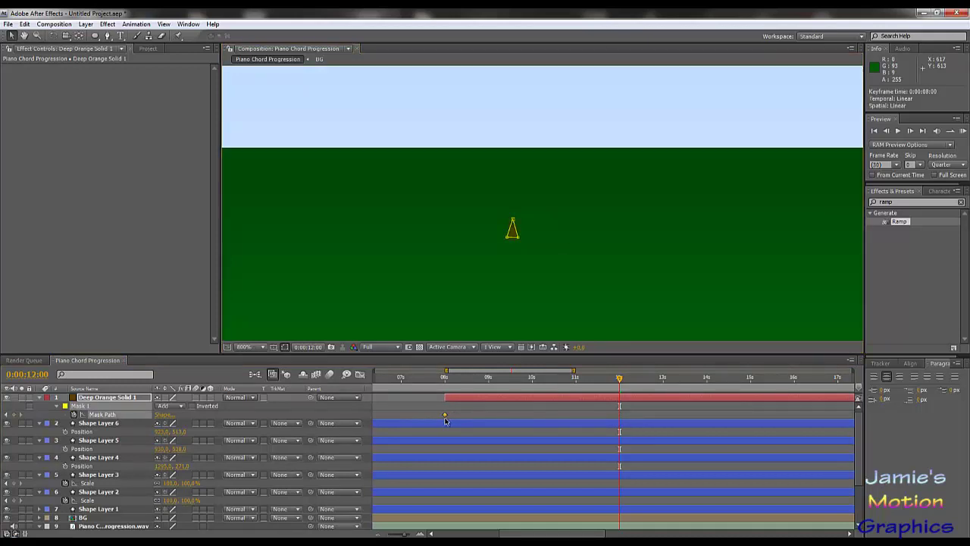
left_click_drag(476, 387, 446, 388)
mouse_move(606, 379)
left_mouse_down()
mouse_move(630, 383)
mouse_move(619, 382)
left_mouse_up()
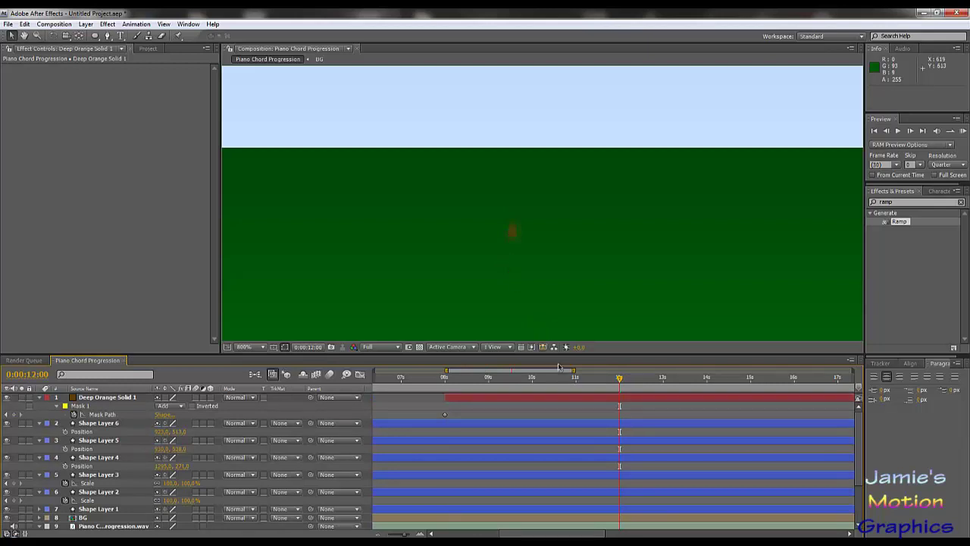
left_click(102, 415)
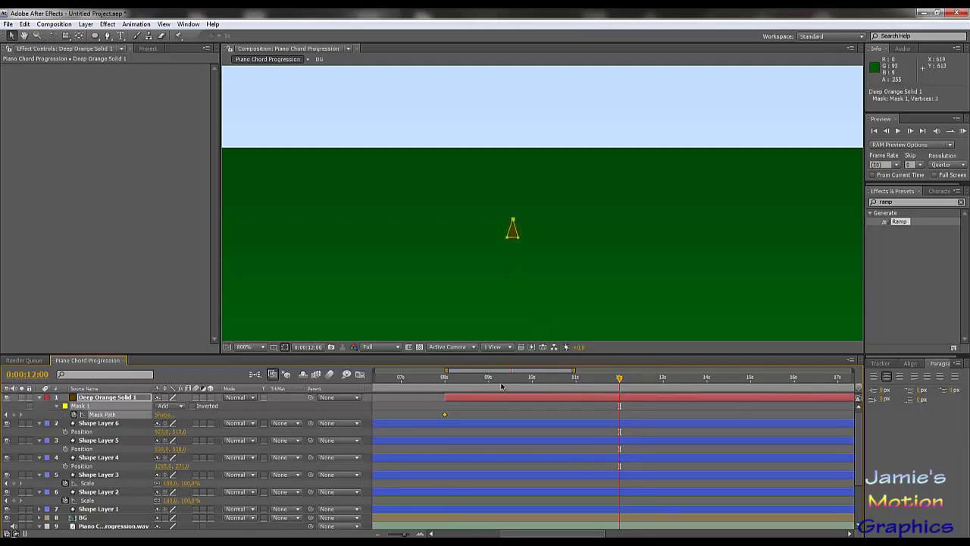
double_click(509, 218)
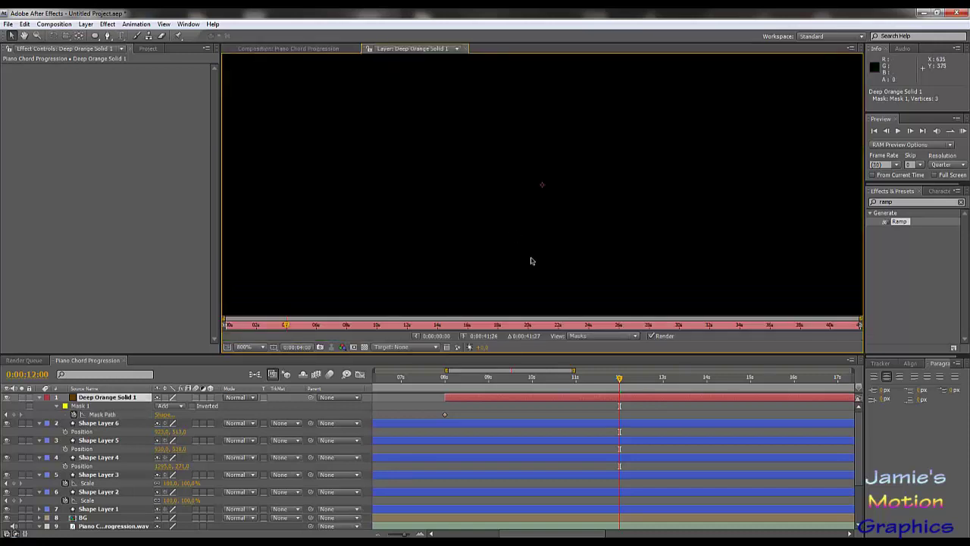
left_click(466, 50)
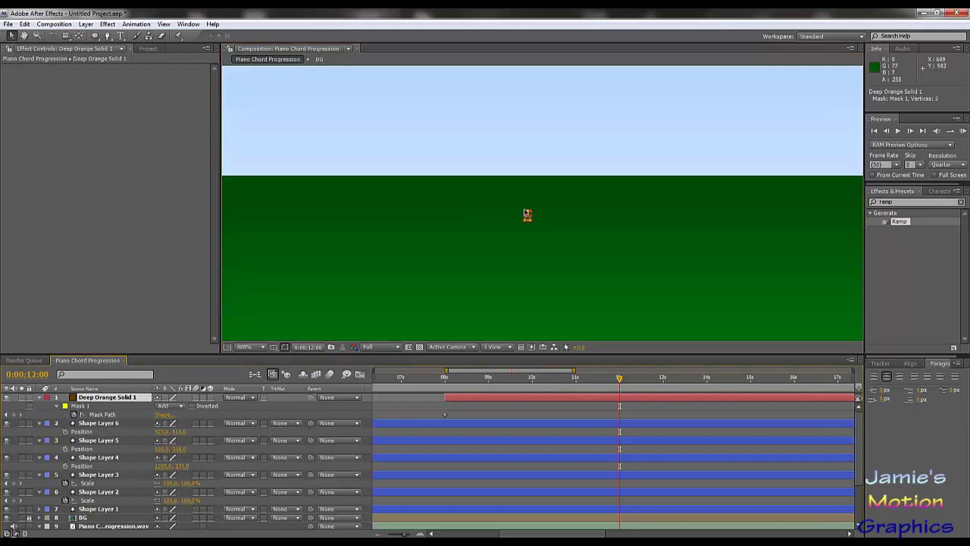
scroll(527, 215, "up", 1)
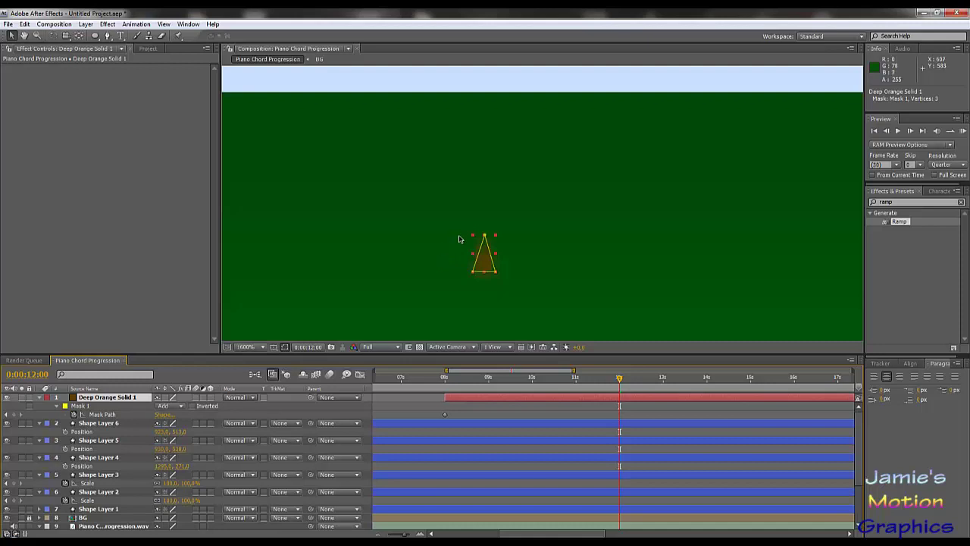
left_click_drag(493, 243, 485, 252)
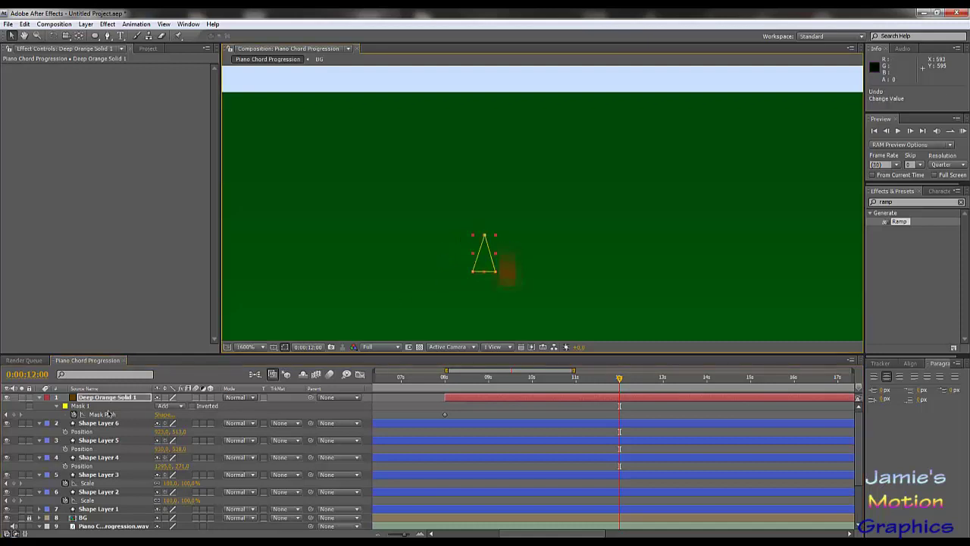
key("ctrl+z")
At 0:00:12:00, stretch the mask's top vertex straight up into the sky to make a tall thin spike.
left_click(109, 415)
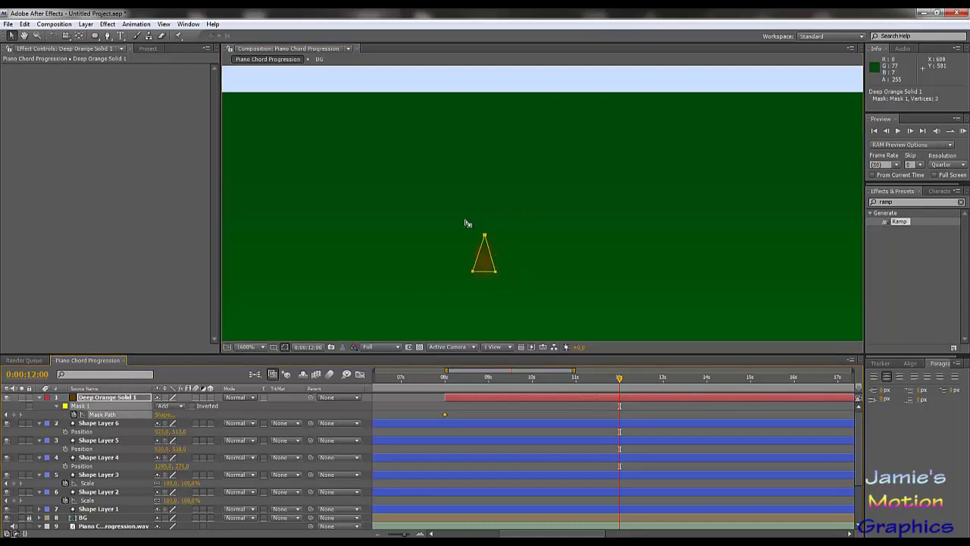
left_click_drag(465, 220, 493, 10)
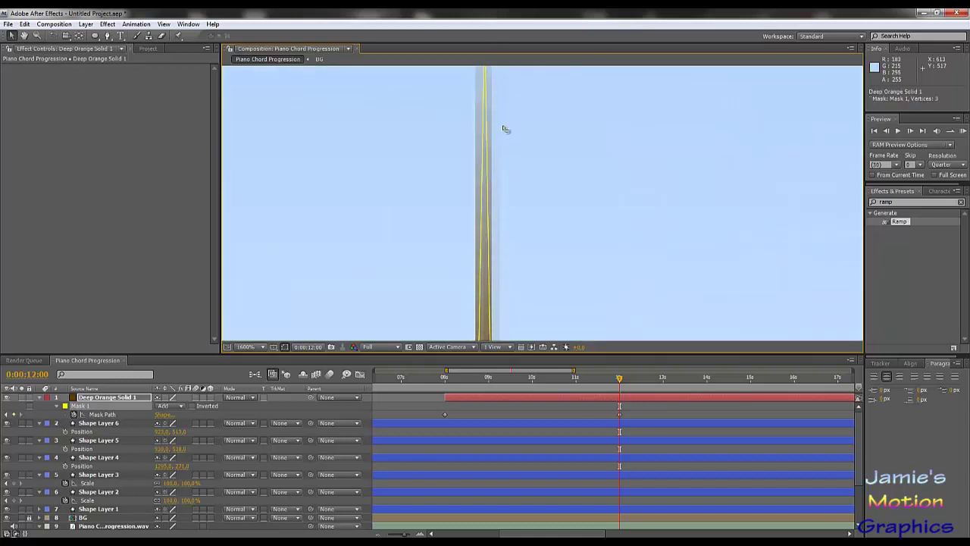
scroll(505, 137, "down", 3)
scroll(518, 168, "down", 1)
left_click_drag(541, 169, 529, 240)
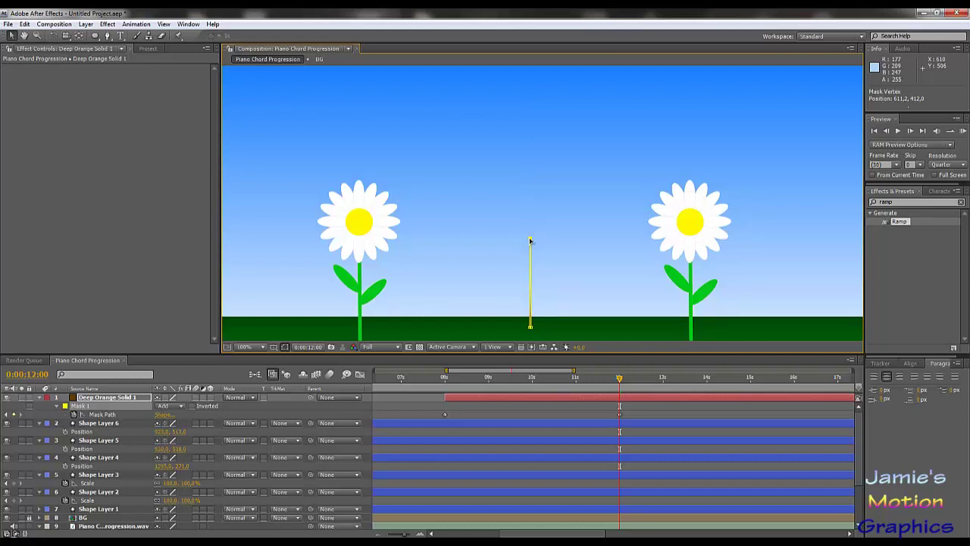
left_click_drag(524, 204, 526, 87)
Lower the mask's top vertex slightly so that the spike ends moderately above the daisies.
key("comma")
key("comma")
key("comma")
key("comma")
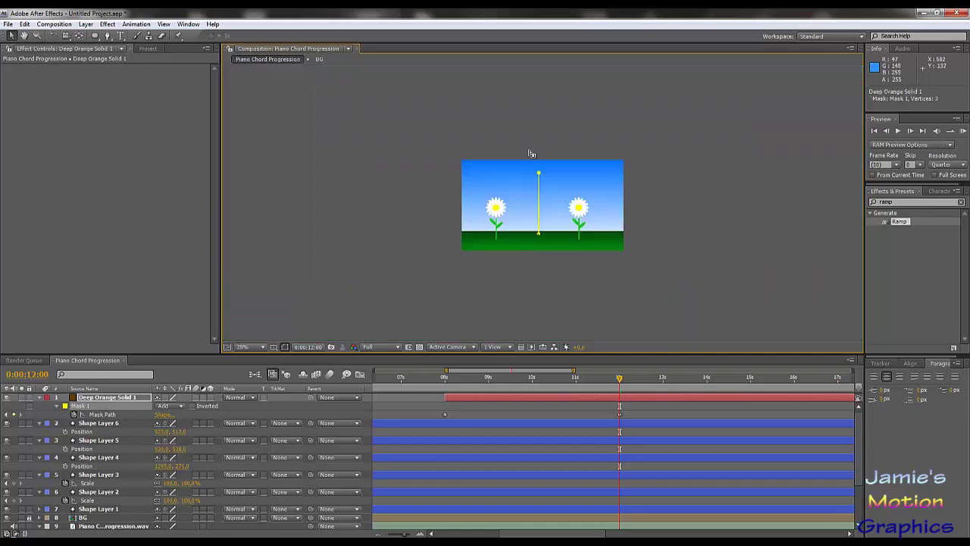
key("period")
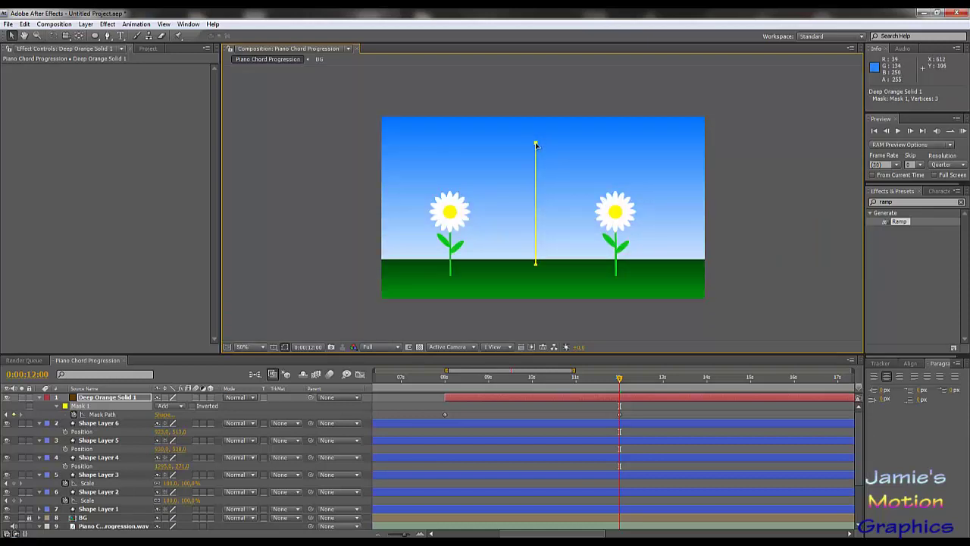
left_click_drag(536, 144, 535, 167)
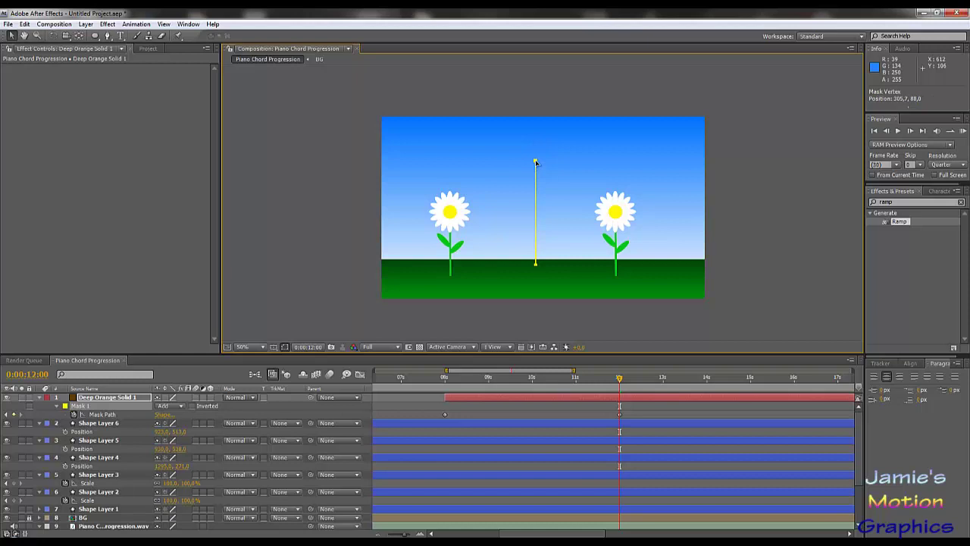
key("period")
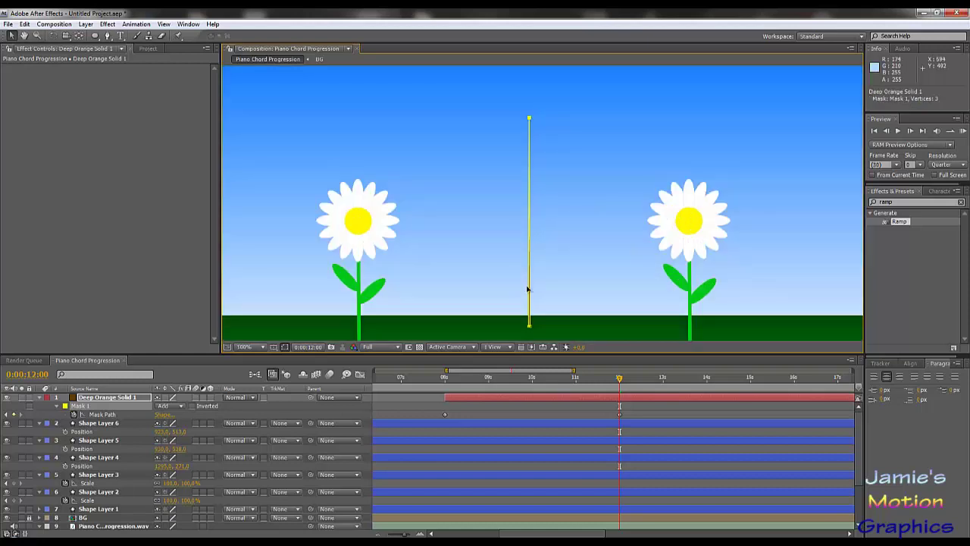
Widen the spike's base by moving the mask's two bottom vertices apart horizontally on the grass.
left_click(530, 327)
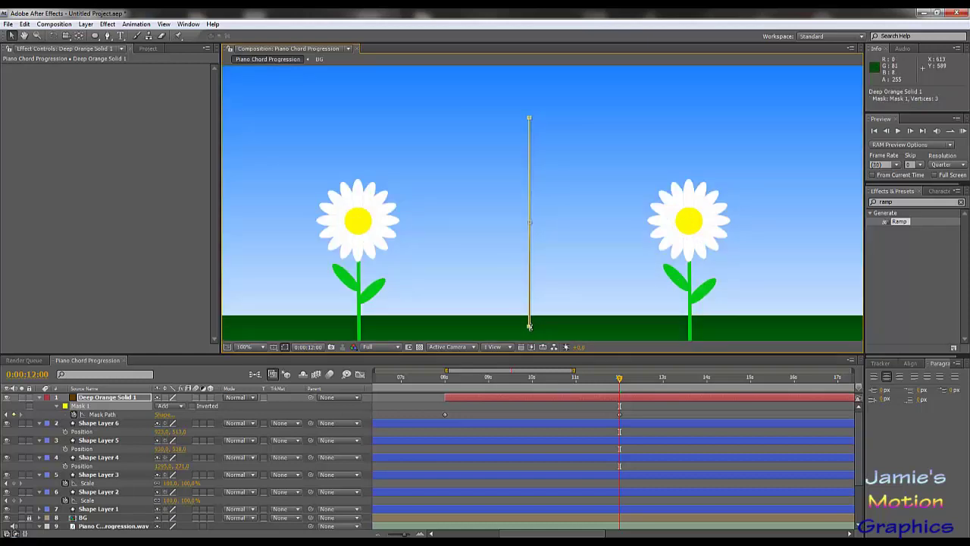
scroll(548, 263, "up", 5)
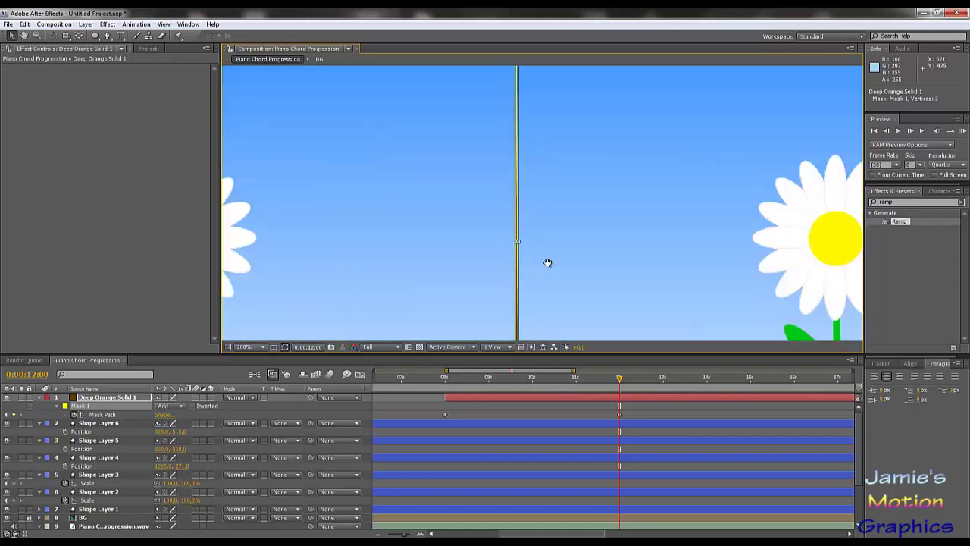
scroll(568, 245, "down", 3)
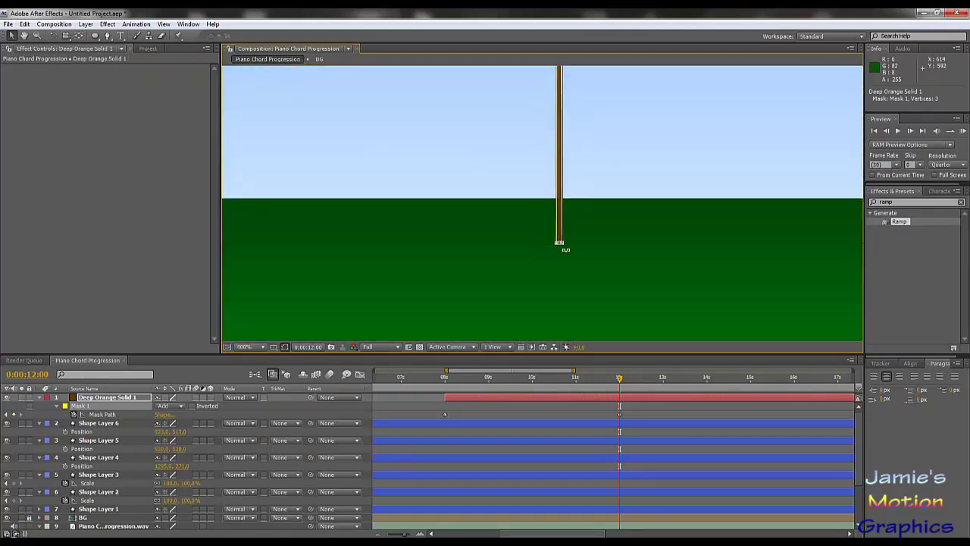
scroll(560, 243, "up", 1)
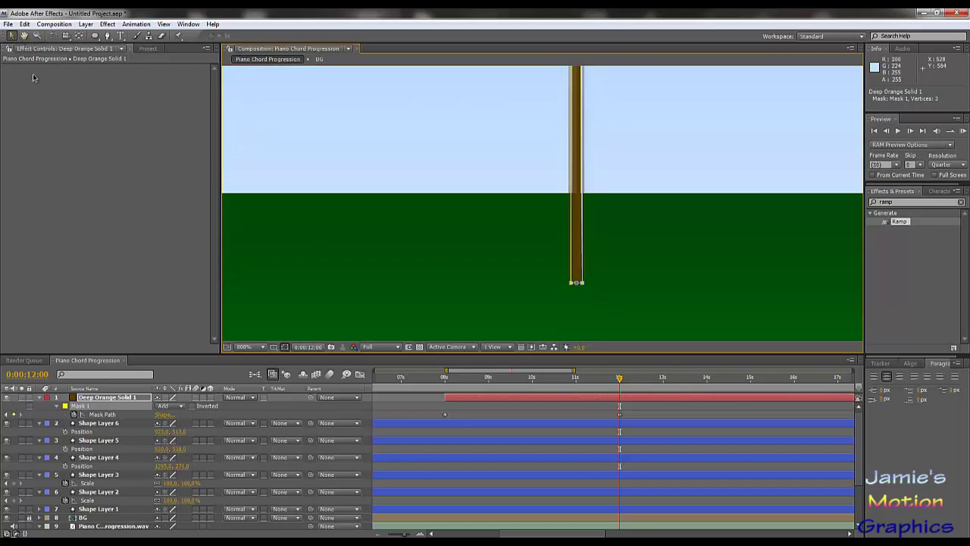
left_click(101, 415)
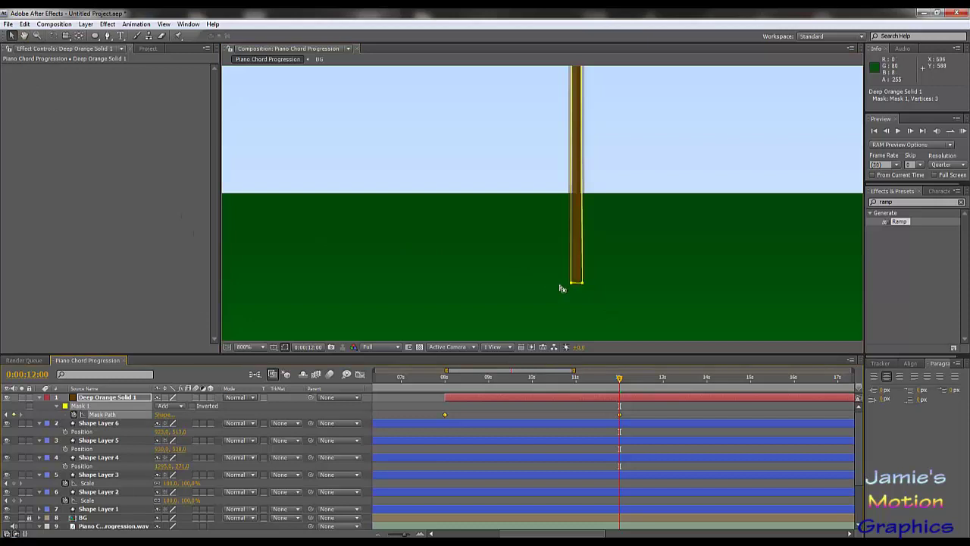
left_click(583, 286)
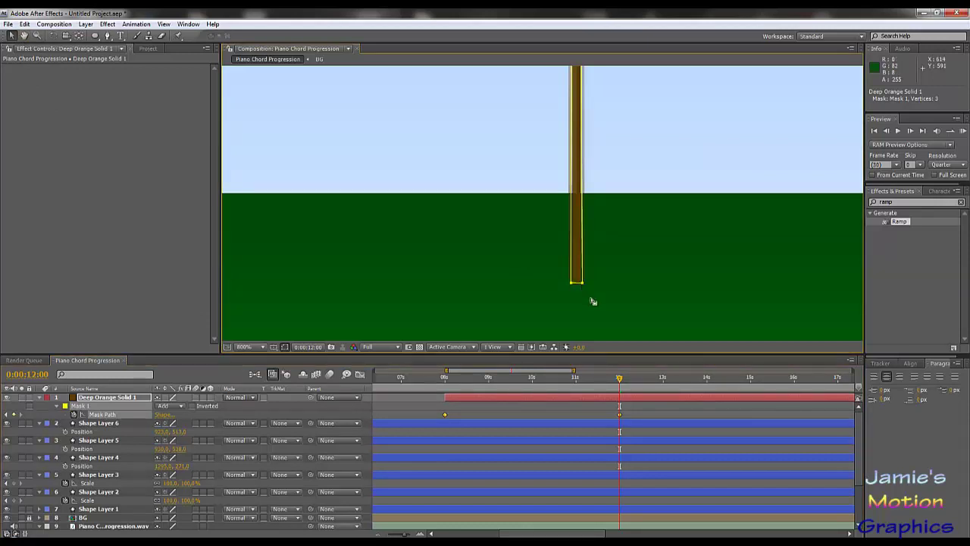
left_click(583, 283)
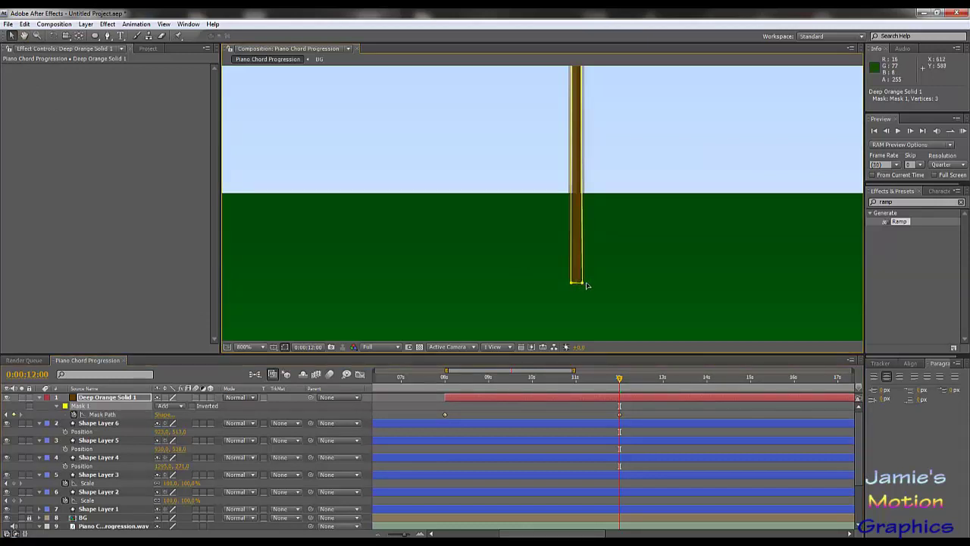
left_click_drag(585, 285, 643, 283)
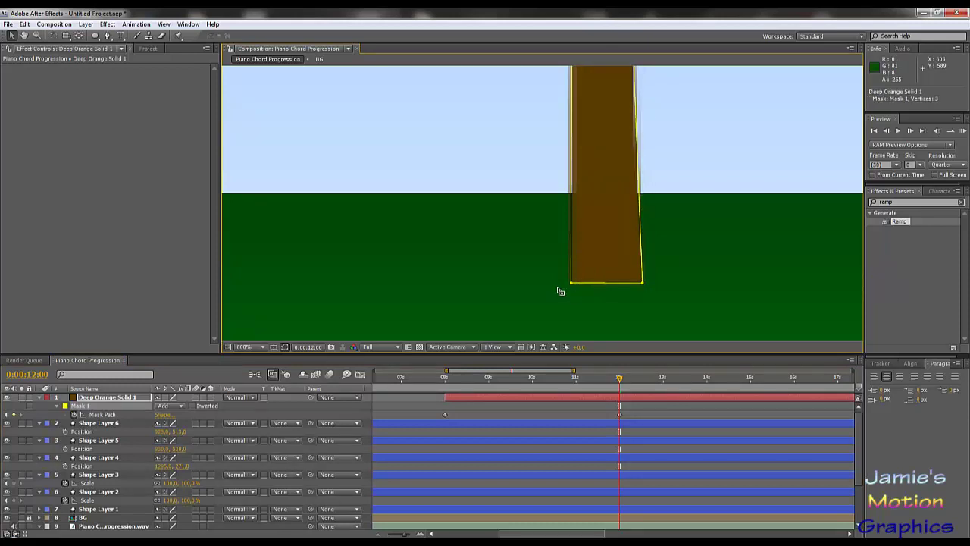
left_click_drag(573, 285, 509, 285)
scroll(552, 260, "down", 6)
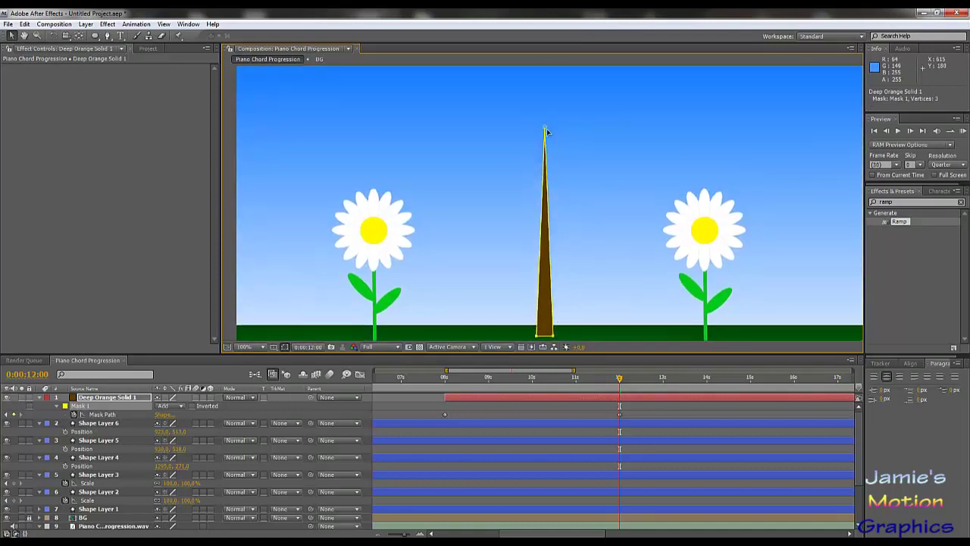
Convert the mask's top vertex into a smooth point with horizontal handles using the Convert Vertex tool.
left_click(108, 35)
left_click_drag(109, 38, 148, 59)
left_click_drag(544, 131, 614, 127)
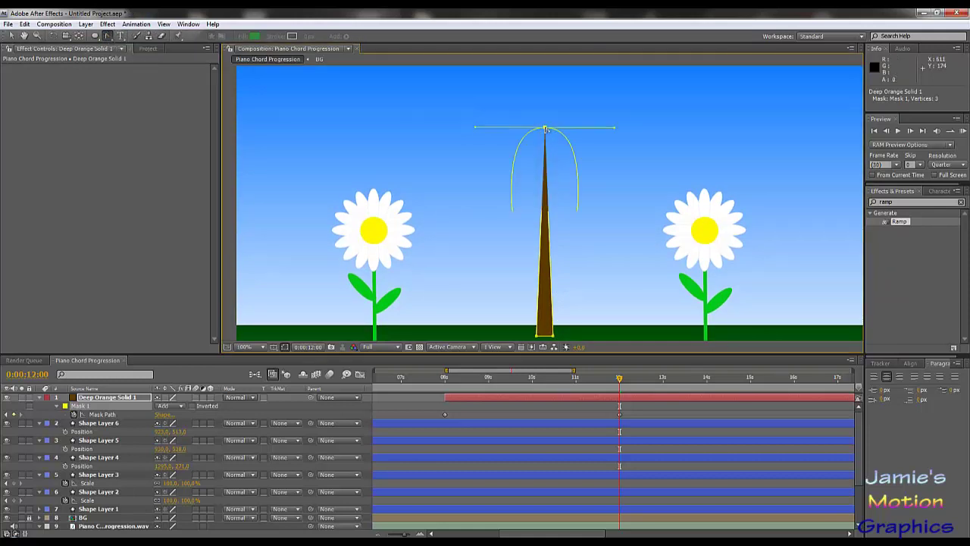
Shorten both handles of the mask's top vertex symmetrically to form a narrow trunk with a rounded tip.
left_click(11, 35)
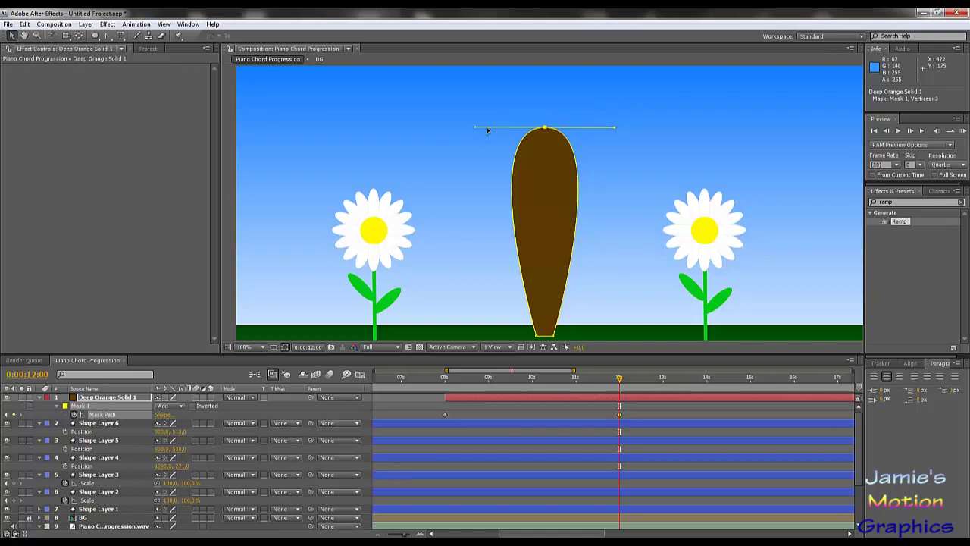
left_click_drag(487, 130, 521, 126)
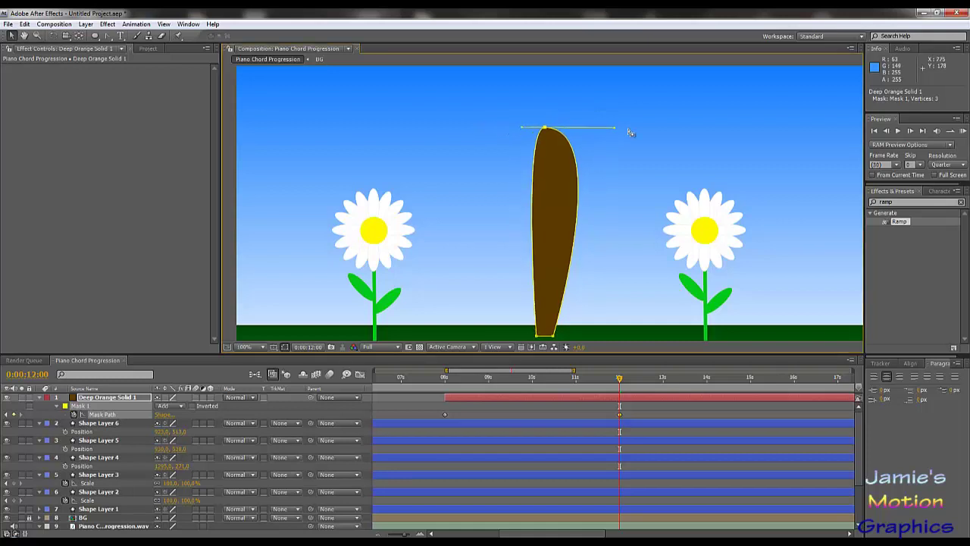
left_click_drag(615, 129, 533, 131)
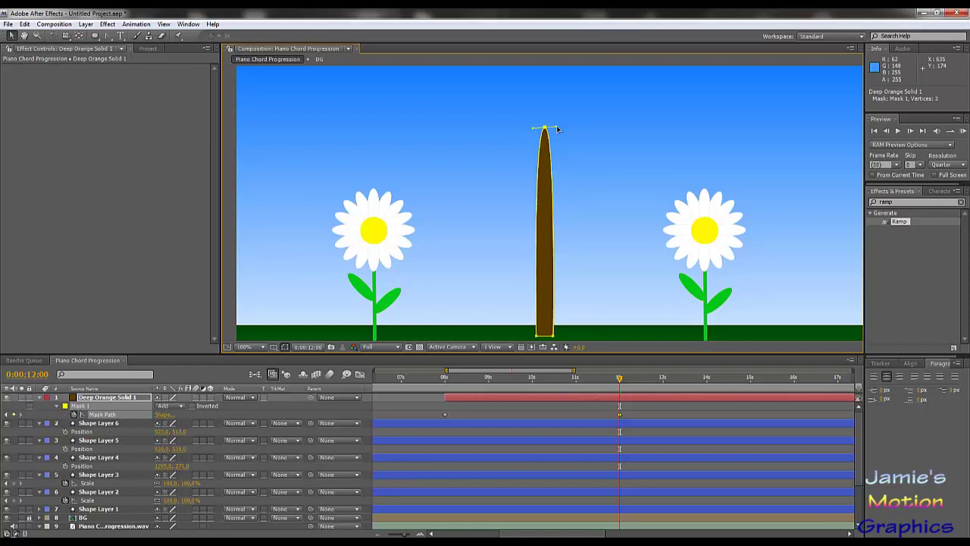
left_click_drag(558, 130, 555, 130)
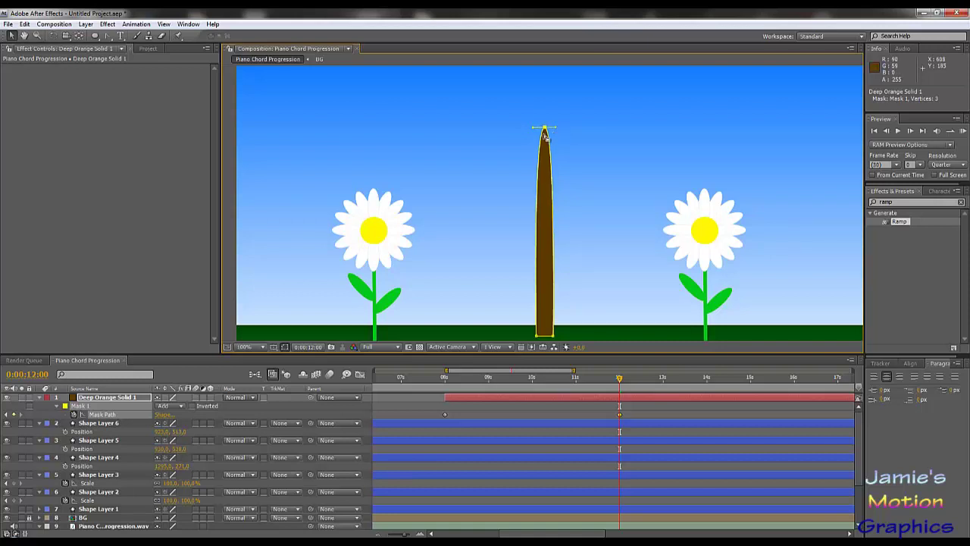
key("comma")
key("period")
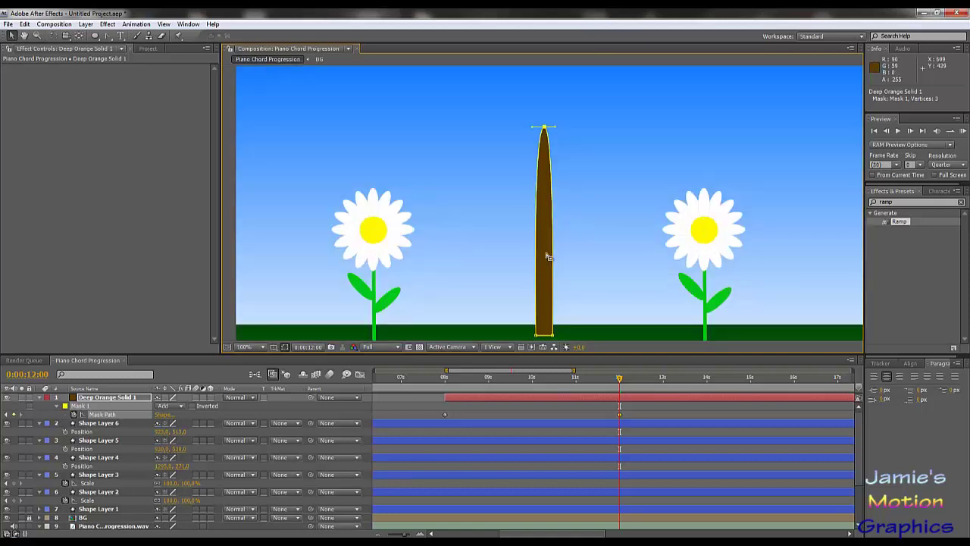
Preview the trunk's growth with a RAM preview from 0:00:07:10, then move the current time to 0:00:09:00.
left_click_drag(584, 379, 415, 379)
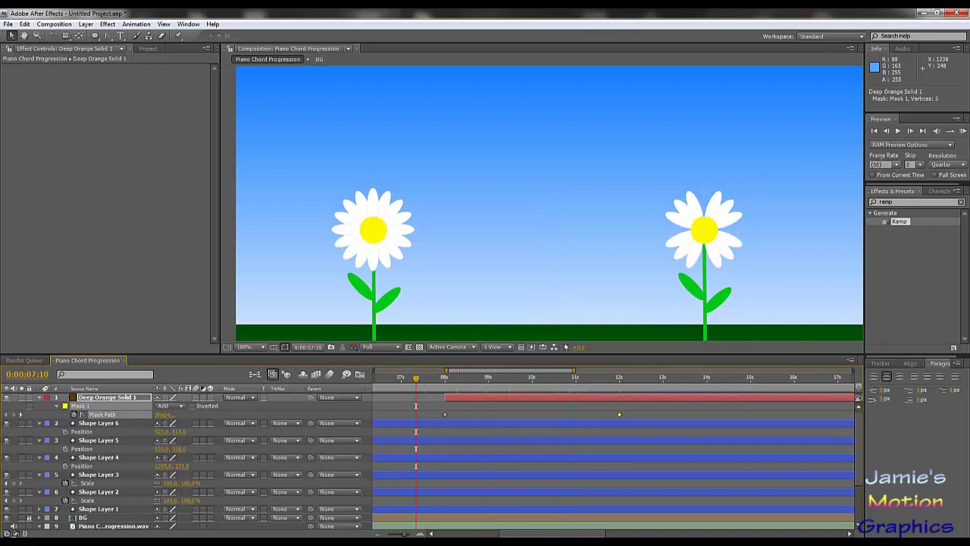
left_click(963, 130)
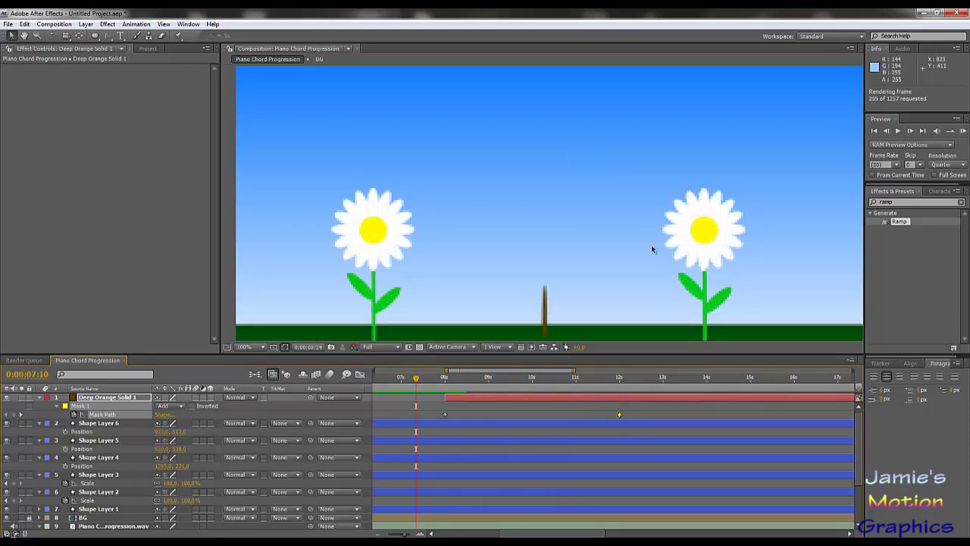
key("comma")
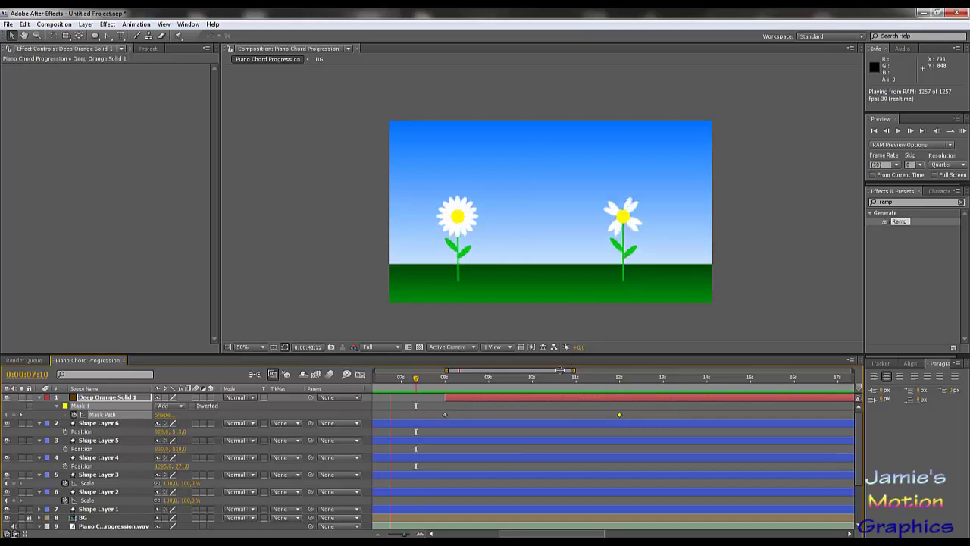
left_click(897, 132)
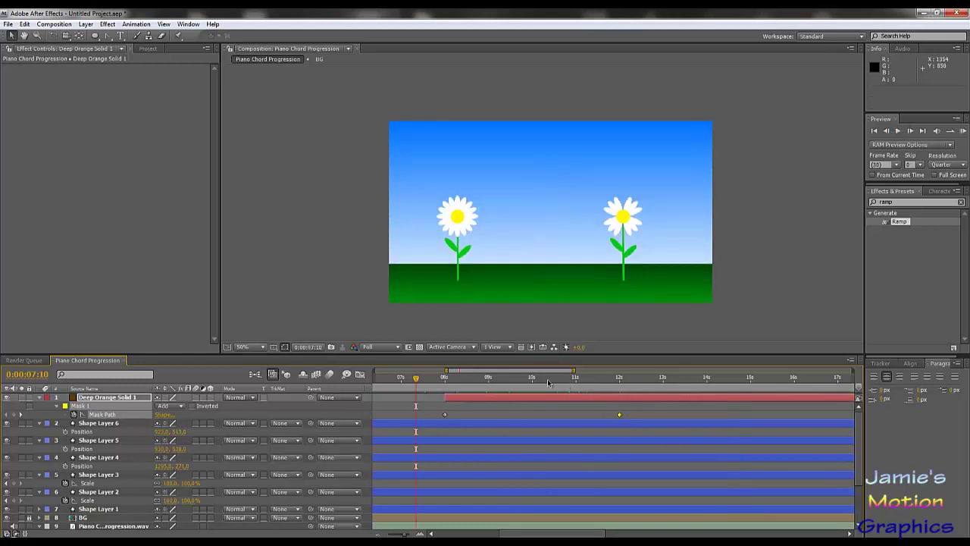
left_click_drag(548, 383, 489, 397)
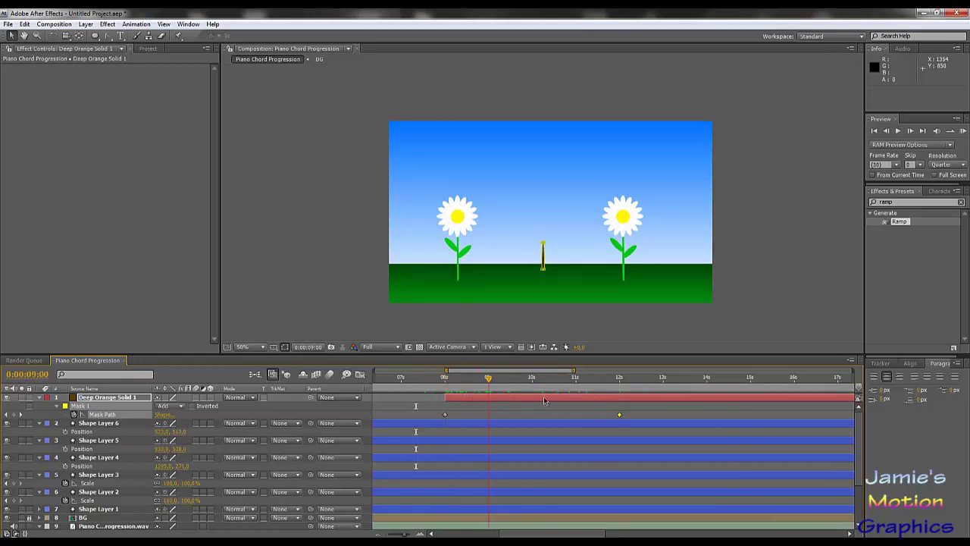
Move the solid's second Mask Path keyframe to 0:00:09:00 and set the current time to 0:00:07:25, just before the trunk starts growing.
left_click_drag(619, 417, 489, 422)
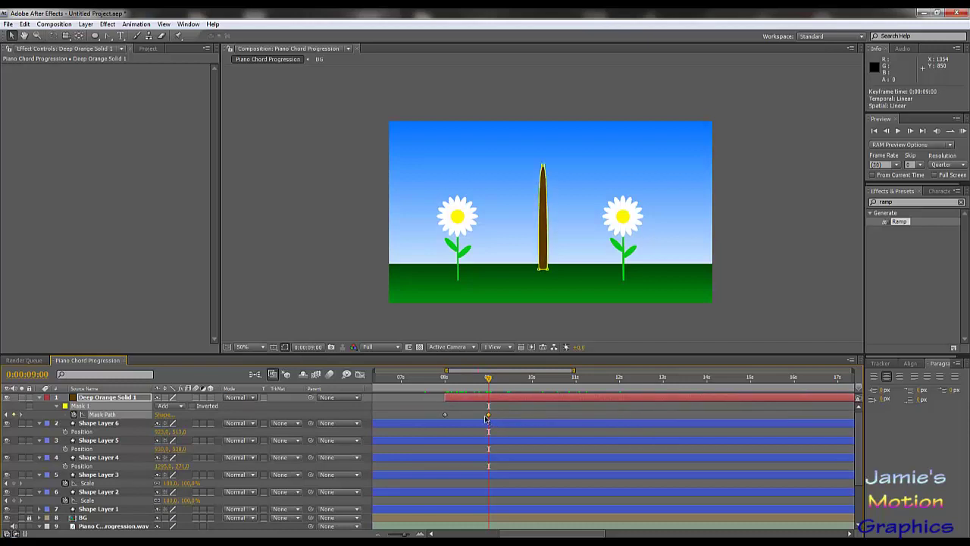
left_click_drag(450, 377, 437, 379)
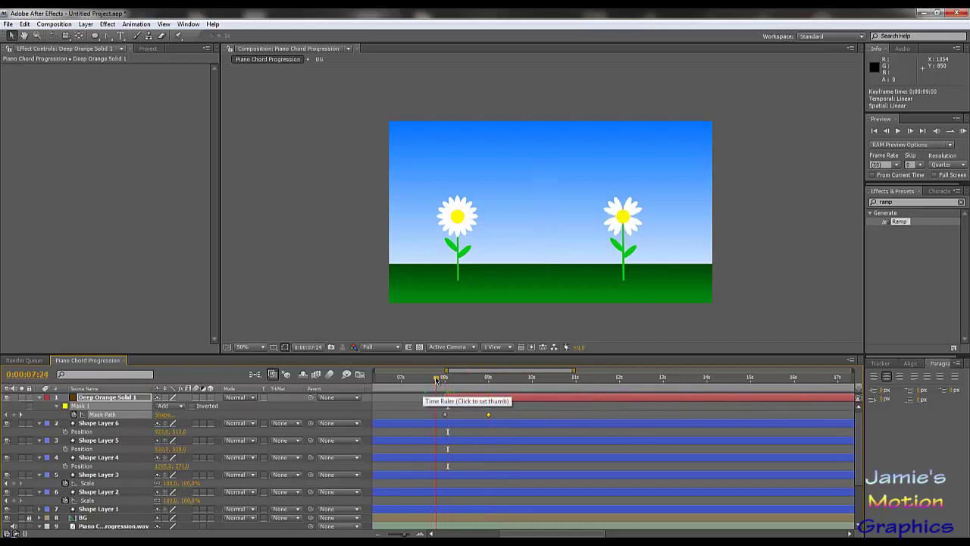
left_click(437, 379)
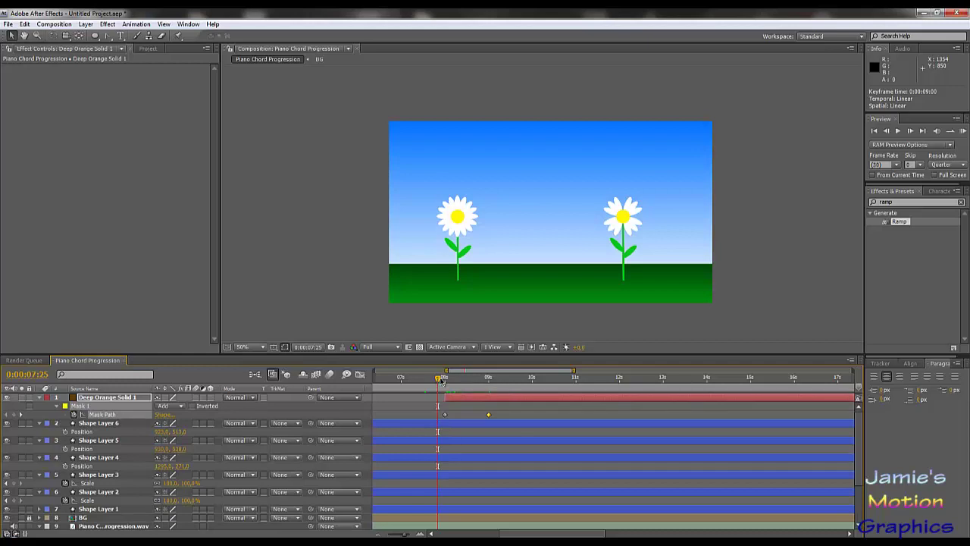
Check the composition's preview options, then play the trunk's shortened growth in a RAM preview and stop playback.
left_click(55, 24)
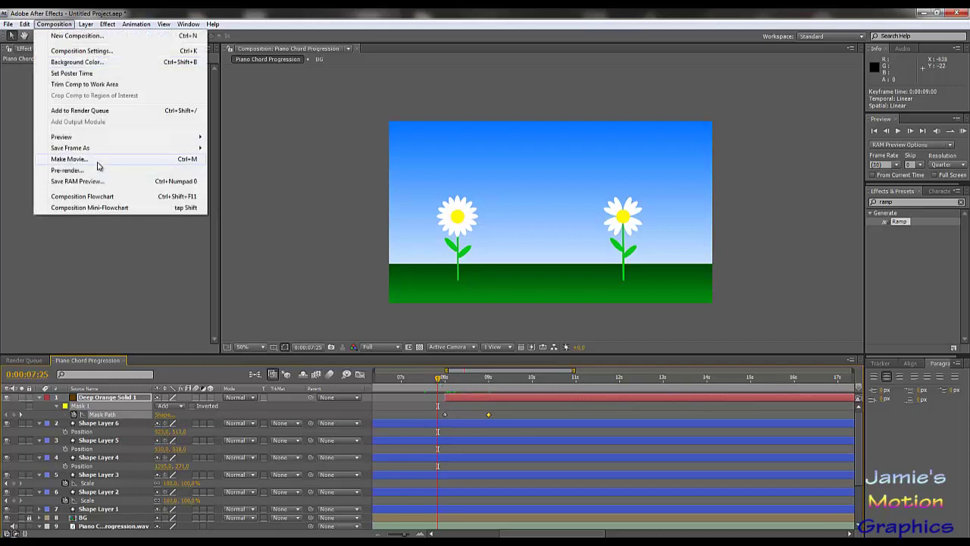
mouse_move(165, 145)
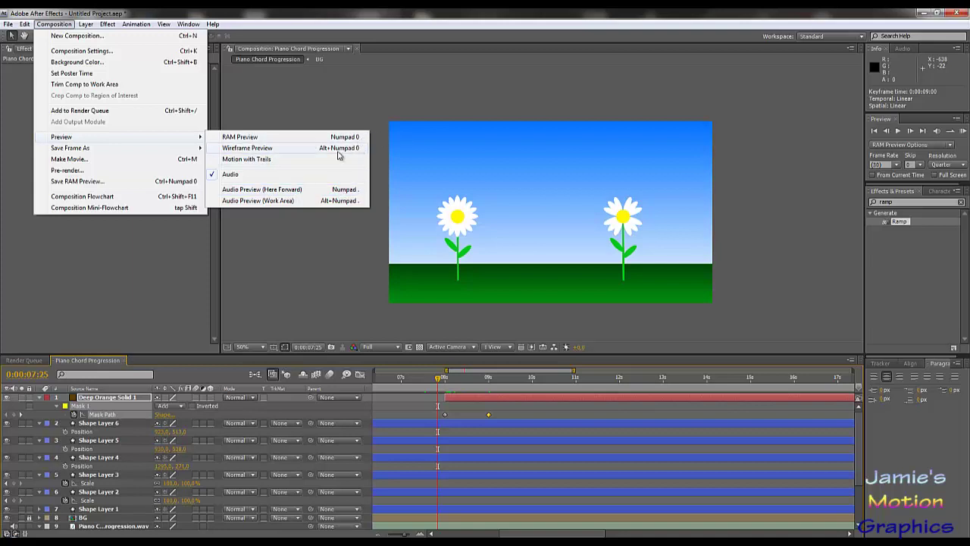
left_click(160, 289)
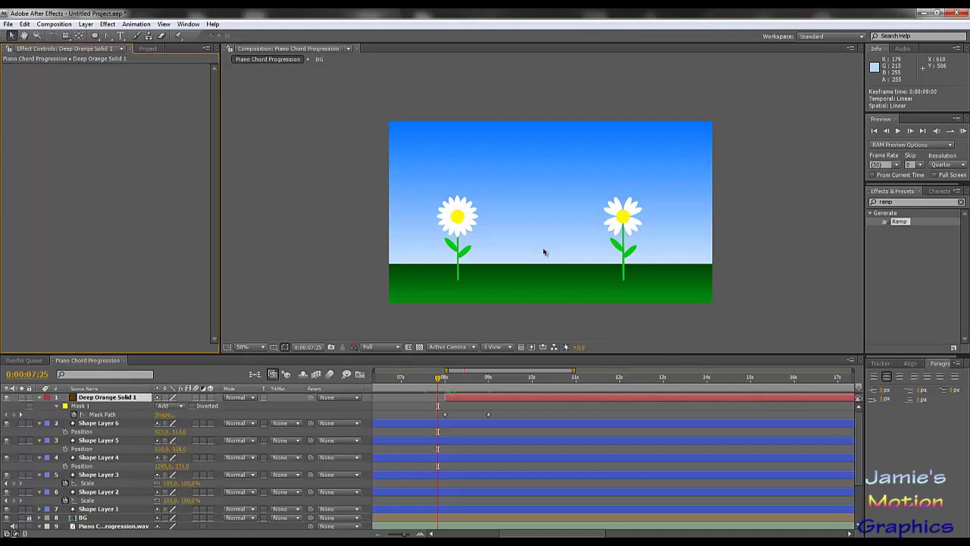
key("KP_0")
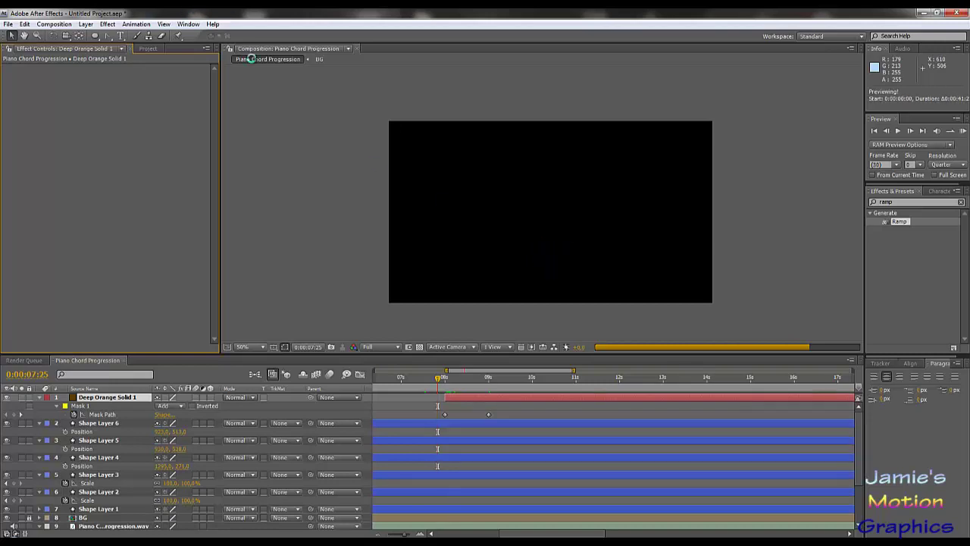
left_click(372, 318)
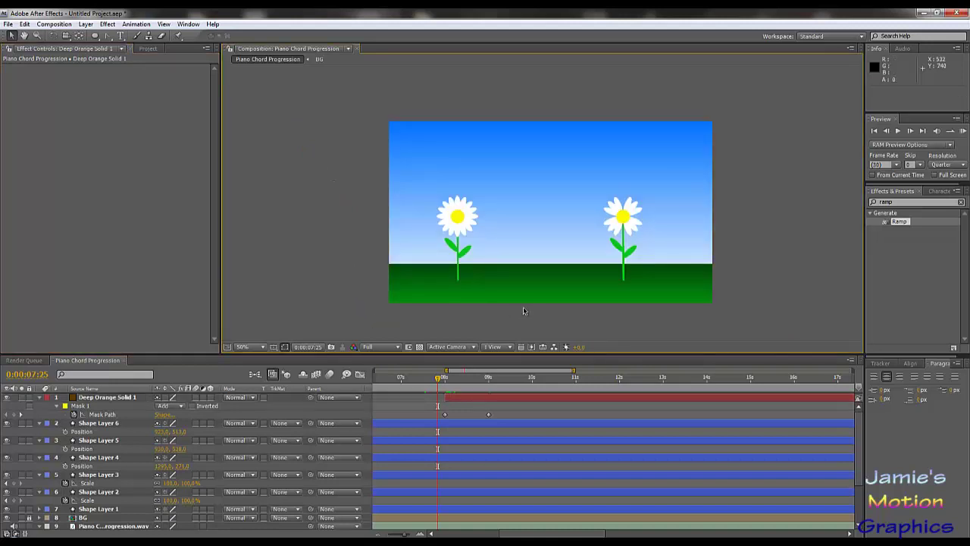
key("KP_0")
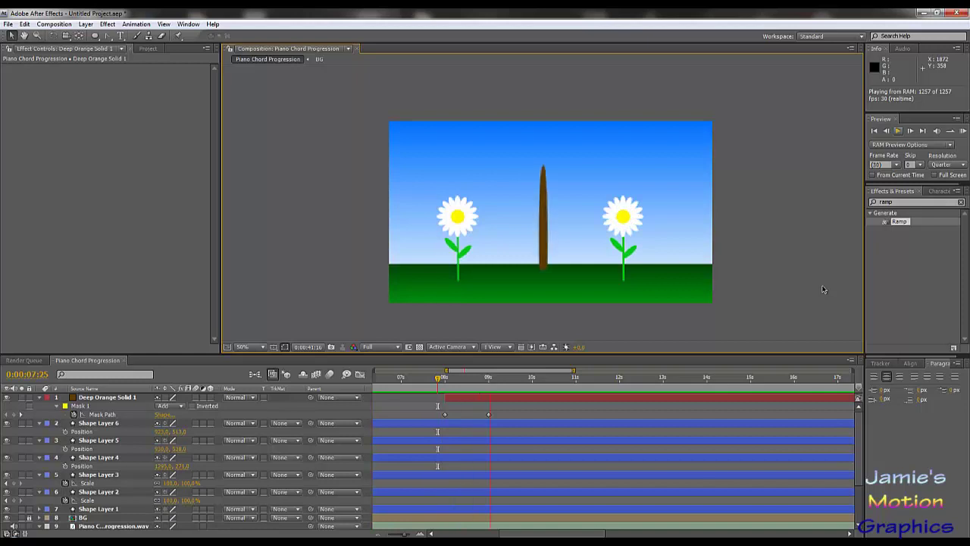
key("space")
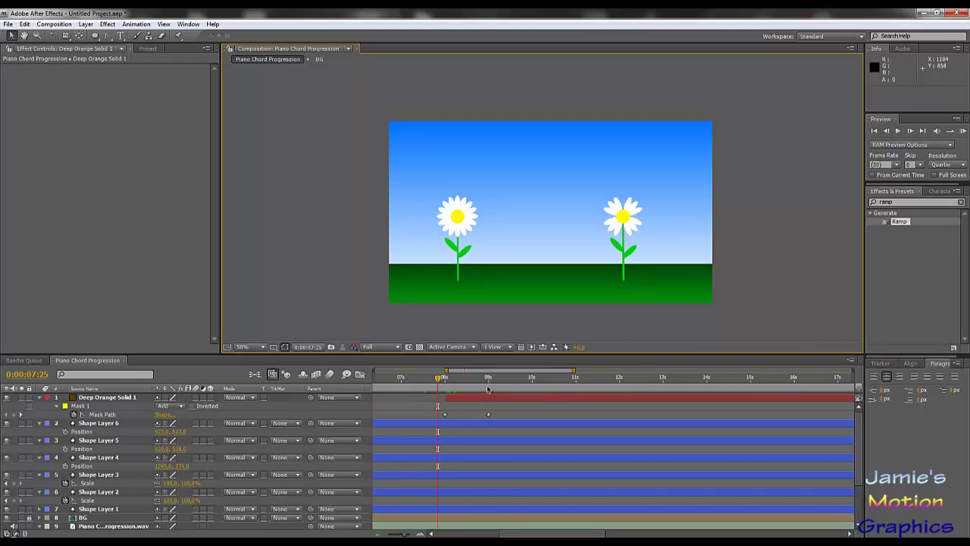
Activate the Pen tool and set the current time to 0:00:09:00, on the trunk's second mask keyframe.
mouse_move(488, 389)
left_mouse_down()
mouse_move(532, 386)
mouse_move(490, 388)
left_mouse_up()
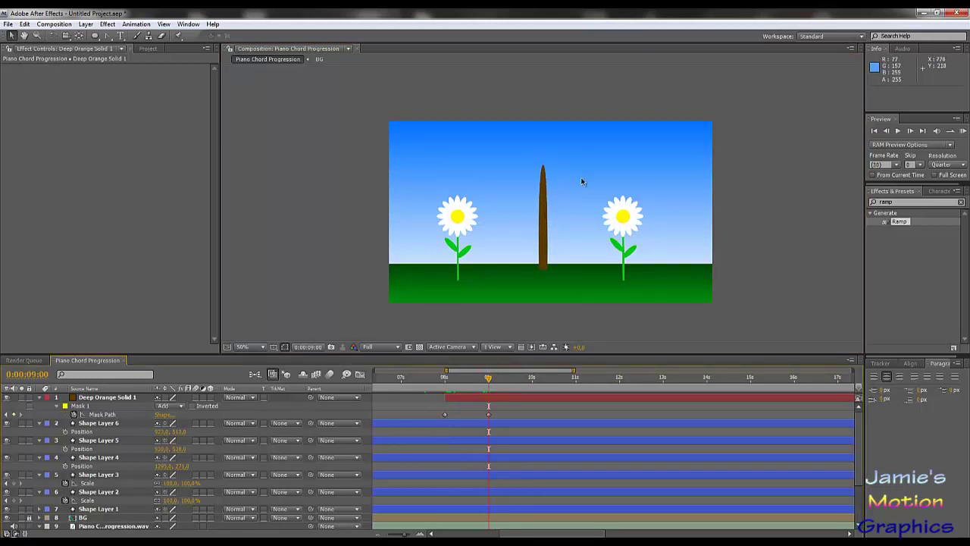
left_click(528, 379)
key("Page_Down")
key("period")
key("period")
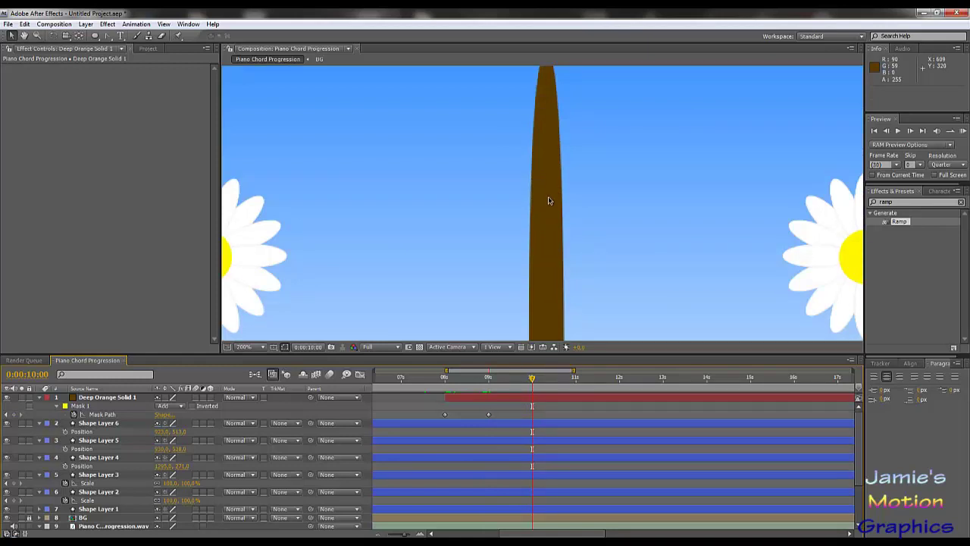
left_click_drag(561, 205, 530, 286)
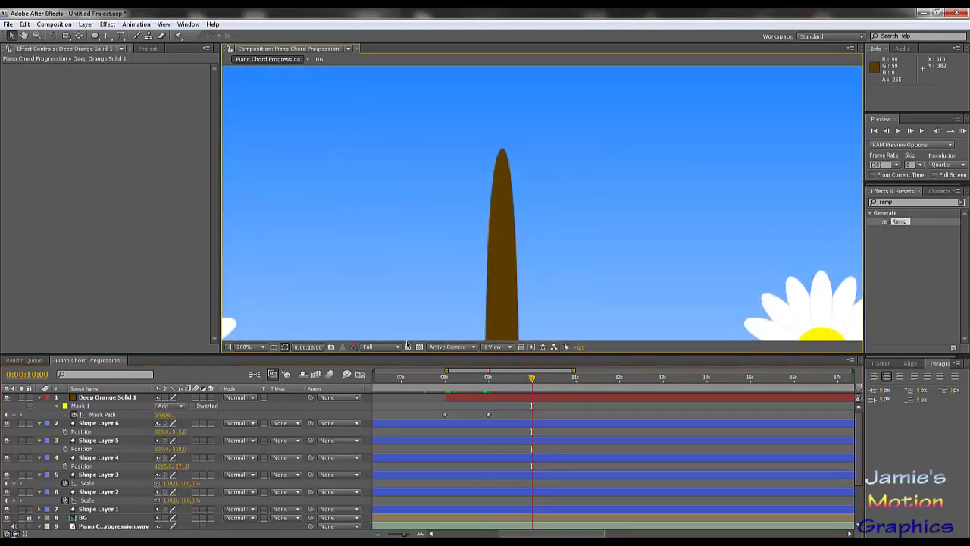
left_click_drag(108, 35, 119, 47)
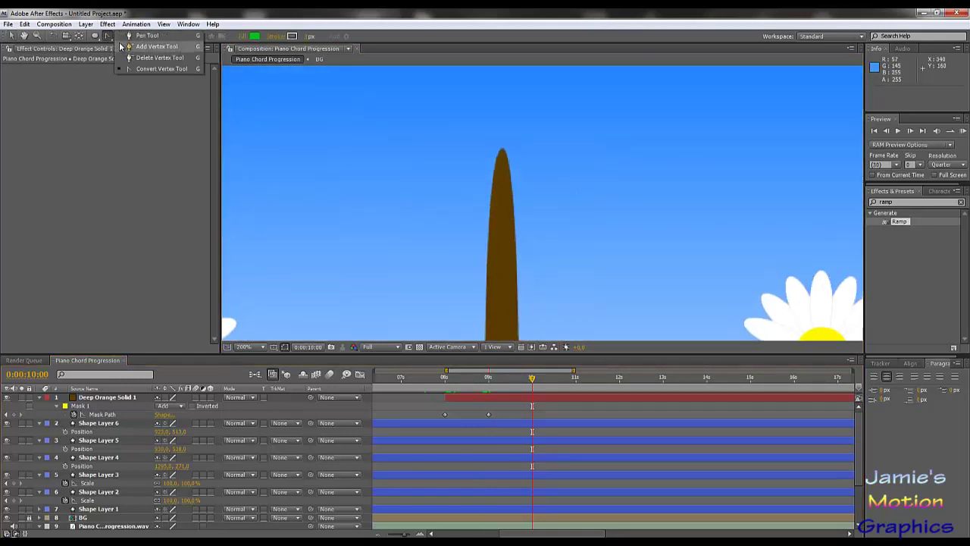
left_click(136, 35)
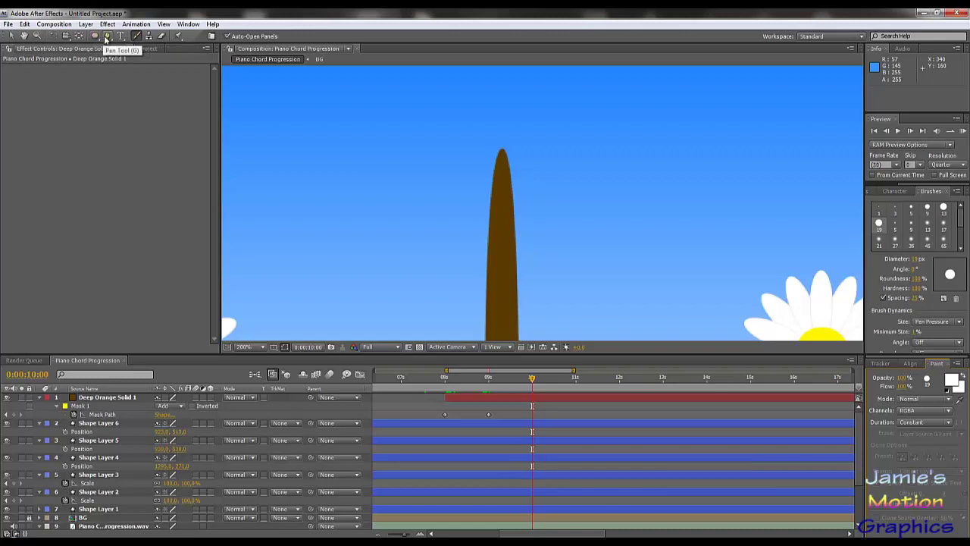
left_click(106, 36)
scroll(528, 250, "down", 1)
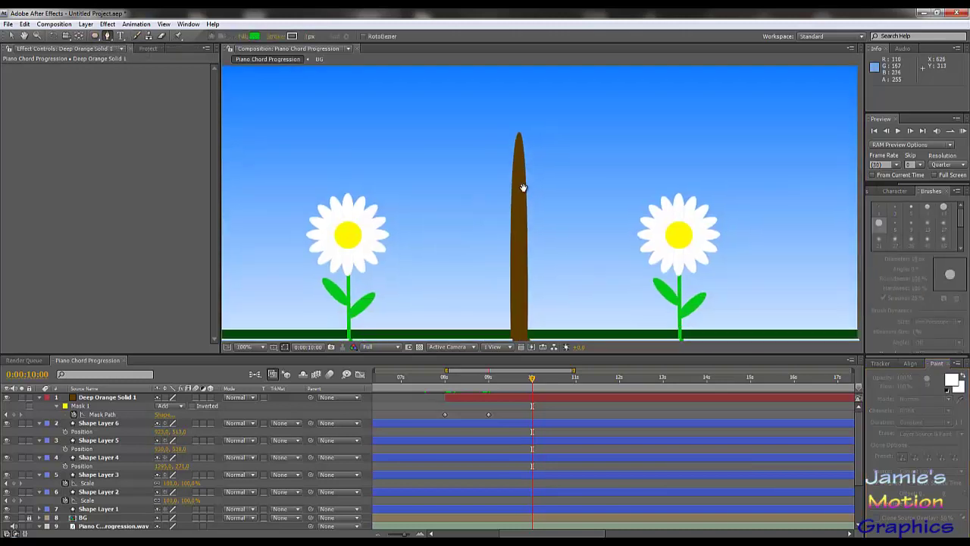
scroll(520, 186, "up", 1)
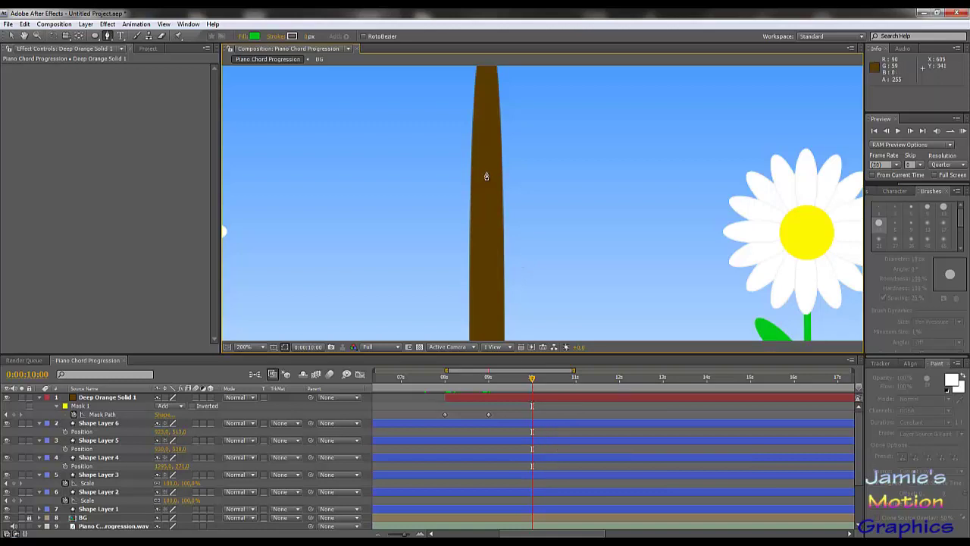
left_click(497, 383)
left_click_drag(494, 383, 489, 386)
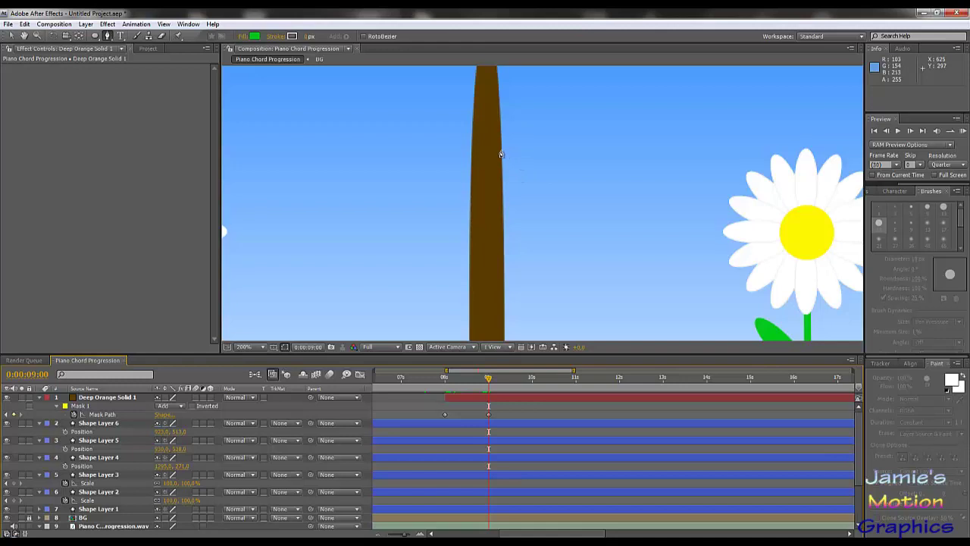
key("slash")
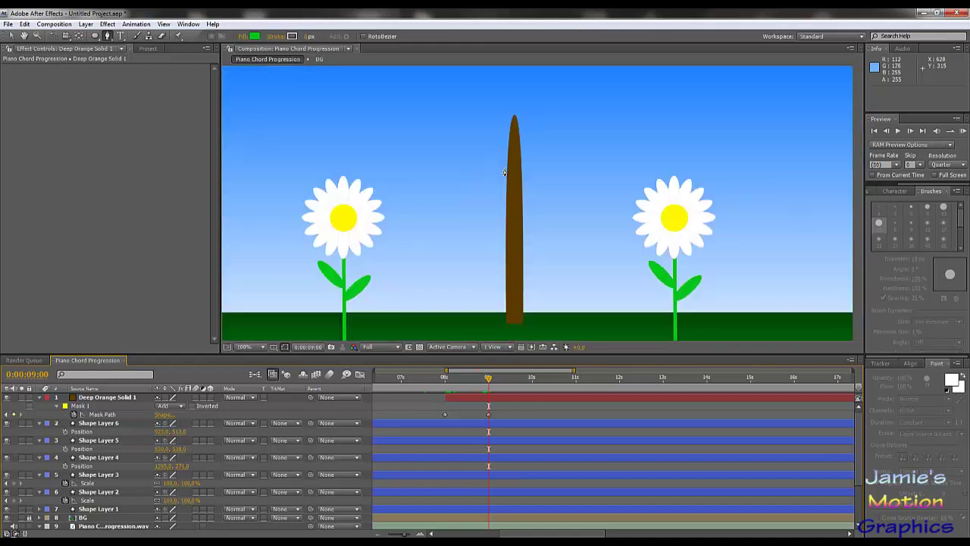
left_click(521, 214)
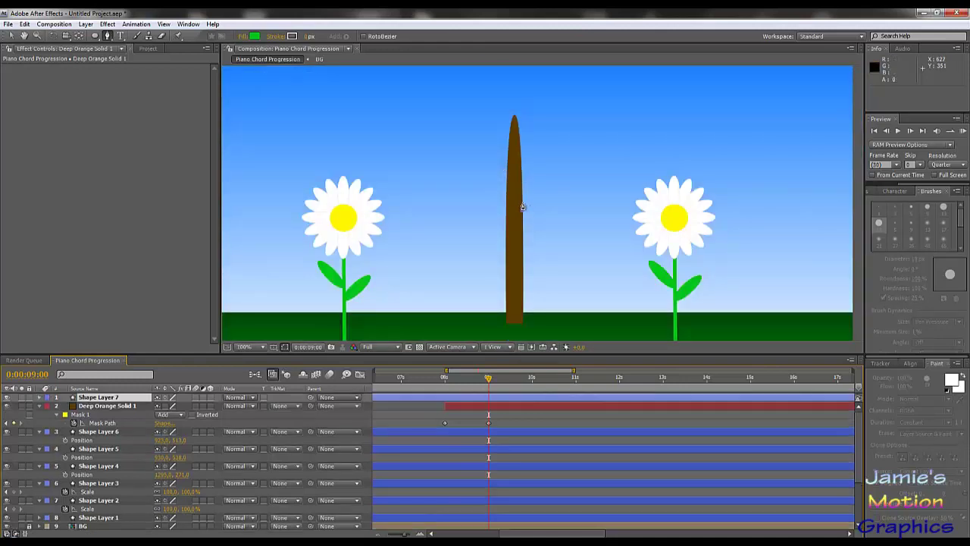
scroll(523, 214, "up", 2)
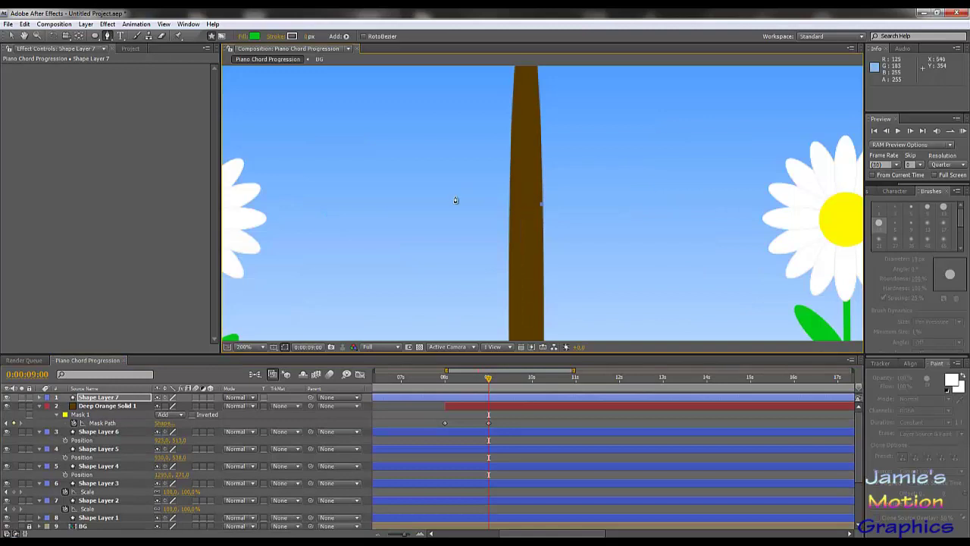
key("ctrl+z")
key("Delete")
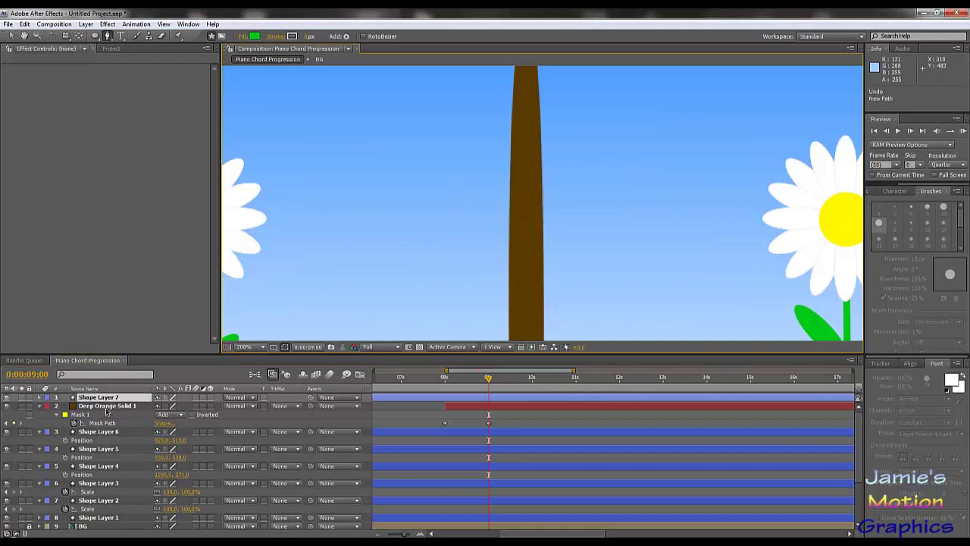
Add three closely spaced vertices to the Deep Orange Solid 1 mask along the trunk's right edge, about halfway up.
left_click(103, 399)
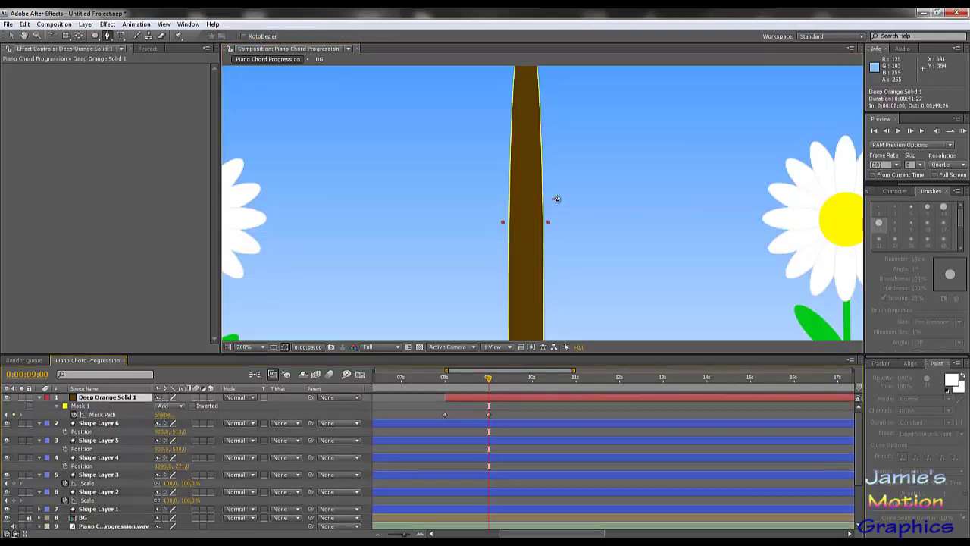
scroll(546, 206, "up", 1)
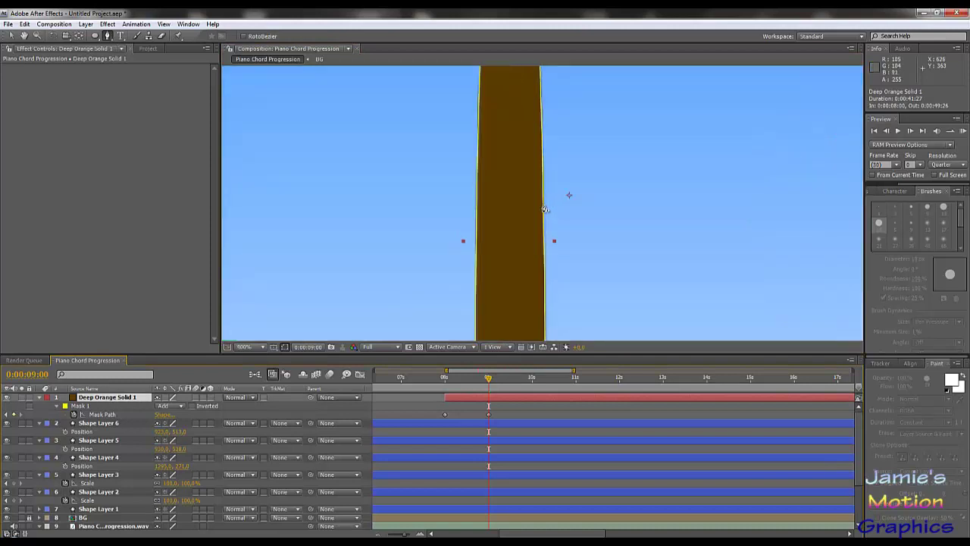
left_click(544, 206)
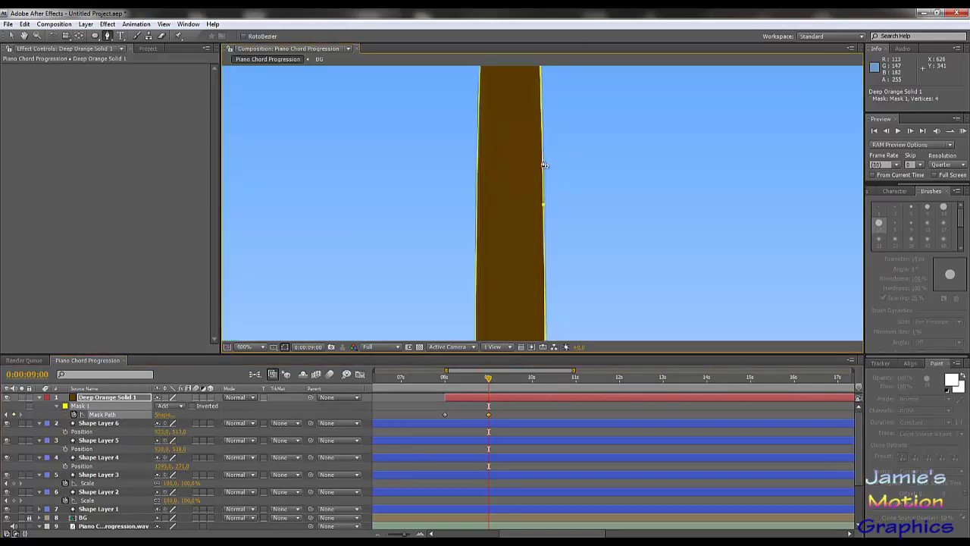
left_click(543, 162)
left_click(543, 185)
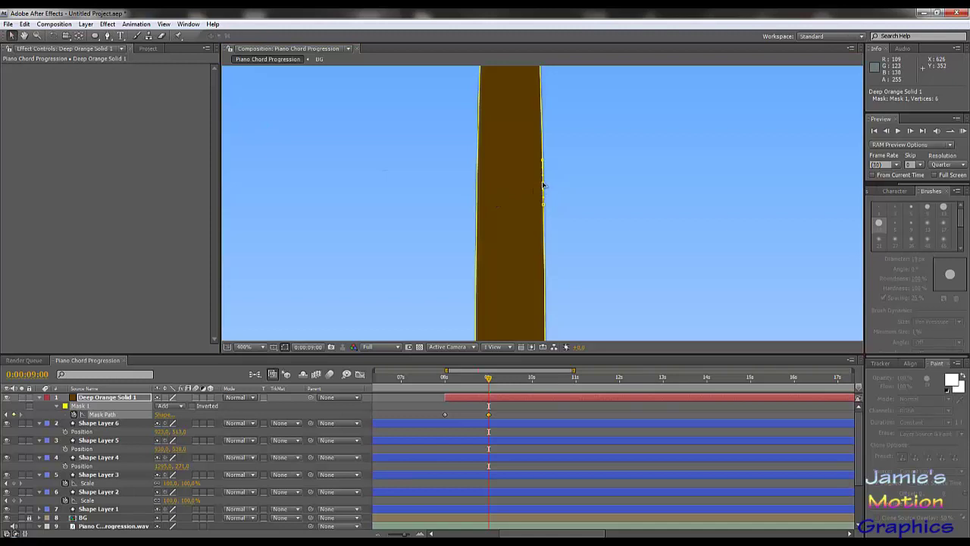
At 0:00:10:00, pull the middle new vertex up and to the right into a branch, round its tip and adjust its lower base vertex.
left_click_drag(543, 185, 790, 80)
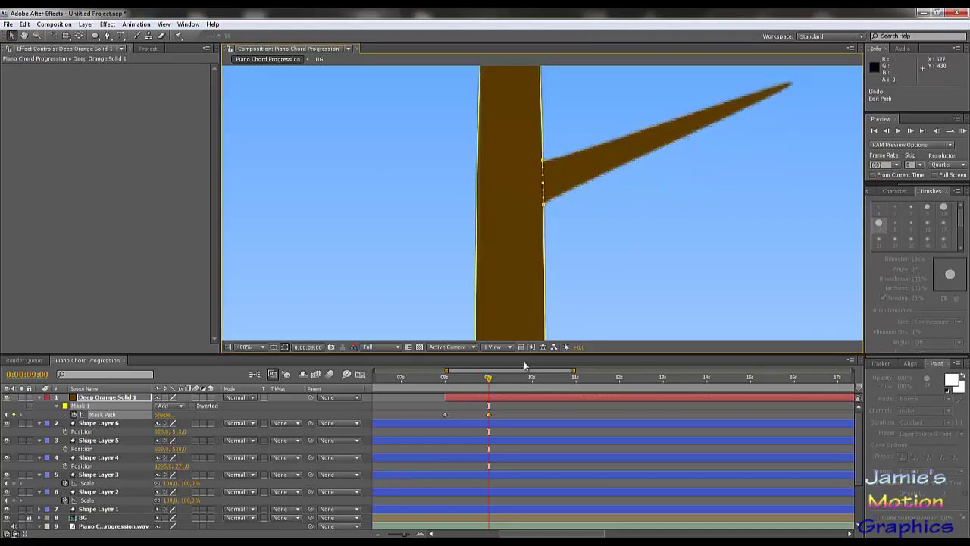
key("ctrl+z")
left_click_drag(526, 383, 532, 384)
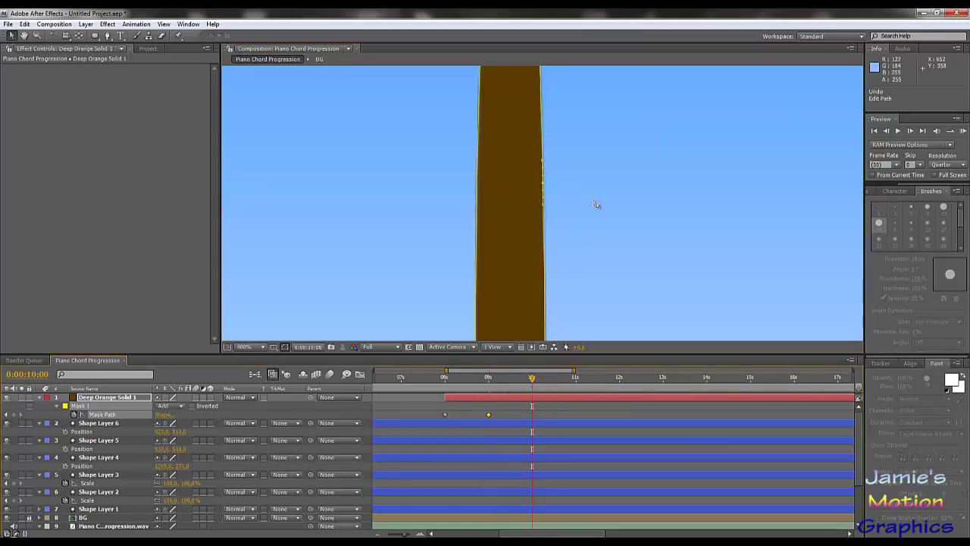
key("comma")
left_click_drag(520, 232, 564, 171)
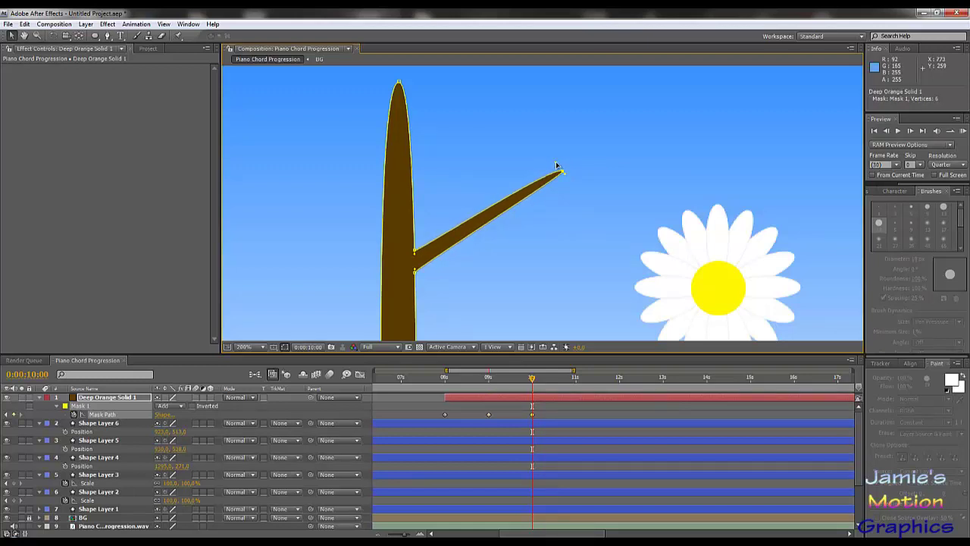
left_click_drag(567, 177, 565, 182)
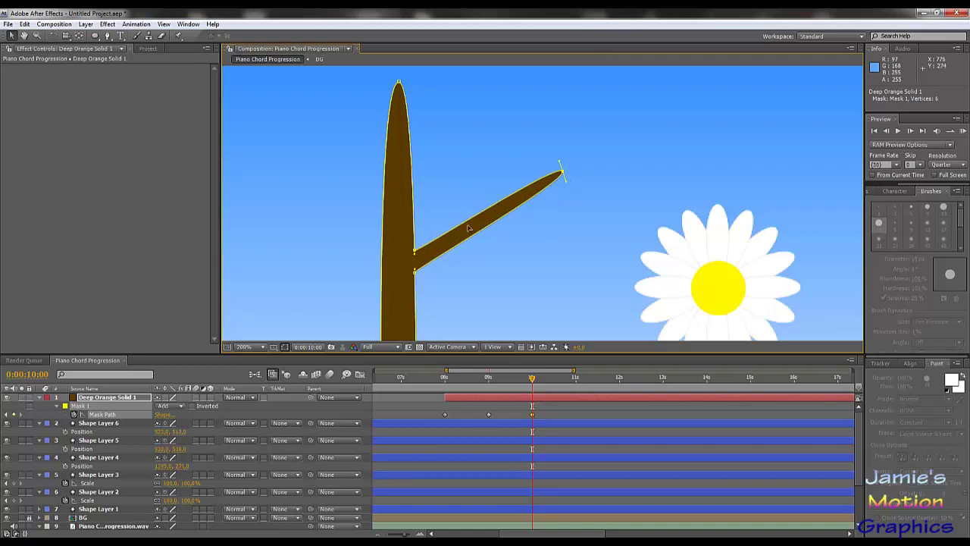
left_click(414, 274)
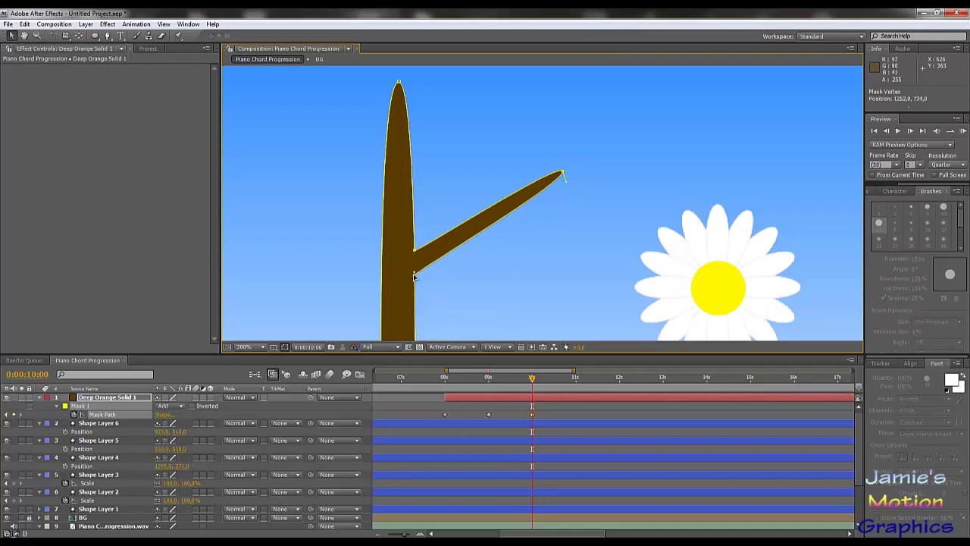
Widen the trunk's base at 0:00:10:00 by moving the mask's two bottom vertices apart horizontally on the grass.
scroll(415, 277, "down", 1)
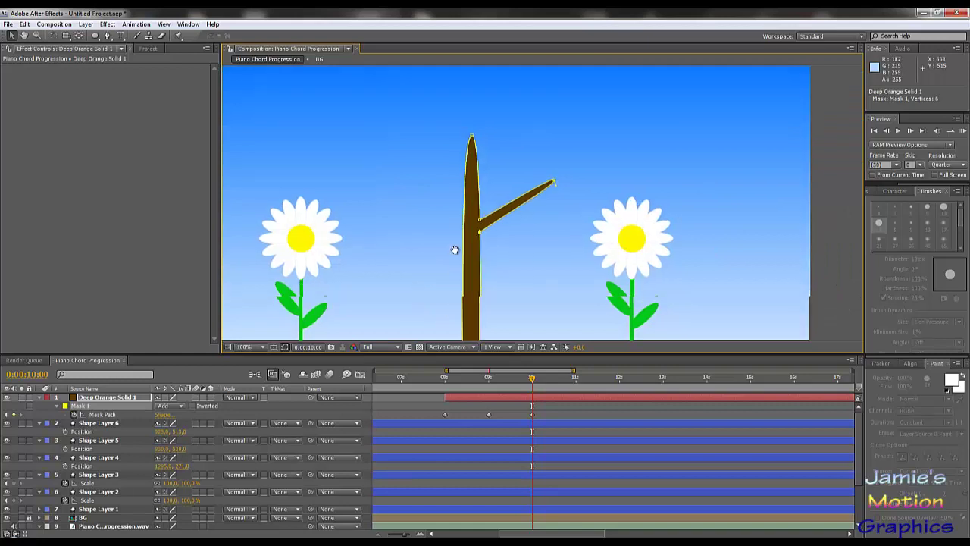
scroll(455, 250, "down", 3)
left_click_drag(479, 239, 454, 238)
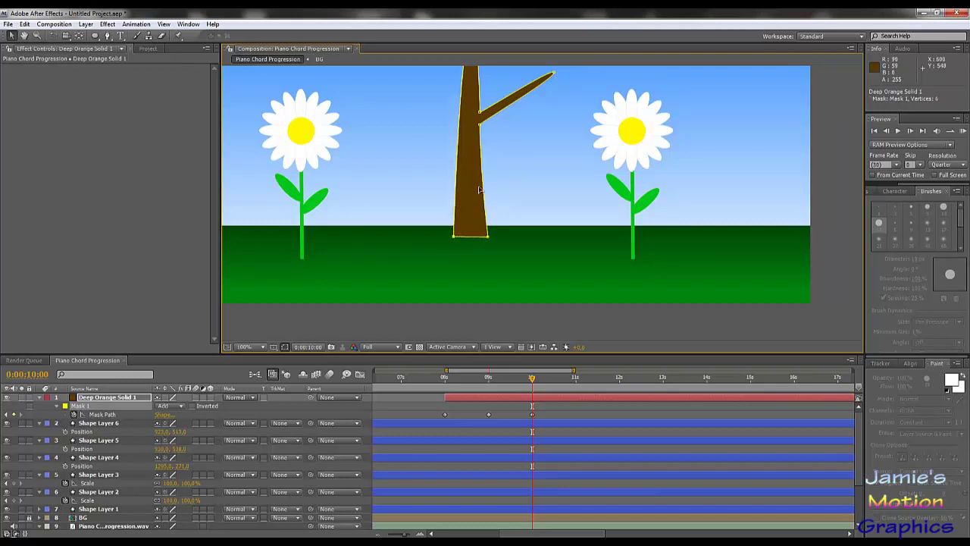
scroll(493, 254, "up", 3)
scroll(531, 176, "up", 2)
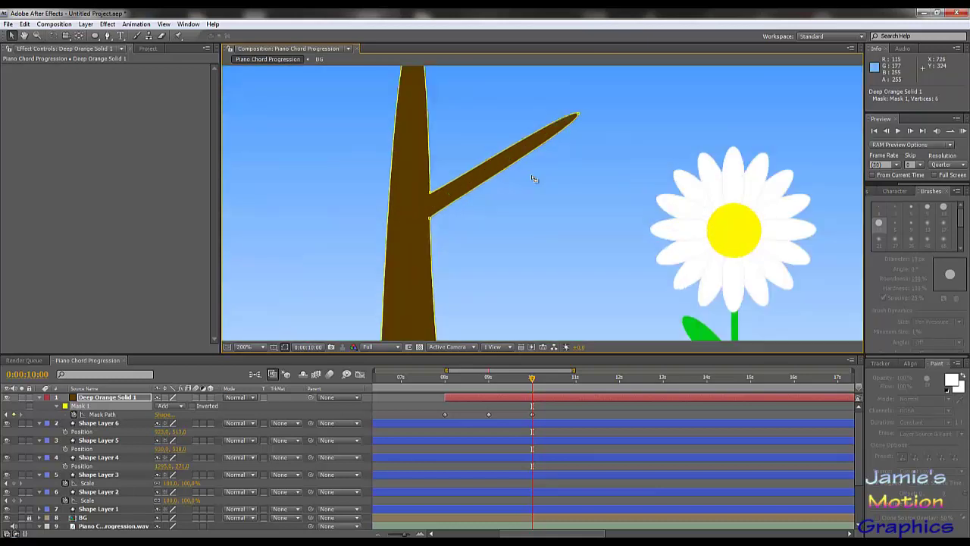
scroll(481, 243, "up", 1)
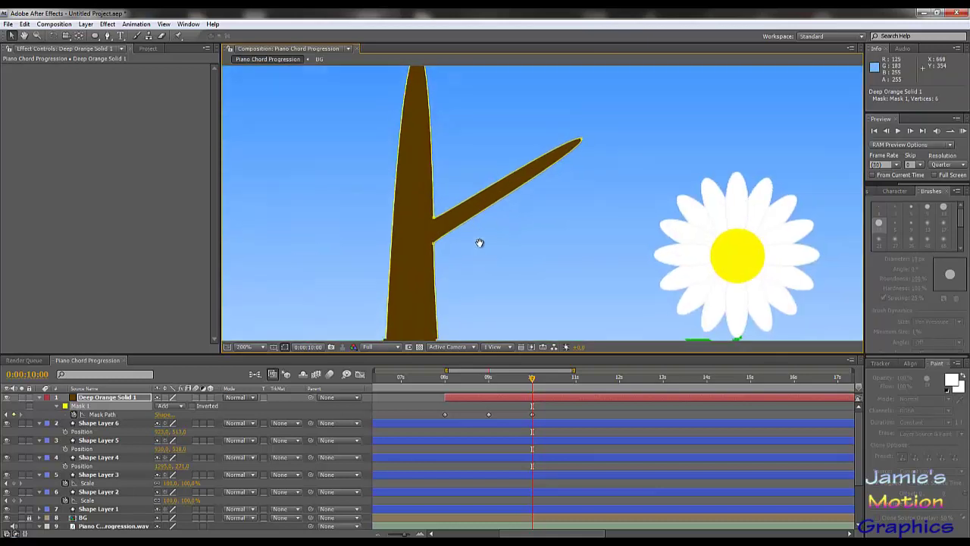
Pull the branch's tip vertex slightly down and toward the trunk at 0:00:10:00, and adjust the curve handle at the branch's upper base.
left_click(437, 257)
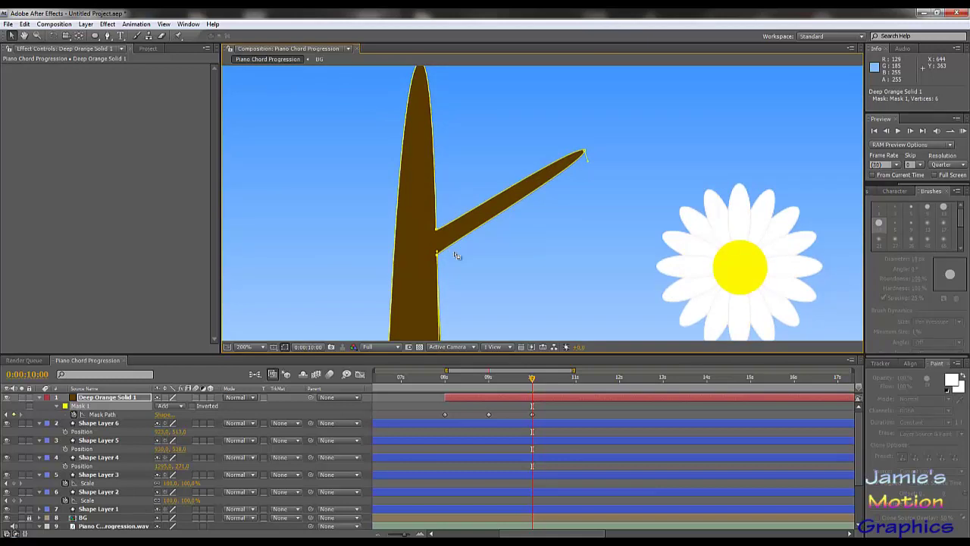
key("comma")
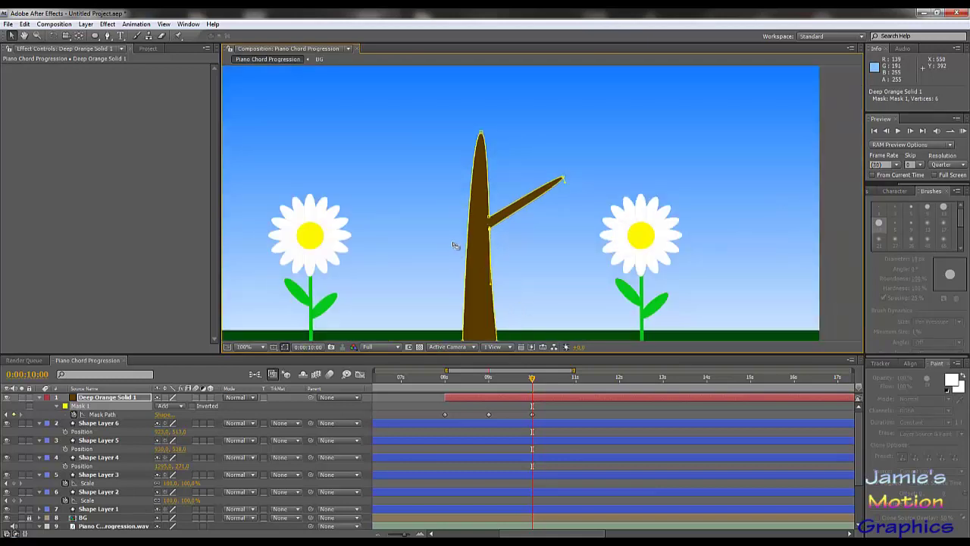
key("period")
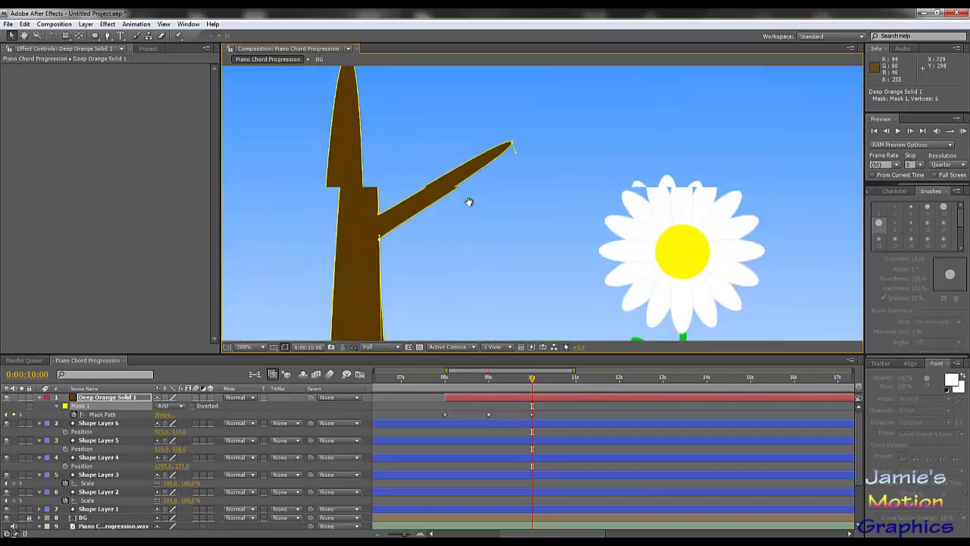
left_click_drag(512, 165, 485, 170)
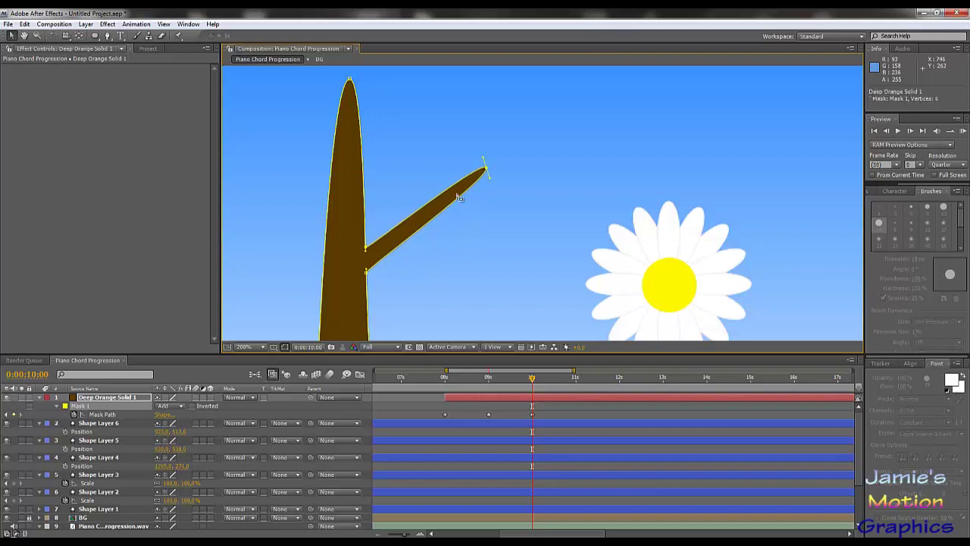
left_click(366, 253)
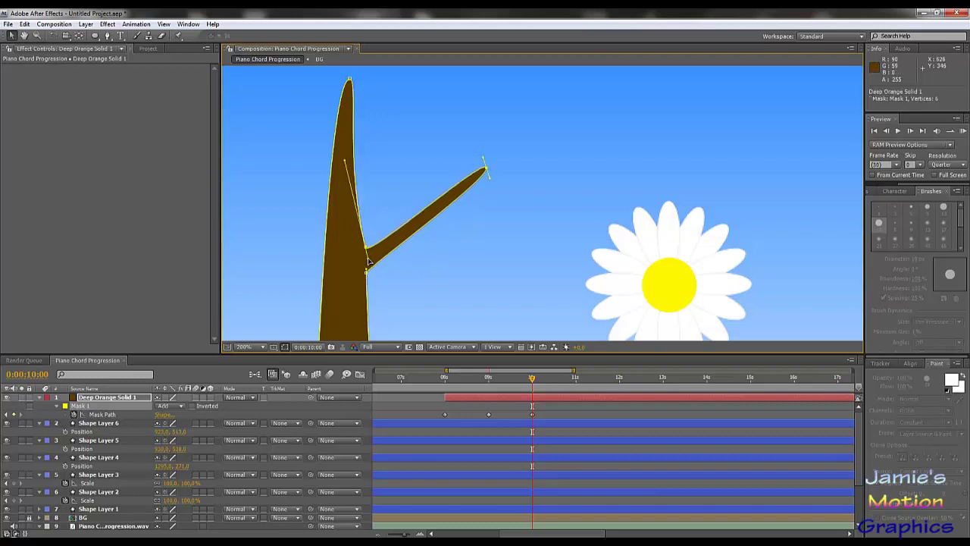
left_click(366, 262, "ctrl+alt")
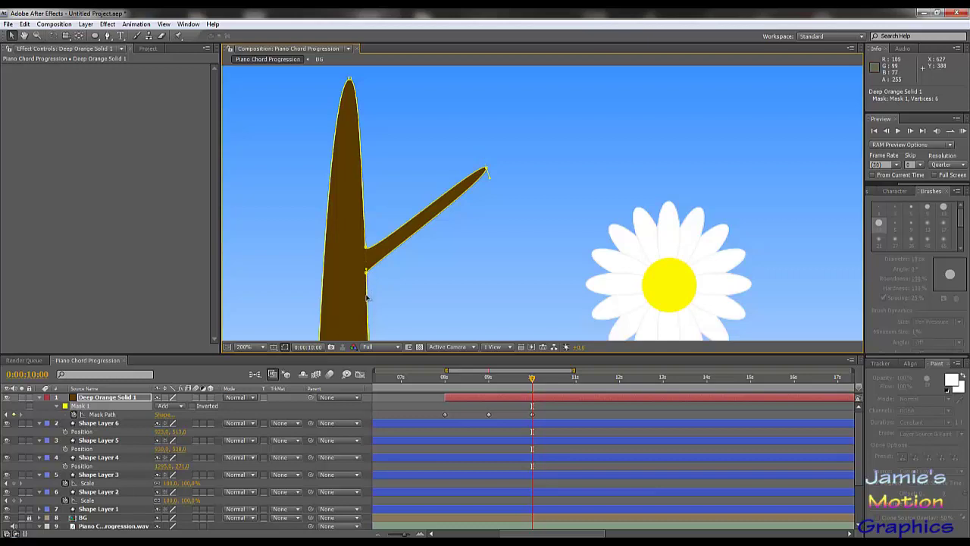
Swing the branch tip's lower curve handle in toward the trunk so the branch tapers to a narrow point.
scroll(367, 279, "up", 1)
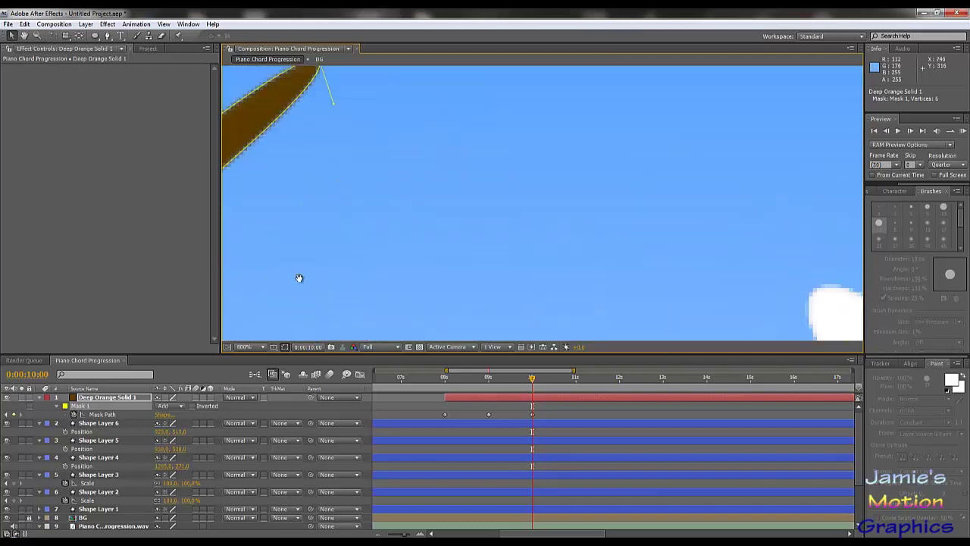
left_click_drag(298, 278, 639, 234)
scroll(427, 247, "down", 1)
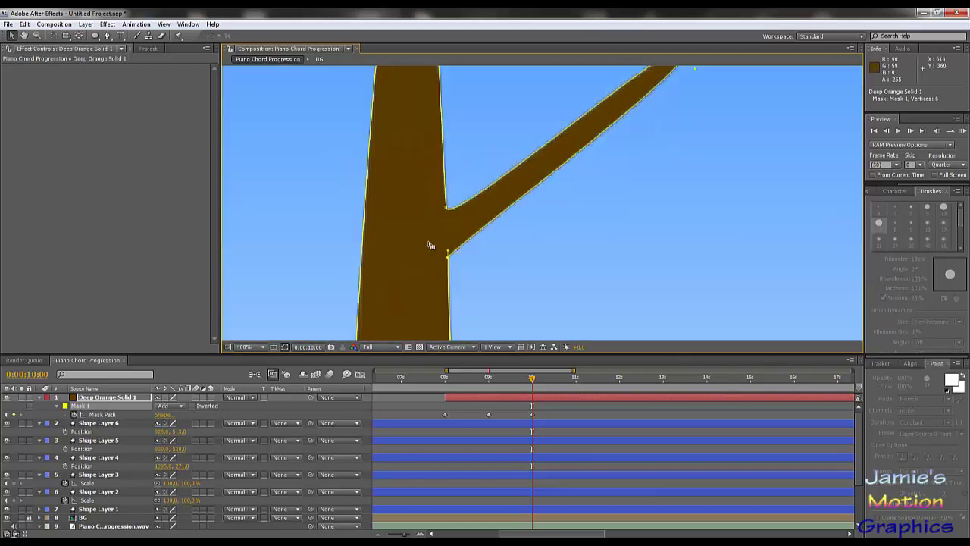
scroll(539, 197, "up", 1)
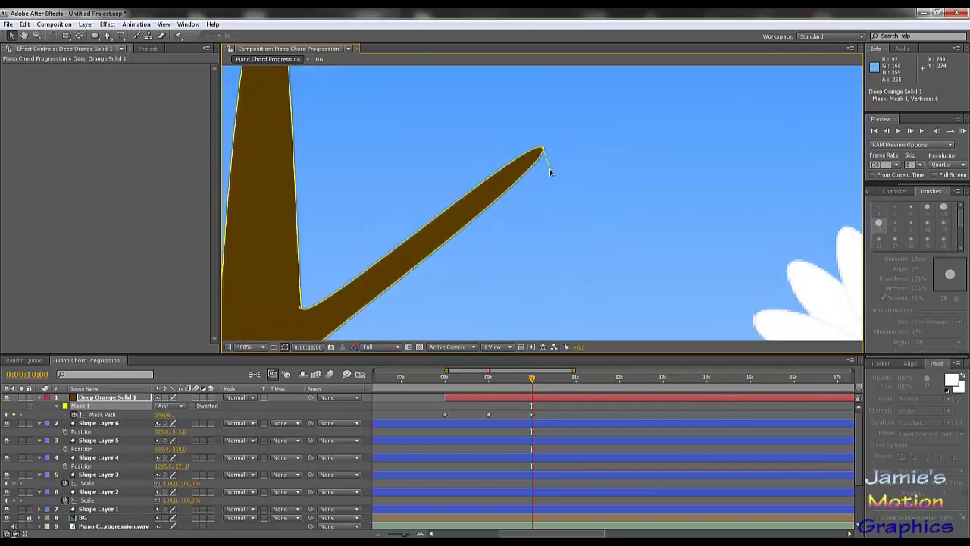
left_click_drag(550, 169, 529, 176)
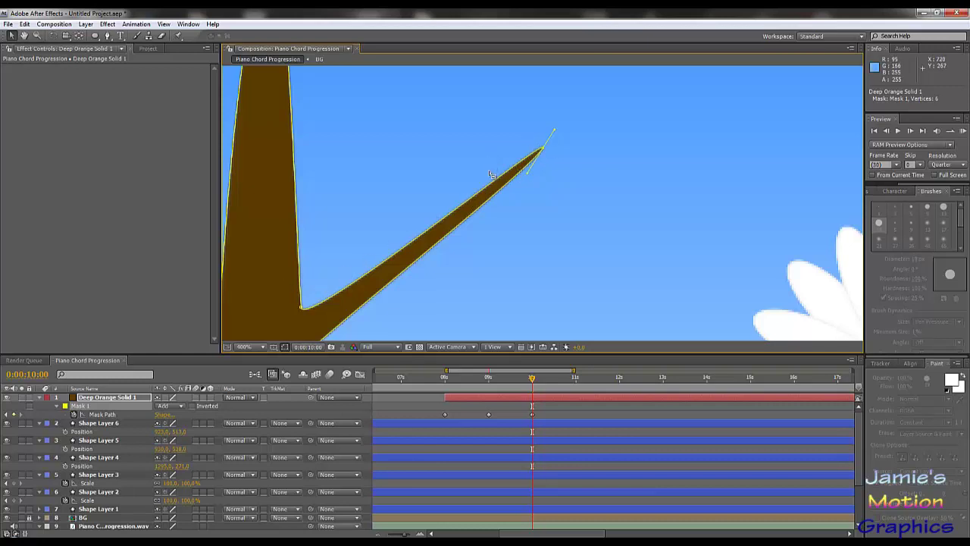
Add a vertex with the Pen tool on the branch's lower edge just below its tip, and adjust the vertices at the tip.
key("slash")
scroll(540, 199, "up", 4)
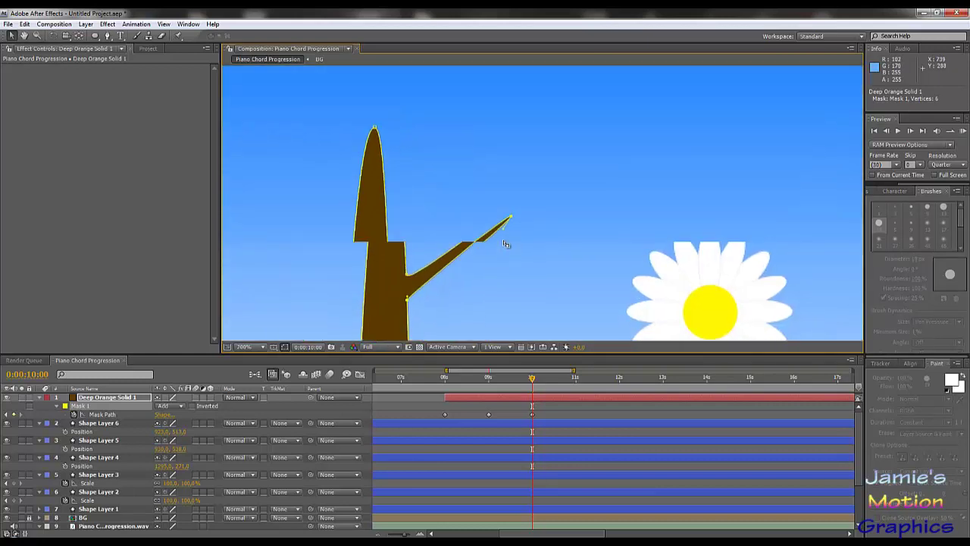
left_click(107, 36)
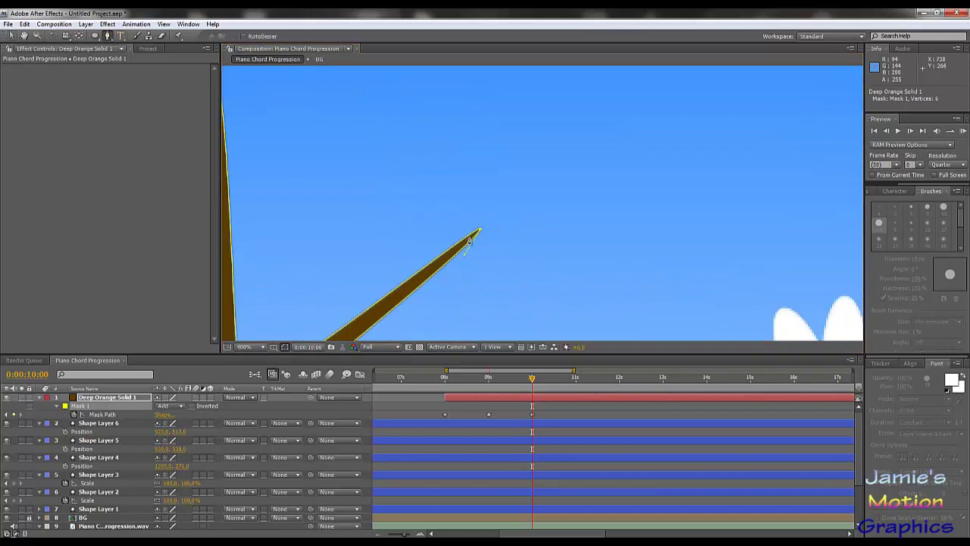
left_click(471, 241)
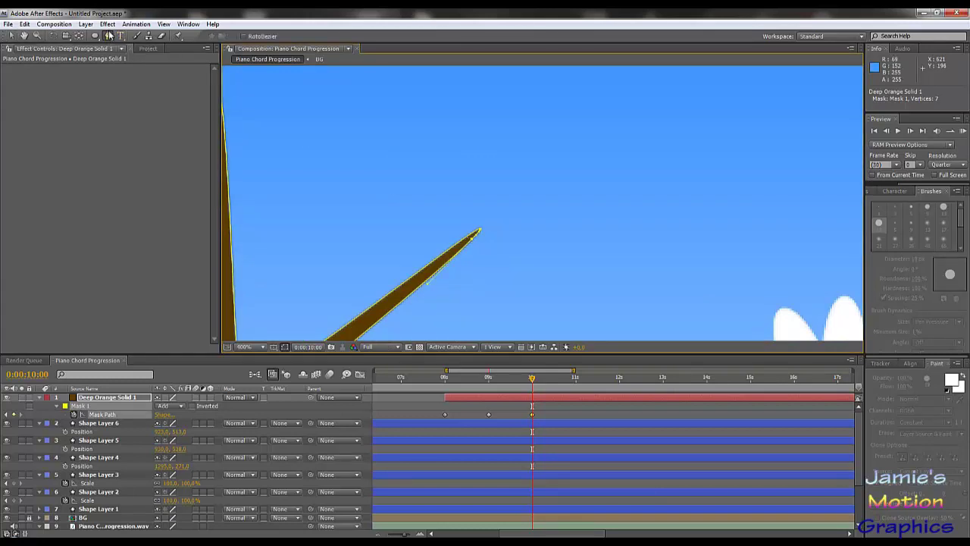
left_click(11, 36)
scroll(454, 232, "down", 3)
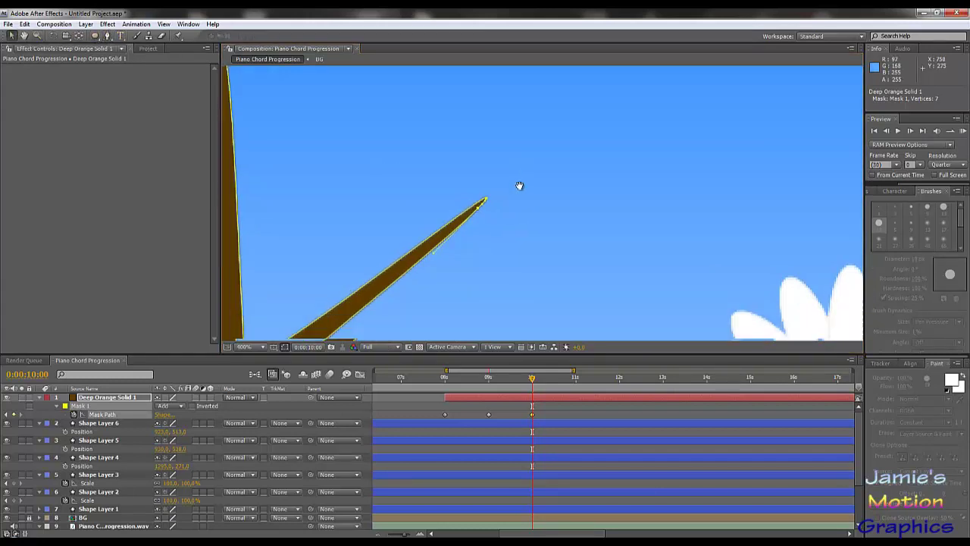
mouse_move(492, 162)
left_mouse_down()
mouse_move(494, 153)
mouse_move(493, 165)
left_mouse_up()
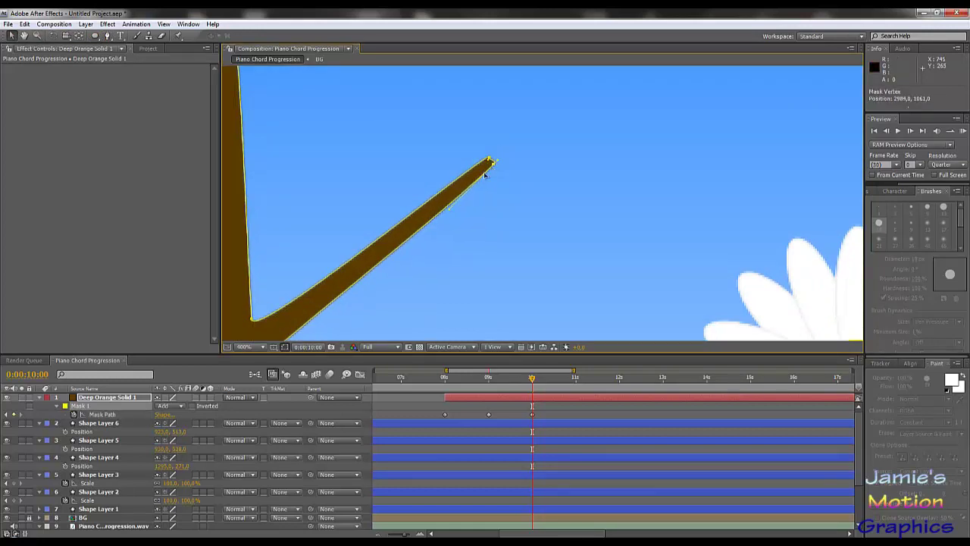
Slim the branch's outer half by adjusting its curve handles and bringing the two tip vertices closer together.
key("comma")
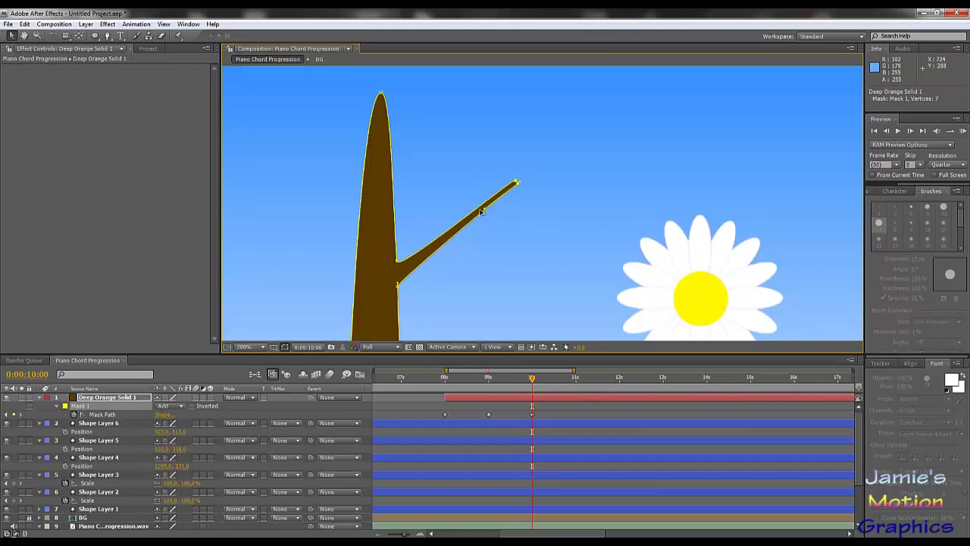
left_click(516, 184)
left_click_drag(521, 174, 494, 201)
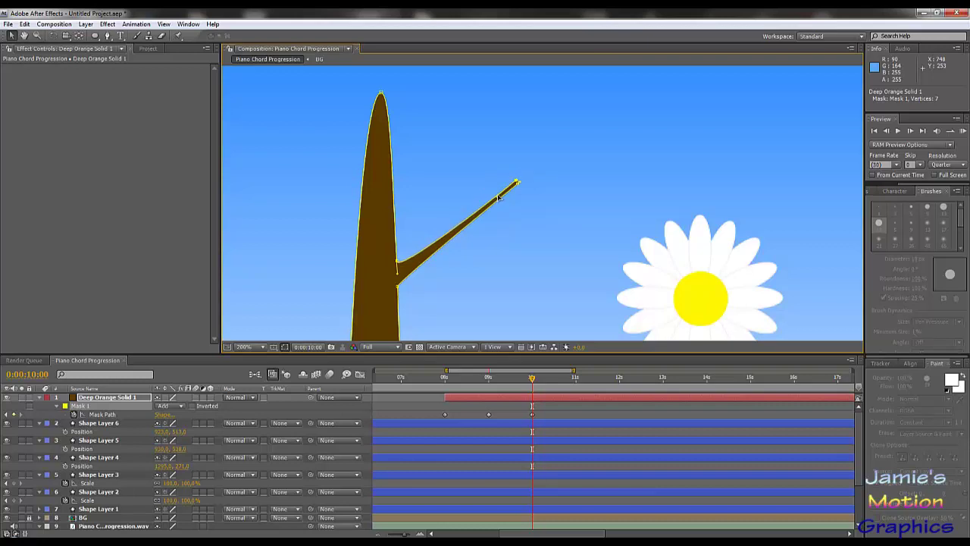
key("period")
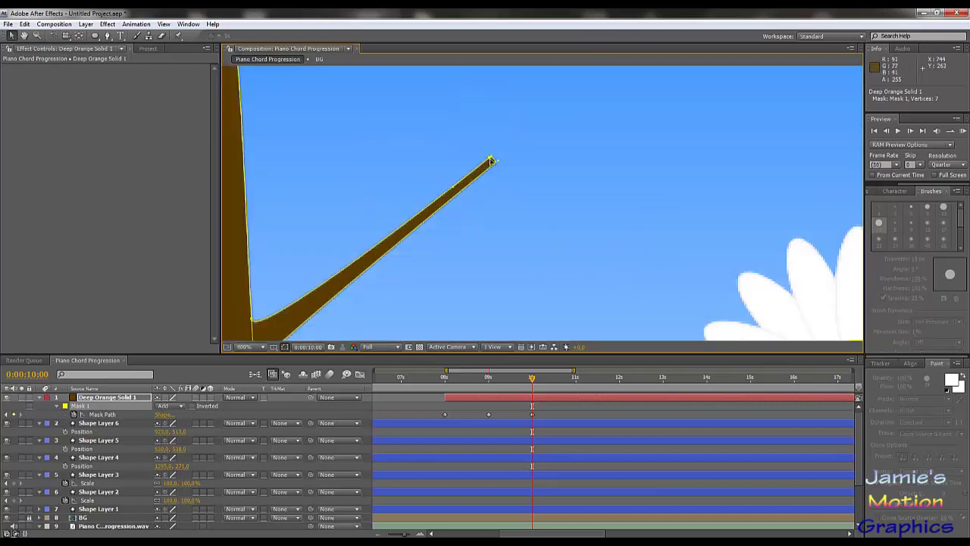
left_click_drag(492, 162, 494, 163)
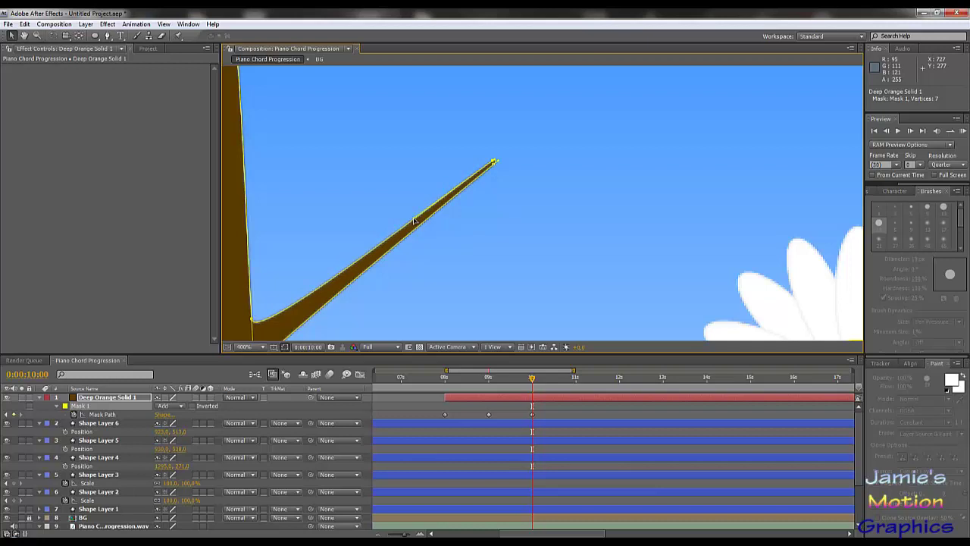
Extend the branch's tip slightly up and outward, aligned with the branch, to give it a sharp end.
scroll(502, 168, "down", 2)
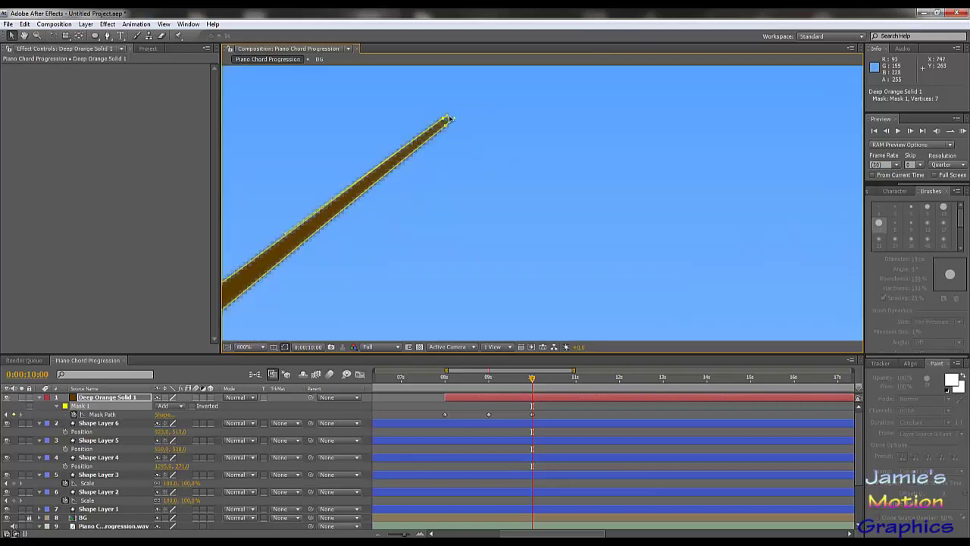
left_click_drag(447, 119, 476, 97)
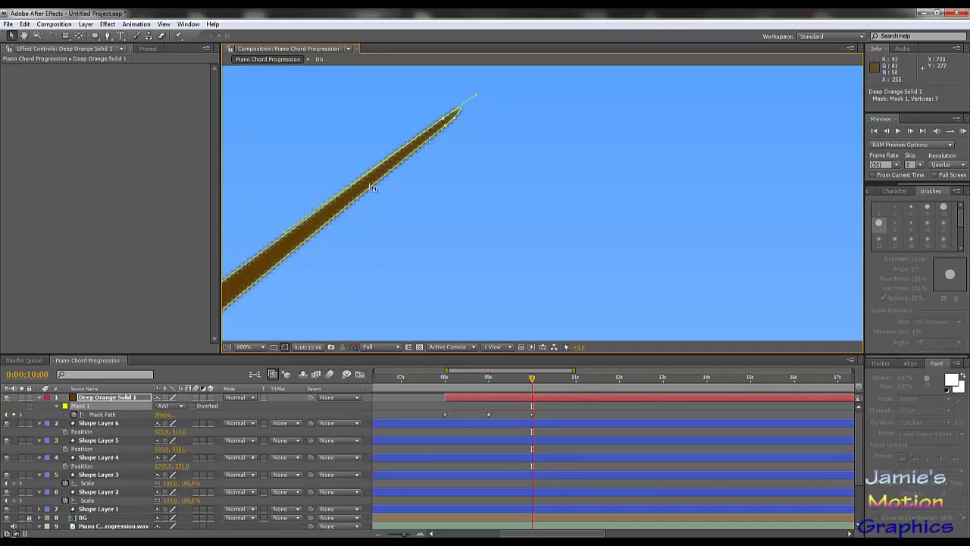
scroll(366, 193, "down", 3)
left_click_drag(366, 193, 577, 187)
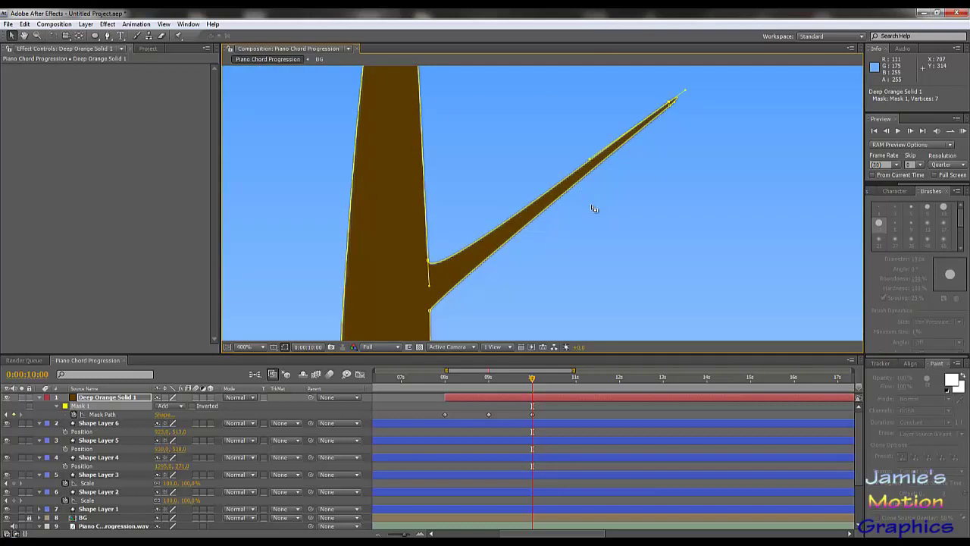
Deselect the mask and scrub the timeline up to 0:00:10:00 to check the branch's growth.
scroll(594, 208, "down", 2)
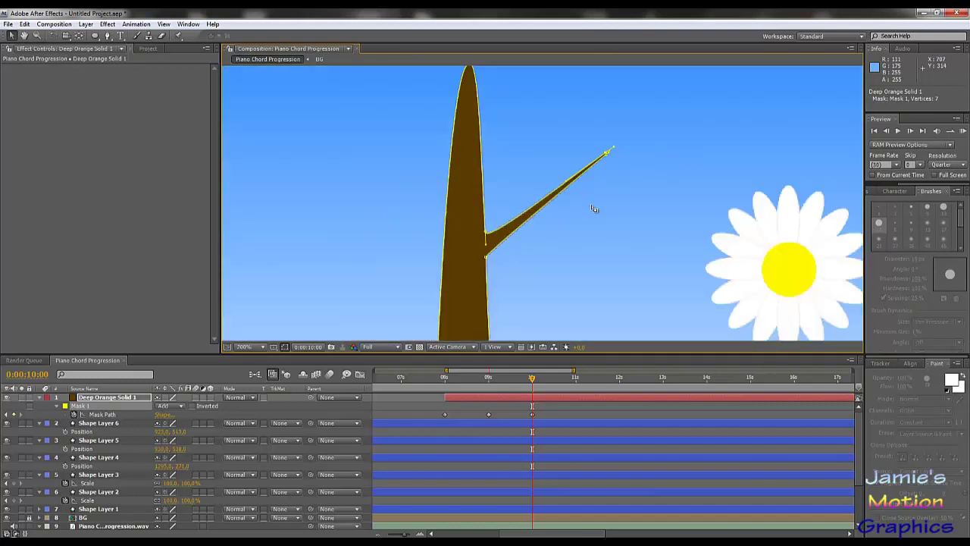
left_click(351, 410)
left_click_drag(504, 386, 532, 414)
key("comma")
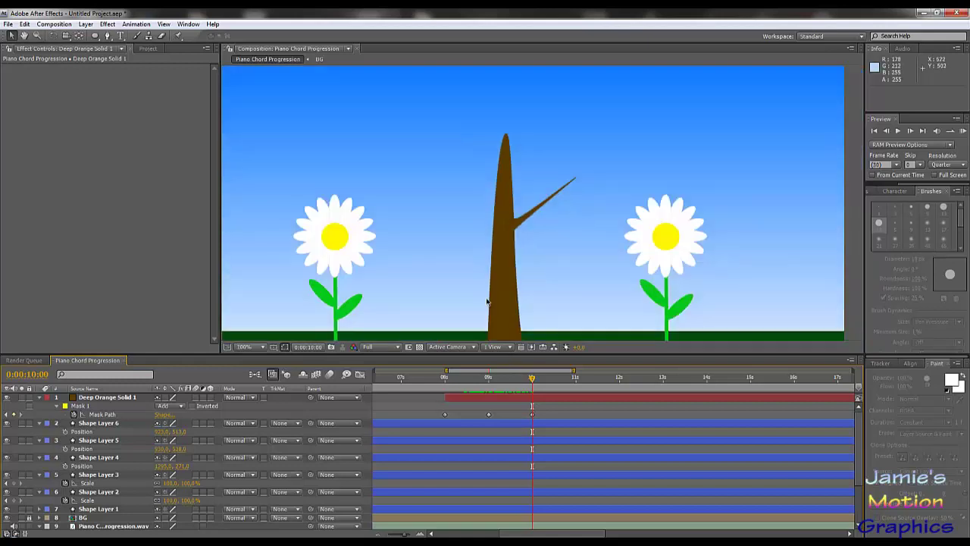
Narrow the trunk's base at 0:00:10:00 by moving its bottom-left mask vertex inward, and scrub the timeline to check the growth.
scroll(508, 258, "down", 2)
left_click(509, 267)
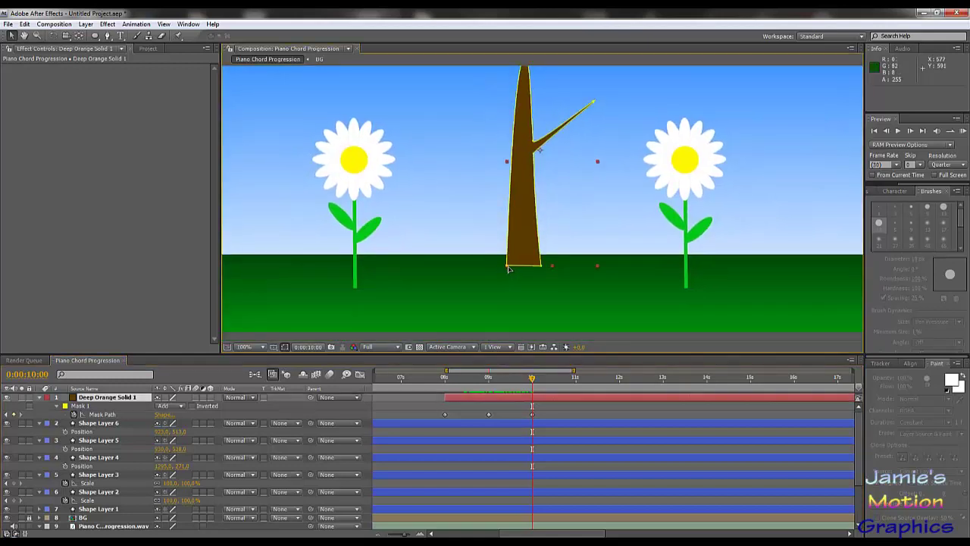
left_click_drag(508, 268, 517, 271)
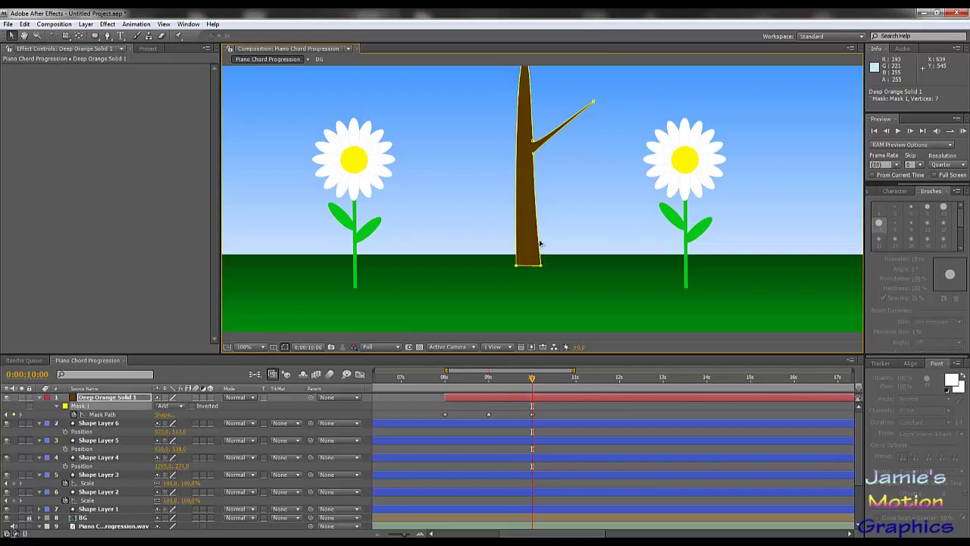
scroll(549, 254, "up", 2)
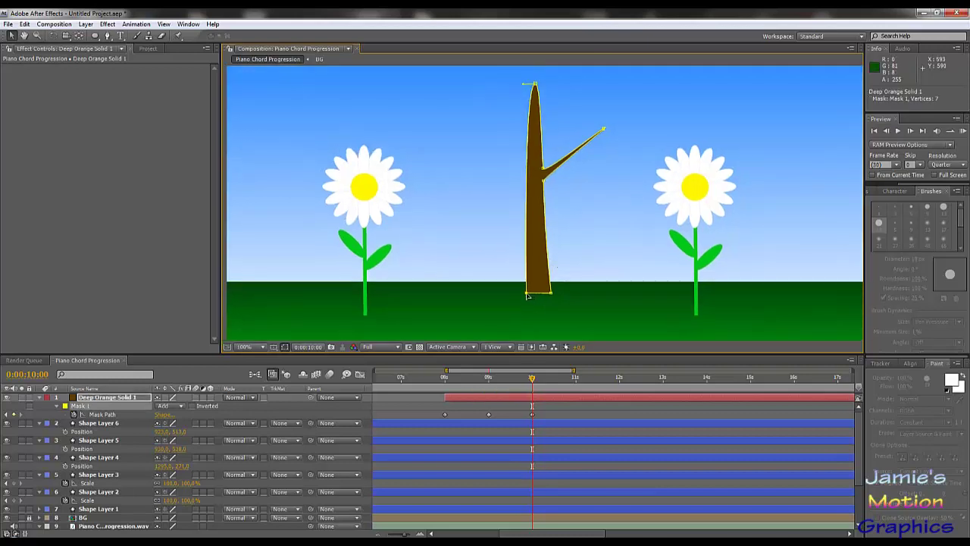
left_click_drag(528, 296, 523, 296)
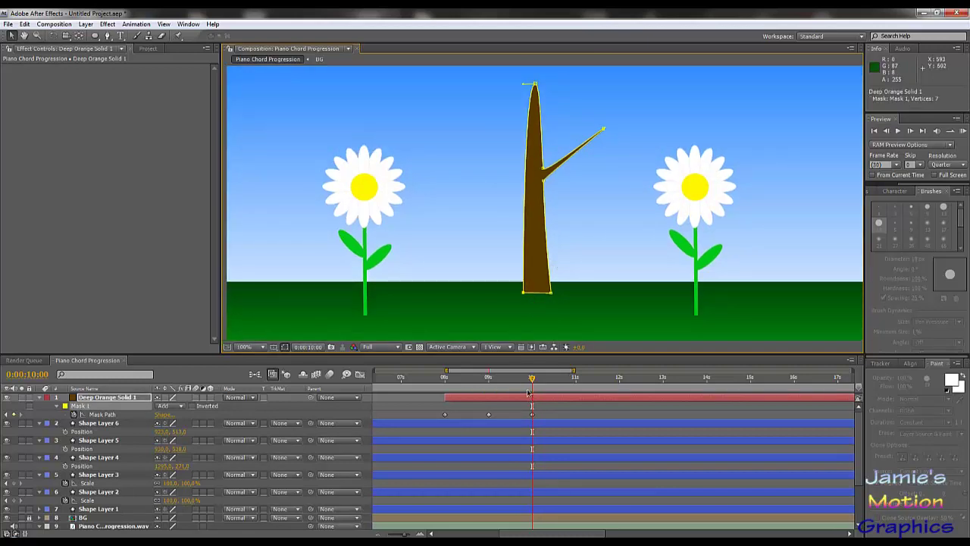
mouse_move(528, 392)
left_mouse_down()
mouse_move(489, 389)
mouse_move(532, 390)
left_mouse_up()
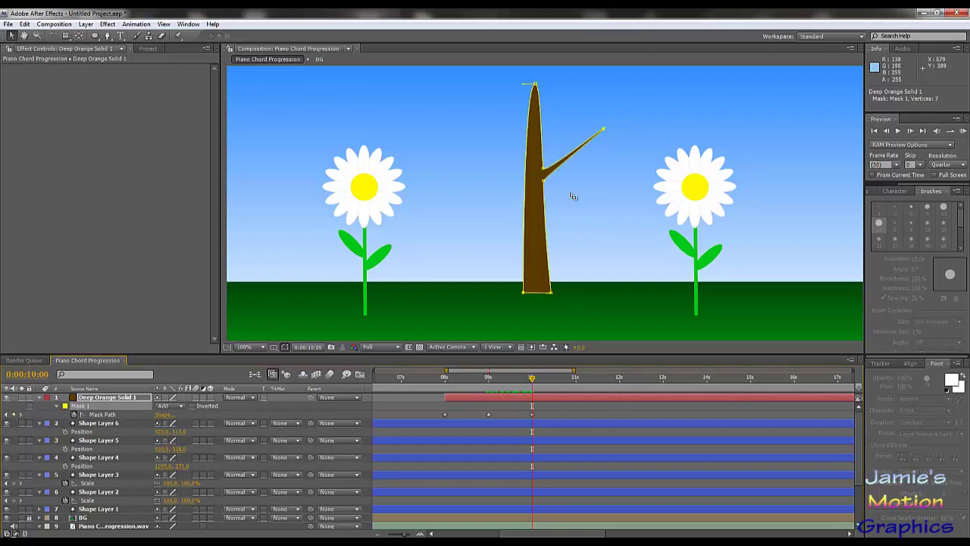
Set the current time to 0:00:11:00 and activate the Pen tool for further editing of the trunk's mask.
scroll(574, 199, "up", 2)
scroll(568, 243, "up", 2)
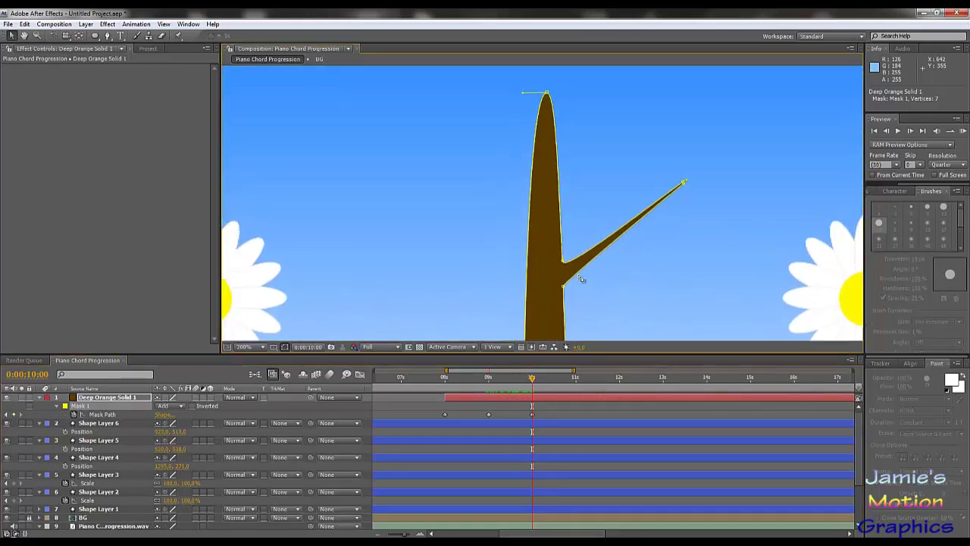
left_click_drag(533, 384, 578, 390)
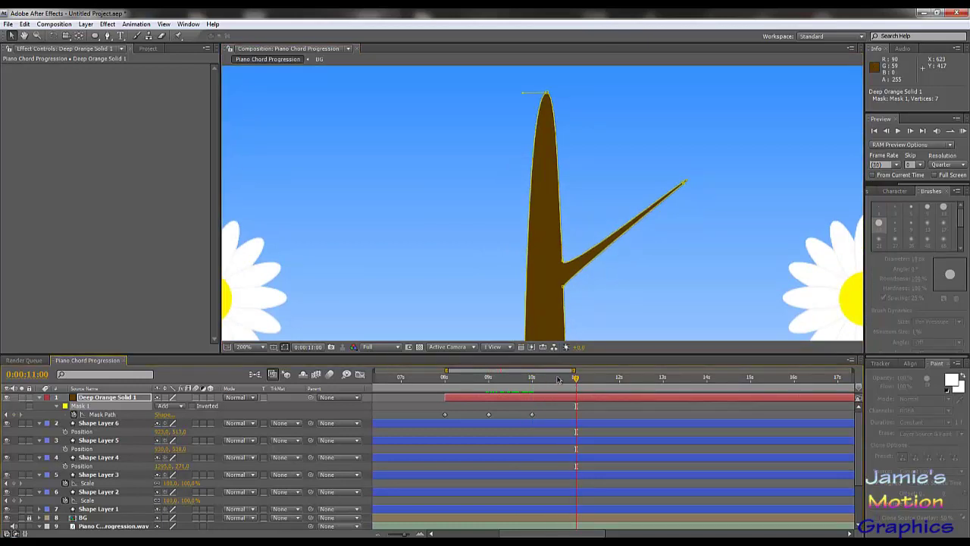
left_click(107, 36)
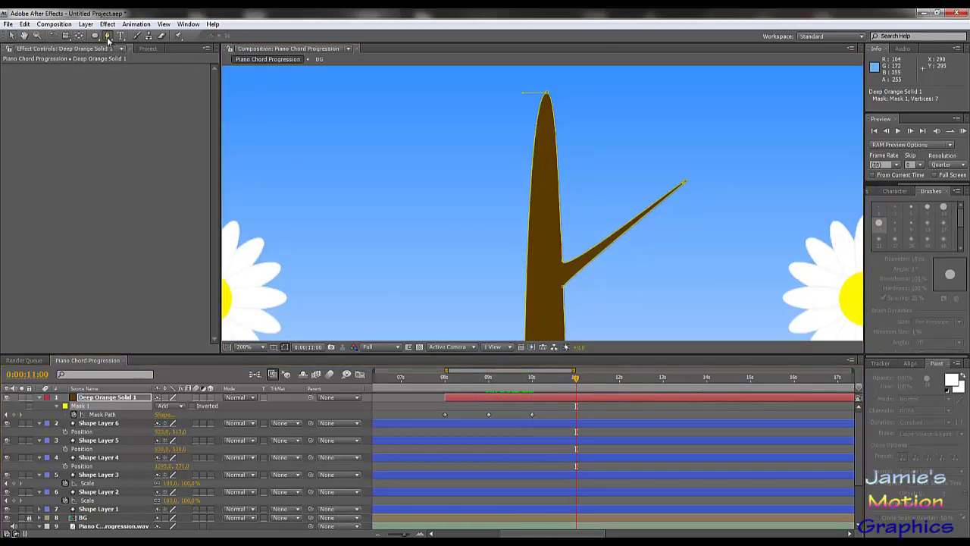
left_click(554, 377)
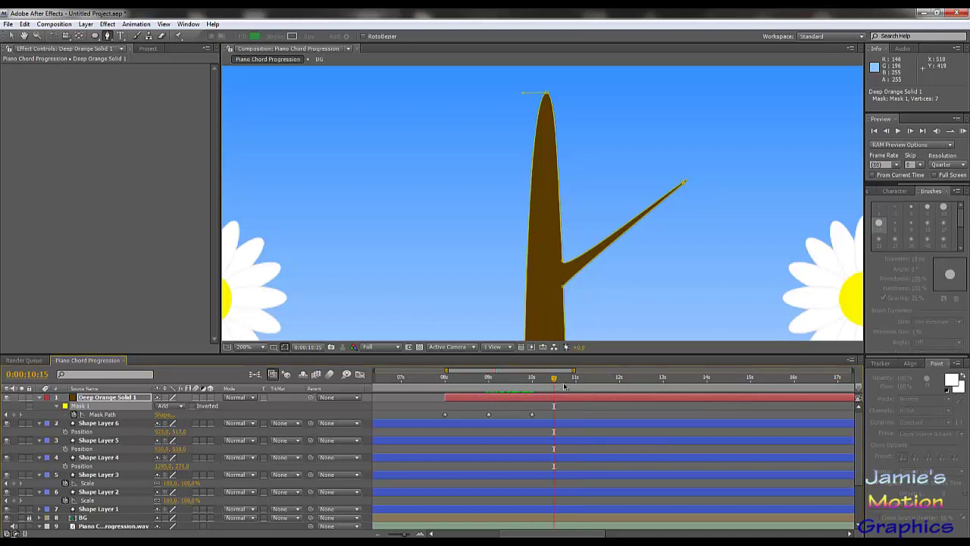
left_click(577, 389)
key("comma")
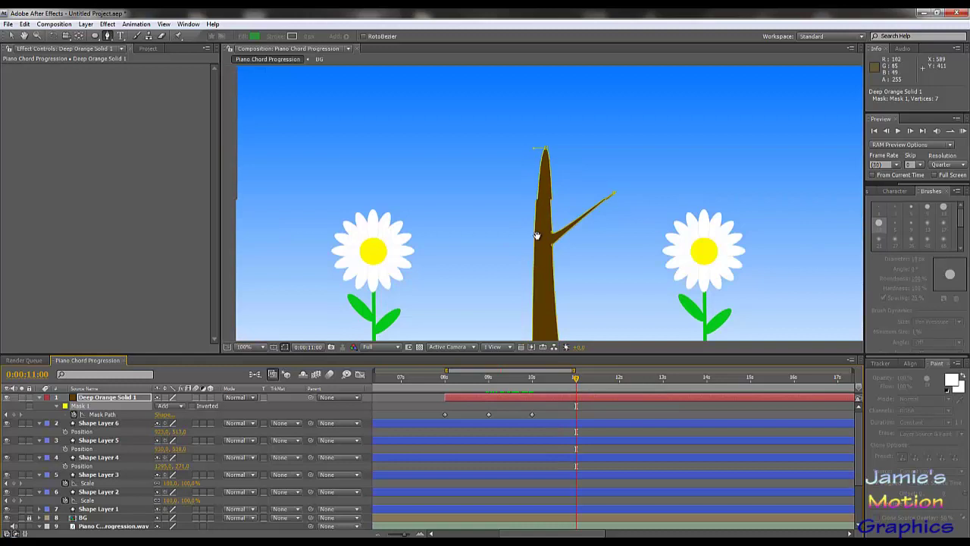
scroll(537, 234, "down", 2)
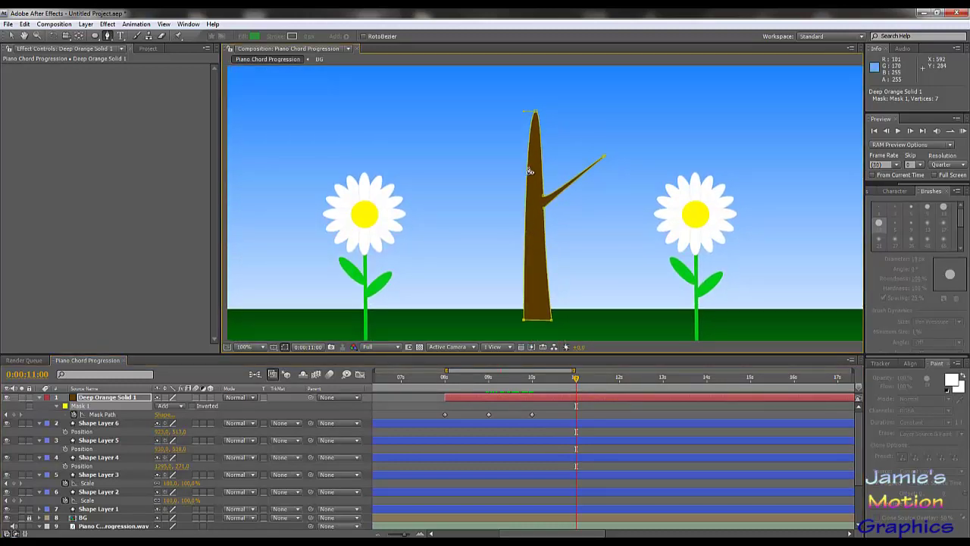
Add four closely spaced vertices to the mask along the trunk's left edge, above the right branch, at 0:00:11:00.
scroll(527, 179, "up", 2)
left_click_drag(526, 167, 557, 252)
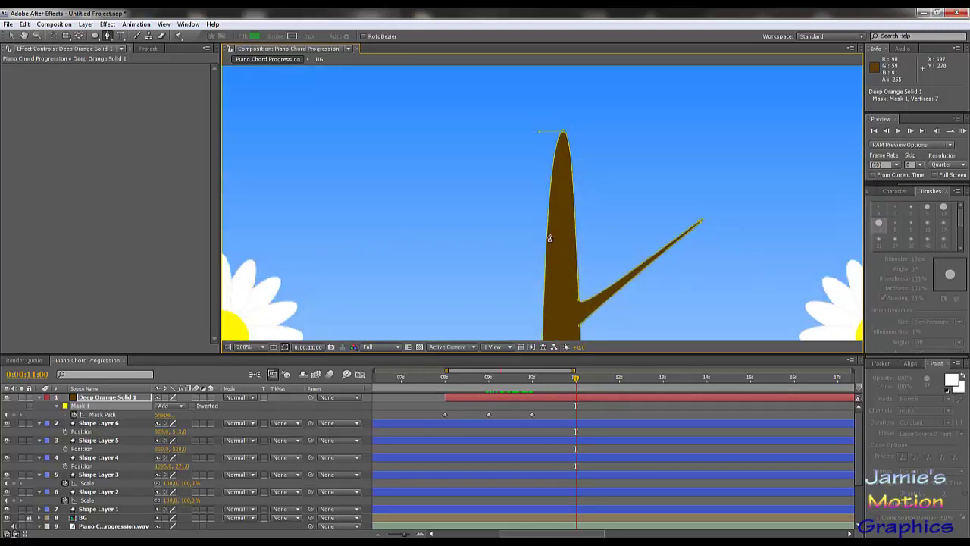
left_click(547, 231)
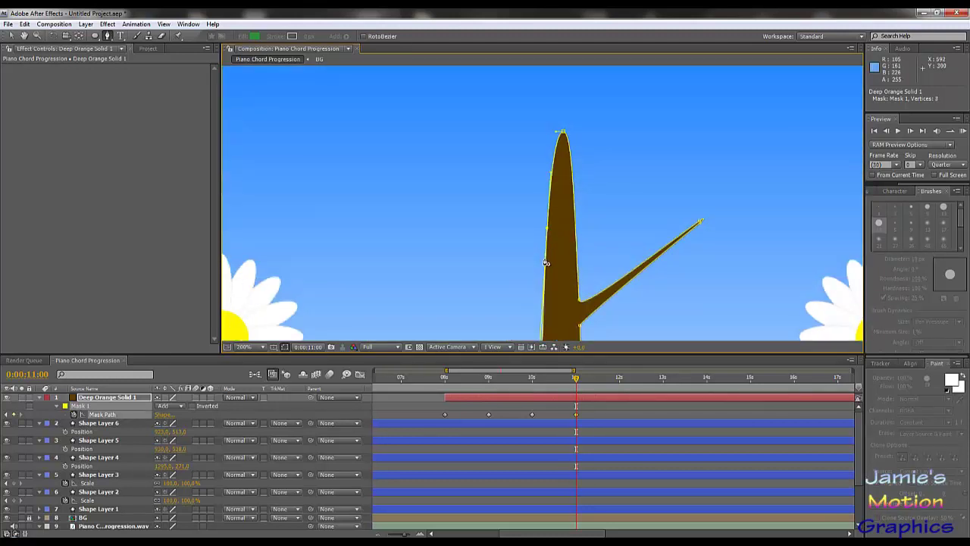
left_click(548, 246)
left_click(547, 251)
scroll(548, 246, "up", 1)
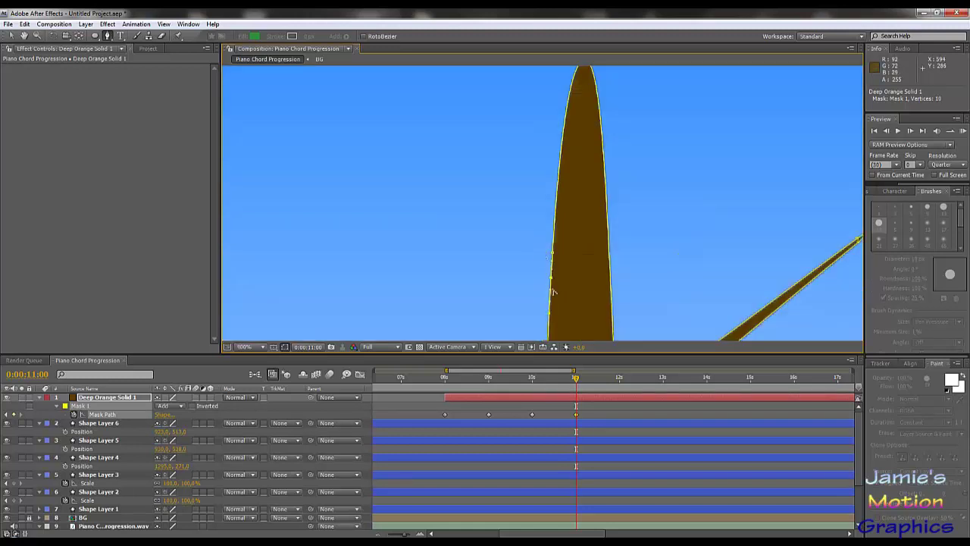
scroll(551, 301, "up", 1)
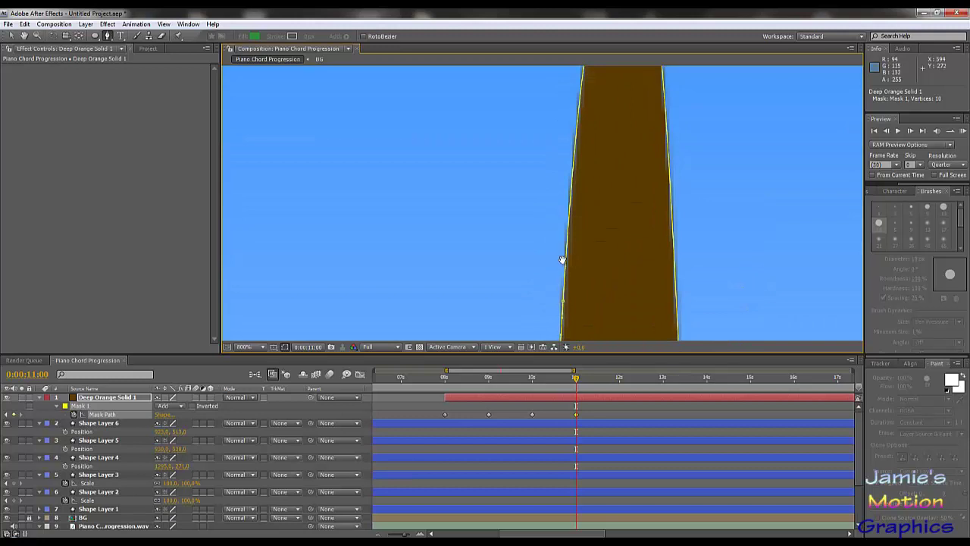
scroll(563, 260, "up", 2)
left_click(561, 271)
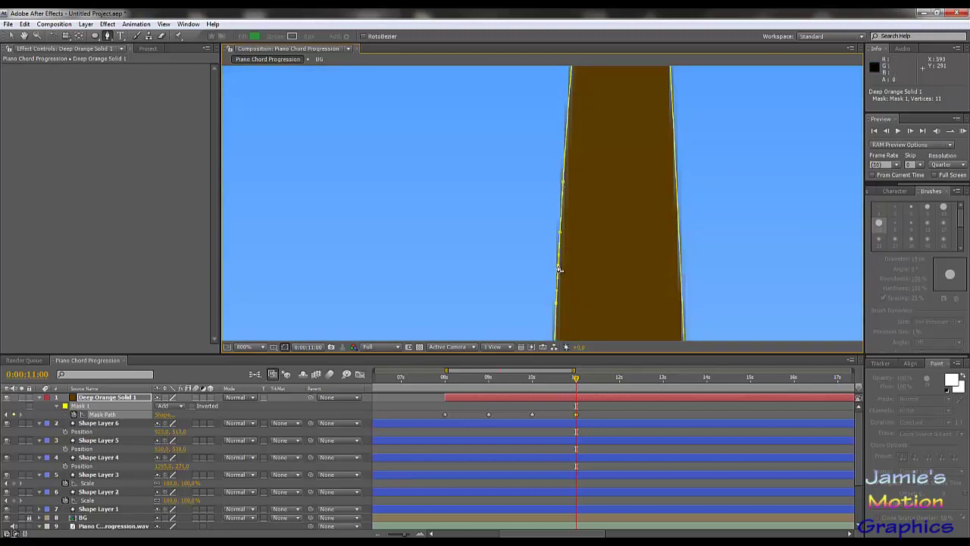
Pull the two middle new vertices up and out to the left, forming a second branch that reaches nearly the trunk's top height.
left_click(11, 36)
left_click_drag(532, 233, 576, 277)
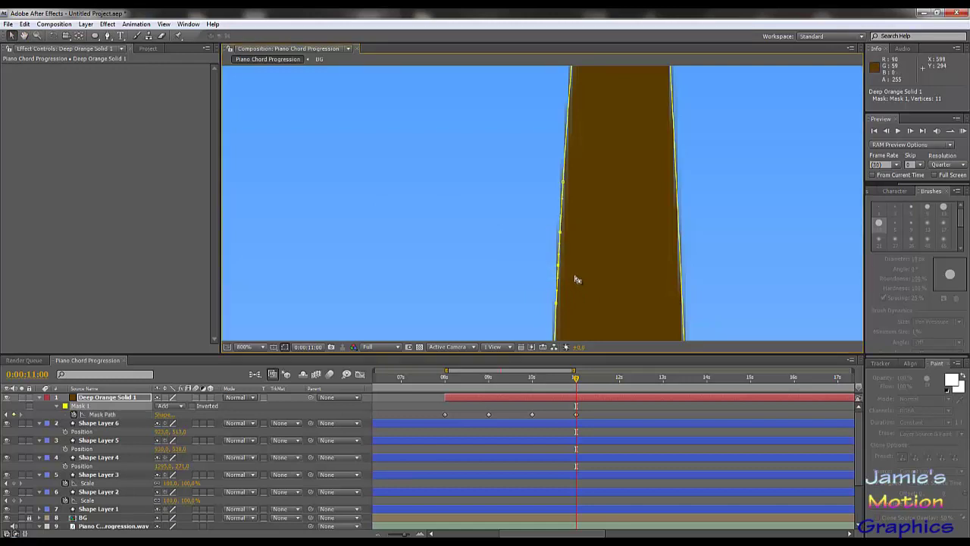
scroll(577, 278, "down", 2)
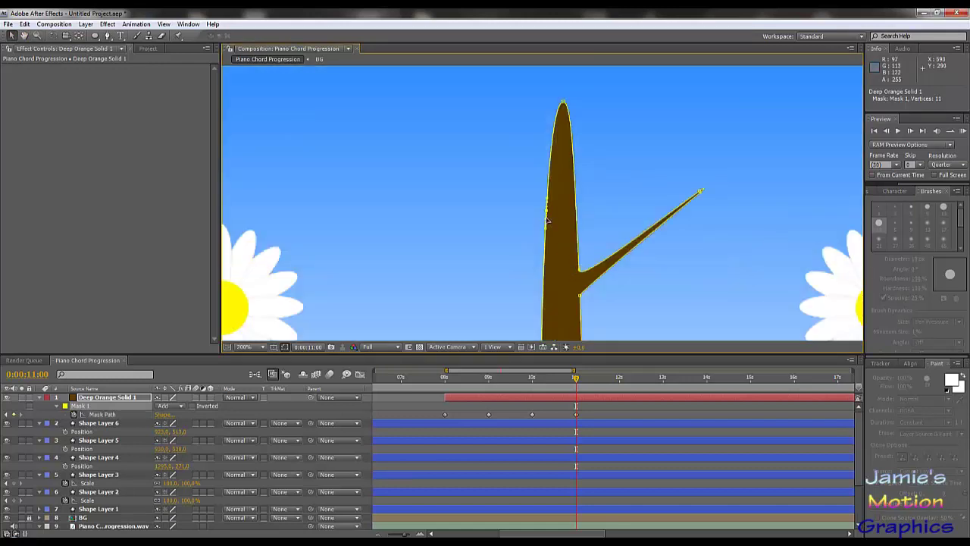
left_click_drag(547, 220, 457, 114)
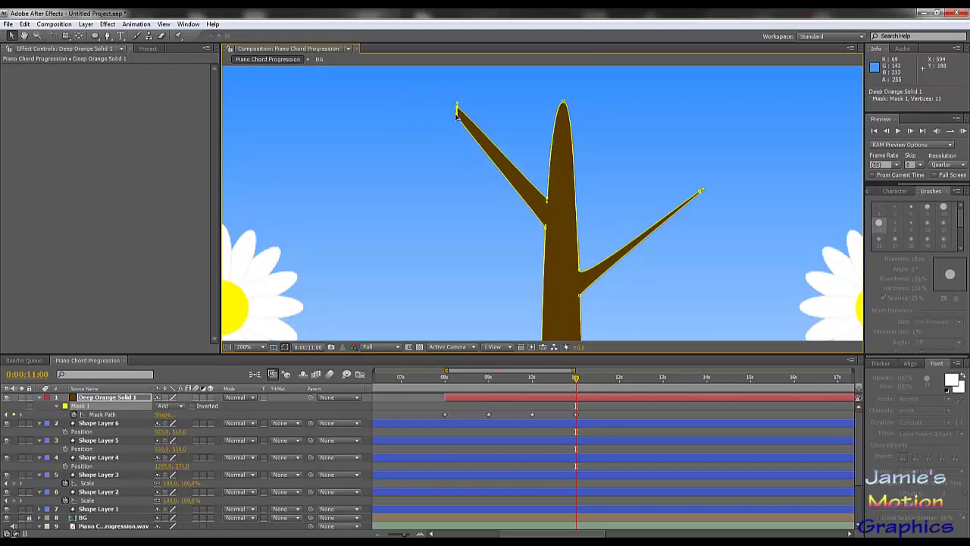
key("period")
left_click_drag(487, 152, 557, 242)
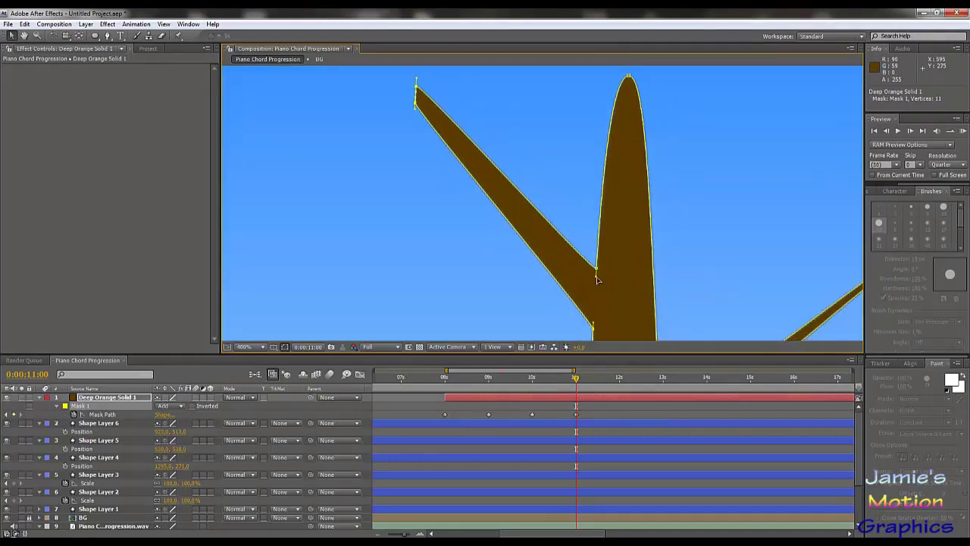
double_click(598, 270)
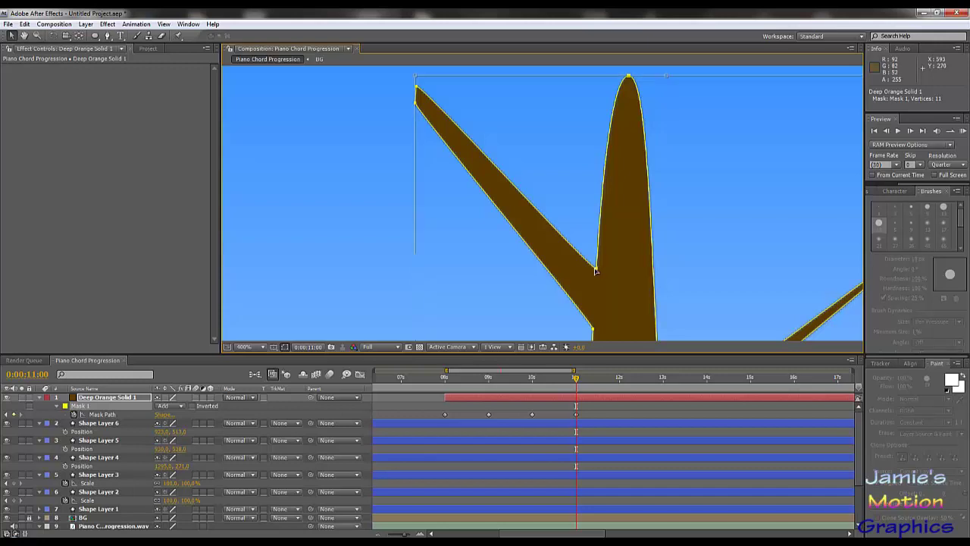
scroll(596, 279, "down", 6)
scroll(594, 284, "up", 2)
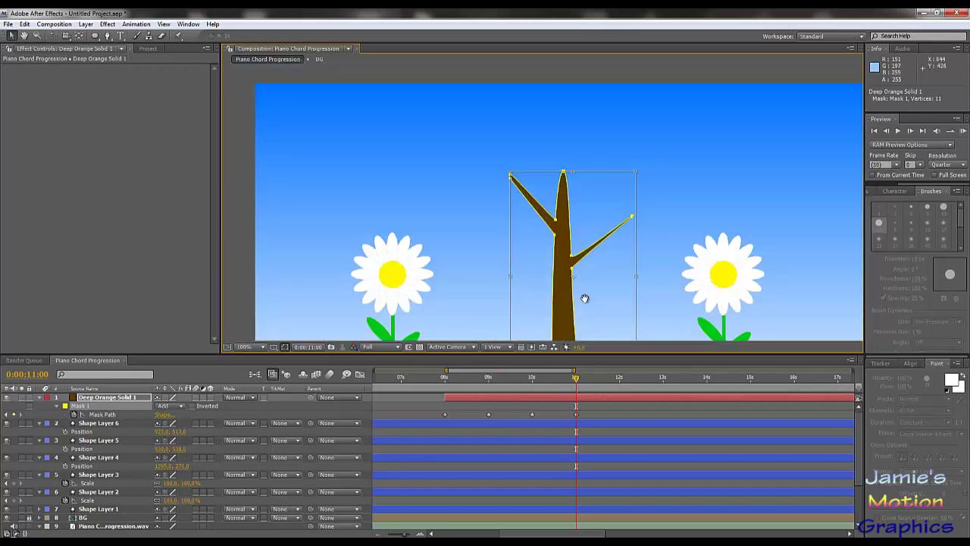
scroll(534, 203, "up", 1)
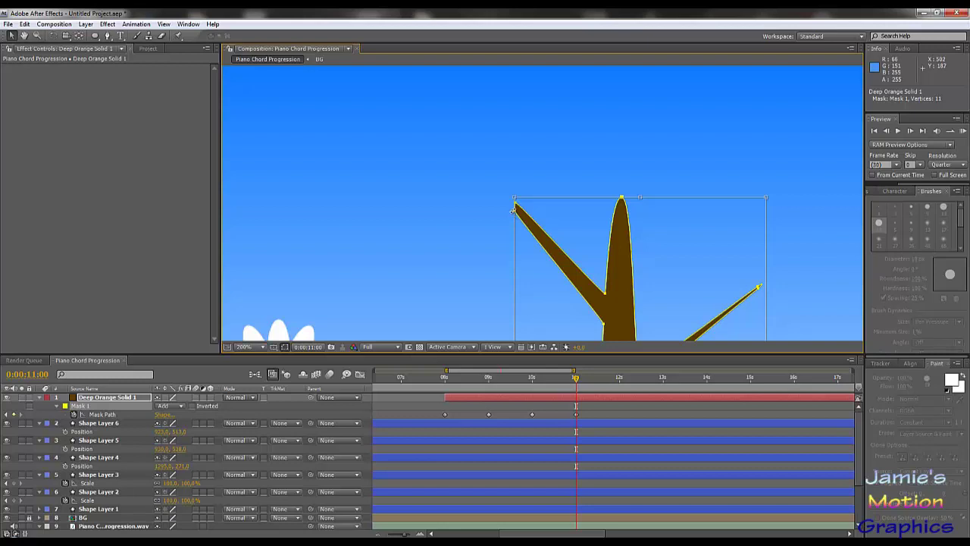
left_click(118, 255)
Reselect the trunk's mask path, shift the left branch's tip slightly up and outward, and open the brown solid in its own layer view.
left_click(529, 294)
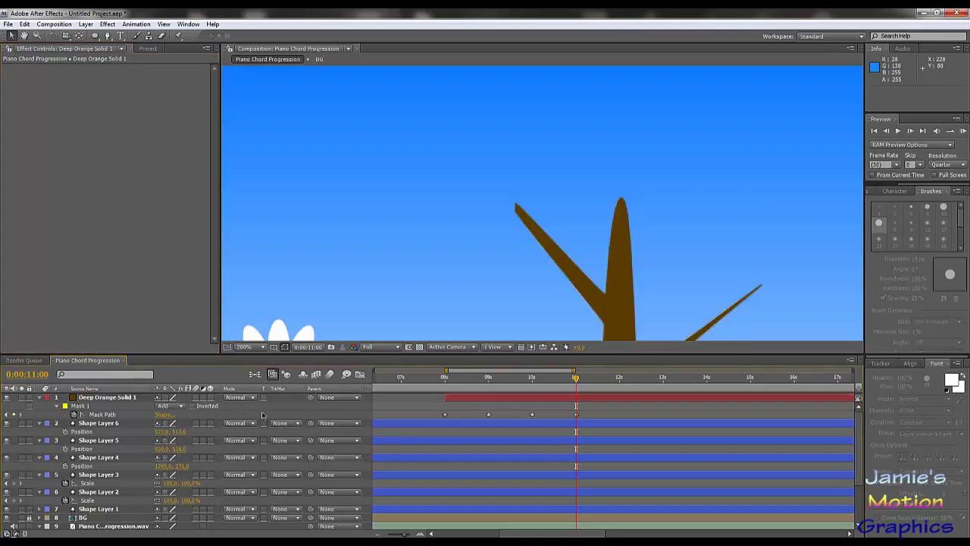
left_click(98, 414)
left_click(516, 209)
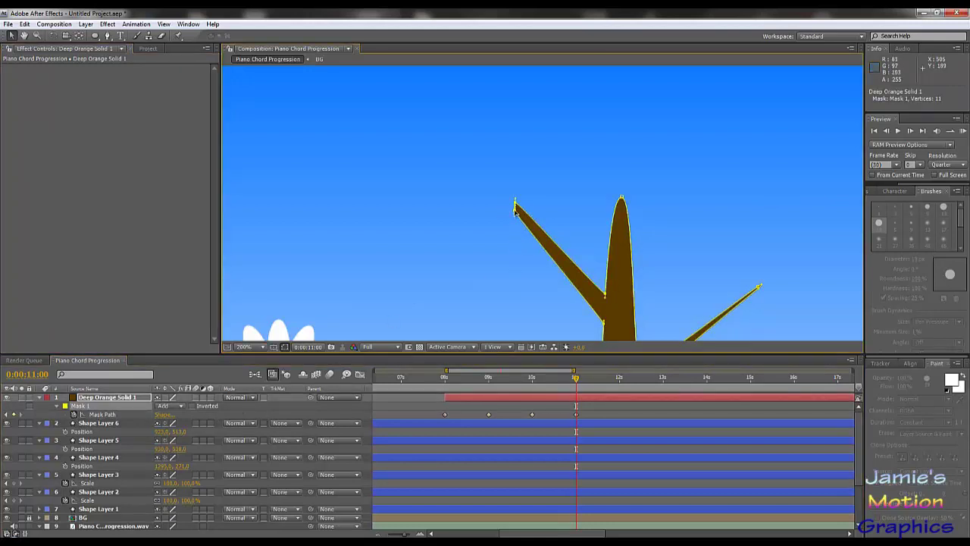
double_click(515, 210)
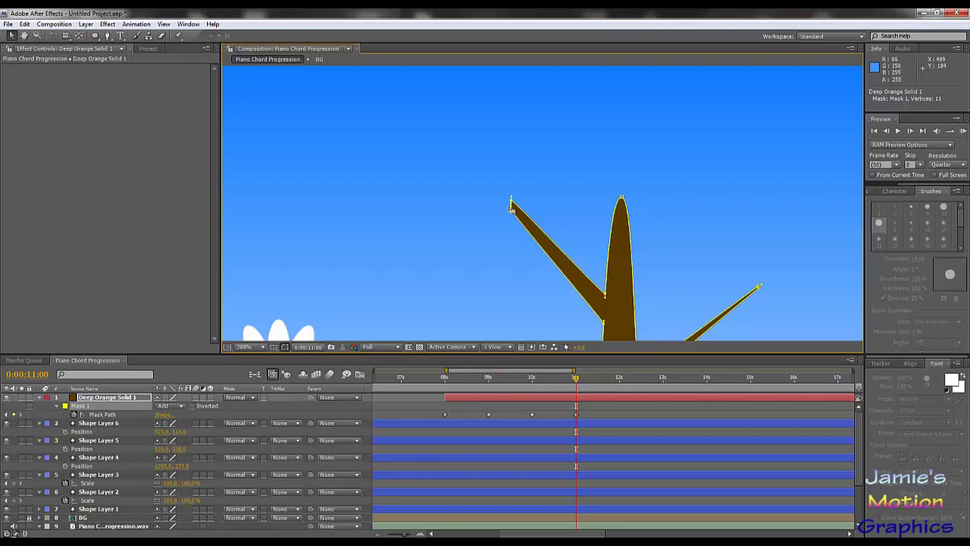
scroll(427, 114, "down", 5)
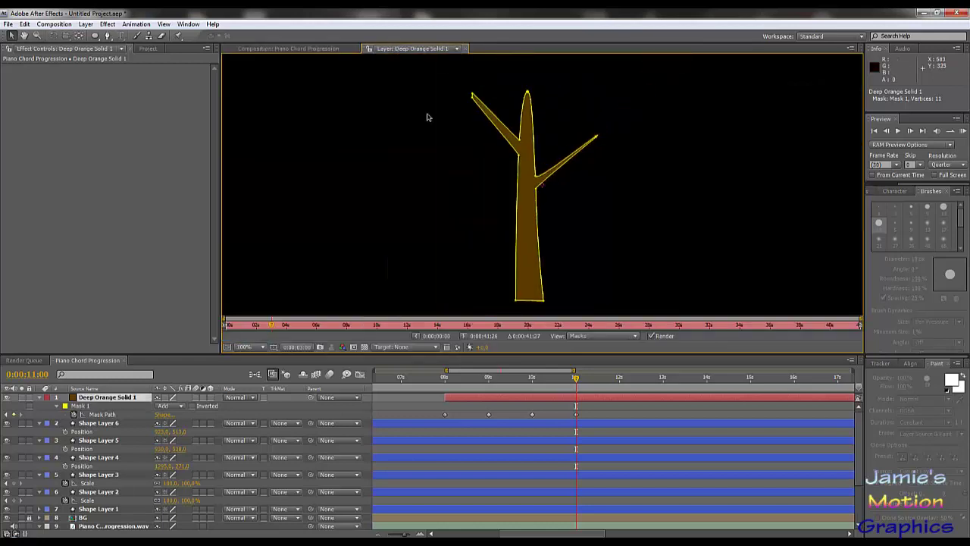
Tilt the direction handle of the upper vertex at the left branch's tip to round the end.
scroll(485, 234, "up", 3)
scroll(485, 234, "up", 2)
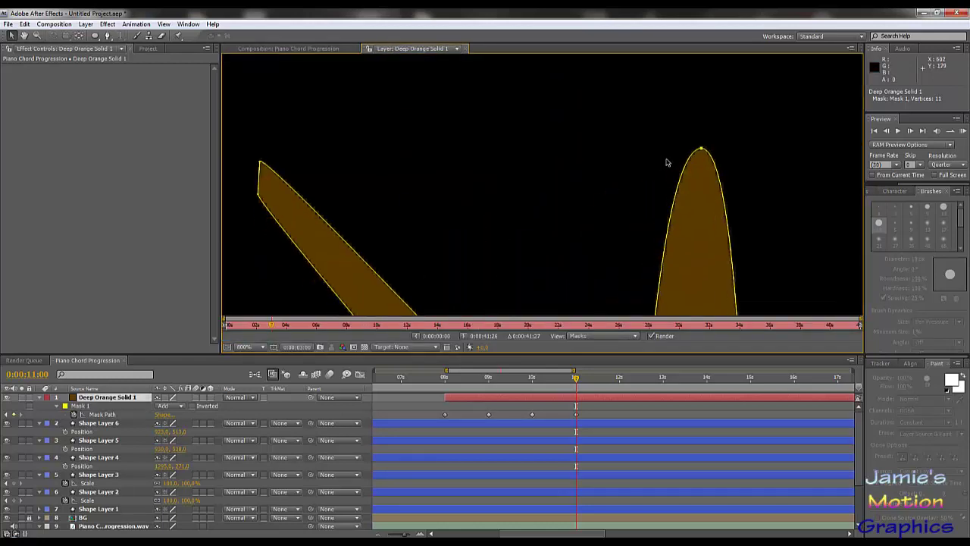
scroll(455, 95, "up", 3)
left_click(466, 91)
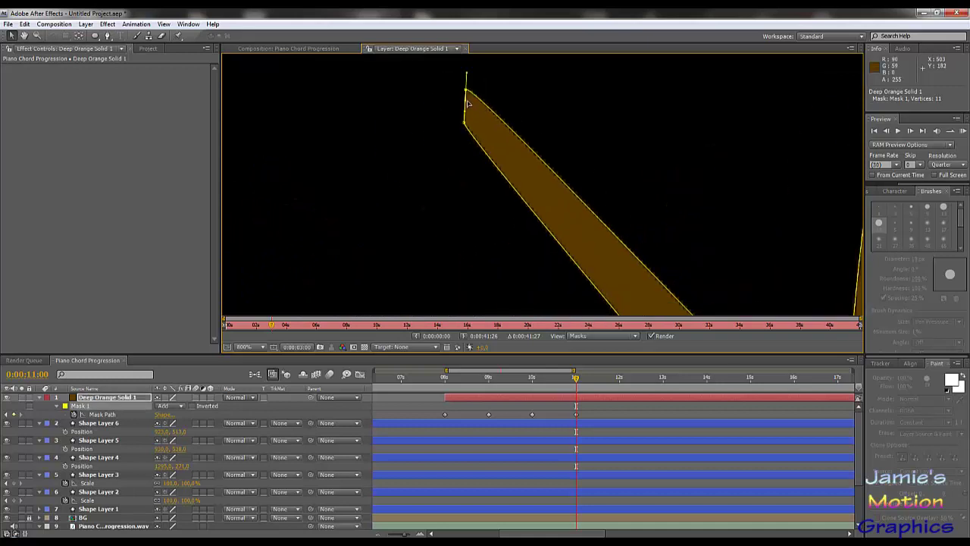
left_click_drag(468, 75, 473, 84)
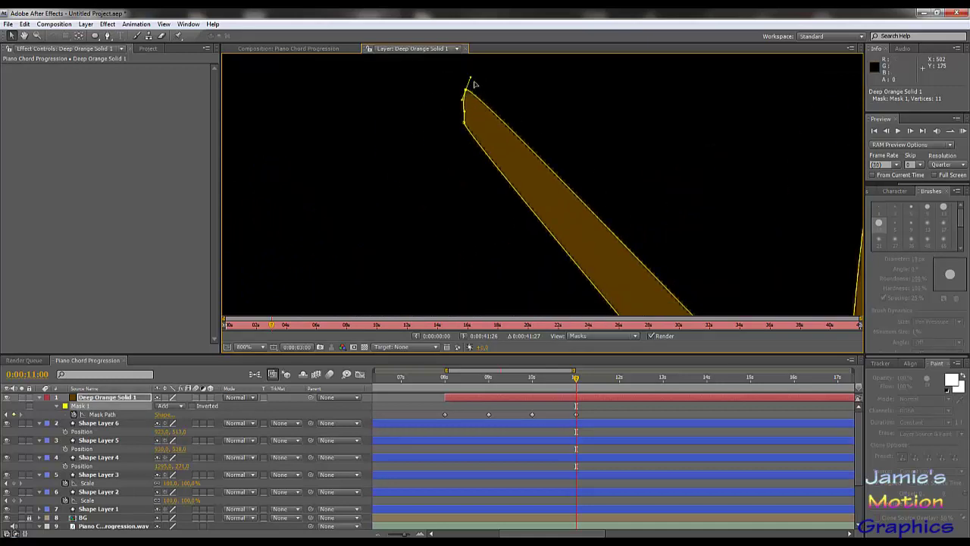
double_click(466, 125)
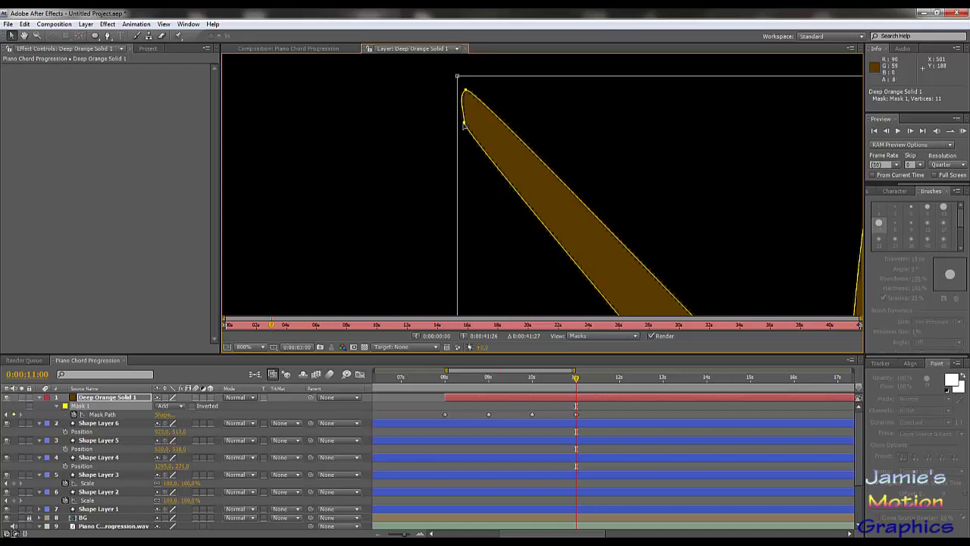
left_click_drag(444, 119, 451, 126)
key("ctrl+z")
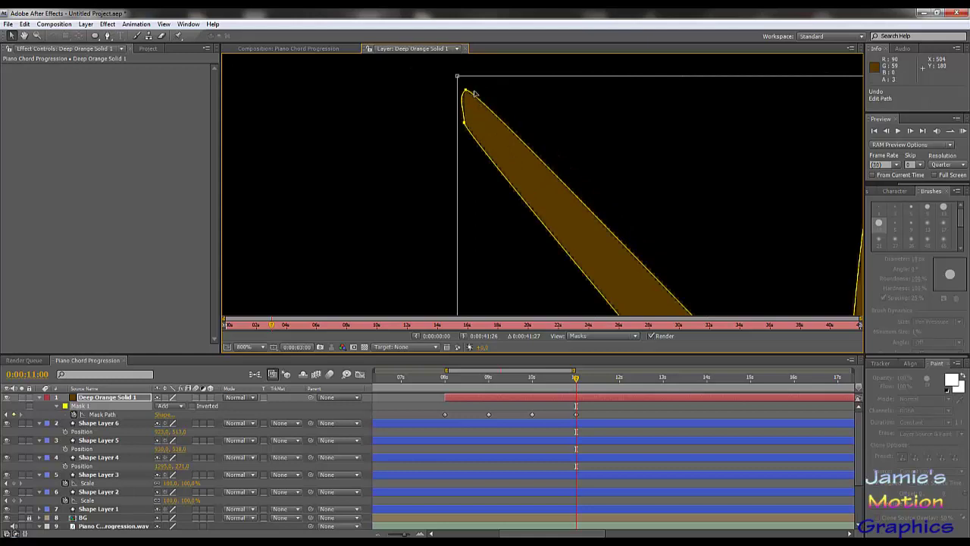
left_click_drag(474, 93, 467, 96)
left_click(124, 416)
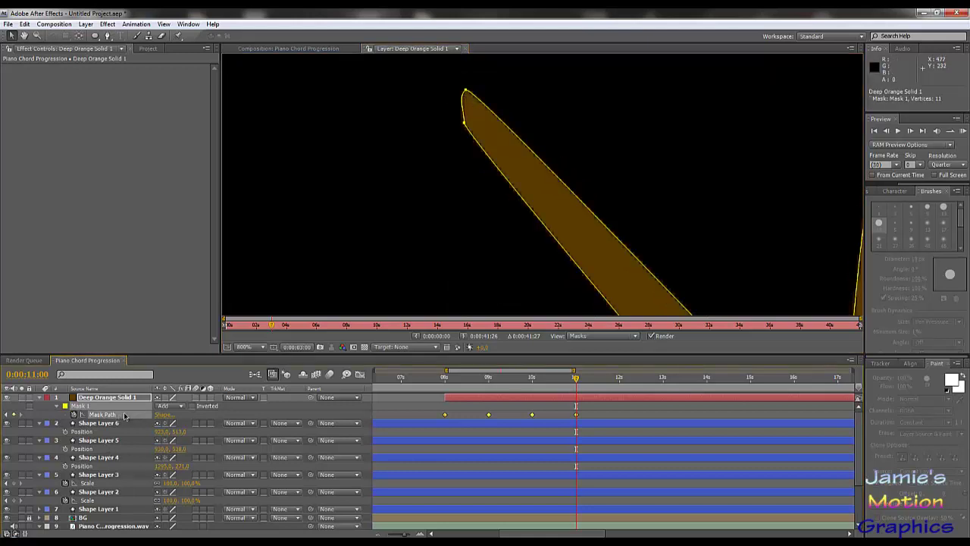
Extend the tip vertices' handles outward along the left branch and bring the upper vertex closer to the lower one, making a slim point.
left_click(465, 120)
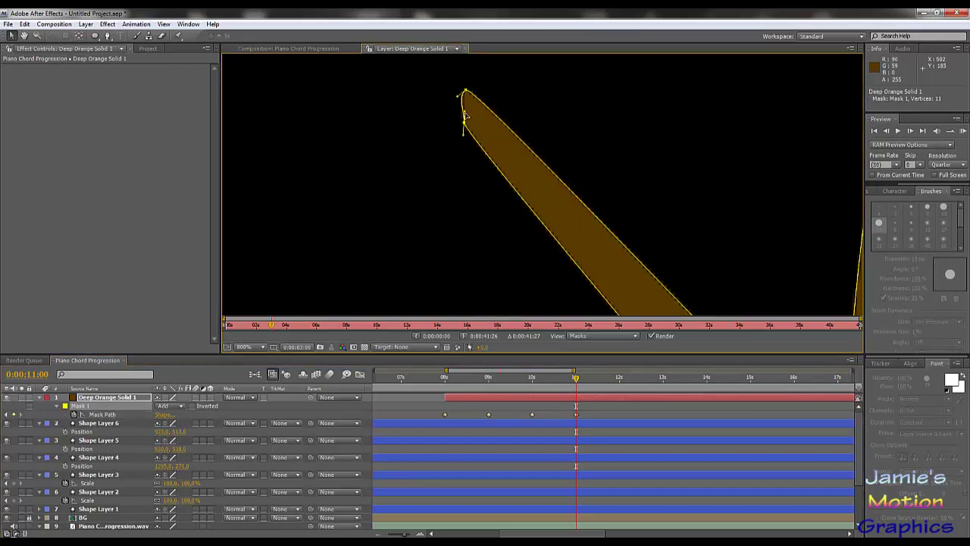
left_click_drag(466, 115, 408, 68)
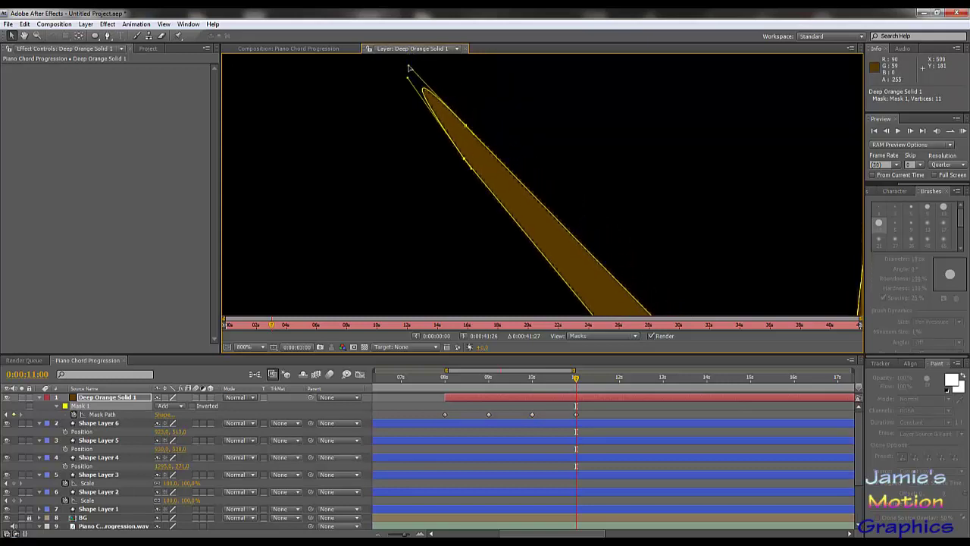
left_click_drag(466, 127, 470, 148)
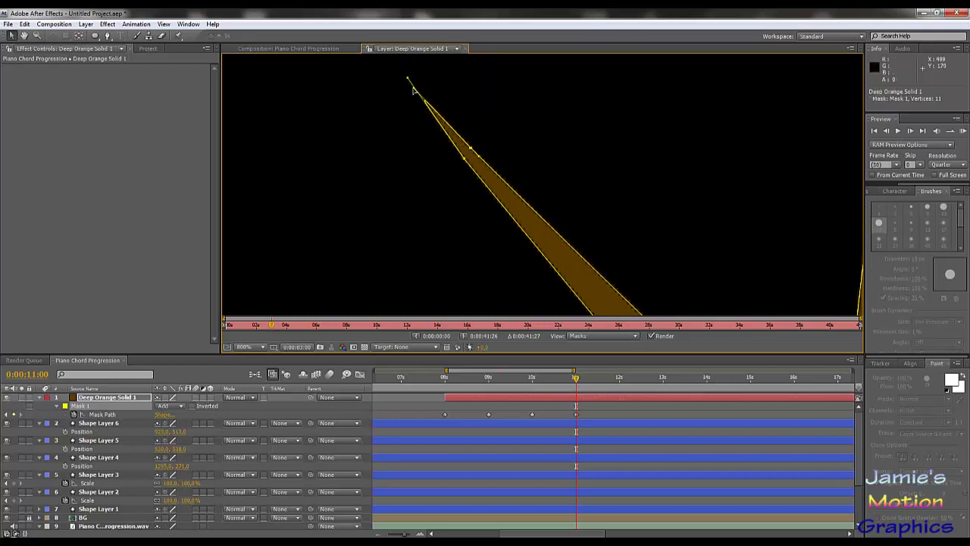
left_click_drag(414, 89, 420, 86)
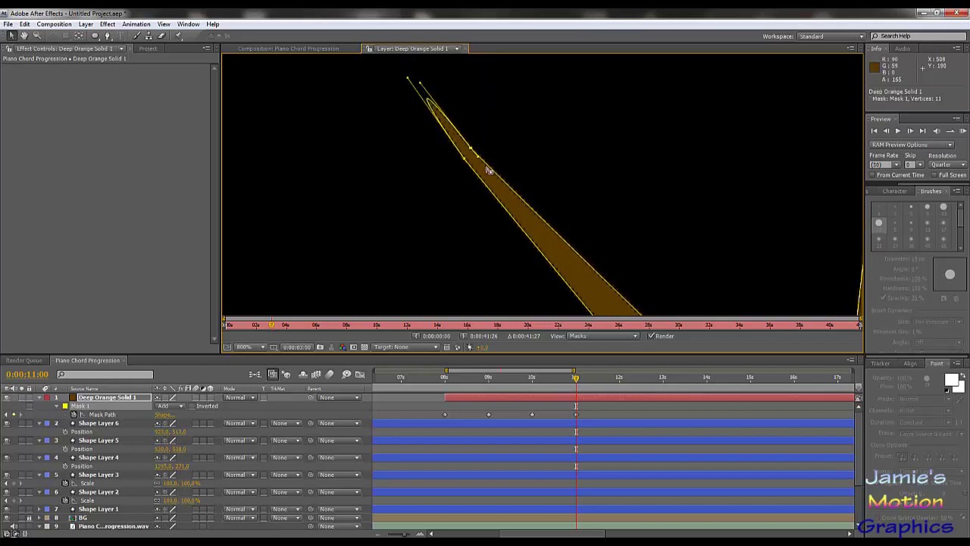
Bend the left branch into an upward curve by lengthening the tip vertices' inner handles and moving both vertices up and inward.
left_click_drag(478, 160, 520, 199)
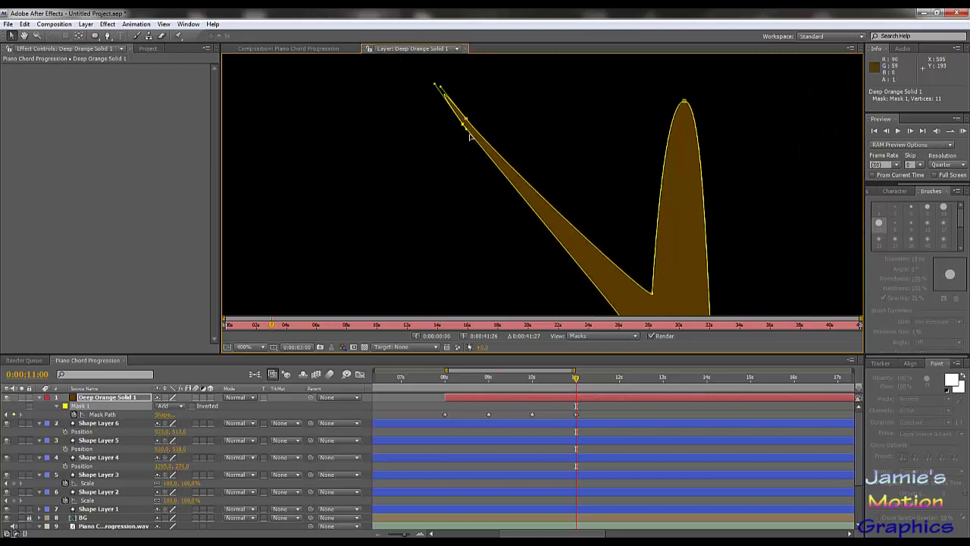
left_click_drag(467, 130, 523, 205)
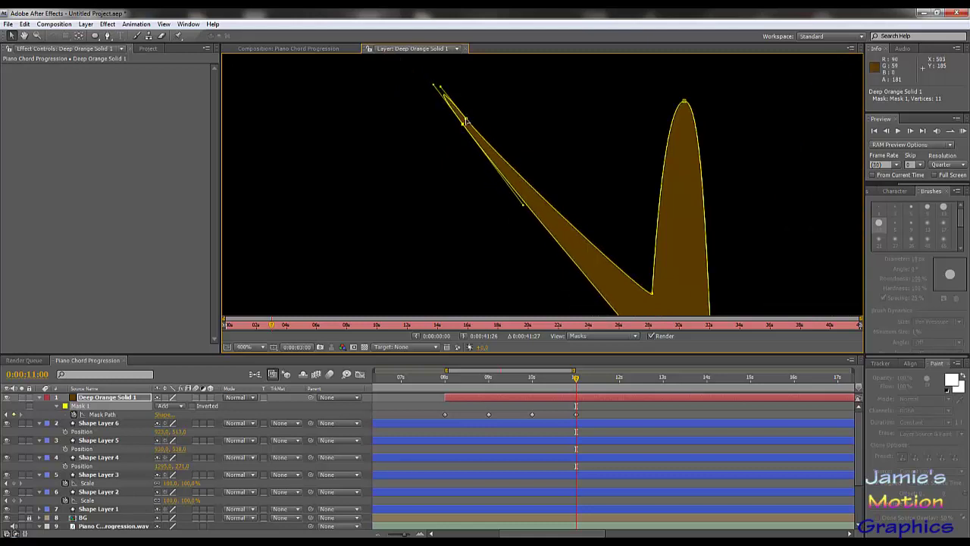
left_click_drag(498, 161, 521, 182)
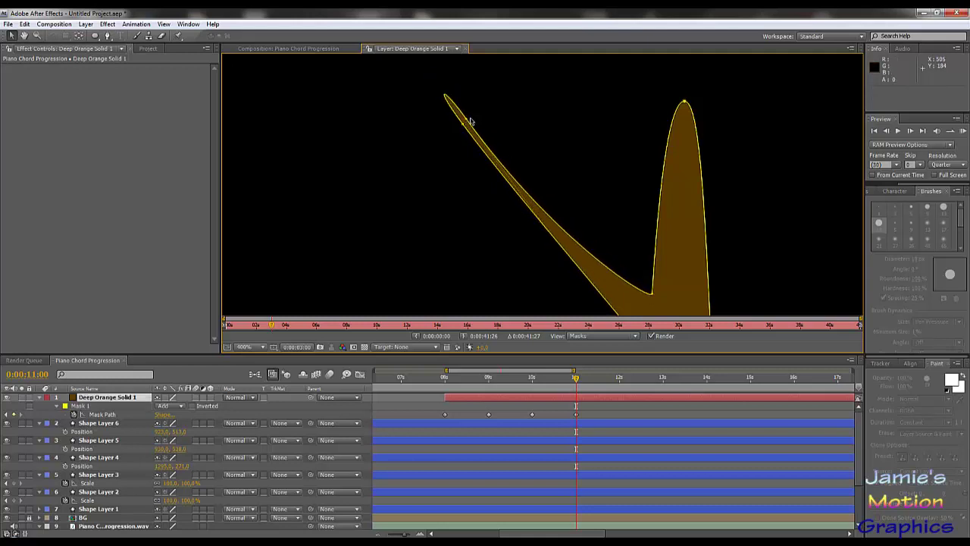
left_click_drag(470, 116, 517, 228)
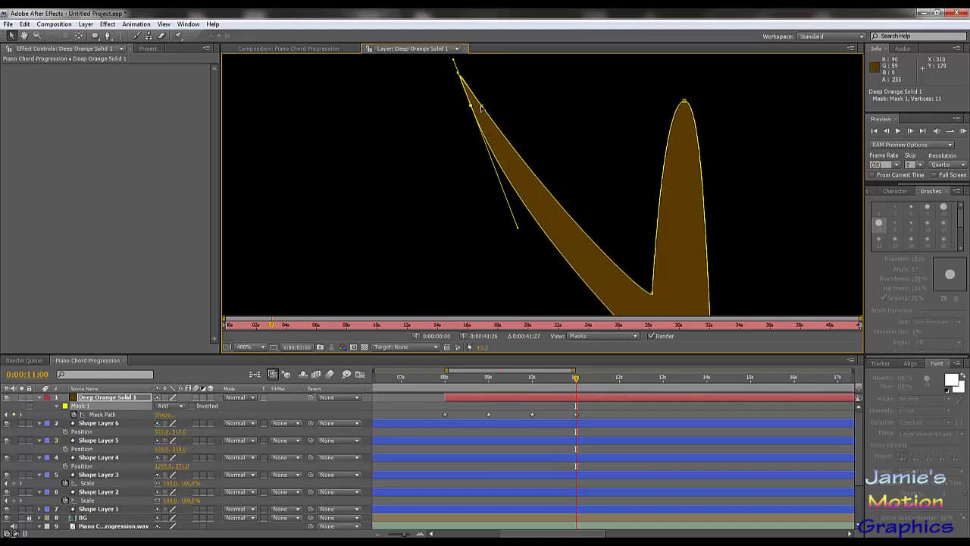
left_click_drag(481, 108, 569, 278)
Deselect the mask and examine the curved left branch and where the branches join the trunk.
scroll(526, 206, "down", 2)
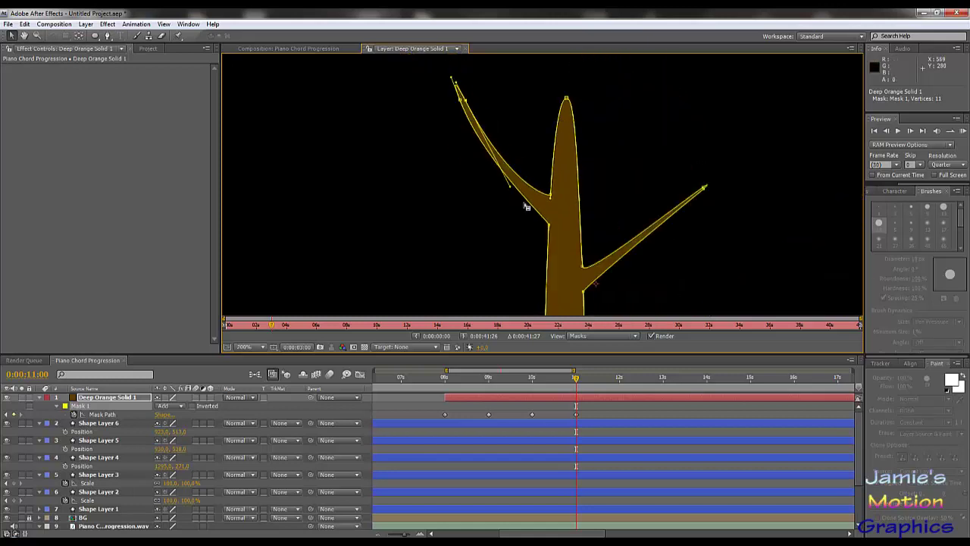
scroll(530, 235, "up", 2)
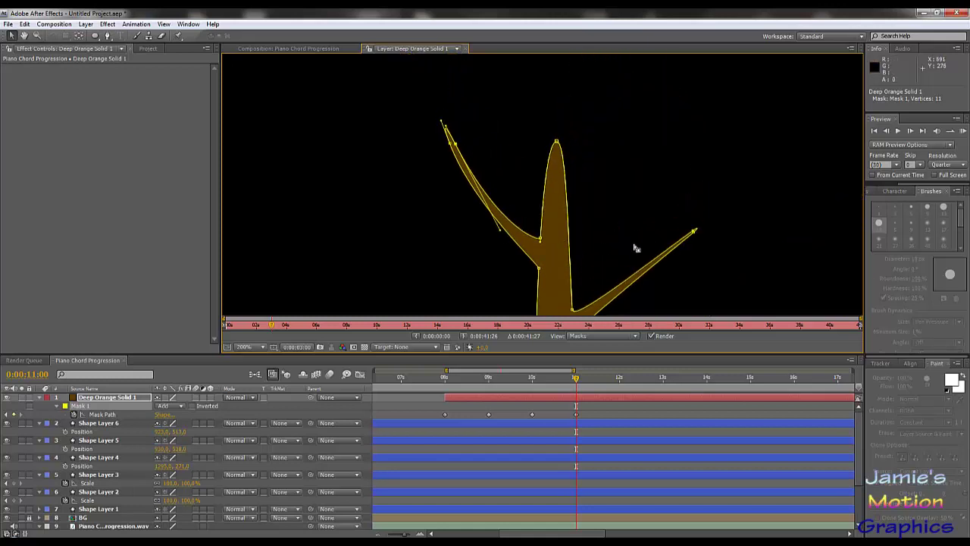
left_click(453, 198)
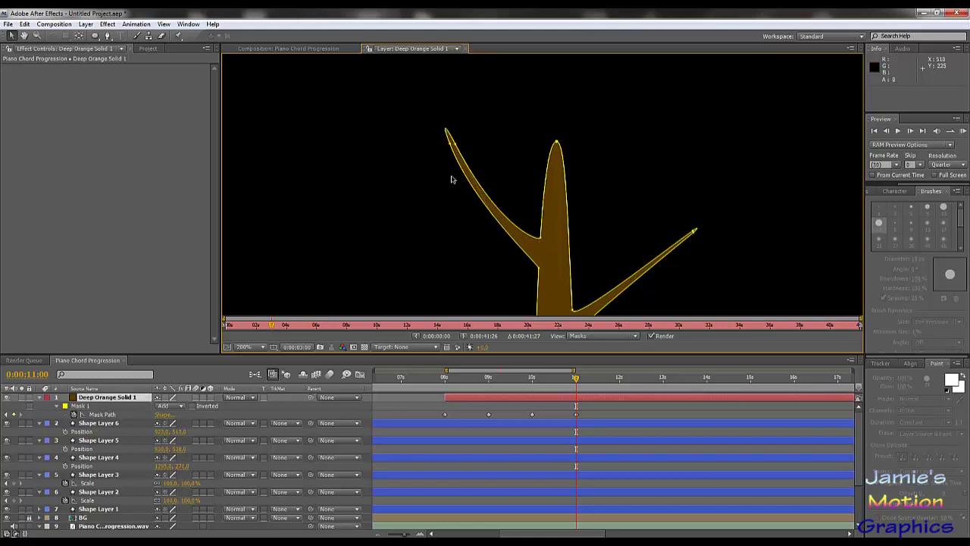
left_click_drag(486, 219, 422, 159)
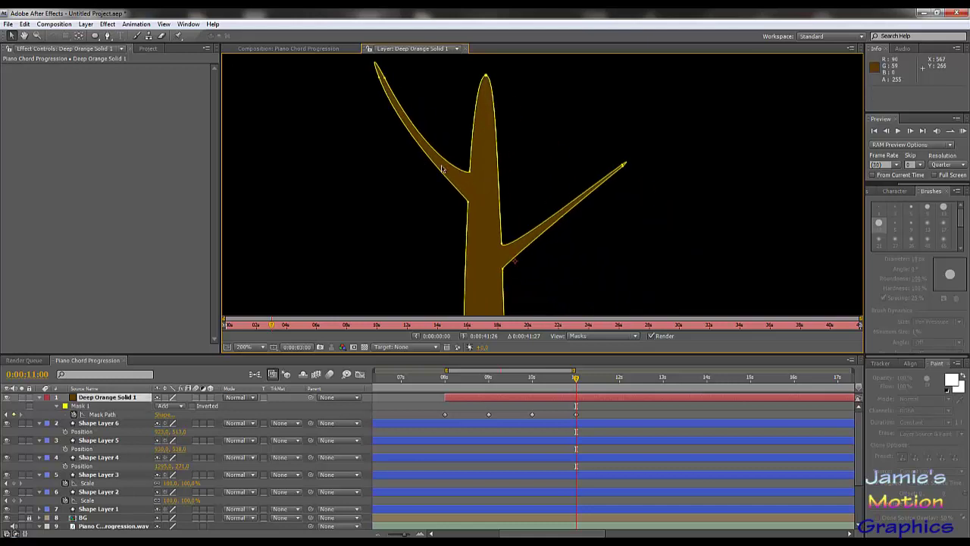
scroll(444, 162, "up", 2)
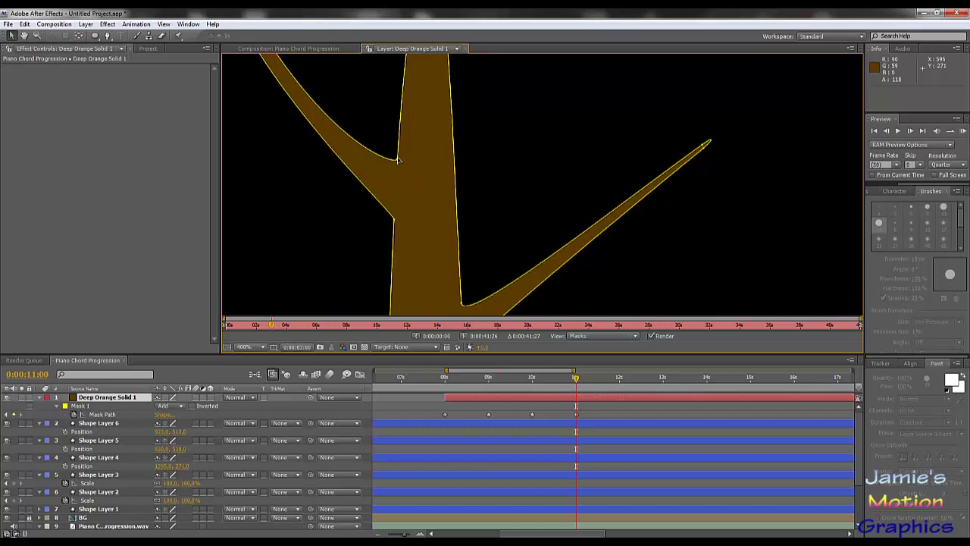
Adjust the height of the vertex where the left branch's upper edge meets the trunk to thicken the branch's base.
left_click_drag(398, 160, 397, 187)
scroll(409, 193, "down", 2)
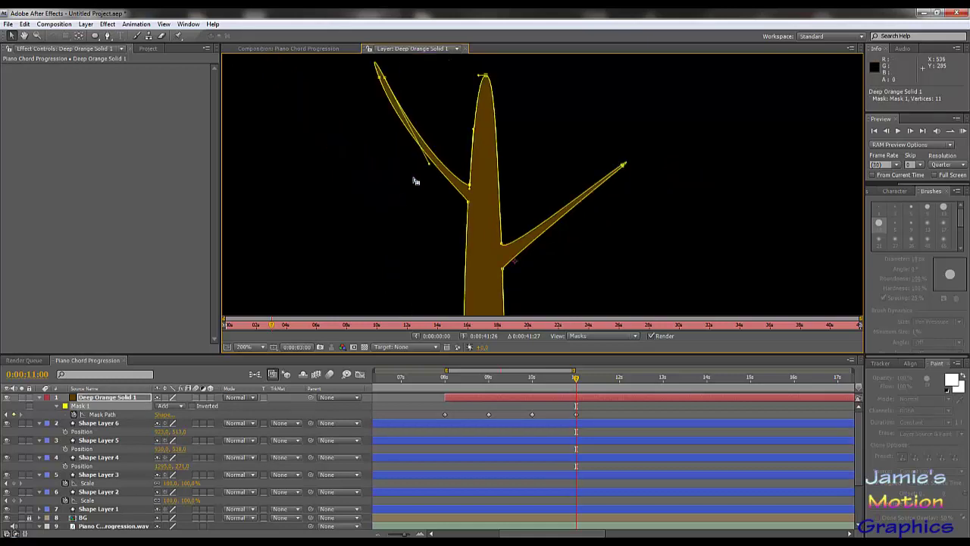
double_click(465, 240)
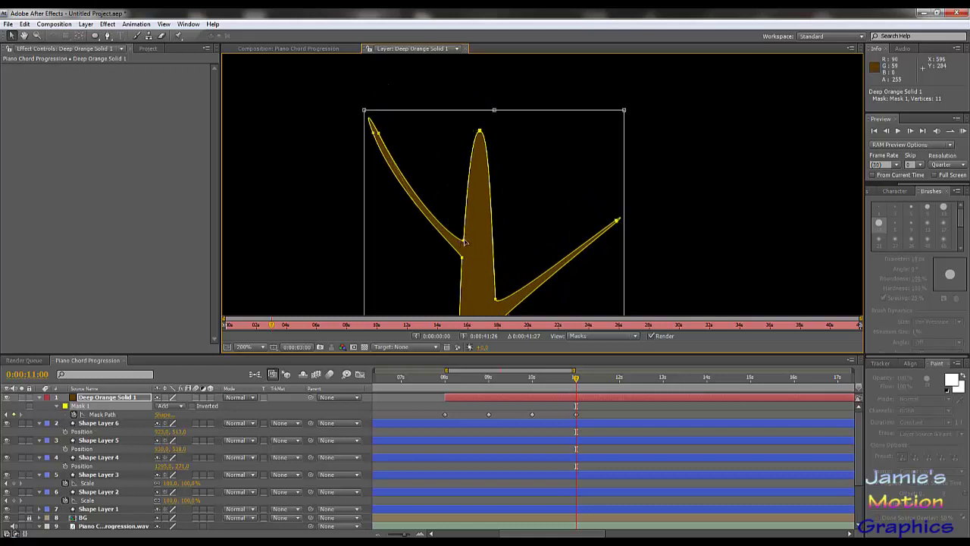
key("ctrl+z")
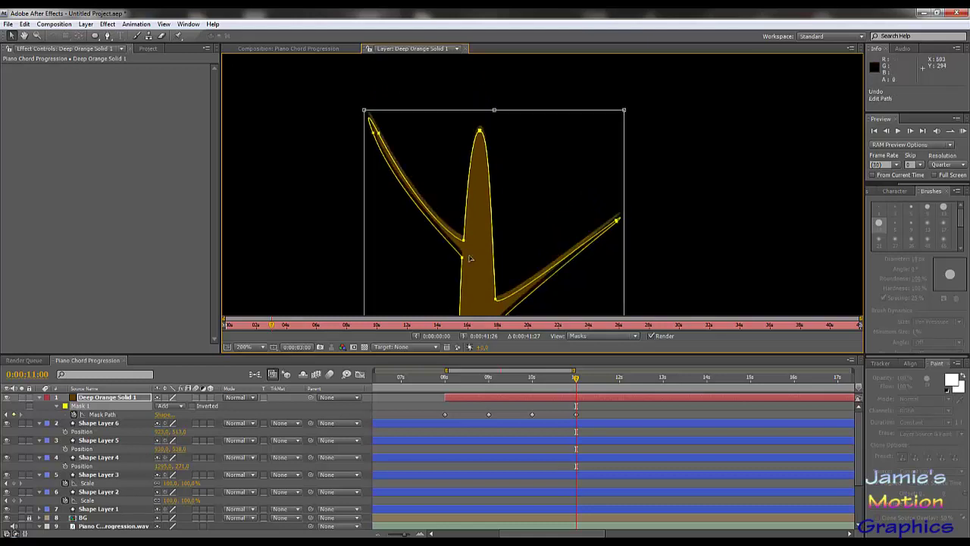
left_click(99, 416)
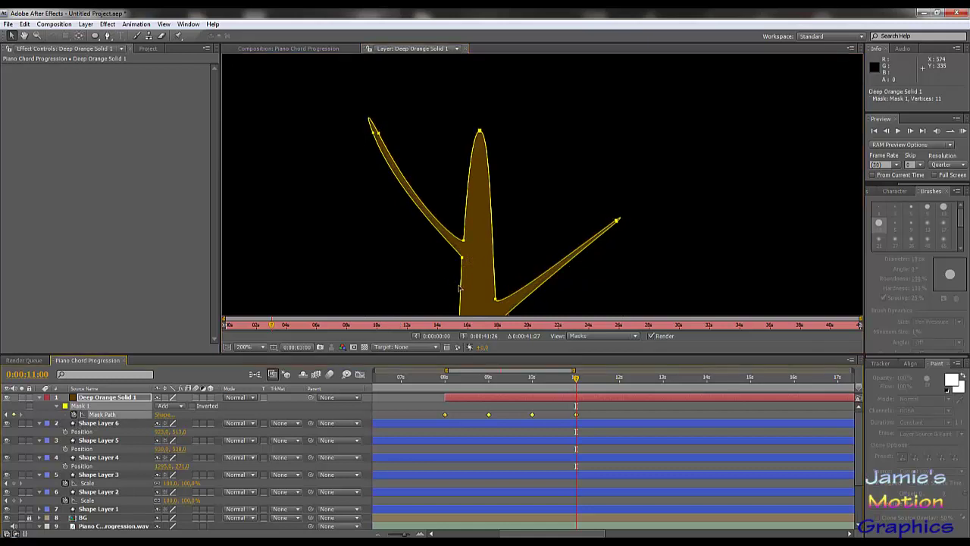
left_click(467, 243)
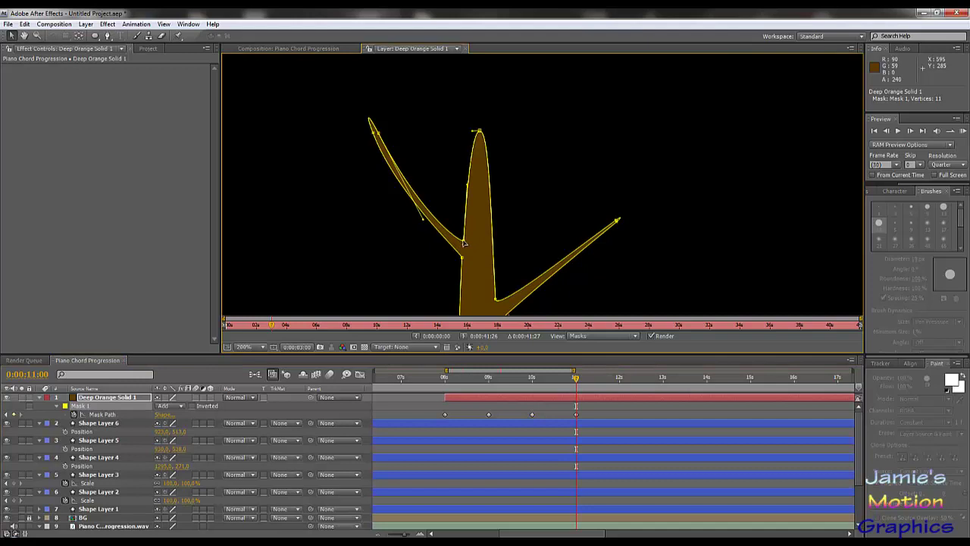
left_click_drag(465, 242, 465, 235)
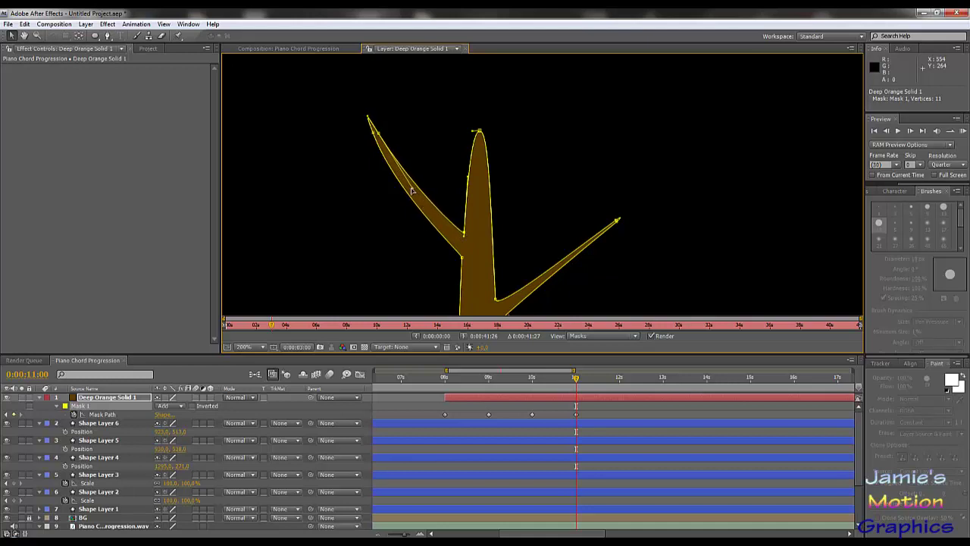
Lengthen the outer handle of the lower tip vertex on the left branch and refine the curve toward its sharper tip.
key("period")
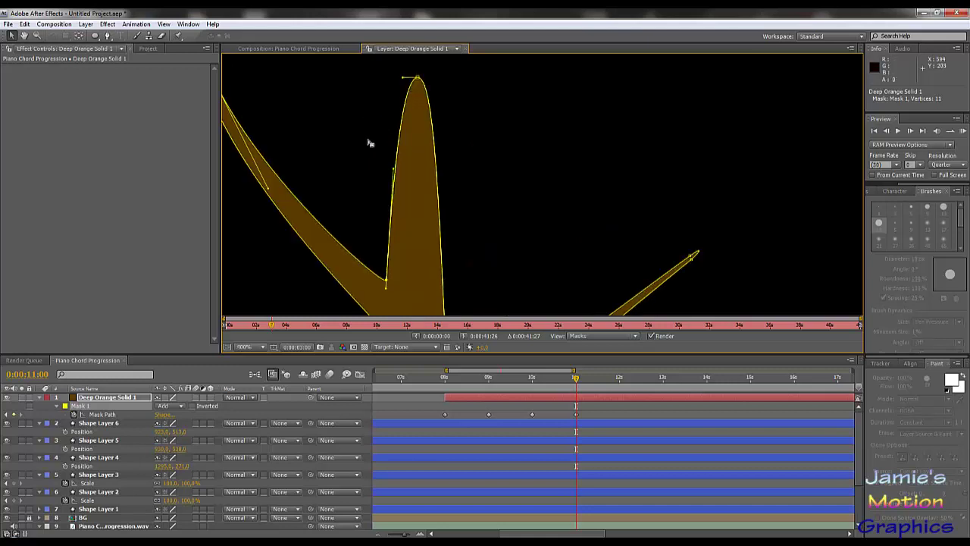
left_click_drag(370, 143, 540, 257)
left_click_drag(377, 196, 344, 105)
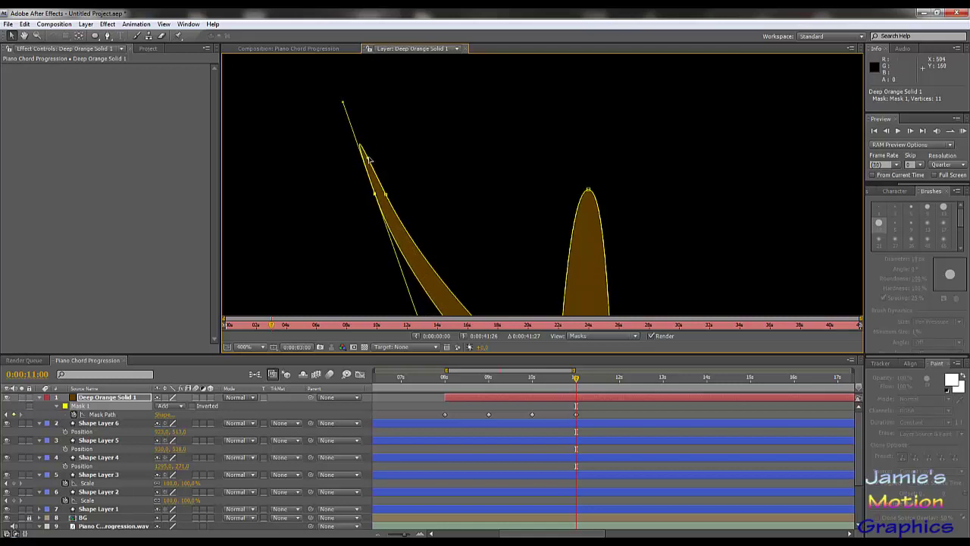
key("comma")
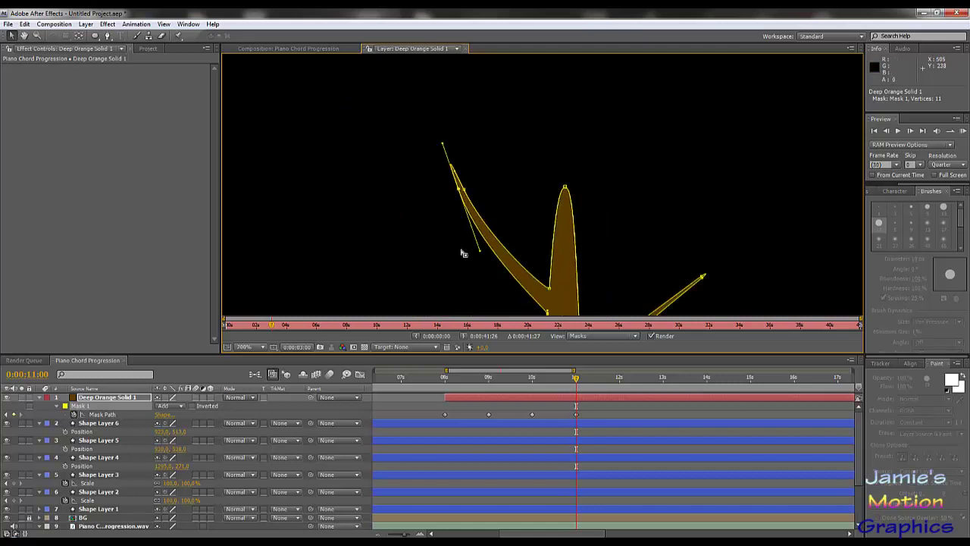
key("comma")
left_click_drag(523, 260, 439, 189)
key("period")
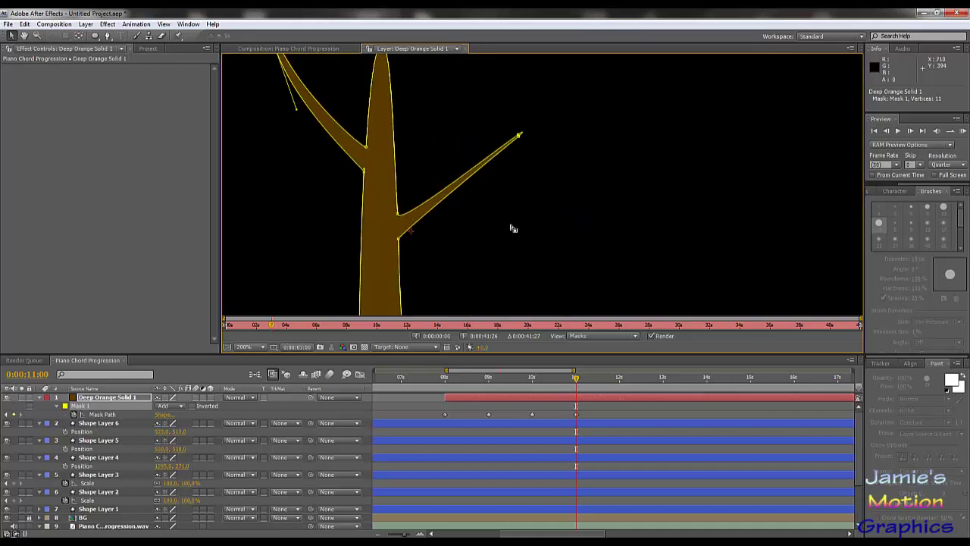
key("comma")
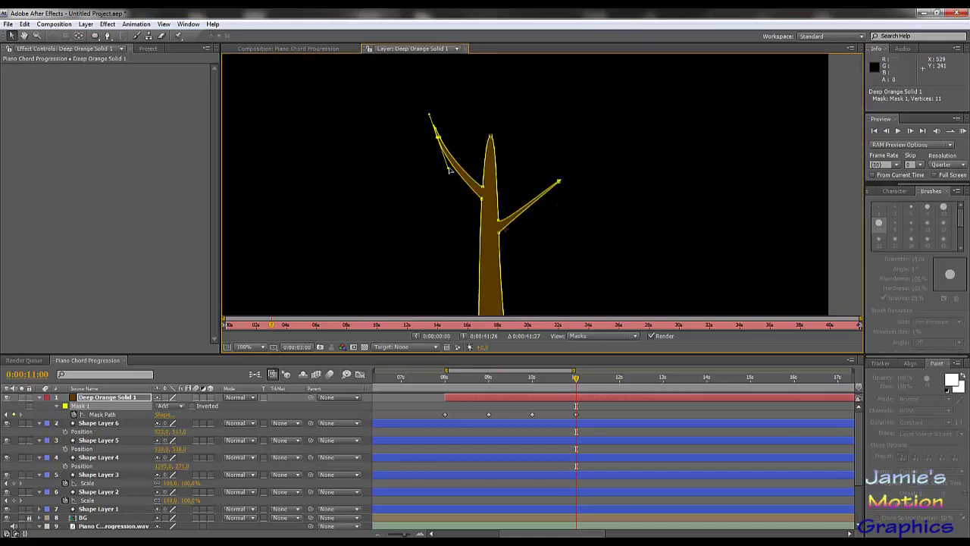
left_click_drag(450, 145, 459, 156)
key("comma")
key("period")
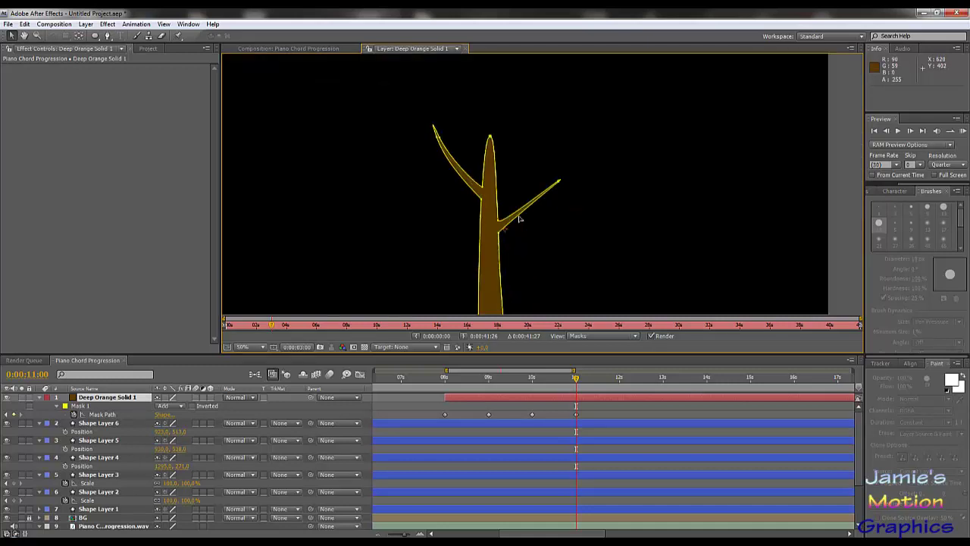
At 0:00:10:00, line up the left branch's collapsed mask vertices along the trunk's left edge.
key("period")
key("period")
key("comma")
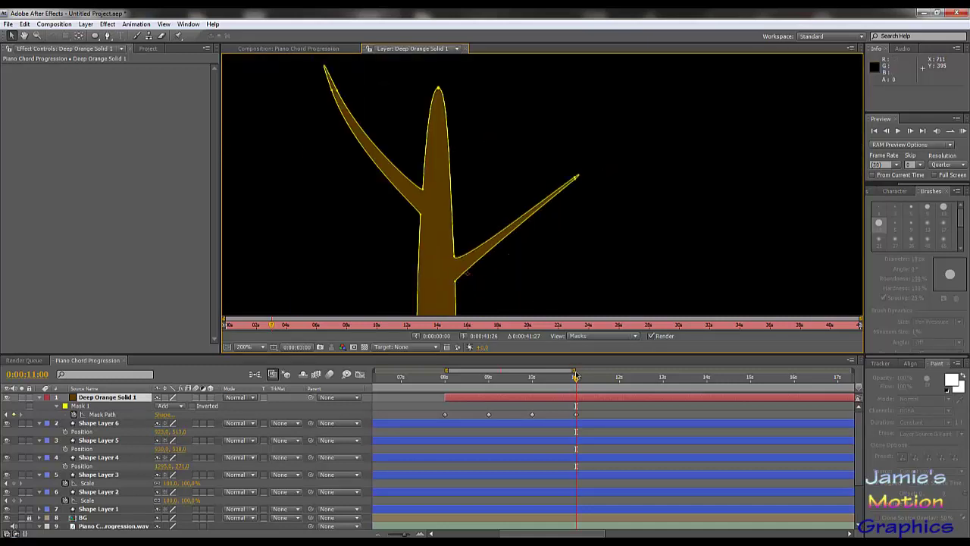
mouse_move(578, 379)
left_mouse_down()
mouse_move(621, 388)
mouse_move(530, 388)
mouse_move(597, 404)
mouse_move(533, 407)
left_mouse_up()
left_click_drag(404, 135, 422, 220)
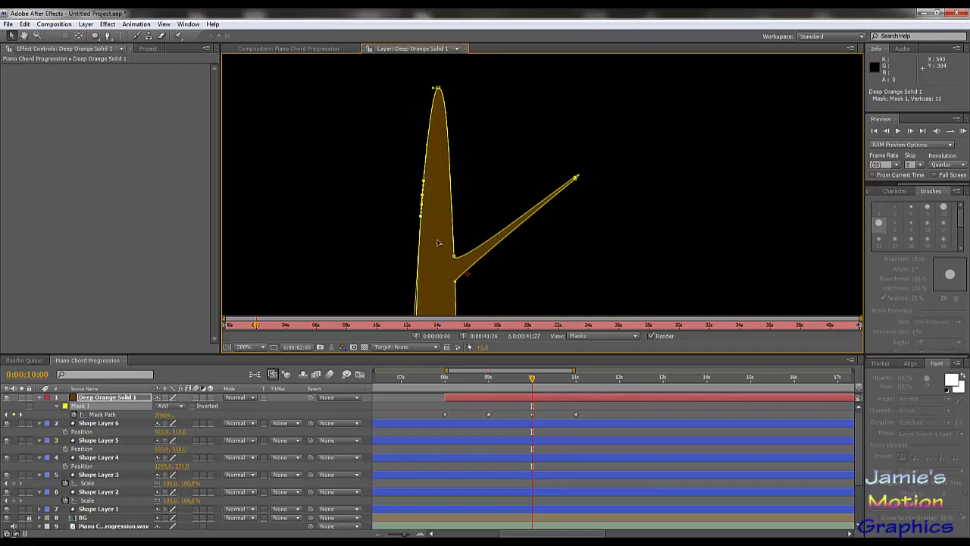
At 0:00:12:00, add four mask vertices to the trunk's left edge below the existing left branch with the Pen tool.
left_click_drag(535, 381, 624, 387)
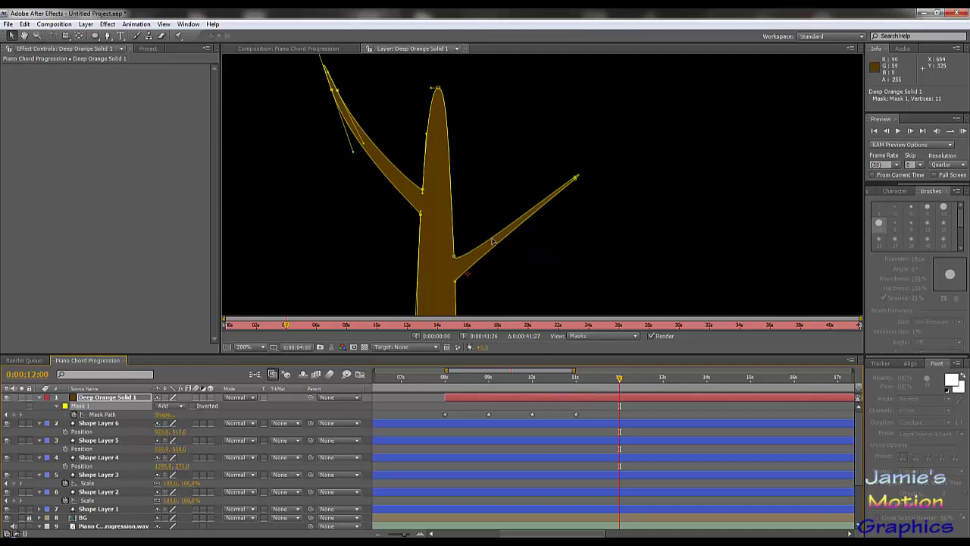
scroll(503, 251, "down", 4)
scroll(512, 218, "up", 5)
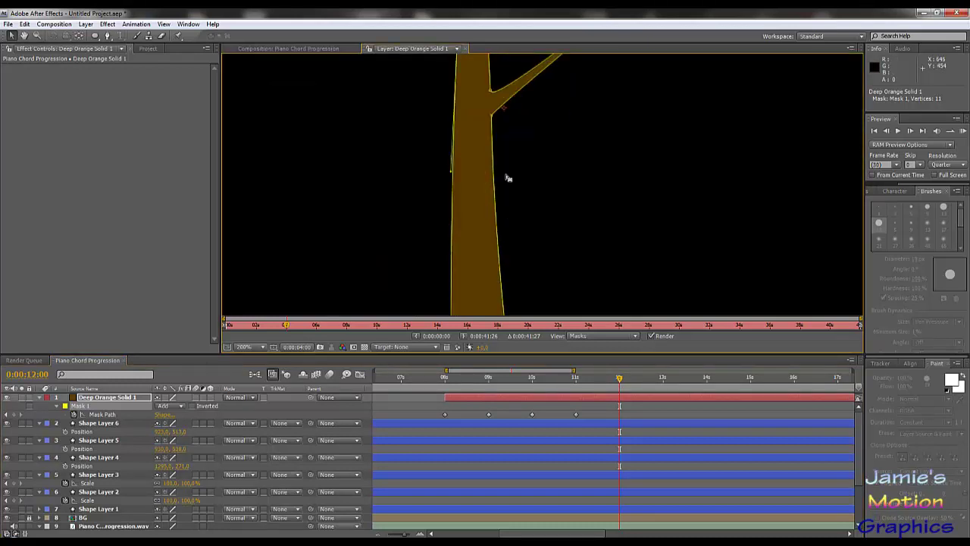
scroll(505, 177, "down", 2)
scroll(576, 235, "down", 1)
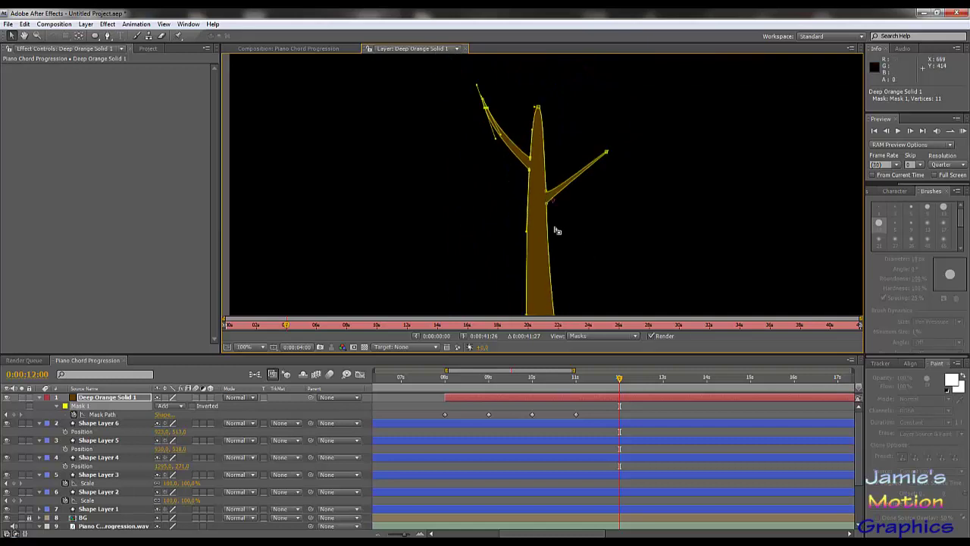
left_click(107, 36)
scroll(523, 285, "up", 4)
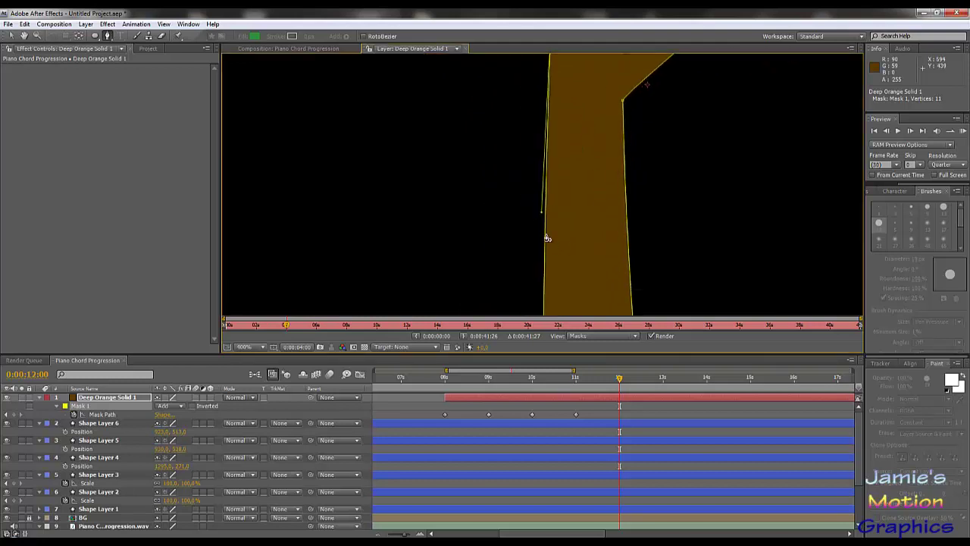
scroll(549, 239, "down", 2)
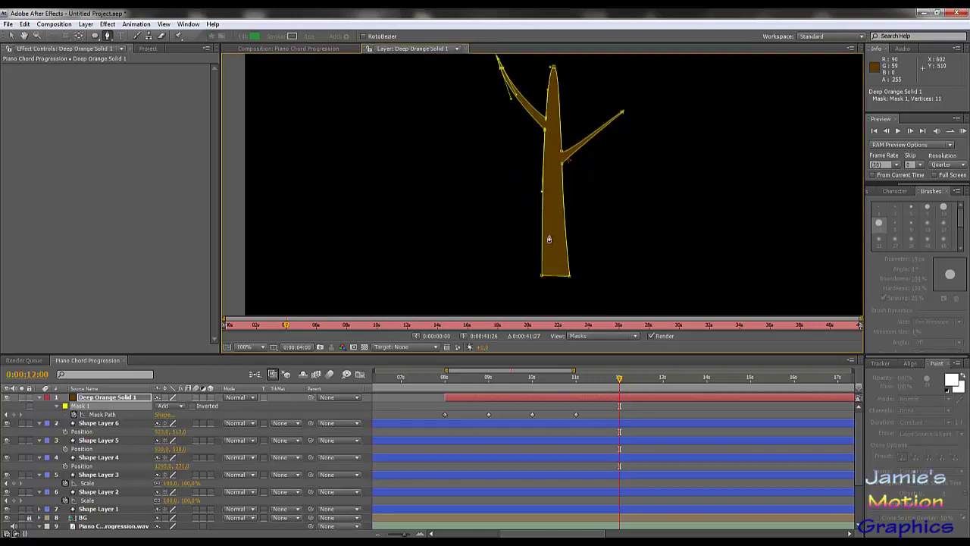
scroll(555, 182, "up", 2)
mouse_move(583, 211)
left_mouse_down()
mouse_move(601, 241)
mouse_move(575, 218)
left_mouse_up()
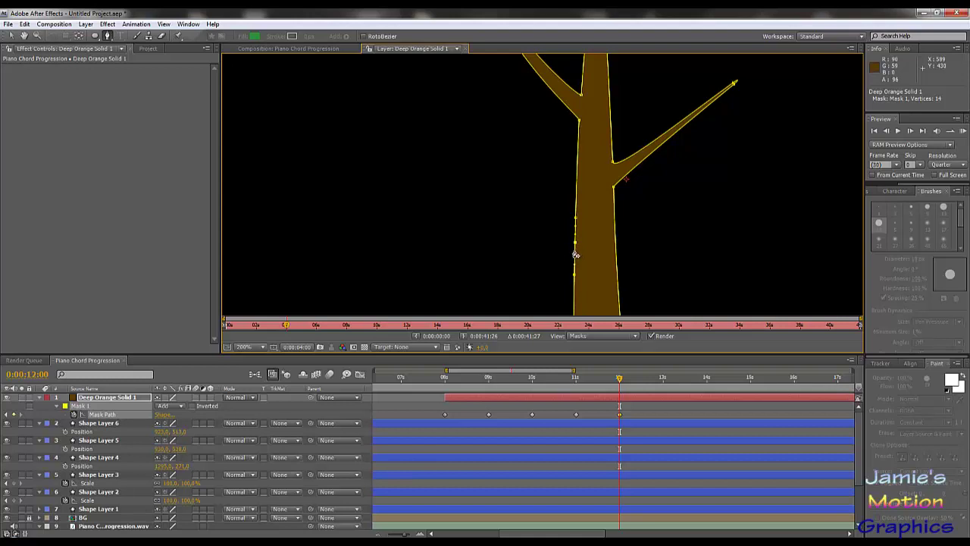
left_click(575, 254)
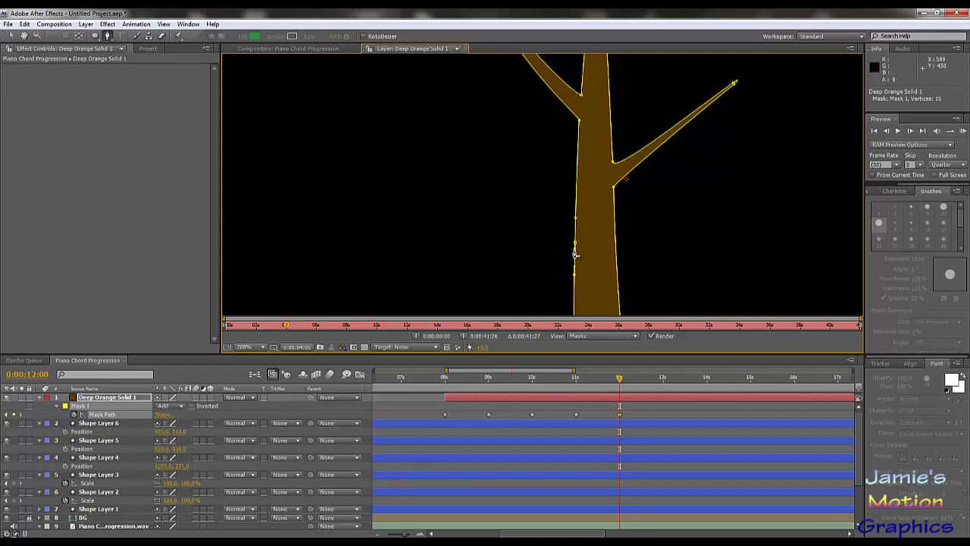
Pull the two middle new vertices out from the trunk and slightly upward to form a lower left branch.
left_click(11, 36)
left_click_drag(561, 241, 397, 216)
left_click_drag(344, 156, 361, 167)
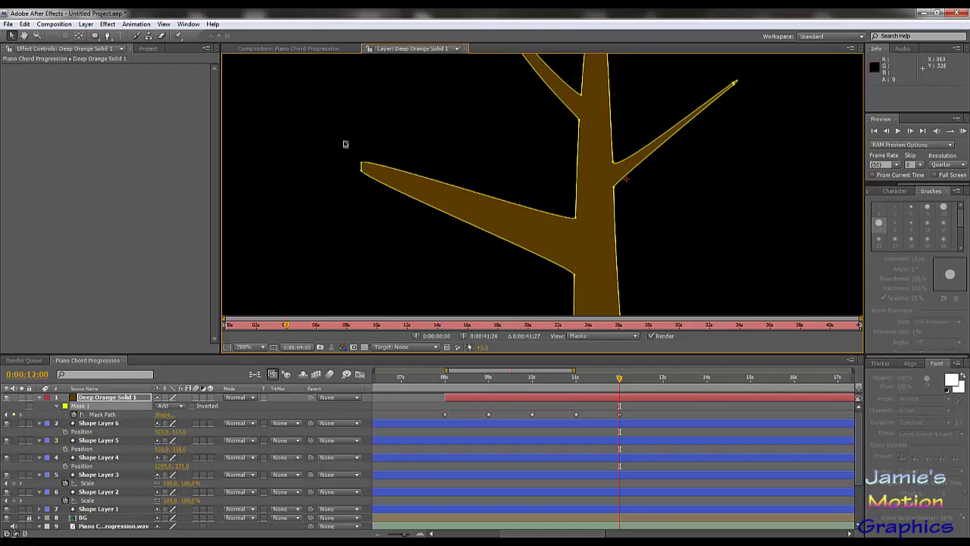
Move the lower left branch's two tip vertices inward and up, making the branch shorter and steeper.
key("comma")
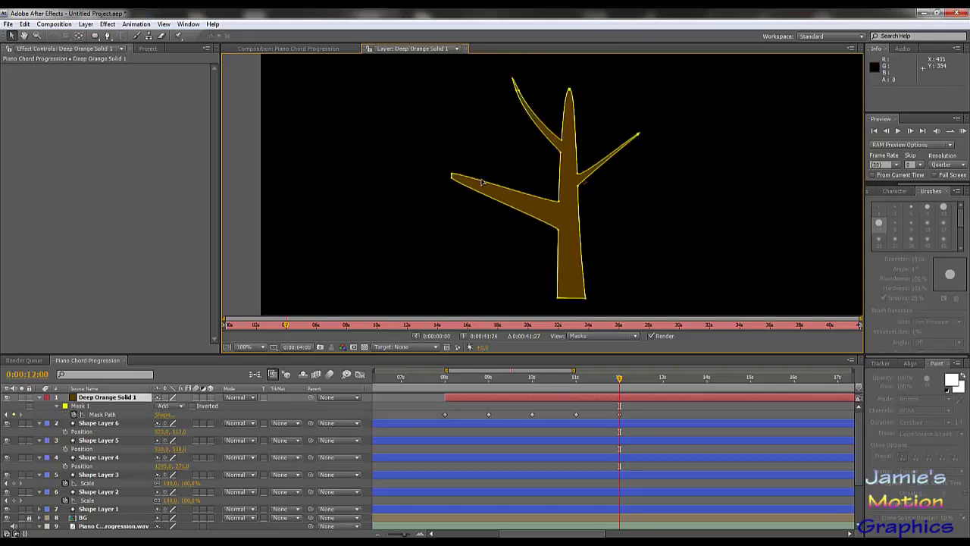
left_click_drag(452, 179, 503, 198)
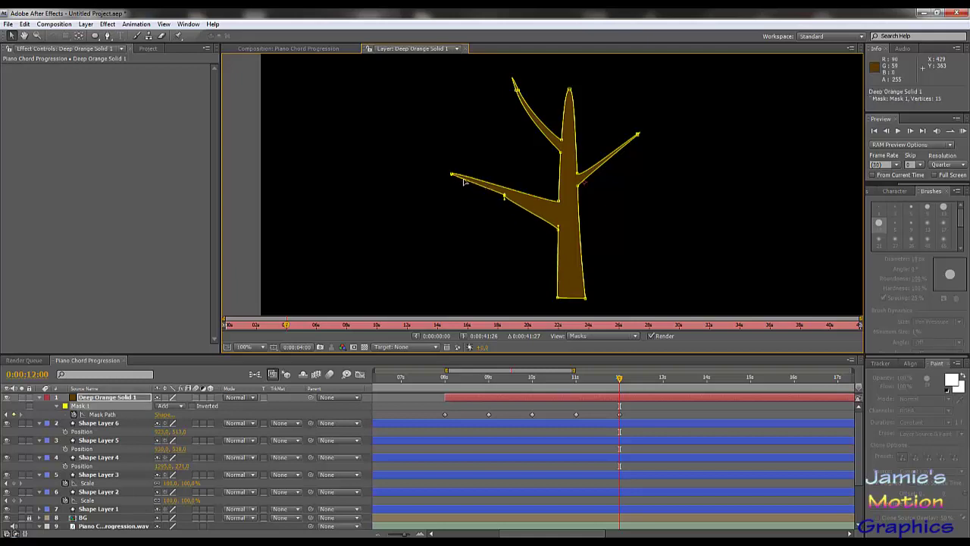
left_click_drag(452, 177, 507, 174)
key("period")
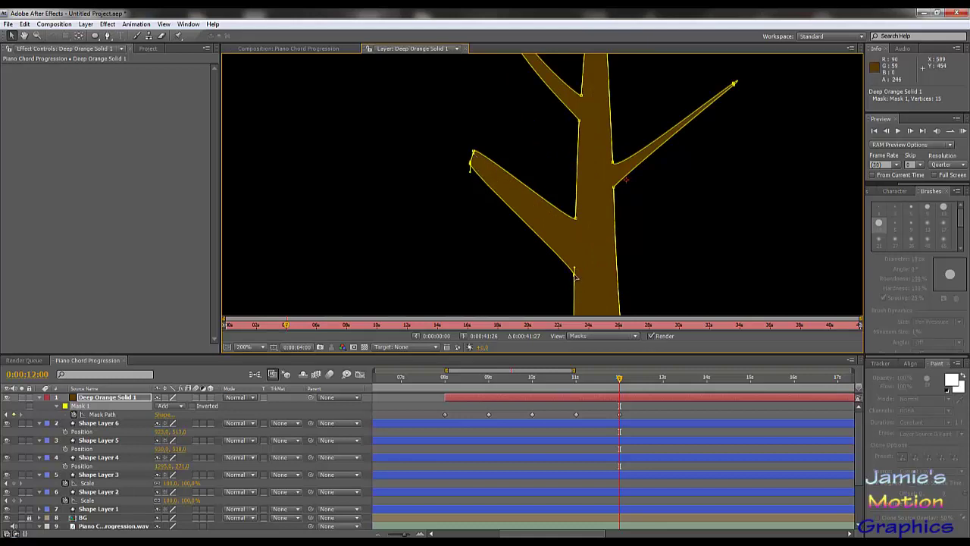
Raise the vertex under the lower left branch's base and curve the branch's edges with the tip vertices' inner handles.
left_click_drag(576, 277, 577, 259)
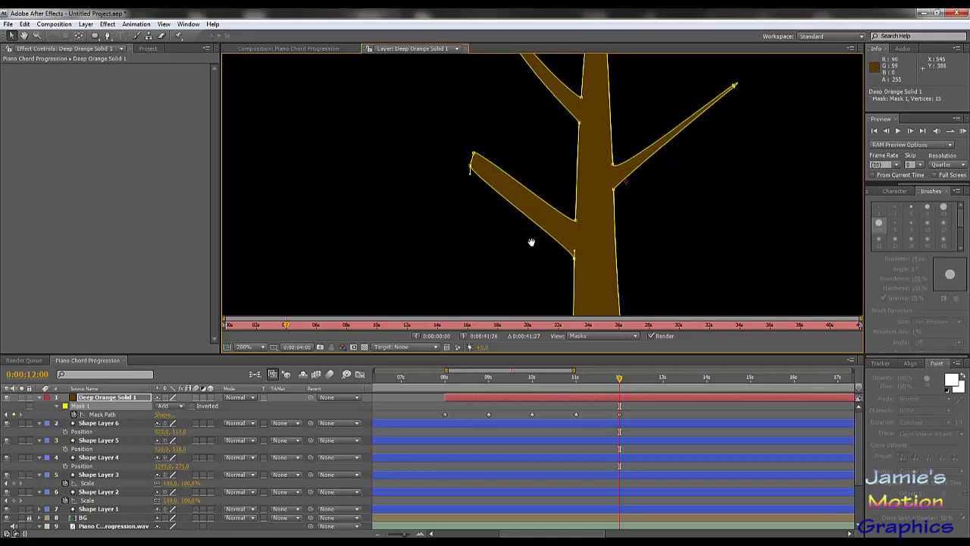
scroll(523, 239, "up", 3)
left_click_drag(479, 208, 478, 207)
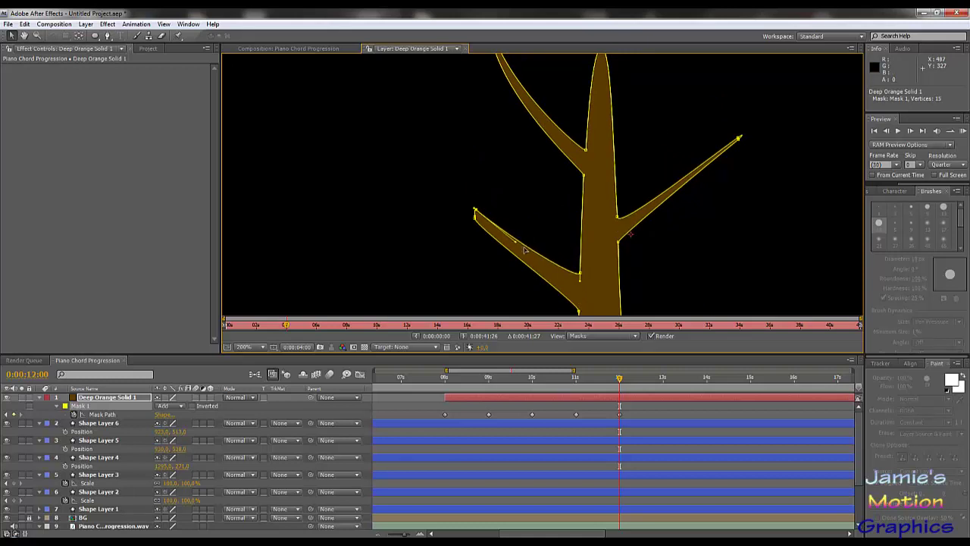
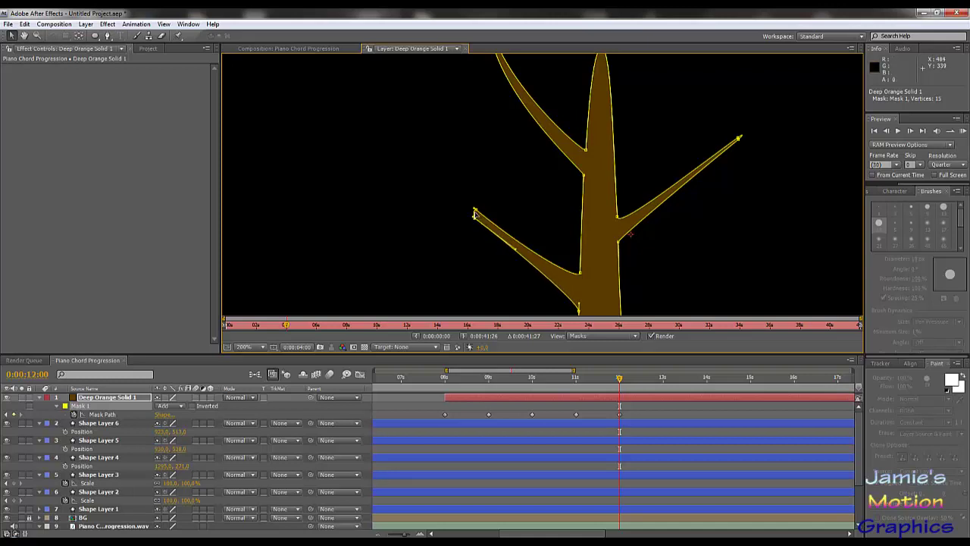
mouse_move(474, 214)
left_mouse_down()
mouse_move(457, 192)
mouse_move(473, 211)
left_mouse_up()
key("ctrl+z")
Extend both tip vertices' outer handles up along the lower left branch to draw its end into a slim point.
key("period")
key("period")
left_click_drag(377, 276, 643, 180)
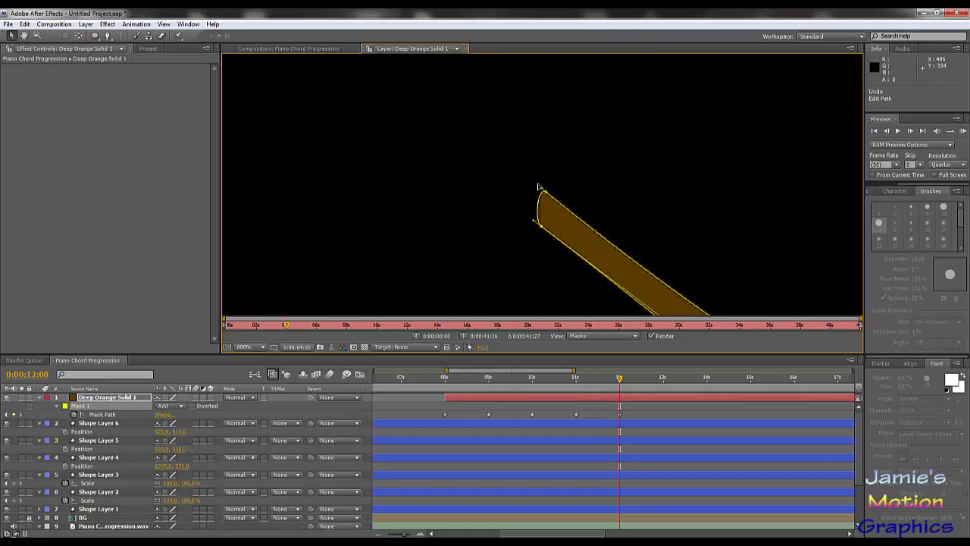
left_click_drag(538, 188, 391, 73)
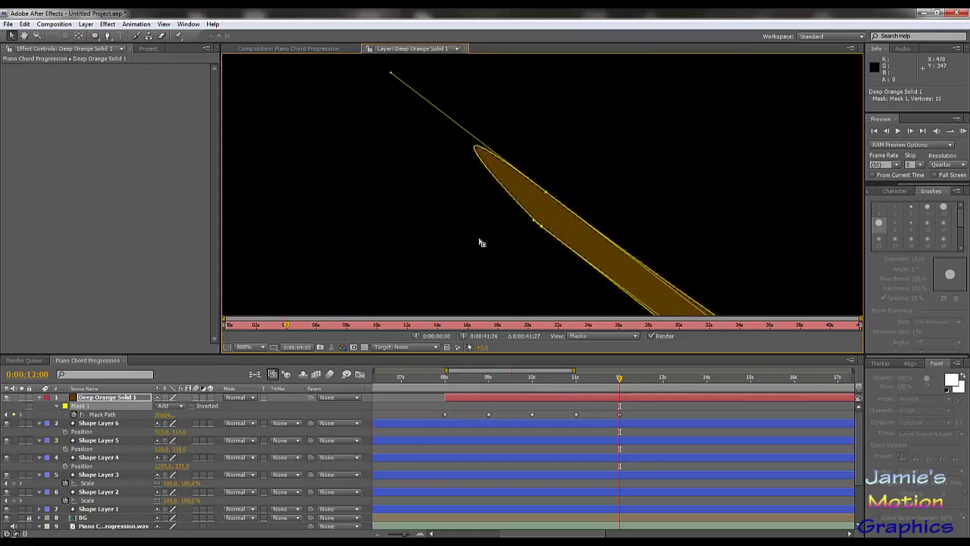
left_click_drag(535, 224, 408, 100)
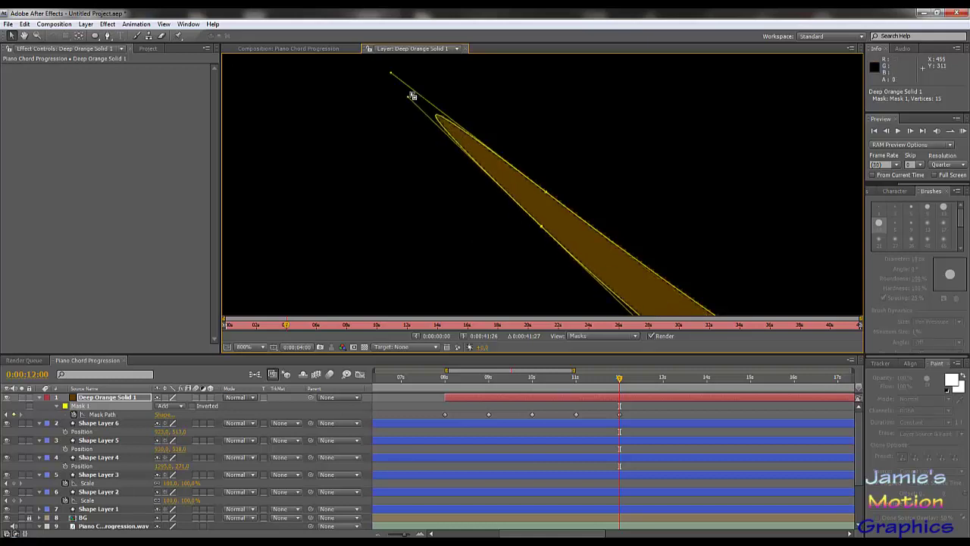
scroll(496, 190, "down", 1)
scroll(531, 227, "down", 2)
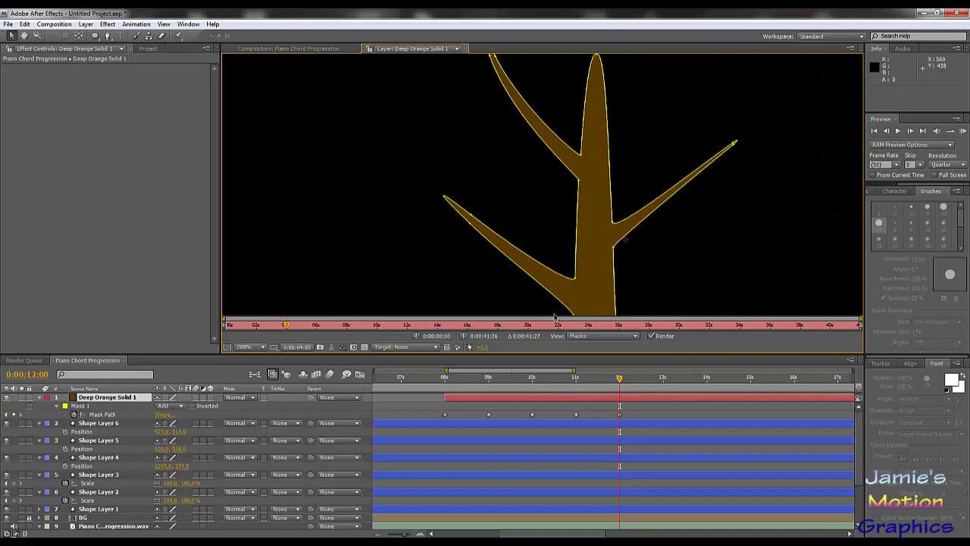
scroll(641, 299, "down", 1)
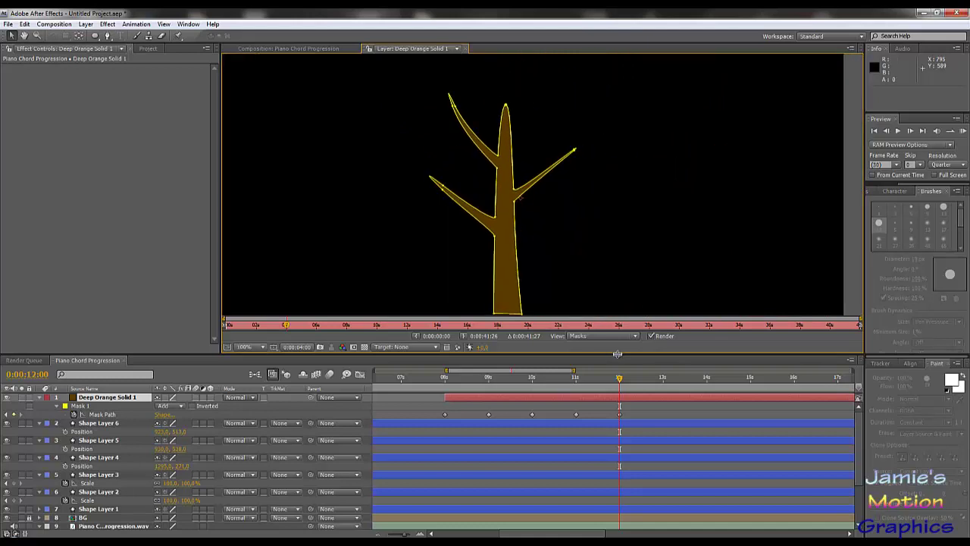
left_click_drag(629, 383, 665, 389)
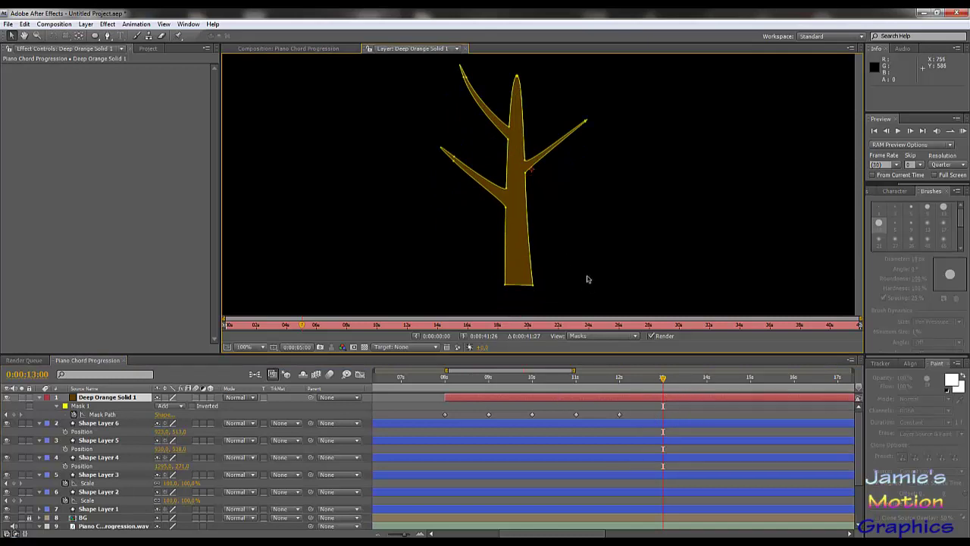
scroll(528, 220, "up", 1)
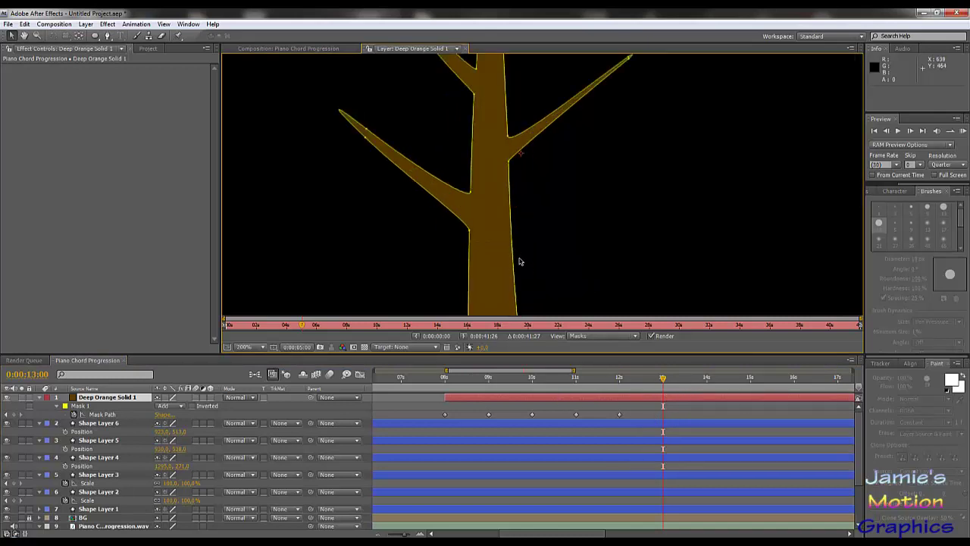
scroll(522, 235, "up", 5)
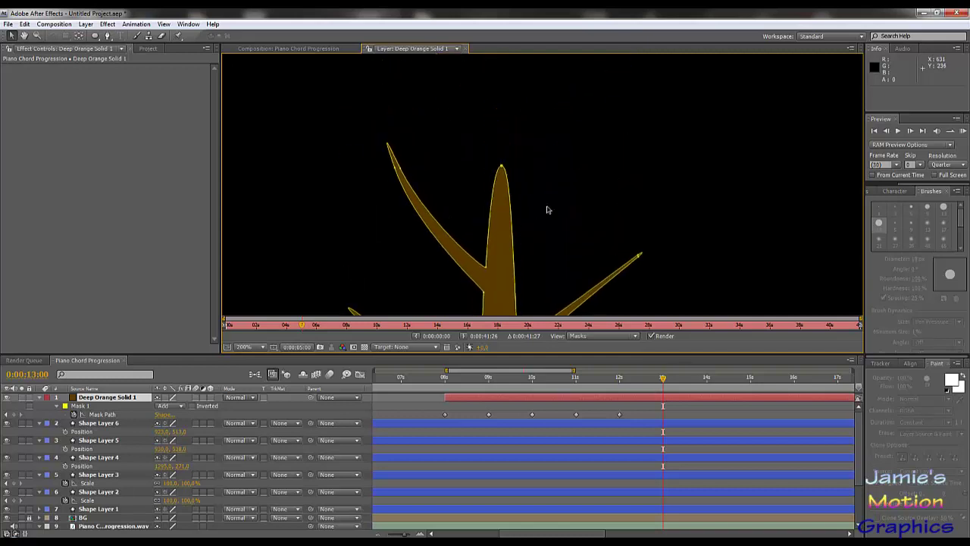
left_click(106, 36)
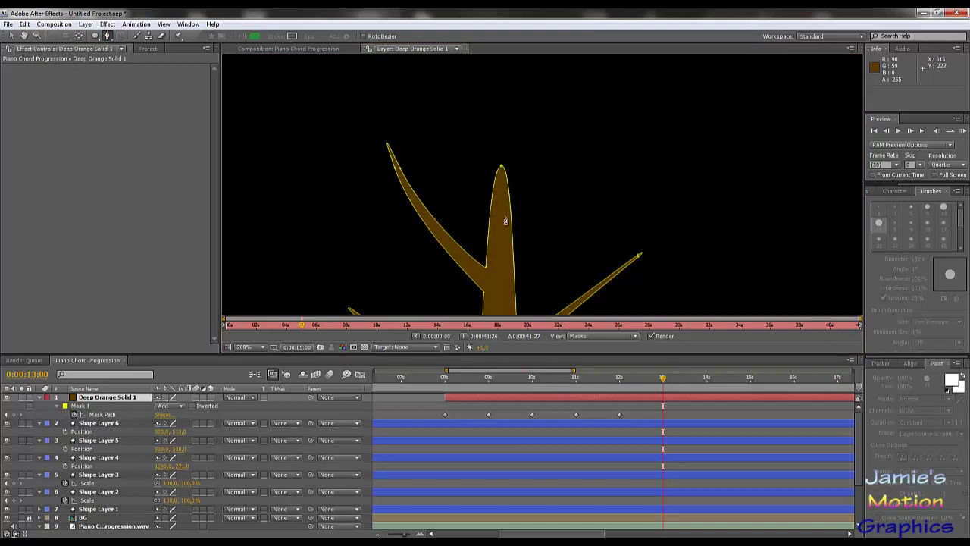
left_click_drag(523, 379, 449, 385)
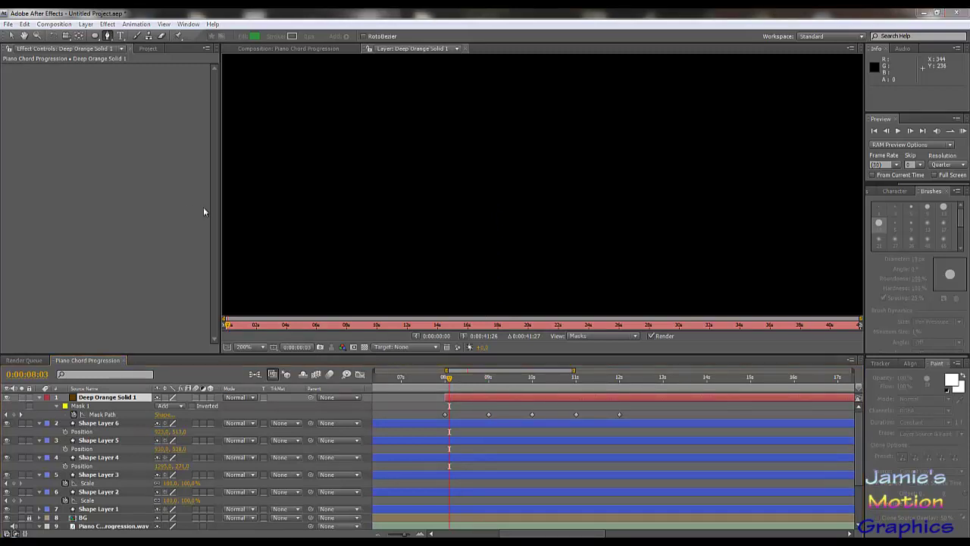
Save the project in the CPG.SC2 folder as Motion Graphics 32.
key("ctrl+s")
left_click(92, 89)
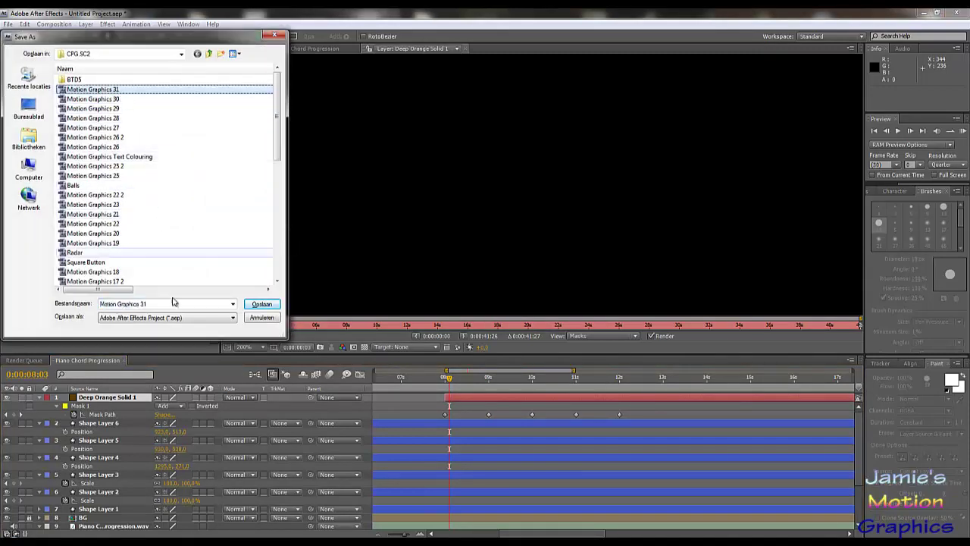
double_click(165, 303)
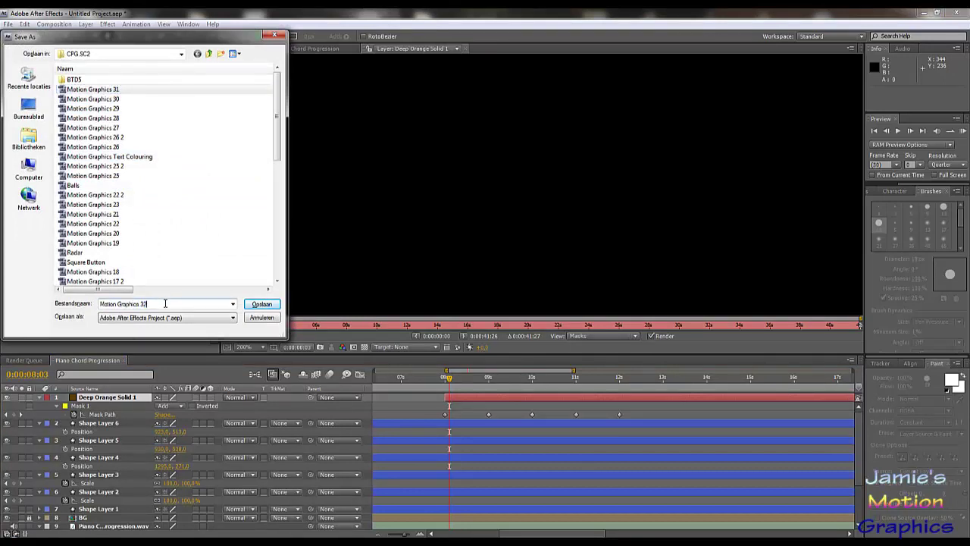
left_click(269, 306)
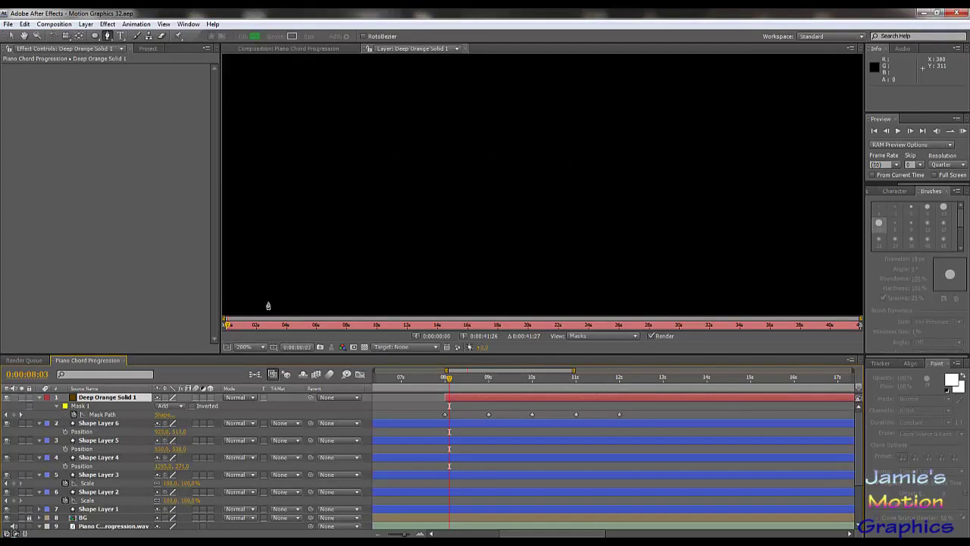
Switch to the Piano Chord Progression composition view and play a RAM preview of the tree growing between the daisies.
left_click(292, 49)
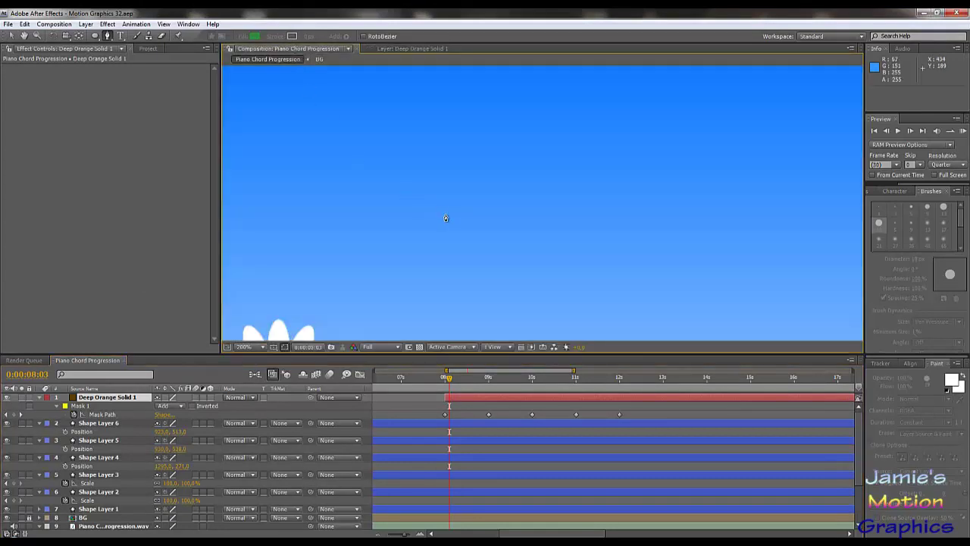
scroll(444, 217, "down", 4)
left_click_drag(535, 243, 520, 221)
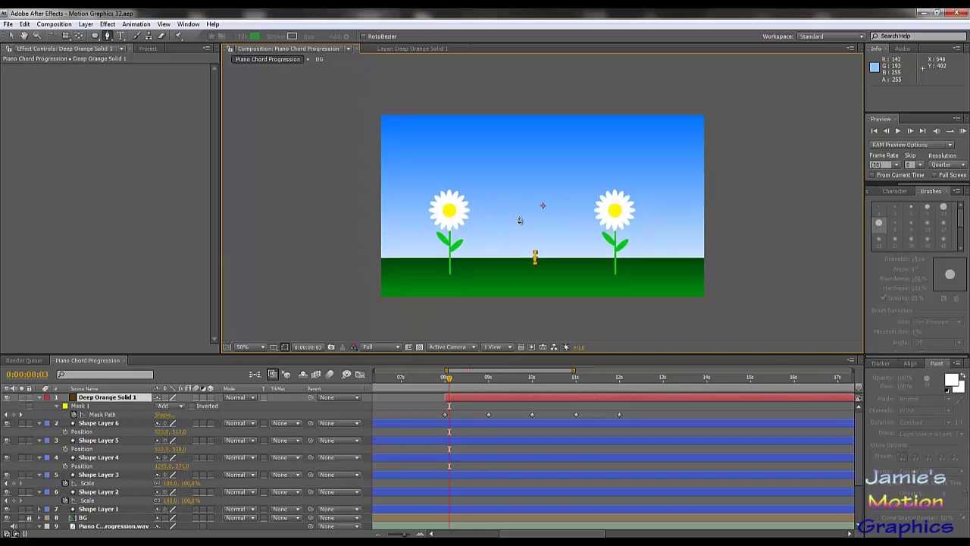
key("KP_0")
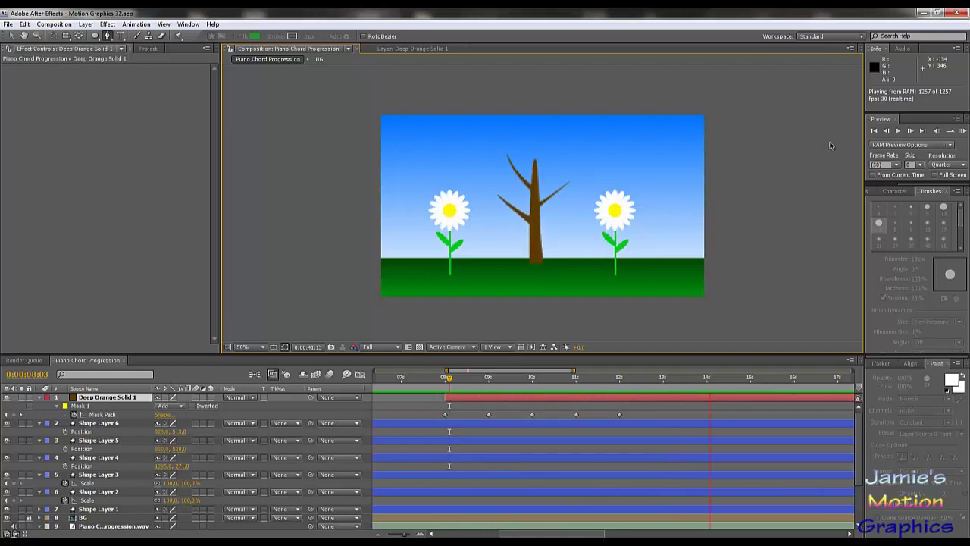
left_click(532, 383)
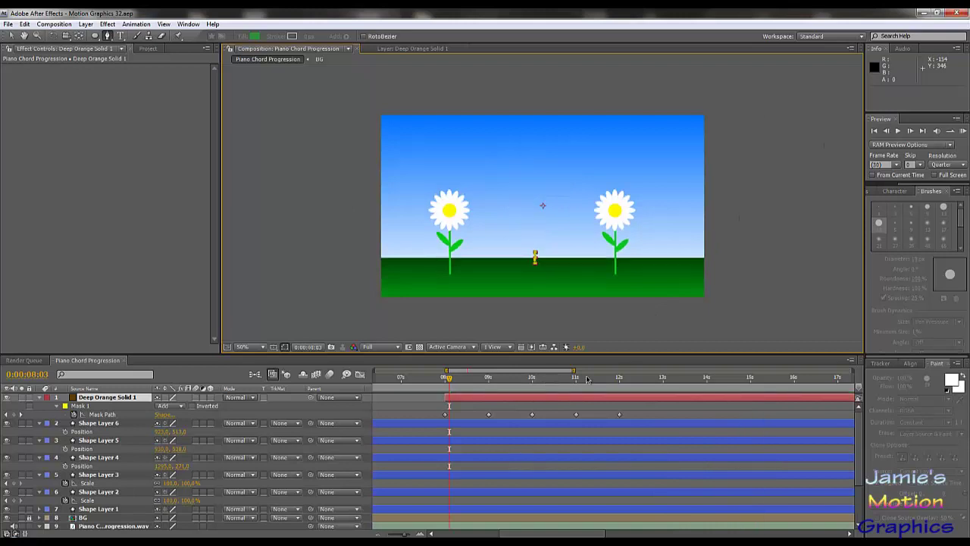
Examine the lower left branch's base on the trunk close up in the final frames before 0:00:12:00.
left_click_drag(589, 379, 596, 397)
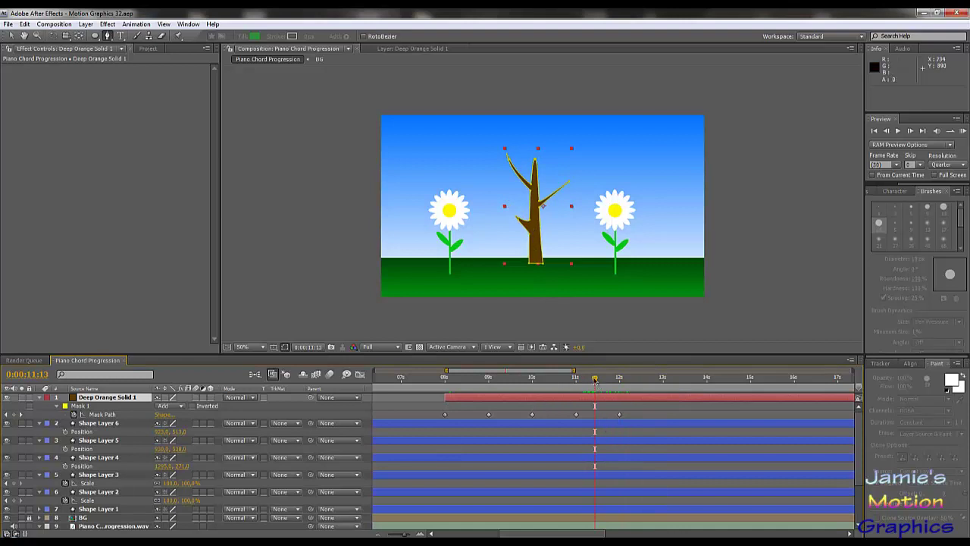
left_click_drag(595, 384, 618, 407)
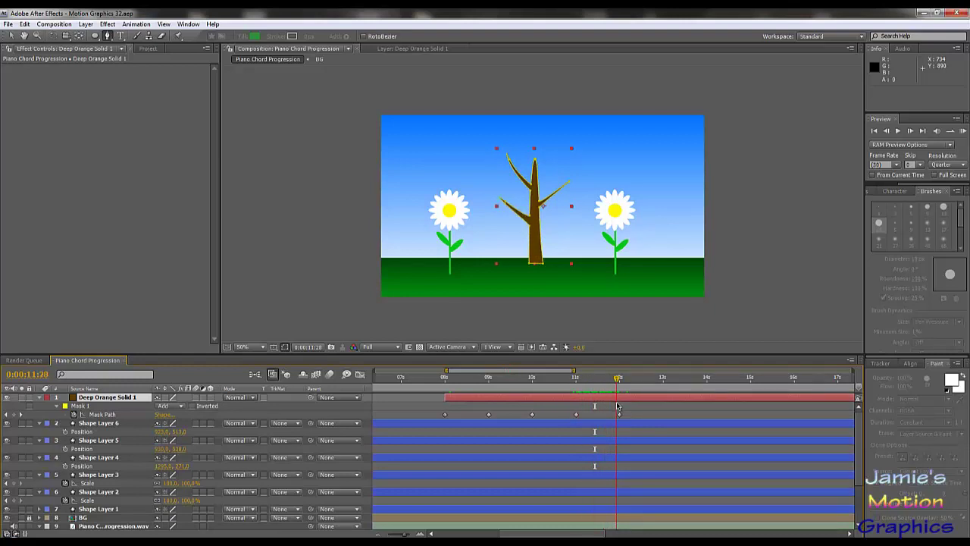
scroll(546, 227, "up", 7)
left_click_drag(542, 246, 548, 247)
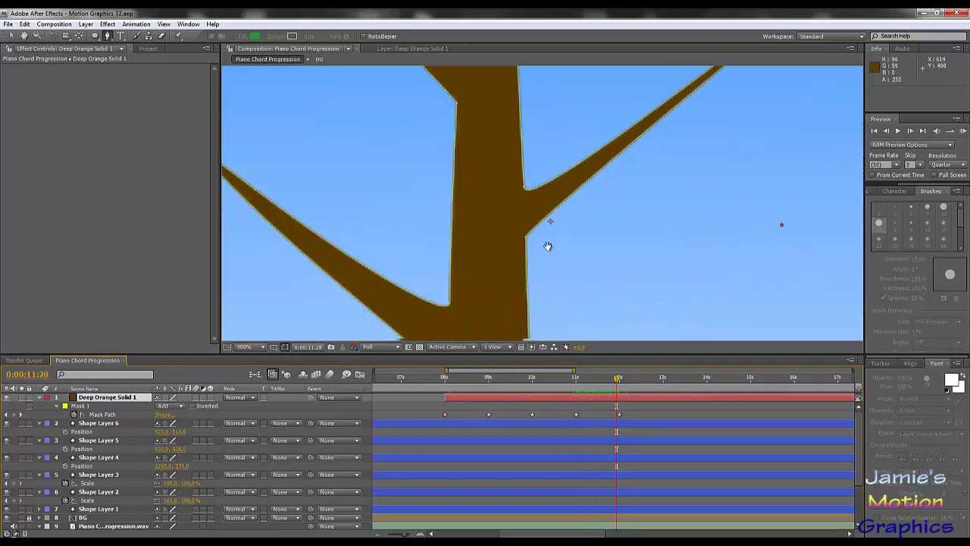
scroll(548, 246, "down", 1)
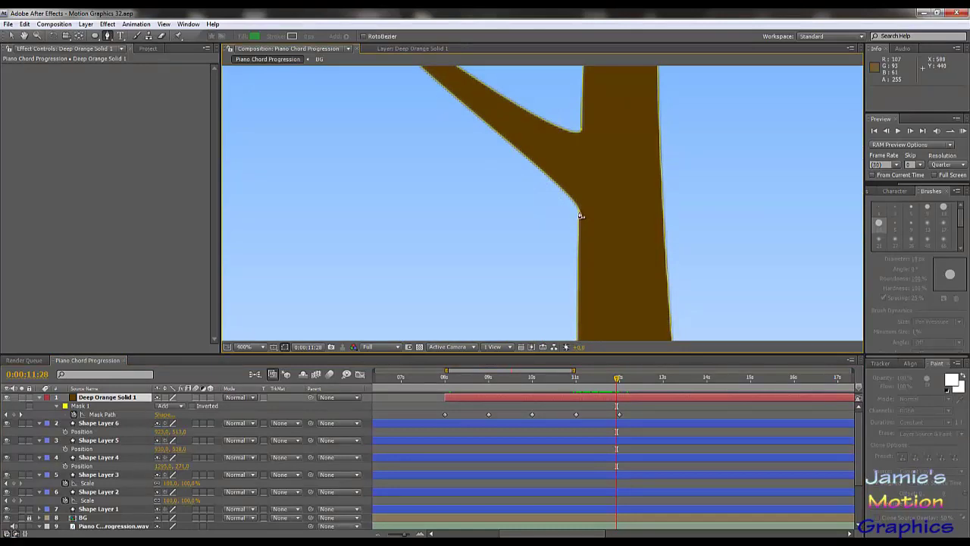
left_click_drag(580, 216, 579, 224)
key("Page_Down")
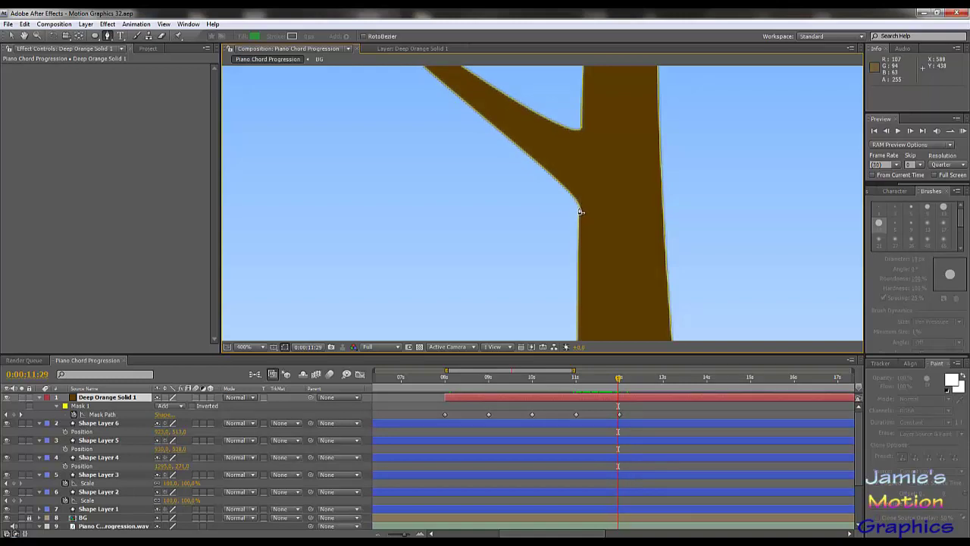
At the 0:00:11:00 mask keyframe, raise the lower left branch's bottom base vertex along the trunk's left edge to the finished branch's base height.
key("Page_Up")
key("Page_Up")
key("Page_Up")
key("Page_Up")
key("Page_Up")
key("Page_Up")
key("Page_Up")
key("Page_Up")
key("Page_Up")
key("Page_Up")
key("Page_Up")
key("Page_Up")
key("Page_Up")
key("Page_Up")
key("Page_Up")
key("Page_Up")
key("Page_Up")
key("Page_Up")
key("Page_Up")
key("Page_Up")
key("Page_Up")
key("Page_Up")
key("Page_Up")
key("Page_Up")
key("Page_Up")
key("Page_Up")
key("Page_Up")
key("Page_Up")
key("Page_Up")
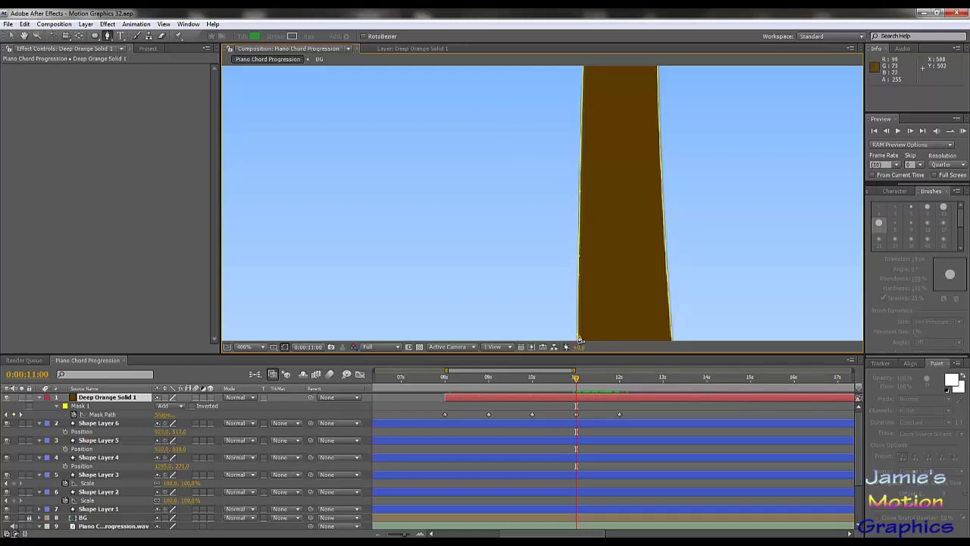
left_click(10, 36)
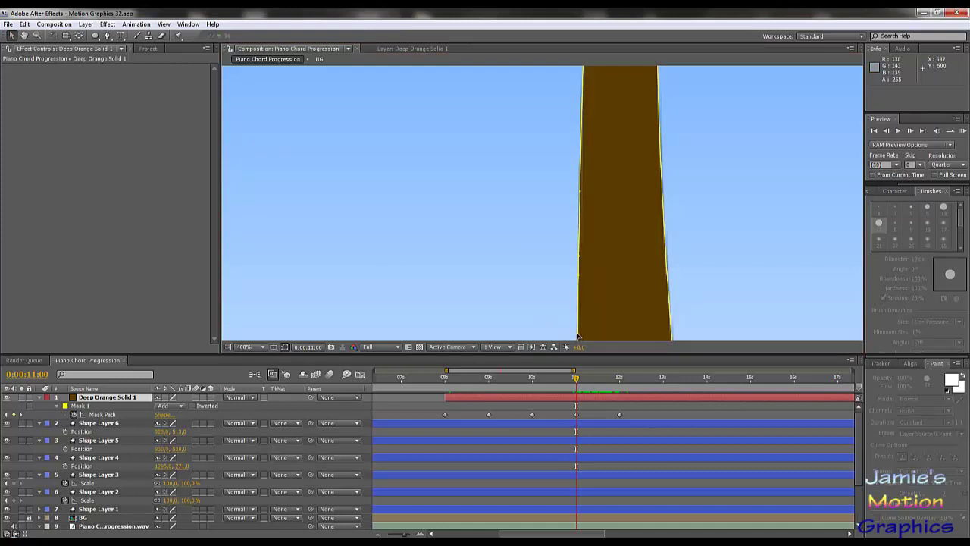
mouse_move(580, 220)
left_mouse_down()
mouse_move(573, 231)
mouse_move(579, 206)
left_mouse_up()
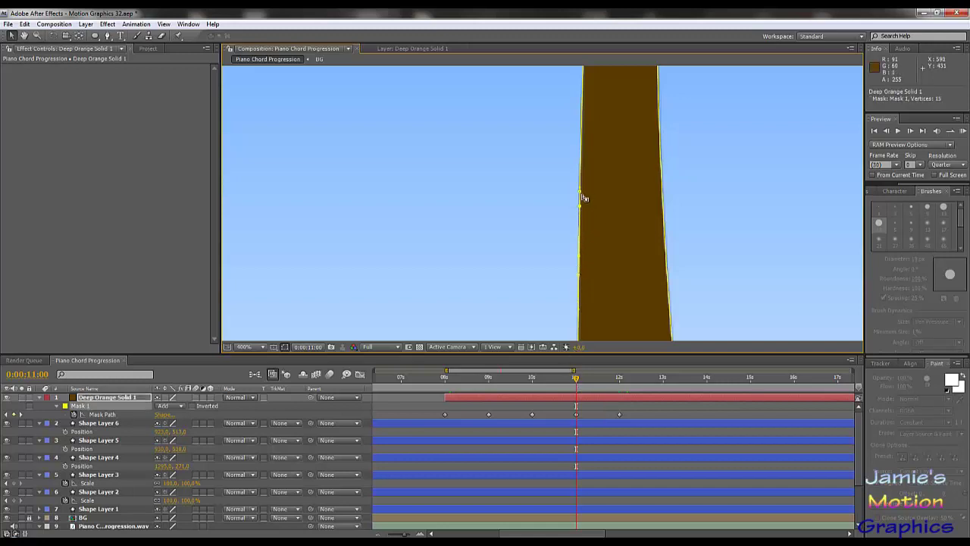
Check the lower left branch's growth frame by frame, going backward from 0:00:12:00 to 0:00:11:00.
left_click_drag(578, 380, 621, 395)
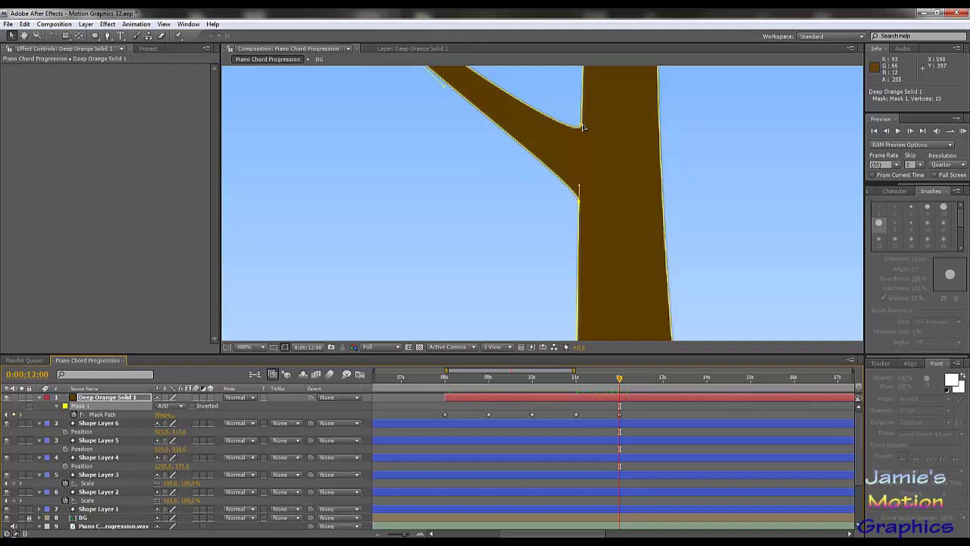
key("Page_Up")
key("Page_Up")
key("Page_Up")
key("Page_Up")
key("Page_Up")
key("Page_Up")
key("Page_Up")
key("Page_Up")
key("Page_Up")
key("Page_Up")
key("Page_Up")
key("Page_Up")
key("Page_Up")
key("Page_Up")
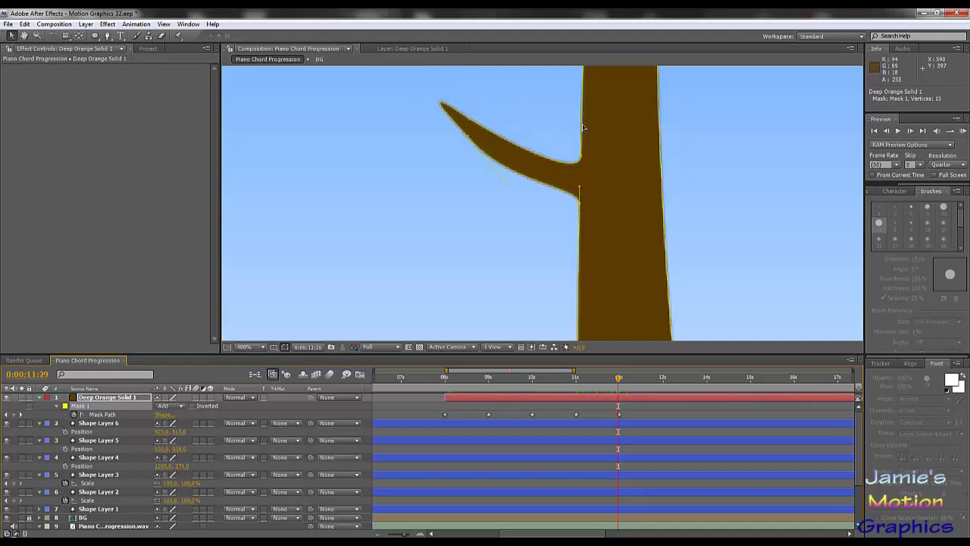
key("Page_Up")
key("Page_Up")
key("Page_Up")
key("Page_Up")
key("Page_Up")
key("Page_Up")
key("Page_Up")
key("Page_Up")
key("Page_Up")
key("Page_Up")
key("Page_Up")
key("Page_Up")
key("Page_Up")
key("Page_Up")
key("Page_Up")
key("Page_Up")
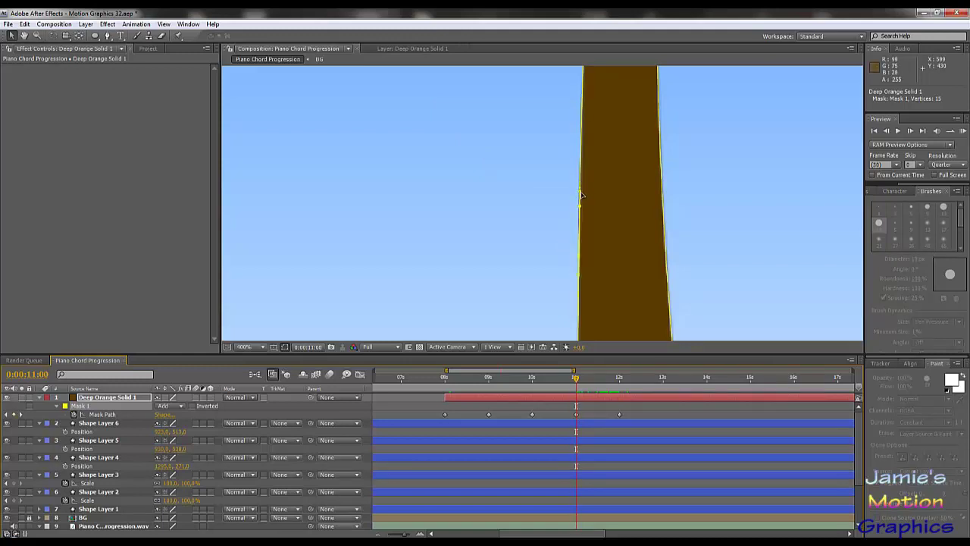
At 0:00:11:00, slide the mask points along the trunk's left edge upward on the Deep Orange Solid 1 layer.
left_click_drag(580, 193, 583, 127)
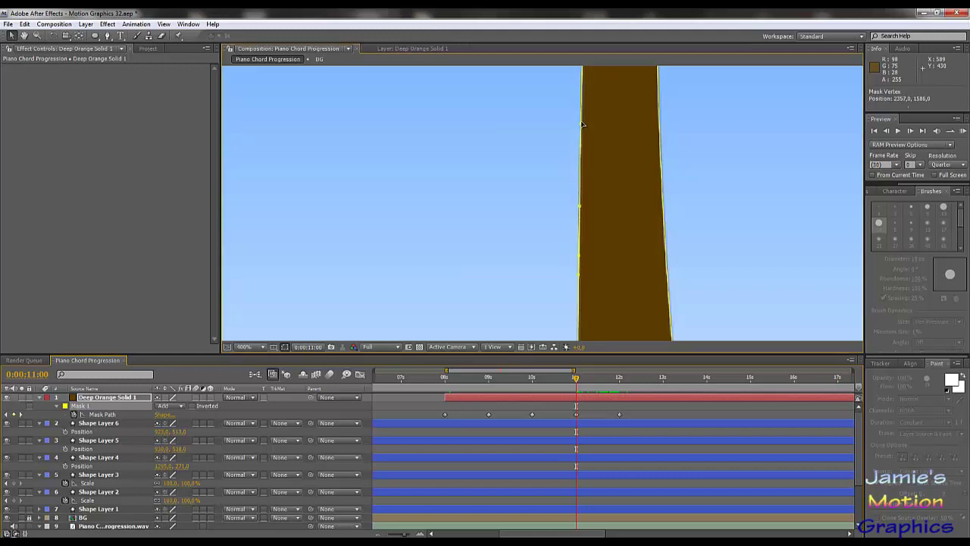
left_click_drag(583, 124, 583, 125)
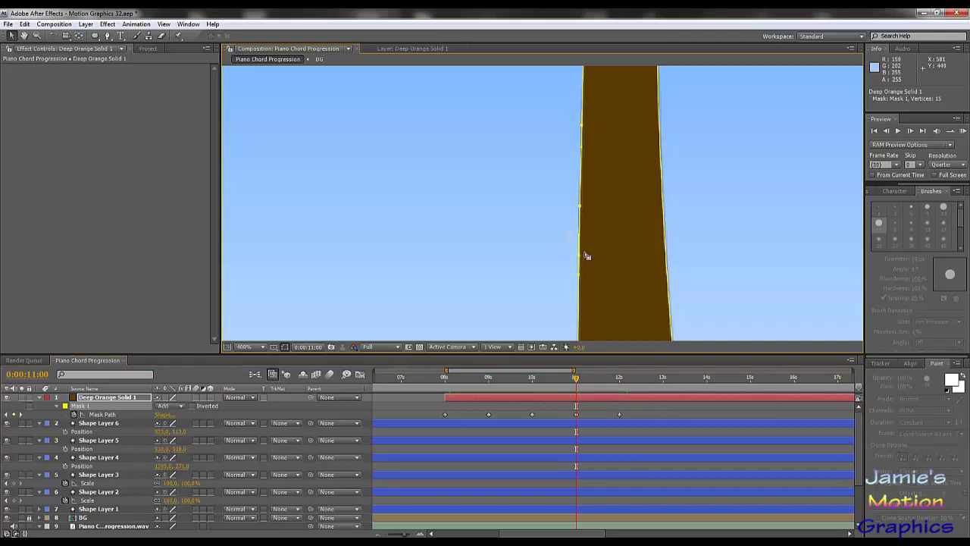
left_click_drag(579, 257, 582, 159)
At 0:00:13:00, add four Pen tool vertices to Mask 1 on the trunk's right edge just below its tip.
left_click(555, 383)
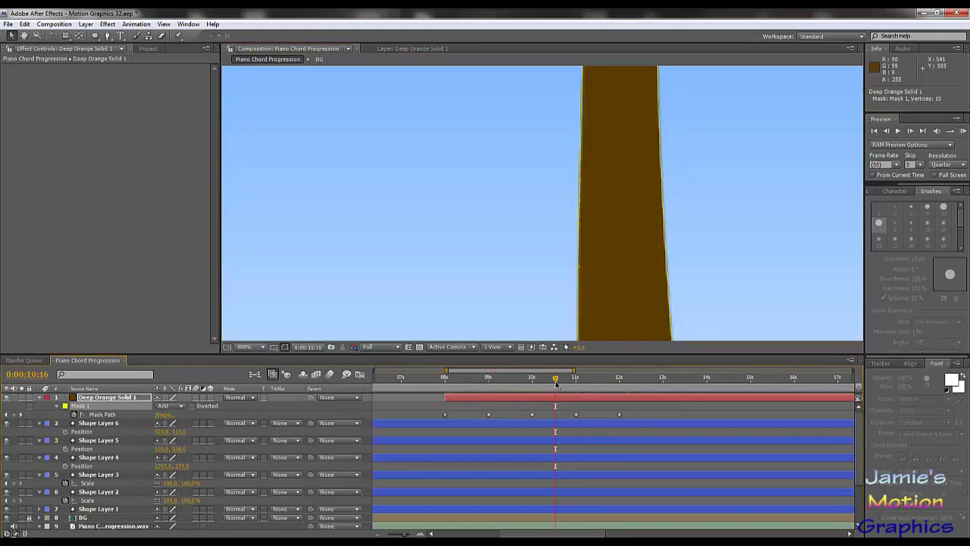
left_click_drag(539, 382, 661, 399)
scroll(566, 260, "down", 4)
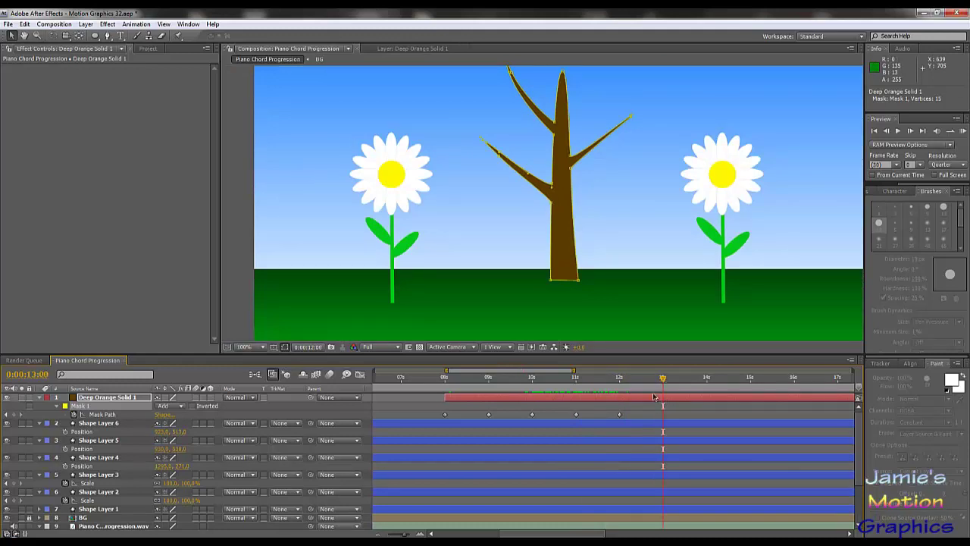
scroll(580, 223, "up", 3)
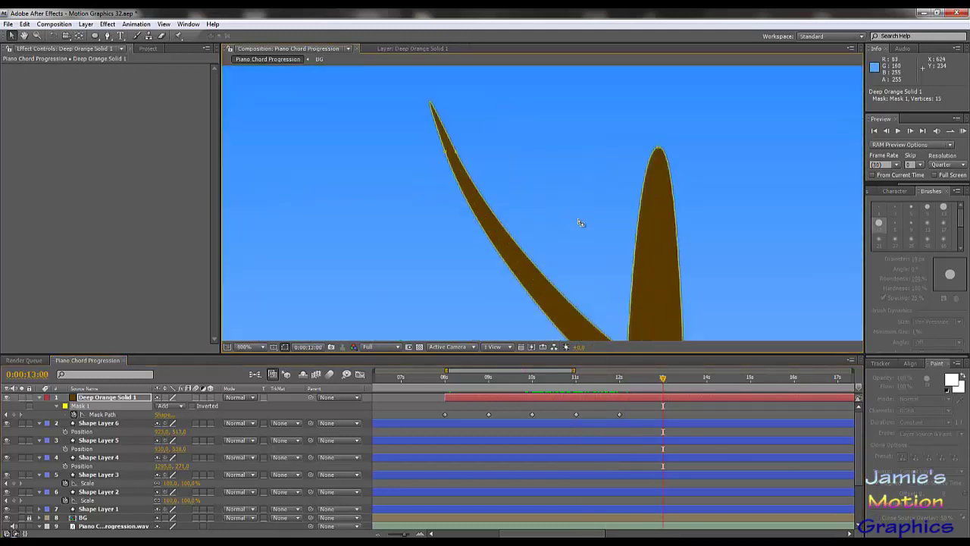
left_click_drag(640, 236, 511, 188)
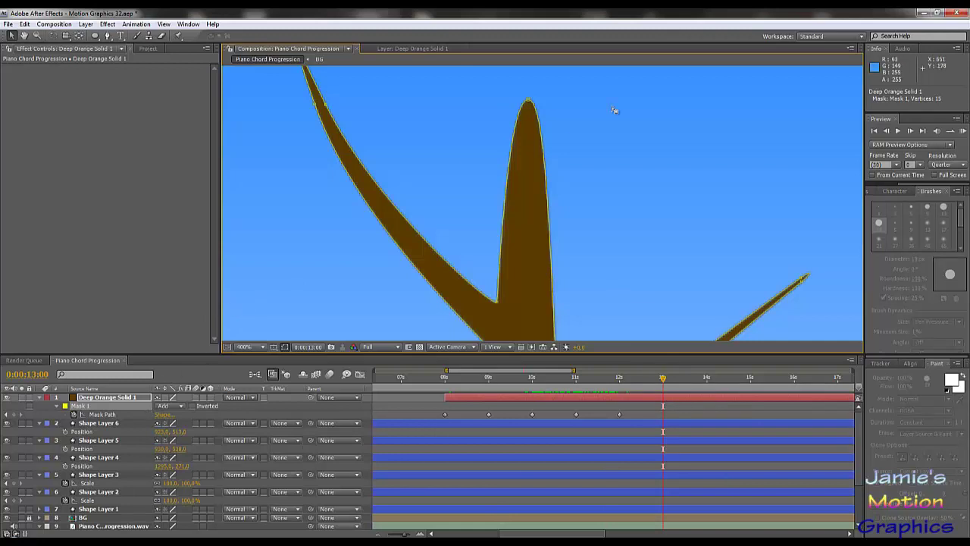
scroll(578, 200, "down", 2)
scroll(561, 230, "up", 3)
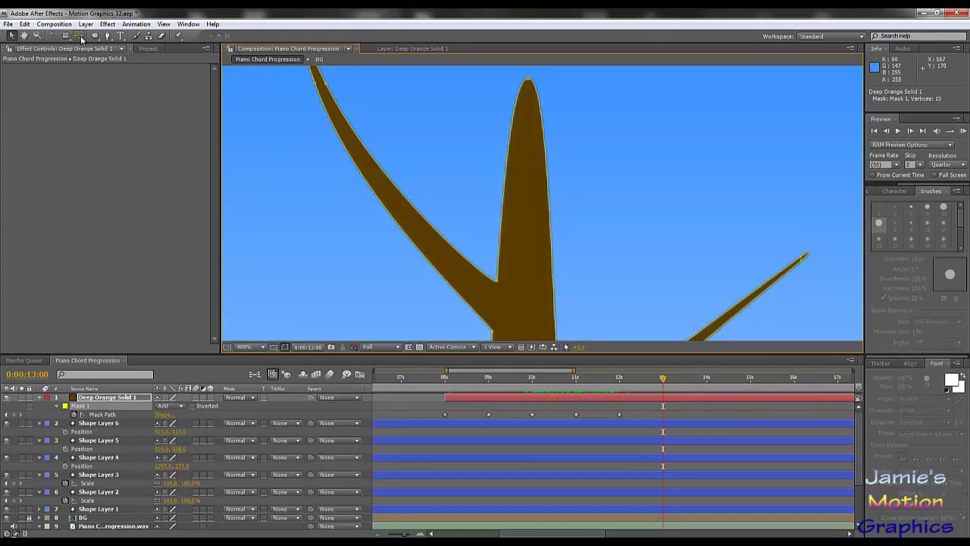
left_click(107, 36)
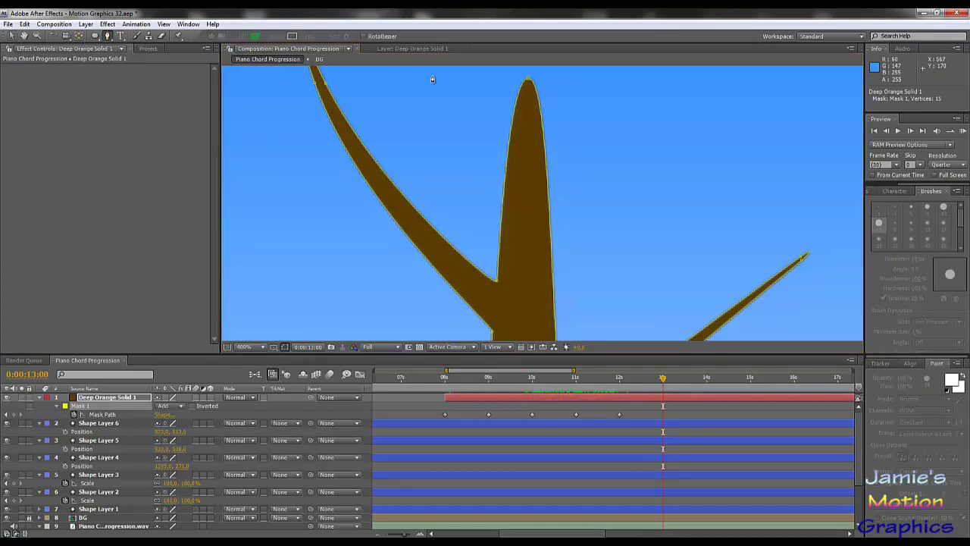
left_click(545, 148)
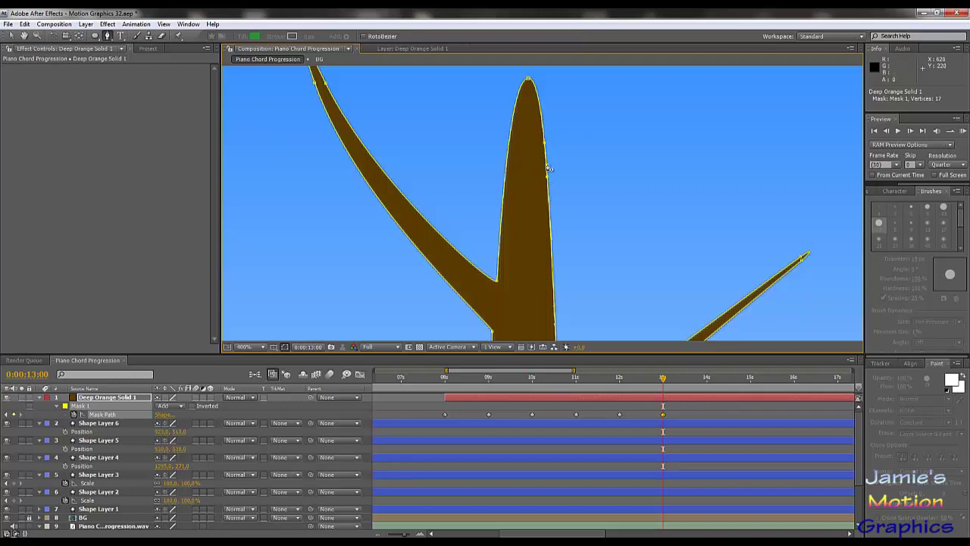
left_click(545, 162)
left_click(546, 162)
left_click(547, 164)
left_click_drag(542, 155, 569, 172)
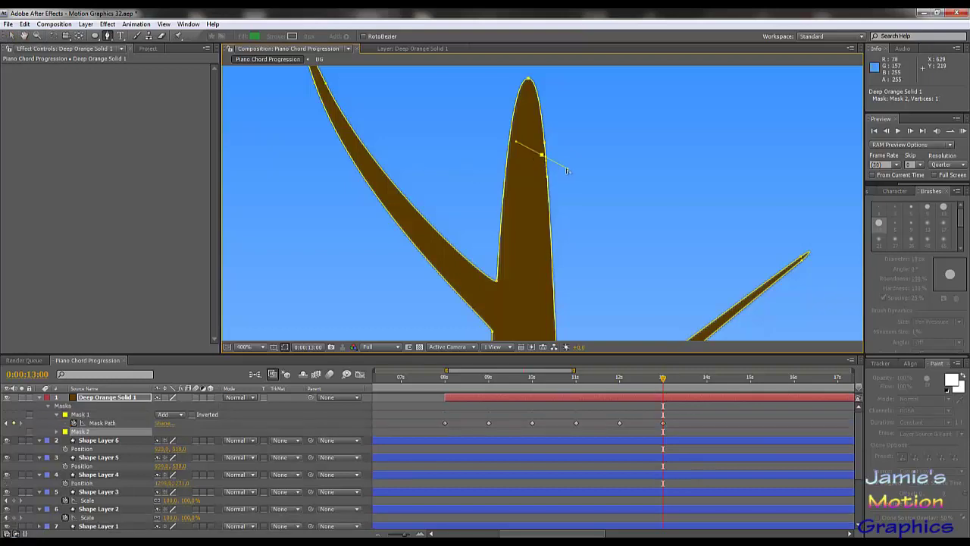
key("ctrl+z")
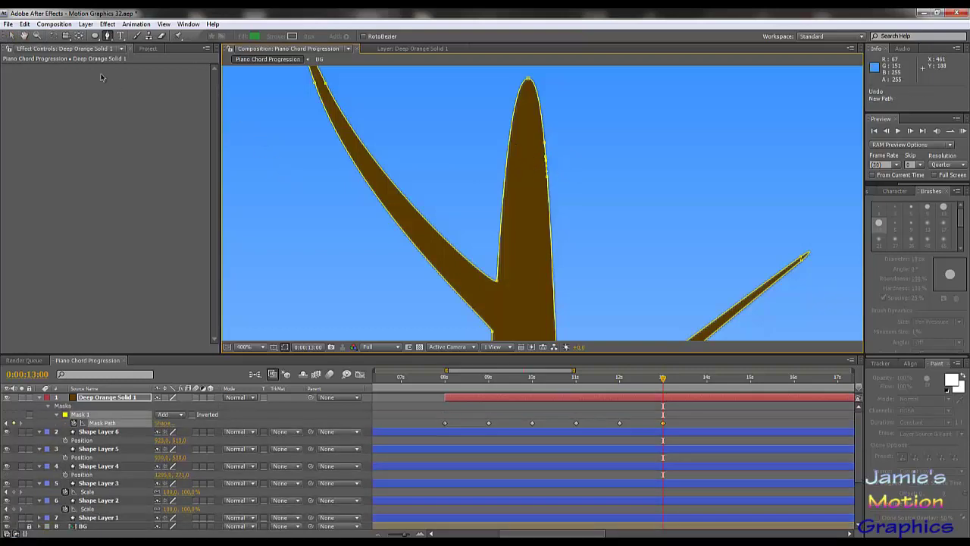
Pull the middle two of the new mask vertices outward and upward to form an upper-right branch.
left_click(10, 35)
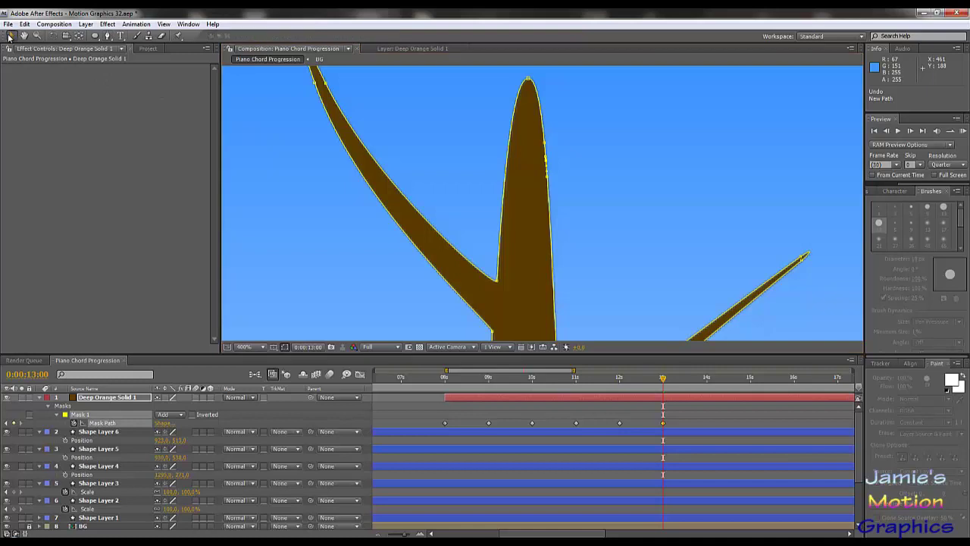
left_click(551, 164)
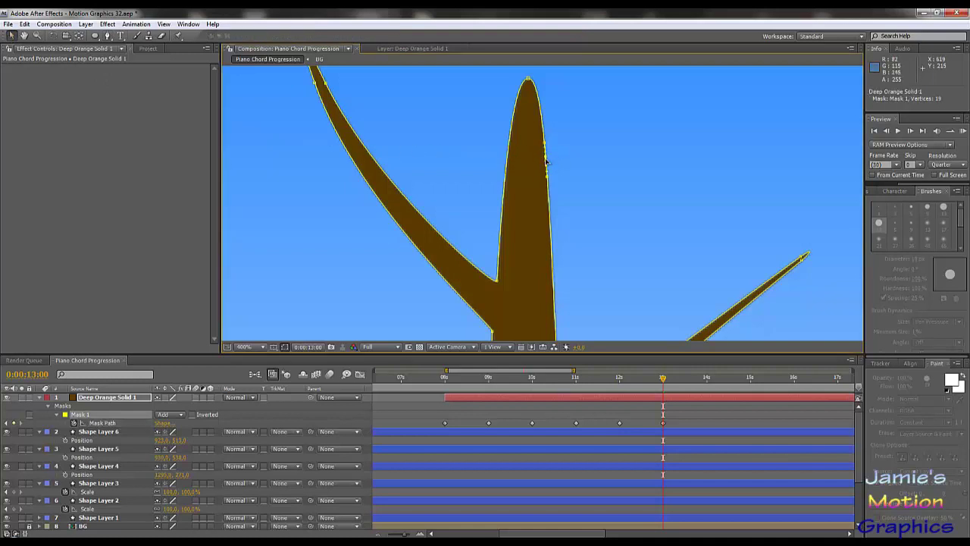
left_click_drag(548, 161, 668, 74)
key("comma")
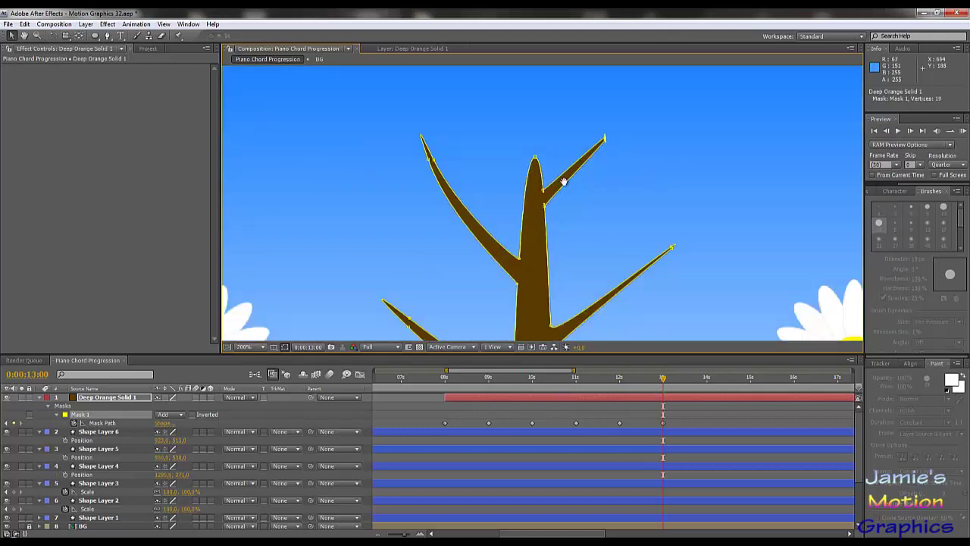
scroll(599, 125, "up", 2)
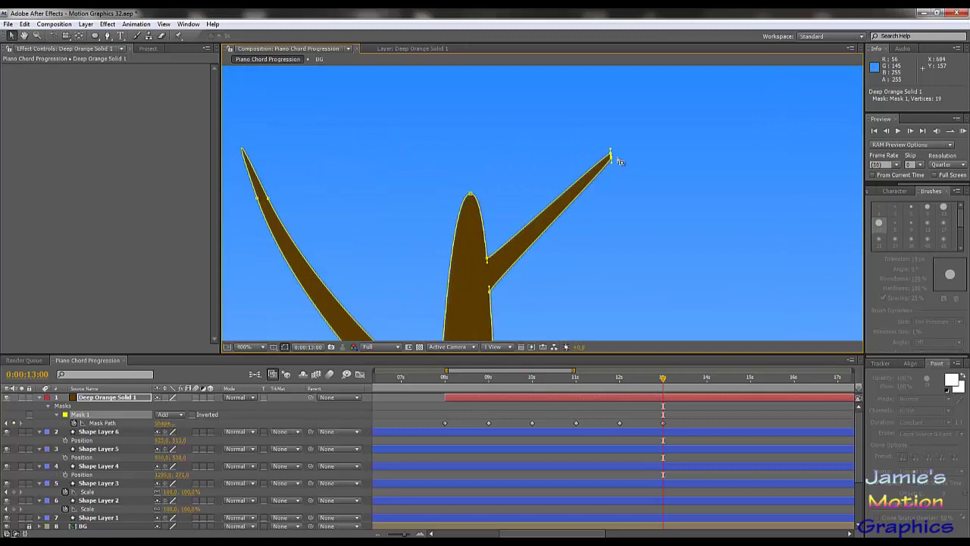
Move the upper vertex at the new branch's tip slightly inward and extend its curve handle outward along the branch.
key("ctrl+z")
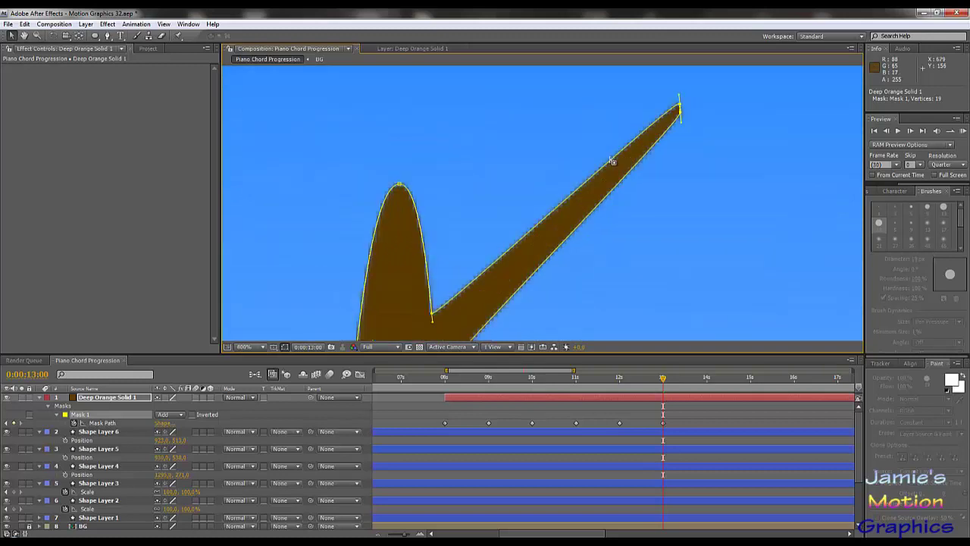
left_click(682, 105)
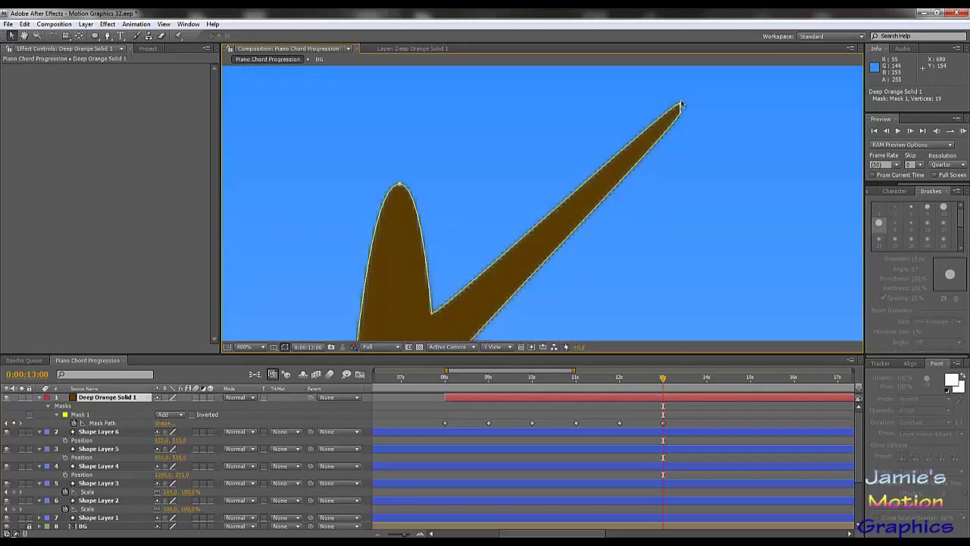
left_click(680, 107)
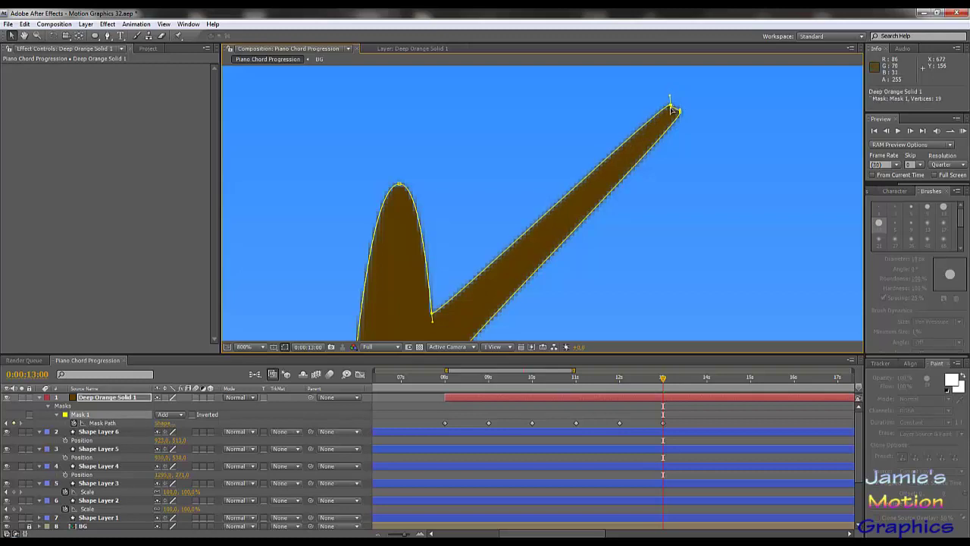
left_click_drag(678, 110, 699, 82)
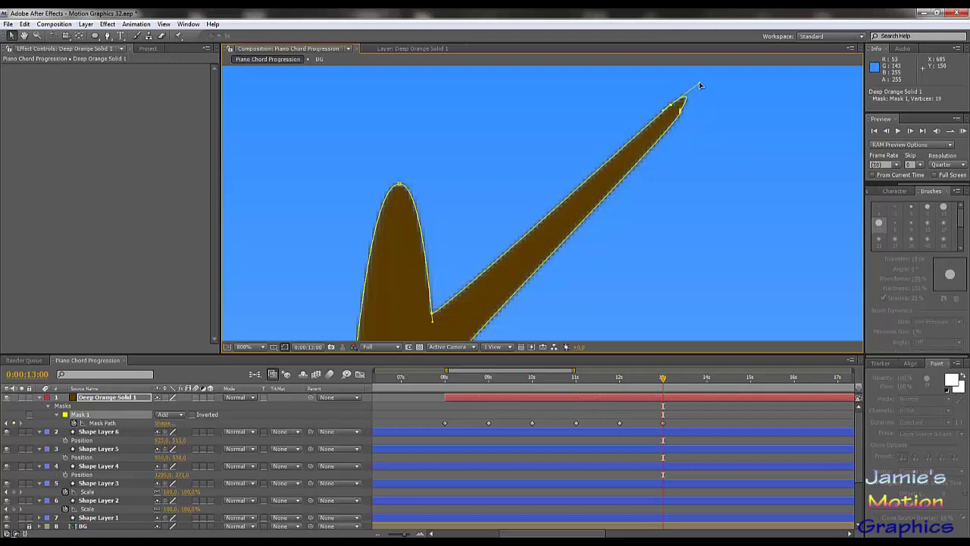
left_click(678, 123)
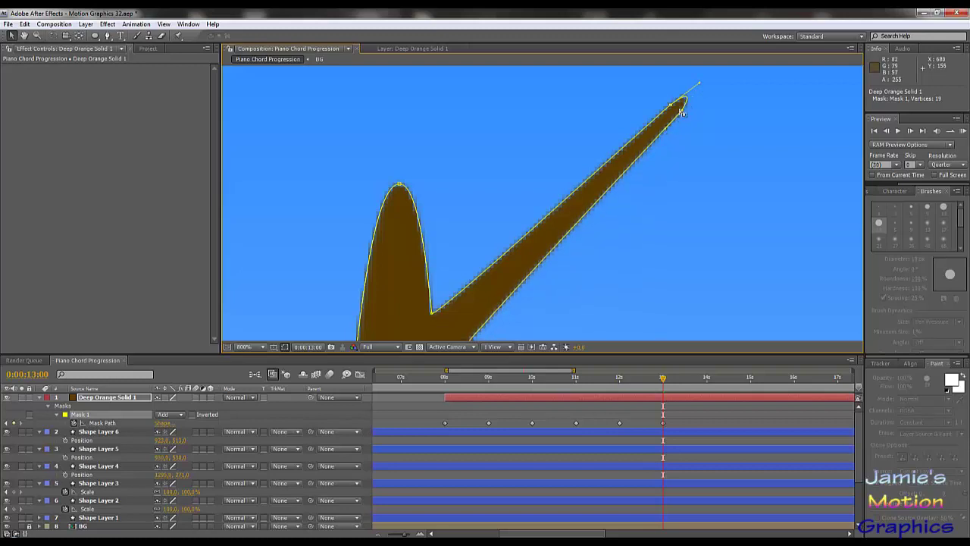
left_click_drag(698, 99, 679, 103)
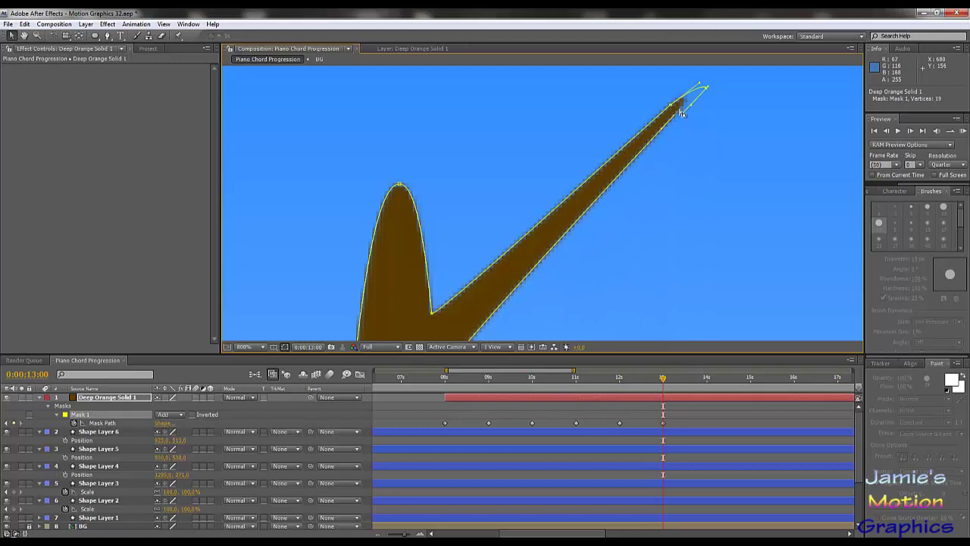
key("ctrl+z")
key("ctrl+z")
key("ctrl+z")
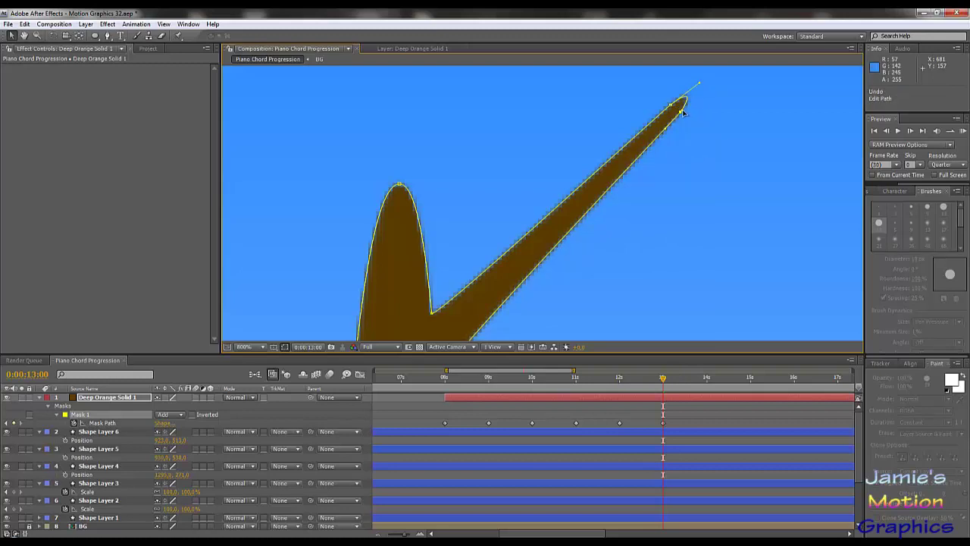
key("ctrl+z")
key("ctrl+shift+z")
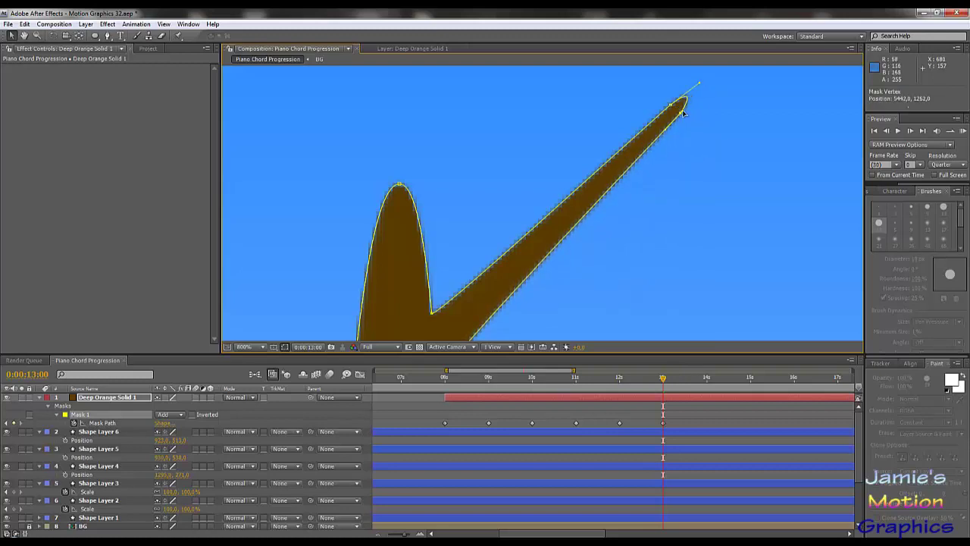
scroll(687, 115, "up", 1)
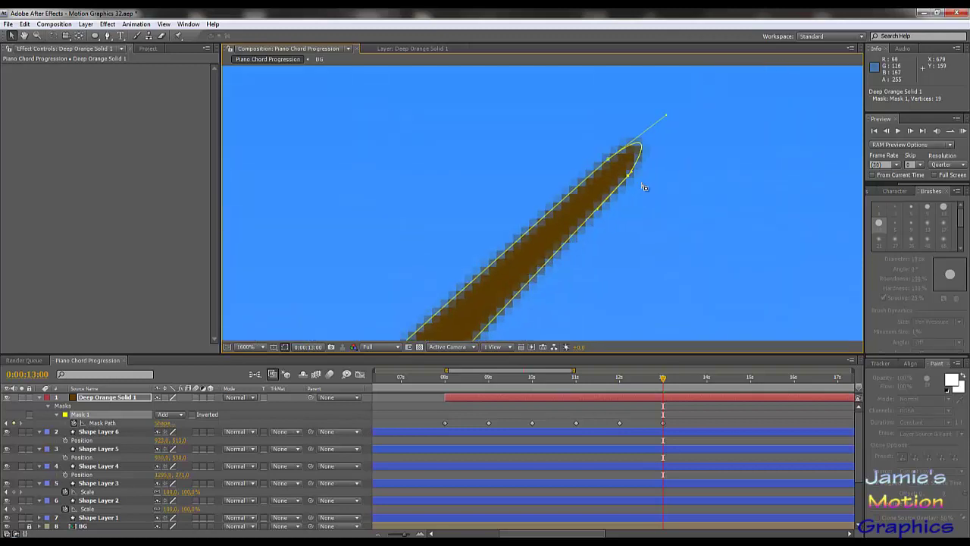
key("ctrl+z")
Extend the lower tip vertex's handle outward to sharpen the branch tip, and adjust the opposite handles to slim the branch.
left_click_drag(633, 171, 724, 75)
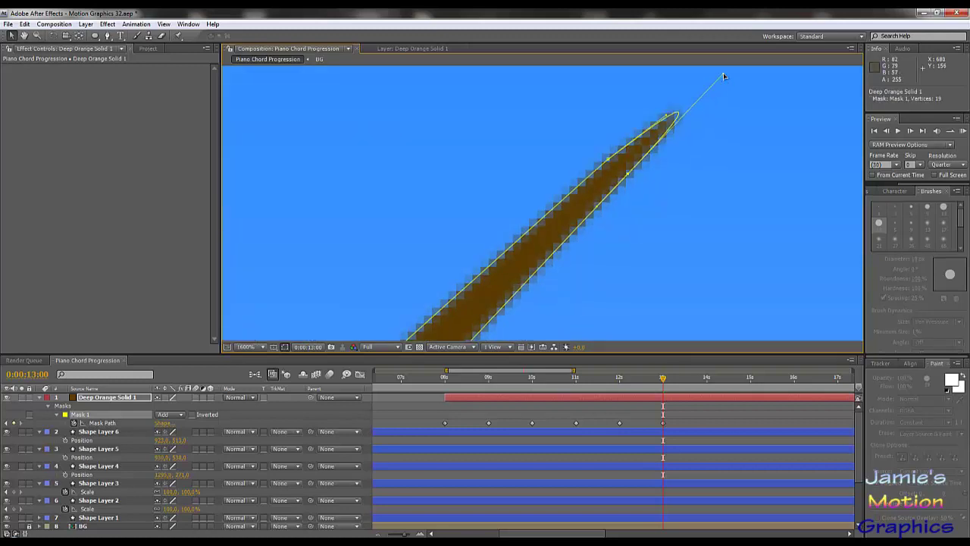
scroll(633, 210, "down", 2)
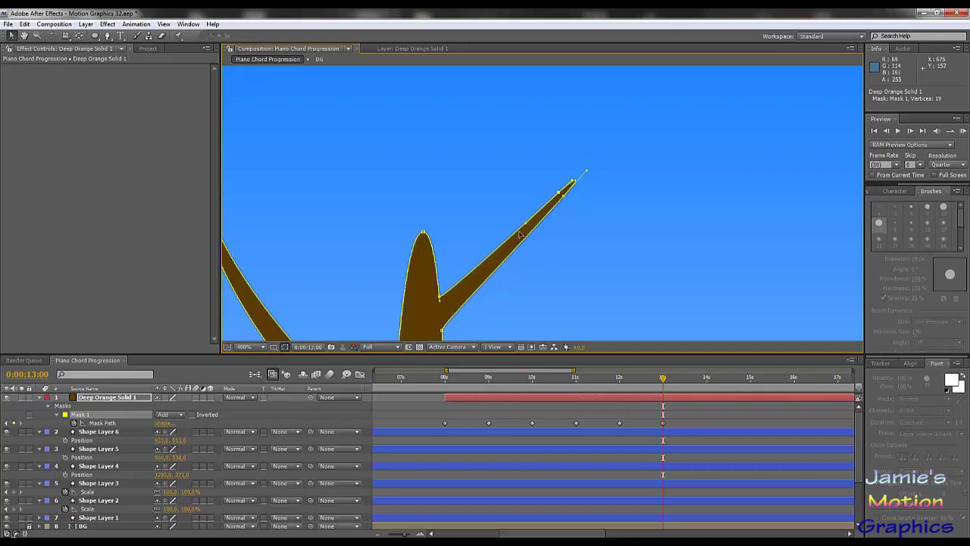
left_click_drag(484, 274, 476, 292)
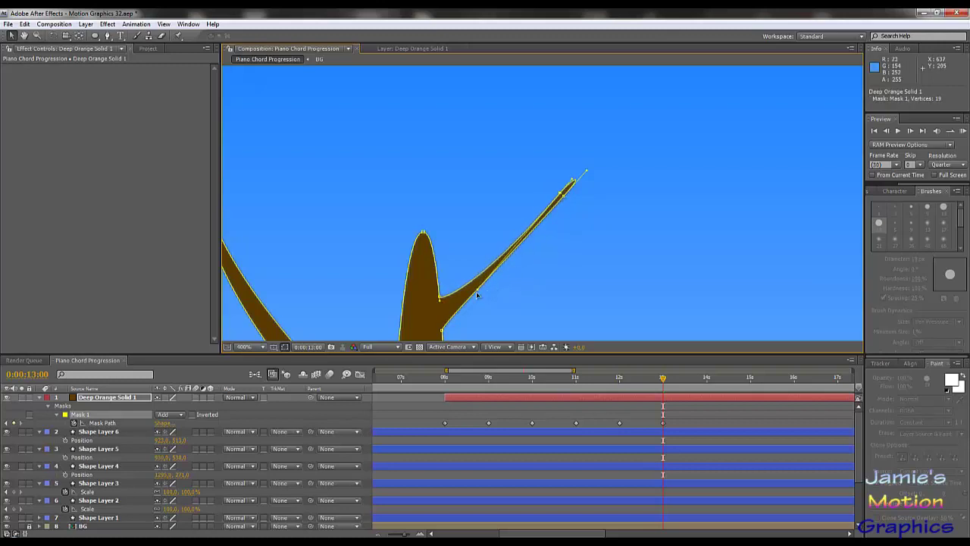
left_click_drag(476, 289, 473, 288)
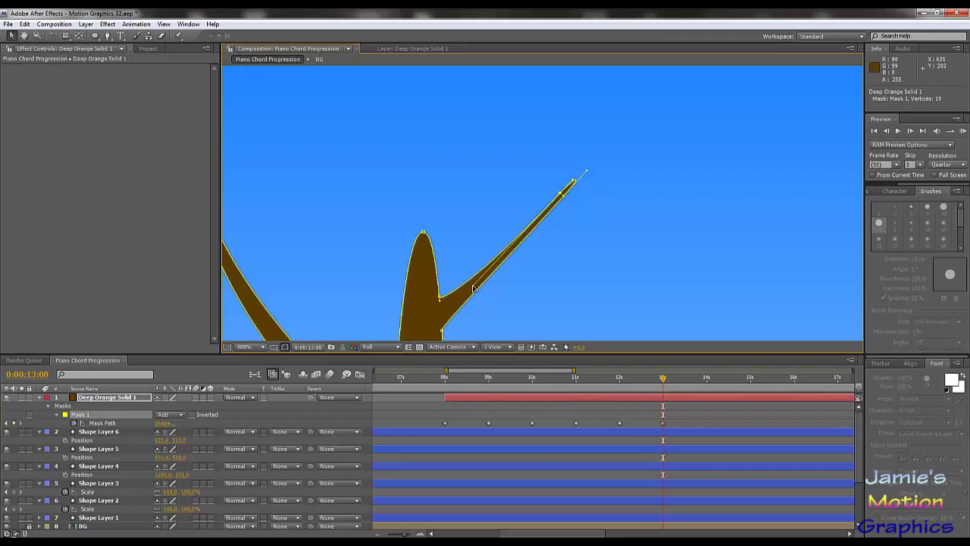
Move the branch tip up and closer to the trunk, and adjust its curve handles so the branch bends upward.
key("comma")
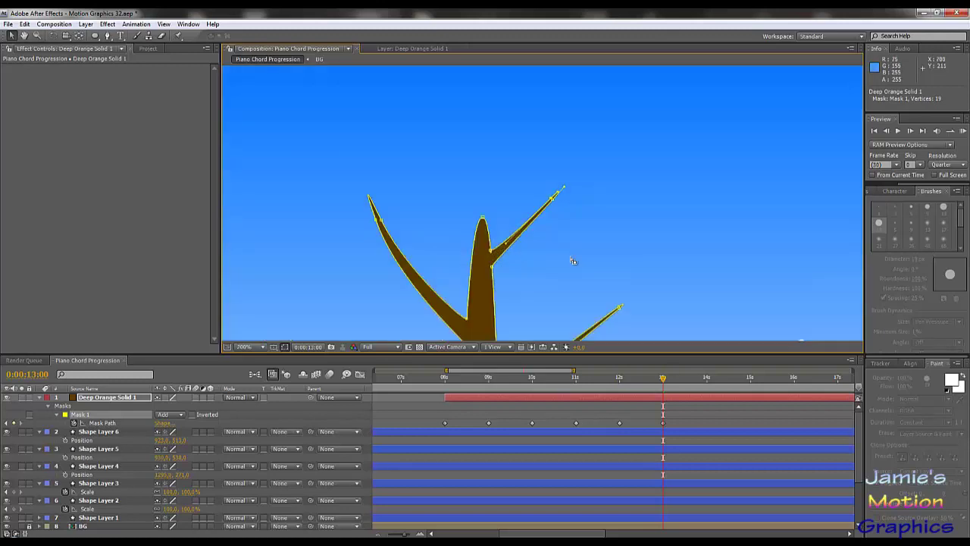
left_click_drag(554, 238, 570, 161)
left_click_drag(589, 113, 590, 183)
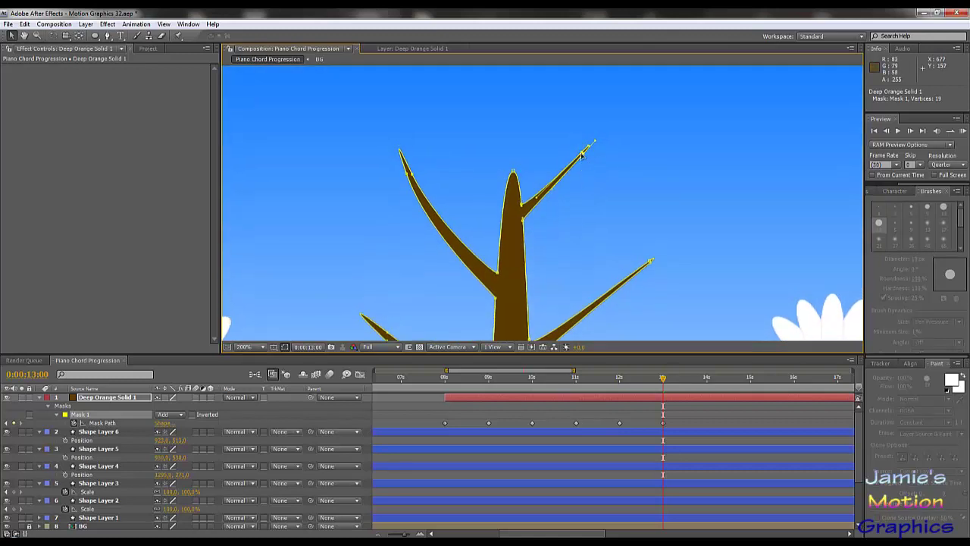
left_click_drag(583, 154, 560, 144)
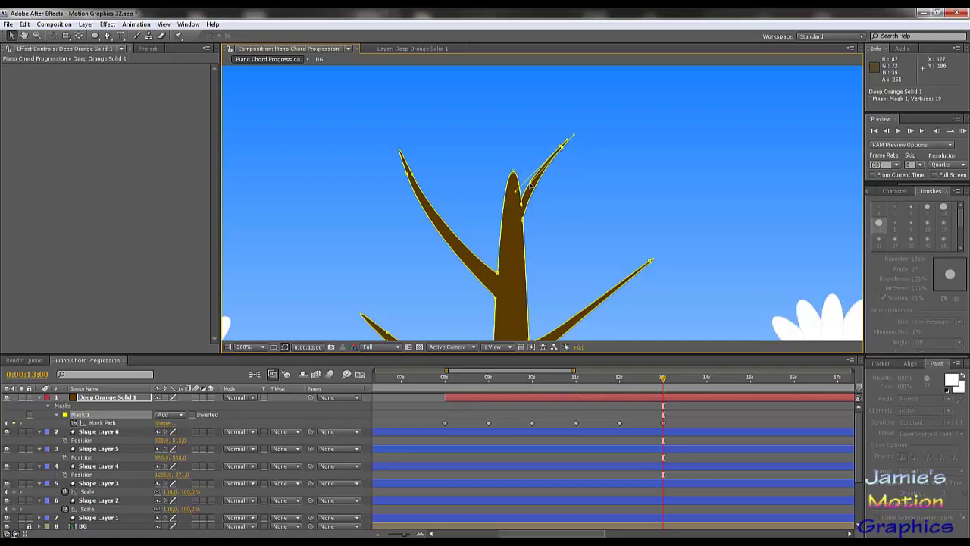
left_click_drag(531, 184, 536, 209)
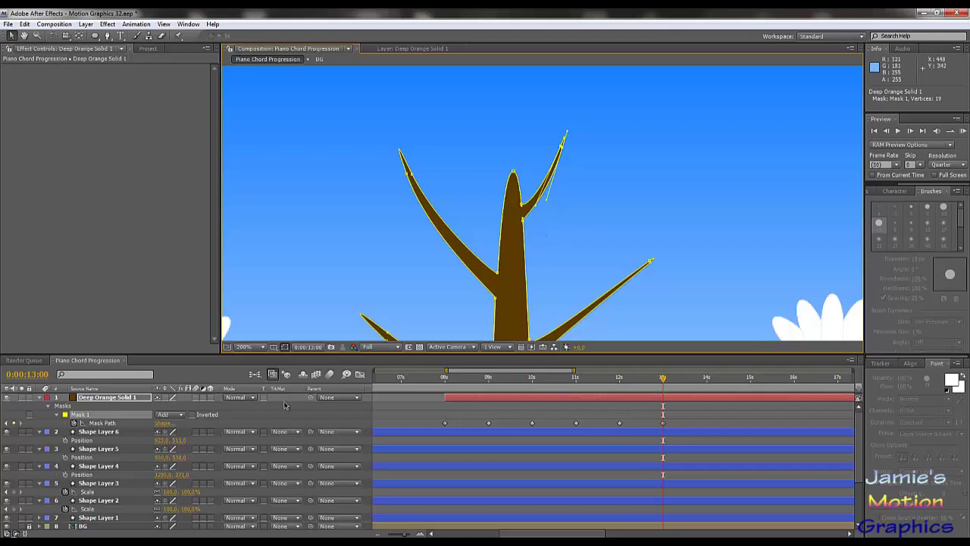
Deselect the mask and scrub through the timeline to review the trunk and branches growing.
left_click(328, 416)
scroll(528, 217, "down", 1)
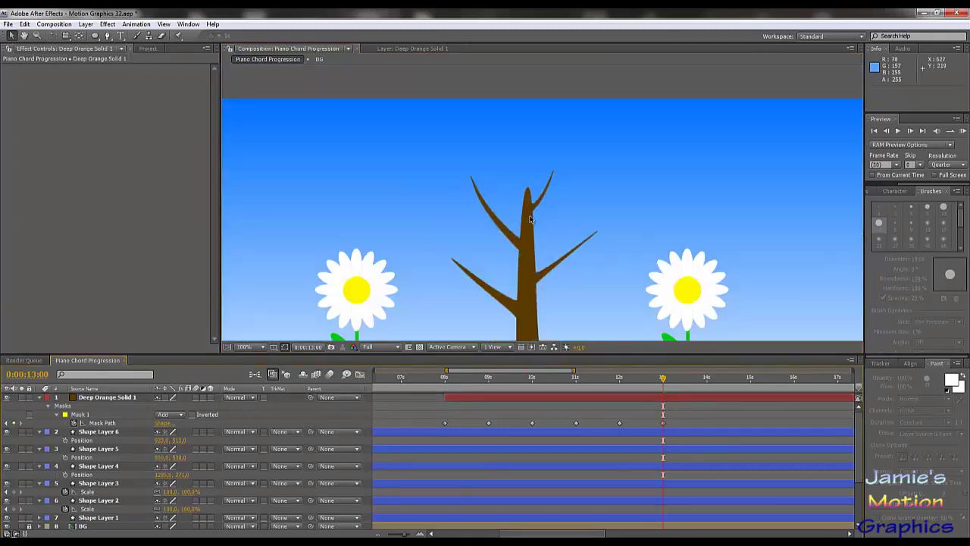
left_click_drag(537, 257, 540, 220)
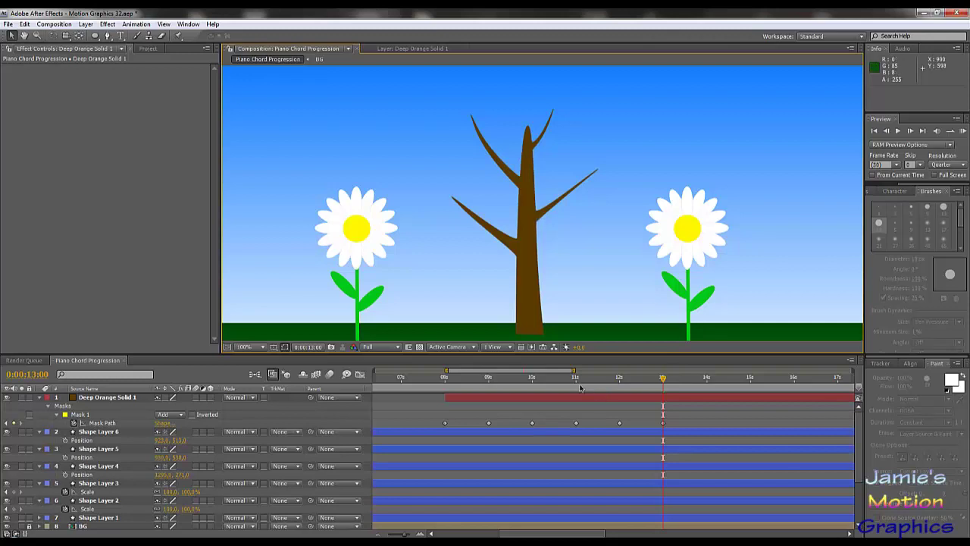
left_click_drag(550, 385, 701, 431)
left_click(494, 377)
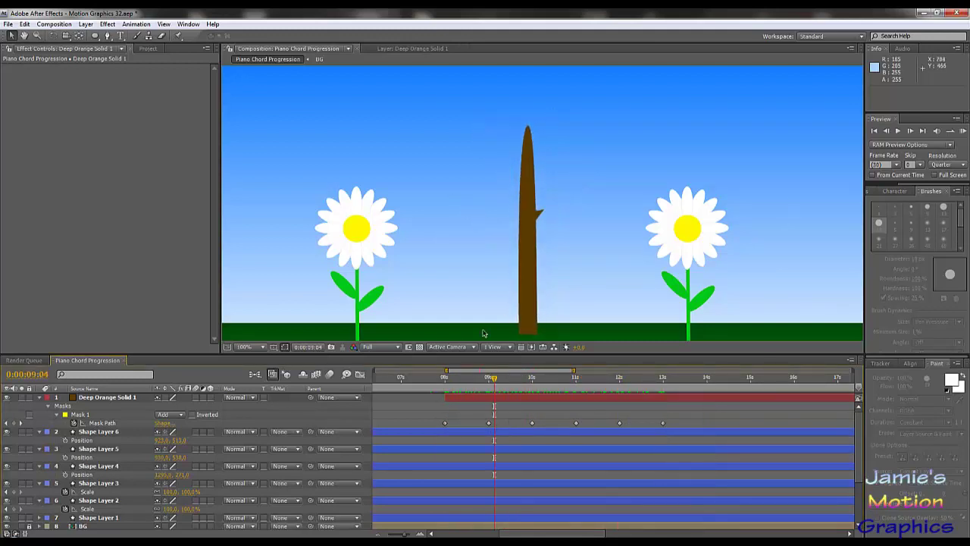
Play a RAM preview of the tree growing, and scrub forward to 0:00:14:00.
key("KP_0")
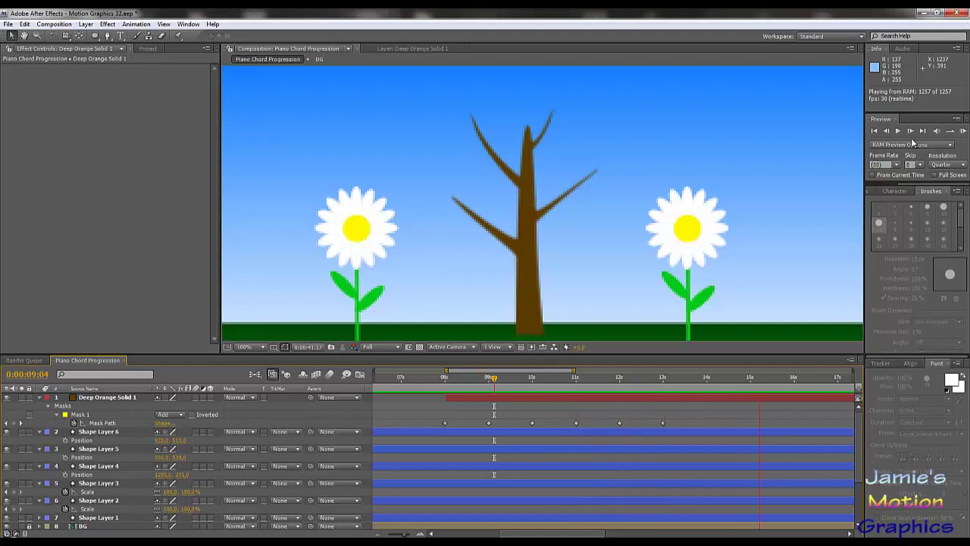
left_click(899, 132)
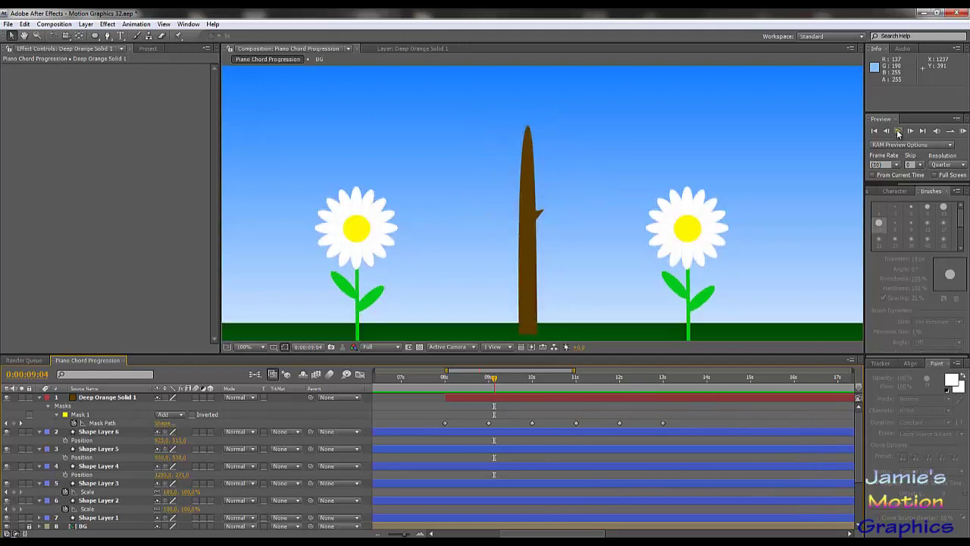
scroll(543, 235, "down", 2)
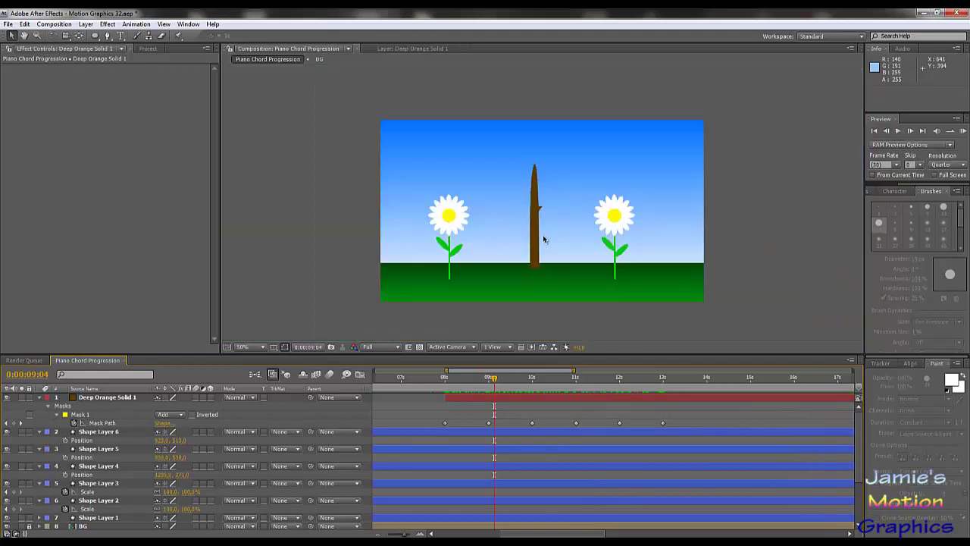
scroll(543, 235, "up", 2)
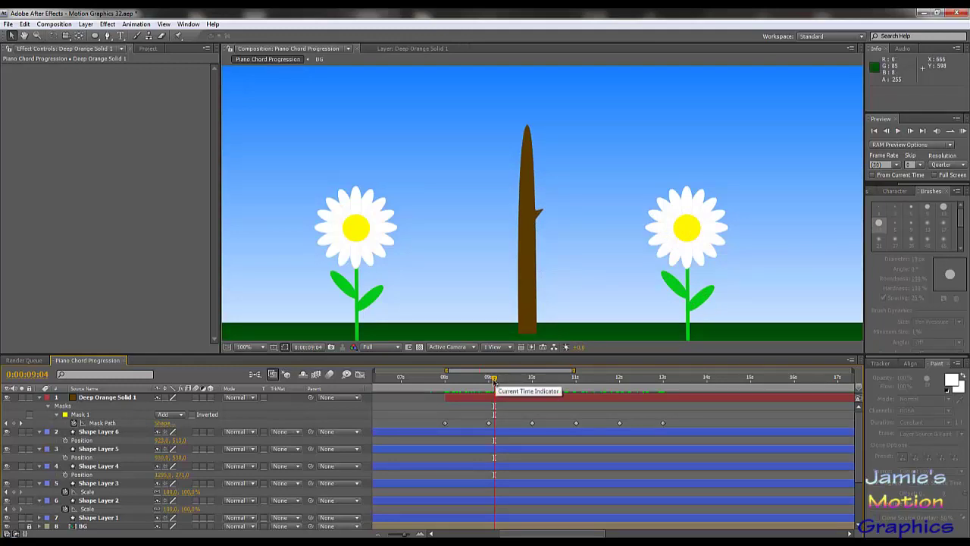
left_click_drag(493, 379, 709, 402)
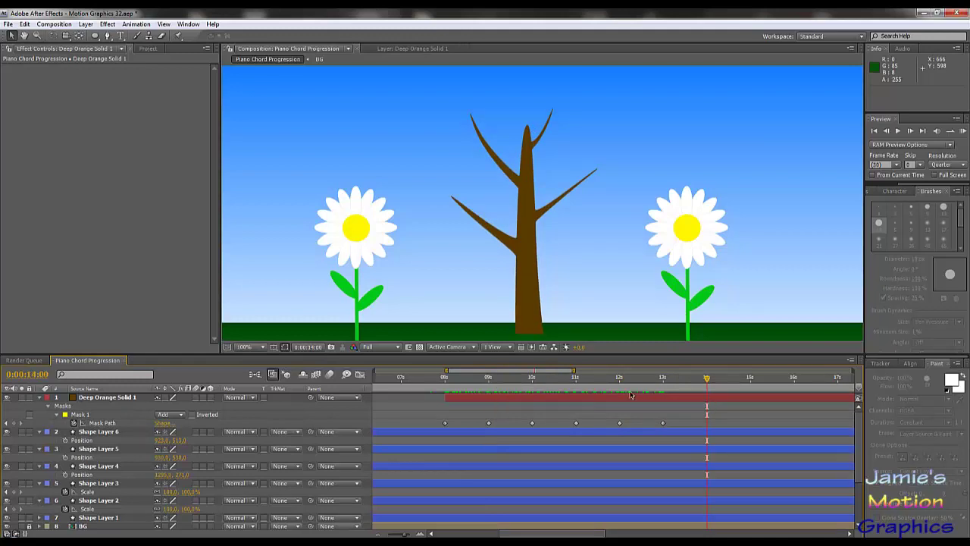
Examine the tree's growth around the final Mask Path keyframes between 11 and 14 seconds.
left_click_drag(574, 370, 645, 369)
left_click_drag(643, 372, 780, 372)
left_click_drag(528, 379, 502, 384)
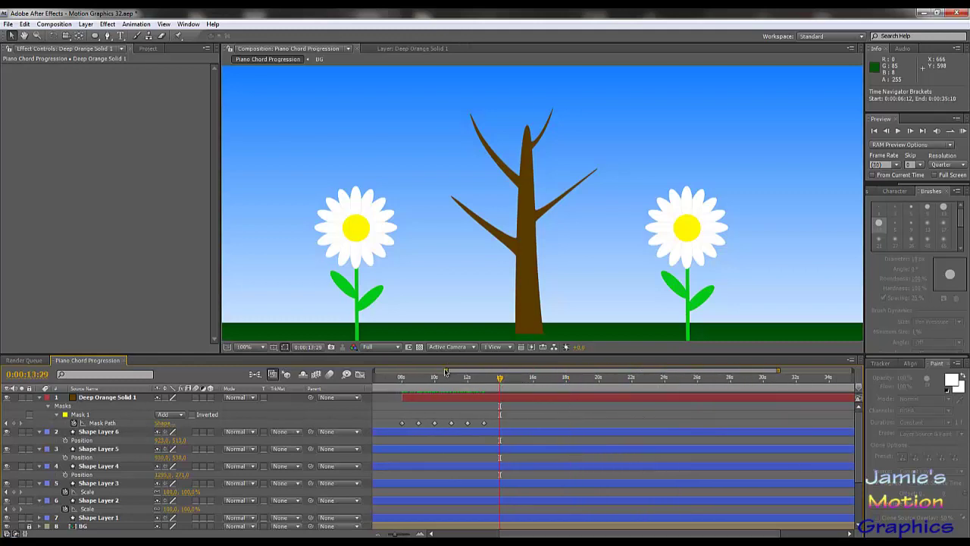
left_click_drag(445, 370, 520, 373)
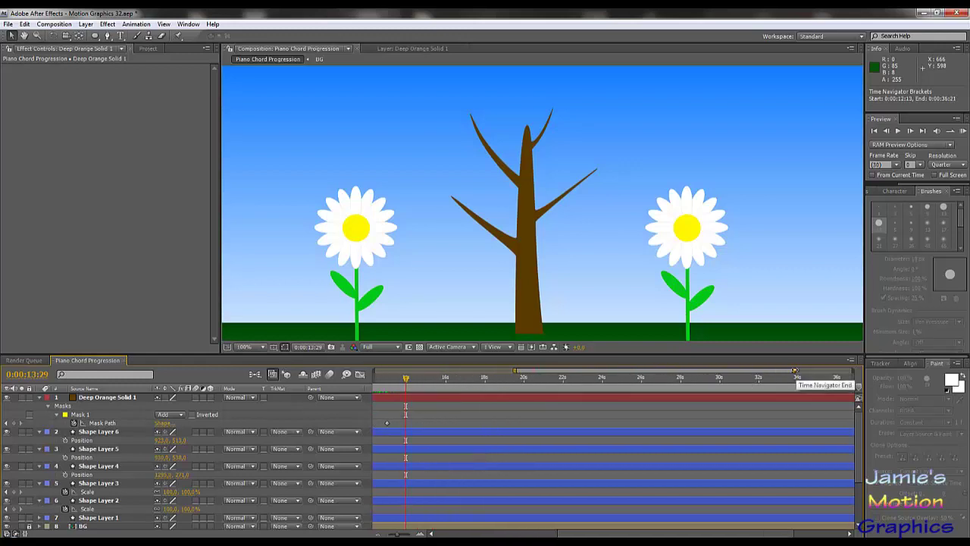
left_click_drag(797, 378, 567, 373)
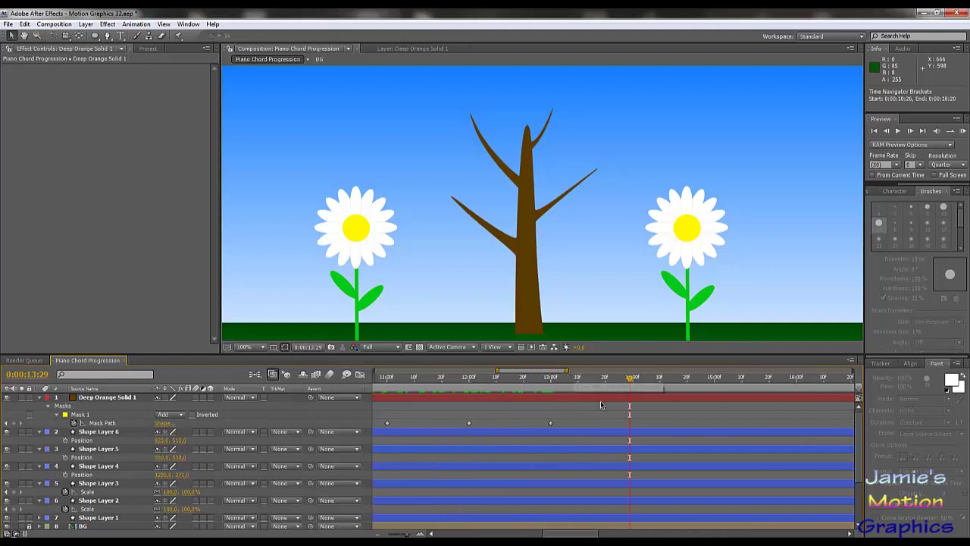
scroll(597, 412, "down", 1)
scroll(586, 416, "up", 1)
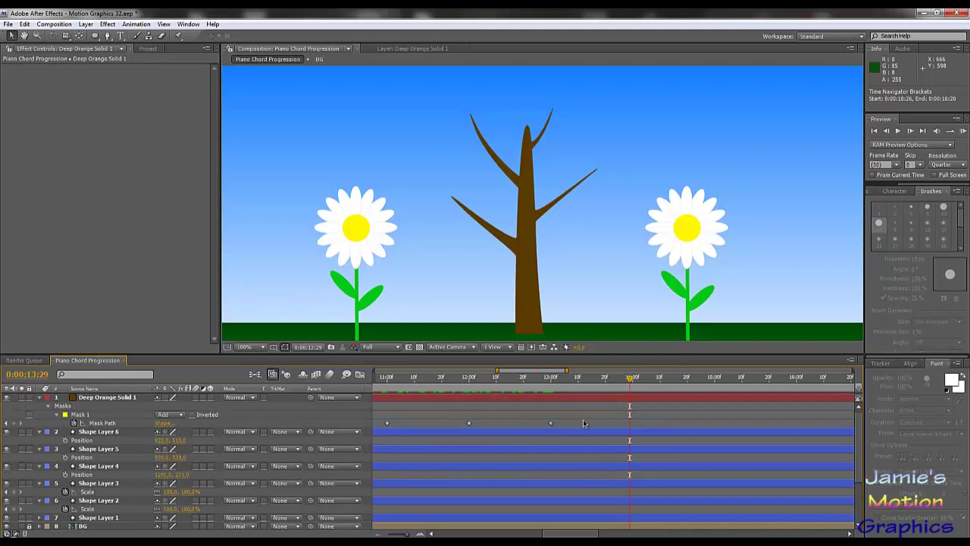
key("comma")
key("comma")
key("comma")
key("comma")
key("period")
key("period")
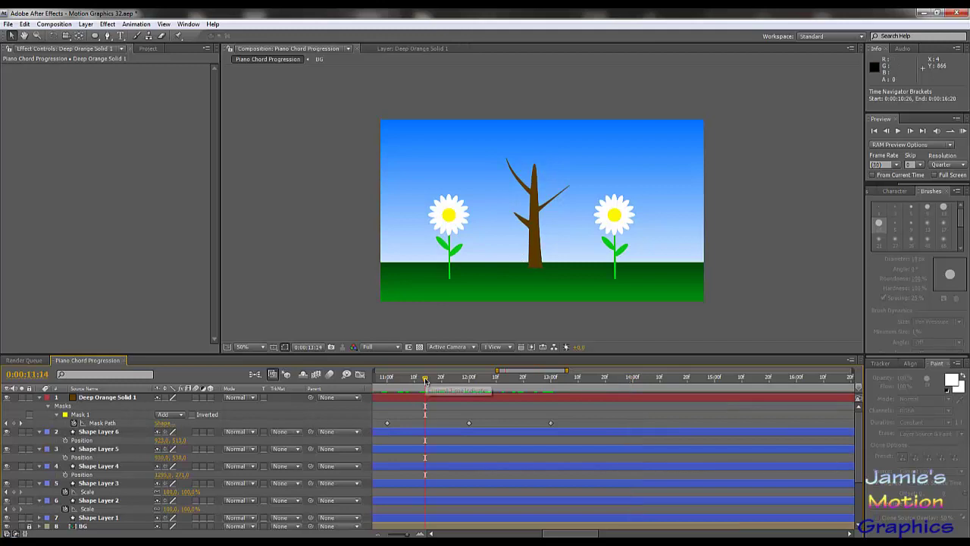
At 0:00:01:00, create a new 1280 by 720 px solid in bright yellow (FCFF00).
key("Home")
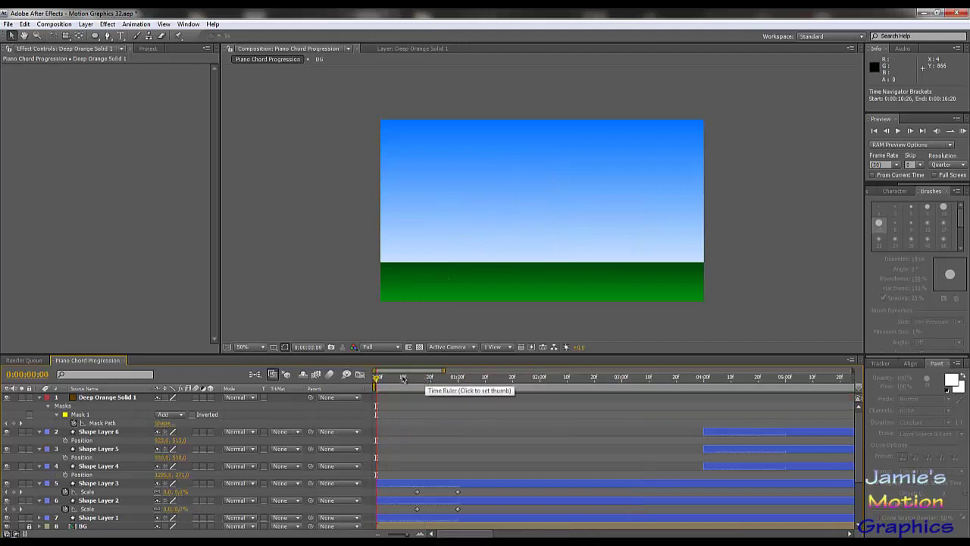
left_click_drag(402, 379, 457, 379)
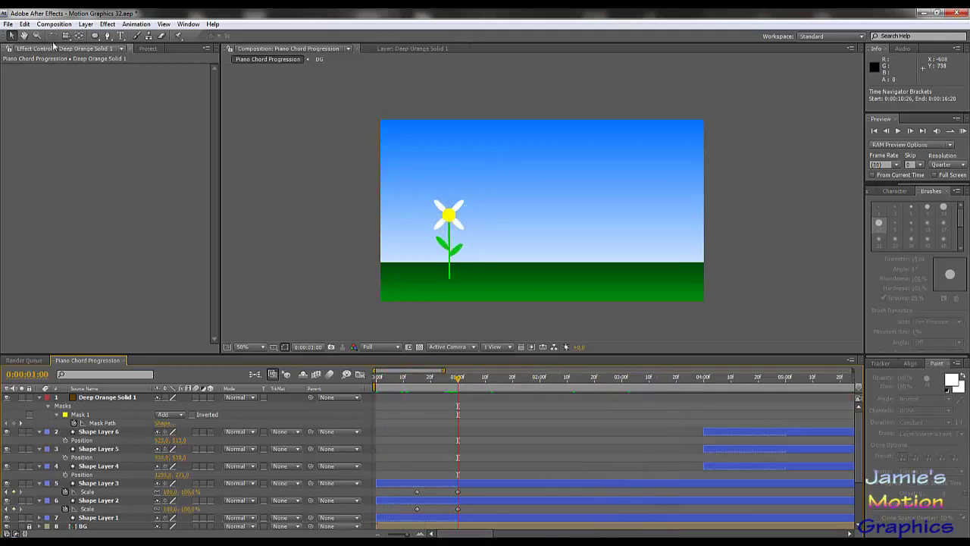
left_click(86, 23)
mouse_move(230, 38)
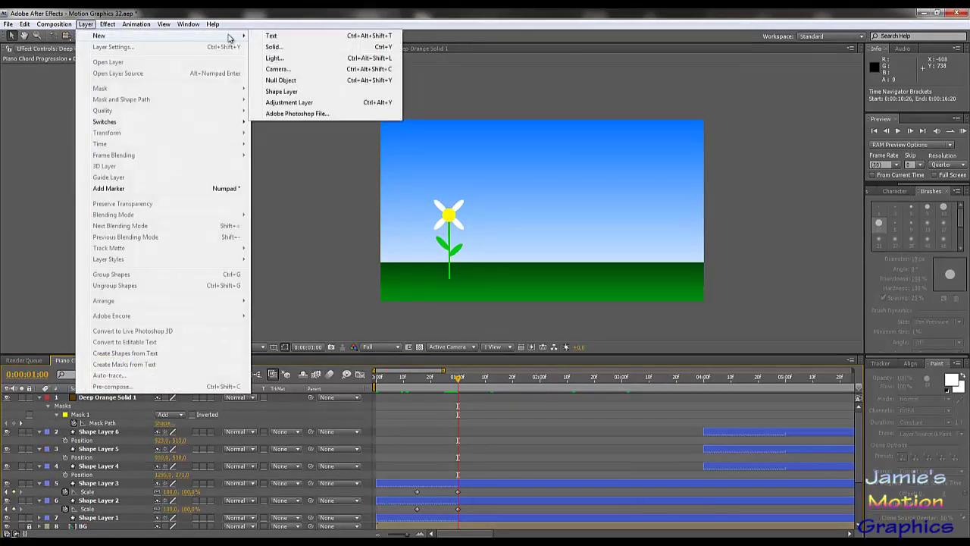
left_click(273, 46)
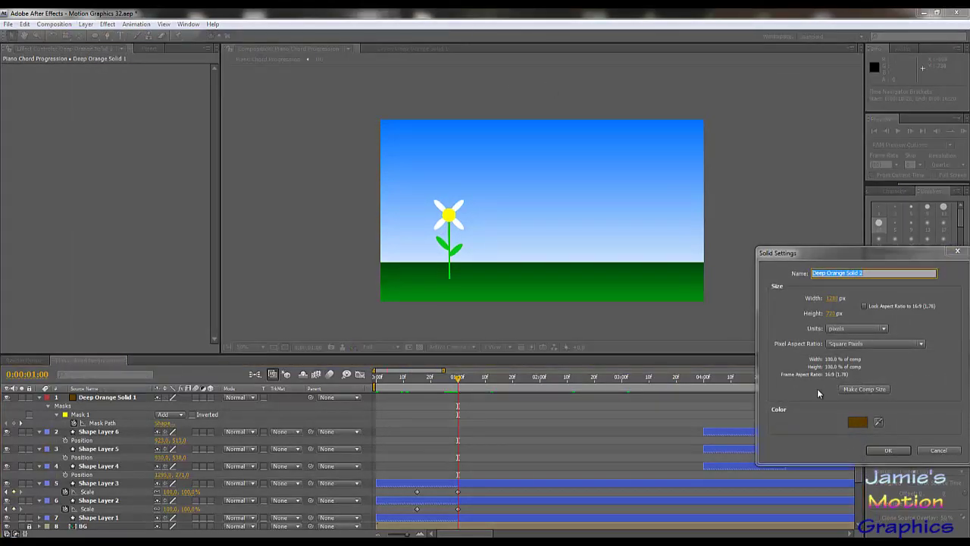
left_click(858, 421)
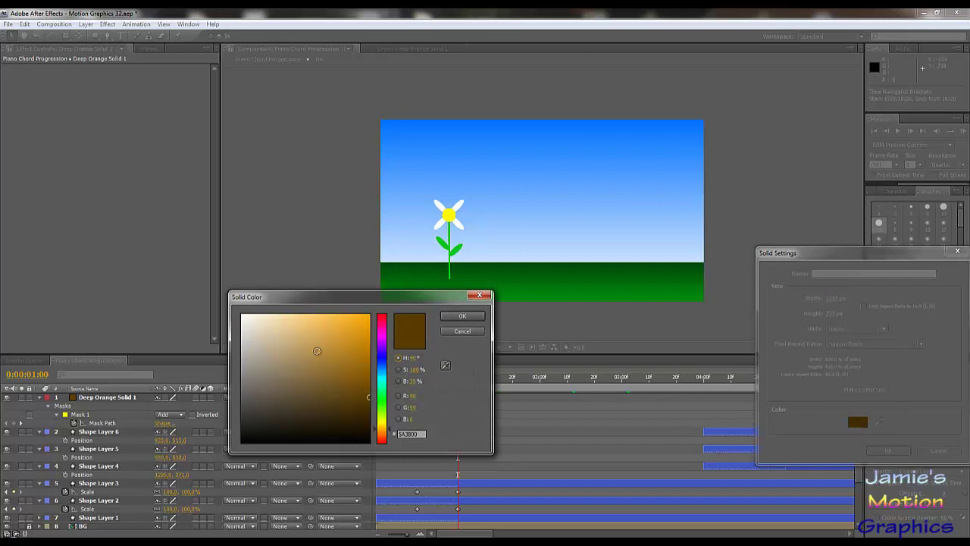
left_click_drag(317, 351, 371, 313)
left_click_drag(390, 420, 383, 422)
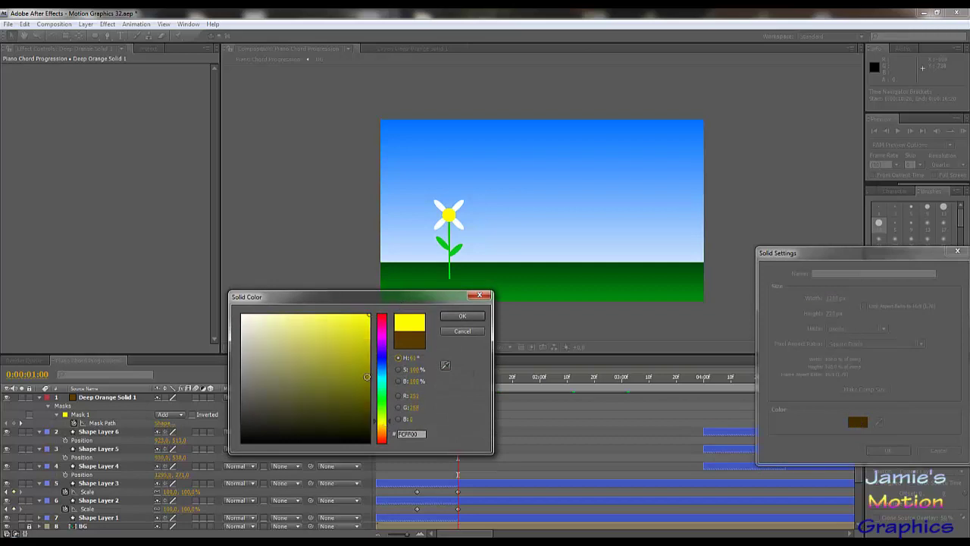
left_click(465, 316)
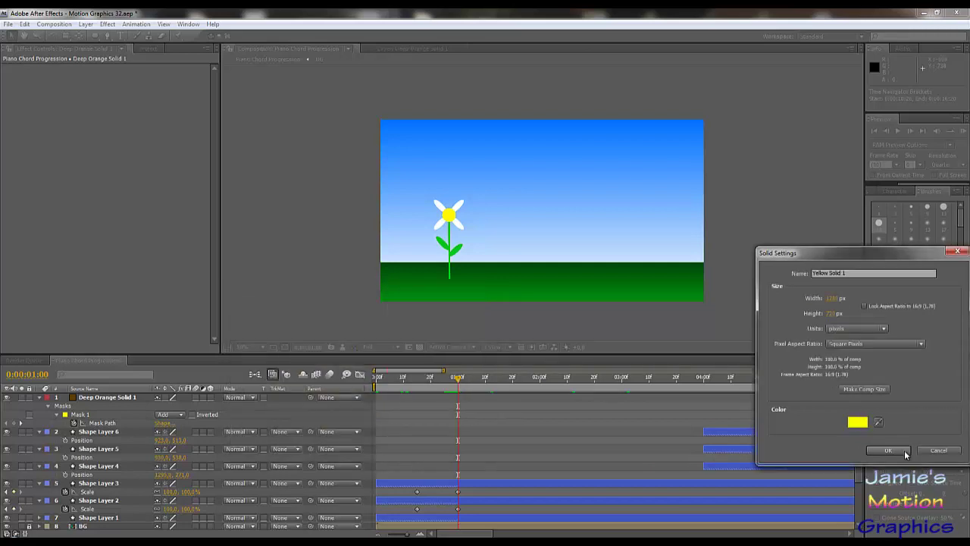
left_click(894, 512)
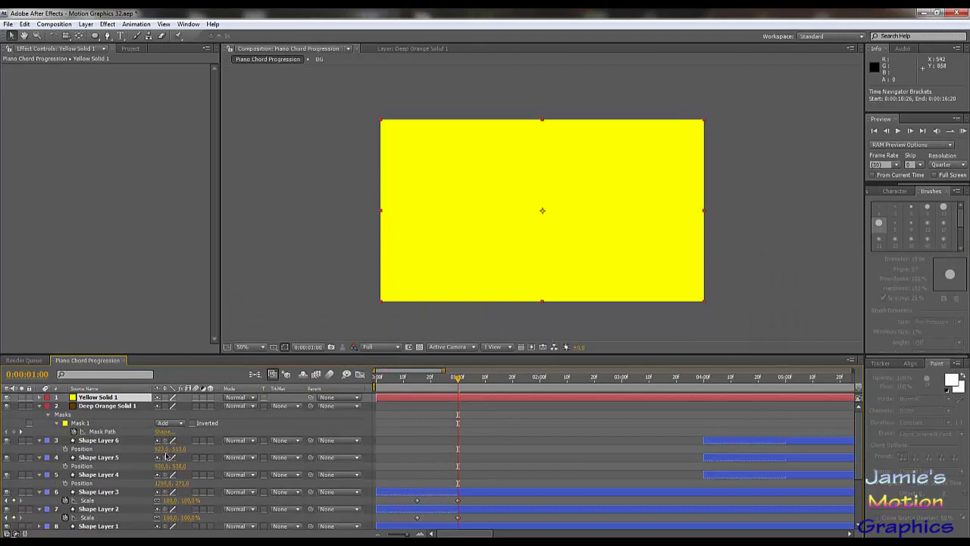
Draw a circular mask about 180 px across on the yellow solid, over the first flower's stem.
left_click(95, 36)
left_click_drag(426, 228, 468, 273)
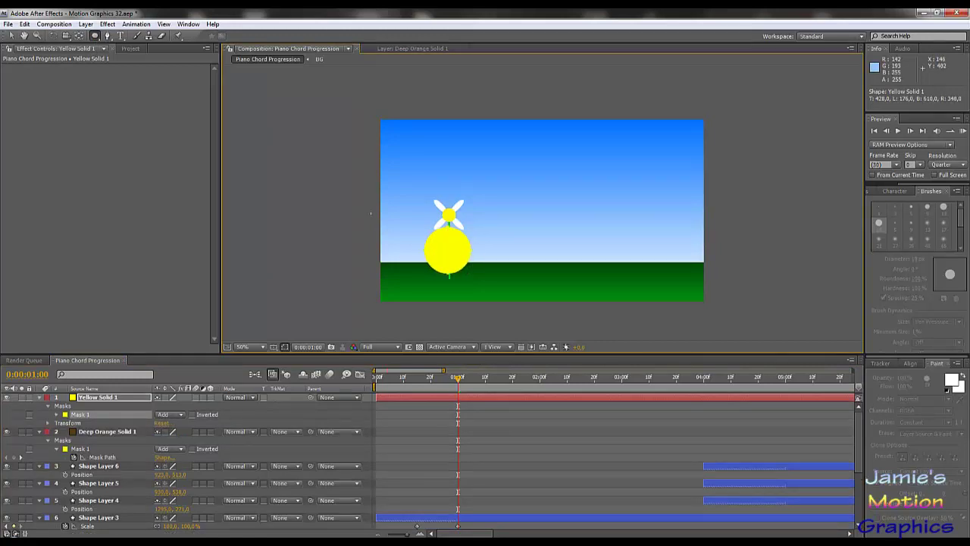
left_click(11, 35)
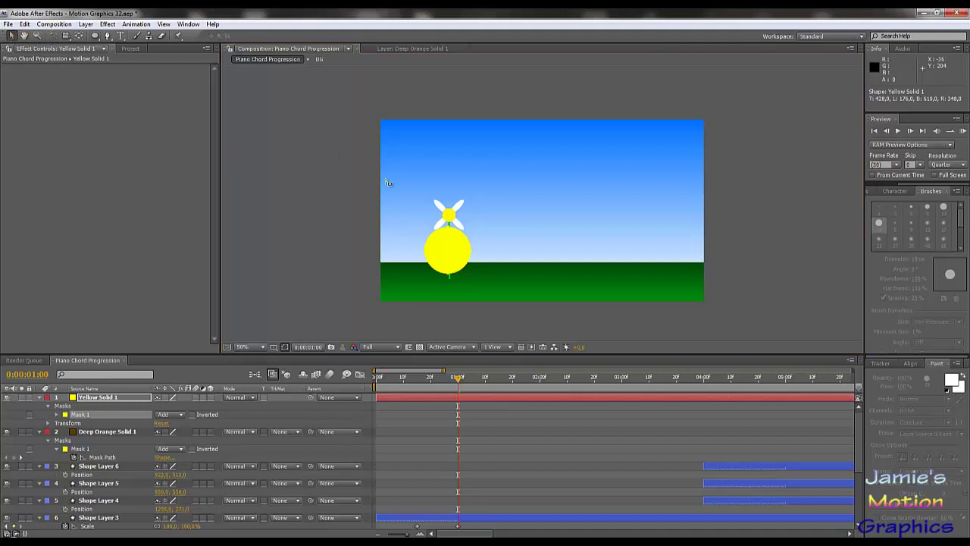
Move the yellow circle just outside the composition's left edge at Position 266, 282, and keyframe that position at 0:00:00:00.
left_click_drag(454, 254, 371, 171)
left_click(444, 255)
left_click(189, 289)
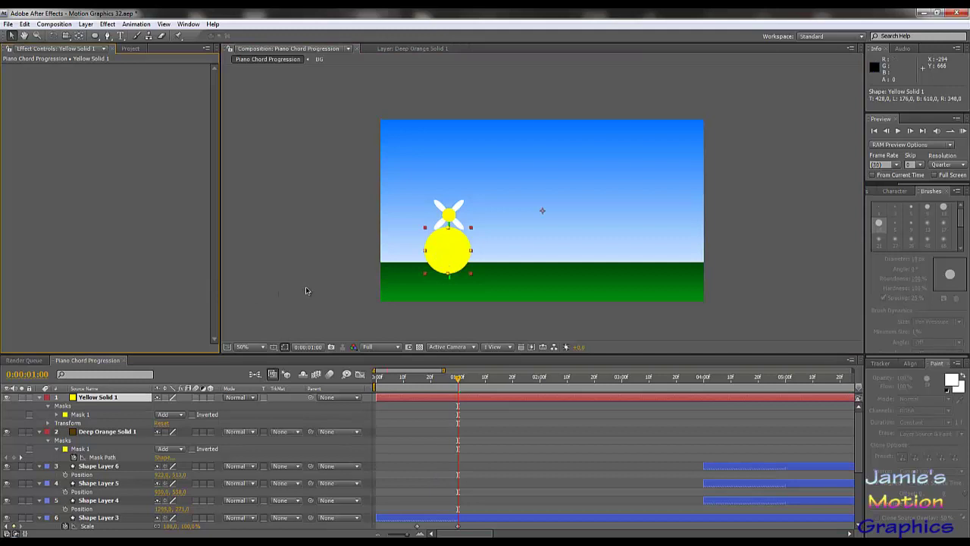
key("p")
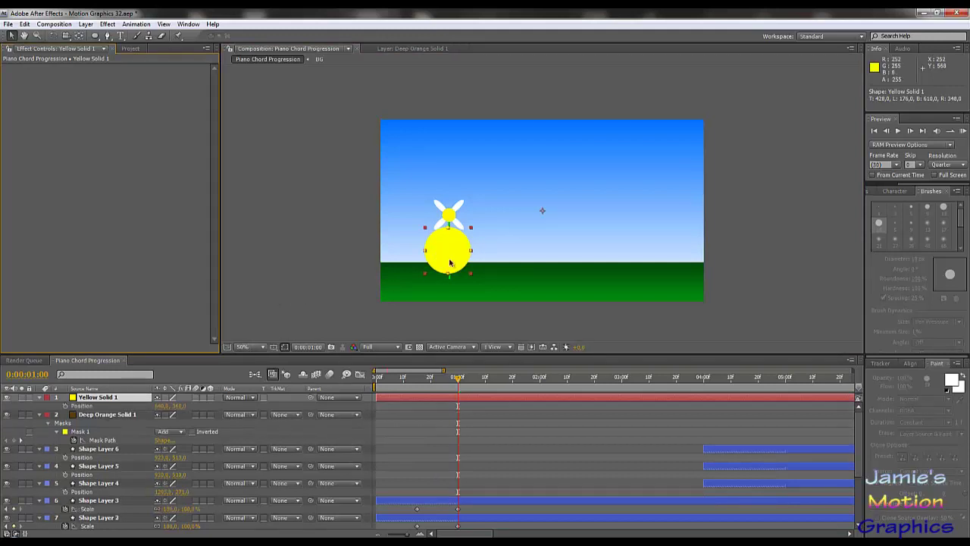
left_click_drag(445, 260, 350, 240)
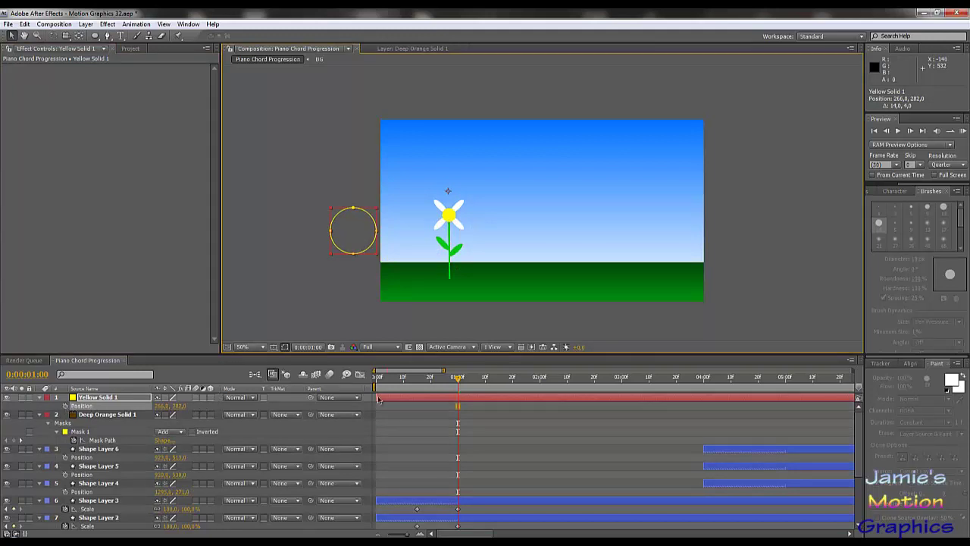
left_click_drag(434, 379, 378, 379)
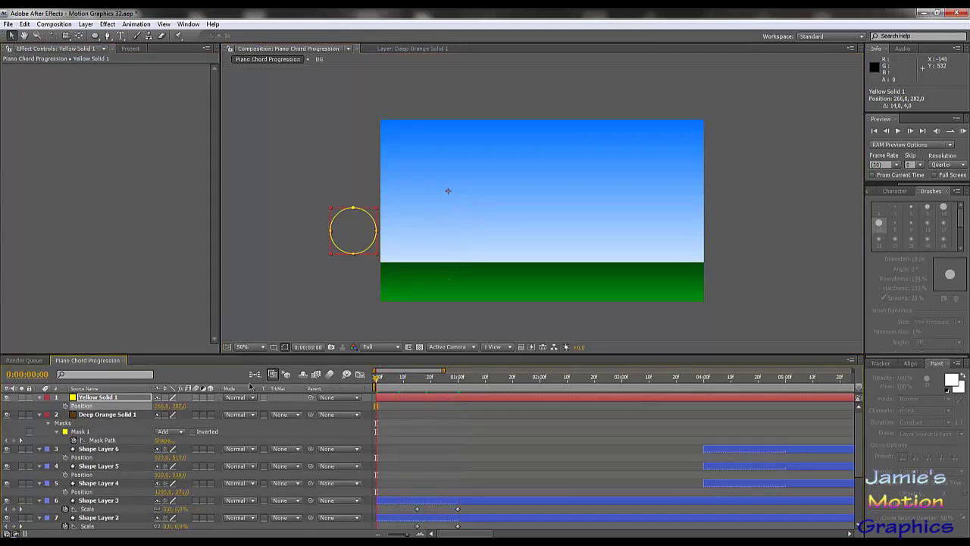
left_click(65, 406)
At 0:00:04:00, keyframe the yellow solid's Position at 1468, 5, placing the sun in the upper right of the sky.
left_click_drag(415, 383, 704, 397)
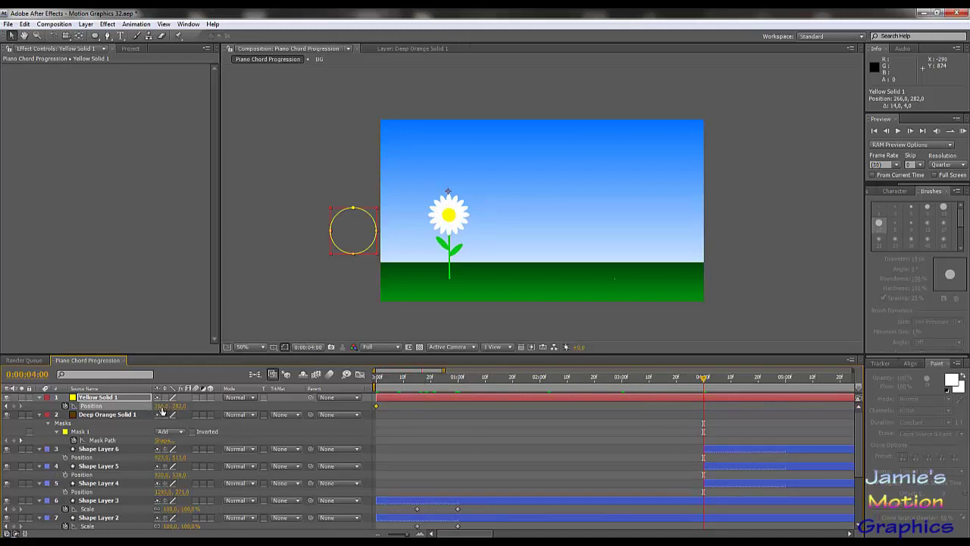
left_click_drag(161, 405, 720, 406)
left_click_drag(184, 406, 100, 400)
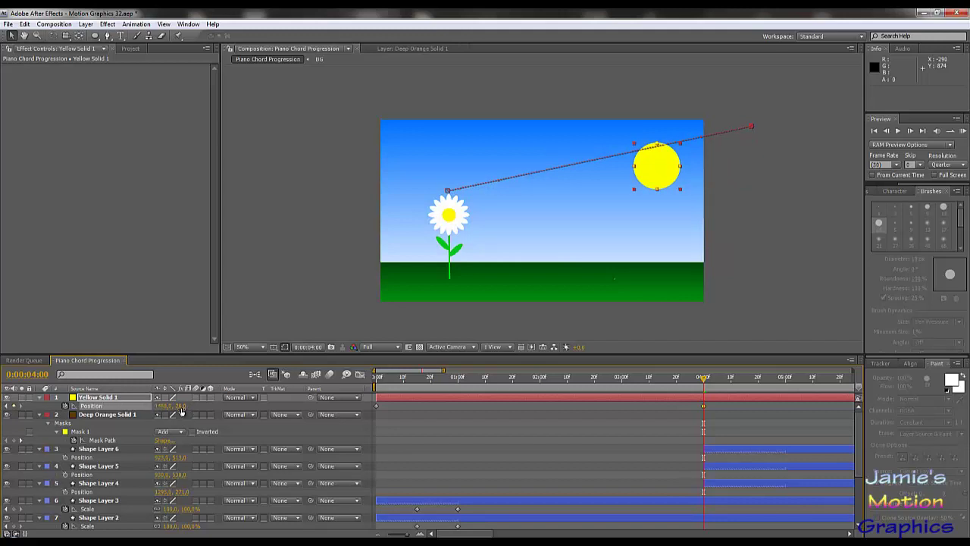
left_click_drag(182, 410, 171, 407)
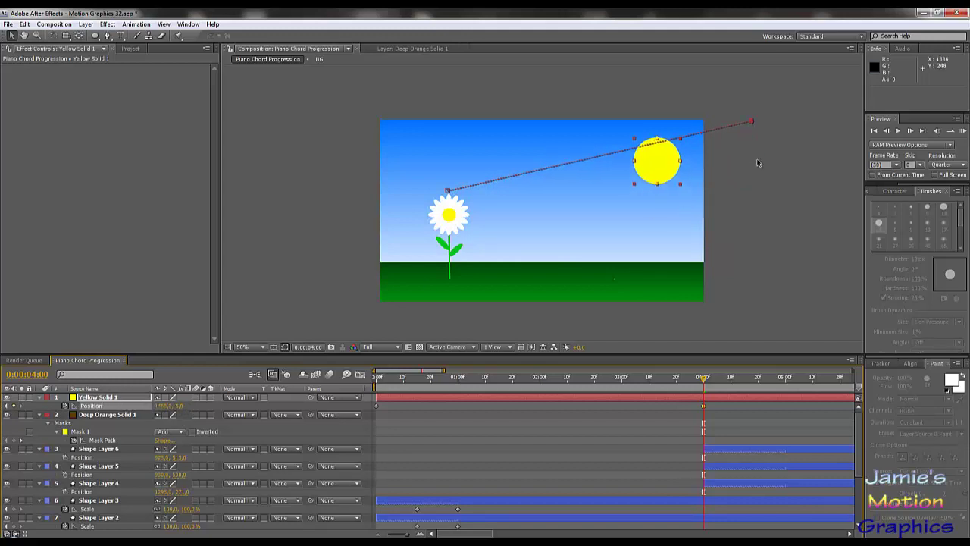
Bend the sun's motion path into an upward arc by adjusting the curve handles of its end and start keyframes.
left_click(751, 124)
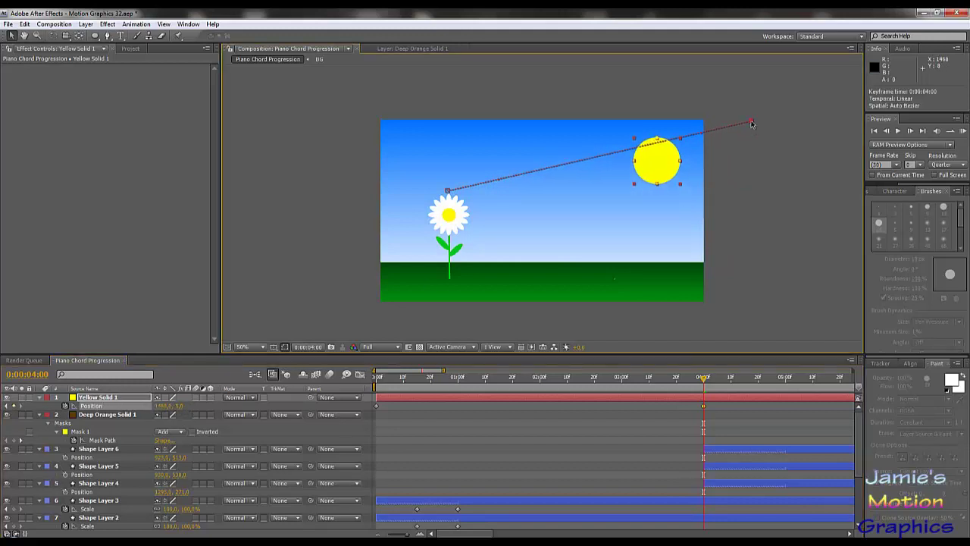
left_click_drag(704, 136, 590, 117)
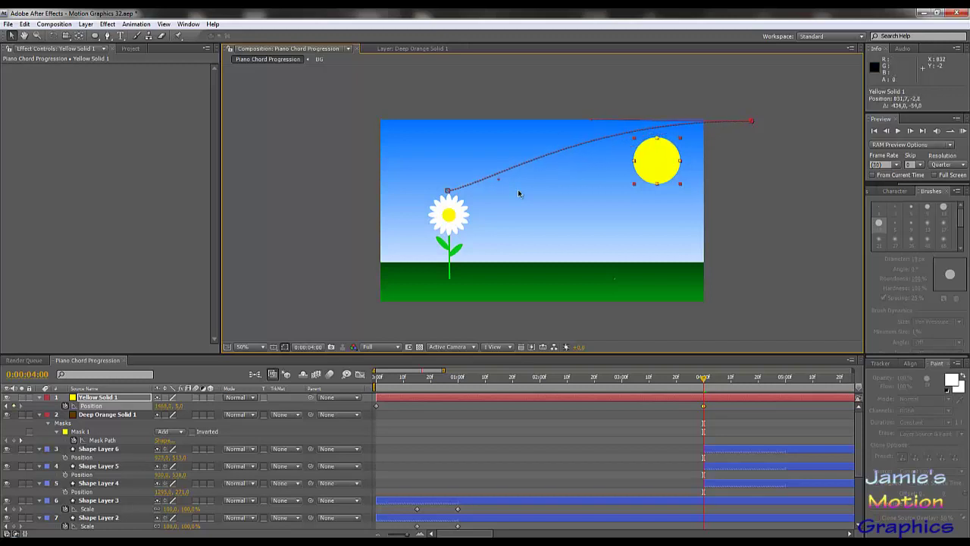
key("F2")
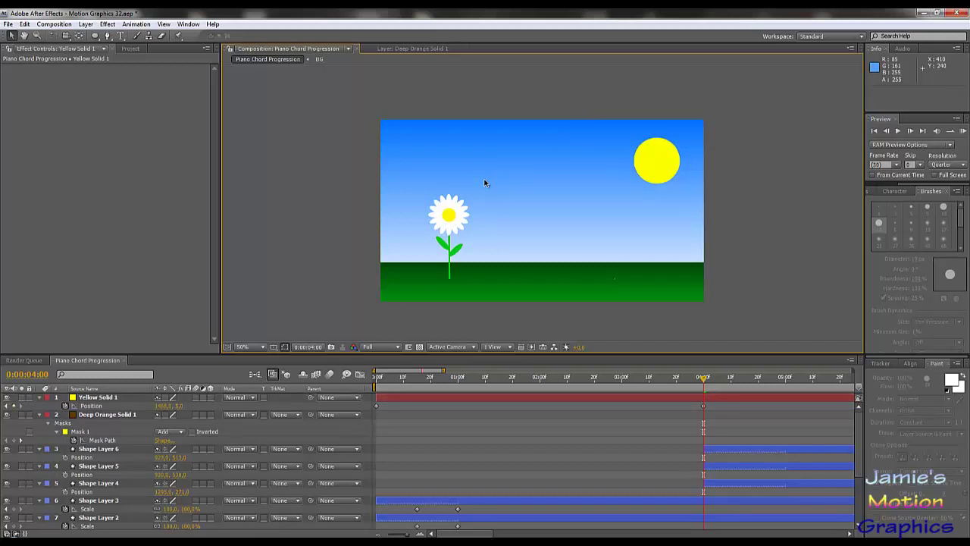
left_click(656, 159)
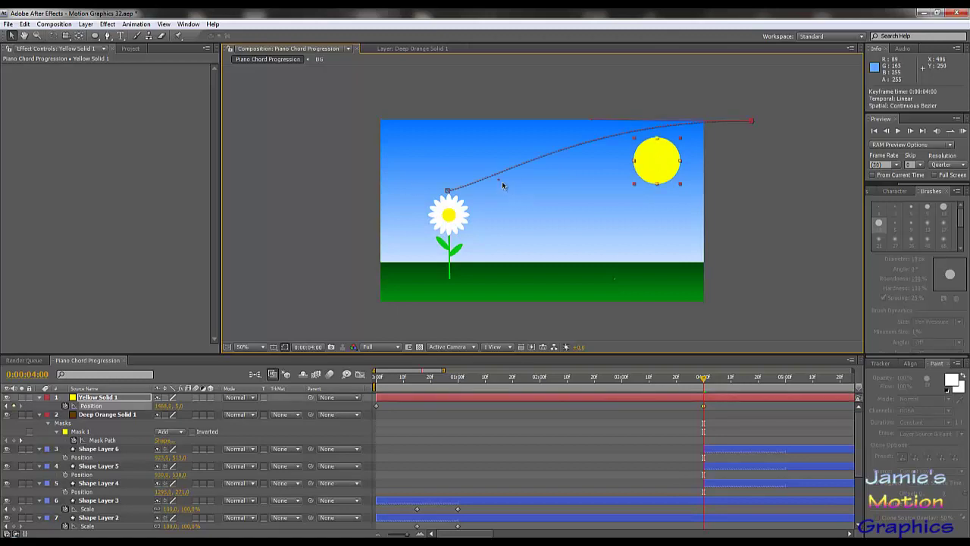
left_click_drag(498, 182, 483, 156)
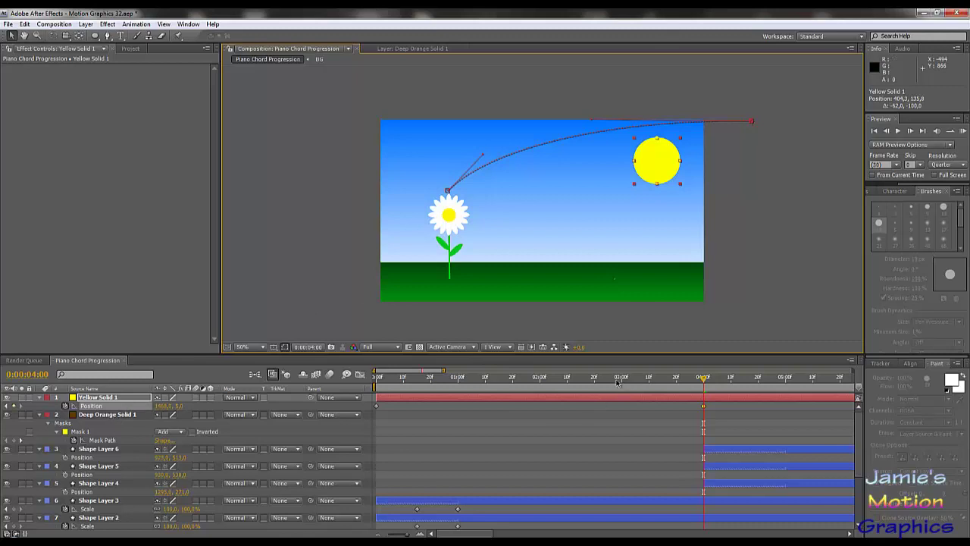
Scrub through the first seconds to review the sun rising along its curved path.
left_click_drag(618, 377, 406, 377)
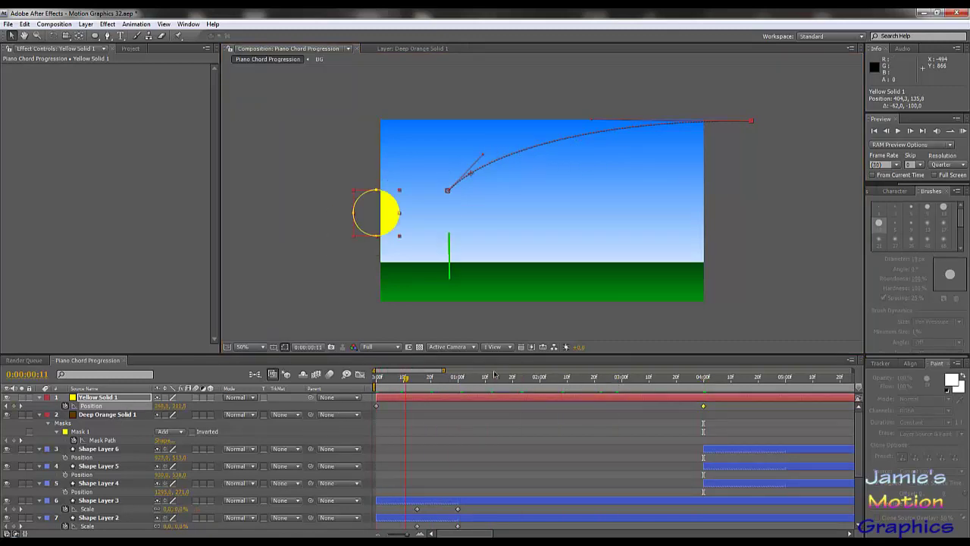
mouse_move(494, 374)
left_mouse_down()
mouse_move(725, 385)
mouse_move(432, 385)
mouse_move(483, 385)
left_mouse_up()
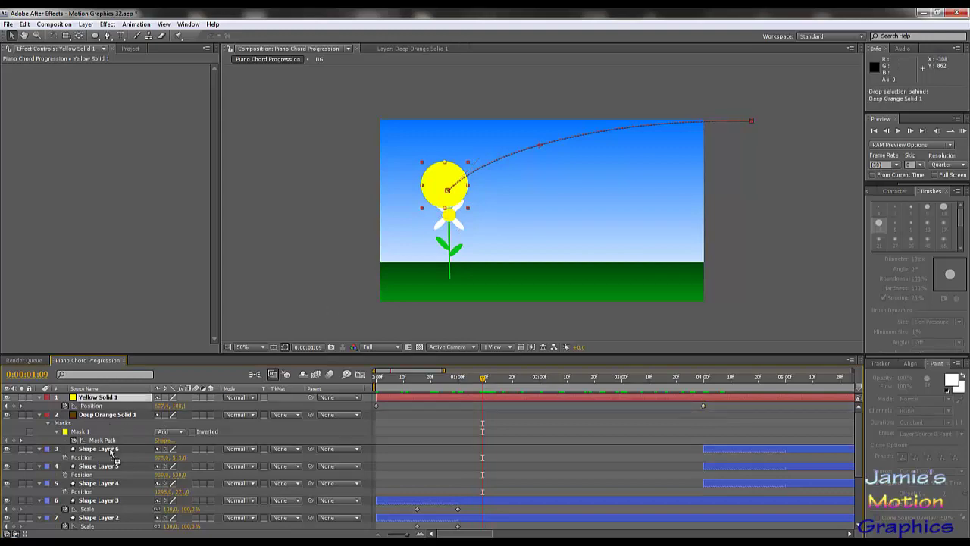
Switch to the web browser showing the Valerio International page on npo.nl.
key("alt+Tab")
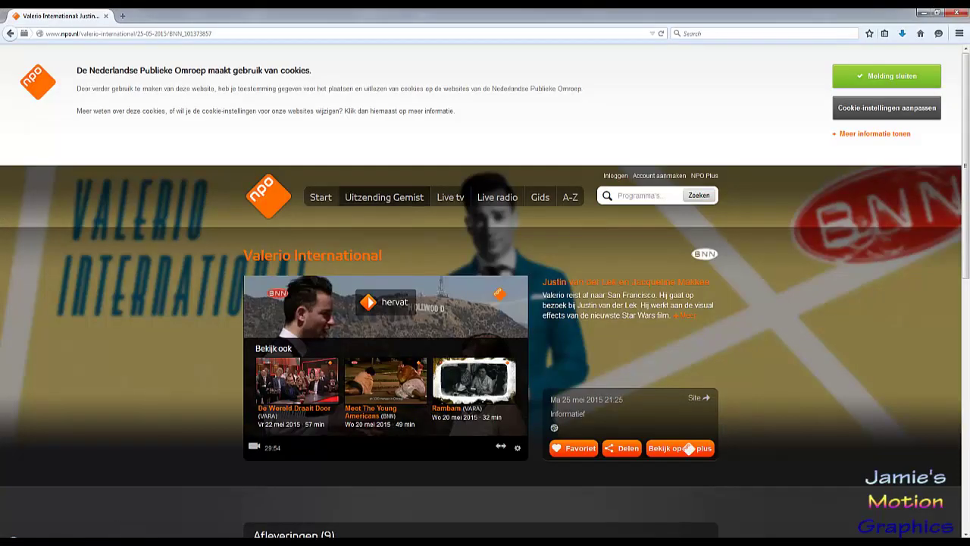
Return to After Effects and reorder Yellow Solid 1 to sit directly above the BG layer, behind all the flower layers.
key("alt+Tab")
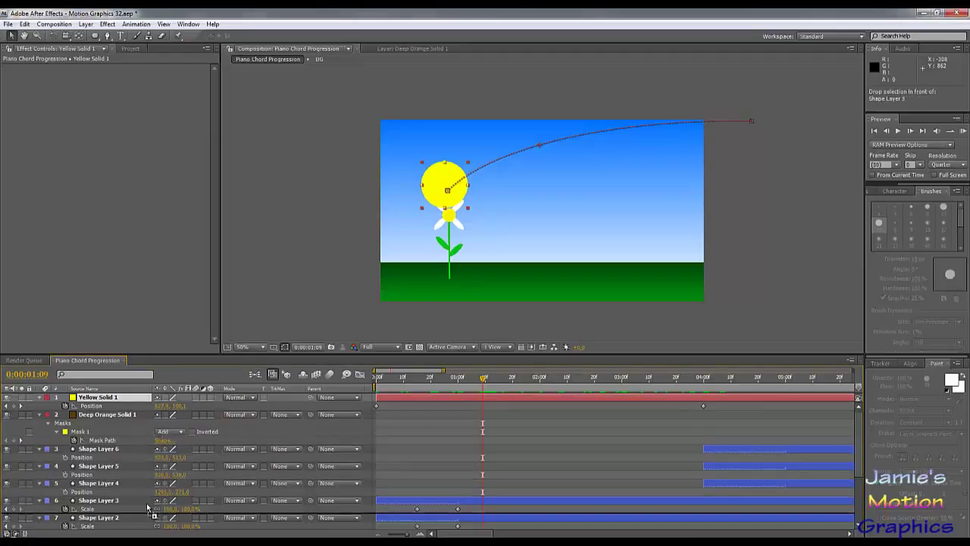
left_click_drag(155, 525, 127, 481)
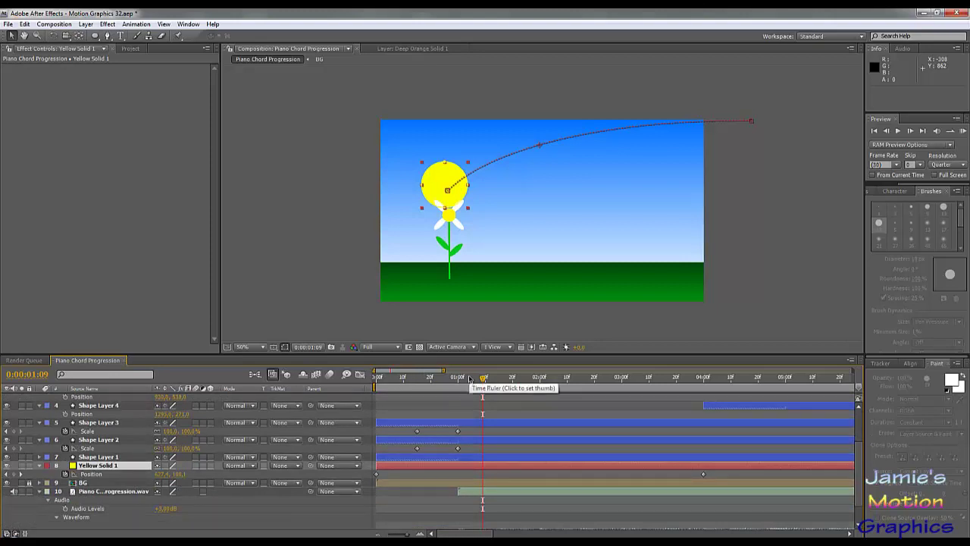
left_click_drag(477, 381, 762, 399)
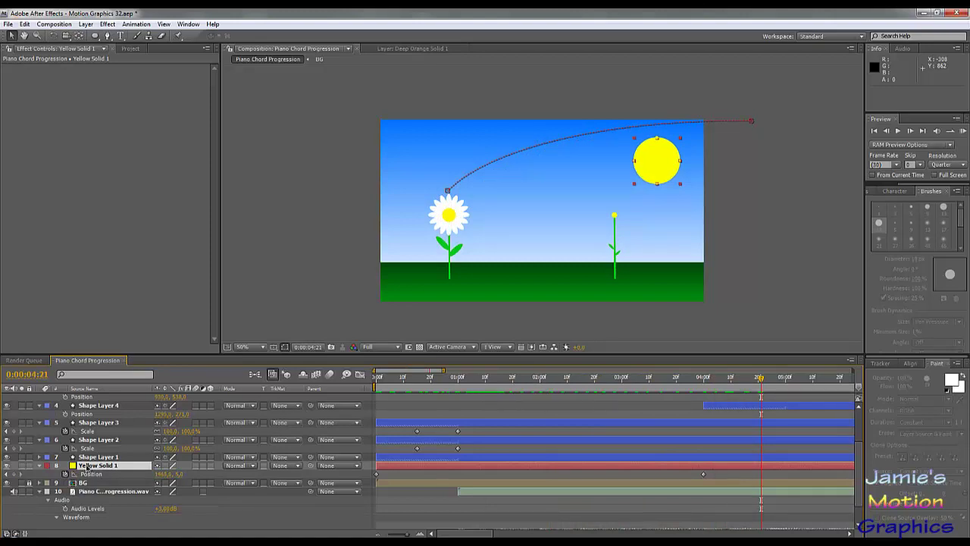
Soften the sun's edge by setting Yellow Solid 1's Mask Feather to 124 pixels, and check it at different times.
key("f")
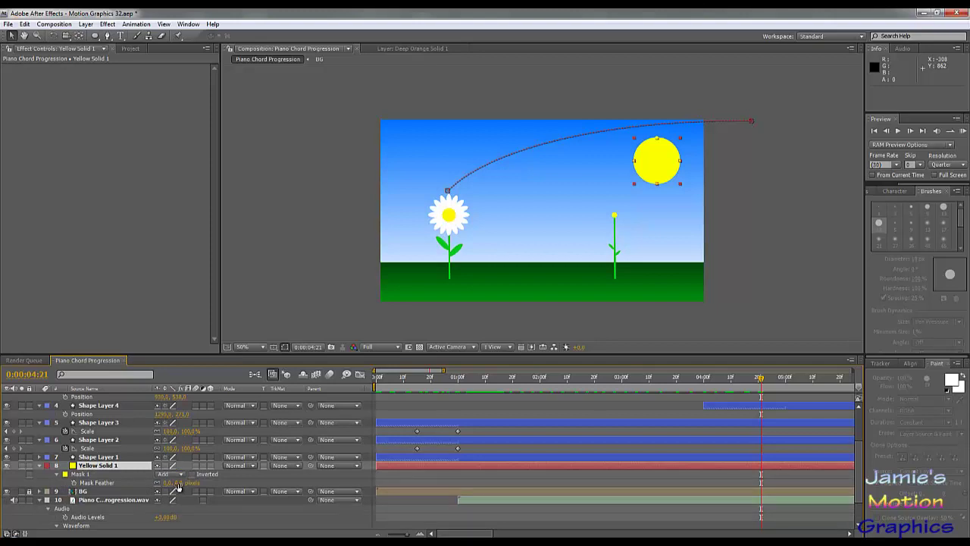
left_click_drag(178, 487, 239, 481)
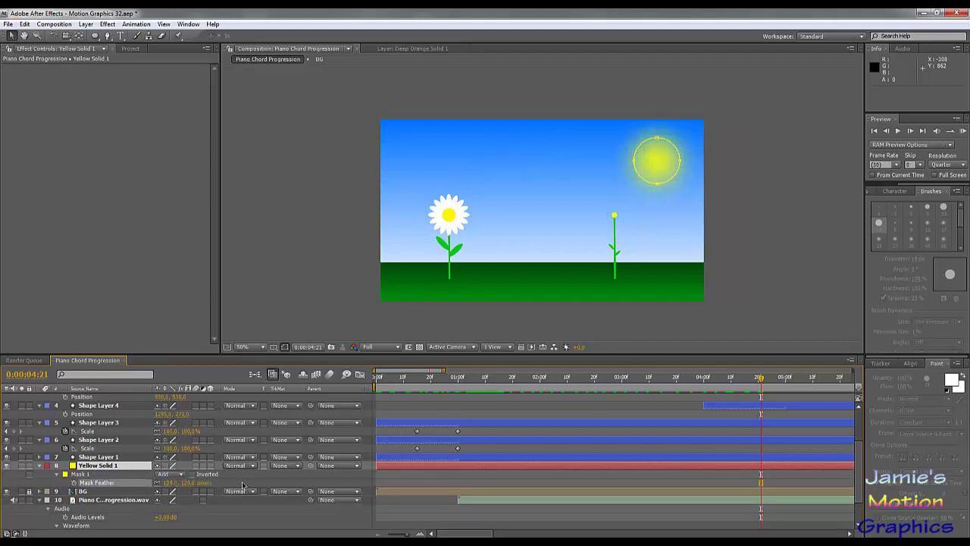
left_click(242, 485)
left_click_drag(726, 381, 512, 398)
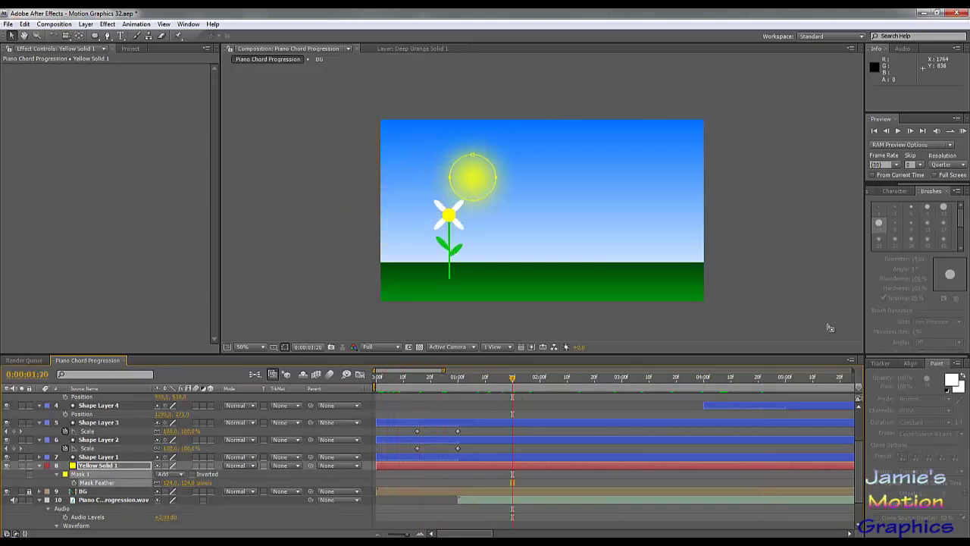
left_click(341, 521)
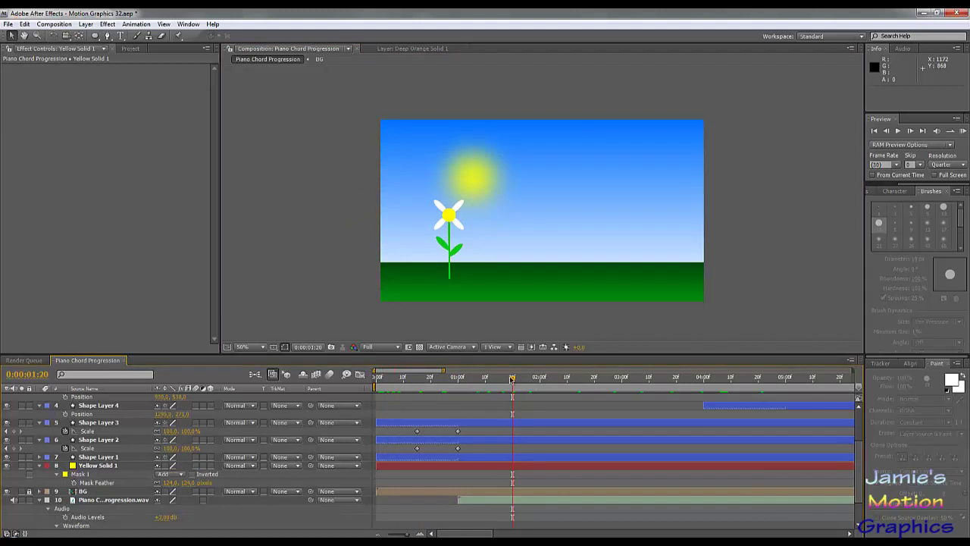
left_click_drag(513, 378, 538, 381)
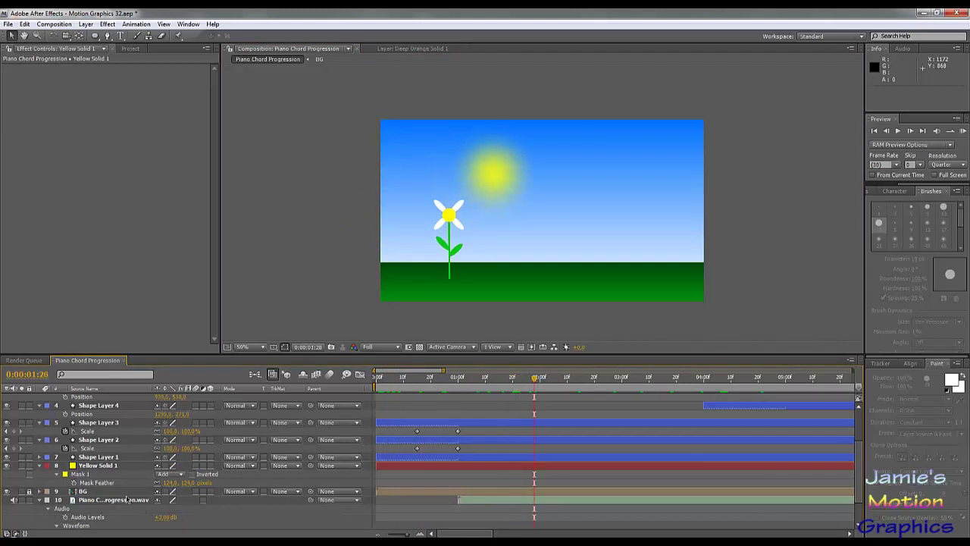
Duplicate Mask 1 on Yellow Solid 1 and reduce the original mask's feather to 60 pixels for a more solid sun.
left_click(82, 474)
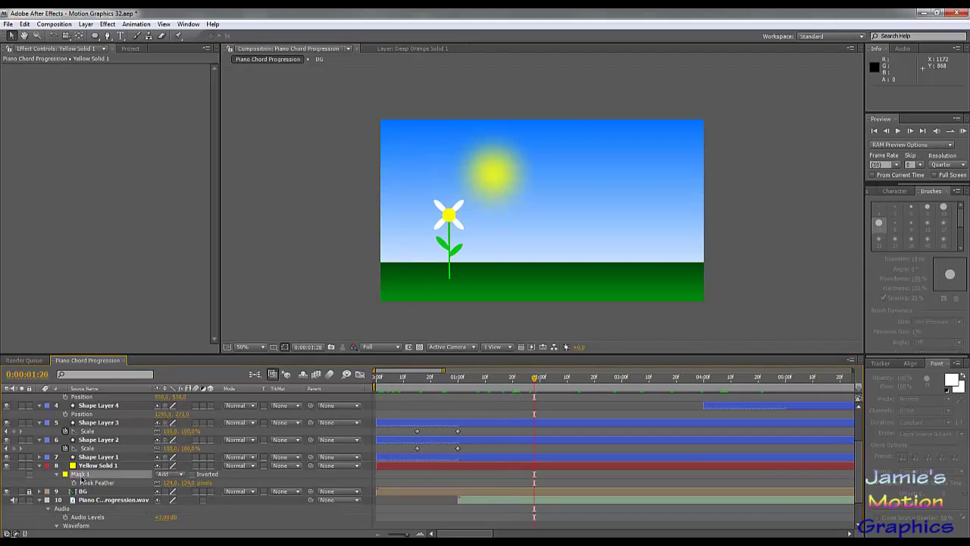
key("ctrl+d")
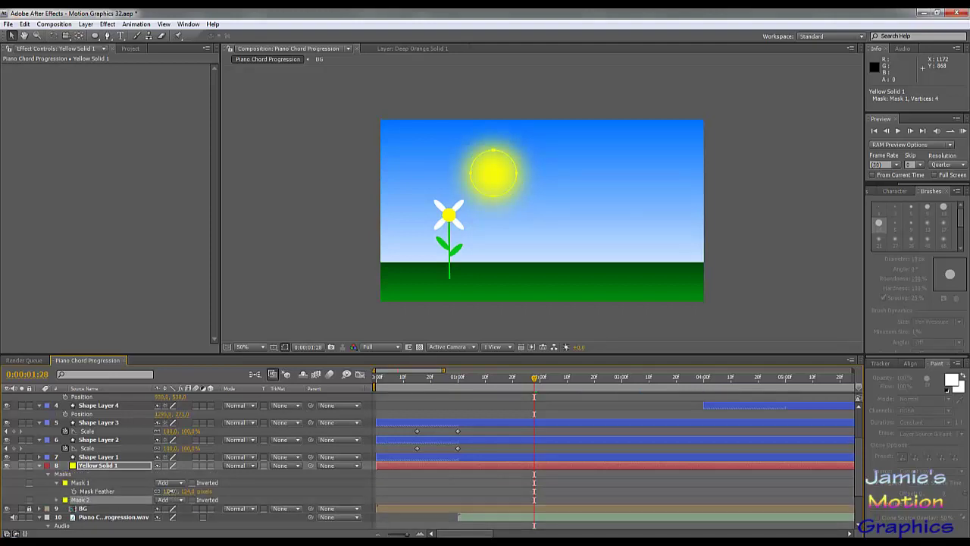
left_click_drag(168, 491, 157, 491)
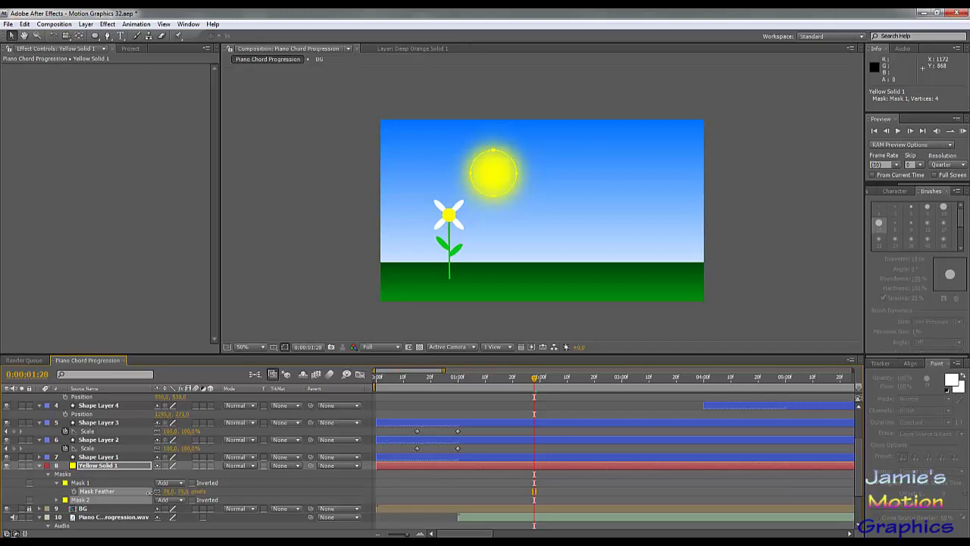
left_click(149, 494)
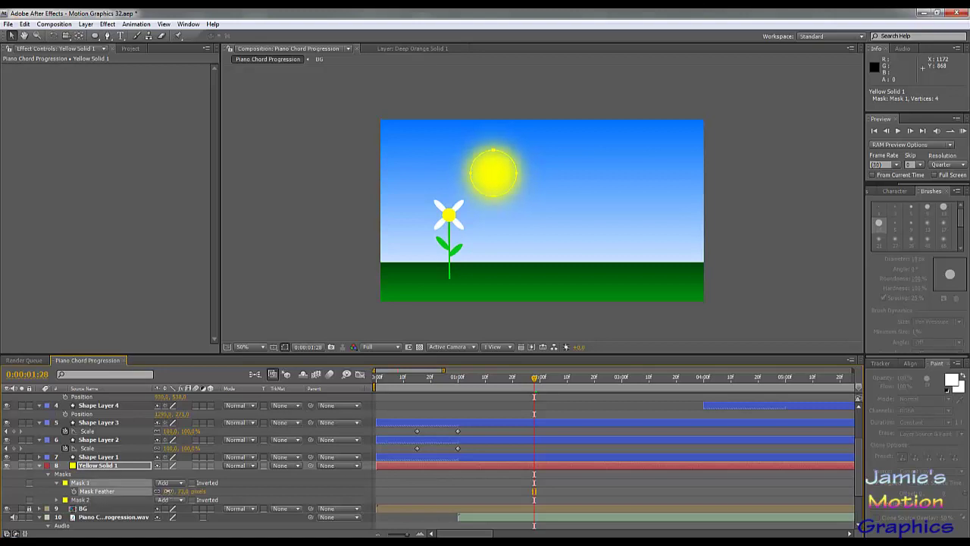
left_click(266, 489)
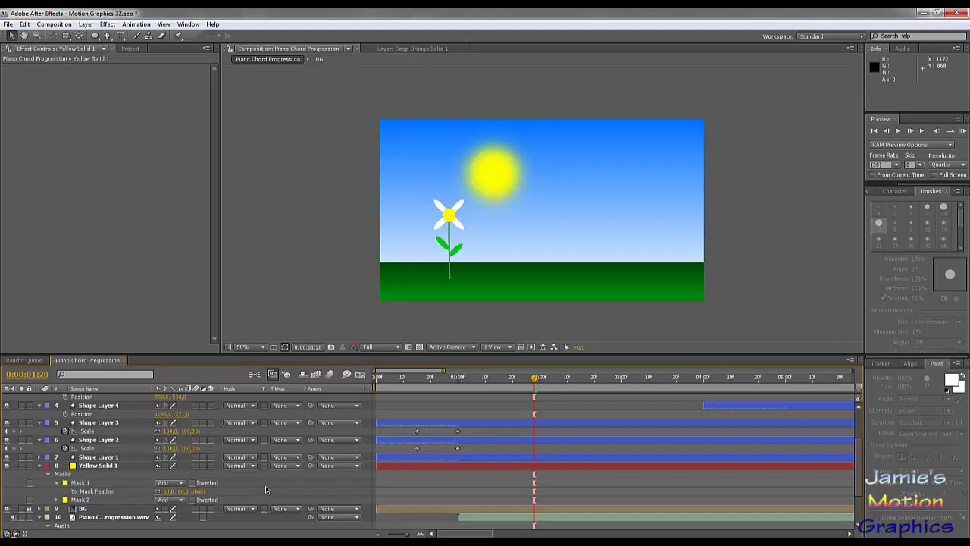
Show about 21 seconds of the timeline and scrub to 0:00:12:09 to review the sun and the growing tree.
left_click_drag(533, 385, 730, 398)
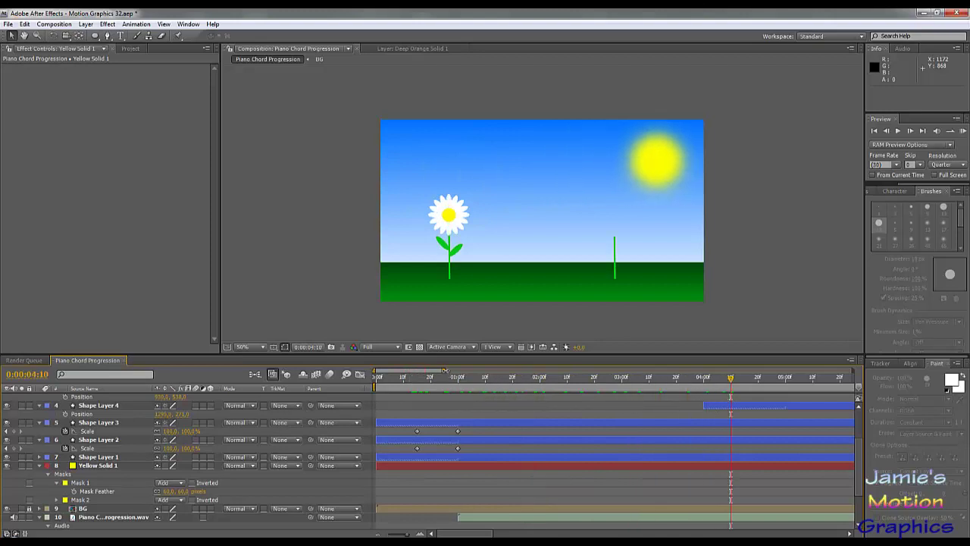
left_click_drag(445, 371, 618, 370)
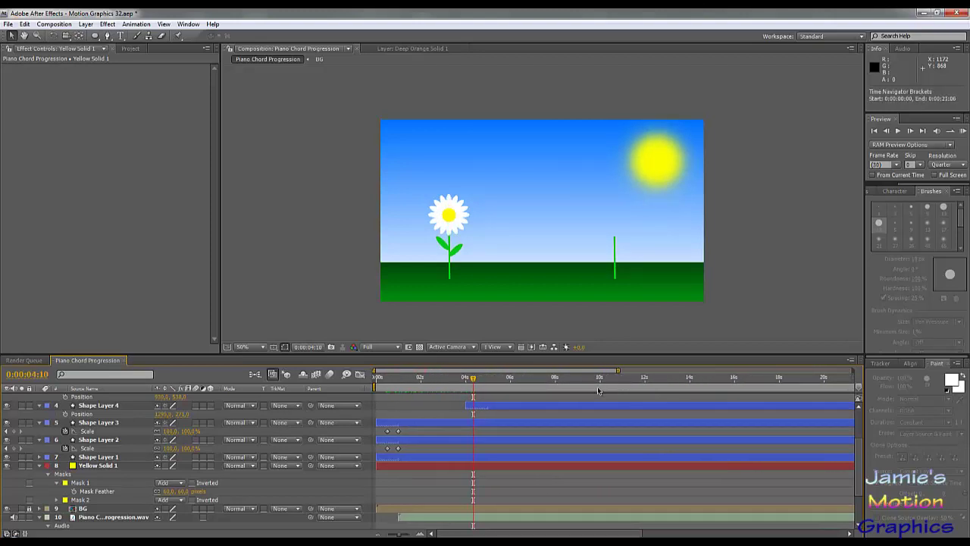
left_click_drag(497, 383, 652, 386)
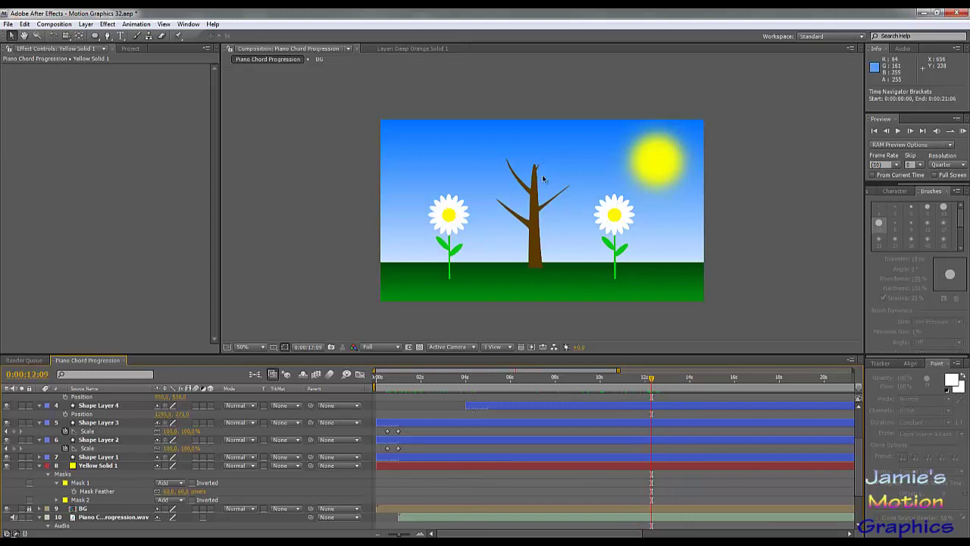
Select Deep Orange Solid 1 and move the current time to its Mask Path keyframe at 0:00:12:00, before the upper right branch grows.
scroll(538, 168, "up", 6)
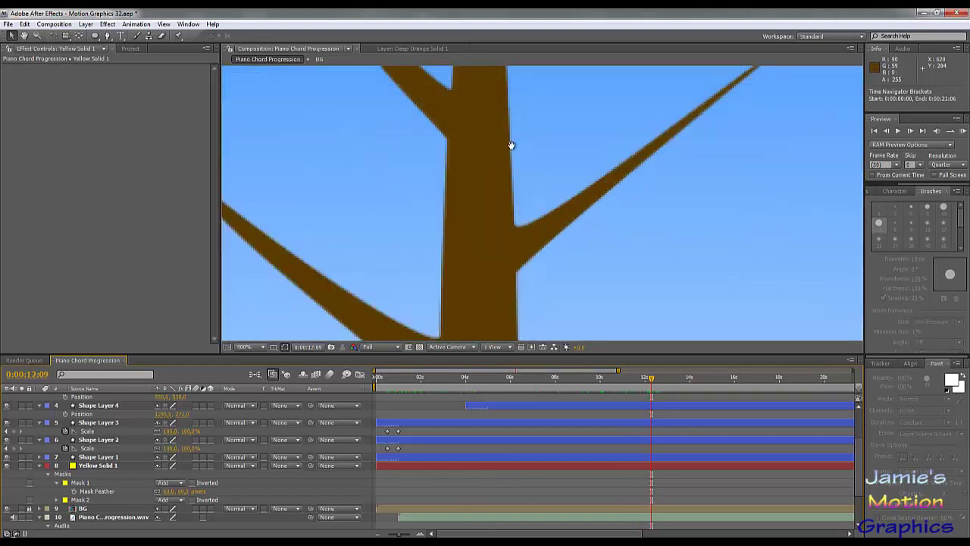
scroll(498, 456, "up", 3)
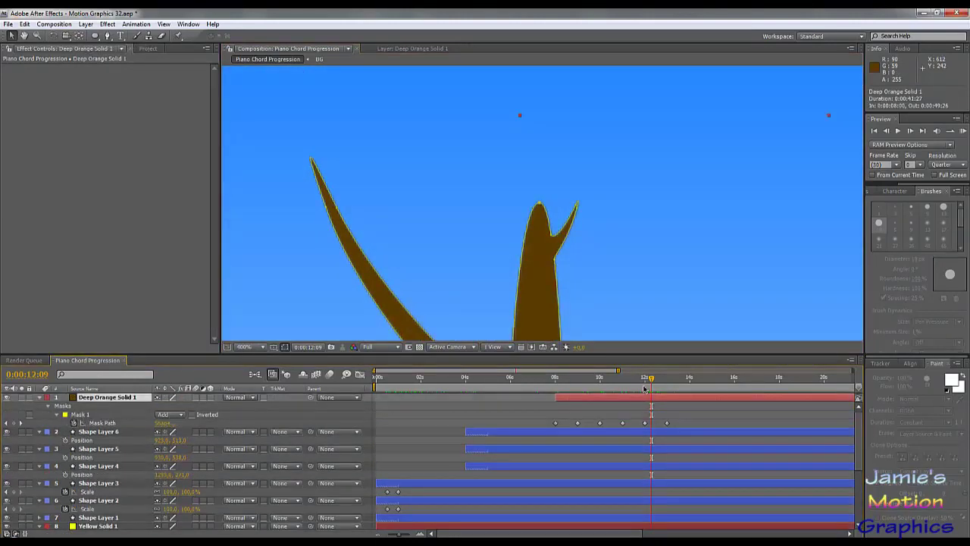
mouse_move(653, 383)
left_mouse_down()
mouse_move(678, 388)
mouse_move(646, 391)
left_mouse_up()
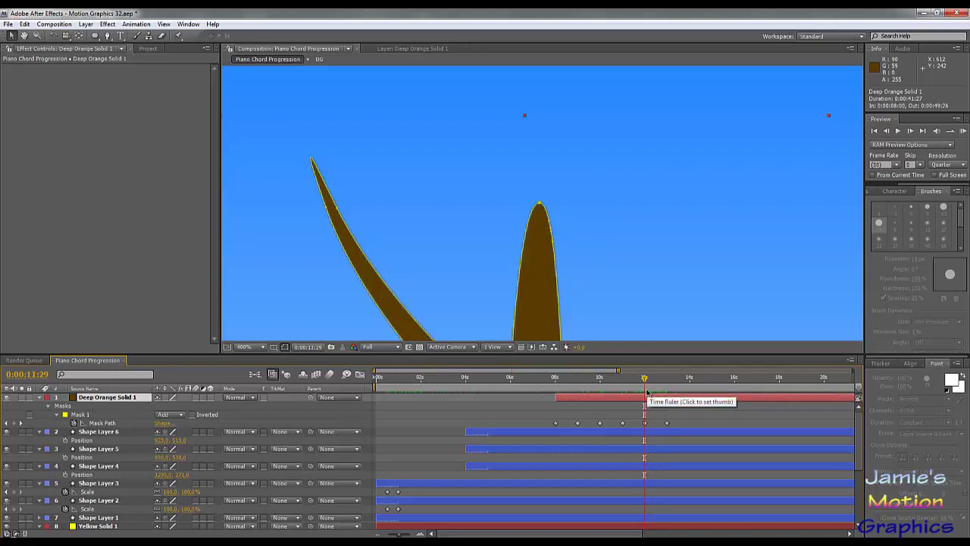
key("Page_Down")
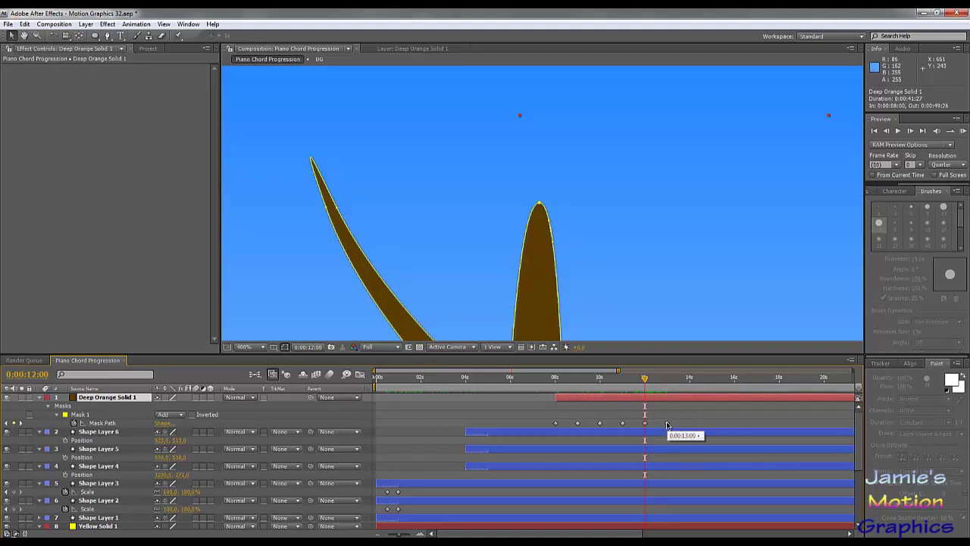
left_click_drag(667, 425, 667, 423)
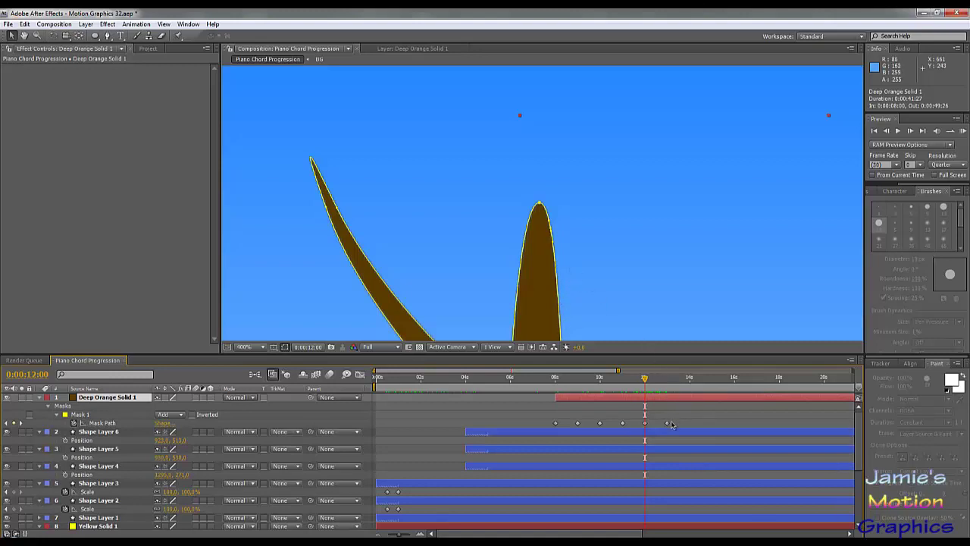
mouse_move(668, 426)
mouse_move(645, 379)
left_mouse_down()
mouse_move(669, 382)
mouse_move(644, 392)
mouse_move(673, 397)
mouse_move(646, 398)
left_mouse_up()
At 0:00:12:00, move the collapsed branch vertices of the tree's mask path down the right edge of the trunk's tip.
left_click_drag(564, 215, 560, 219)
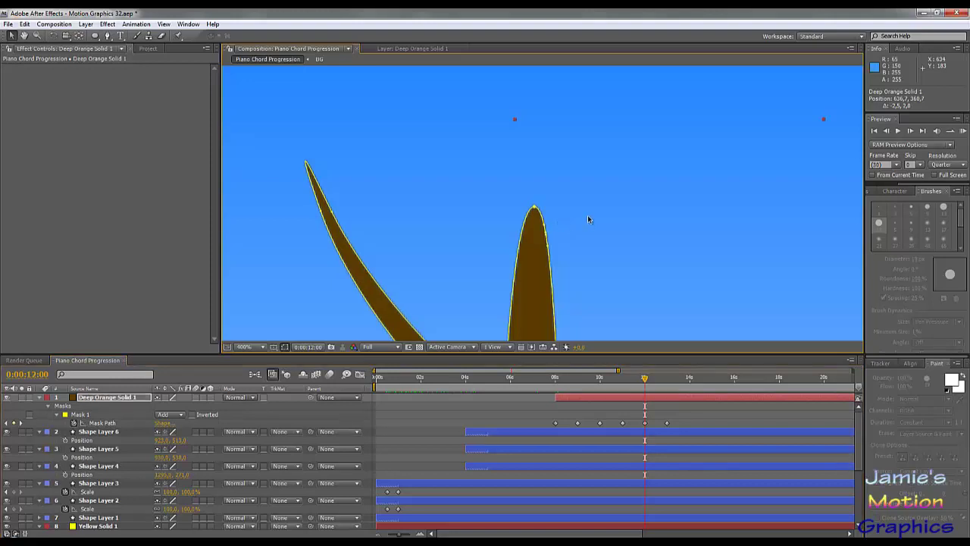
key("ctrl+z")
left_click(91, 422)
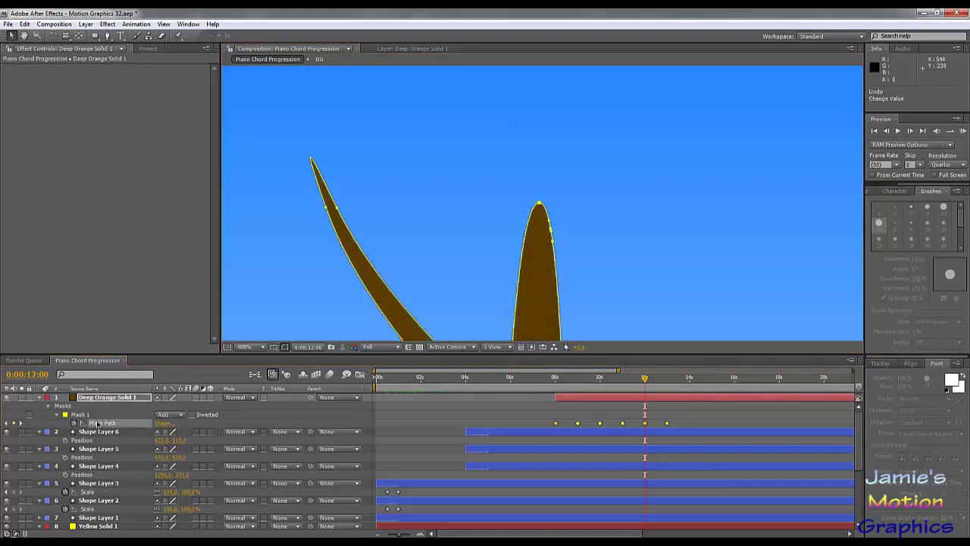
left_click_drag(579, 213, 555, 290)
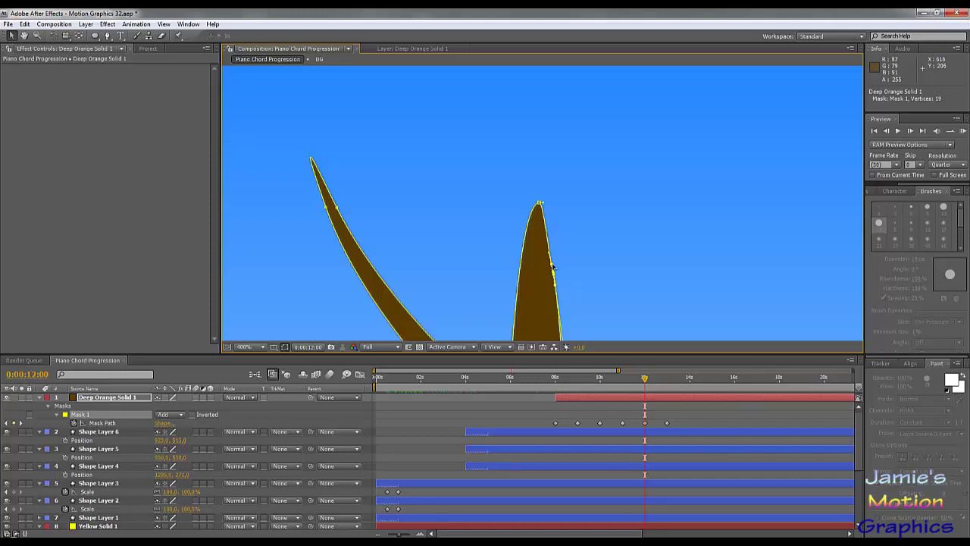
key("period")
key("period")
left_click_drag(568, 296, 569, 179)
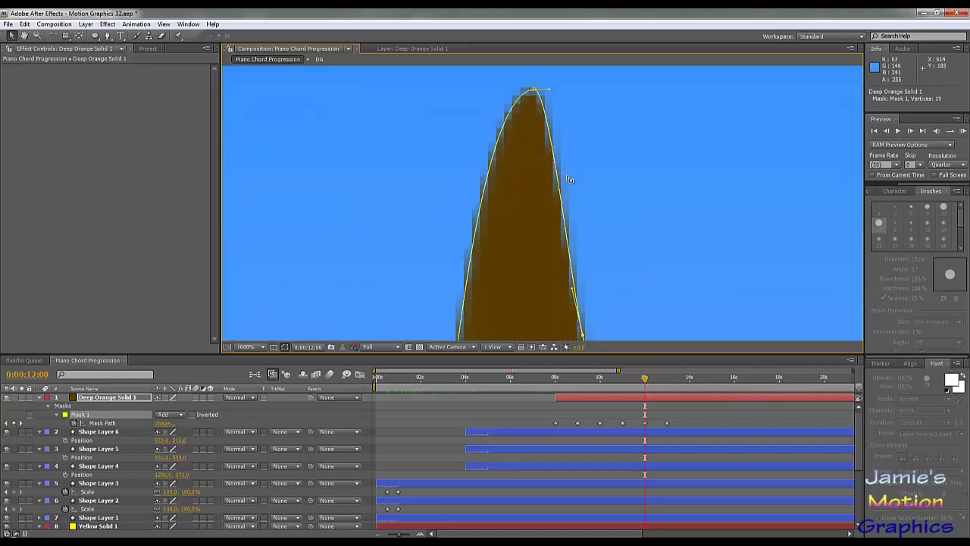
key("comma")
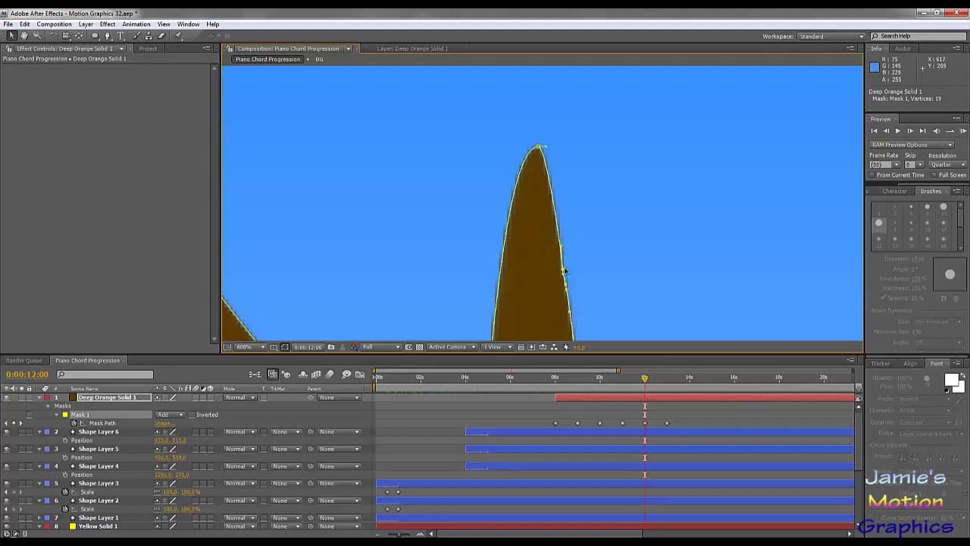
Adjust the individual branch vertices to smooth the trunk's right edge, and check the branch growth up to 0:00:13:11.
left_click_drag(564, 270, 572, 262)
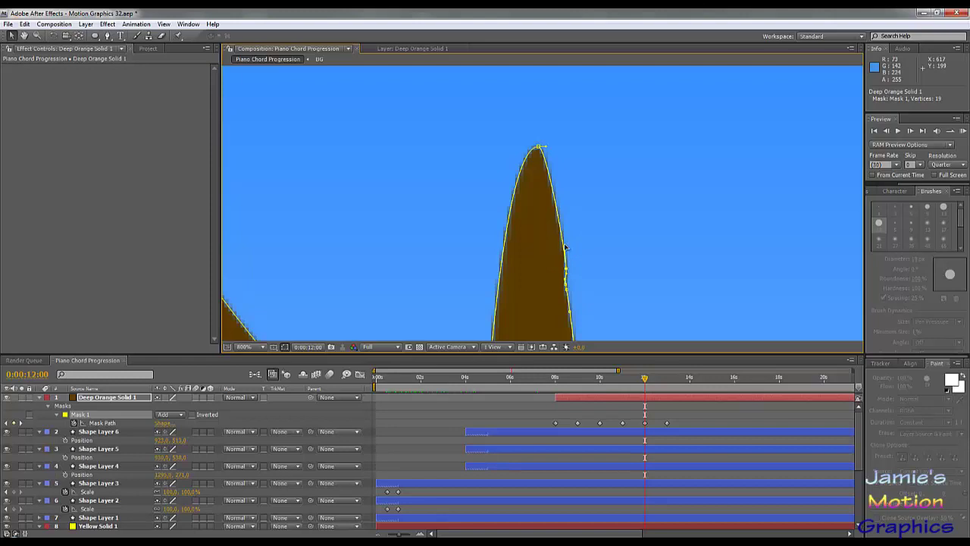
left_click(567, 292)
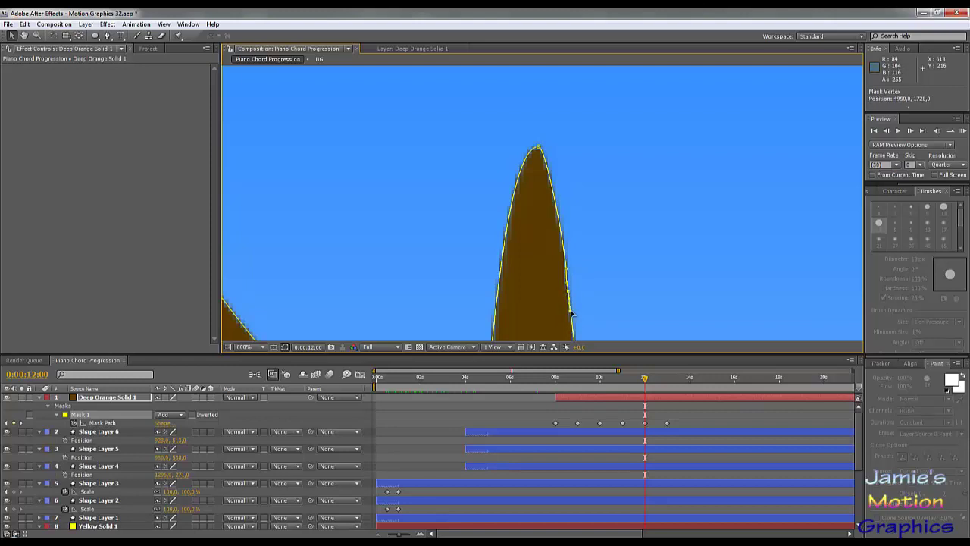
key("comma")
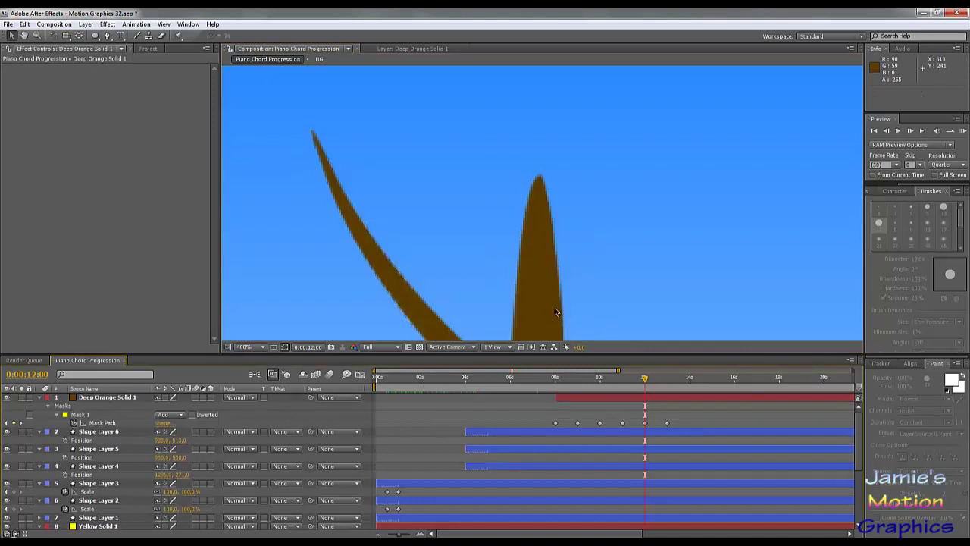
key("comma")
key("period")
left_click_drag(646, 381, 676, 395)
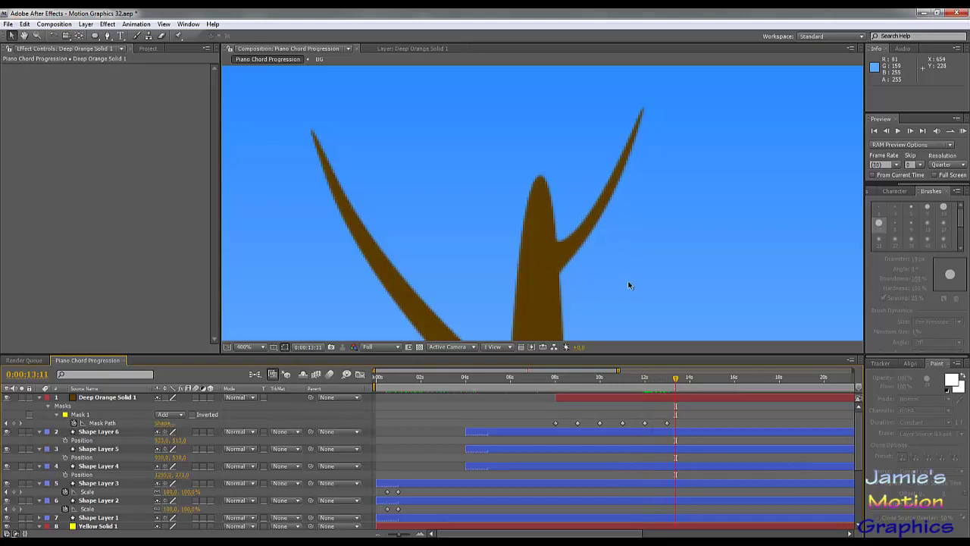
Move the current time to 0:00:14:00, one second past the tree's last Mask Path keyframe.
scroll(629, 281, "down", 2)
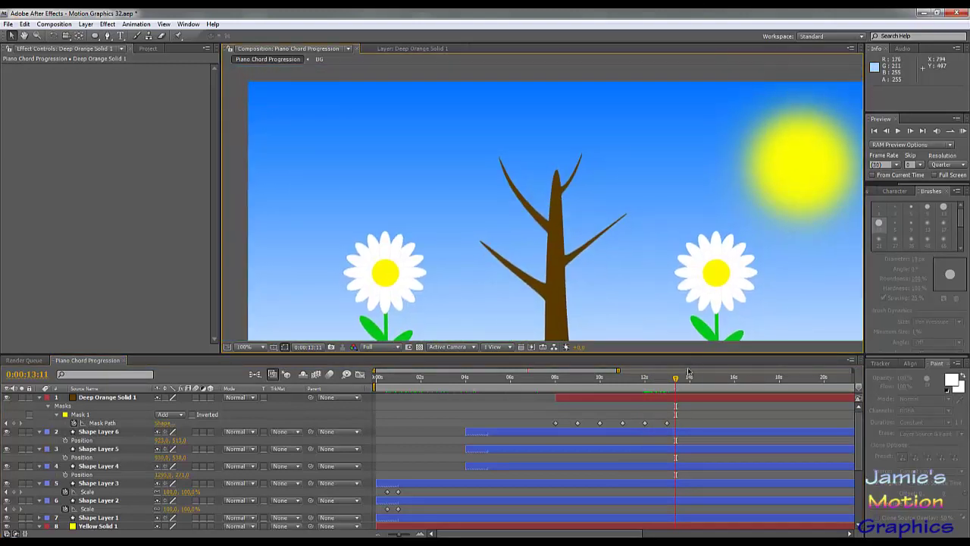
mouse_move(677, 379)
left_mouse_down()
mouse_move(637, 379)
mouse_move(690, 387)
left_mouse_up()
scroll(611, 265, "down", 2)
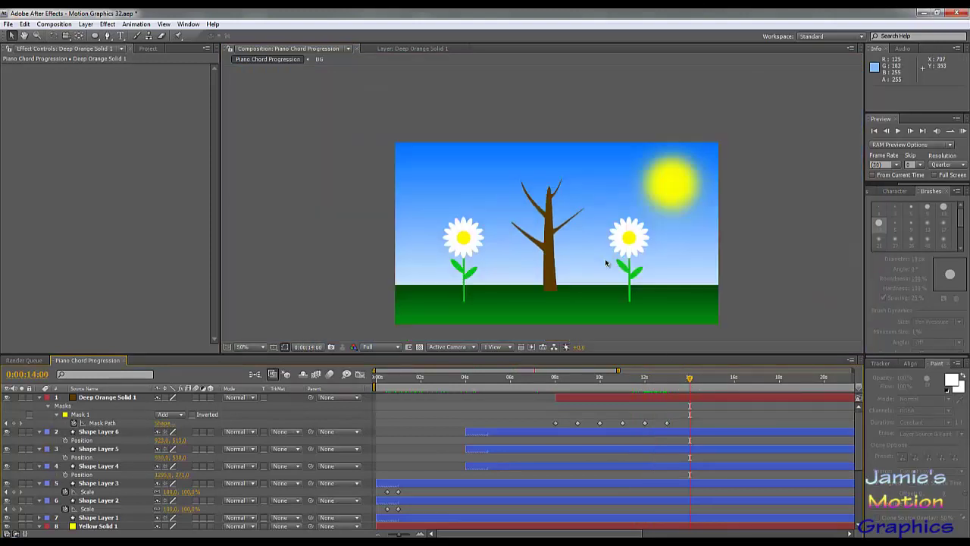
scroll(570, 259, "up", 2)
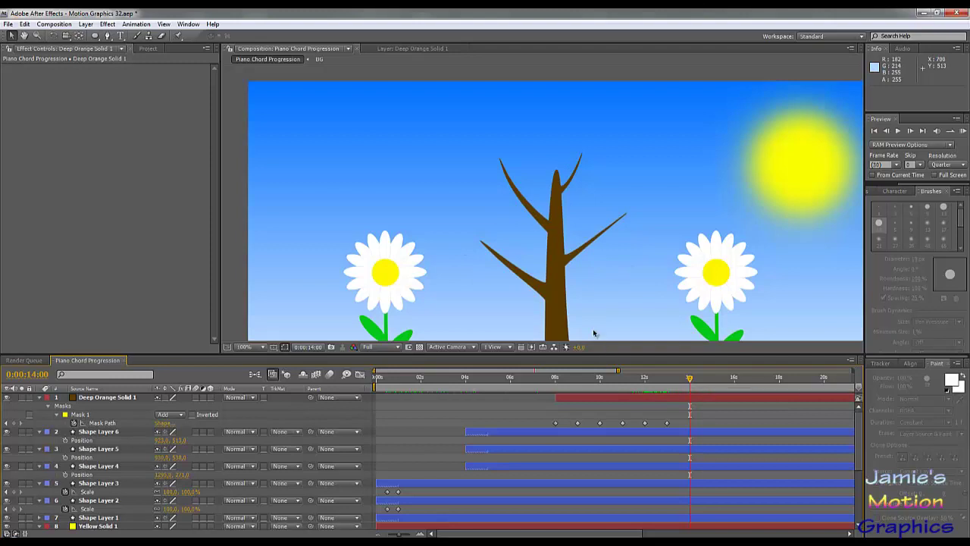
key("period")
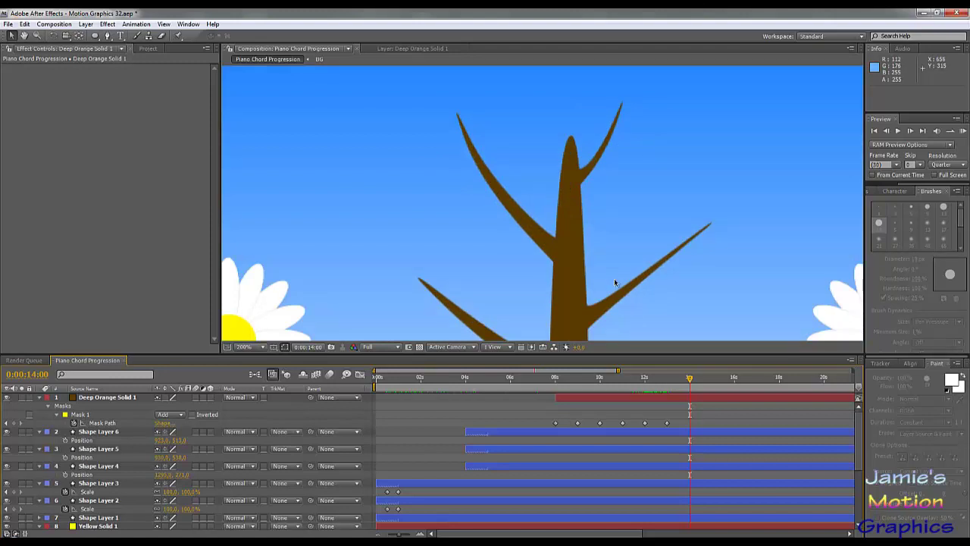
key("comma")
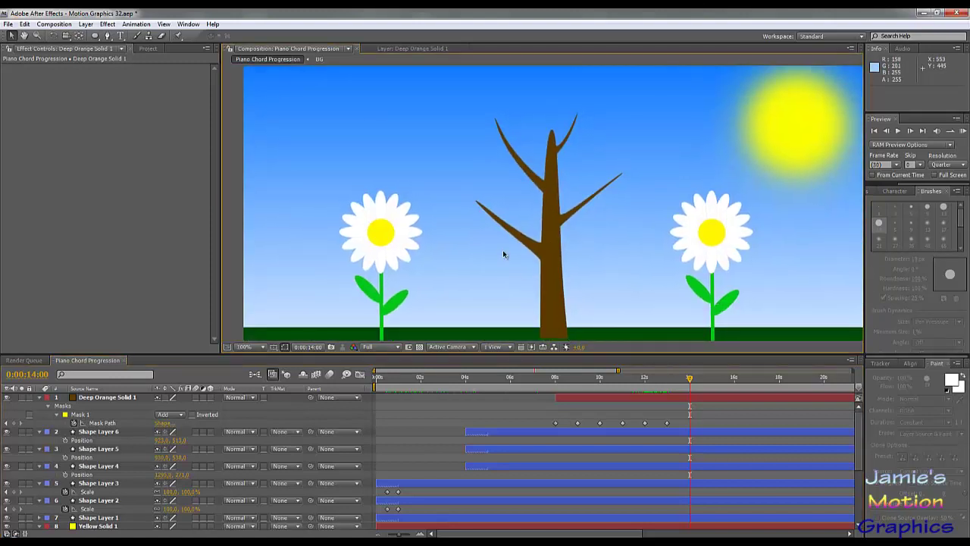
Select Mask 1 of Deep Orange Solid 1 for Pen tool editing and move the current time to its Mask Path keyframe at 0:00:13:00.
key("period")
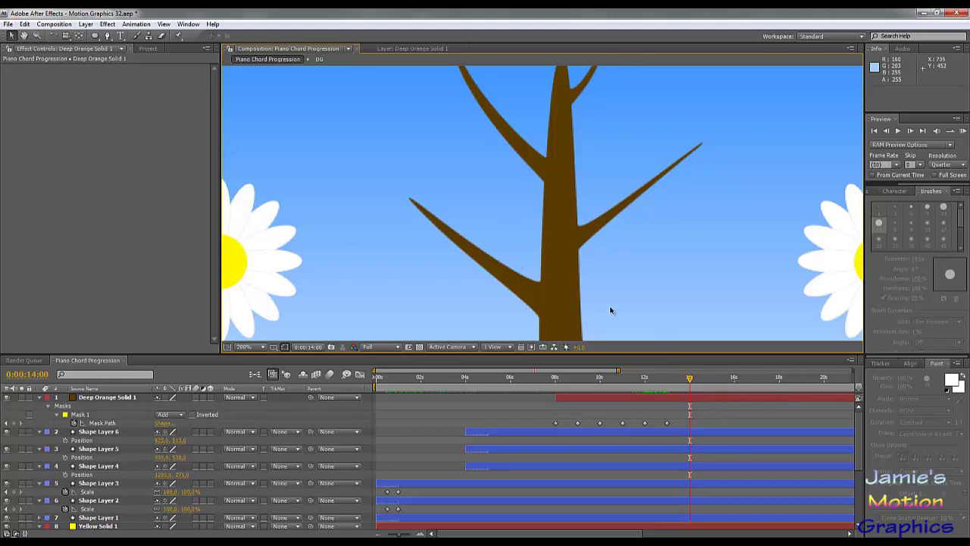
left_click_drag(609, 305, 614, 354)
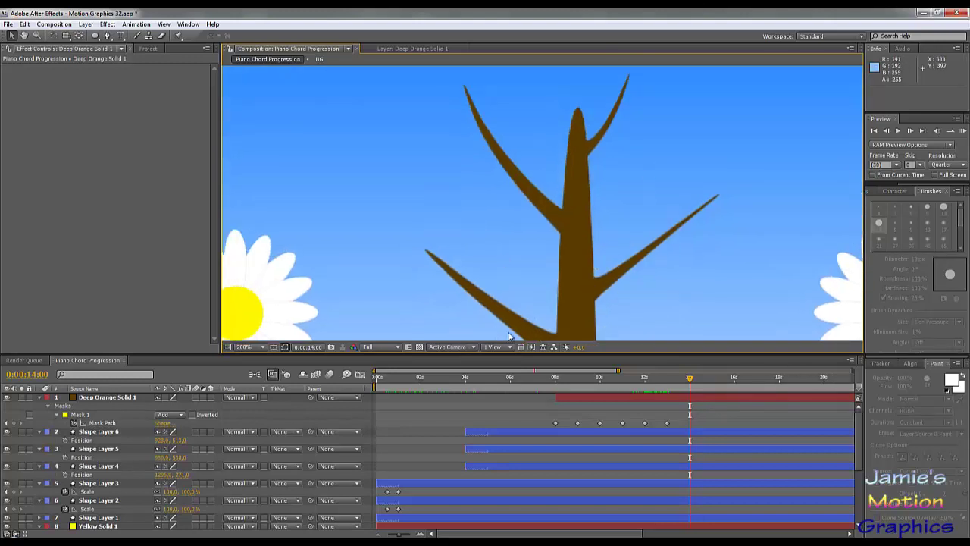
left_click(107, 37)
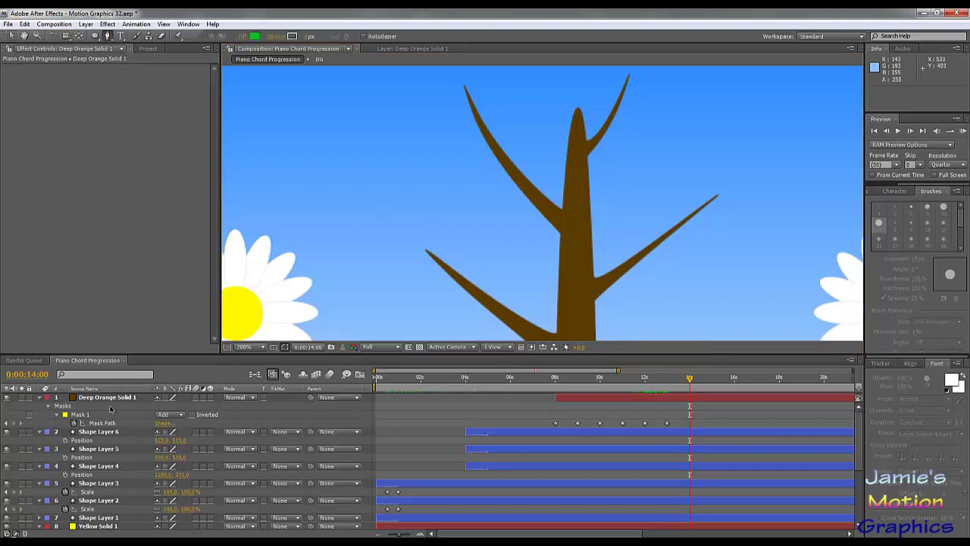
left_click(85, 415)
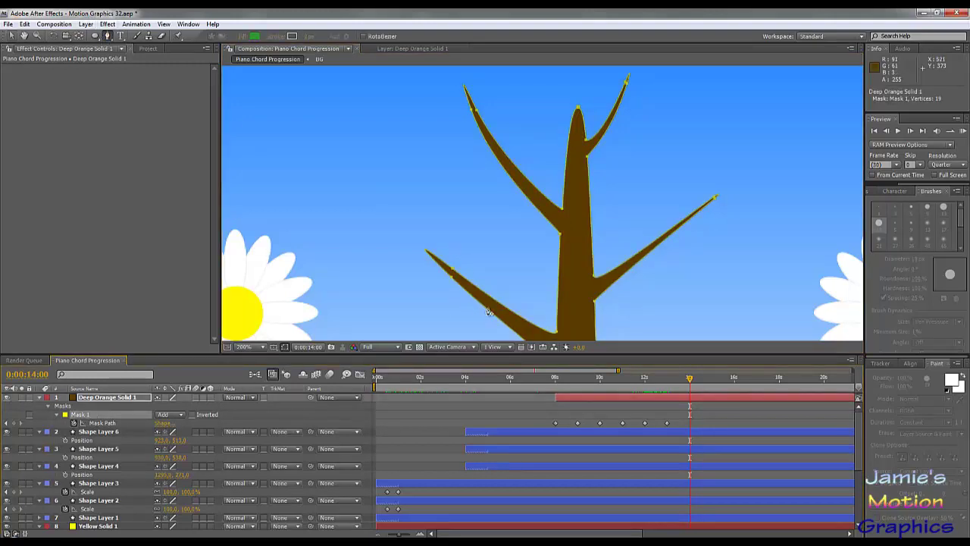
scroll(489, 311, "up", 2)
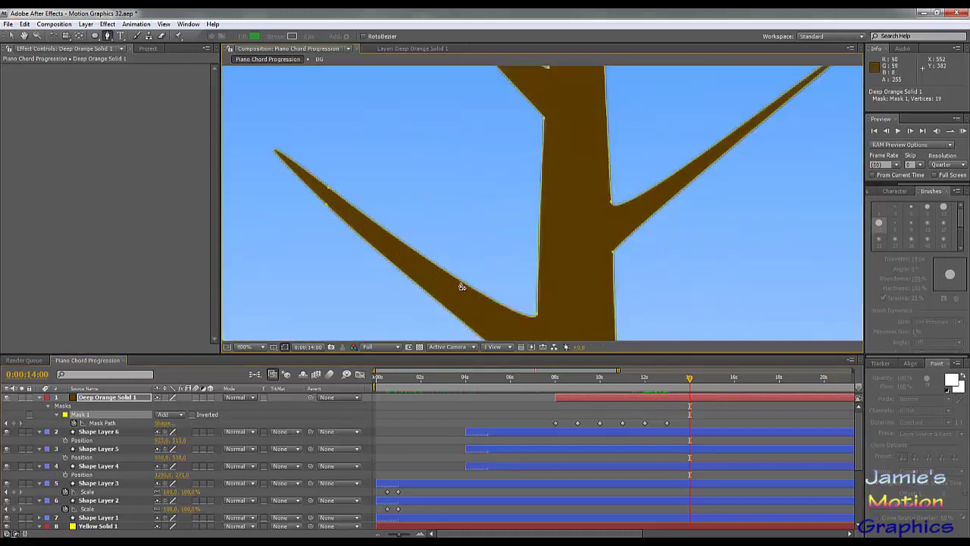
left_click_drag(461, 286, 422, 238)
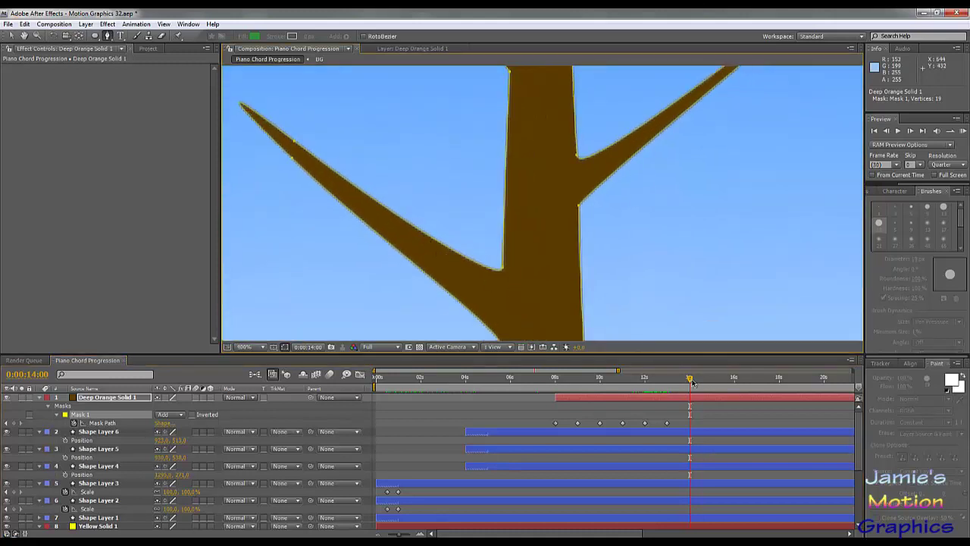
left_click_drag(692, 381, 667, 379)
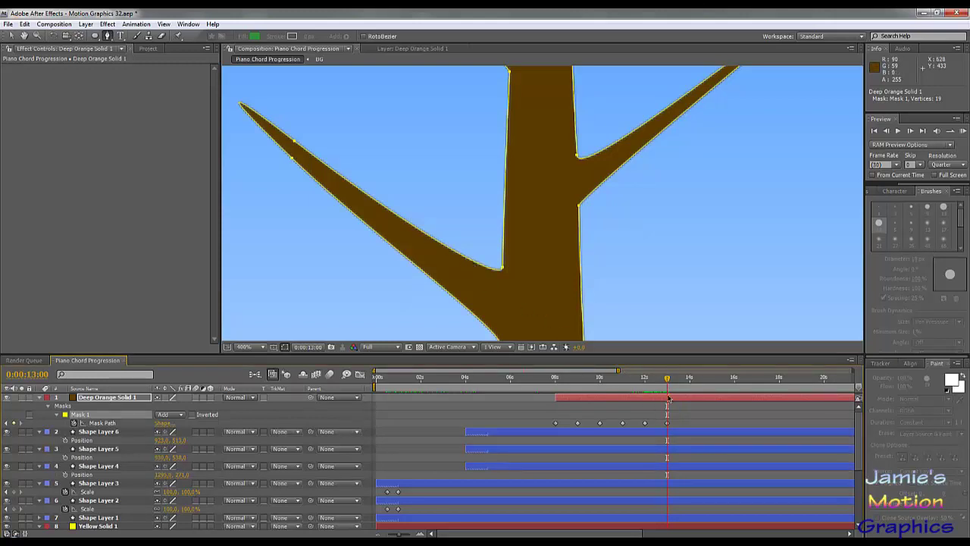
Add three closely spaced mask vertices on the upper edge of the tree's lower left branch.
left_click(412, 228)
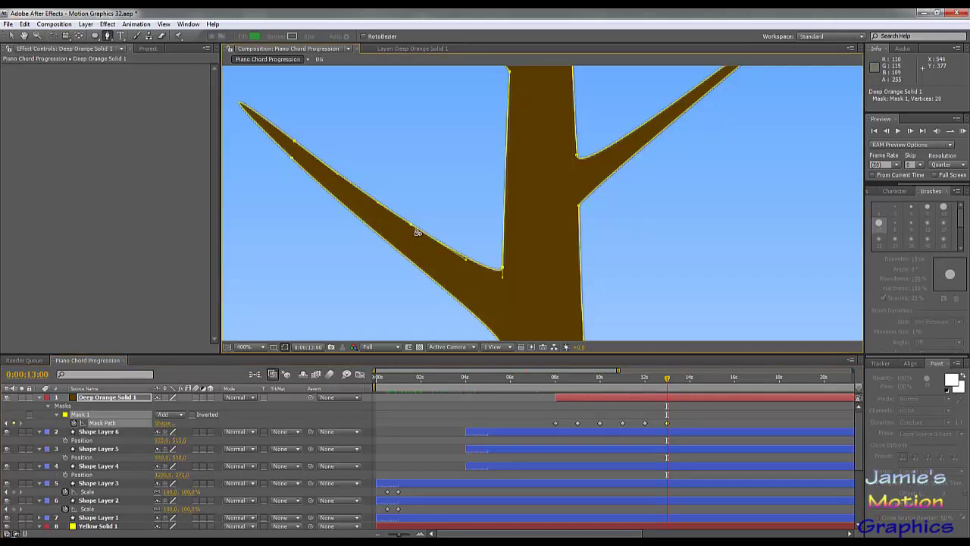
left_click(421, 234)
left_click(432, 241)
Add three closely spaced mask vertices midway along the upper edge of the lower right branch.
scroll(402, 262, "up", 3)
left_click(574, 222)
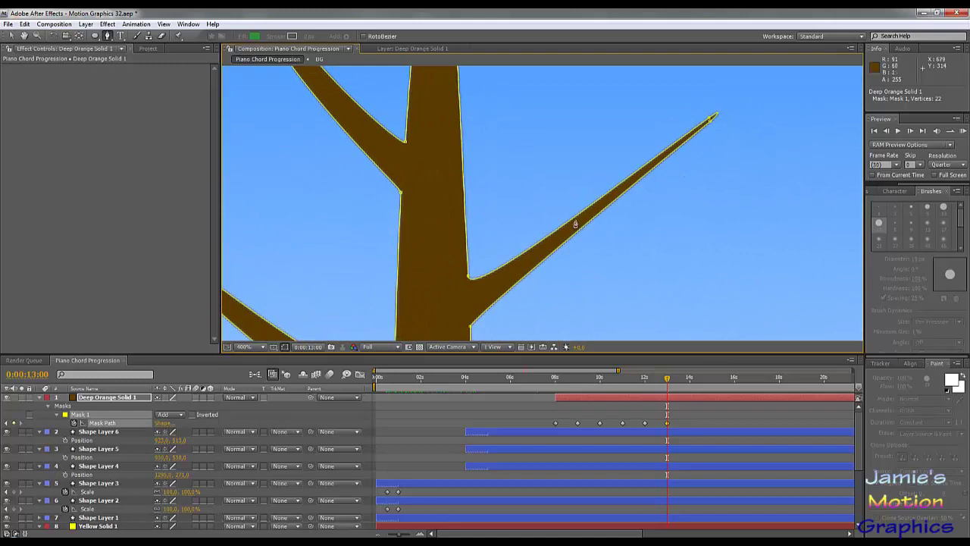
left_click(580, 217)
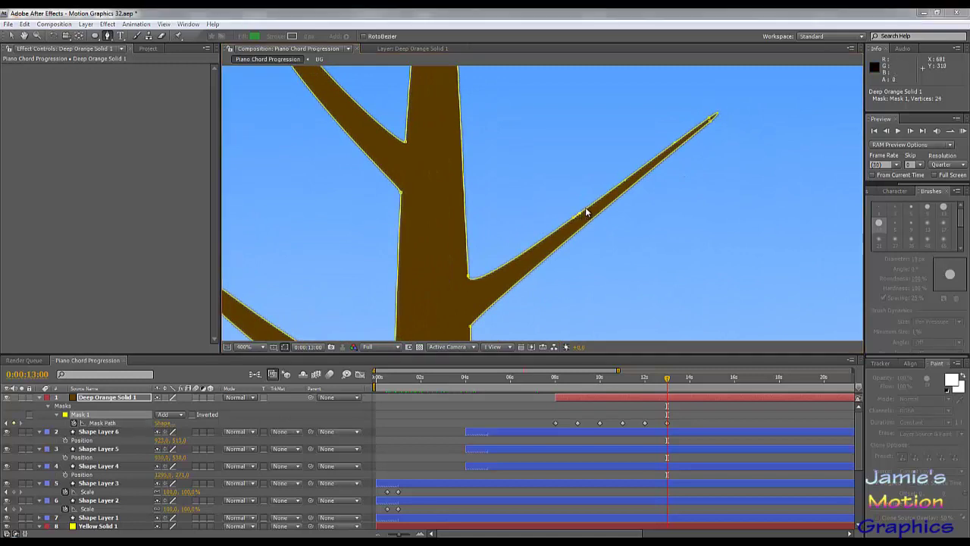
left_click(581, 324)
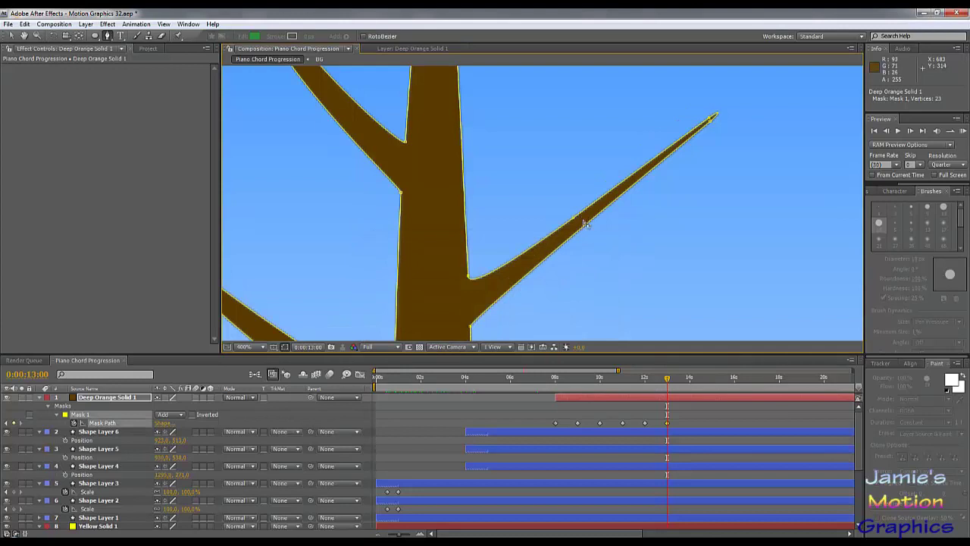
key("ctrl+z")
Add three closely spaced mask vertices on the inner edge of the upper left branch.
left_click_drag(498, 159, 595, 246)
left_click_drag(517, 208, 524, 270)
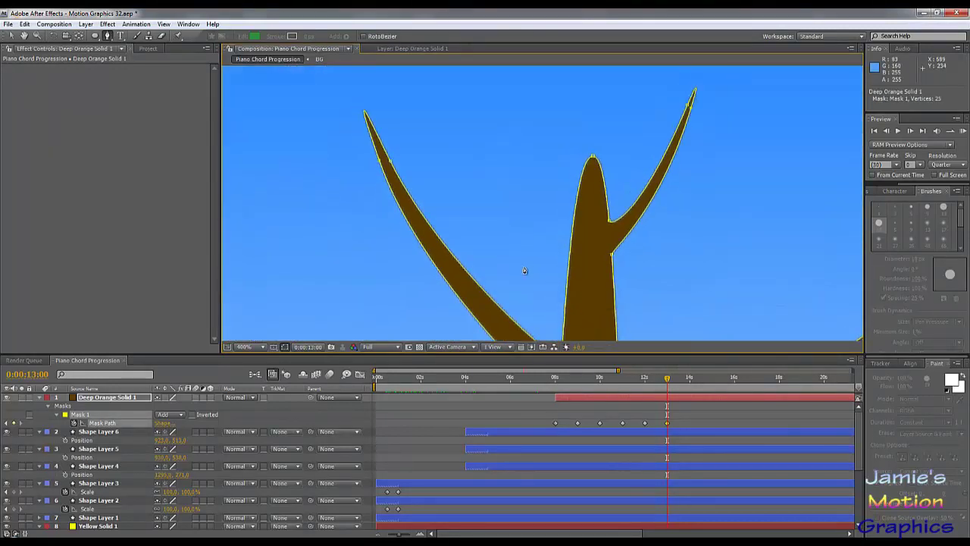
left_click(448, 253)
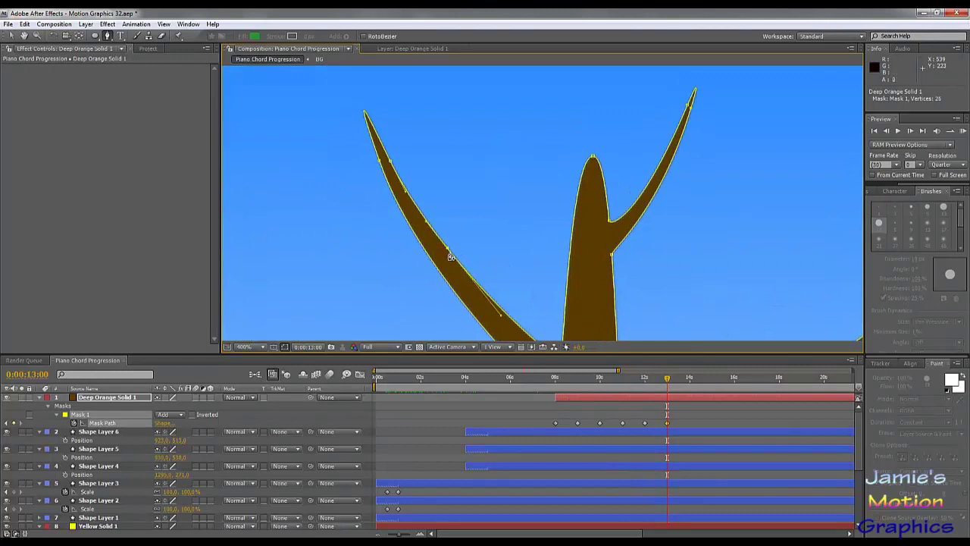
key("ctrl+z")
key("ctrl+z")
key("ctrl+z")
Add three closely spaced mask vertices on the outer edge of the upper right branch.
left_click(662, 185)
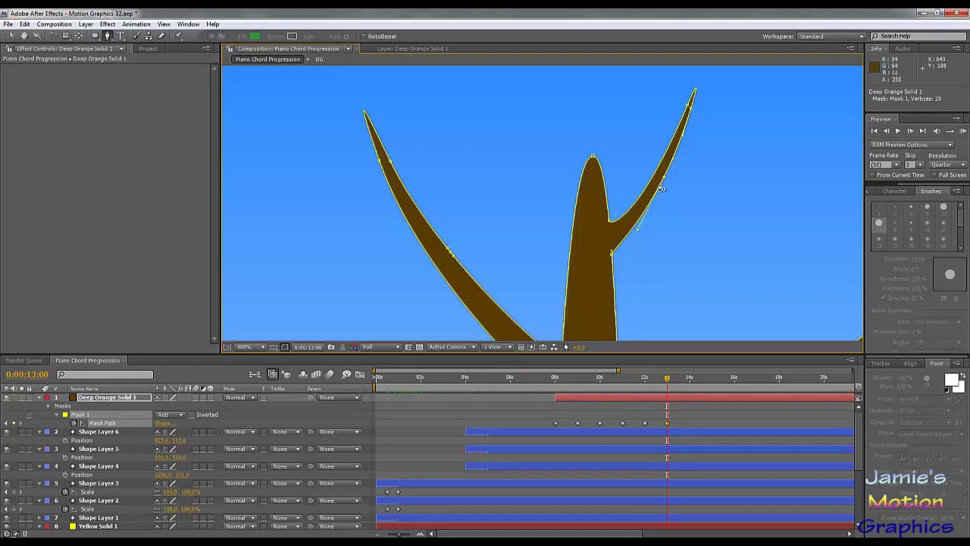
left_click(661, 181)
left_click(657, 194)
At 0:00:14:00, pull the middle new vertex on the upper left branch straight up to form a twig.
left_click_drag(669, 381, 688, 388)
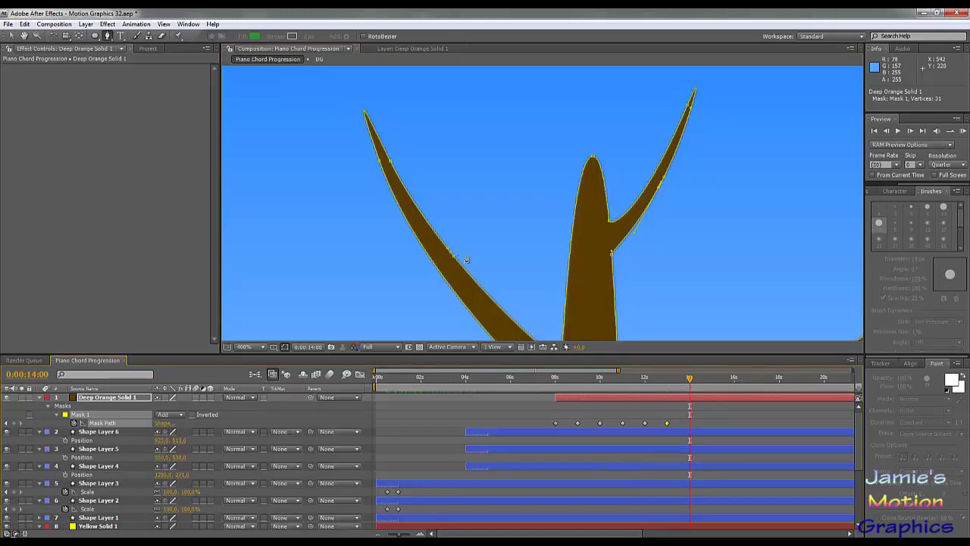
key("v")
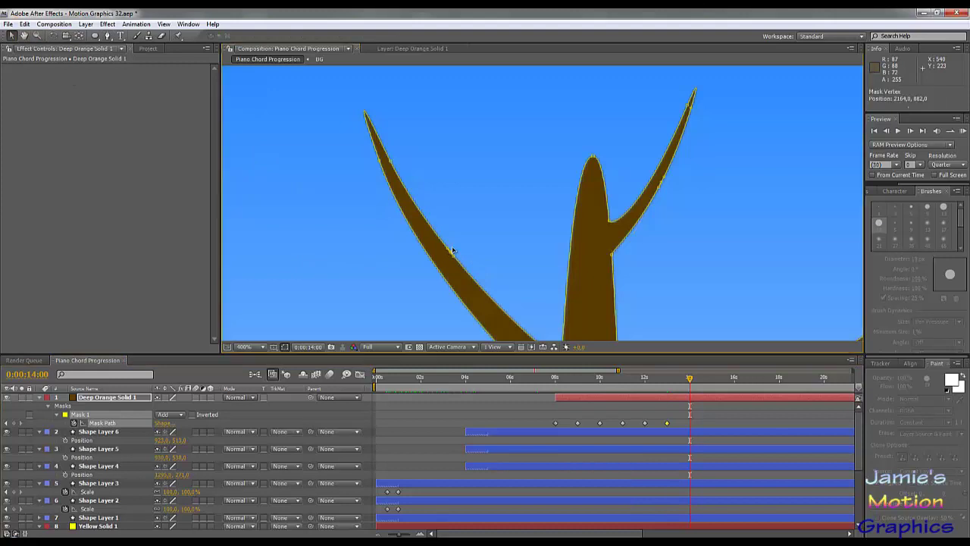
left_click_drag(450, 255, 455, 192)
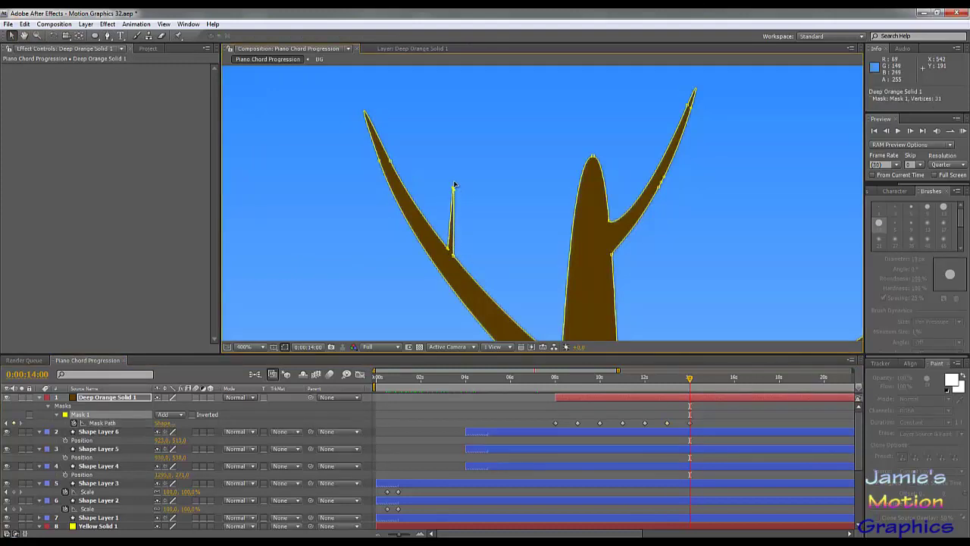
left_click_drag(454, 185, 450, 175)
Lengthen the tip handles of the upper left branch's twig to round its end, and tilt the twig slightly toward the branch.
key("period")
key("period")
left_click_drag(346, 260, 652, 268)
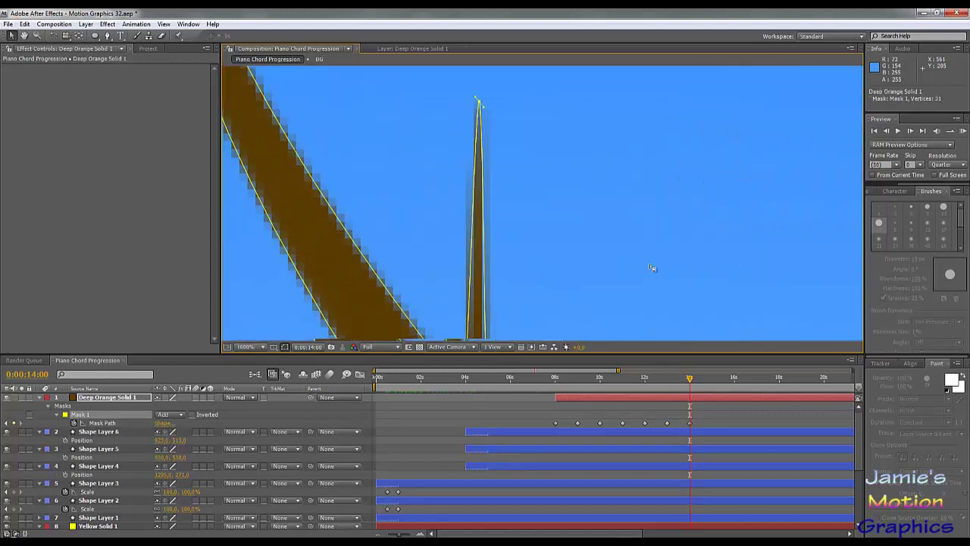
left_click_drag(479, 99, 469, 102)
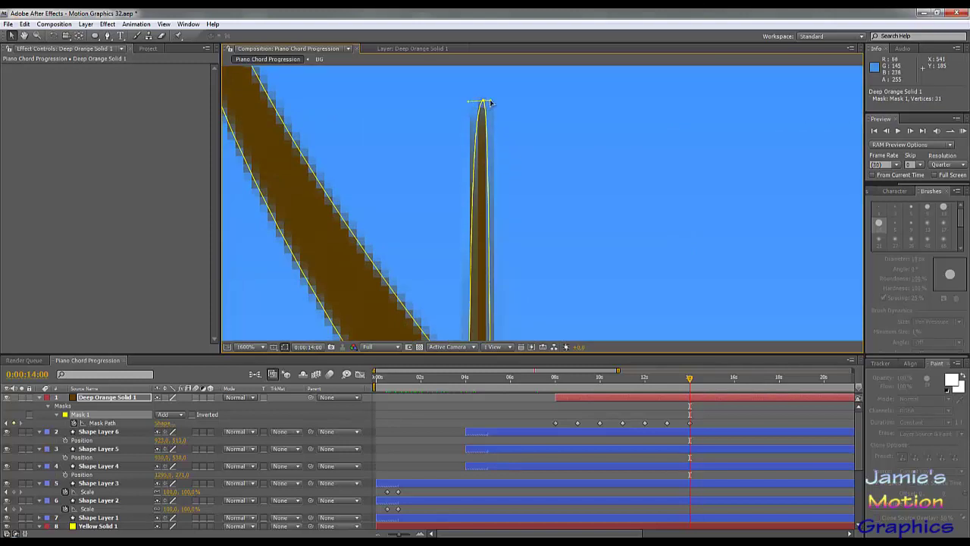
key("comma")
left_click_drag(527, 266, 485, 246)
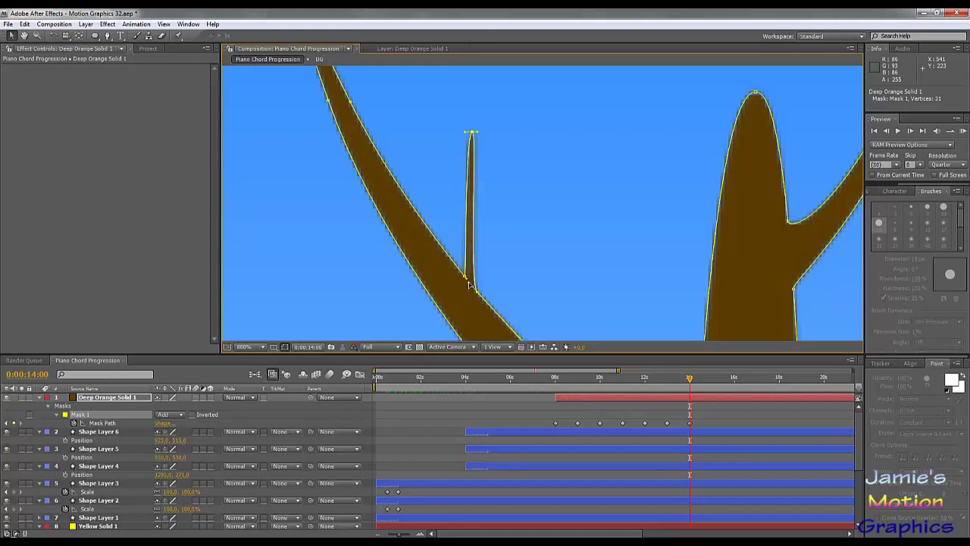
scroll(469, 284, "down", 4)
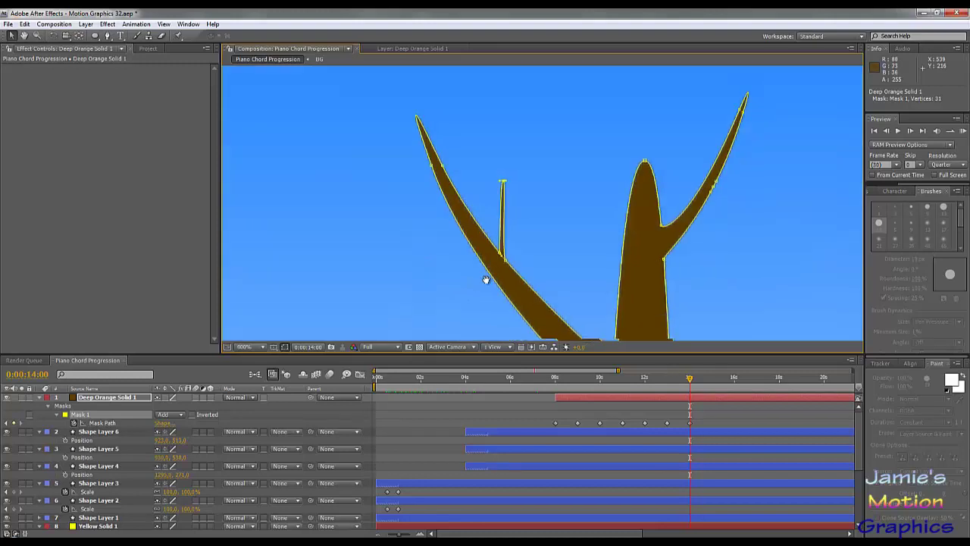
left_click_drag(486, 231, 481, 237)
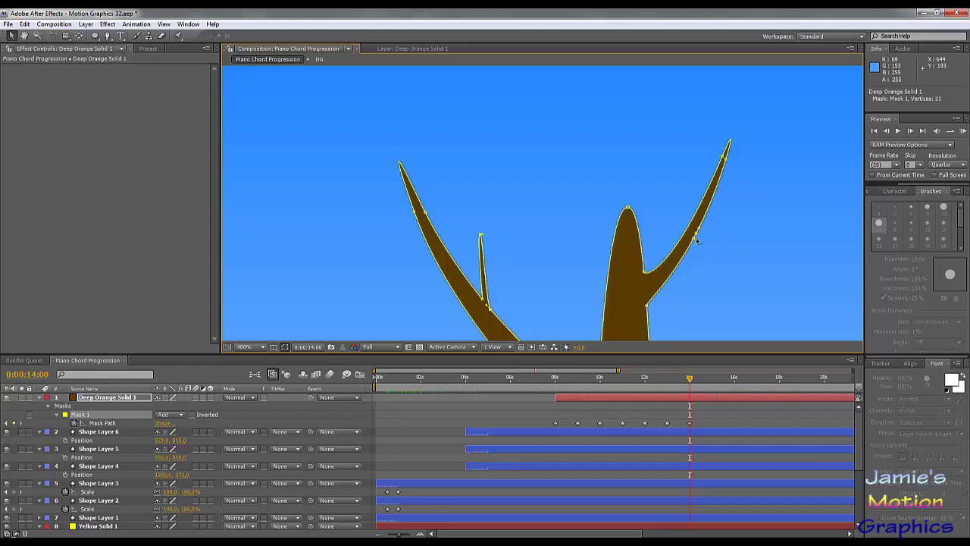
Pull the middle new vertex on the upper right branch outward to form a twig angled slightly upward.
left_click_drag(698, 233, 730, 226)
scroll(756, 258, "up", 3)
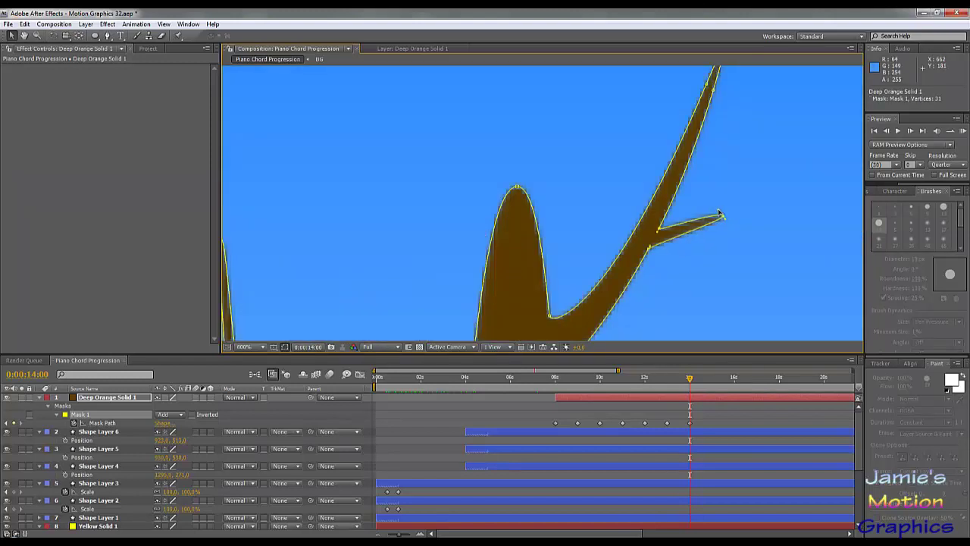
left_click_drag(720, 215, 760, 200)
Pull the middle new vertex on the lower right branch upward to form a twig.
scroll(683, 277, "down", 2)
mouse_move(584, 286)
left_mouse_down()
mouse_move(520, 165)
mouse_move(606, 304)
mouse_move(584, 282)
left_mouse_up()
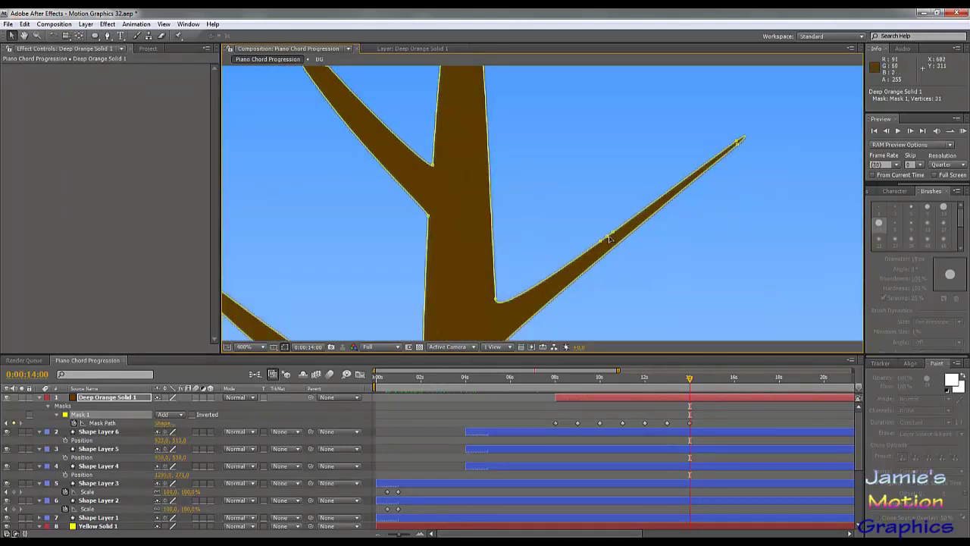
left_click_drag(608, 239, 634, 142)
Round the tip of the lower right branch's twig, lean it outward, and adjust the curve at its base.
key("period")
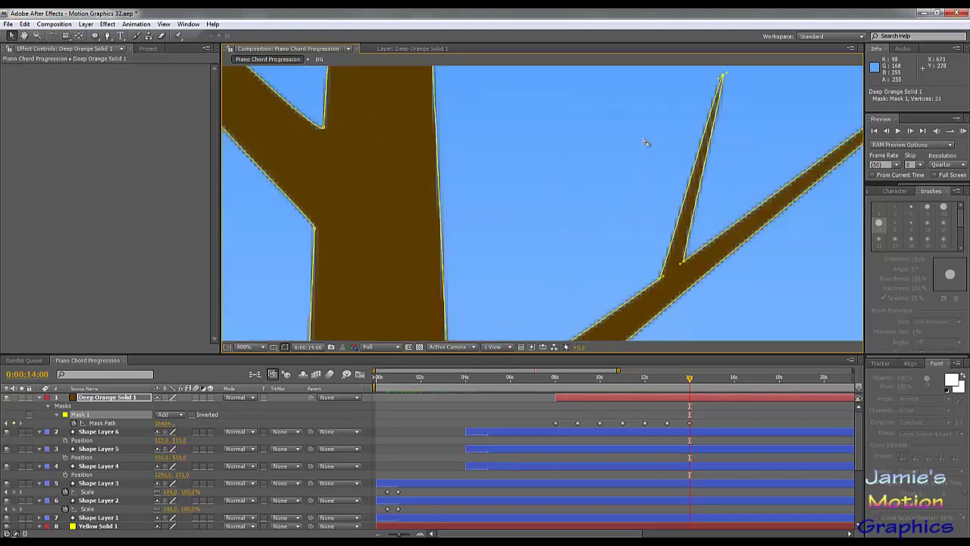
scroll(645, 143, "up", 2)
left_click_drag(689, 151, 644, 168)
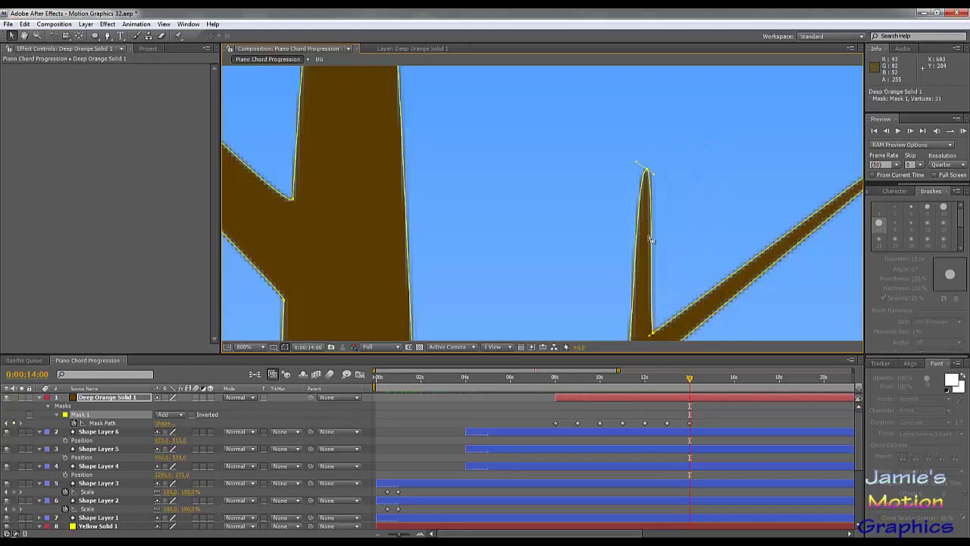
left_click_drag(651, 237, 643, 190)
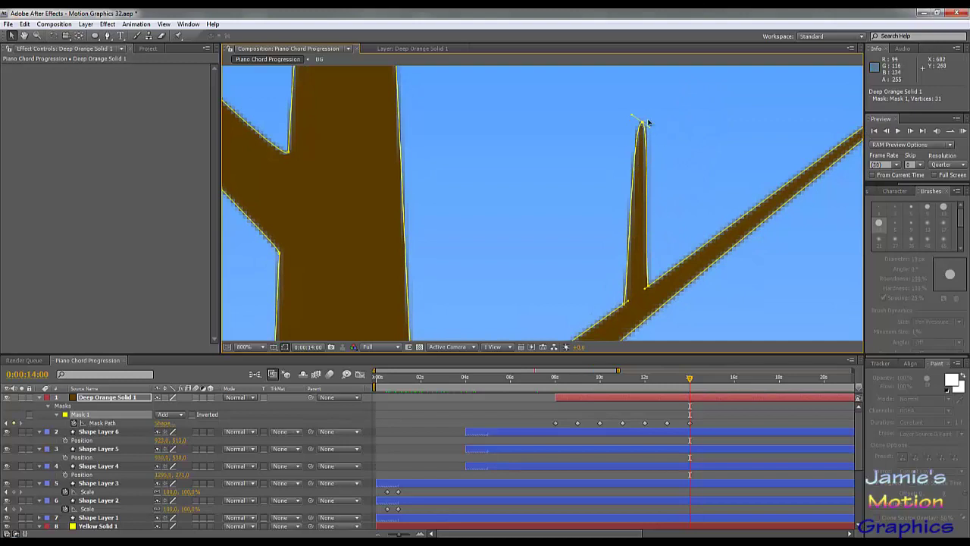
left_click_drag(648, 123, 689, 108)
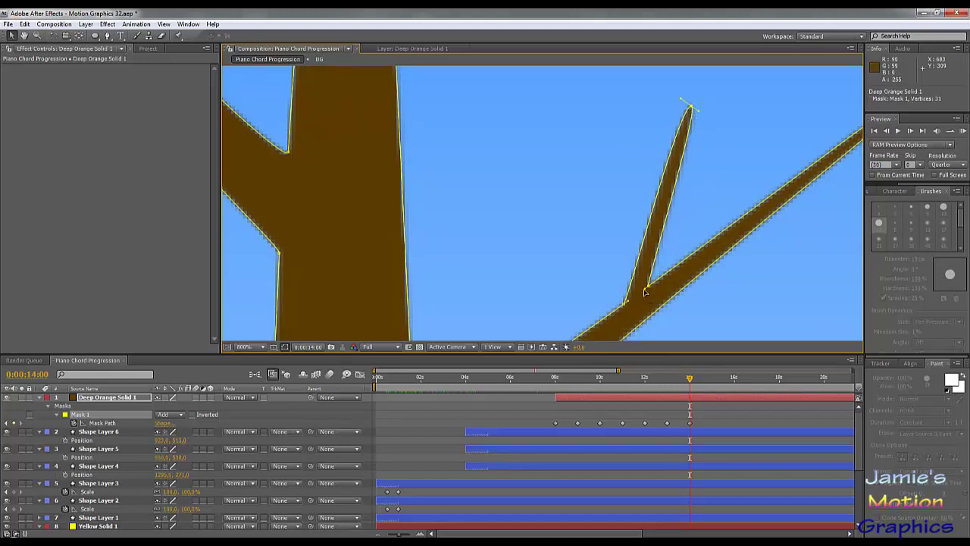
left_click_drag(645, 292, 638, 298)
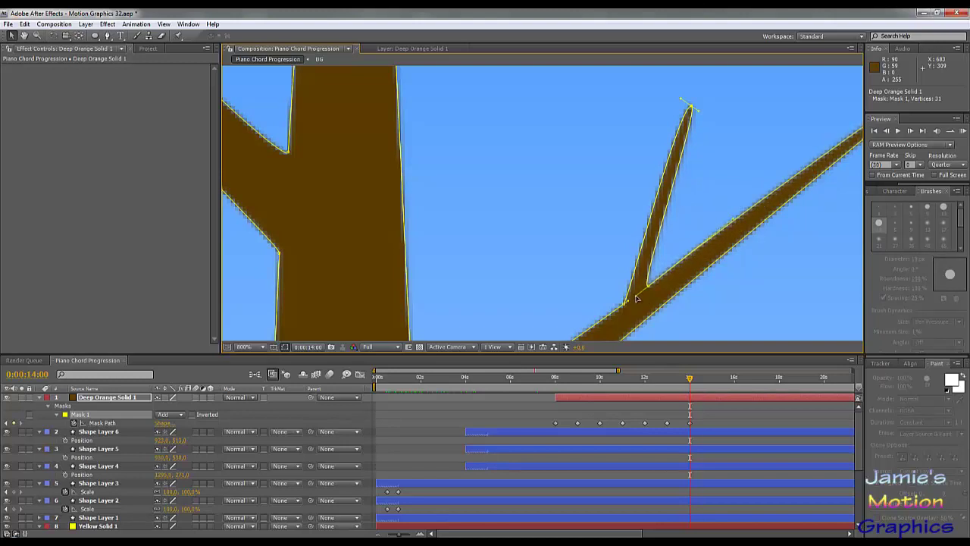
Pull the middle new vertex on the lower left branch up and outward into a twig, and lengthen its tip handle to round the end.
scroll(678, 232, "down", 4)
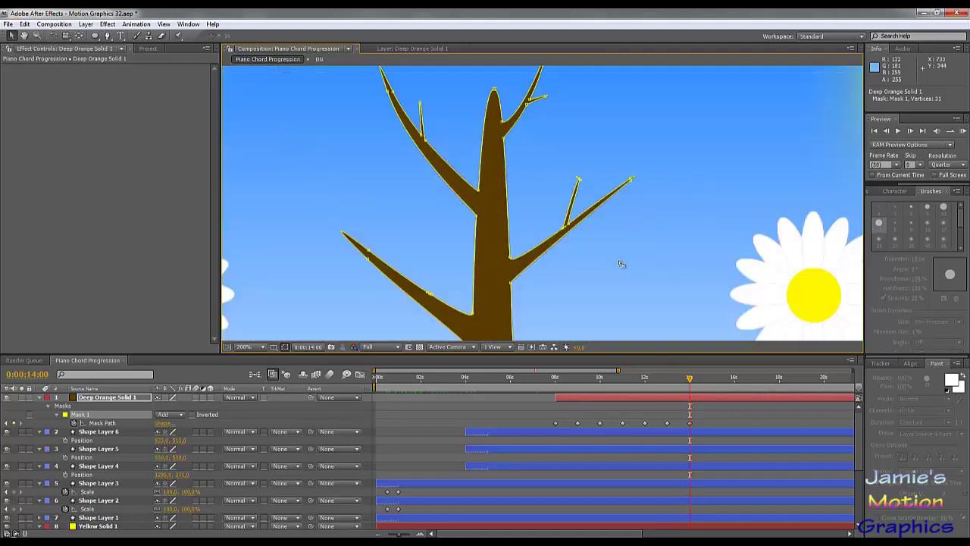
scroll(589, 260, "left", 3)
scroll(533, 274, "up", 3)
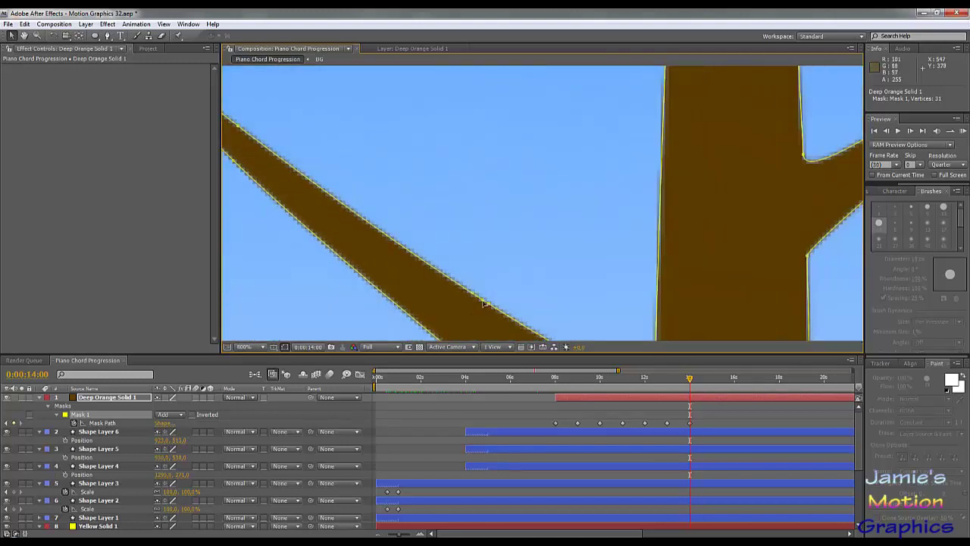
left_click_drag(485, 303, 430, 123)
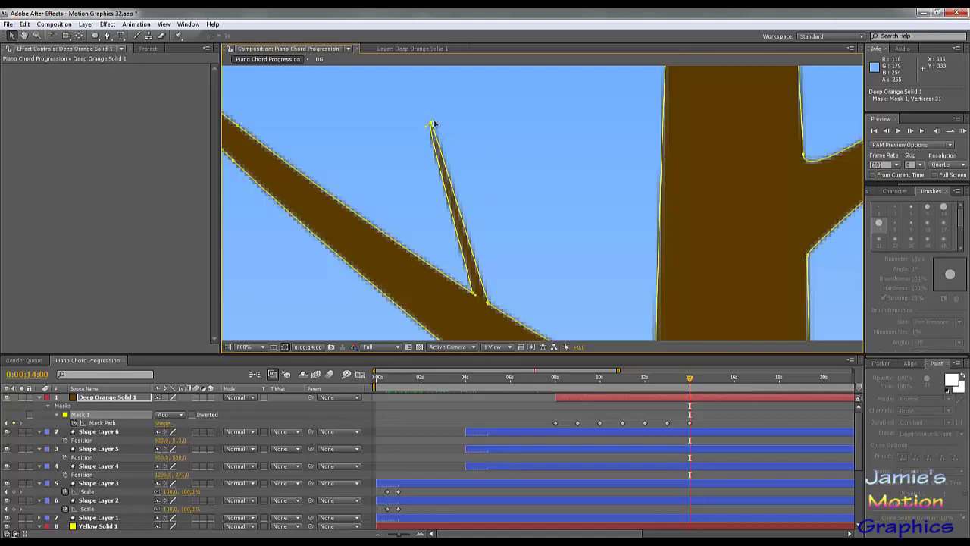
scroll(436, 124, "up", 1)
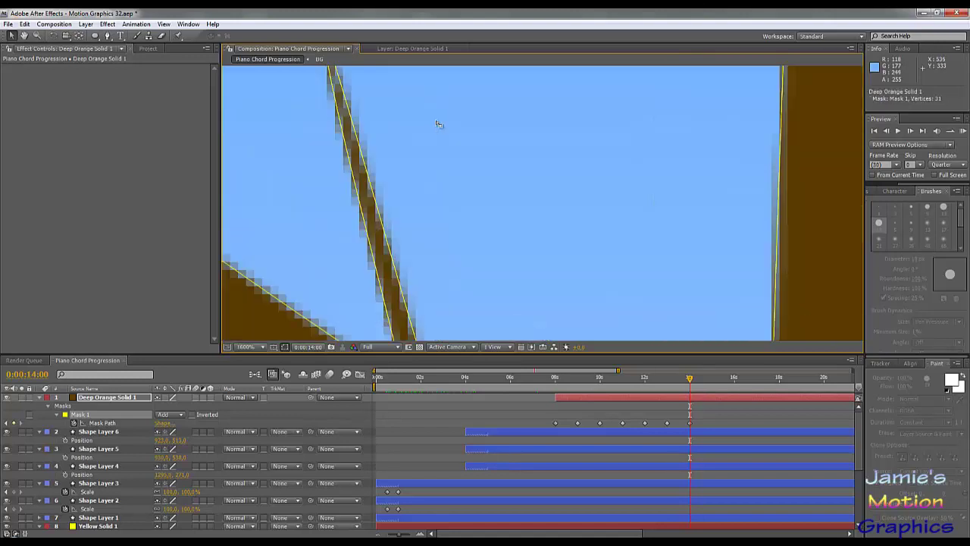
scroll(451, 262, "up", 2)
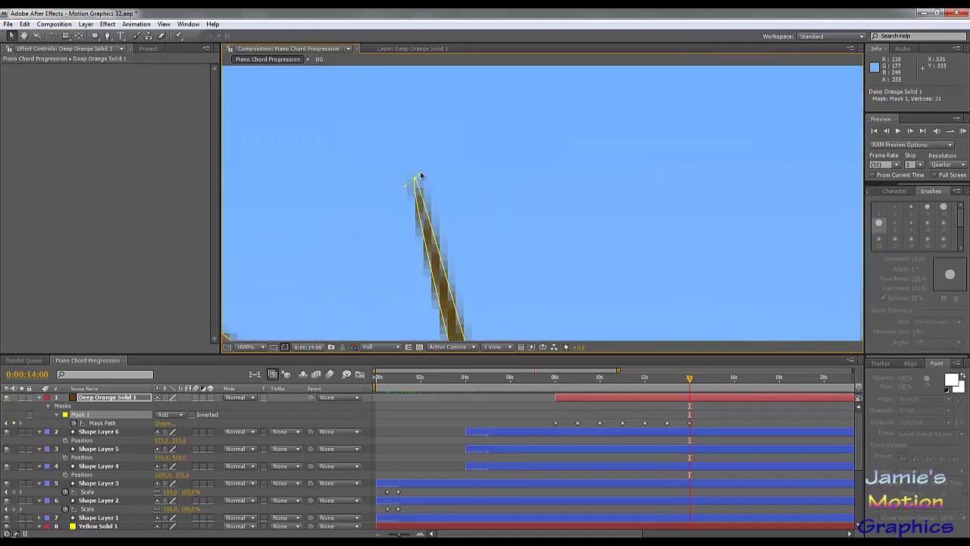
left_click_drag(420, 176, 430, 168)
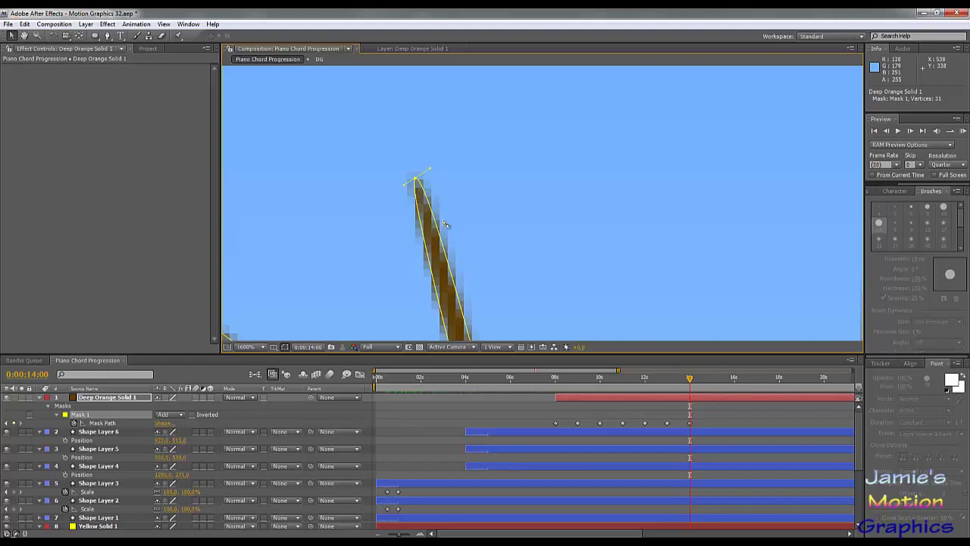
Add three closely spaced mask vertices on the outer edge of the upper left branch, just below its tip.
scroll(447, 225, "down", 1)
scroll(548, 289, "down", 3)
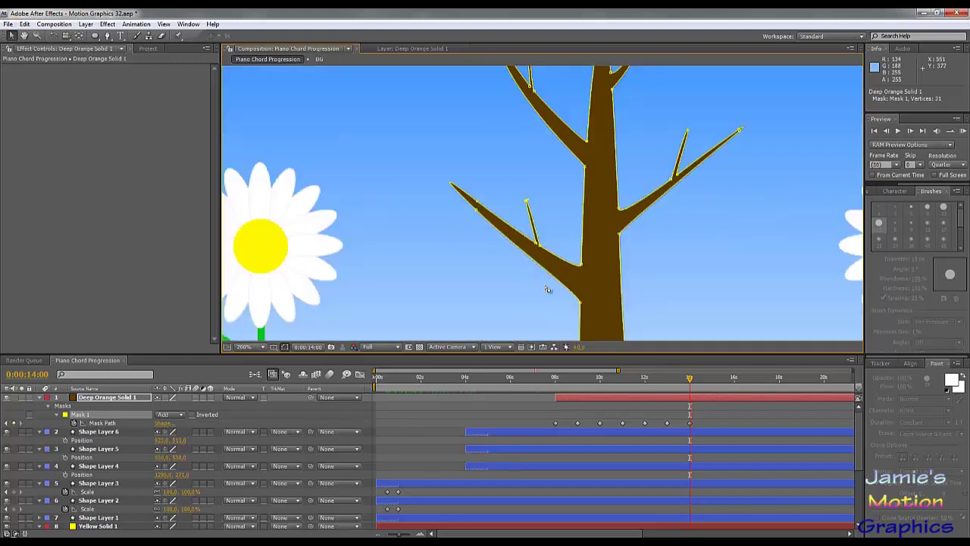
left_click_drag(548, 286, 499, 296)
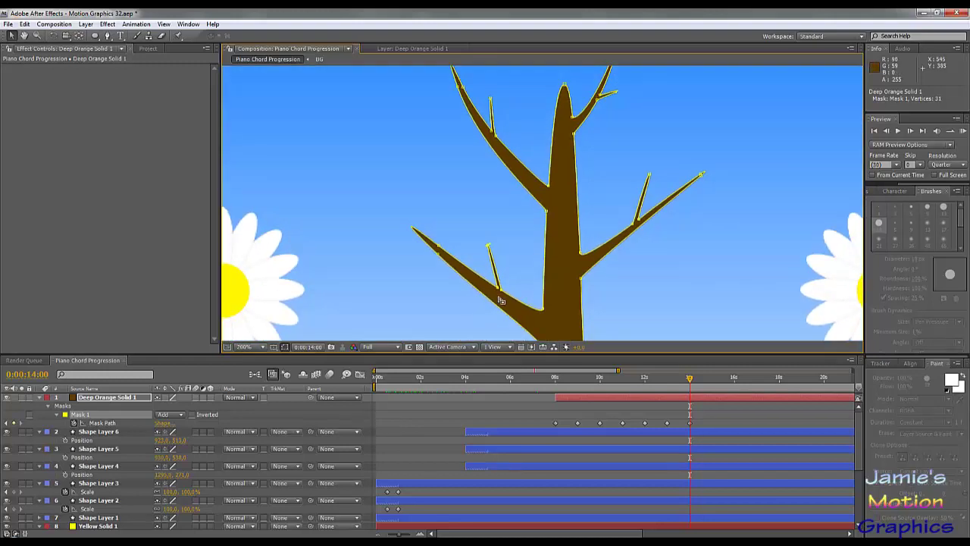
left_click_drag(538, 245, 512, 290)
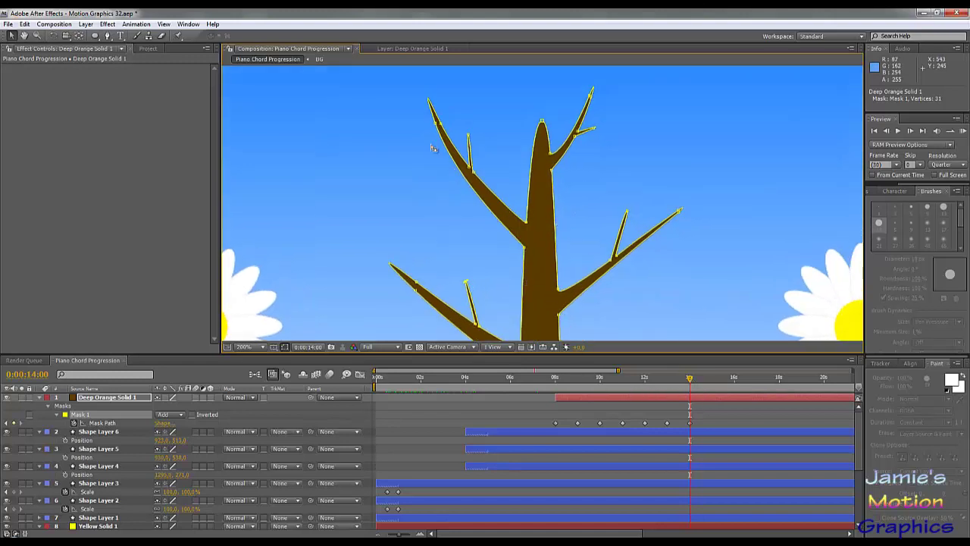
left_click(107, 36)
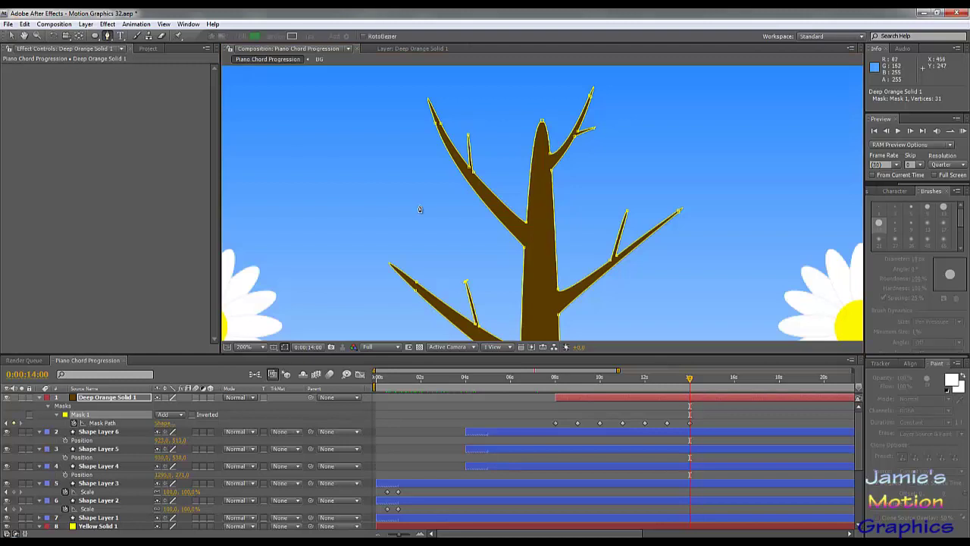
scroll(445, 207, "up", 2)
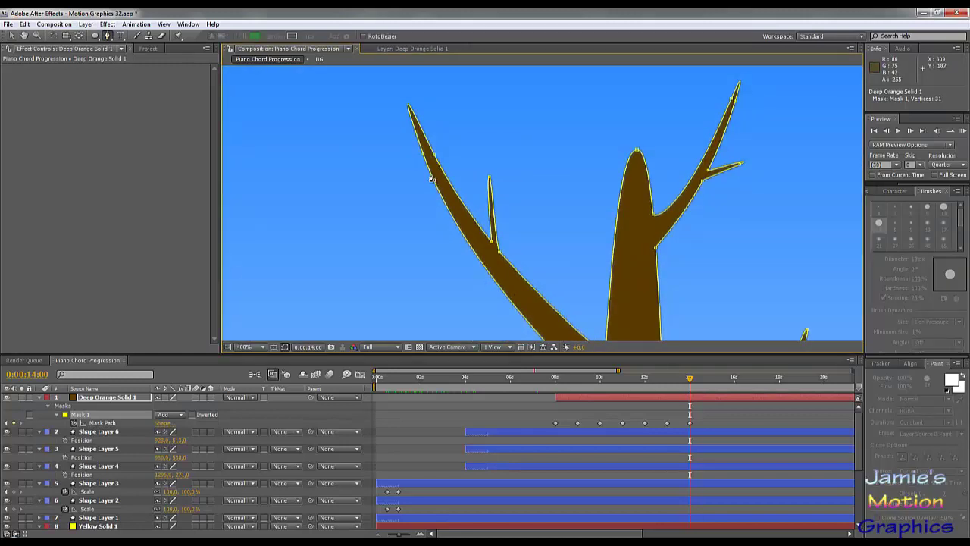
left_click(432, 184)
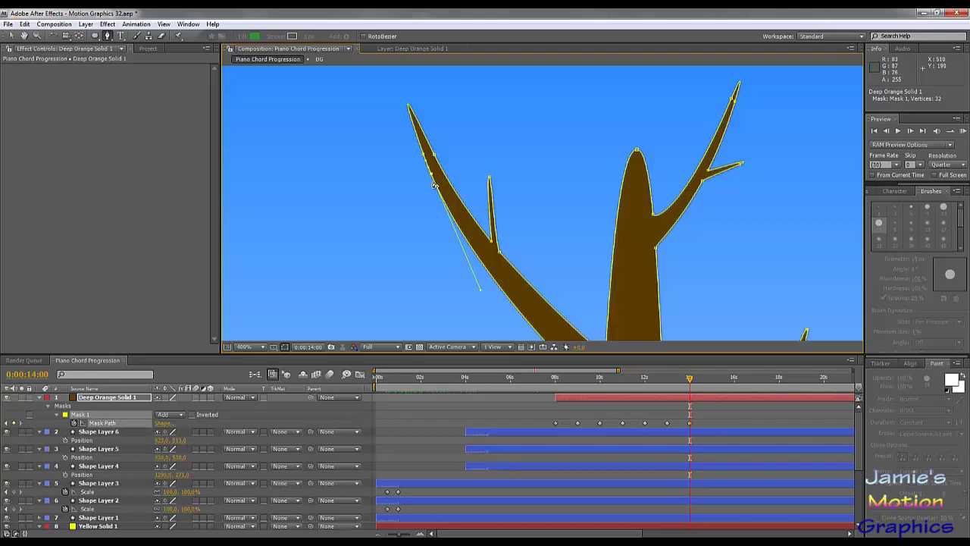
left_click(435, 186)
left_click(437, 187)
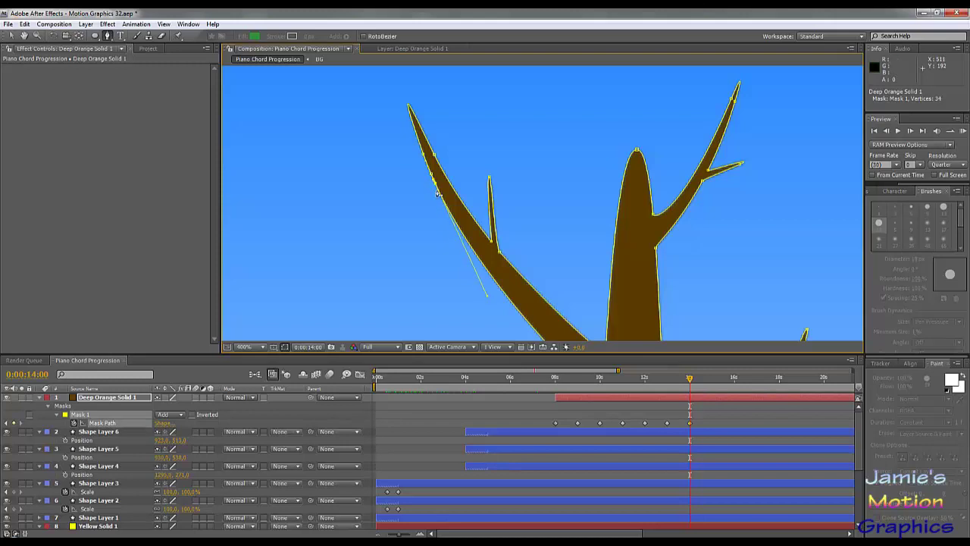
Add three closely spaced mask vertices on the upper right branch's inner edge and three on the lower right branch's underside, near their tips.
left_click(717, 135)
left_click(719, 132)
left_click_drag(732, 262, 530, 178)
left_click_drag(613, 288, 514, 172)
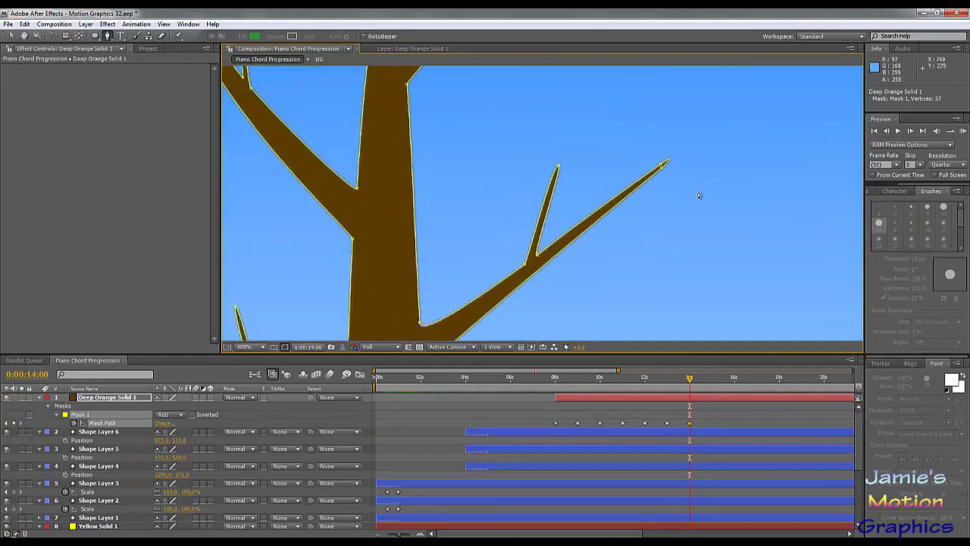
left_click(638, 188)
left_click(629, 199)
Add three closely spaced mask vertices on the underside of the lower left branch, near its tip.
left_click(409, 273)
left_click_drag(409, 273, 659, 163)
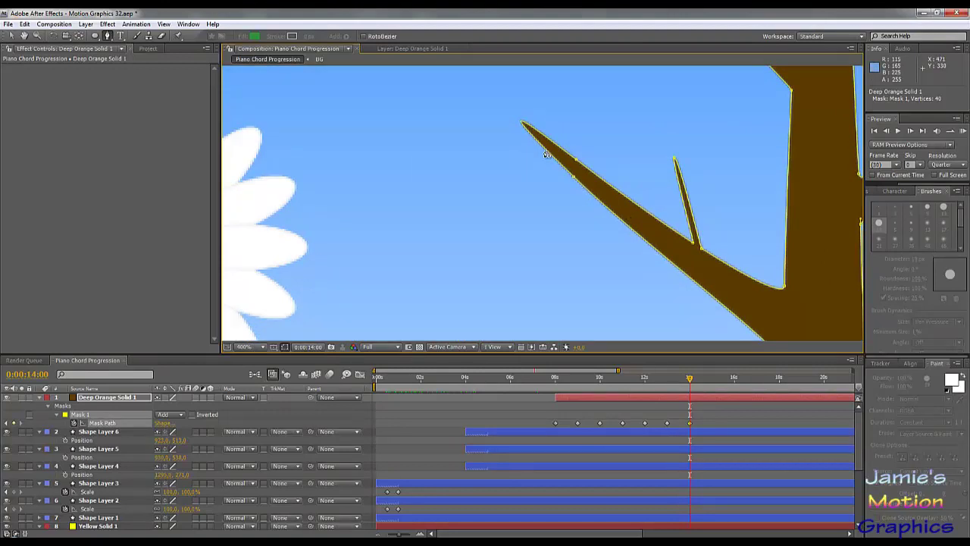
left_click(596, 201)
left_click(599, 203)
left_click(601, 205)
At 0:00:15:00, pull the middle new vertex on the lower left branch's underside outward into a nearly horizontal twig.
left_click(11, 36)
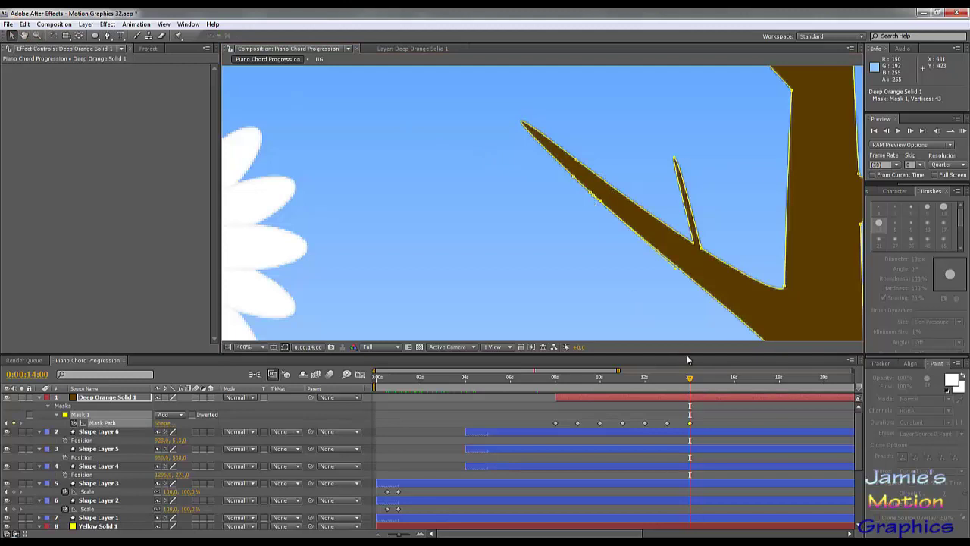
left_click_drag(690, 381, 711, 386)
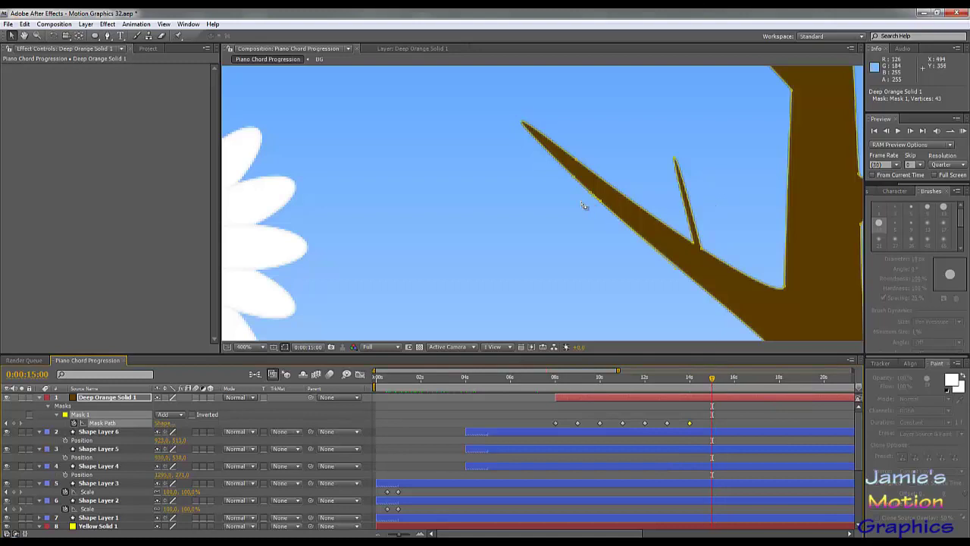
scroll(596, 214, "up", 2)
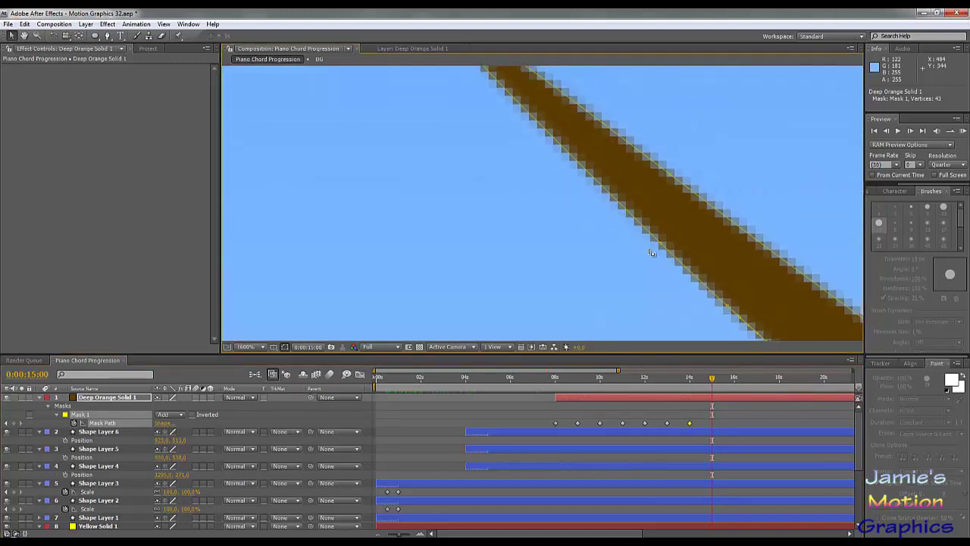
scroll(652, 259, "down", 1)
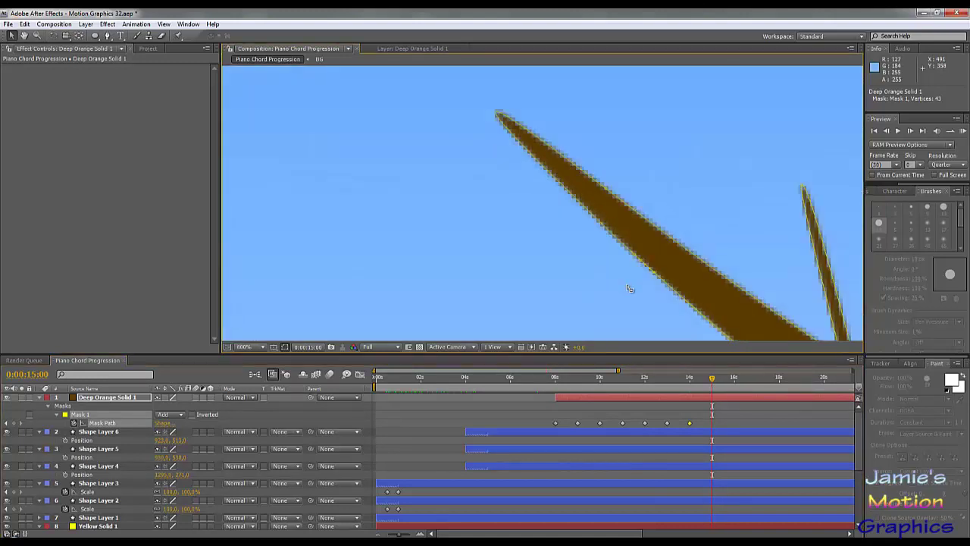
left_click(641, 263)
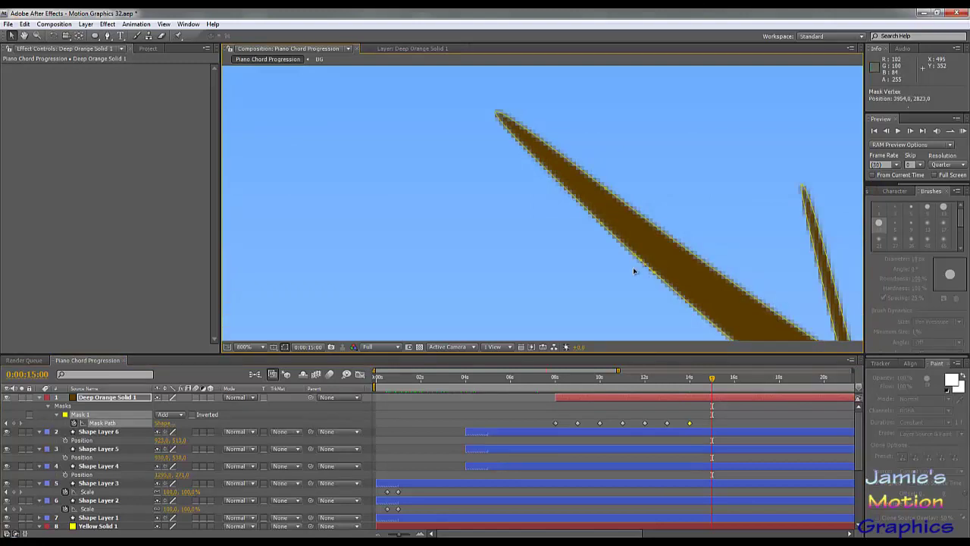
left_click_drag(633, 267, 459, 246)
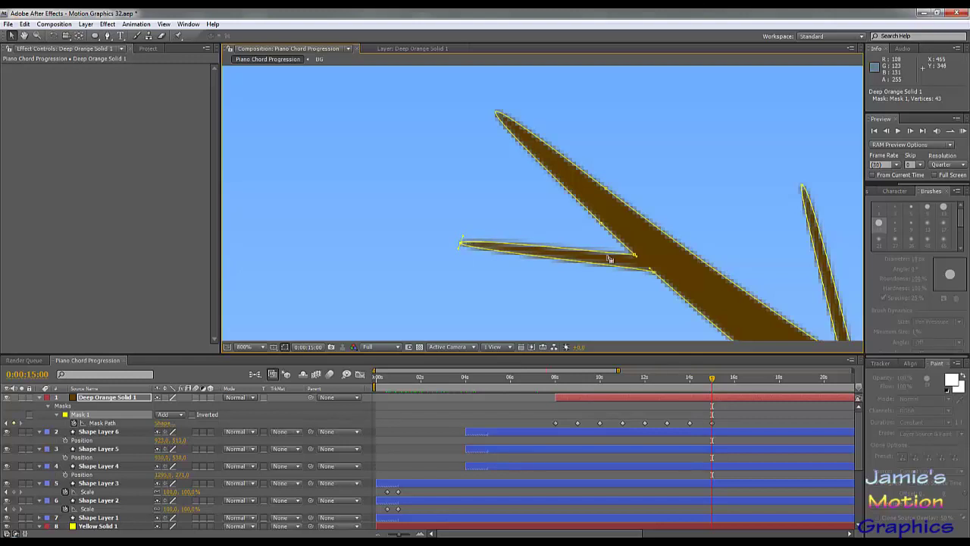
Pull the middle new vertex on the lower right branch's underside outward into a twig angled slightly upward.
scroll(611, 254, "down", 5)
scroll(616, 229, "up", 1)
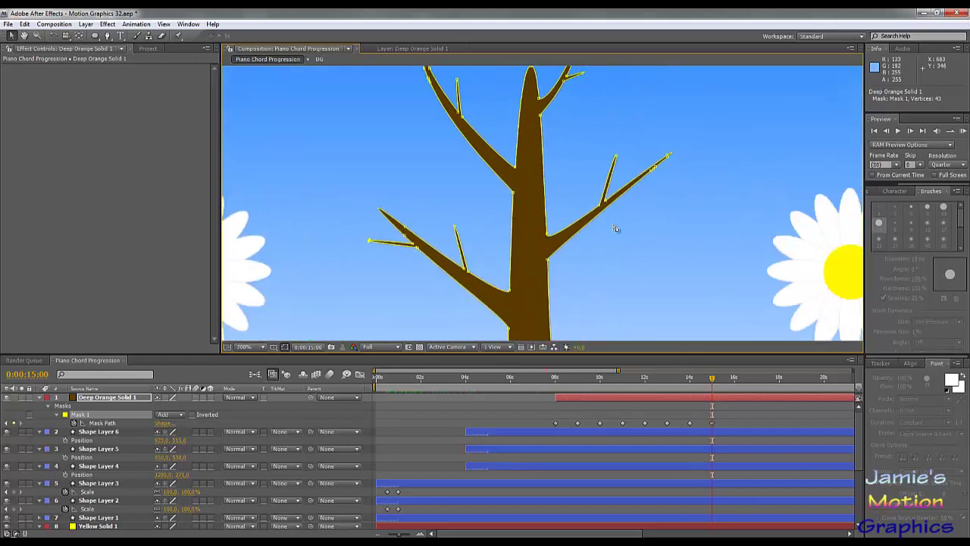
left_click(655, 171)
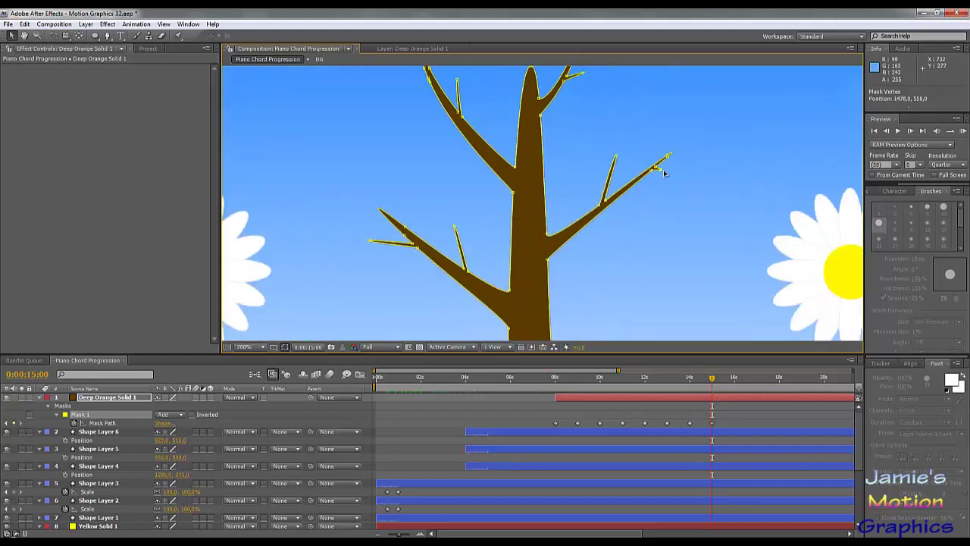
left_click_drag(676, 171, 731, 254)
scroll(687, 165, "up", 1)
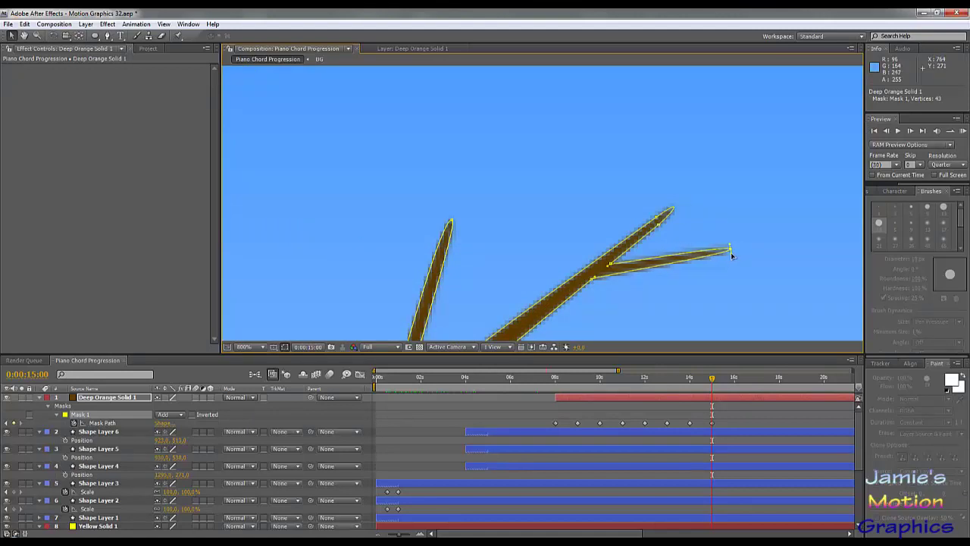
Pull the middle new vertex on the upper right branch's inner edge upward into a twig and adjust its tip.
scroll(731, 252, "down", 6)
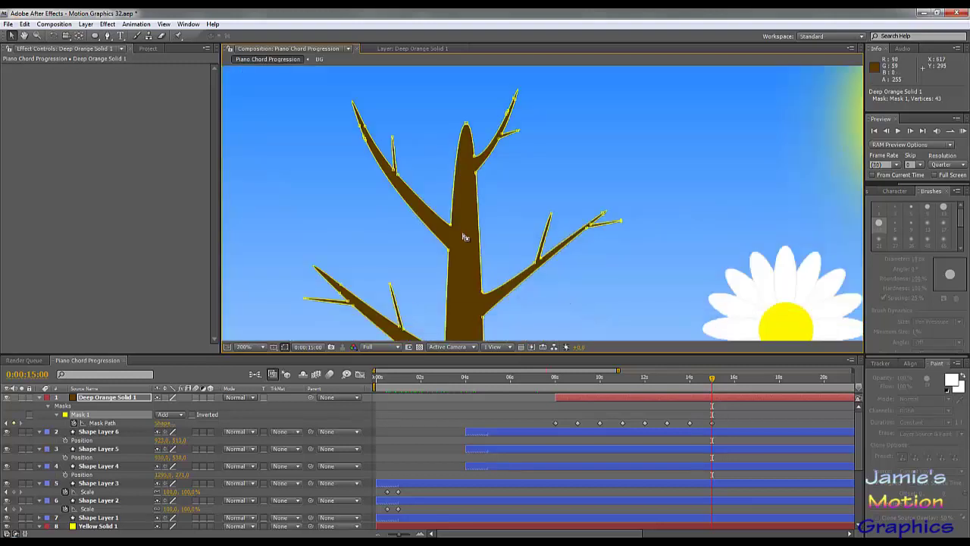
scroll(605, 263, "up", 2)
scroll(604, 263, "up", 3)
left_click_drag(728, 229, 558, 251)
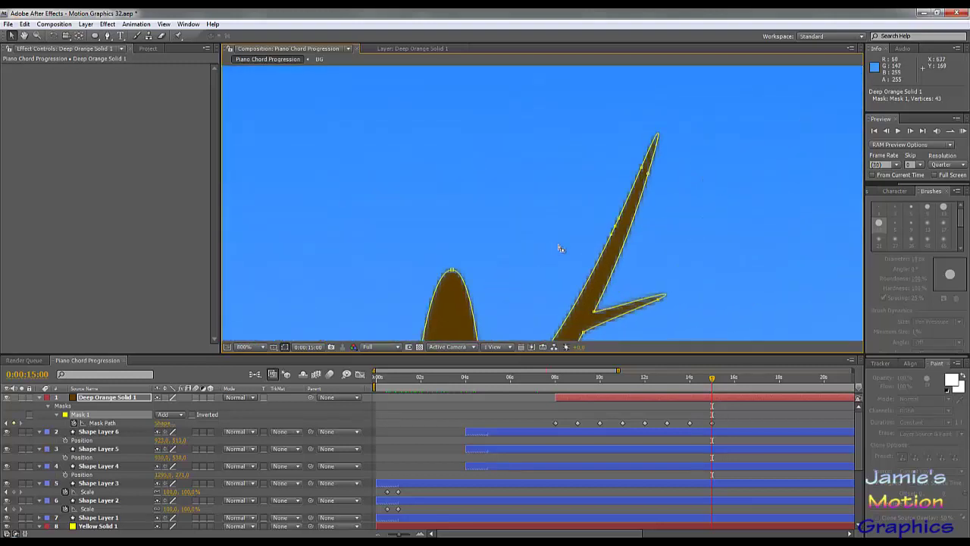
left_click_drag(606, 229, 590, 121)
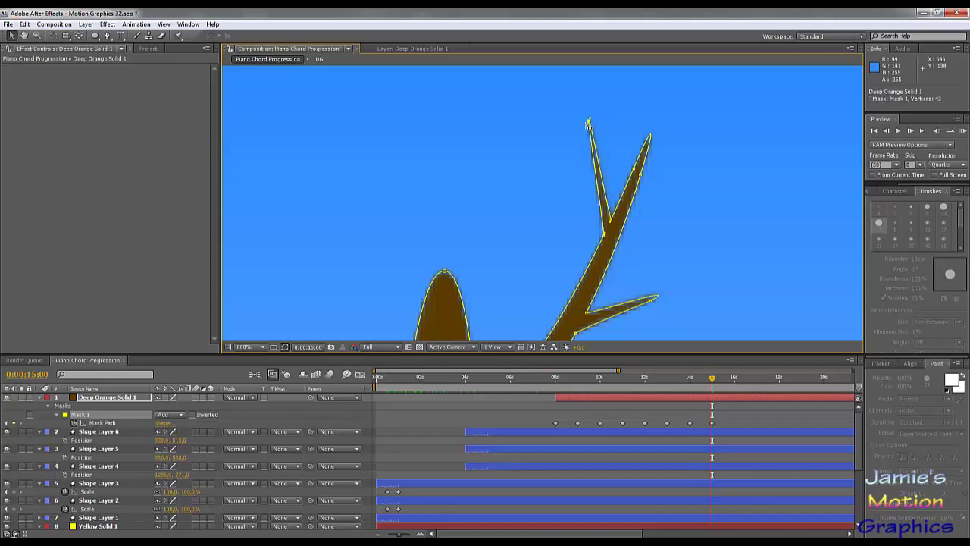
left_click(587, 123)
left_click(590, 123)
left_click_drag(587, 124, 593, 131)
scroll(584, 254, "down", 2)
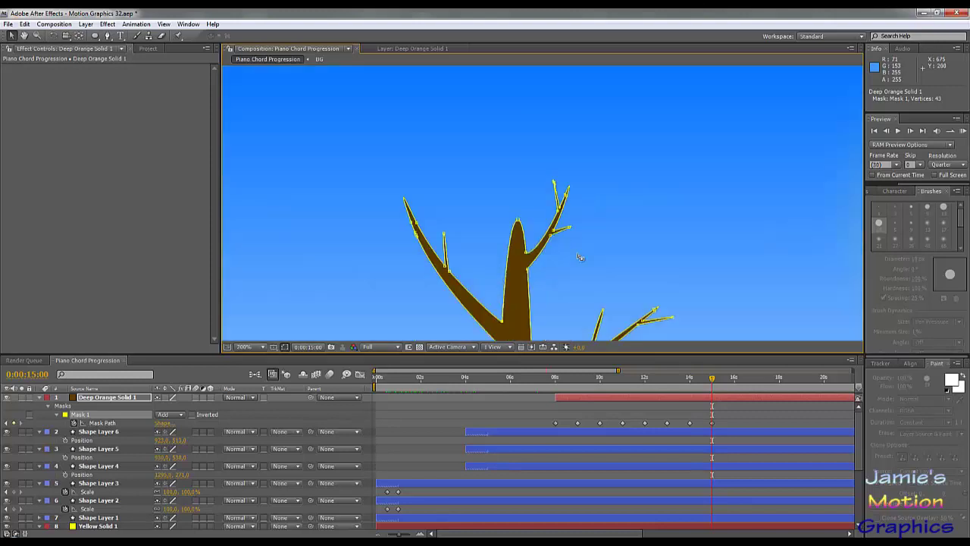
Pull the middle new vertex on the upper left branch's outer edge up and outward into a twig, and adjust its tip handle.
scroll(546, 263, "down", 2)
scroll(549, 243, "down", 2)
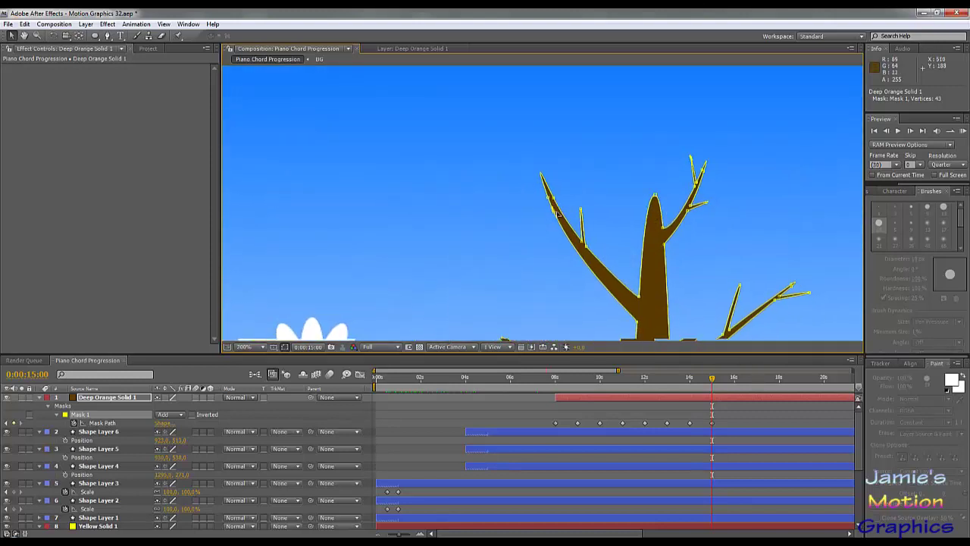
scroll(551, 221, "up", 5)
left_click_drag(572, 225, 487, 187)
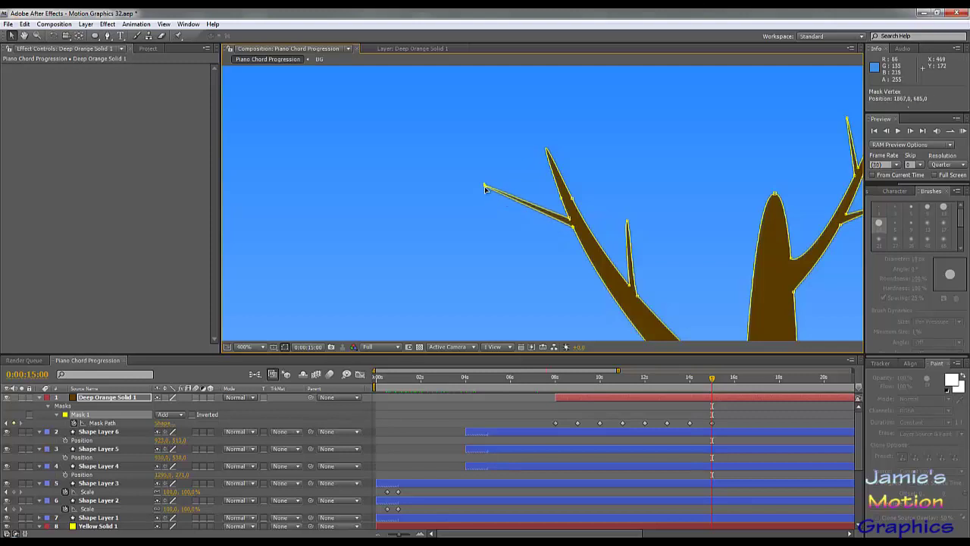
scroll(489, 190, "up", 1)
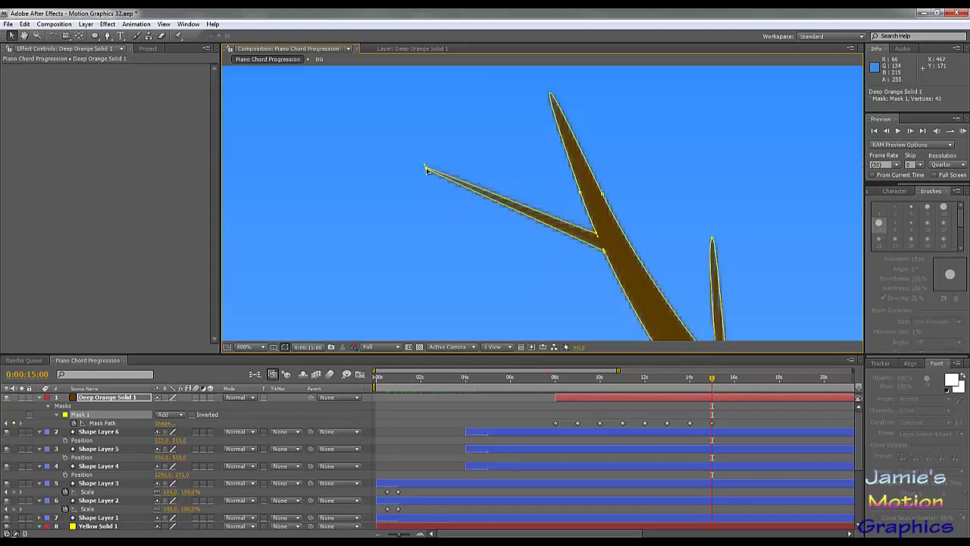
left_click_drag(430, 169, 408, 154)
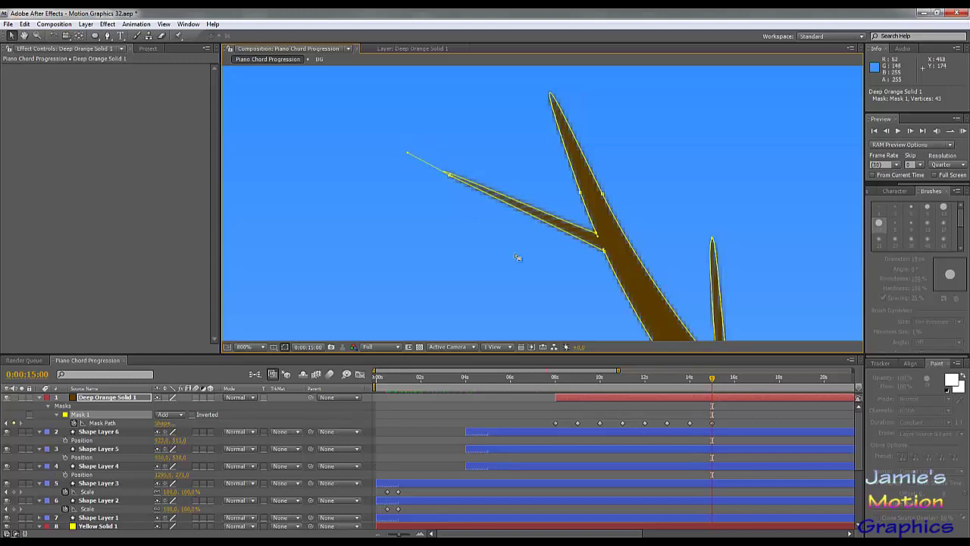
Review the whole tree with its new twigs at 0:00:15:00 and one frame earlier.
scroll(574, 299, "down", 1)
scroll(655, 314, "down", 1)
scroll(653, 311, "down", 1)
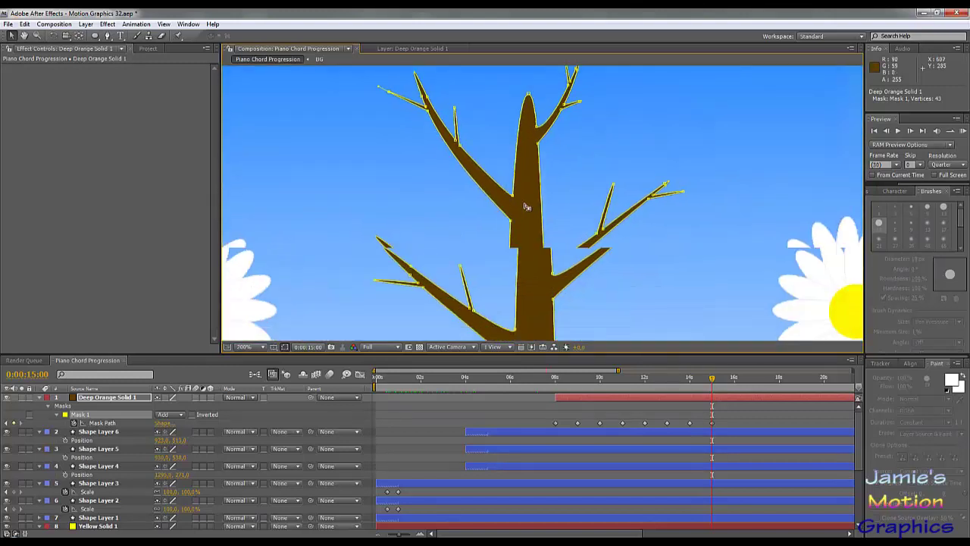
scroll(562, 256, "down", 1)
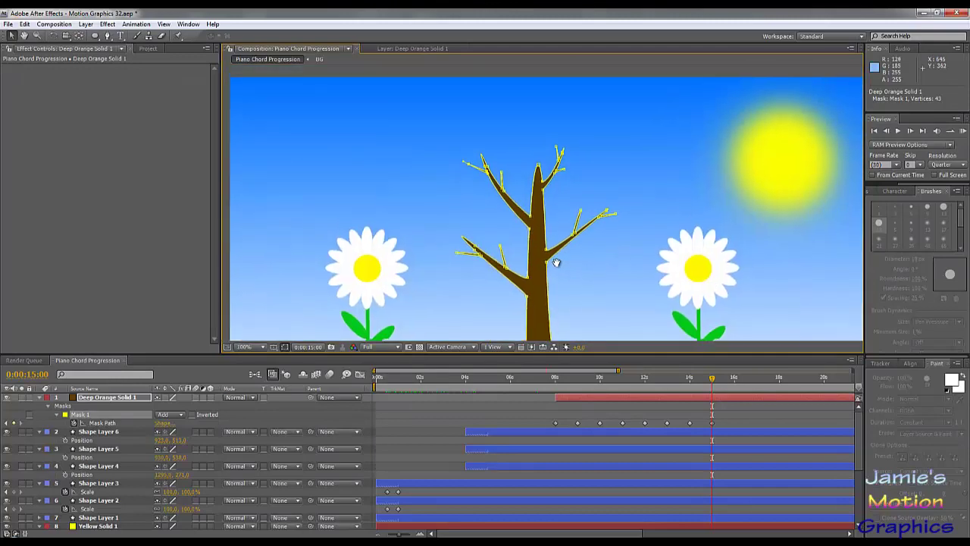
scroll(586, 269, "up", 1)
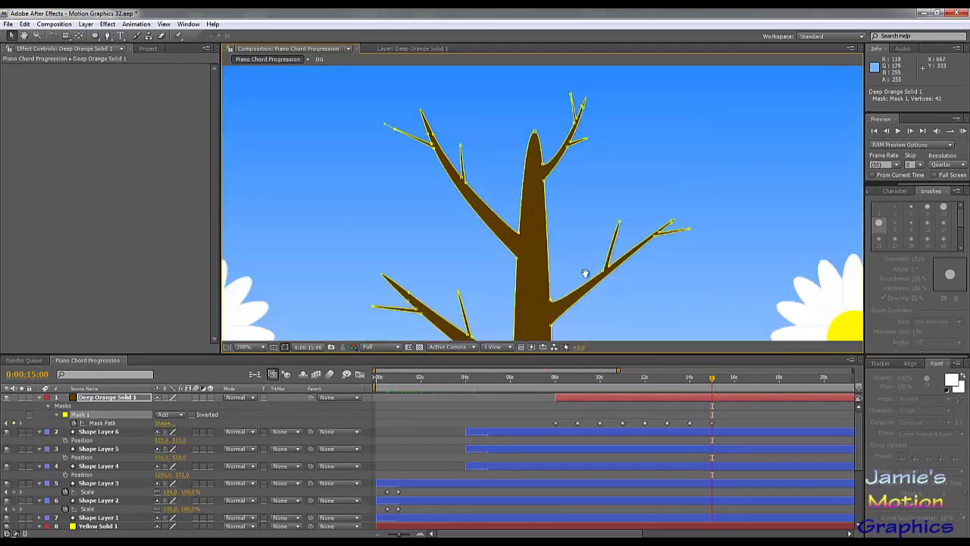
scroll(588, 279, "down", 1)
scroll(607, 303, "up", 1)
mouse_move(714, 377)
left_mouse_down()
mouse_move(692, 388)
mouse_move(726, 391)
mouse_move(714, 394)
left_mouse_up()
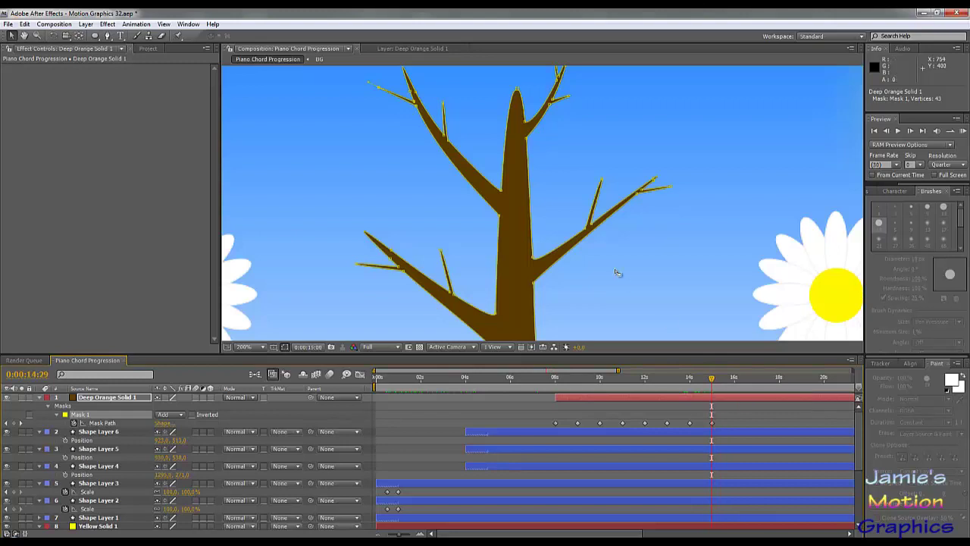
key("period")
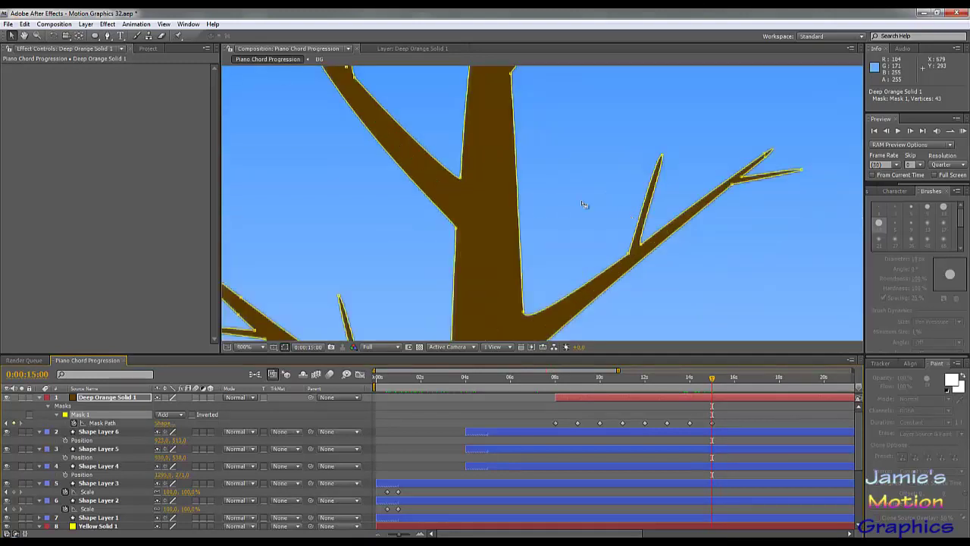
Add three closely spaced mask vertices on the underside of the lower right branch, between the trunk and its first twig.
left_click(108, 36)
left_click_drag(622, 299, 588, 216)
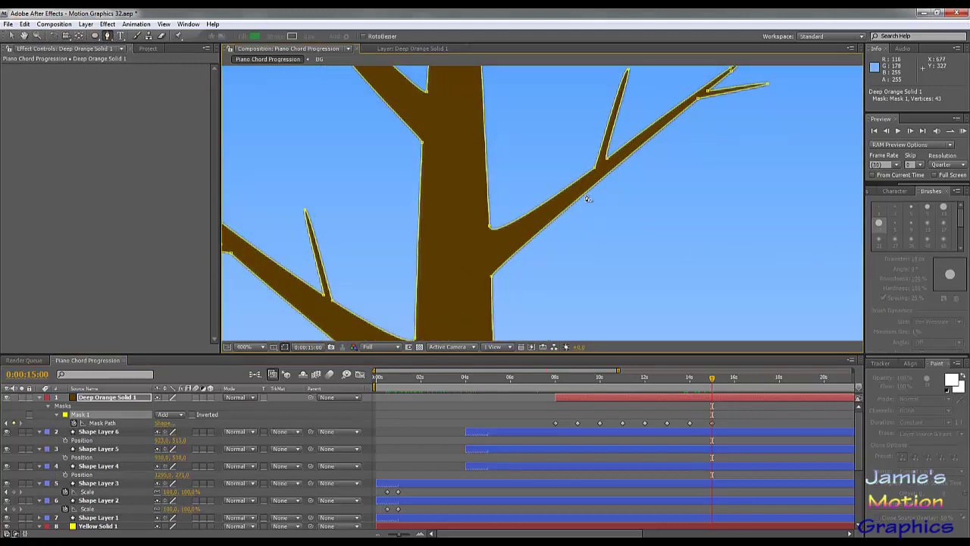
left_click(547, 229)
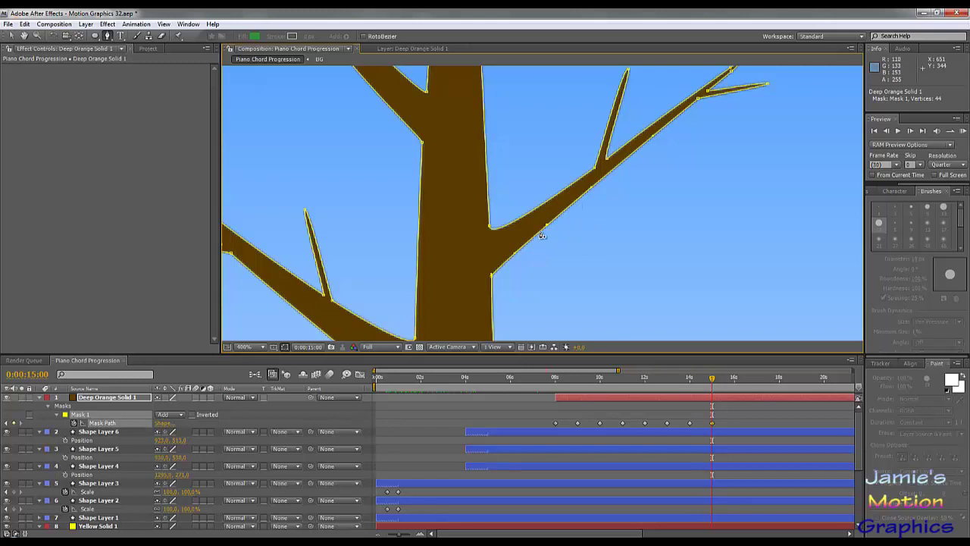
left_click(537, 235)
left_click(529, 241)
Add three mask vertices on the underside of the lower left branch, between its outer twig and the trunk.
left_click_drag(317, 286, 515, 252)
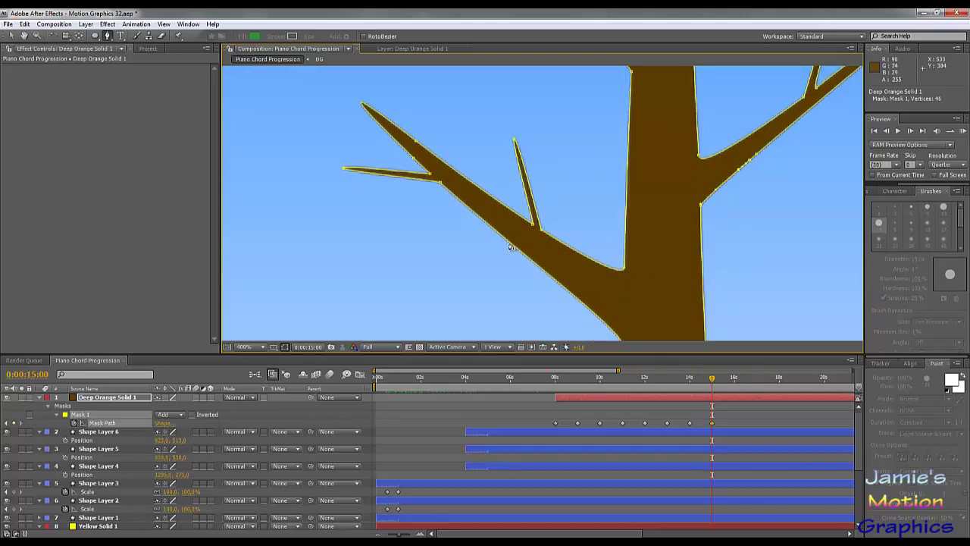
left_click(540, 270)
left_click_drag(580, 113, 624, 243)
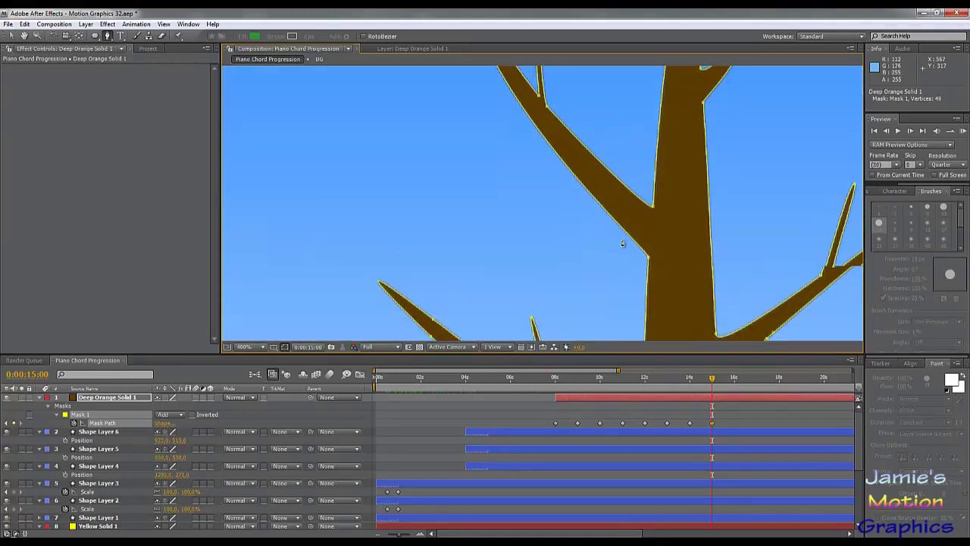
Add three closely spaced mask vertices on the underside of the upper left branch, and three on the underside of the upper right branch near the trunk.
left_click(598, 205)
left_click(603, 213)
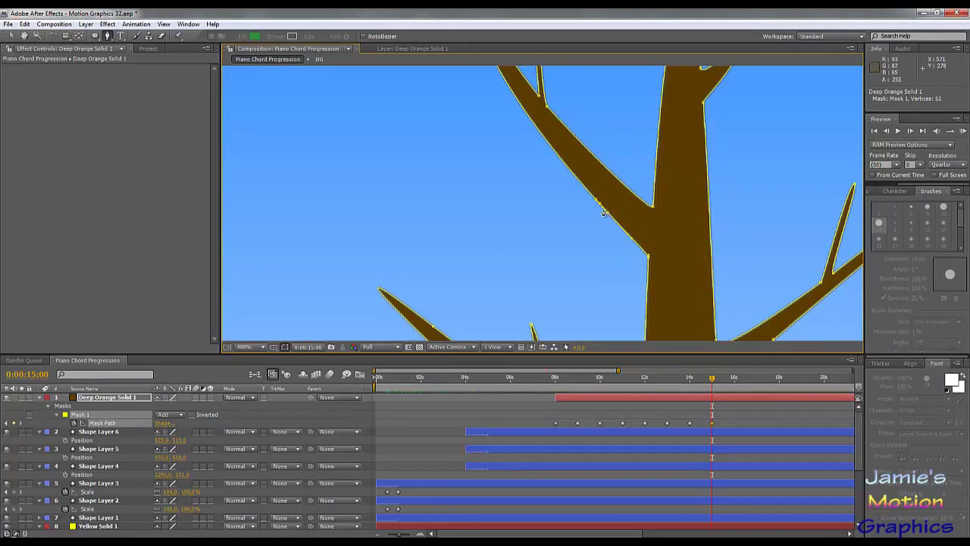
left_click_drag(756, 250, 584, 266)
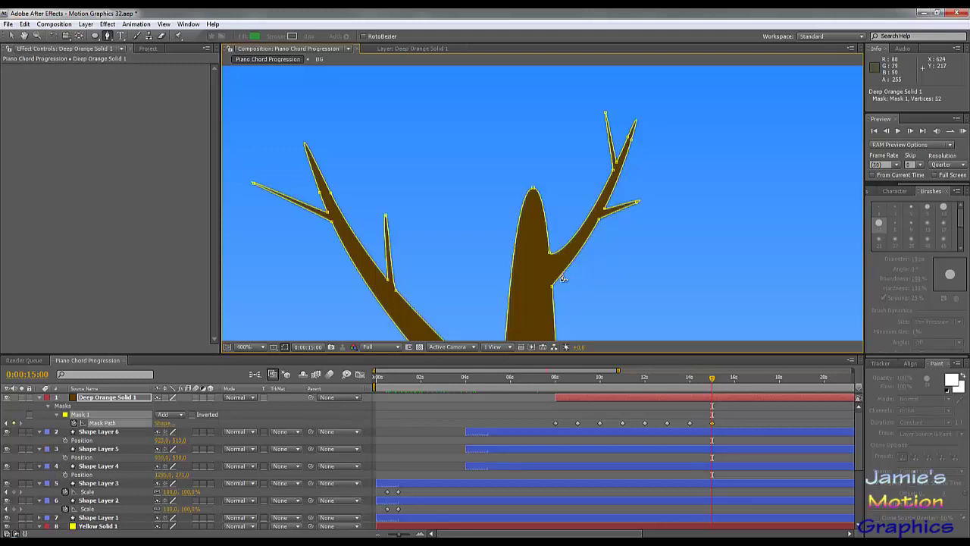
left_click(562, 273)
scroll(574, 265, "up", 4)
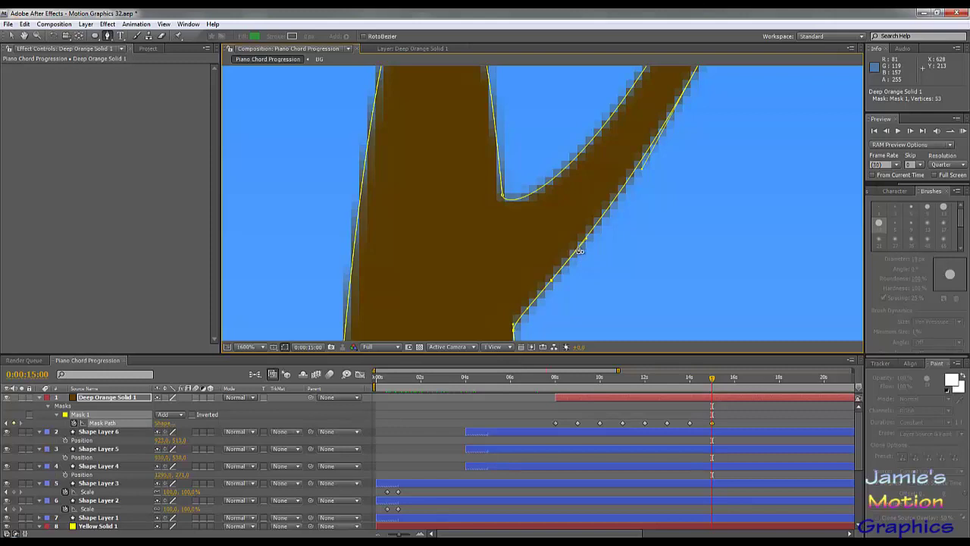
left_click(582, 244)
left_click(586, 258)
scroll(332, 182, "down", 2)
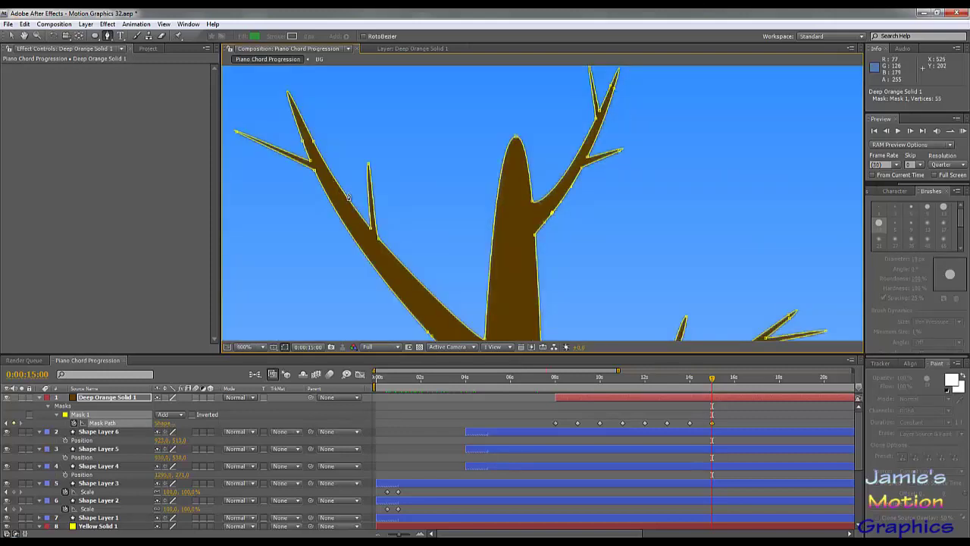
At 0:00:16:00, pull the middle new vertex on the underside of the upper right branch outward and slightly up into a twig.
scroll(348, 197, "down", 6)
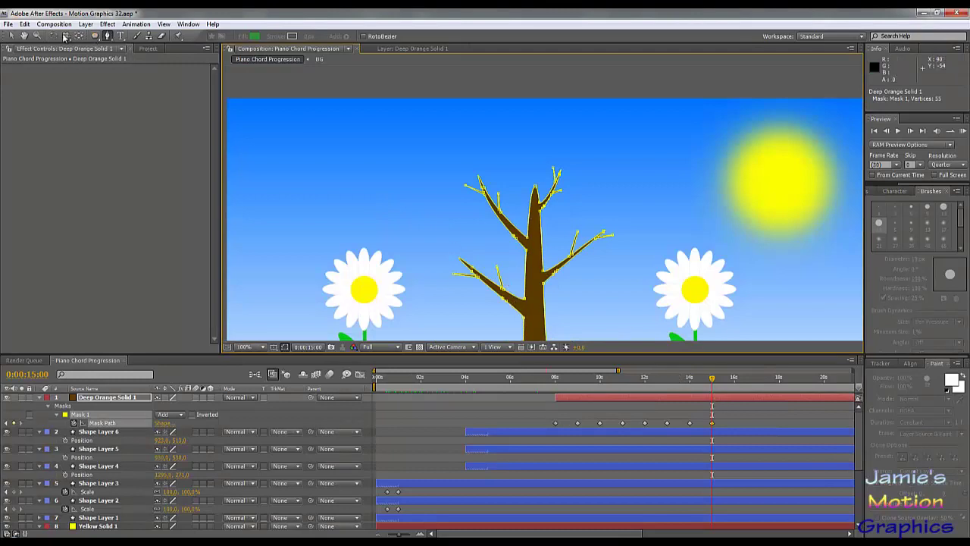
left_click(15, 35)
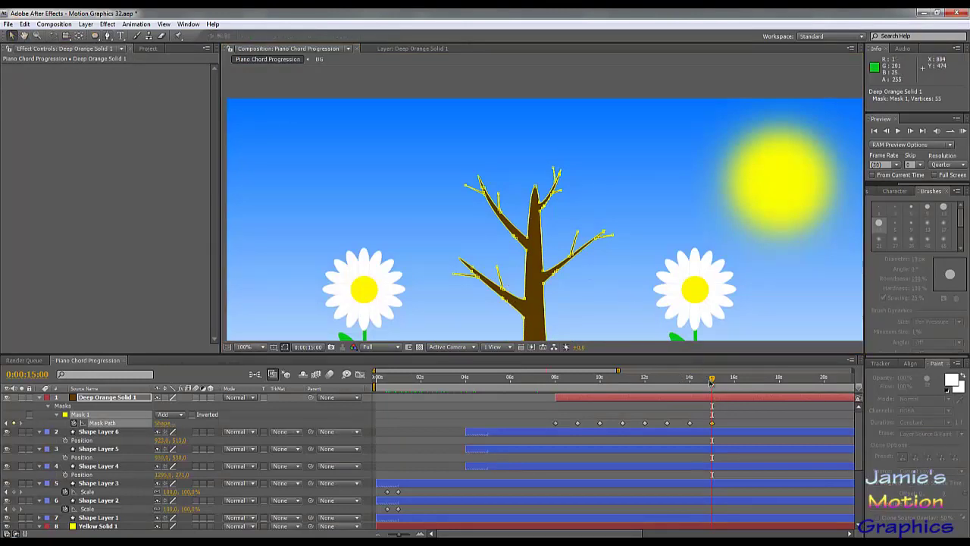
left_click_drag(717, 382, 733, 385)
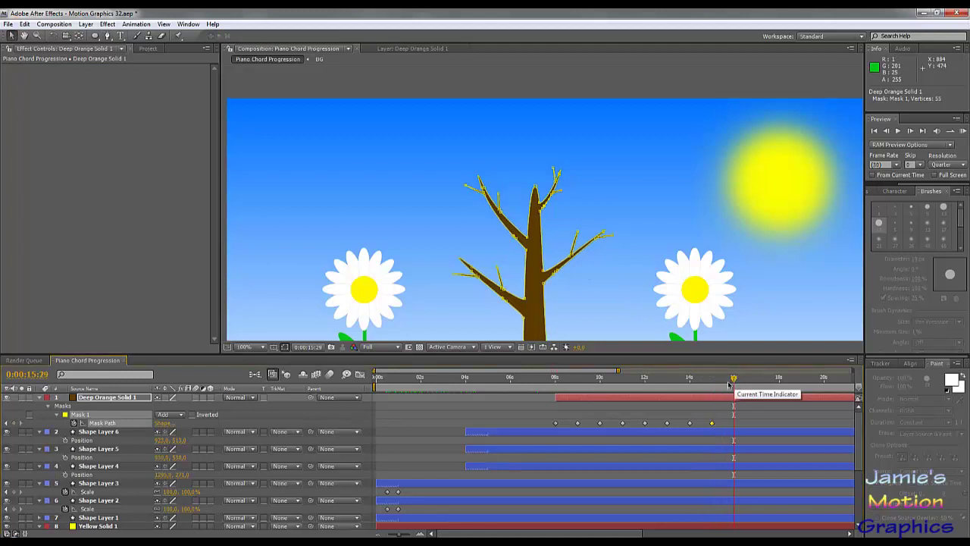
scroll(553, 232, "up", 1)
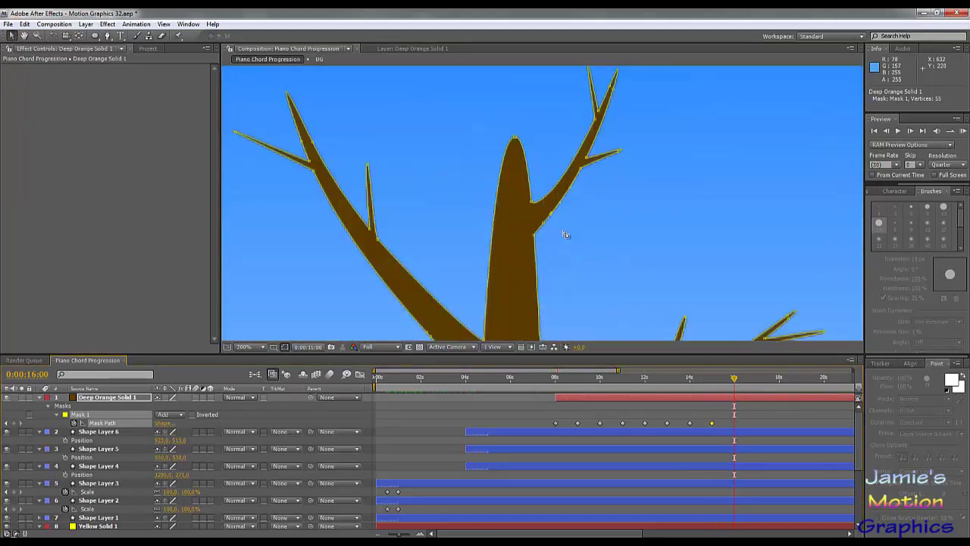
scroll(555, 238, "up", 1)
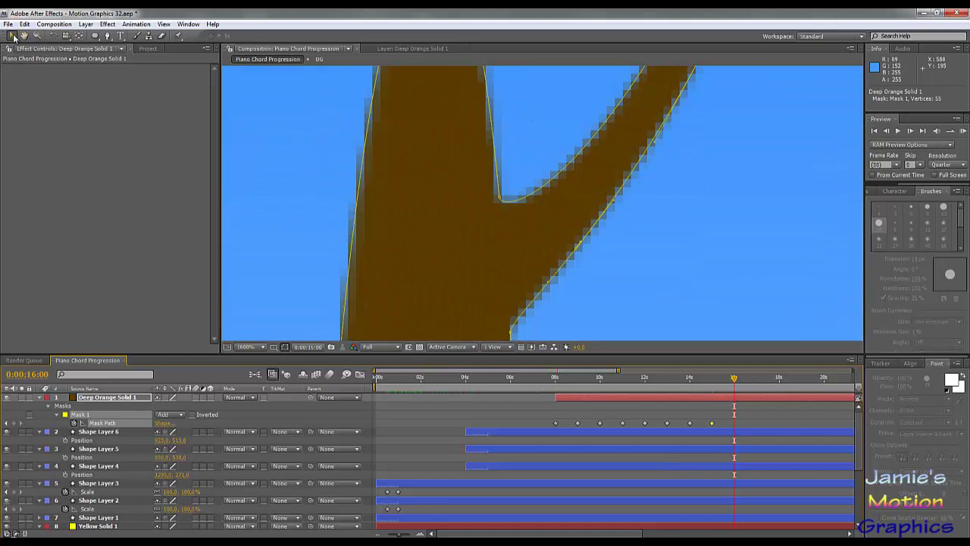
left_click(13, 37)
left_click_drag(596, 262, 838, 190)
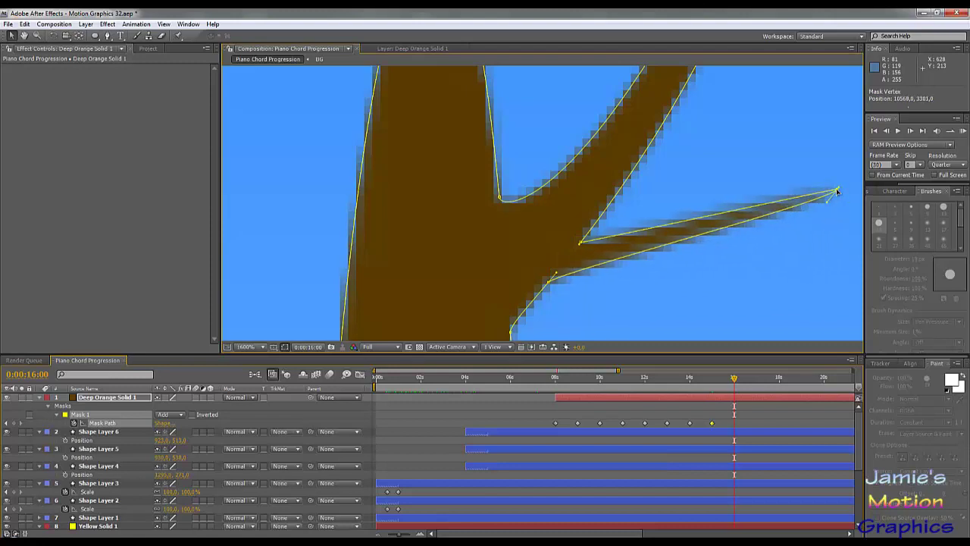
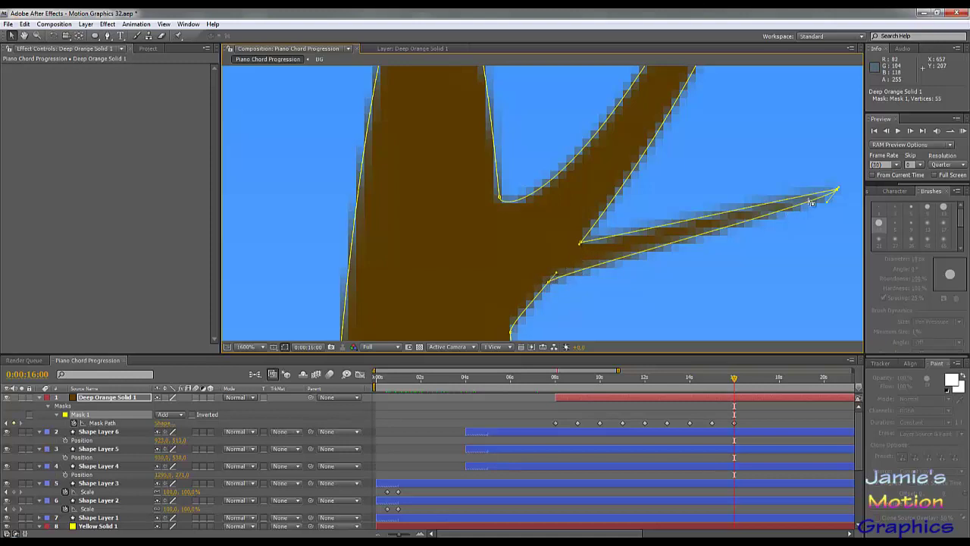
Adjust the direction handle at the tip of the upper right branch's new lower twig to refine its point.
left_click_drag(810, 203, 666, 227)
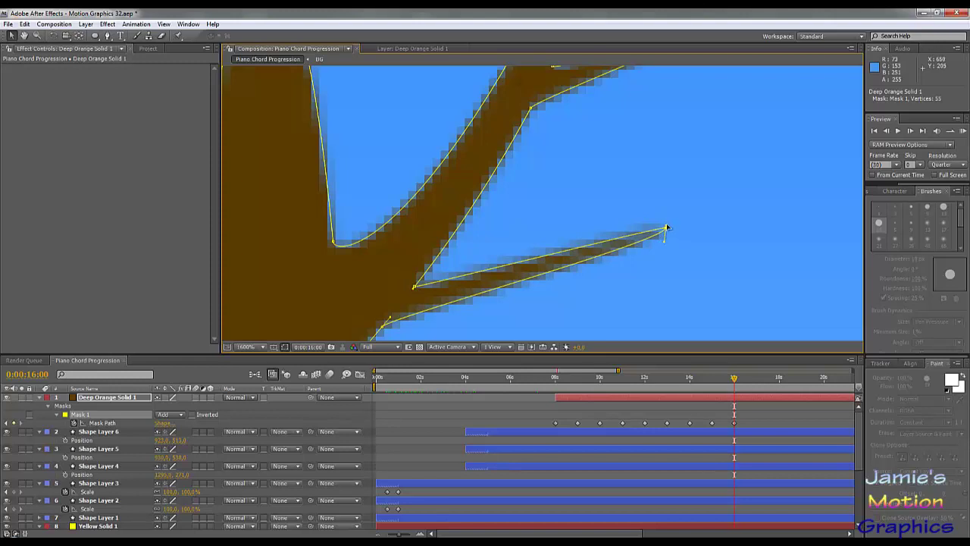
left_click_drag(666, 228, 756, 194)
scroll(686, 261, "down", 1)
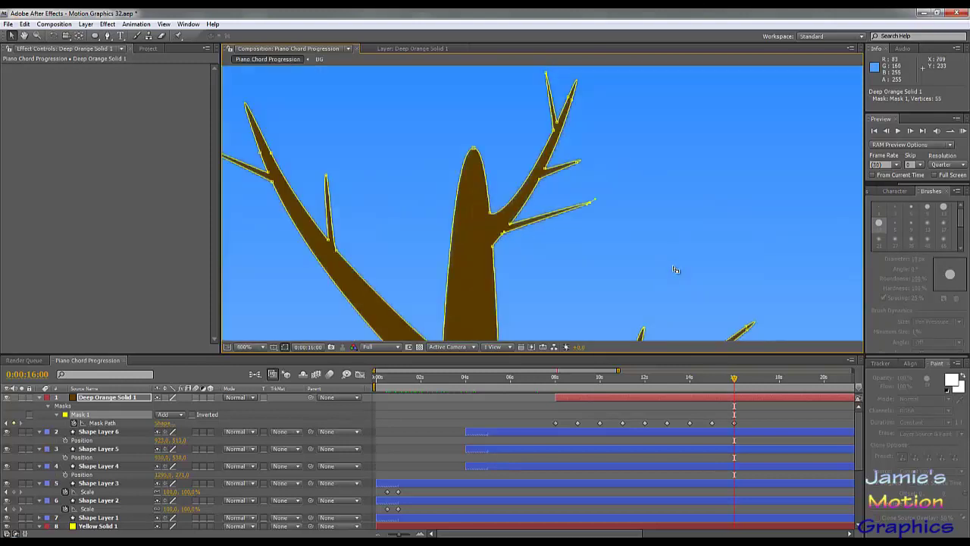
Pull the middle new vertex on the underside of the upper left branch outward and slightly up into a twig, and adjust its tip handle.
left_click_drag(574, 240, 617, 238)
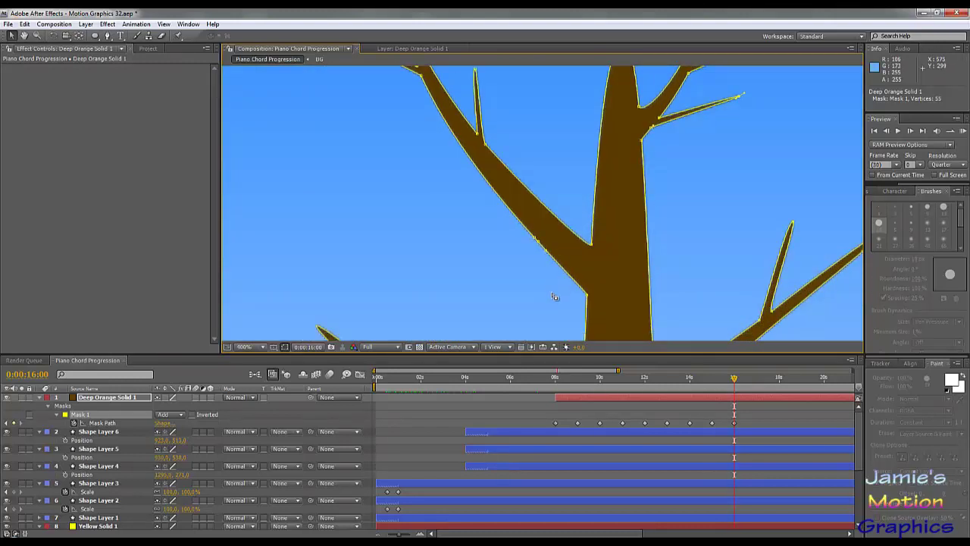
left_click_drag(541, 242, 429, 224)
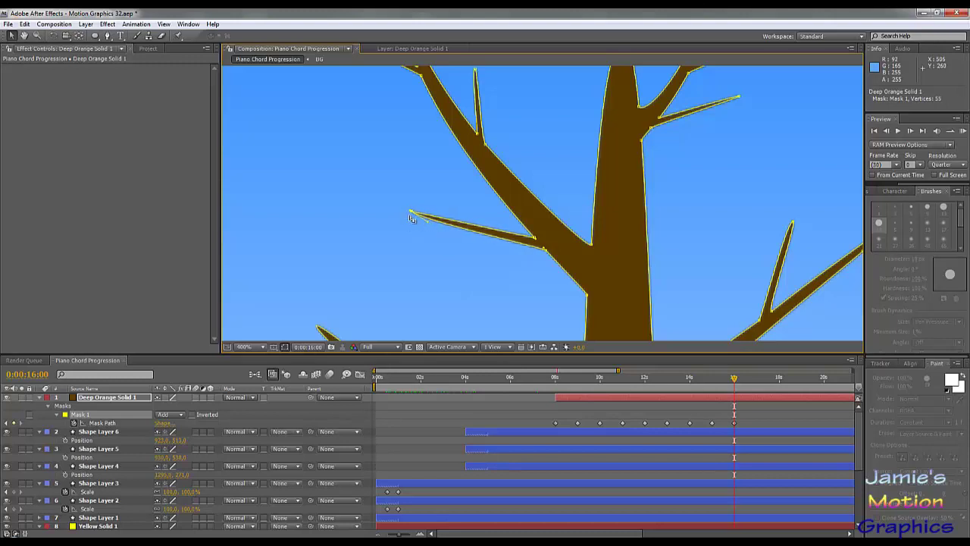
scroll(412, 212, "up", 2)
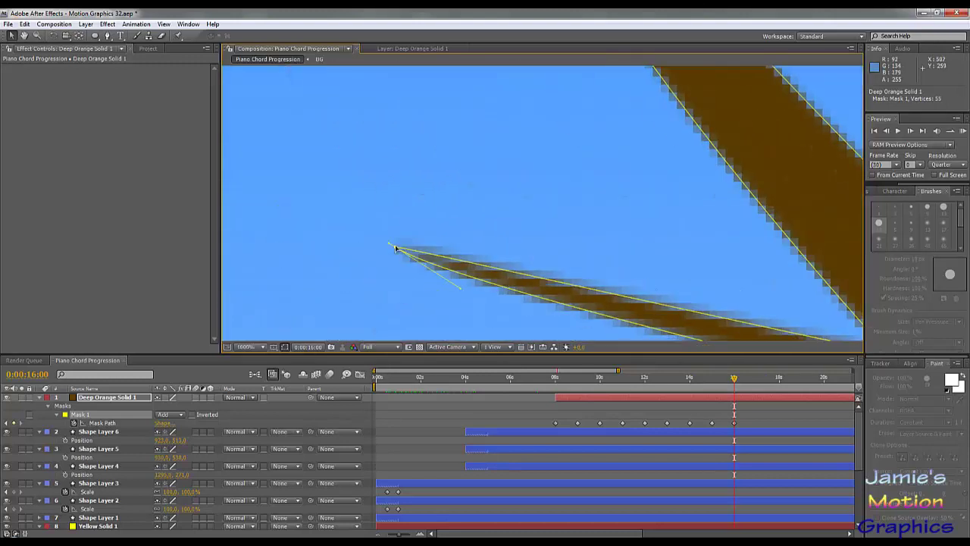
left_click_drag(390, 246, 271, 202)
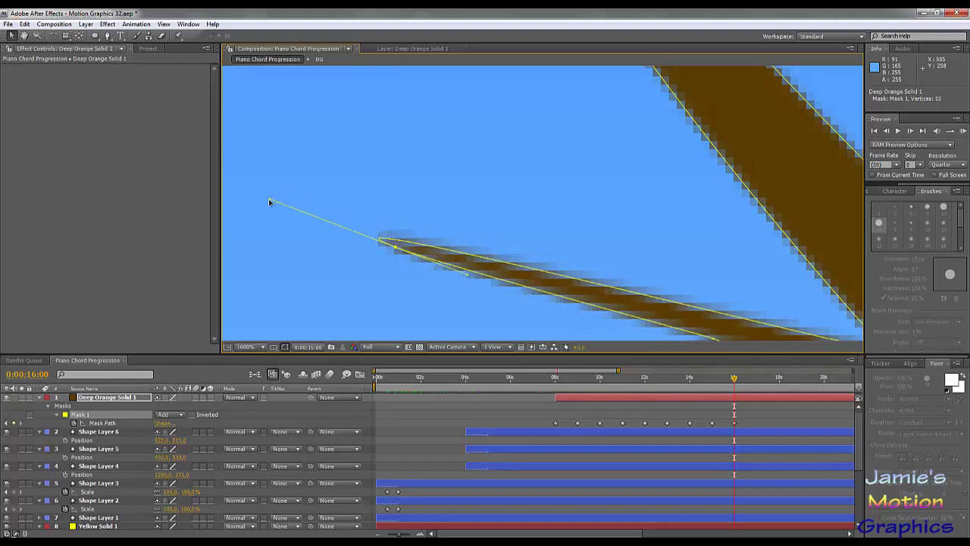
scroll(468, 291, "down", 3)
scroll(521, 295, "down", 4)
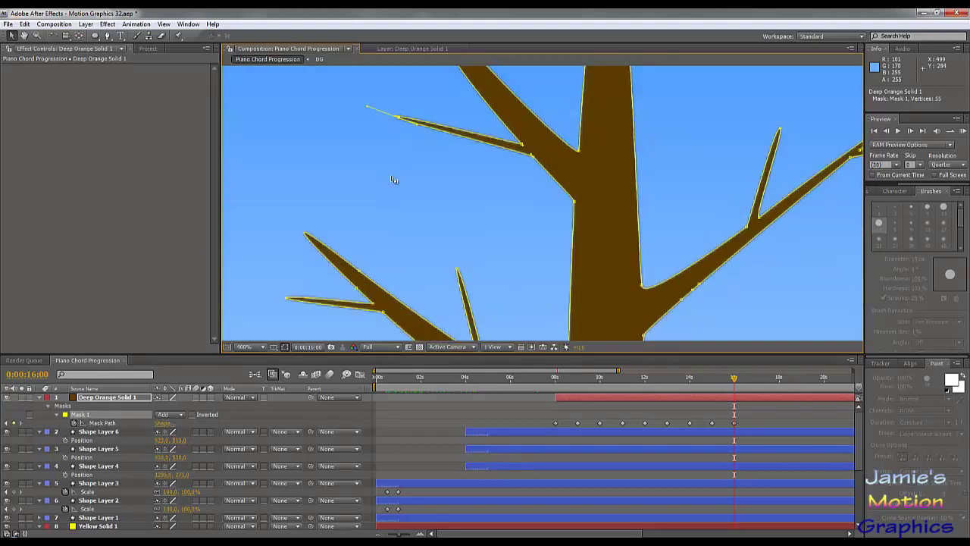
Pull the middle new vertex on the underside of the lower left branch outward into a nearly horizontal twig.
scroll(537, 261, "up", 3)
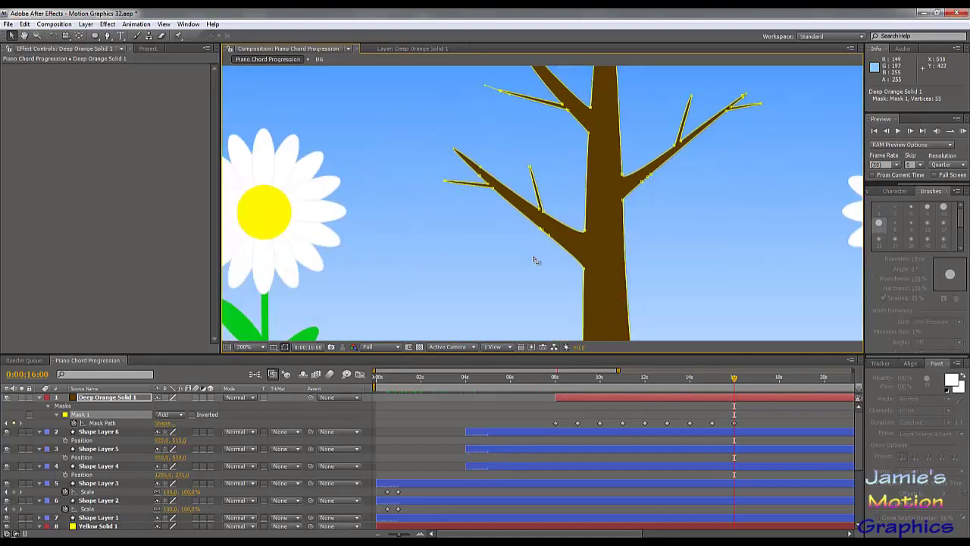
left_click_drag(547, 304, 234, 242)
key("comma")
scroll(422, 227, "down", 2)
scroll(379, 314, "up", 1)
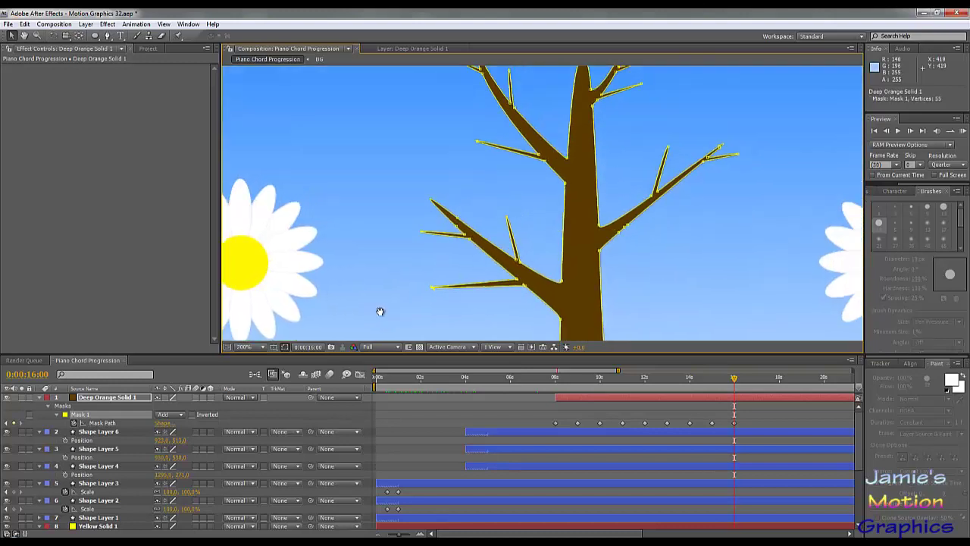
scroll(460, 312, "up", 1)
scroll(451, 311, "up", 1)
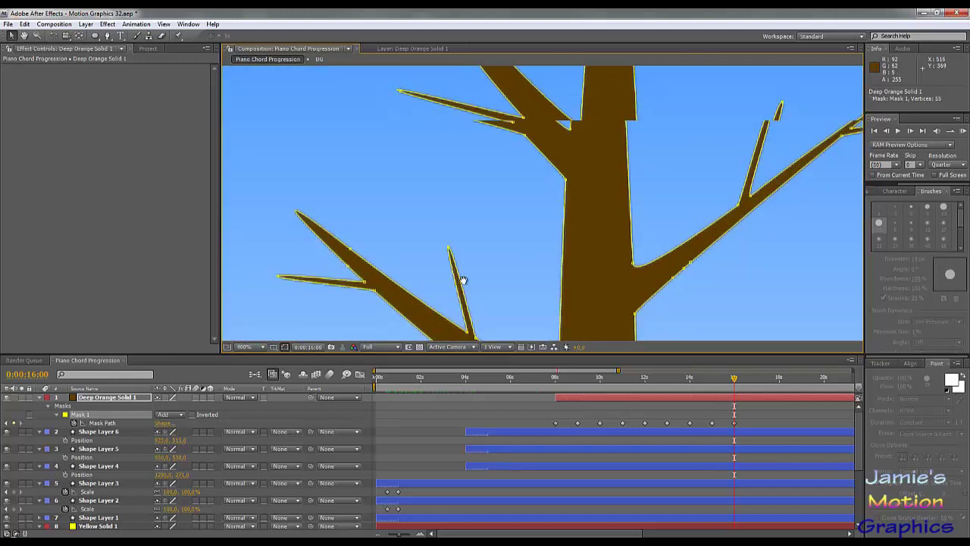
scroll(460, 277, "up", 1)
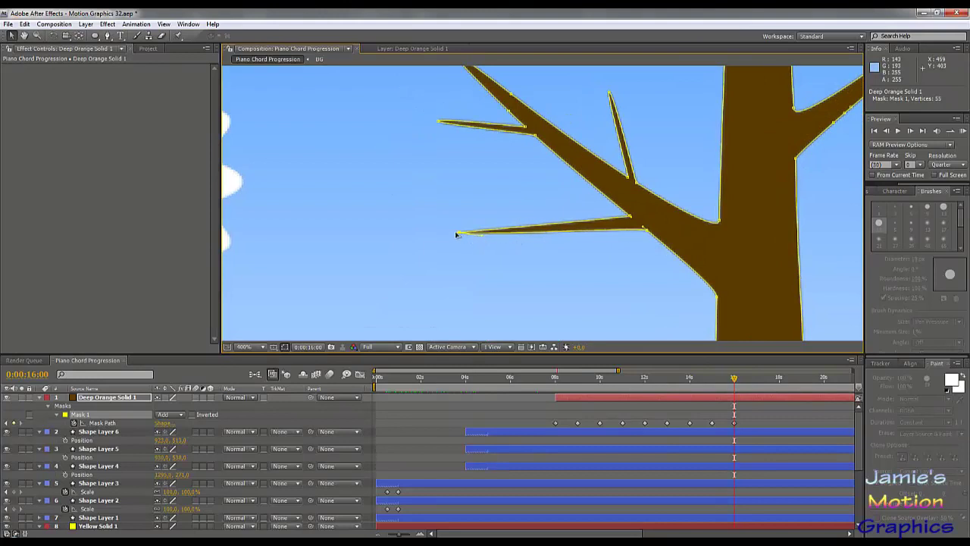
Extend the tip handle of the lower left branch's new underside twig outward to shape its point.
left_click_drag(457, 235, 629, 299)
key("period")
key("period")
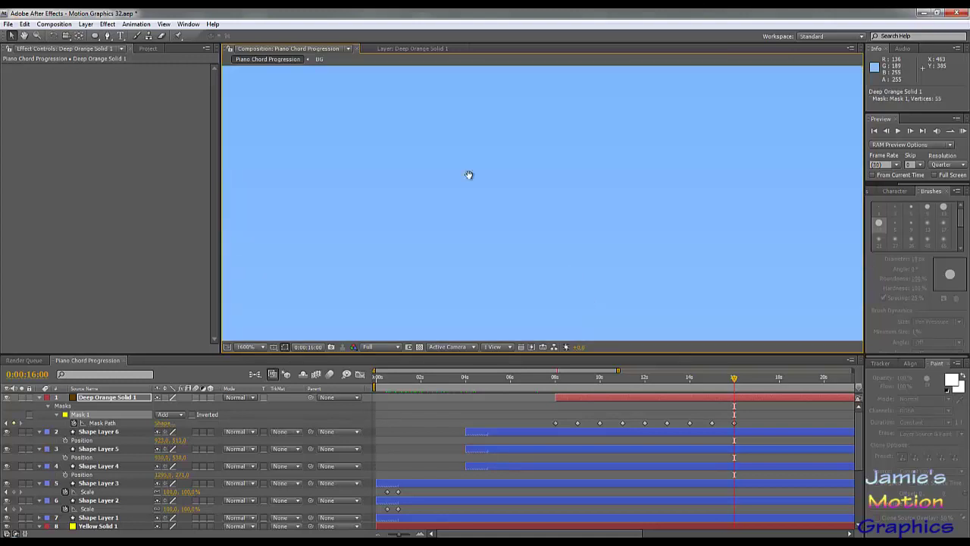
left_click_drag(448, 213, 366, 201)
key("comma")
key("comma")
key("comma")
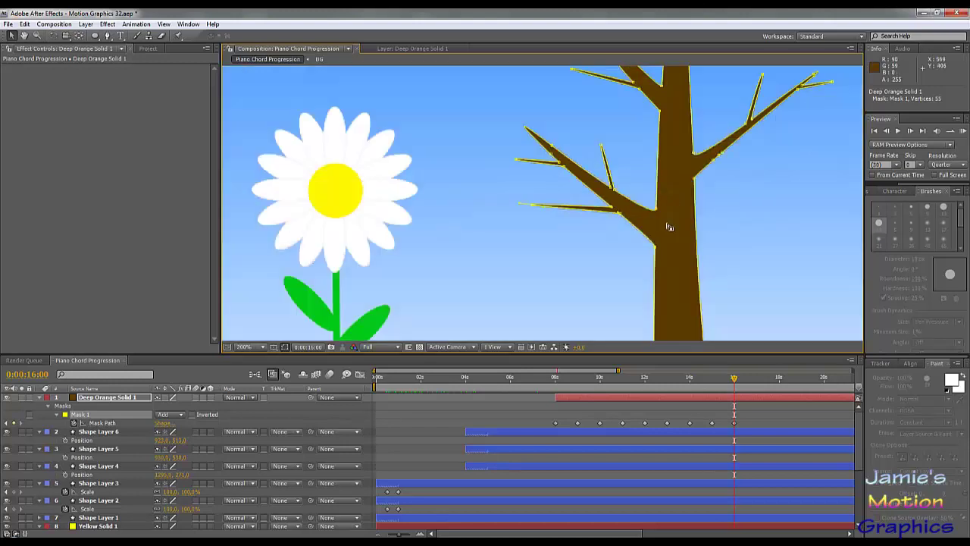
Review the whole tree and its upper branches at 0:00:16:00, checking which new vertices still need a twig.
left_click_drag(688, 260, 568, 281)
key("comma")
scroll(562, 242, "up", 3)
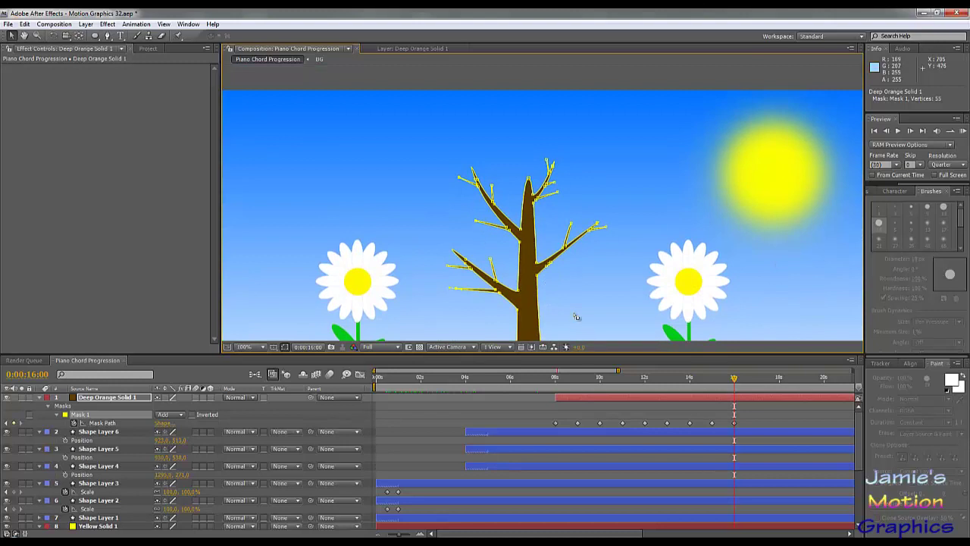
key("period")
left_click_drag(519, 260, 541, 307)
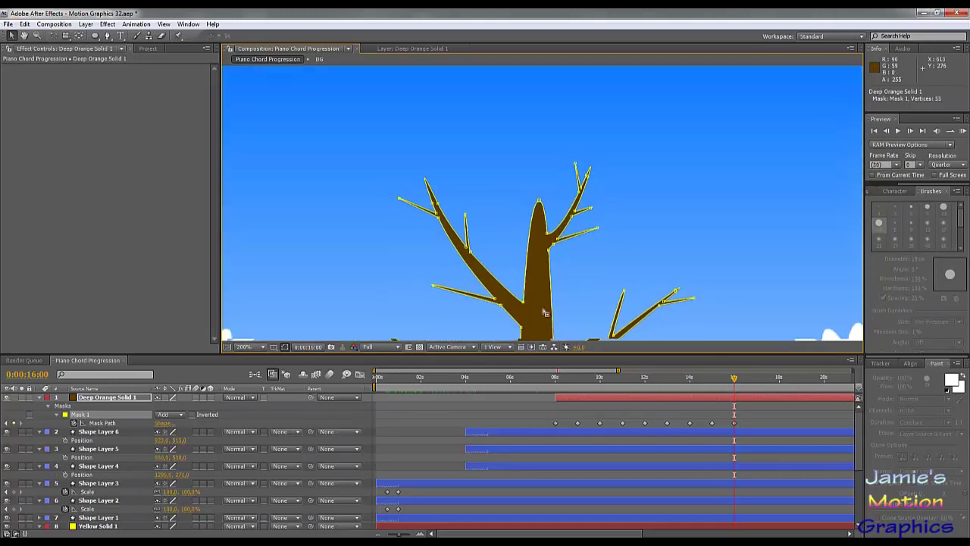
left_click(108, 36)
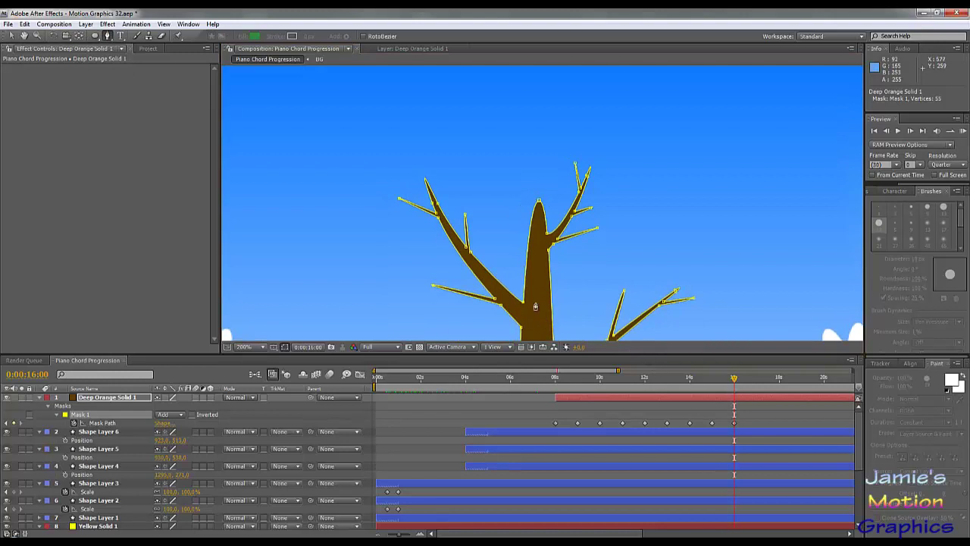
mouse_move(732, 381)
left_mouse_down()
mouse_move(711, 385)
mouse_move(735, 391)
left_mouse_up()
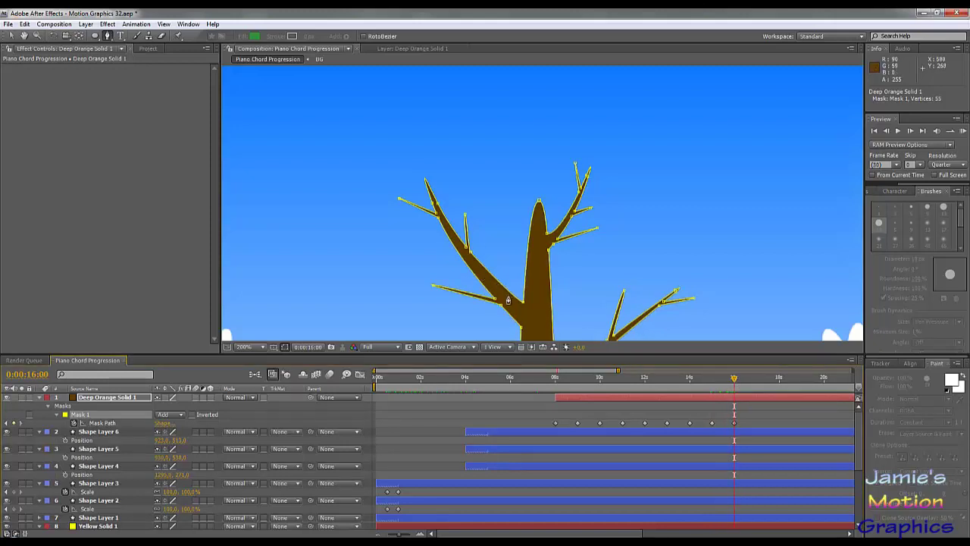
scroll(508, 300, "up", 1)
scroll(582, 207, "up", 1)
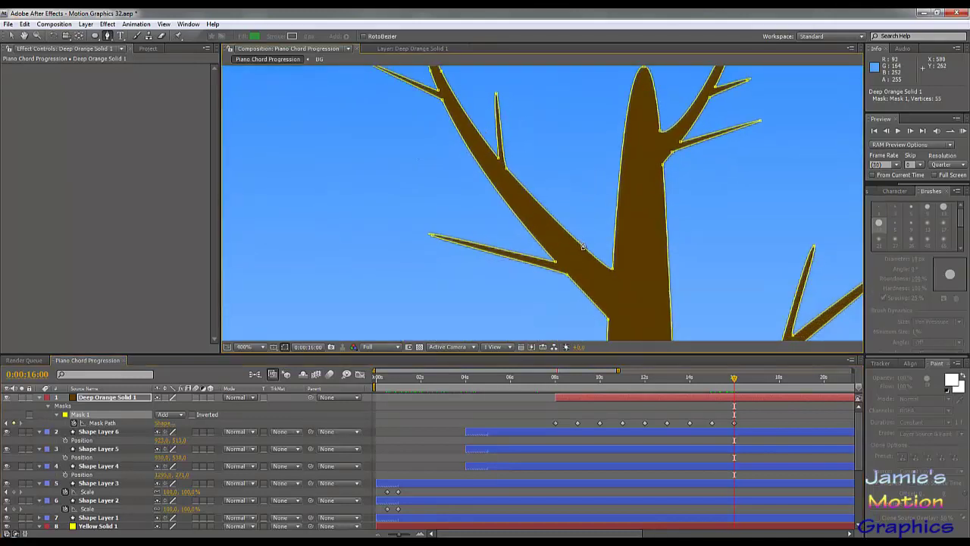
scroll(565, 266, "up", 3)
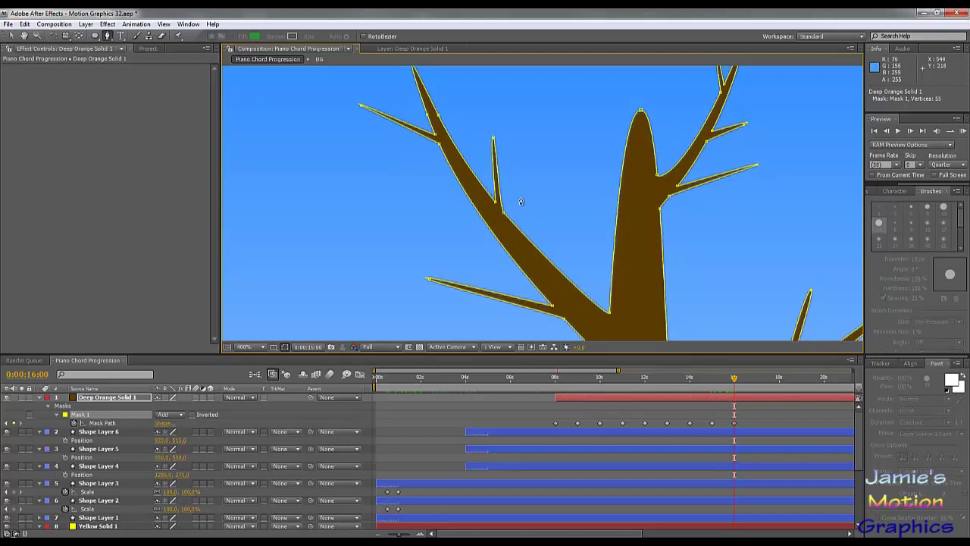
scroll(649, 209, "down", 5)
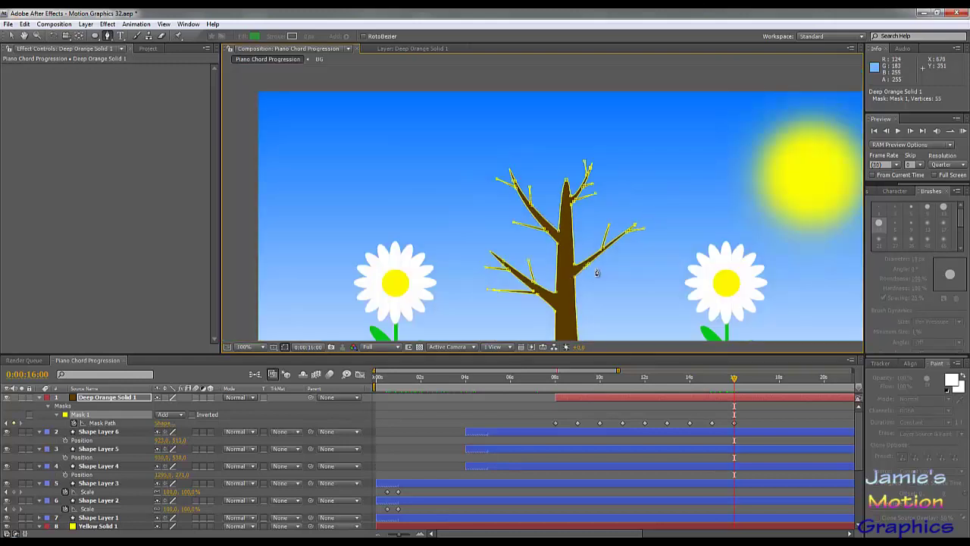
Pull the middle new vertex on the underside of the lower right branch outward into a long, nearly horizontal twig.
scroll(599, 269, "up", 3)
scroll(610, 279, "up", 1)
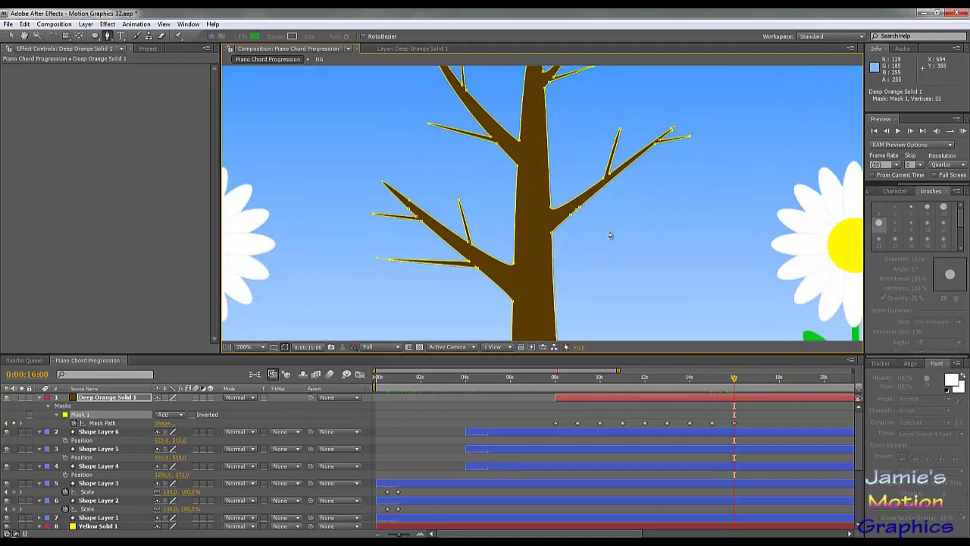
scroll(613, 238, "up", 1)
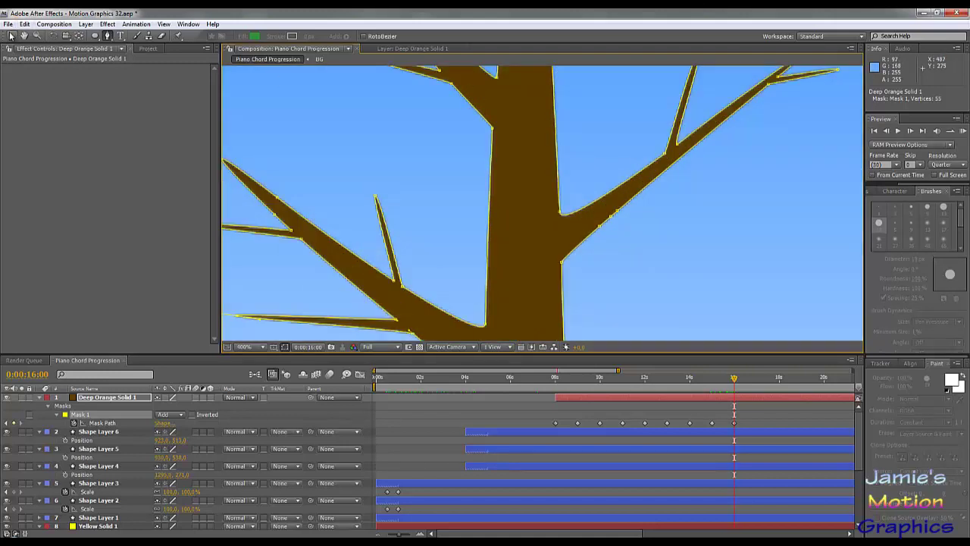
left_click(11, 36)
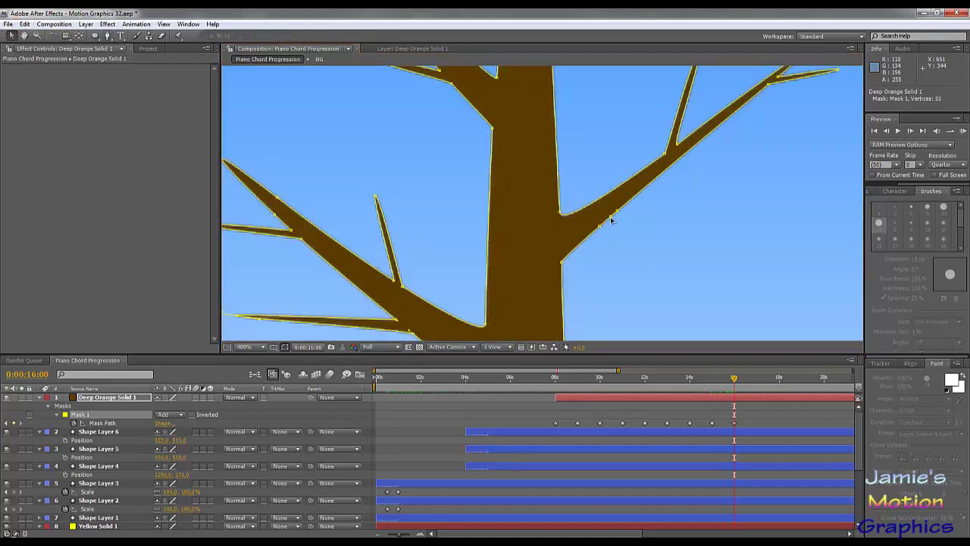
left_click_drag(611, 219, 824, 213)
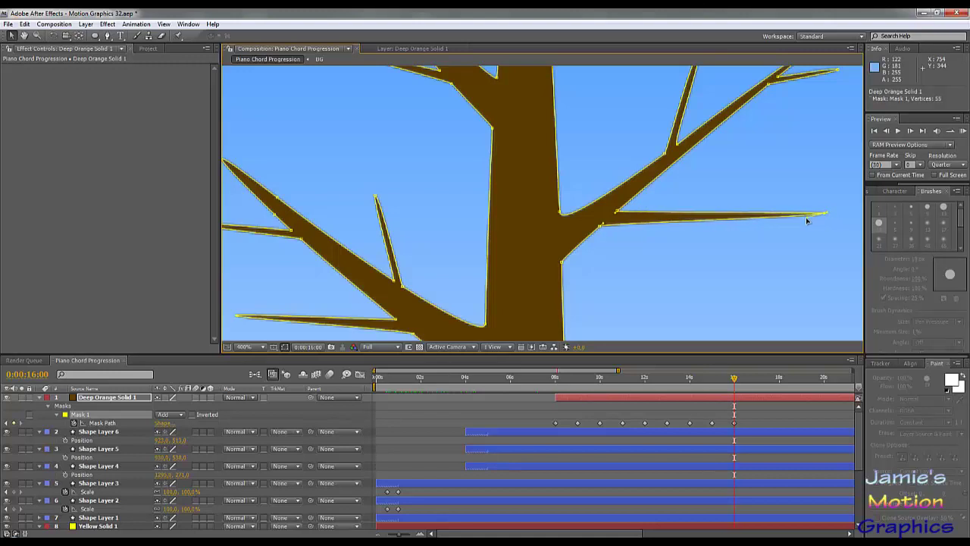
Extend the tip handle of the lower right branch's underside twig outward to shape its point.
left_click_drag(826, 215, 850, 214)
left_click_drag(849, 215, 843, 211)
scroll(633, 196, "down", 2)
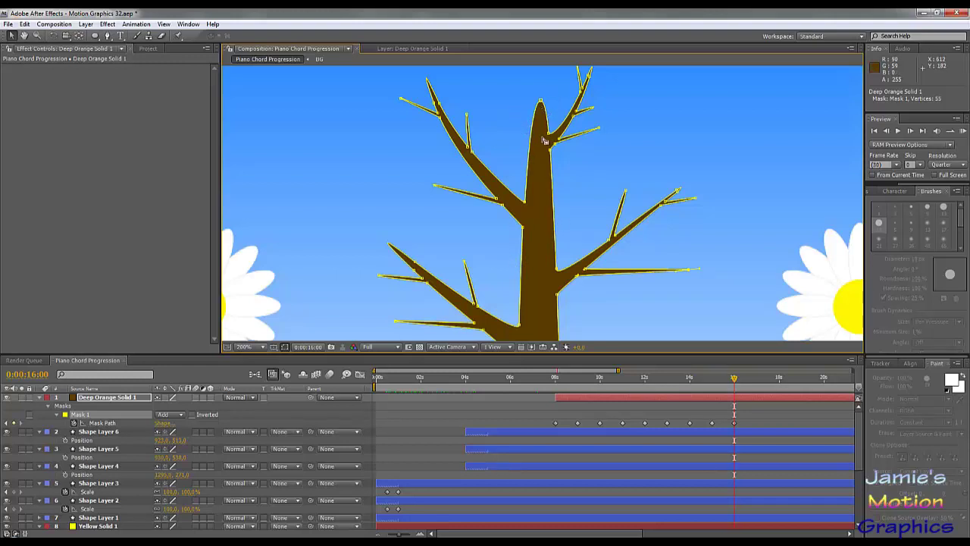
scroll(534, 200, "down", 1)
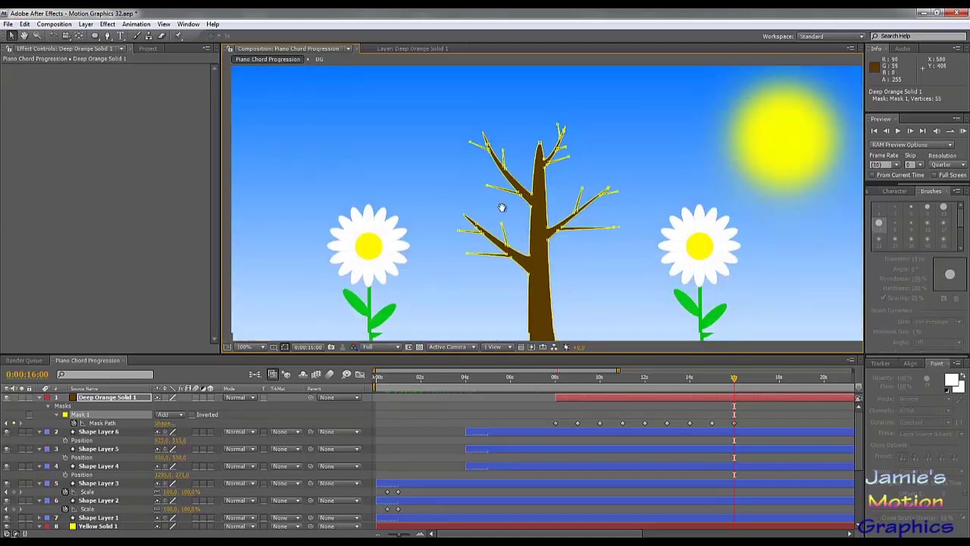
Check the whole tree, and add three closely spaced mask vertices on the upper edge near the lower left branch's tip at 0:00:16:00.
left_click_drag(502, 210, 540, 270)
scroll(544, 156, "up", 1)
scroll(541, 270, "up", 2)
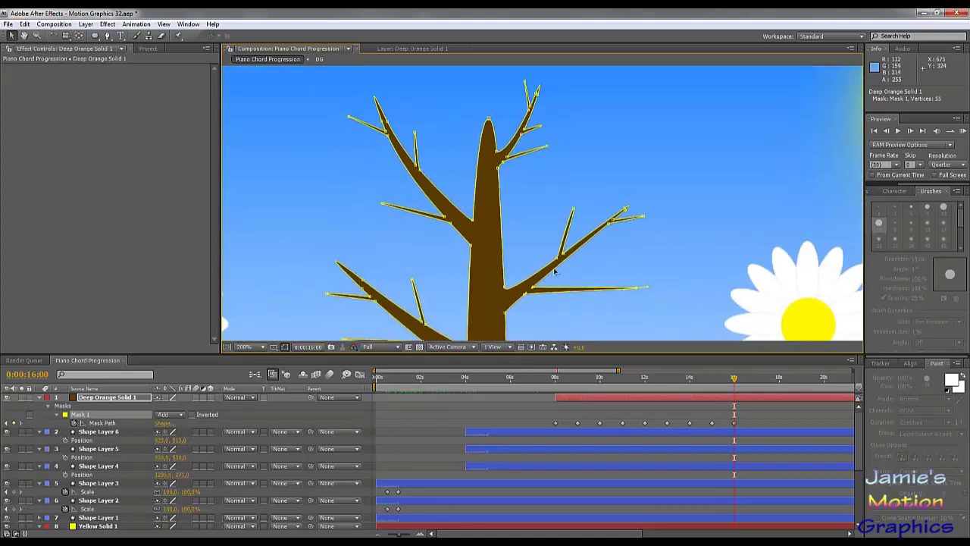
scroll(511, 254, "down", 1)
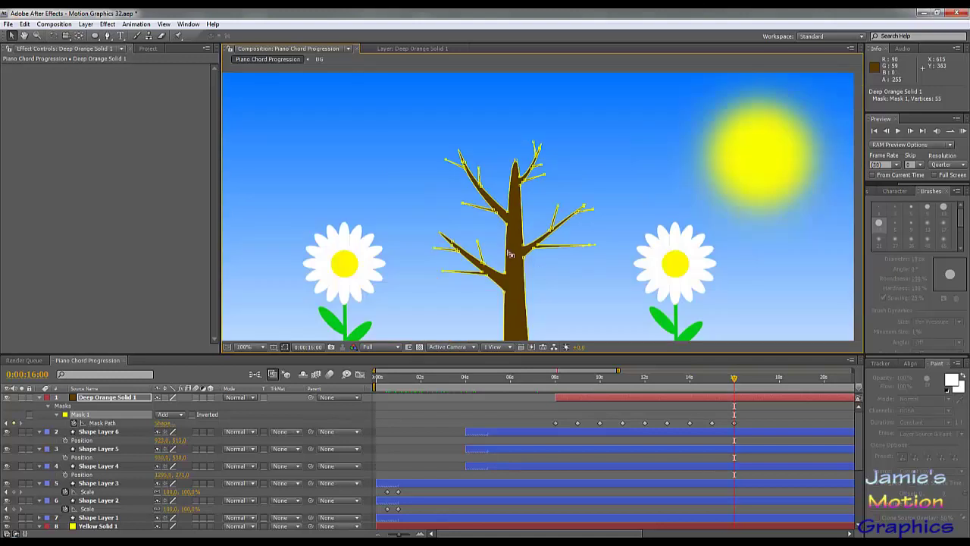
scroll(500, 244, "up", 1)
left_click_drag(522, 226, 588, 154)
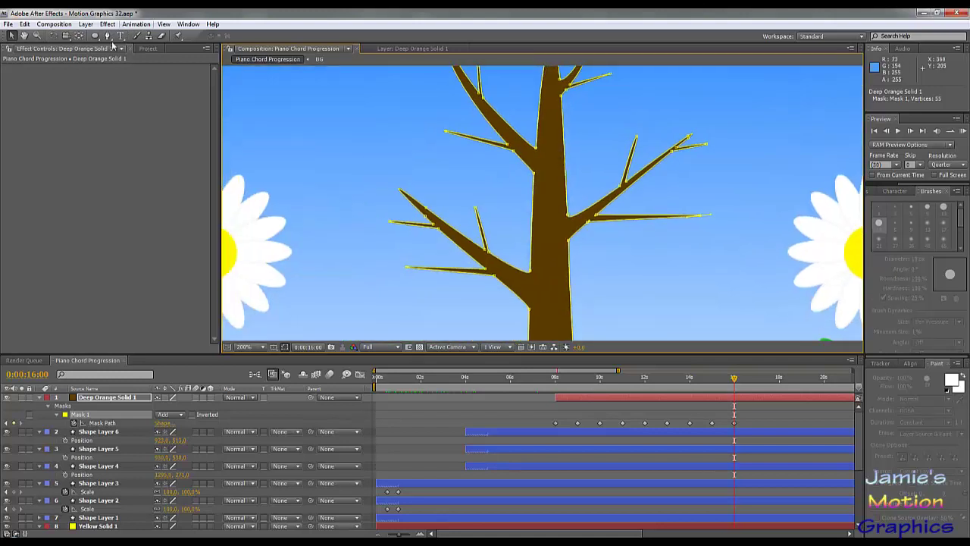
scroll(523, 224, "up", 1)
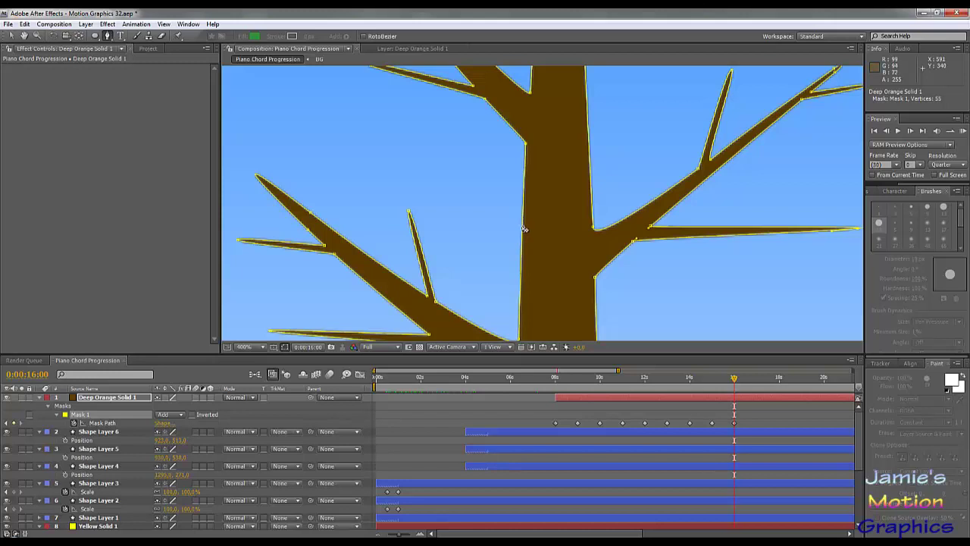
left_click(280, 195)
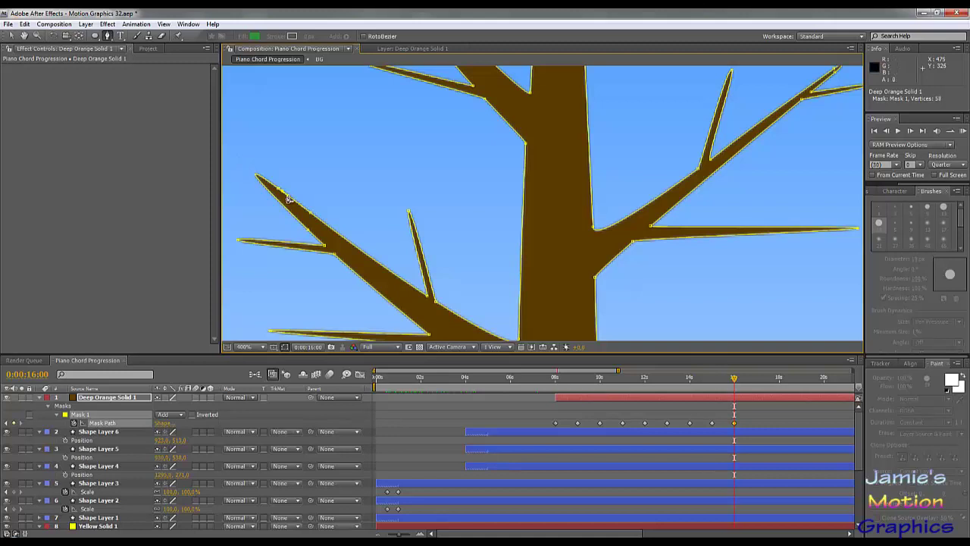
left_click(289, 199)
Add three closely spaced mask vertices on the underside of the lower right branch, along its outer half.
scroll(726, 213, "up", 3)
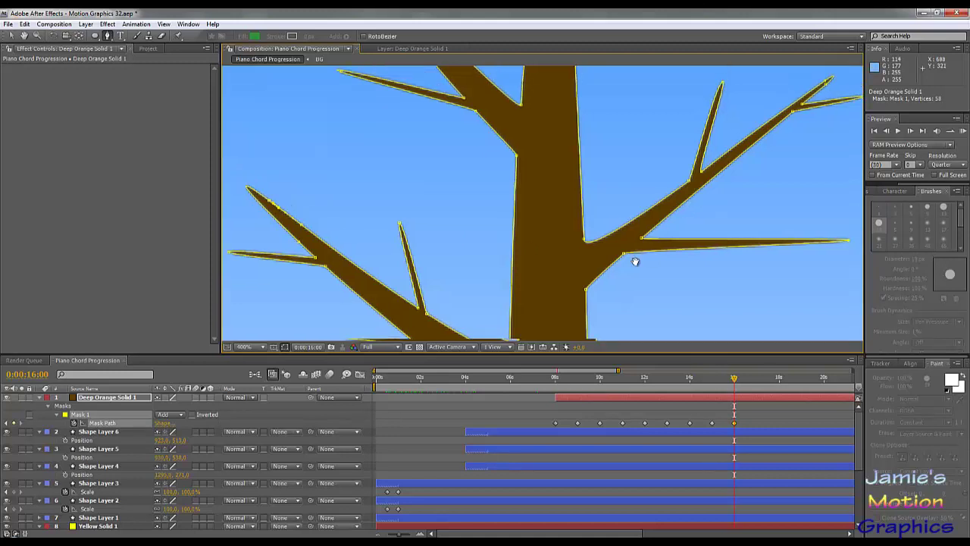
scroll(635, 263, "right", 4)
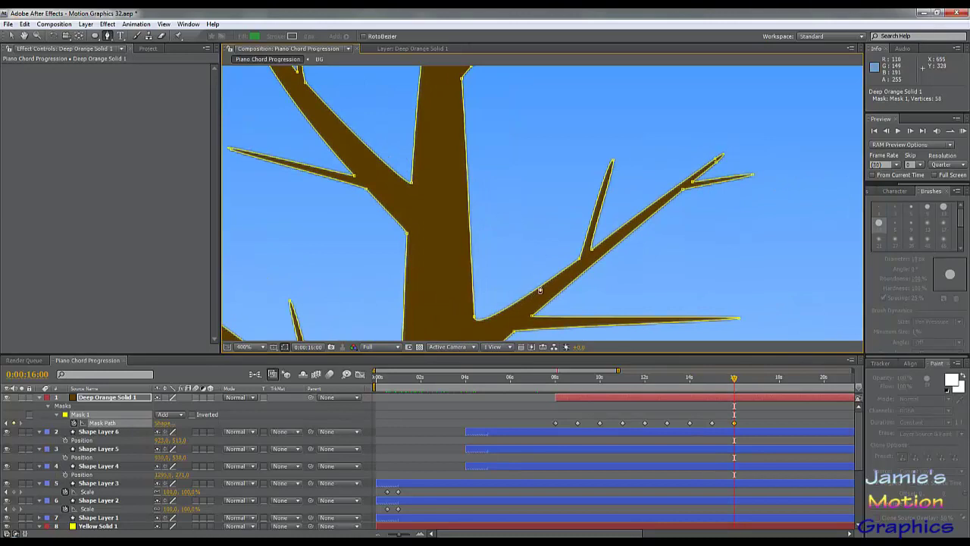
left_click(632, 231)
left_click(629, 235)
left_click(589, 243)
Add three closely spaced mask vertices on the upper left branch's upper edge, between its upright twig and the trunk.
scroll(585, 305, "left", 5)
scroll(455, 223, "up", 3)
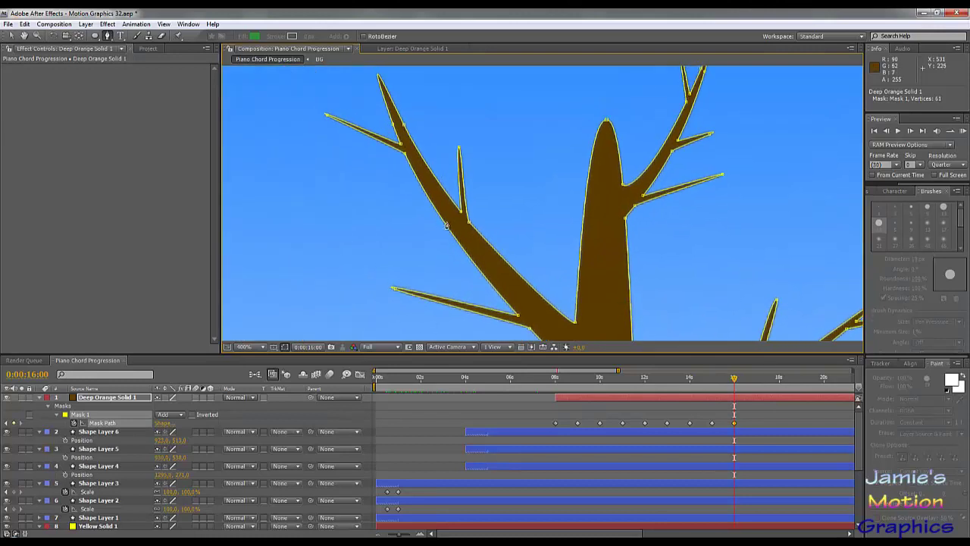
left_click(532, 288)
left_click(543, 300)
Add three closely spaced mask vertices on the inner edge of the upper right branch, close to the trunk.
scroll(585, 271, "up", 4)
scroll(585, 271, "right", 3)
left_click(591, 250)
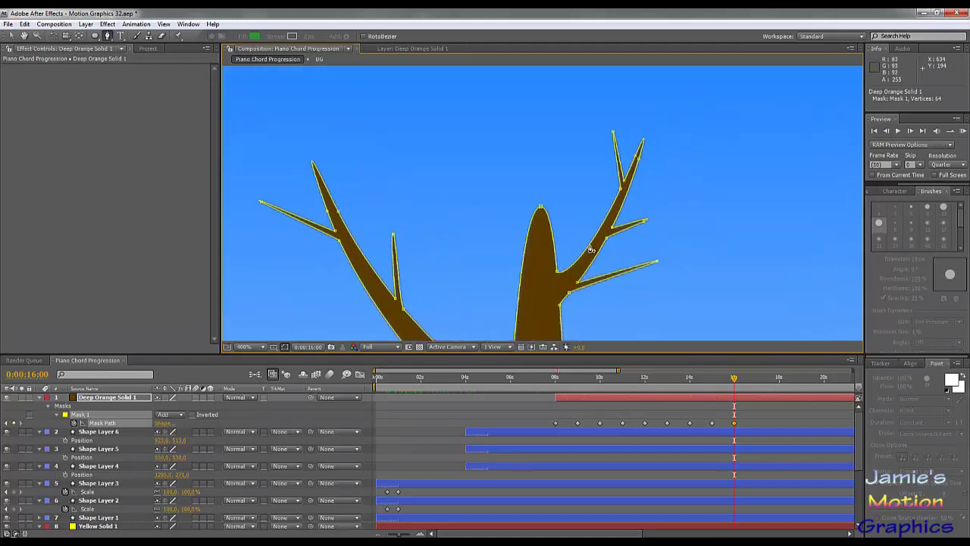
left_click(588, 252)
left_click(582, 260)
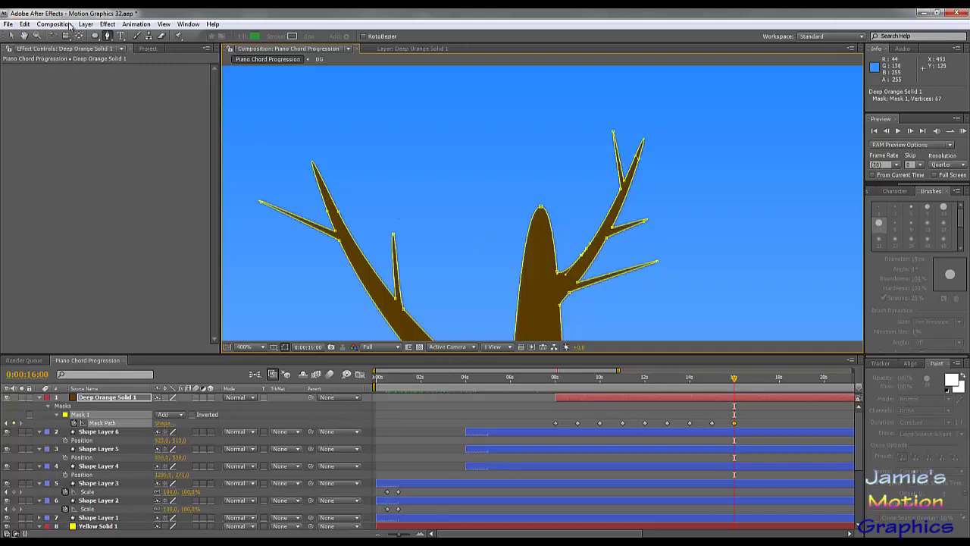
At 0:00:17:00, pull the middle new vertices on the inner edges of the two upper branches upward into short twigs.
left_click(12, 36)
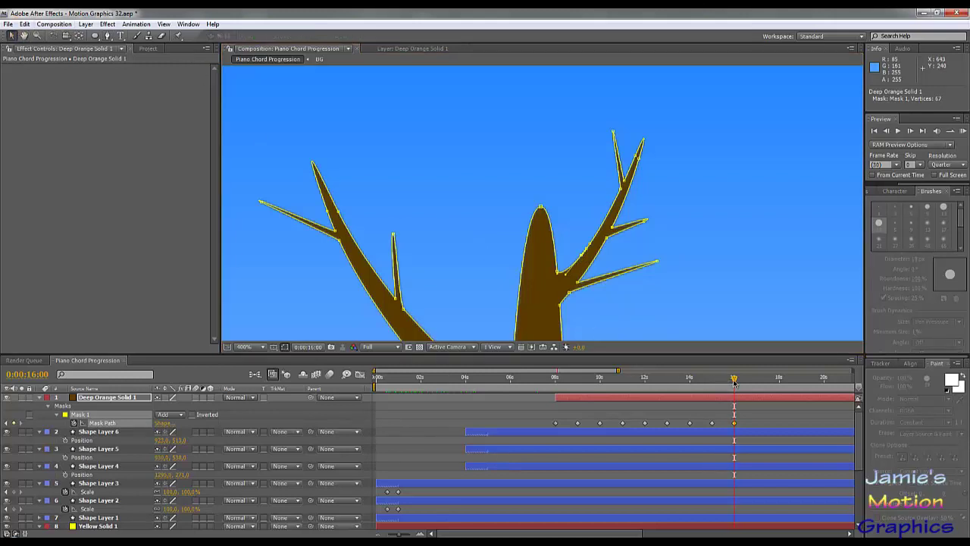
left_click_drag(738, 382, 757, 382)
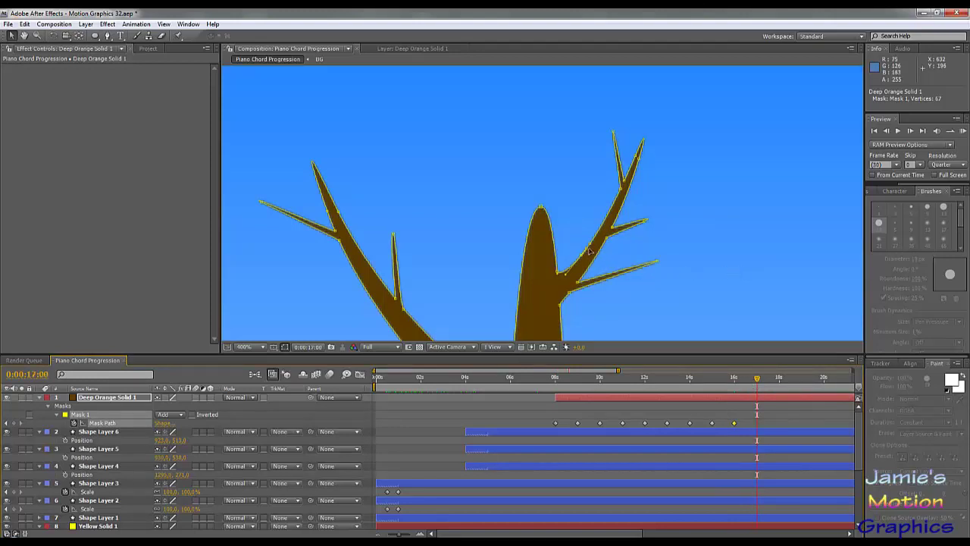
left_click_drag(585, 250, 576, 195)
left_click_drag(476, 334, 497, 246)
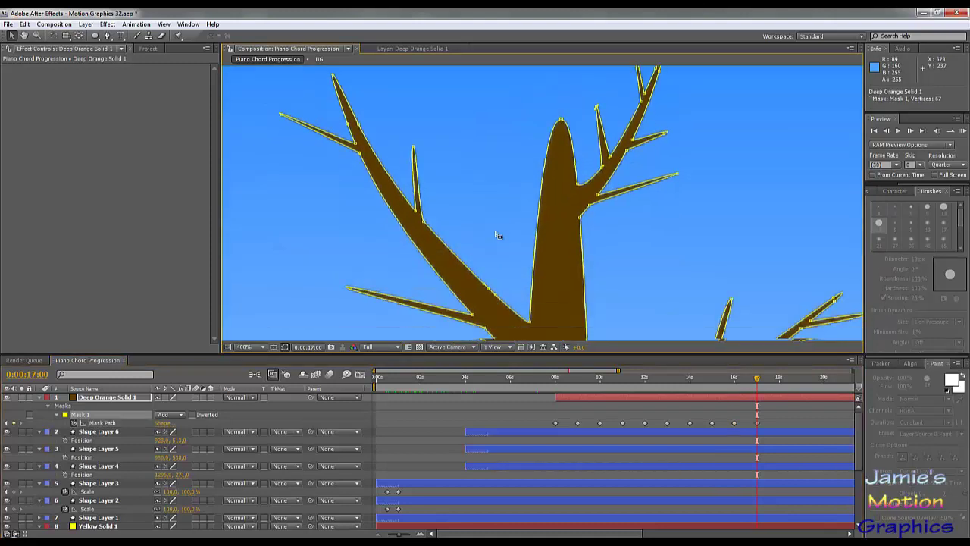
left_click_drag(489, 290, 479, 240)
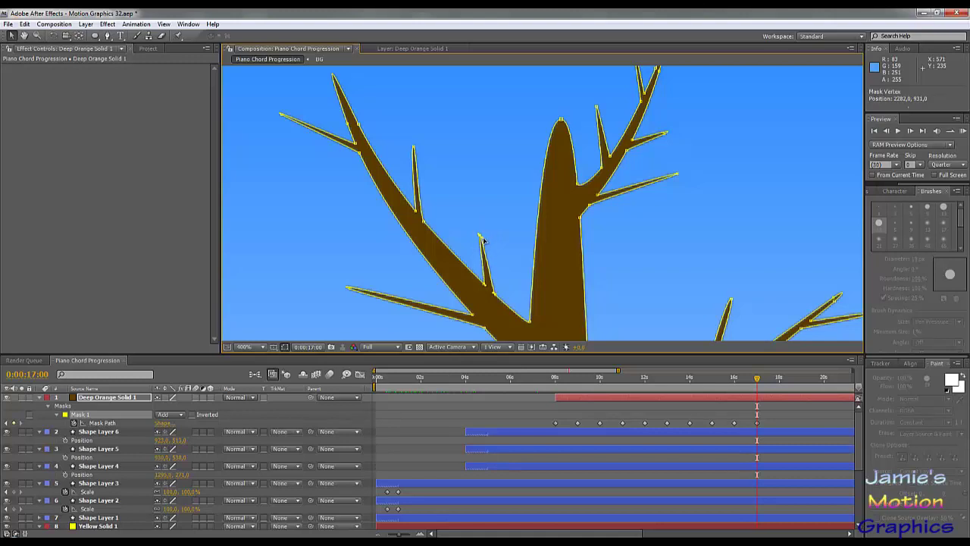
Pull the middle new vertex on the underside of the lower right branch outward into a short, nearly horizontal twig.
scroll(500, 330, "down", 3)
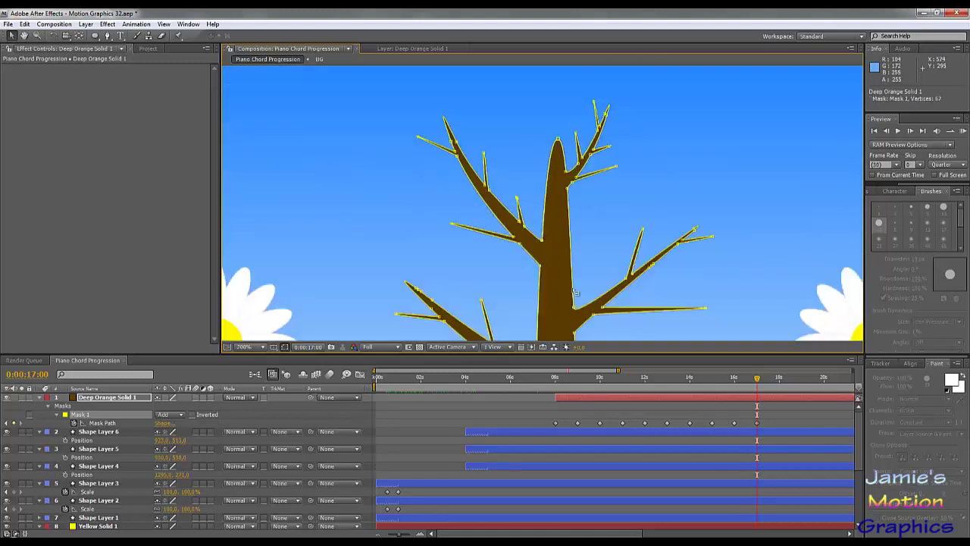
scroll(553, 271, "up", 1)
scroll(606, 266, "up", 1)
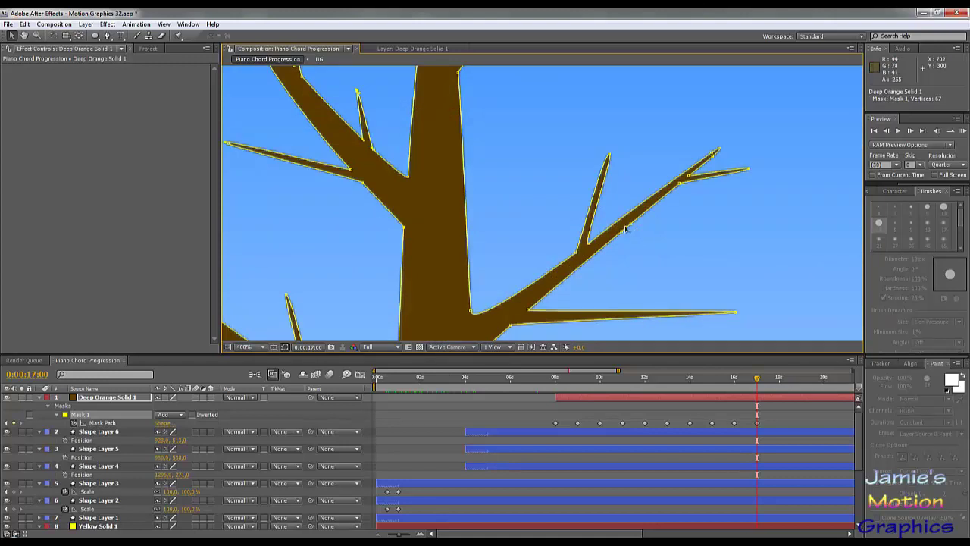
left_click_drag(626, 230, 674, 232)
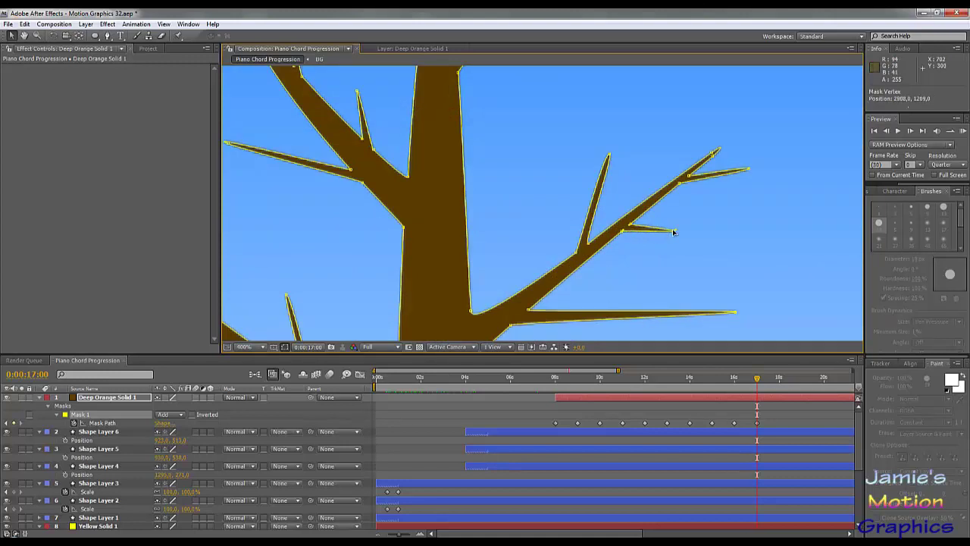
Pull the middle new vertex near the lower left branch's tip upward into a short upright twig.
scroll(574, 281, "down", 2)
scroll(656, 217, "up", 1)
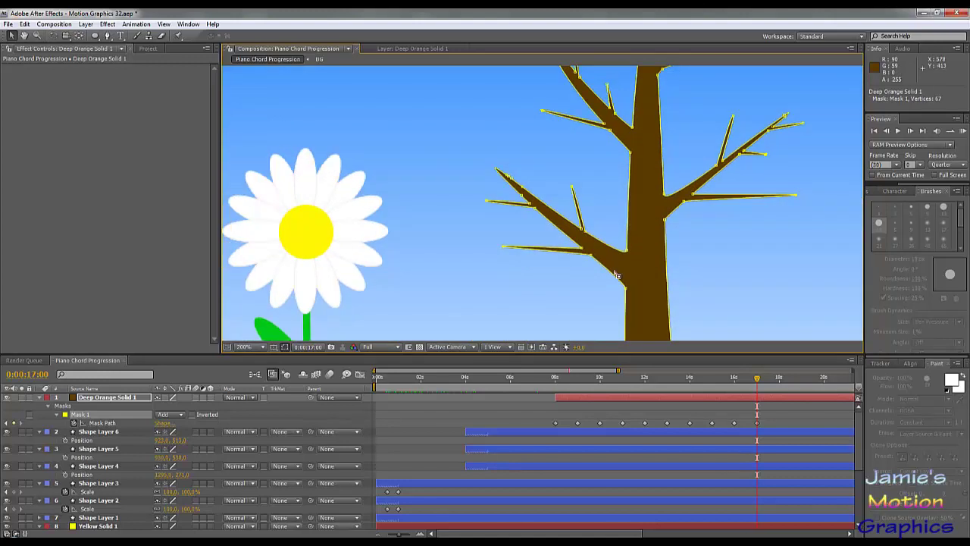
left_click(513, 167)
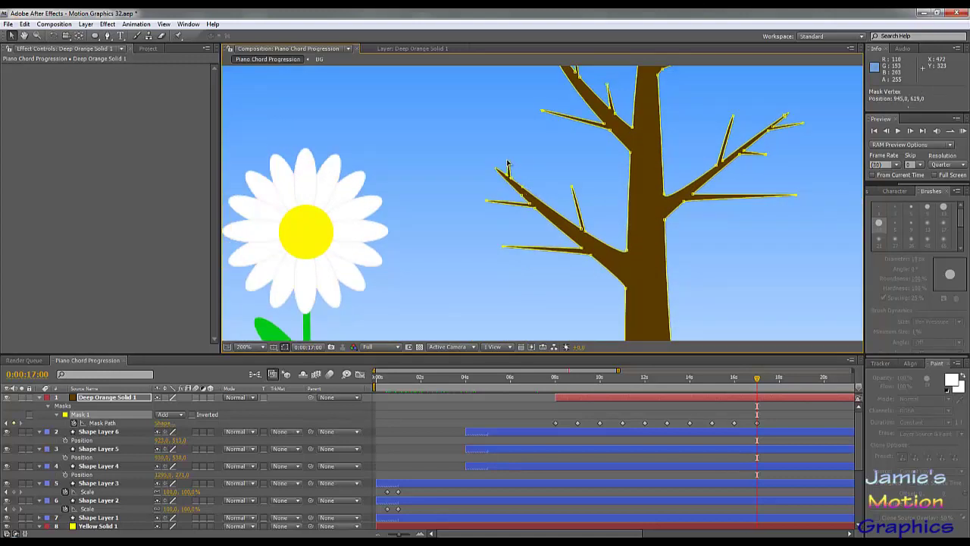
left_click_drag(508, 158, 502, 148)
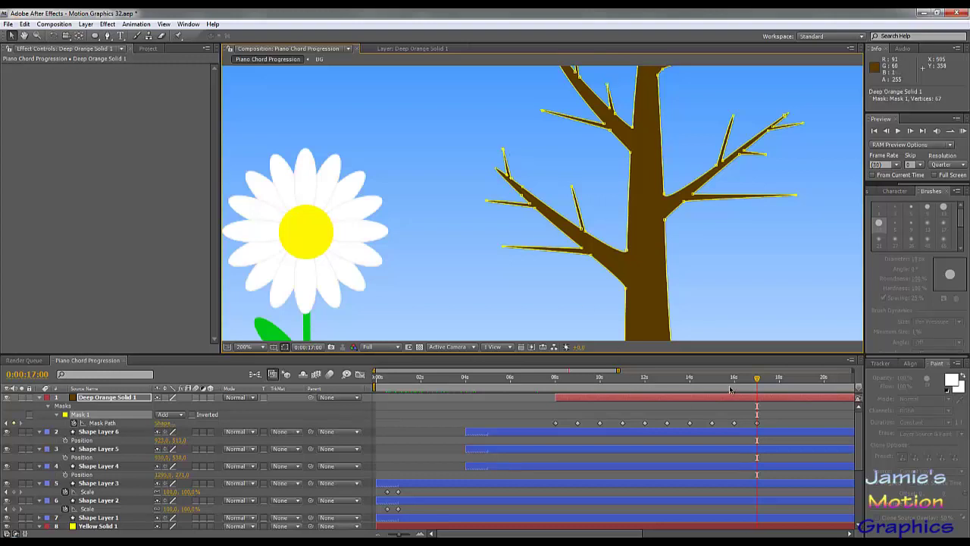
Examine the tree's branches up close and as a whole between 0:00:17:00 and 0:00:18:00, including the last Mask Path keyframe.
left_click_drag(751, 383, 773, 415)
scroll(704, 238, "down", 2)
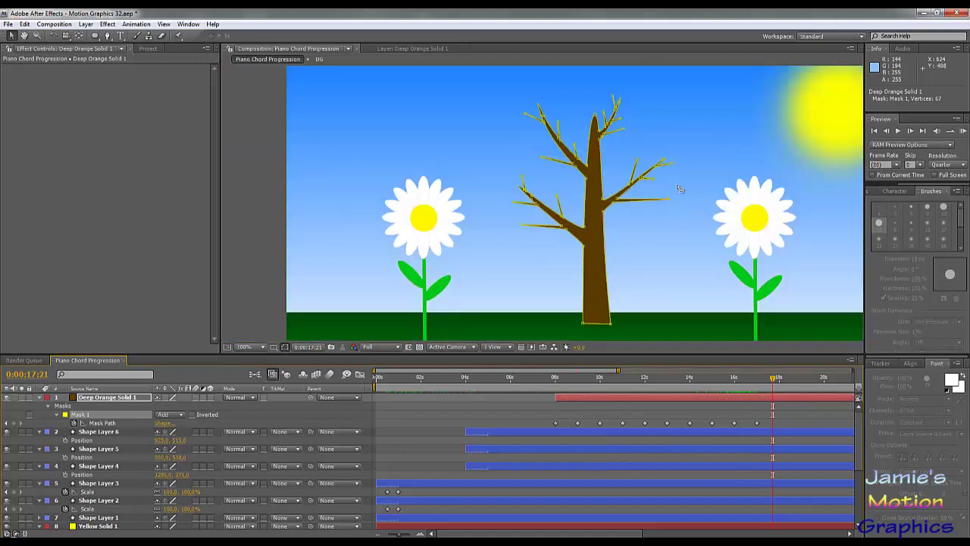
scroll(619, 256, "up", 2)
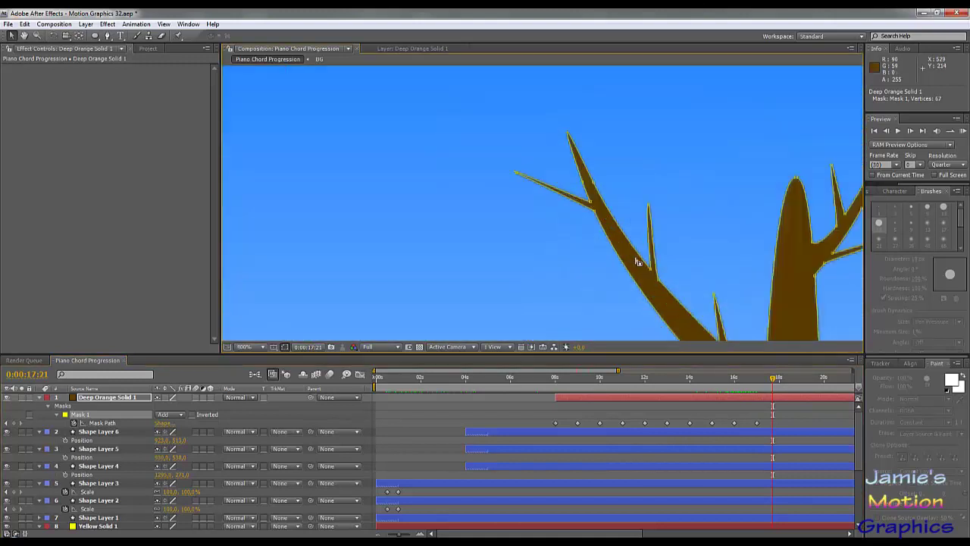
left_click_drag(761, 384, 759, 428)
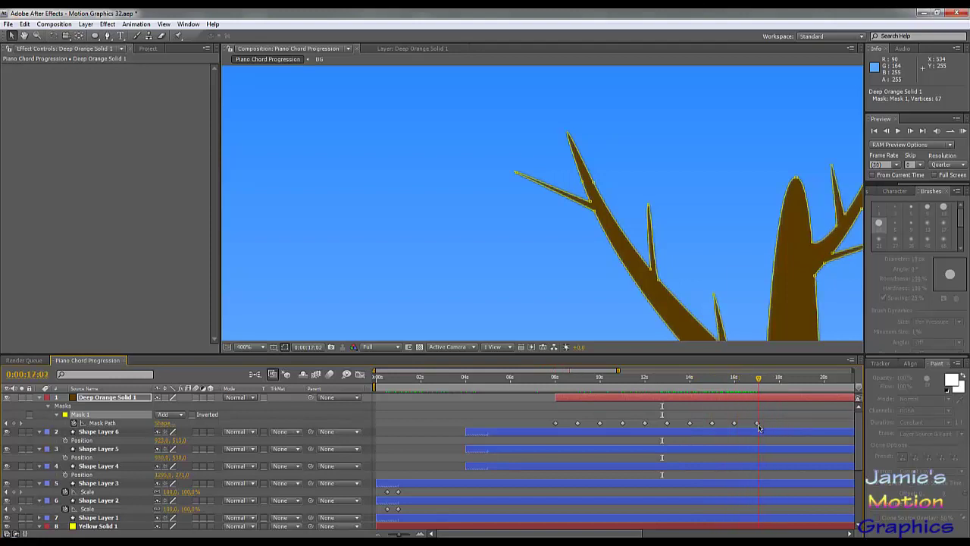
left_click(758, 425)
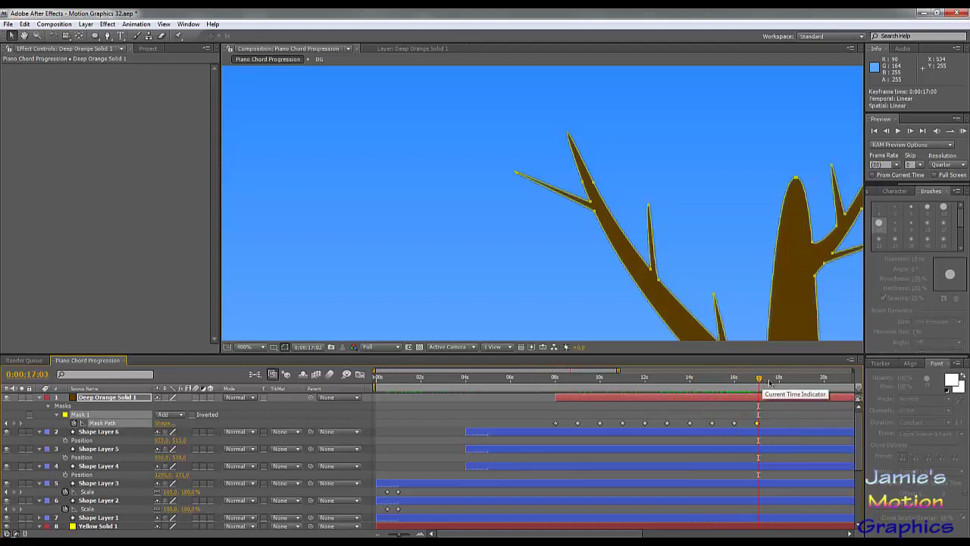
left_click_drag(769, 383, 779, 383)
scroll(733, 266, "down", 4)
left_click_drag(715, 292, 628, 288)
key("period")
key("comma")
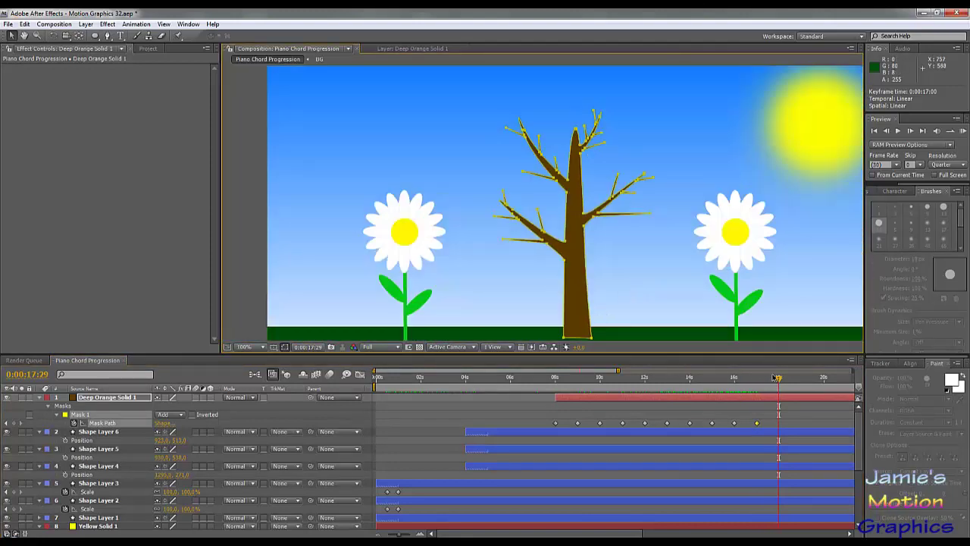
Run a RAM preview of the composition to watch the tree's growth, and stop the playback.
left_click_drag(780, 383, 602, 389)
key("KP_0")
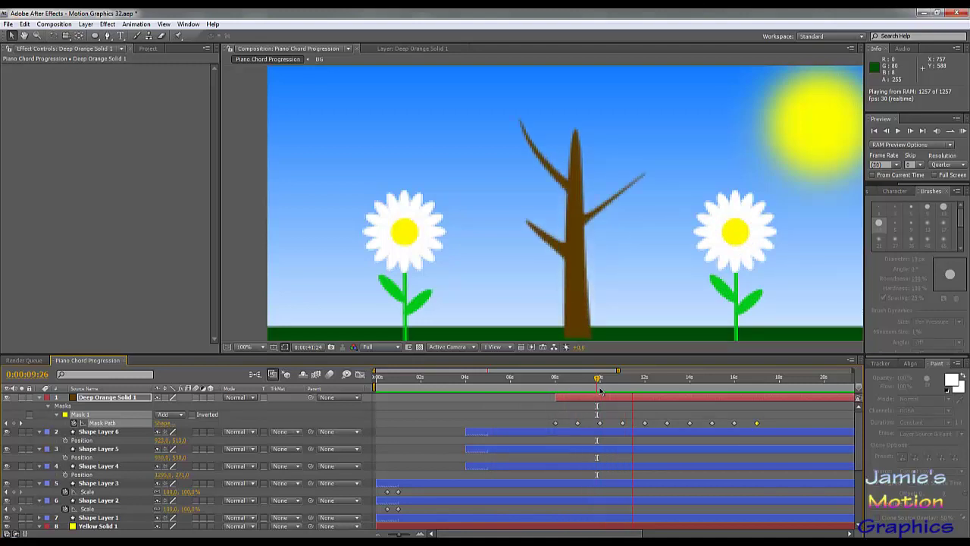
left_click(899, 131)
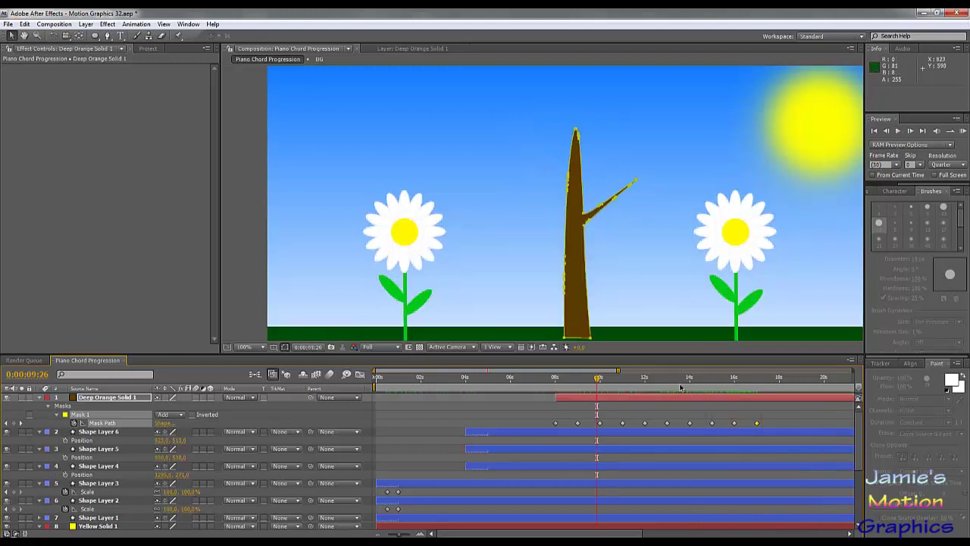
Move the current time to 0:00:18:00 and deselect the tree layer and its mask.
left_click(779, 387)
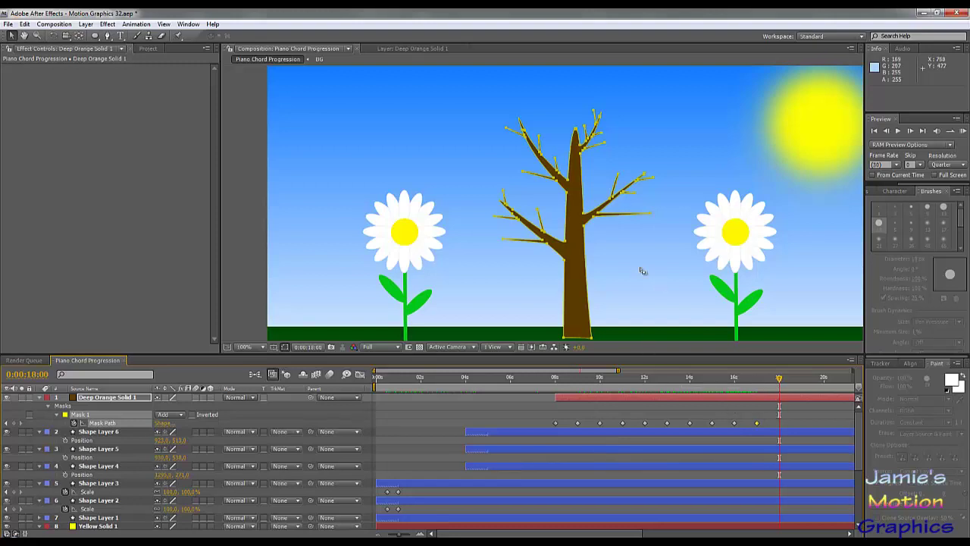
scroll(575, 241, "down", 2)
scroll(574, 241, "up", 2)
scroll(656, 280, "down", 1)
left_click(289, 418)
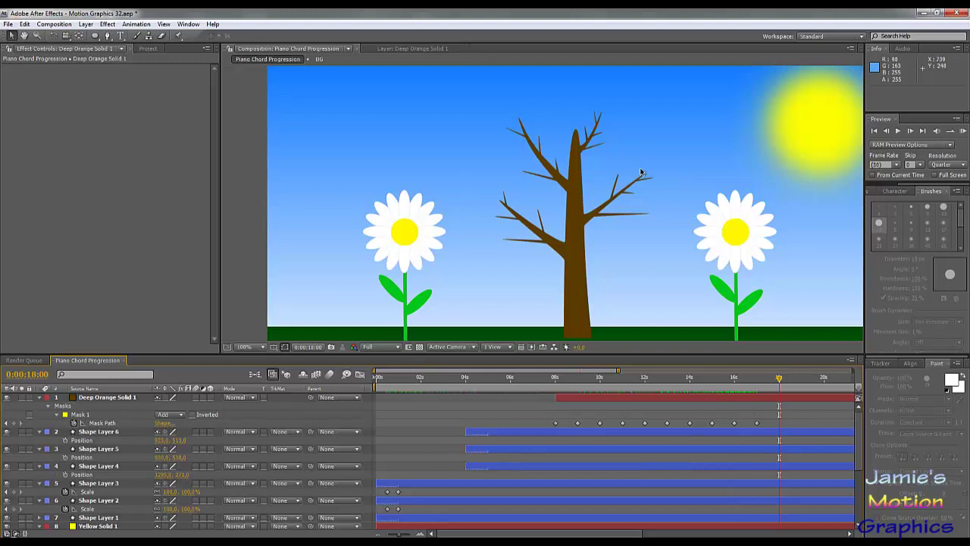
key("period")
left_click_drag(658, 201, 555, 234)
key("comma")
key("period")
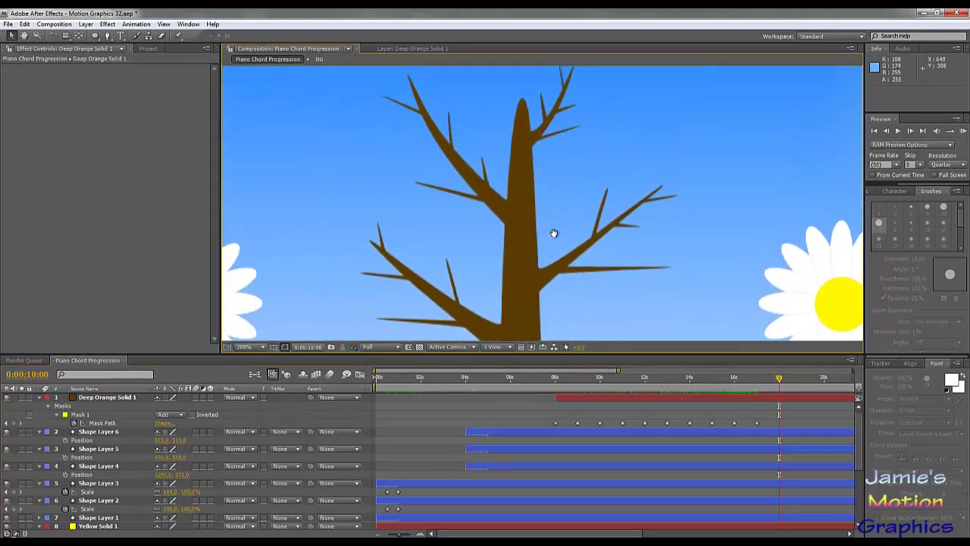
key("comma")
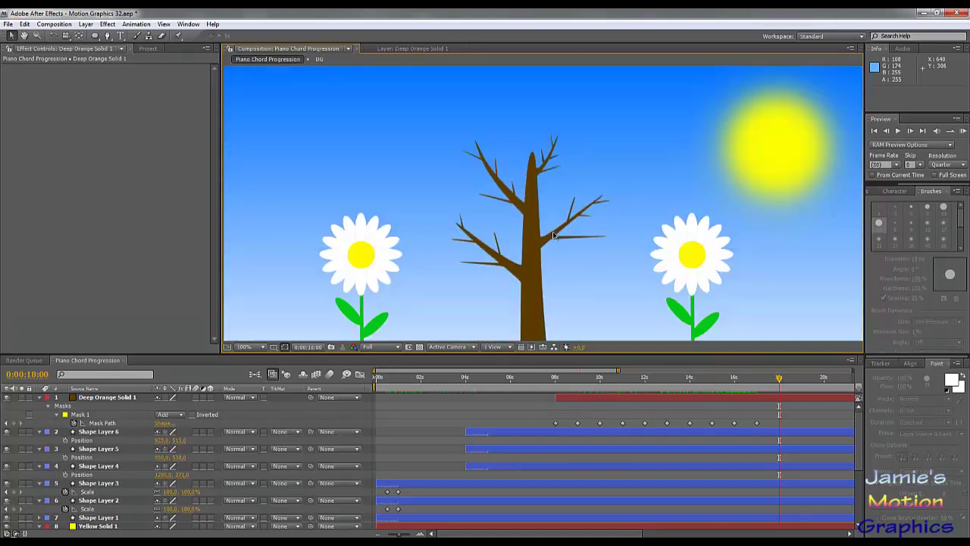
key("period")
left_click_drag(545, 229, 545, 262)
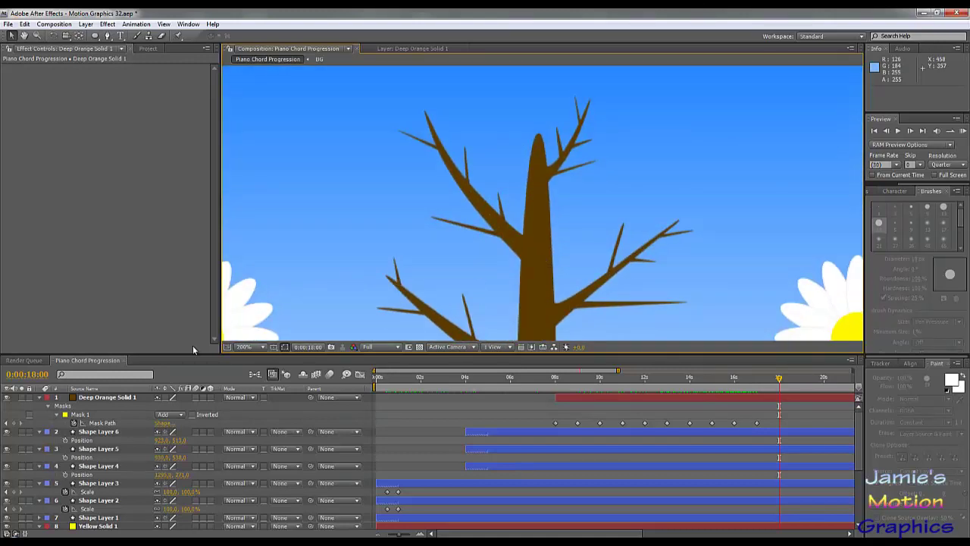
Collapse the Deep Orange Solid 1 layer's properties and create a 1280 × 720 px dark green solid with RGB 5, 111, 0.
left_click(105, 399)
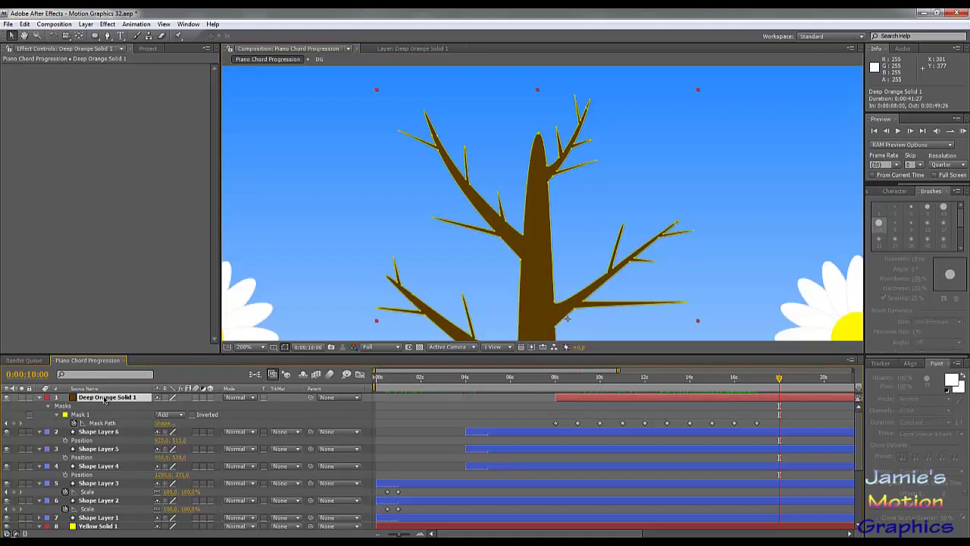
left_click(40, 398)
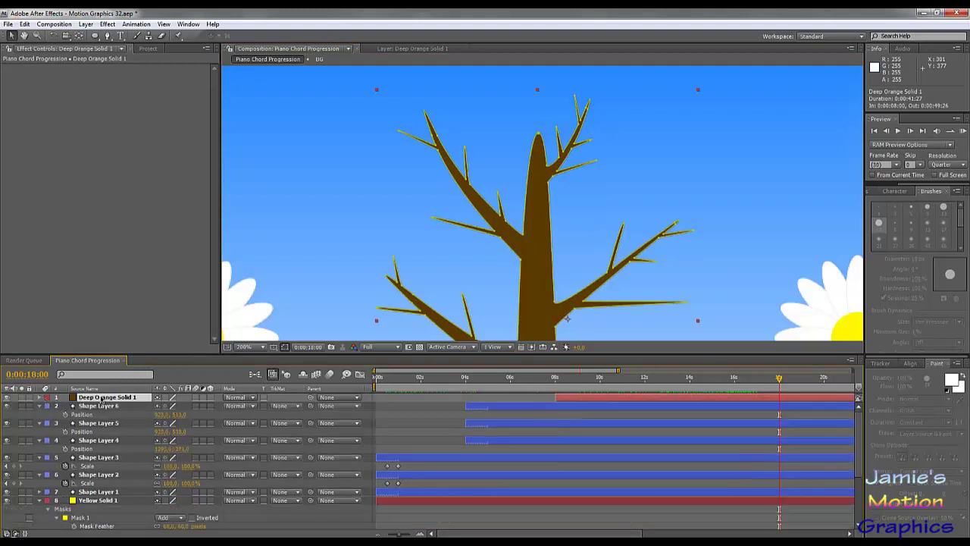
left_click(84, 24)
mouse_move(125, 39)
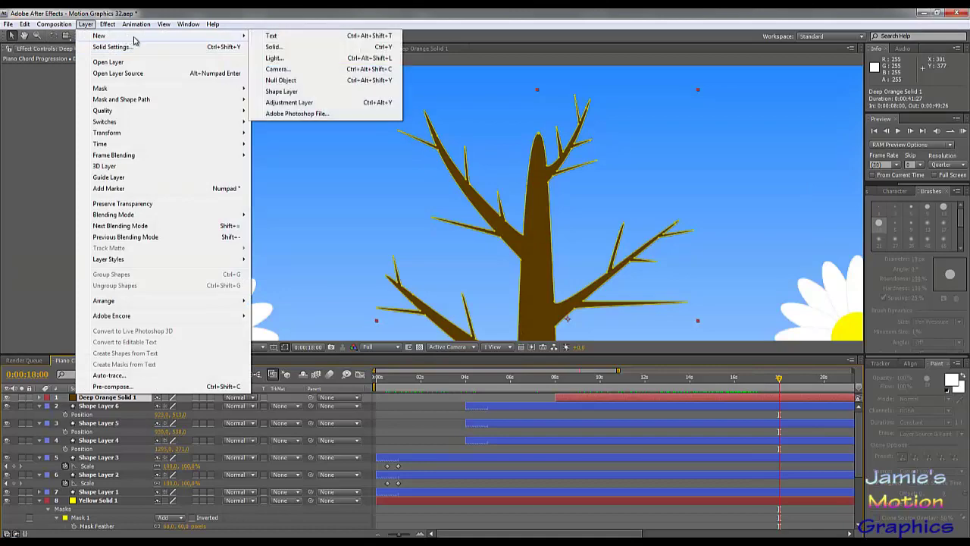
left_click(275, 47)
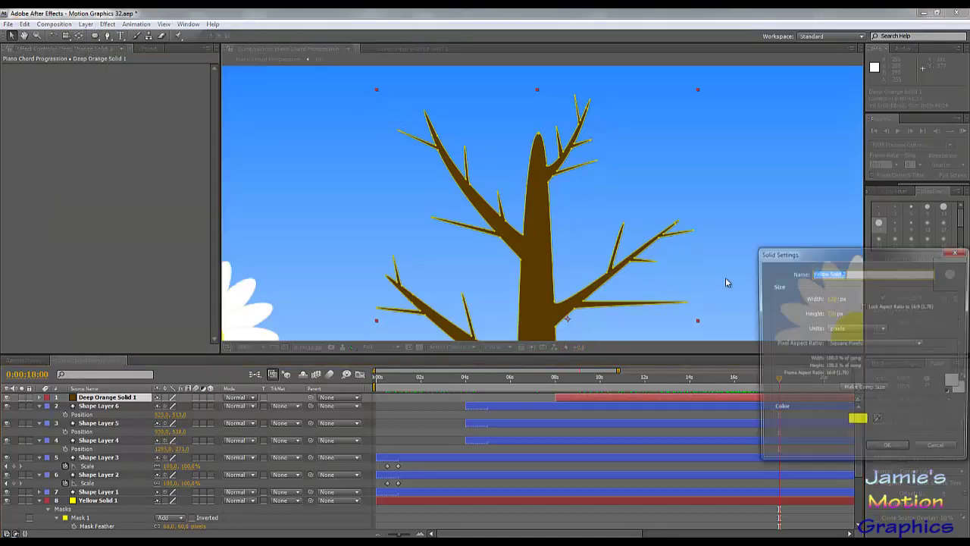
left_click(859, 423)
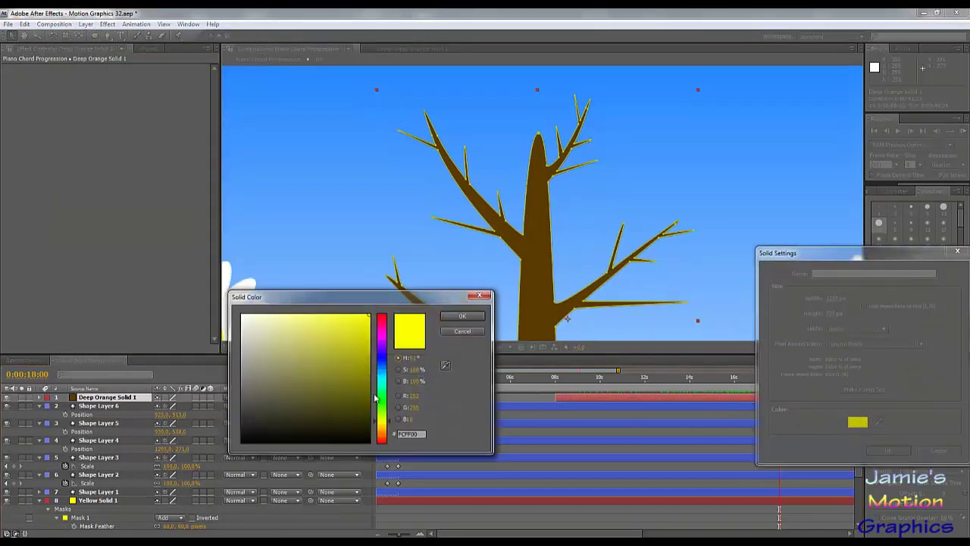
left_click_drag(383, 406, 368, 387)
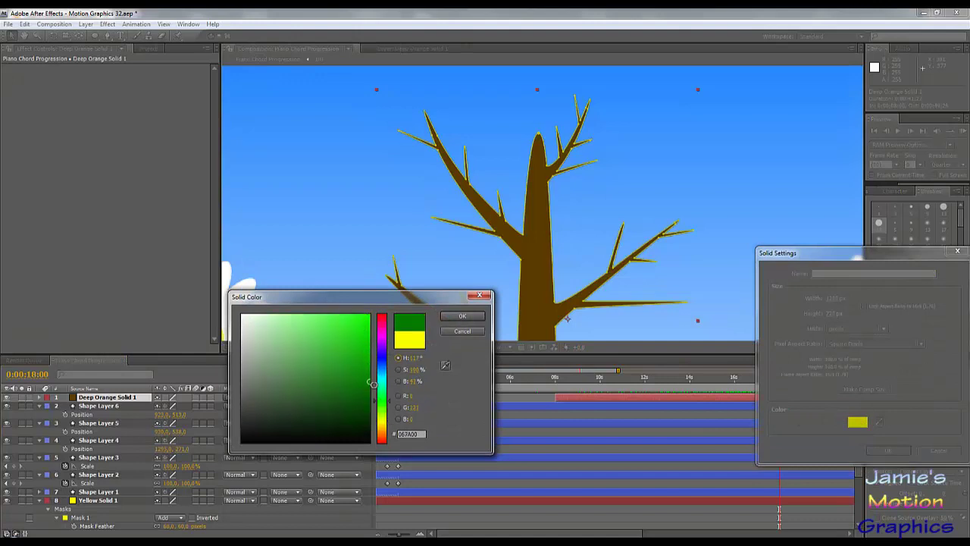
left_click(462, 316)
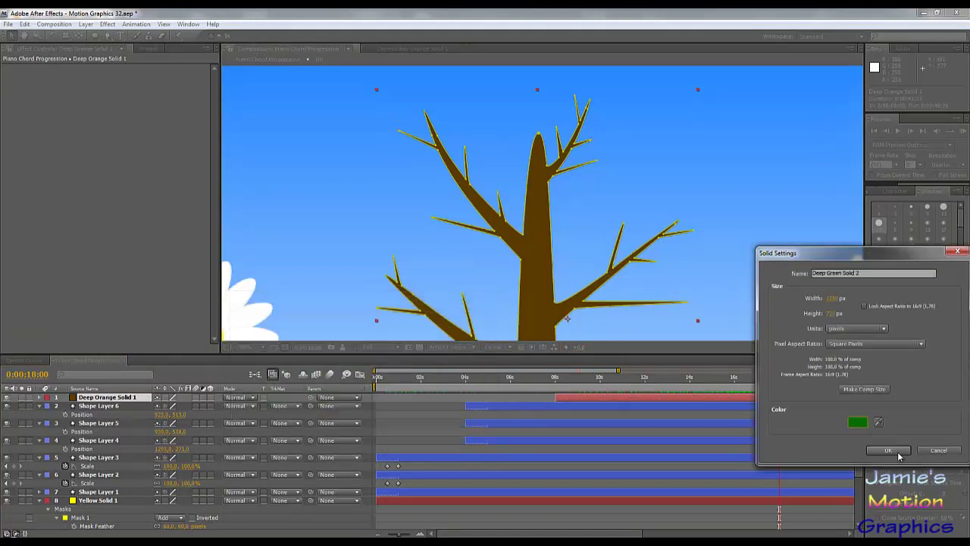
left_click(898, 451)
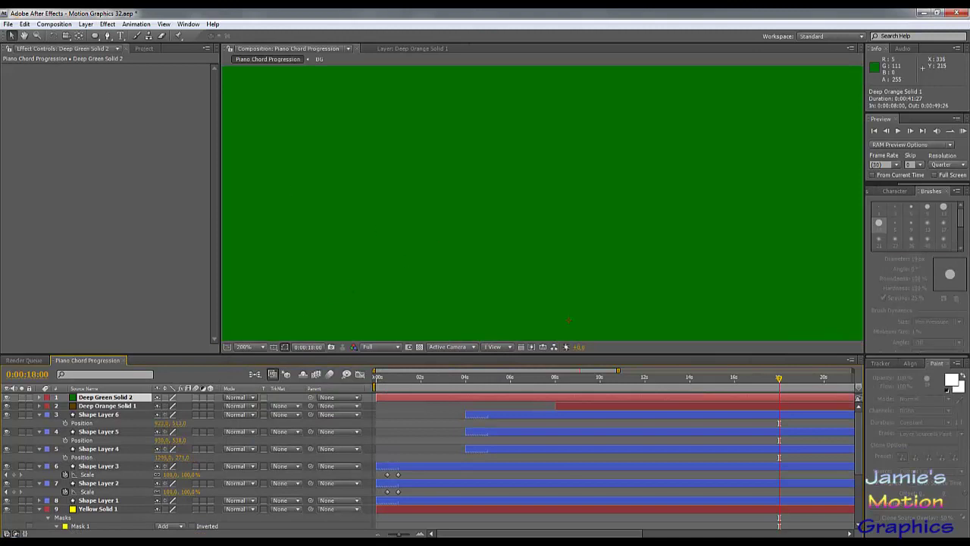
Draw a closed four-vertex teardrop mask with the Pen tool on the green solid, pointed at the top and rounded at the base.
left_click(107, 36)
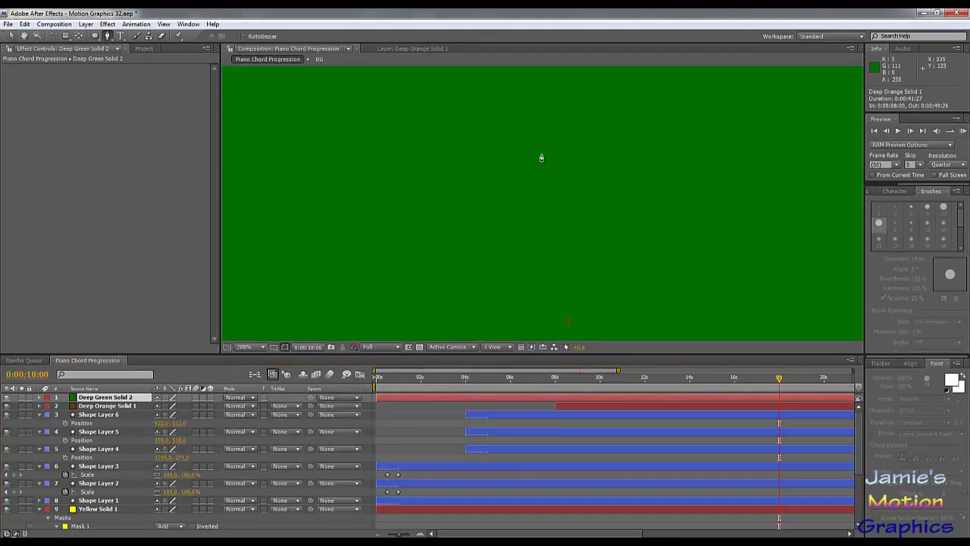
scroll(590, 210, "down", 1)
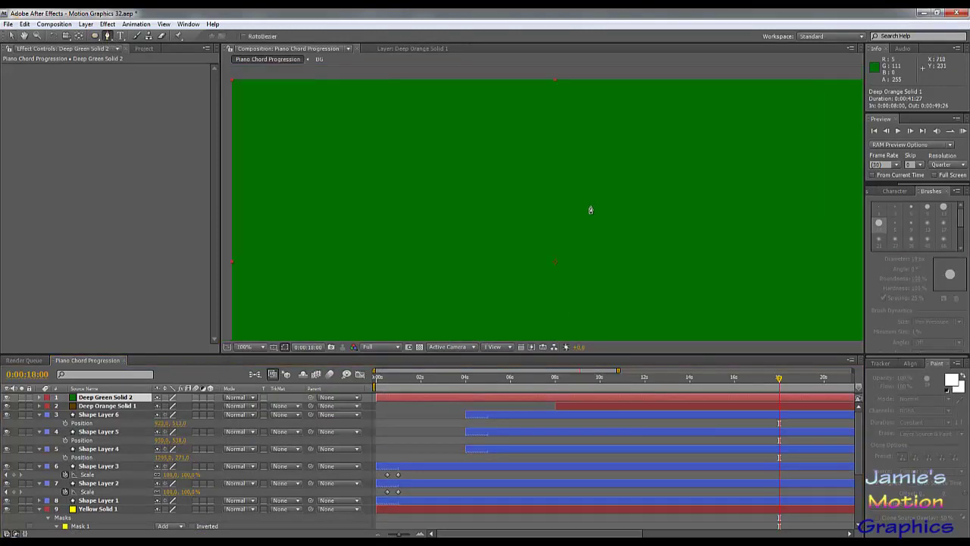
left_click(555, 270)
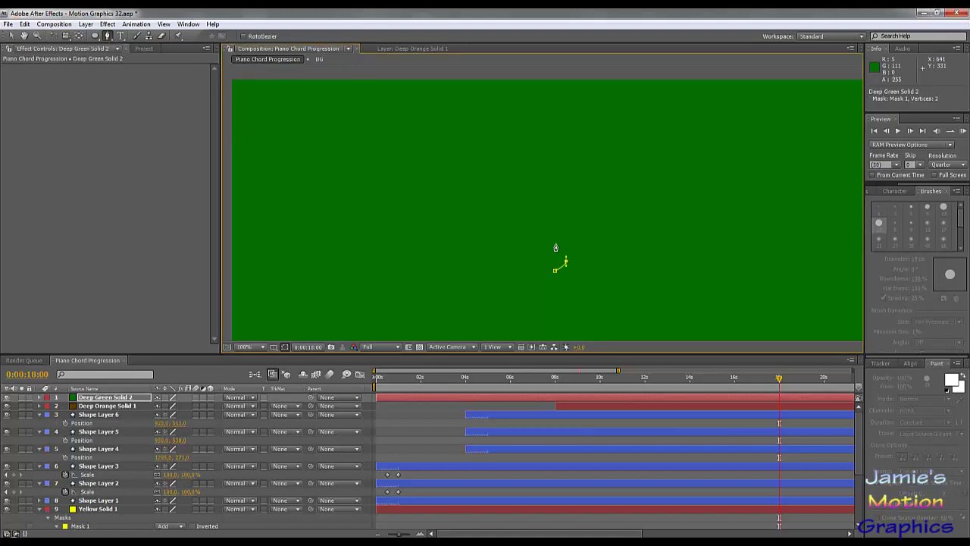
left_click(554, 203)
left_click(539, 262)
left_click(555, 273)
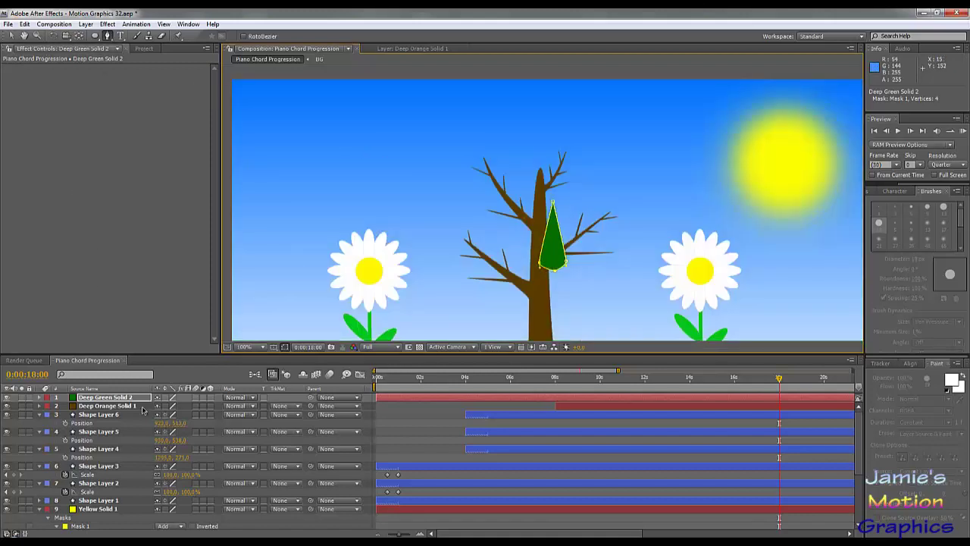
Reveal the Scale property of the green solid layer, and replace it with the Anchor Point property.
key("s")
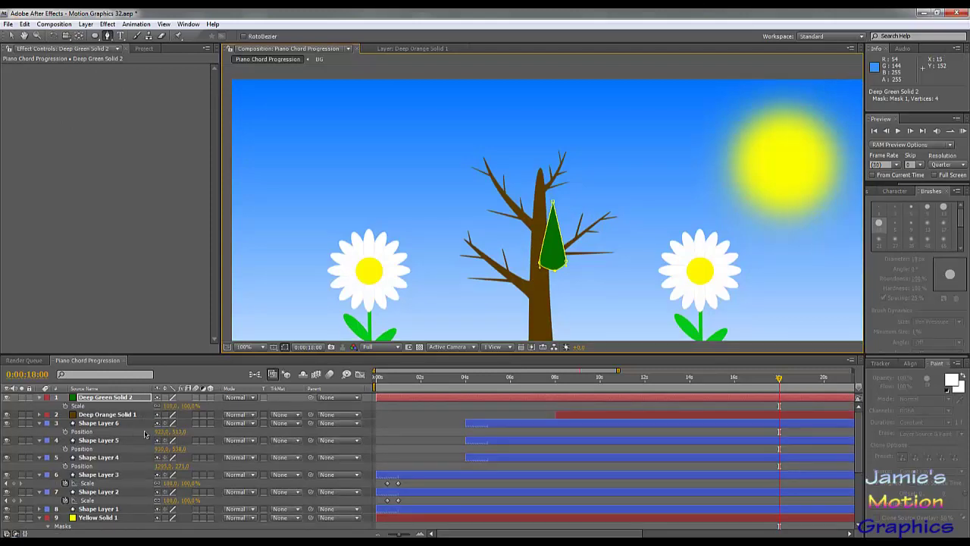
left_click(129, 399)
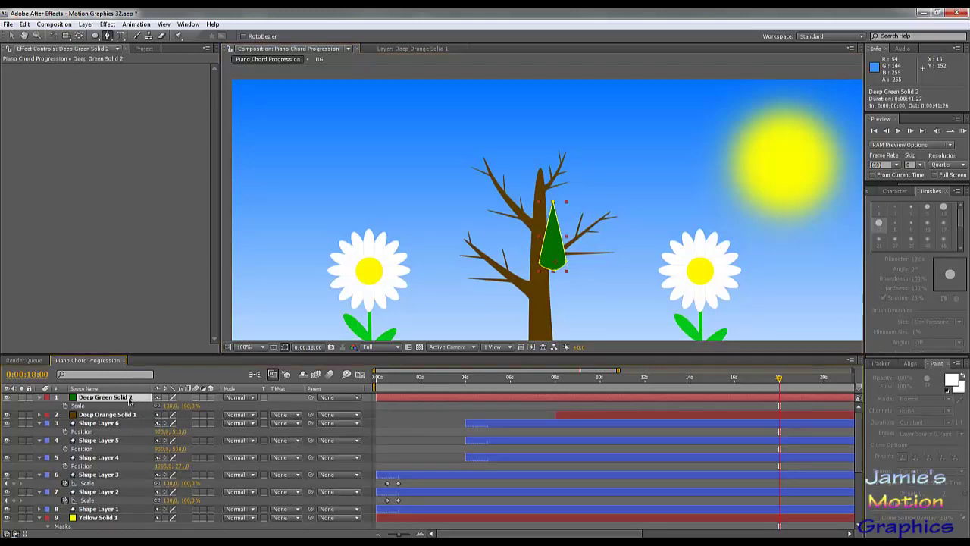
key("a")
Convert the bottom and top vertices of the green leaf mask to smooth points, giving the tip wide horizontal curve handles.
scroll(546, 251, "up", 2)
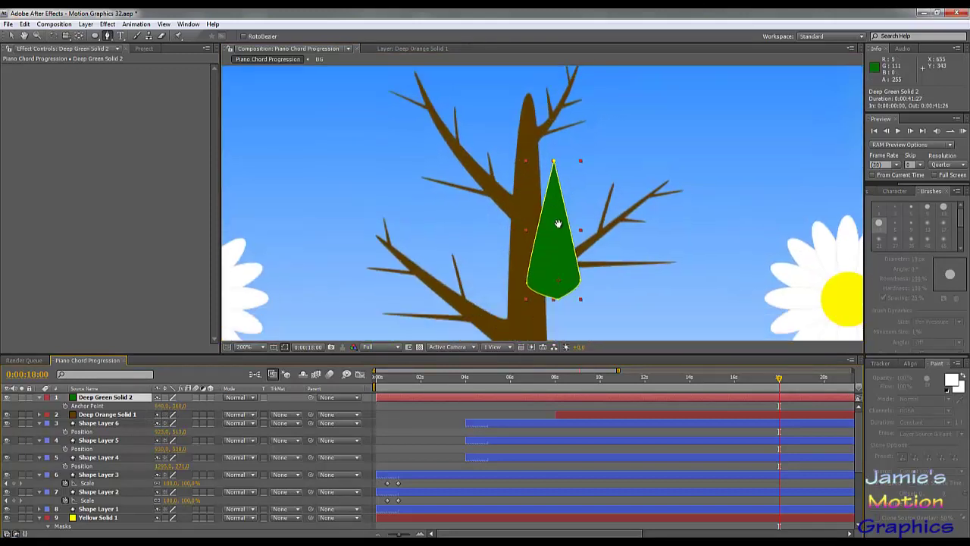
scroll(545, 249, "up", 1)
scroll(550, 277, "down", 1)
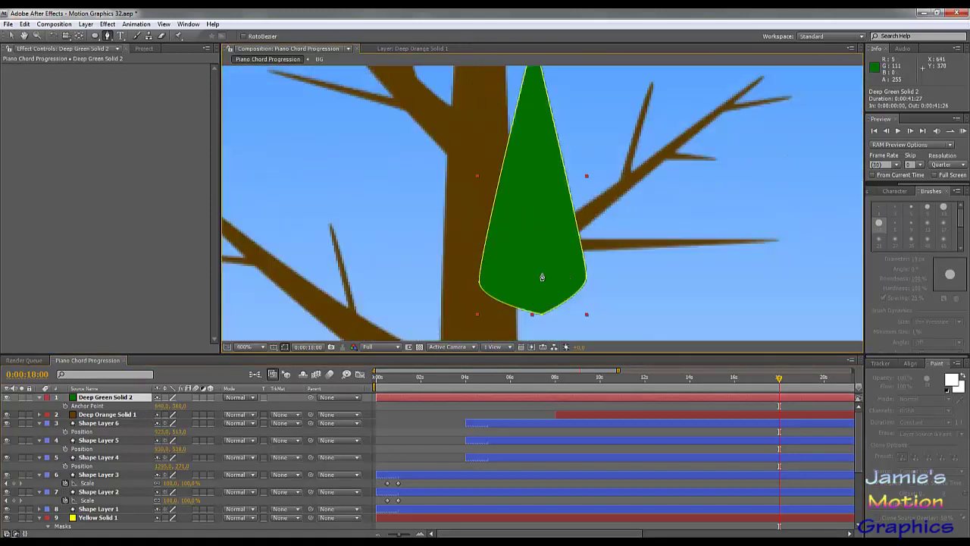
left_click_drag(107, 35, 140, 65)
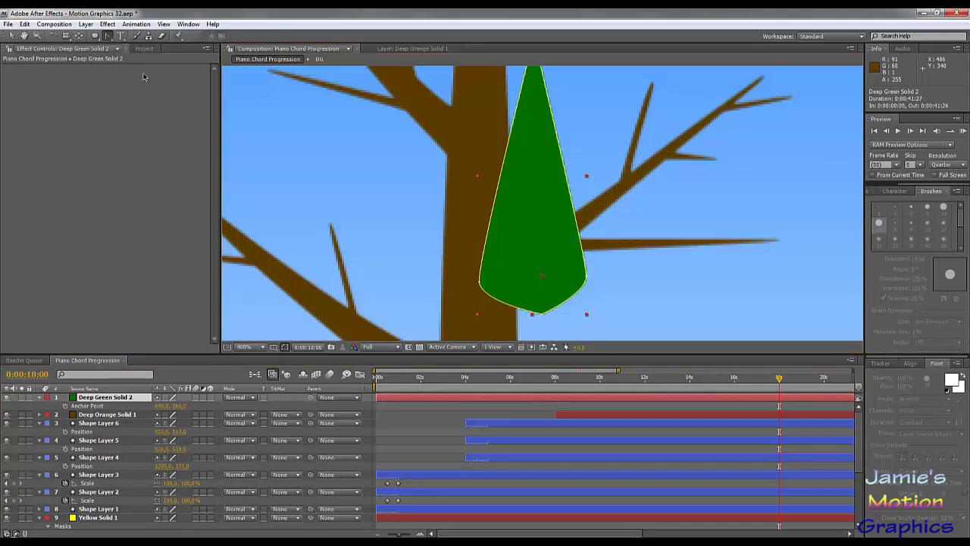
left_click(540, 316)
scroll(530, 212, "up", 1)
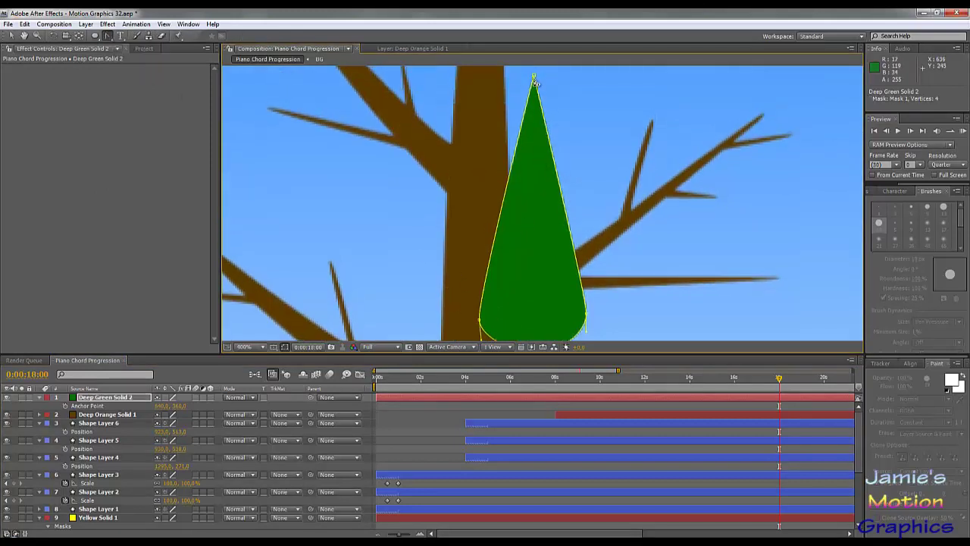
left_click_drag(534, 76, 485, 76)
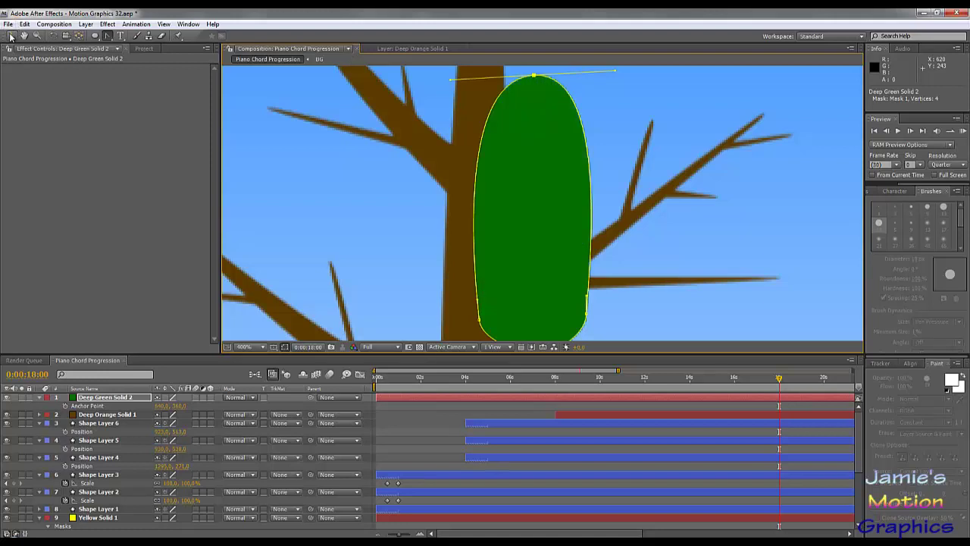
Shorten both curve handles of the leaf mask's top vertex to form a narrow rounded tip.
left_click(10, 35)
left_click(535, 77)
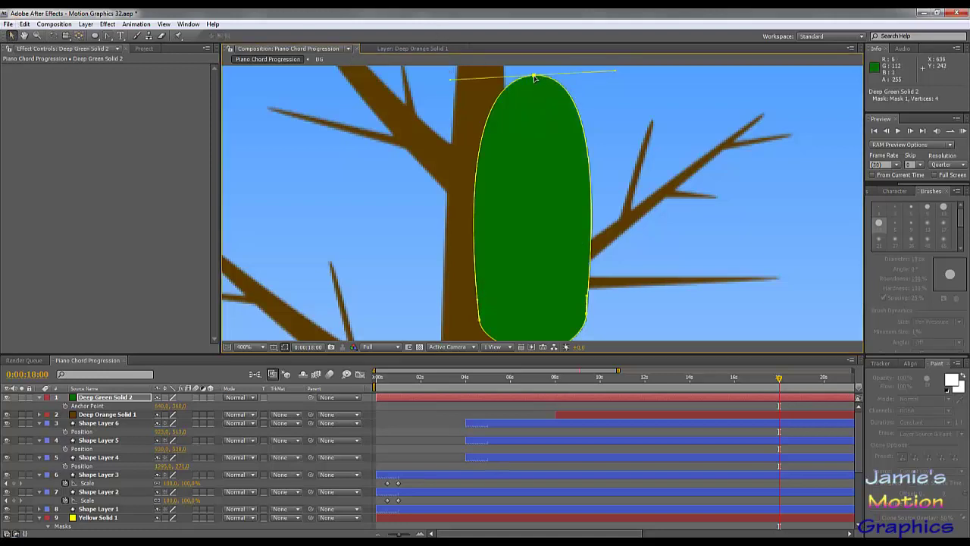
left_click_drag(458, 81, 510, 78)
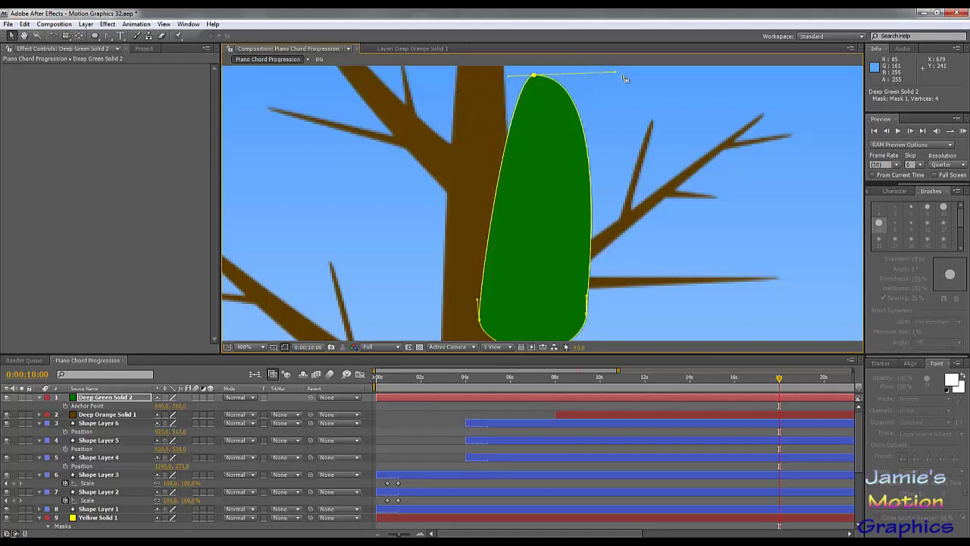
left_click_drag(617, 73, 532, 129)
Angle the upper handles of both side vertices inward so the leaf's sides curve in, and nudge the left vertex slightly inward.
scroll(561, 182, "down", 2)
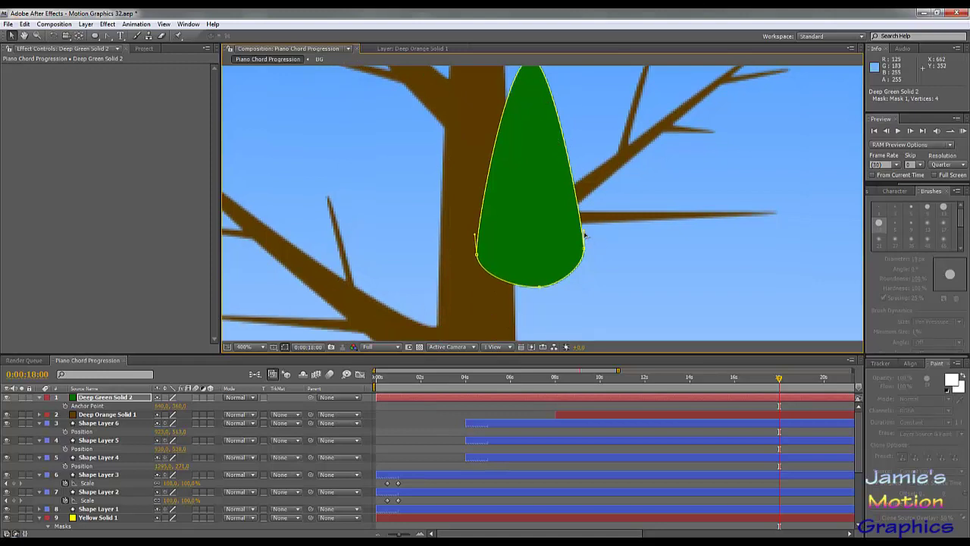
left_click_drag(584, 233, 545, 199)
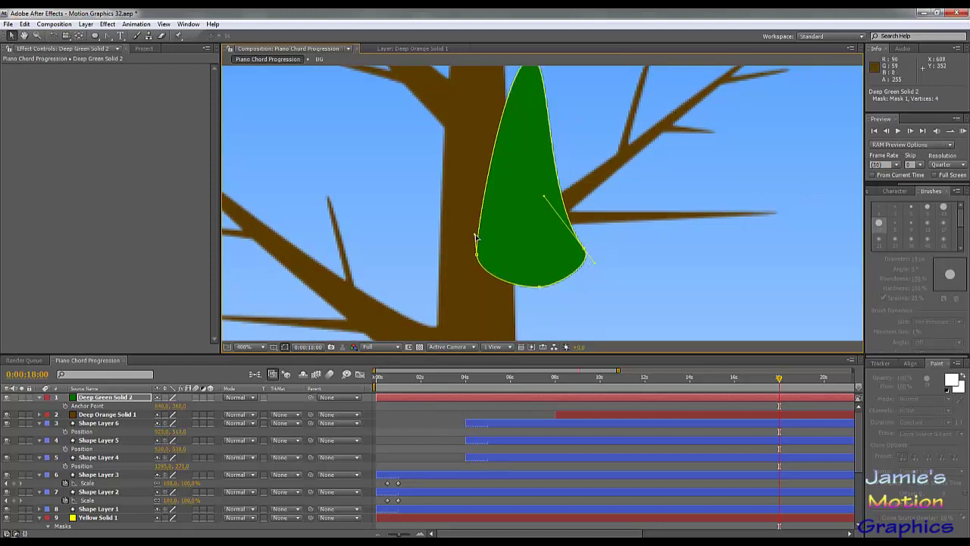
left_click_drag(475, 236, 520, 219)
left_click_drag(476, 258, 482, 252)
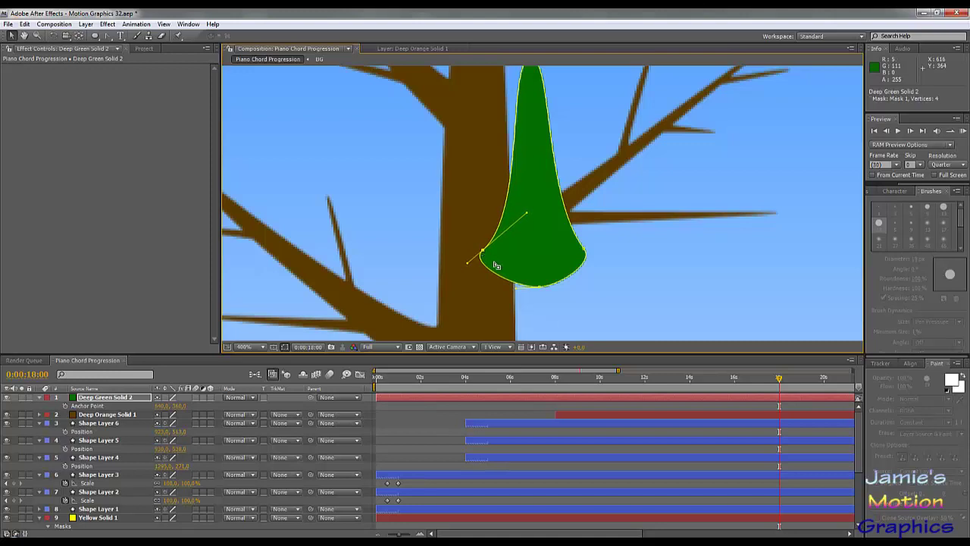
Lower the leaf mask's bottom vertex and lengthen its horizontal handles on both sides into a full, round base.
key("comma")
key("period")
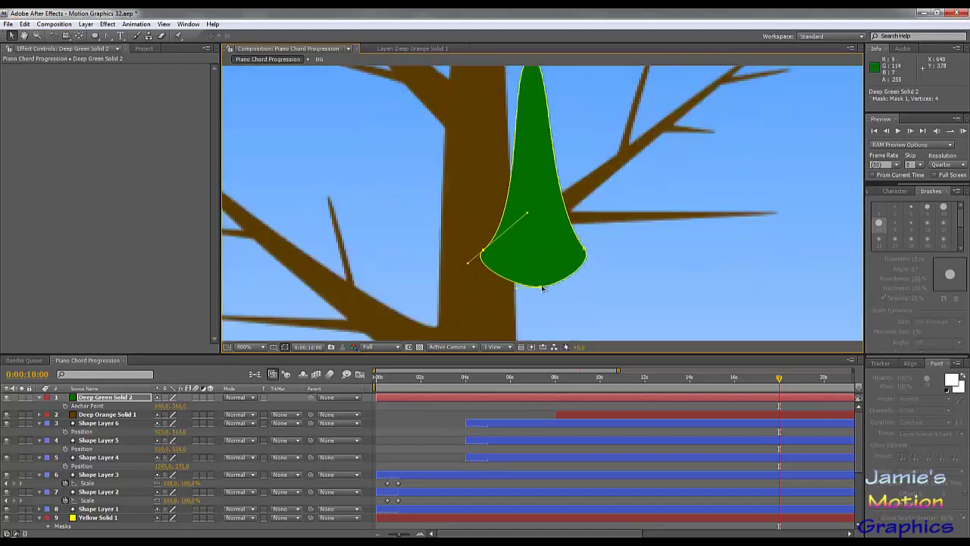
left_click_drag(543, 289, 588, 308)
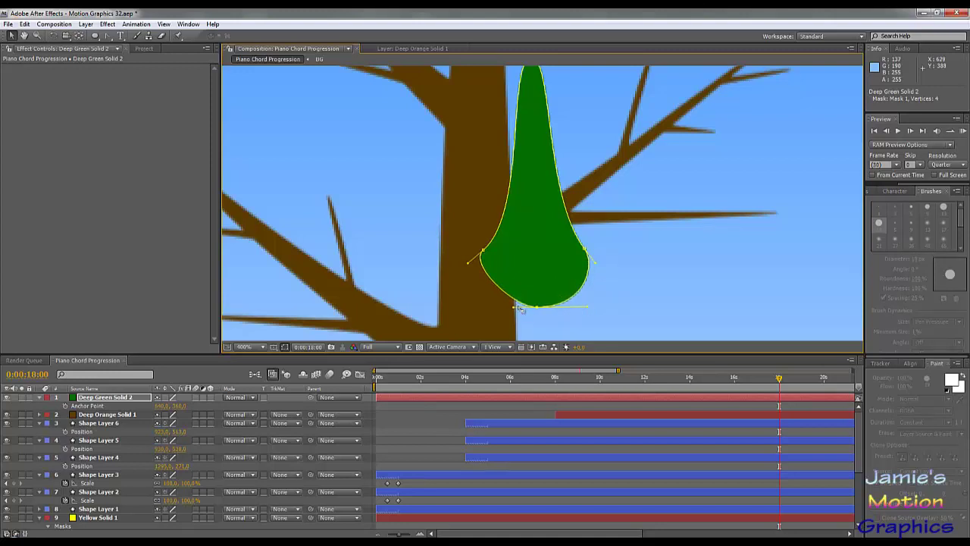
left_click_drag(516, 307, 481, 308)
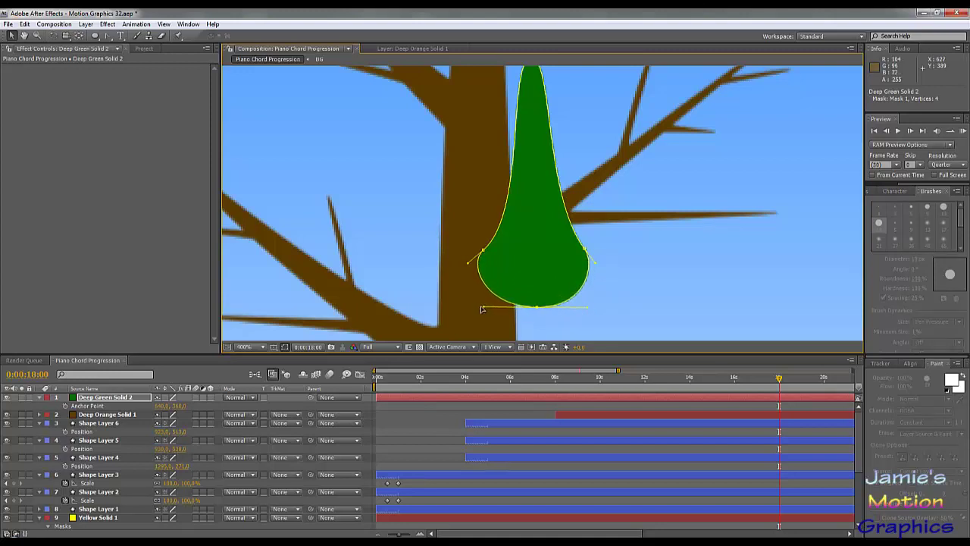
Add four vertices to the leaf mask between tip and base, two along each side.
left_click_drag(503, 234, 495, 277)
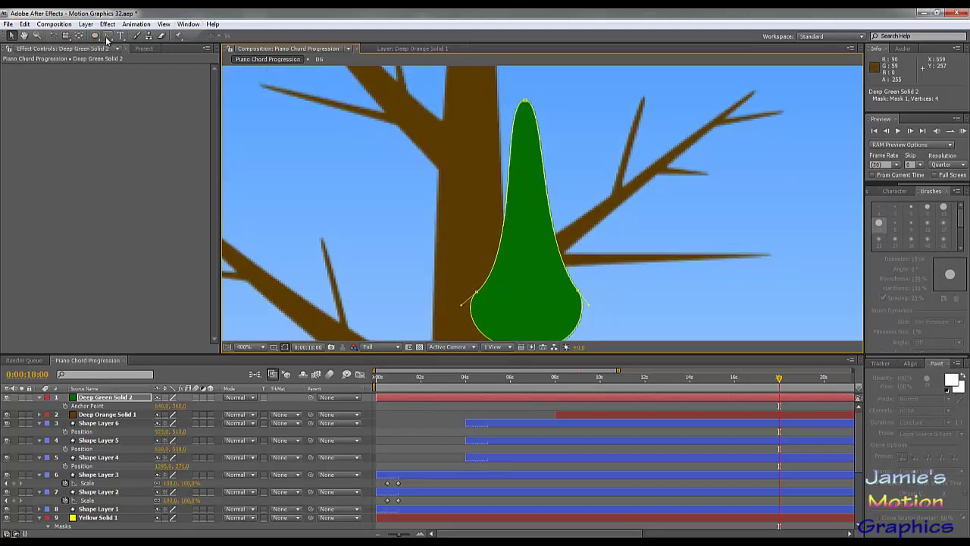
left_click_drag(107, 35, 144, 36)
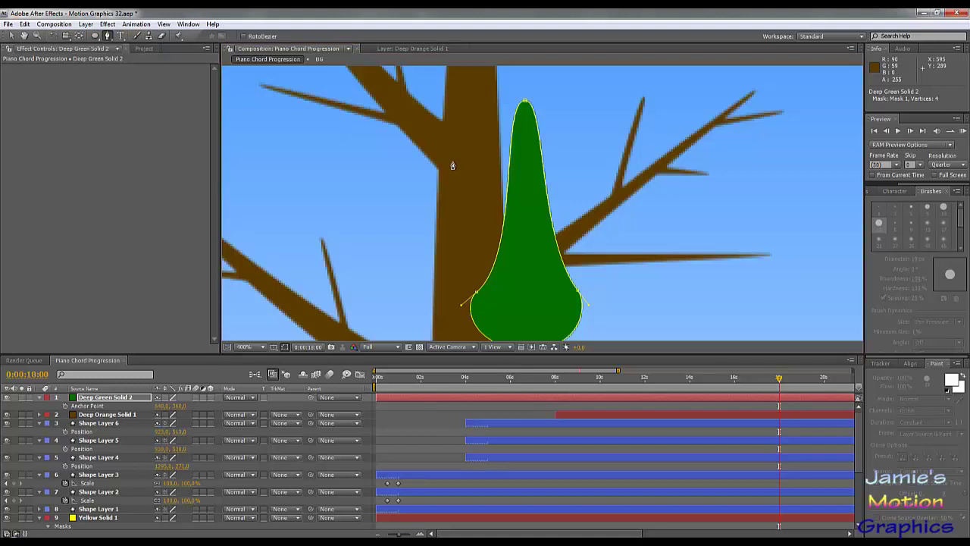
left_click(503, 231)
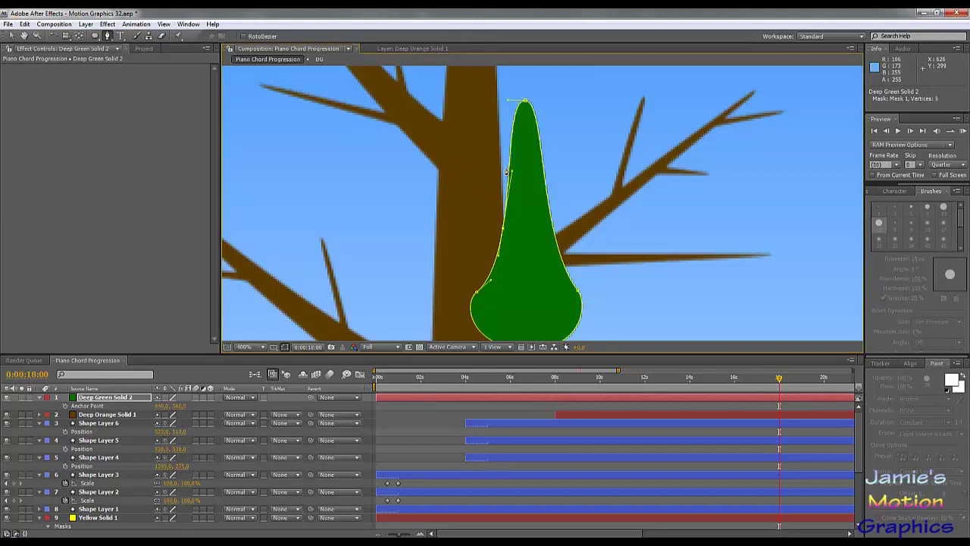
left_click(544, 166)
left_click(552, 224)
left_click(555, 234)
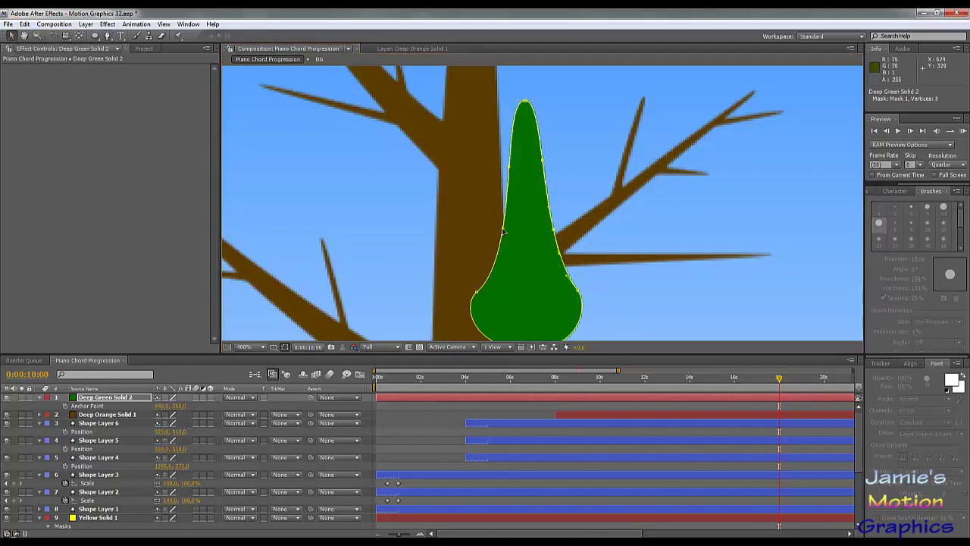
Move the leaf mask's four added side vertices outward and adjust the upper right curve handle to widen the leaf between tip and base.
left_click_drag(503, 231, 469, 214)
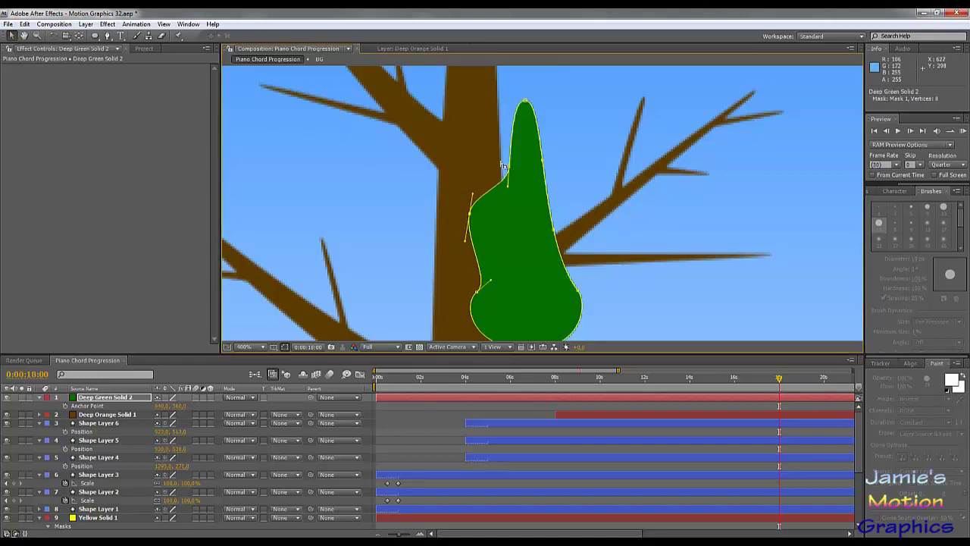
left_click(508, 174)
left_click_drag(509, 169, 499, 118)
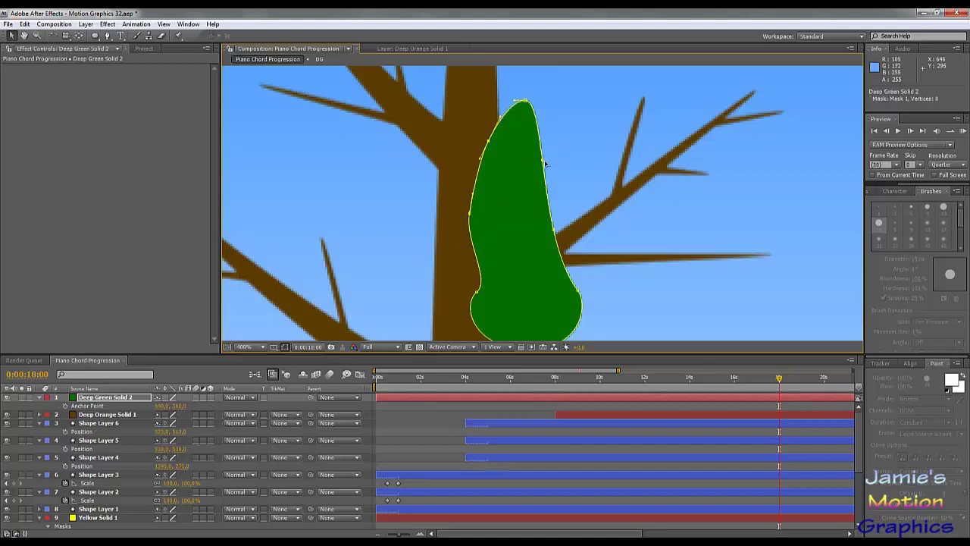
left_click_drag(543, 160, 552, 135)
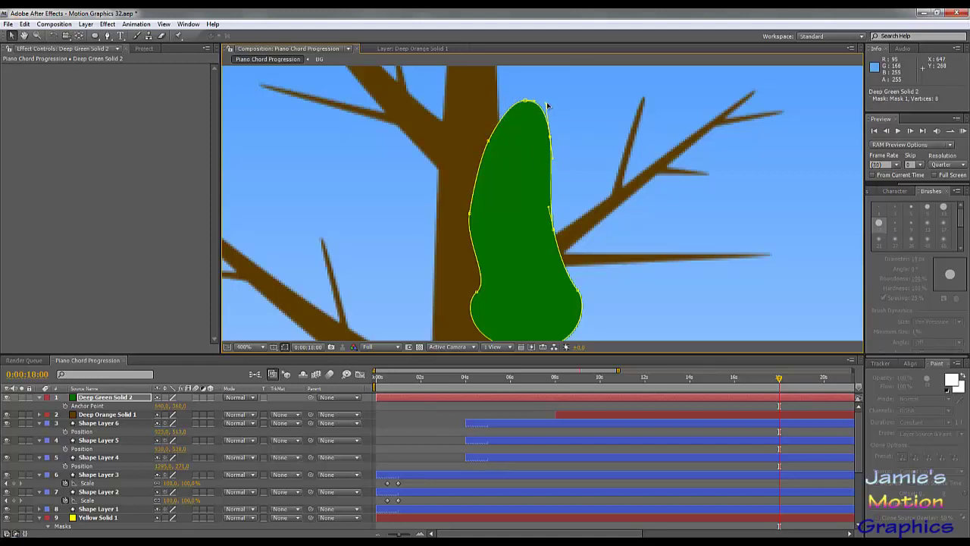
left_click(540, 107)
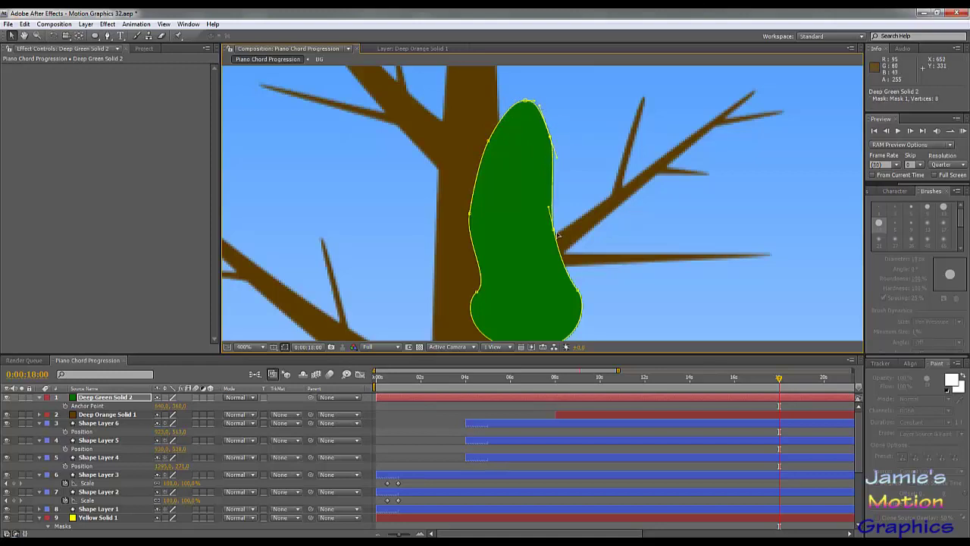
left_click_drag(547, 206, 566, 213)
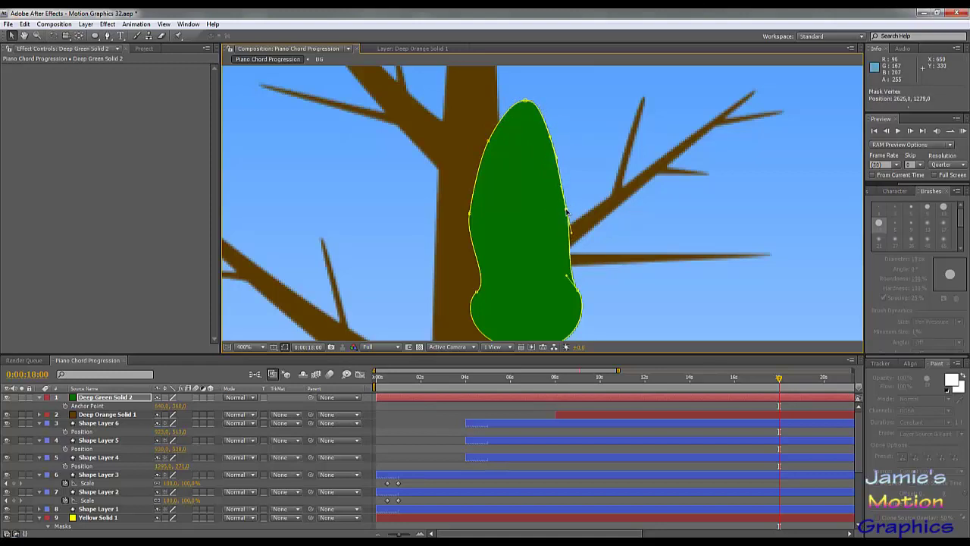
Widen the leaf mask's lower side vertices, turn their upper handles outward to remove the waist, and nudge the right side into a smooth taper.
left_click_drag(477, 294, 463, 291)
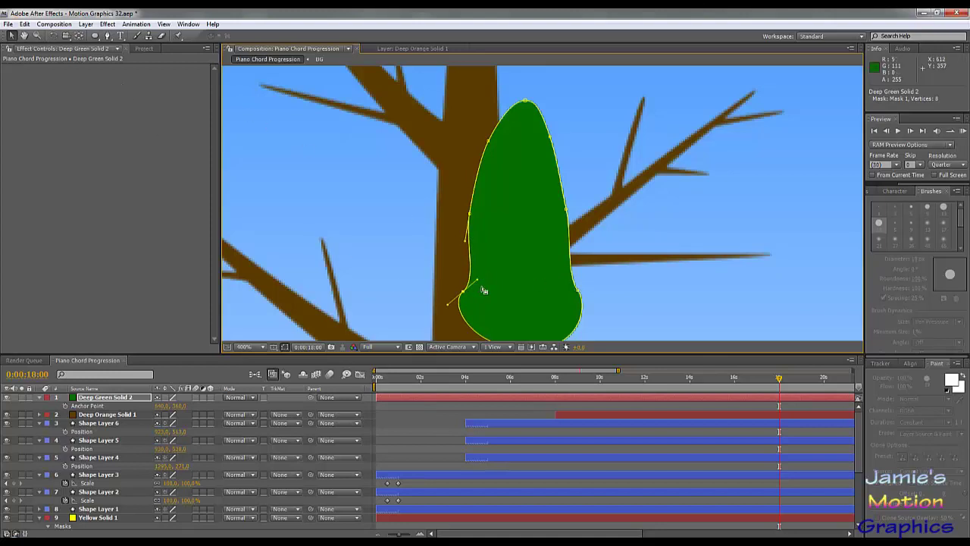
left_click_drag(477, 284, 465, 280)
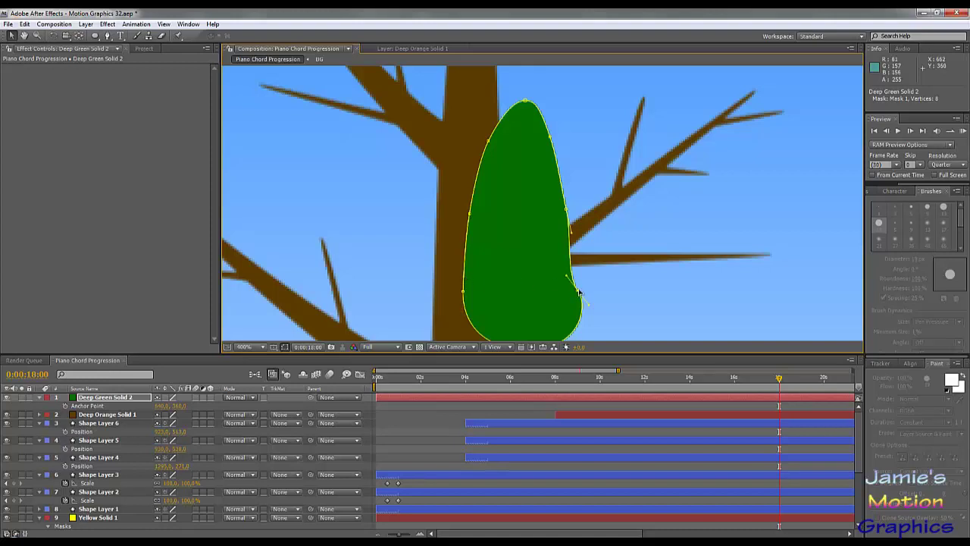
left_click(573, 285)
left_click_drag(567, 279, 583, 295)
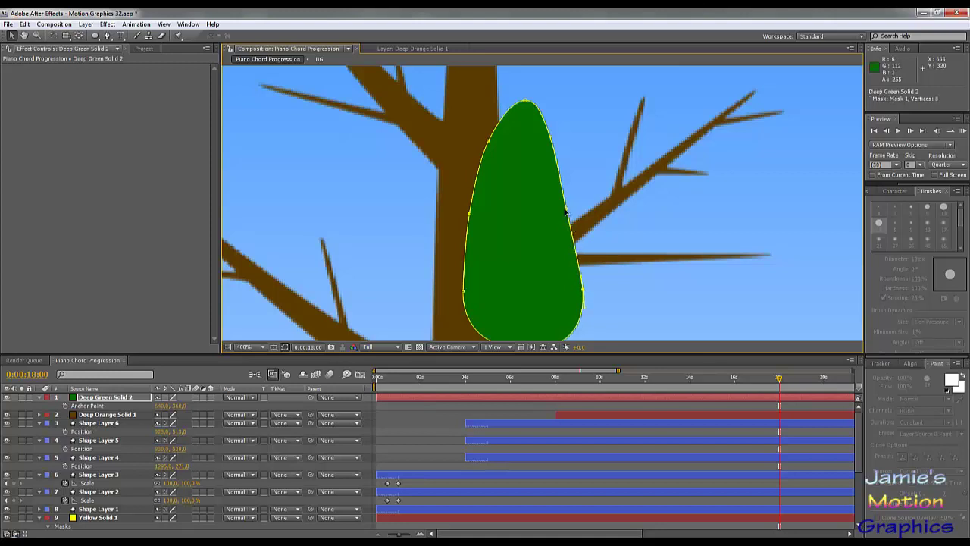
left_click_drag(566, 213, 572, 211)
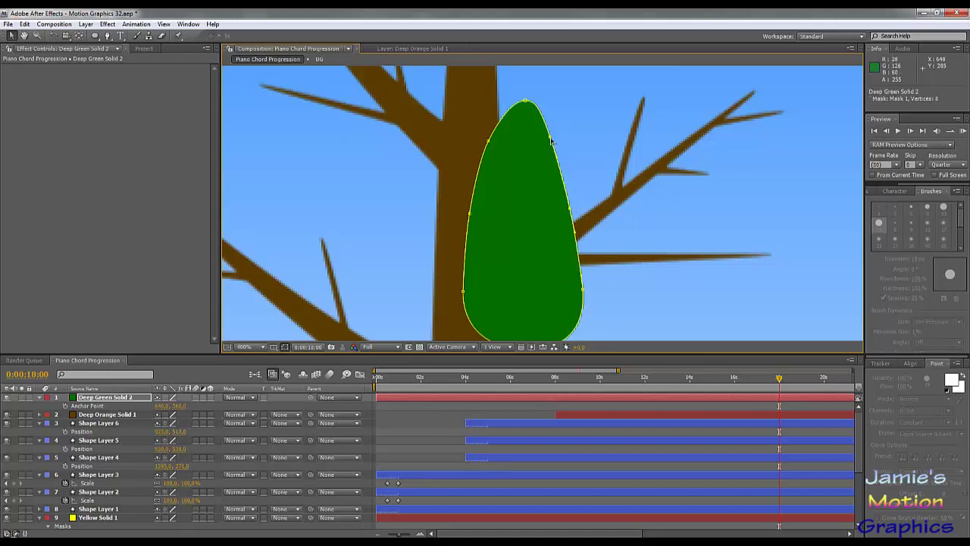
left_click_drag(551, 139, 554, 140)
Add six more vertices to the leaf mask, three along each side between the existing ones.
left_click(109, 37)
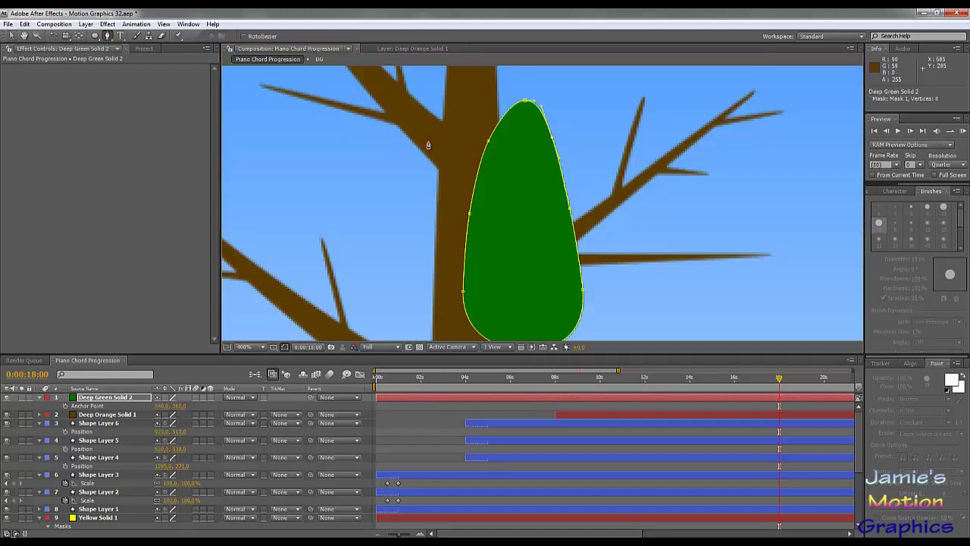
left_click(477, 180)
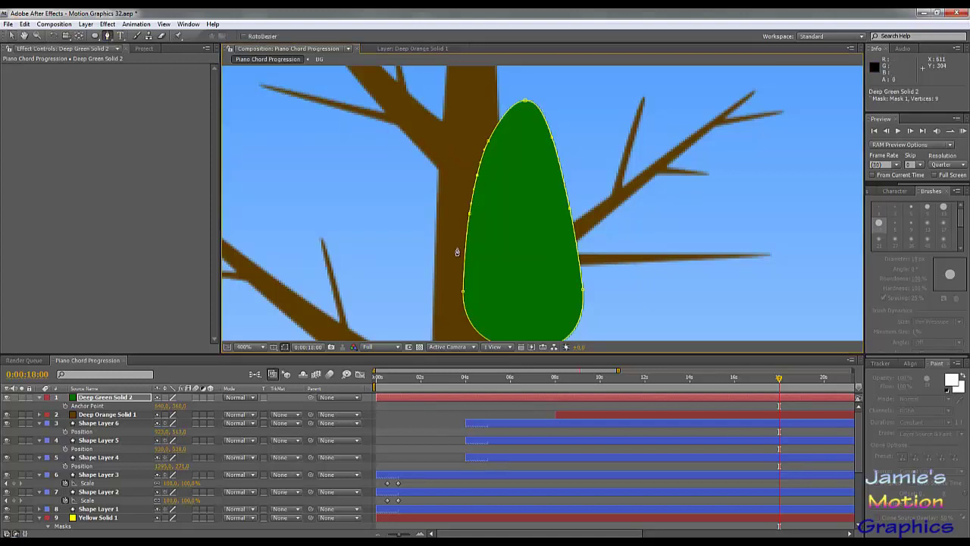
left_click(465, 263)
left_click(577, 252)
left_click(562, 176)
left_click(542, 119)
left_click_drag(4, 39, 359, 47)
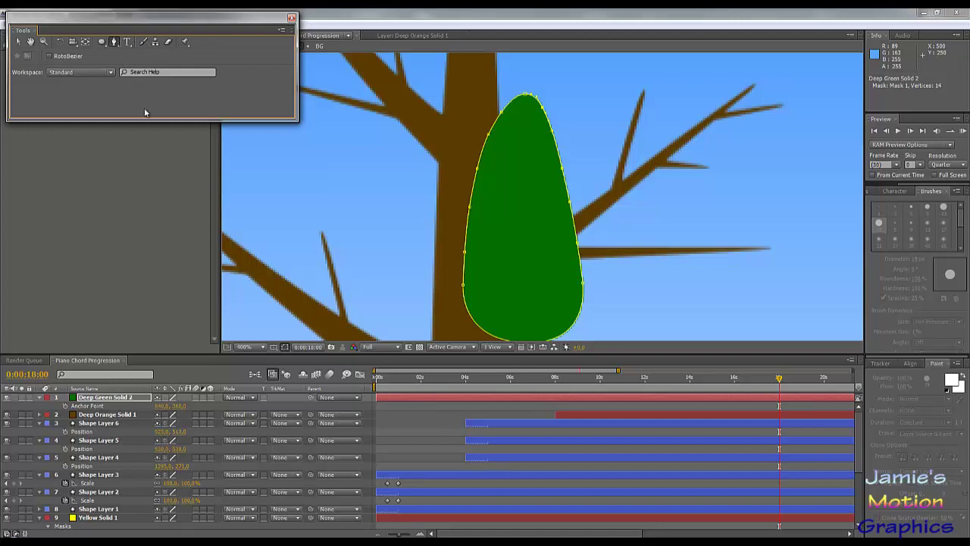
left_click_drag(128, 30, 116, 58)
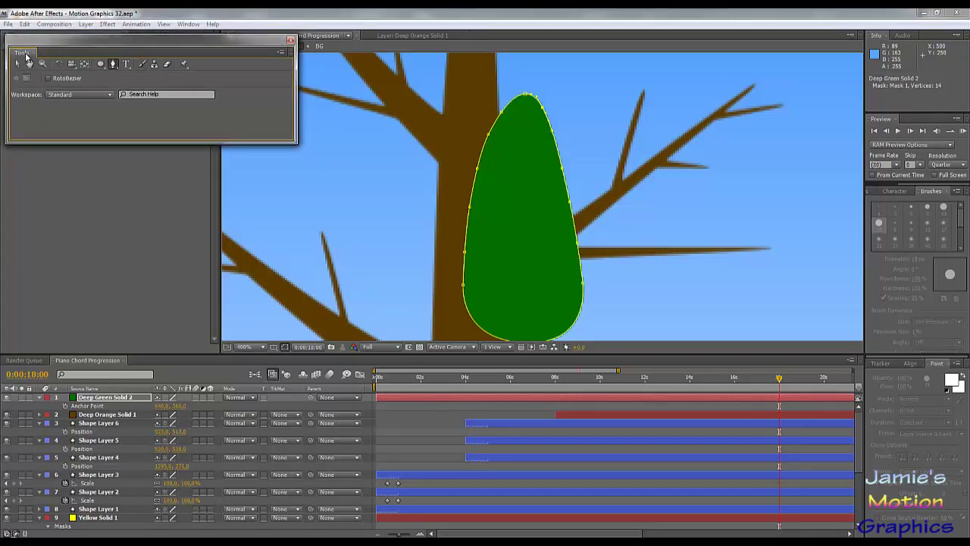
left_click_drag(13, 55, 73, 40)
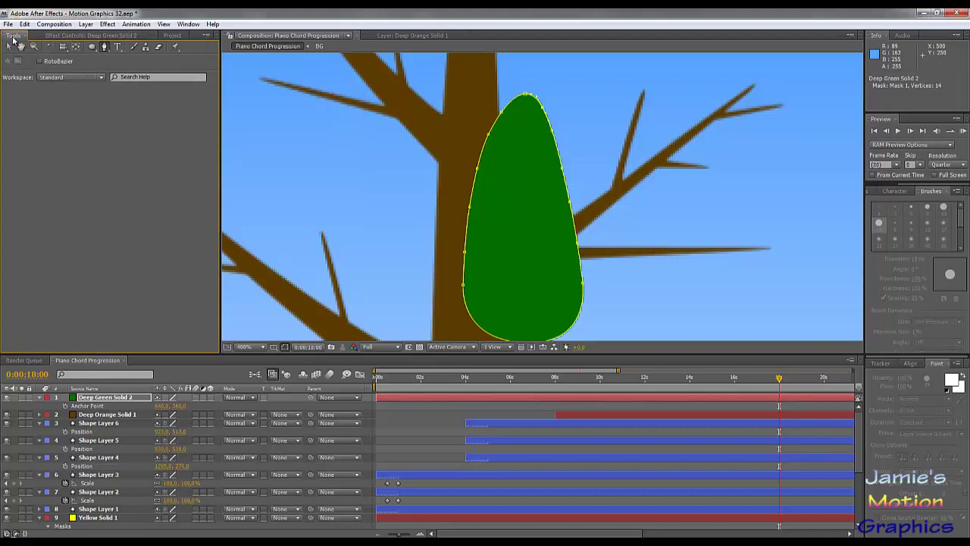
left_click_drag(14, 35, 145, 29)
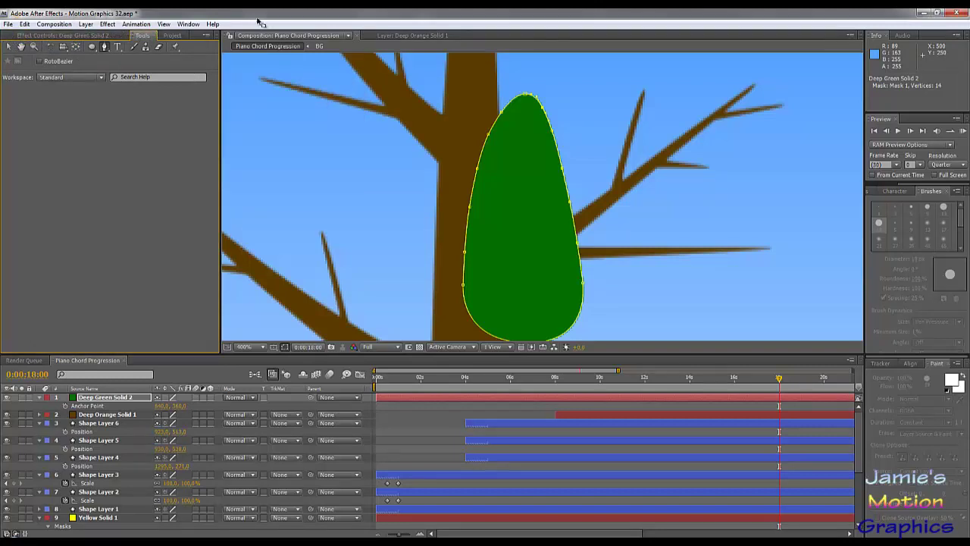
left_click(151, 38)
left_click_drag(151, 39, 49, 32)
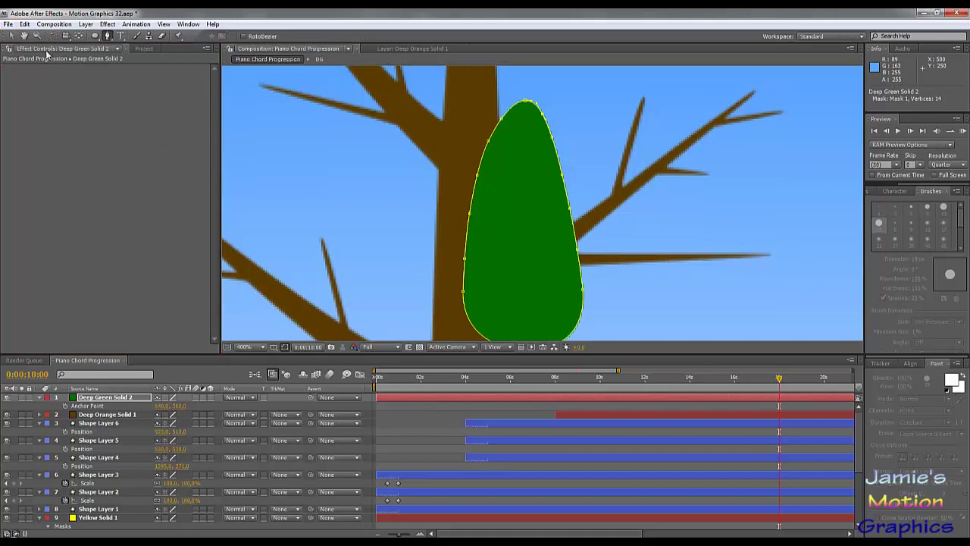
Pull the newly added vertices on both sides of the leaf mask inward to cut three pairs of notches between the lobes.
left_click(12, 36)
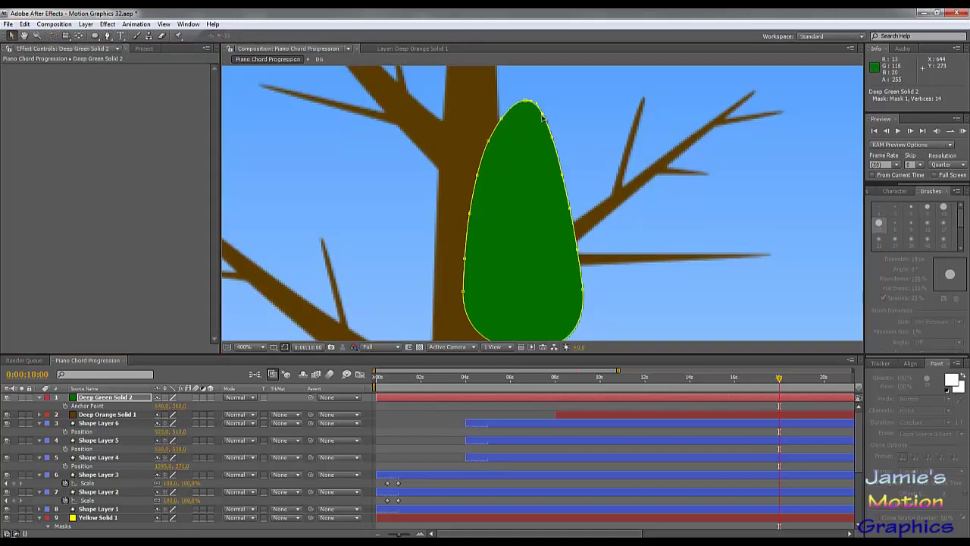
left_click_drag(543, 116, 512, 128)
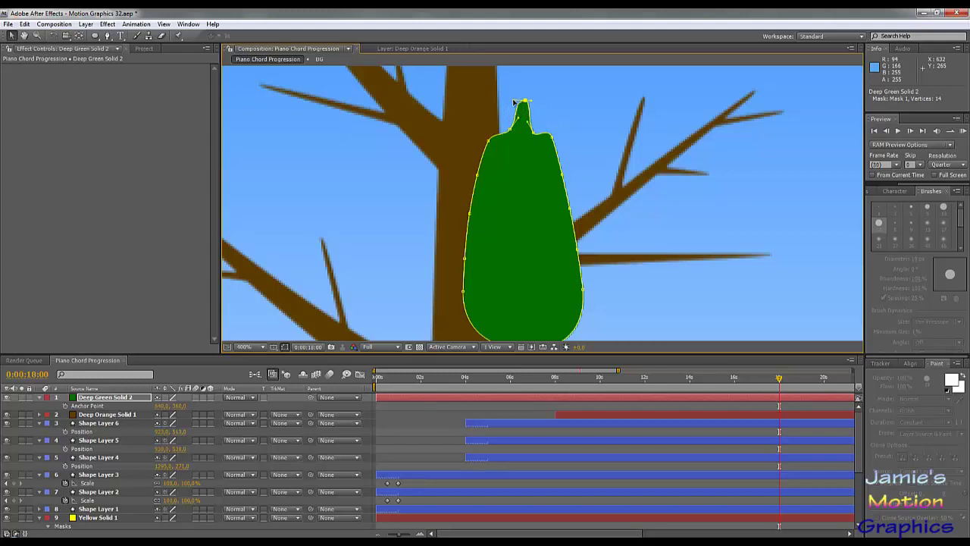
left_click(529, 100)
left_click_drag(477, 177, 507, 156)
left_click_drag(562, 177, 535, 174)
left_click_drag(465, 260, 496, 262)
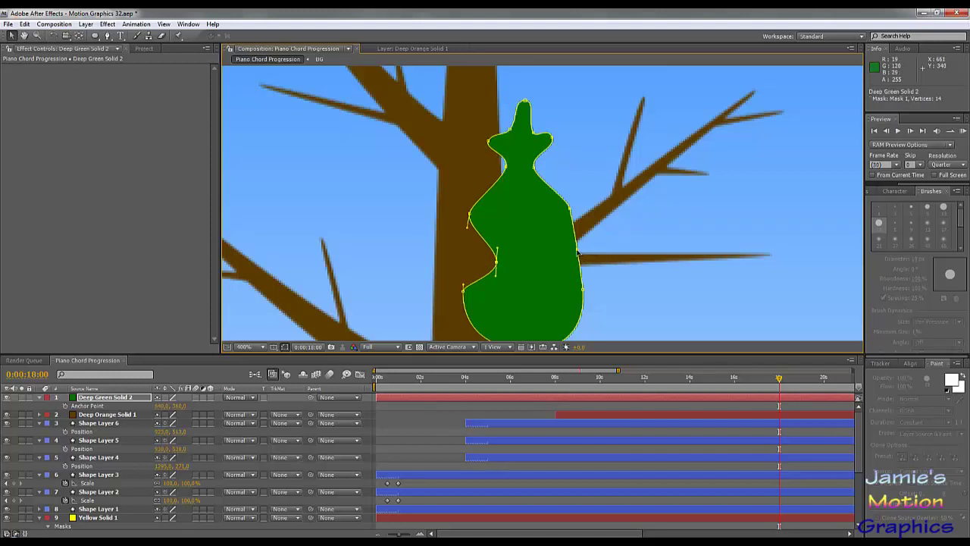
left_click_drag(582, 258, 545, 268)
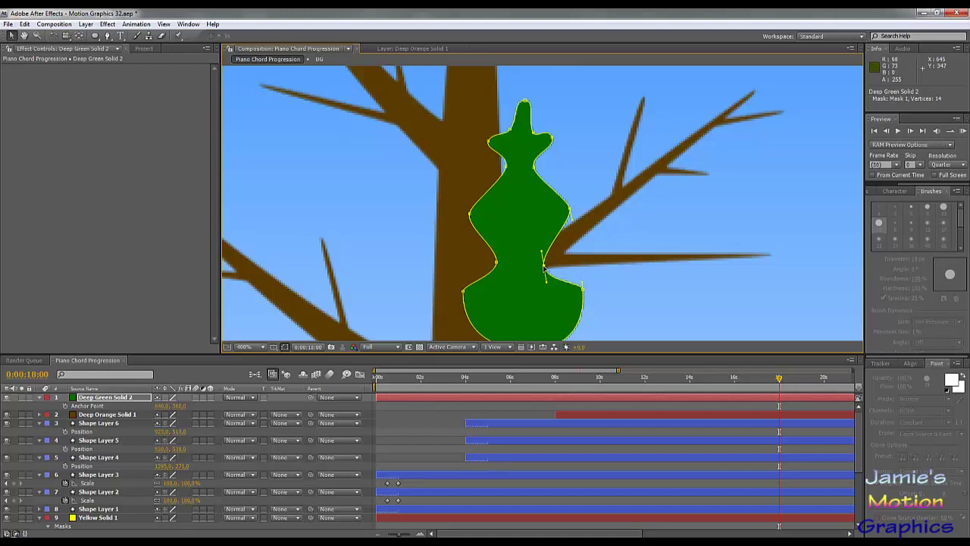
Raise the middle and lower lobe tips on both sides, spreading them outward, and lift the lowest notches so the lobes point upward.
left_click_drag(544, 267, 576, 166)
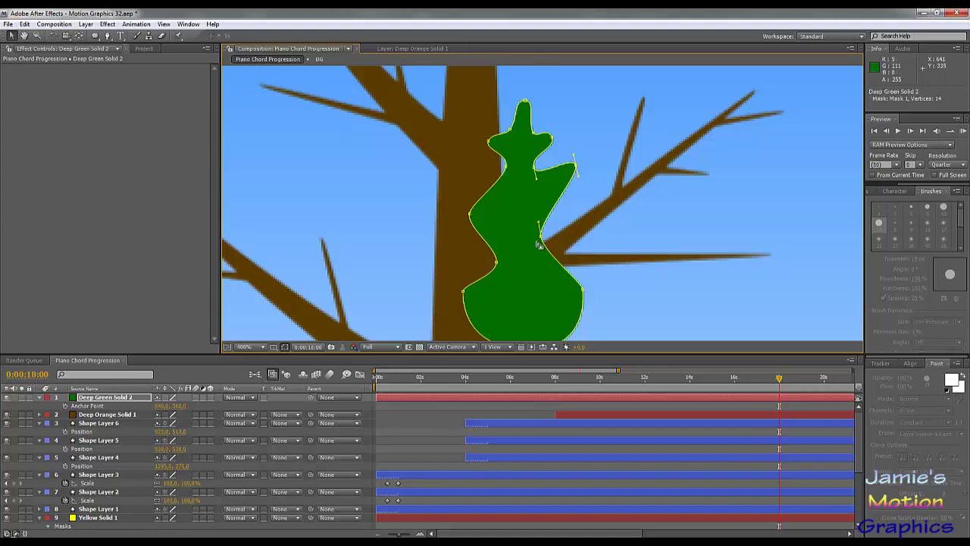
left_click_drag(541, 238, 545, 216)
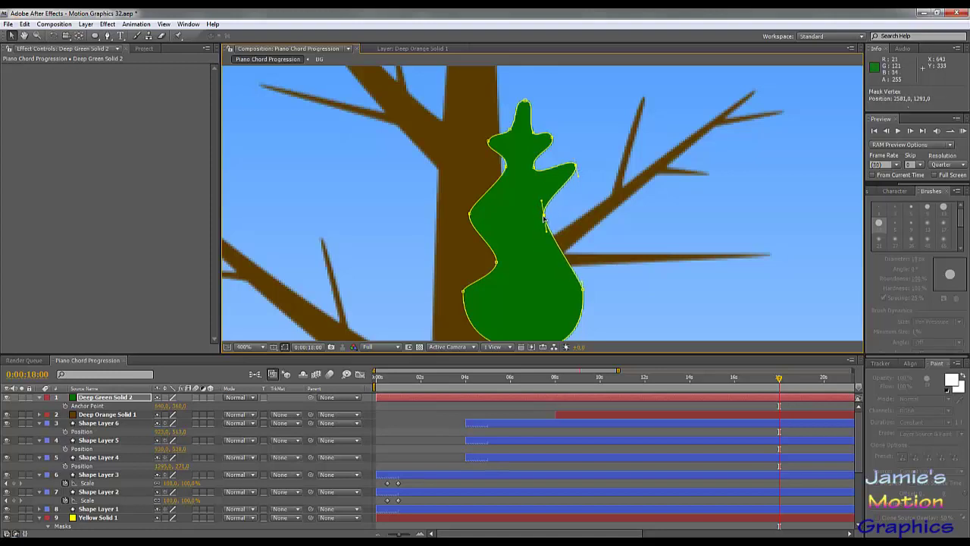
left_click_drag(583, 291, 608, 202)
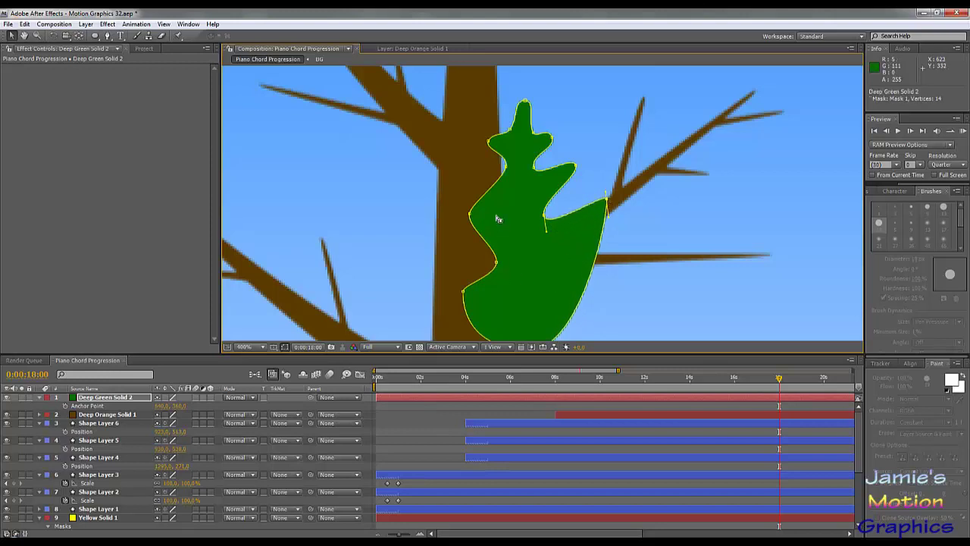
left_click_drag(470, 218, 459, 168)
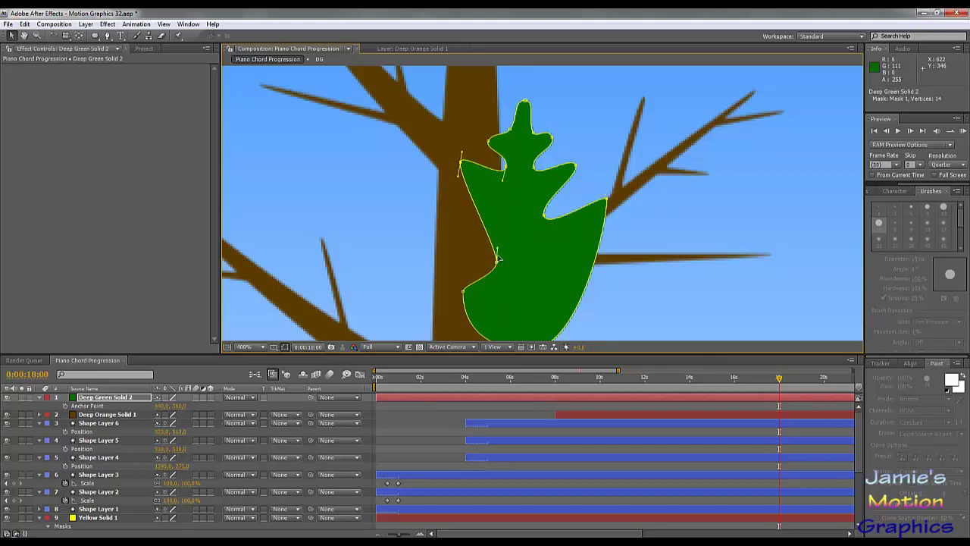
left_click_drag(499, 258, 501, 218)
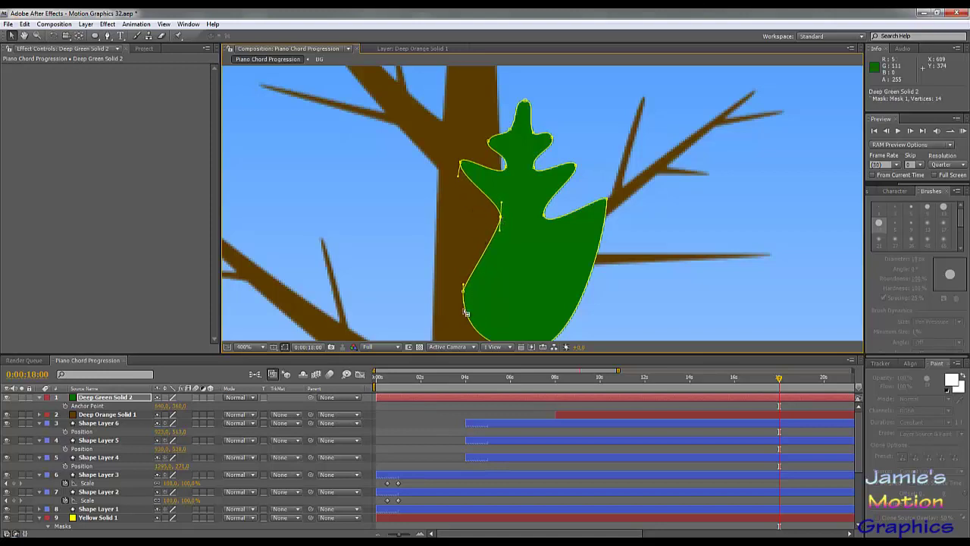
left_click_drag(463, 294, 437, 223)
Raise the leaf mask's bottom vertex, then add a vertex on each side of the base and pull both inward into a narrow rounded stub.
scroll(512, 282, "down", 2)
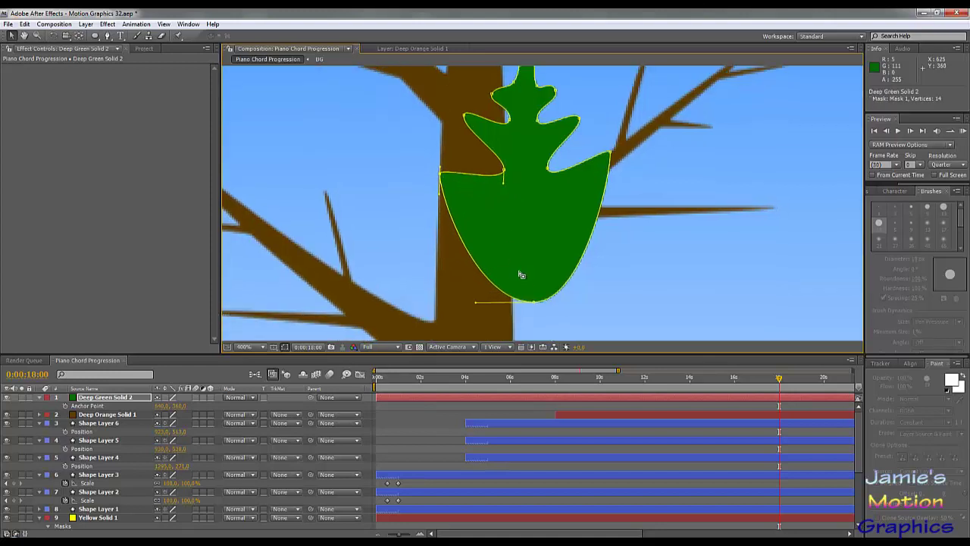
left_click_drag(534, 302, 524, 257)
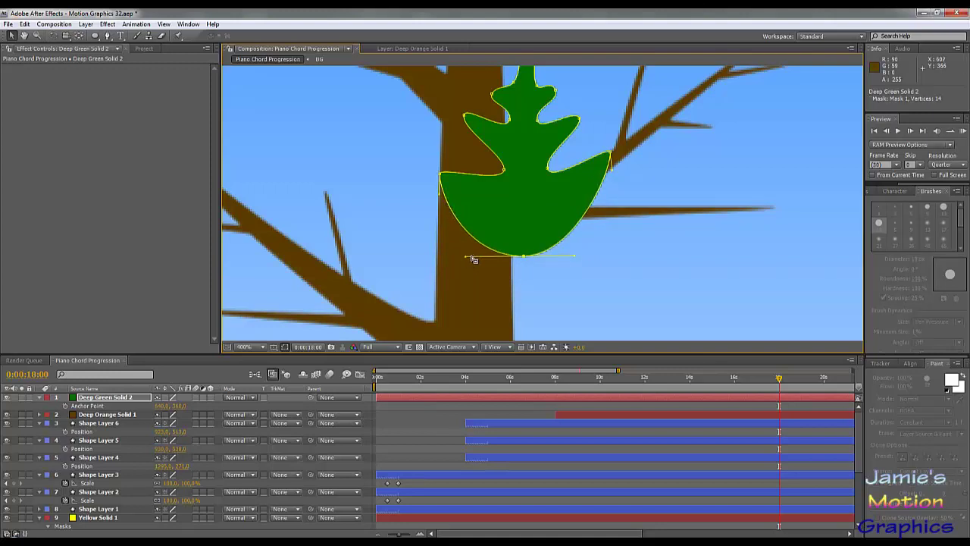
left_click(107, 36)
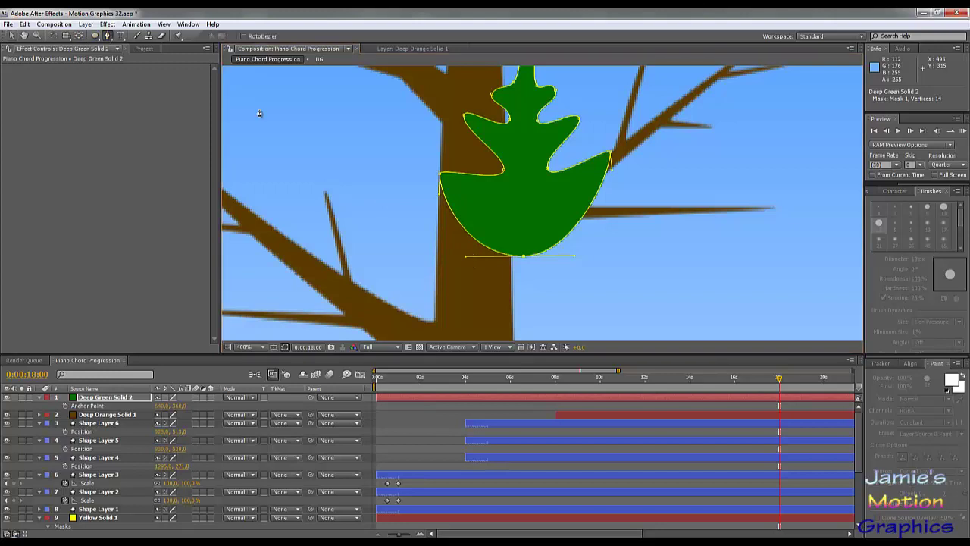
left_click(482, 244)
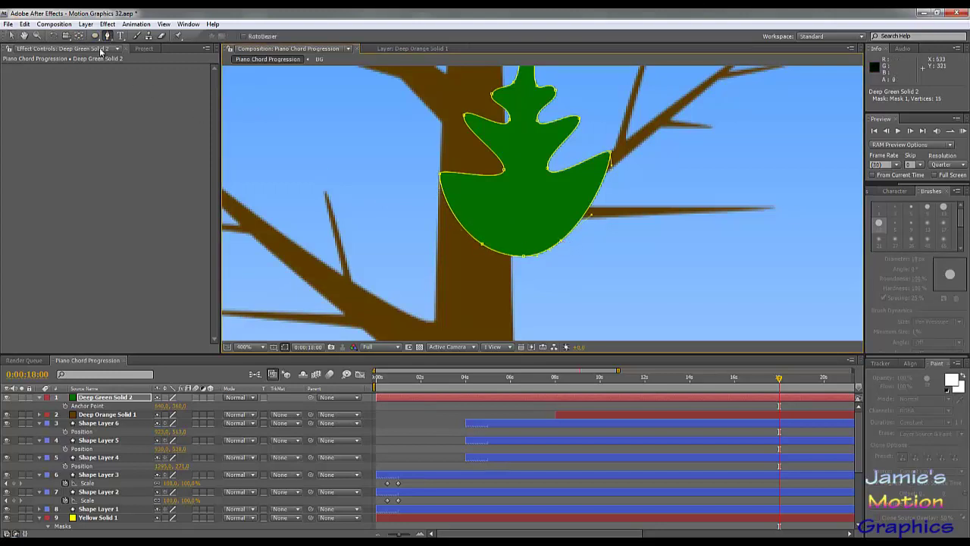
left_click(11, 36)
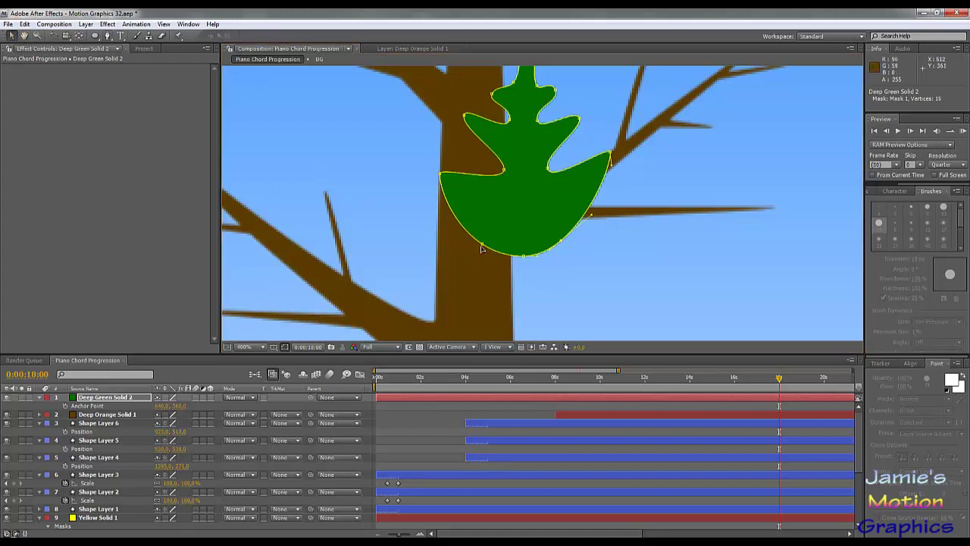
left_click_drag(483, 244, 502, 222)
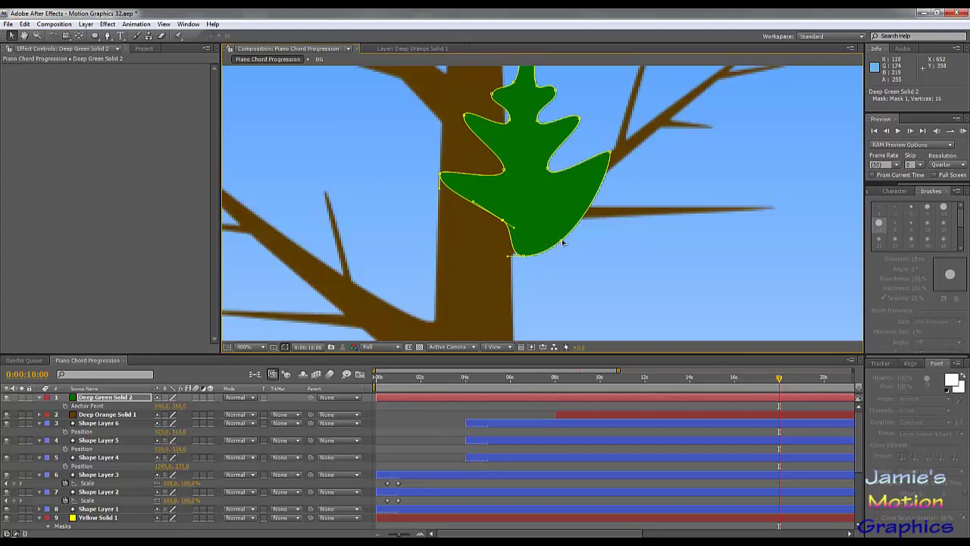
left_click_drag(563, 243, 523, 243)
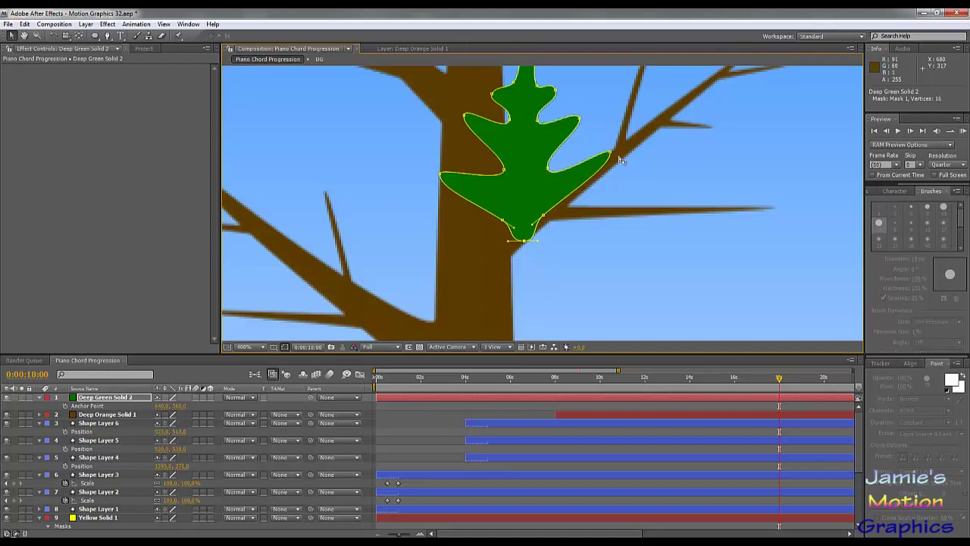
Lower the leaf's bottom right lobe tip and nudge the vertex beneath it to match the opposite lobe.
left_click_drag(611, 155, 604, 160)
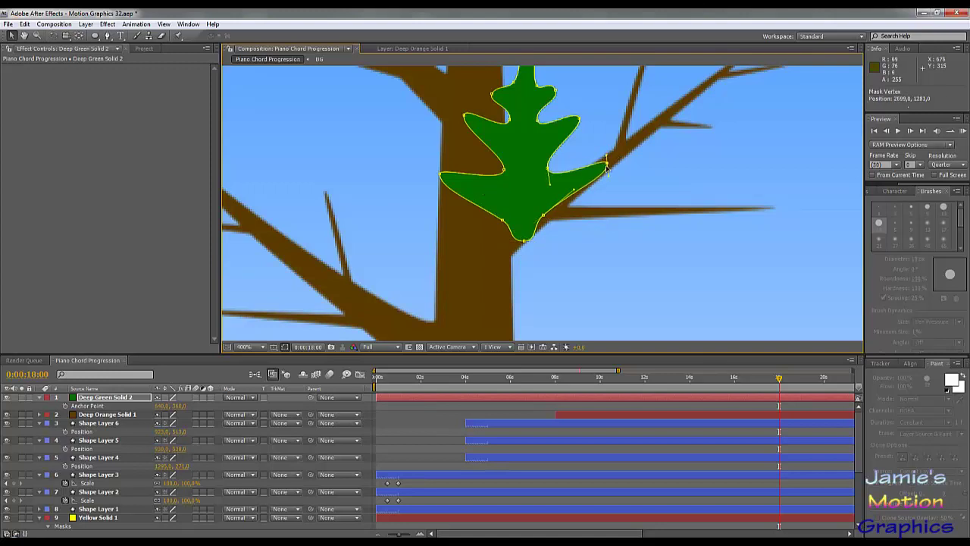
left_click_drag(542, 217, 545, 224)
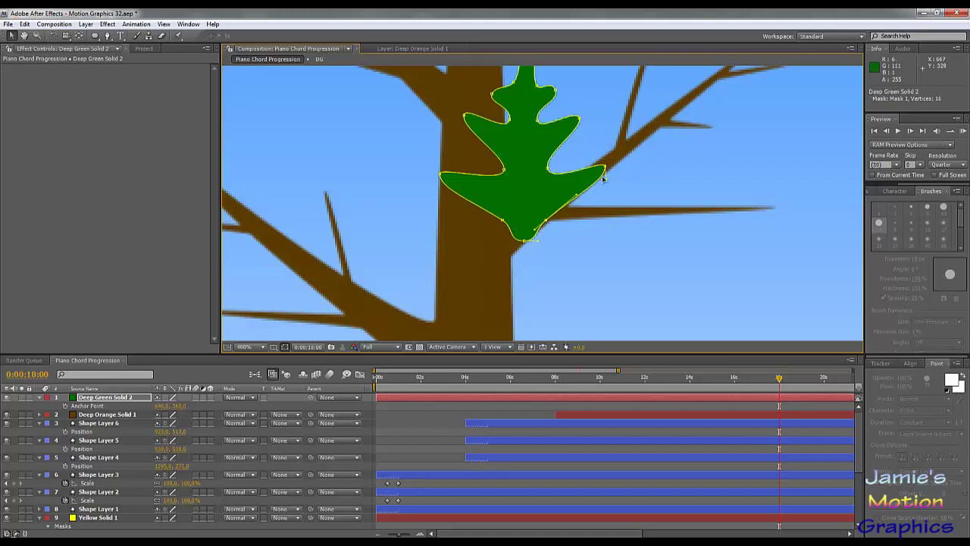
left_click_drag(605, 170, 611, 162)
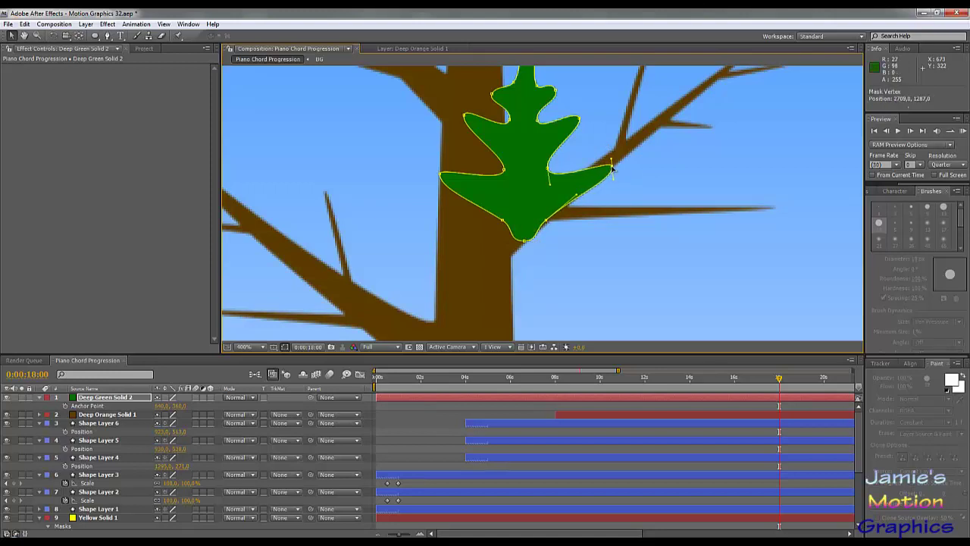
Add a mask vertex on each side of the leaf's bottom vertex and pull the middle one down into a thin pointed stem.
left_click_drag(596, 205, 601, 263)
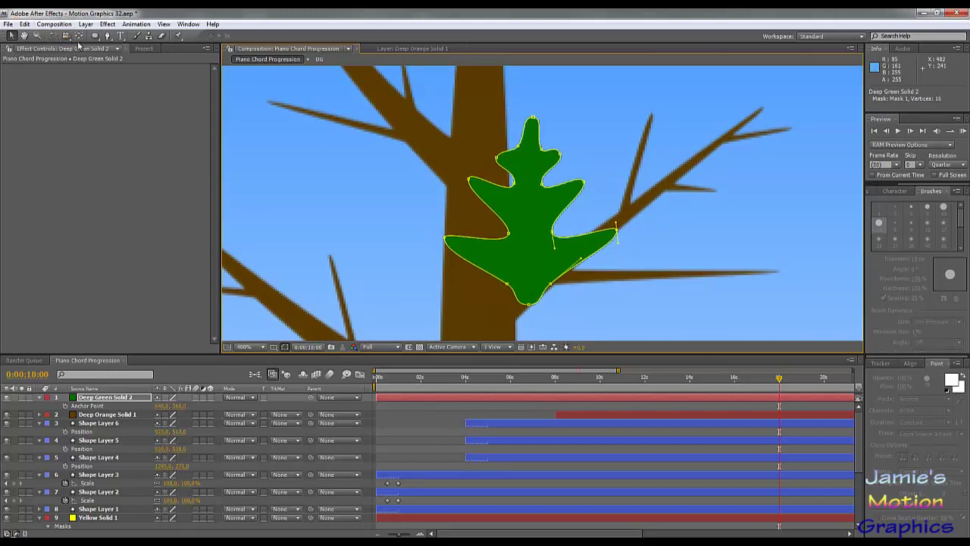
left_click_drag(531, 303, 529, 226)
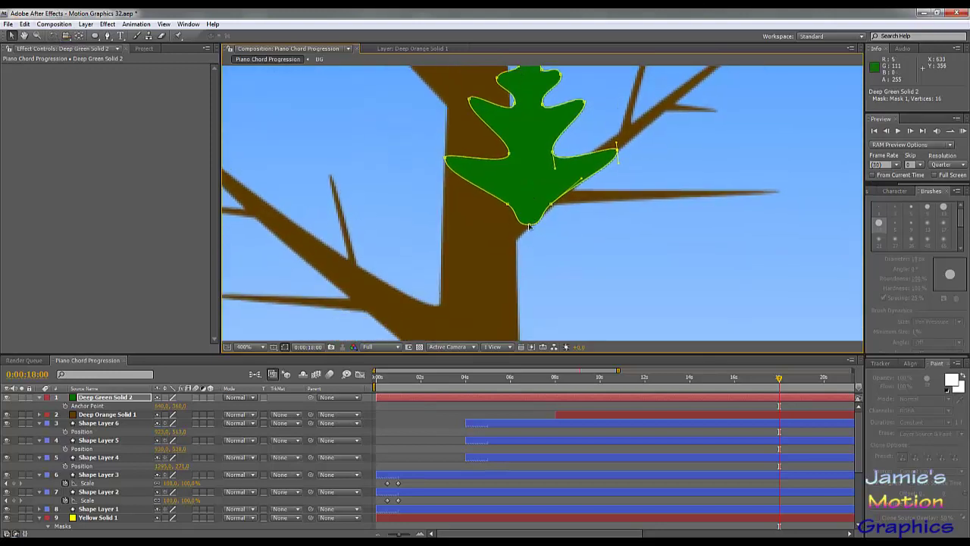
scroll(531, 231, "up", 1)
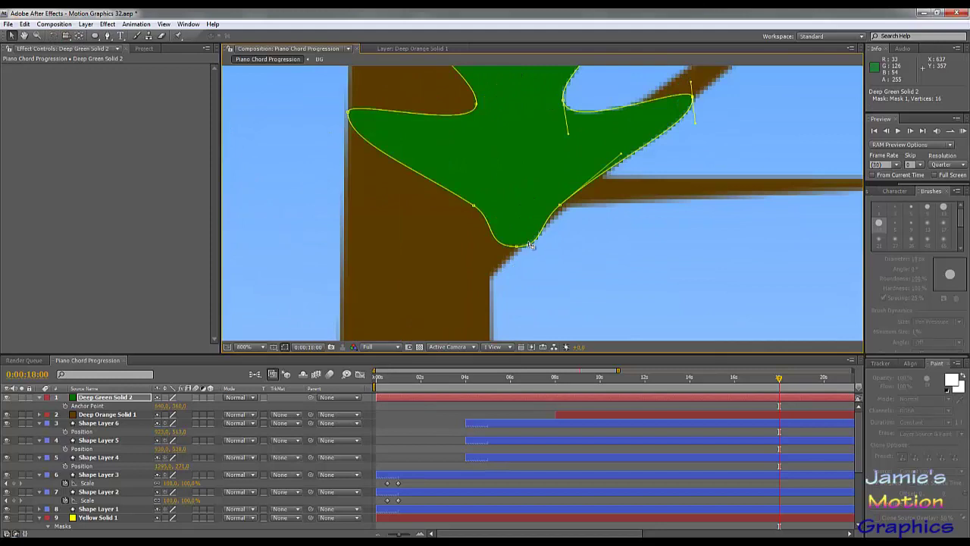
left_click(107, 37)
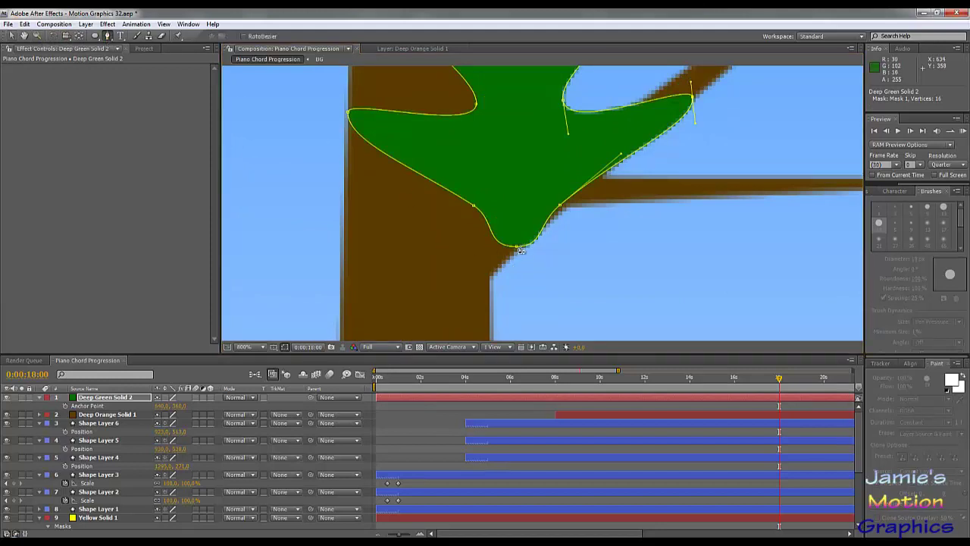
left_click(520, 248)
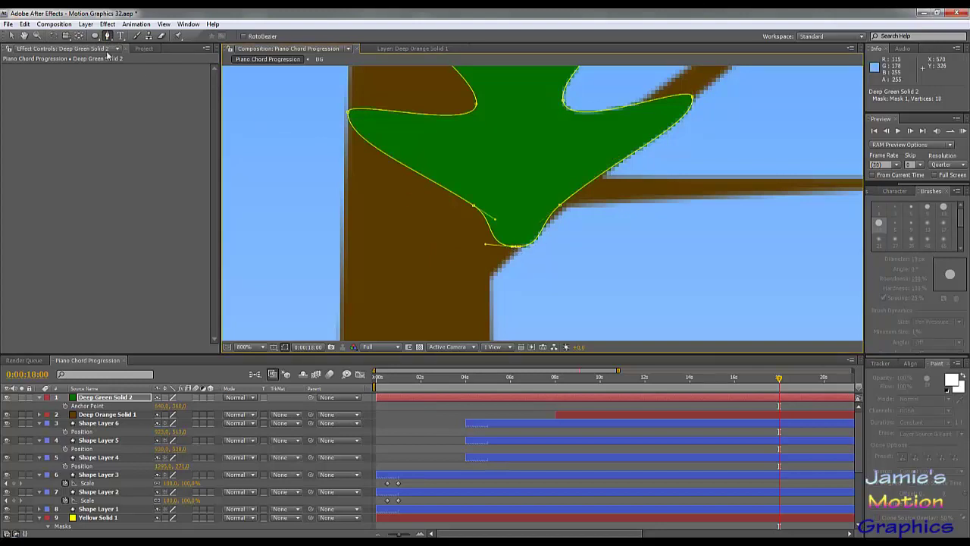
key("v")
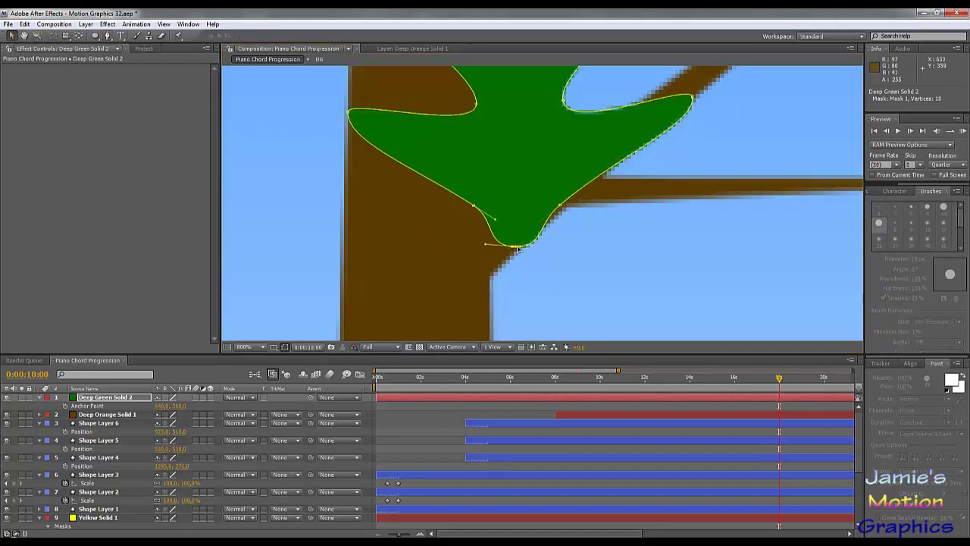
left_click_drag(516, 248, 515, 325)
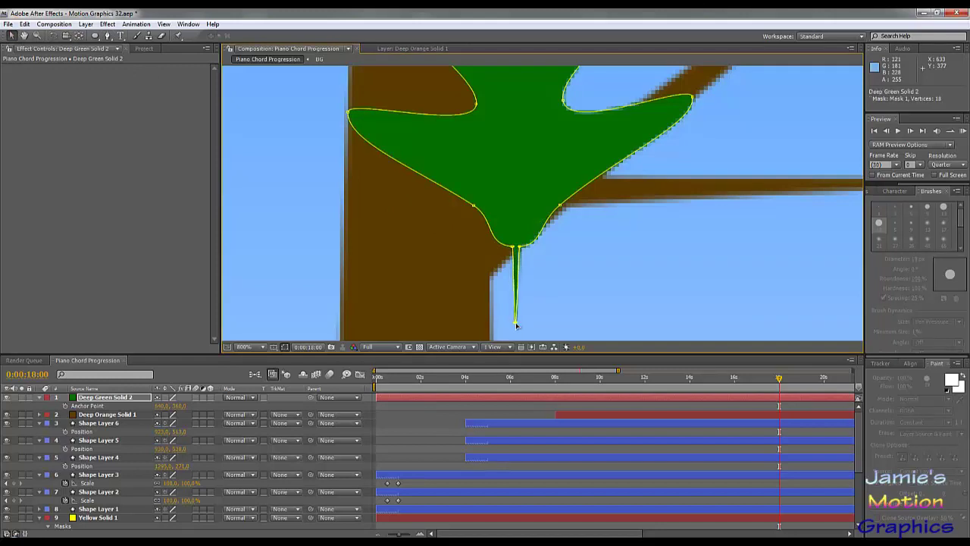
Shift the stem's tip vertex slightly right, add another vertex beside it and pull that one down and left to give the stem a blunt end.
scroll(516, 325, "down", 4)
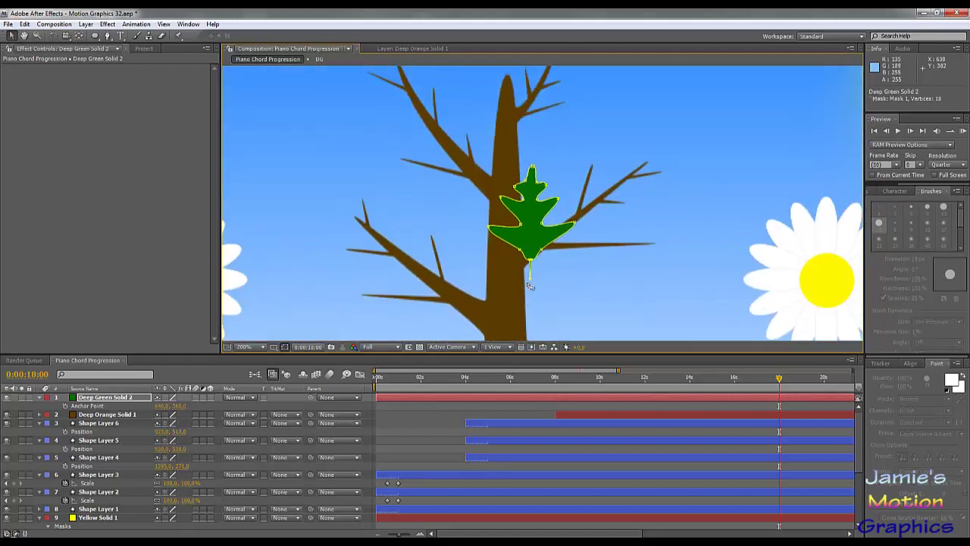
scroll(530, 285, "up", 3)
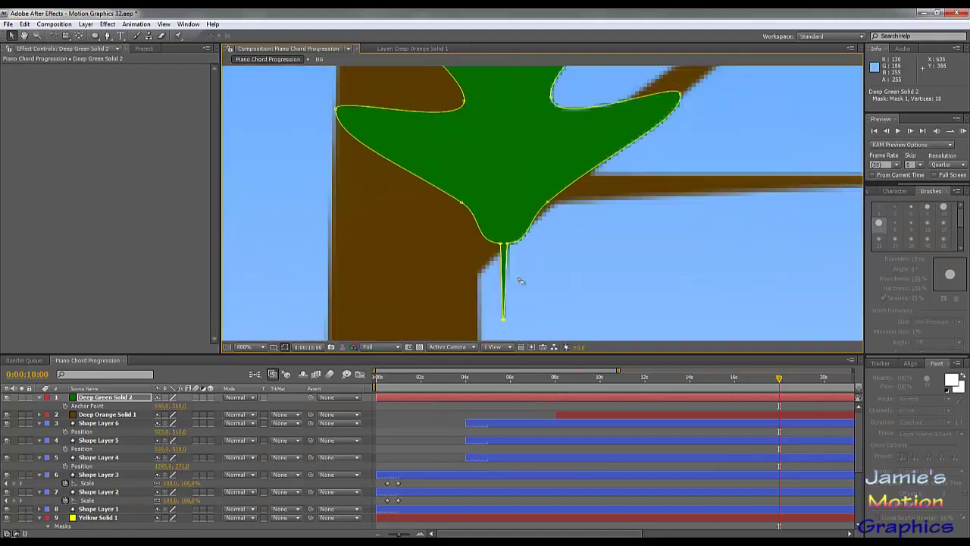
scroll(520, 281, "up", 2)
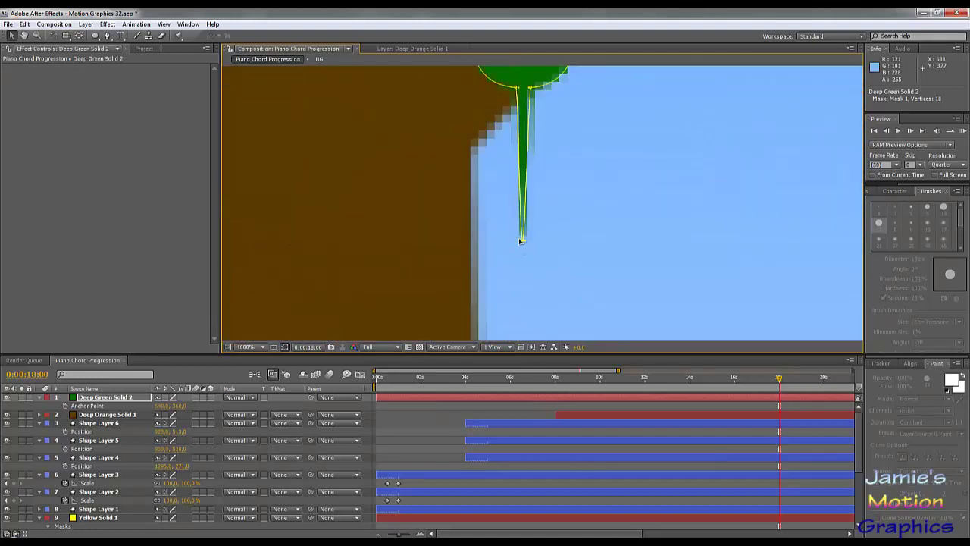
left_click_drag(520, 243, 528, 238)
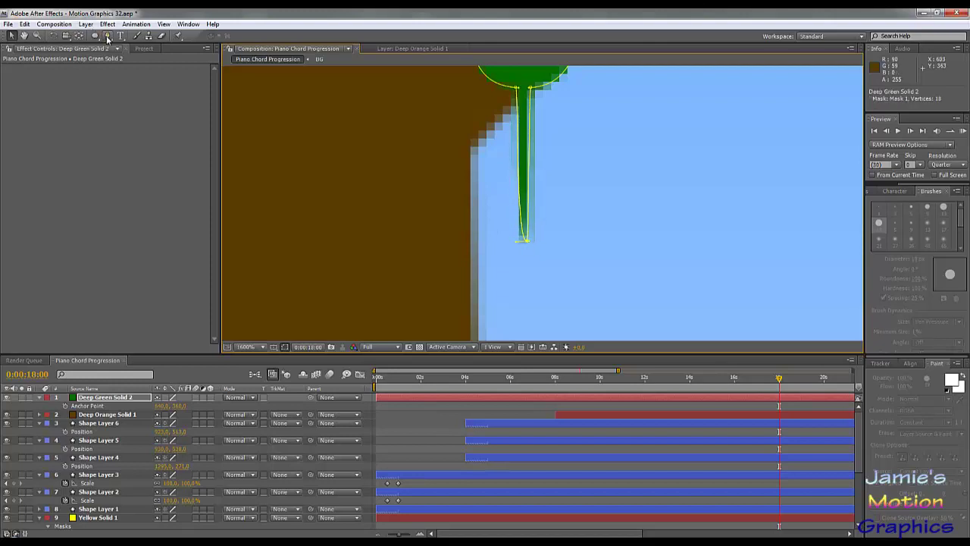
left_click(107, 35)
left_click(520, 236)
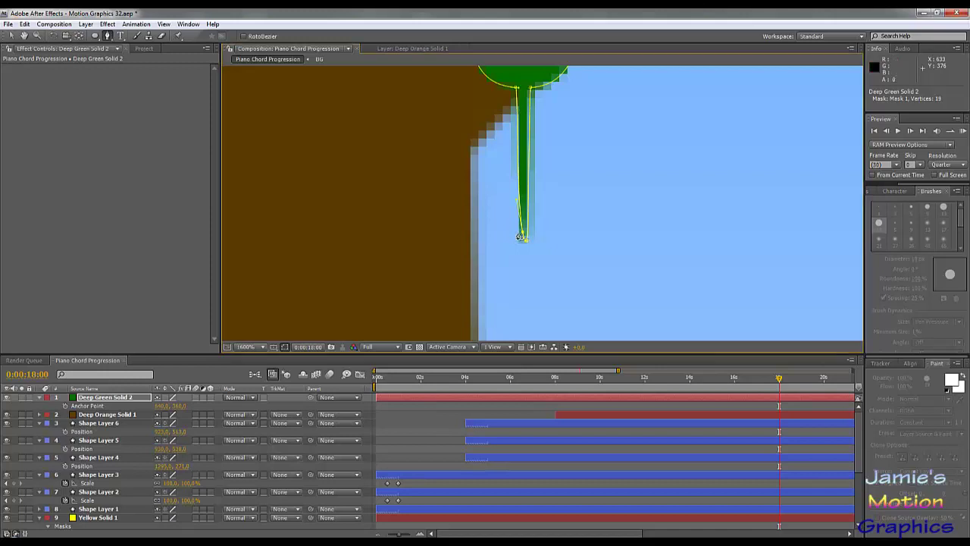
left_click(11, 36)
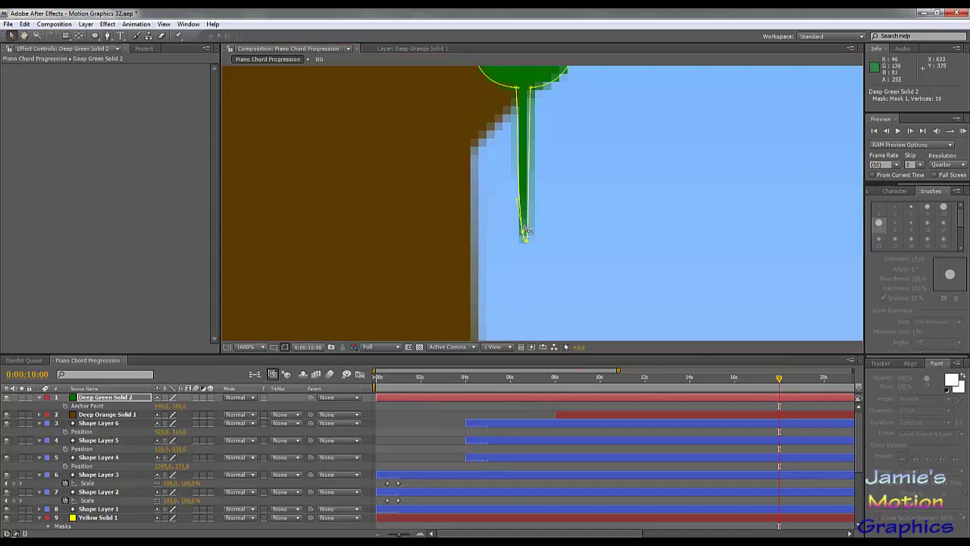
left_click_drag(522, 232, 520, 241)
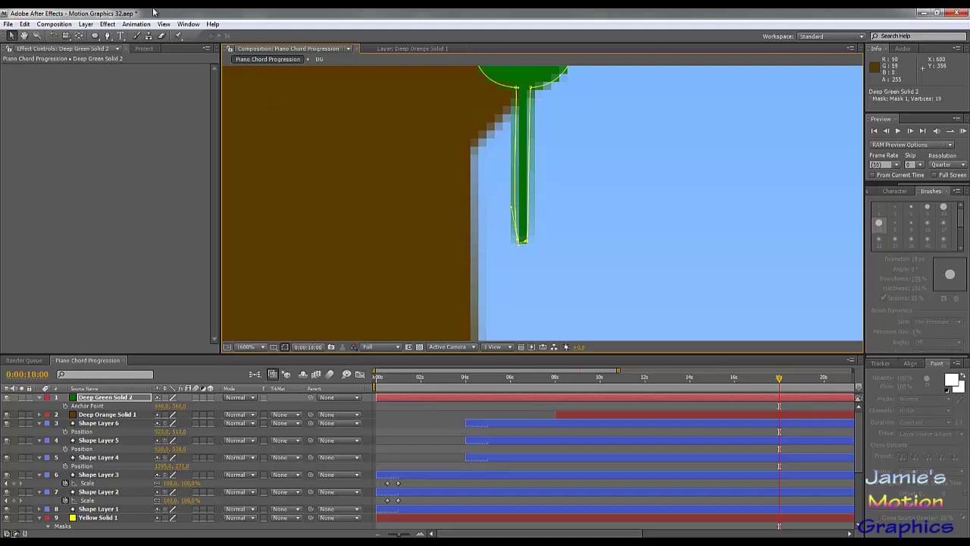
Convert the stem's lower left vertex to a corner and align the right-hand stem vertices so its sides run straight.
left_click_drag(108, 35, 145, 64)
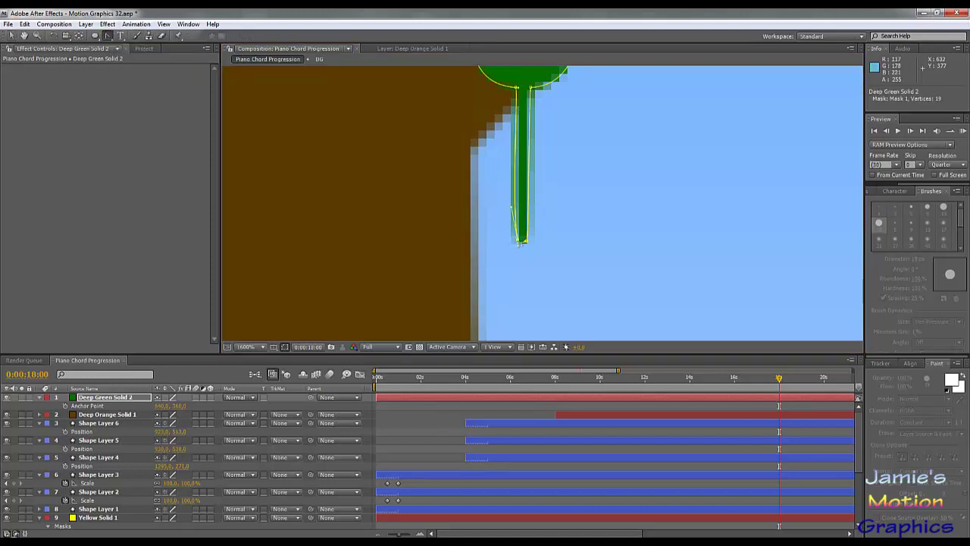
left_click(521, 242)
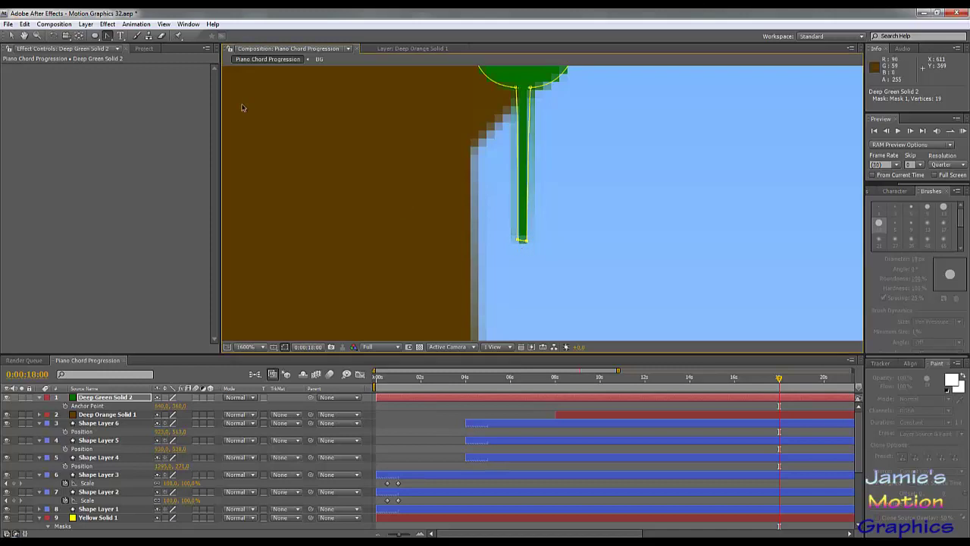
left_click(12, 36)
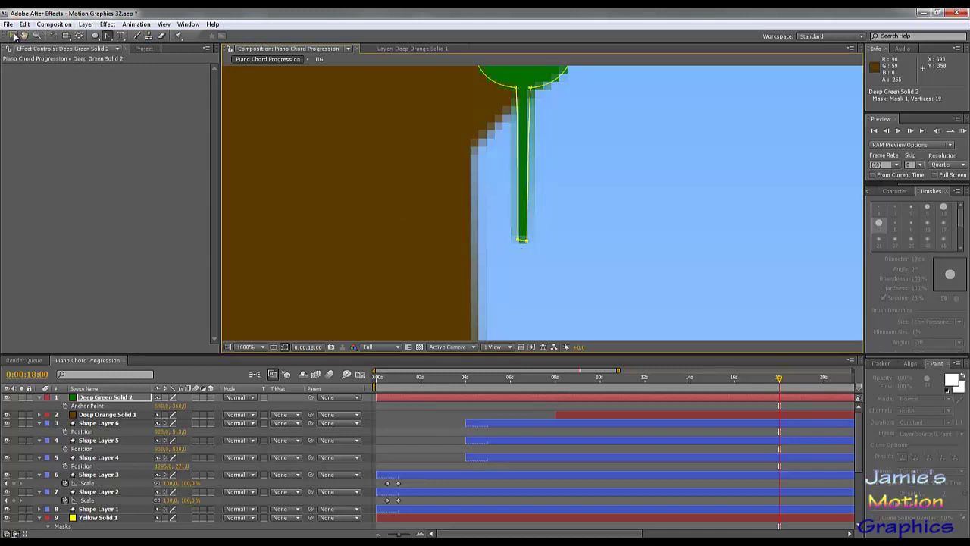
left_click(529, 239)
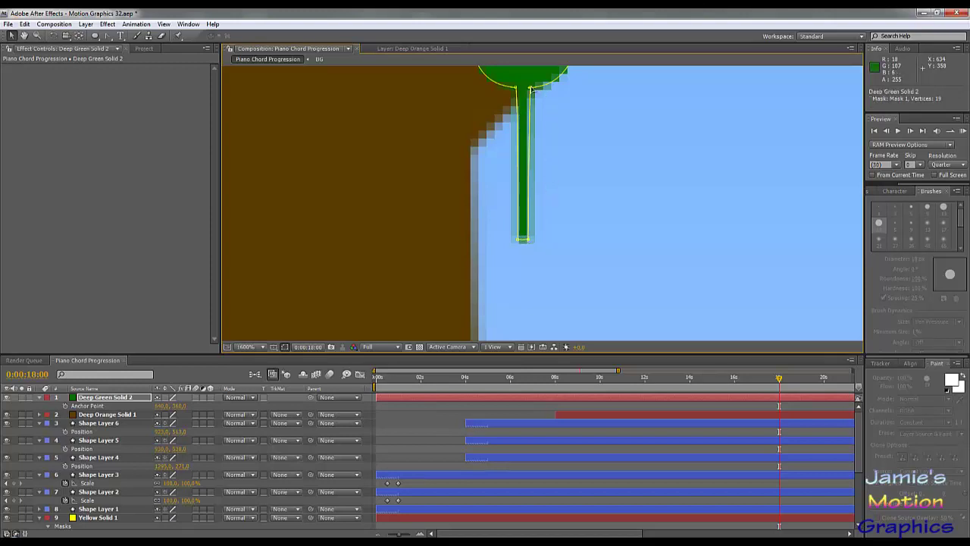
left_click(529, 89)
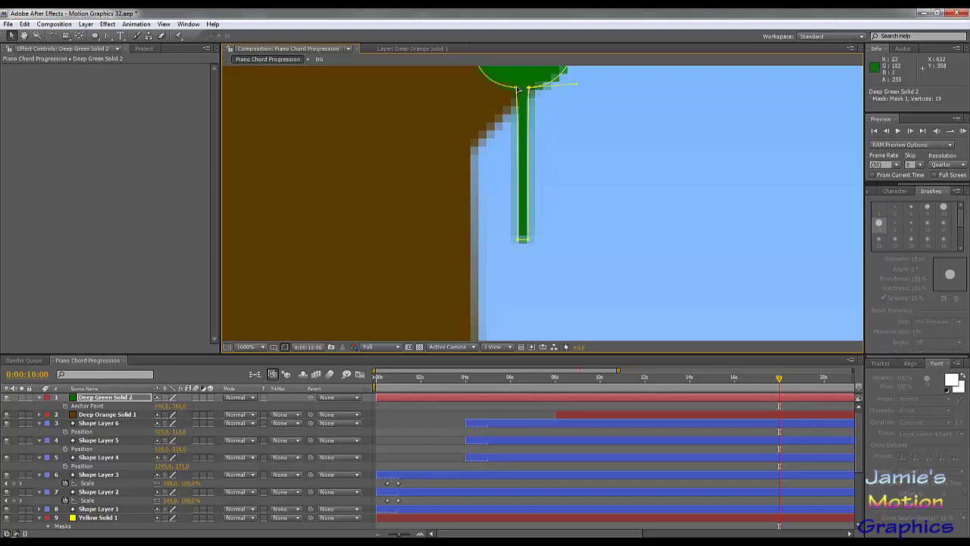
Spread the two vertices where the stem joins the leaf so the stem tapers toward its end.
scroll(525, 121, "down", 3)
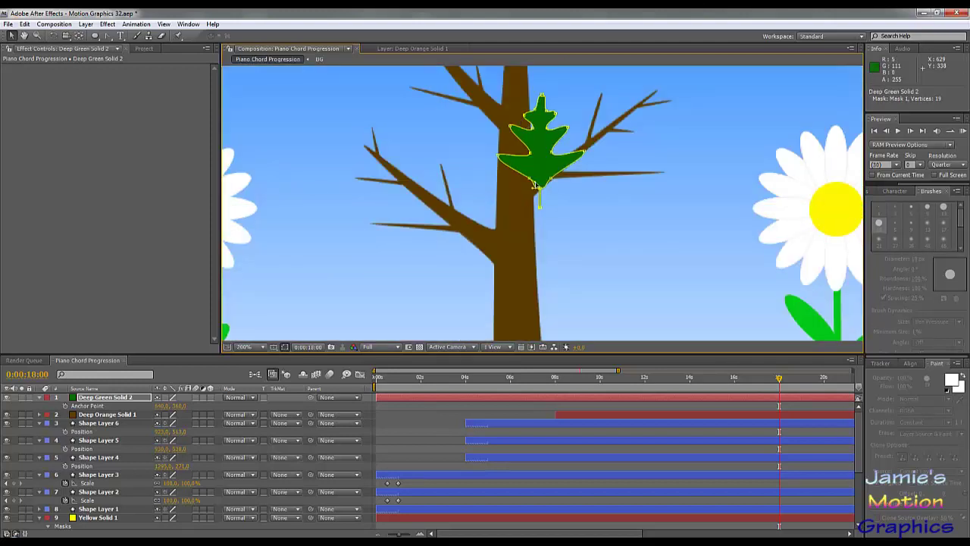
scroll(535, 184, "up", 2)
left_click_drag(526, 174, 487, 250)
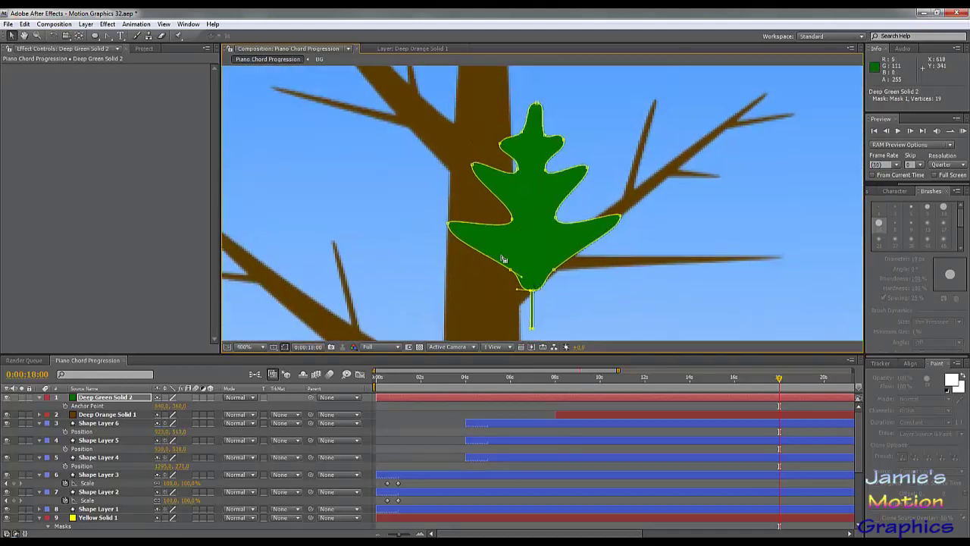
scroll(503, 259, "down", 3)
scroll(508, 260, "up", 3)
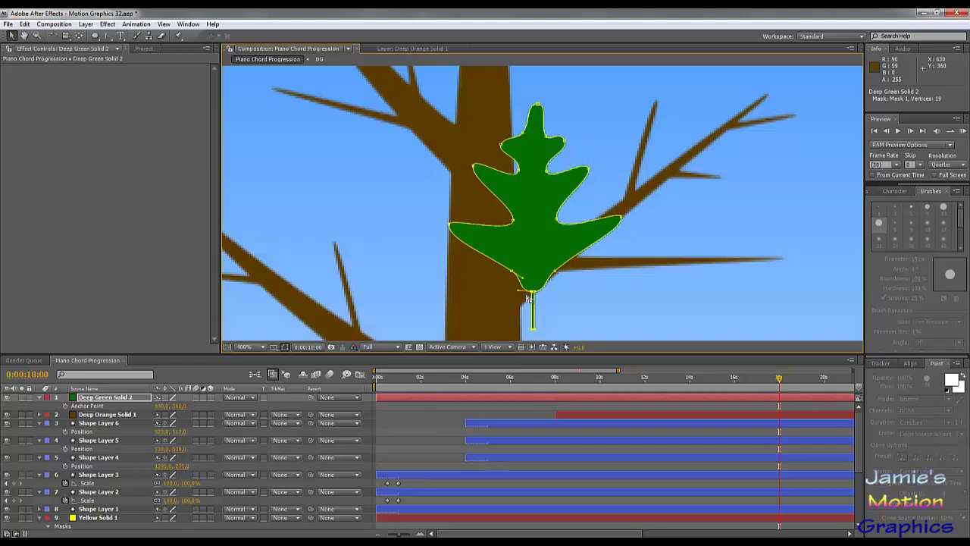
scroll(530, 284, "up", 2)
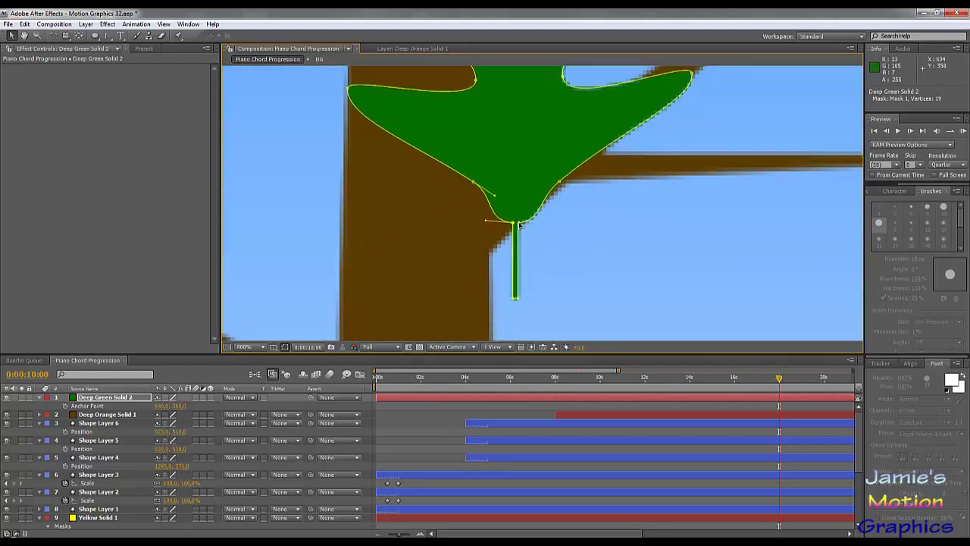
left_click_drag(520, 225, 508, 226)
scroll(525, 272, "down", 2)
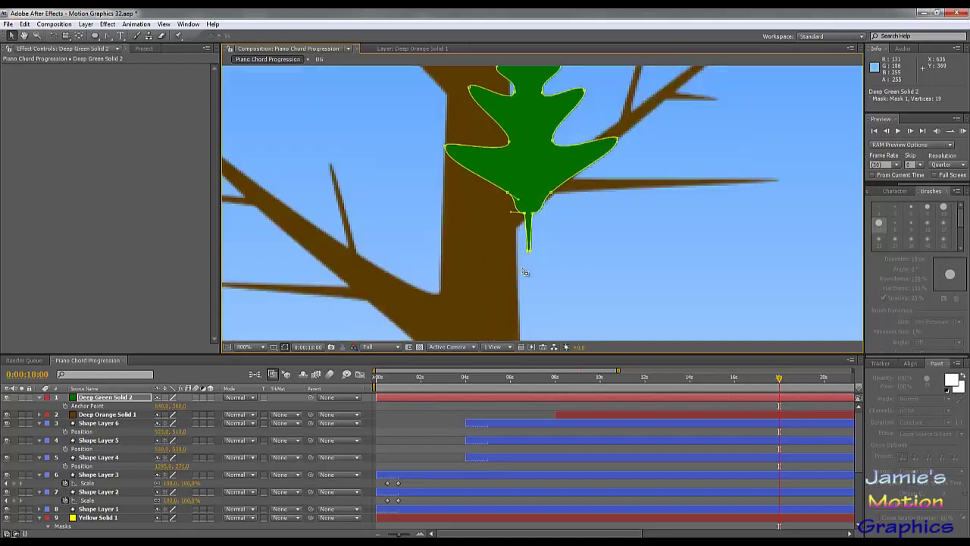
scroll(520, 251, "up", 1)
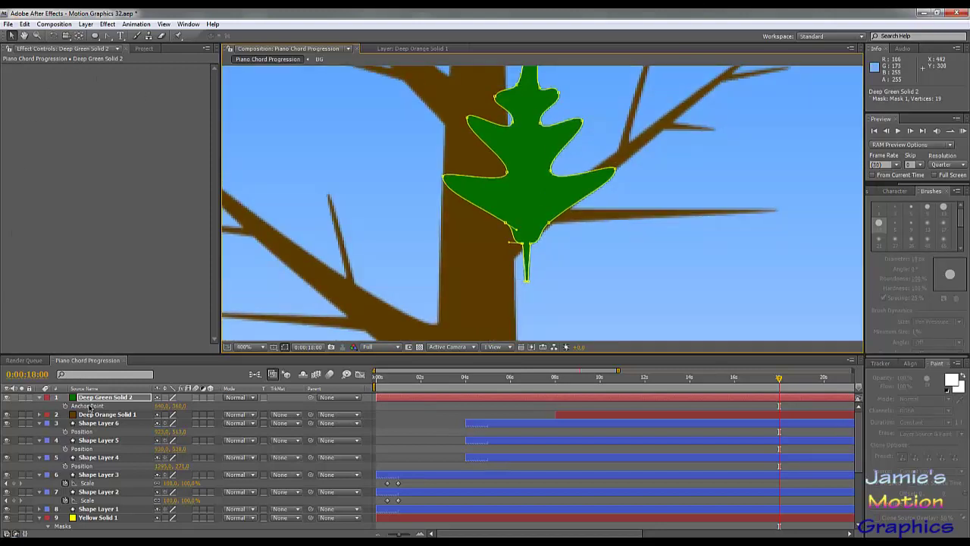
Set the Anchor Point of Deep Green Solid 2 to 633.5, 377.0, at the end of the leaf's stem.
left_click(92, 406)
left_click_drag(164, 406, 184, 408)
scroll(543, 227, "up", 1)
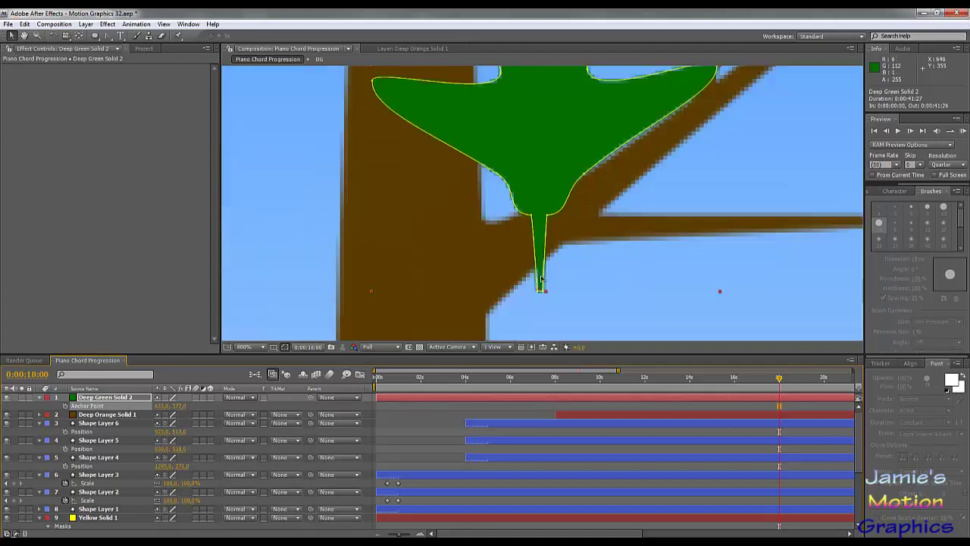
left_click_drag(540, 265, 528, 216)
scroll(531, 227, "up", 1)
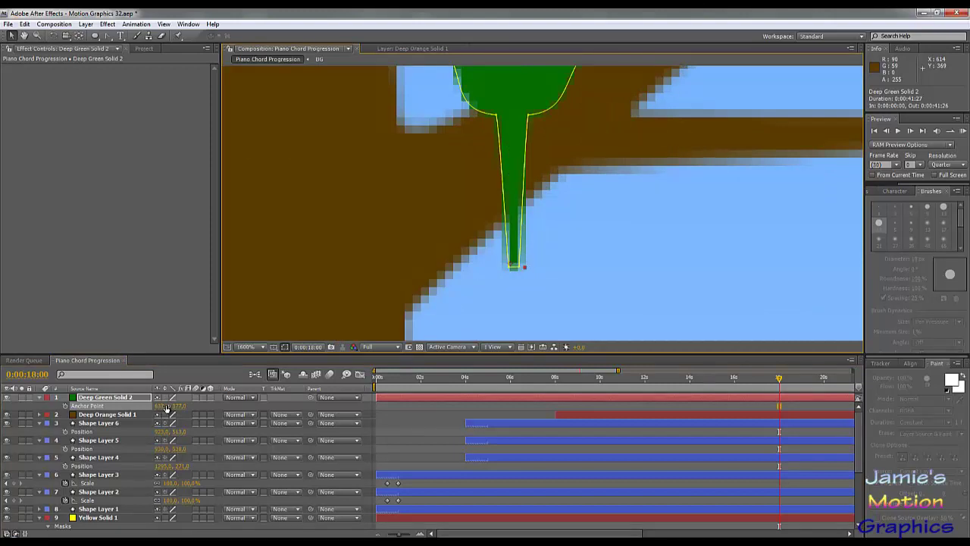
left_click_drag(164, 406, 174, 408)
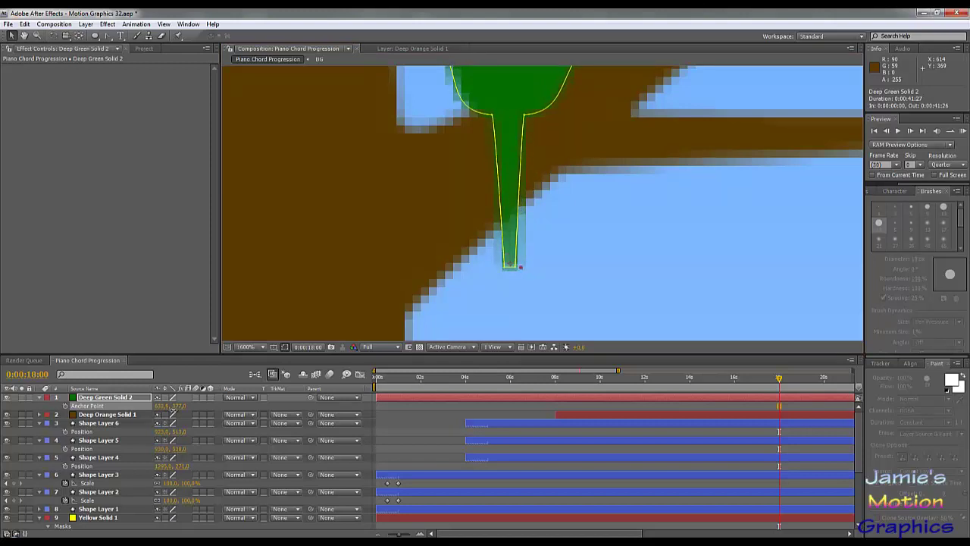
scroll(430, 234, "down", 2)
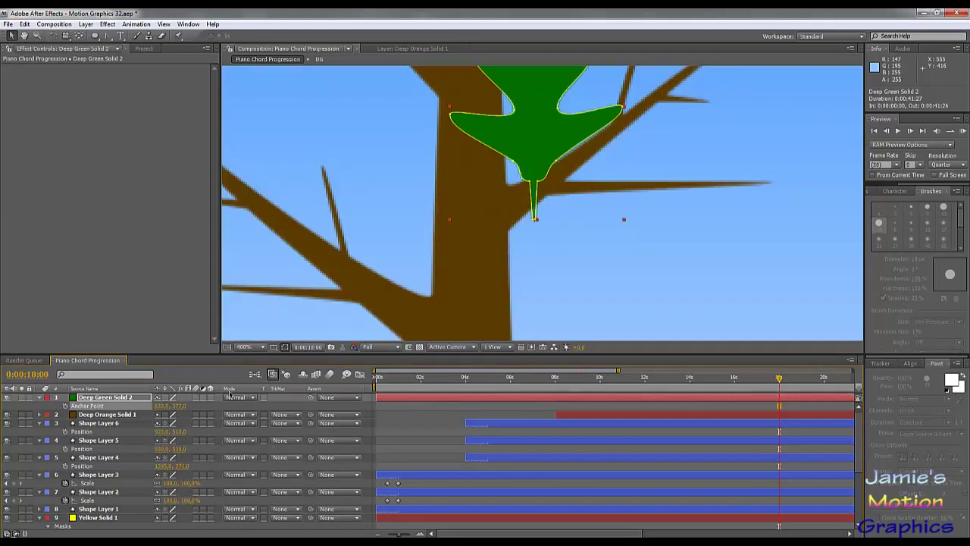
scroll(521, 196, "down", 3)
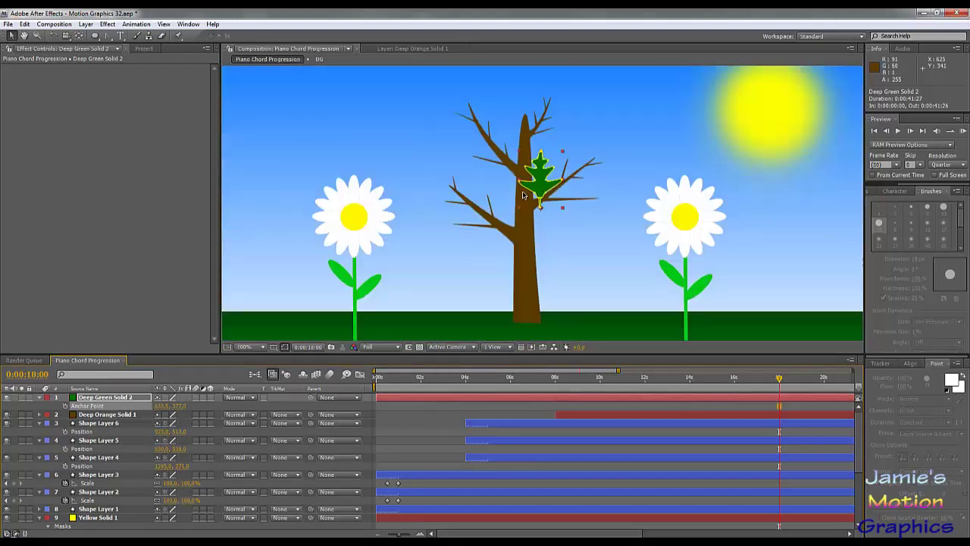
Save the project and move the leaf up to position 645.5, 146.0, beside the tip of the tree's upper right branch.
scroll(521, 196, "up", 2)
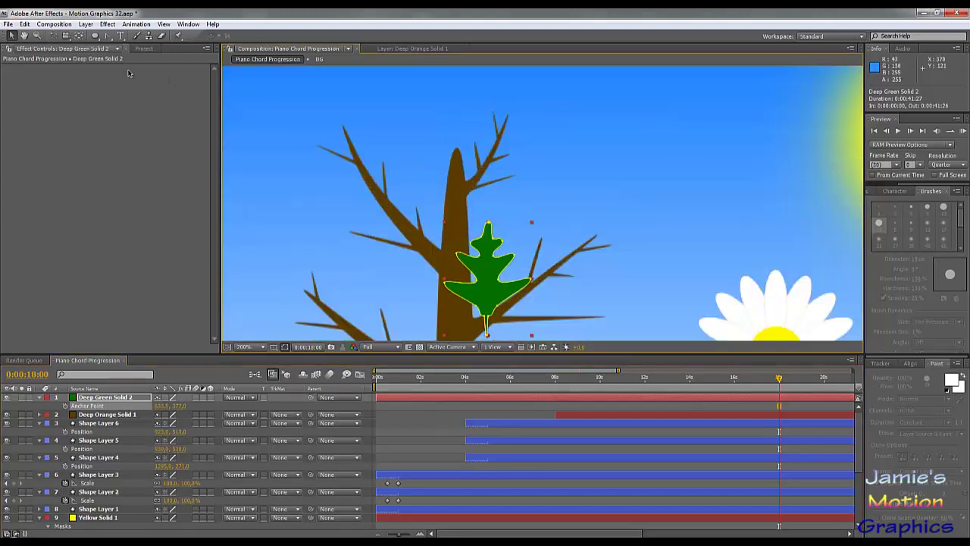
key("ctrl+s")
left_click_drag(486, 300, 513, 223)
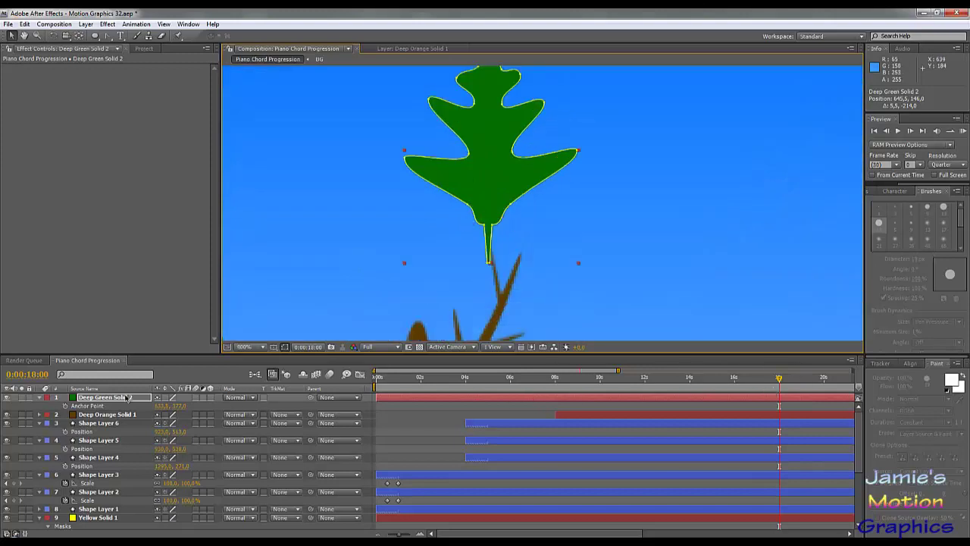
scroll(515, 183, "down", 1)
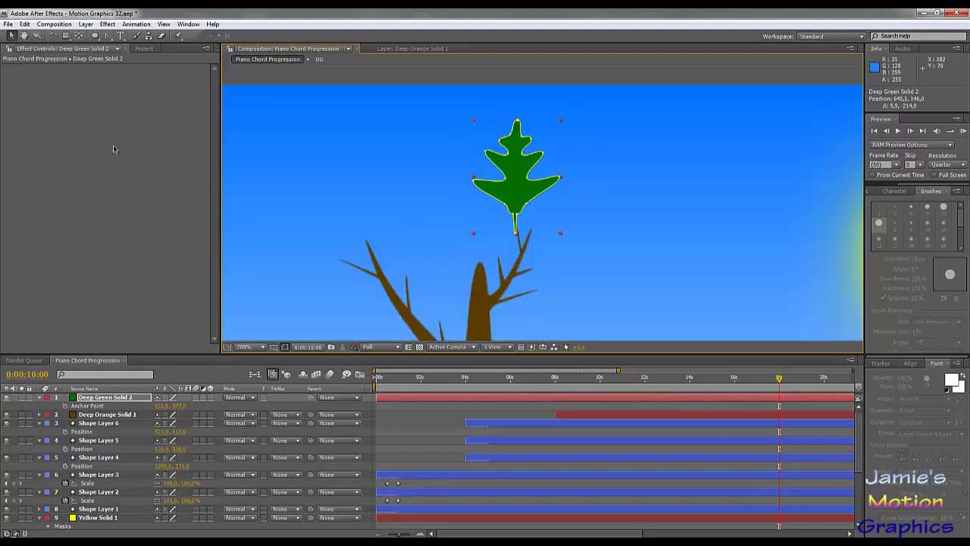
Try to pre-compose Deep Green Solid 2 as Leaf with all attributes left in Piano Chord Progression.
key("Return")
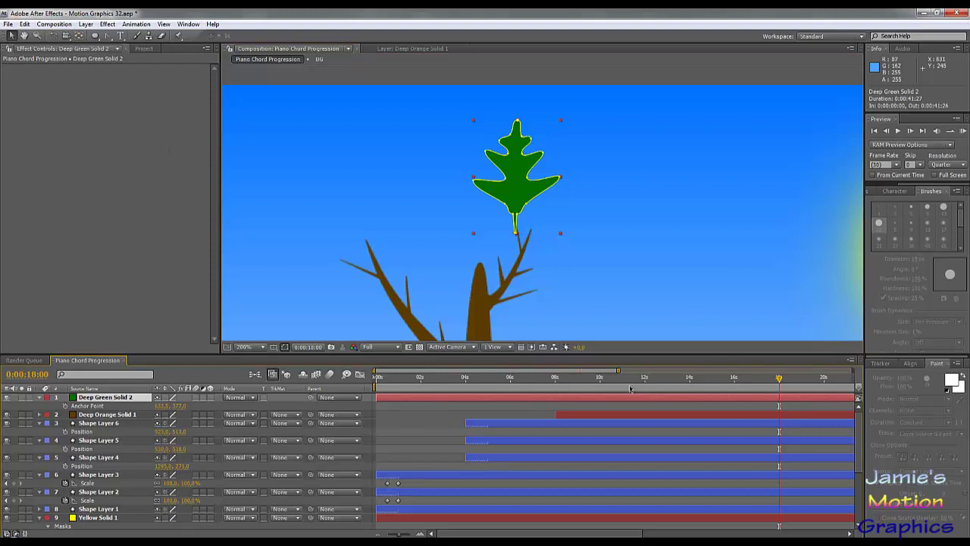
left_click(57, 24)
mouse_move(86, 24)
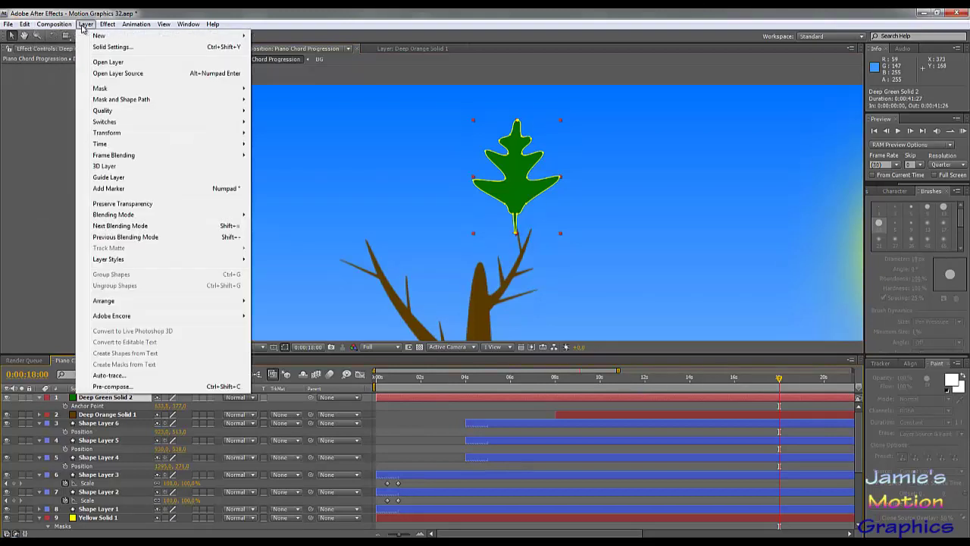
left_click(121, 388)
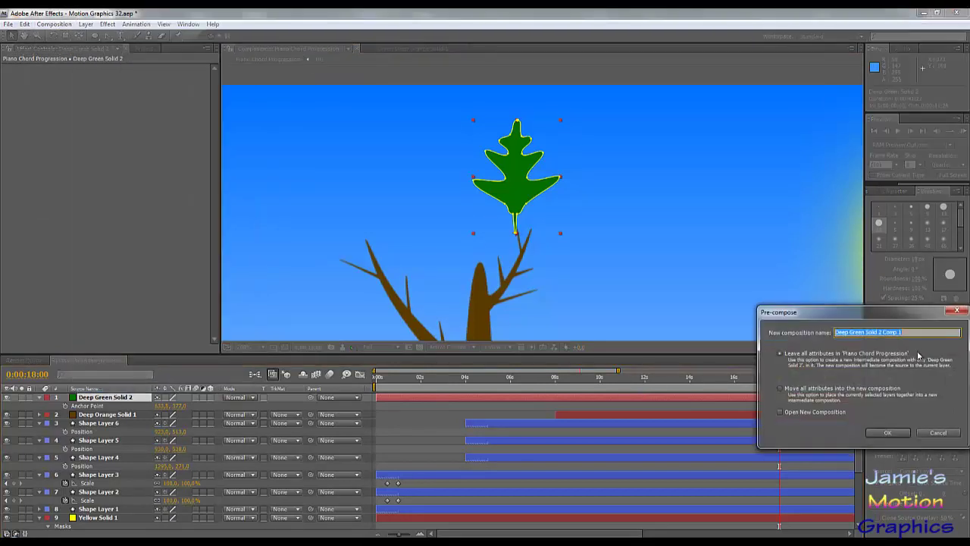
type("Leave")
key("Return")
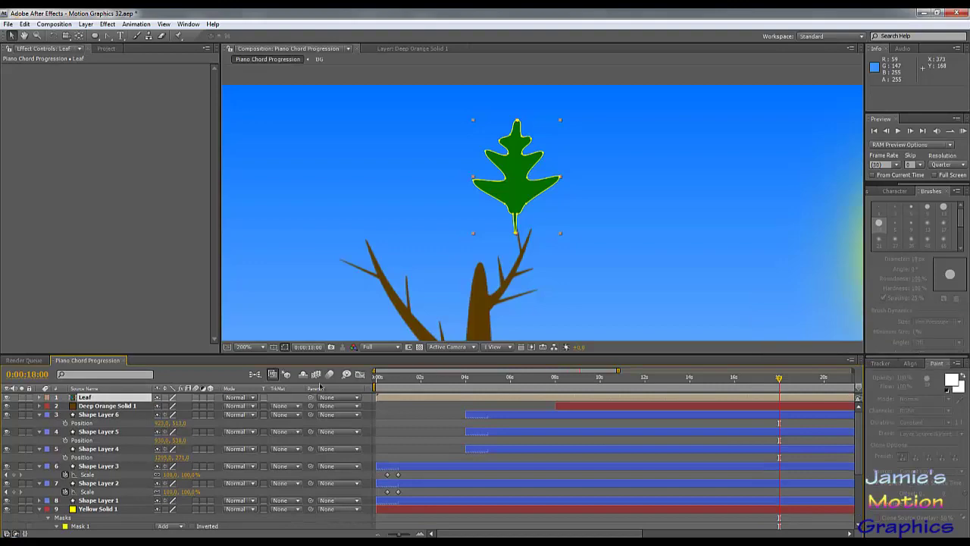
key("ctrl+z")
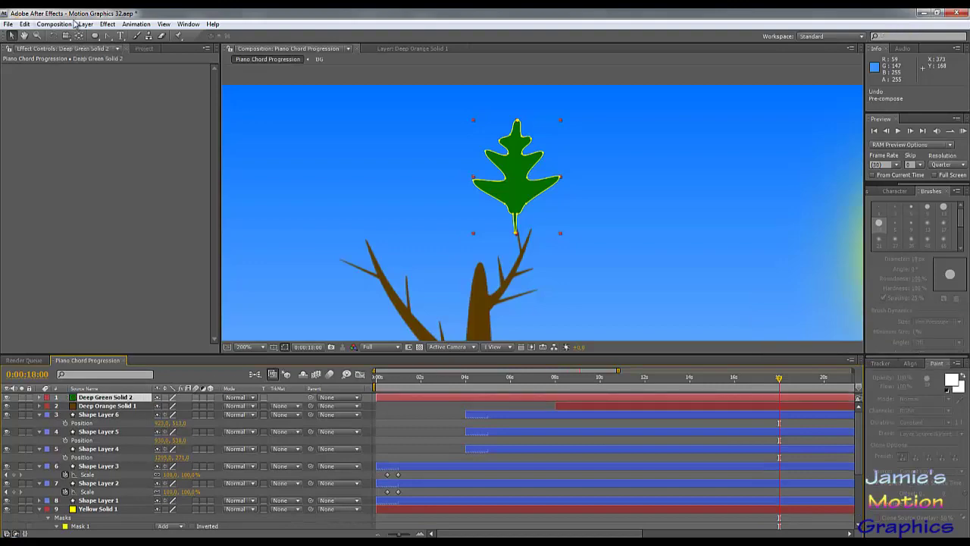
Pre-compose Deep Green Solid 2 into a composition named Leaf, moving all attributes into the new composition.
left_click(85, 24)
left_click(119, 388)
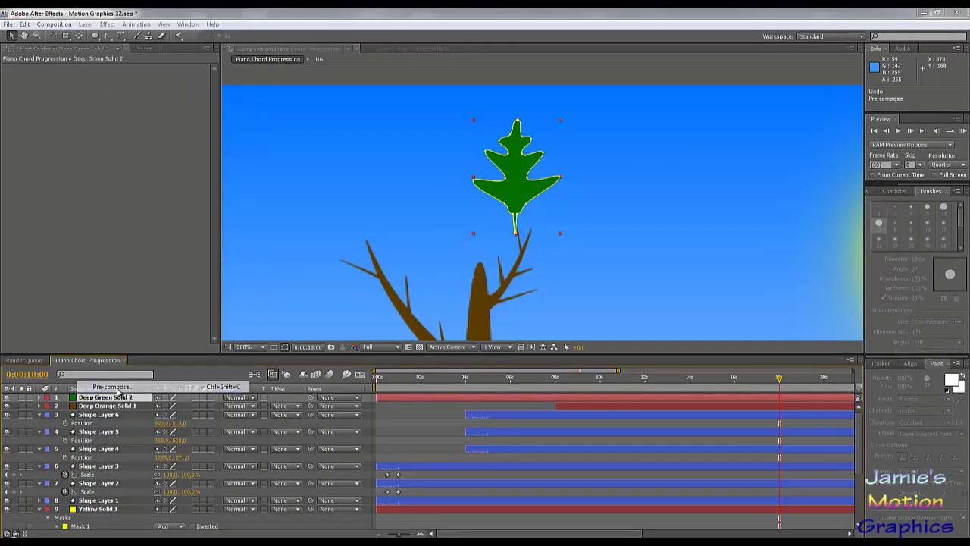
type("Leaf")
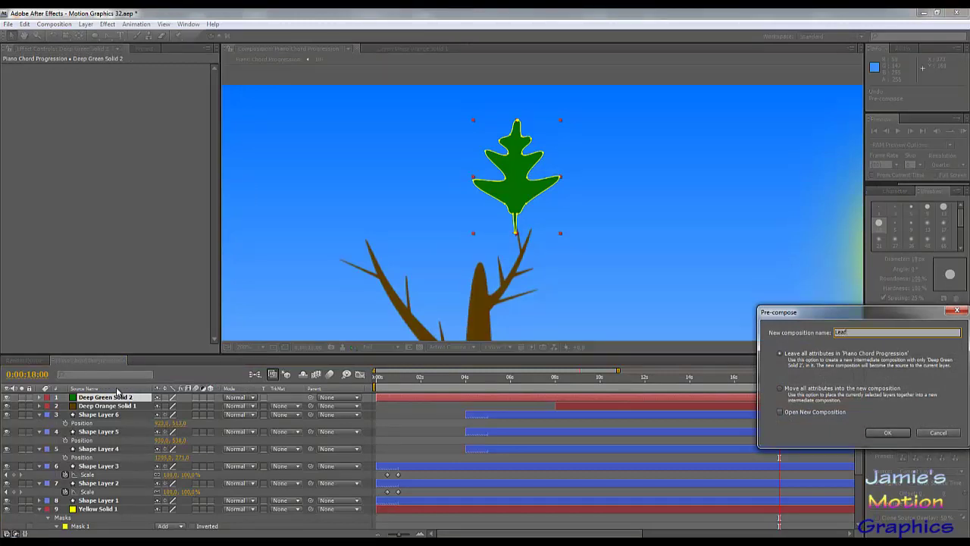
left_click(780, 389)
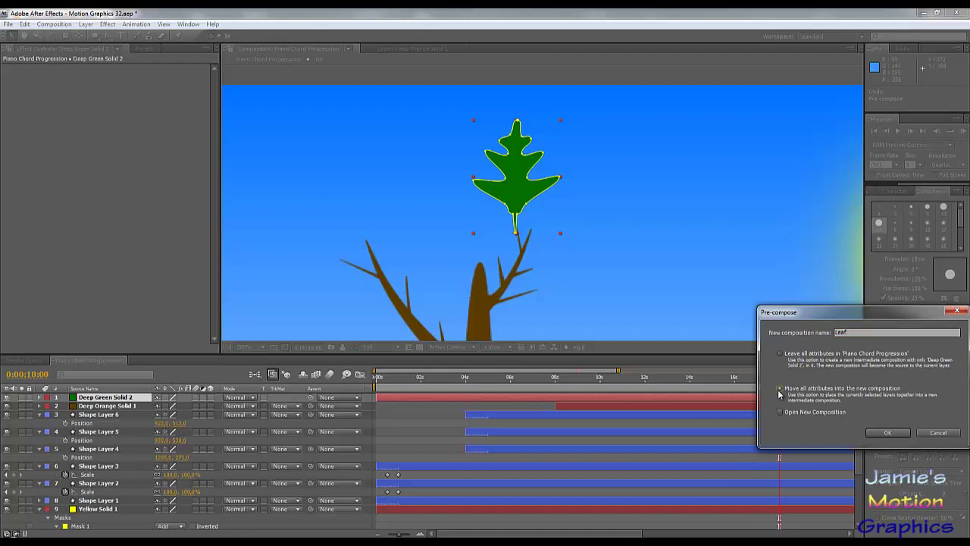
left_click(897, 434)
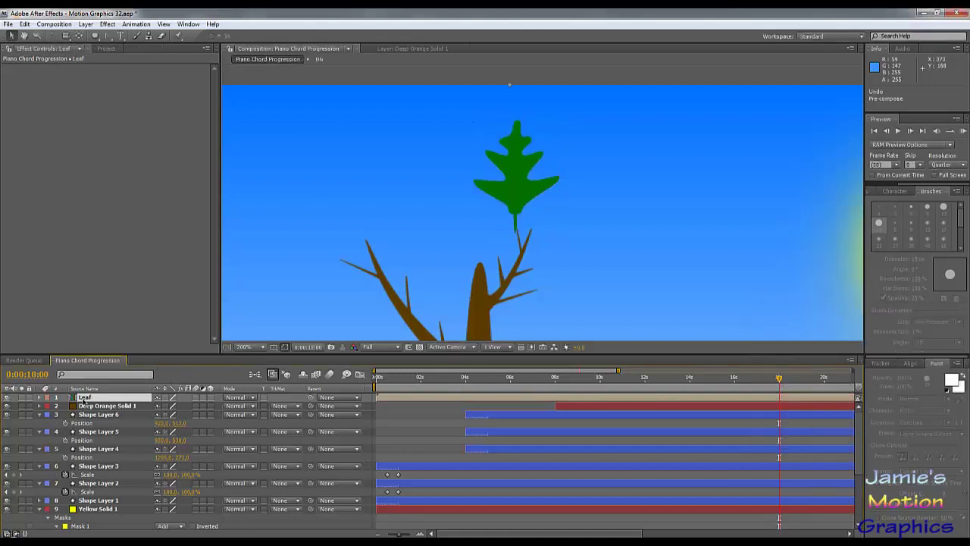
Open the Leaf composition and set the Scale of Deep Green Solid 2 to 0% at the first frame.
double_click(87, 399)
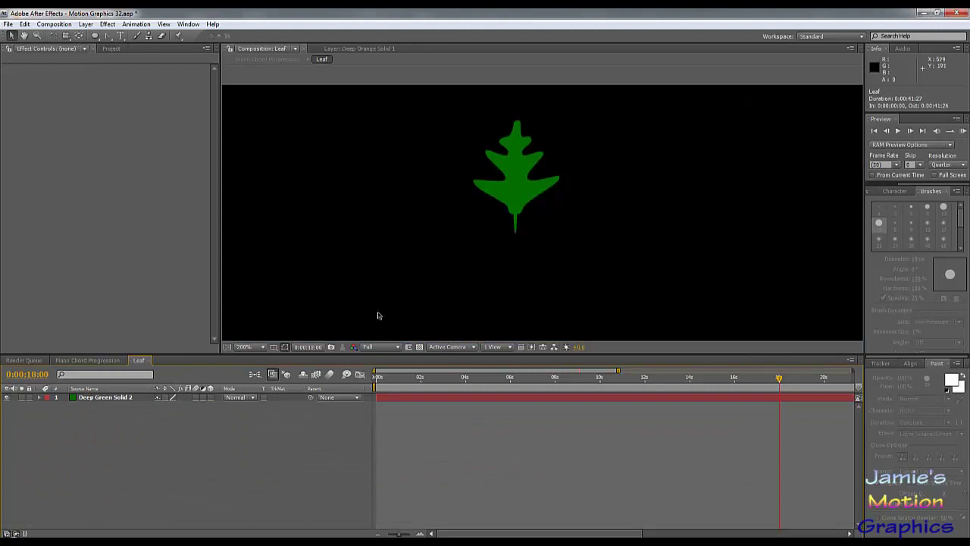
key("Home")
left_click(108, 399)
key("s")
left_click(171, 406)
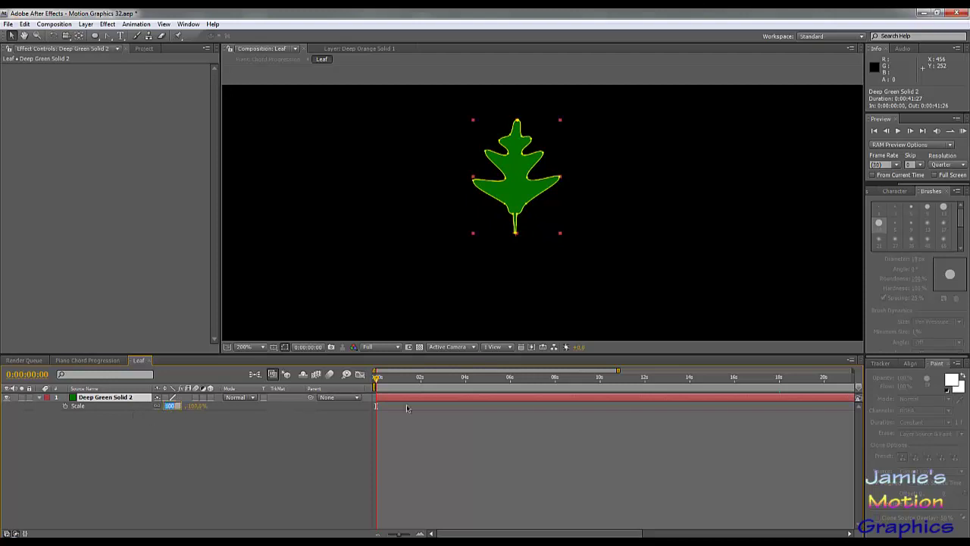
type("0")
key("Return")
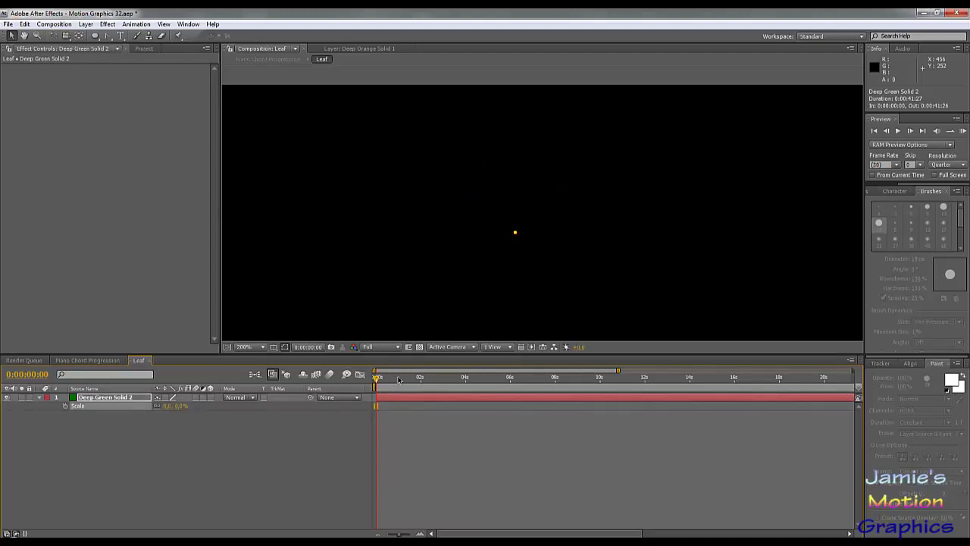
Enable Scale keyframing on Deep Green Solid 2 with the time at 0:00:01:00, and move the new keyframe to 0:00:00:00.
left_click_drag(398, 380, 400, 391)
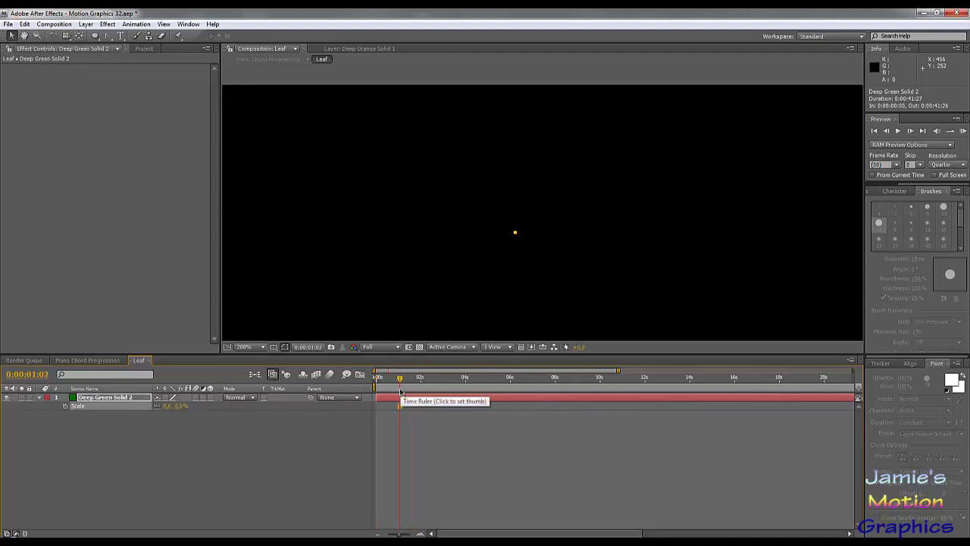
key("Page_Up")
key("Page_Up")
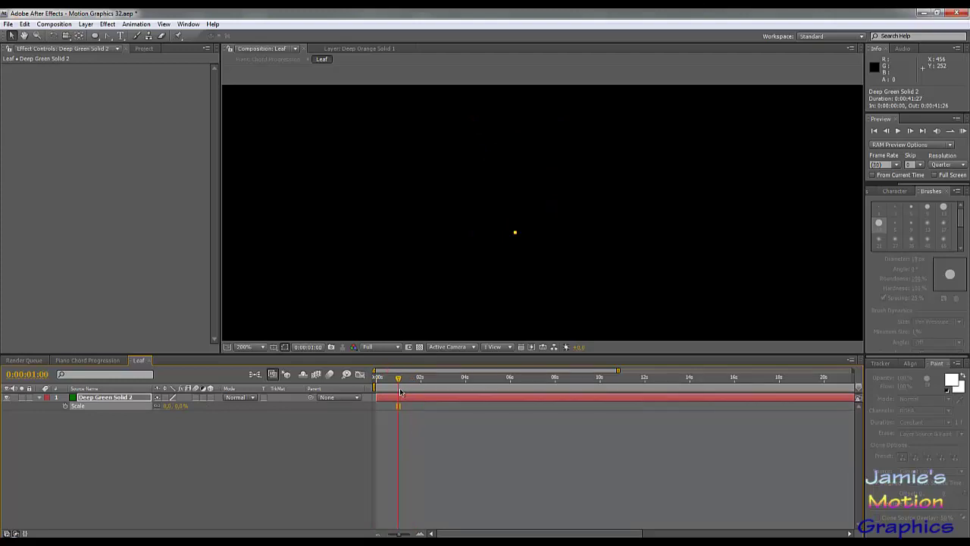
left_click(170, 407)
left_click(65, 407)
left_click_drag(398, 409, 384, 412)
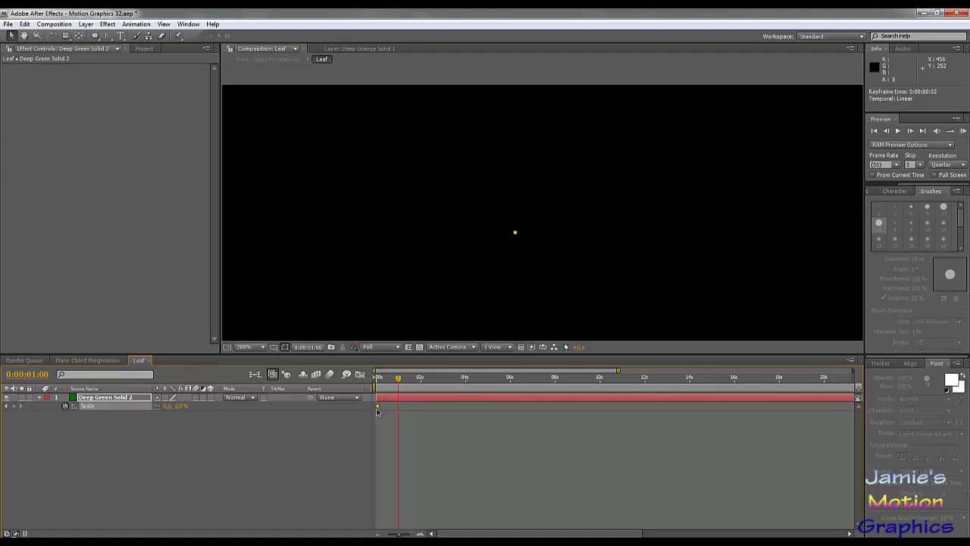
Add a 100% Scale keyframe at 0:00:01:00 and preview the leaf's growth from the start.
left_click(168, 407)
type("100")
key("Return")
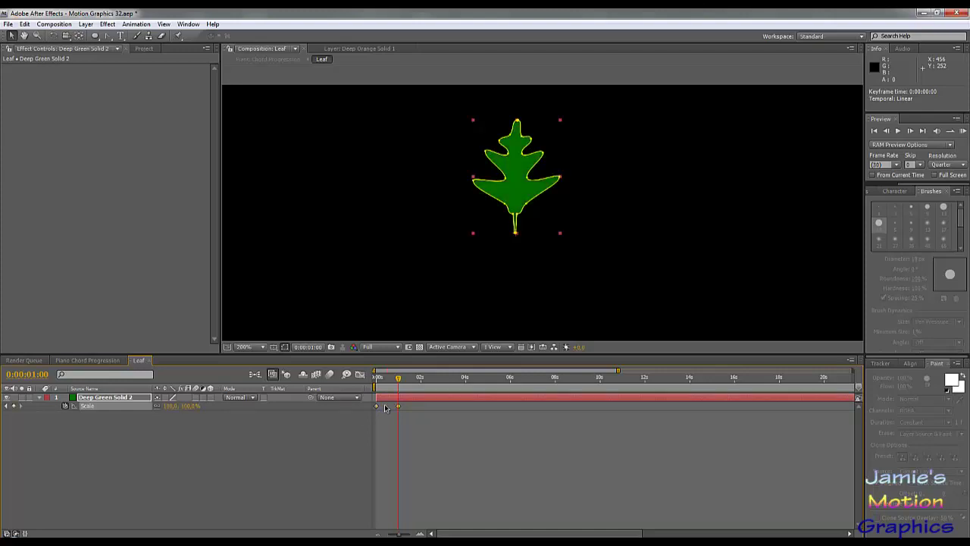
left_click_drag(386, 387, 374, 384)
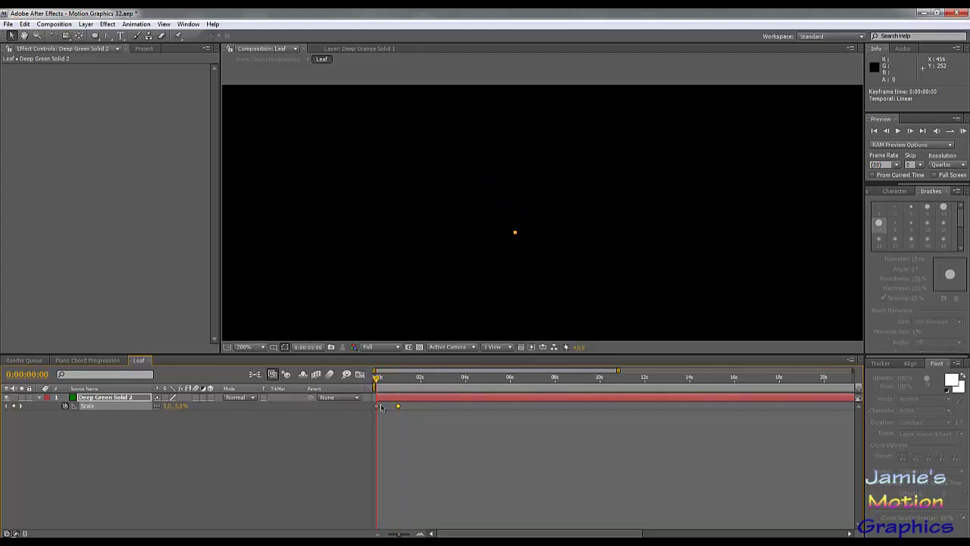
left_click(899, 131)
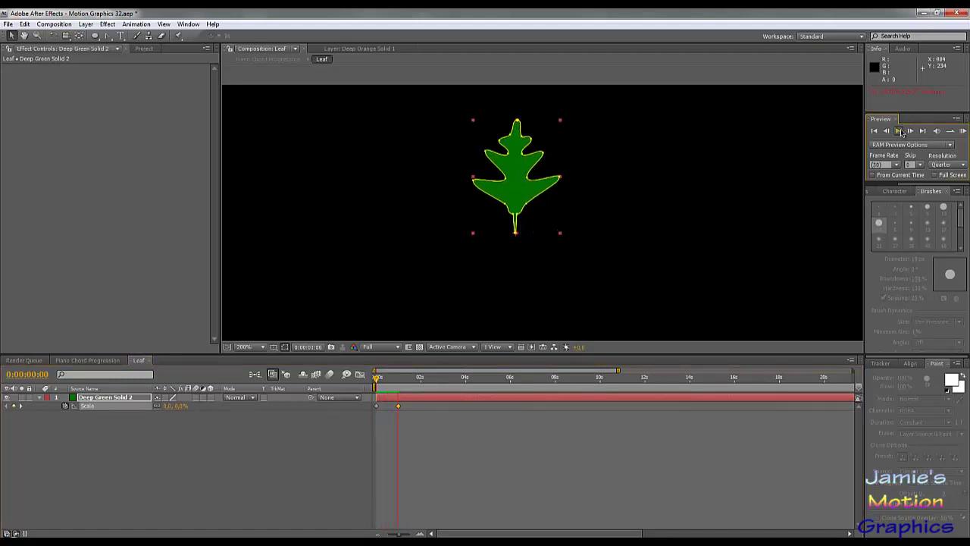
left_click(899, 131)
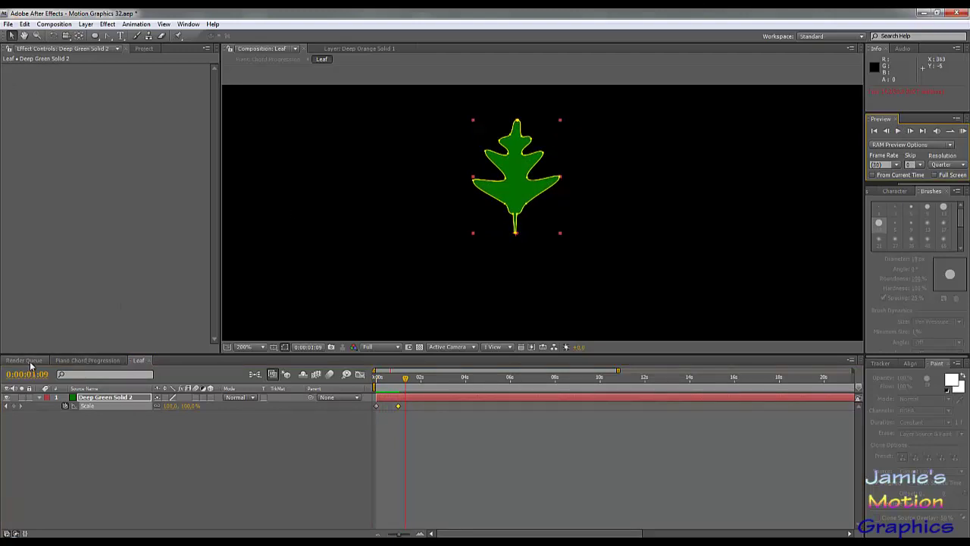
Return to the Piano Chord Progression composition and set the current time to 0:00:16:29, with the whole tree in view.
left_click(87, 361)
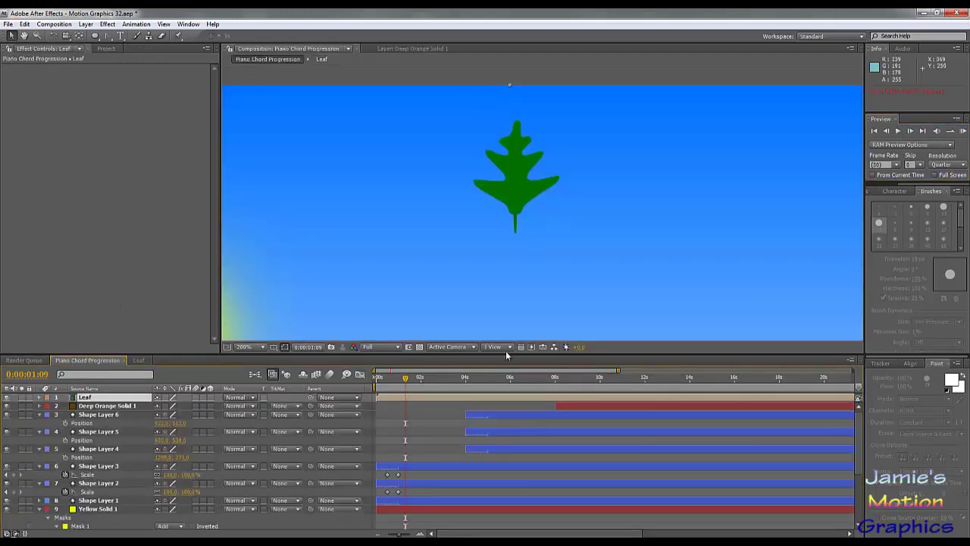
left_click(573, 378)
scroll(503, 277, "down", 2)
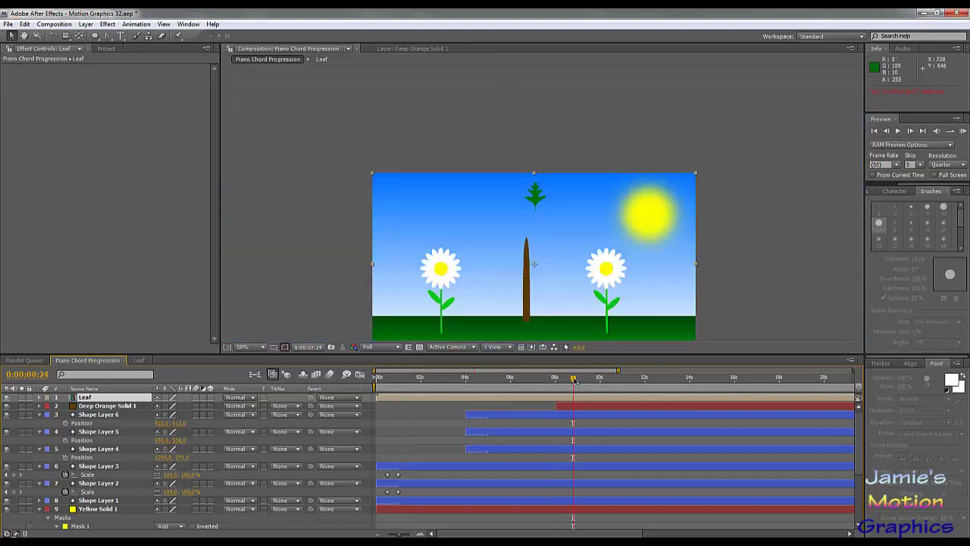
left_click_drag(575, 382, 760, 398)
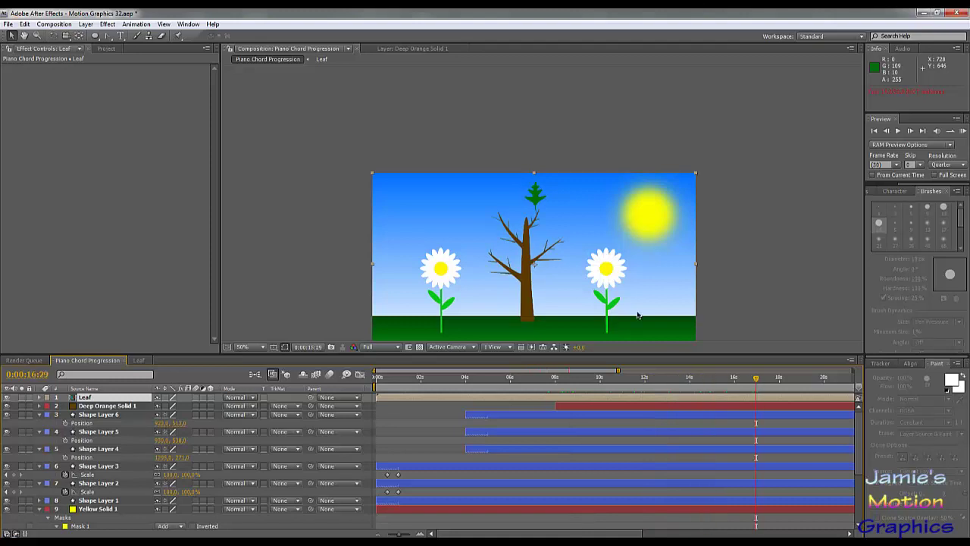
Shift the tree layer (Deep Orange Solid 1) later to start at 0:00:13:08 and bring the current time close to its start.
scroll(536, 214, "up", 6)
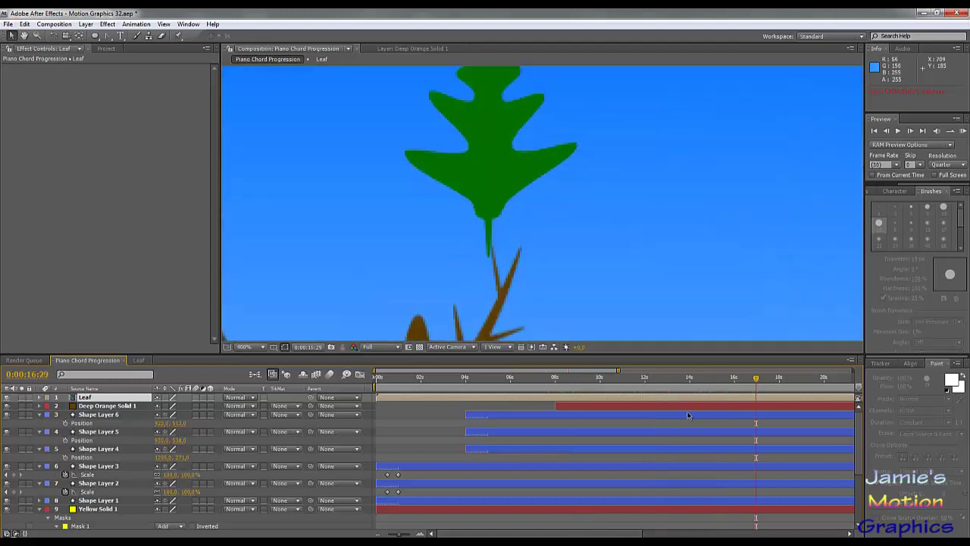
left_click_drag(598, 408, 707, 422)
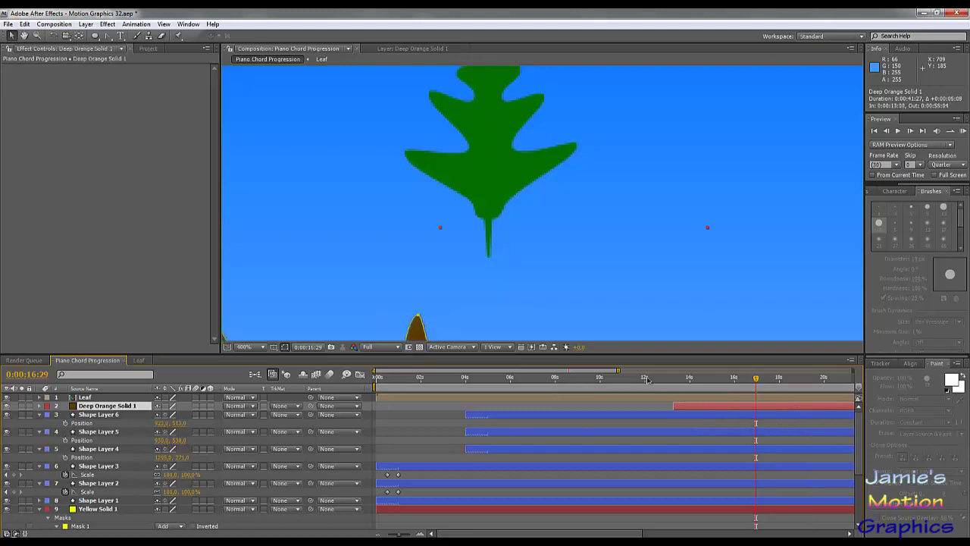
left_click_drag(648, 376, 487, 407)
key("slash")
left_click_drag(506, 535, 394, 534)
scroll(406, 405, "right", 6)
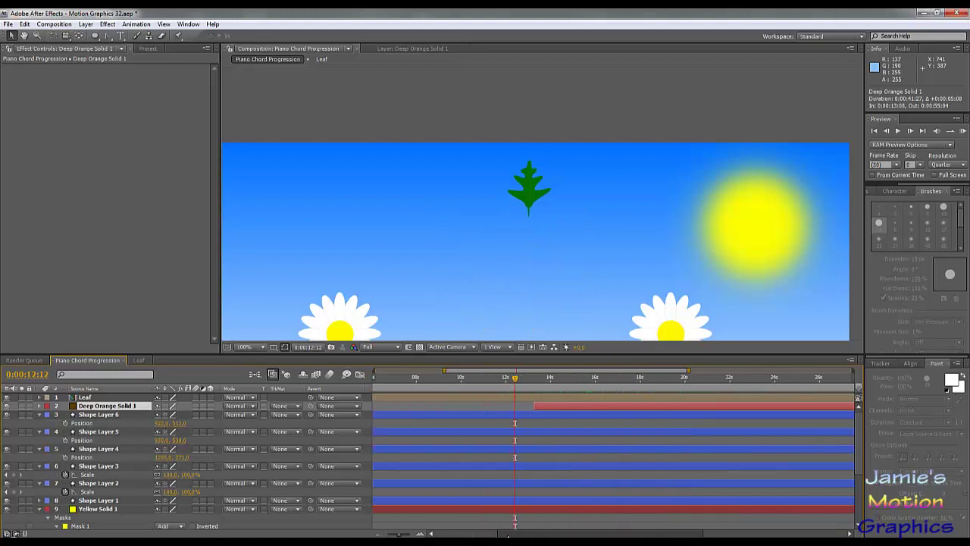
key("space")
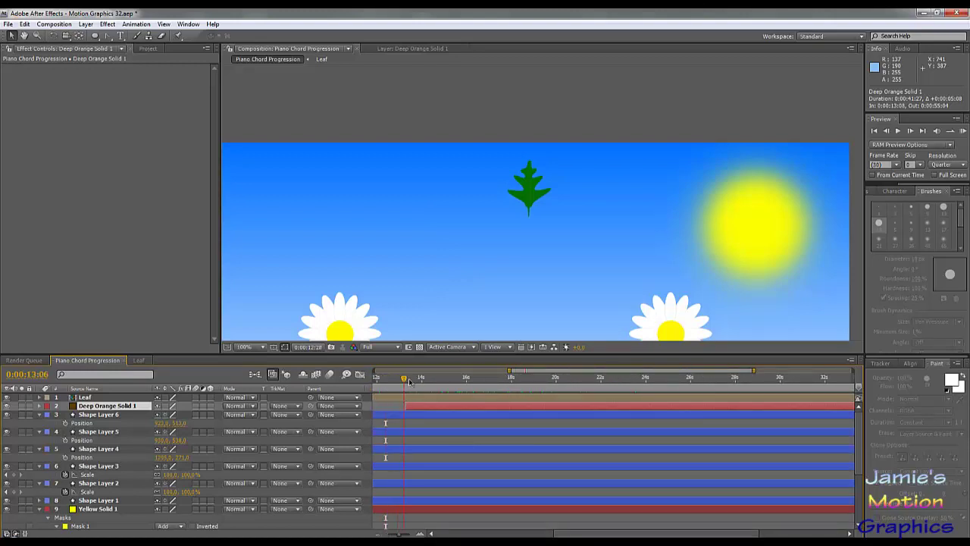
Scrub the timeline from about 0:00:04:28 to 0:00:21:20 to check how the flowers and tree animate.
left_click_drag(496, 376, 398, 376)
scroll(488, 408, "down", 2)
scroll(488, 408, "down", 3)
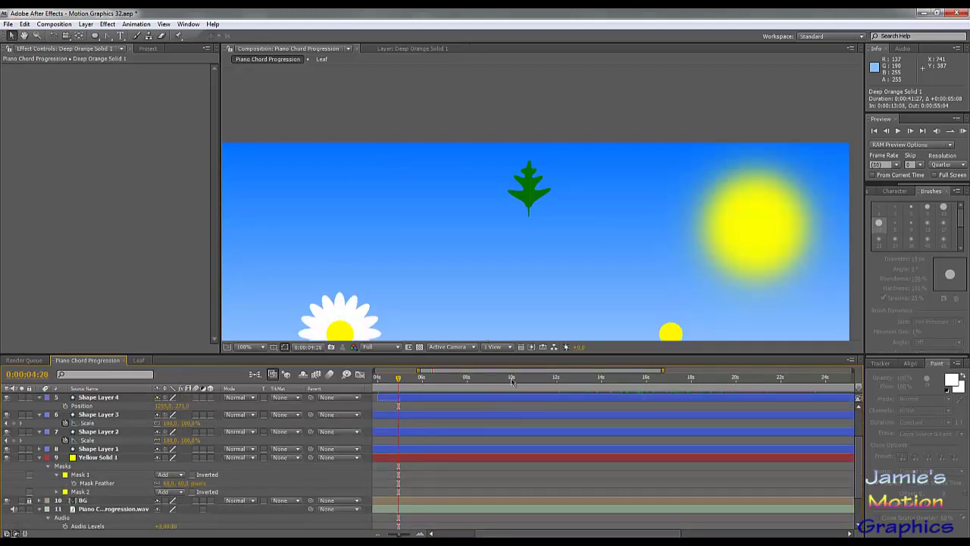
scroll(488, 408, "up", 3)
scroll(535, 295, "down", 1)
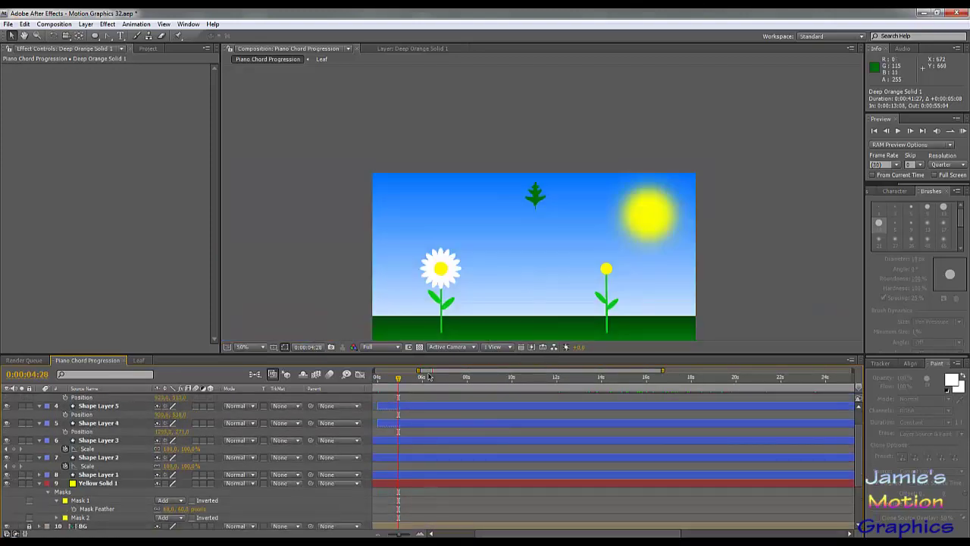
left_click_drag(402, 380, 772, 395)
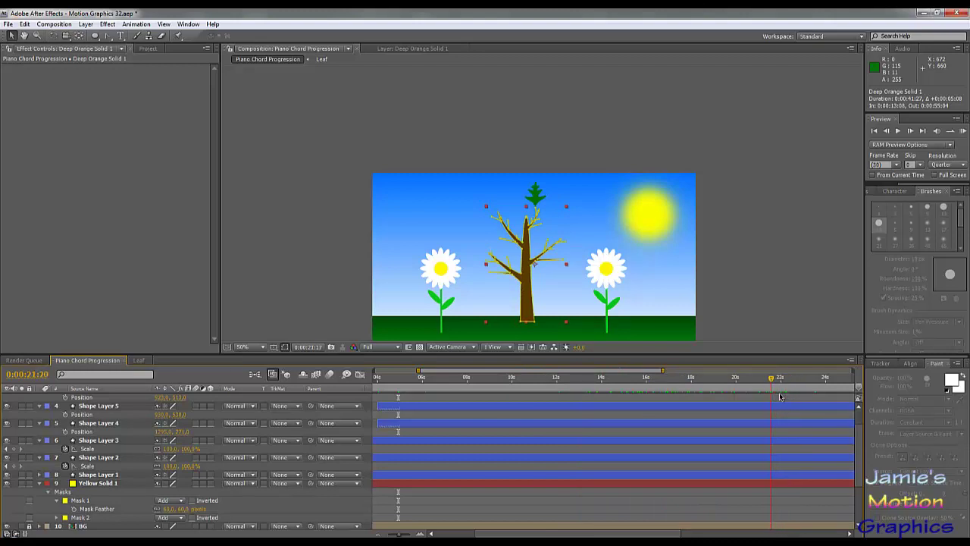
Set the current time to 0:00:22:00 and shift the tree layer so it starts exactly there.
left_click(780, 397)
left_click_drag(419, 372, 641, 371)
scroll(526, 400, "up", 2)
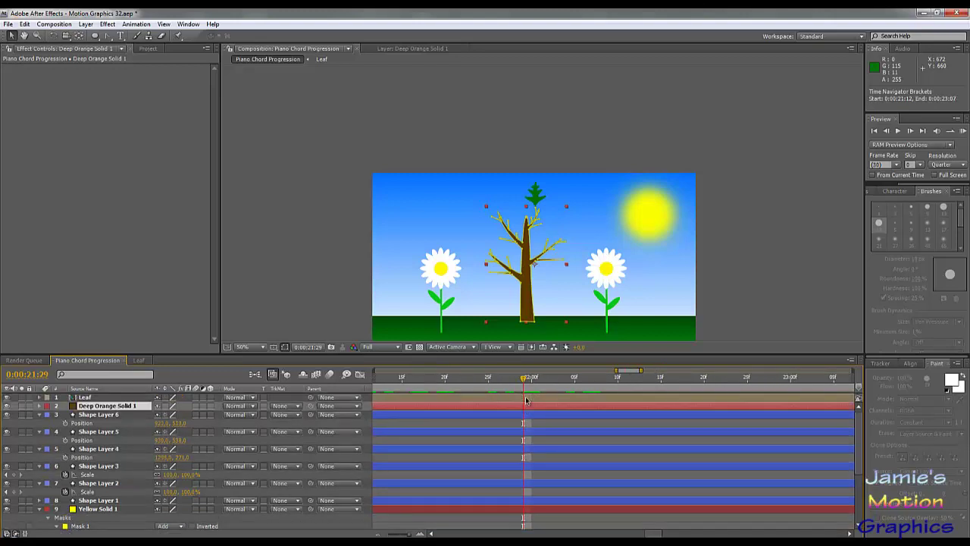
scroll(526, 399, "down", 2)
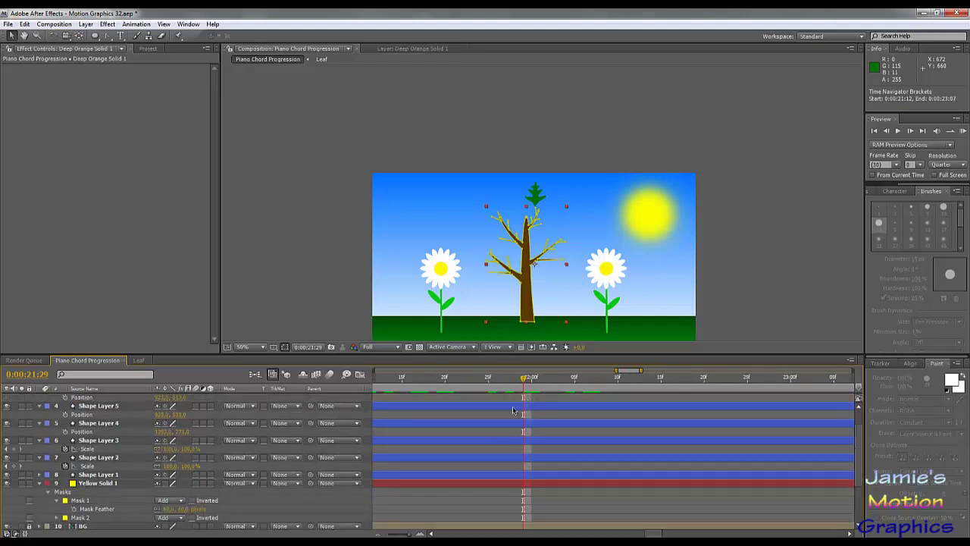
mouse_move(524, 379)
left_mouse_down()
mouse_move(396, 379)
mouse_move(532, 378)
left_mouse_up()
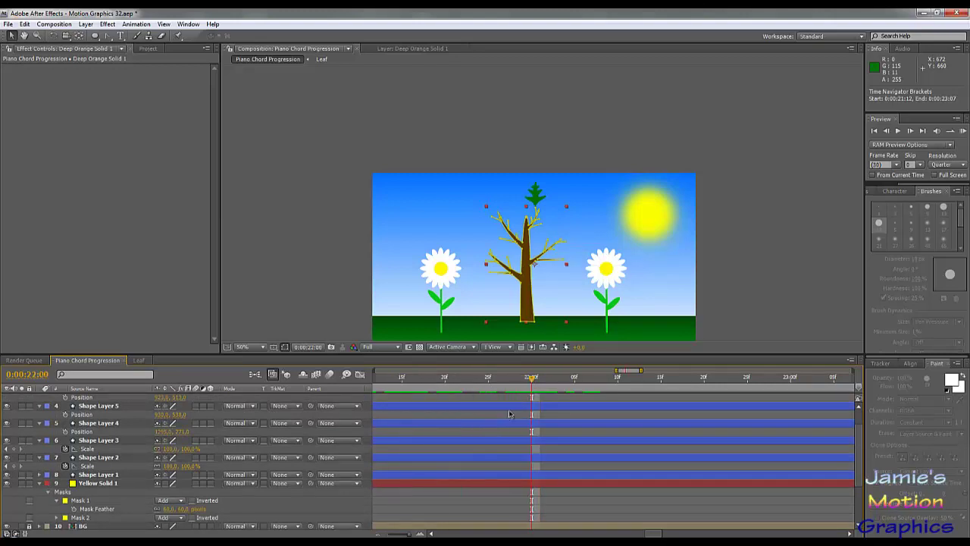
scroll(510, 414, "up", 2)
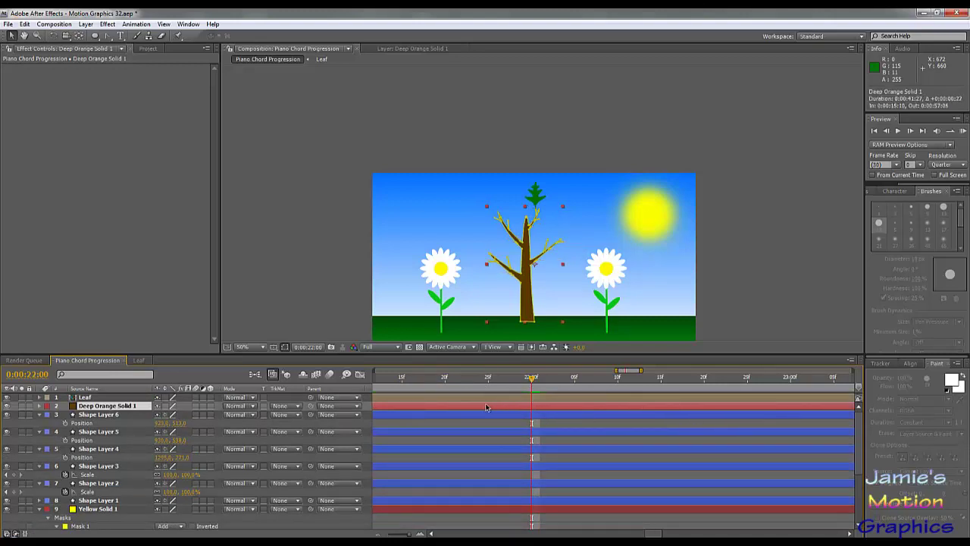
left_click_drag(486, 408, 686, 439)
left_click_drag(409, 407, 434, 412)
left_click_drag(563, 421, 573, 423)
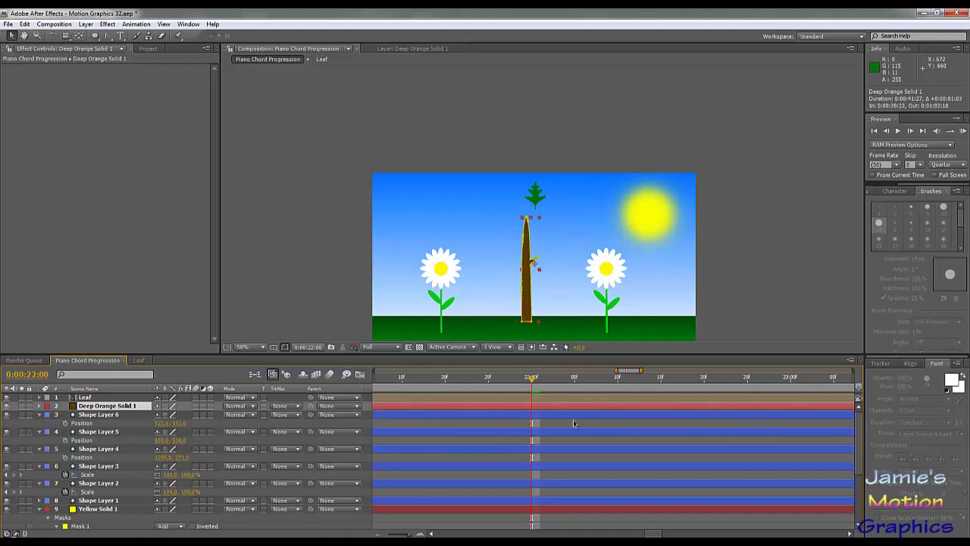
left_click_drag(439, 410, 547, 410)
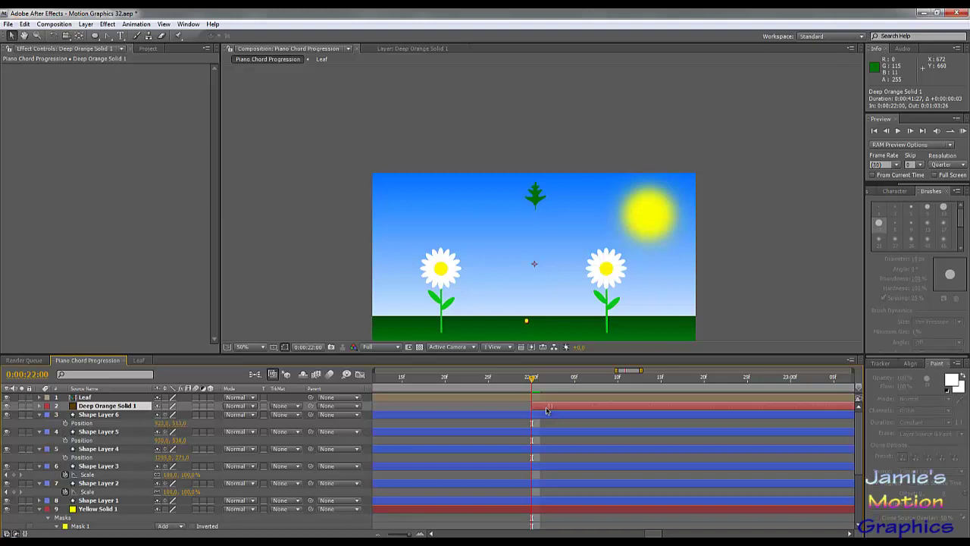
Shift the tree layer (Deep Orange Solid 1) earlier so it starts exactly at 0:00:08:00.
left_click_drag(547, 410, 400, 407)
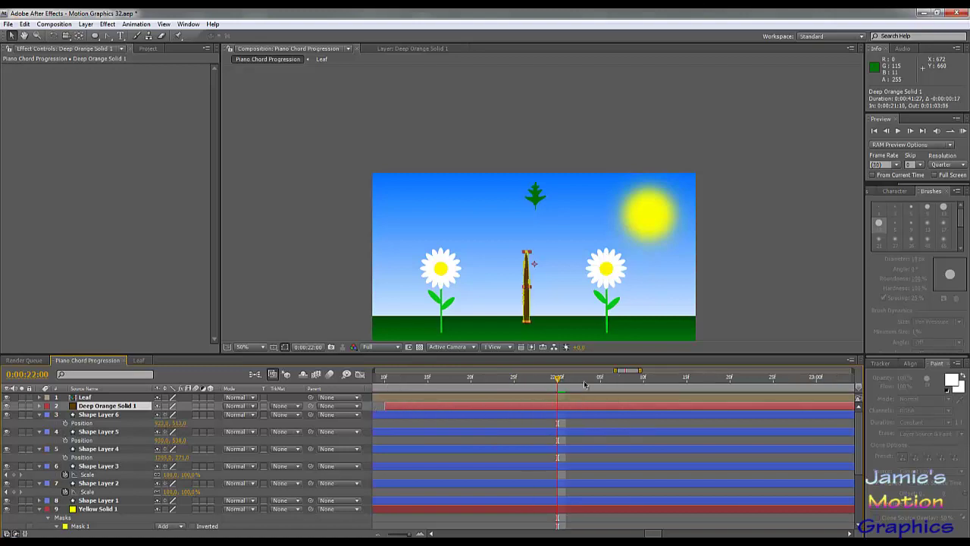
left_click_drag(614, 372, 407, 372)
left_click_drag(817, 410, 473, 413)
left_click_drag(455, 381, 495, 409)
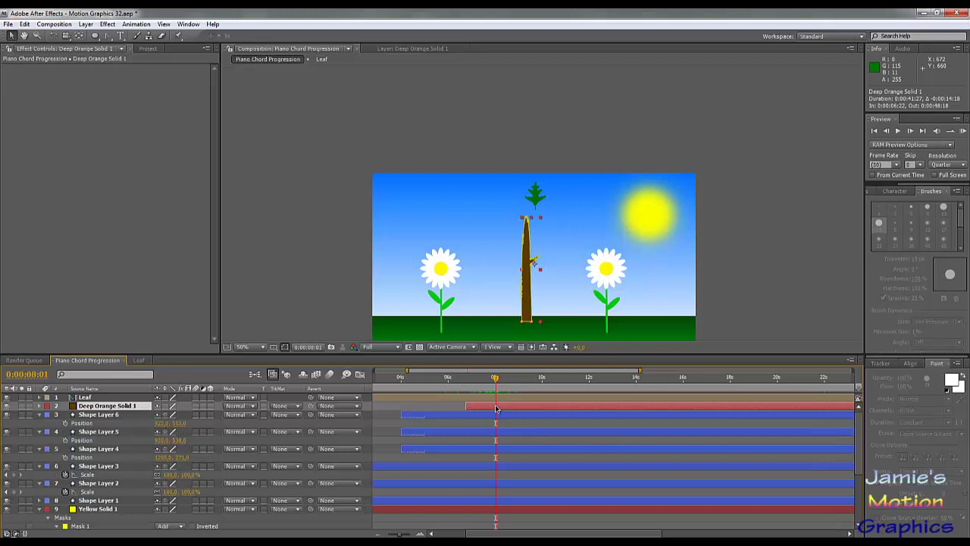
key("Page_Up")
left_click_drag(481, 408, 512, 413)
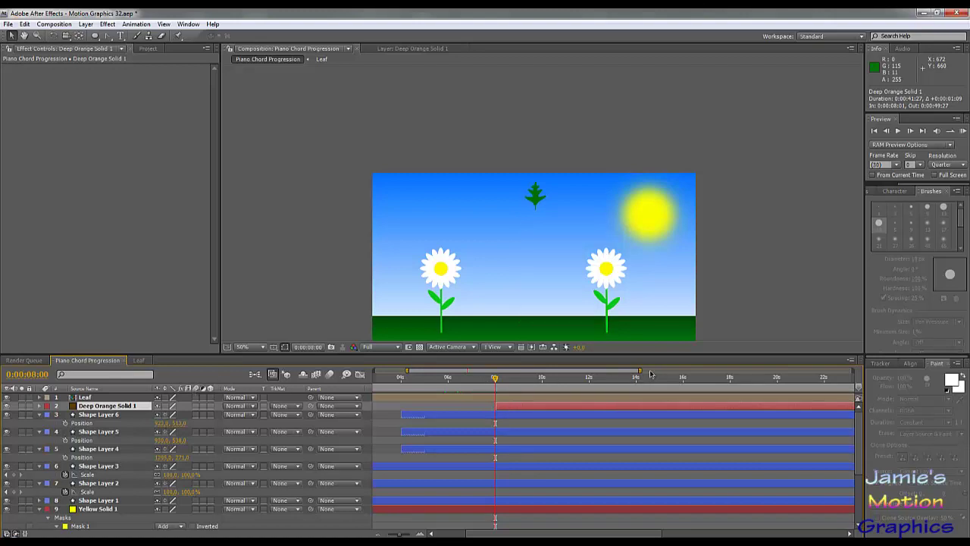
left_click_drag(641, 371, 482, 370)
left_click_drag(770, 410, 767, 411)
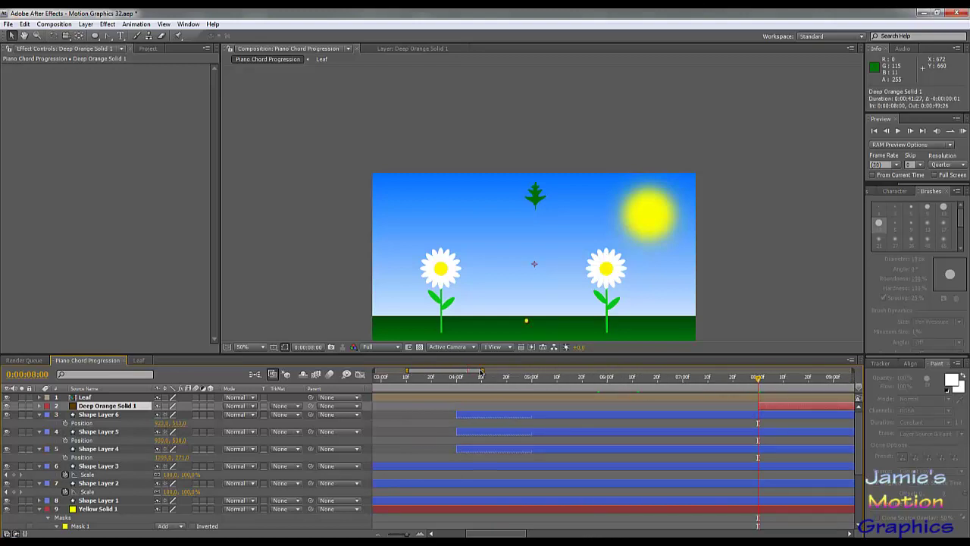
Check the grown tree at 0:00:22:00 and step the current time back to 0:00:16:00.
left_click_drag(482, 371, 689, 376)
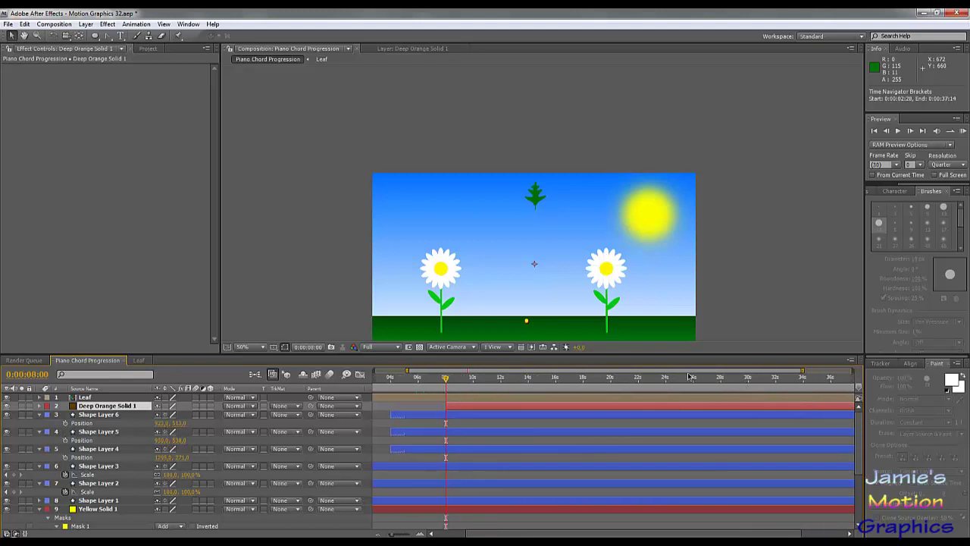
left_click(638, 377)
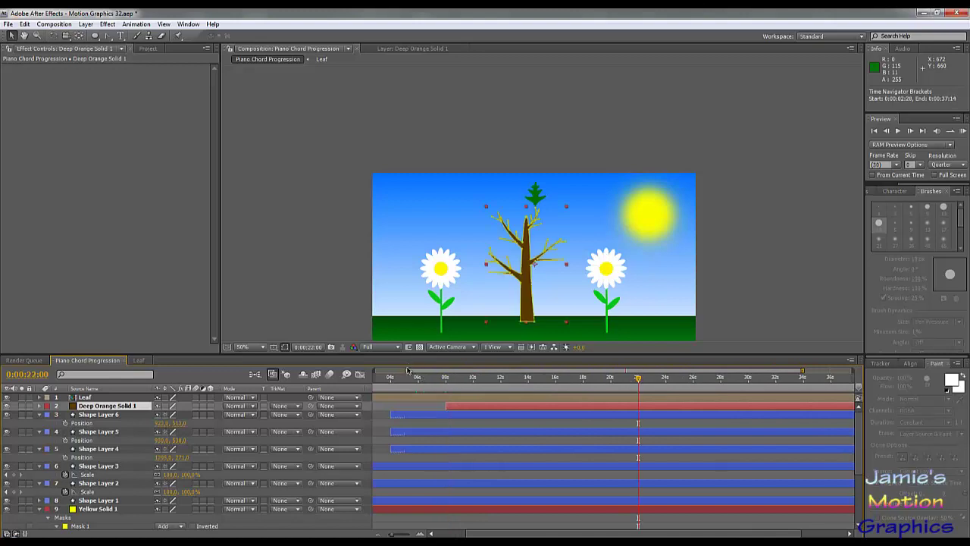
left_click_drag(410, 370, 615, 370)
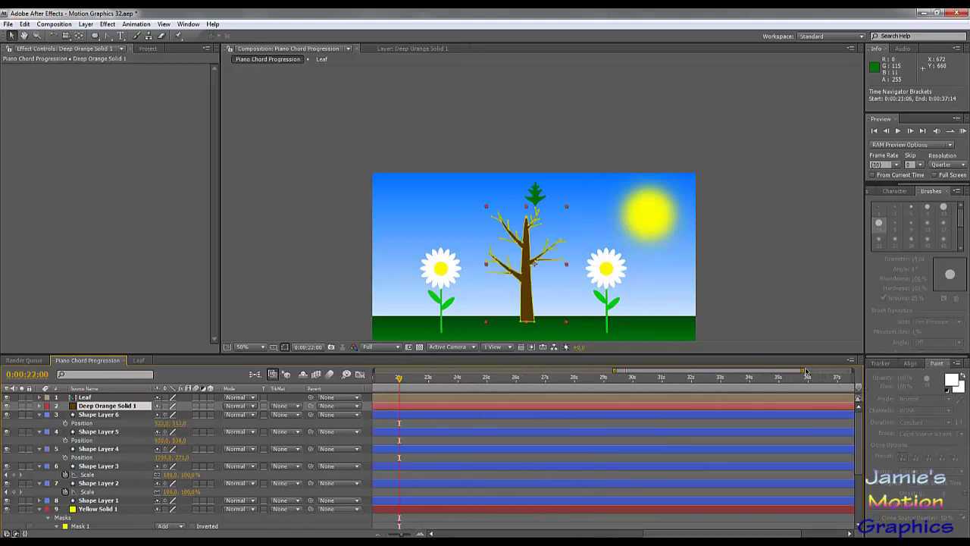
left_click_drag(777, 374, 648, 375)
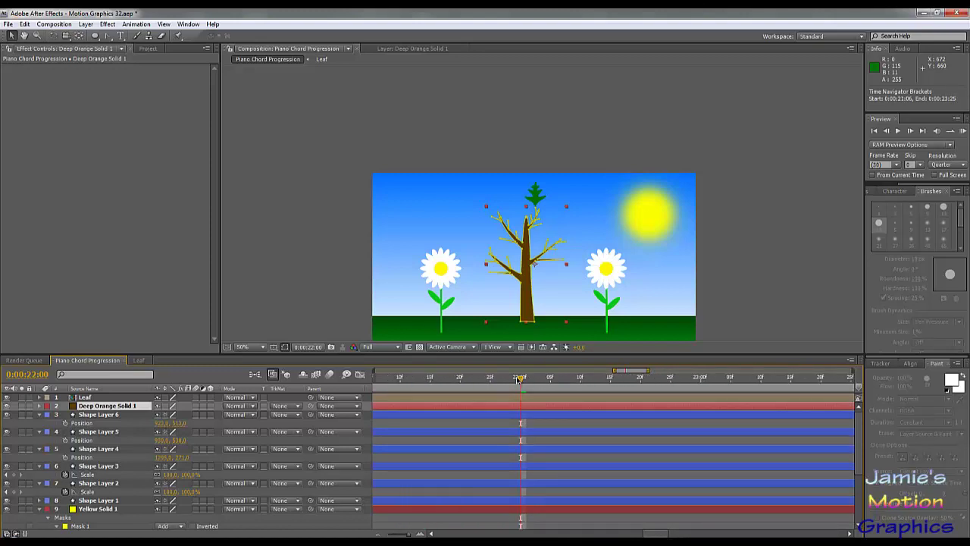
left_click_drag(517, 381, 510, 414)
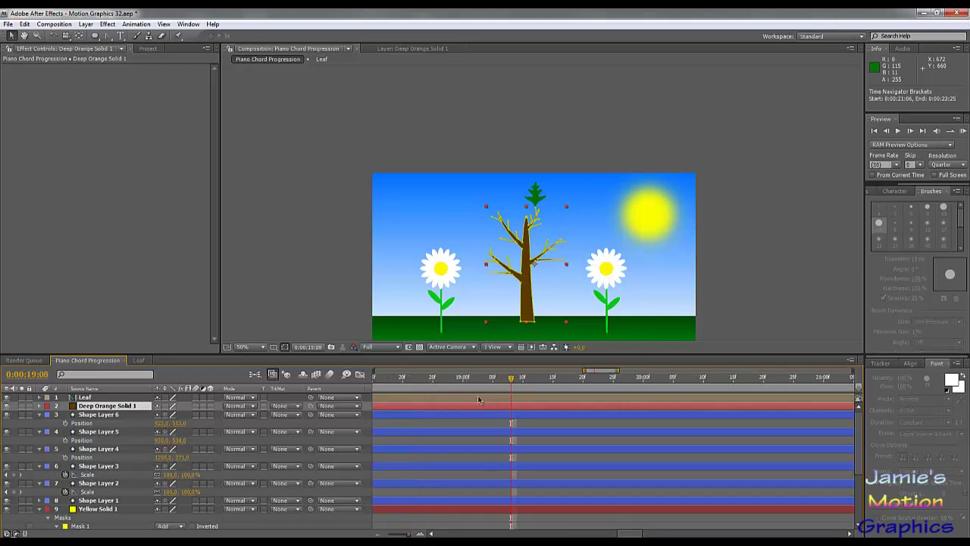
left_click_drag(451, 383, 625, 410)
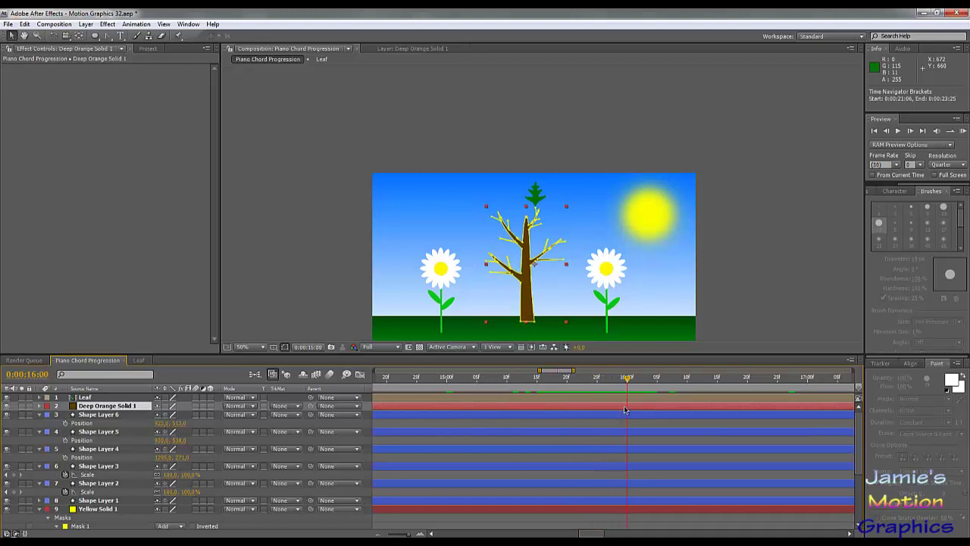
Shift the Leaf layer later so it starts at 0:00:16:00, aligned with the current time.
left_click_drag(539, 371, 389, 371)
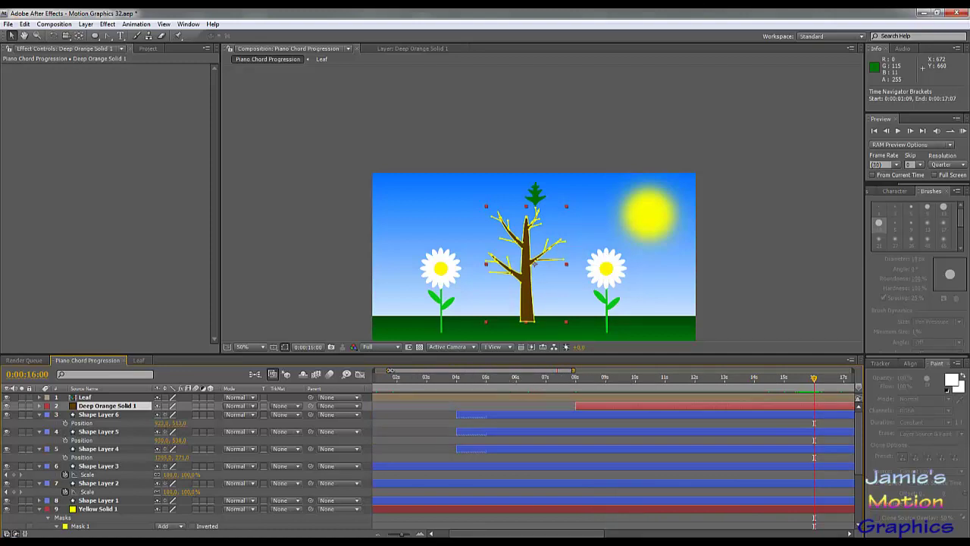
left_click_drag(389, 370, 526, 371)
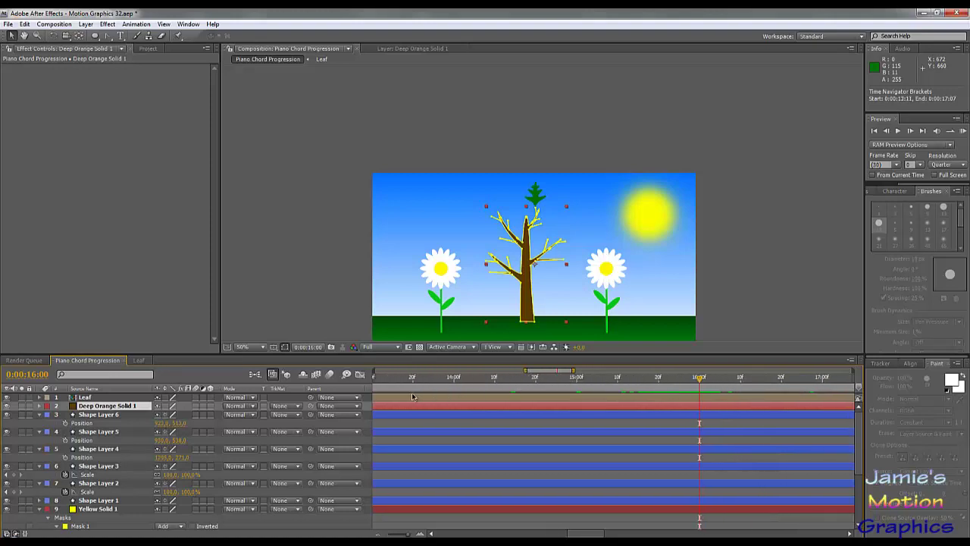
left_click(446, 397)
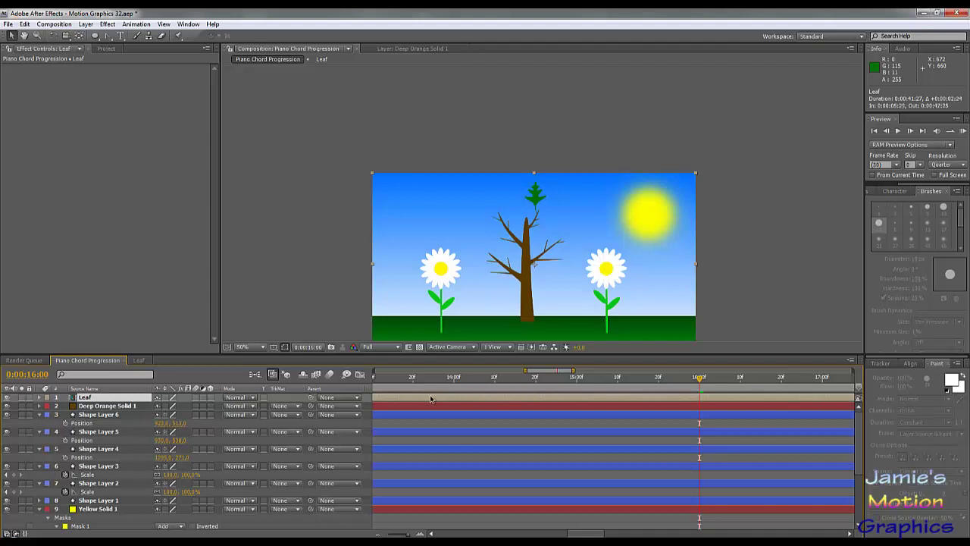
left_click_drag(572, 400, 791, 409)
left_click_drag(650, 399, 705, 395)
left_click_drag(418, 401, 710, 409)
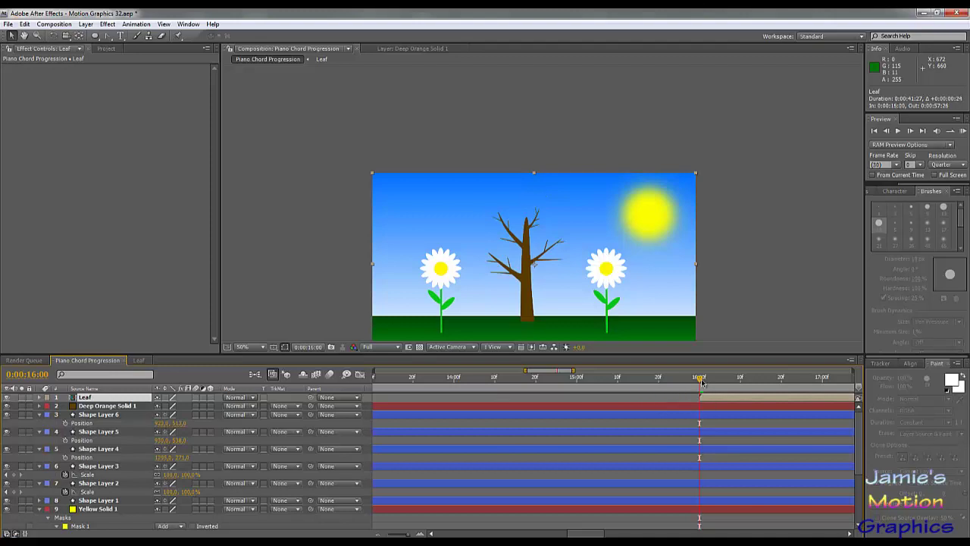
Preview the animation from 0:00:16:00 and enlarge the composition view to 100% around the tree.
key("space")
key("space")
key("period")
key("period")
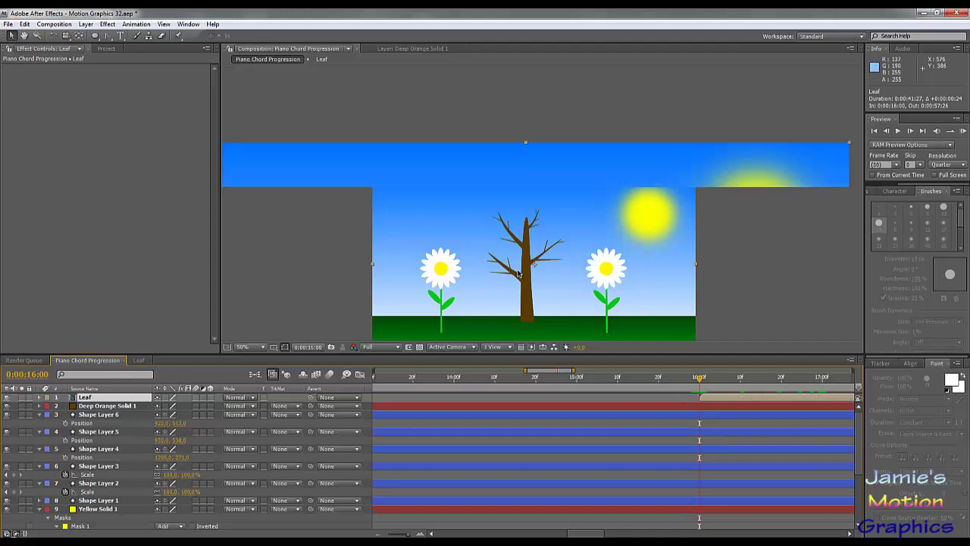
key("comma")
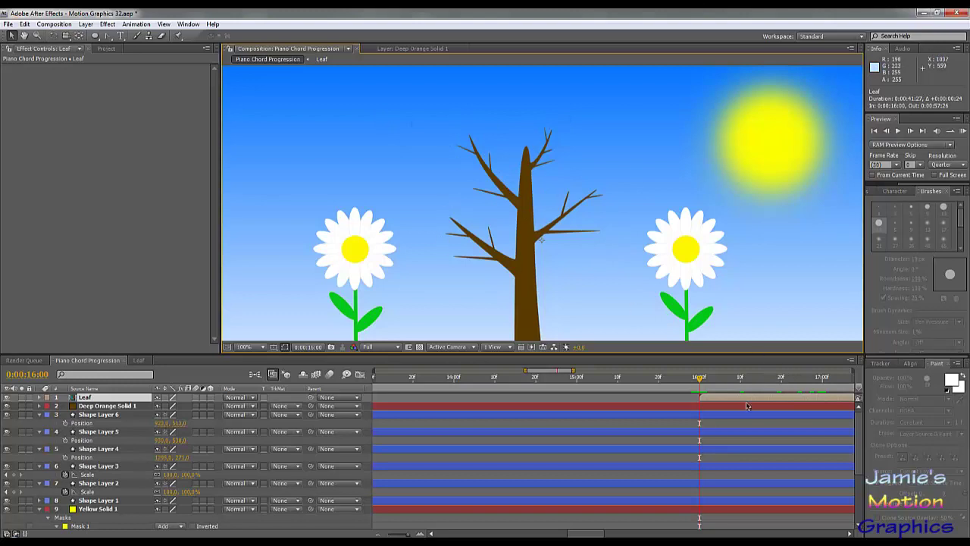
Duplicate the Leaf layer three times and reveal the Position property of all four Leaf layers.
key("ctrl+d")
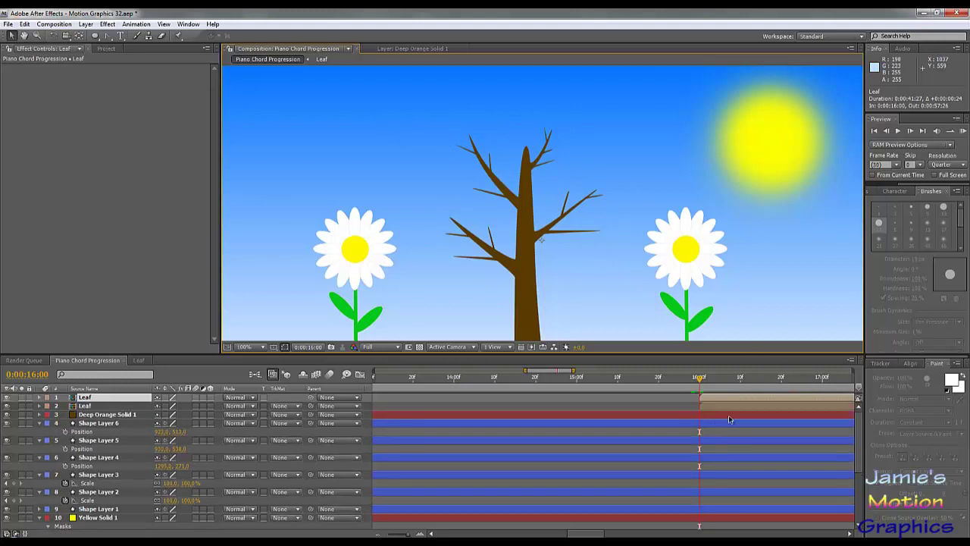
key("ctrl+d")
key("ctrl+d")
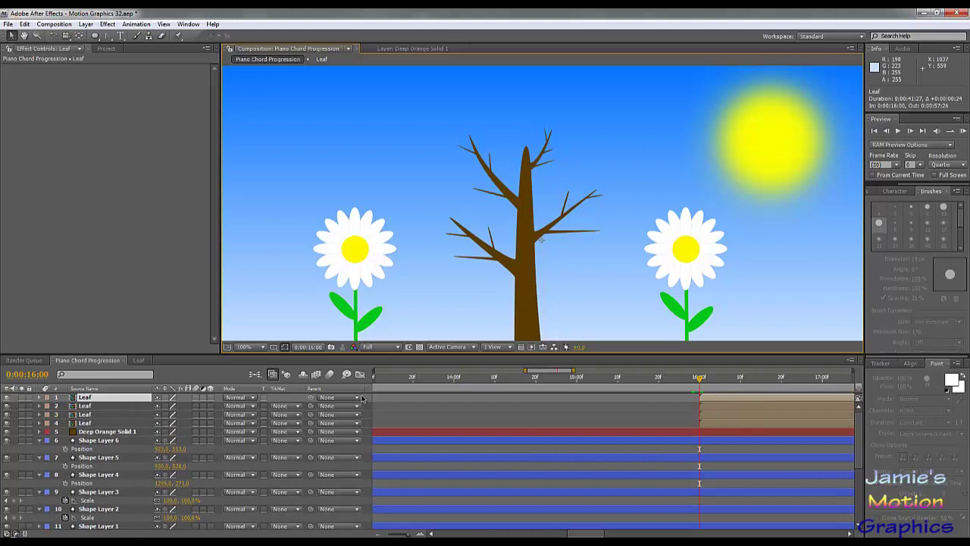
left_click(85, 422, "shift")
key("p")
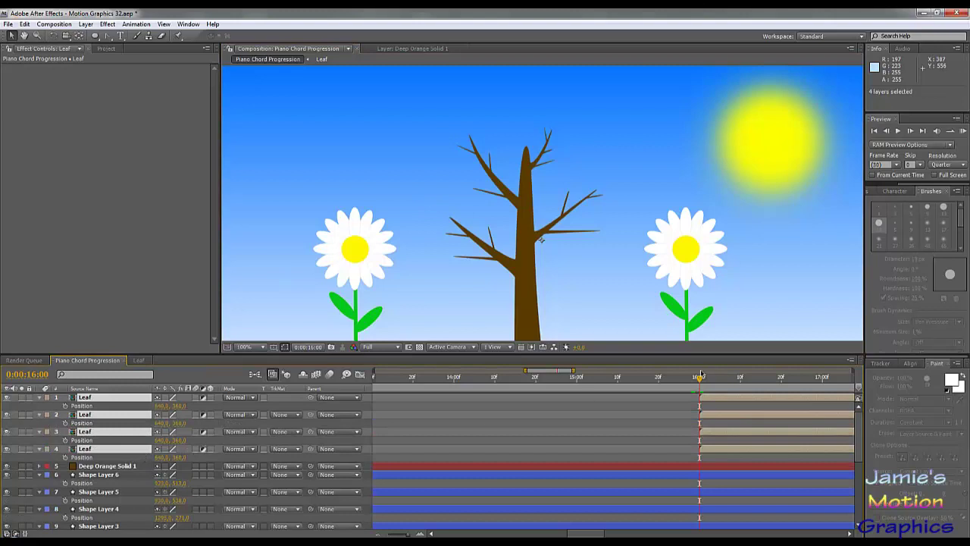
Select only the lowest of the four Leaf layers and move the current time to 0:00:17:00.
left_click(205, 397)
left_click(757, 377)
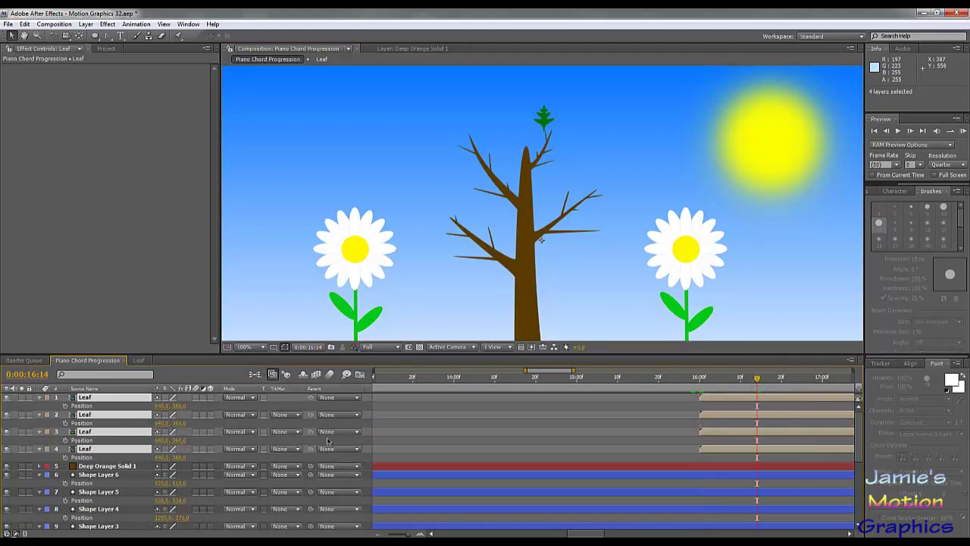
key("F2")
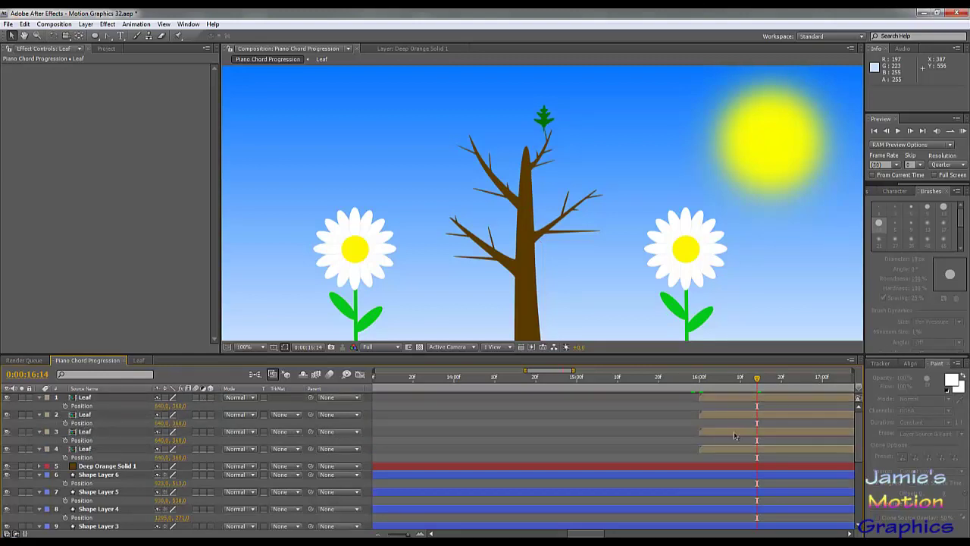
left_click(732, 448)
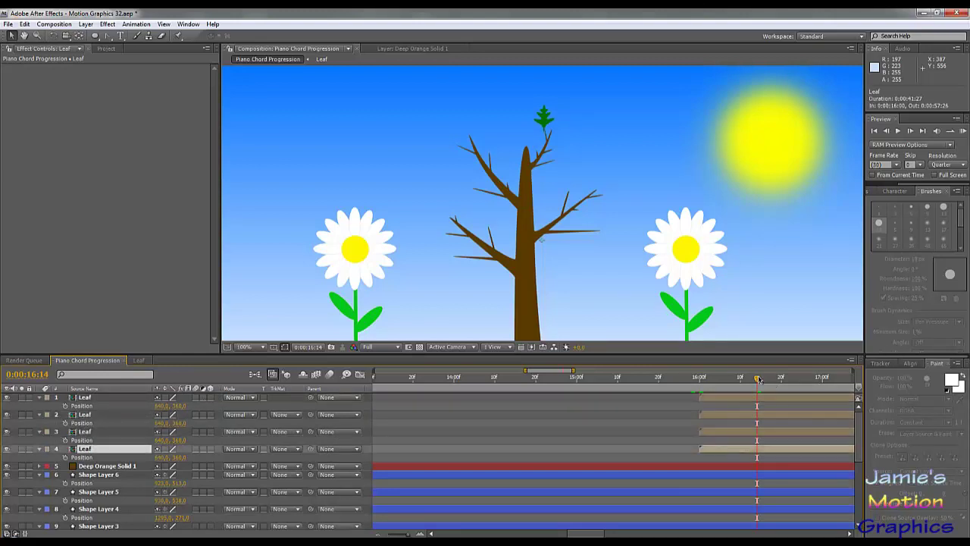
left_click_drag(759, 379, 822, 385)
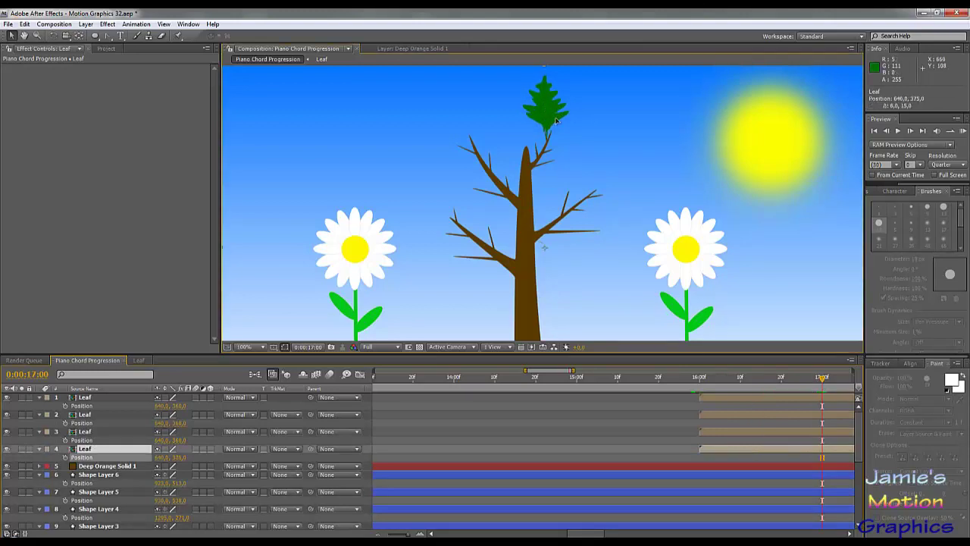
Try placing the fourth Leaf layer at about 488, 613 on the tree's lower-left branch and rotating it, and undo the rotation.
left_click_drag(549, 108, 468, 240)
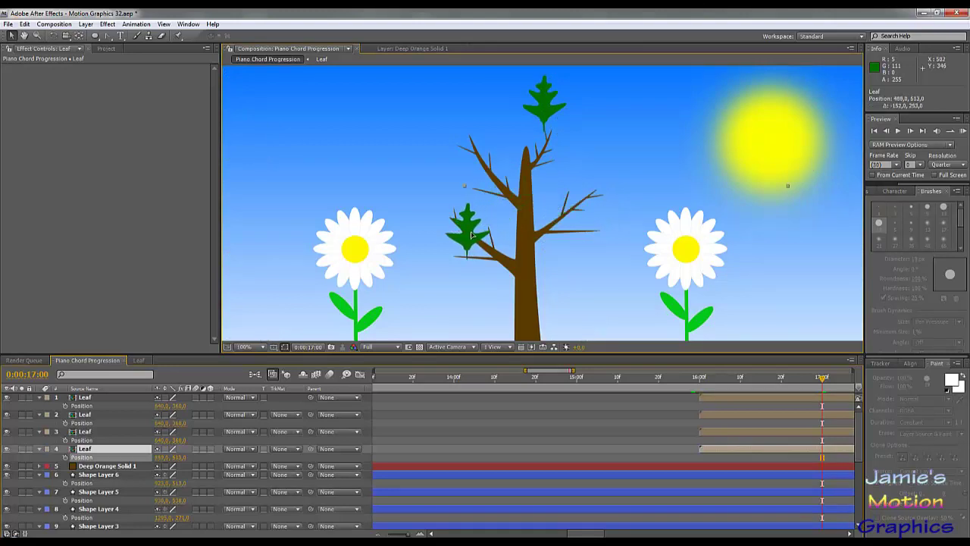
key("Return")
key("r")
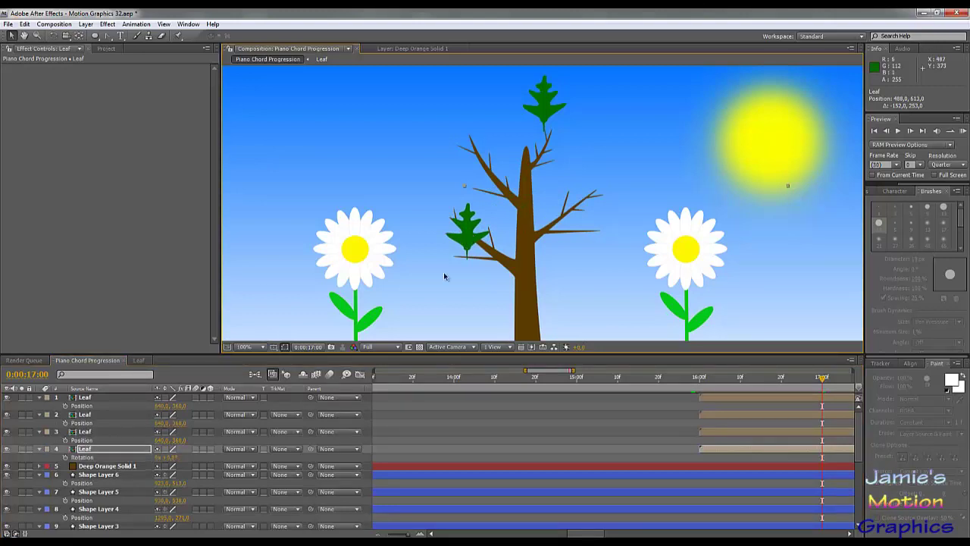
left_click_drag(173, 458, 100, 410)
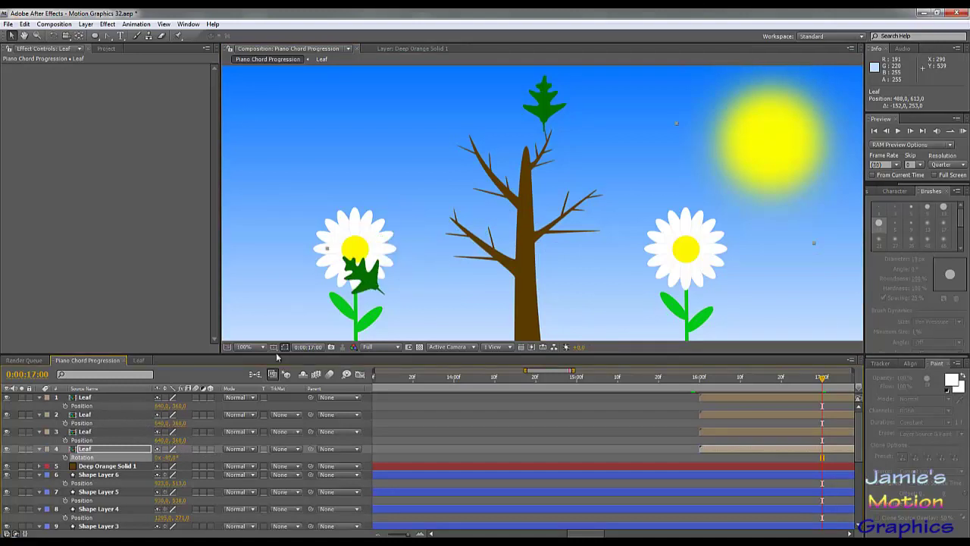
key("ctrl+z")
In the Leaf composition, set the Position of Deep Green Solid 2 to 640, 360 to centre the stem end.
left_click(139, 361)
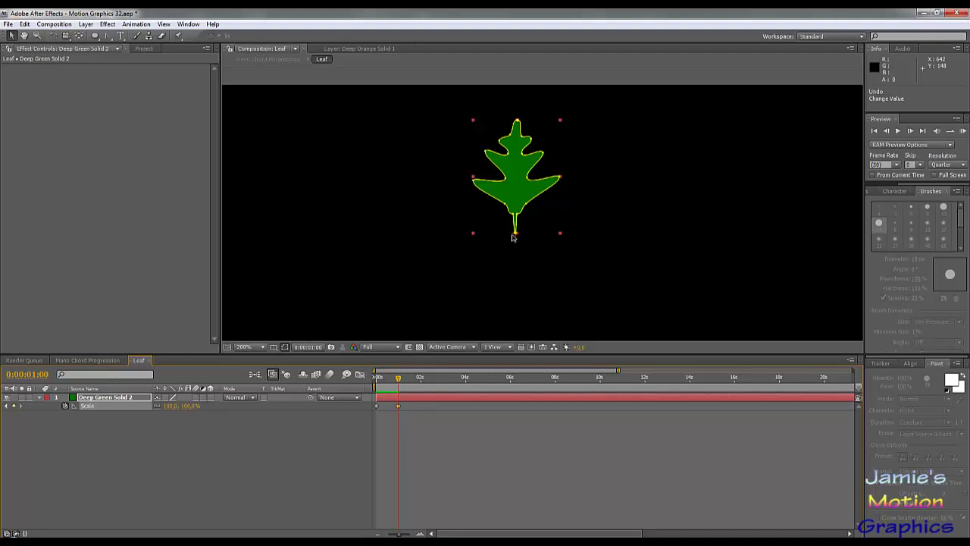
key("k")
scroll(508, 246, "up", 2)
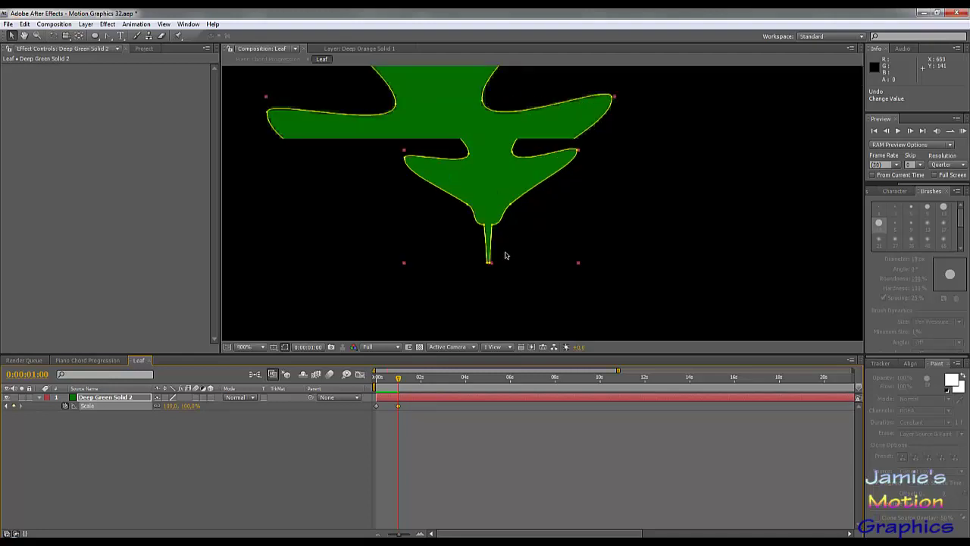
scroll(464, 284, "down", 3)
scroll(464, 285, "down", 2)
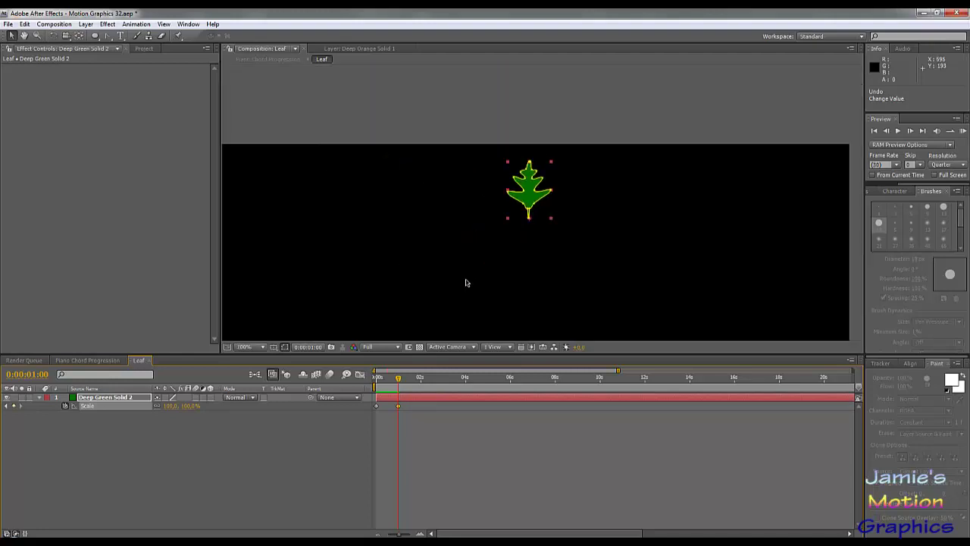
left_click(98, 401)
key("p")
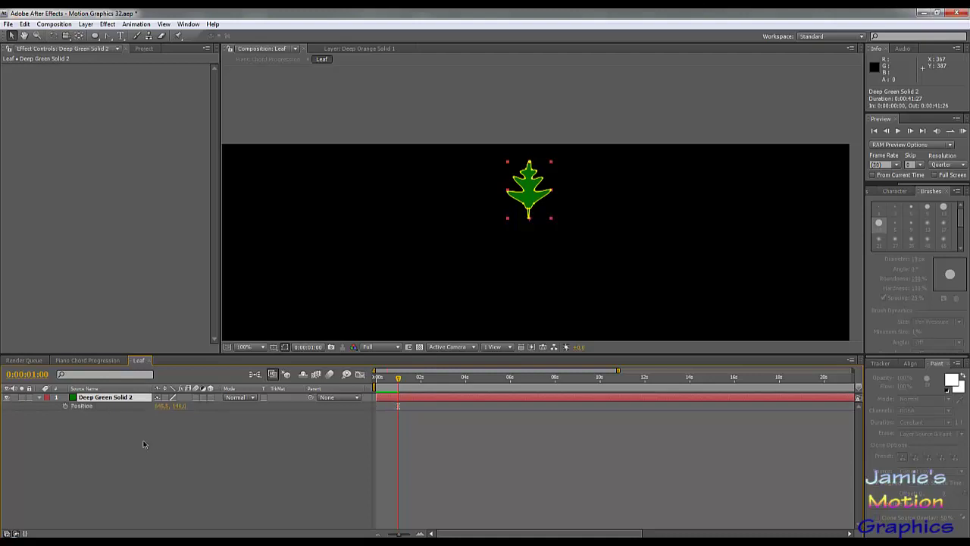
left_click(163, 405)
scroll(627, 279, "down", 2)
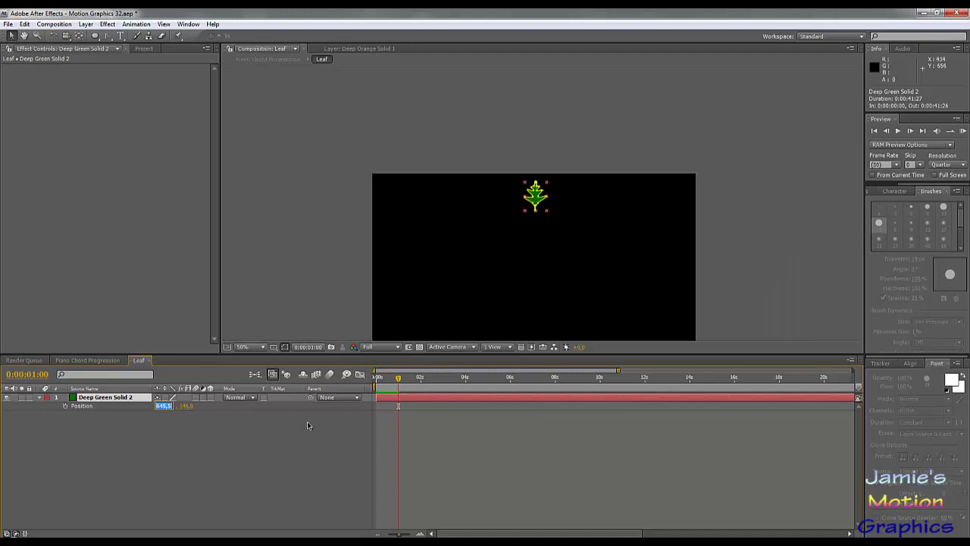
type("640")
key("Tab")
type("360")
key("Return")
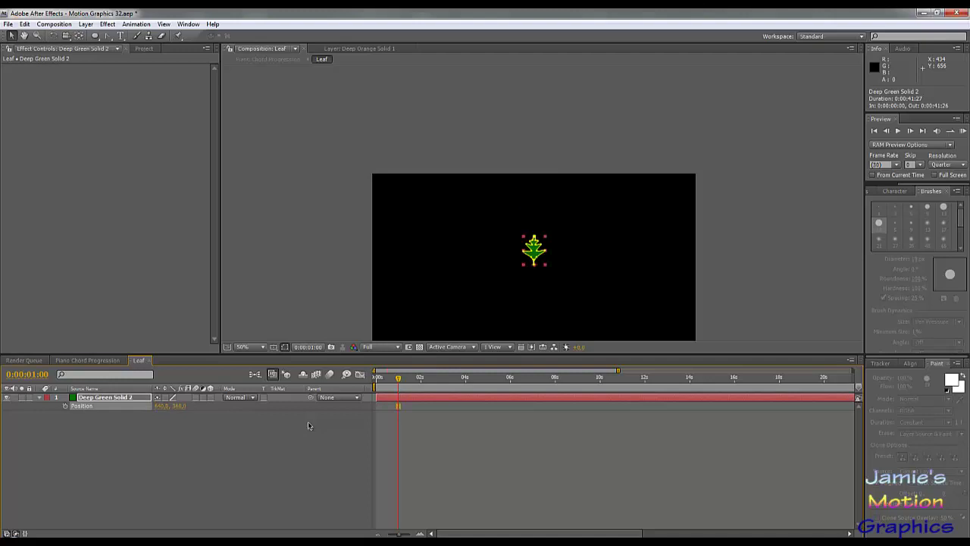
scroll(569, 256, "up", 4)
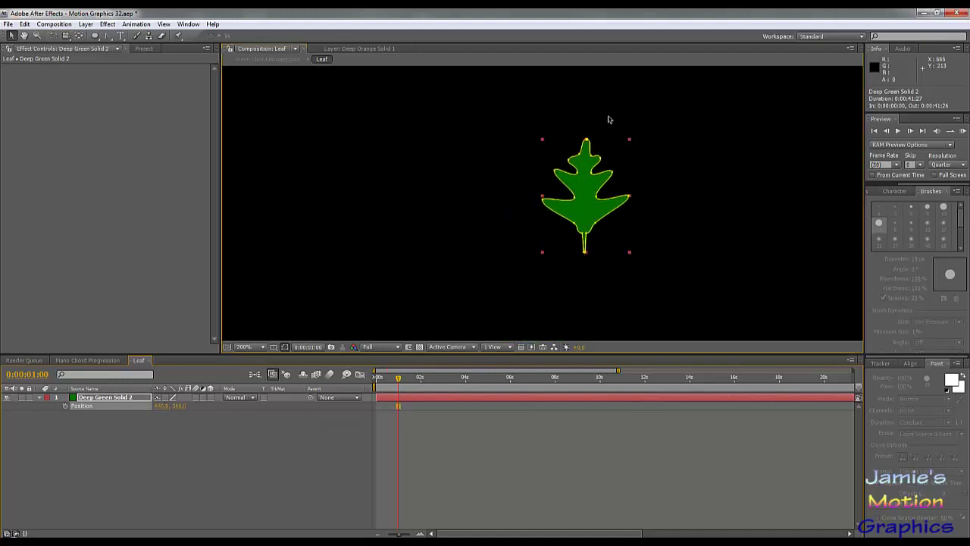
Back in the Piano Chord Progression composition, move the fourth Leaf layer to about 507, 395 on the lower-left branch.
left_click(90, 361)
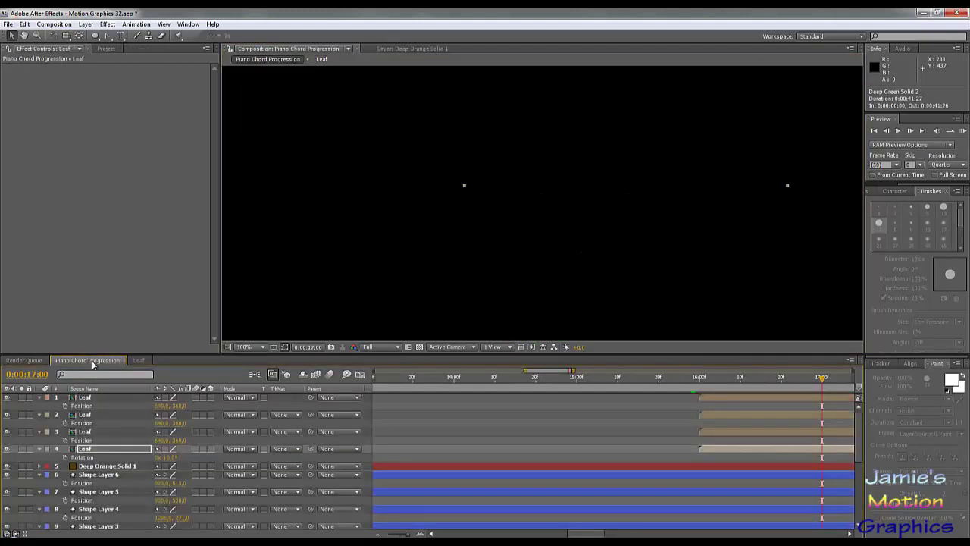
scroll(548, 255, "up", 2)
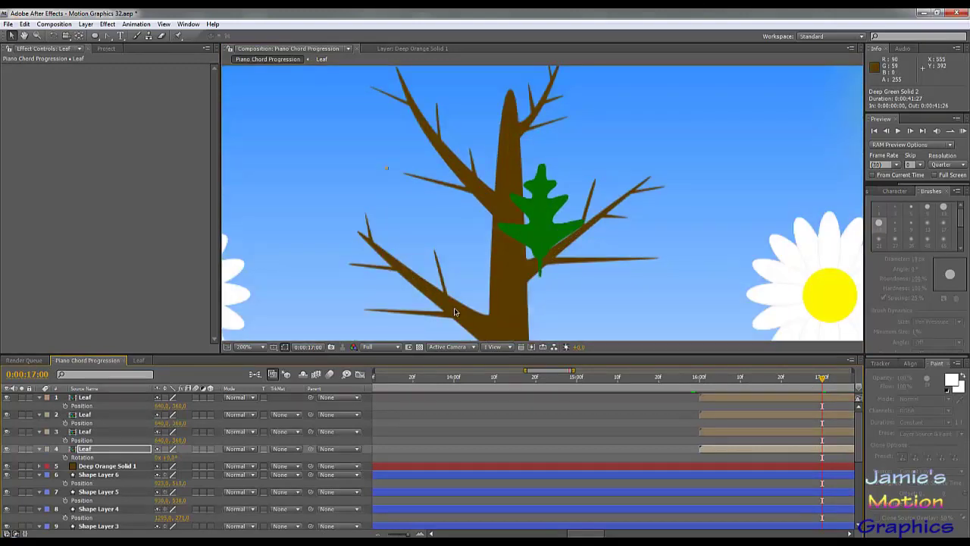
scroll(454, 311, "down", 2)
left_click_drag(459, 319, 472, 214)
scroll(470, 267, "up", 1)
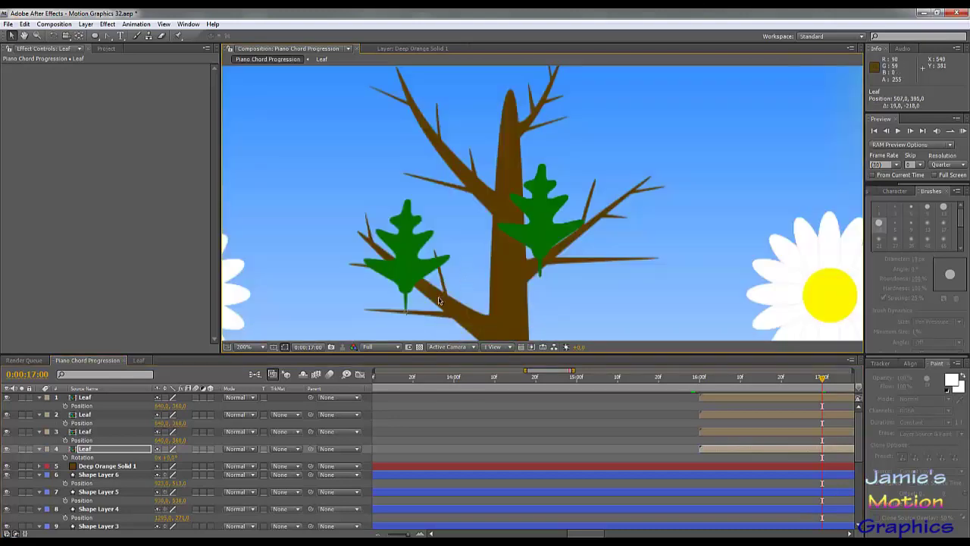
left_click_drag(438, 301, 655, 202)
scroll(624, 217, "up", 1)
left_click_drag(715, 204, 576, 313)
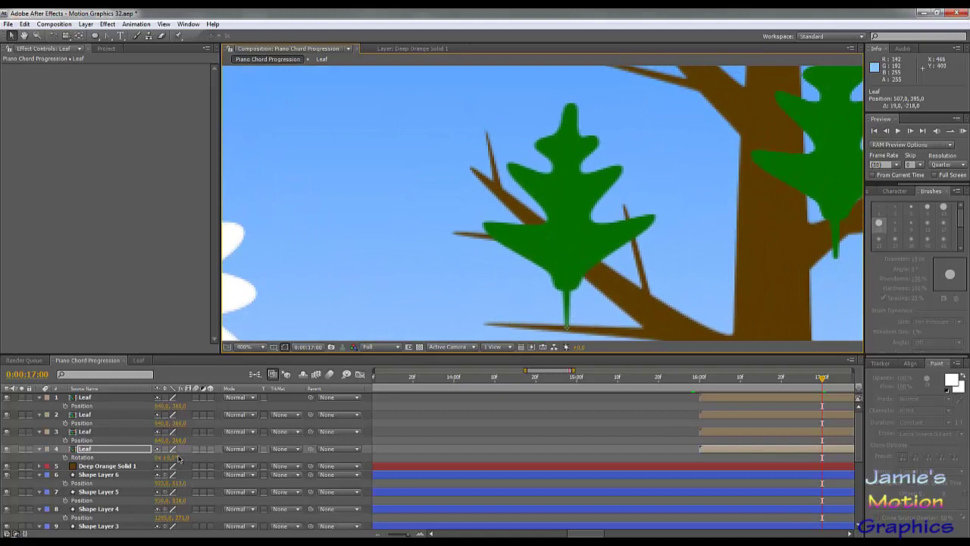
Rotate the fourth Leaf layer to about -218° and move it to about 753, 342 at the tip of the right horizontal branch.
left_click_drag(173, 459, 53, 459)
scroll(645, 232, "down", 5)
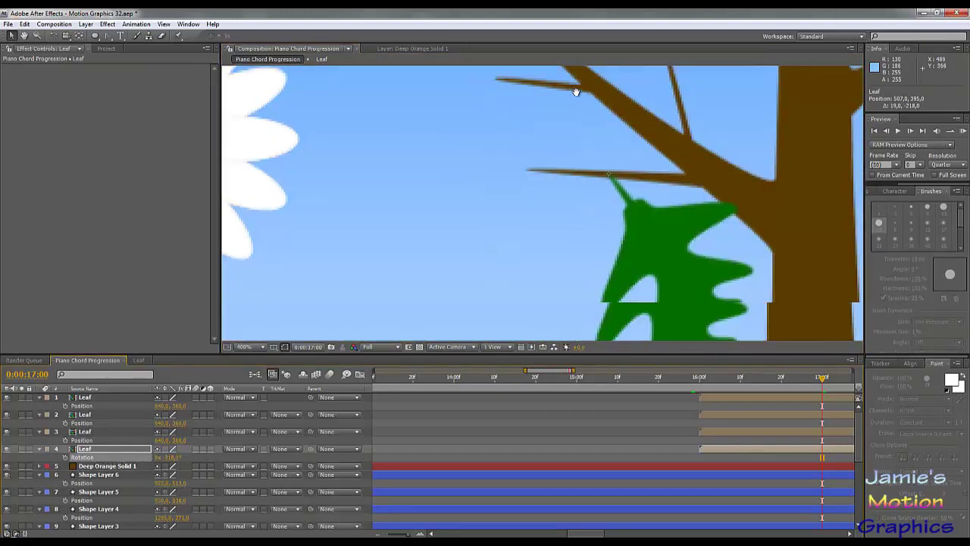
scroll(644, 231, "down", 3)
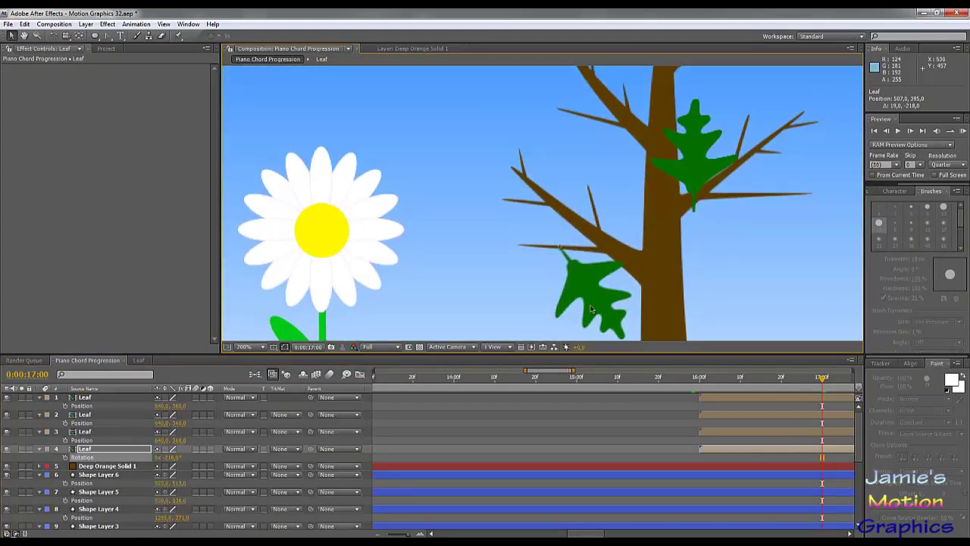
left_click_drag(595, 302, 683, 255)
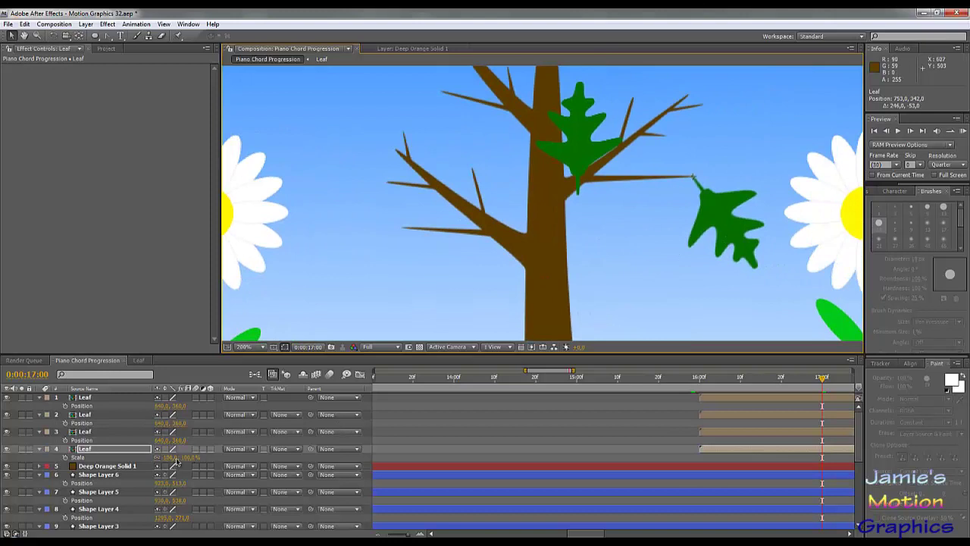
Scale the fourth Leaf layer down to about 54% and undo the accidental position nudge.
left_click_drag(175, 461, 151, 461)
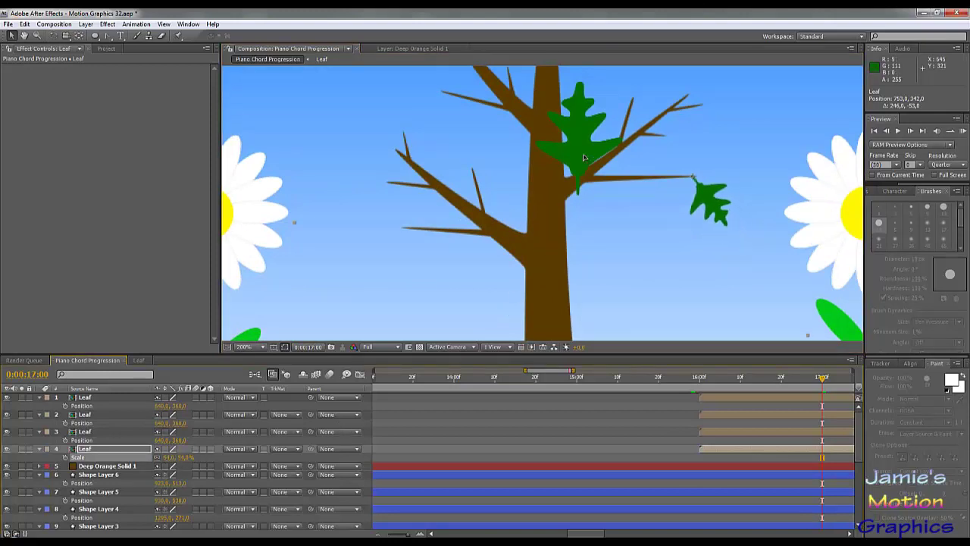
mouse_move(584, 157)
left_mouse_down()
mouse_move(562, 158)
mouse_move(582, 159)
left_mouse_up()
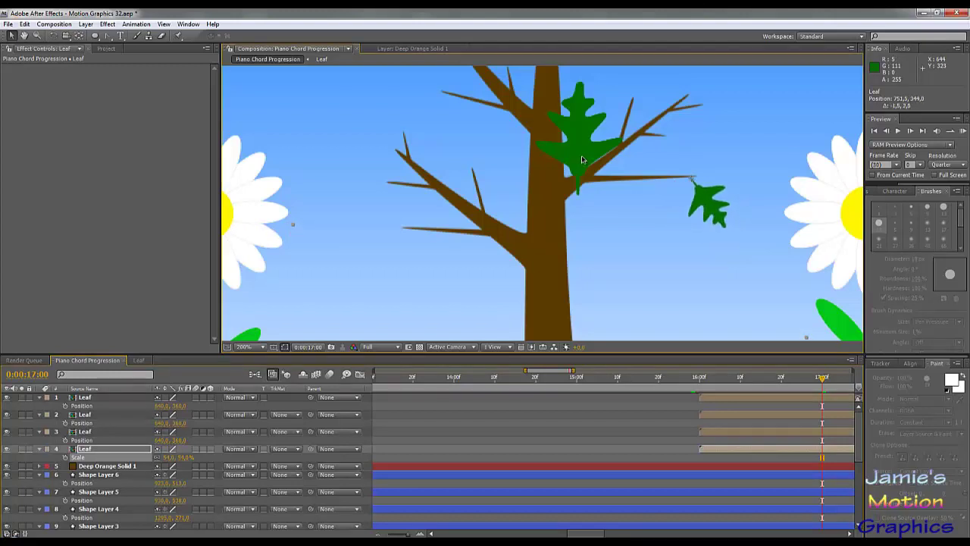
key("ctrl+z")
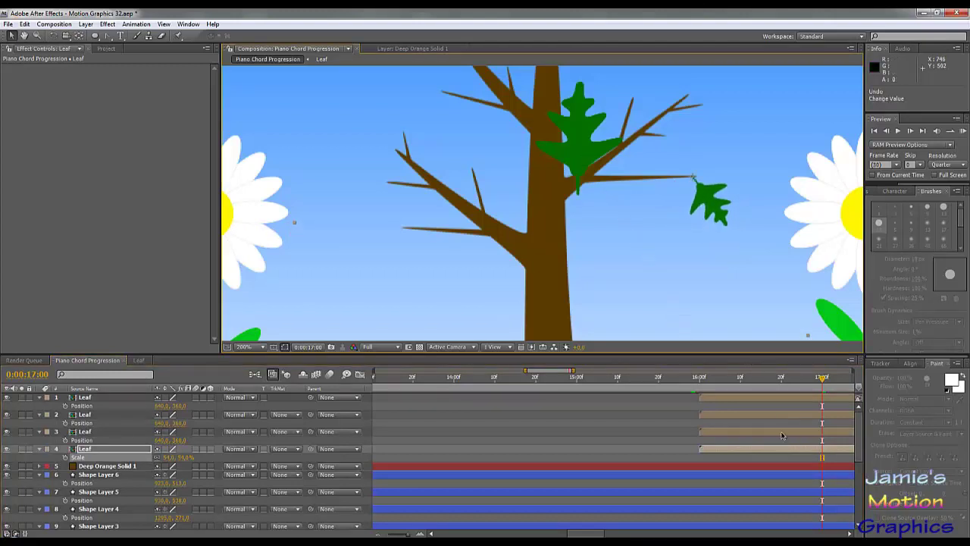
Move the third Leaf layer to about 455.5, 347 at a lower-left twig tip and rotate it to about -54°.
left_click(782, 435)
left_click_drag(560, 127, 457, 196)
key("space")
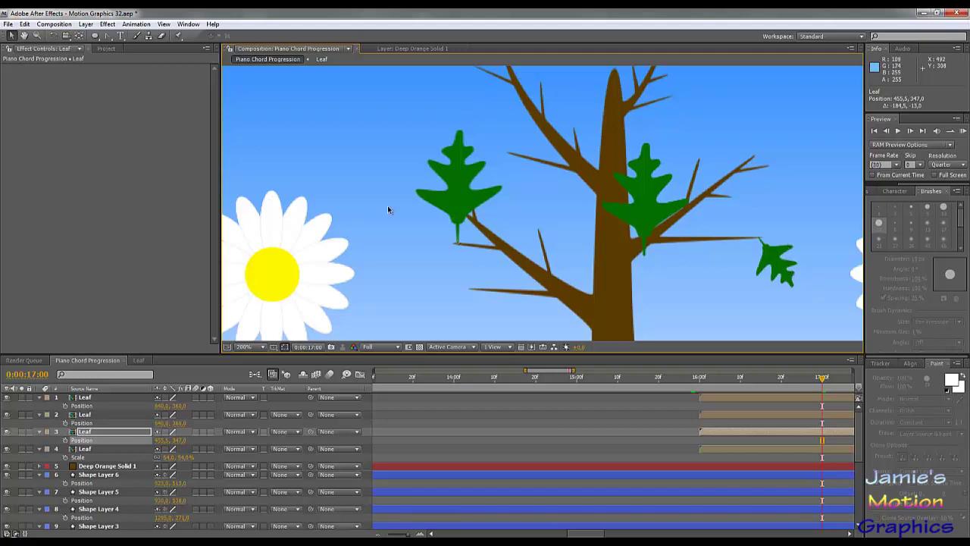
key("r")
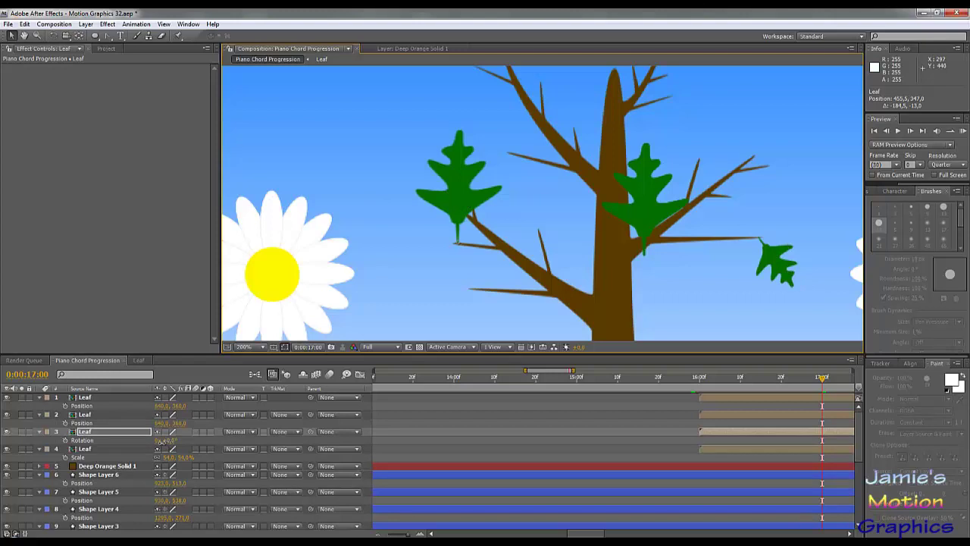
left_click_drag(167, 444, 144, 445)
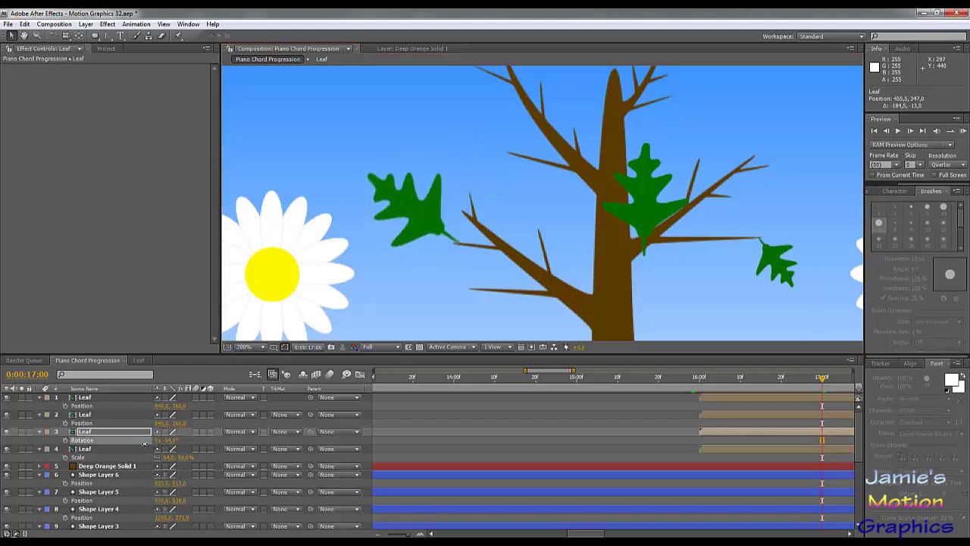
Scale the third Leaf layer to about 50% and nudge its stem onto the twig tip at about 451.8, 347.8.
key("s")
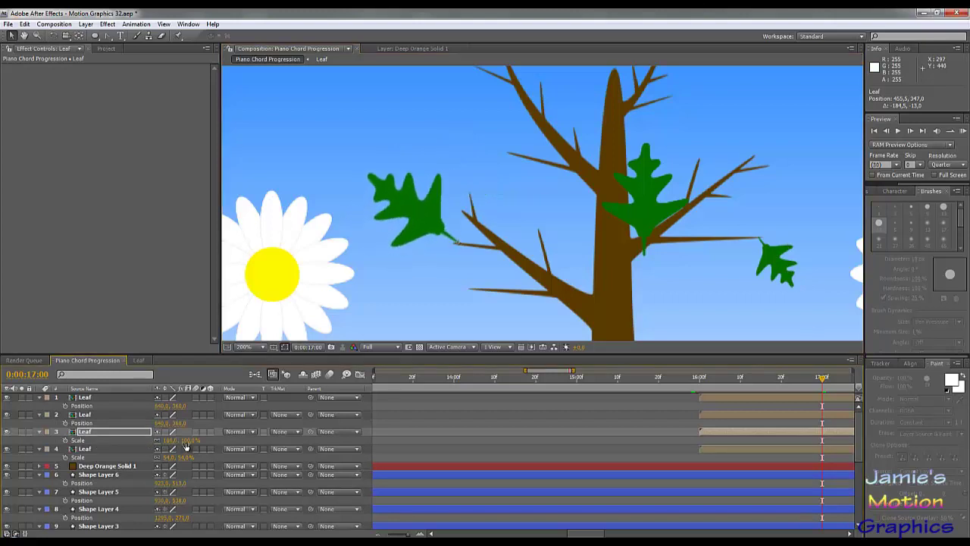
left_click_drag(184, 439, 158, 441)
key("period")
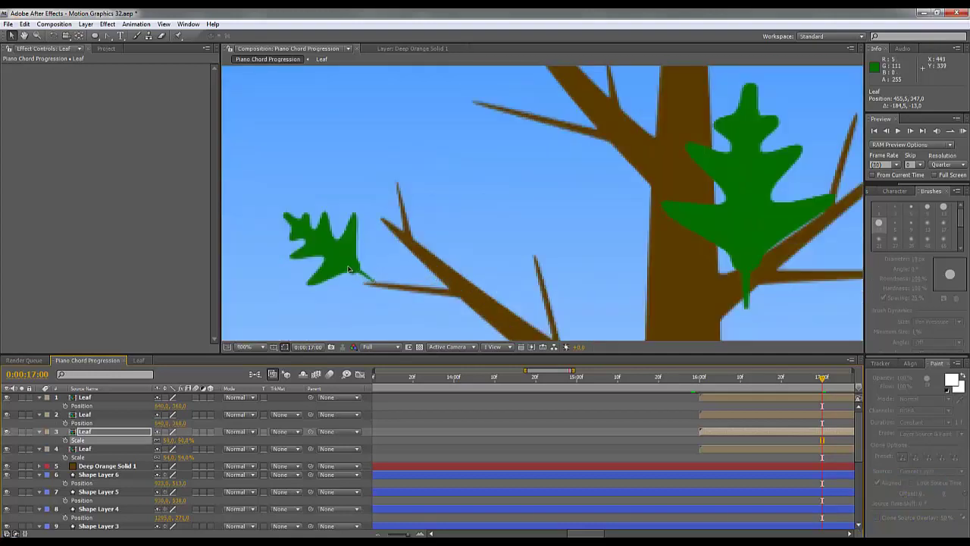
left_click_drag(348, 266, 340, 268)
key("comma")
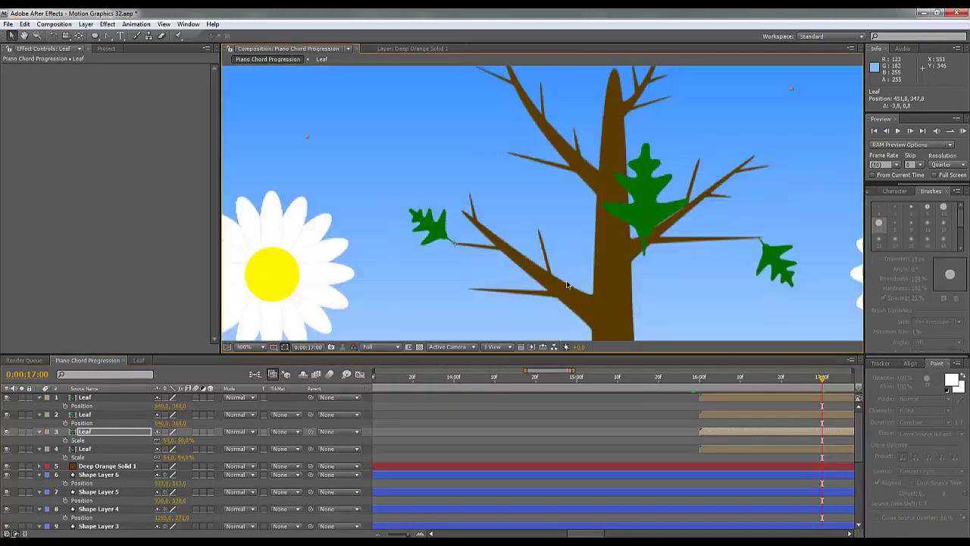
Move the second Leaf layer to about 474, 173 at the tip of the upper-left branch's outer twig.
left_click_drag(639, 283, 569, 238)
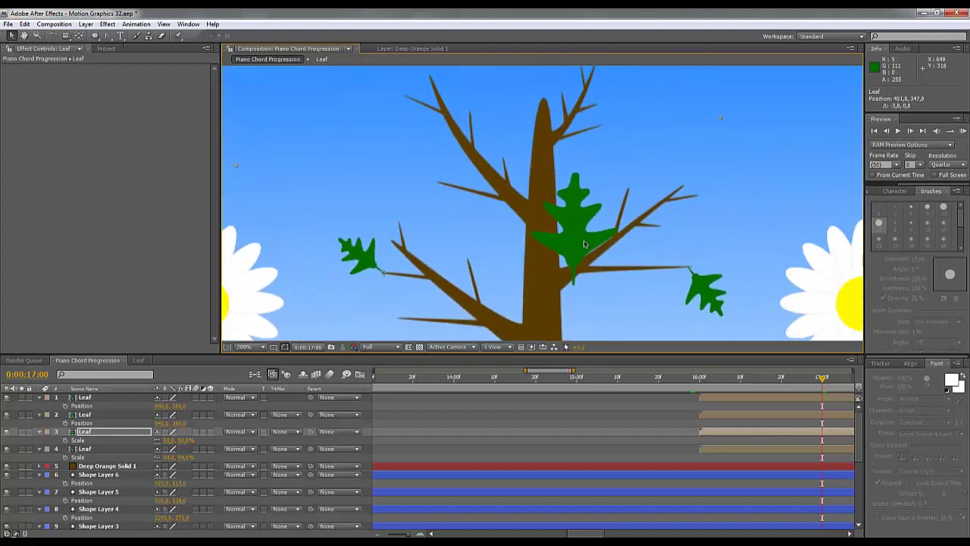
left_click(89, 416)
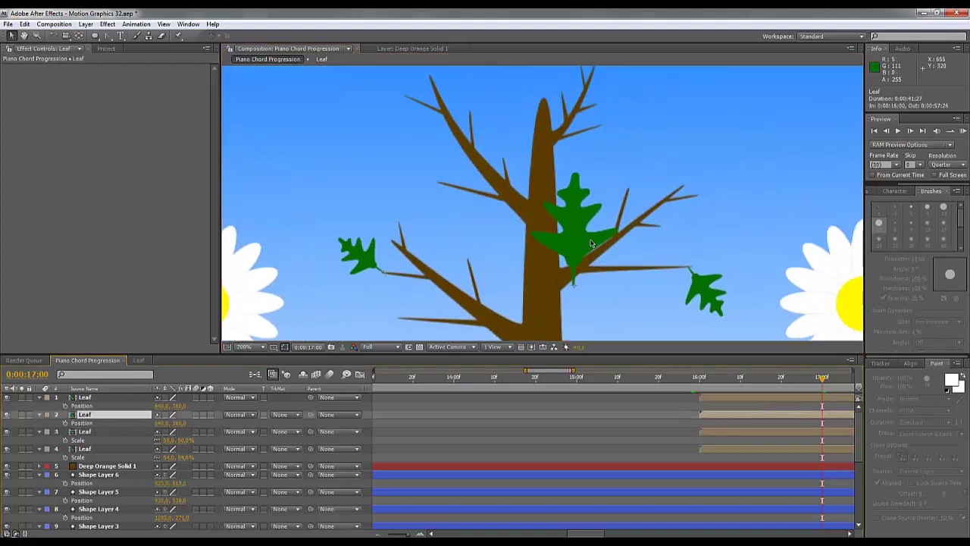
left_click_drag(585, 243, 417, 85)
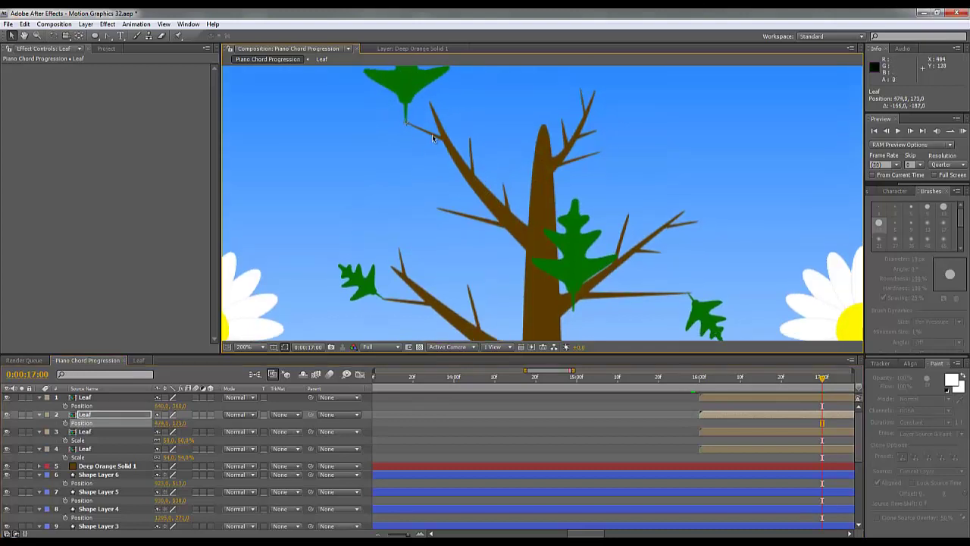
left_click_drag(432, 135, 460, 229)
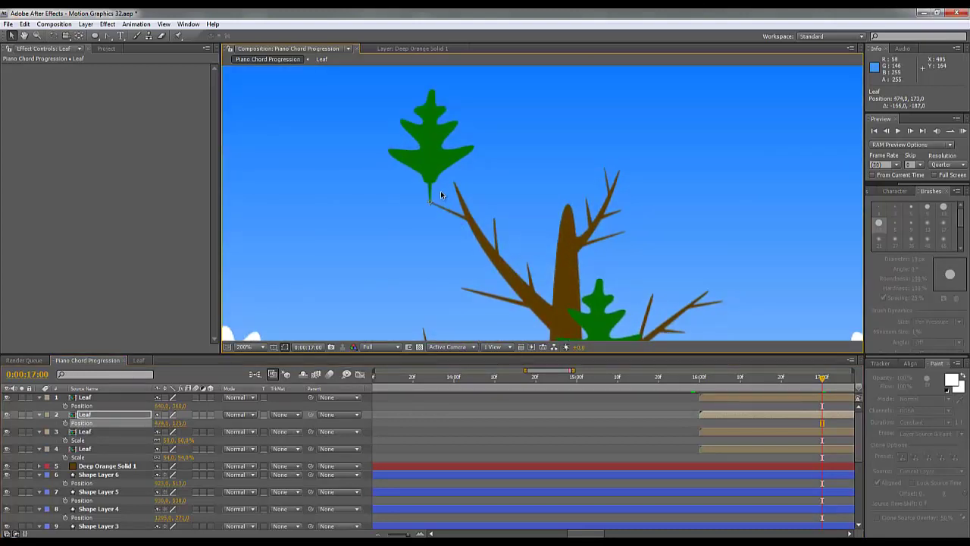
Rotate the second Leaf layer so it points to the upper left, and scale it down to about 58%.
key("r")
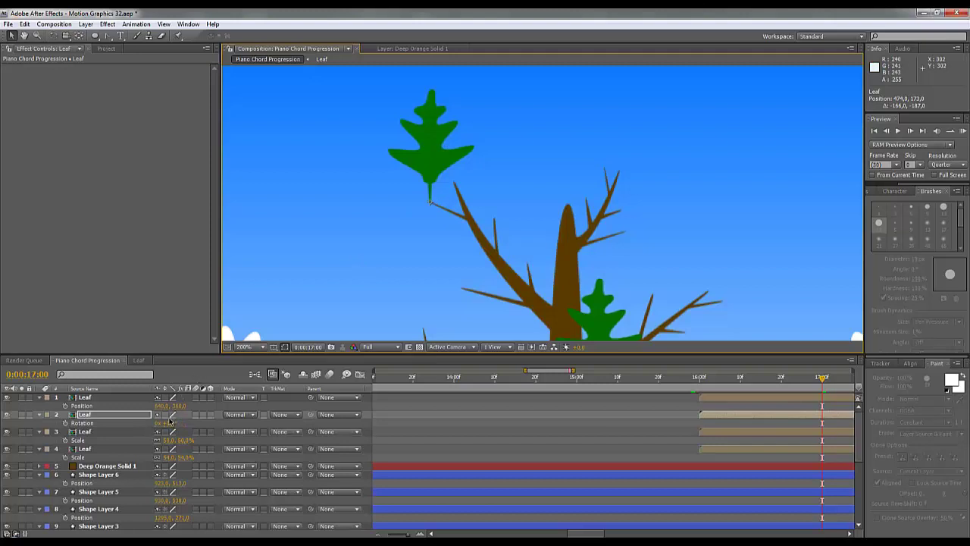
left_click_drag(169, 427, 205, 424)
key("s")
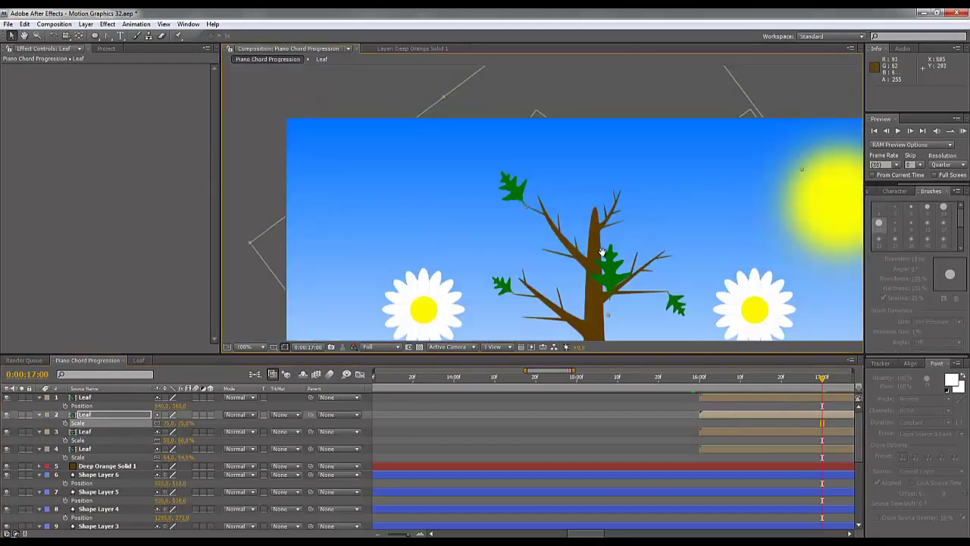
scroll(456, 241, "down", 1)
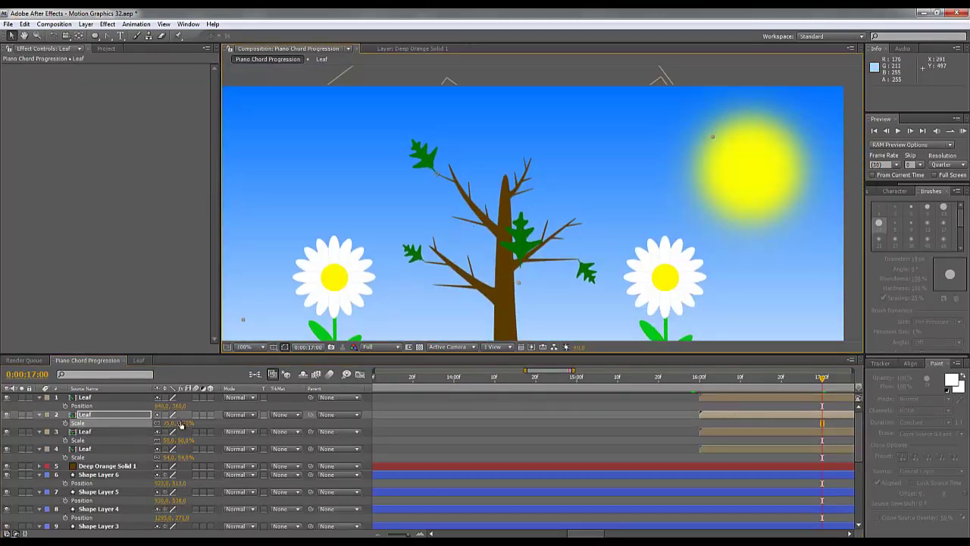
left_click_drag(174, 423, 159, 423)
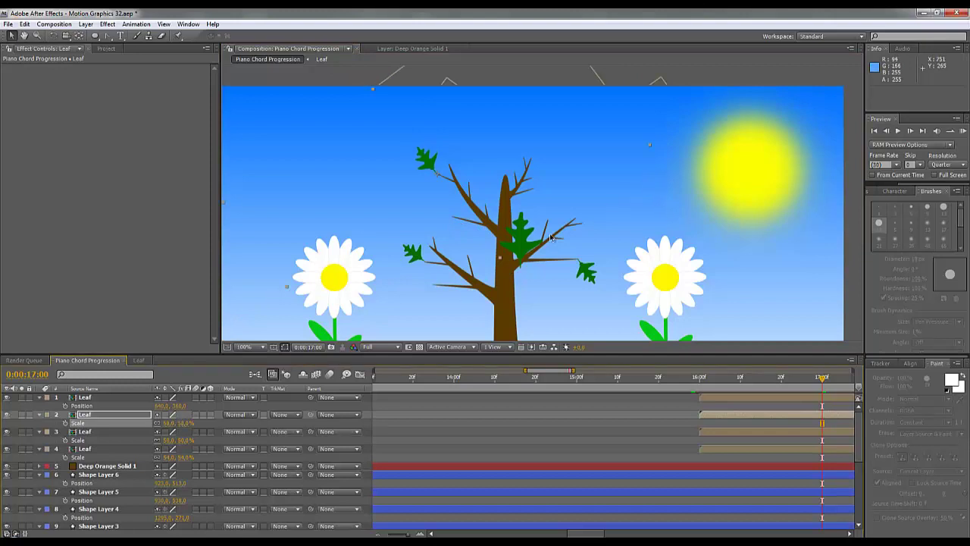
Move the first Leaf layer to about 660.3, 143.3 so its stem meets the tip of the upper-right branch.
double_click(94, 399)
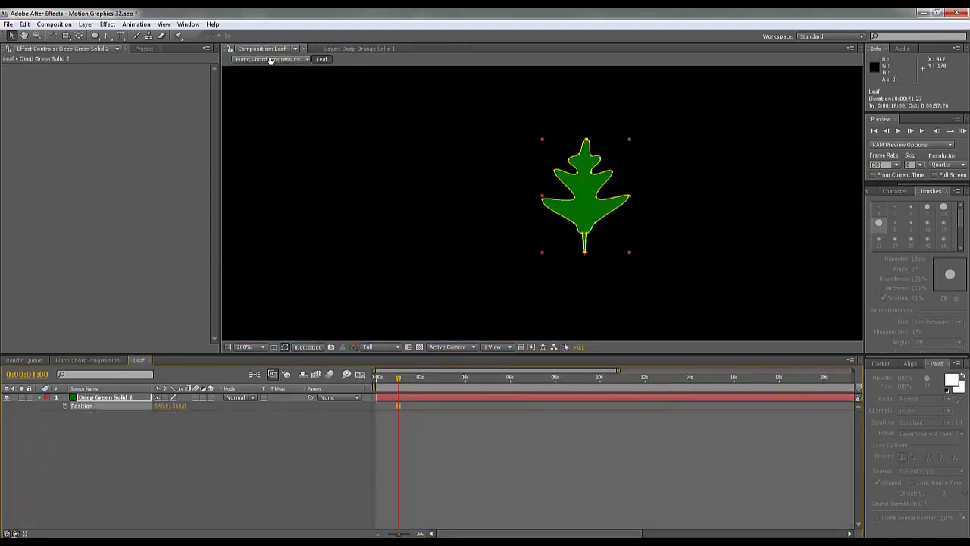
left_click(95, 360)
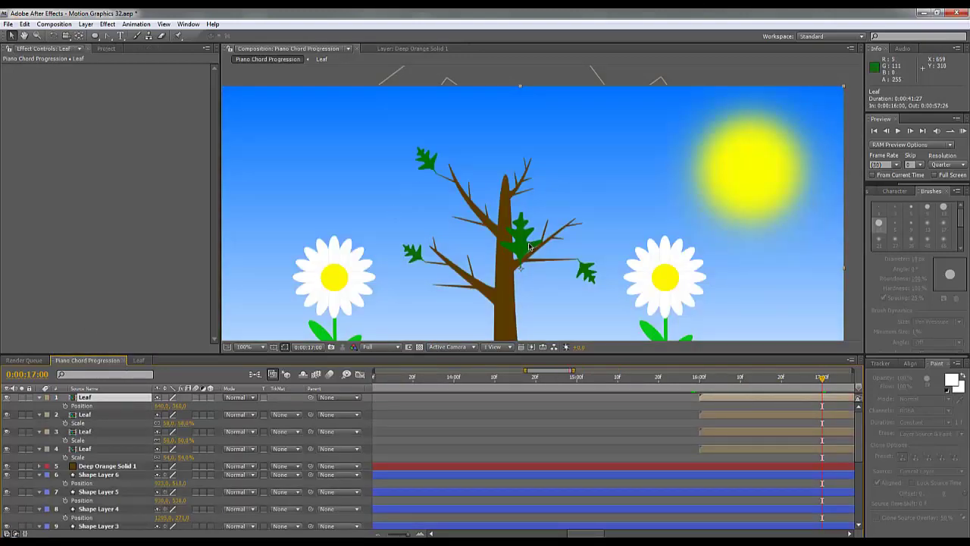
left_click_drag(524, 220, 527, 113)
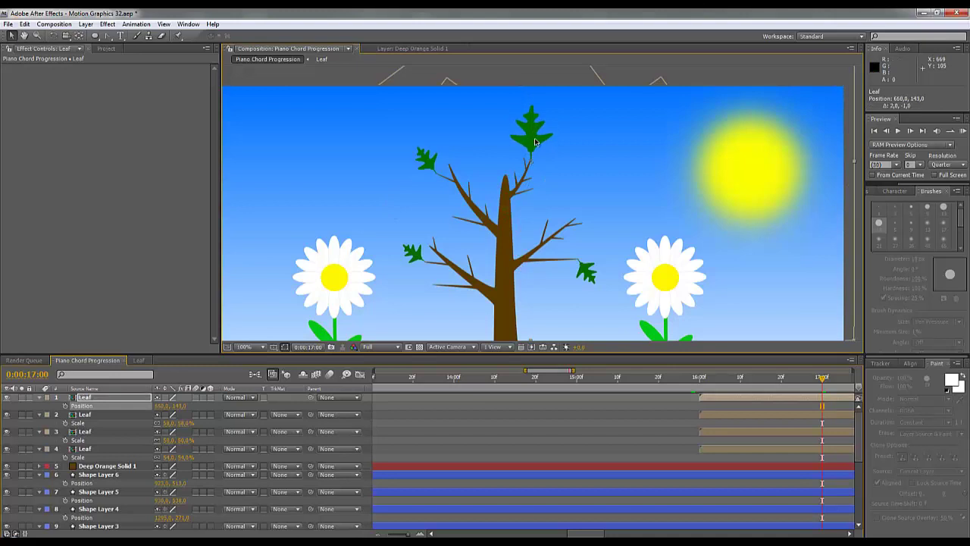
scroll(533, 163, "up", 1)
scroll(527, 162, "up", 2)
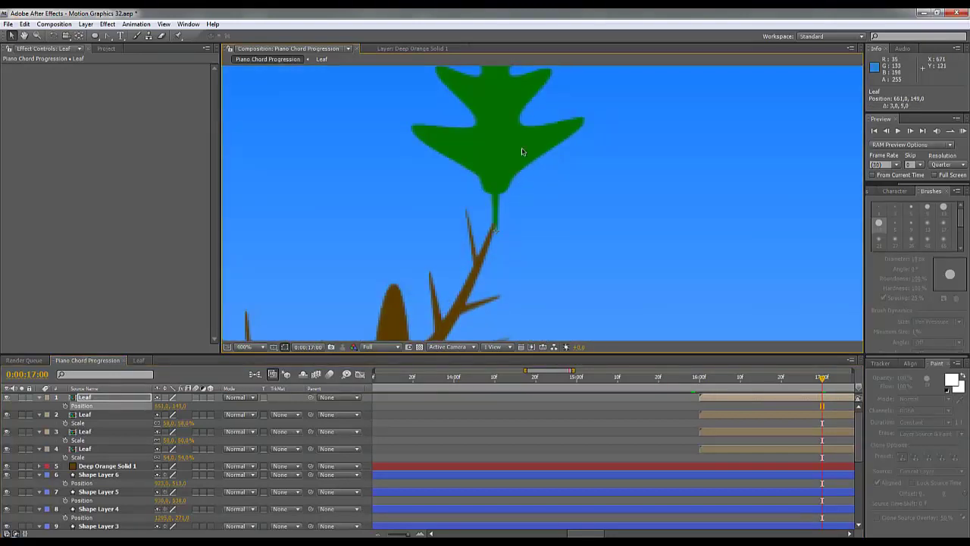
left_click_drag(510, 151, 508, 136)
scroll(422, 236, "down", 2)
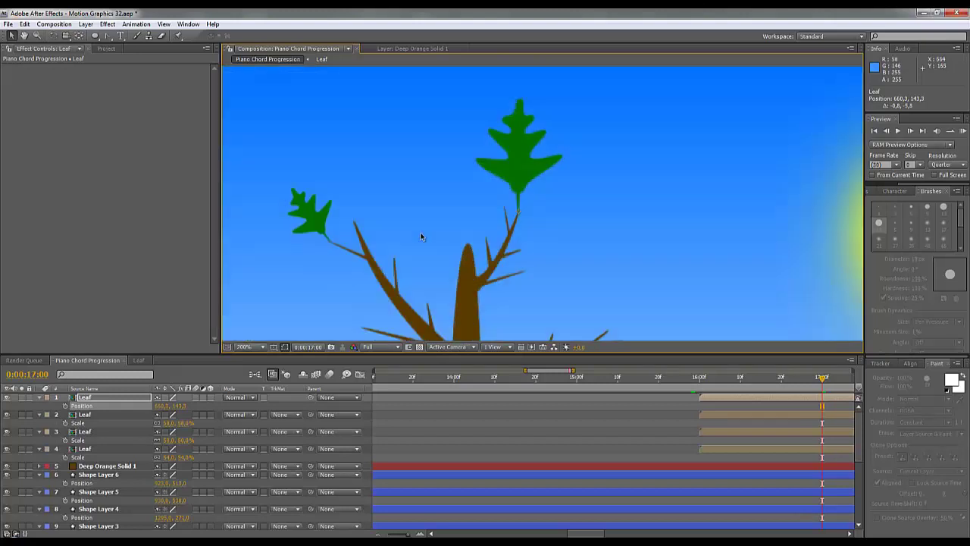
Tilt the first Leaf layer slightly to the right in line with its branch and scale it down to about 59%.
key("r")
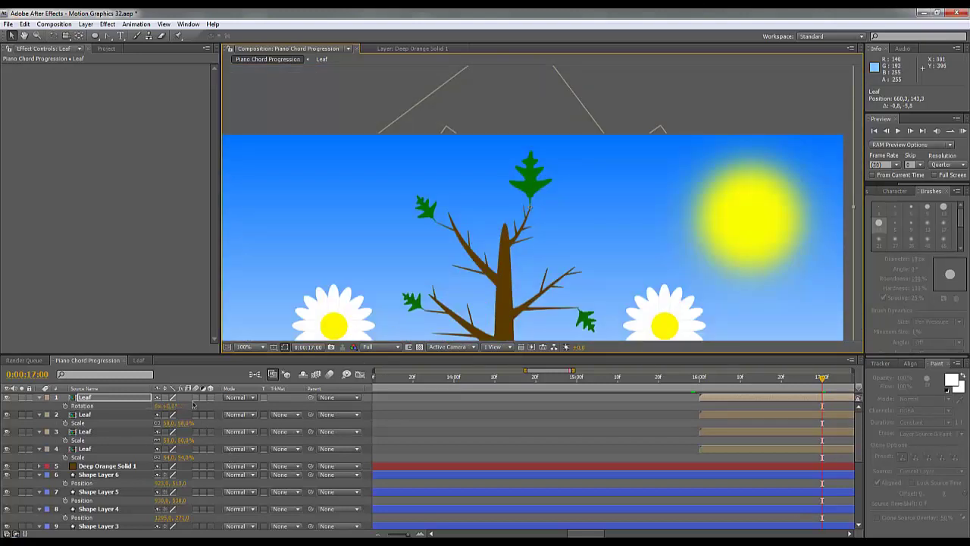
mouse_move(171, 406)
left_mouse_down()
mouse_move(133, 411)
mouse_move(163, 410)
mouse_move(155, 413)
left_mouse_up()
key("s")
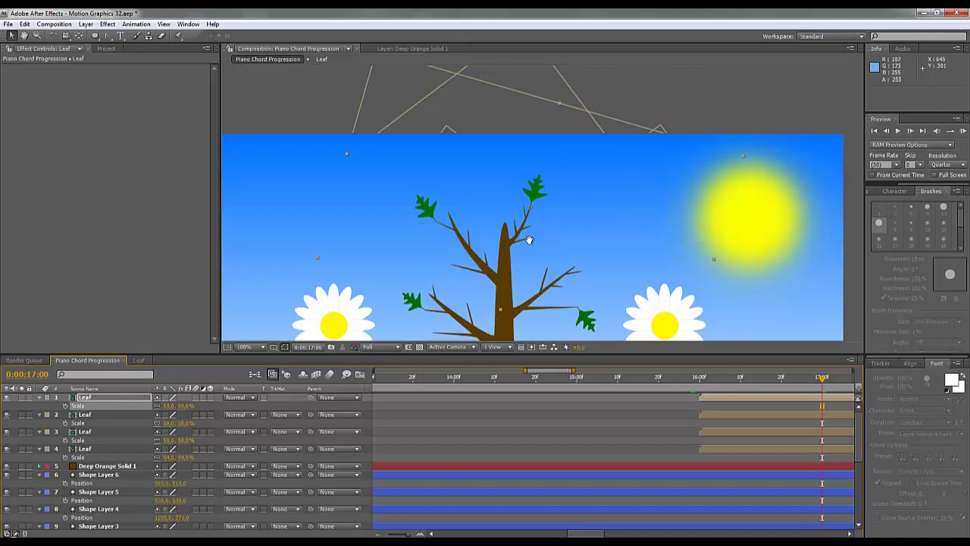
Select all four Leaf layers in the timeline.
left_click_drag(521, 287, 536, 192)
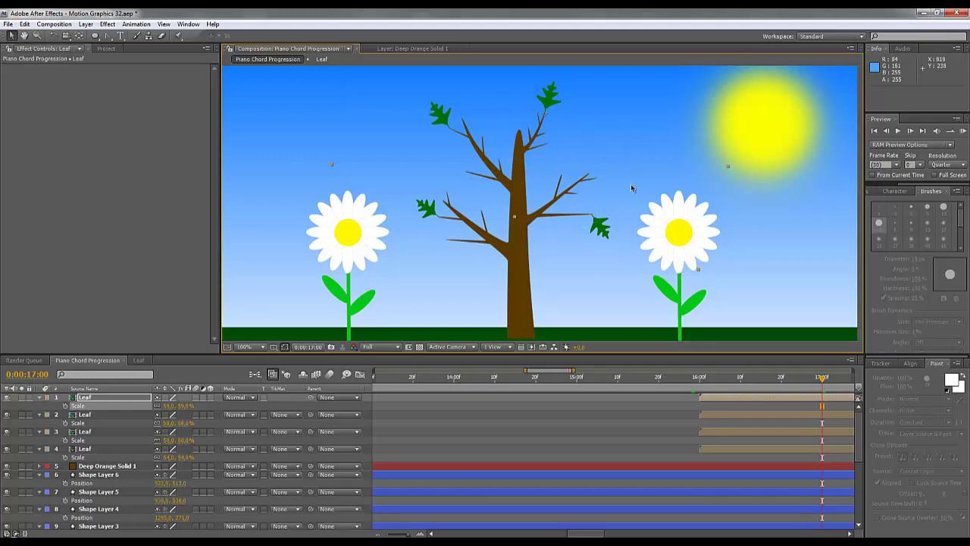
left_click(91, 451)
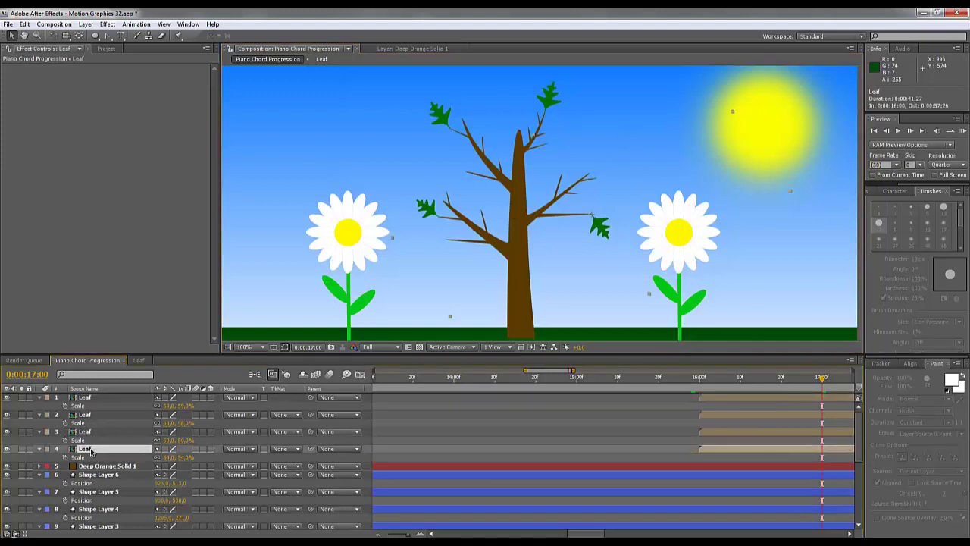
left_click(86, 399, "shift")
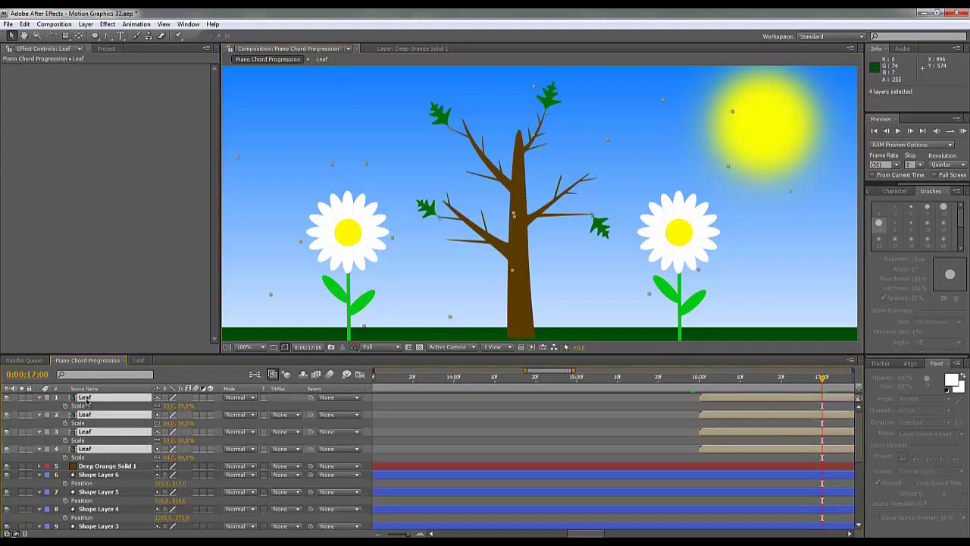
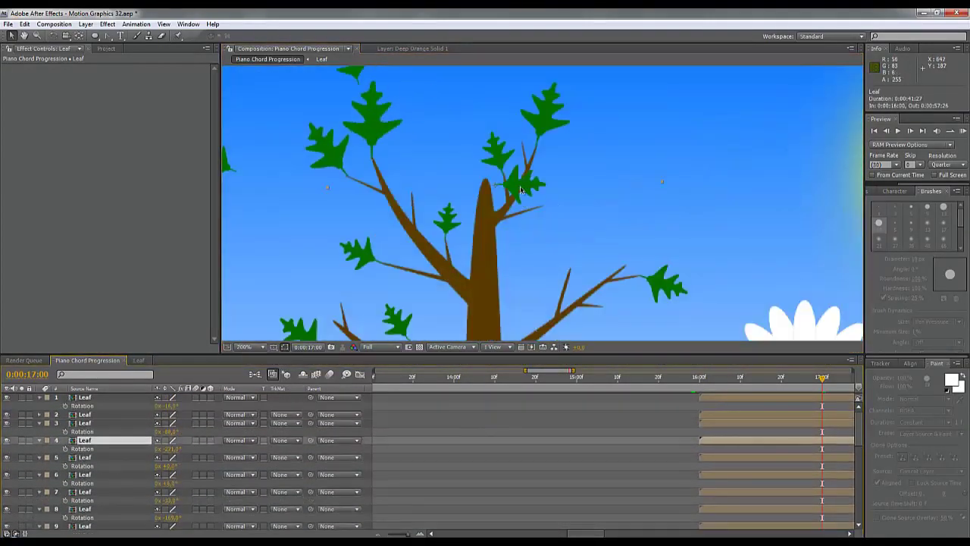
Scrub through the leaf groups' staged appearance, extend the visible time range to about 0:00:22:11, and move the current time to 0:00:20:05.
scroll(643, 224, "up", 4)
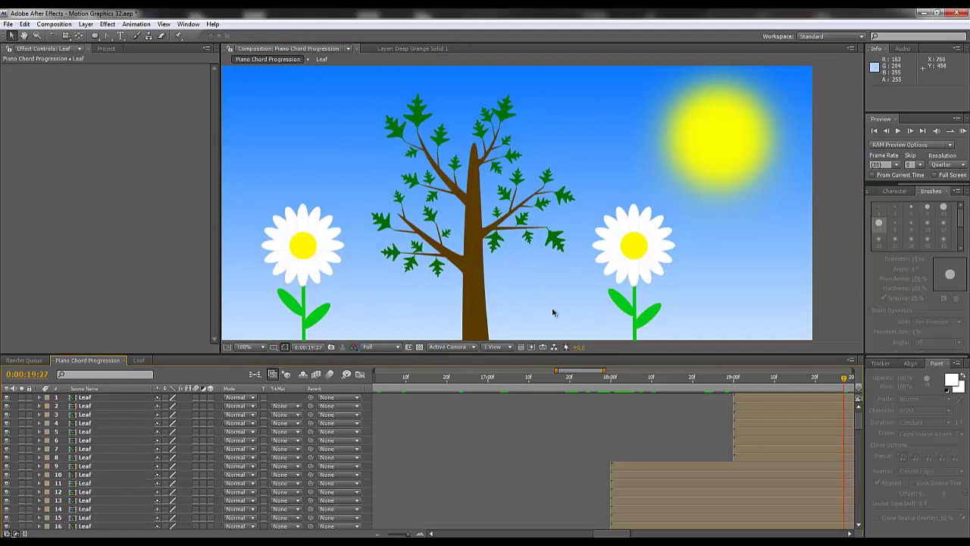
left_click_drag(550, 378, 764, 395)
left_click(520, 378)
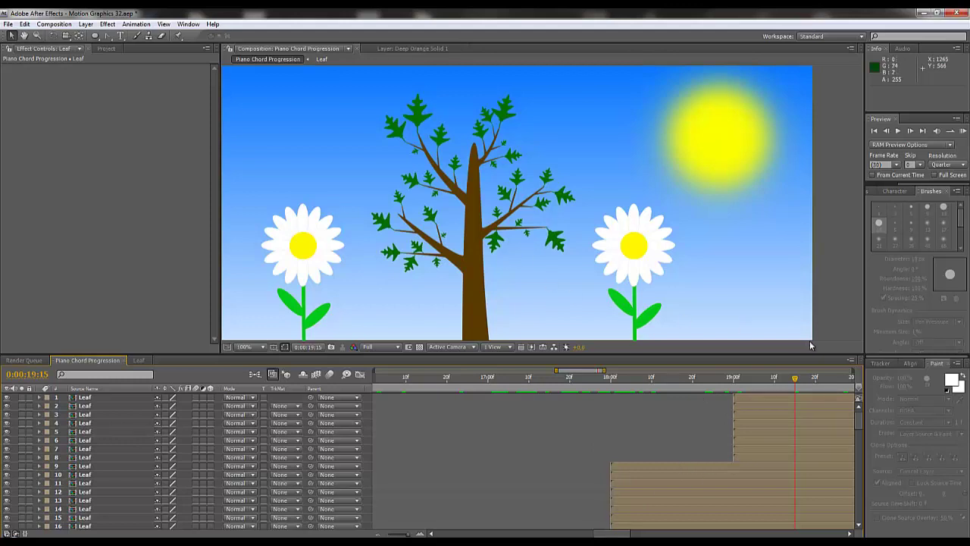
left_click(836, 377)
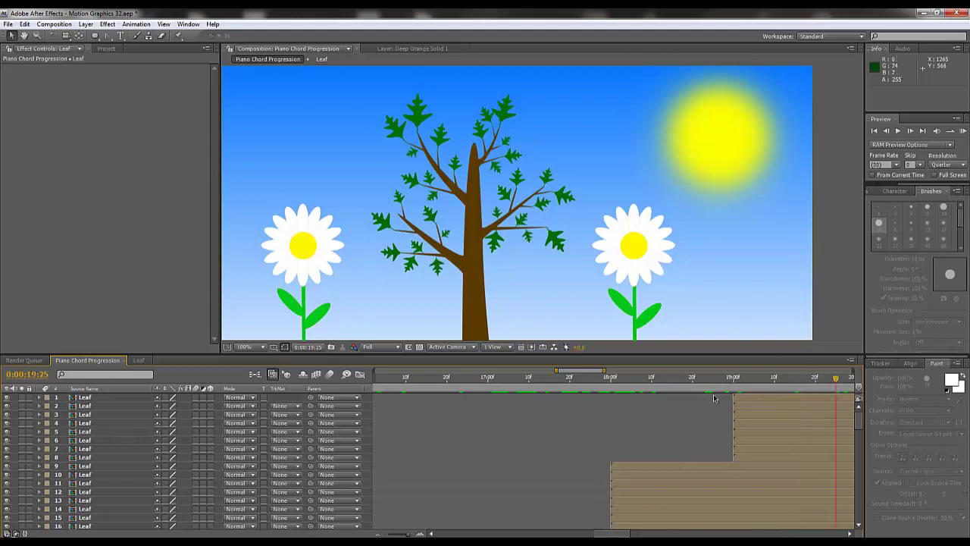
scroll(654, 432, "down", 1)
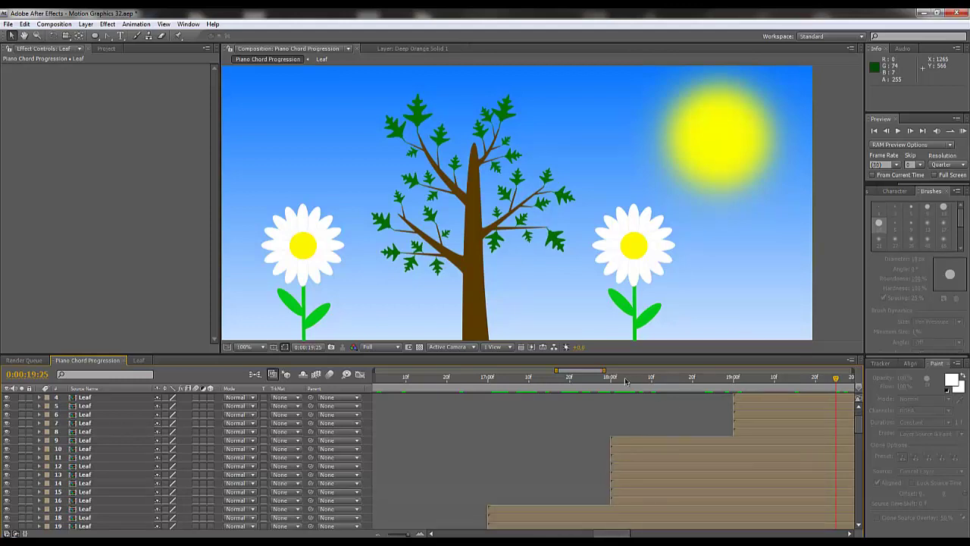
left_click_drag(605, 371, 684, 381)
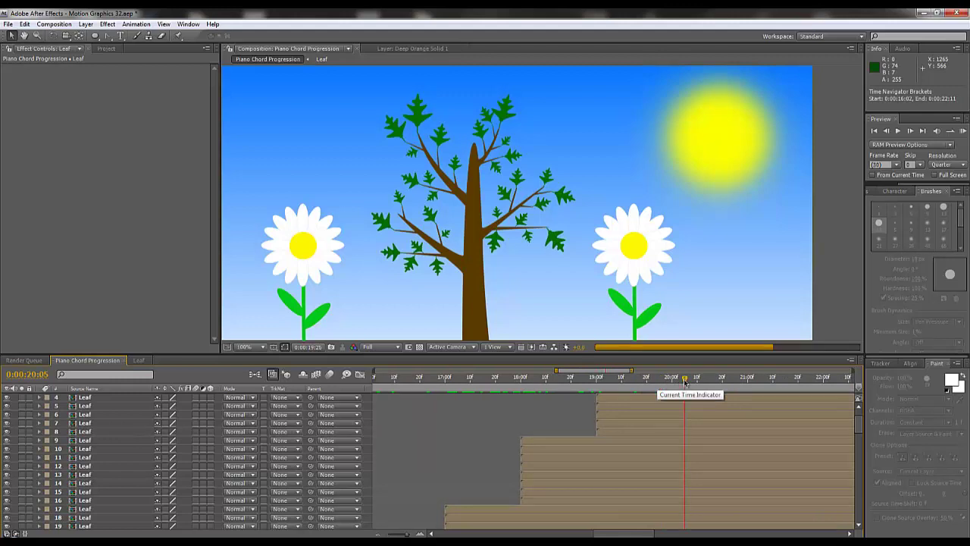
Collapse the expanded properties of every layer, including the locked BG layer, and select the Piano Chord Progression audio layer.
scroll(685, 424, "down", 5)
scroll(684, 424, "down", 8)
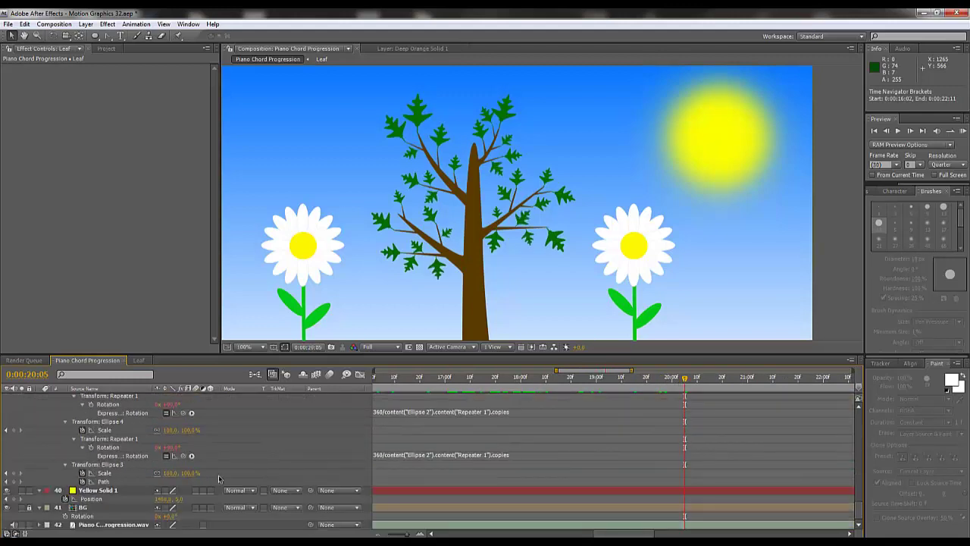
key("ctrl+a")
key("ctrl+grave")
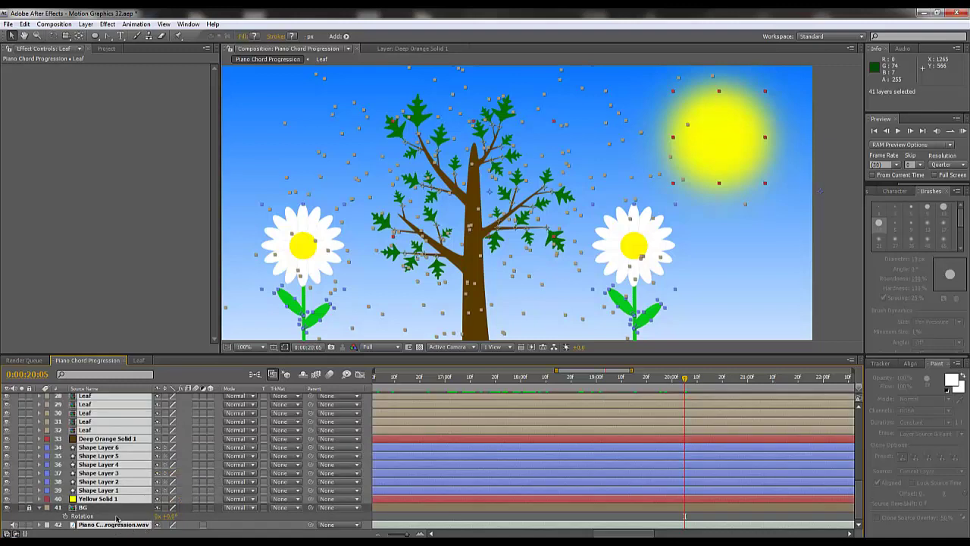
left_click(71, 516)
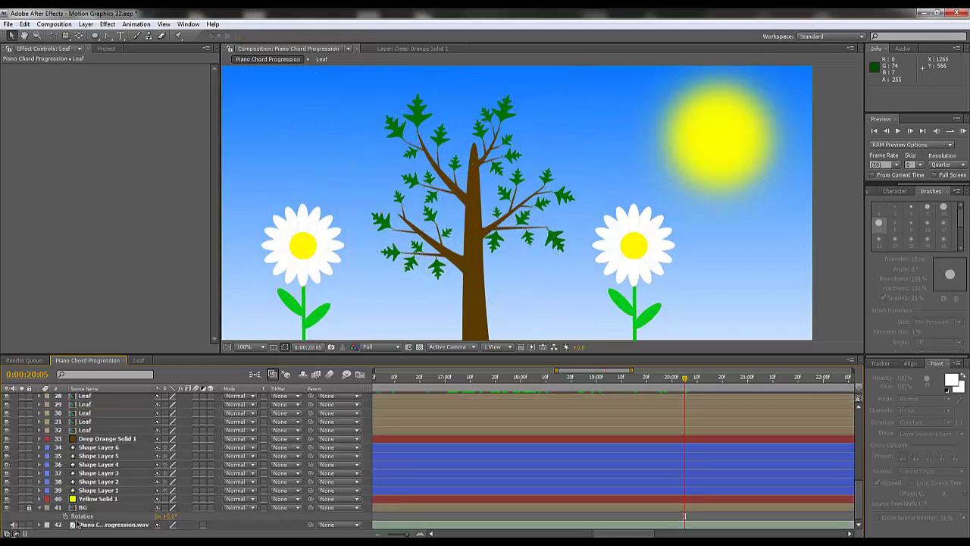
left_click(122, 526)
left_click(39, 508)
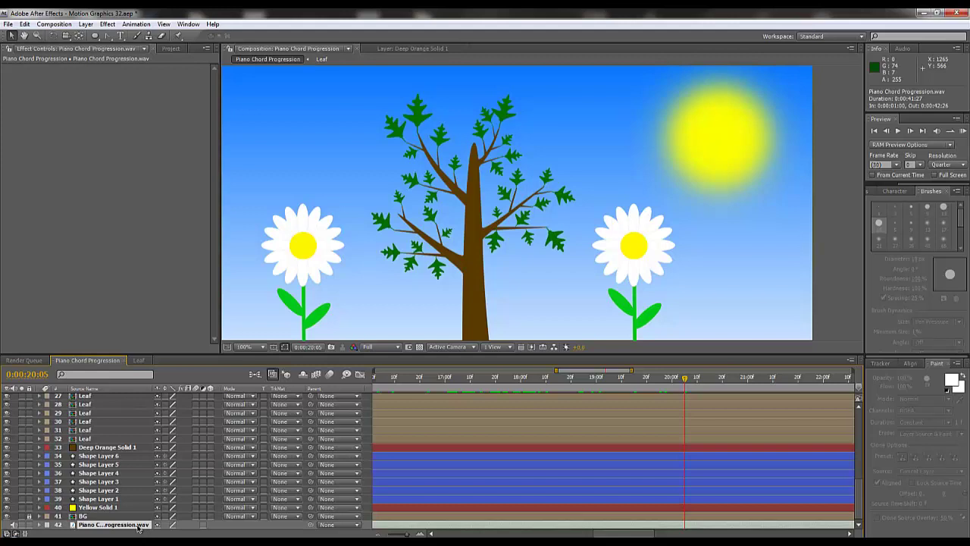
Reveal the audio layer's waveform and widen the visible time range to the whole composition, from 0:00:00:00 to 0:00:41:26.
key("l")
key("l")
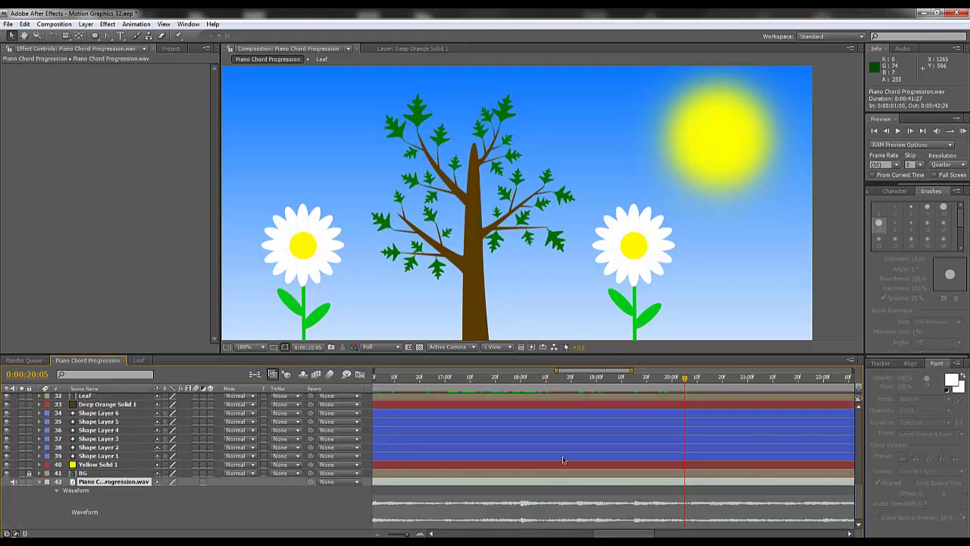
left_click_drag(642, 535, 802, 532)
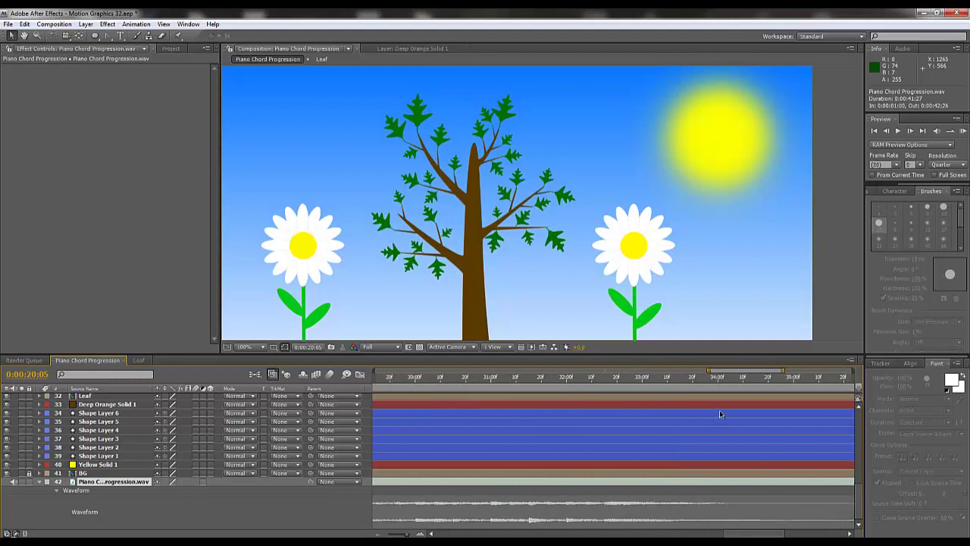
left_click_drag(783, 371, 853, 370)
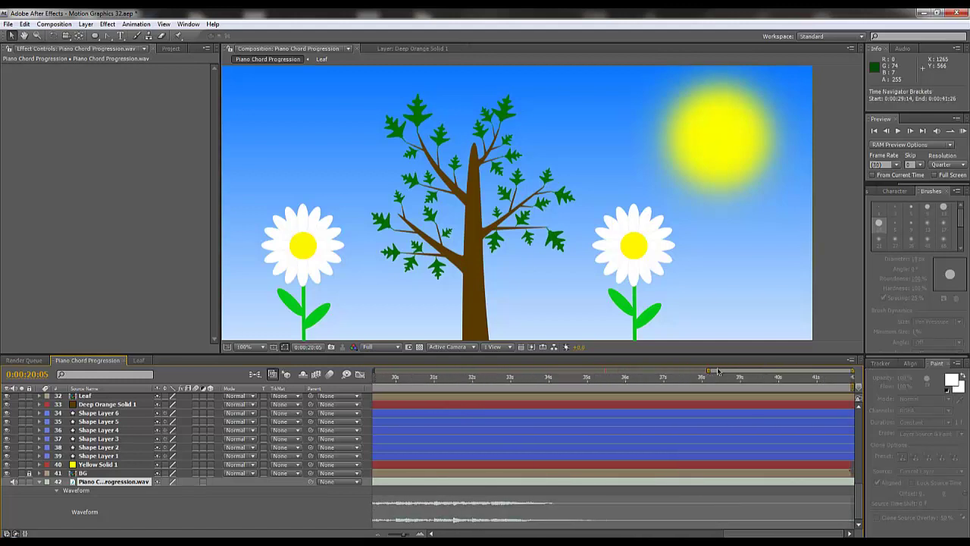
left_click_drag(710, 371, 375, 371)
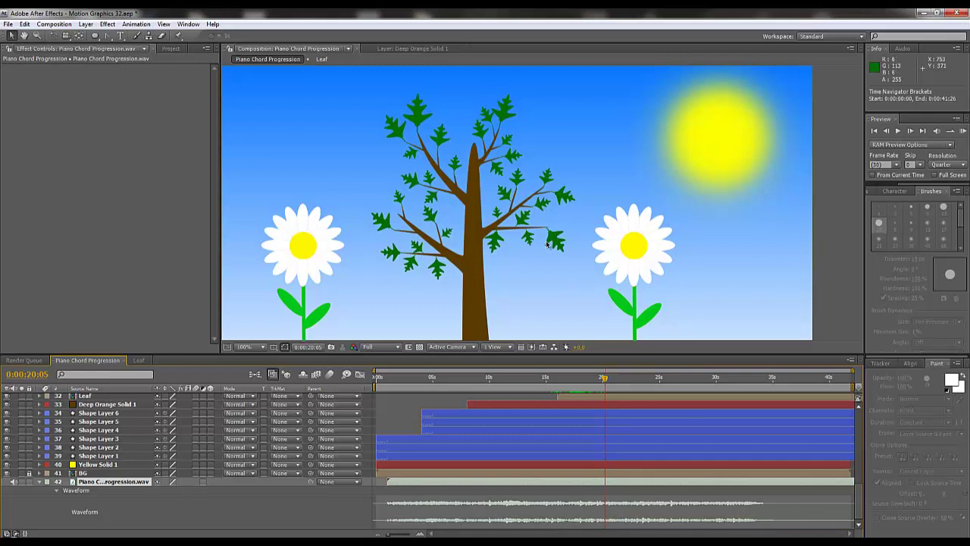
key("comma")
key("period")
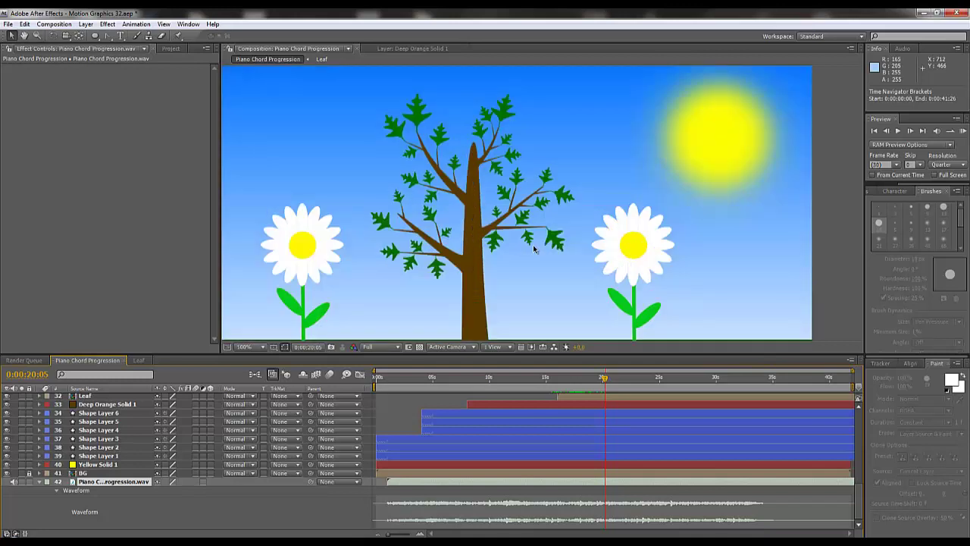
key("comma")
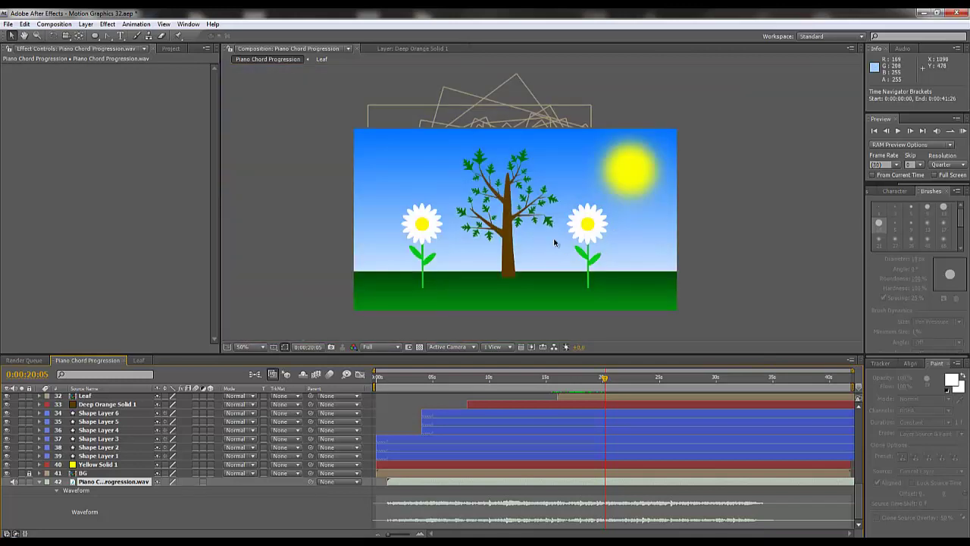
key("period")
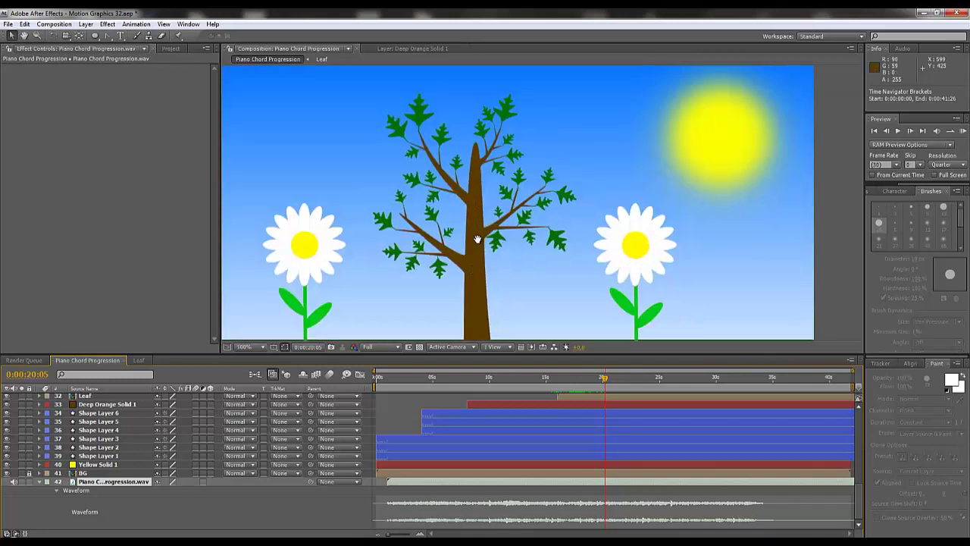
Examine the leafy tree, flowers and ground in the composition view at different magnifications.
left_click_drag(477, 240, 483, 211)
key("comma")
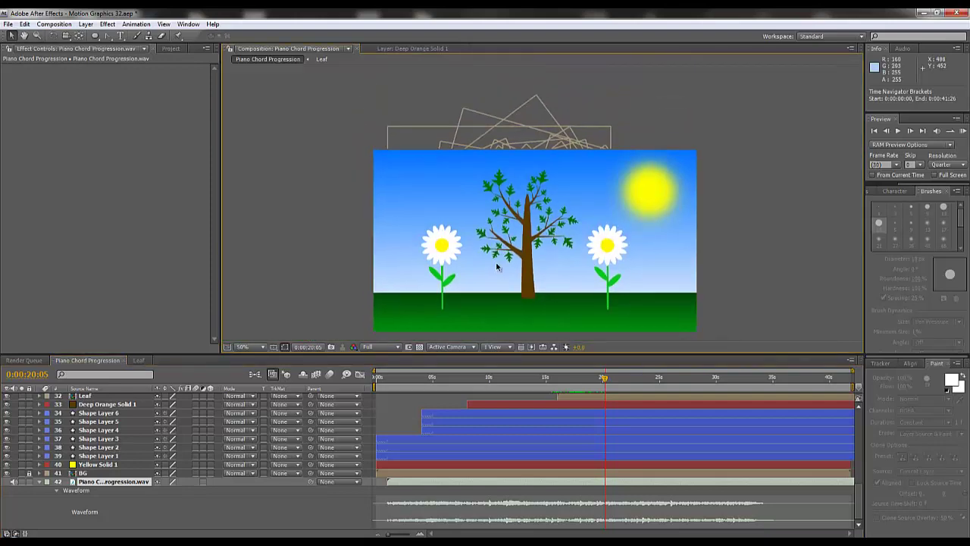
key("period")
key("period")
key("comma")
key("comma")
left_click_drag(499, 276, 529, 228)
key("period")
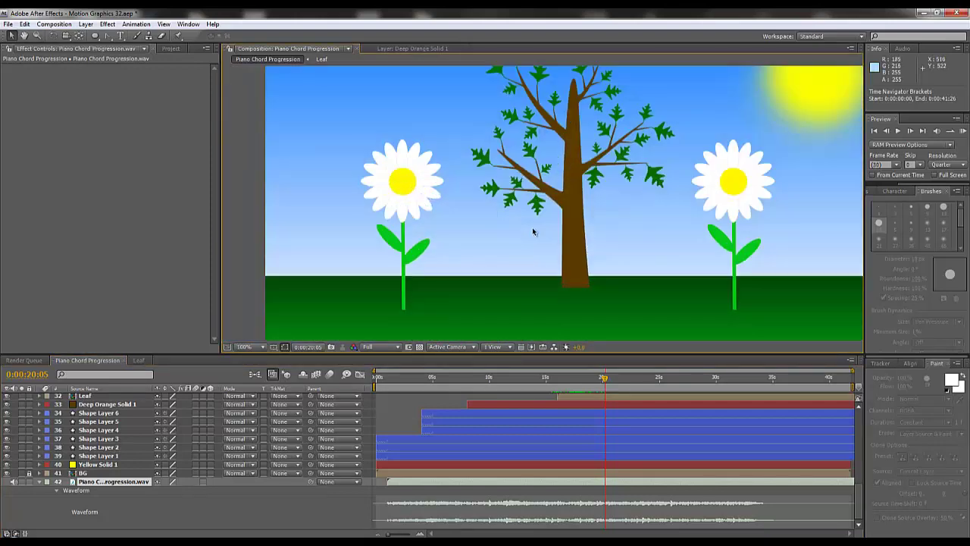
left_click_drag(520, 271, 510, 283)
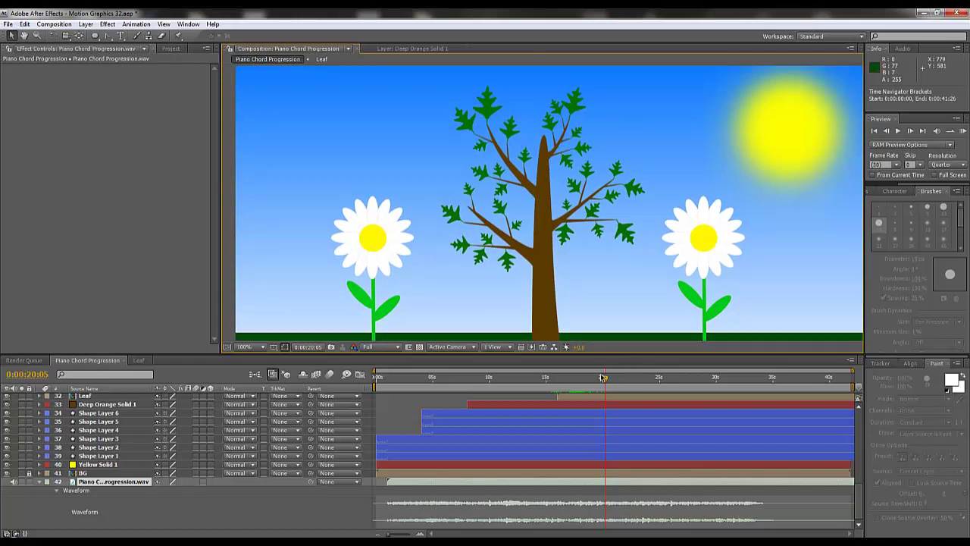
key("End")
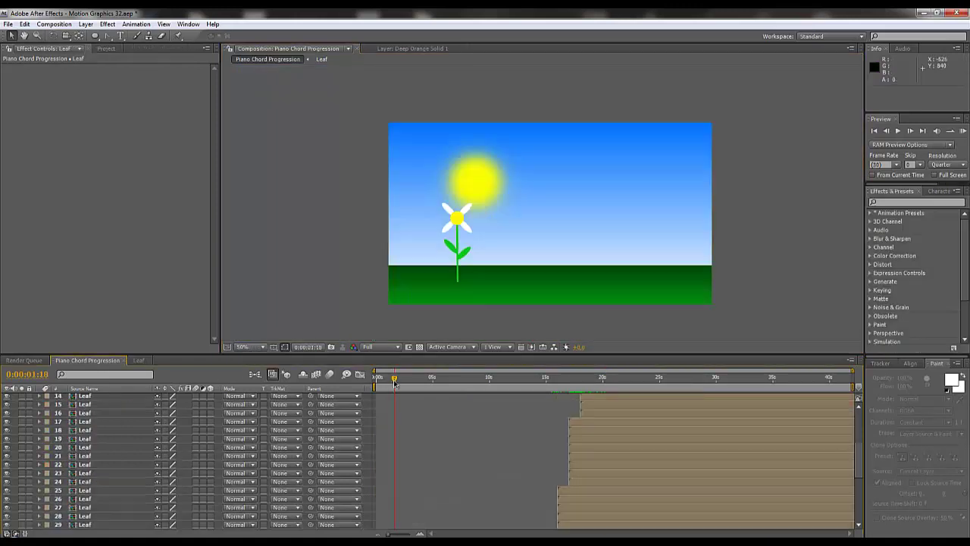
Return the current time to 0:00:00:00 and run a RAM preview of the whole composition with its audio.
left_click_drag(394, 383, 361, 388)
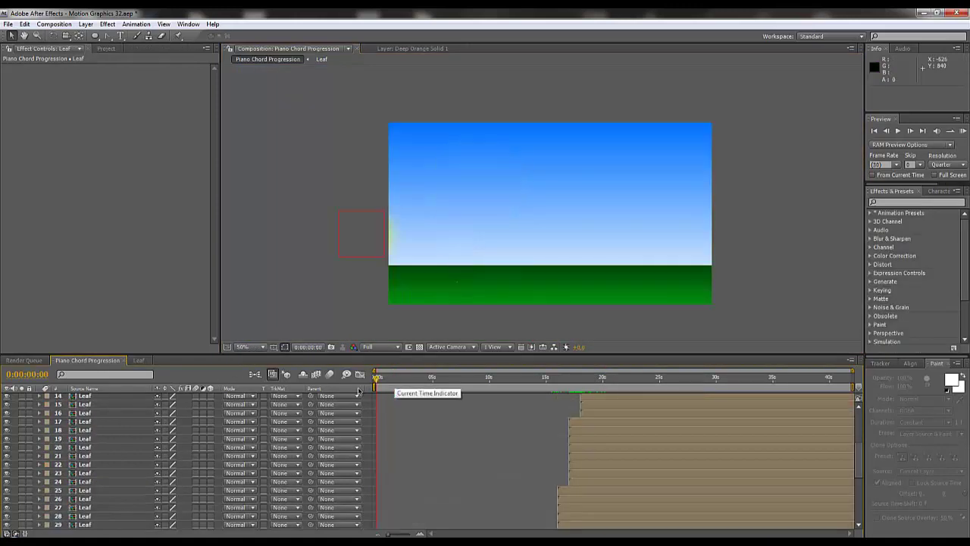
scroll(444, 410, "down", 5)
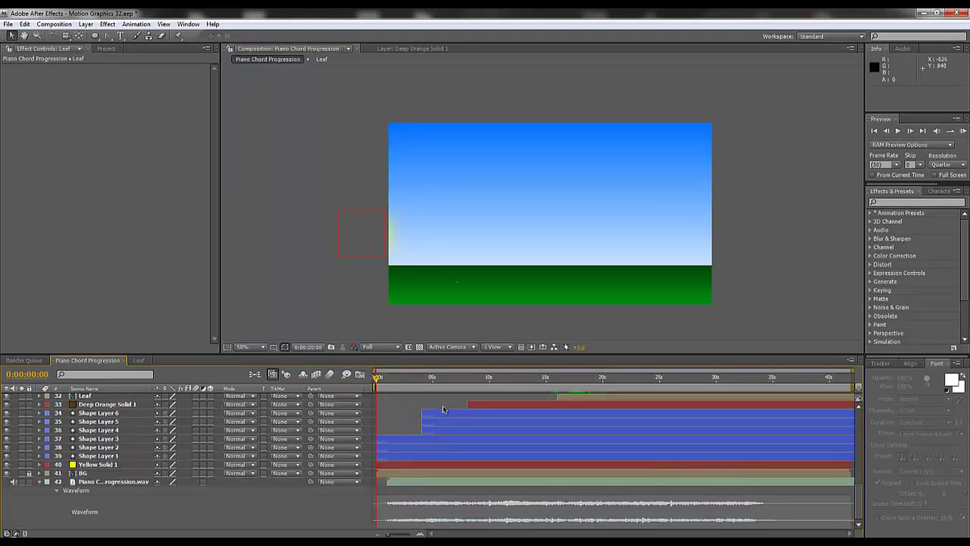
key("KP_0")
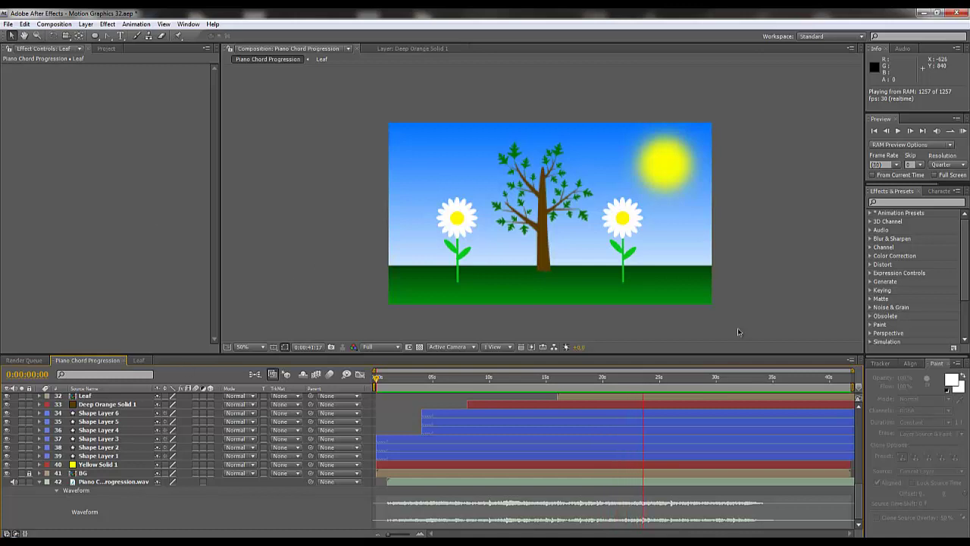
left_click(641, 382)
Select all the Leaf layers in the timeline, from layer 32 up to layer 1.
scroll(83, 455, "up", 5)
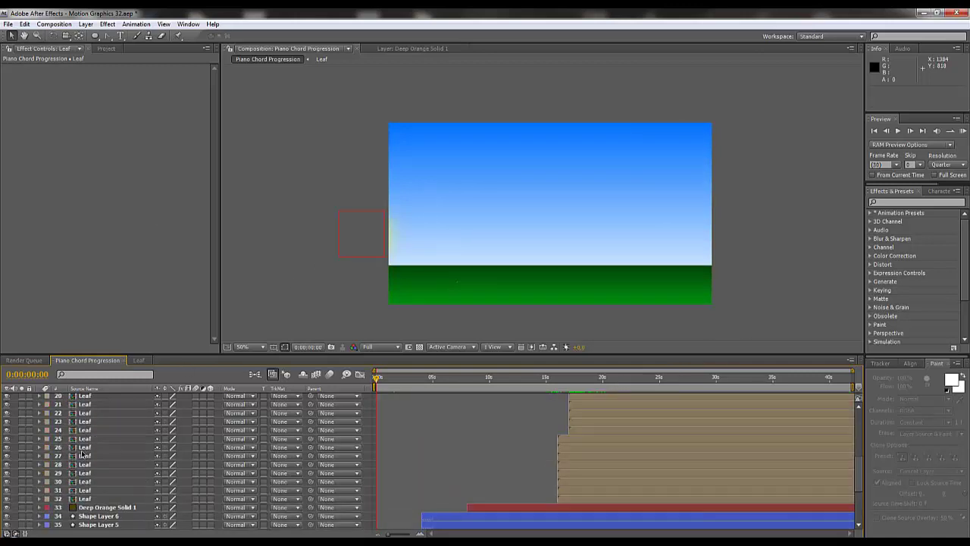
left_click(88, 498)
scroll(106, 499, "up", 5)
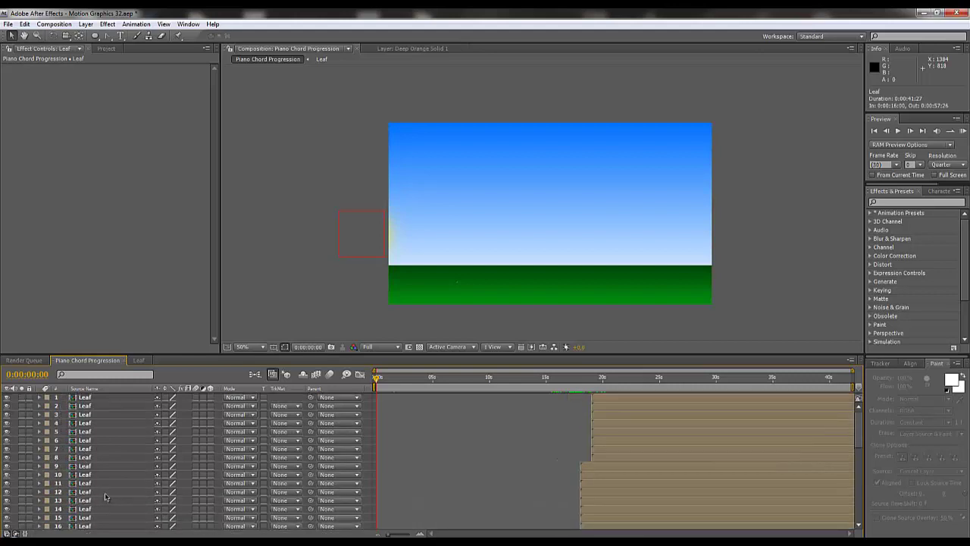
left_click(85, 406, "shift")
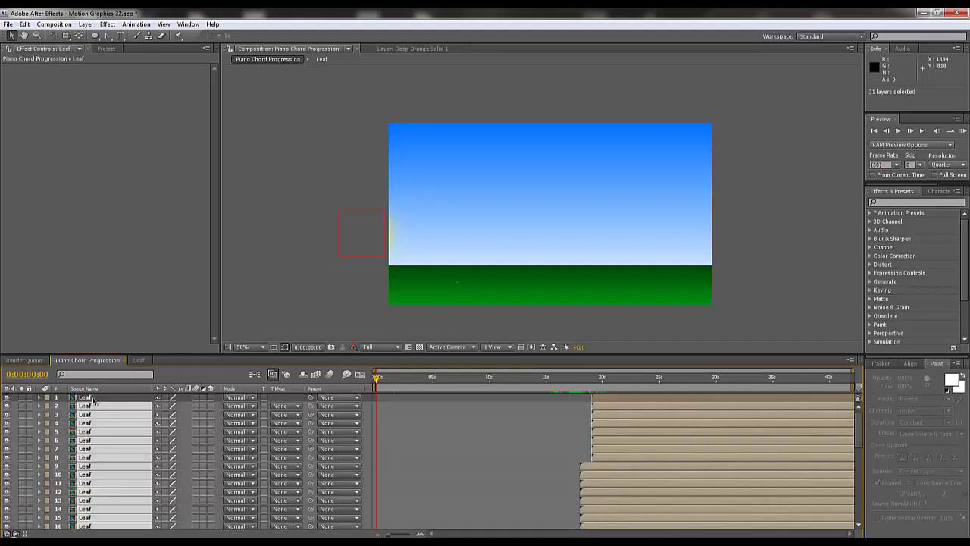
scroll(121, 429, "down", 1)
scroll(561, 470, "down", 8)
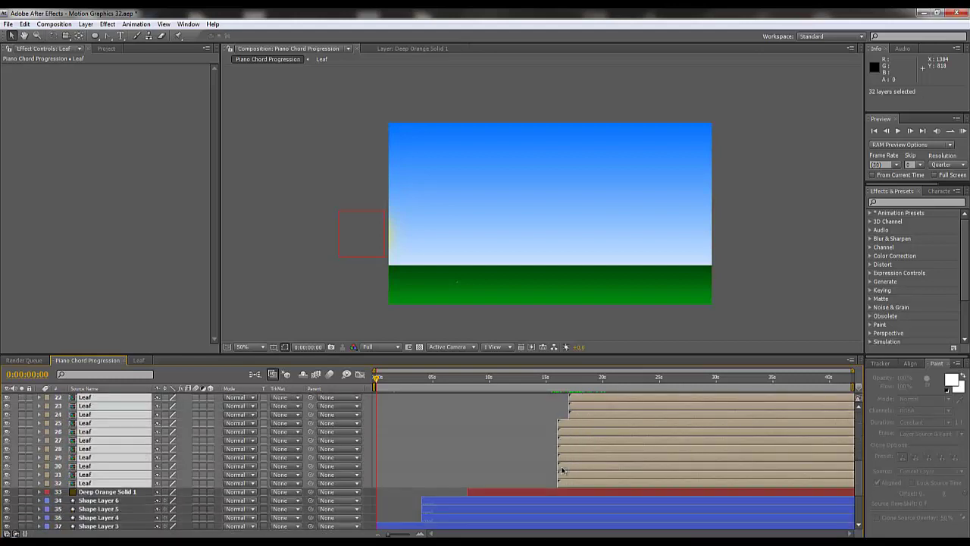
Shift all selected Leaf layers one second later so the earliest leaf group starts at 0:00:17:00, with the current time there as guide.
left_click_drag(549, 381, 567, 410)
key("Page_Down")
key("Page_Down")
key("Page_Down")
key("Page_Down")
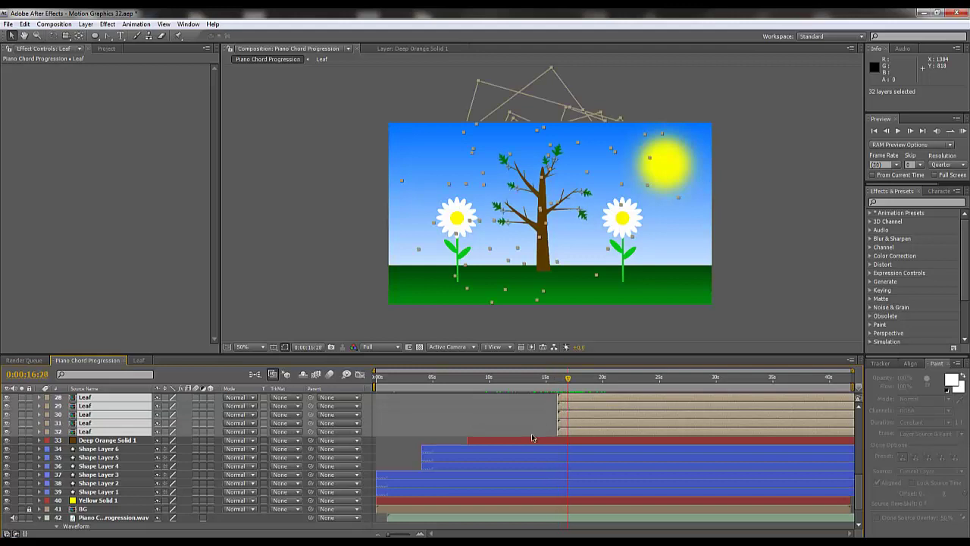
key("Page_Down")
key("Page_Down")
left_click_drag(375, 371, 540, 372)
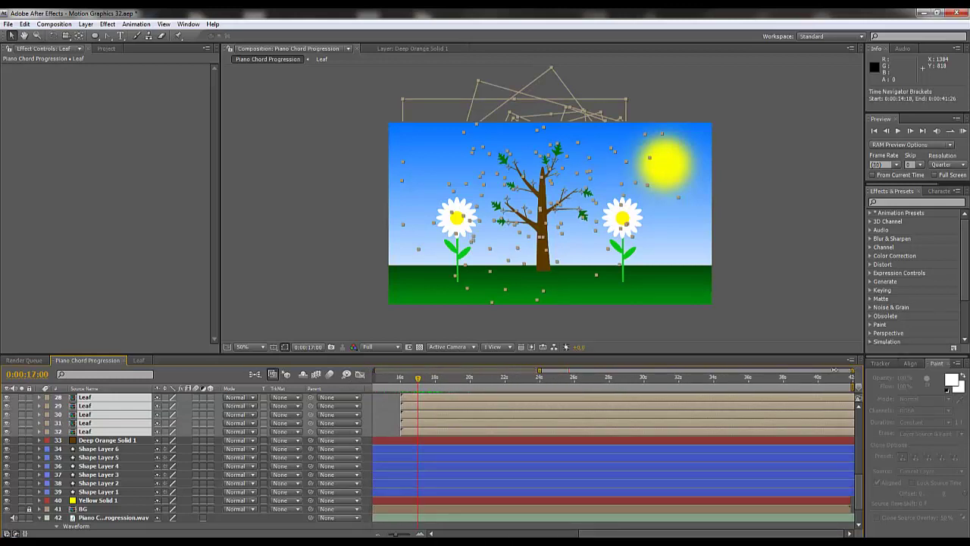
left_click_drag(834, 370, 628, 370)
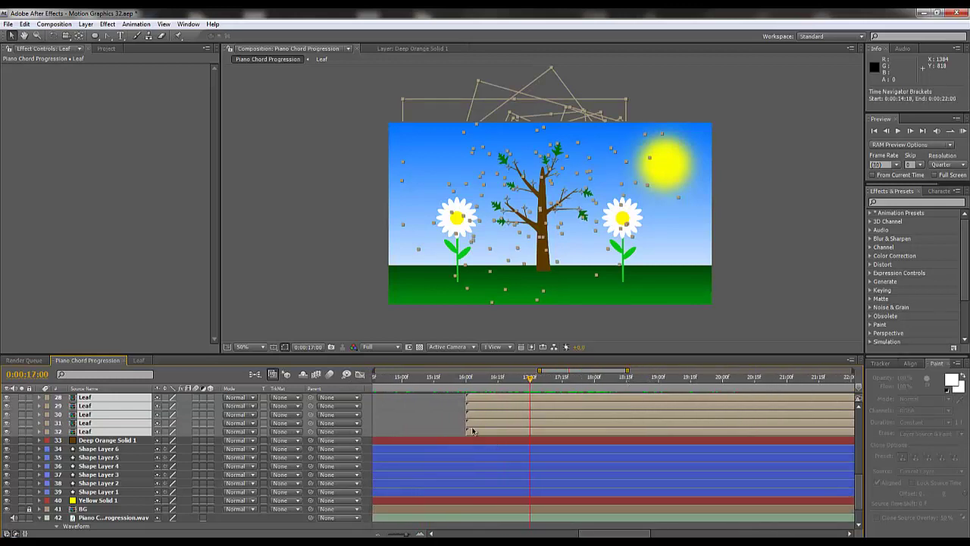
left_click_drag(471, 434, 533, 436)
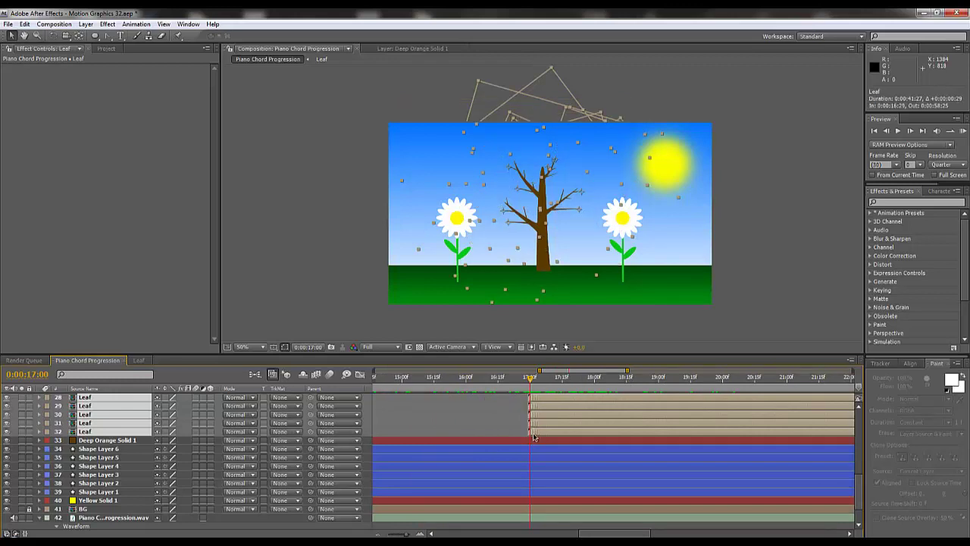
left_click_drag(534, 437, 535, 438)
Scrub from 0:00:13:00 to 0:00:16:20 and run a RAM preview of the retimed leaf animation.
mouse_move(496, 377)
left_mouse_down()
mouse_move(332, 385)
mouse_move(513, 379)
mouse_move(407, 379)
mouse_move(504, 385)
left_mouse_up()
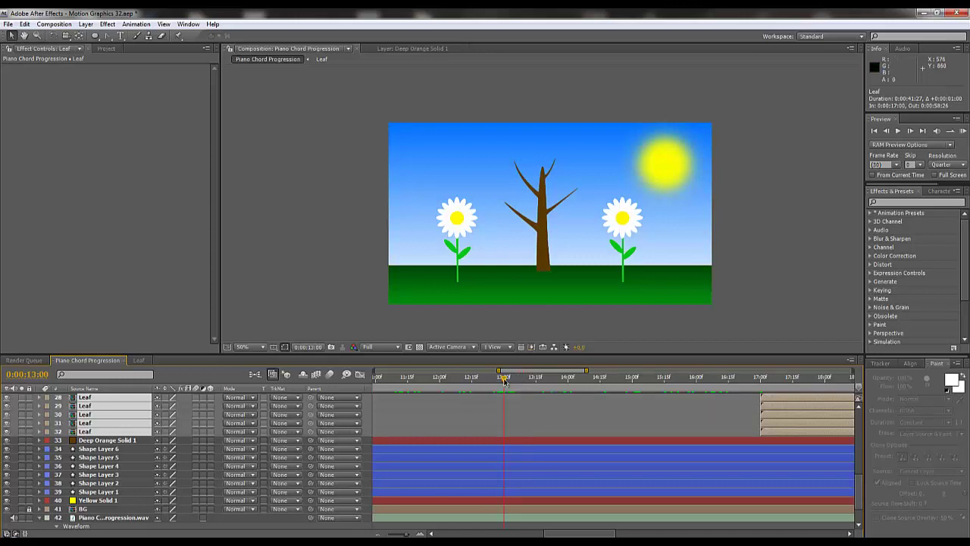
left_click_drag(504, 381, 740, 413)
key("KP_0")
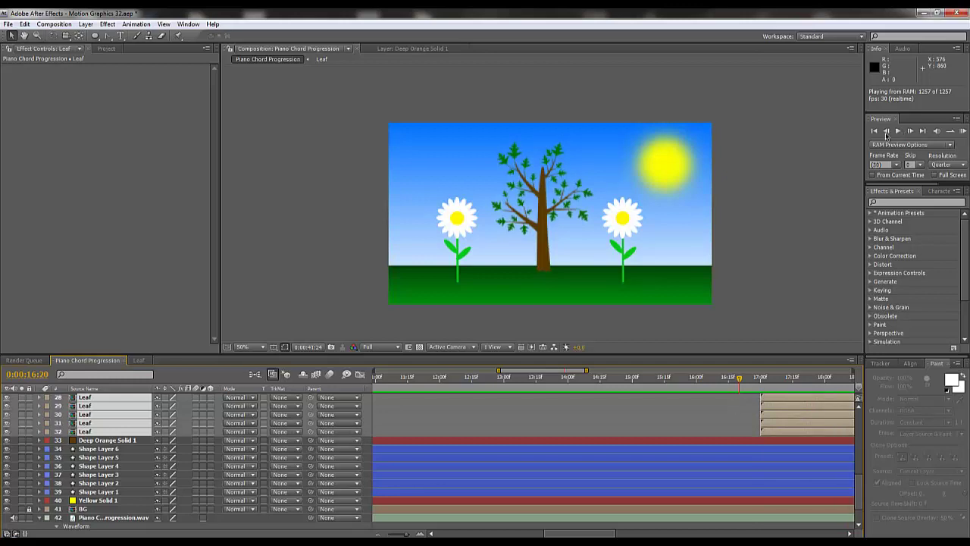
key("space")
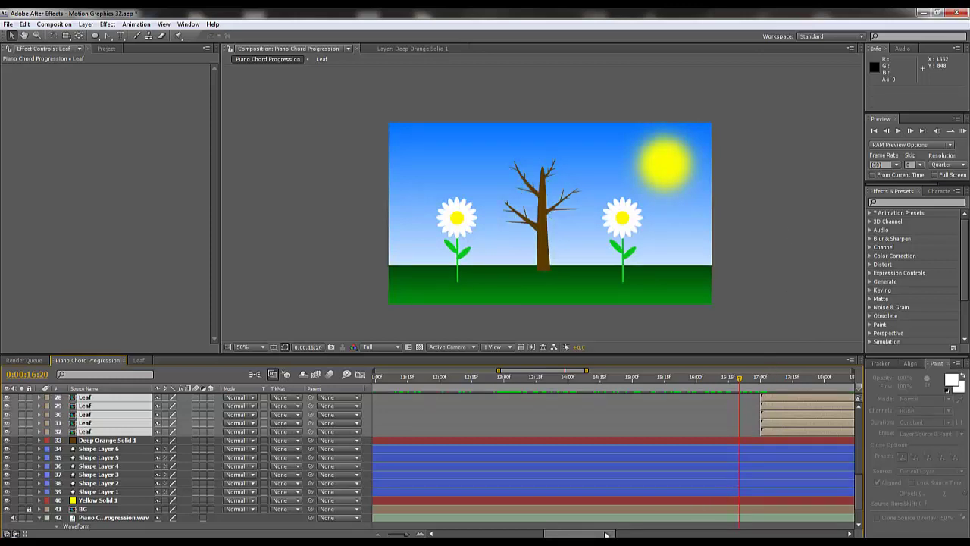
Scrub between 0:00:19:15 and 0:00:21:00 to compare the last leaf group's appearance with the piano waveform, stopping at 0:00:20:08.
left_click_drag(606, 530, 697, 531)
scroll(678, 452, "up", 5)
scroll(678, 448, "up", 3)
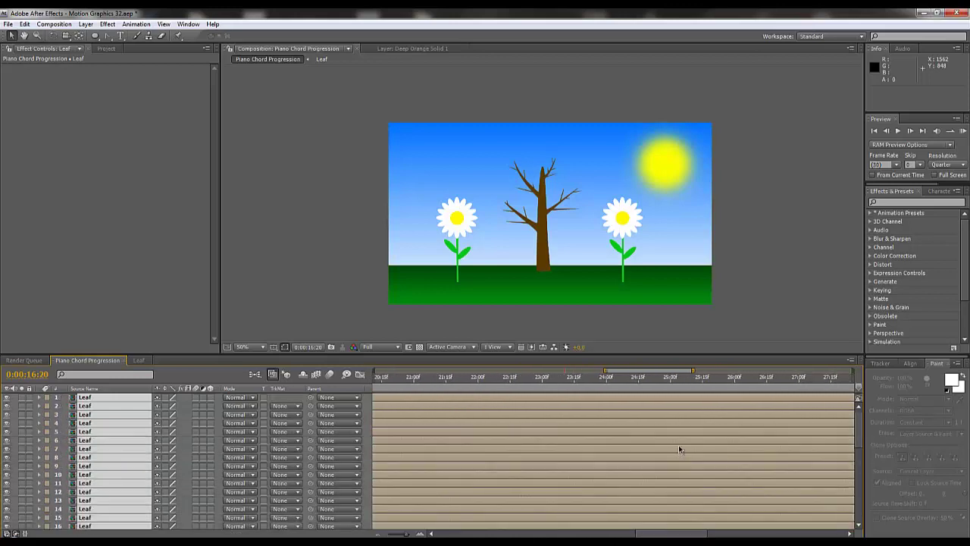
left_click(591, 378)
left_click_drag(387, 388, 417, 391)
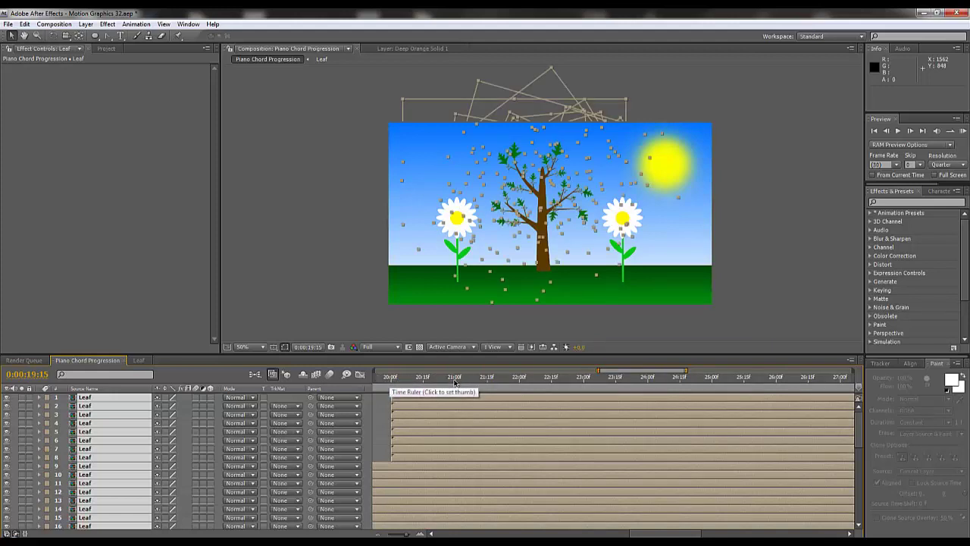
left_click(456, 382)
scroll(458, 446, "down", 10)
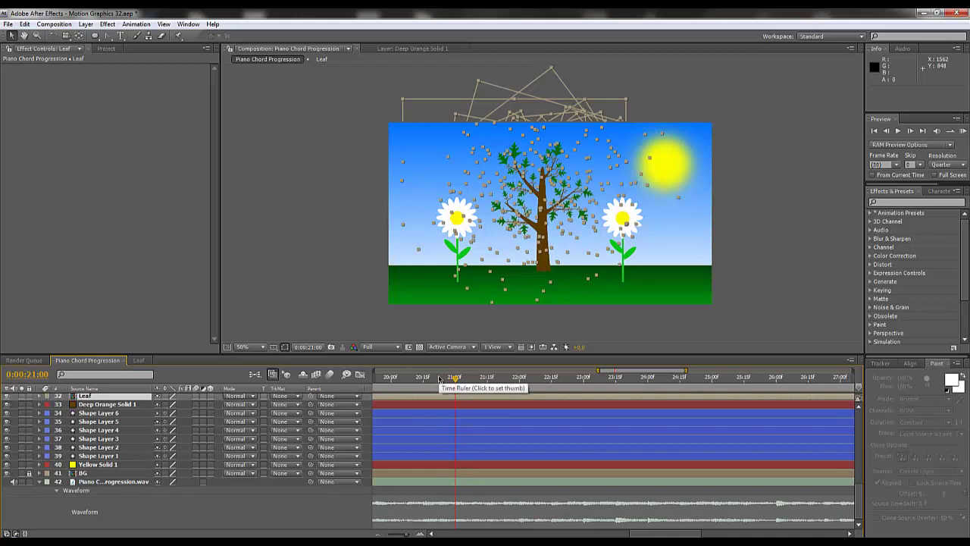
left_click_drag(441, 378, 408, 379)
left_click(393, 379)
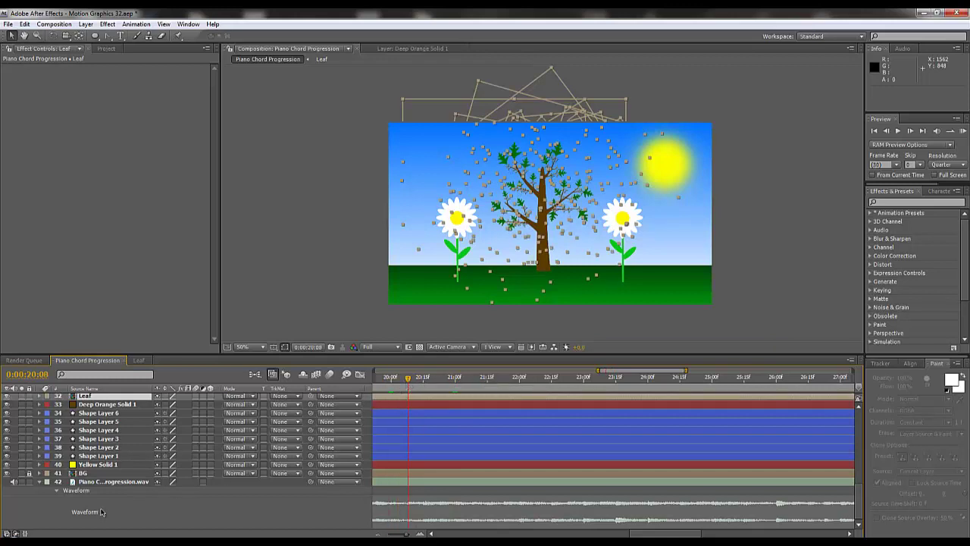
Check the Leaf layers' start points around 0:00:20:00 and play the composition briefly from 0:00:19:28.
scroll(401, 456, "up", 10)
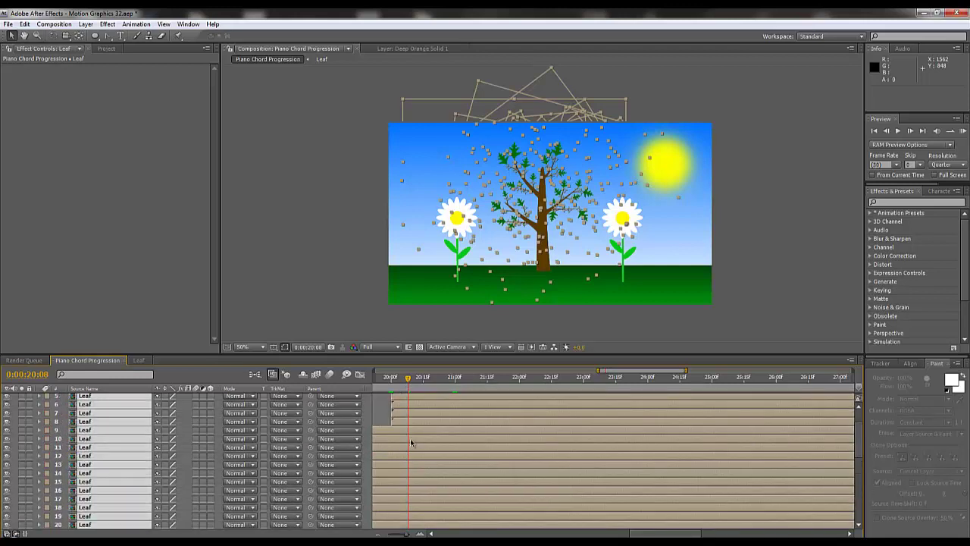
scroll(411, 443, "up", 2)
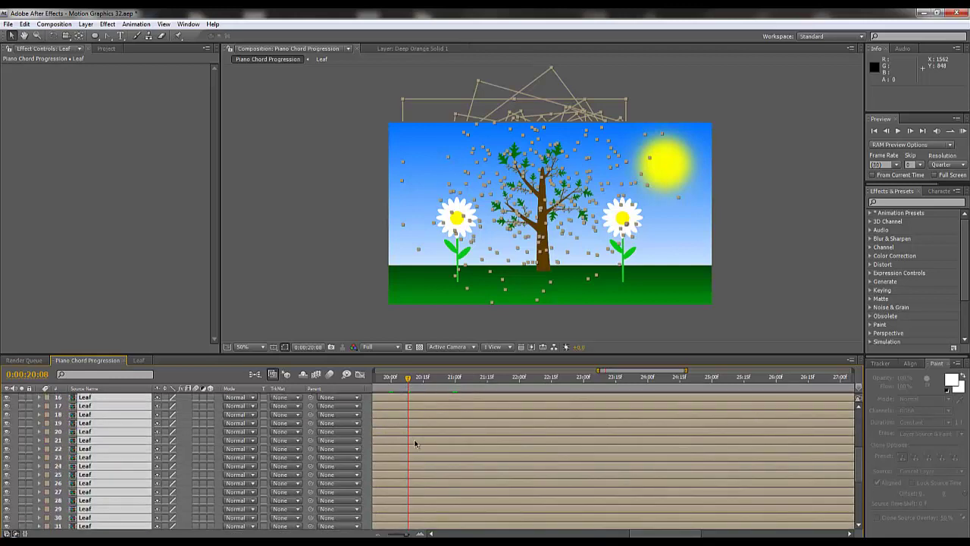
scroll(416, 443, "down", 10)
left_click(386, 383)
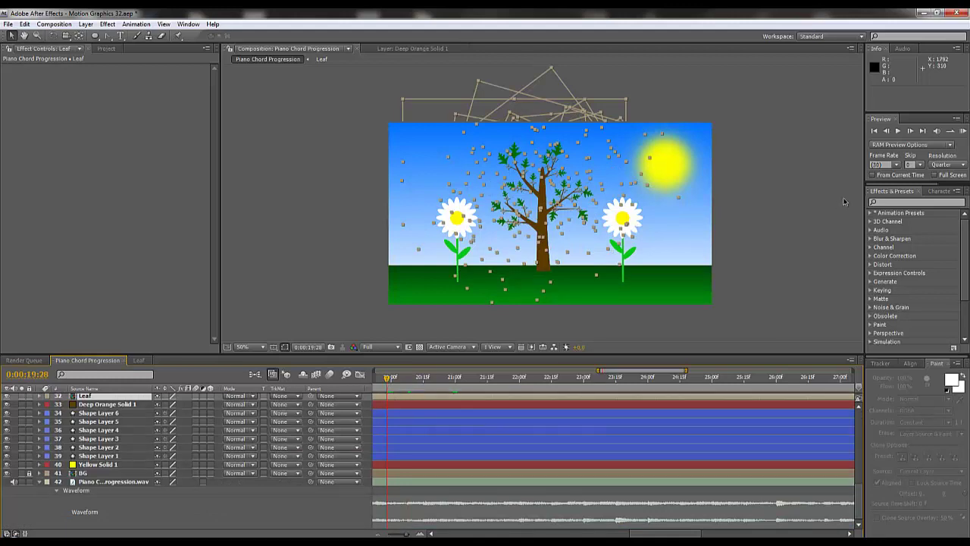
left_click(898, 131)
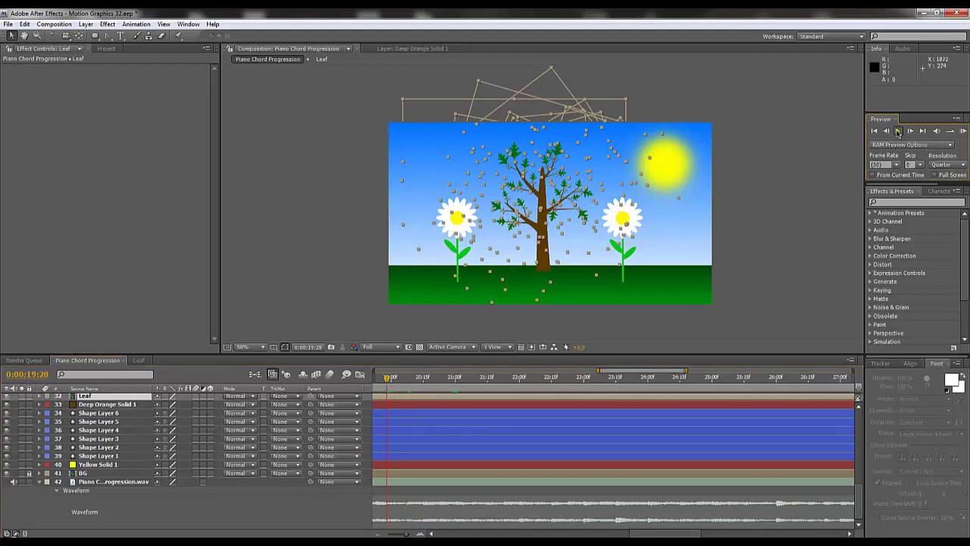
left_click(898, 131)
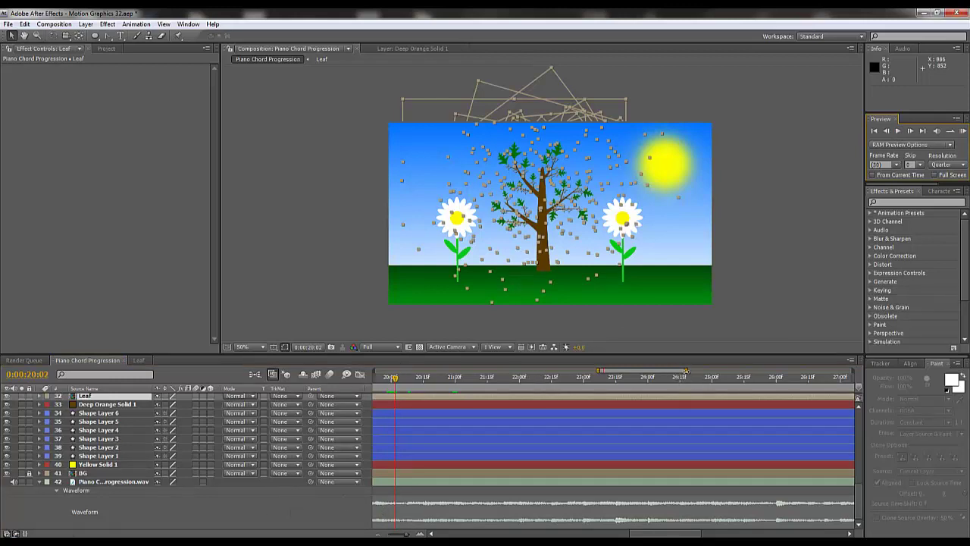
Narrow the visible time range to 0:00:19:23–0:00:20:23 and preview the audio from 0:00:19:24.
left_click_drag(686, 371, 611, 371)
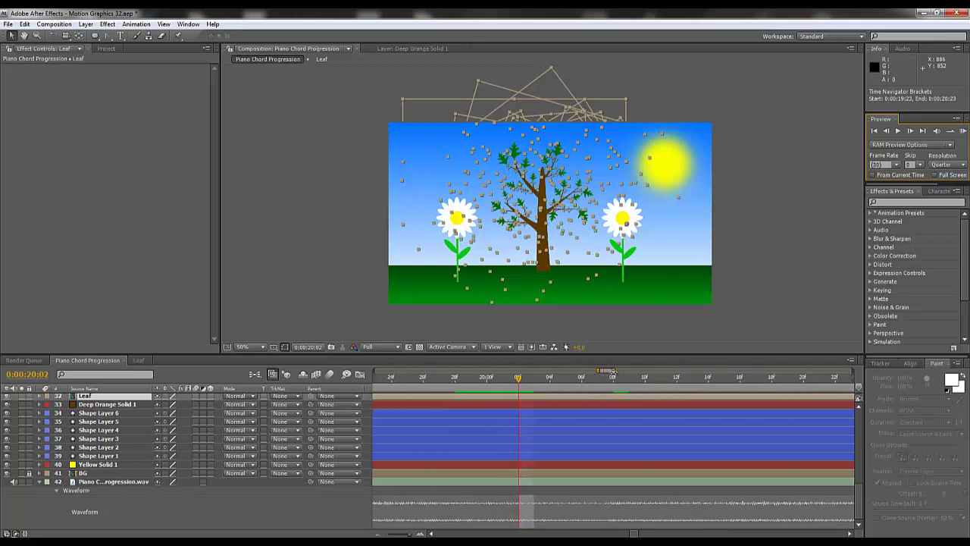
left_click(488, 382)
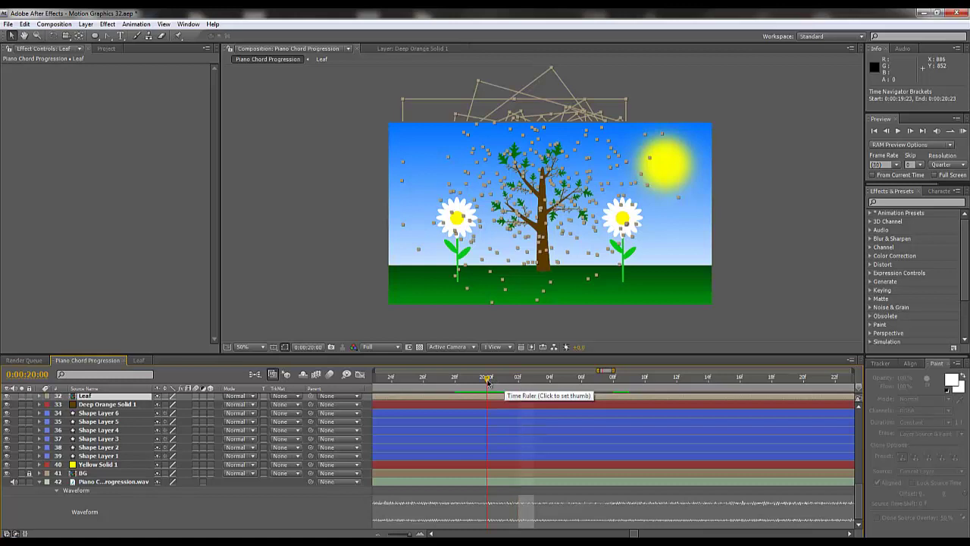
left_click(403, 380)
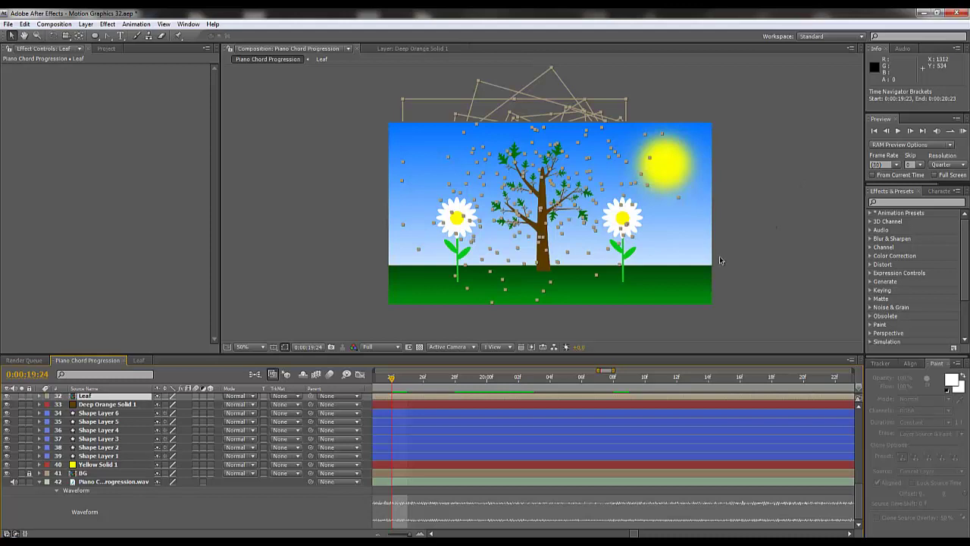
key("KP_Decimal")
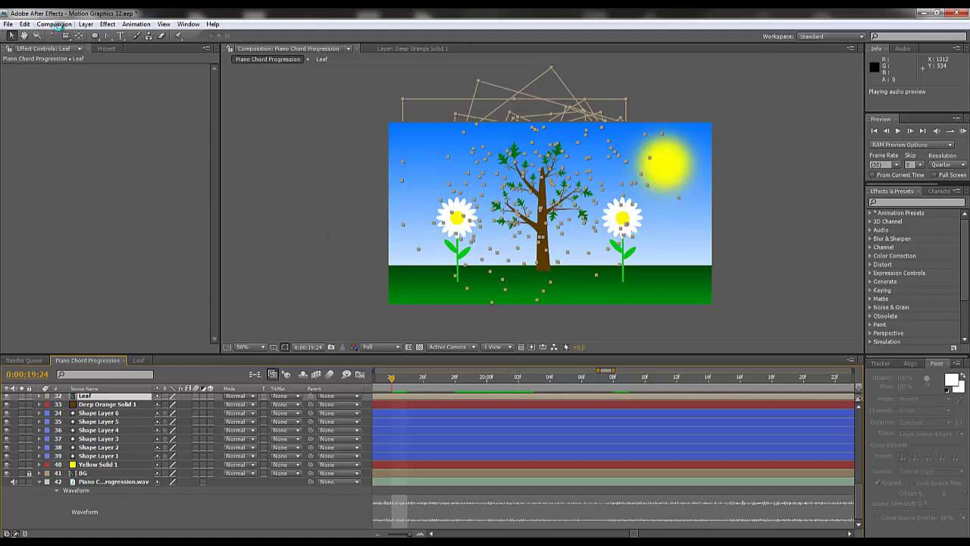
Look up the composition's audio preview commands and preview the audio from 0:00:20:00 forward.
left_click(55, 25)
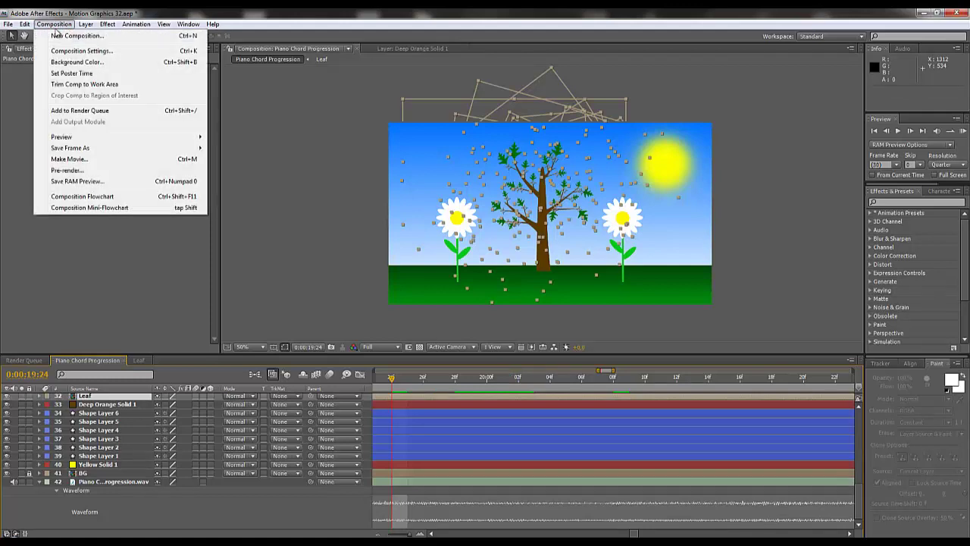
mouse_move(189, 138)
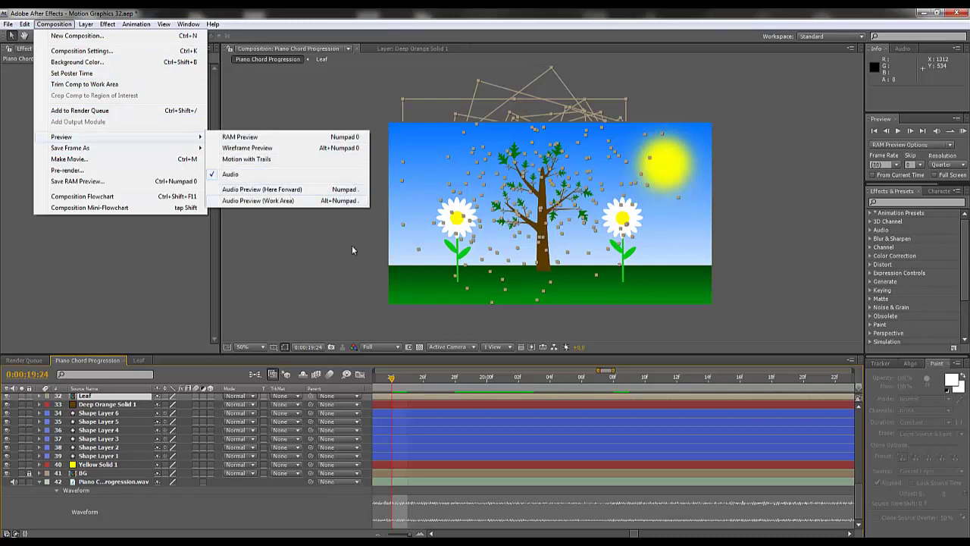
left_click(428, 381)
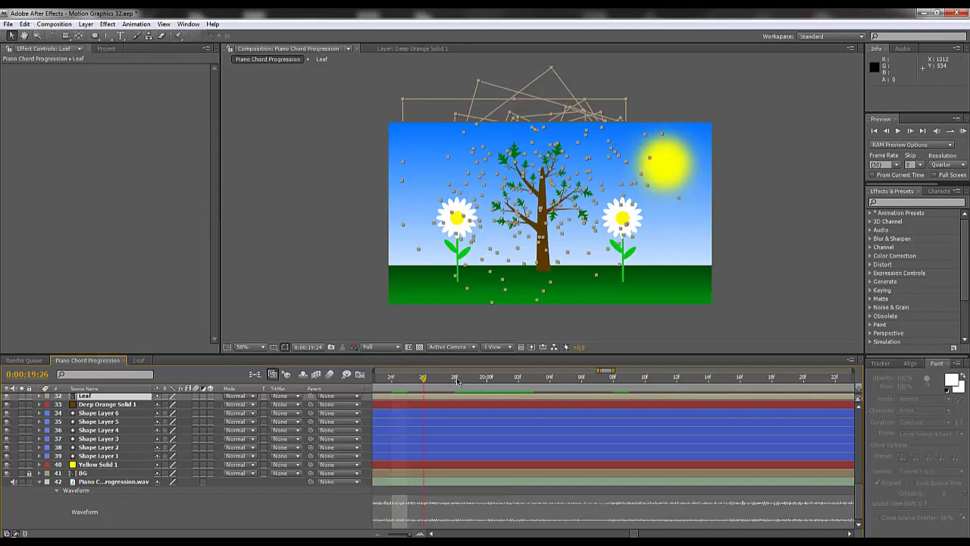
left_click(485, 381)
key("KP_Decimal")
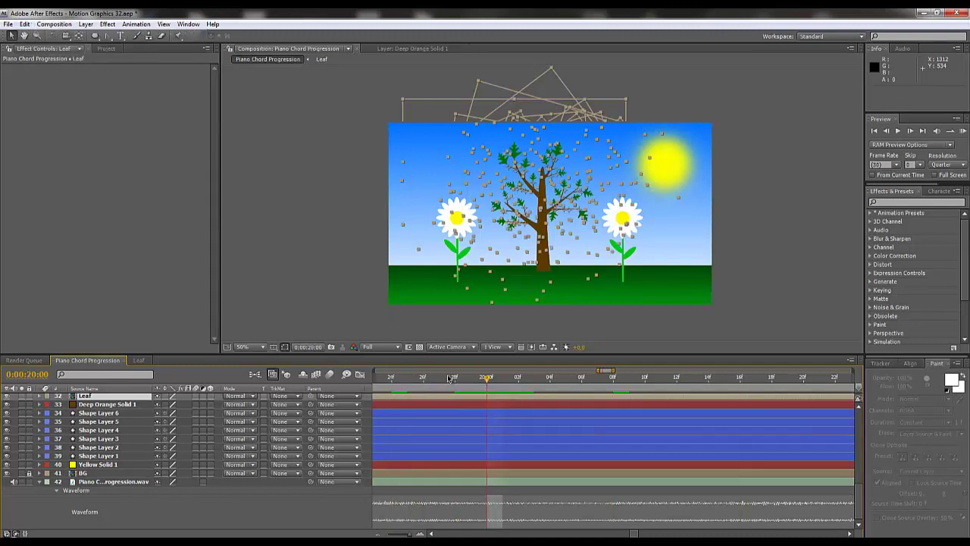
Preview the audio from 0:00:19:21 and 0:00:18:29, and widen the visible time range to start at 0:00:13:26.
left_click_drag(449, 378, 383, 377)
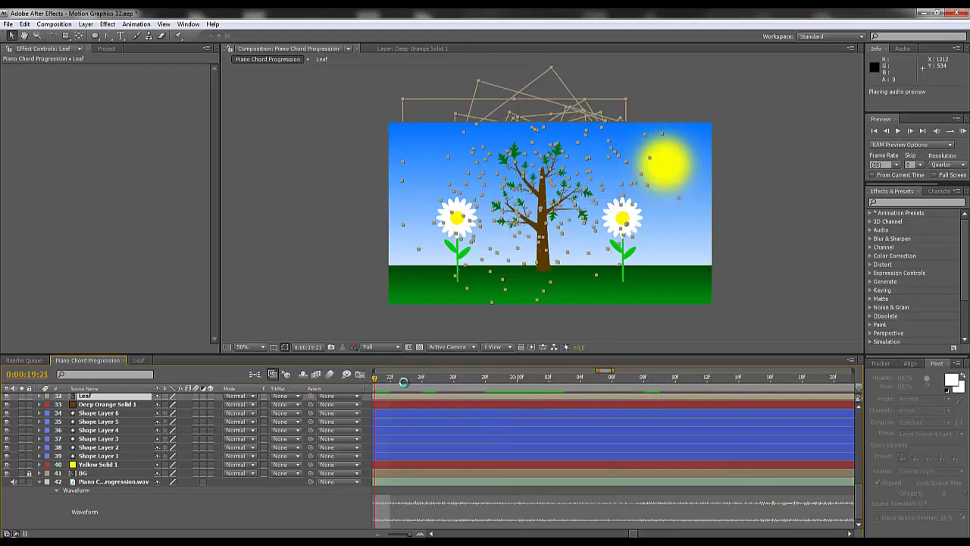
left_click_drag(353, 384, 453, 385)
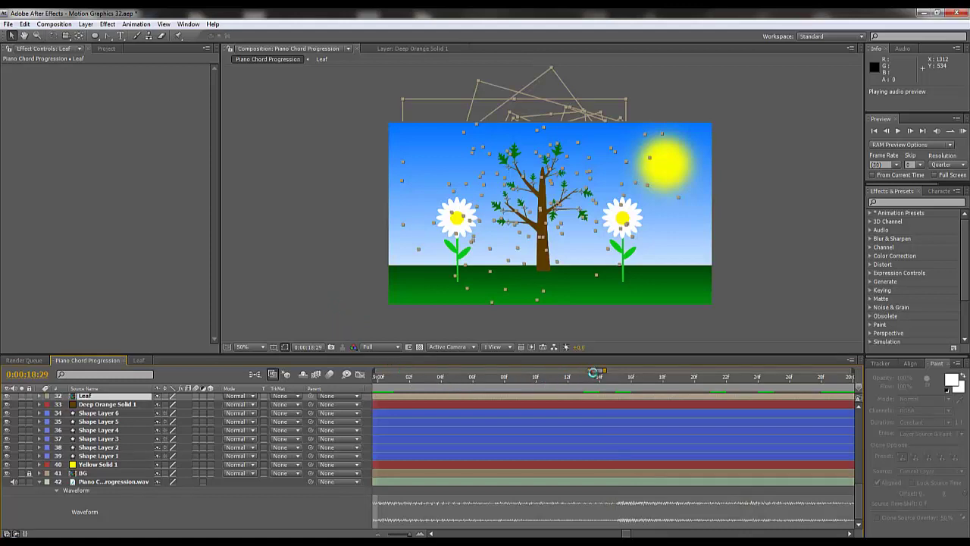
left_click_drag(594, 372, 531, 371)
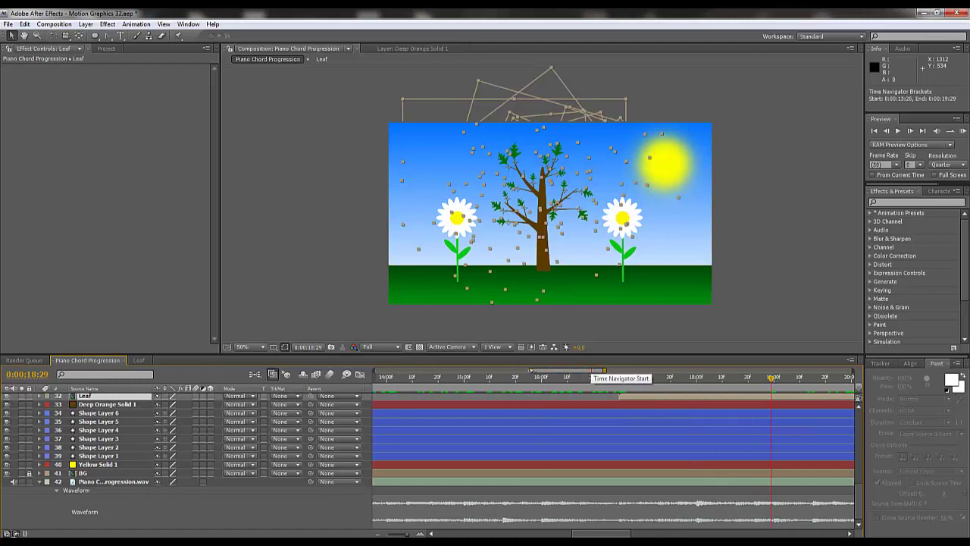
Preview the audio in short bursts from 0:00:14:26, 0:00:17:29, 0:00:16:28 and 0:00:15:28 to locate the piano chords.
left_click(455, 383)
key("KP_Decimal")
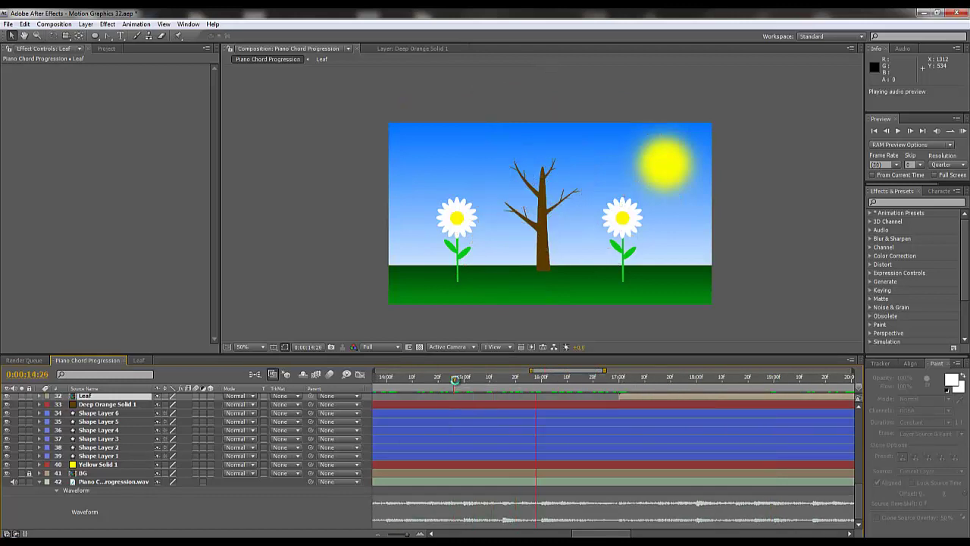
key("KP_Decimal")
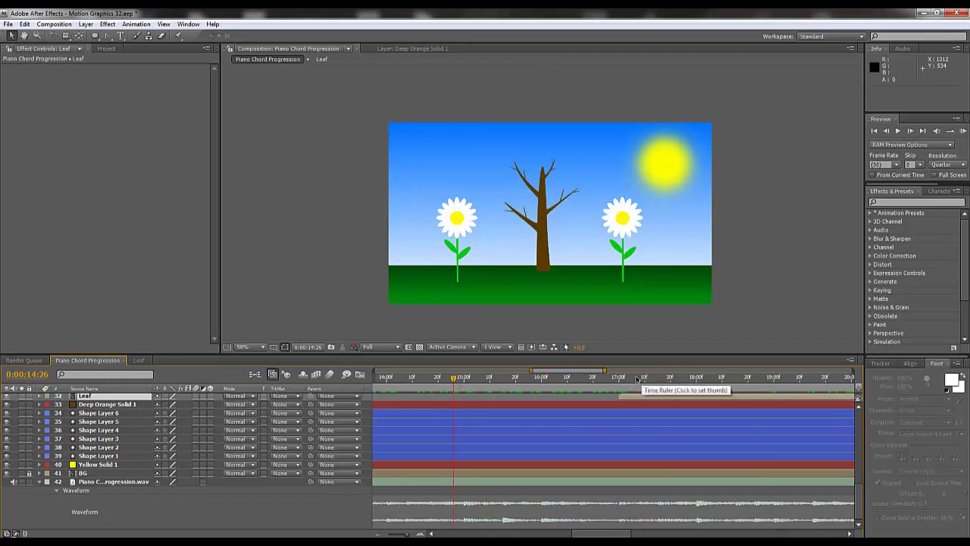
left_click(695, 383)
key("KP_Decimal")
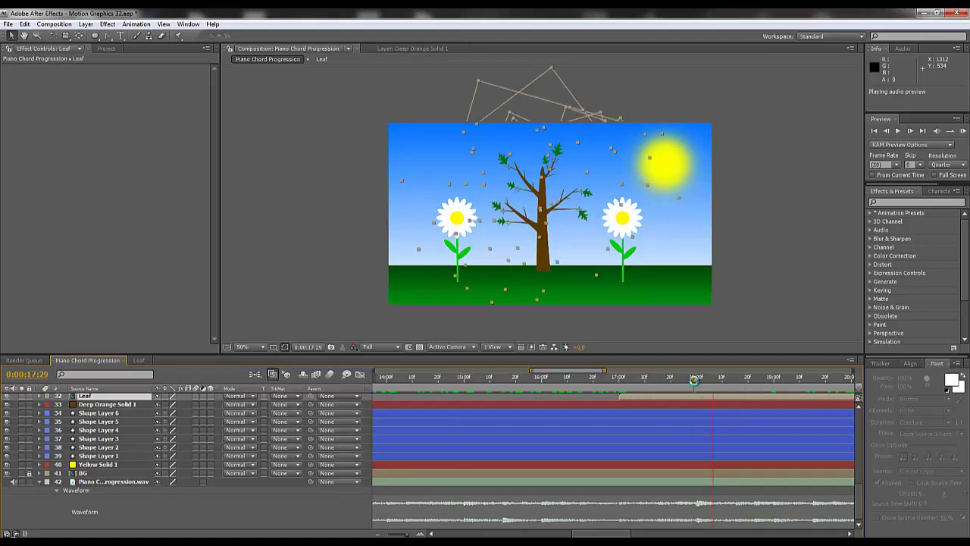
key("KP_Decimal")
left_click(615, 380)
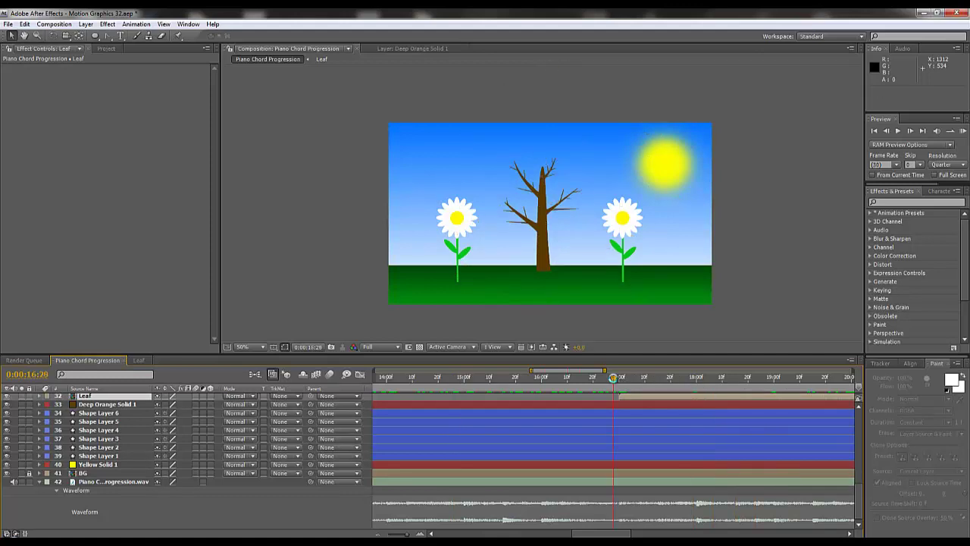
key("KP_Decimal")
left_click(536, 379)
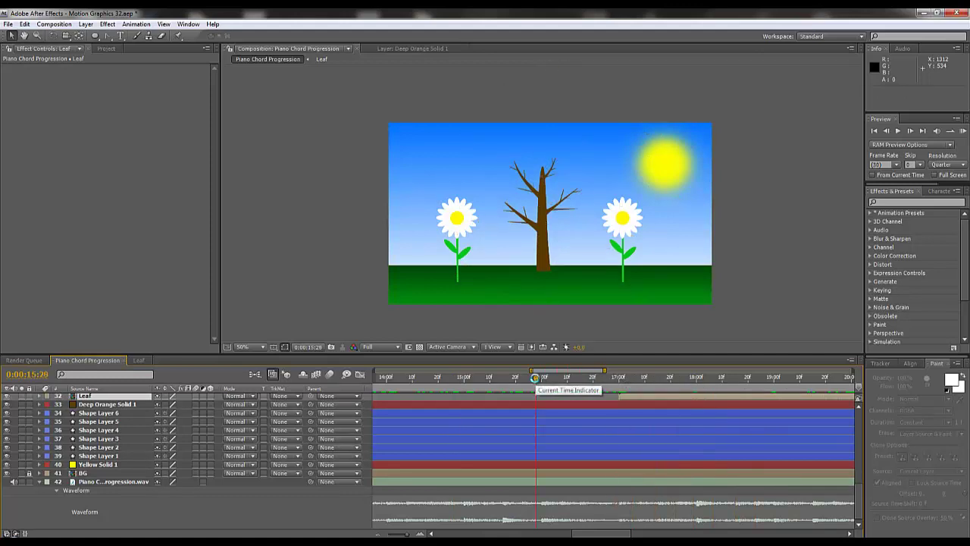
key("KP_Decimal")
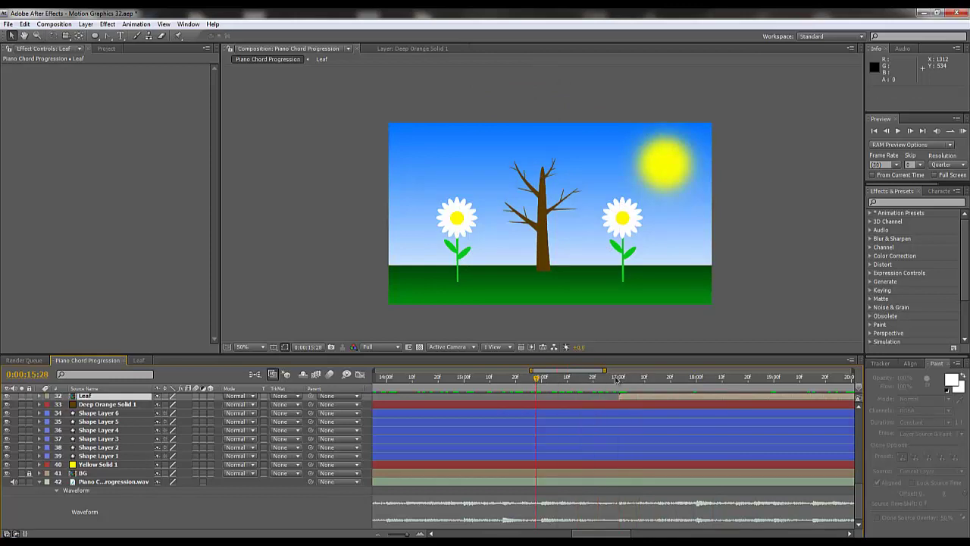
Check the first Leaf group's start point against 0:00:17:00 and preview the audio from 0:00:18:18.
left_click(620, 379)
scroll(623, 455, "up", 5)
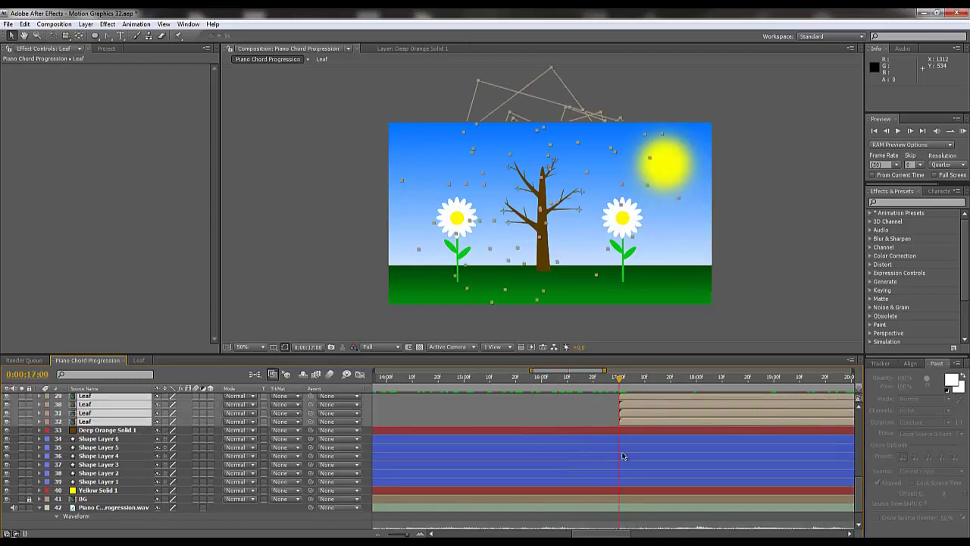
scroll(623, 456, "down", 3)
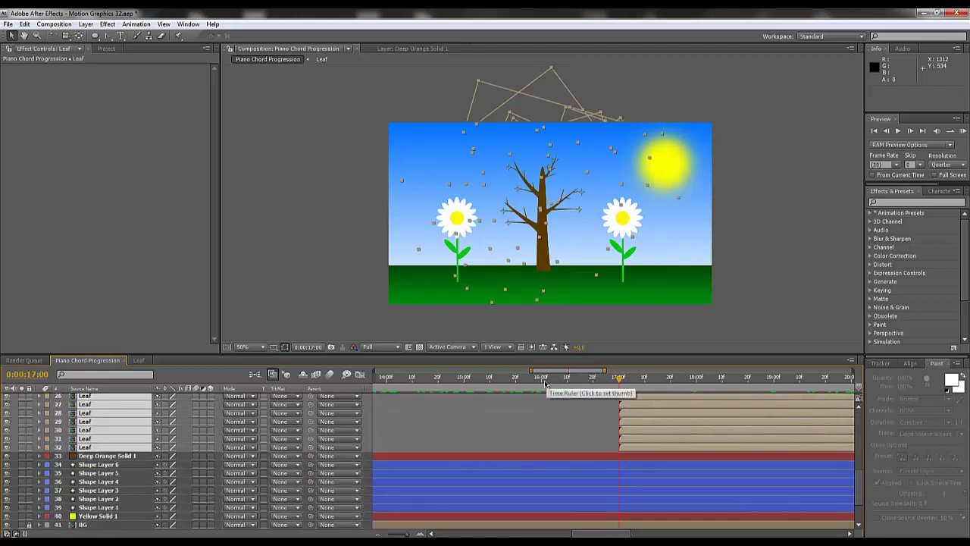
left_click(743, 382)
key("KP_Decimal")
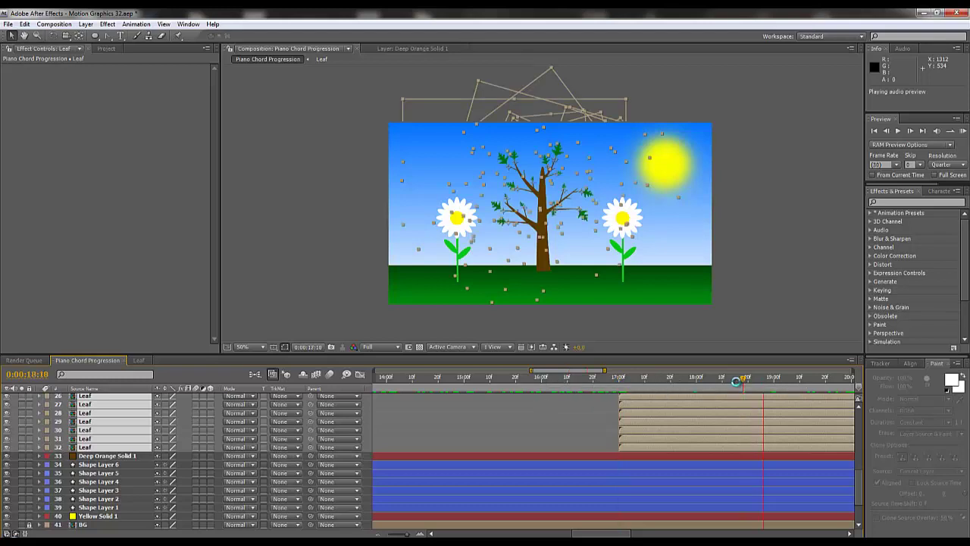
left_click(738, 340)
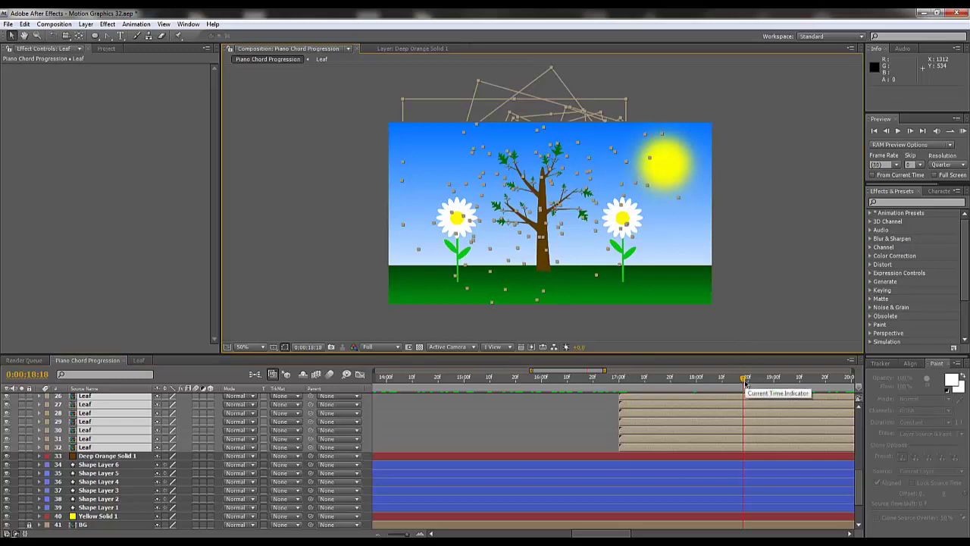
Play the composition briefly, preview the audio from 0:00:17:27 and 0:00:16:17, and stop at 0:00:21:00.
key("space")
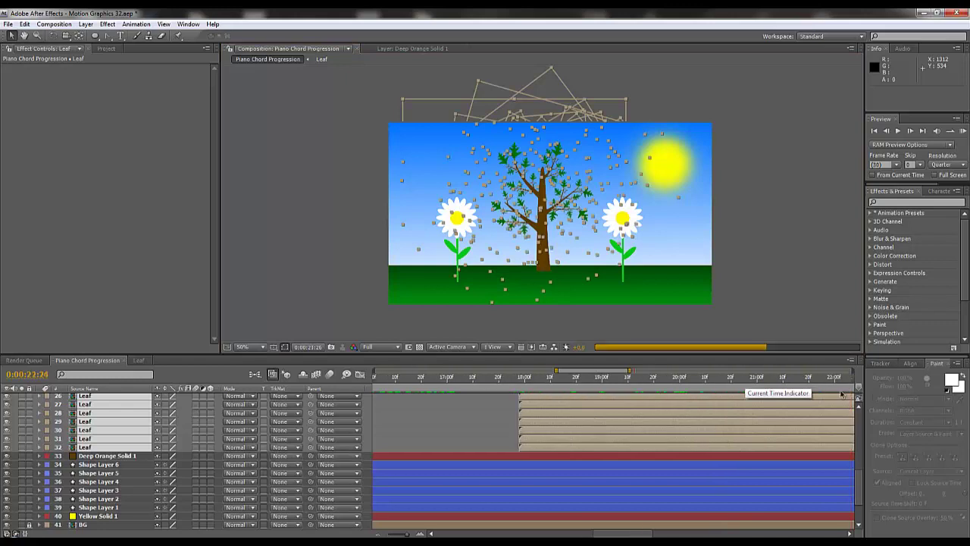
key("space")
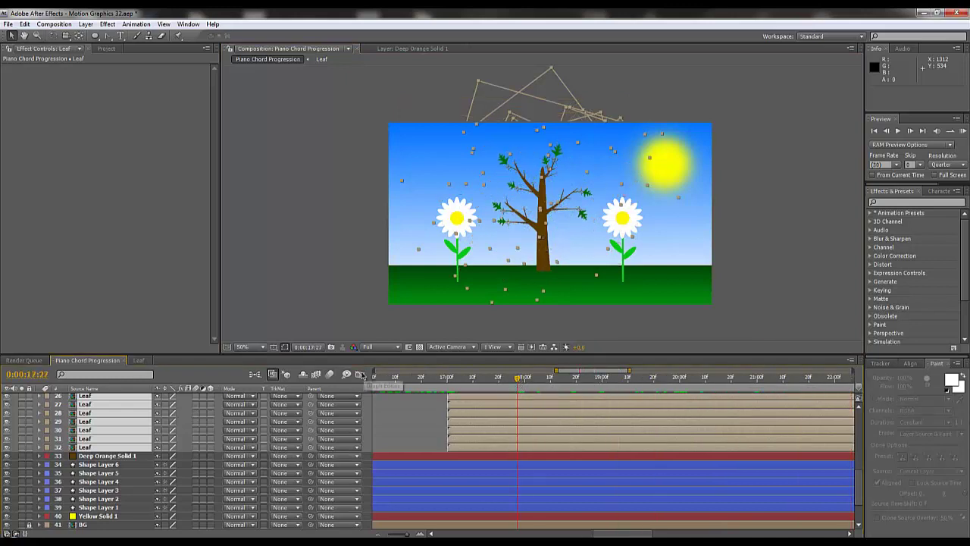
key("KP_Decimal")
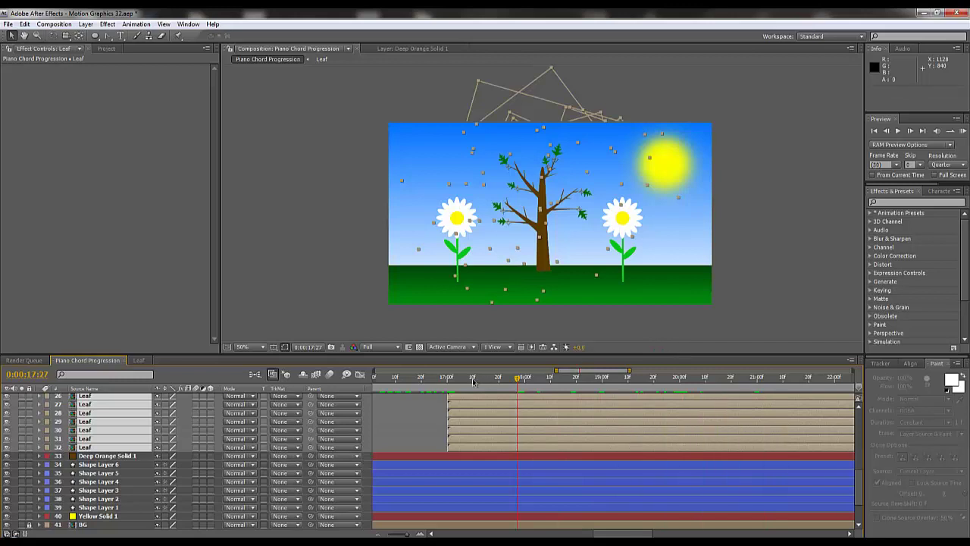
left_click(413, 380)
key("KP_Decimal")
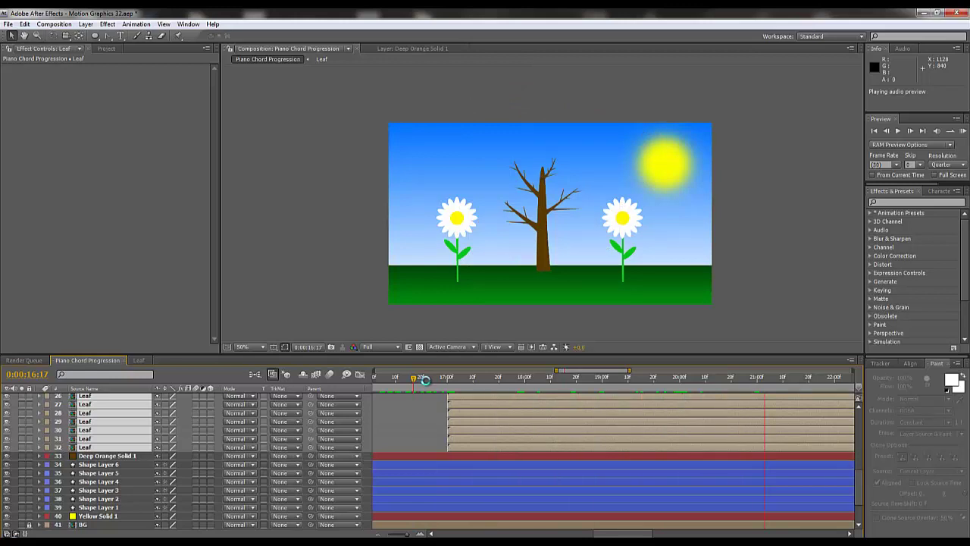
left_click(757, 383)
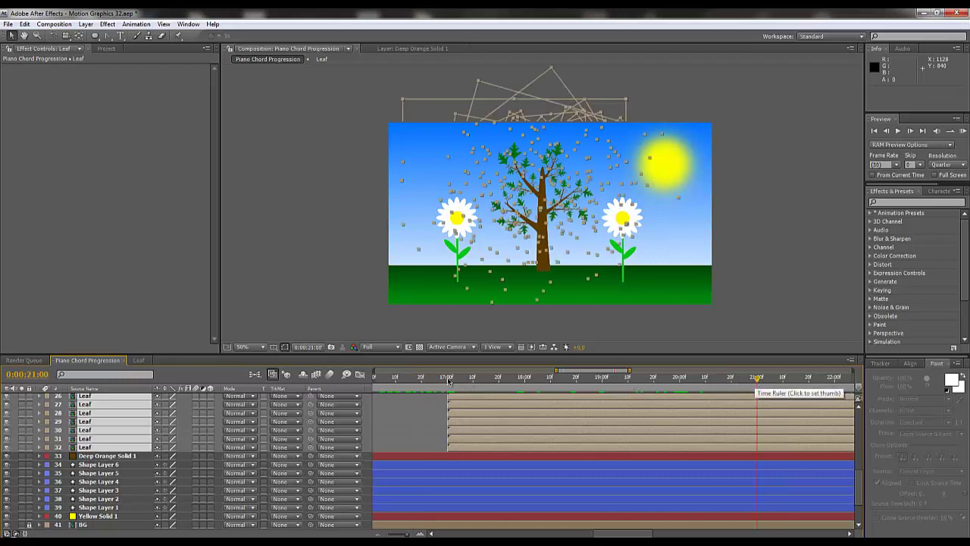
Preview the audio from 0:00:17:00, deselect the Leaf layers and compare their staggered start points with the waveform.
left_click(448, 381)
key("KP_Decimal")
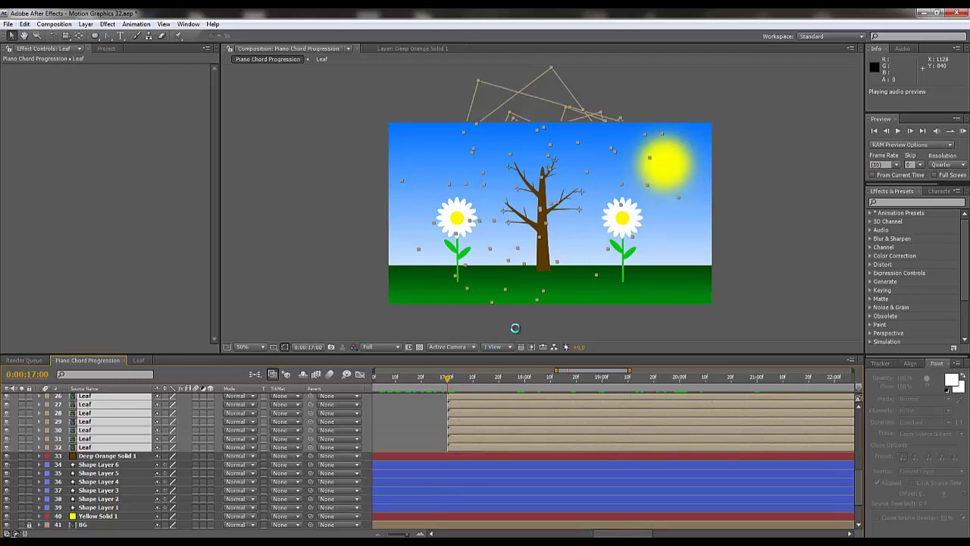
left_click(478, 316)
scroll(539, 439, "down", 2)
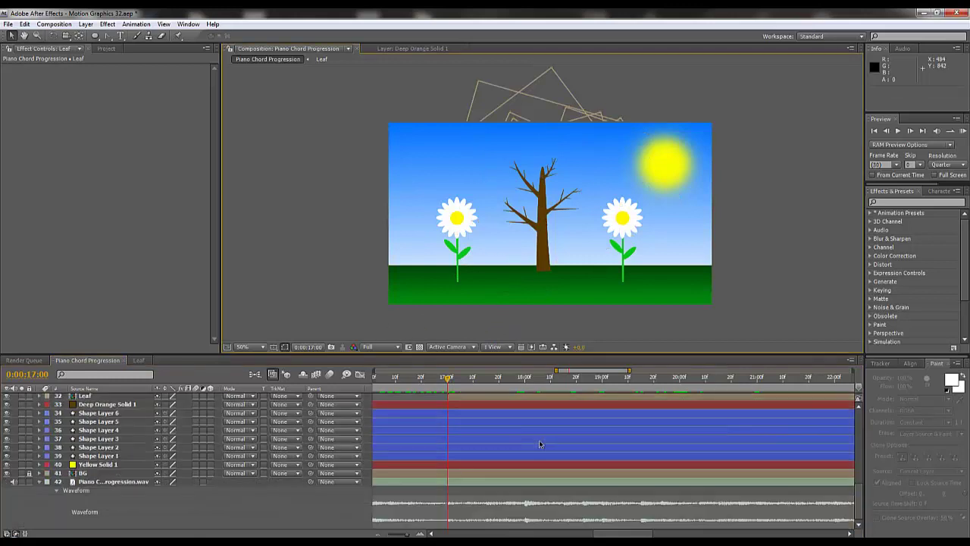
scroll(539, 440, "up", 10)
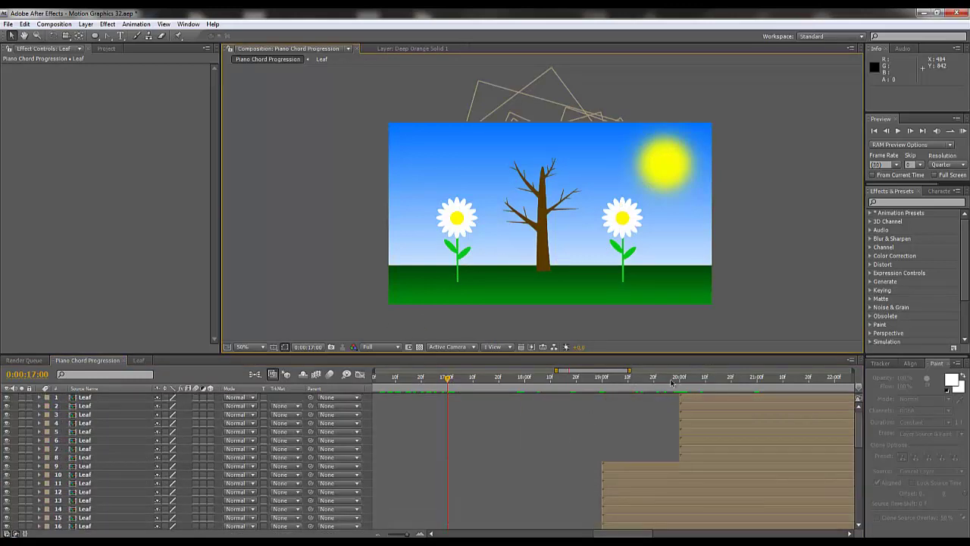
Extend the visible time range to 0:00:41:12, preview the audio from 0:00:16:28 and move the current time to 0:00:22:06.
left_click_drag(699, 377, 758, 391)
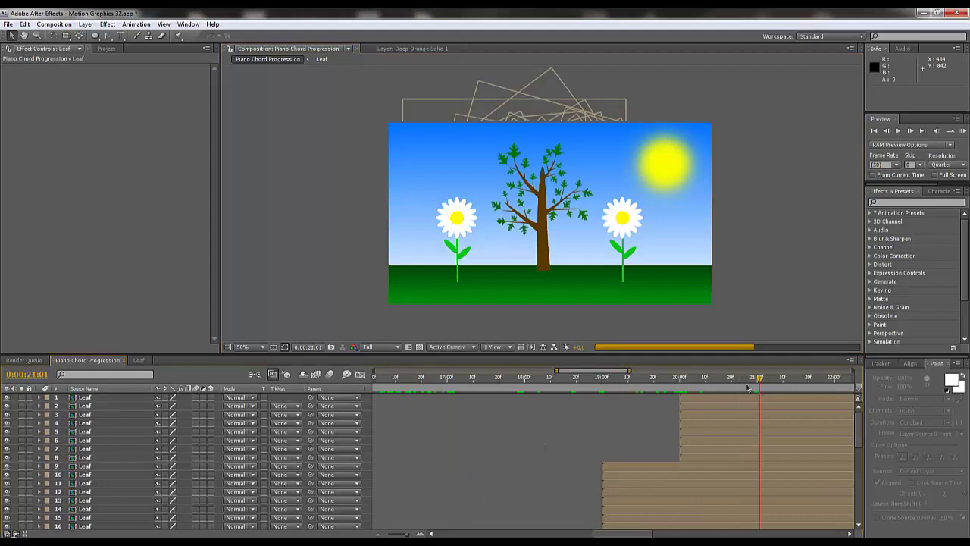
left_click_drag(630, 371, 849, 383)
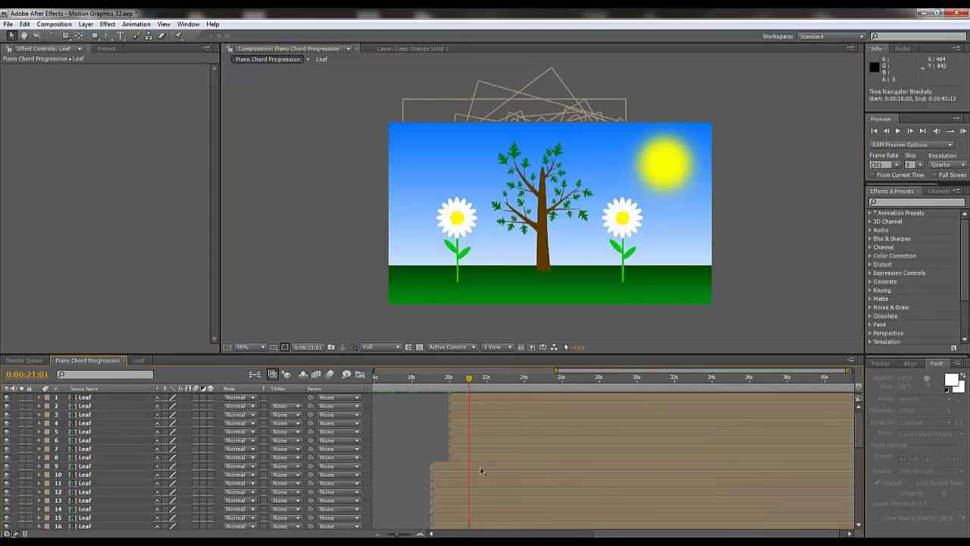
left_click(391, 383)
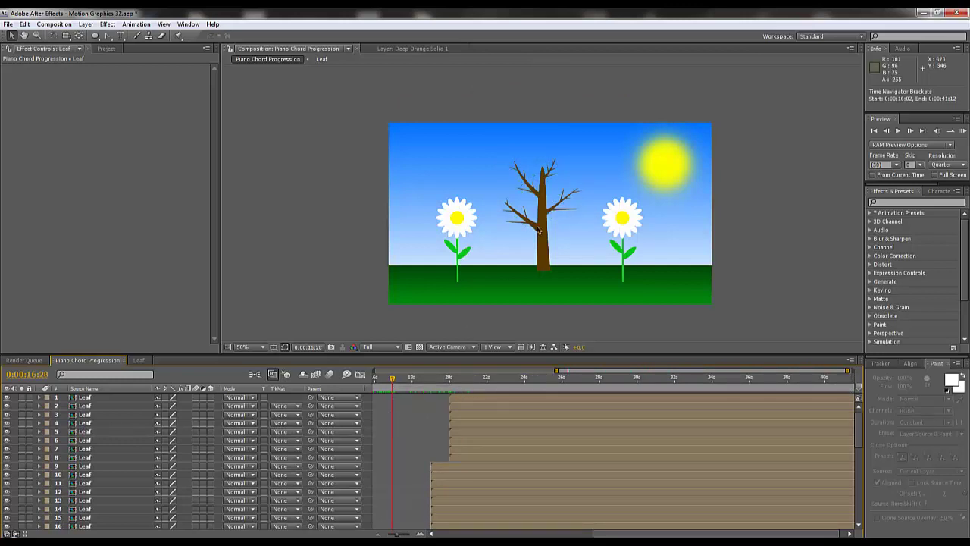
key("KP_Decimal")
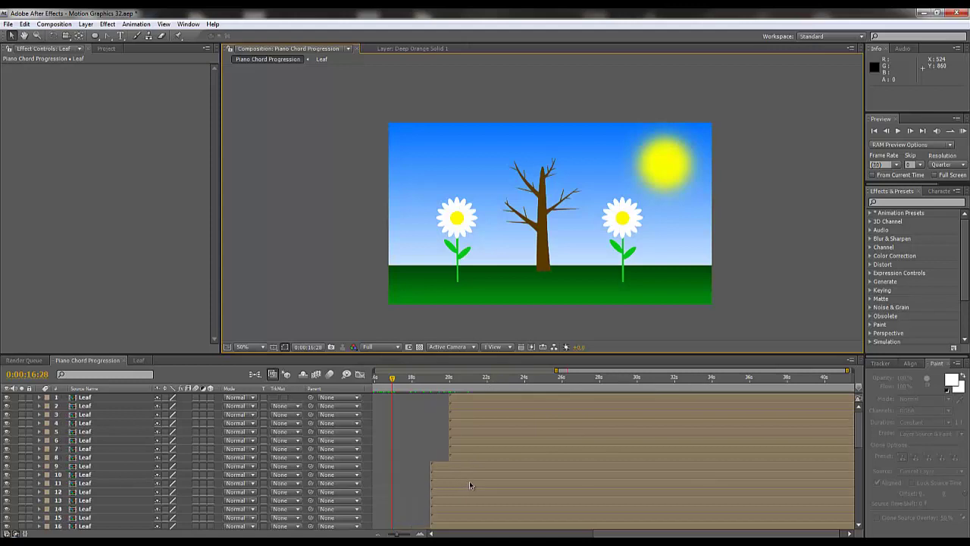
left_click_drag(470, 378, 473, 404)
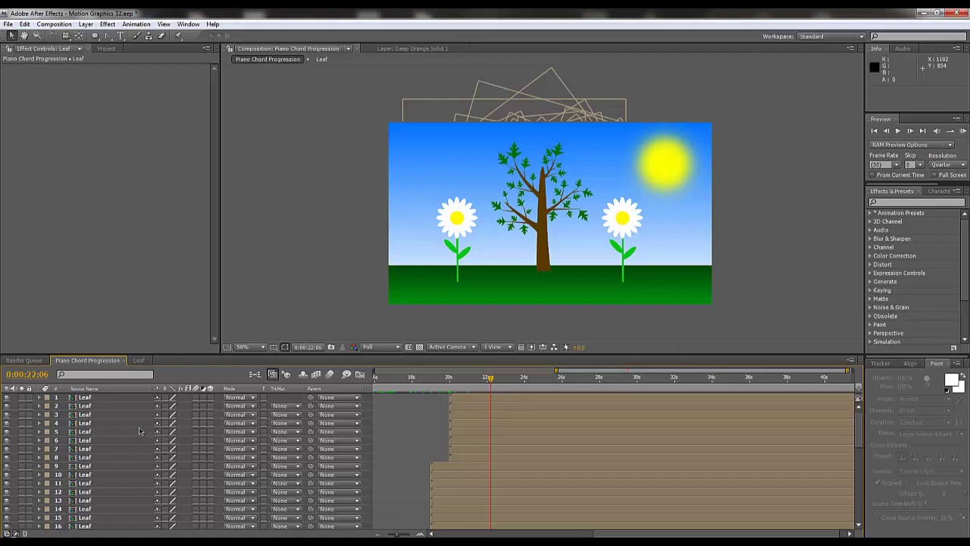
left_click(95, 36)
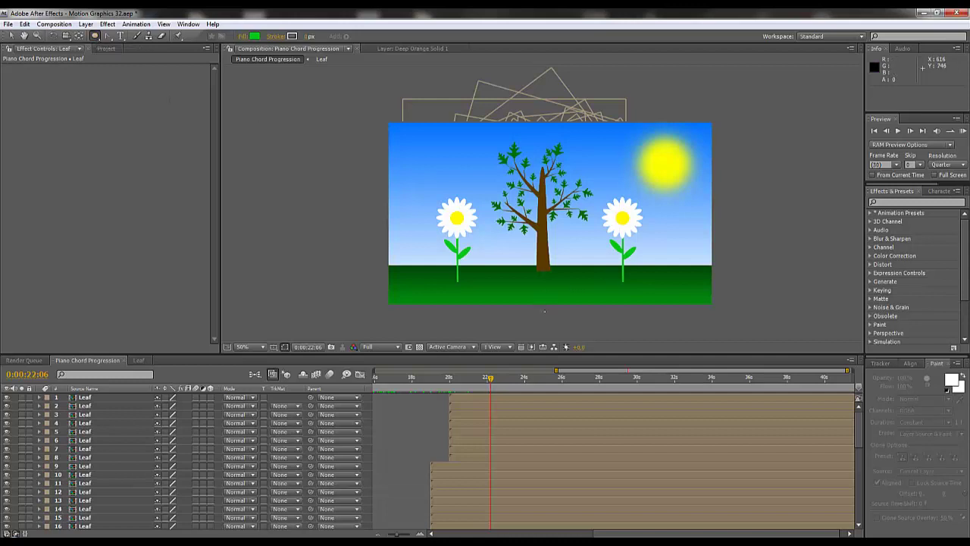
left_click_drag(545, 306, 547, 187)
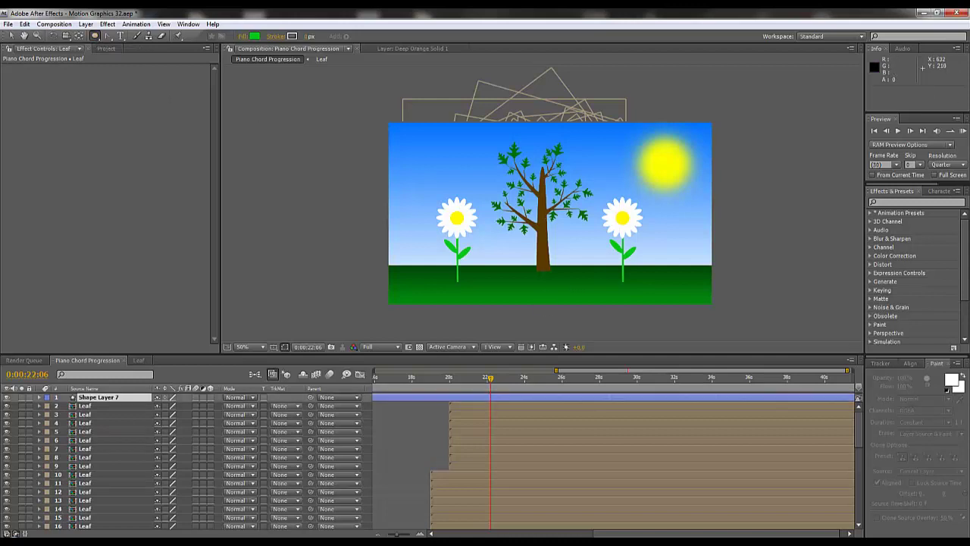
key("ctrl+z")
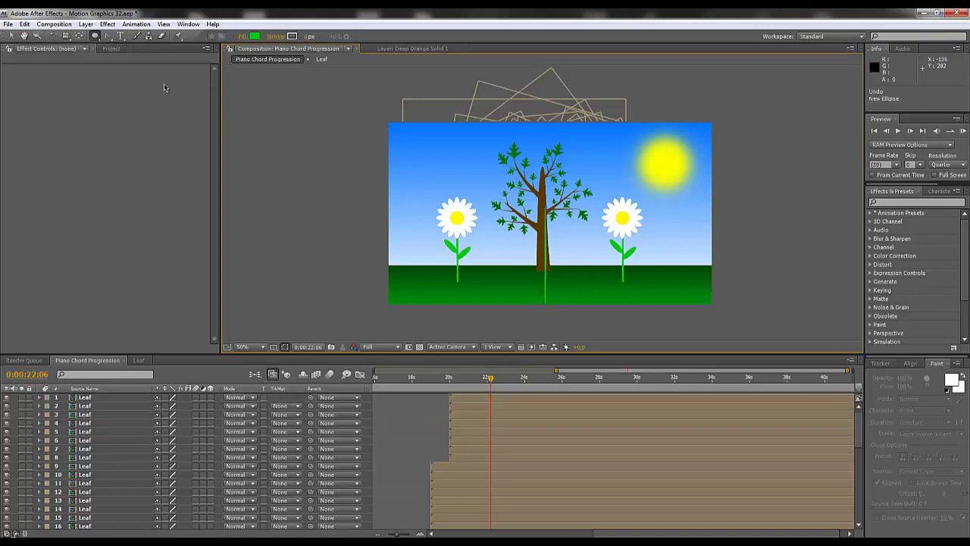
Create a new 1280 x 720 px solid in medium purple with colour value B555FF.
left_click(107, 25)
mouse_move(87, 24)
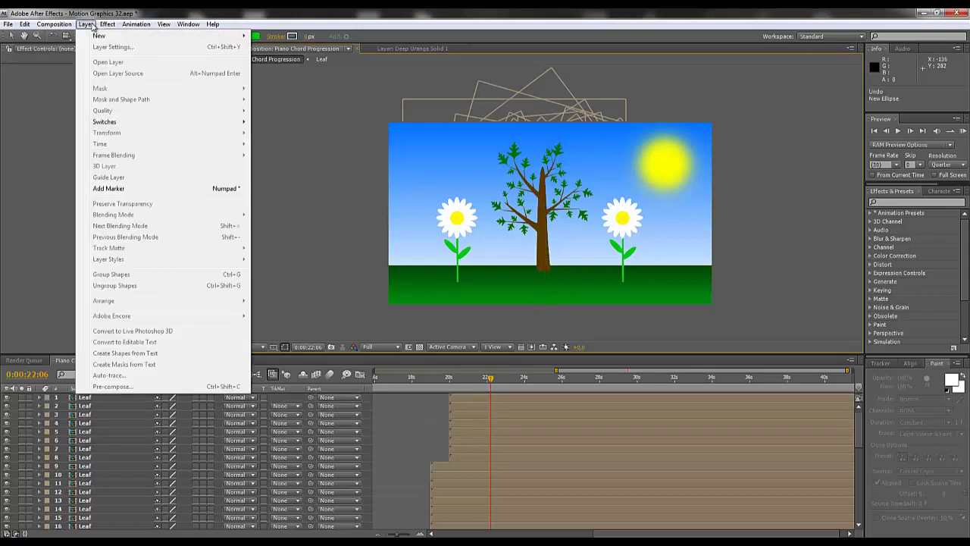
mouse_move(106, 39)
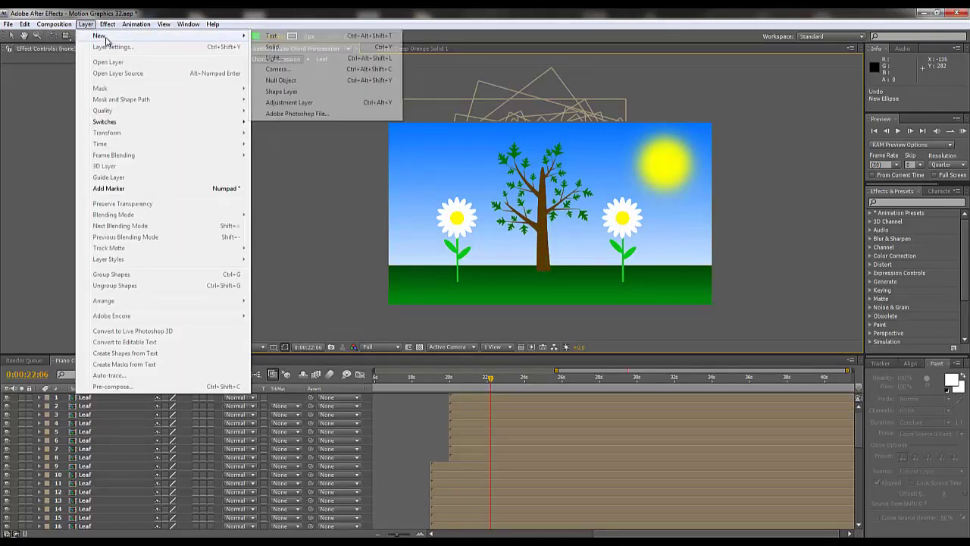
left_click(274, 47)
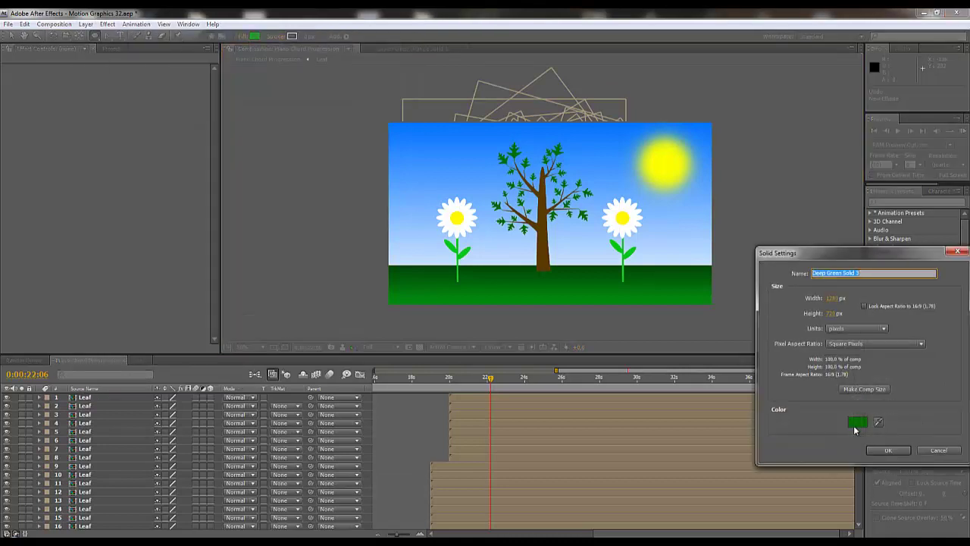
left_click(856, 423)
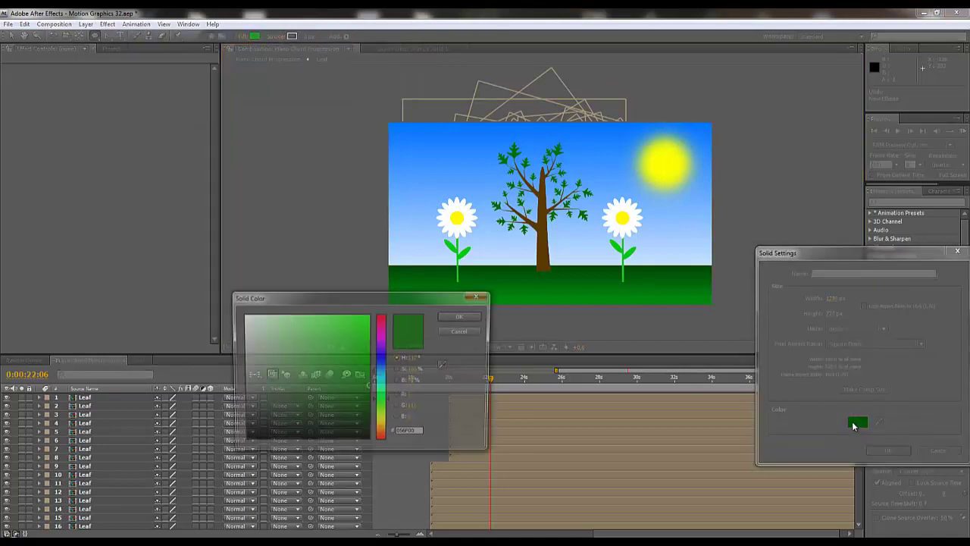
left_click(382, 345)
mouse_move(383, 339)
left_mouse_down()
mouse_move(311, 303)
mouse_move(327, 310)
left_mouse_up()
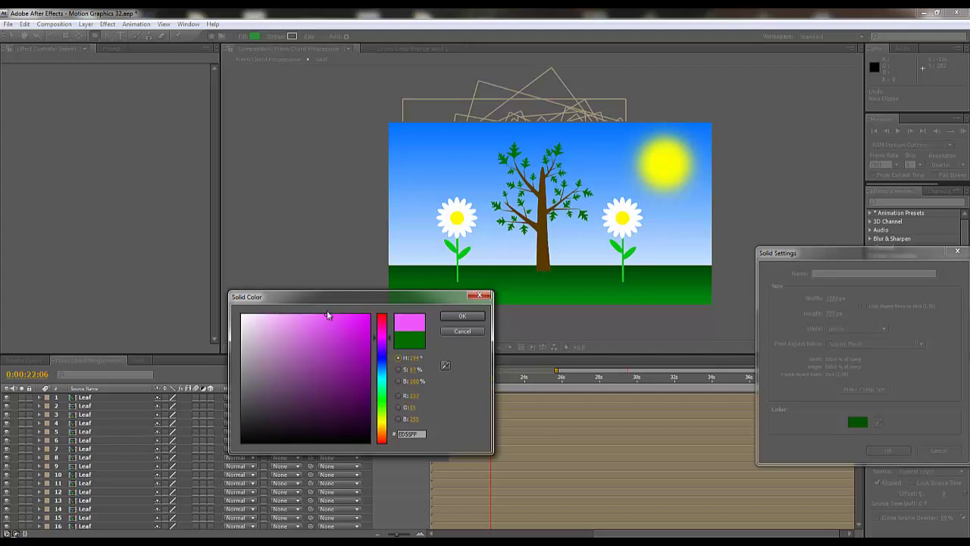
left_click(383, 345)
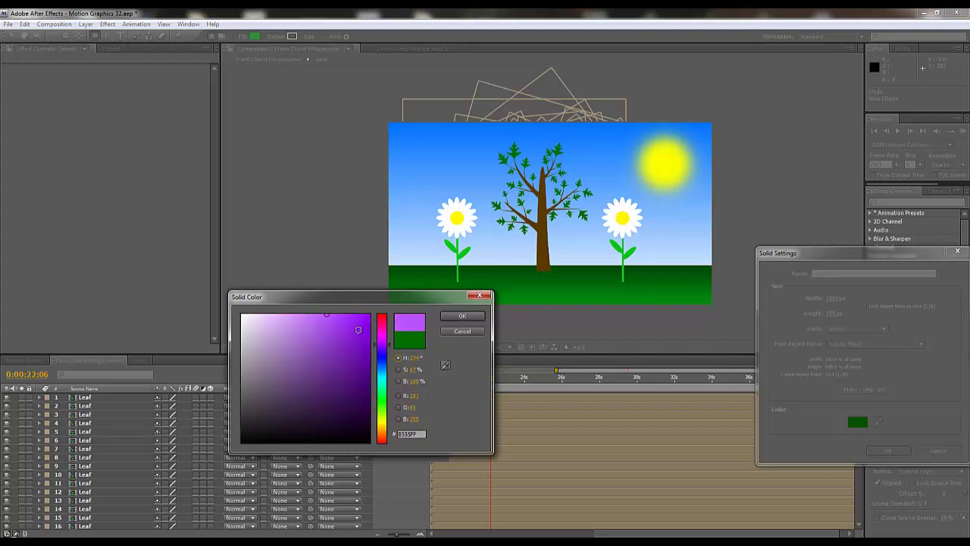
left_click(462, 317)
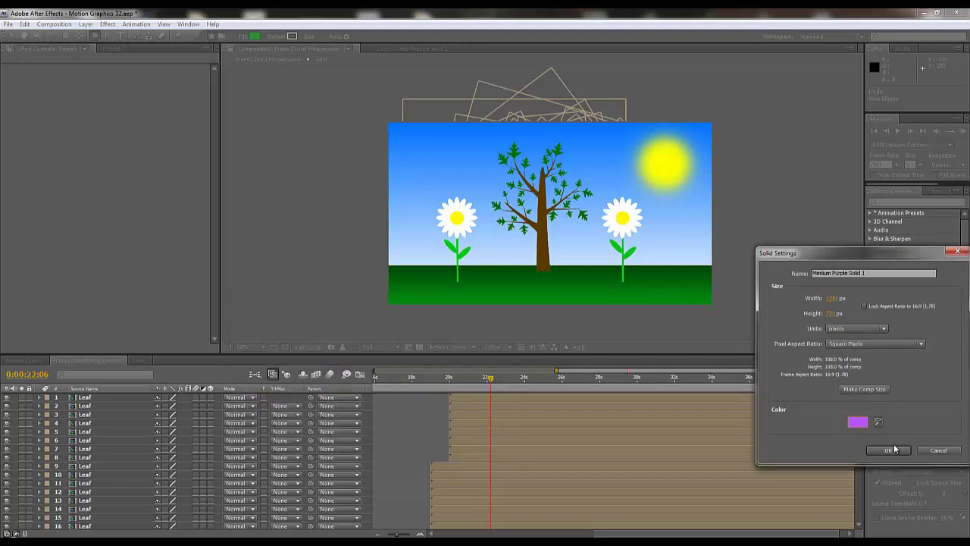
left_click(888, 449)
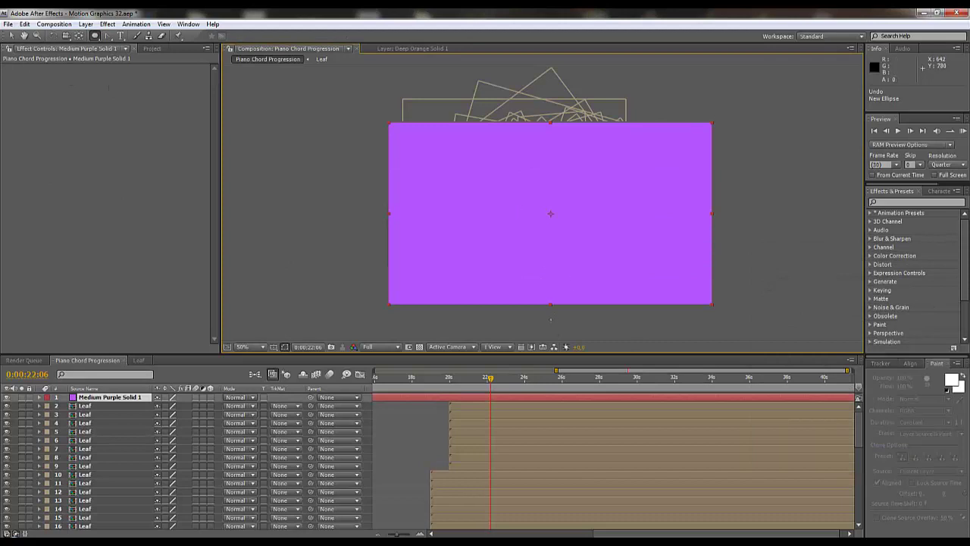
Draw a circular mask about 708 px across on the purple solid and shift the solid's horizontal position to about 1007.
left_click_drag(550, 319, 568, 184)
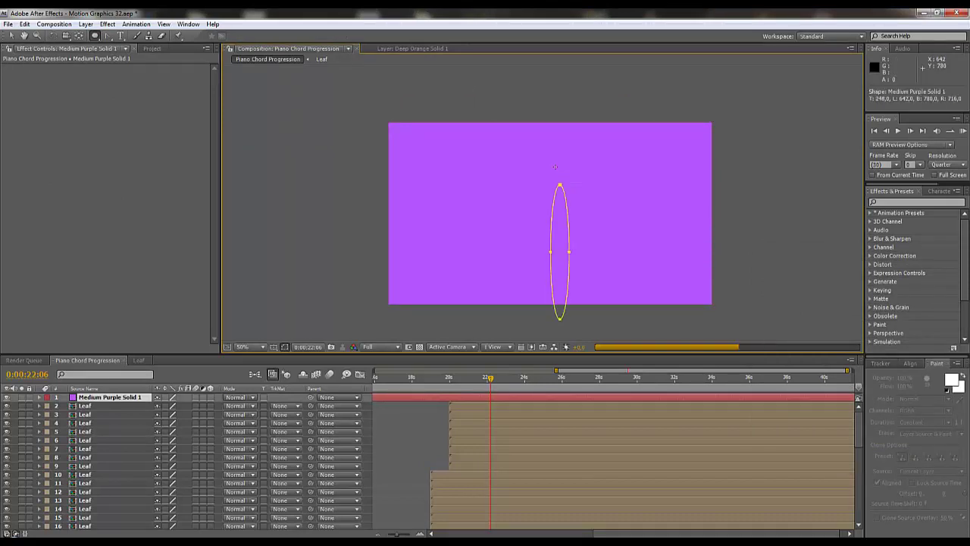
left_click_drag(397, 164, 551, 319)
key("ctrl+z")
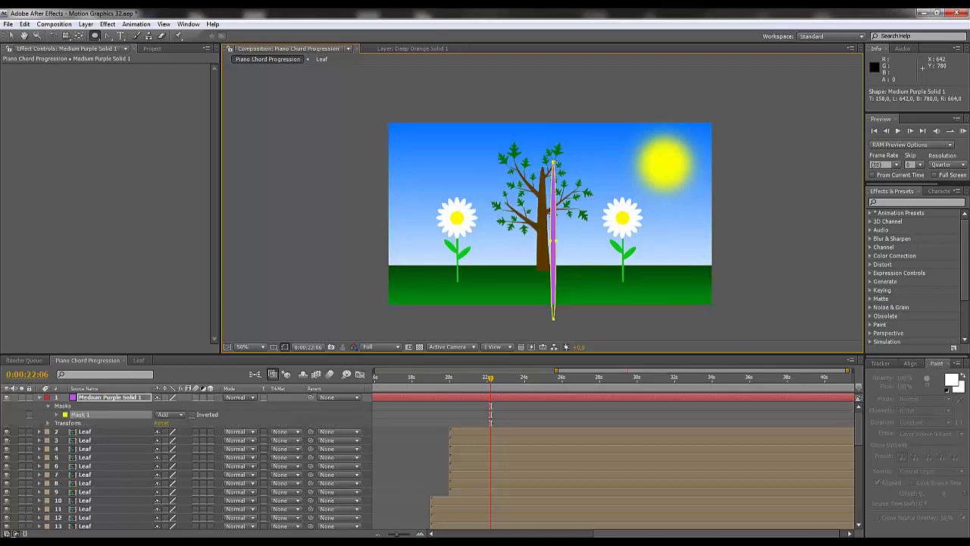
key("ctrl+shift+z")
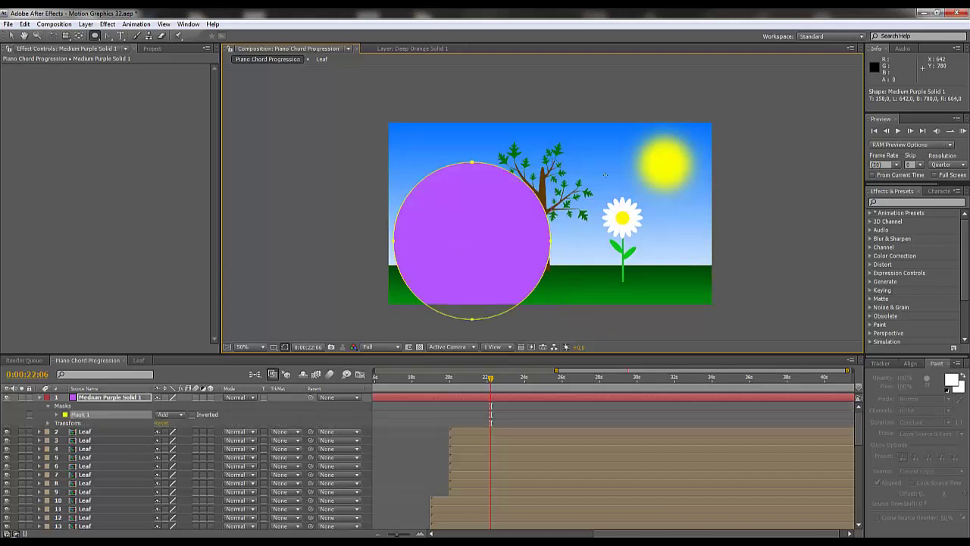
key("ctrl+shift+z")
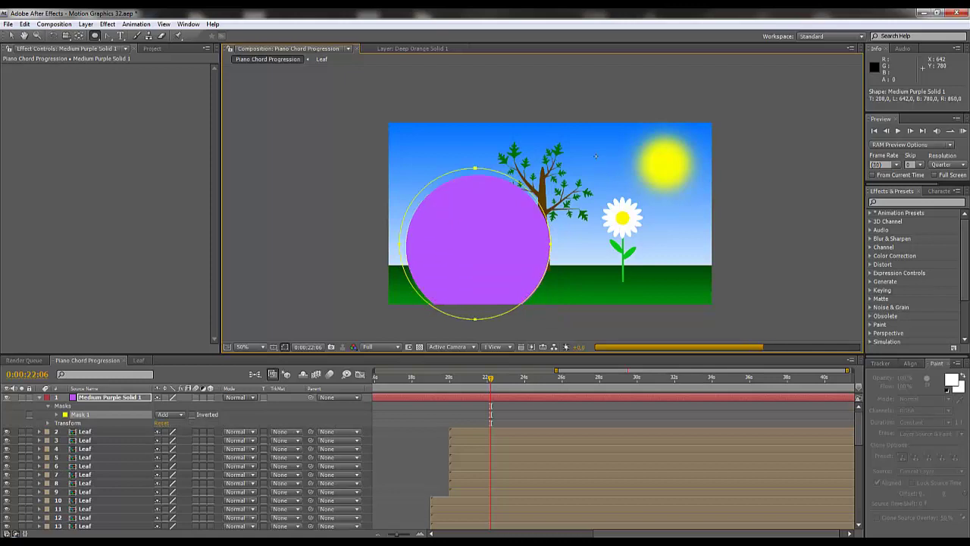
key("ctrl+shift+z")
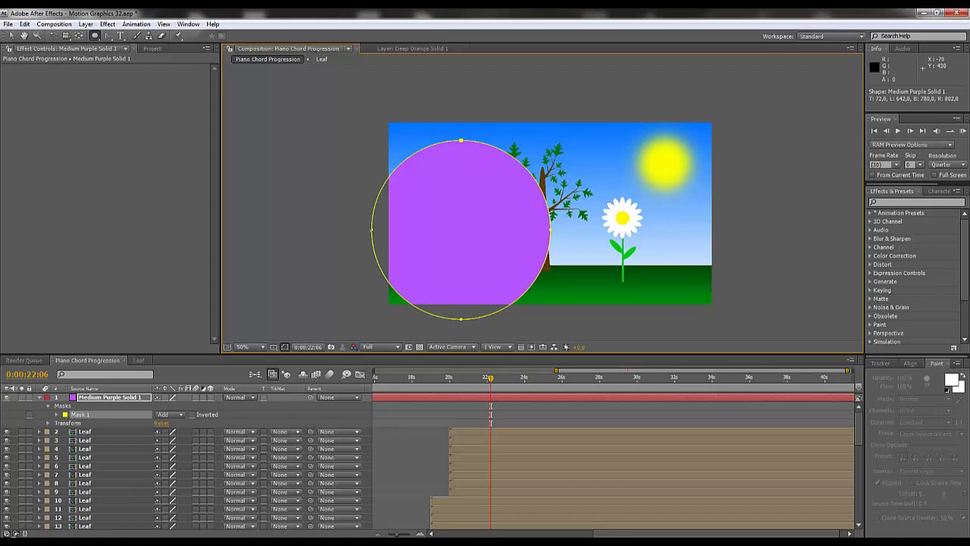
key("p")
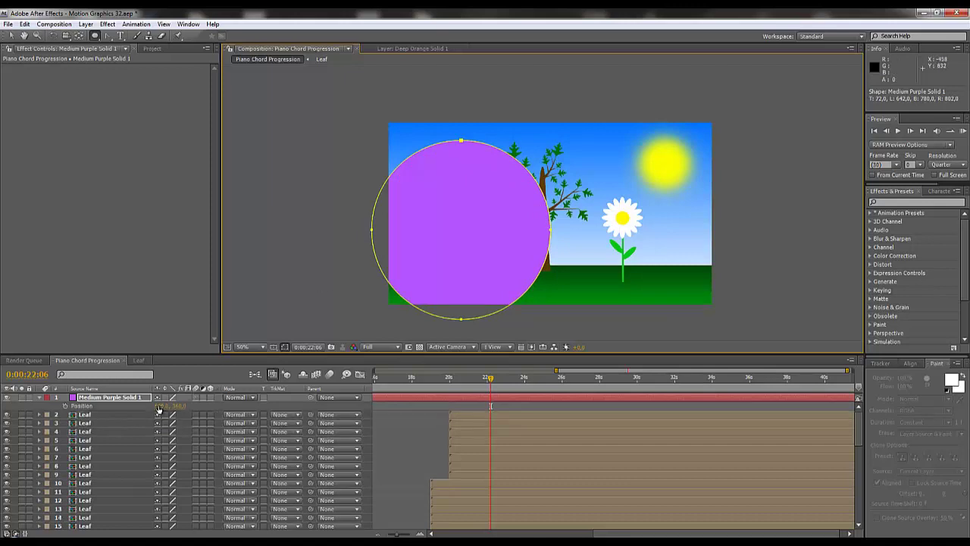
key("alt+shift+p")
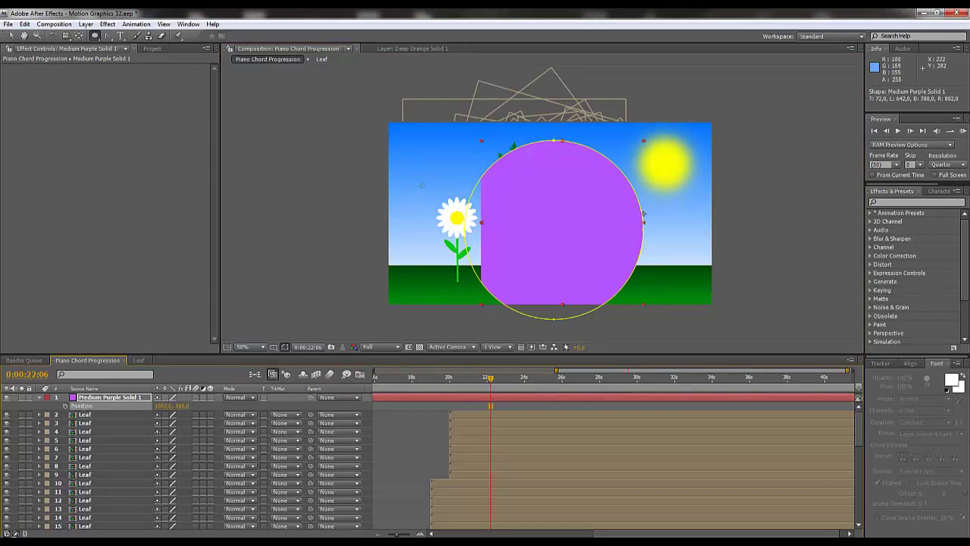
Try to pull the left point of the purple solid's mask path outward, and undo the path edits.
key("m")
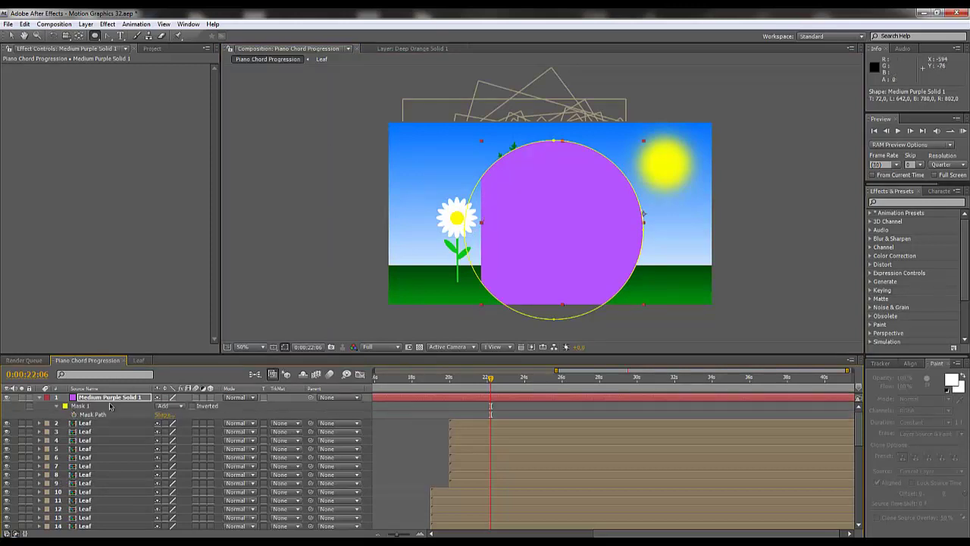
left_click(108, 417)
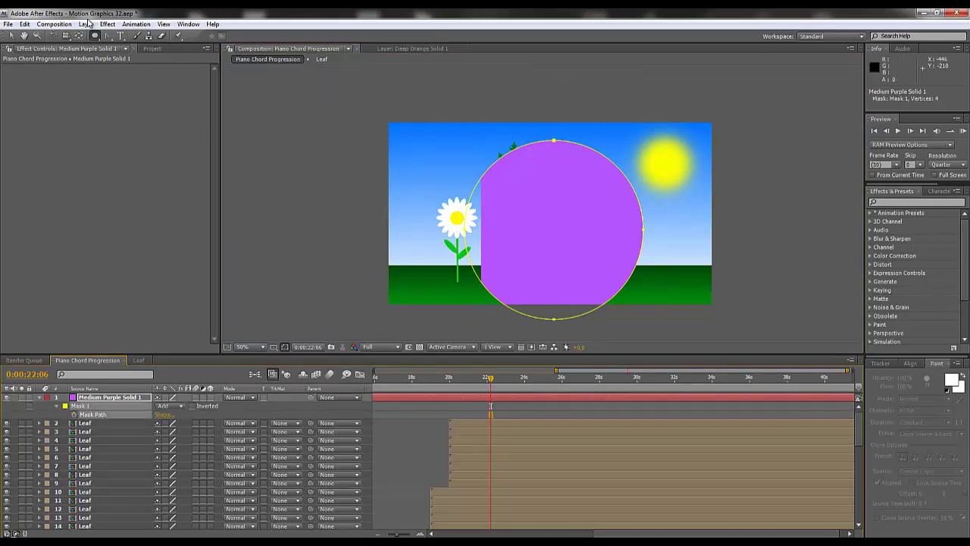
left_click(13, 36)
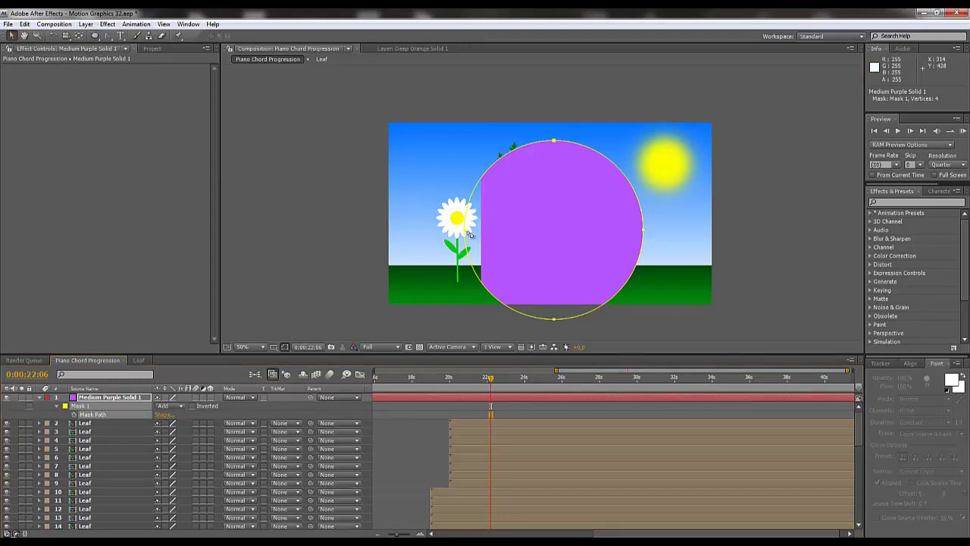
left_click(467, 230)
left_click_drag(436, 235, 401, 241)
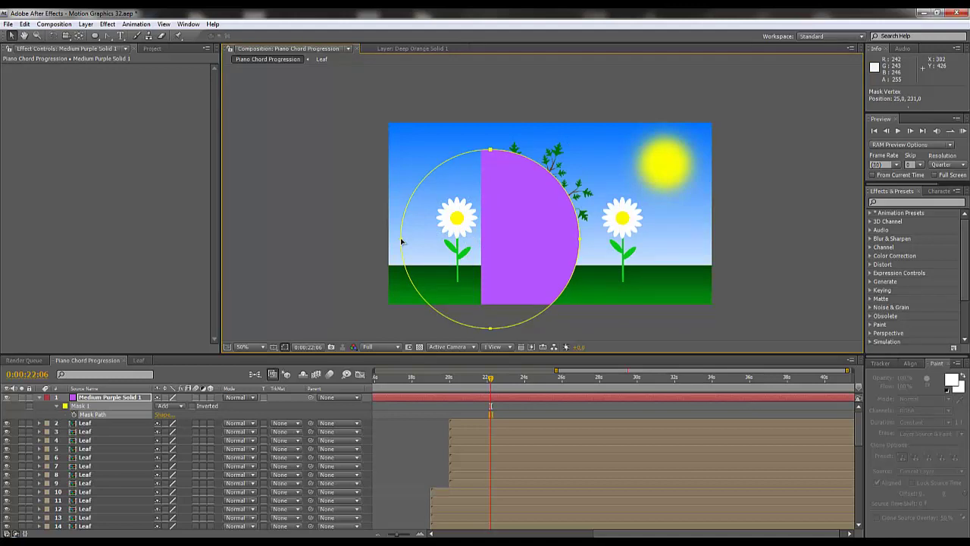
key("ctrl+z")
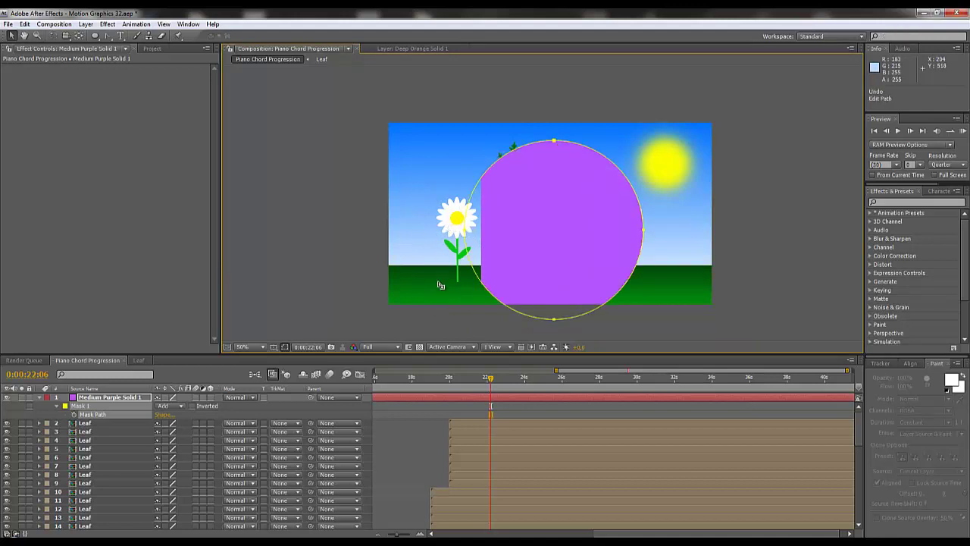
left_click_drag(459, 219, 481, 236)
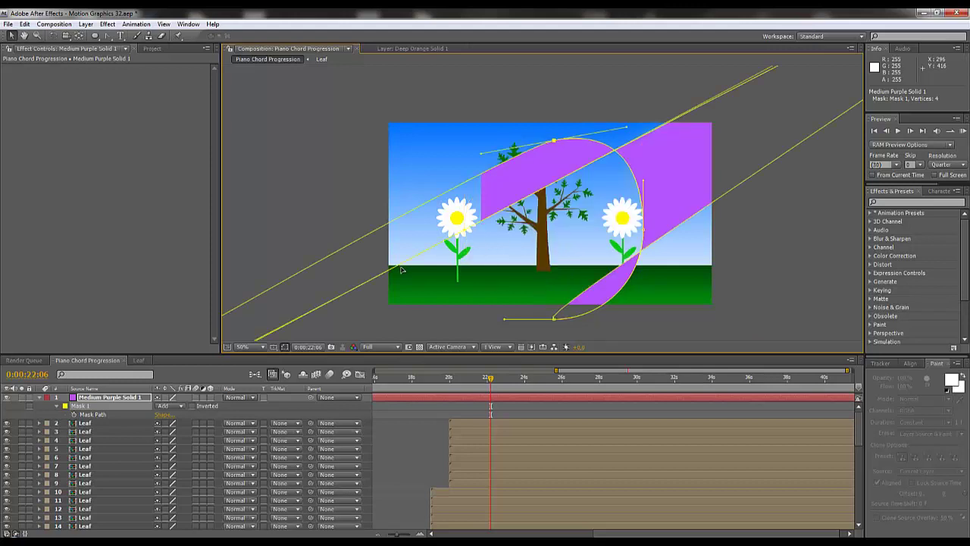
left_click_drag(402, 269, 403, 271)
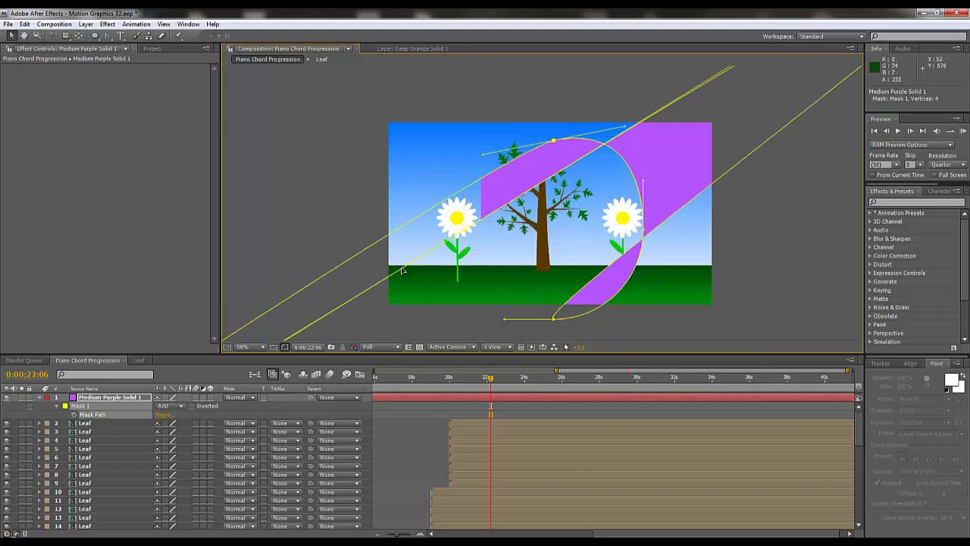
key("ctrl+z")
Widen the circular mask into a dome by moving its left point to about 45, 565 and its right point to about 1221, 570.
key("period")
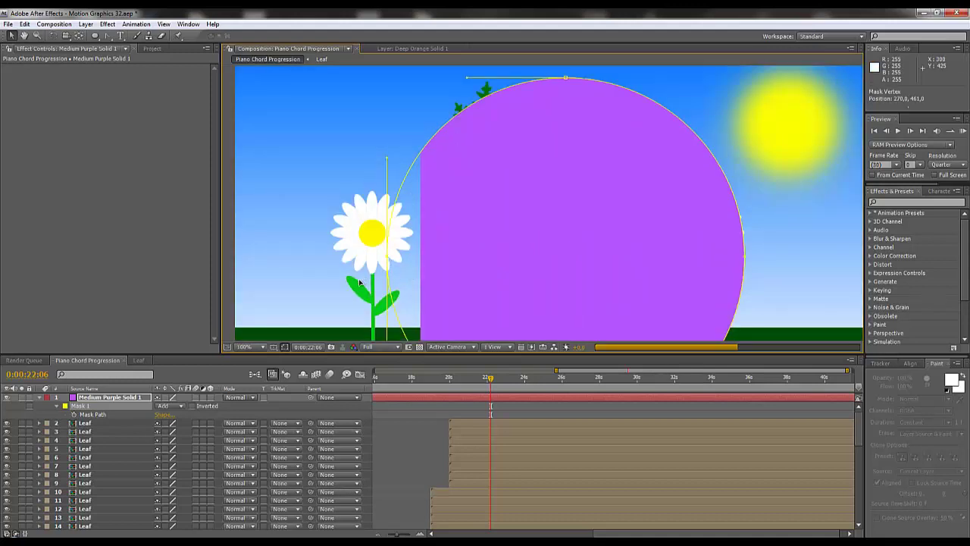
left_click_drag(278, 325, 257, 332)
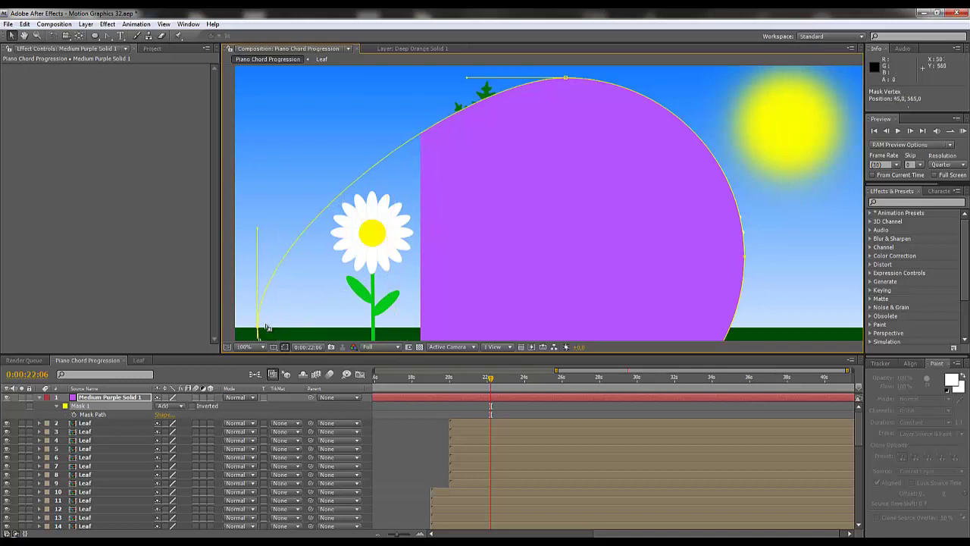
left_click(745, 260)
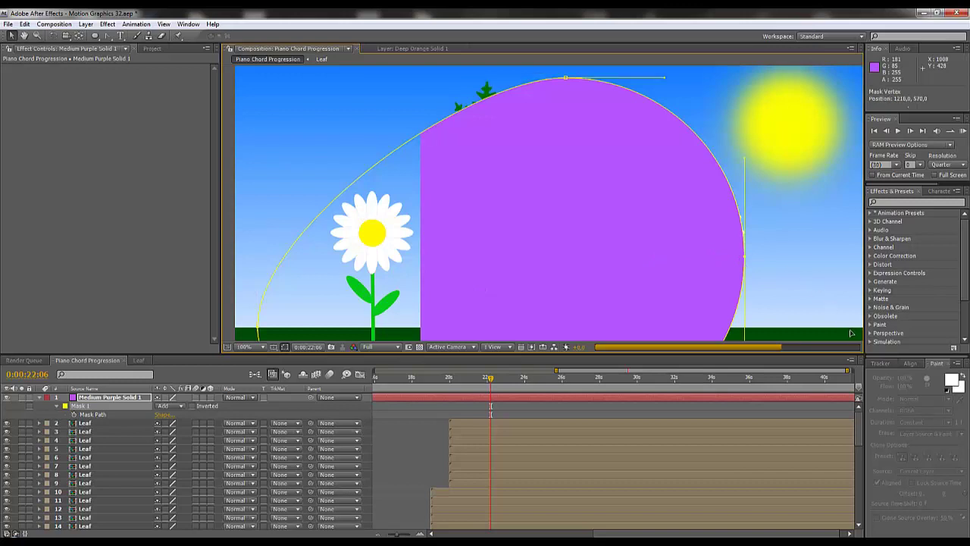
left_click_drag(852, 334, 854, 333)
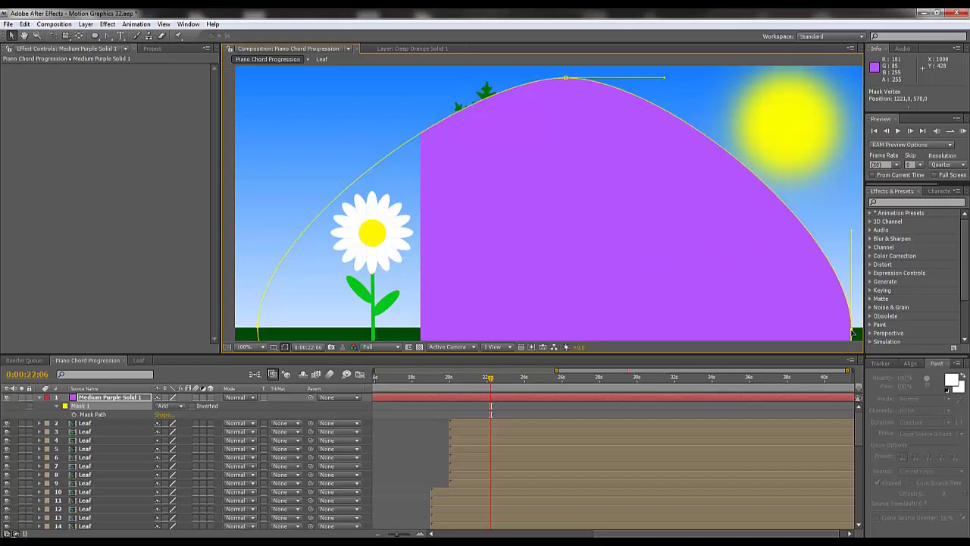
key("comma")
key("comma")
key("comma")
key("comma")
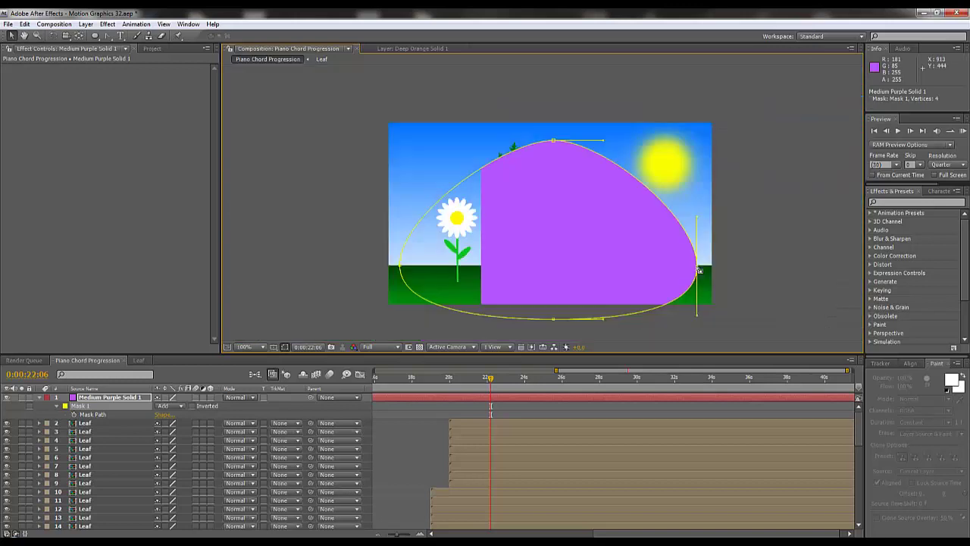
key("period")
Solo the purple solid and set its horizontal position to 640.
left_click(23, 397)
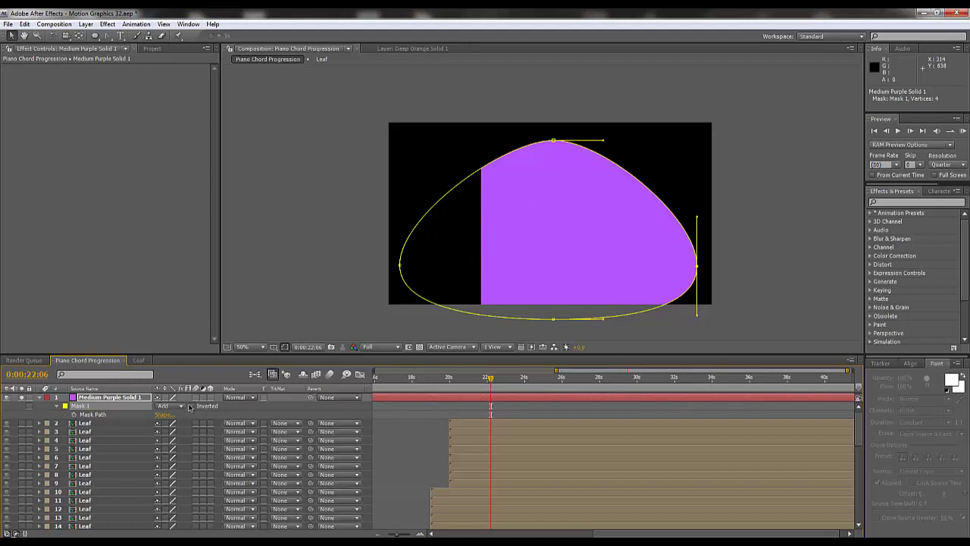
key("p")
left_click_drag(163, 411, 9, 399)
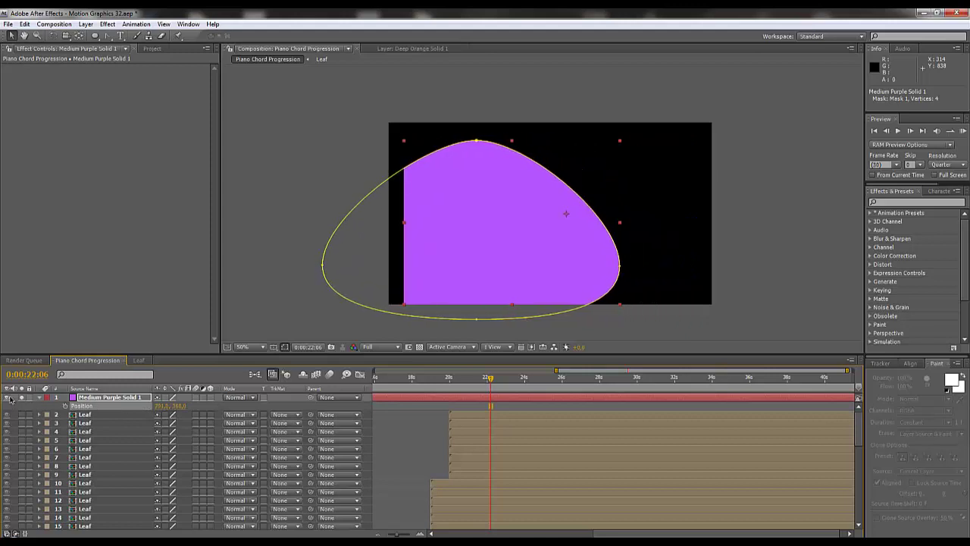
mouse_move(162, 407)
left_mouse_down()
mouse_move(126, 406)
mouse_move(155, 411)
left_mouse_up()
left_click(169, 408)
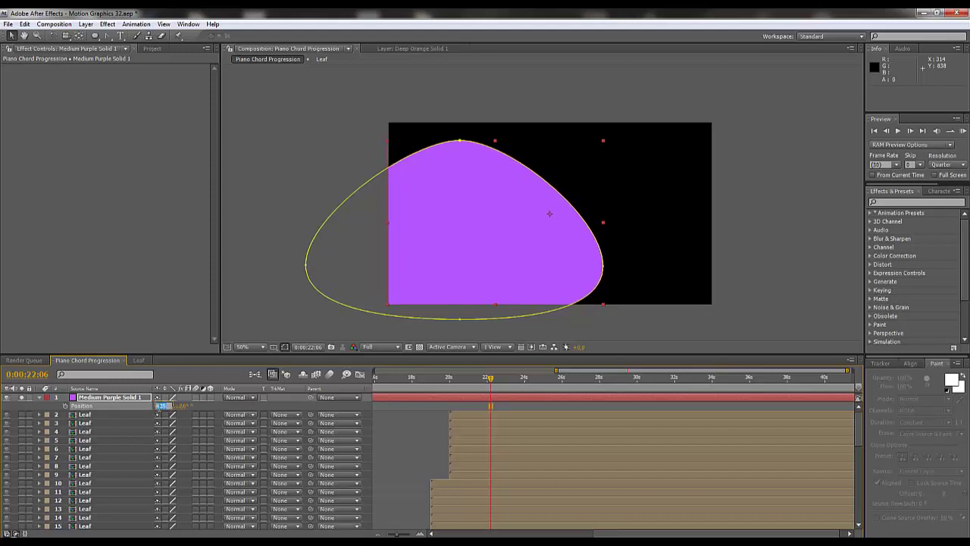
type("640")
key("Return")
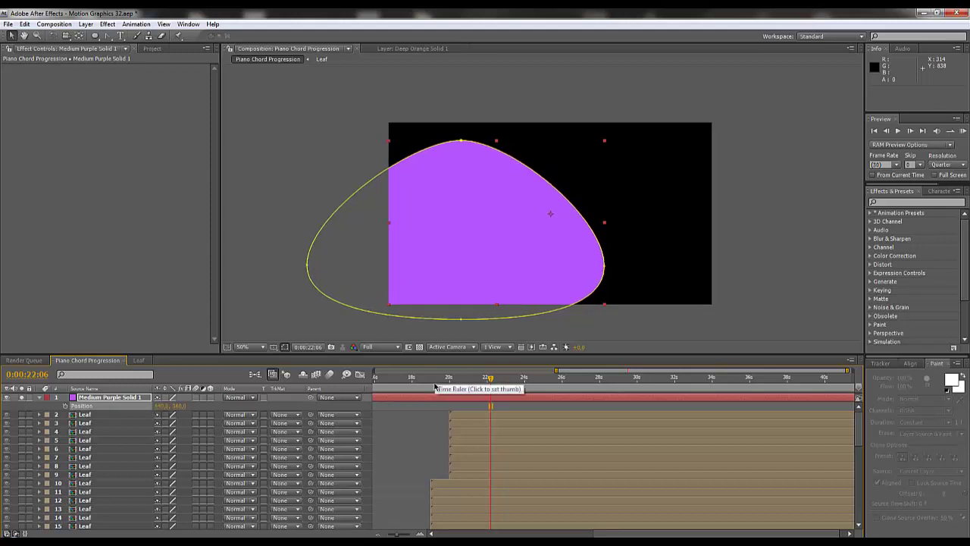
Move the purple solid's whole mask path rightward until it is centred in the composition, and select its top point.
key("m")
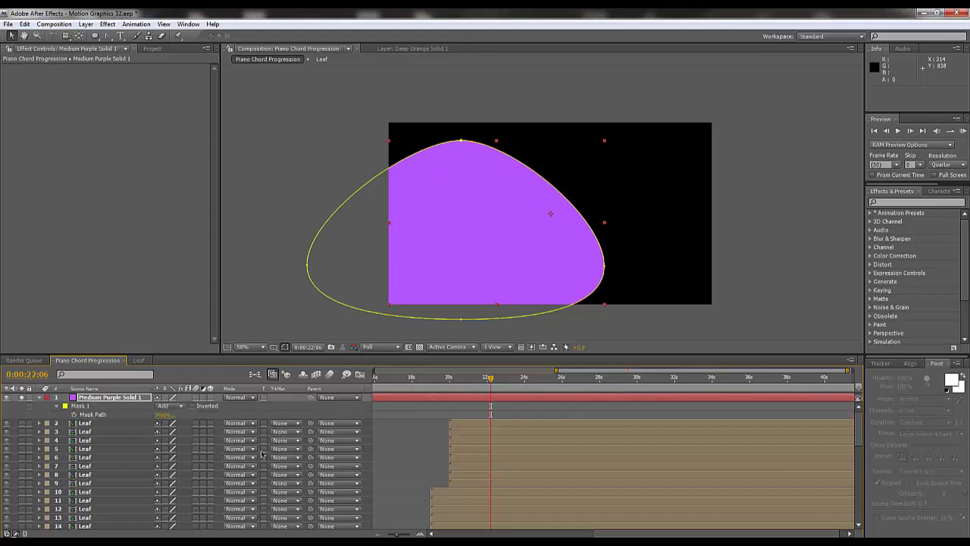
left_click(85, 416)
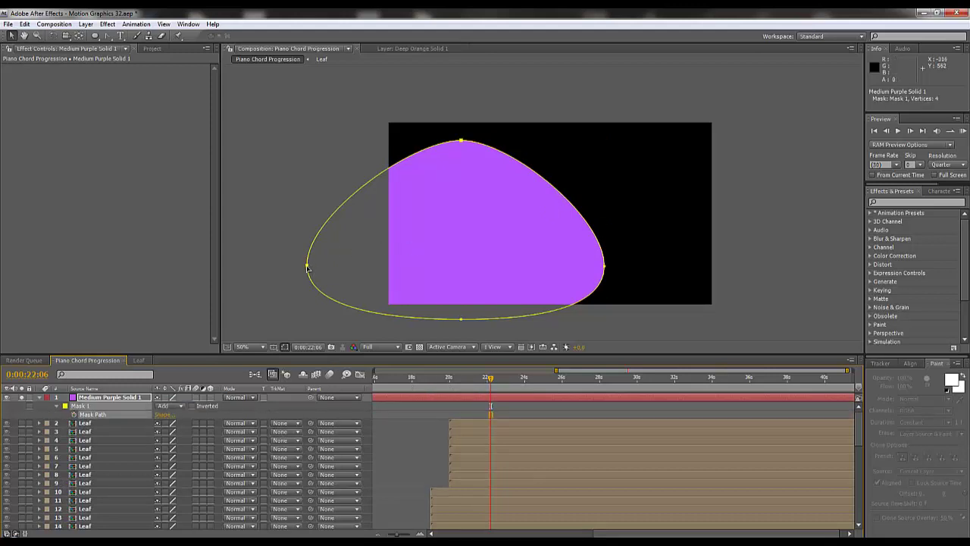
left_click_drag(308, 266, 401, 266)
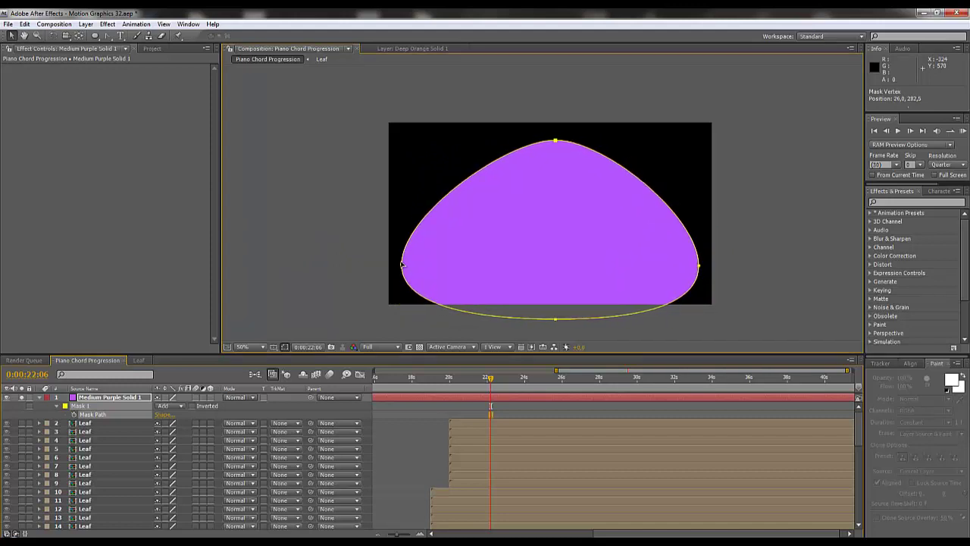
left_click(557, 140)
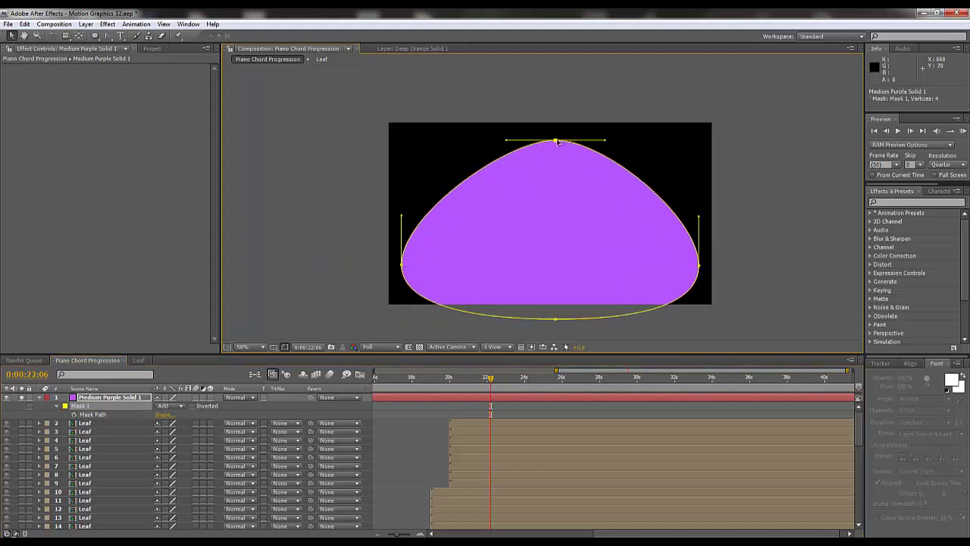
Lengthen both direction handles of the top mask point, keeping them roughly horizontal, to round the purple dome evenly.
left_click_drag(507, 142, 444, 141)
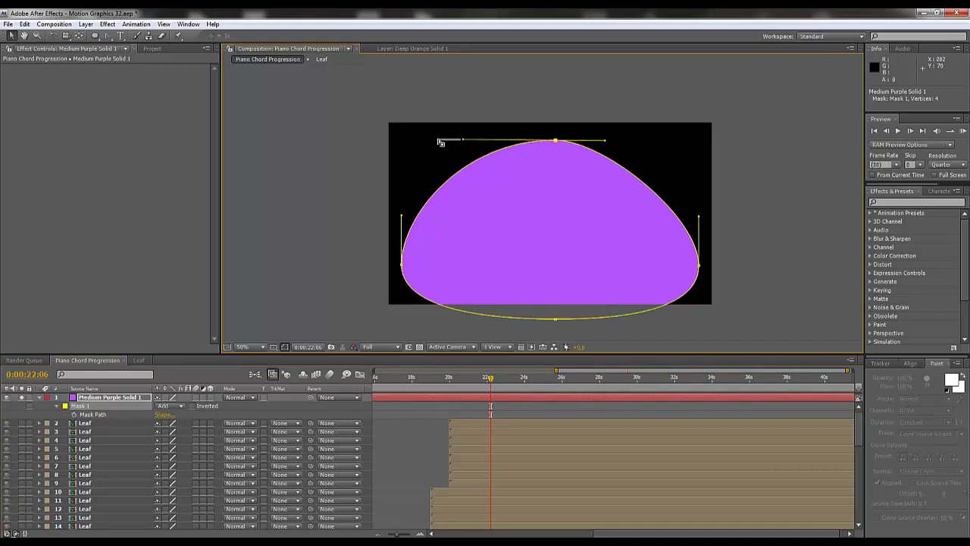
left_click(611, 152)
left_click(556, 141)
left_click_drag(606, 142, 640, 143)
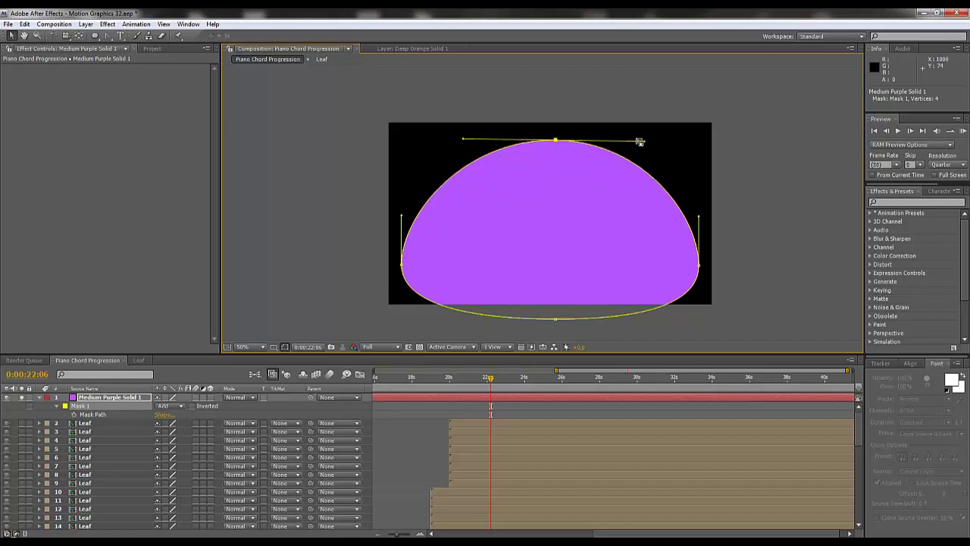
left_click(419, 229)
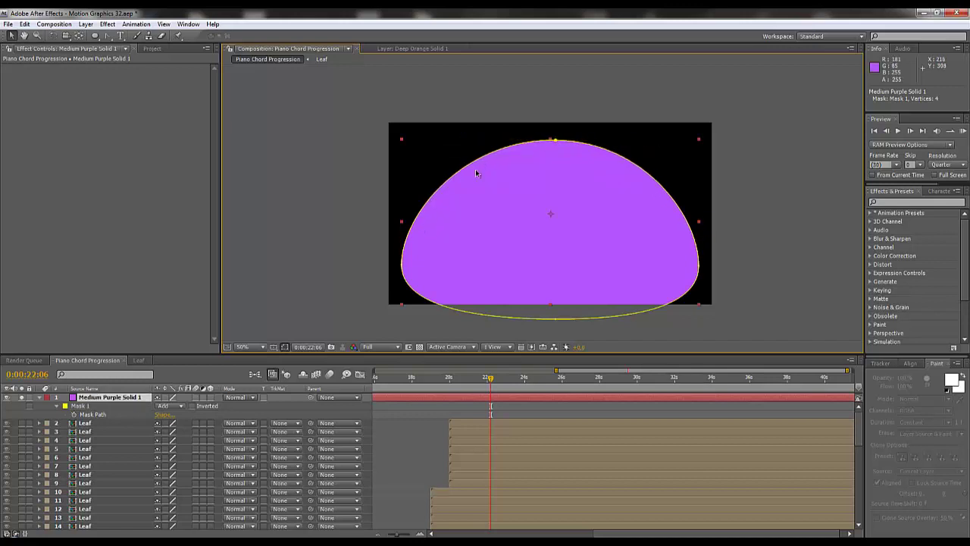
left_click(556, 141)
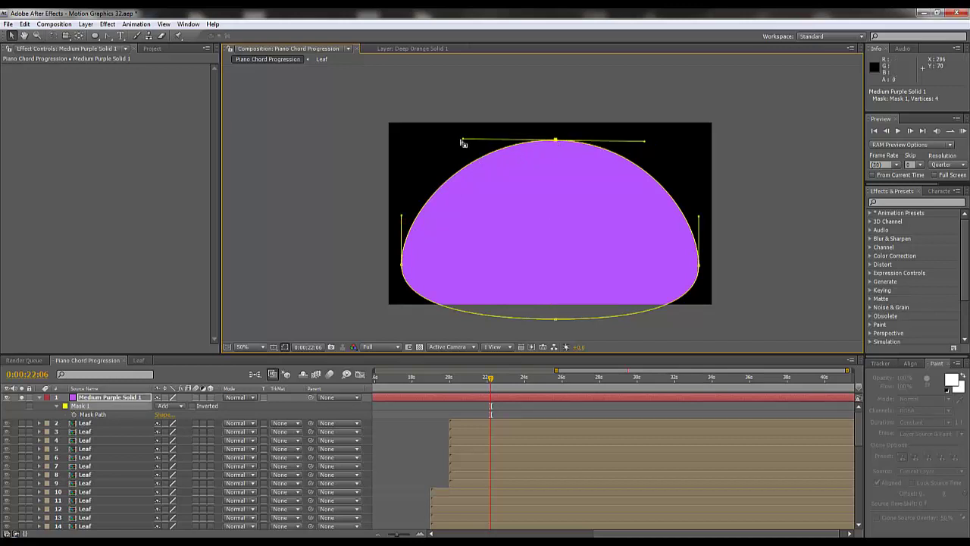
left_click_drag(464, 143, 453, 141)
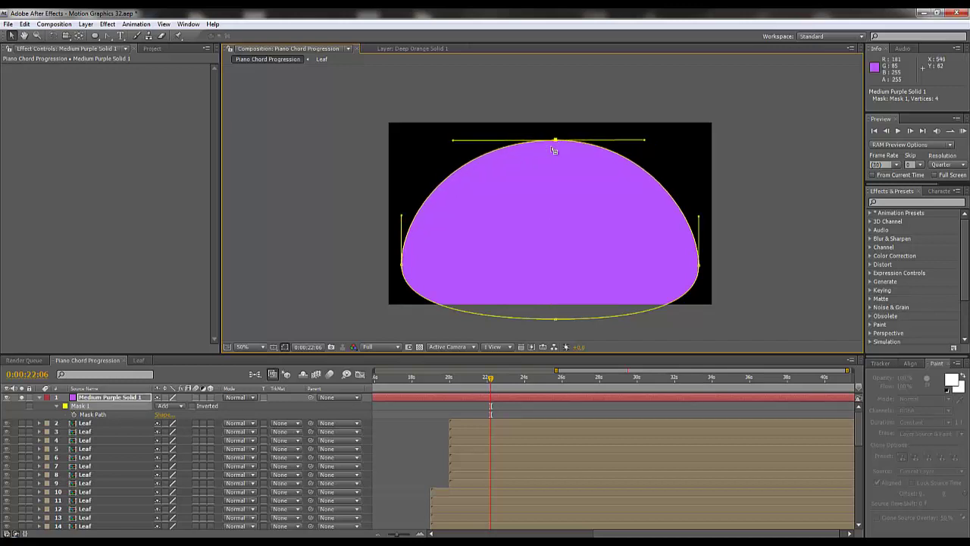
left_click_drag(646, 142, 650, 141)
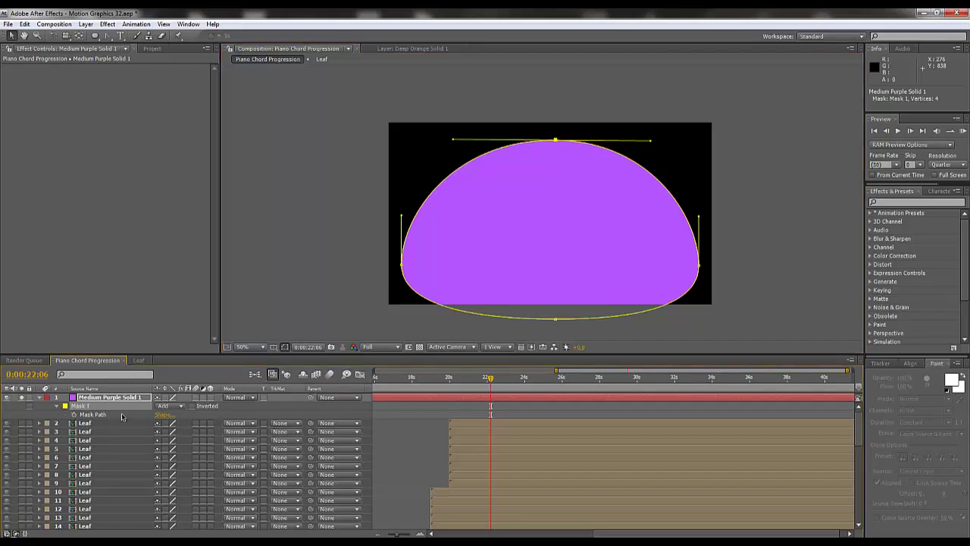
Change the purple solid's colour to pure red, FF0000.
left_click(87, 398)
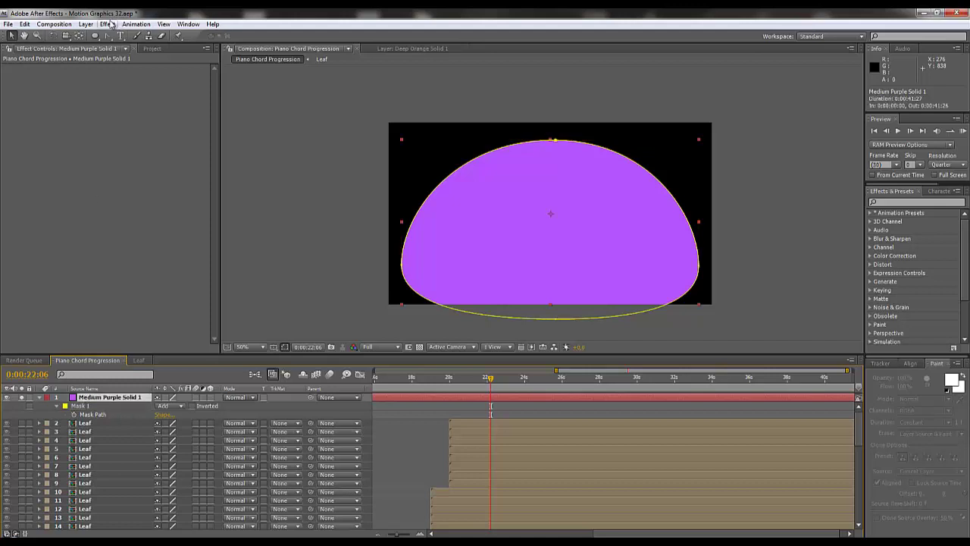
left_click(85, 24)
left_click(106, 47)
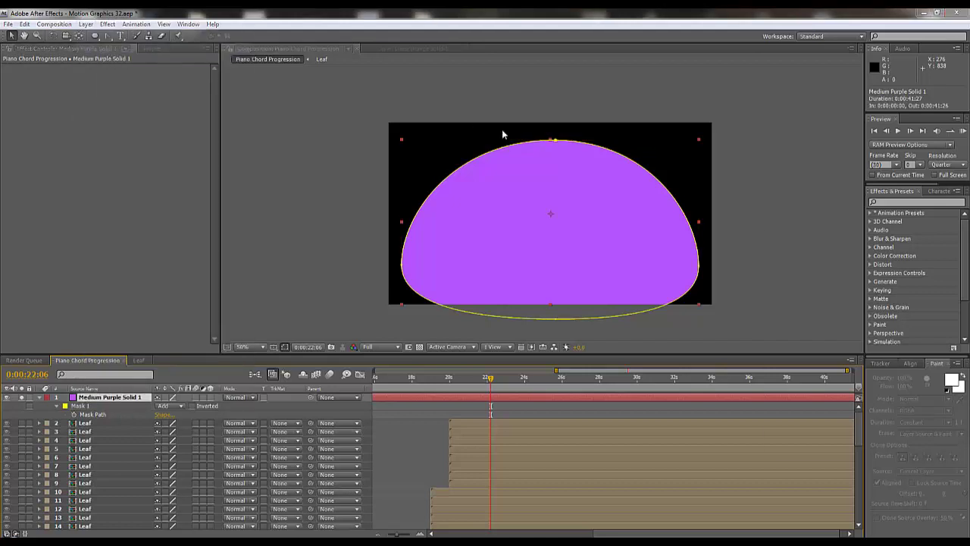
left_click(858, 403)
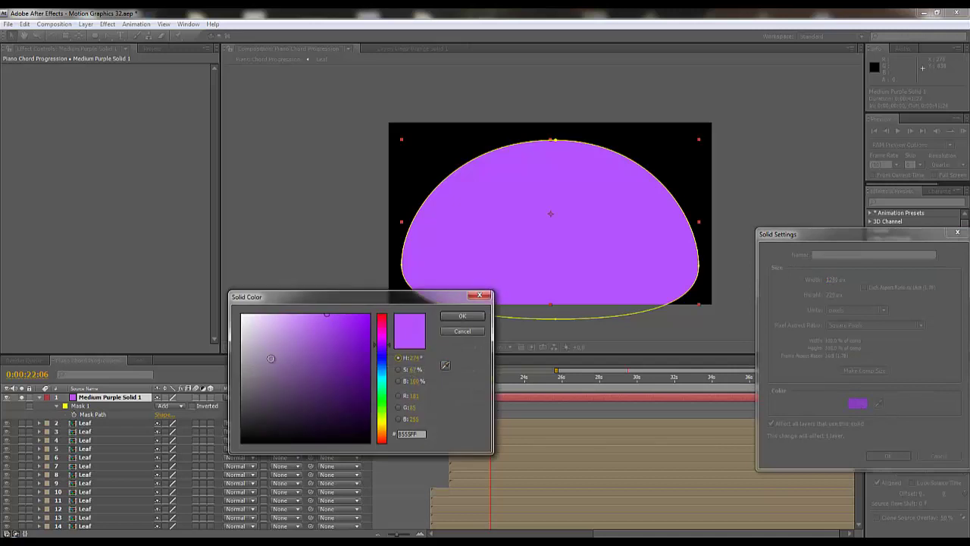
left_click_drag(382, 327, 390, 307)
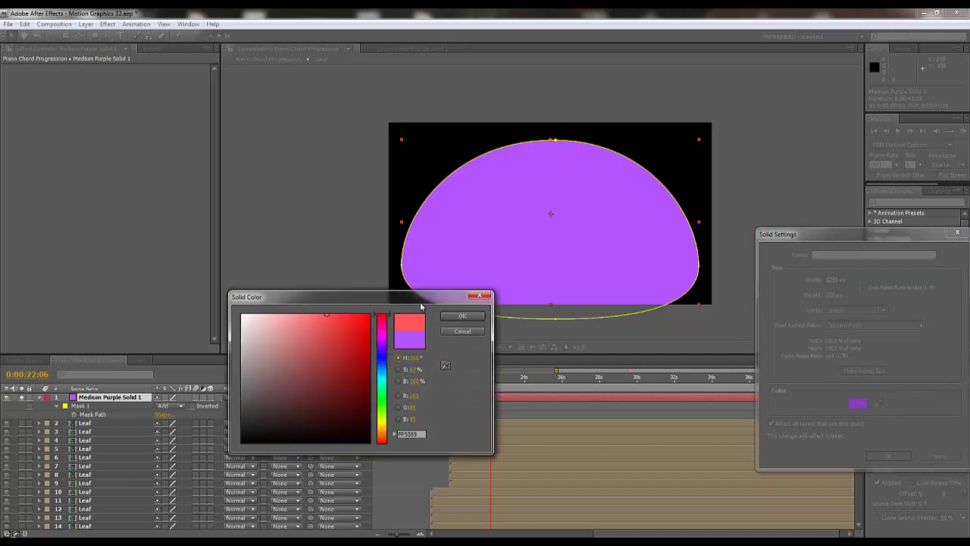
left_click(463, 316)
left_click(901, 455)
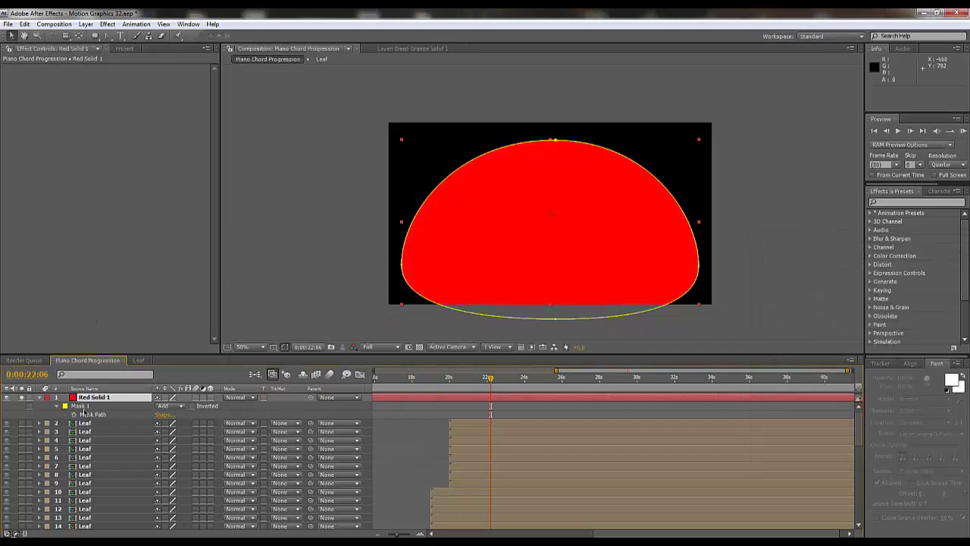
Duplicate the red solid and set the copy's mask expansion to -10 pixels.
left_click(95, 398)
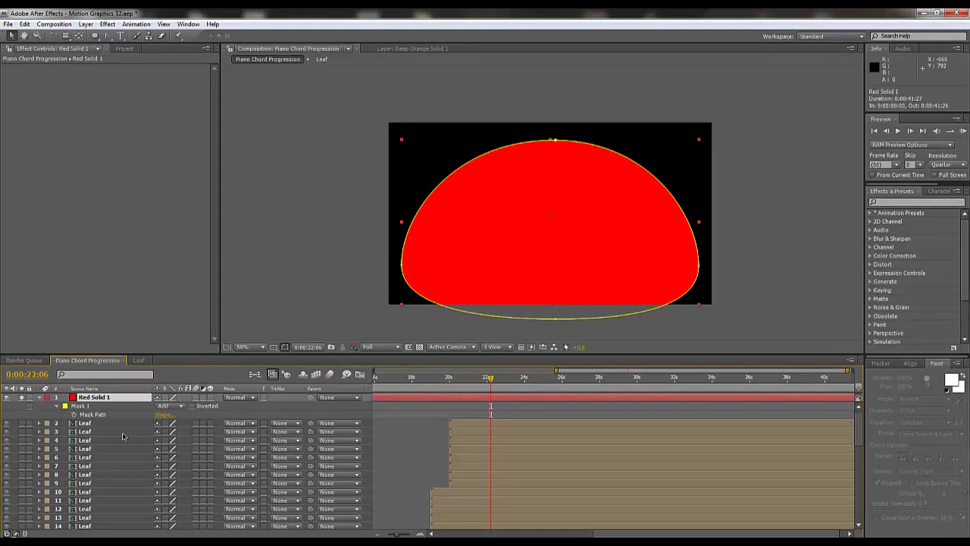
key("ctrl+d")
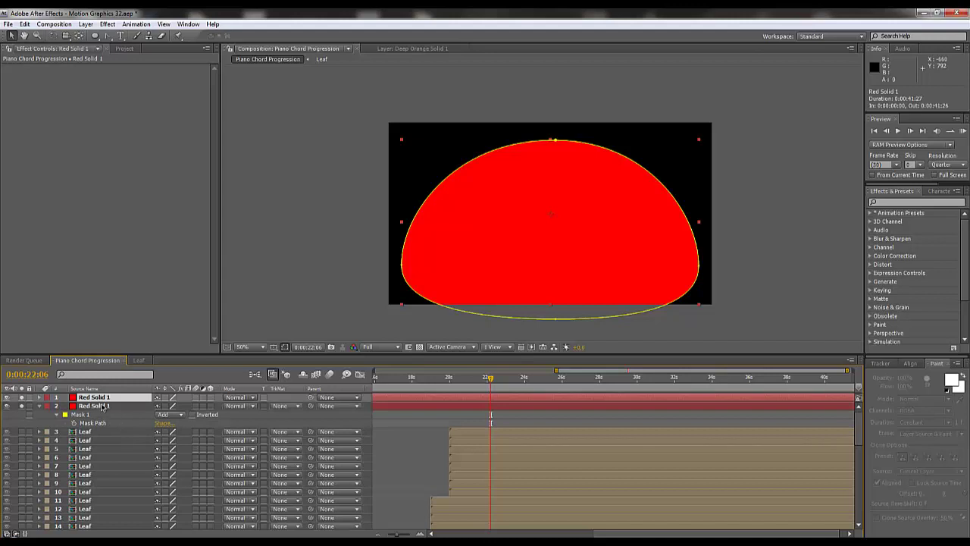
key("m")
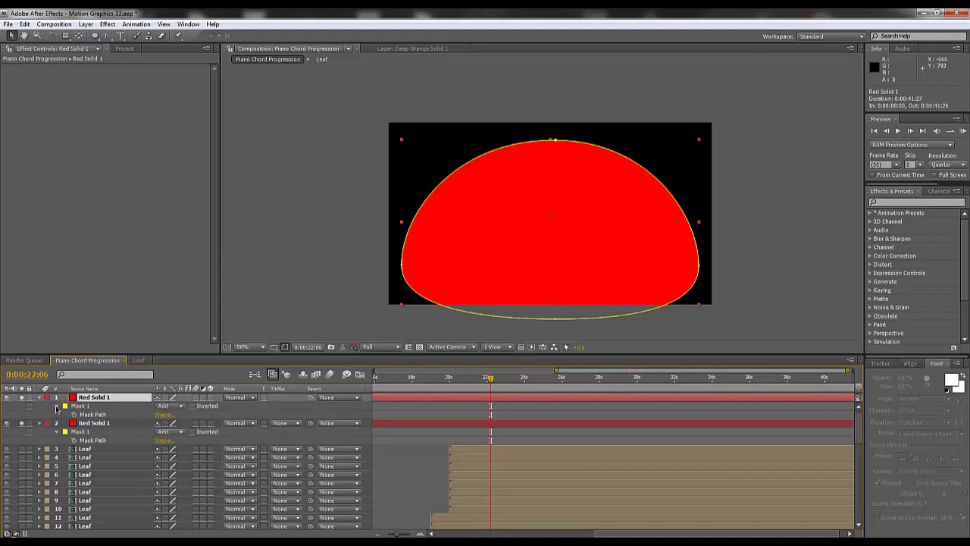
left_click(57, 406)
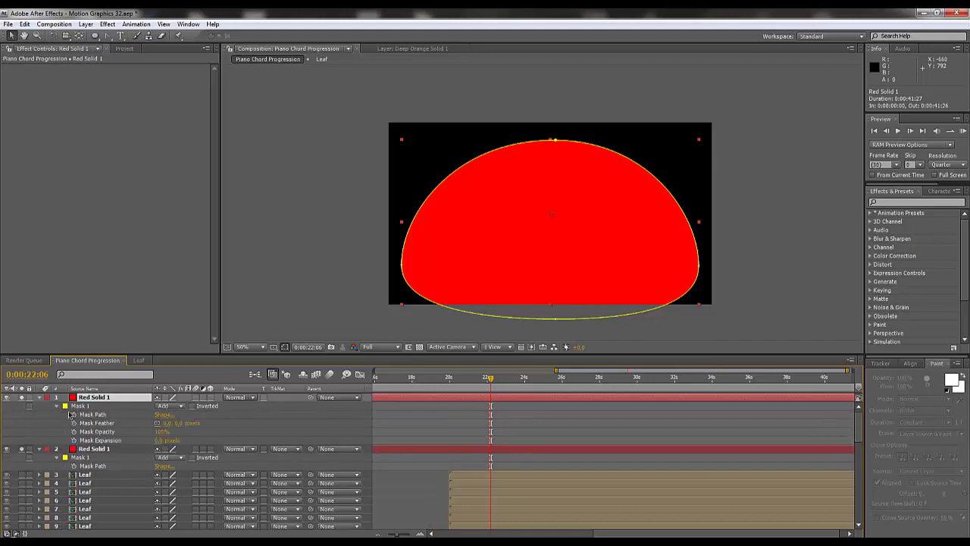
left_click(159, 440)
key("Return")
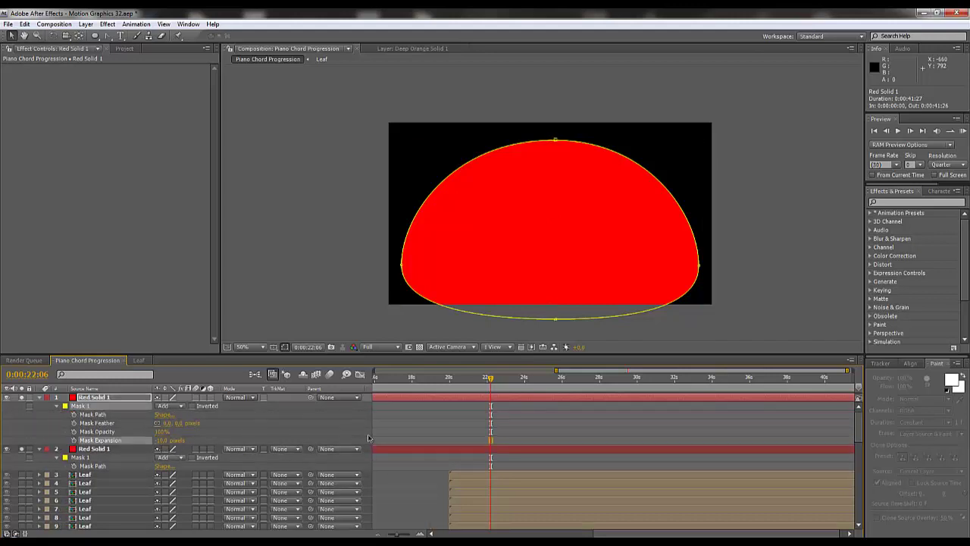
Recolour the upper red copy to orange, FF7800, as a new solid.
left_click(86, 25)
left_click(102, 47)
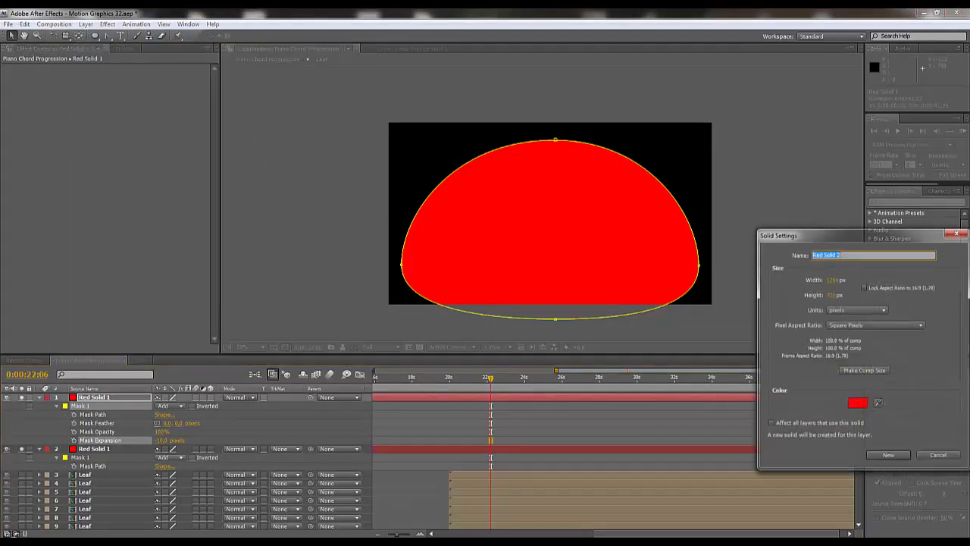
left_click(857, 404)
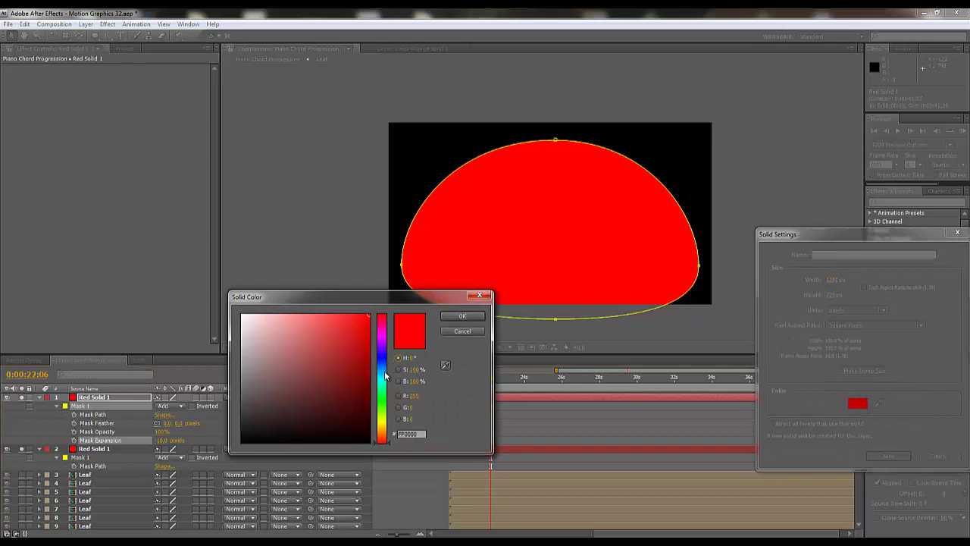
left_click_drag(383, 432, 383, 435)
left_click(462, 315)
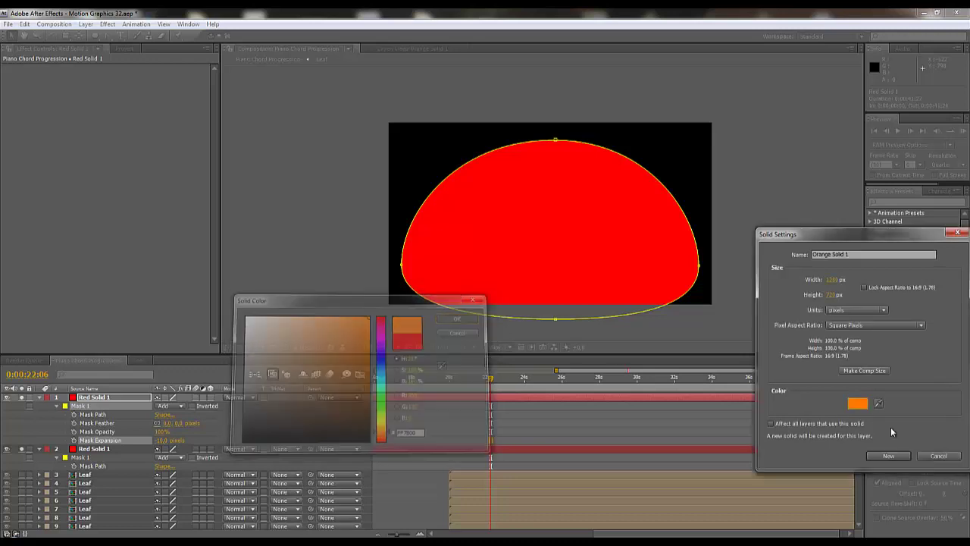
left_click(896, 456)
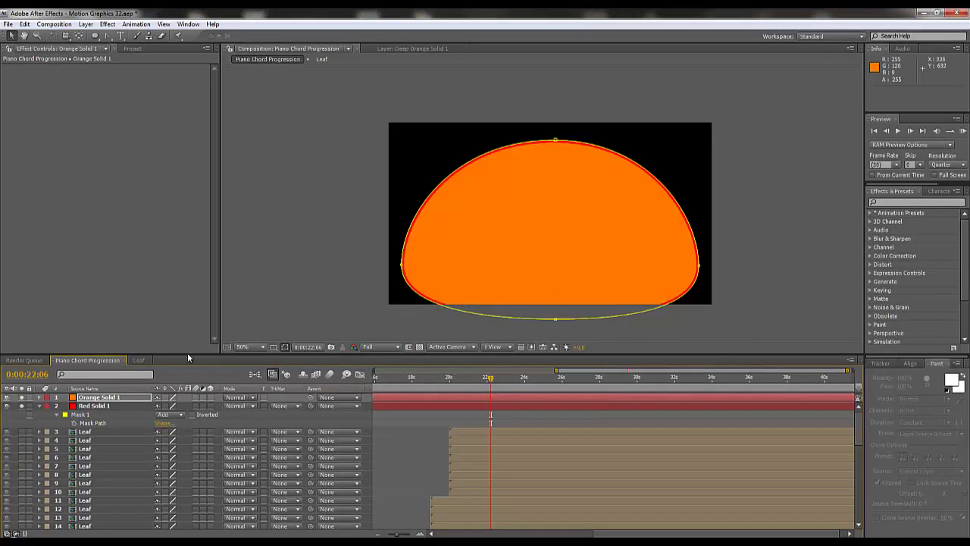
Set the orange solid's mask expansion to -40 pixels for a thicker red band around it.
key("m")
left_click(57, 406)
left_click(57, 406)
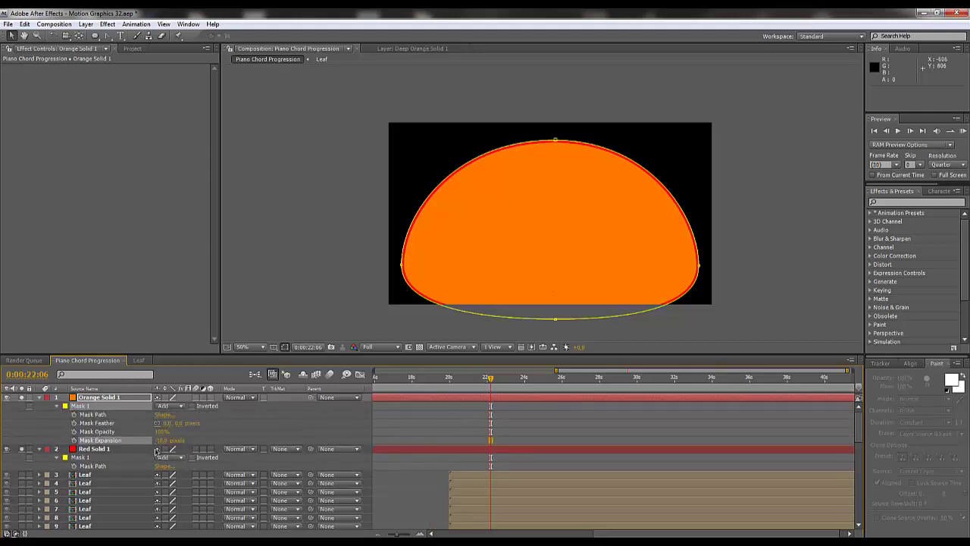
left_click(162, 440)
type("-10")
key("Return")
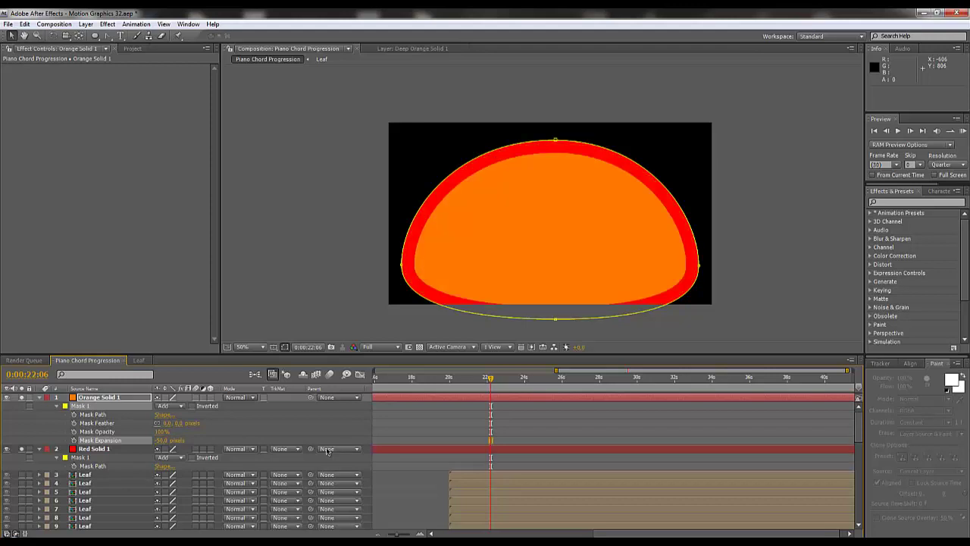
left_click(180, 441)
type("-40")
key("Return")
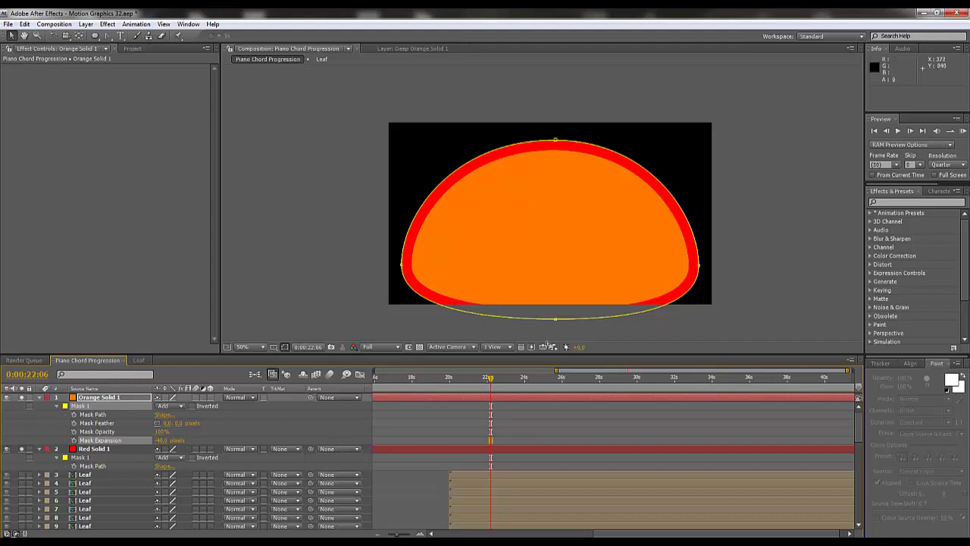
Pull the bottom point of the orange solid's mask far below the composition's lower edge.
left_click(557, 319)
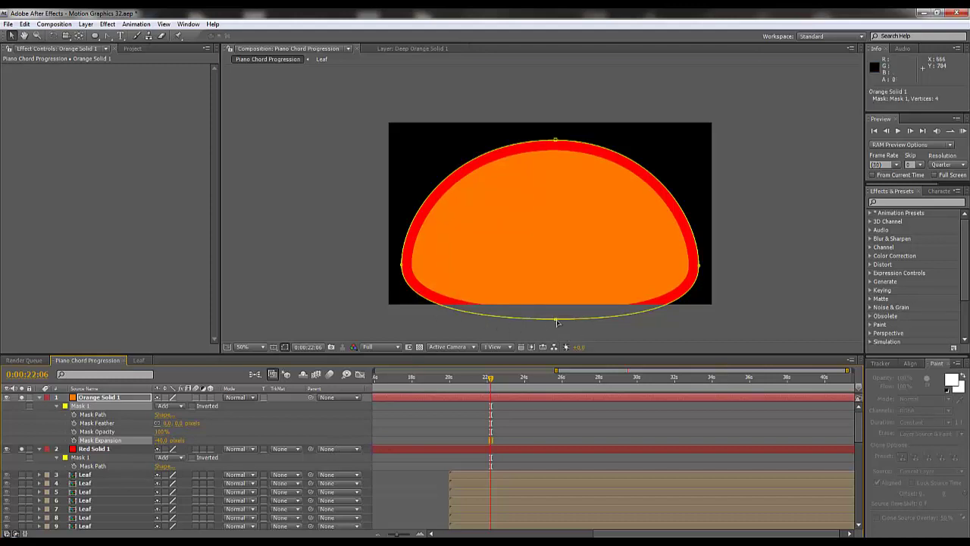
key("comma")
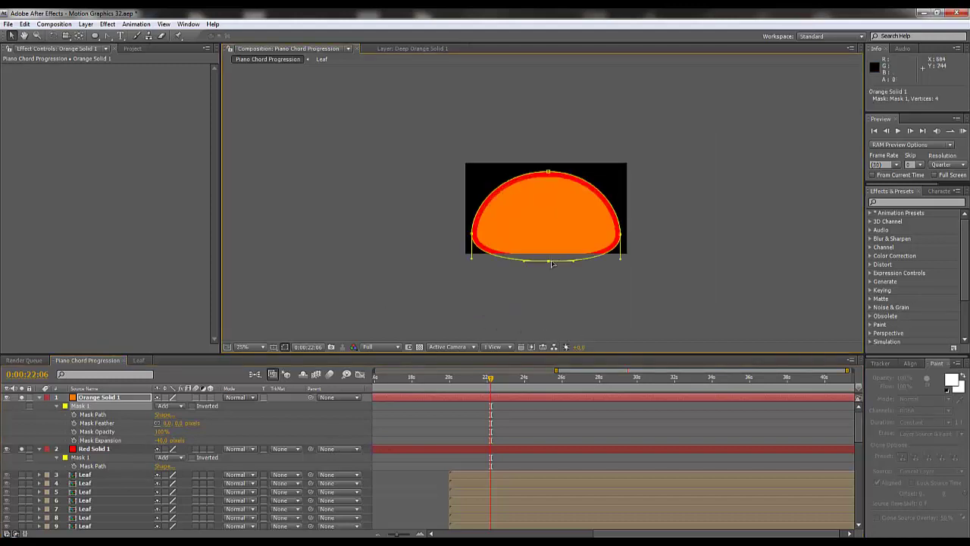
left_click_drag(551, 288, 554, 343)
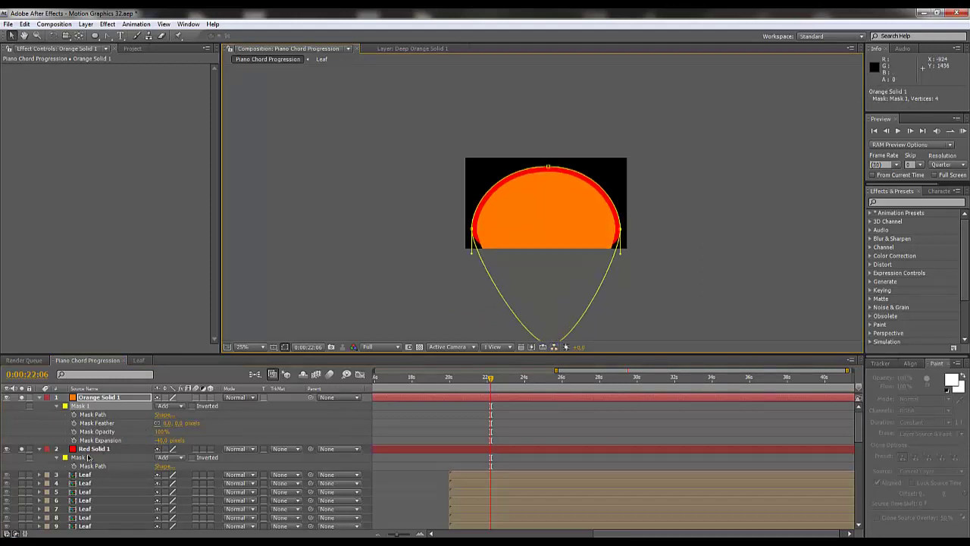
key("period")
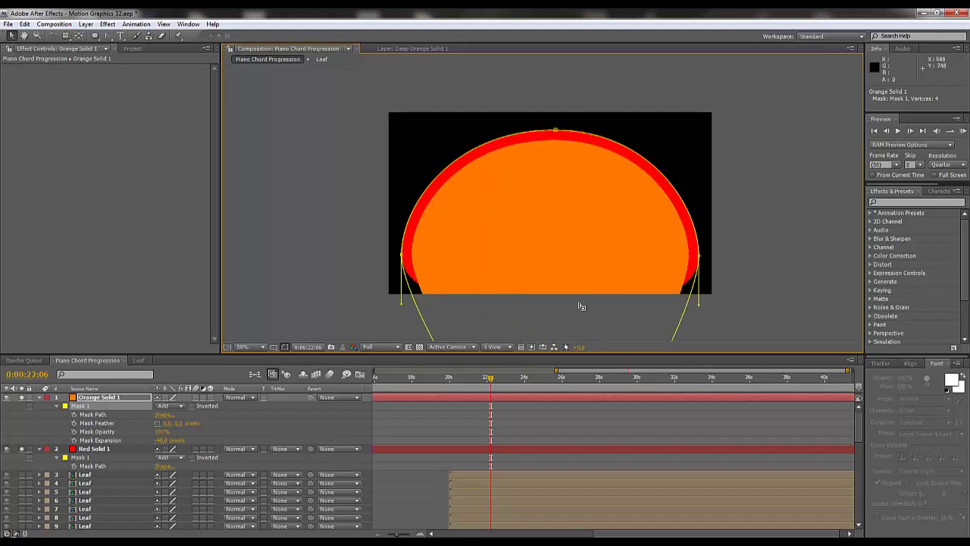
Duplicate the orange solid and set the copy's mask expansion to -80 pixels.
left_click(110, 398)
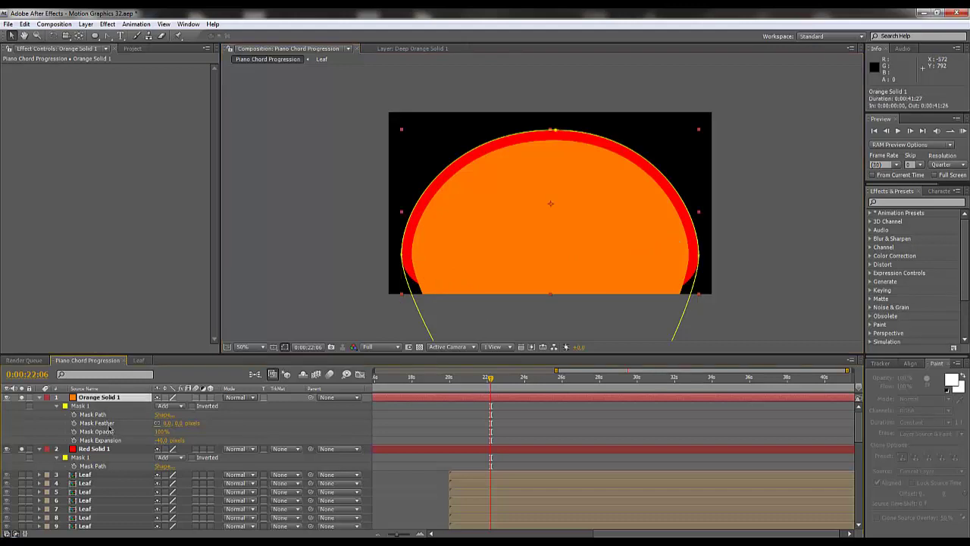
key("ctrl+d")
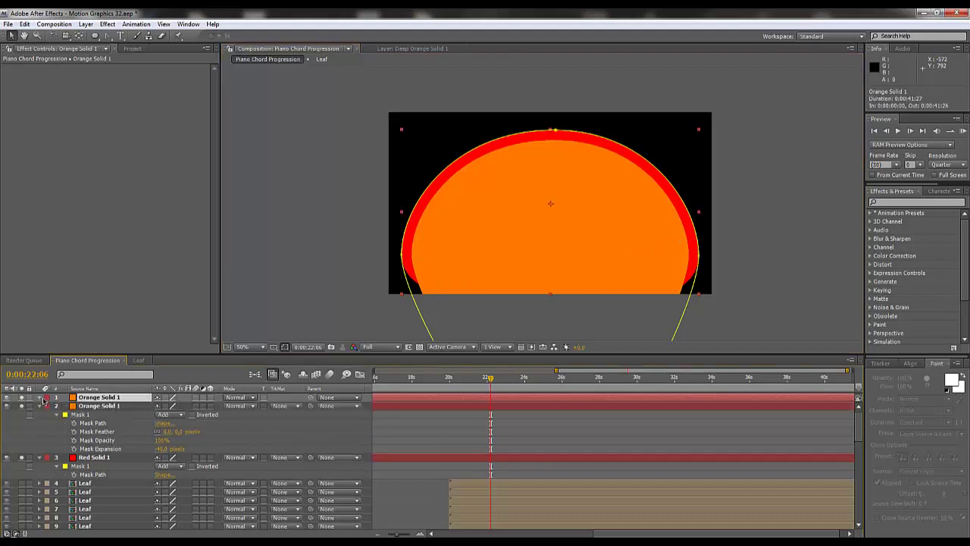
left_click(40, 398)
left_click(48, 405)
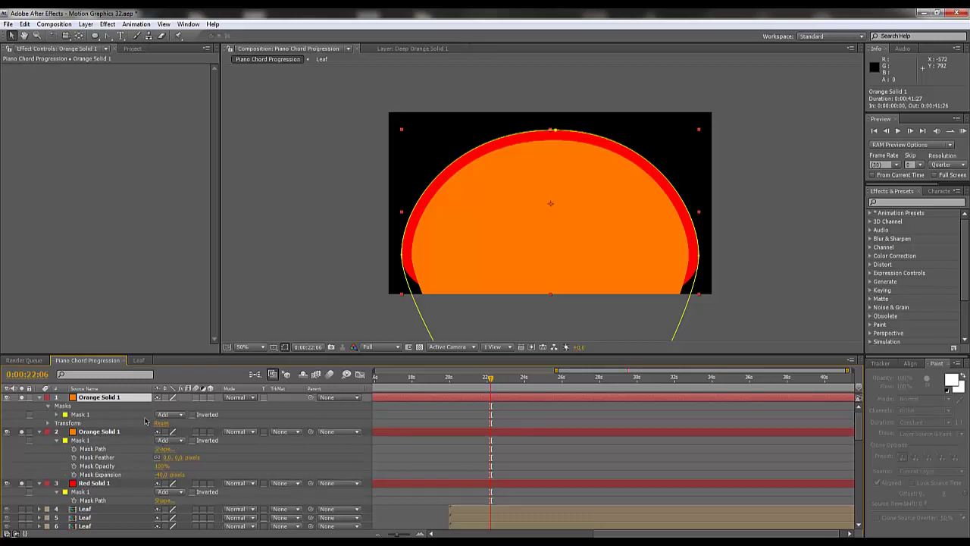
left_click(56, 415)
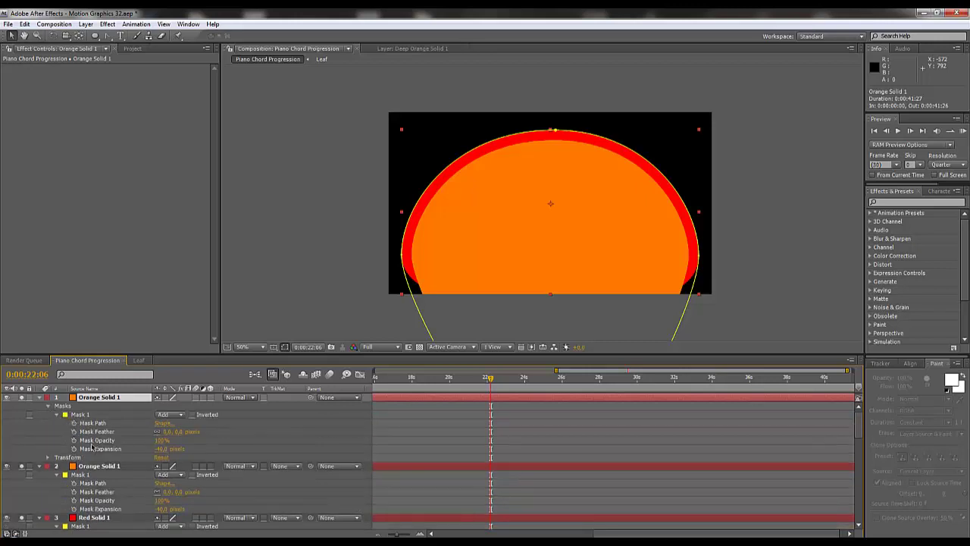
left_click(161, 449)
key("Return")
Recolour the upper orange copy to yellow, FFDE00, as a new solid.
left_click(103, 399)
left_click(86, 24)
left_click(113, 47)
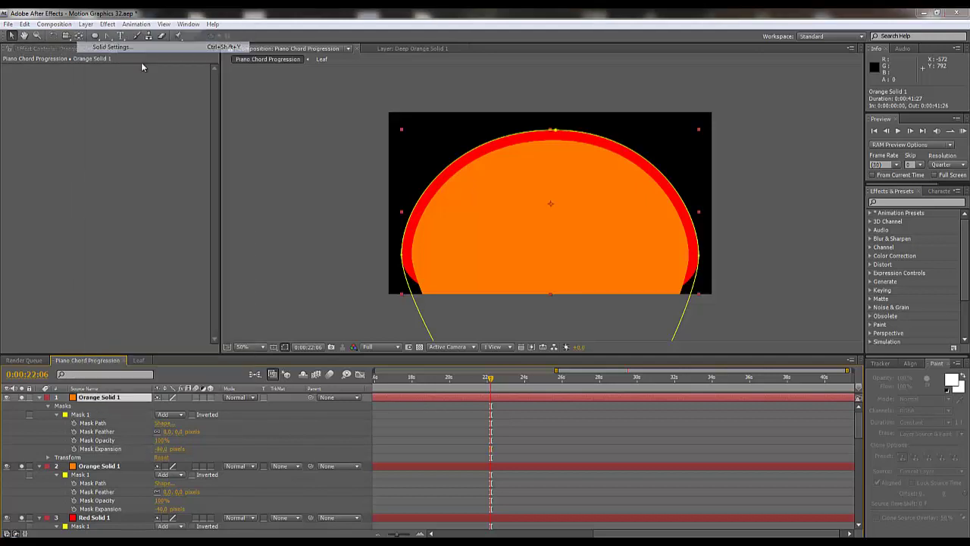
left_click(857, 403)
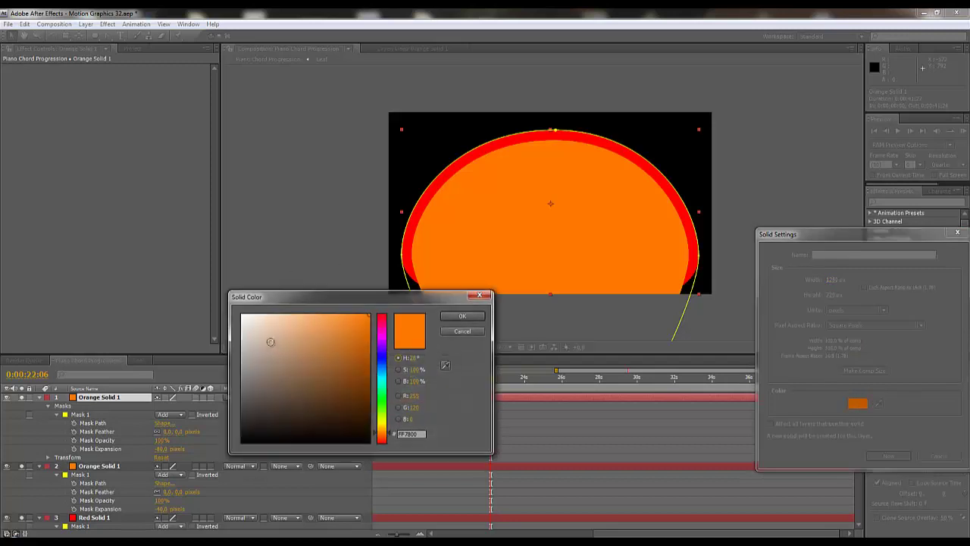
left_click(381, 423)
left_click(463, 315)
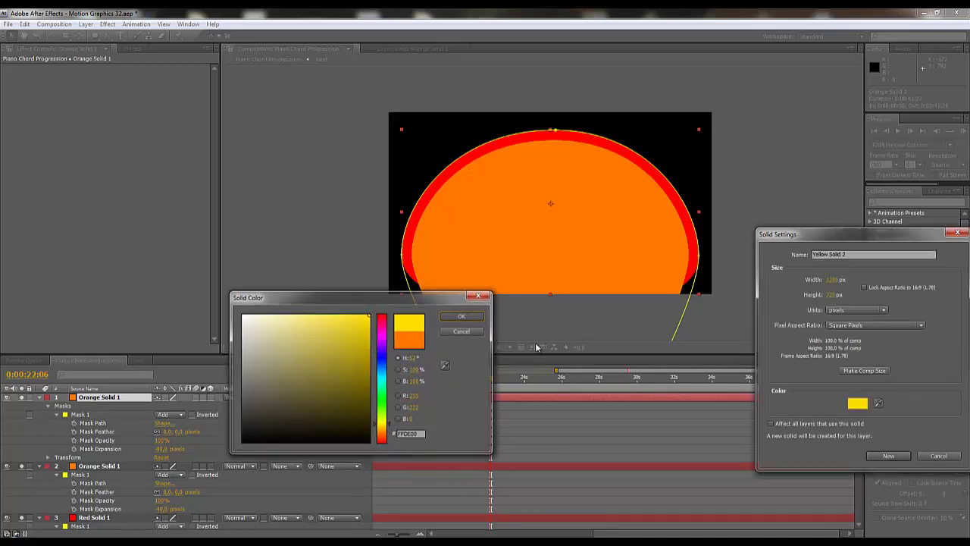
left_click(893, 457)
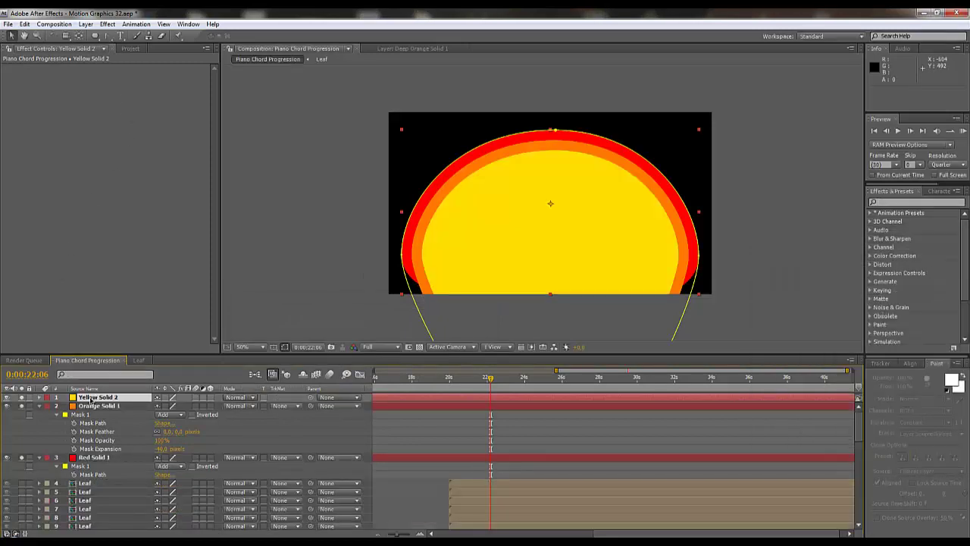
Duplicate the yellow solid and set the copy's mask expansion to -120 pixels.
key("ctrl+d")
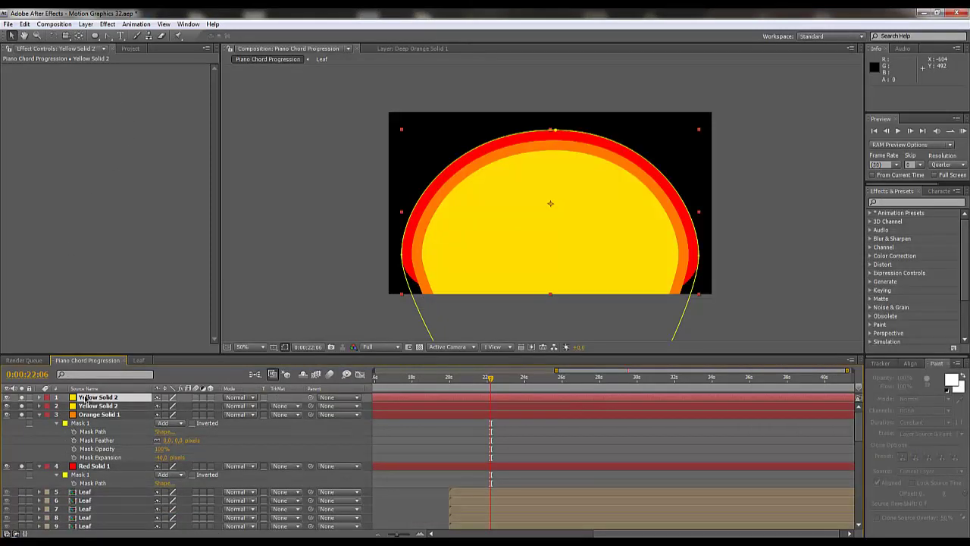
key("m")
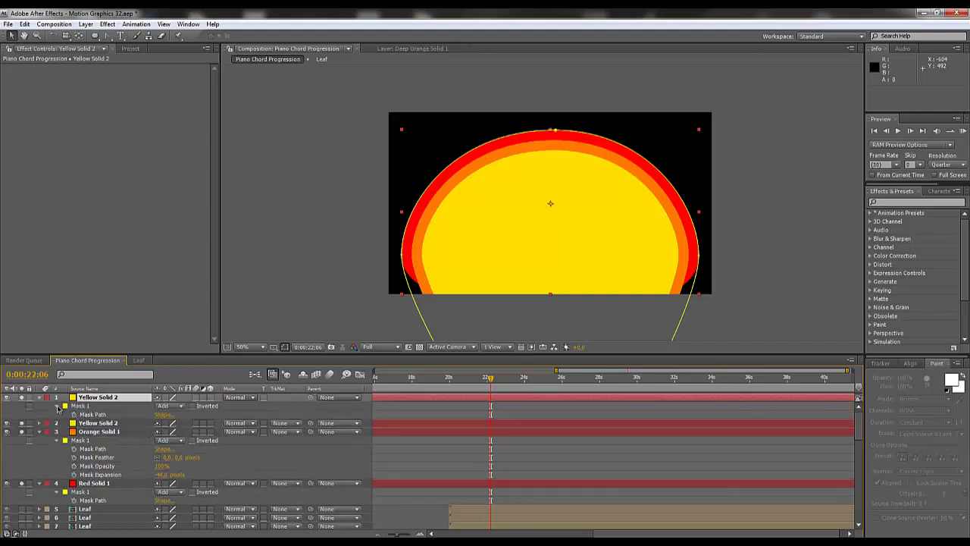
left_click(58, 407)
left_click(57, 407)
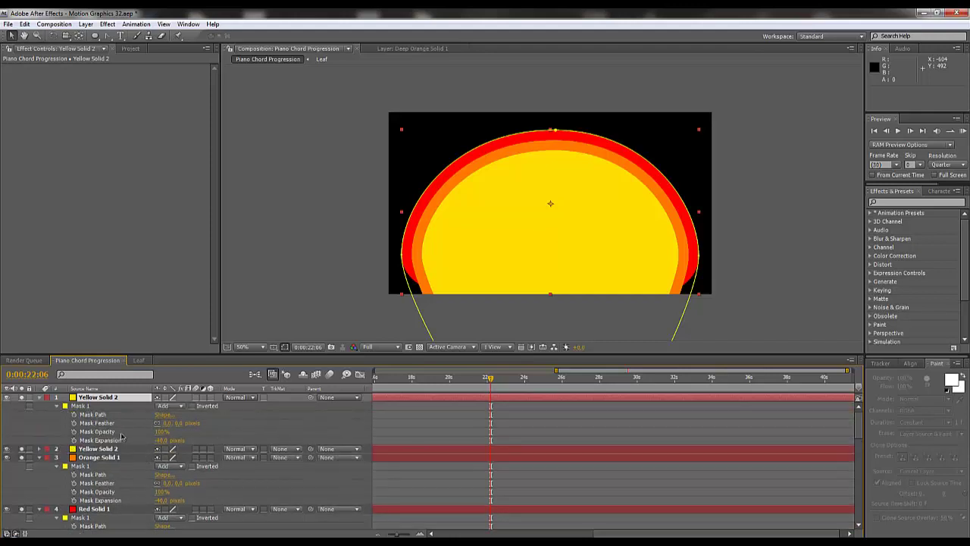
left_click(164, 440)
type("-120")
key("Return")
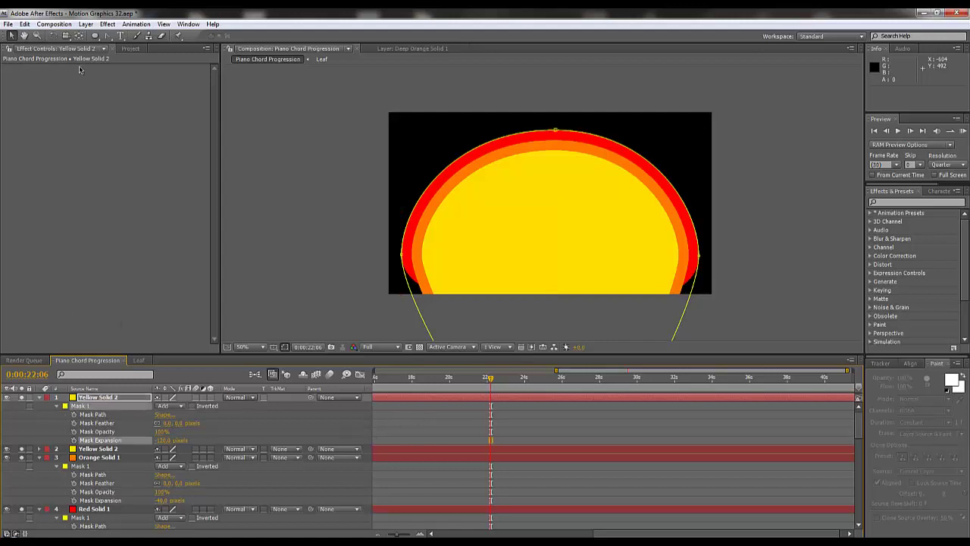
Recolour the upper yellow copy to green, 00FF24, as a new solid.
left_click(86, 24)
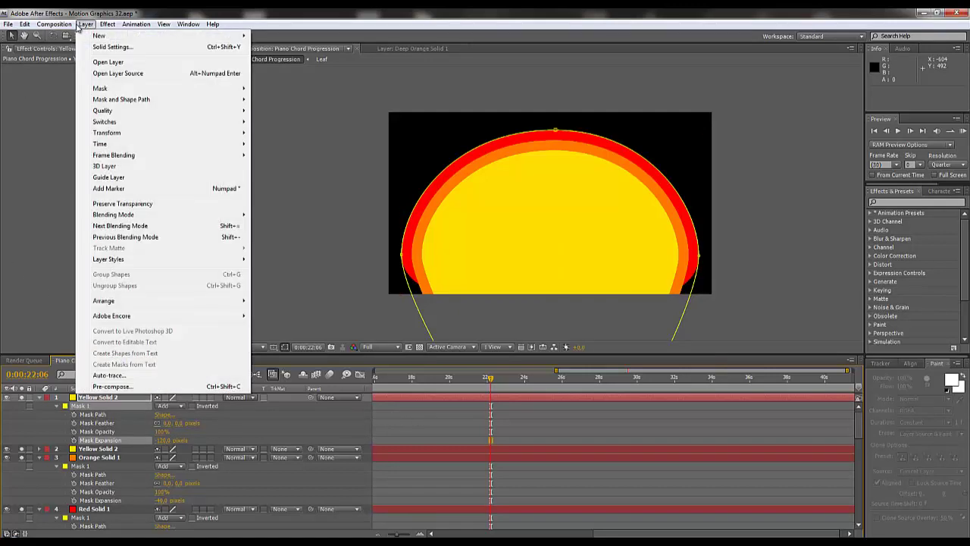
left_click(112, 47)
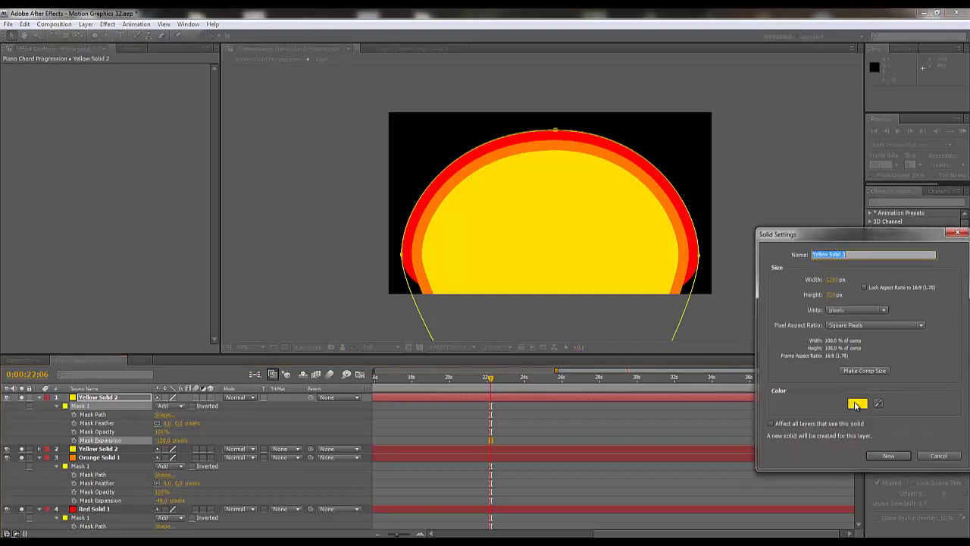
left_click(856, 405)
left_click(383, 397)
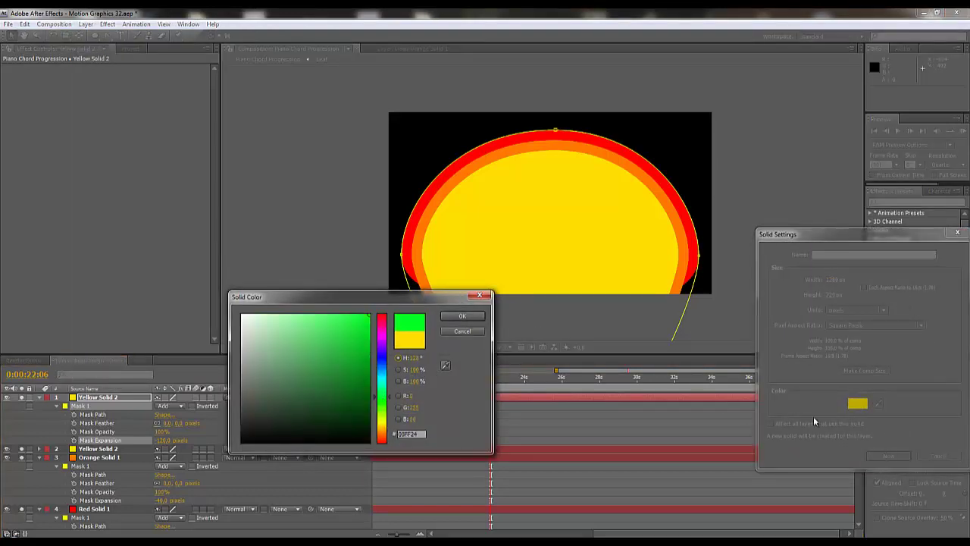
left_click(480, 313)
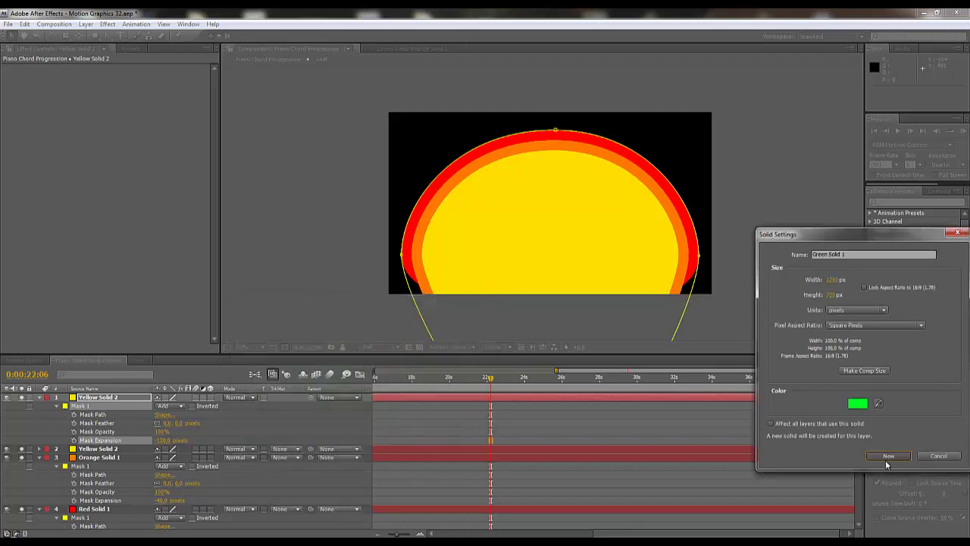
left_click(887, 456)
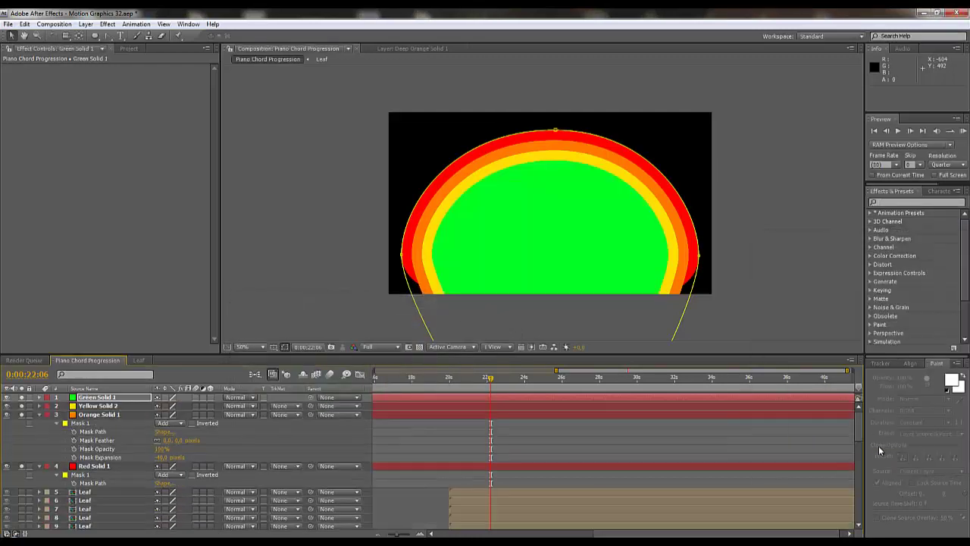
Duplicate the green solid and set the copy's mask expansion to -160 pixels.
left_click(84, 397)
key("ctrl+d")
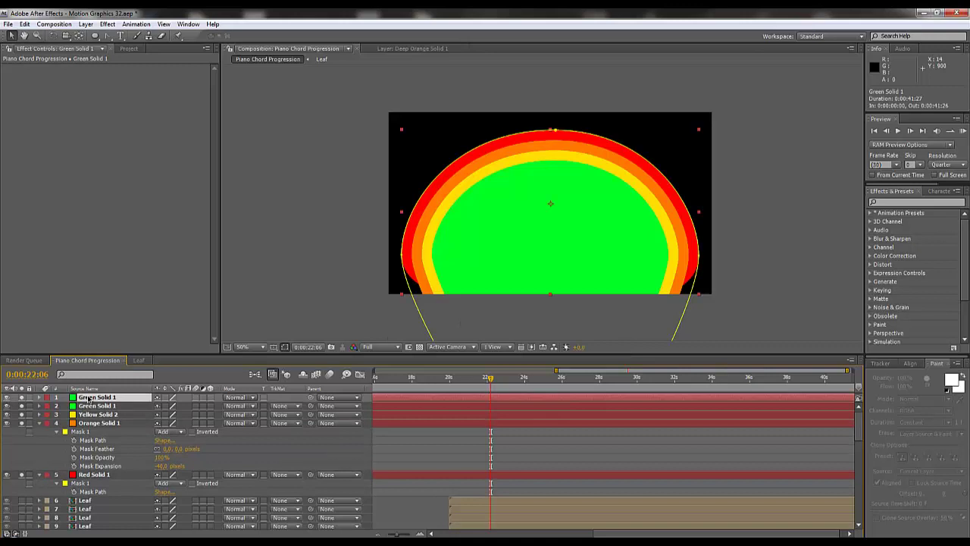
key("ctrl+v")
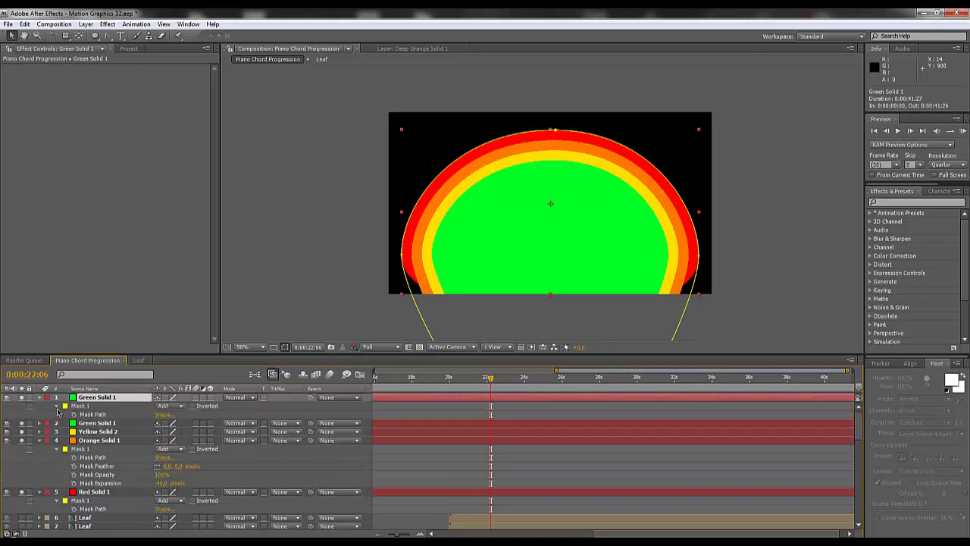
left_click(57, 406)
left_click(57, 406)
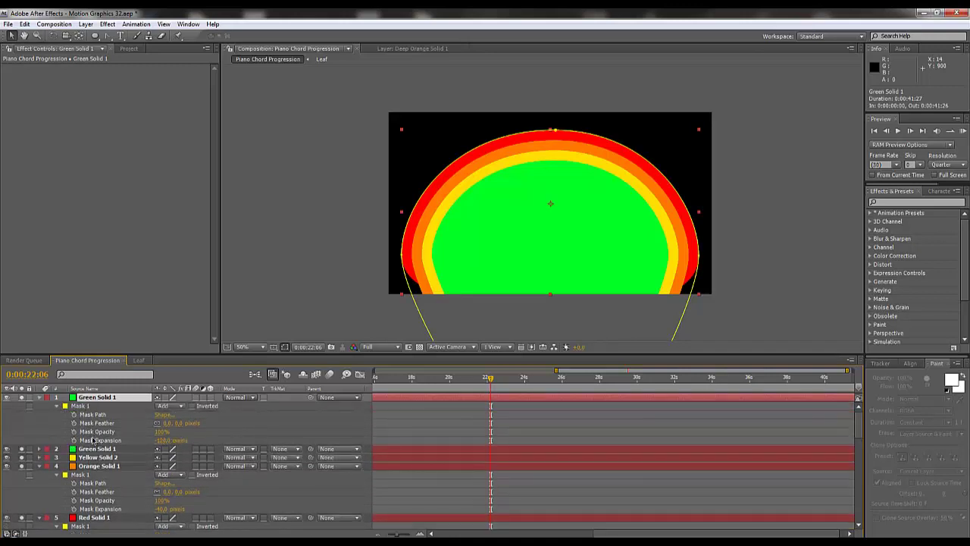
left_click(96, 440)
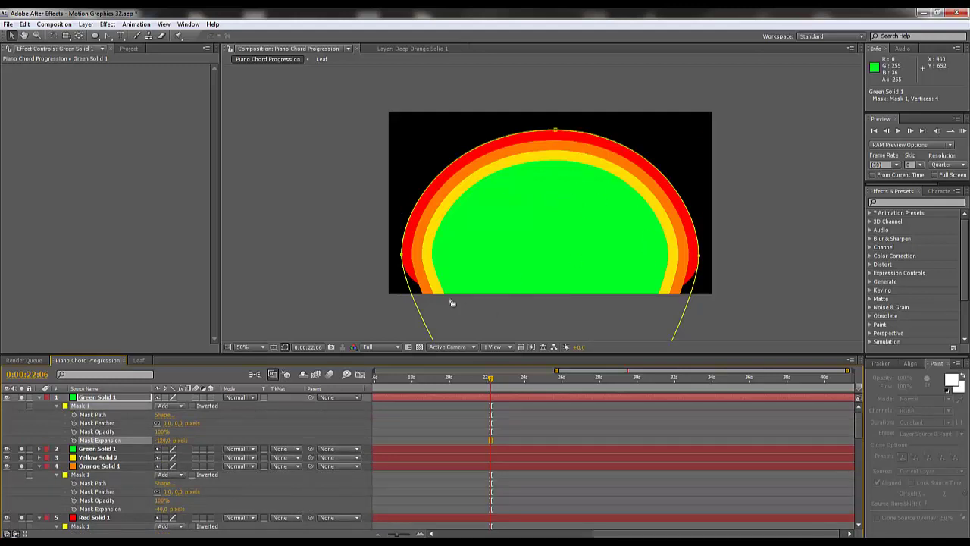
left_click(163, 442)
type("-16")
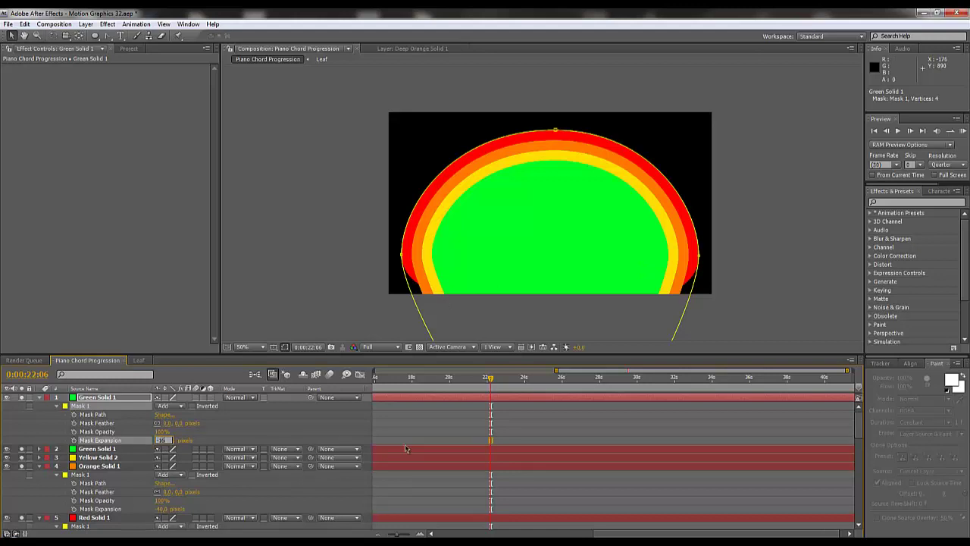
type("0")
key("Return")
Recolour the upper green copy to blue, 000CFF, as a new solid.
left_click(108, 24)
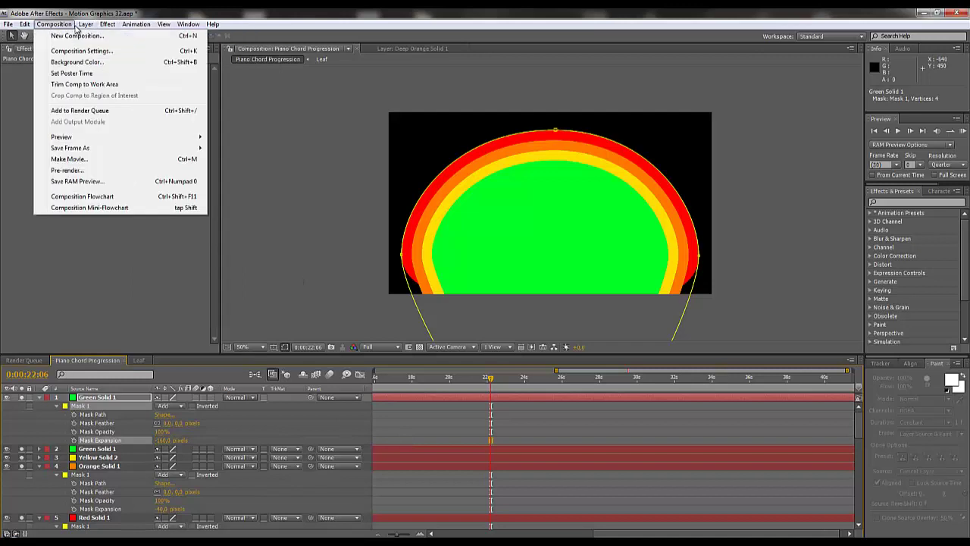
mouse_move(86, 24)
left_click(103, 47)
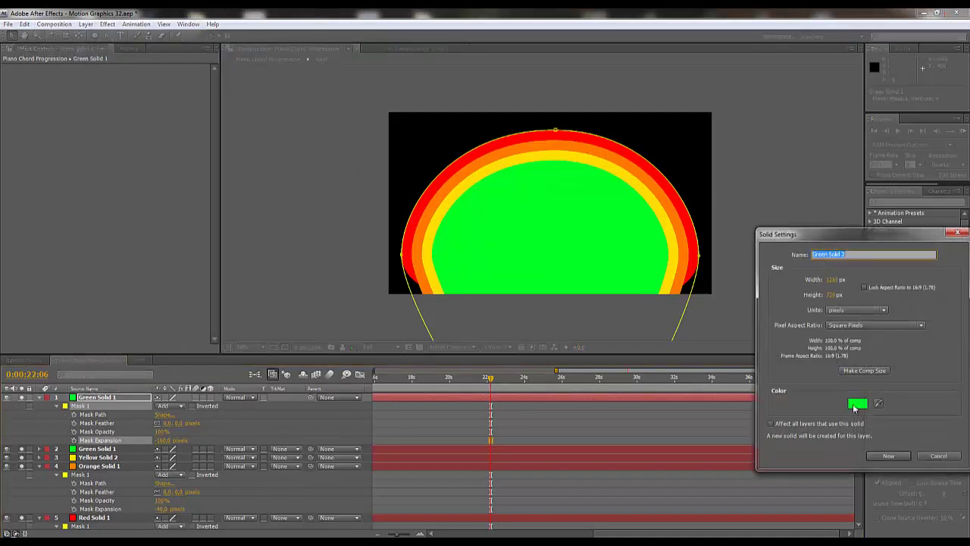
left_click(857, 403)
left_click(382, 358)
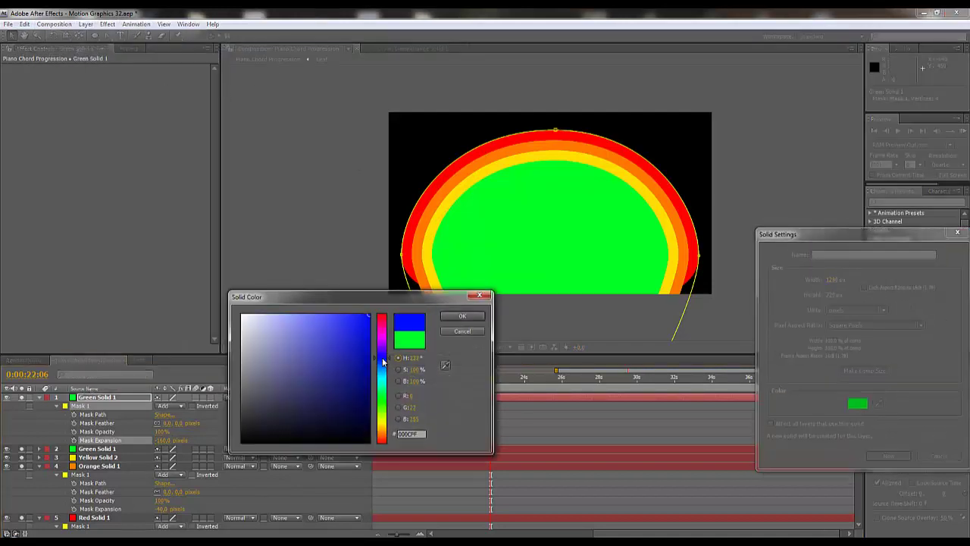
left_click(464, 316)
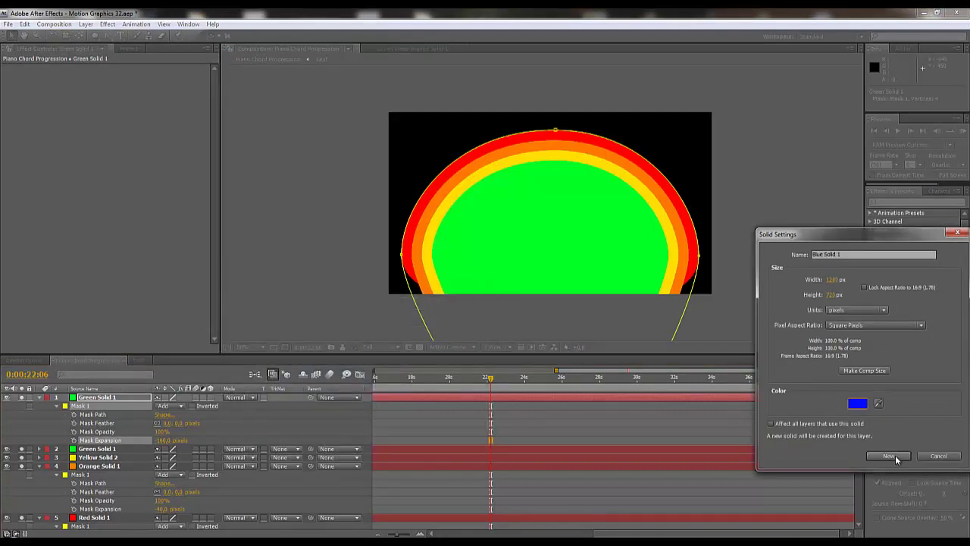
left_click(888, 456)
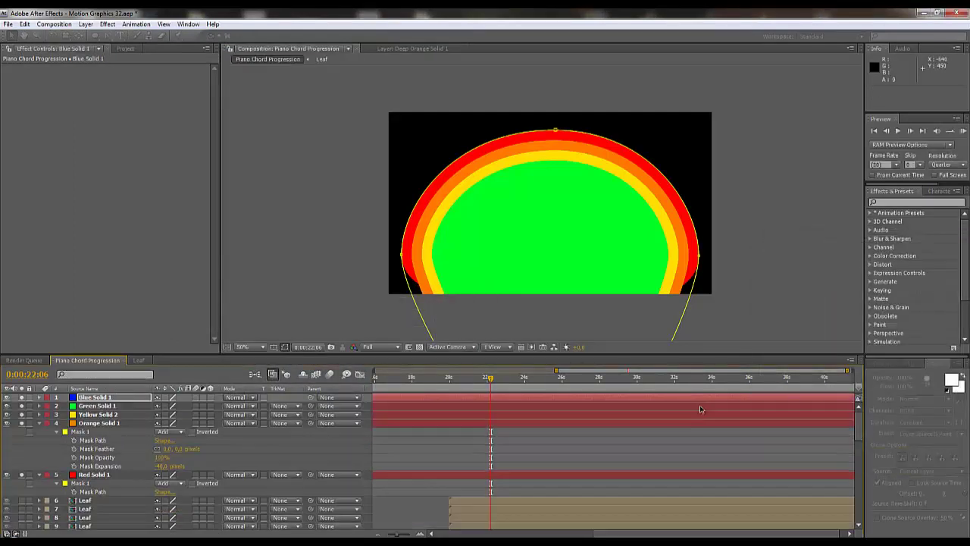
Duplicate the blue solid and recolour the upper copy to purple as a new solid.
left_click(95, 398)
key("ctrl+d")
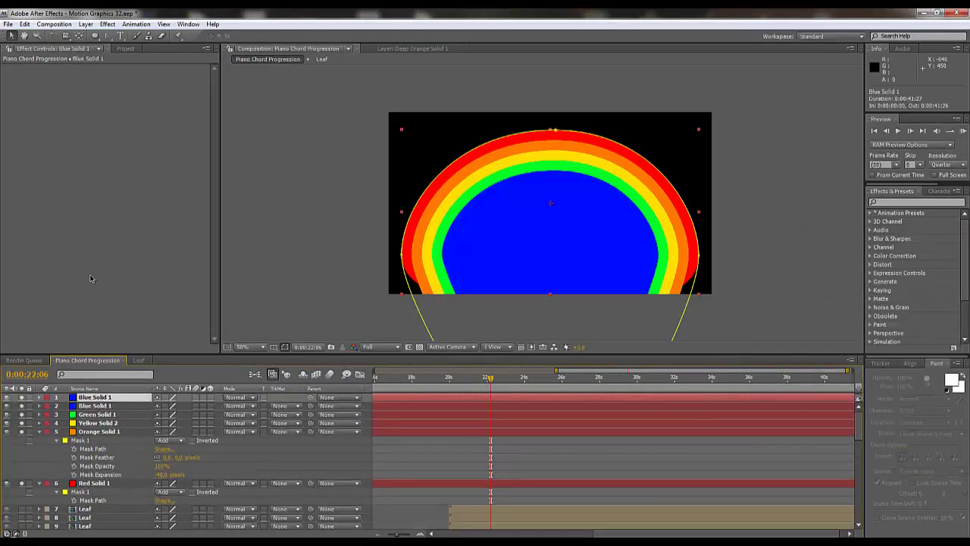
left_click(86, 24)
left_click(112, 47)
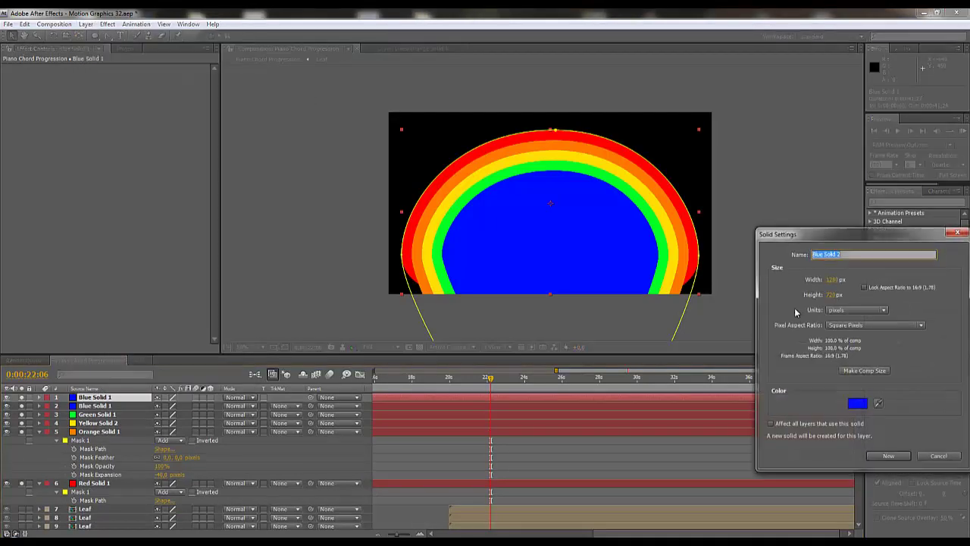
left_click(857, 403)
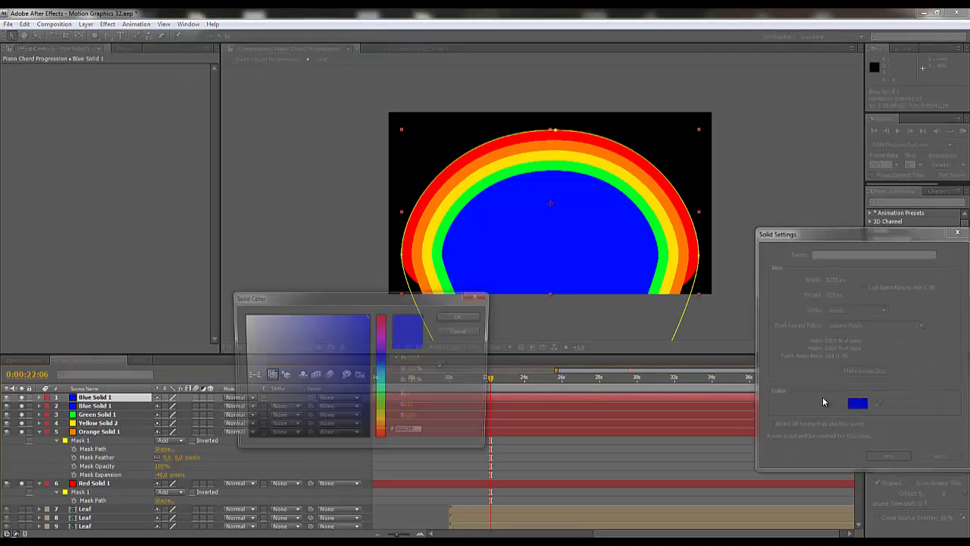
left_click(383, 342)
left_click_drag(384, 341, 385, 348)
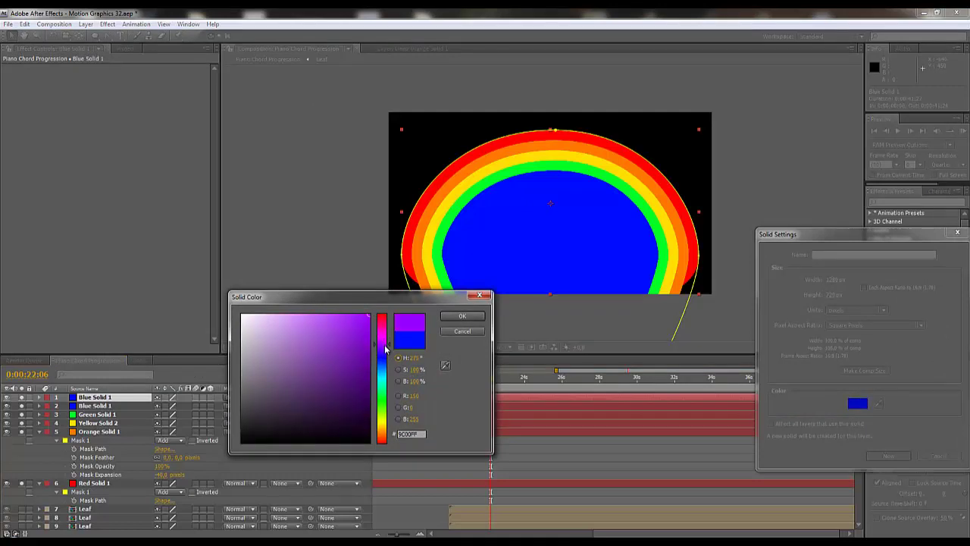
left_click(463, 316)
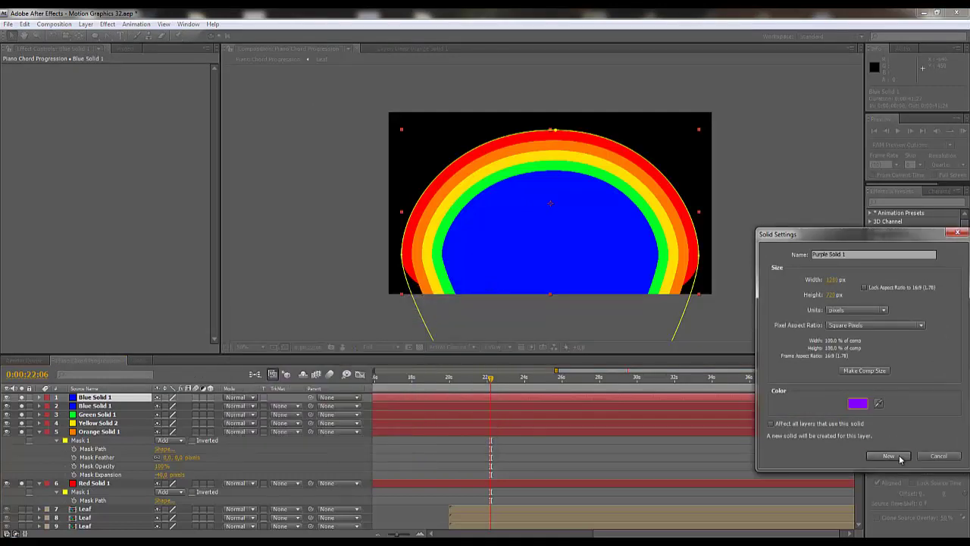
left_click(889, 455)
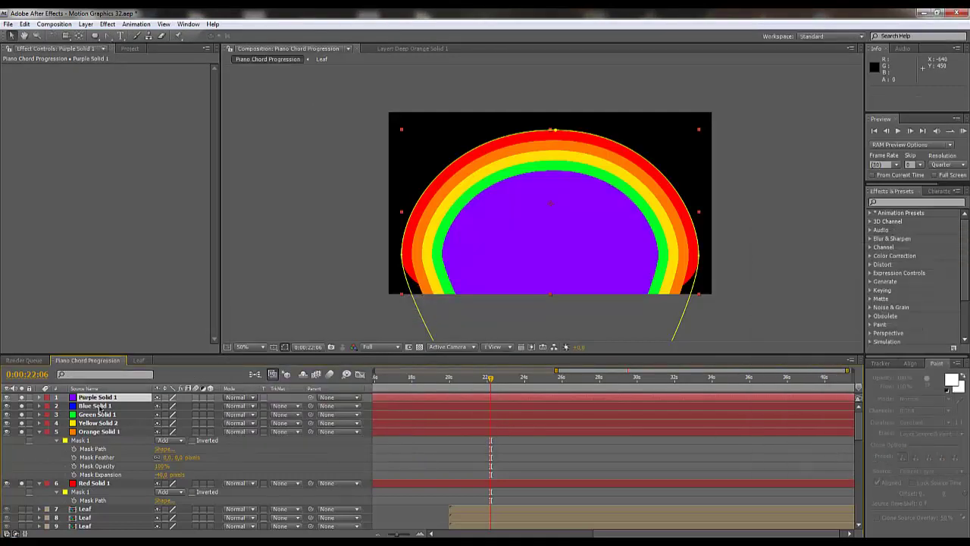
Set the purple solid's mask expansion to -200 pixels for a blue band around it.
key("m")
left_click(57, 406)
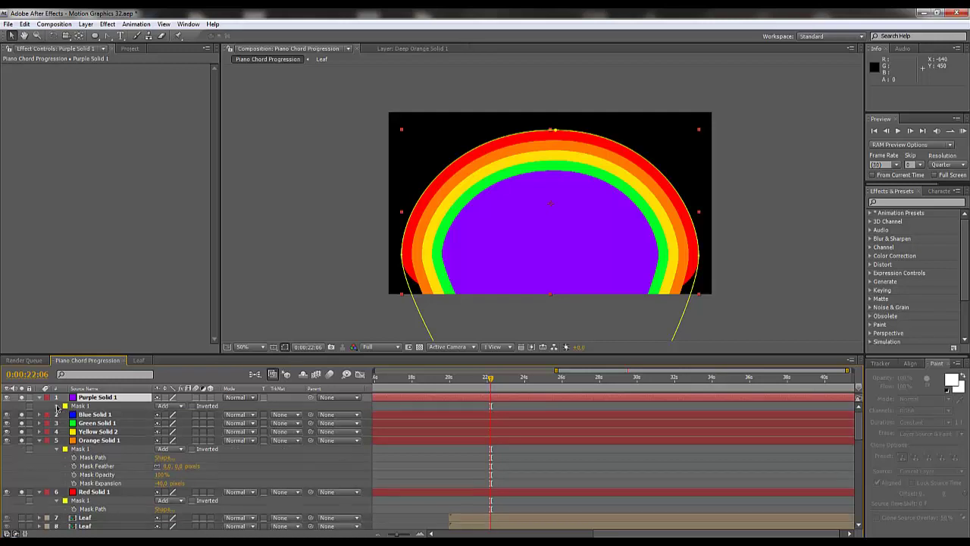
left_click(162, 440)
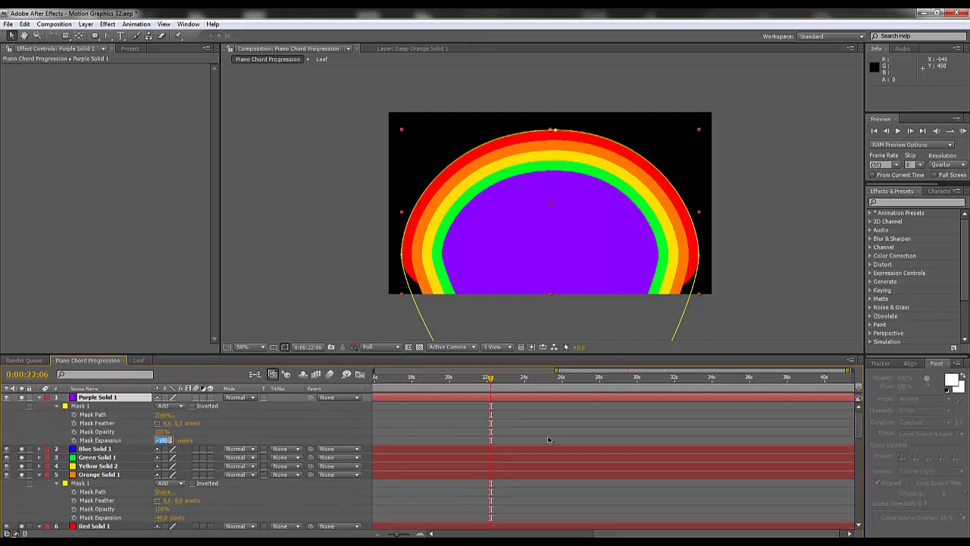
key("Return")
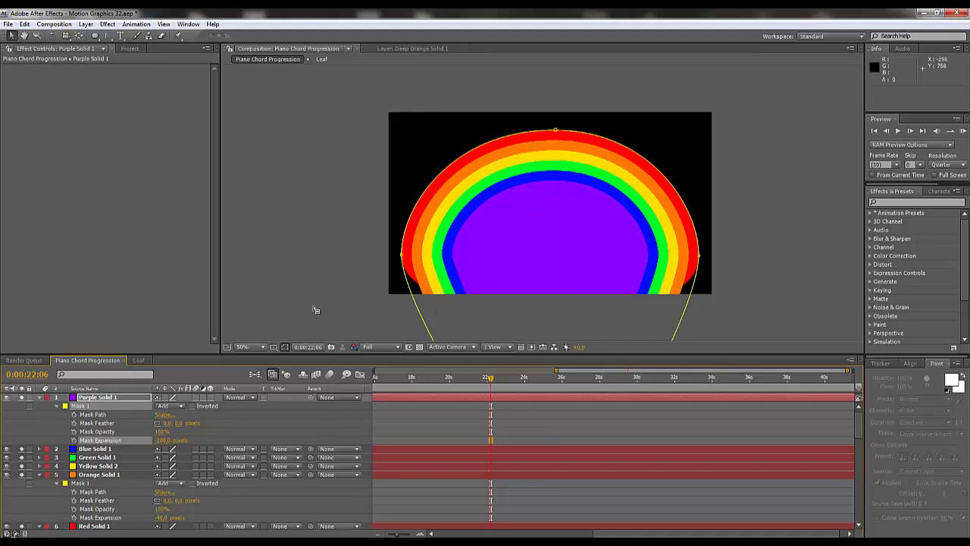
Pre-compose the six coloured solids as Rainbow, moving all attributes, and turn off the new layer's solo.
left_click(39, 398)
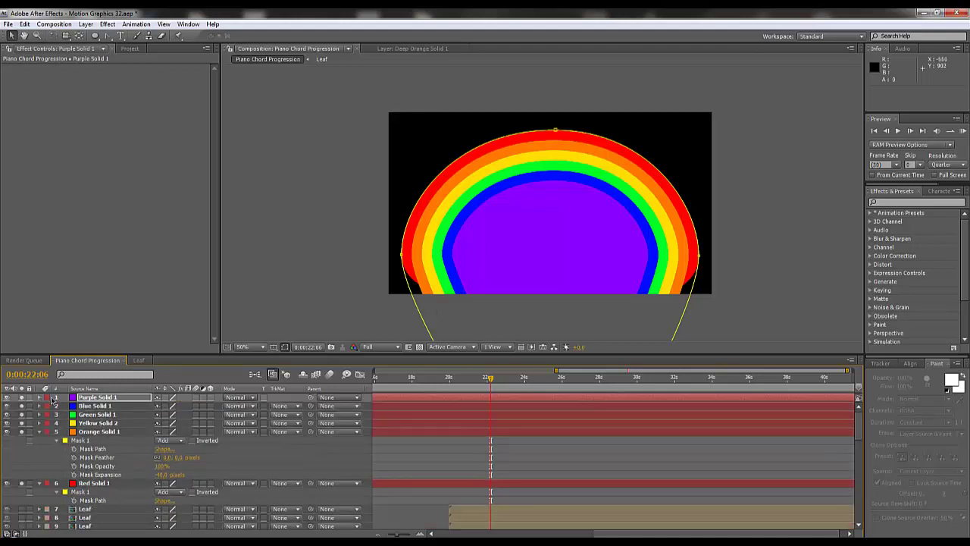
left_click(88, 483, "shift")
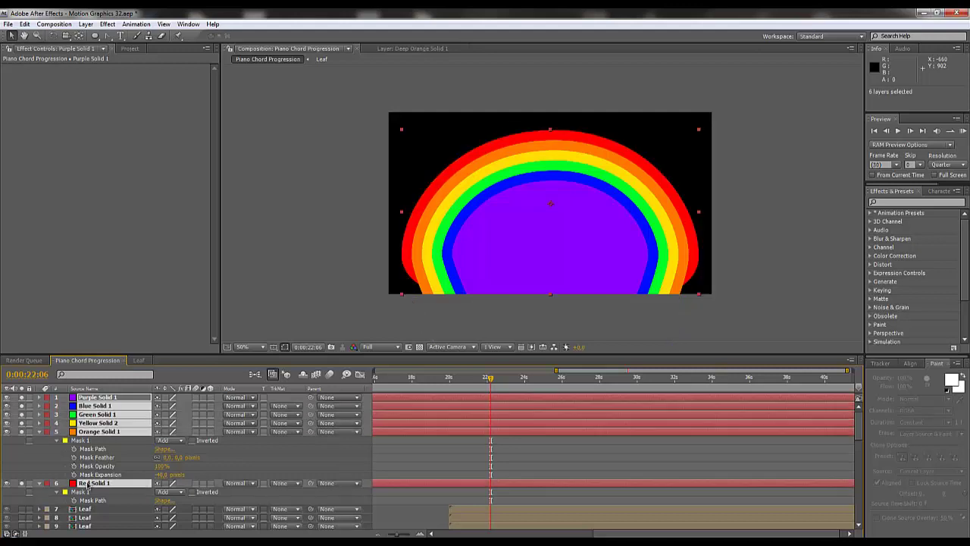
left_click(53, 24)
mouse_move(86, 24)
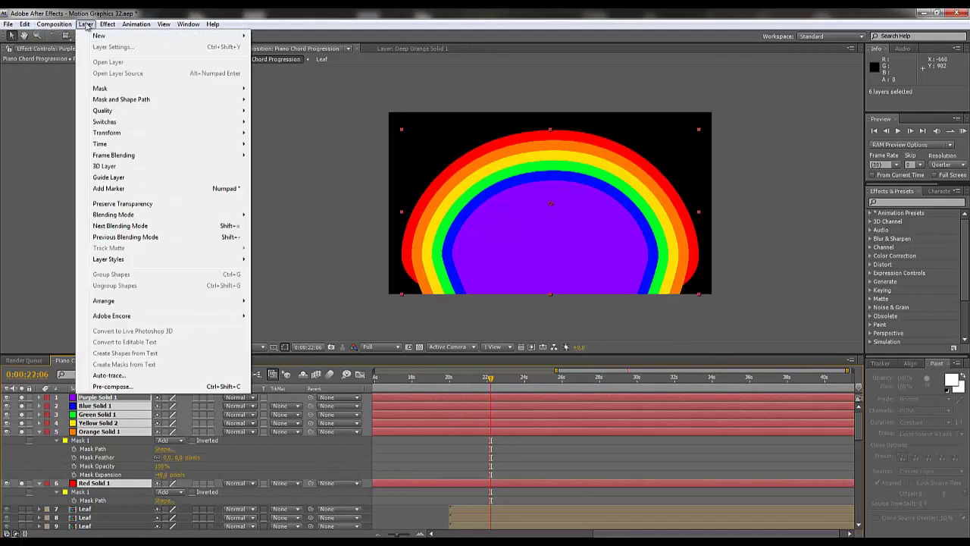
left_click(111, 386)
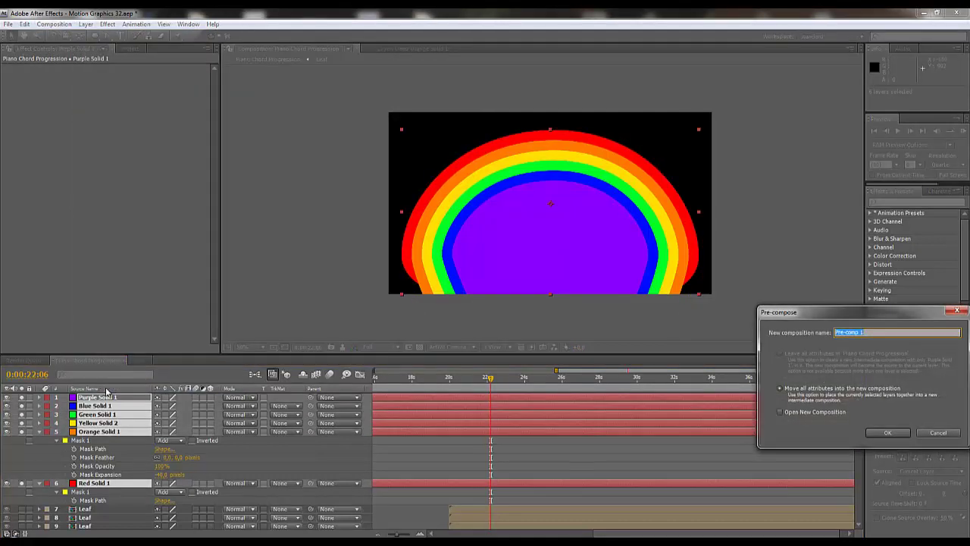
type("Rainbow")
key("Return")
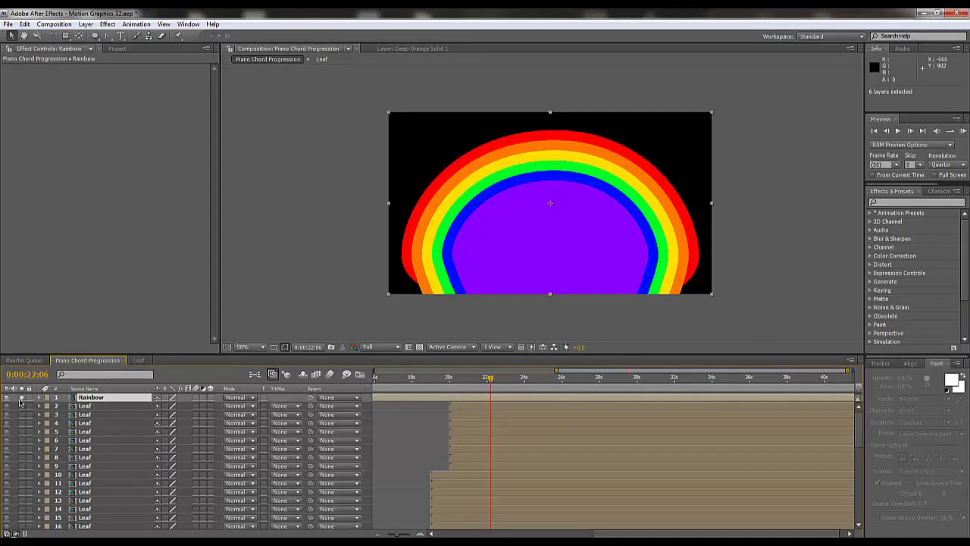
left_click(22, 398)
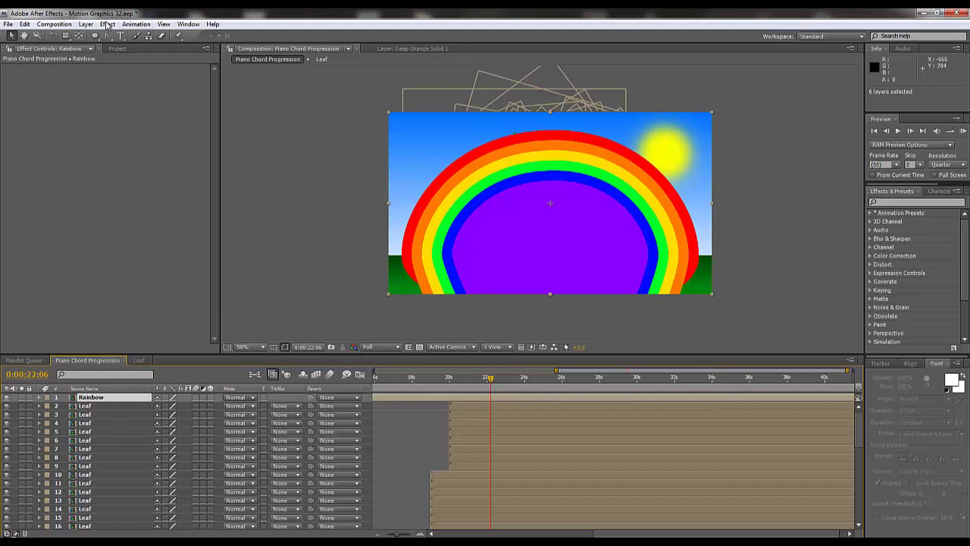
Re-dock the Project panel as its own full-width area above the composition view.
left_click_drag(93, 43, 123, 38)
left_click(116, 48)
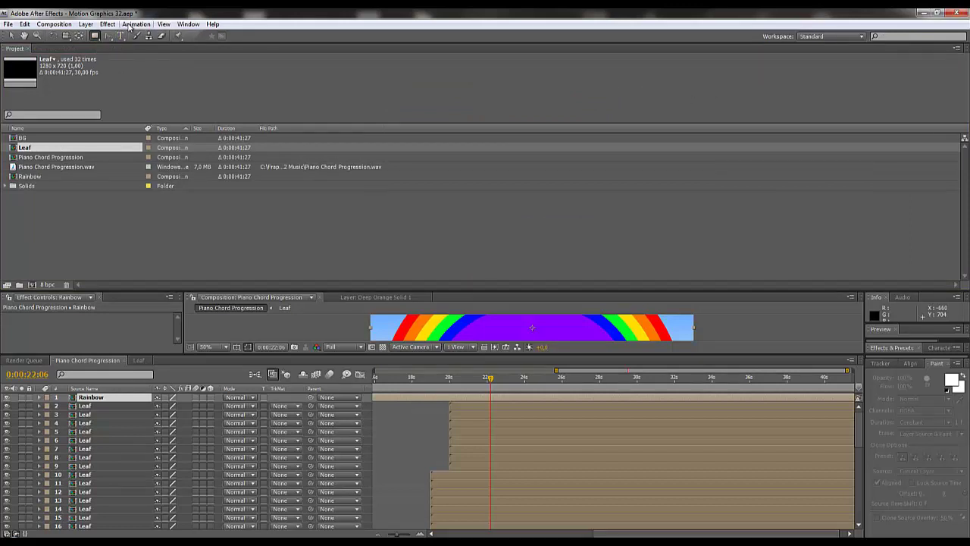
left_click(110, 23)
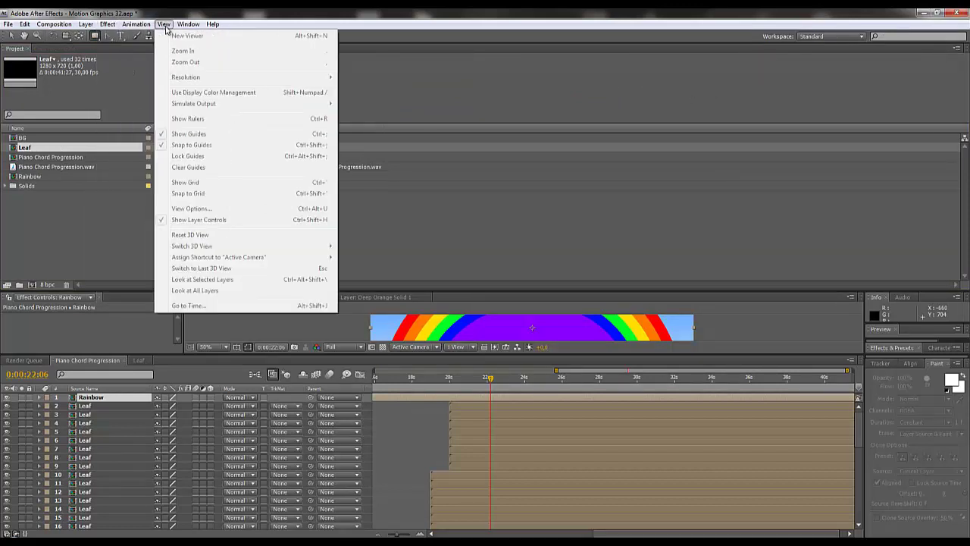
left_click(94, 24)
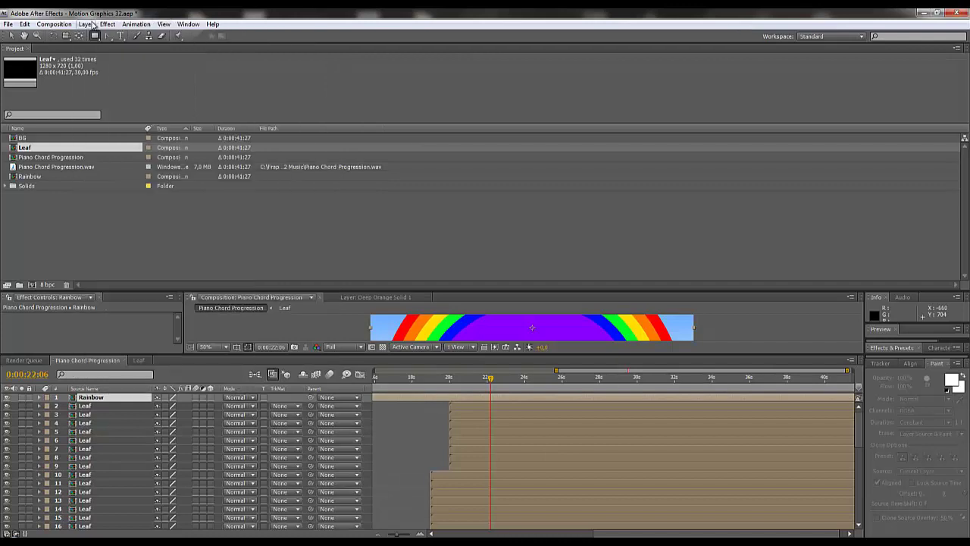
left_click(124, 193)
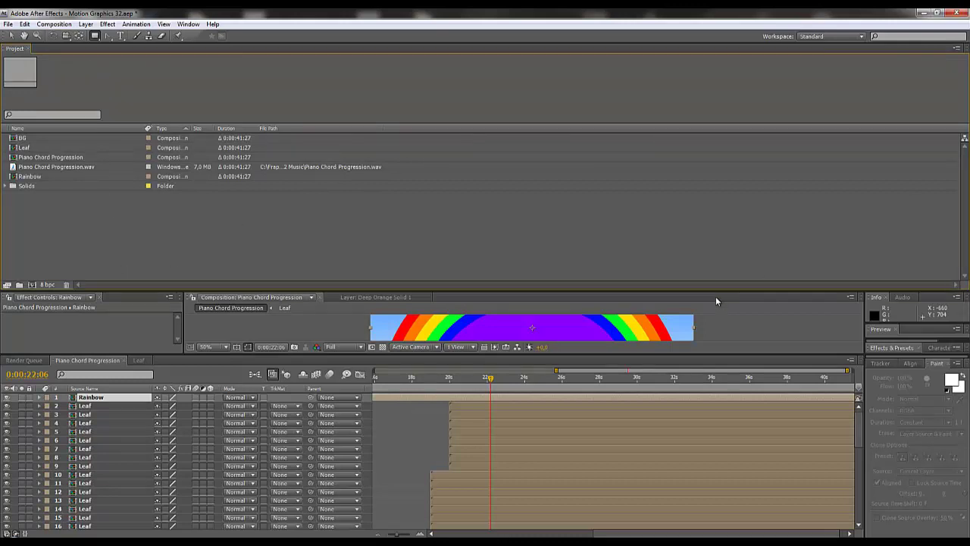
Shrink the full-width Project area and dock the Project panel in the same group as Effect Controls.
left_click_drag(714, 289, 687, 77)
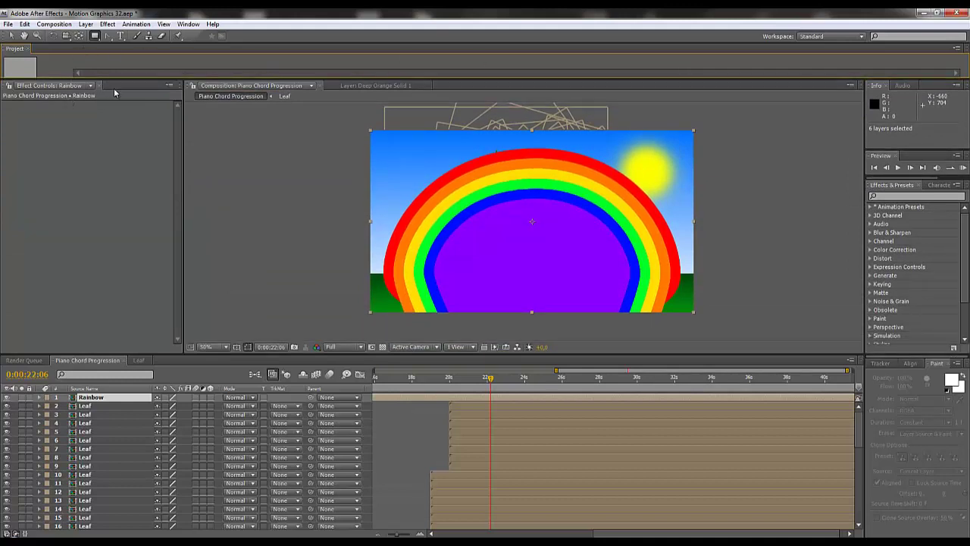
left_click_drag(25, 49, 110, 83)
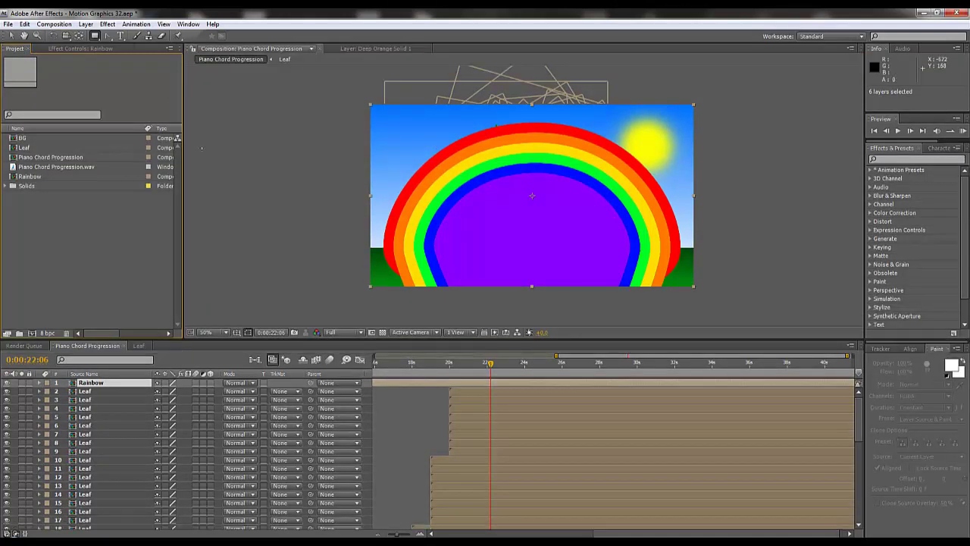
Draw a wide rectangular mask over the Rainbow layer from the horizon down past the frame and set it to Subtract.
left_click(95, 35)
left_click(95, 36)
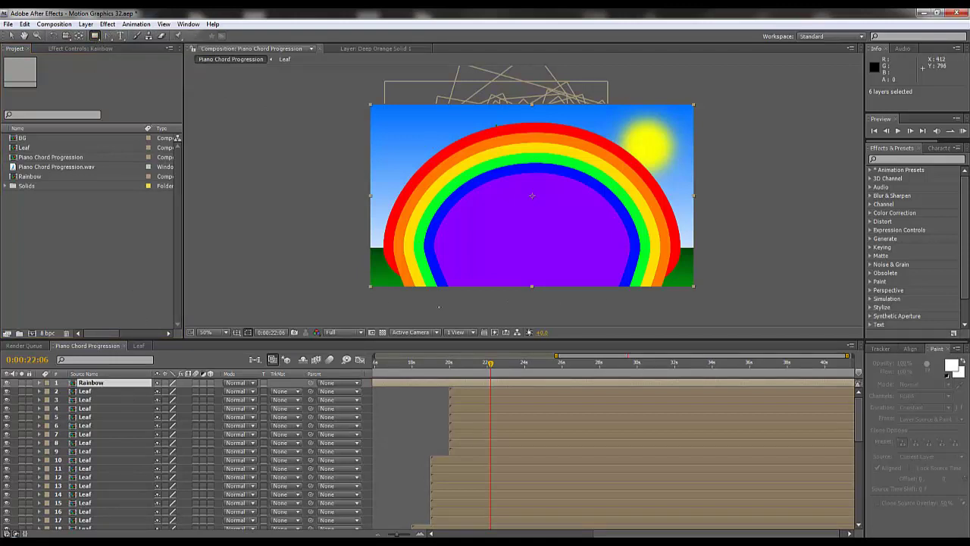
left_click_drag(320, 316, 824, 249)
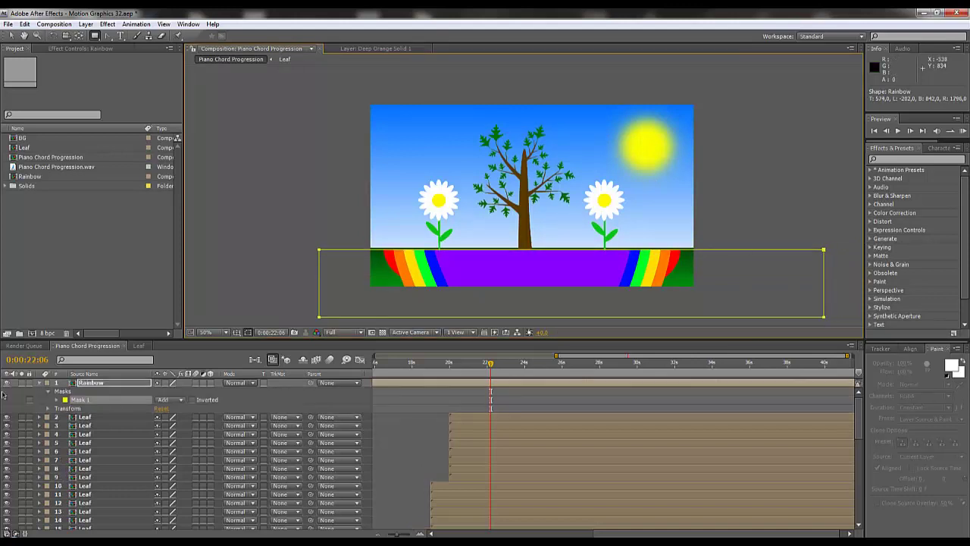
left_click(171, 400)
left_click(185, 409)
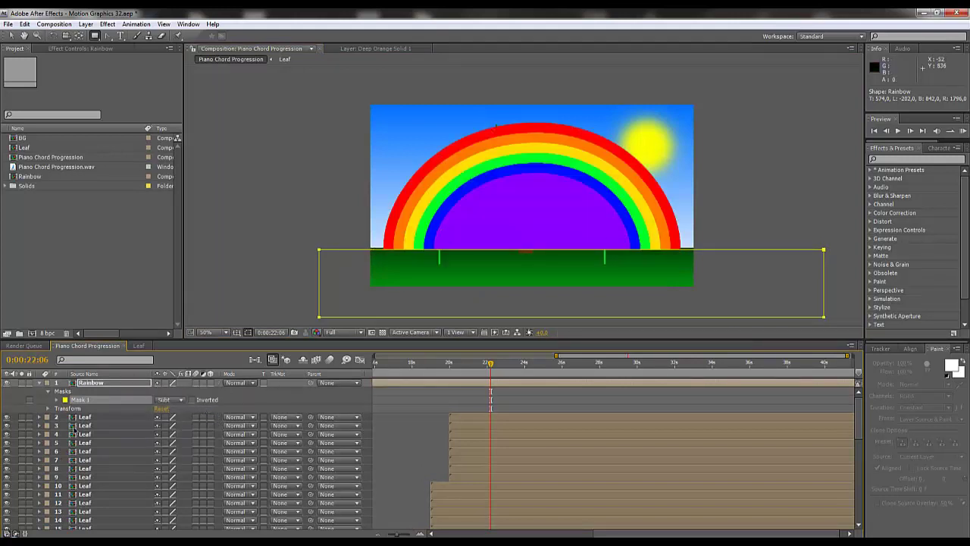
Move the Rainbow layer down the stack to sit between Yellow Solid 1 and BG.
left_click(106, 391)
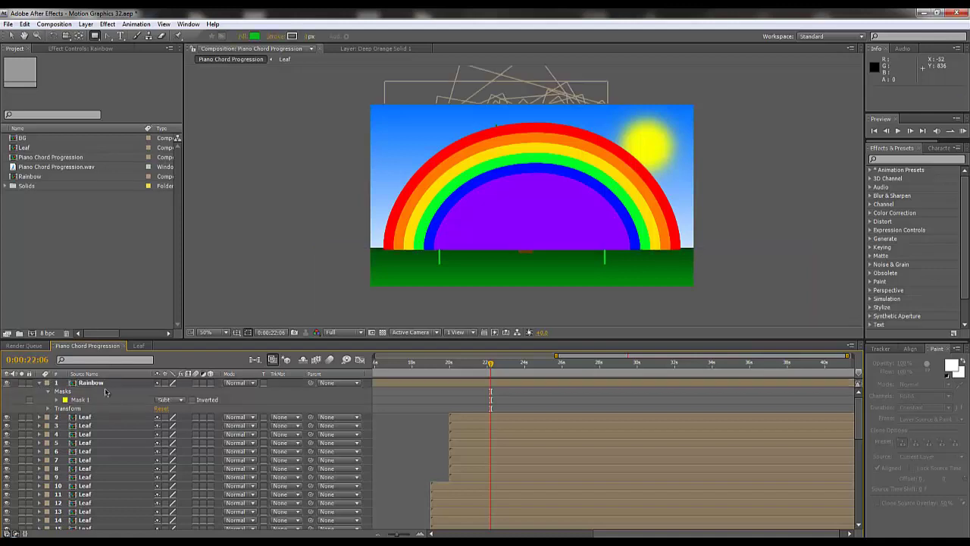
left_click(98, 385)
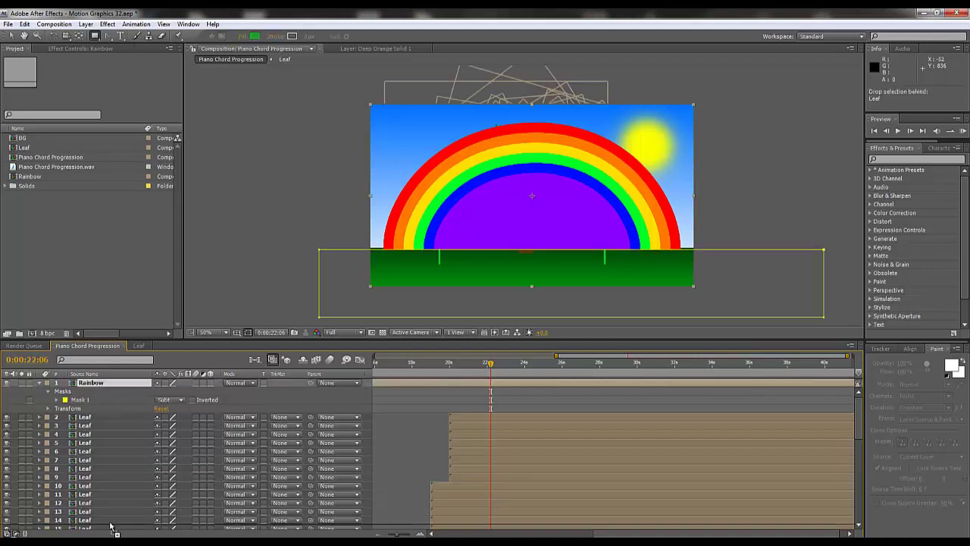
scroll(111, 530, "down", 1)
left_click_drag(112, 534, 104, 505)
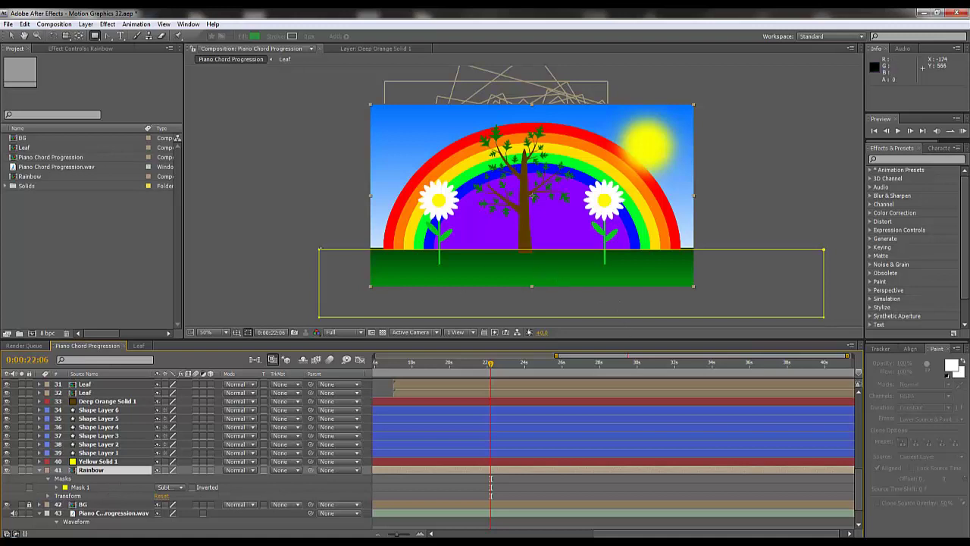
Raise the upper edge of the Rainbow layer's subtract mask slightly to meet the horizon line.
left_click(11, 35)
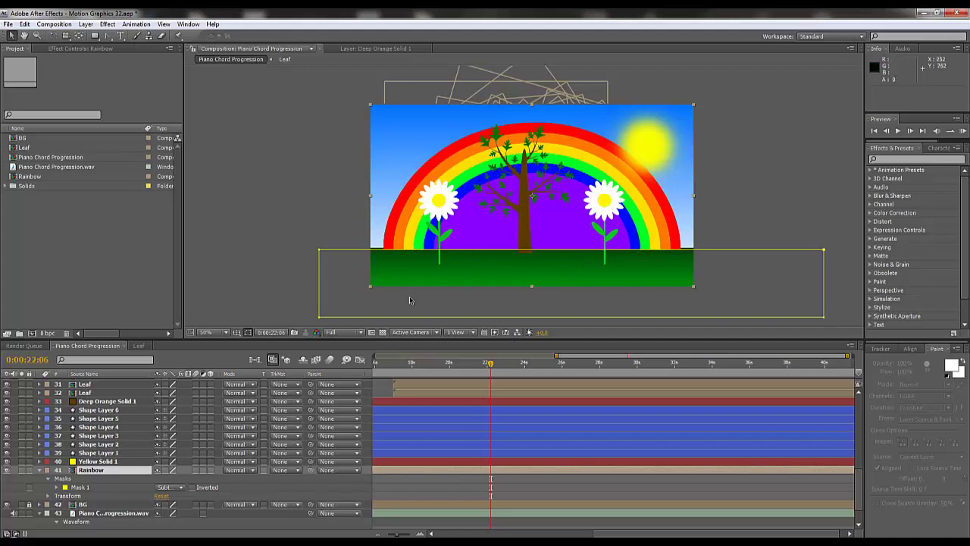
left_click(301, 245)
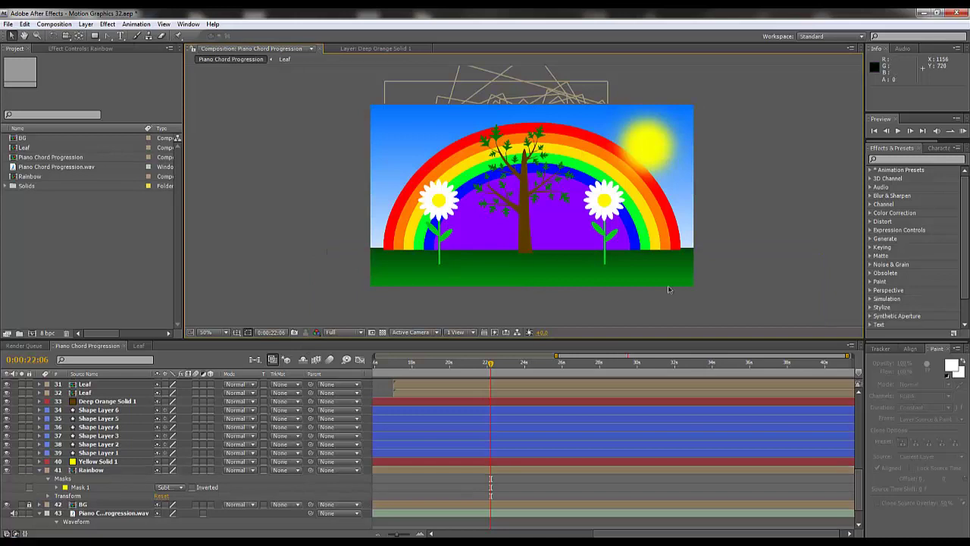
left_click(82, 487)
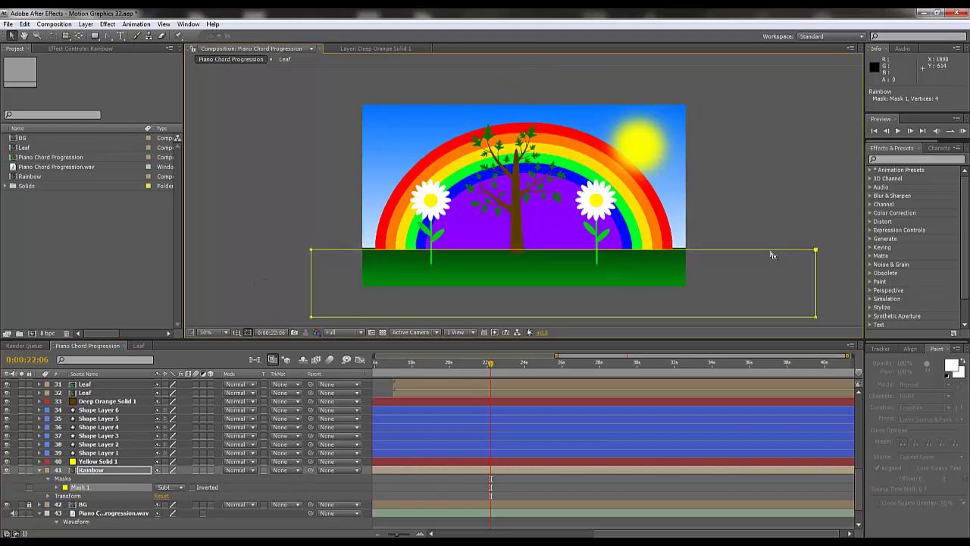
key("period")
left_click_drag(751, 288, 425, 228)
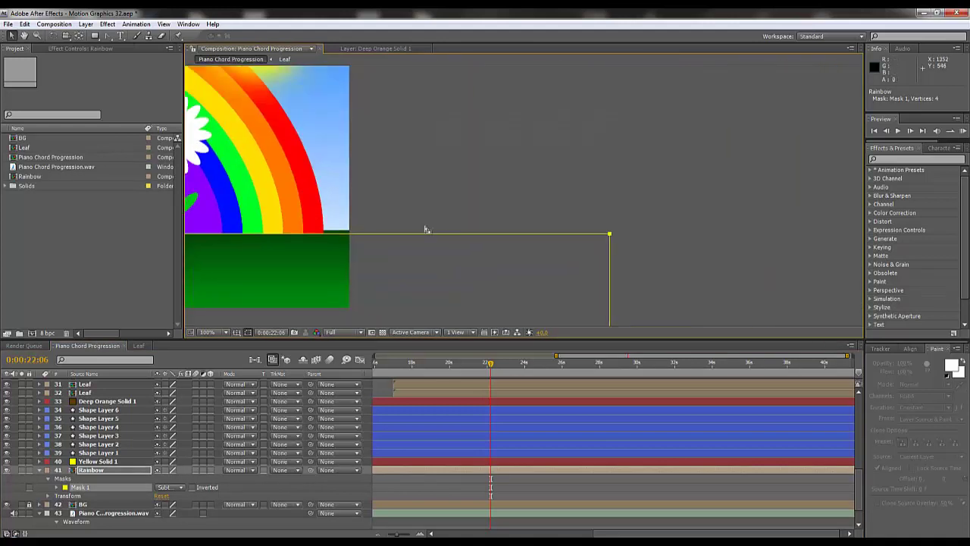
left_click_drag(610, 236, 609, 231)
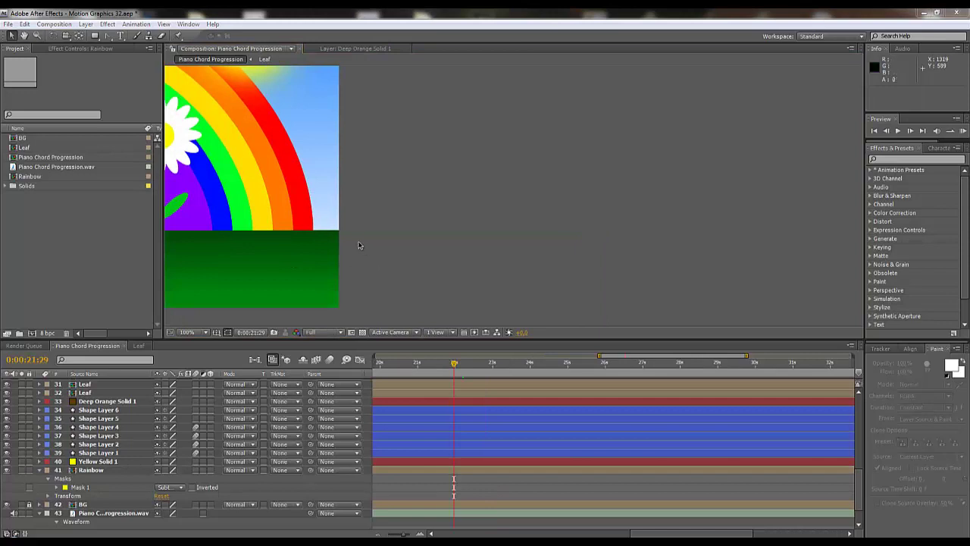
Check the rainbow's lower edge along the horizon and look through the layer stack.
left_click_drag(399, 262, 632, 241)
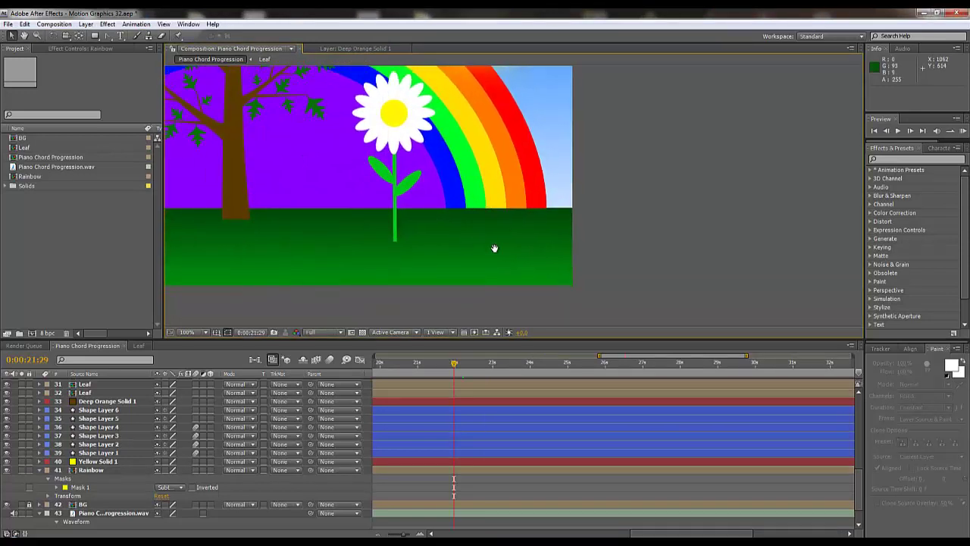
left_click_drag(495, 247, 680, 312)
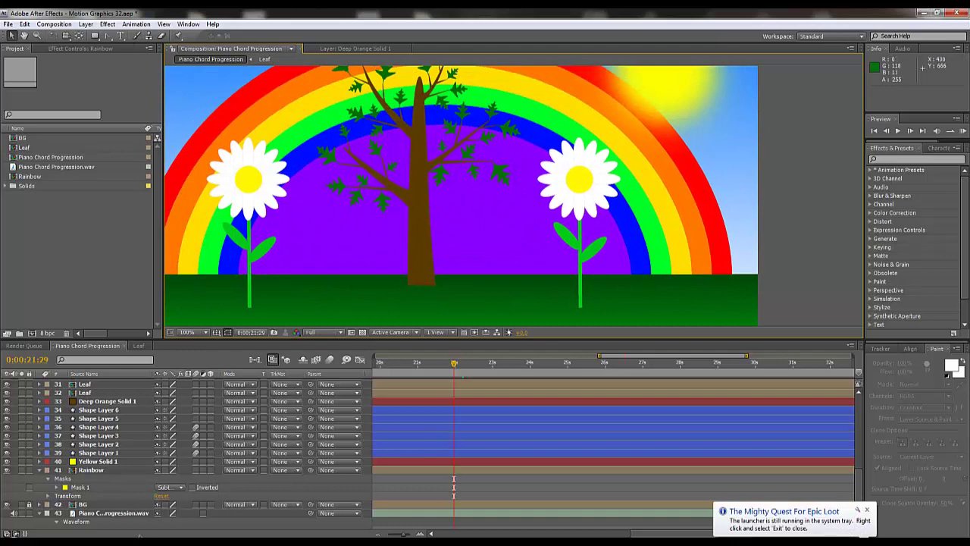
scroll(91, 394, "up", 1)
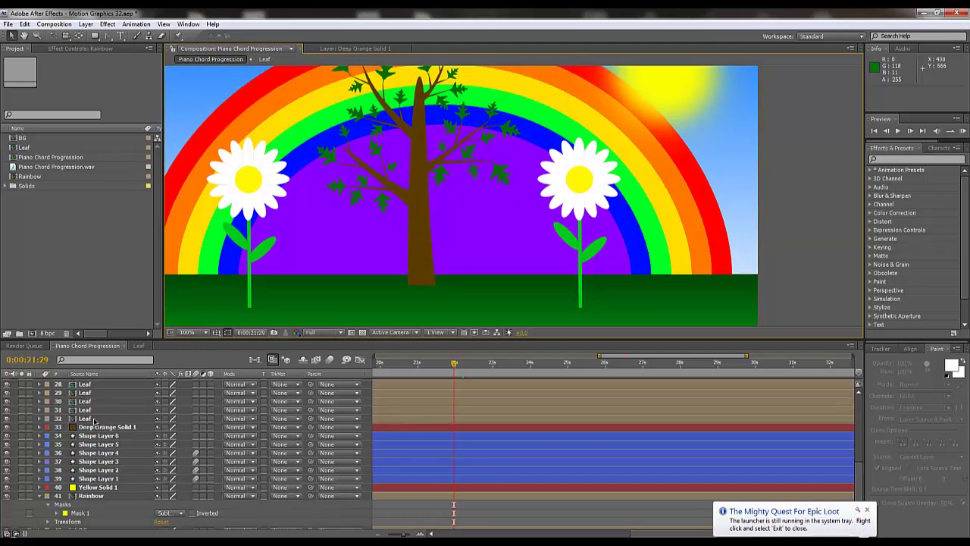
scroll(93, 402, "down", 2)
scroll(98, 423, "up", 6)
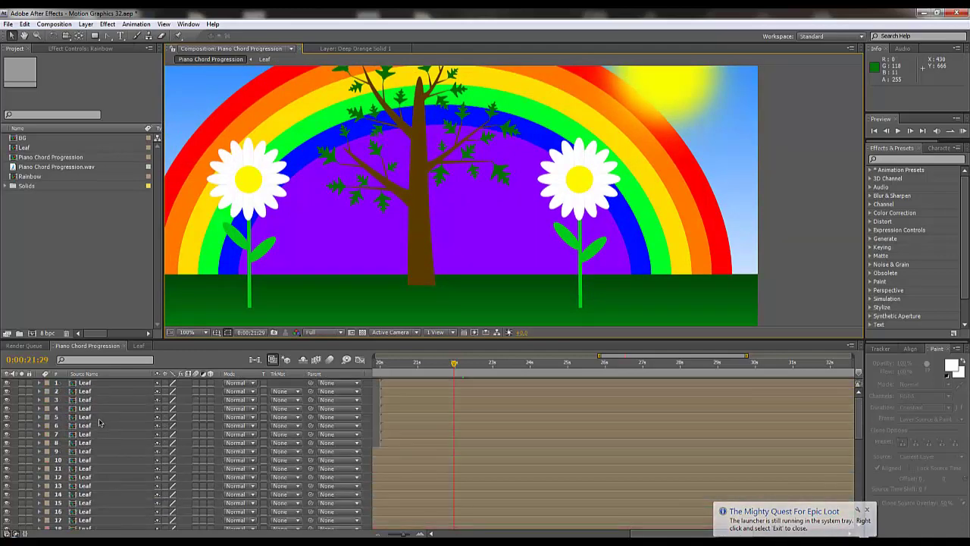
scroll(97, 422, "down", 7)
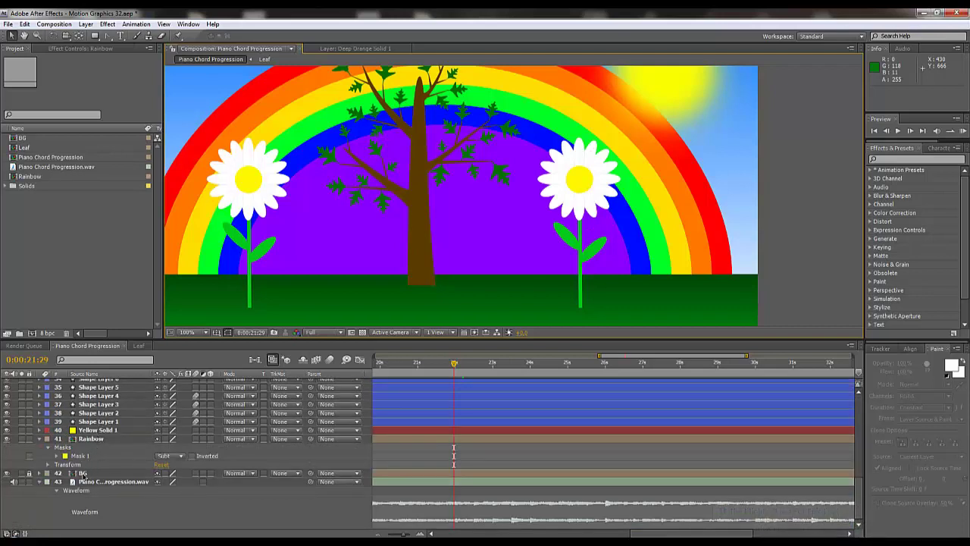
left_click(92, 433)
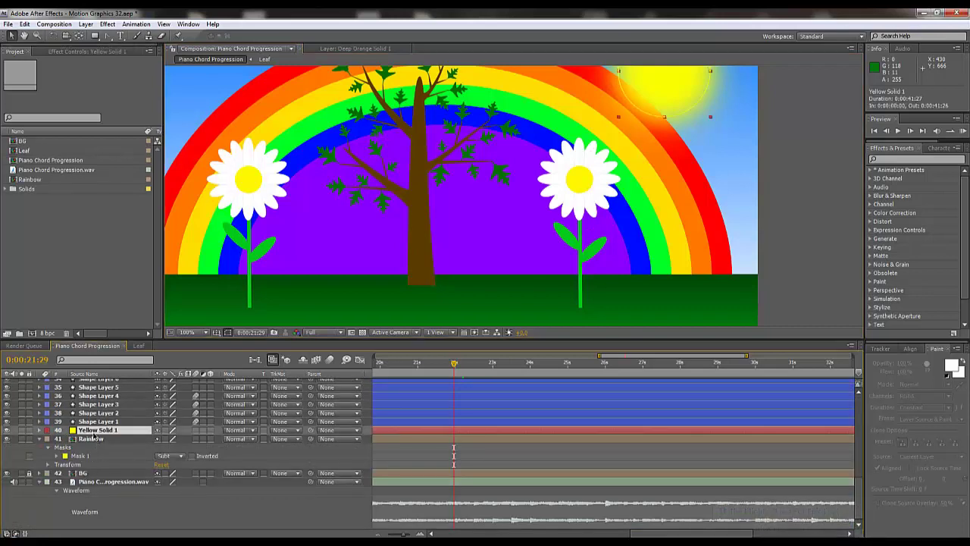
Open the Rainbow pre-composition and duplicate the purple solid's mask.
left_click(92, 439)
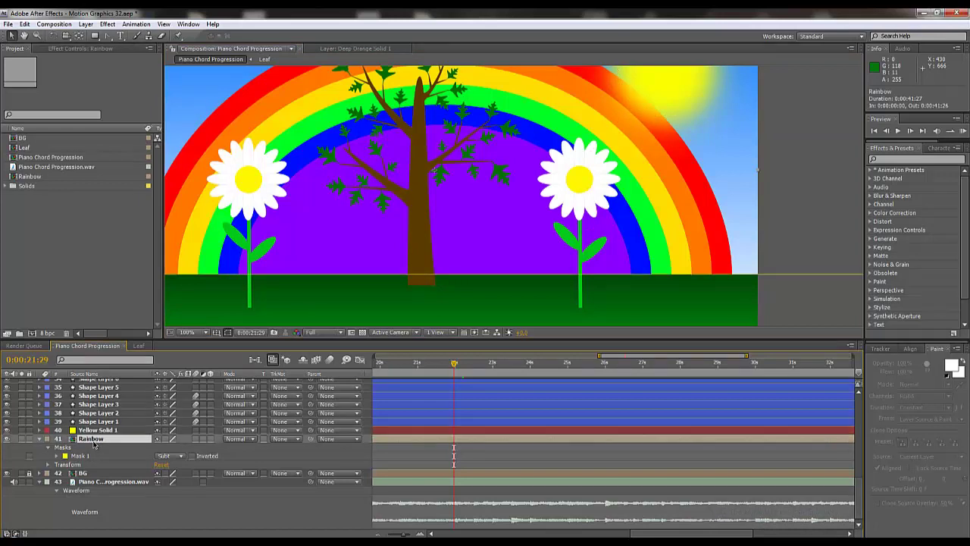
double_click(92, 440)
left_click(86, 384)
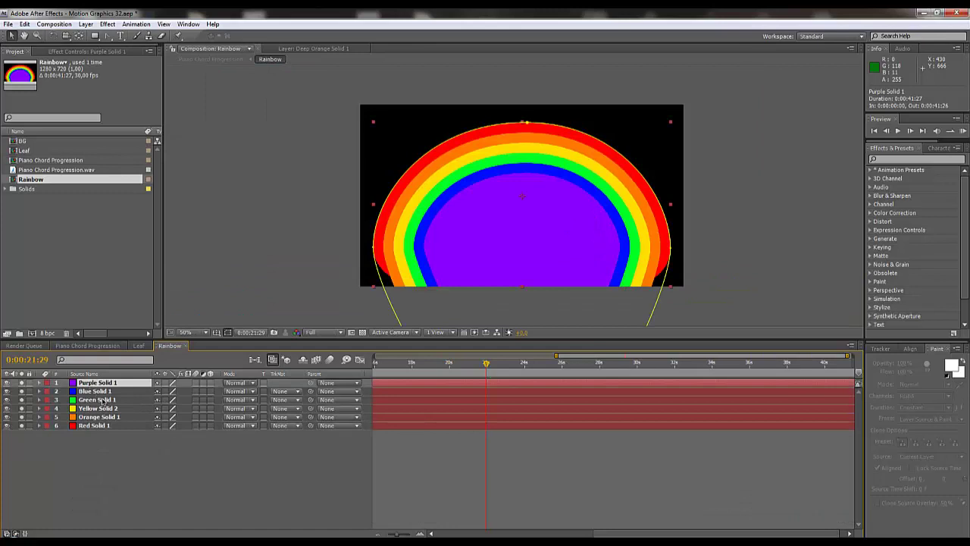
key("m")
left_click(84, 392)
key("ctrl+d")
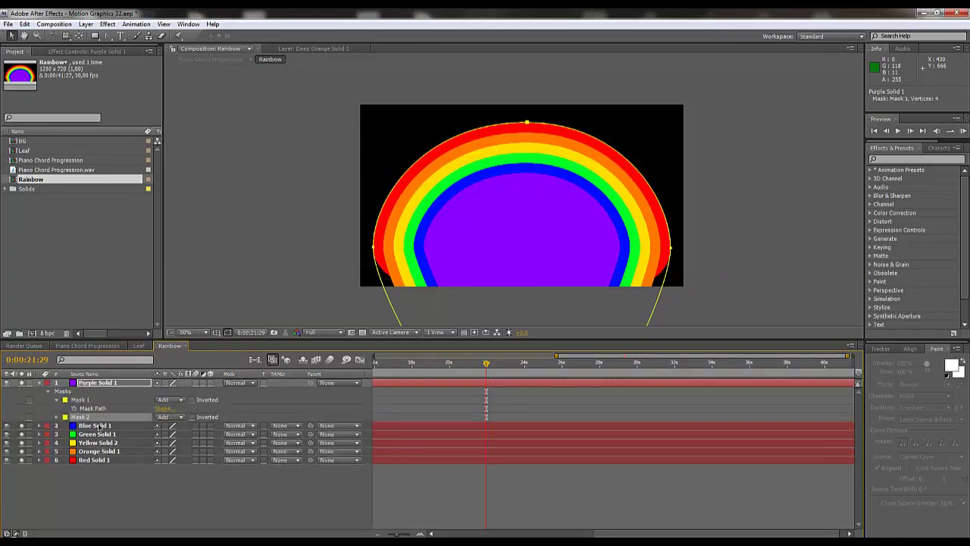
Set the purple solid's second mask to Subtract with a mask expansion of -240 pixels.
left_click(57, 417)
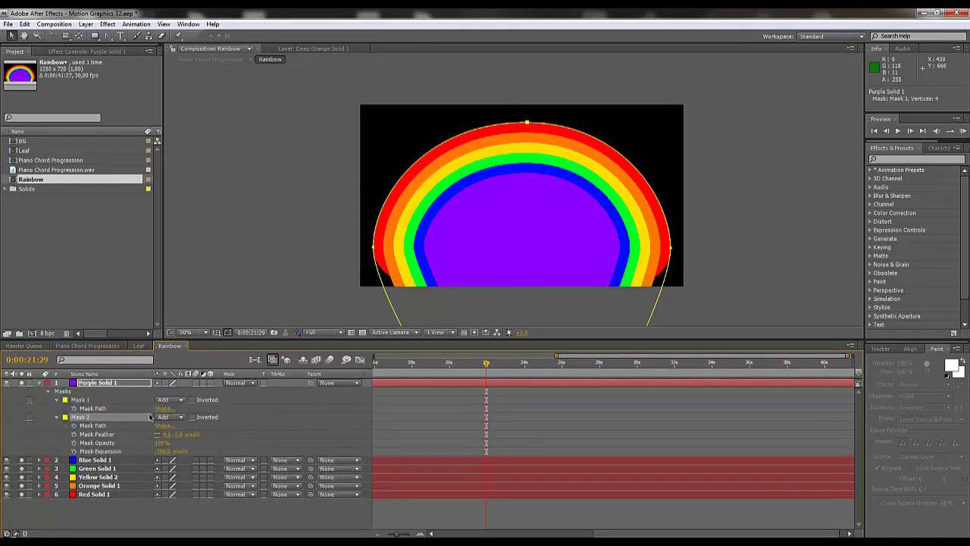
left_click(166, 418)
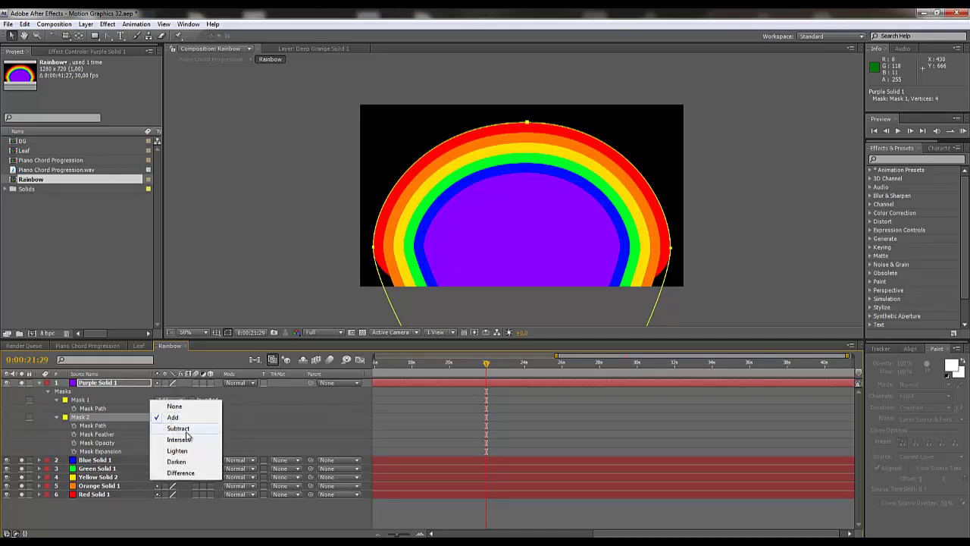
left_click(186, 428)
left_click(164, 451)
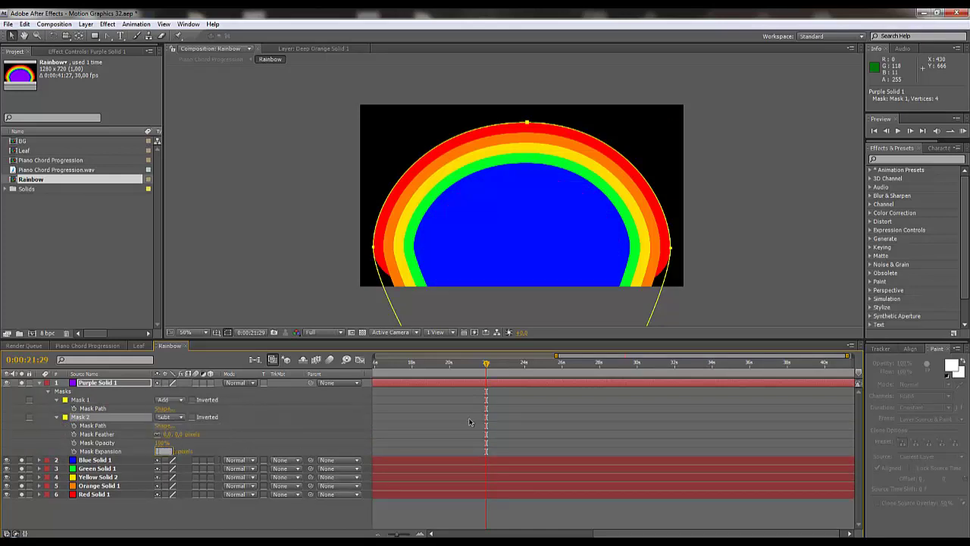
type("-240")
key("Return")
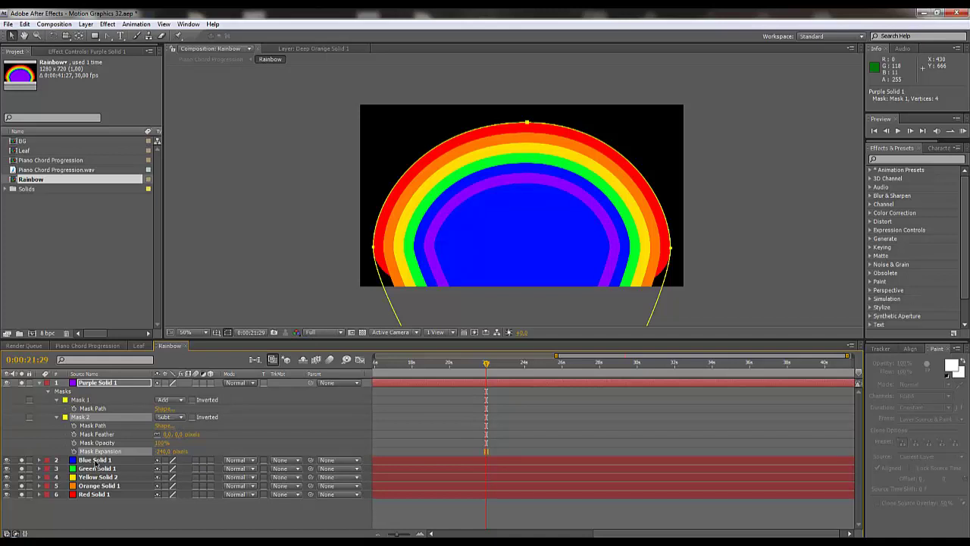
Copy the purple solid's subtract mask, reveal the other five solids' masks, and paste the copy onto the red solid.
left_click_drag(100, 522, 89, 425)
left_click(89, 426)
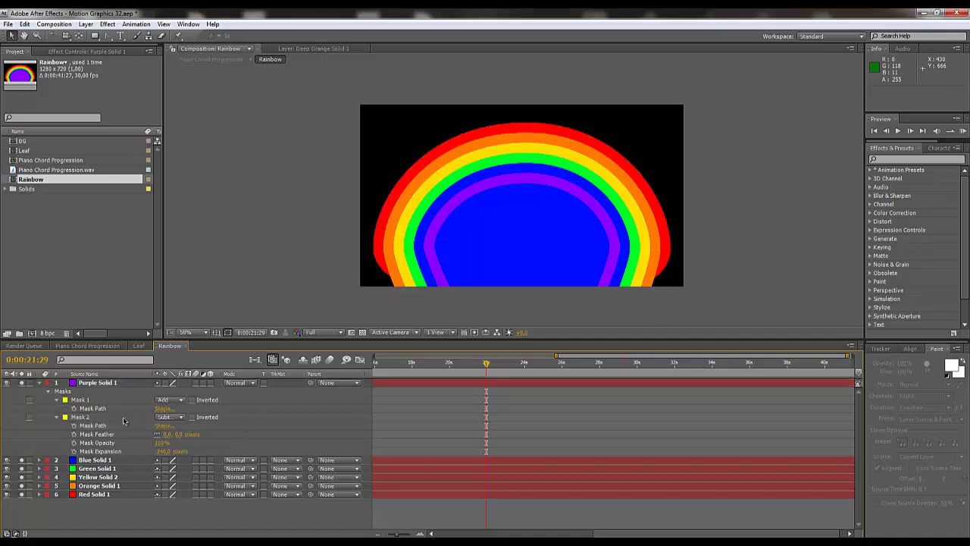
left_click(95, 417)
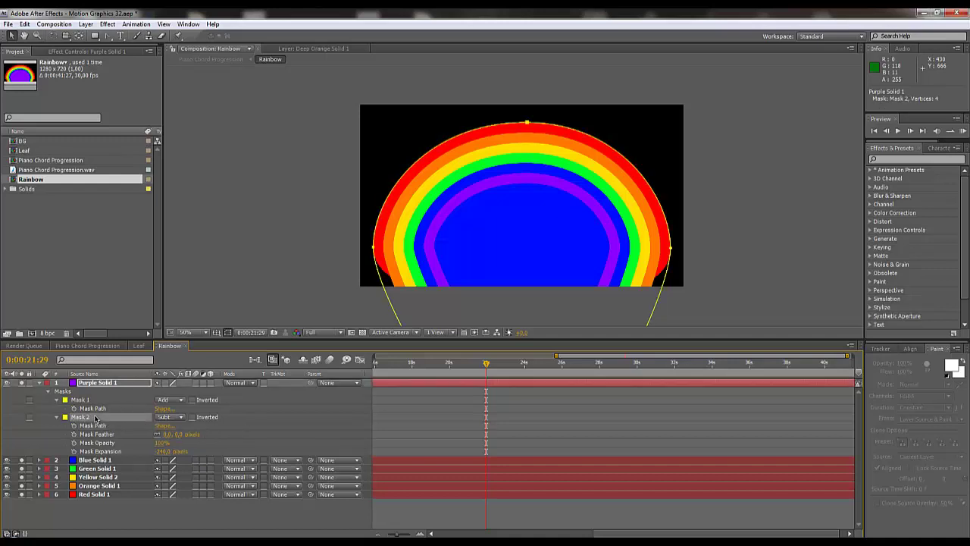
left_click(101, 495)
left_click(96, 464, "shift")
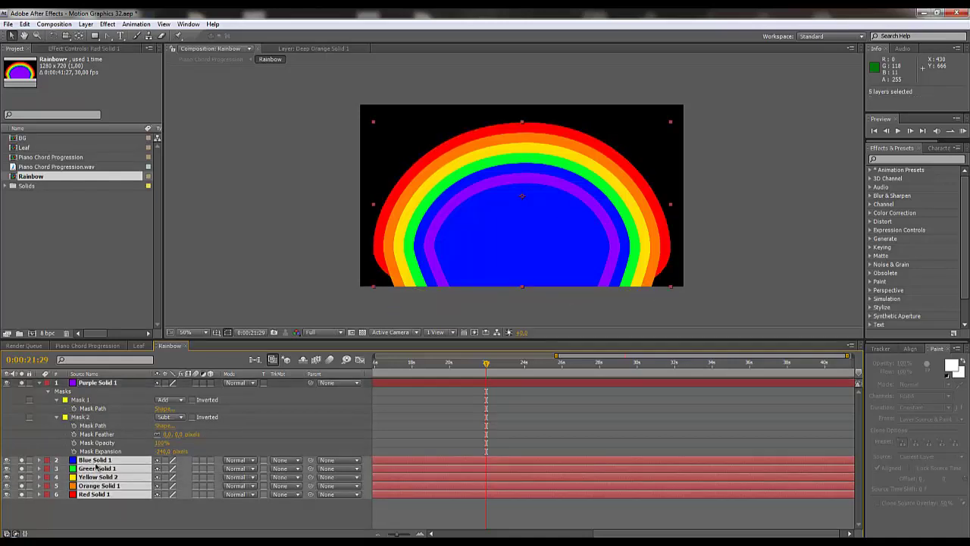
key("m")
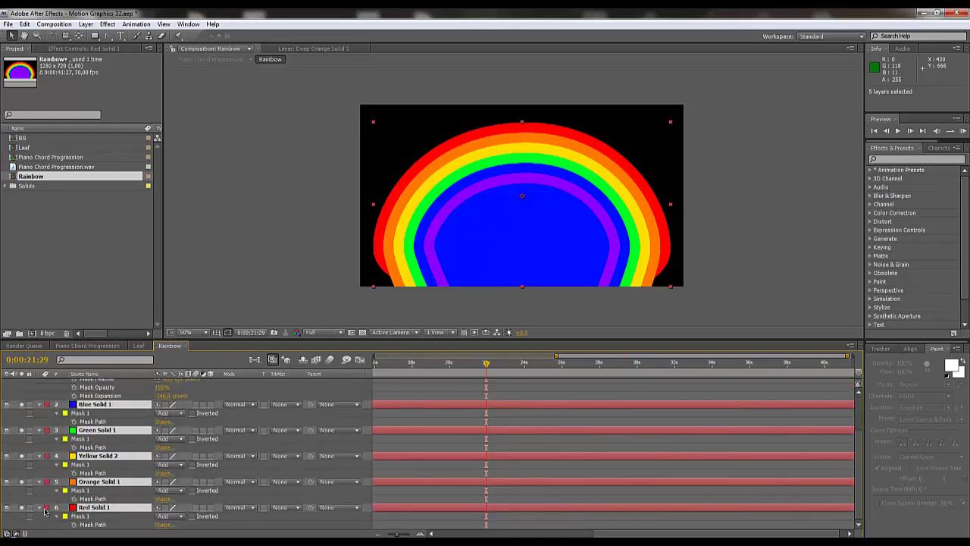
left_click(78, 516)
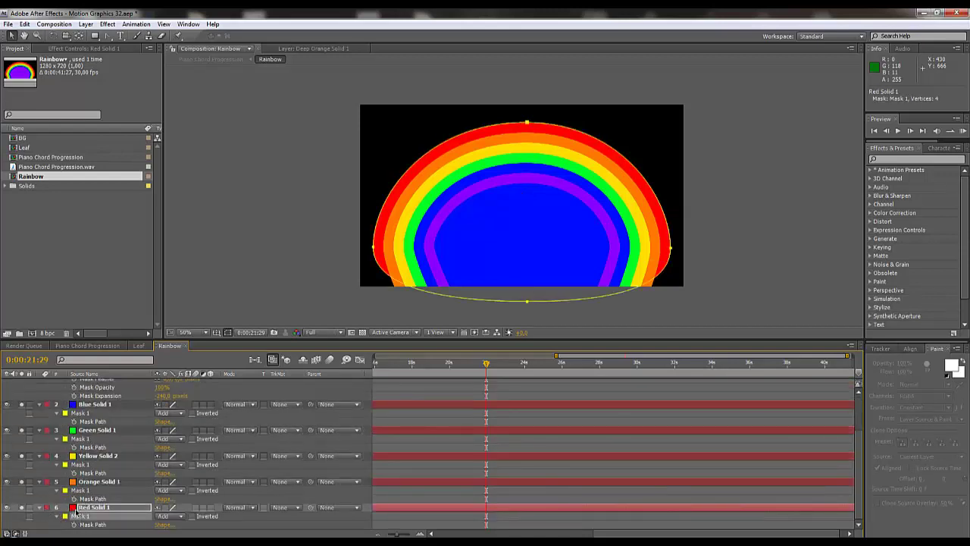
left_click(86, 508)
key("ctrl+v")
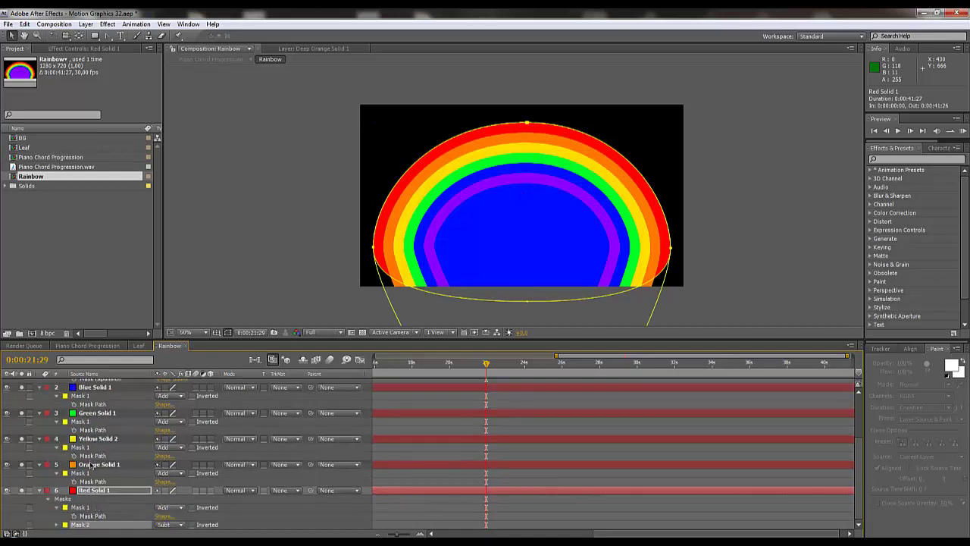
Paste the copied subtract mask onto the orange, yellow, green and blue solids.
left_click(91, 465)
key("ctrl+v")
left_click(97, 439)
key("ctrl+v")
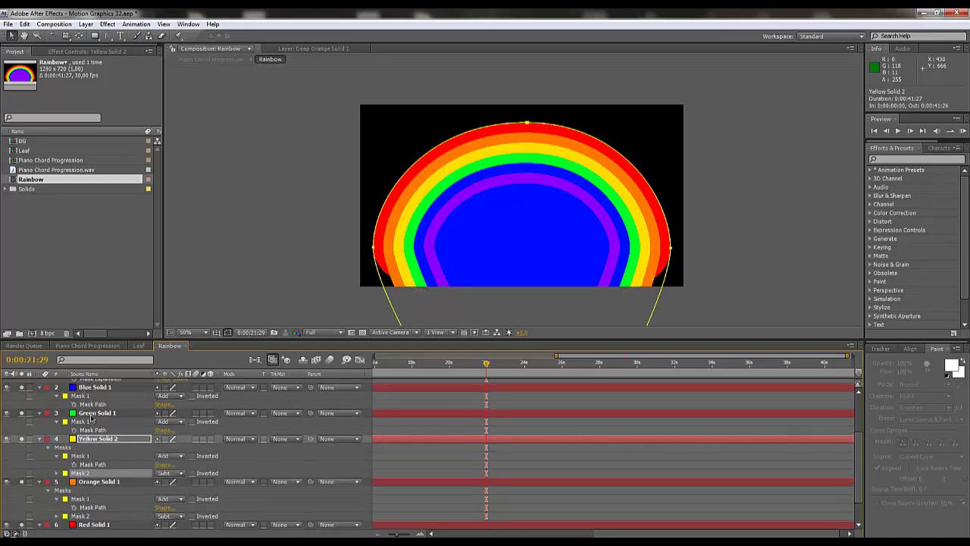
left_click(95, 413)
key("ctrl+v")
left_click(94, 387)
key("ctrl+v")
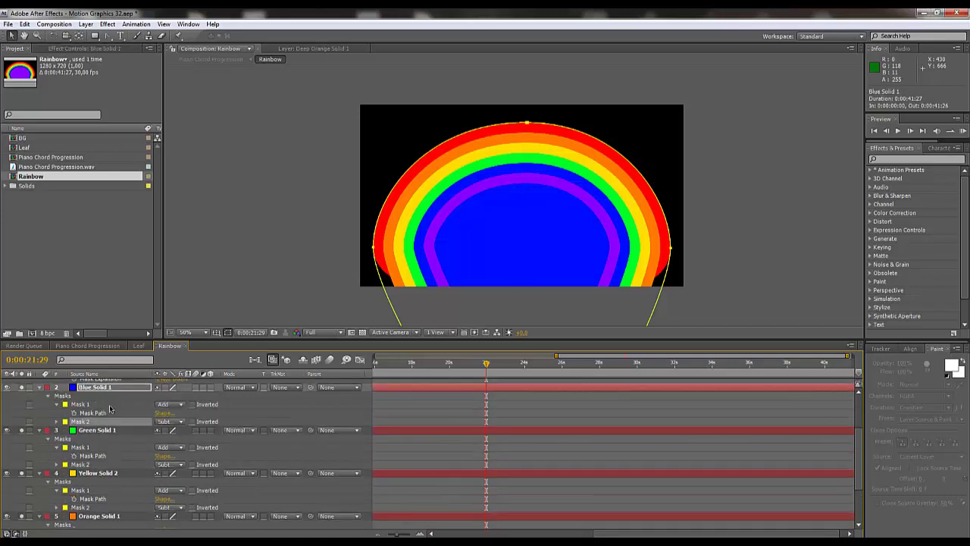
Check the hollowed-out rainbow at the start of the composition and look through the solids' pasted masks.
scroll(124, 448, "up", 3)
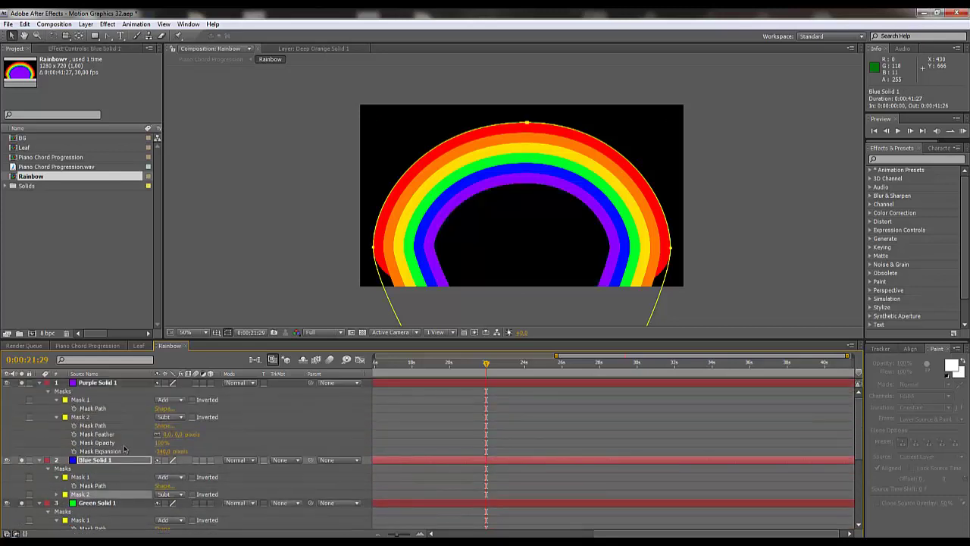
scroll(123, 448, "down", 2)
scroll(125, 449, "up", 2)
key("equal")
key("equal")
key("equal")
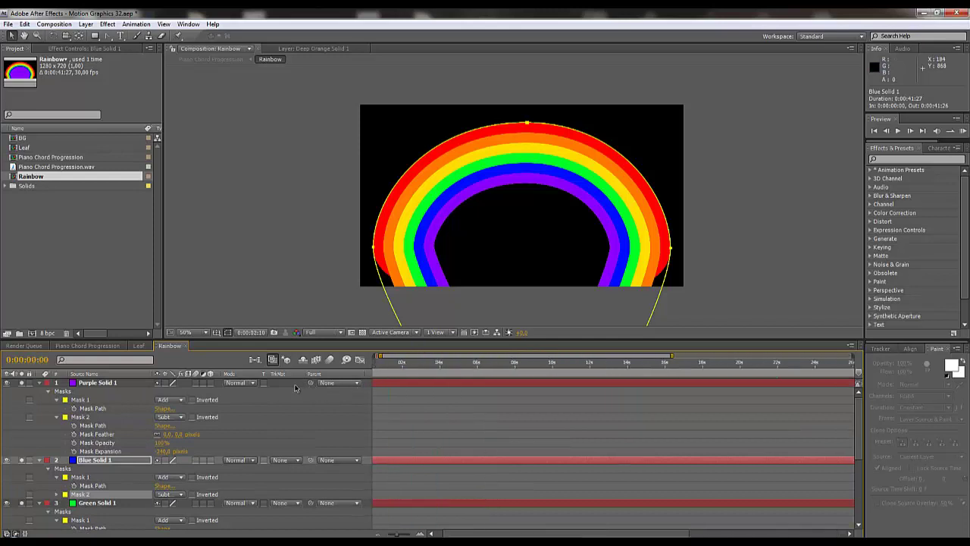
key("Home")
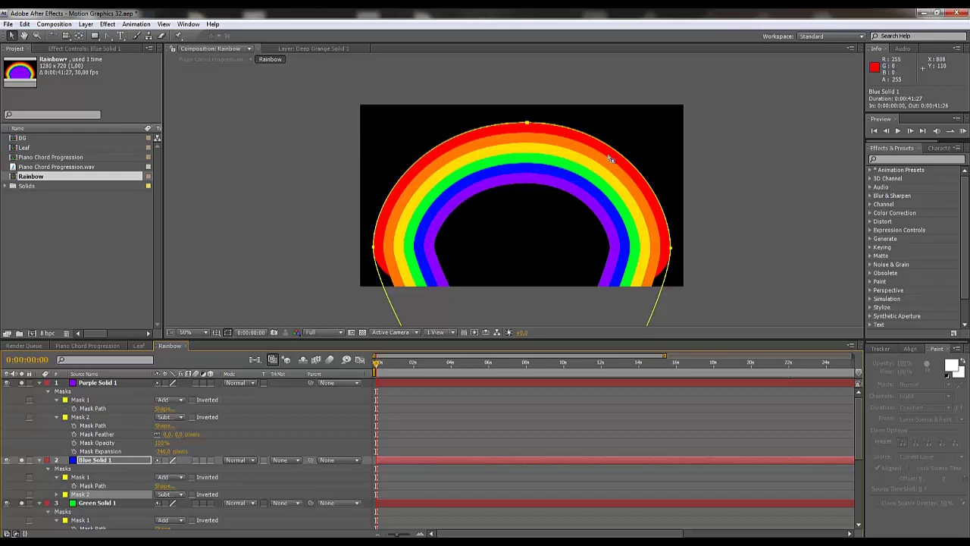
scroll(203, 437, "down", 3)
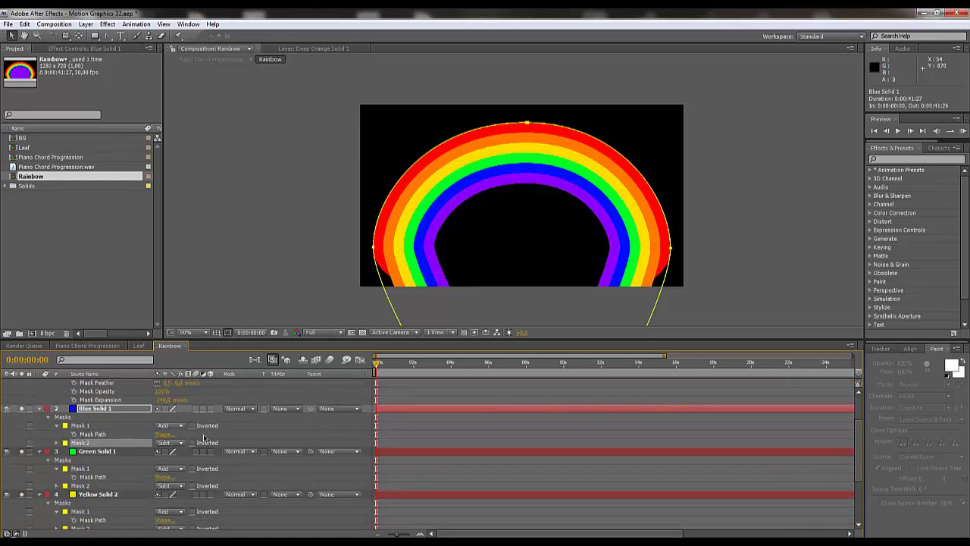
scroll(152, 455, "up", 3)
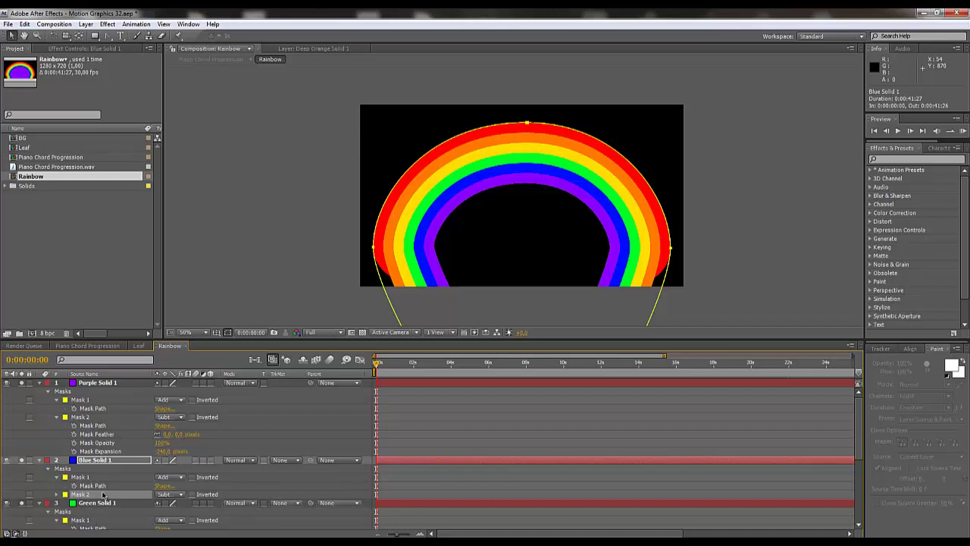
scroll(104, 490, "down", 3)
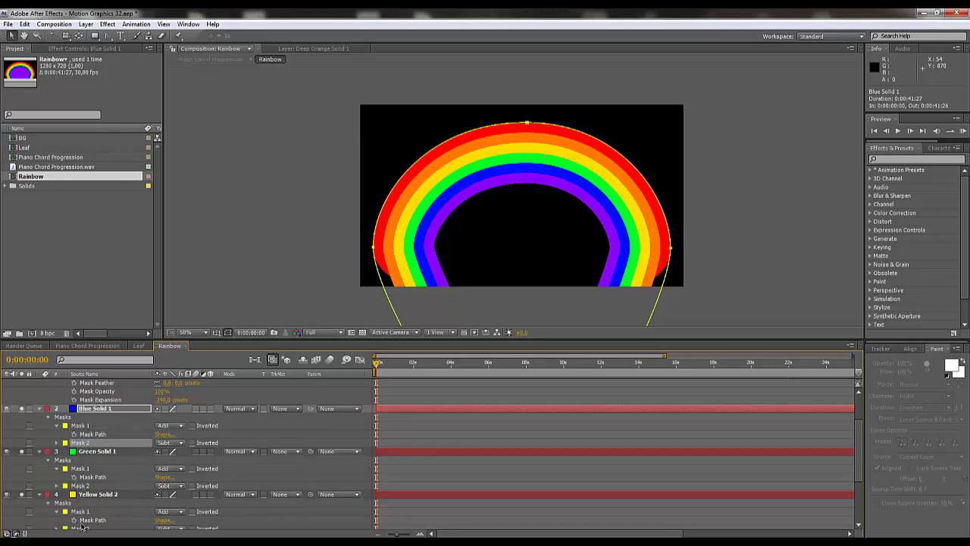
scroll(166, 442, "up", 3)
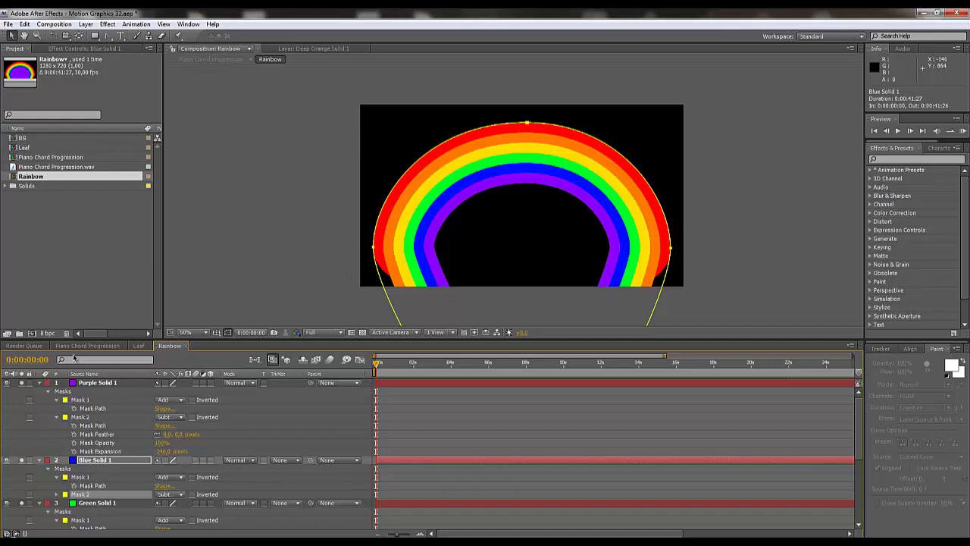
In the Piano Chord Progression composition, apply Radial Wipe to the Rainbow layer and set its transition completion to 27%.
left_click(24, 346)
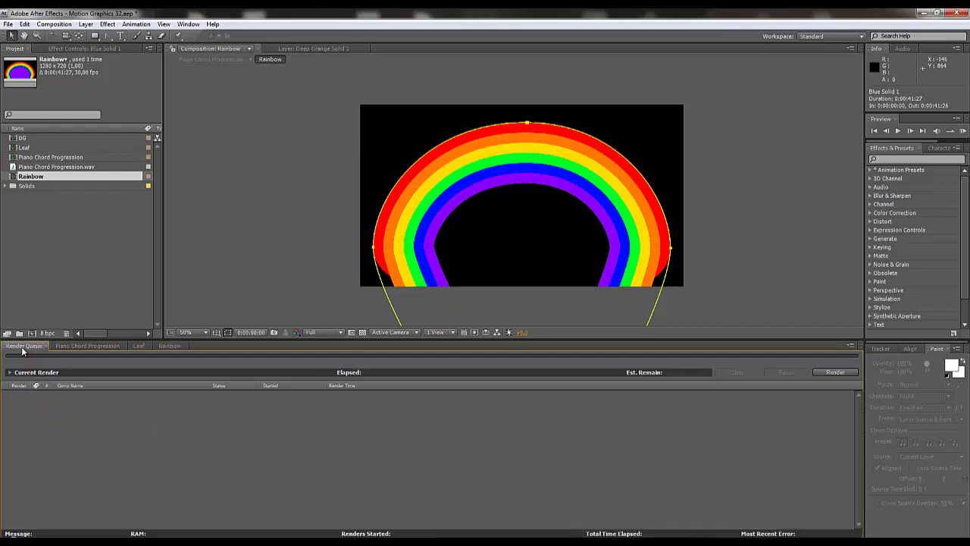
left_click(77, 346)
scroll(425, 206, "down", 2)
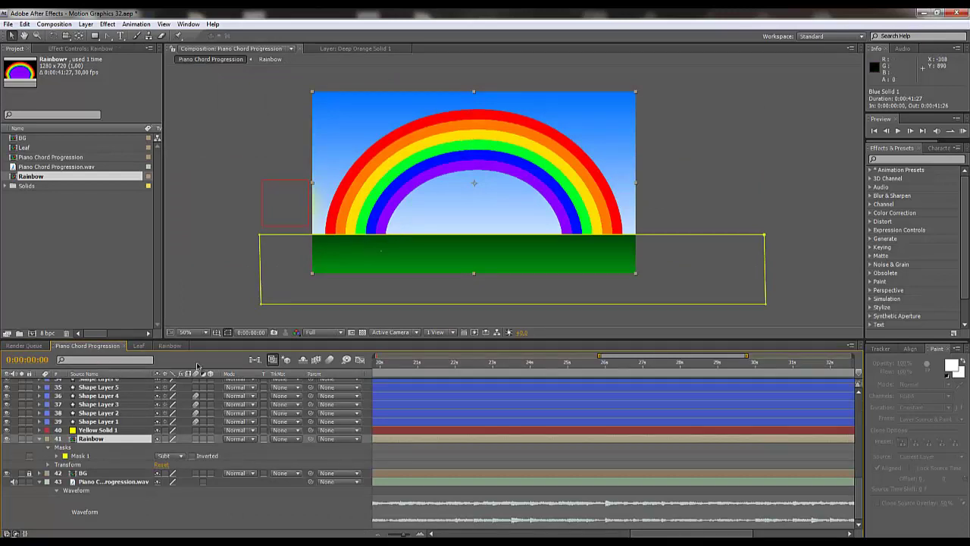
left_click(911, 159)
type("radial")
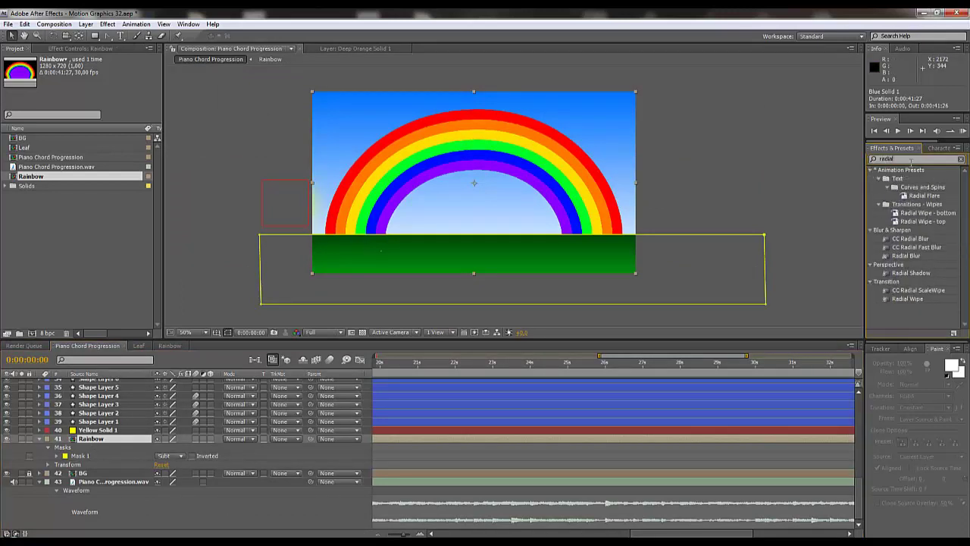
left_click_drag(908, 298, 93, 441)
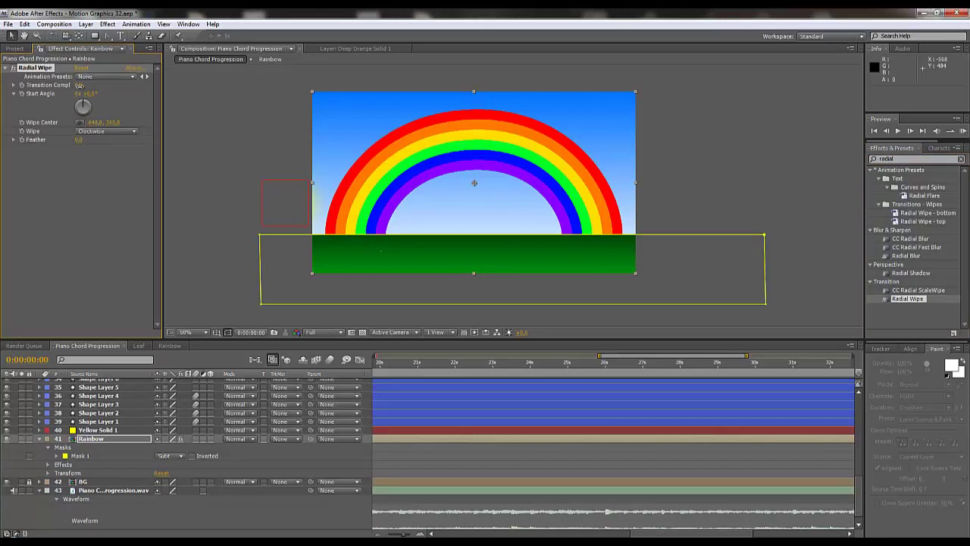
mouse_move(79, 85)
left_mouse_down()
mouse_move(105, 88)
mouse_move(67, 86)
mouse_move(91, 90)
left_mouse_up()
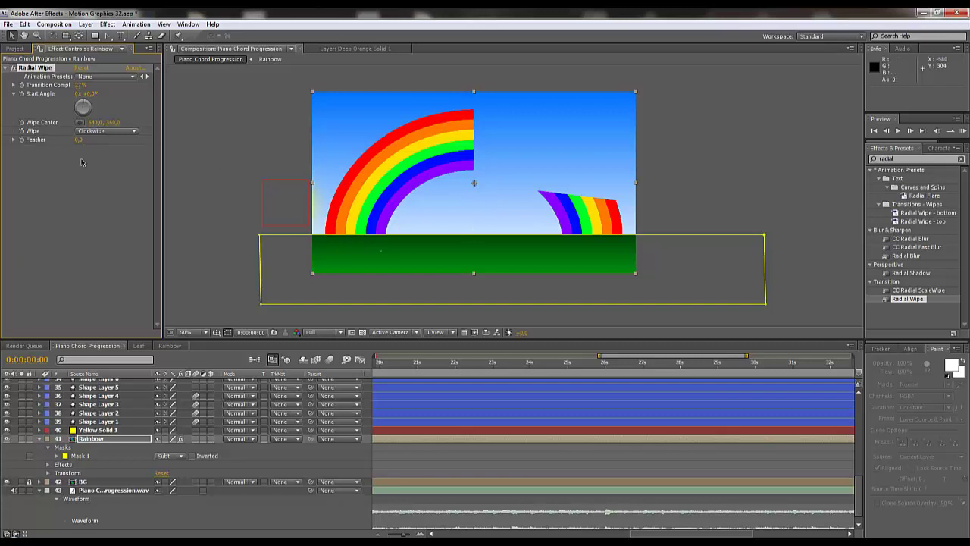
Lower the Rainbow layer's anchor point to the horizon, at a Y value of about 563, and shift its position down to match.
left_click(94, 441)
key("a")
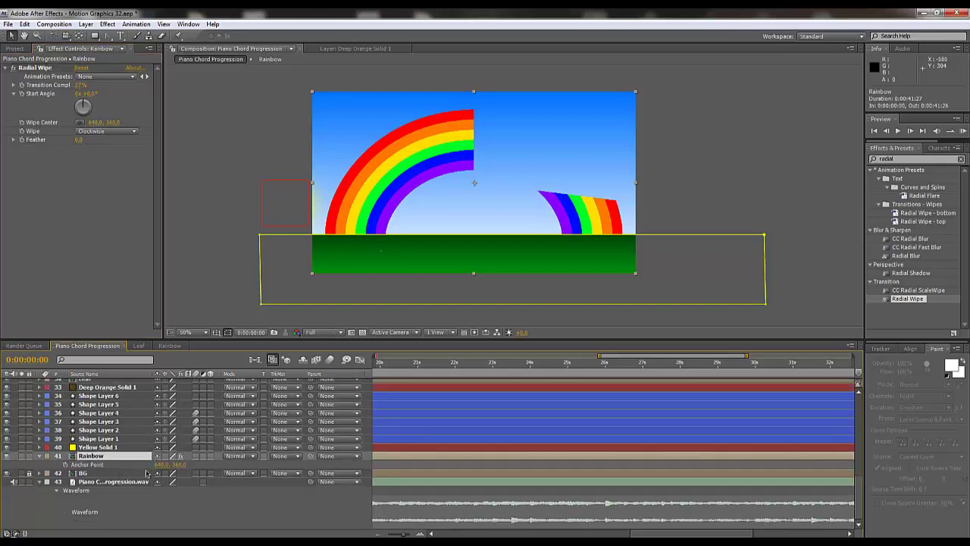
left_click_drag(160, 466, 288, 456)
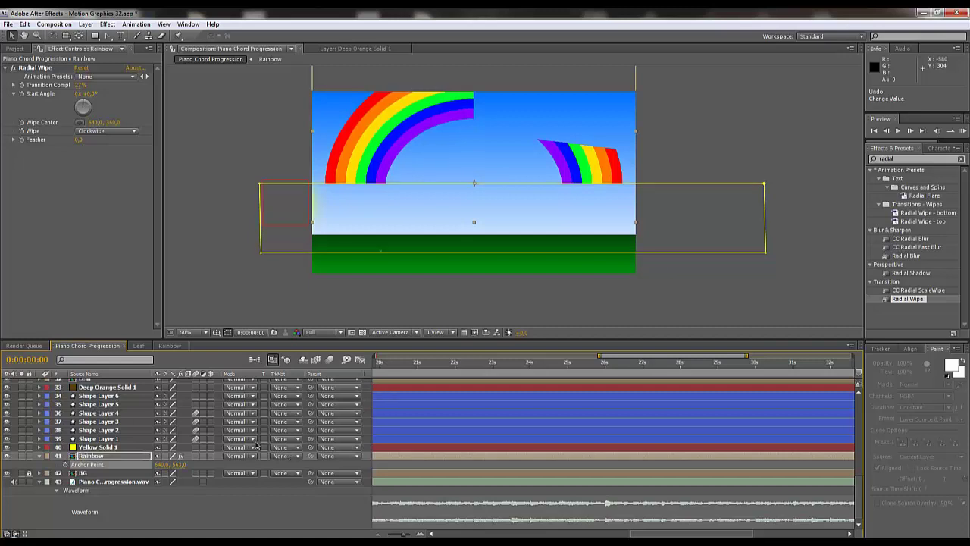
key("p")
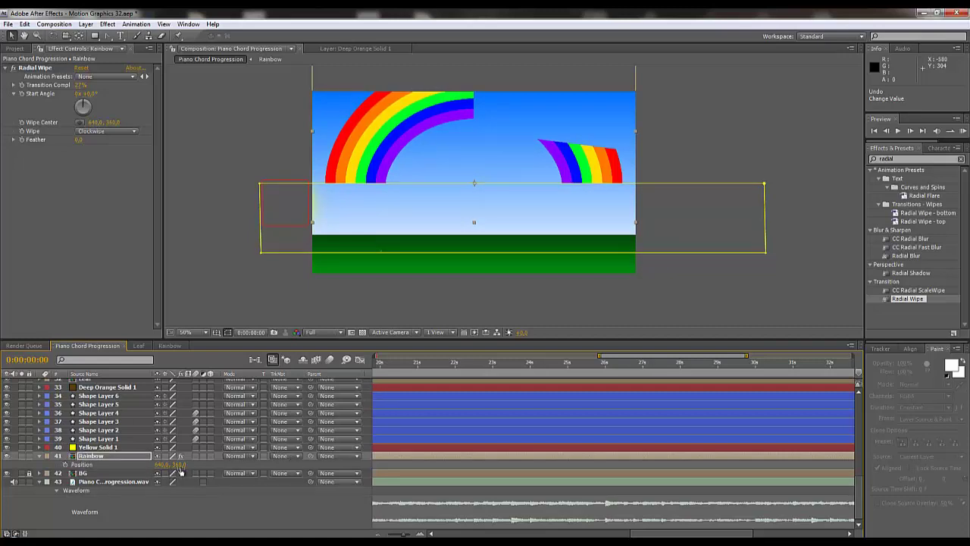
left_click_drag(181, 466, 280, 467)
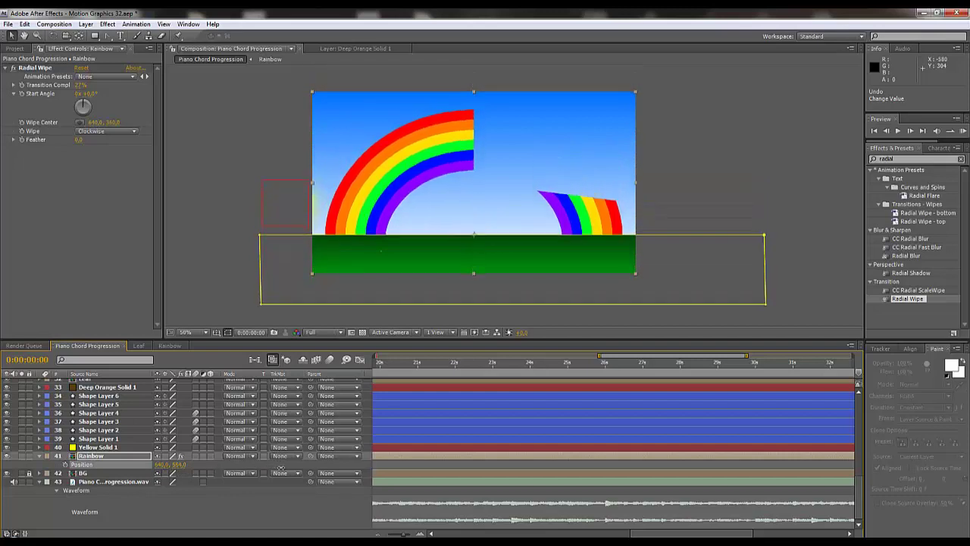
scroll(379, 323, "up", 3)
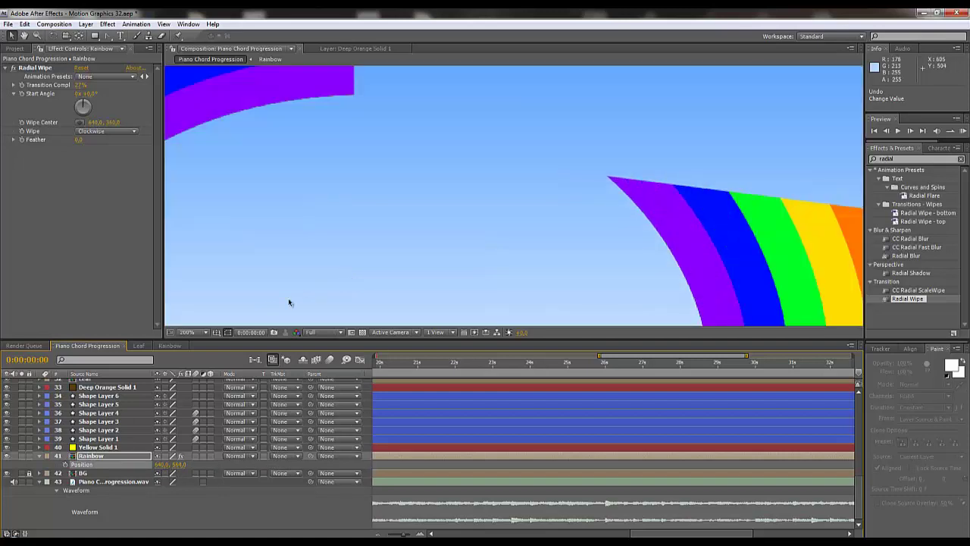
scroll(451, 192, "up", 2)
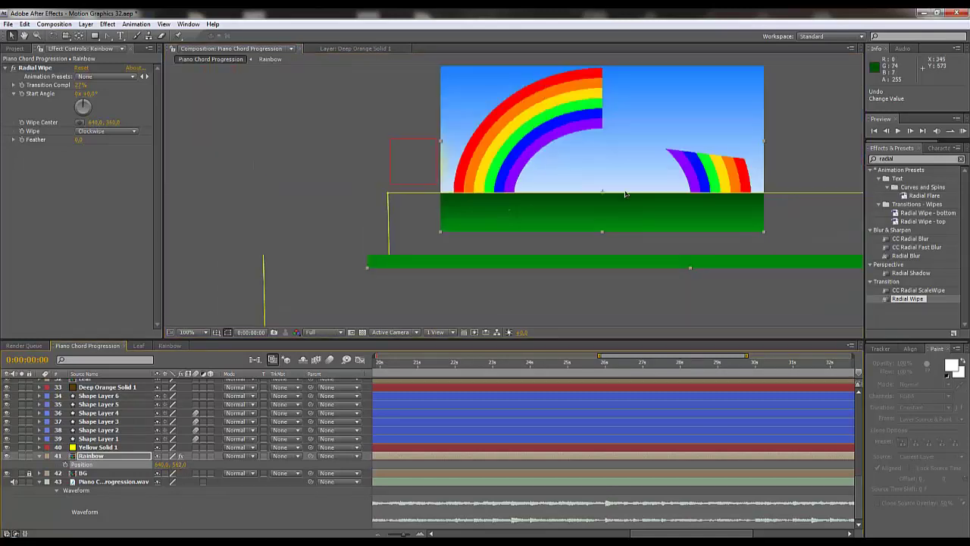
scroll(656, 224, "down", 5)
left_click_drag(656, 225, 607, 287)
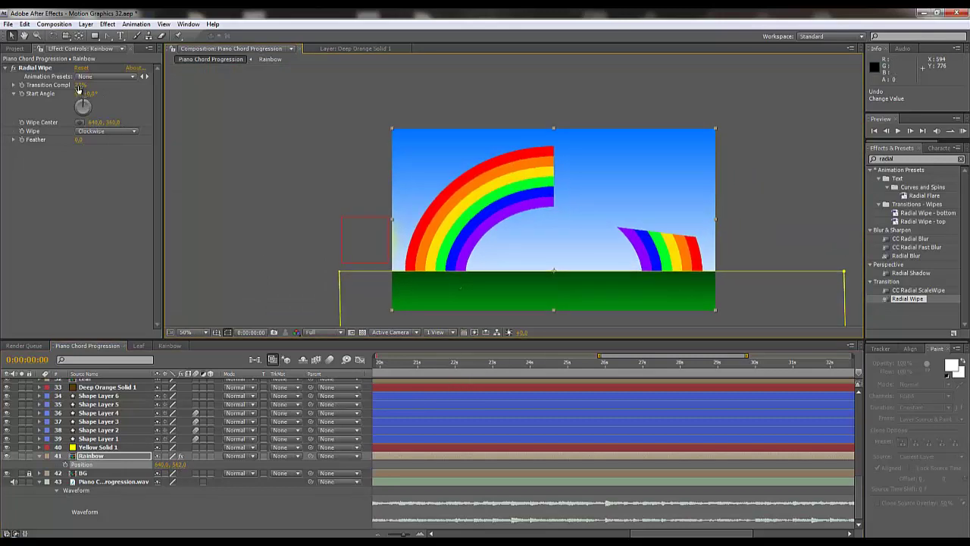
Set the Radial Wipe's transition completion to 15% and move its wipe center down to the middle of the horizon.
mouse_move(80, 85)
left_mouse_down()
mouse_move(115, 87)
mouse_move(70, 93)
mouse_move(81, 98)
left_mouse_up()
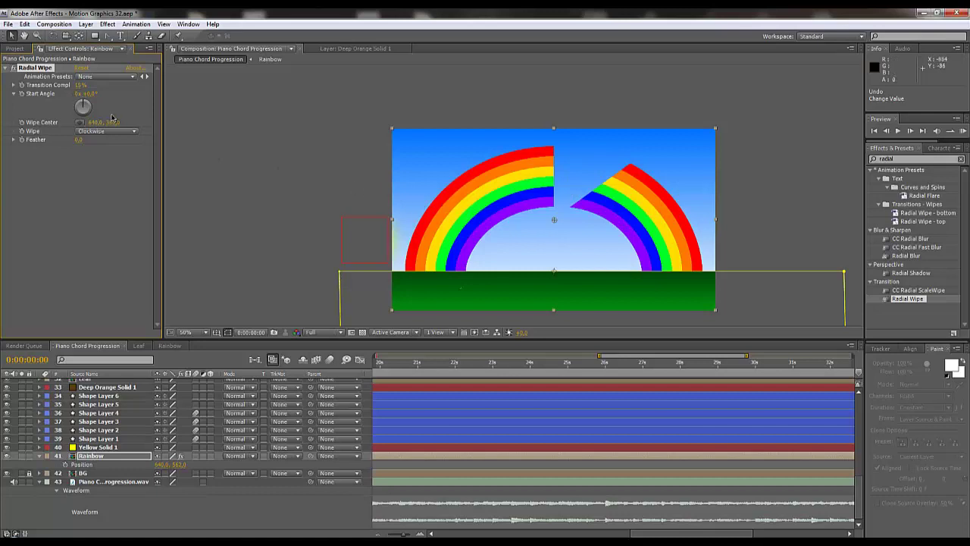
left_click_drag(111, 126, 202, 137)
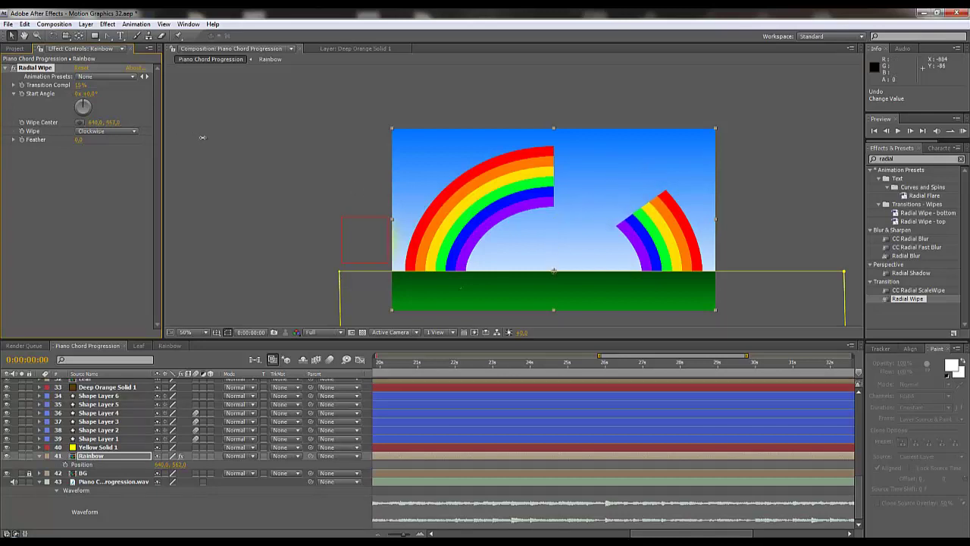
key("period")
left_click_drag(633, 185, 599, 153)
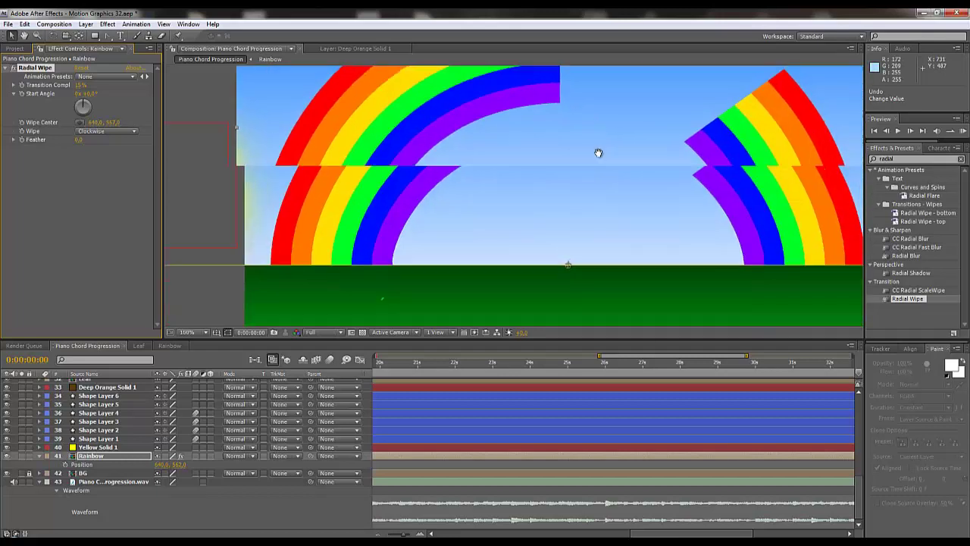
scroll(580, 215, "up", 1)
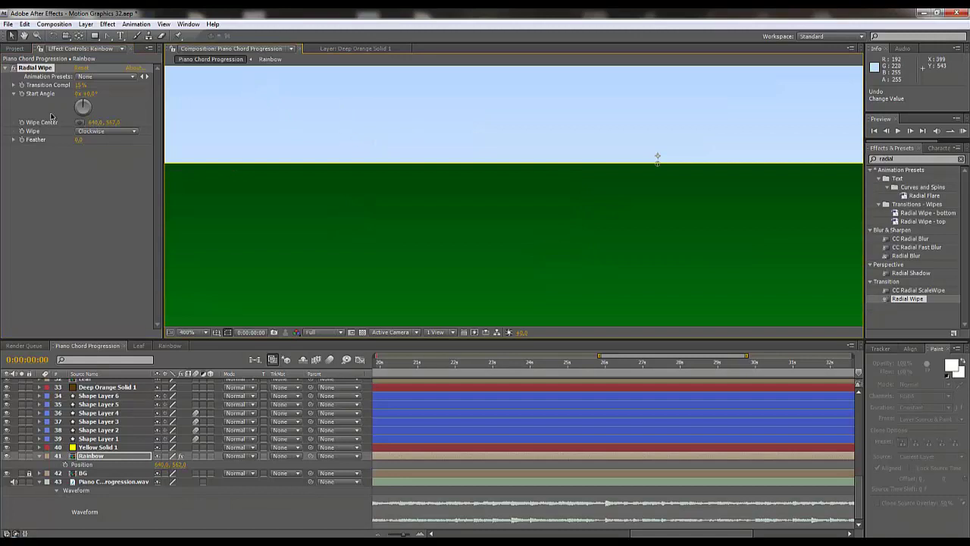
scroll(284, 121, "down", 4)
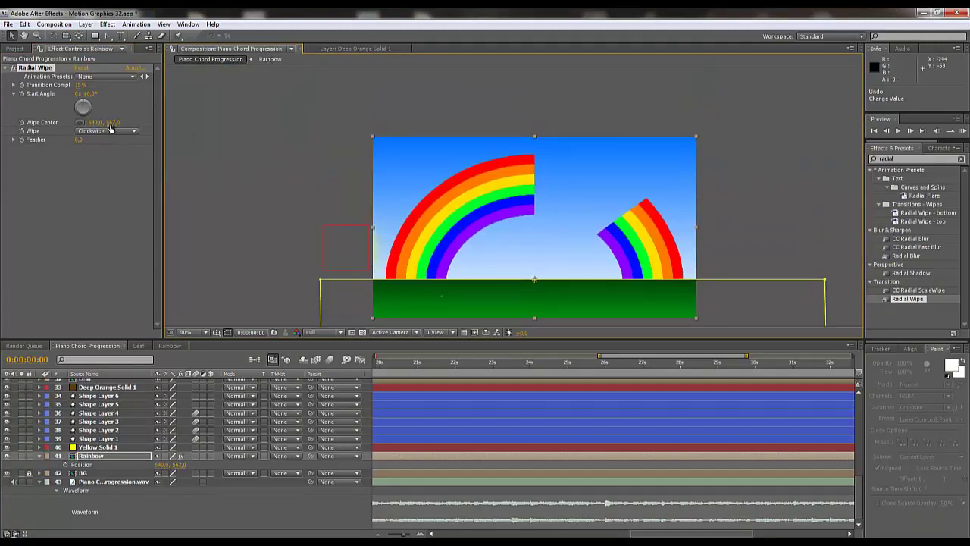
mouse_move(114, 125)
left_mouse_down()
mouse_move(3, 128)
mouse_move(122, 135)
left_mouse_up()
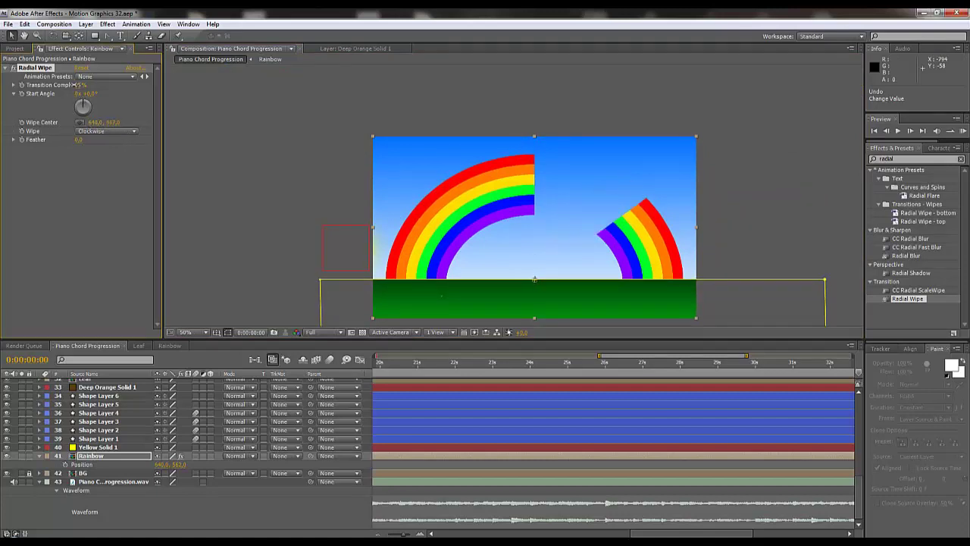
Set the Radial Wipe's transition completion to 10% and its start angle to -90°, level with the horizon.
left_click_drag(75, 85, 53, 85)
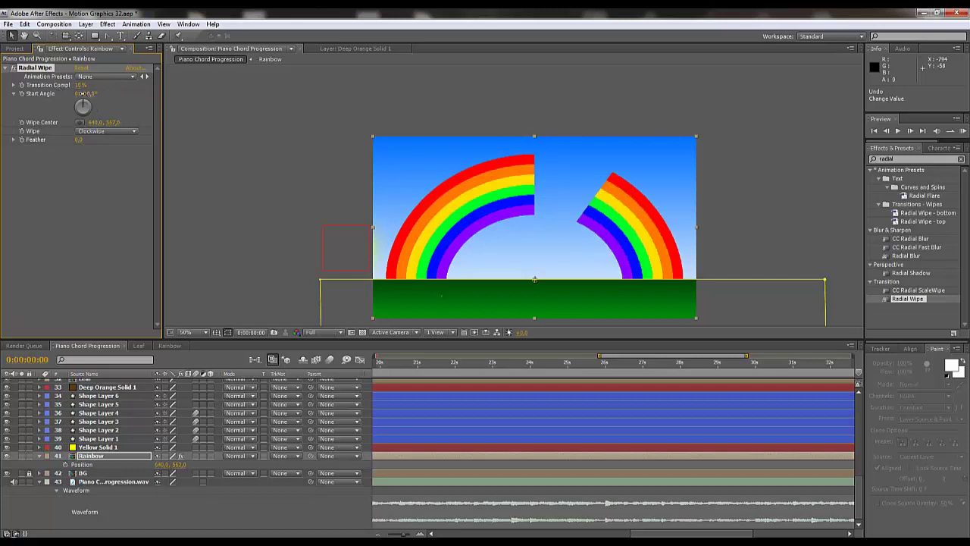
left_click_drag(88, 100, 46, 95)
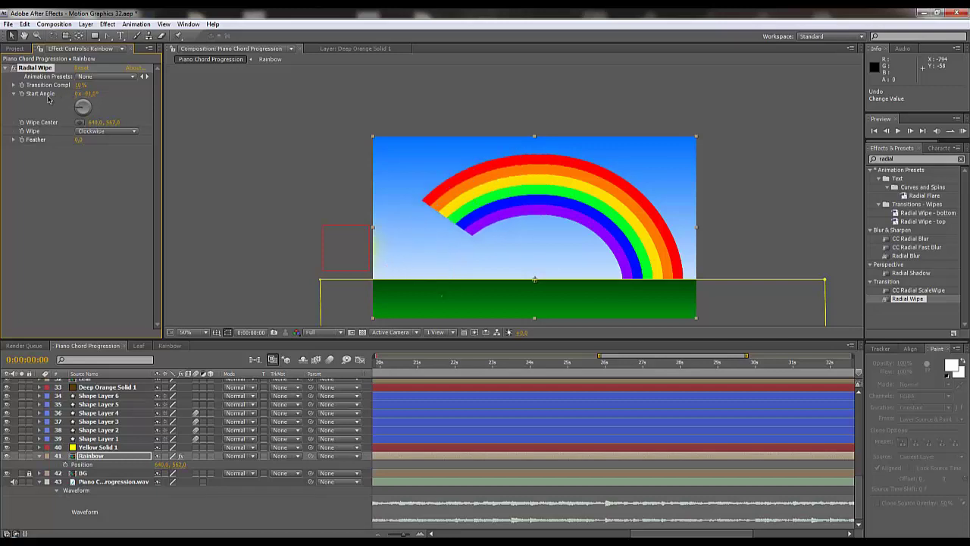
scroll(364, 305, "up", 4)
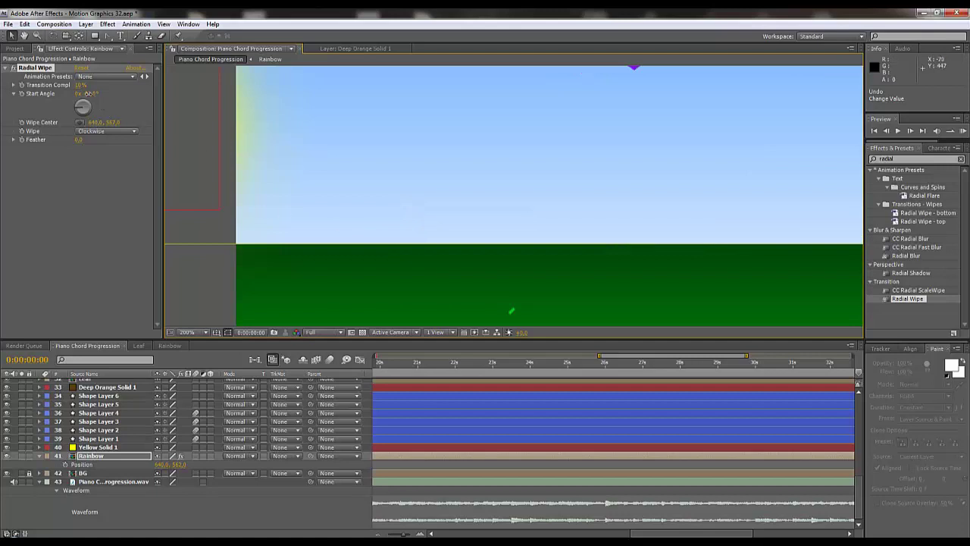
left_click_drag(86, 94, 66, 98)
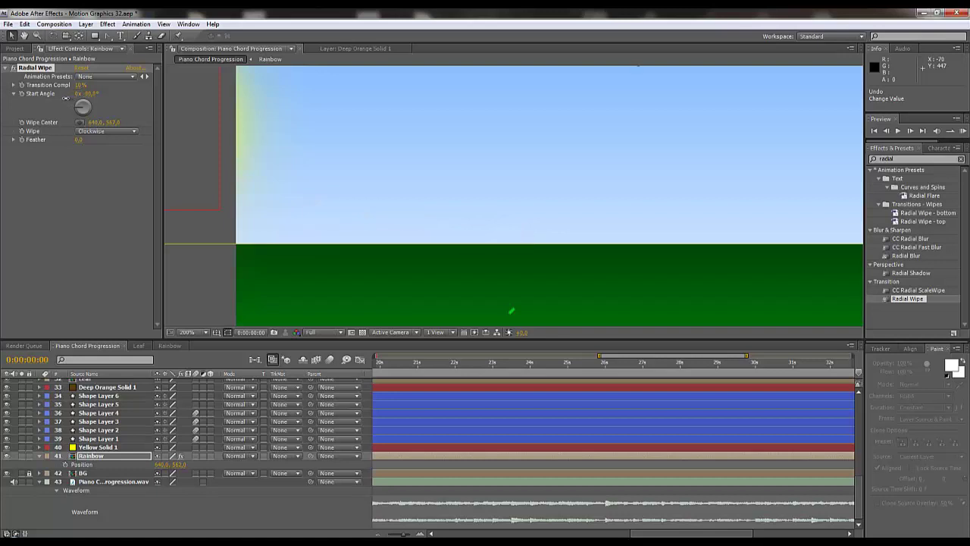
scroll(430, 167, "down", 2)
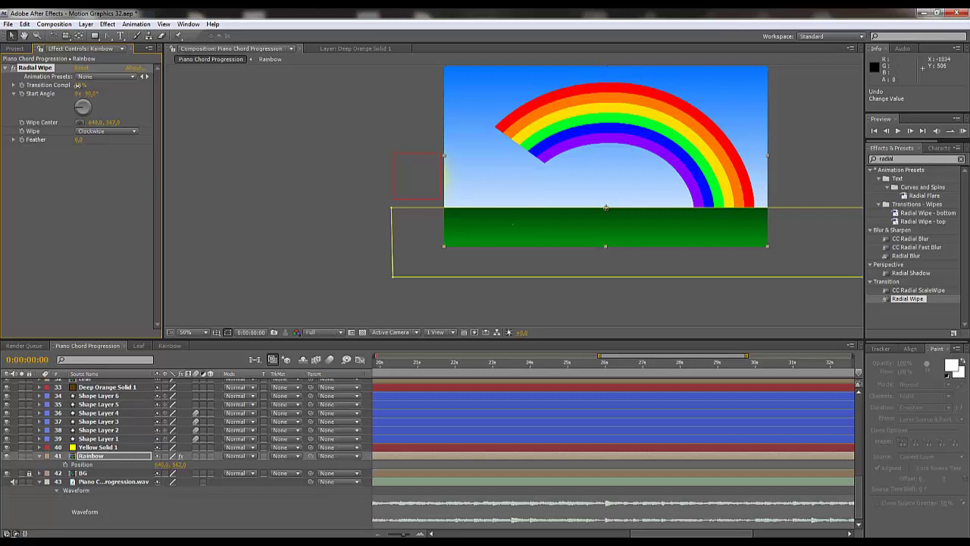
Switch the Radial Wipe to Counterclockwise and keyframe its transition completion at 50% at the start of the timeline.
left_click_drag(80, 89, 57, 96)
left_click(105, 132)
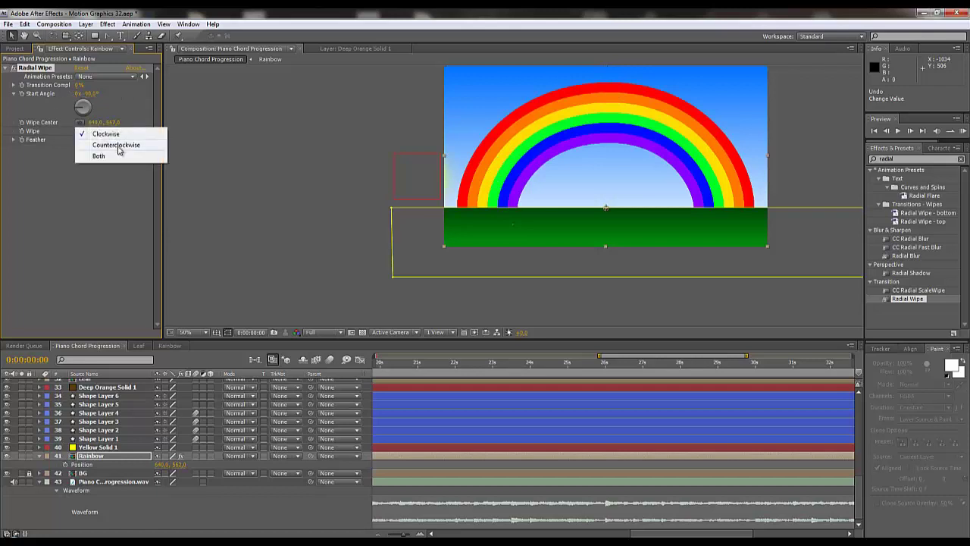
left_click(118, 145)
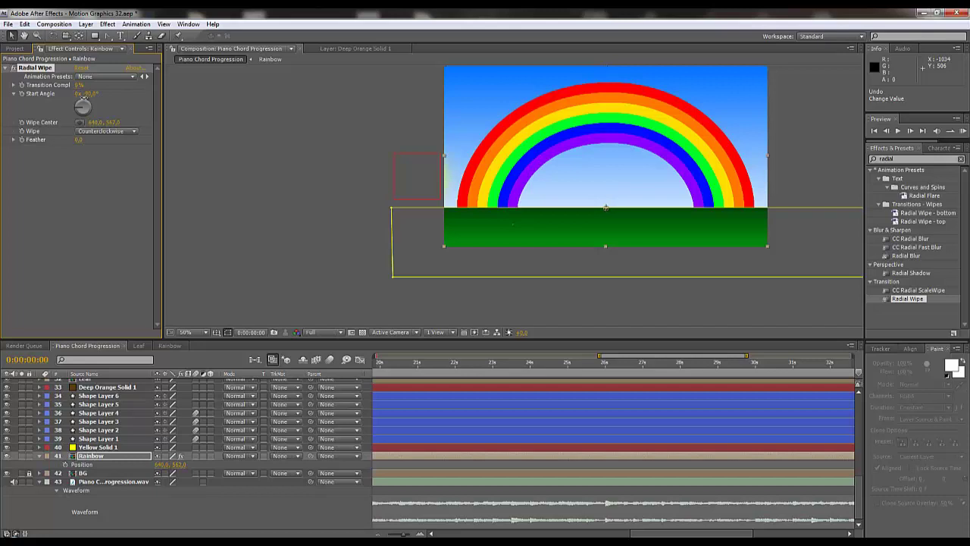
left_click_drag(84, 99, 111, 101)
left_click_drag(50, 85, 104, 104)
left_click_drag(617, 356, 358, 362)
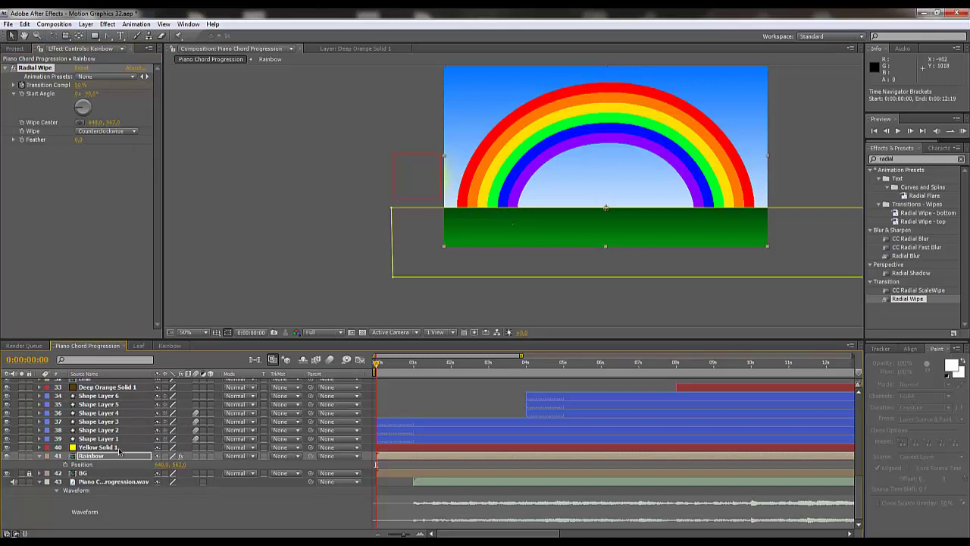
Set the Radial Wipe's transition completion keyframe at the start of the timeline to 100%.
left_click(80, 85)
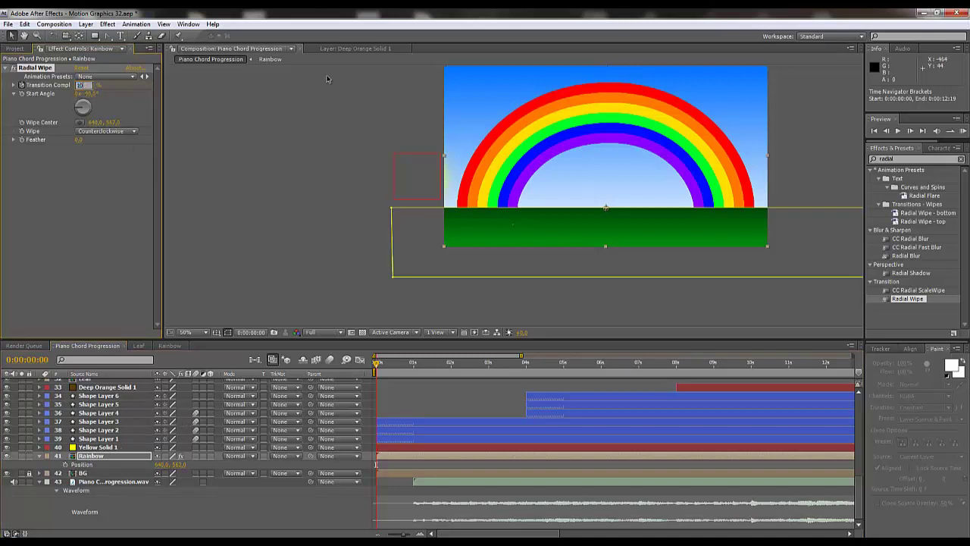
type("100")
key("Return")
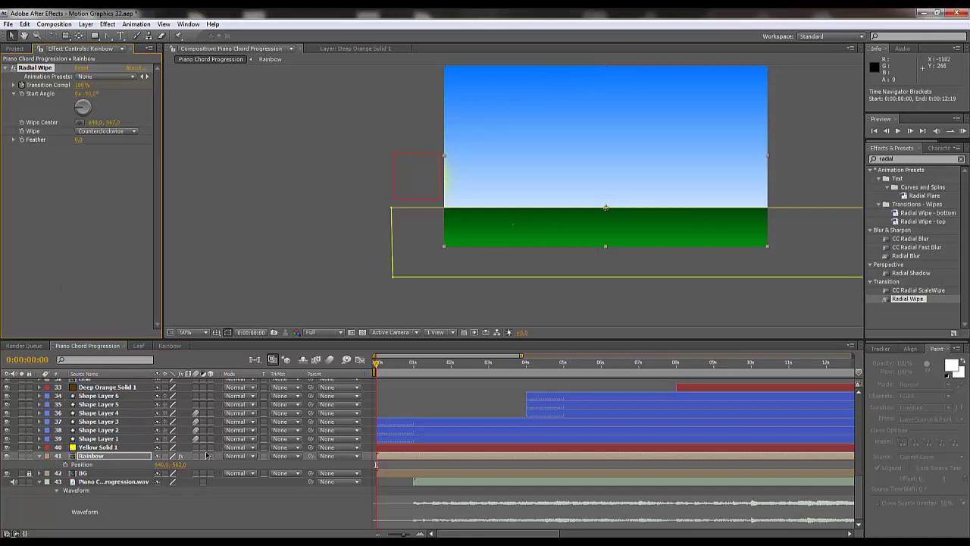
Reveal the Rainbow layer's keyframes and keyframe the Radial Wipe's transition completion at 50% at 4 seconds.
key("u")
left_click_drag(448, 367, 526, 367)
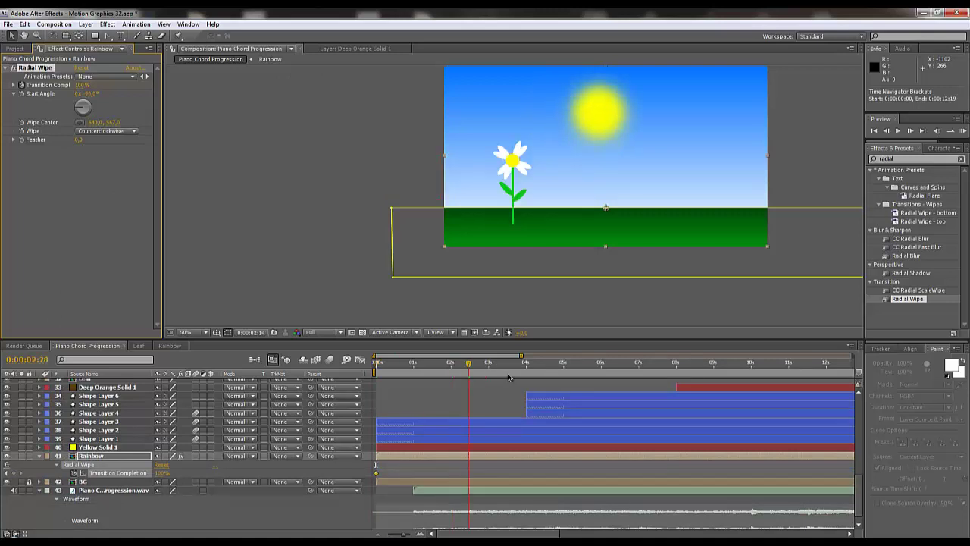
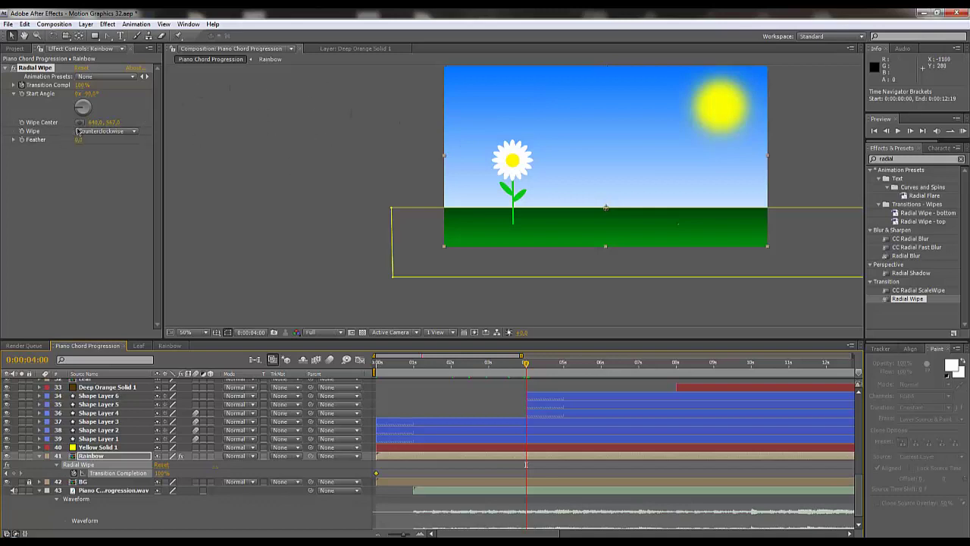
left_click(83, 85)
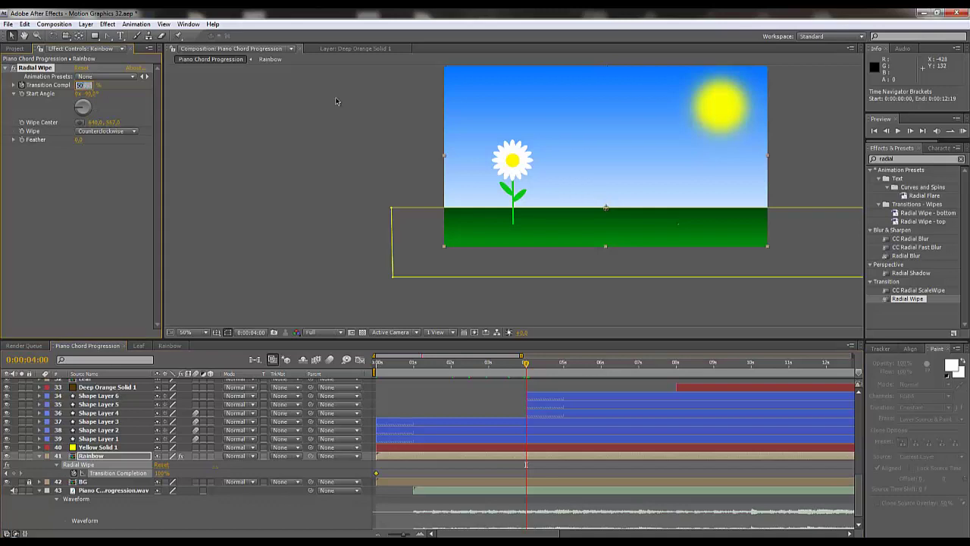
key("Return")
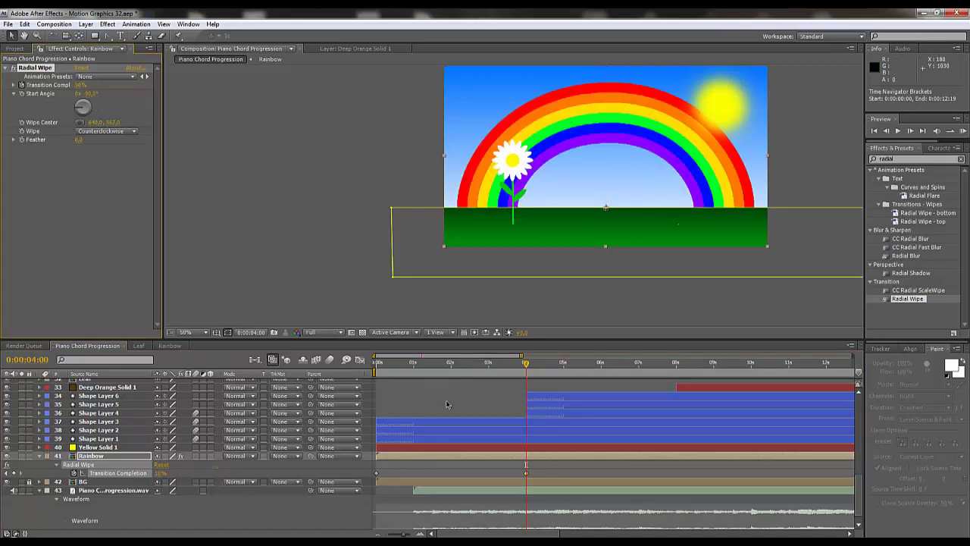
Preview the timing of the tree's leaf growth and shift the Rainbow layer with its keyframes to start at 21 seconds, following the last leaves.
left_click_drag(387, 458, 637, 457)
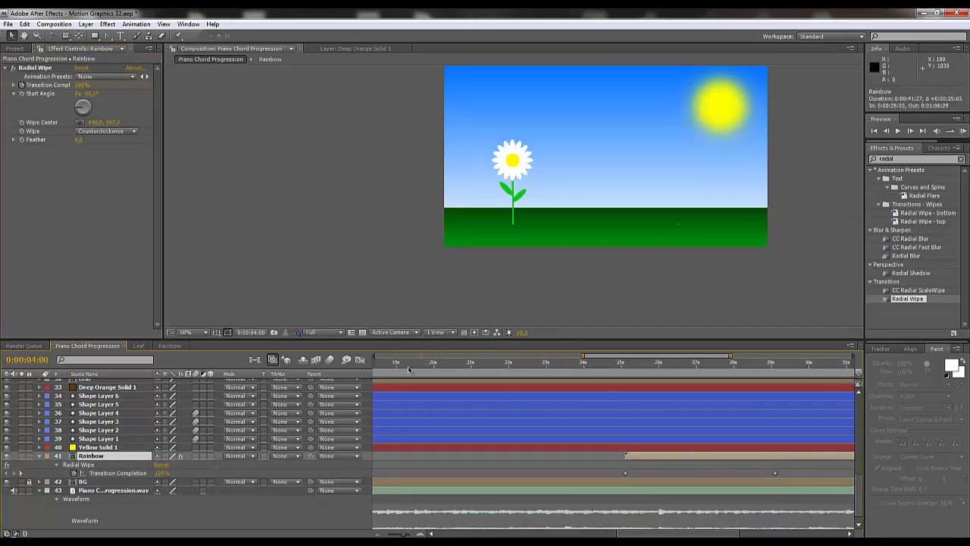
left_click_drag(408, 367, 431, 390)
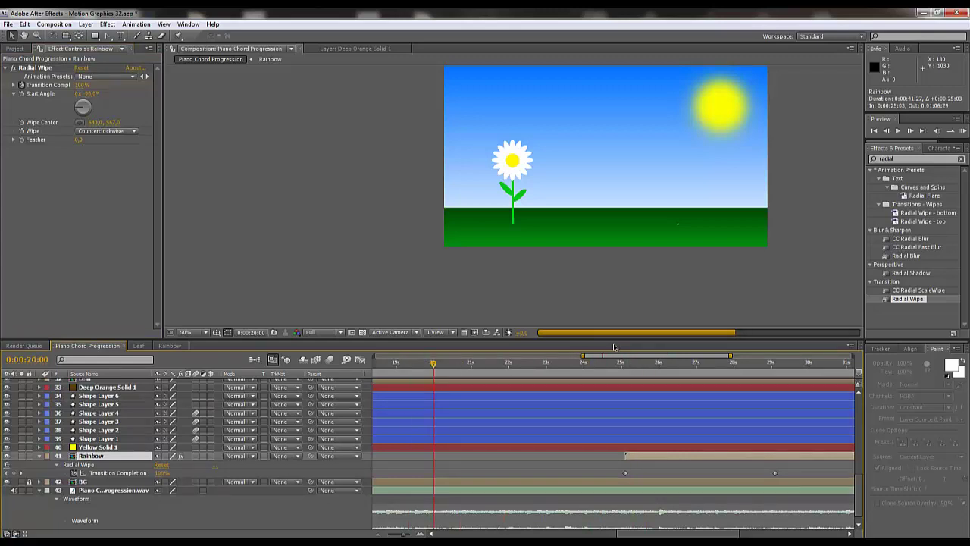
left_click_drag(582, 356, 571, 356)
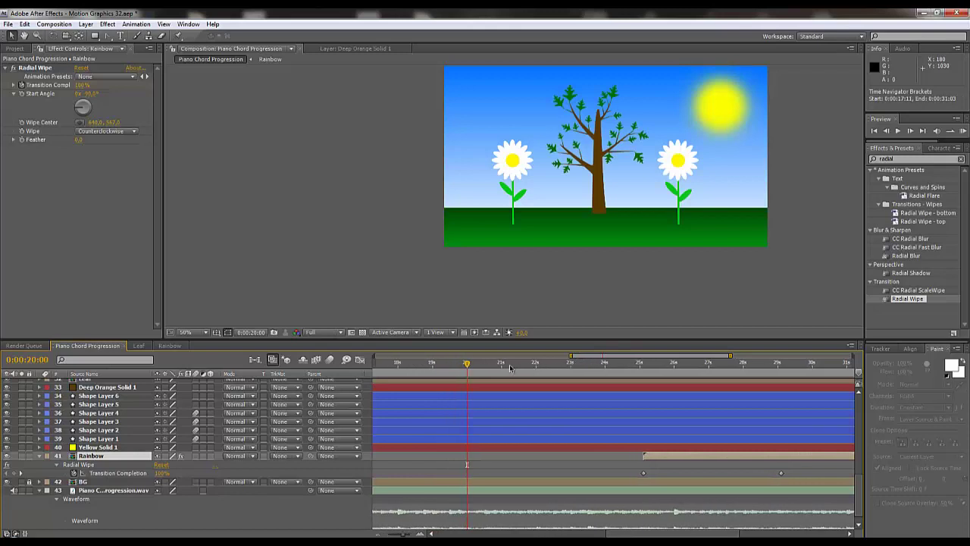
left_click_drag(467, 367, 436, 371)
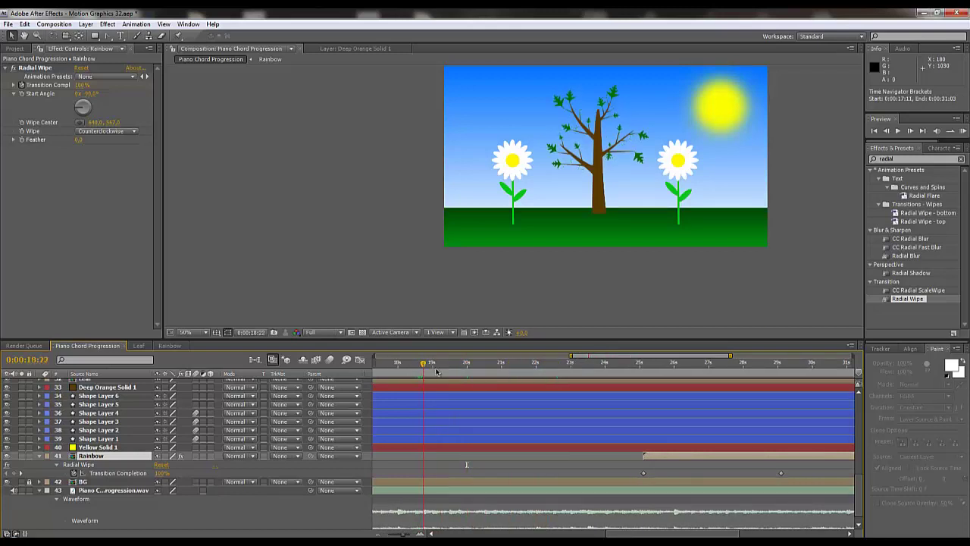
left_click(898, 133)
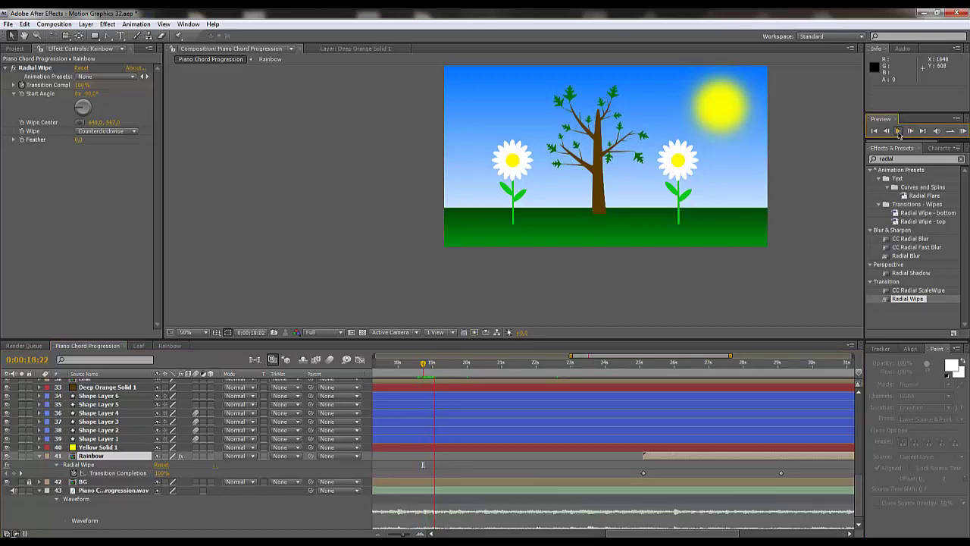
left_click(466, 367)
left_click_drag(467, 367, 533, 373)
scroll(548, 407, "up", 10)
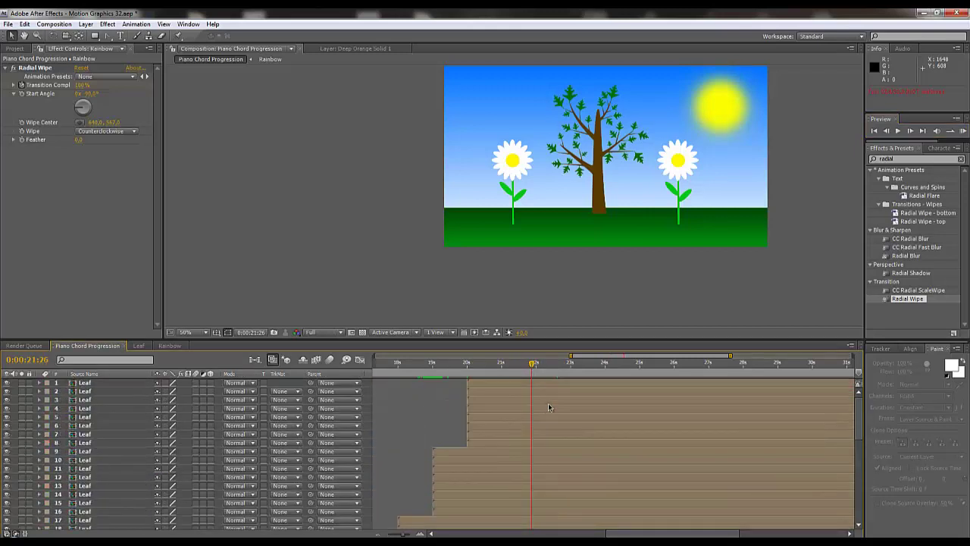
left_click_drag(533, 366, 503, 373)
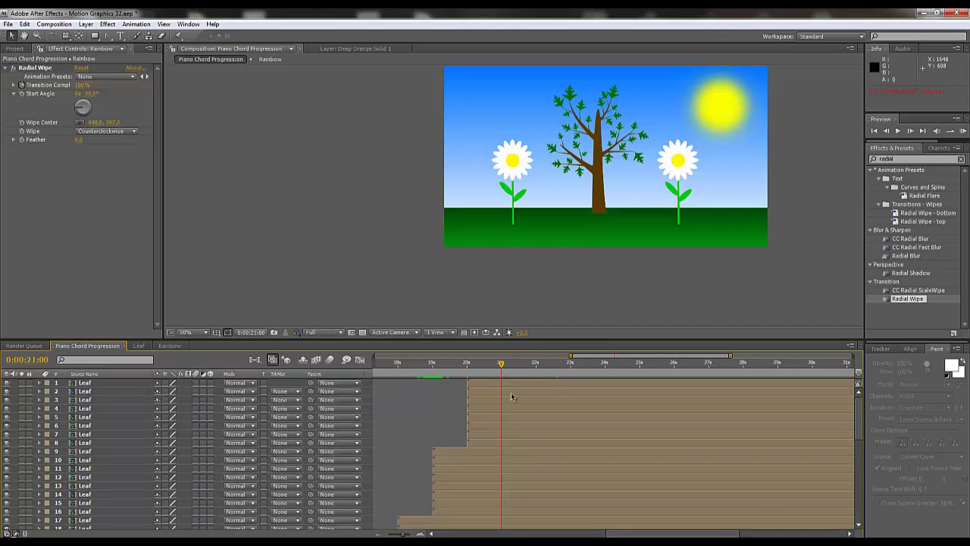
scroll(511, 396, "down", 10)
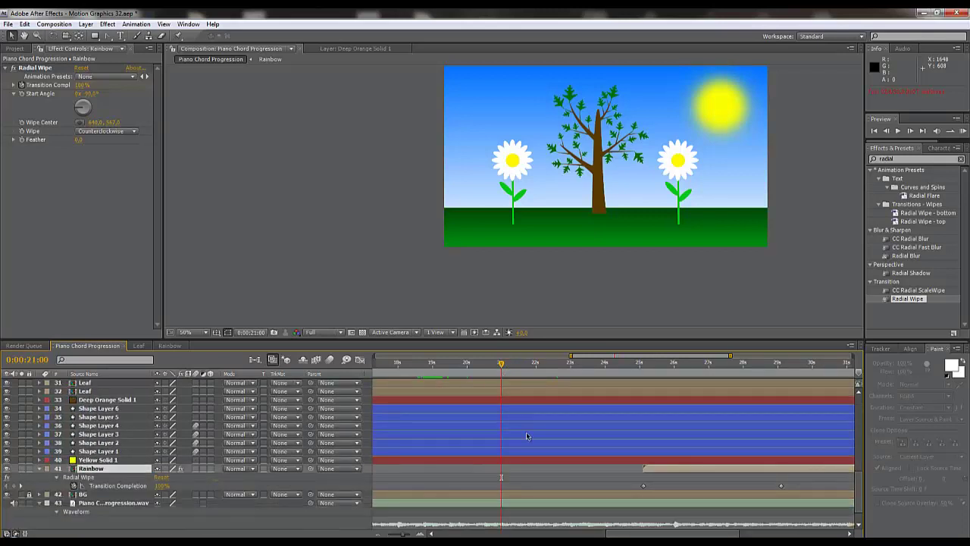
left_click_drag(650, 473, 511, 475)
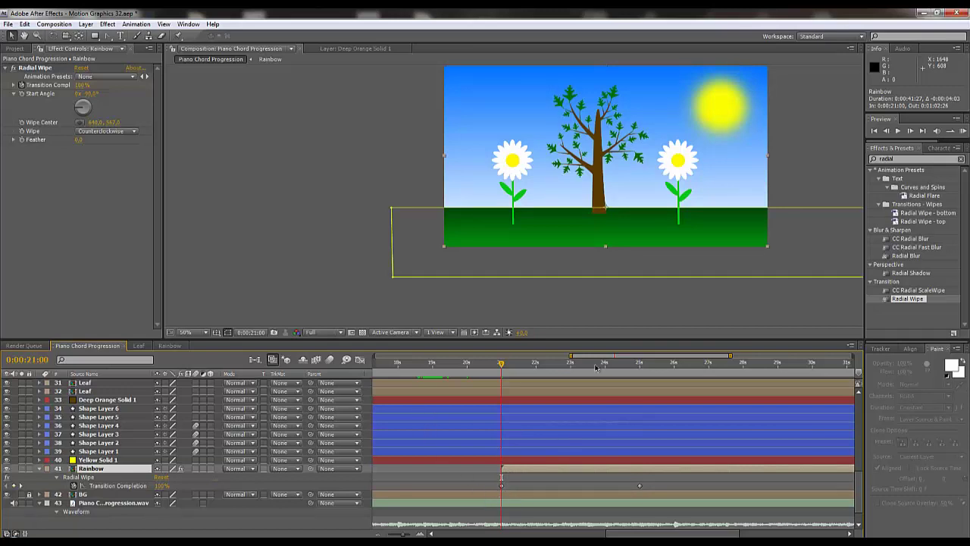
Check the fully revealed rainbow at 25 seconds and lower the Rainbow layer's opacity to about 35%.
left_click_drag(594, 369, 639, 368)
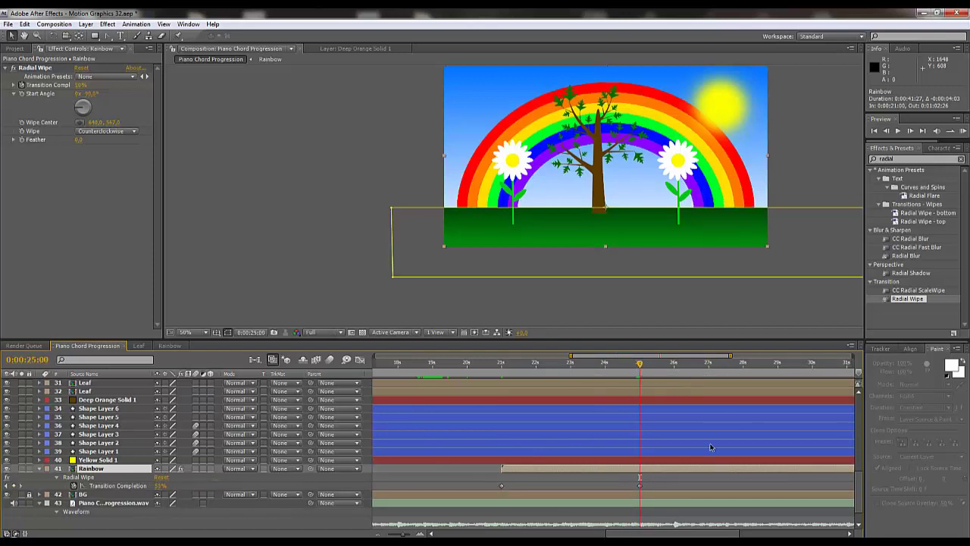
mouse_move(718, 533)
left_mouse_down()
mouse_move(758, 535)
mouse_move(701, 535)
left_mouse_up()
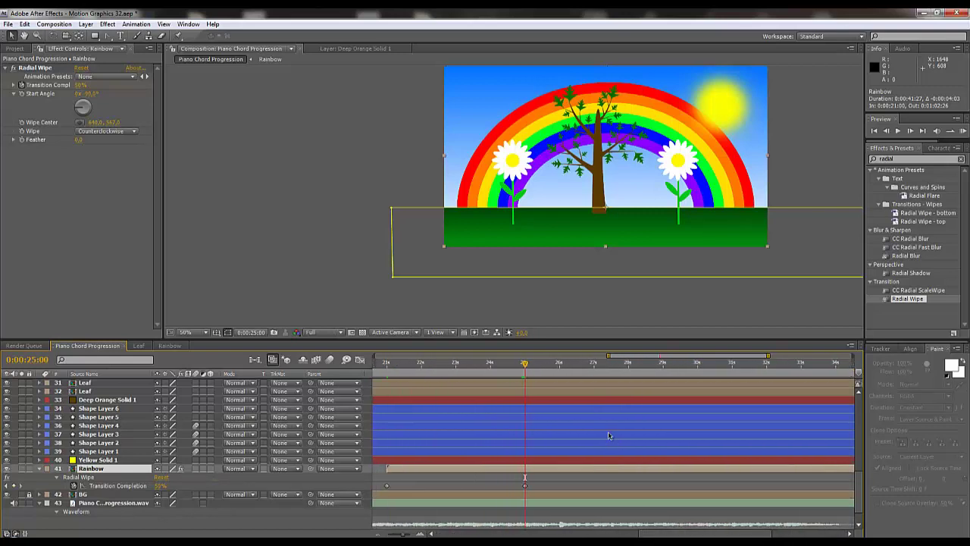
scroll(542, 429, "up", 10)
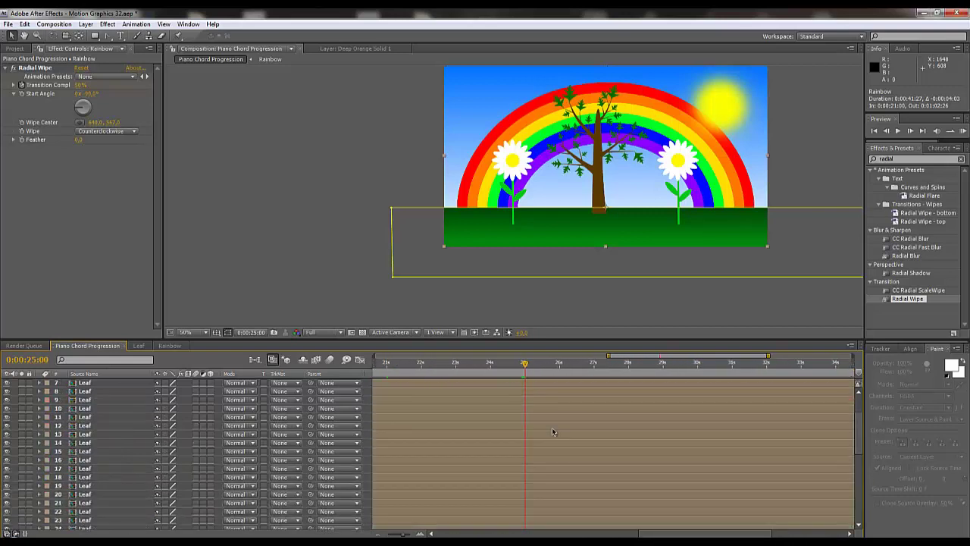
scroll(553, 432, "down", 10)
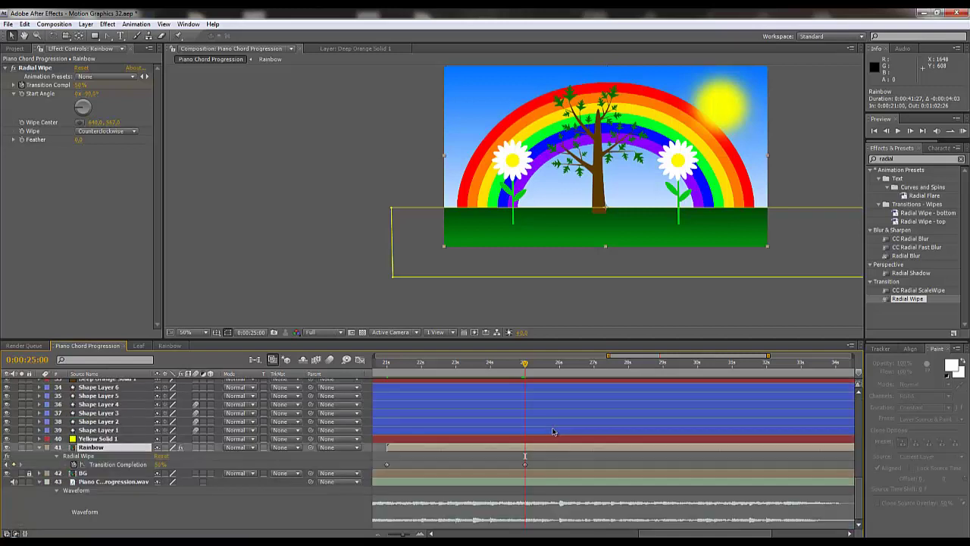
left_click_drag(665, 535, 635, 535)
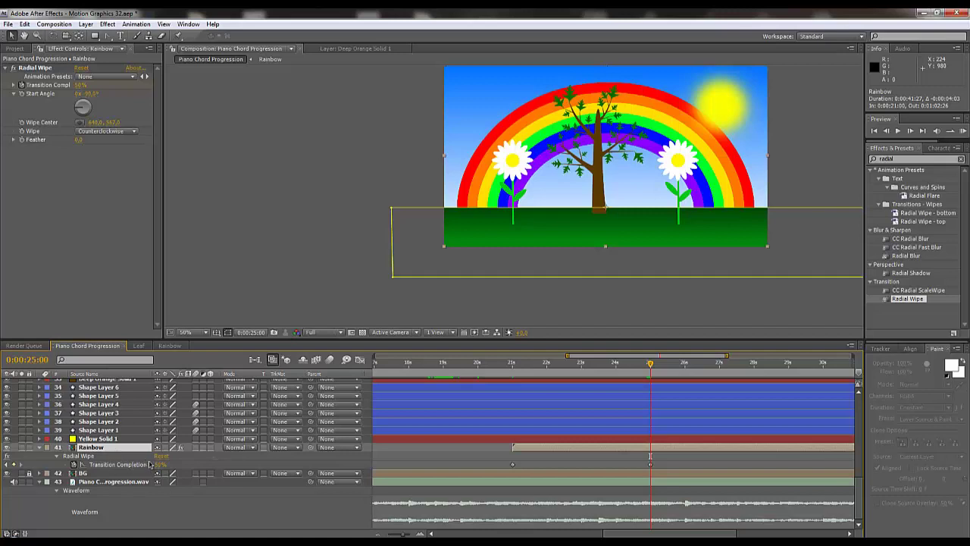
key("t")
left_click_drag(162, 465, 133, 465)
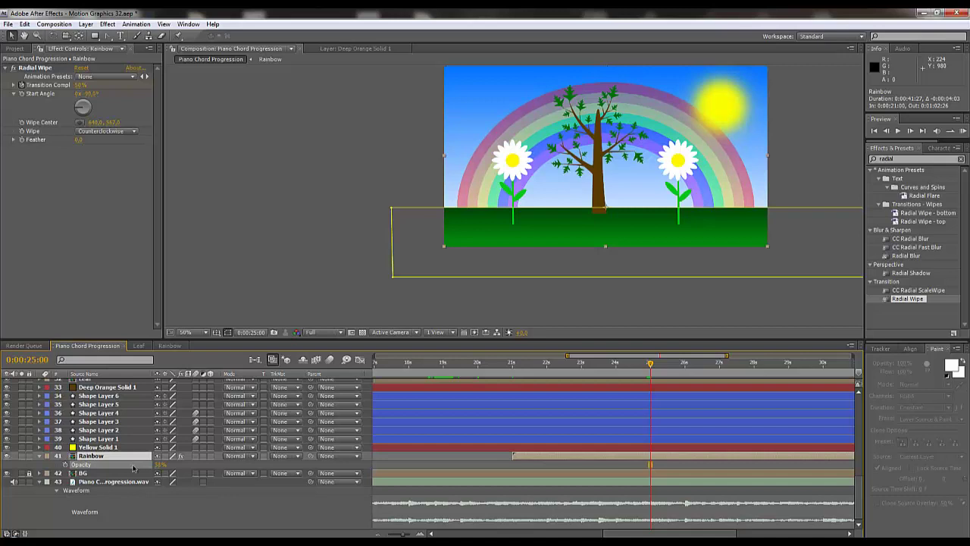
left_click(160, 464)
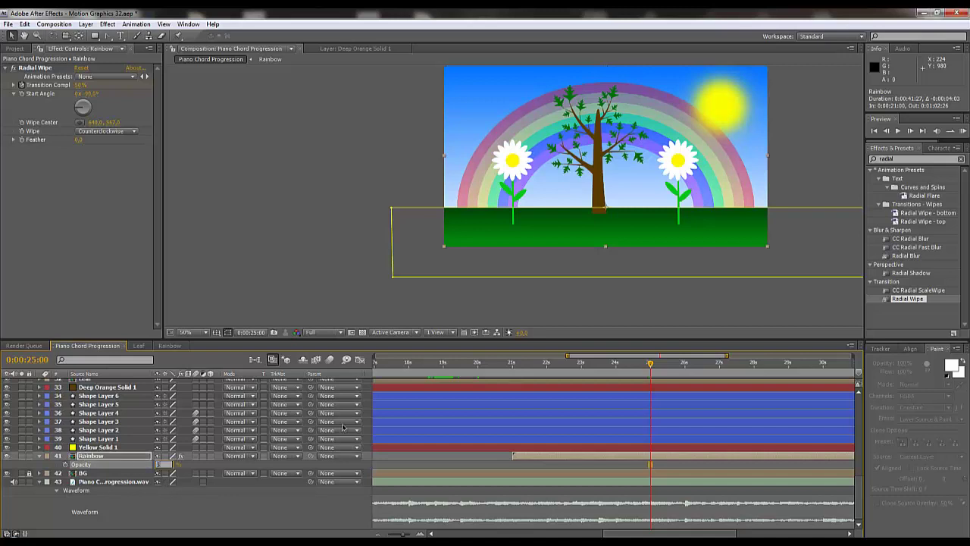
key("Return")
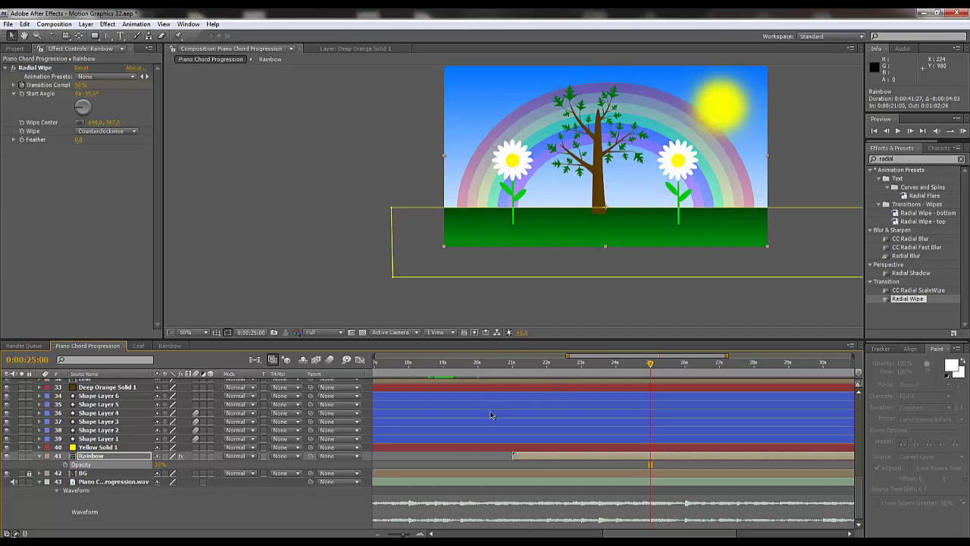
Start keyframing the Rainbow layer's opacity at 25 seconds and add another opacity keyframe at 21 seconds.
left_click(65, 464)
left_click_drag(623, 369, 512, 387)
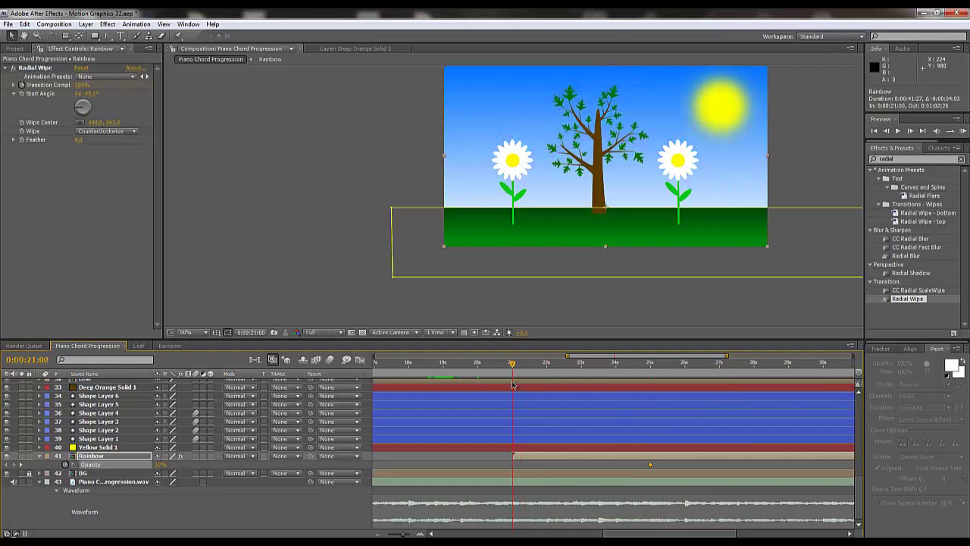
left_click(160, 464)
left_click(15, 464)
left_click(162, 464)
Set the Rainbow layer's opacity keyframe at 25 seconds to 50% and scrub through the reveal.
left_click_drag(645, 364, 650, 365)
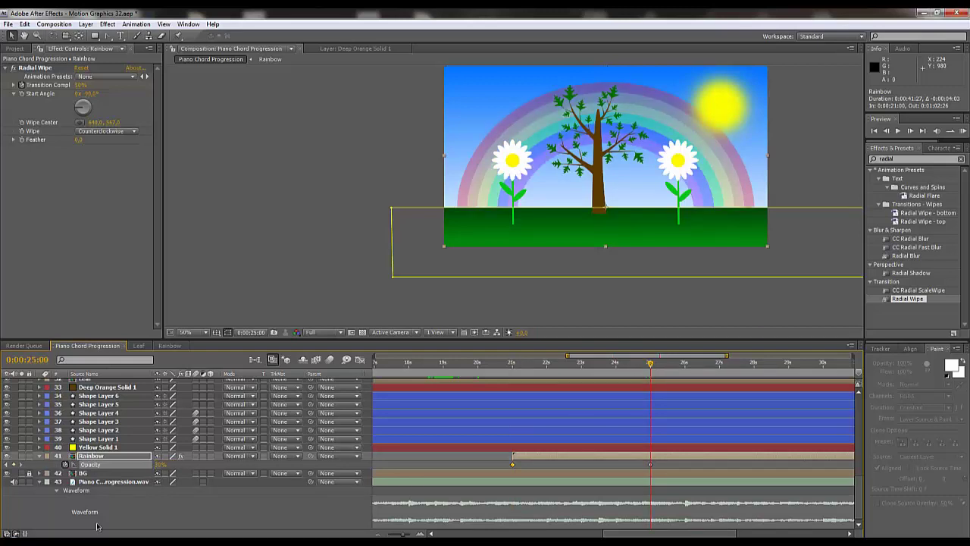
left_click(160, 464)
type("100")
key("Return")
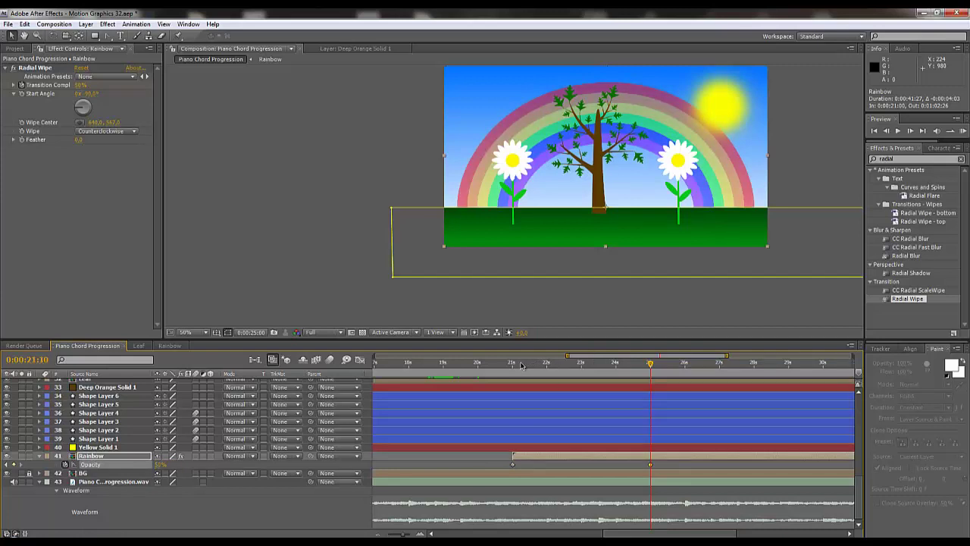
left_click(520, 364)
left_click_drag(520, 364, 677, 367)
Try the sun layer, Yellow Solid 1, beneath the Rainbow layer and return it above.
left_click_drag(104, 449, 101, 468)
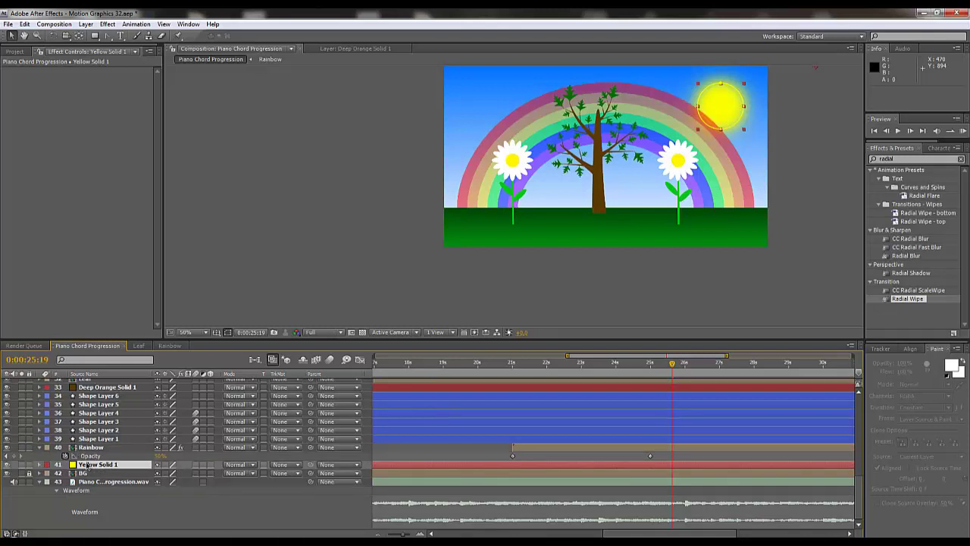
left_click_drag(89, 465, 87, 449)
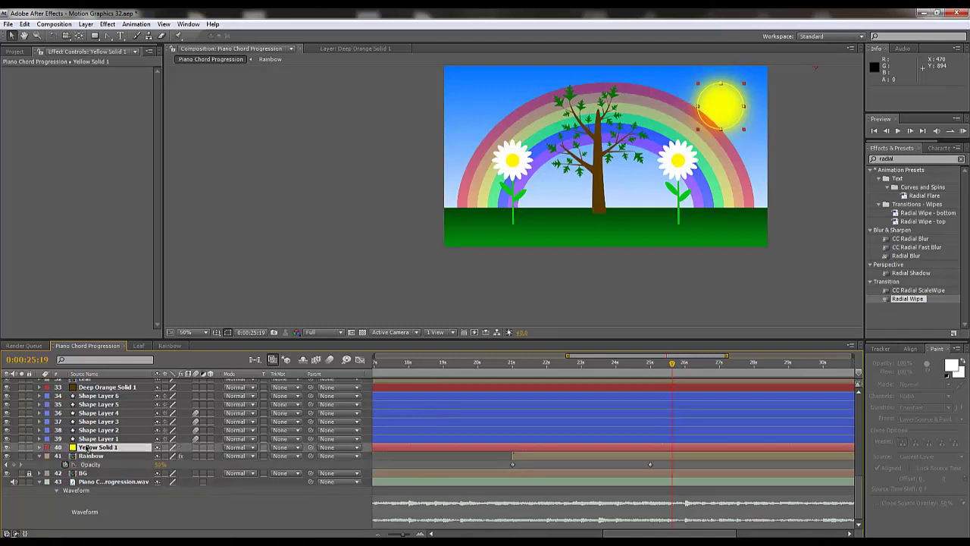